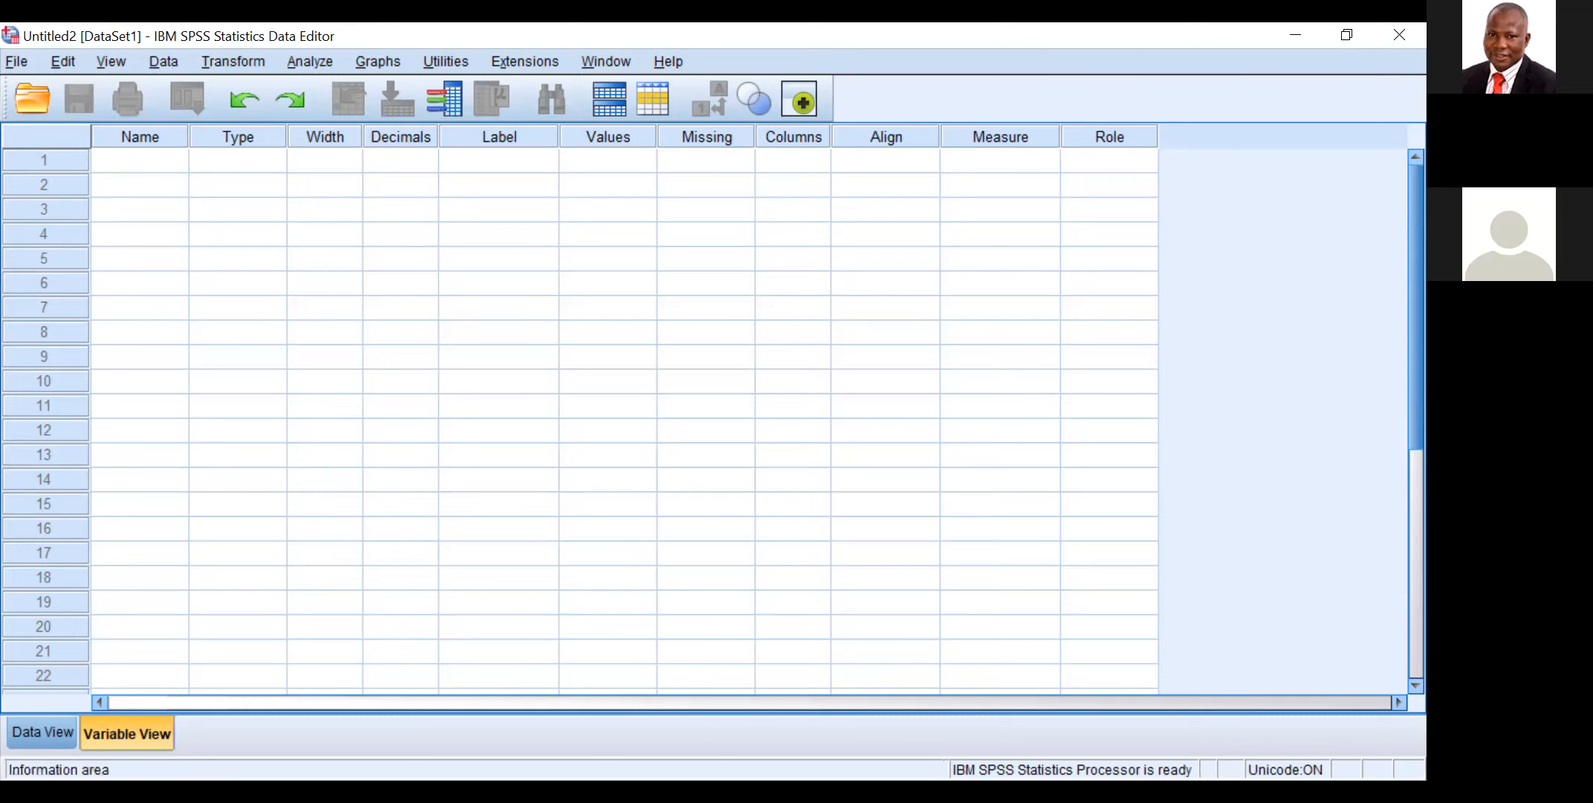
# Step: Define three variables named SN, Age and Sex in the Variable View of the empty dataset
pyautogui.click(17, 726)
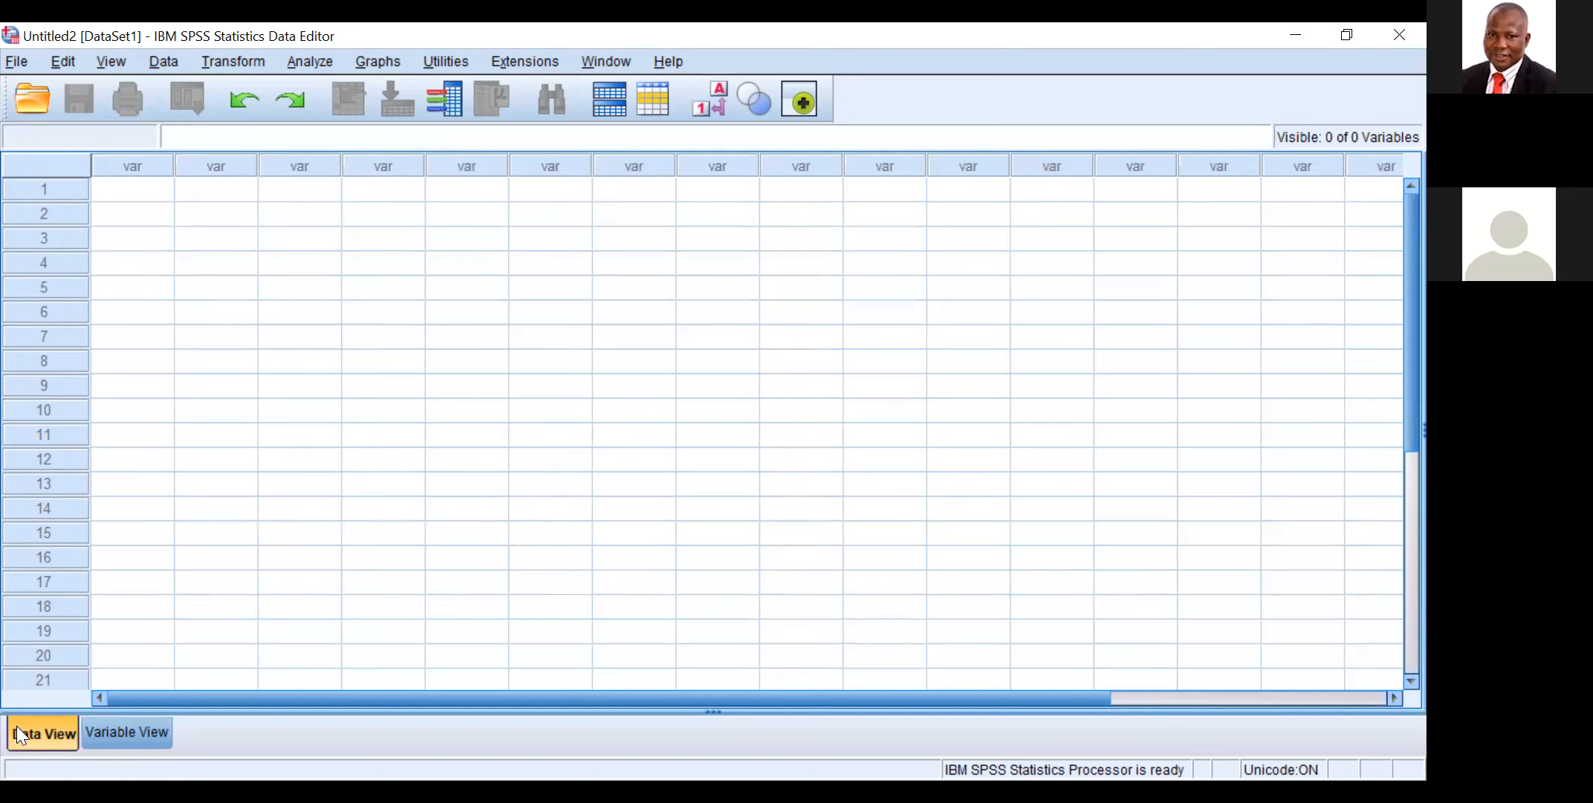
pyautogui.click(129, 731)
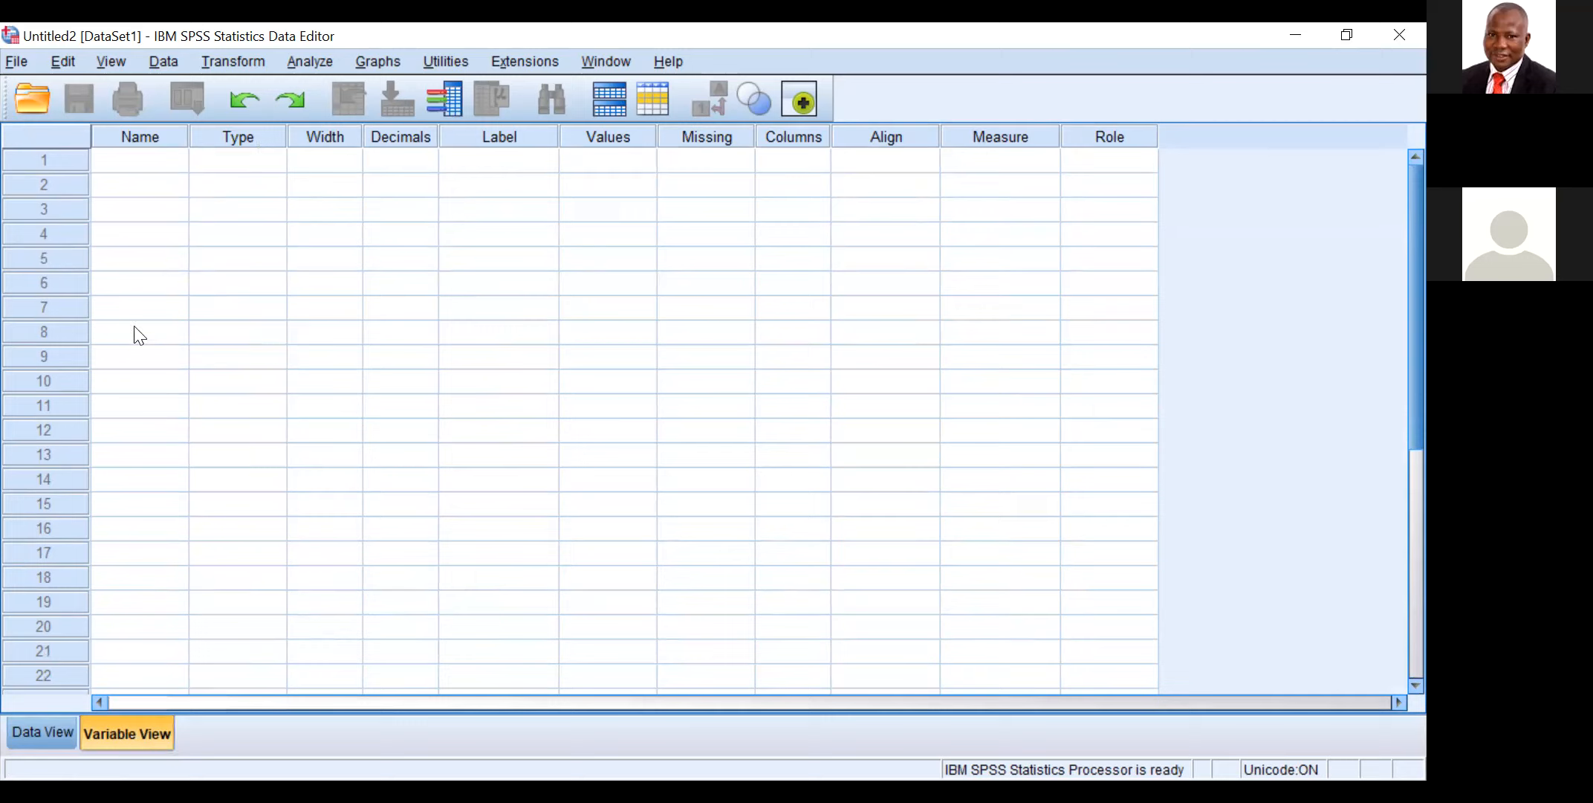
pyautogui.click(113, 156)
pyautogui.click(112, 159)
pyautogui.write('SN')
pyautogui.press('Return')
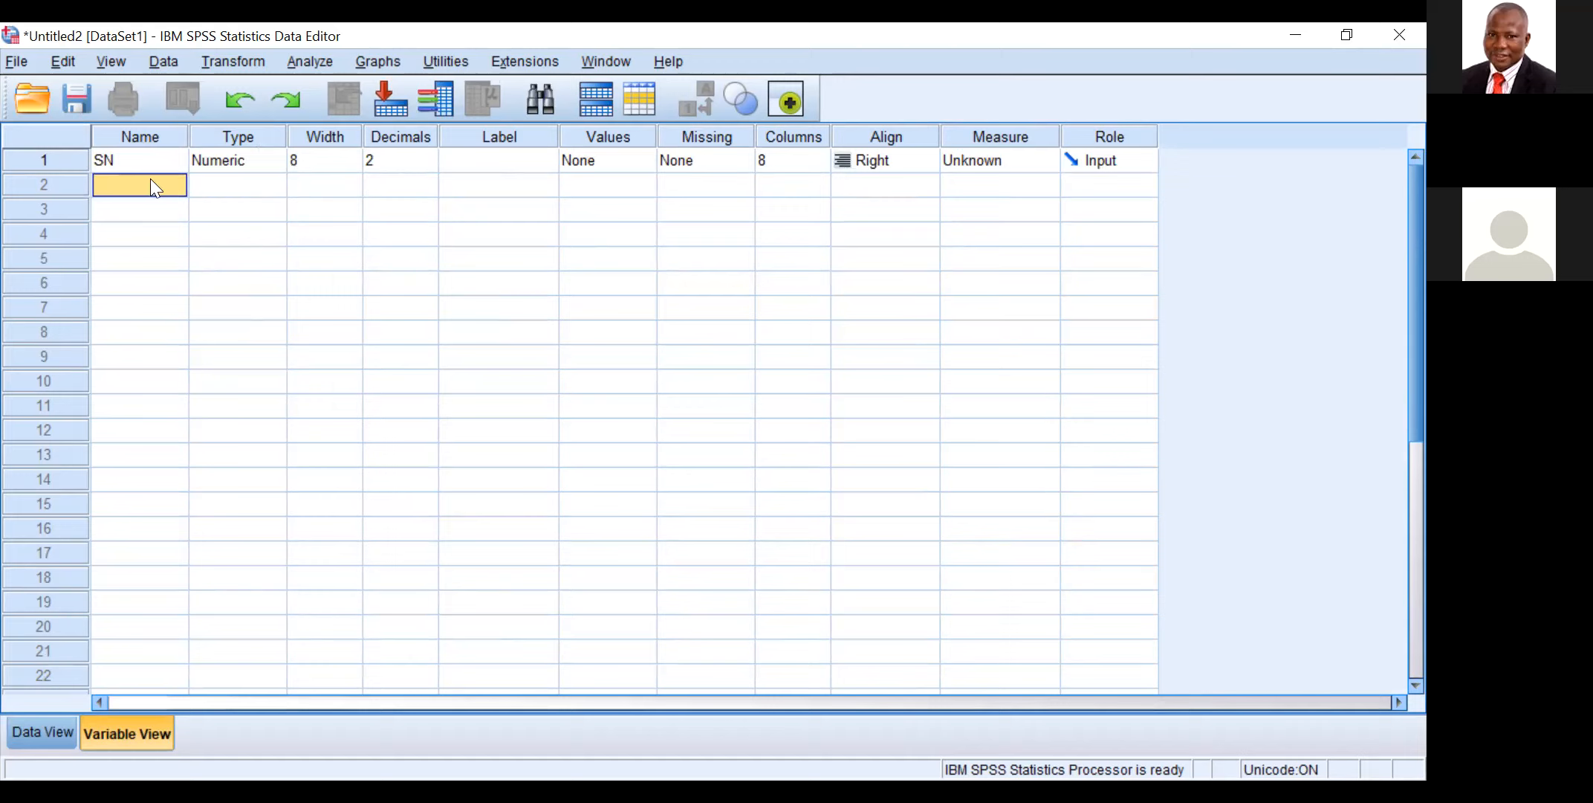
pyautogui.write('Age')
pyautogui.press('Return')
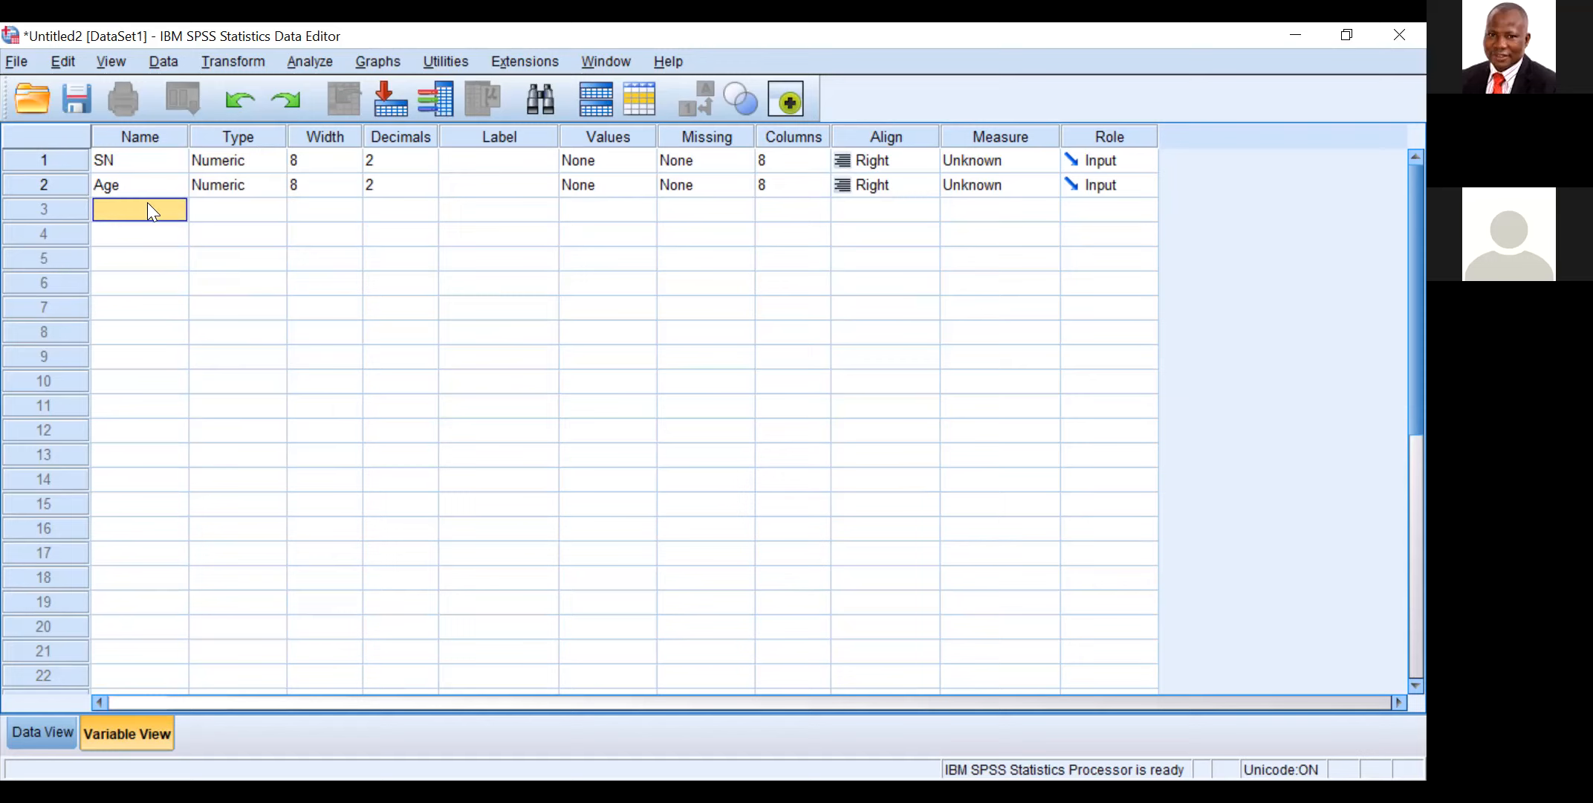
pyautogui.write('Sex')
pyautogui.press('Return')
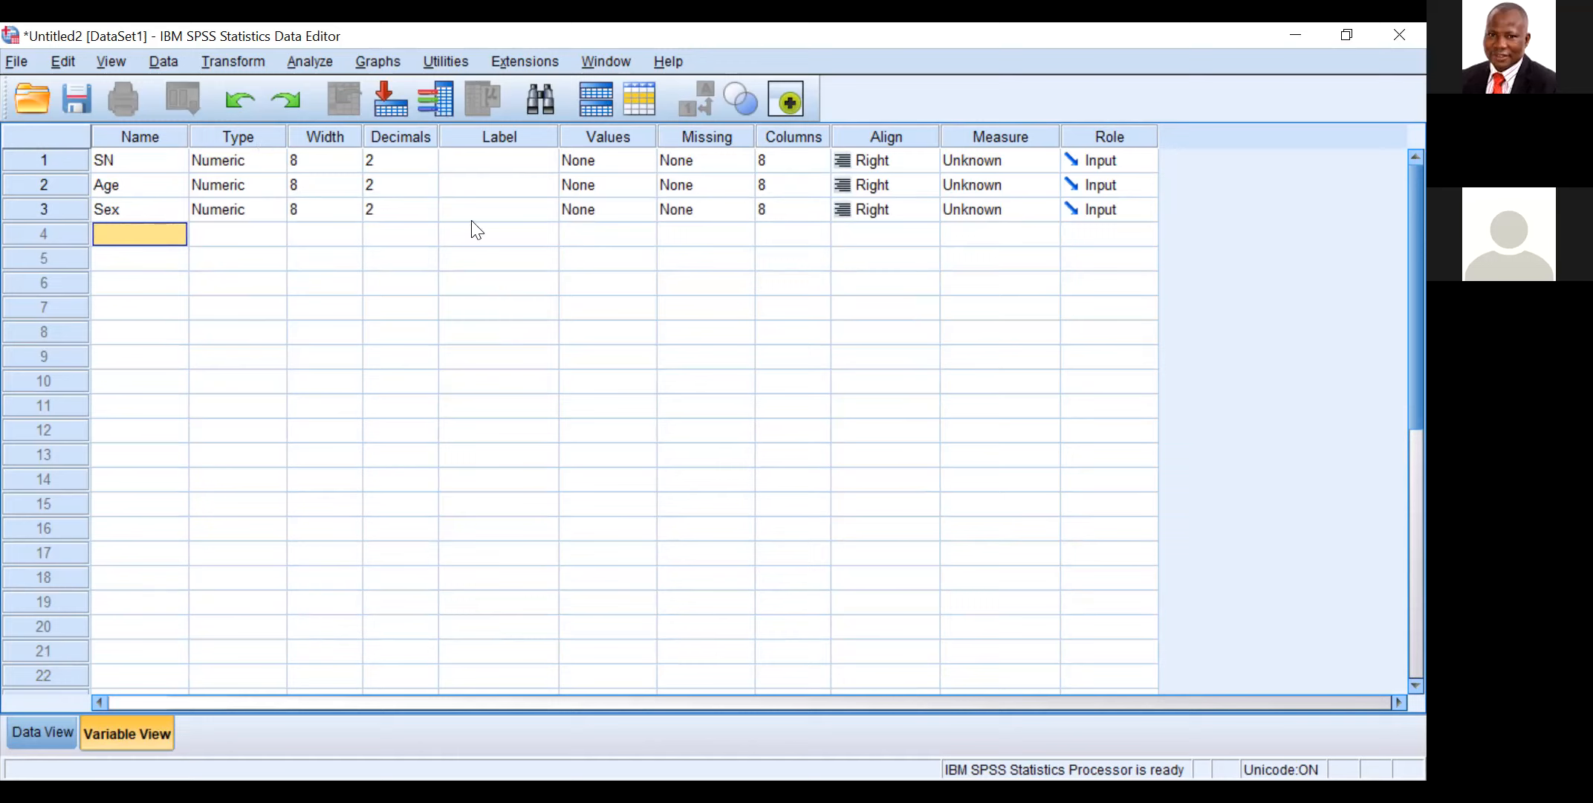
# Step: Add a value label to the Sex variable that codes 1 as Female
pyautogui.click(498, 208)
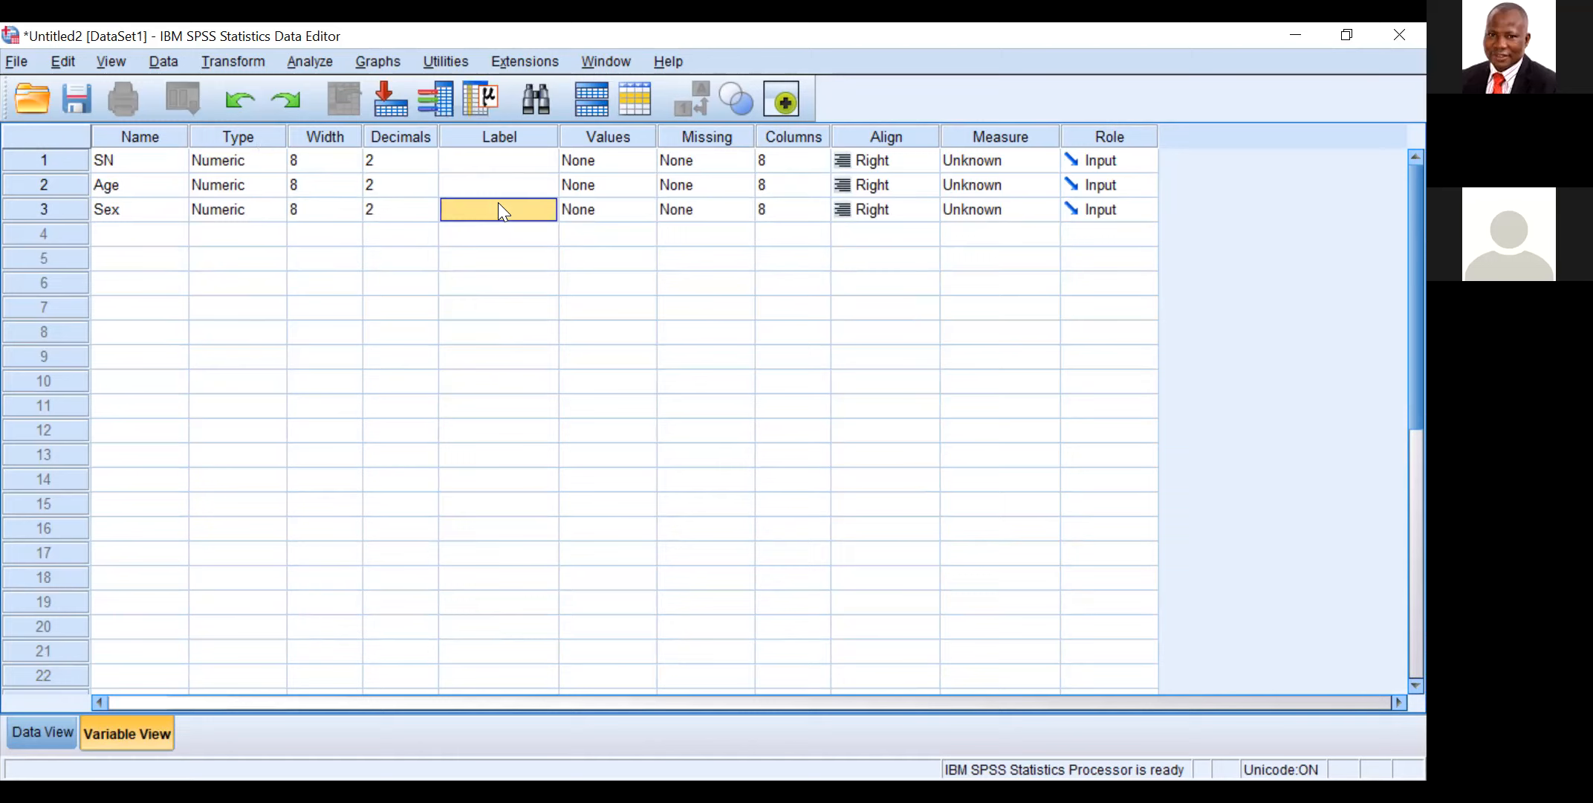
pyautogui.click(613, 213)
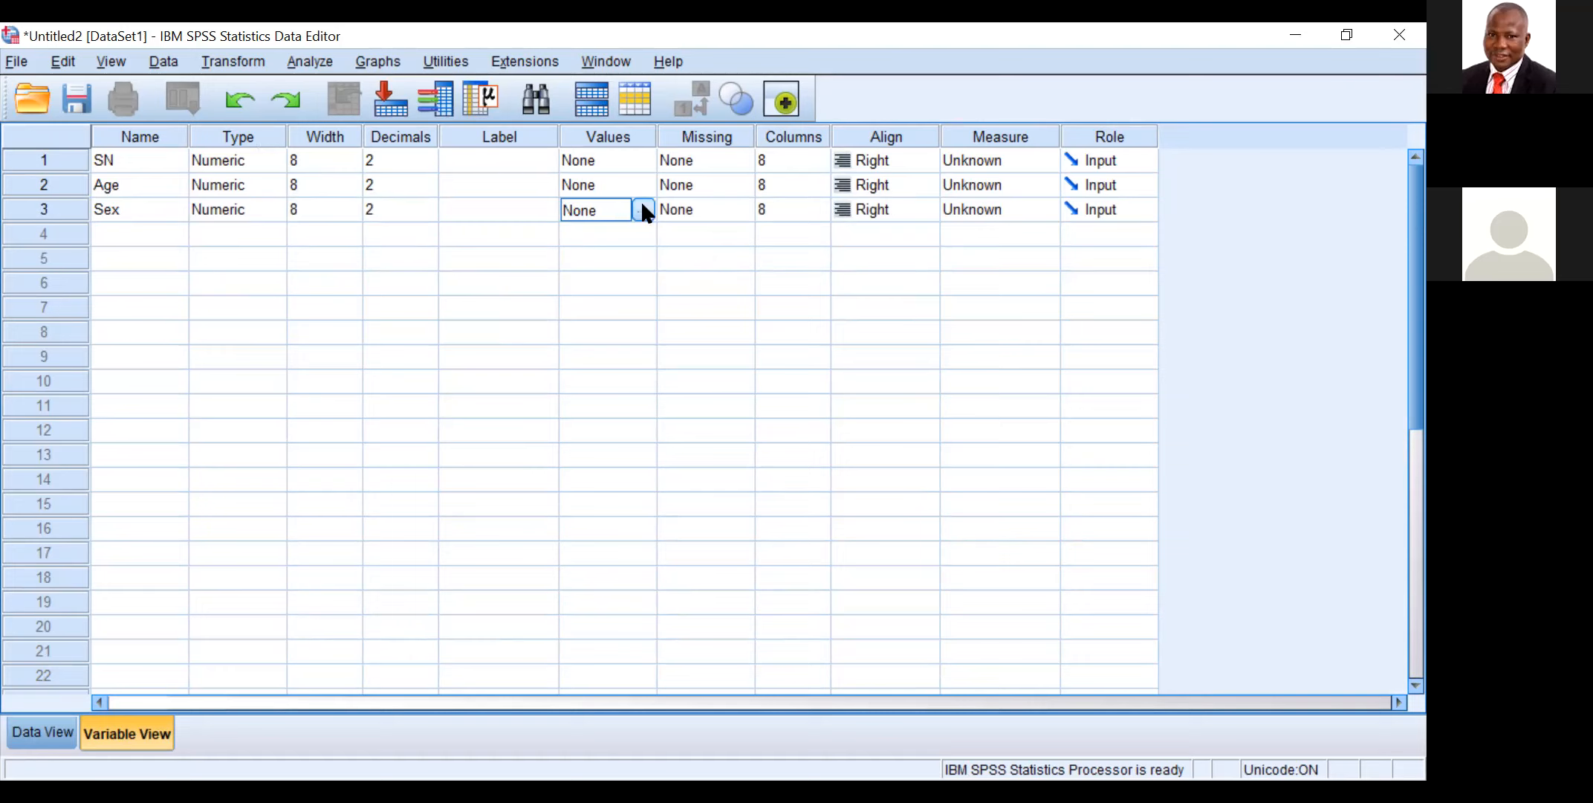
pyautogui.click(643, 211)
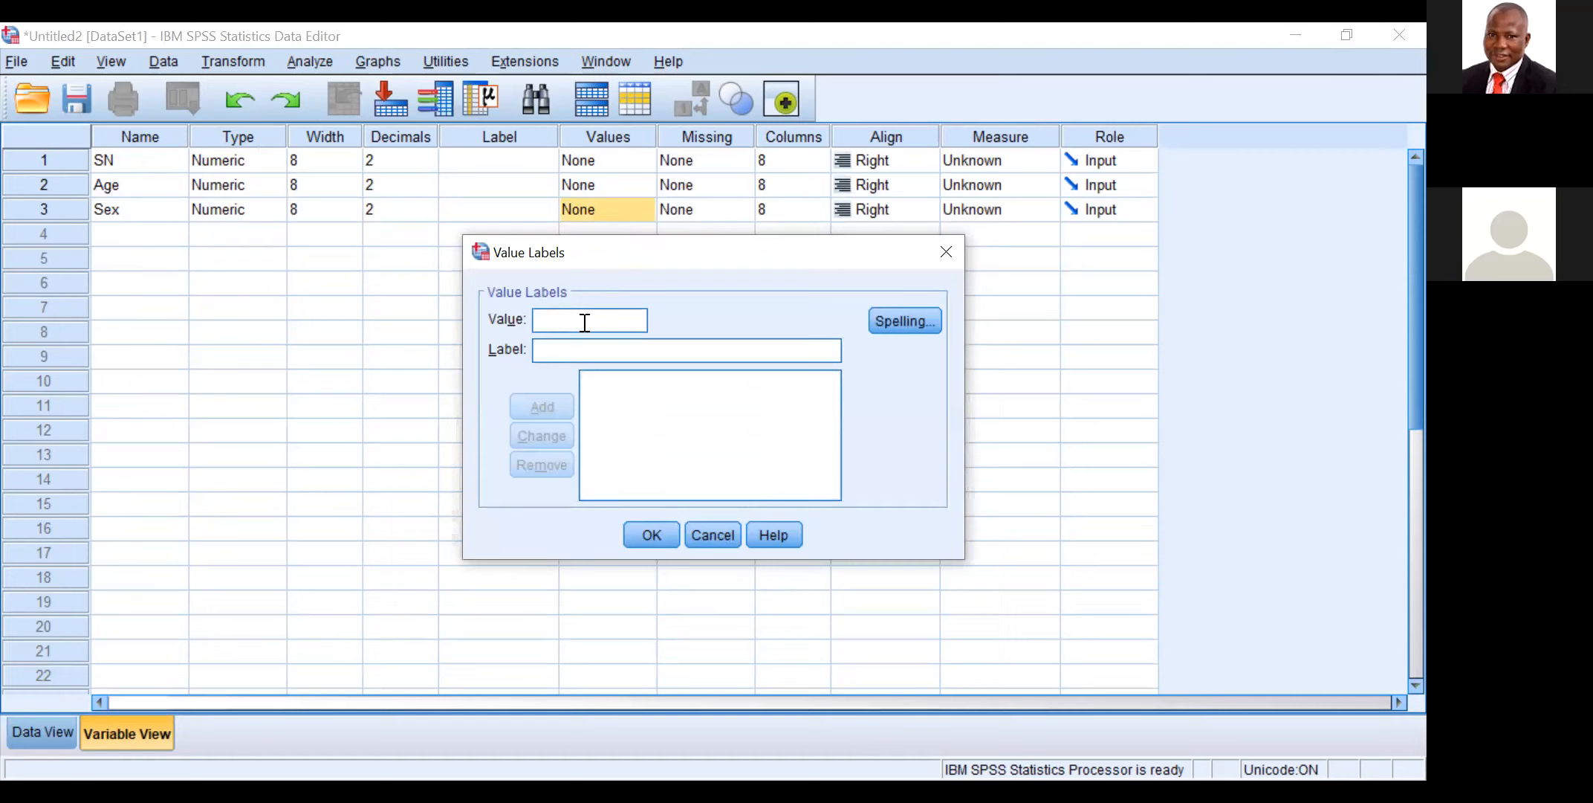
pyautogui.write('1')
pyautogui.click(564, 349)
pyautogui.write('Female')
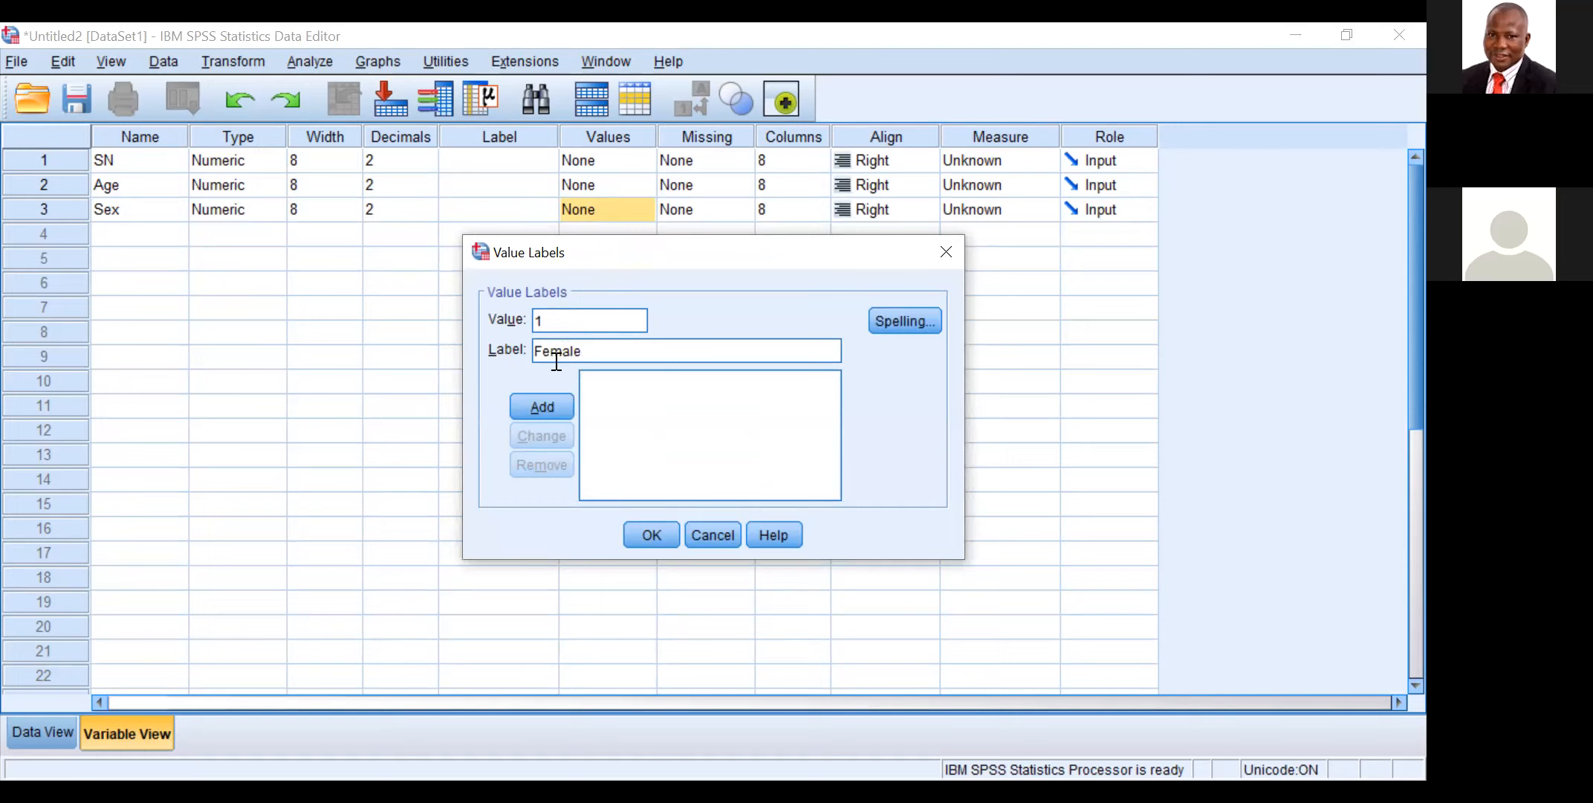
pyautogui.click(542, 402)
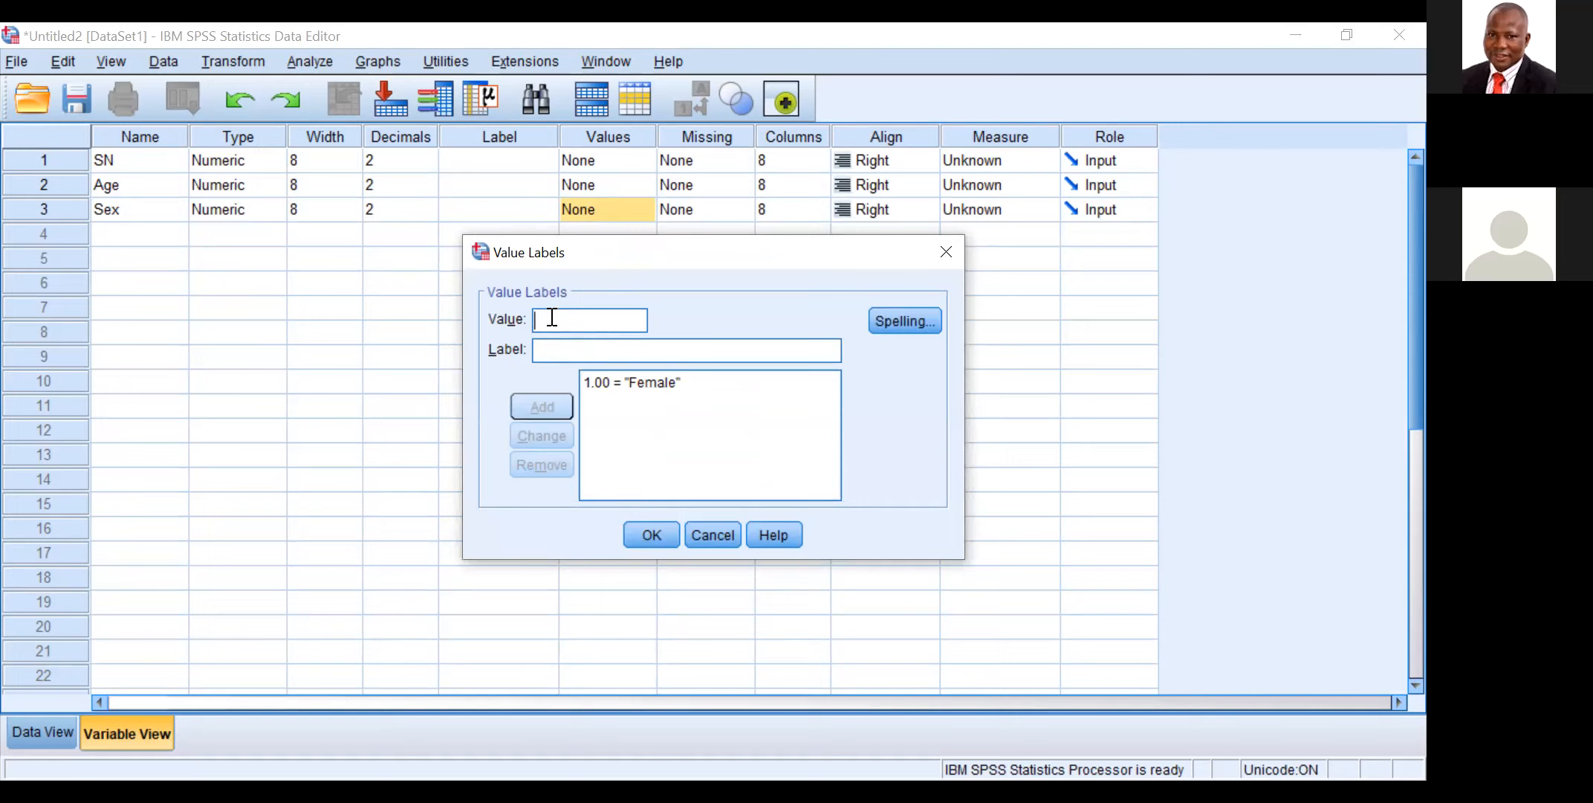
# Step: Add the value label 2 for Male and apply the value labels to Sex
pyautogui.write('2')
pyautogui.click(541, 347)
pyautogui.write('M')
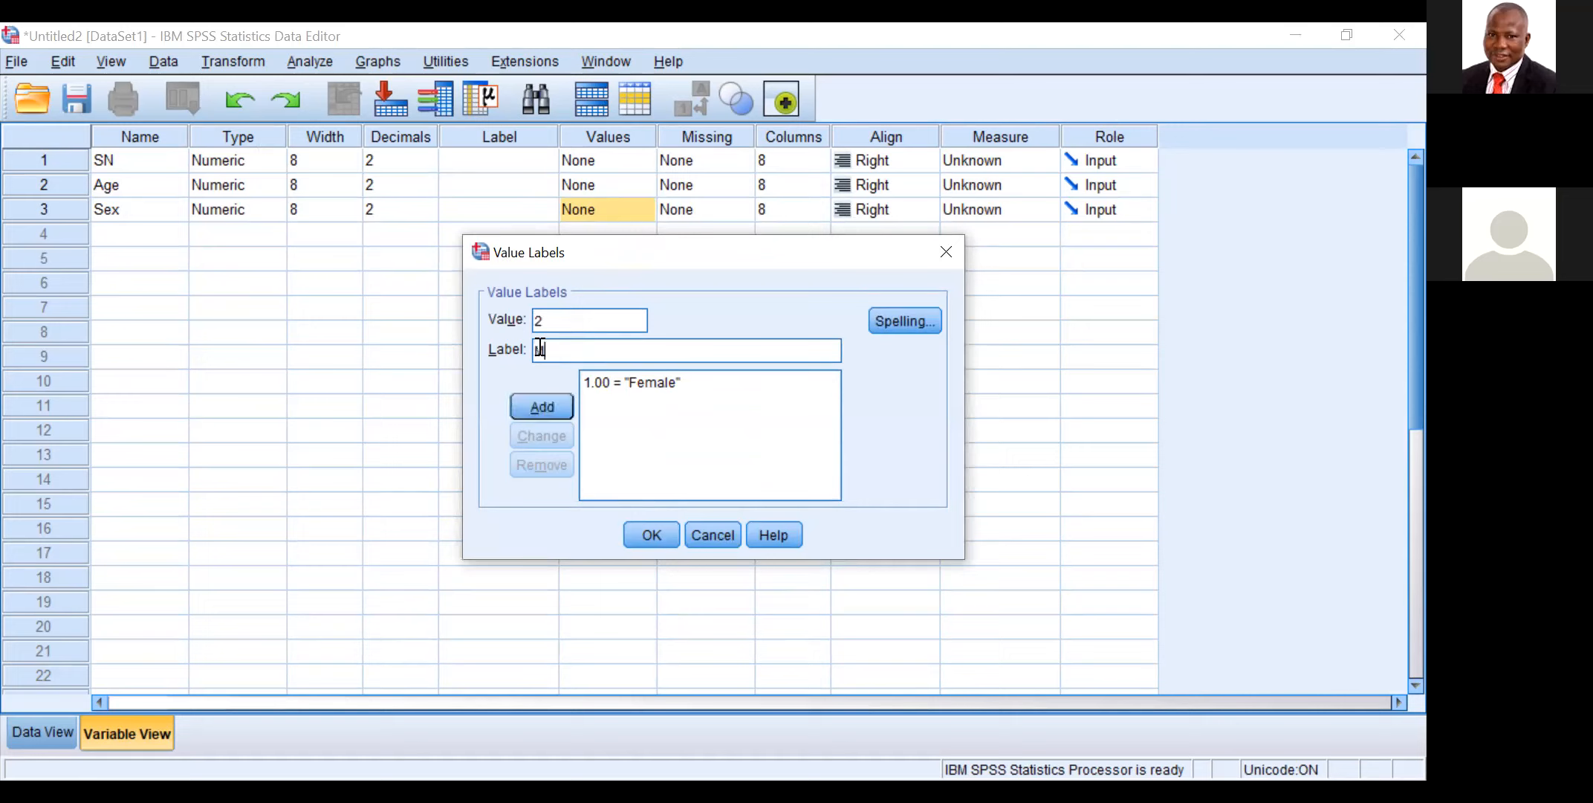
pyautogui.write('ale')
pyautogui.click(545, 406)
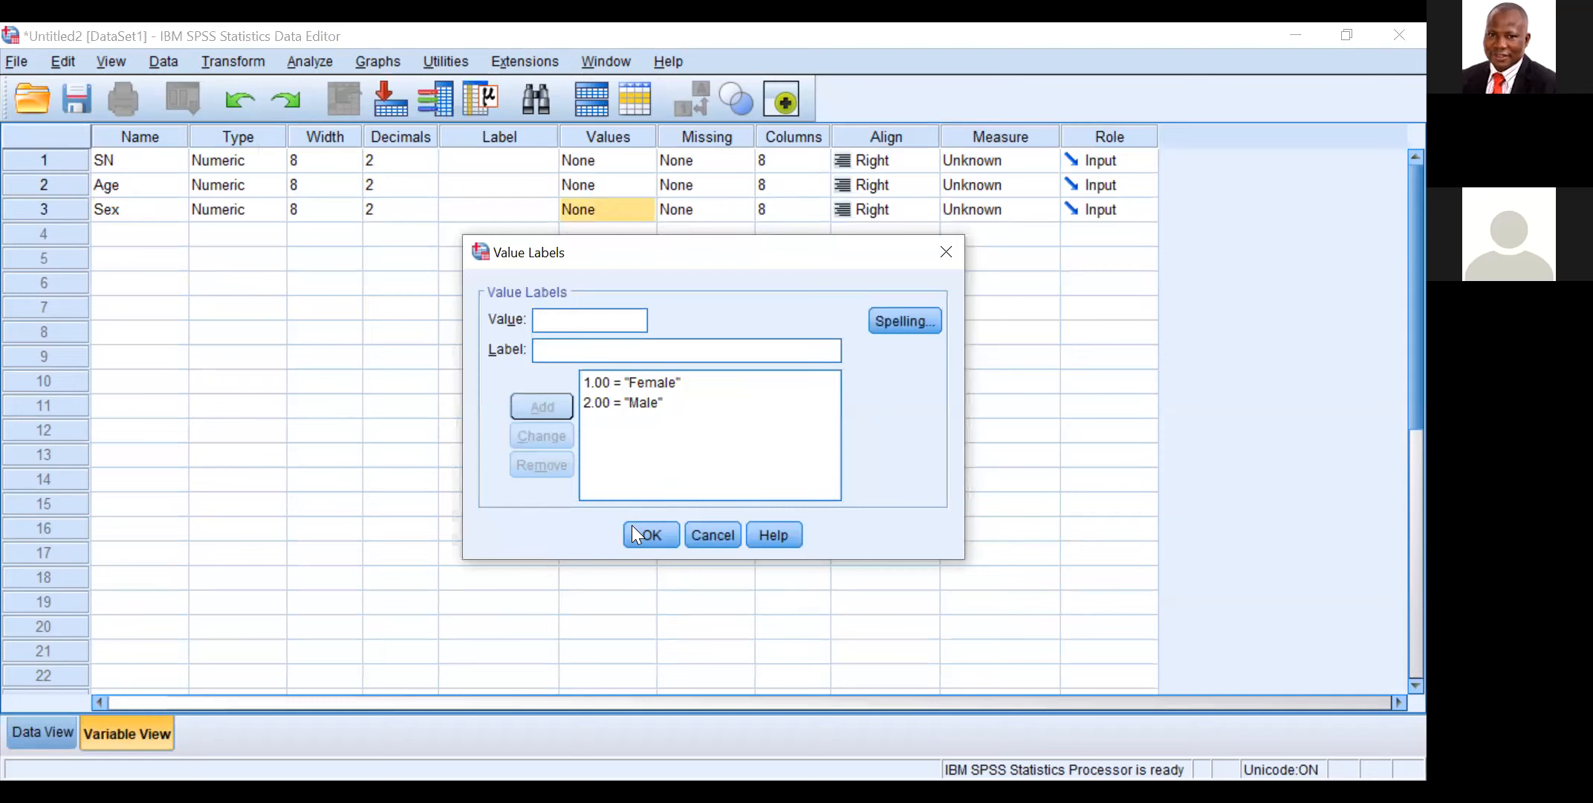
pyautogui.click(652, 534)
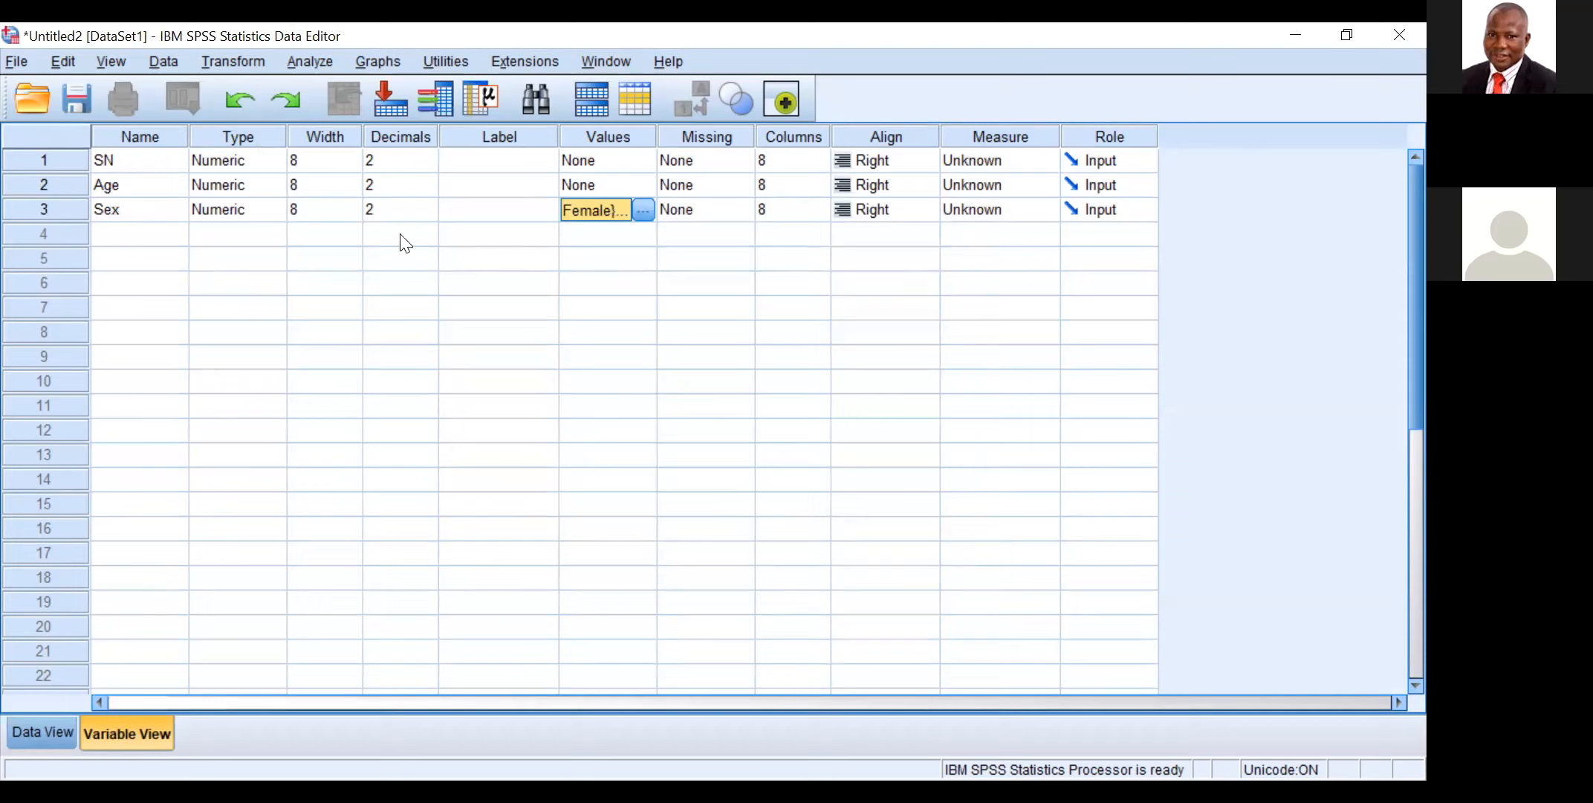
# Step: Set the Sex variable's decimals to 0
pyautogui.click(384, 213)
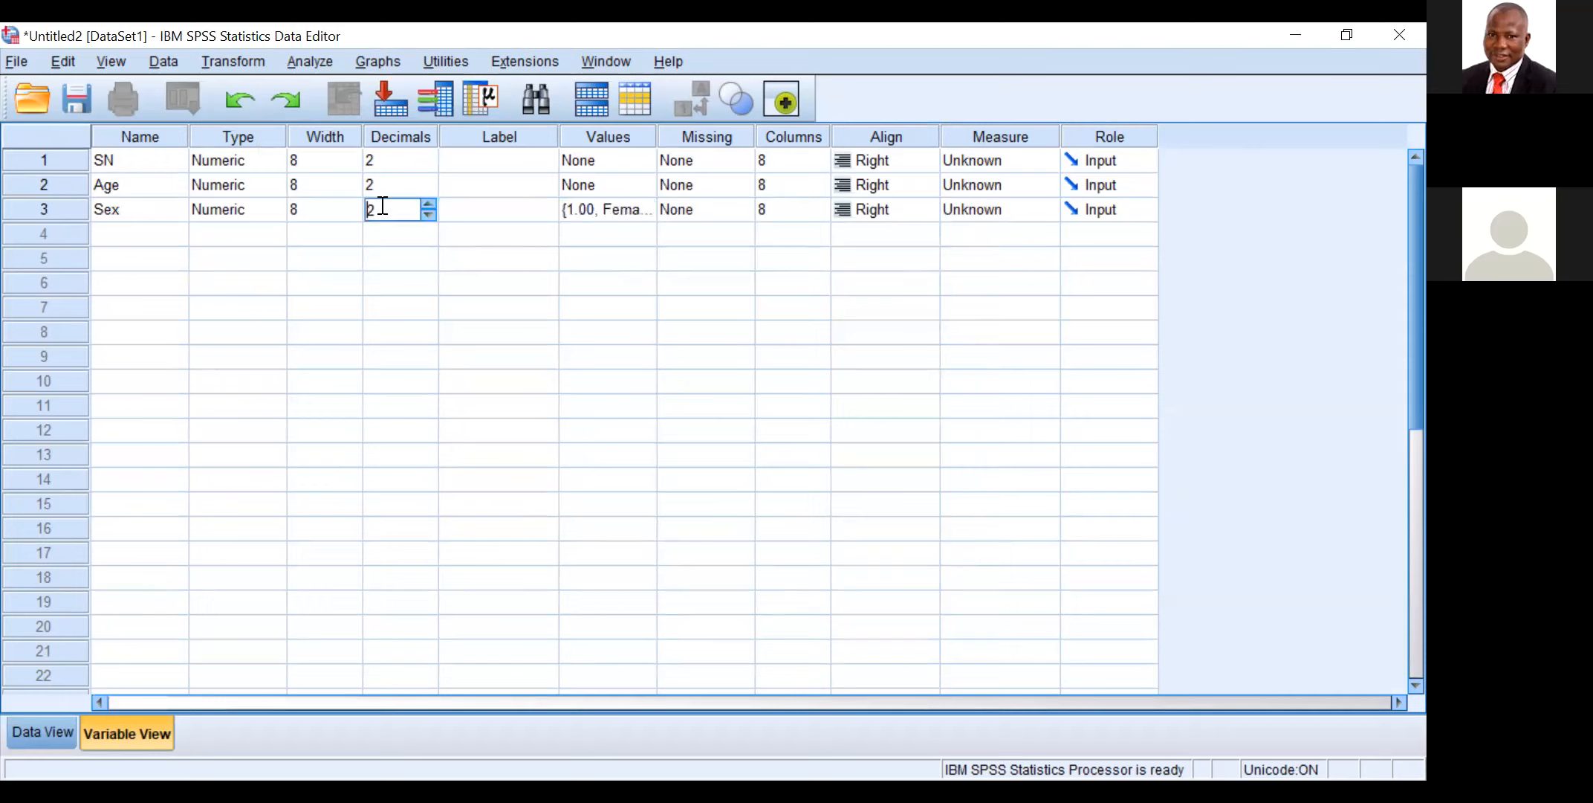
pyautogui.click(428, 216)
pyautogui.click(427, 217)
# Step: Label the Sex variable "Sex of child" and switch to Data View
pyautogui.click(482, 199)
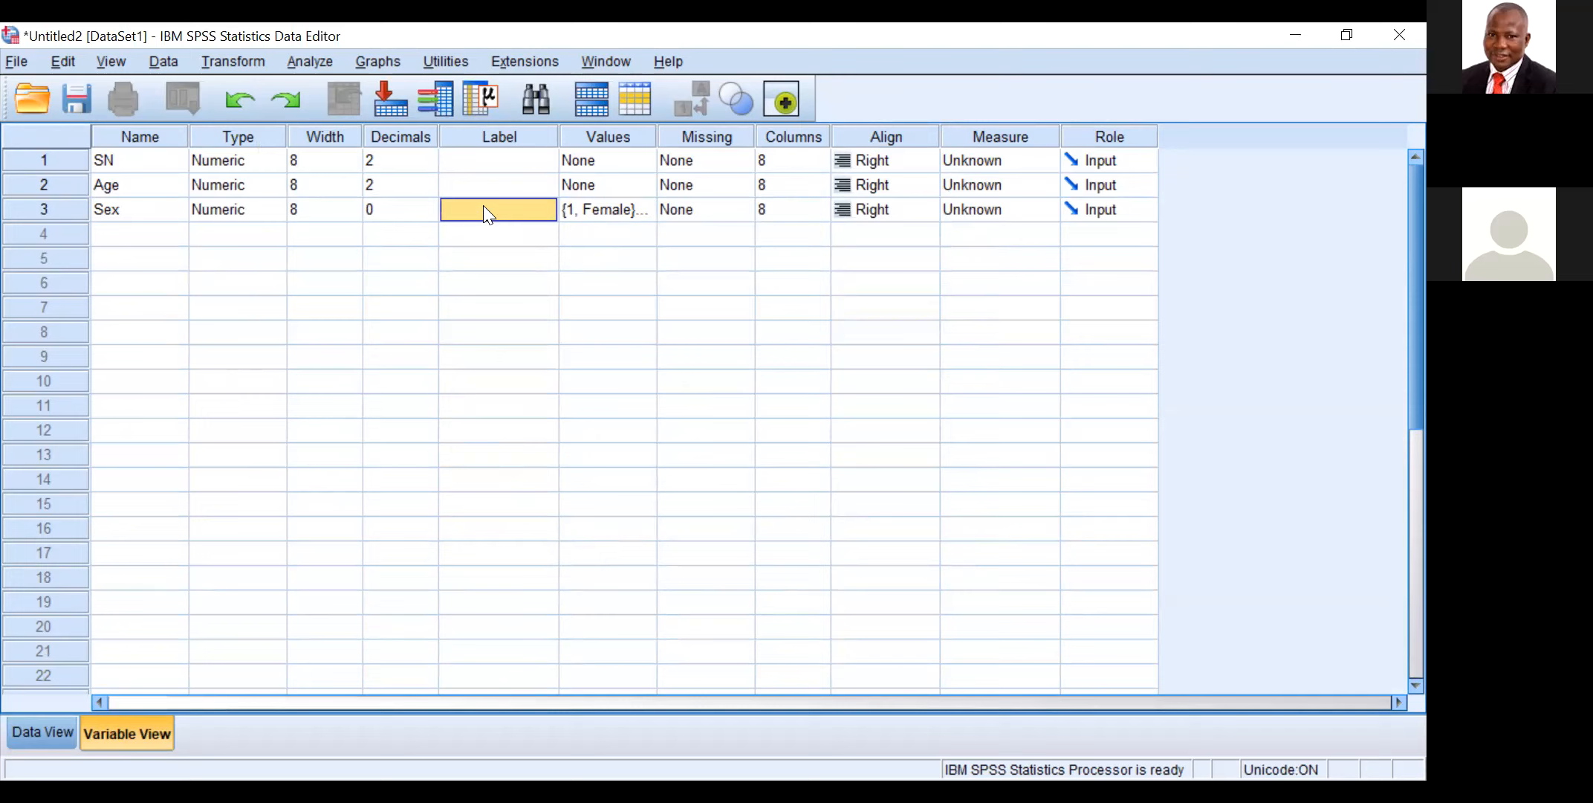
pyautogui.doubleClick(483, 205)
pyautogui.write('Sex')
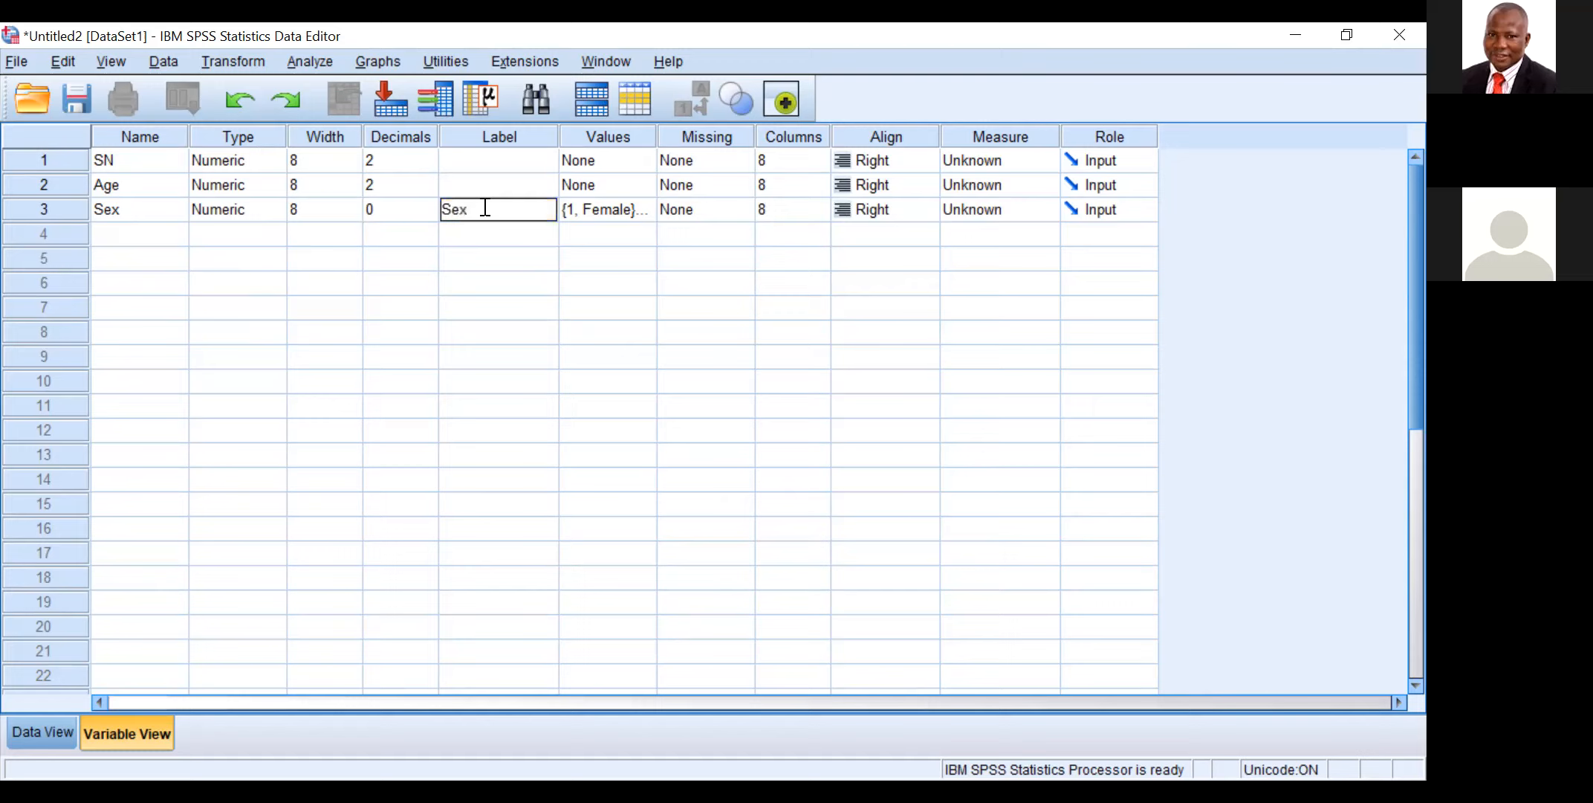
pyautogui.write(' of child')
pyautogui.click(52, 736)
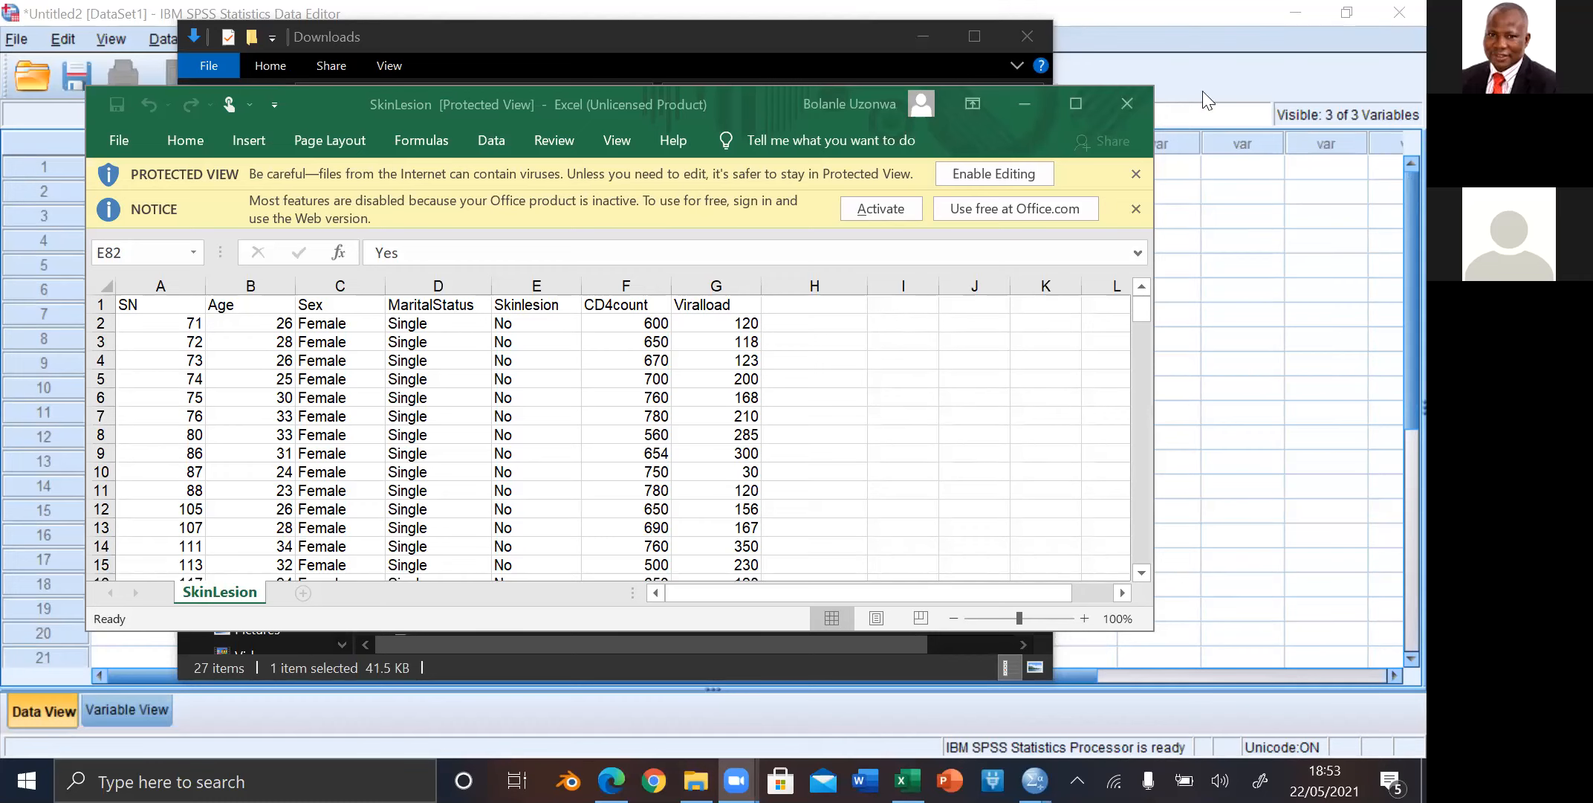
# Step: Close the SkinLesion workbook, minimize the Downloads folder window, and bring up the Open Data dialog in SPSS
pyautogui.click(1112, 106)
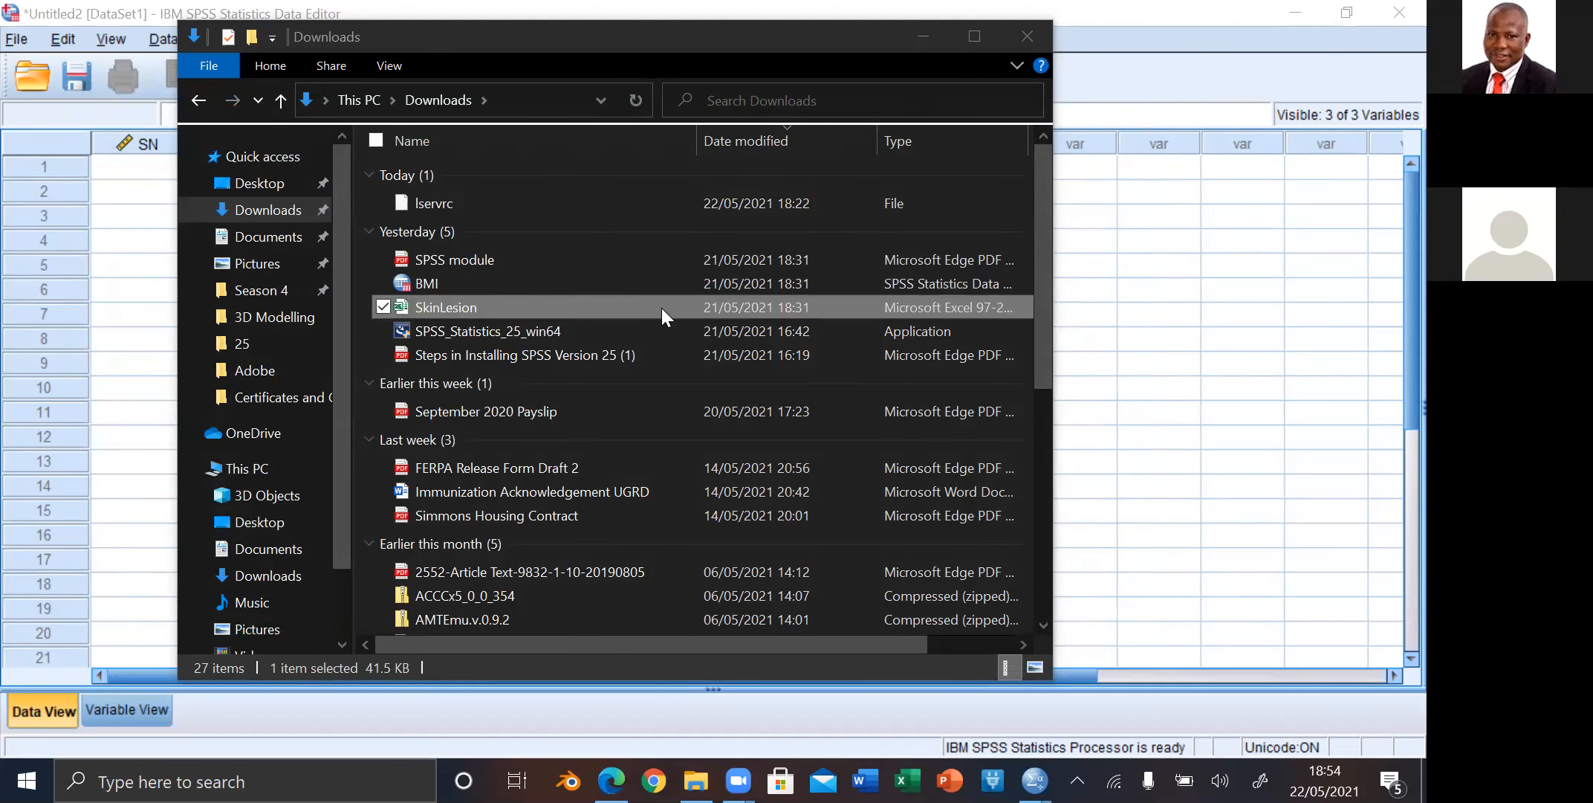
pyautogui.click(924, 37)
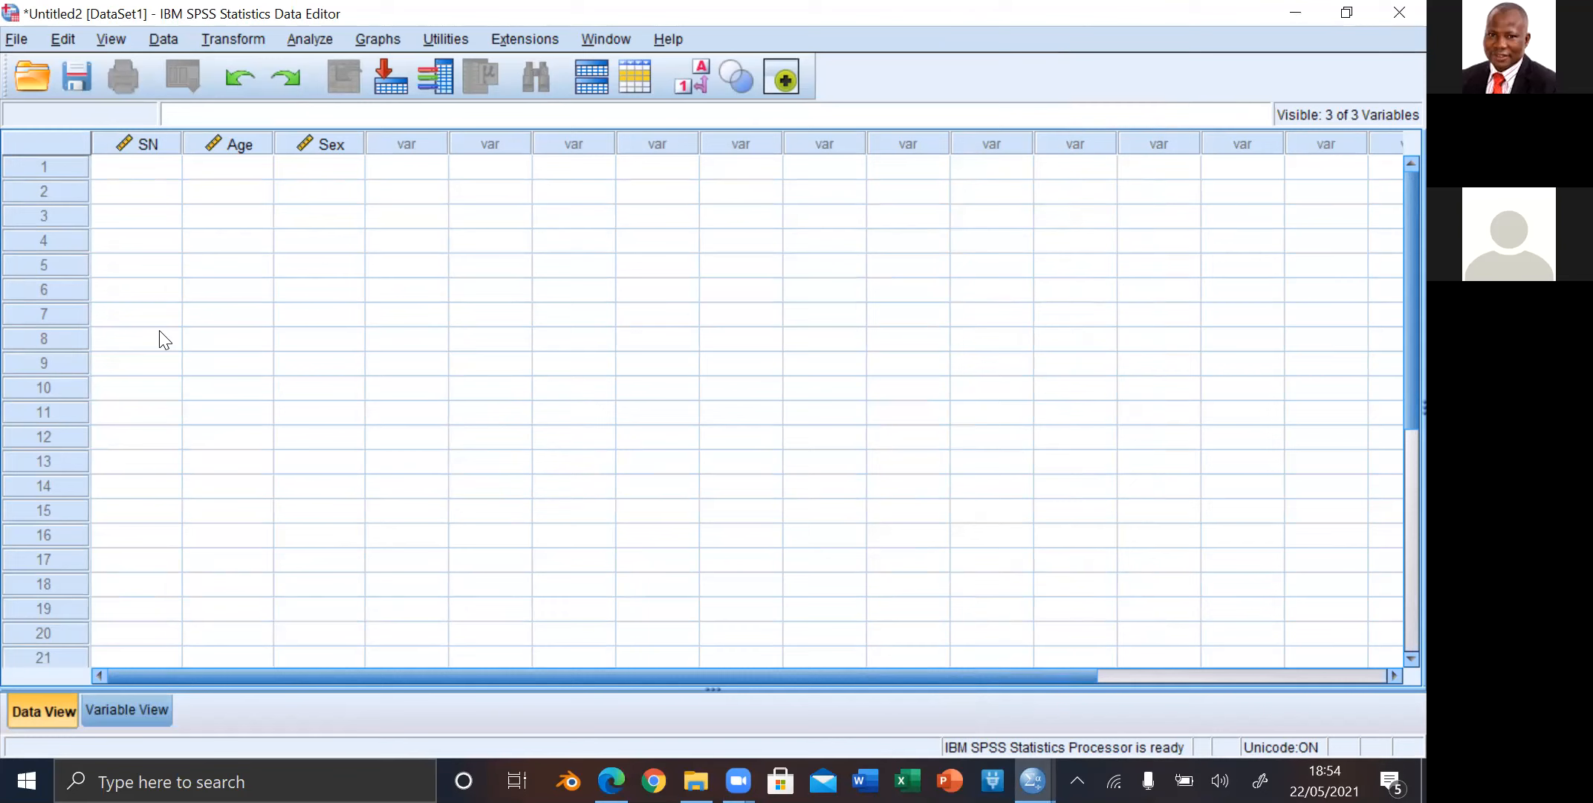
pyautogui.click(17, 39)
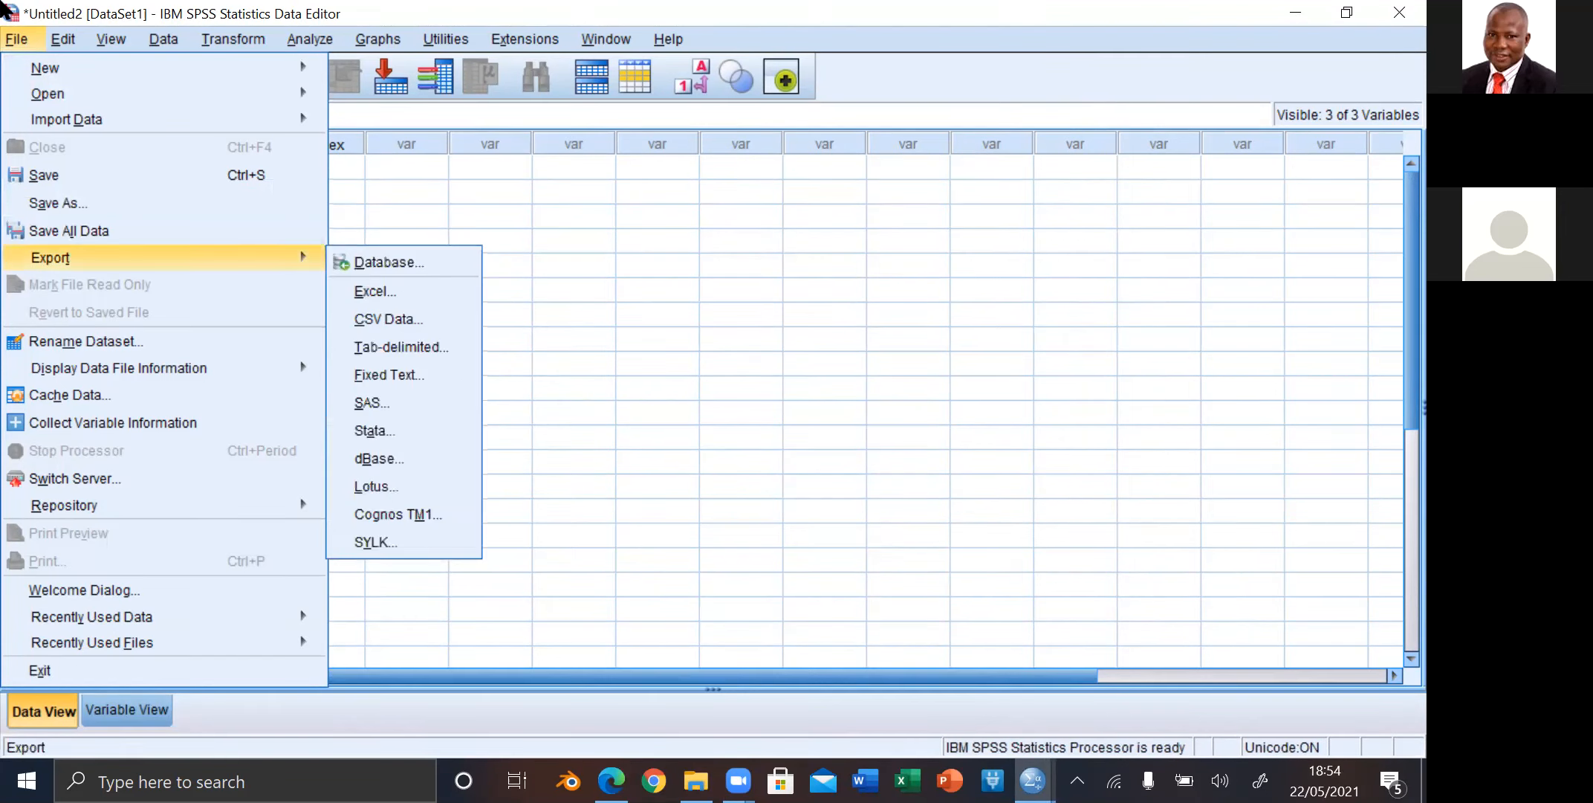
pyautogui.moveTo(34, 101)
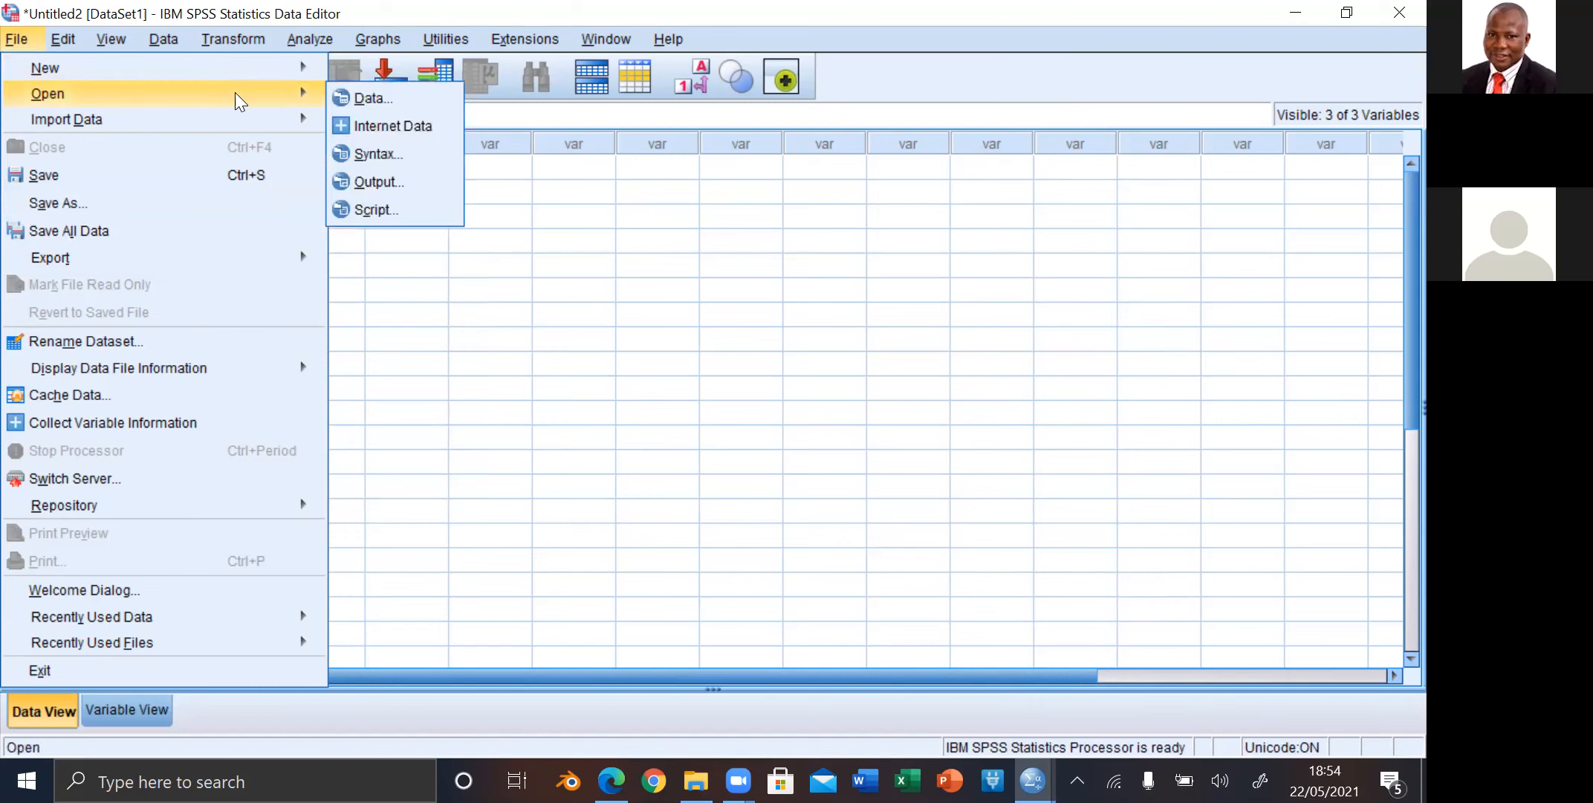
pyautogui.click(357, 101)
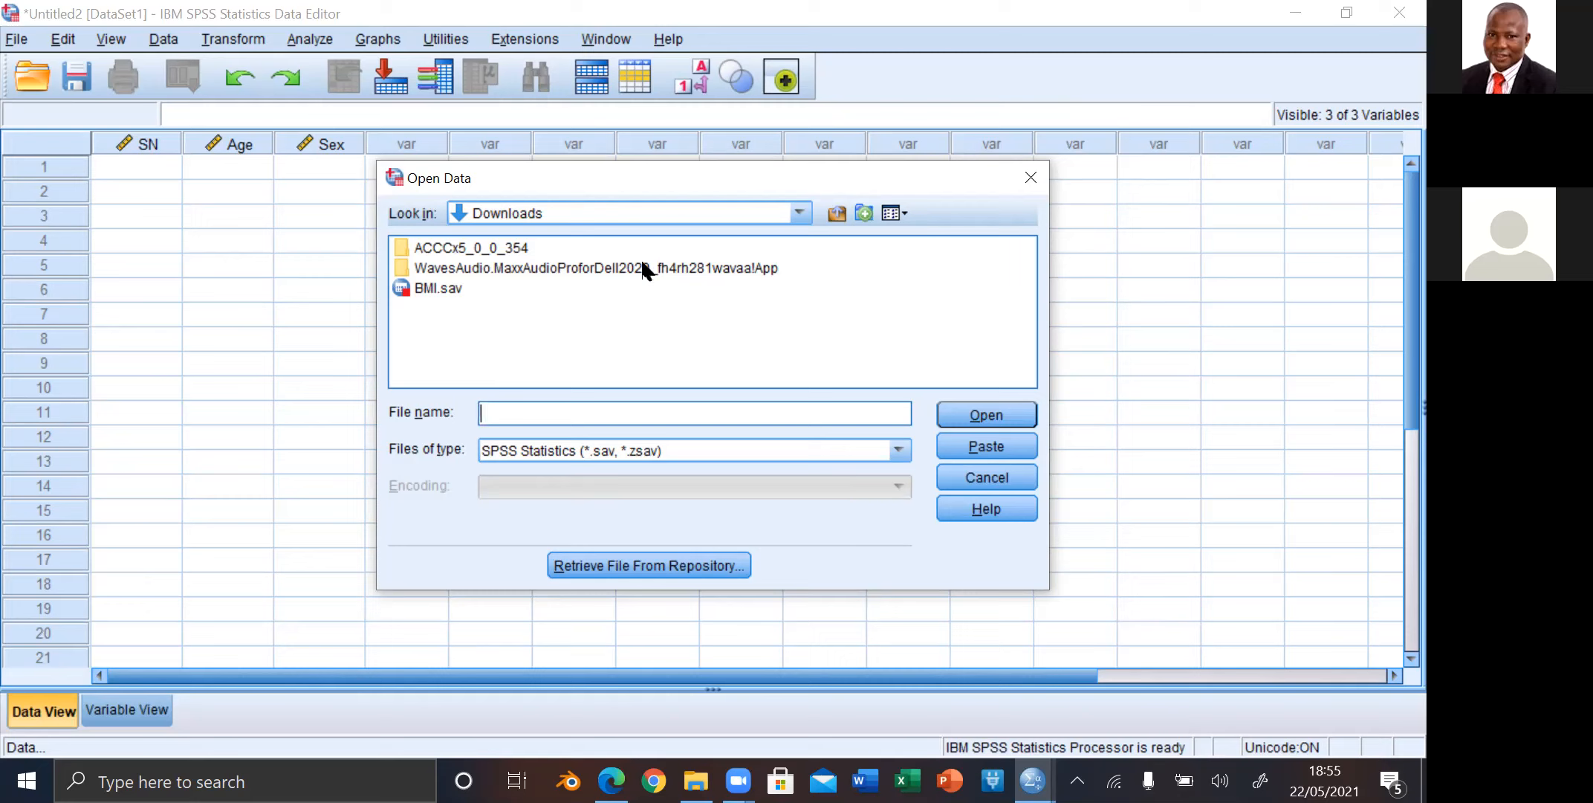
# Step: Limit the file type to Excel and import SkinLesion.xls from Downloads, keeping the default read settings
pyautogui.click(901, 448)
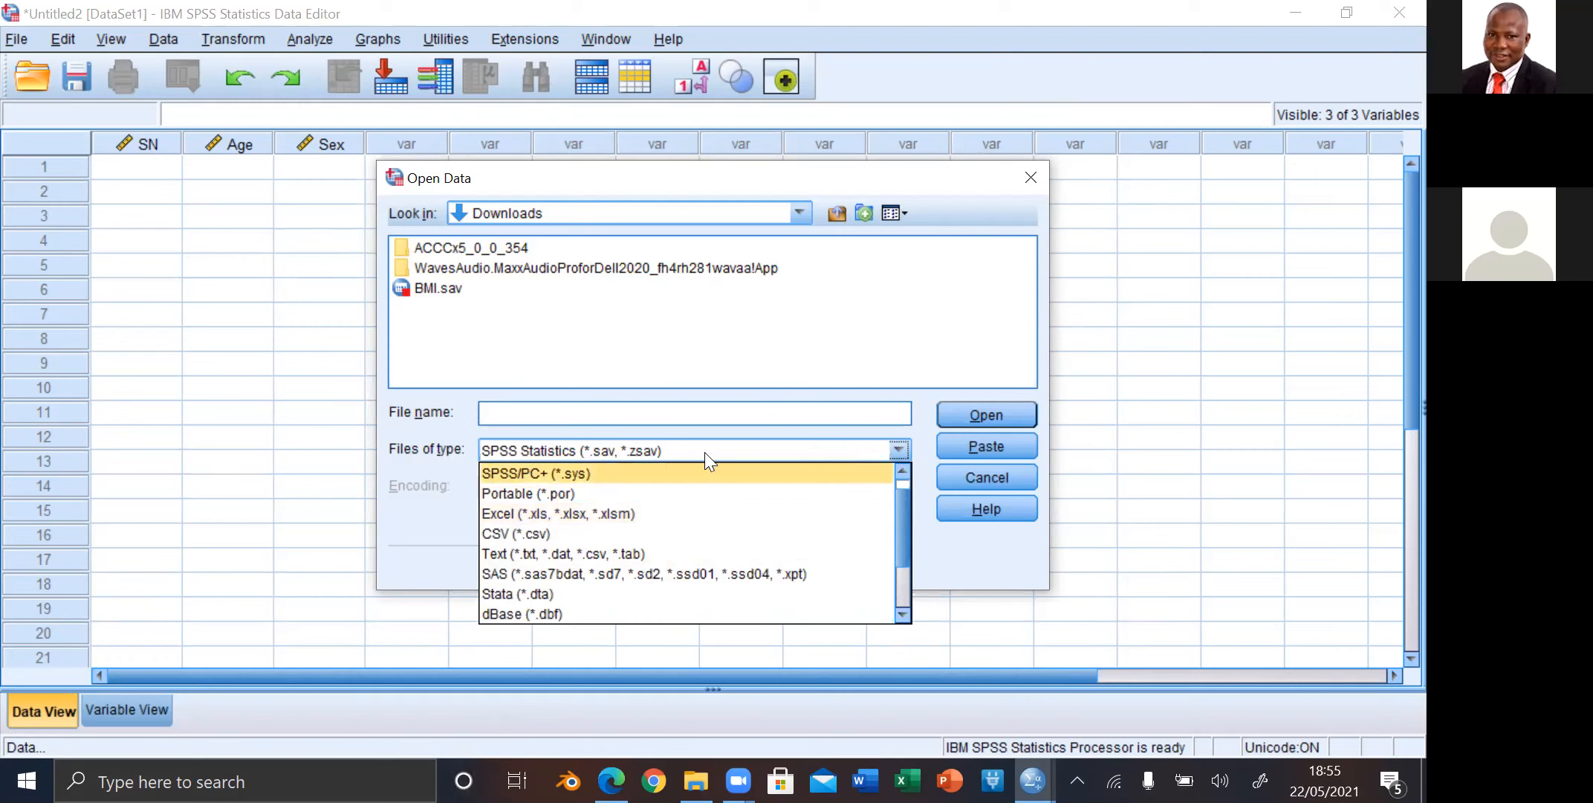
pyautogui.click(575, 513)
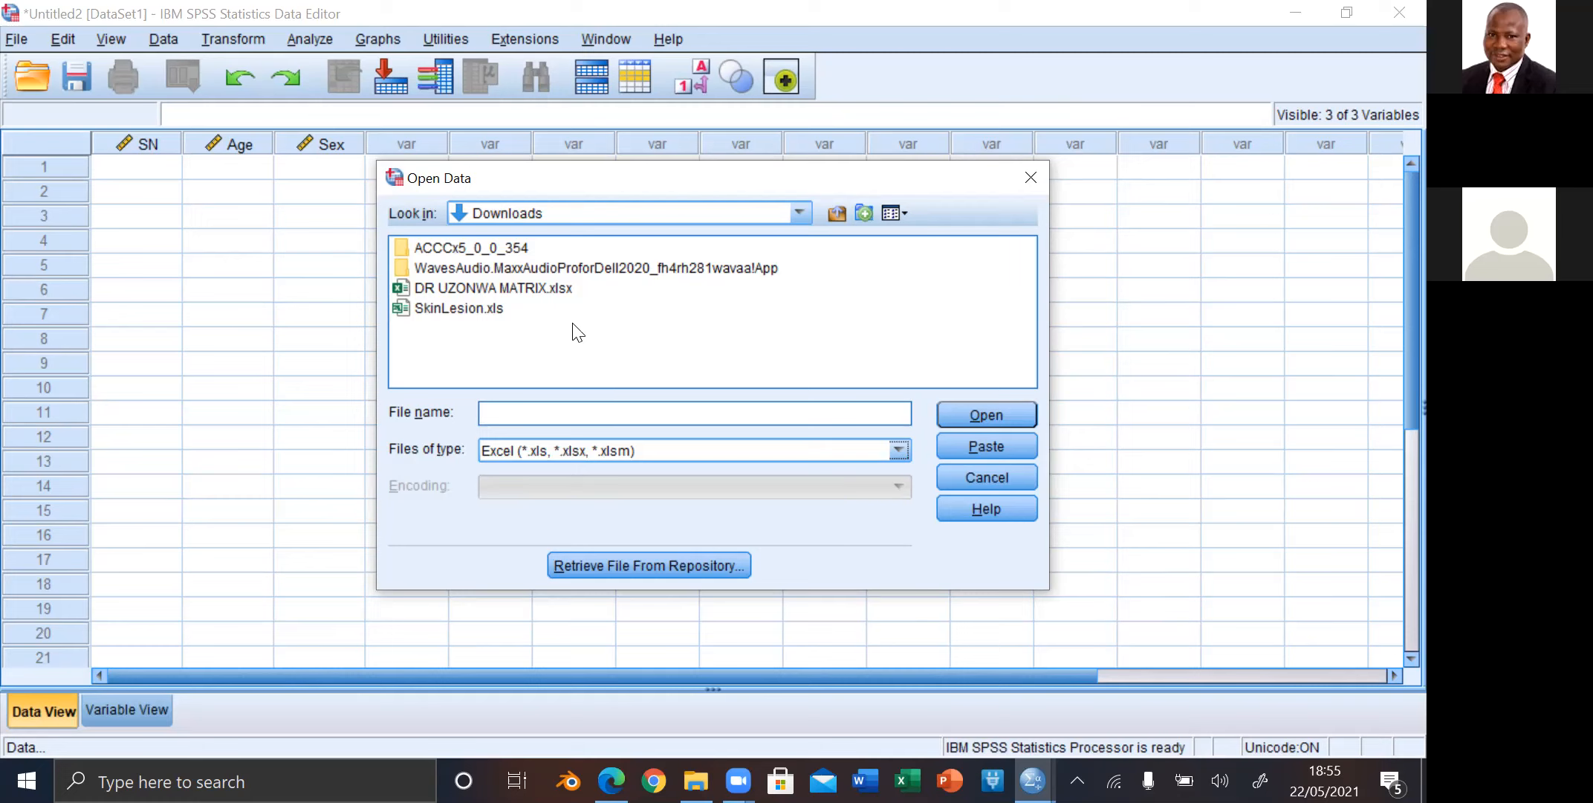
pyautogui.click(492, 309)
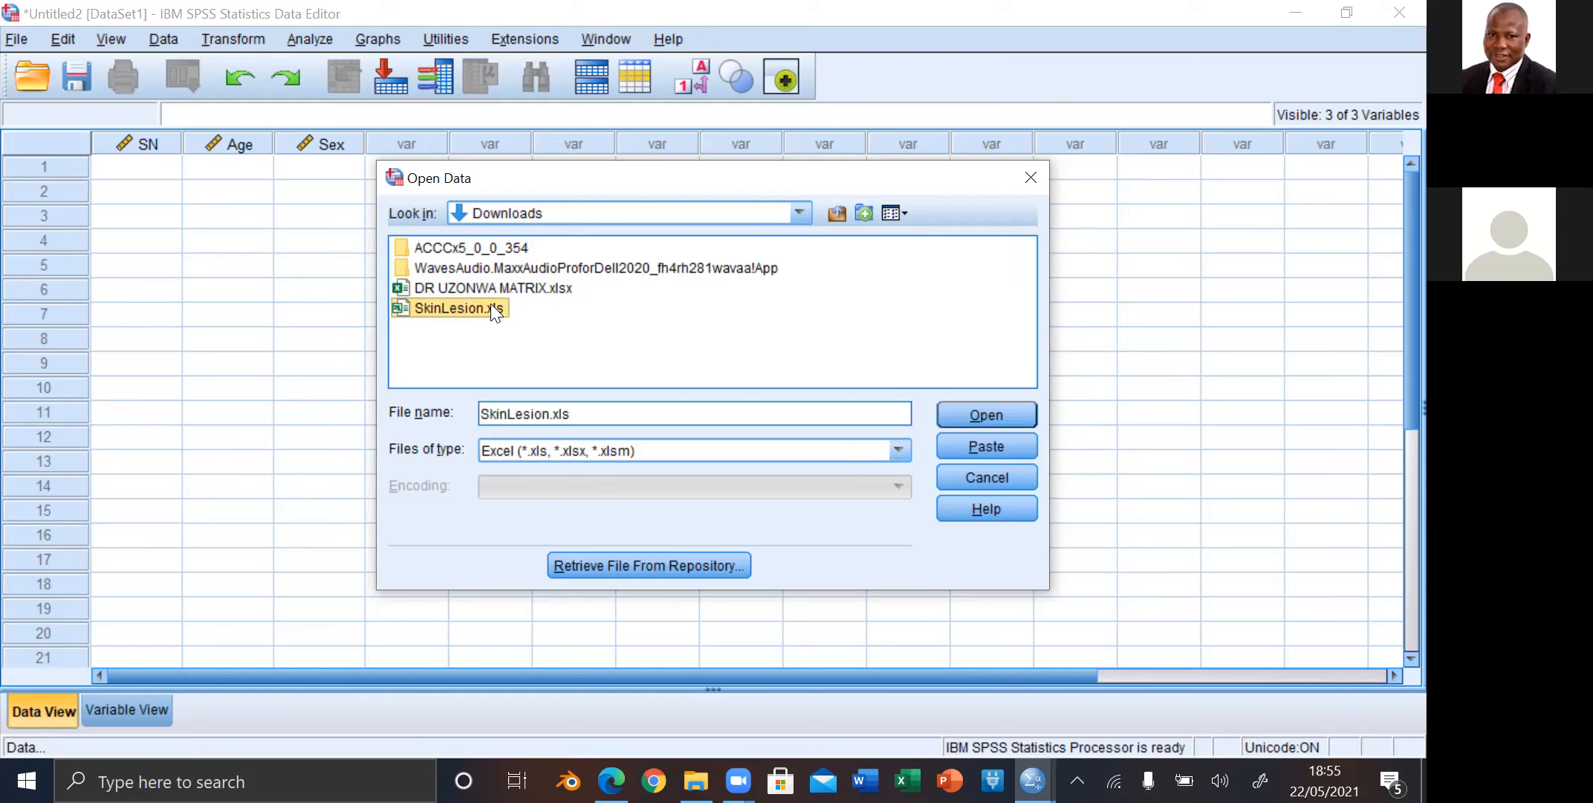
pyautogui.click(491, 307)
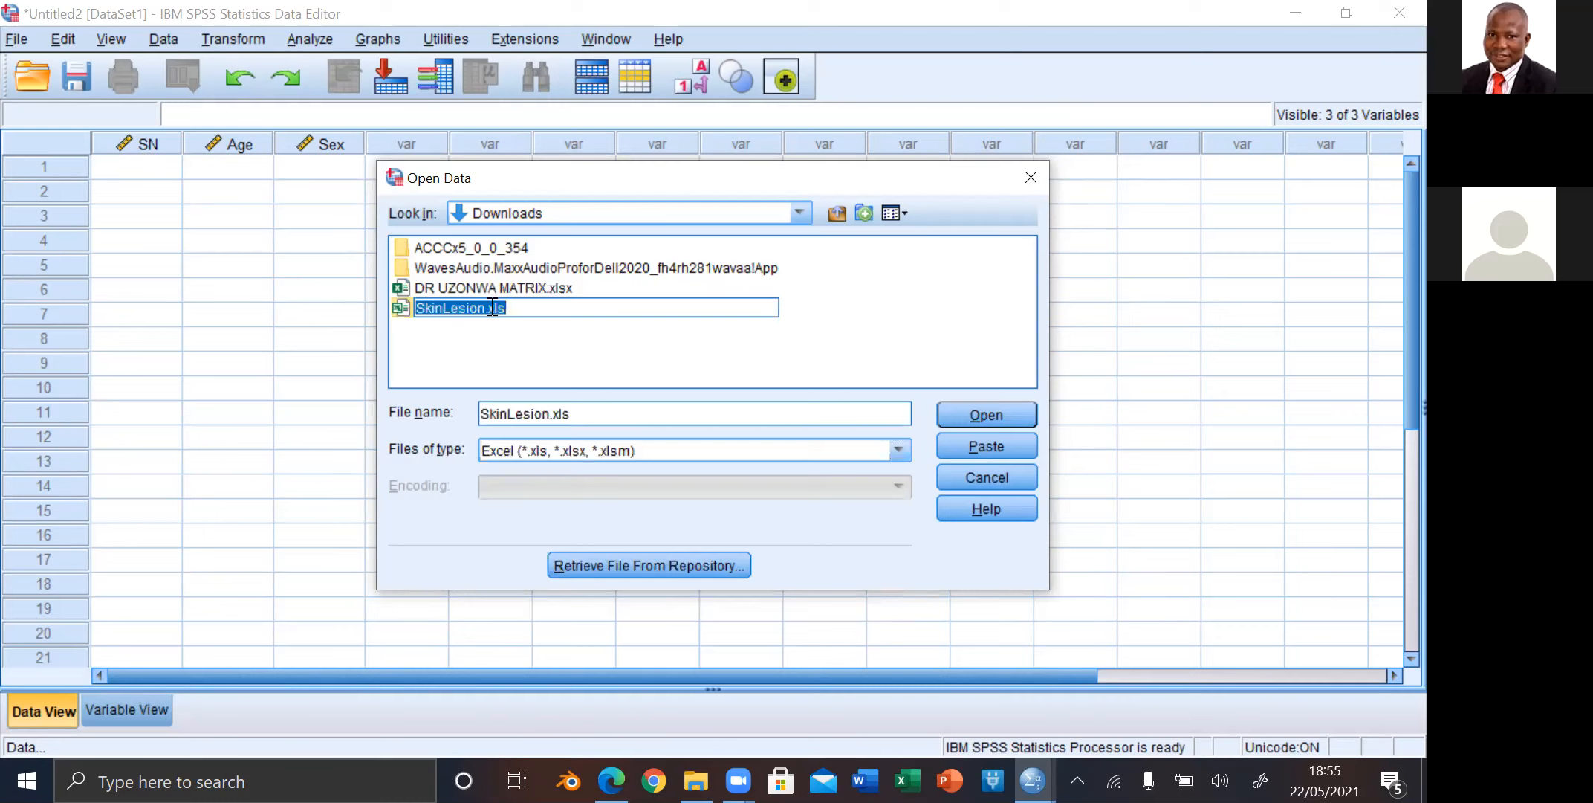
pyautogui.click(513, 307)
pyautogui.click(518, 334)
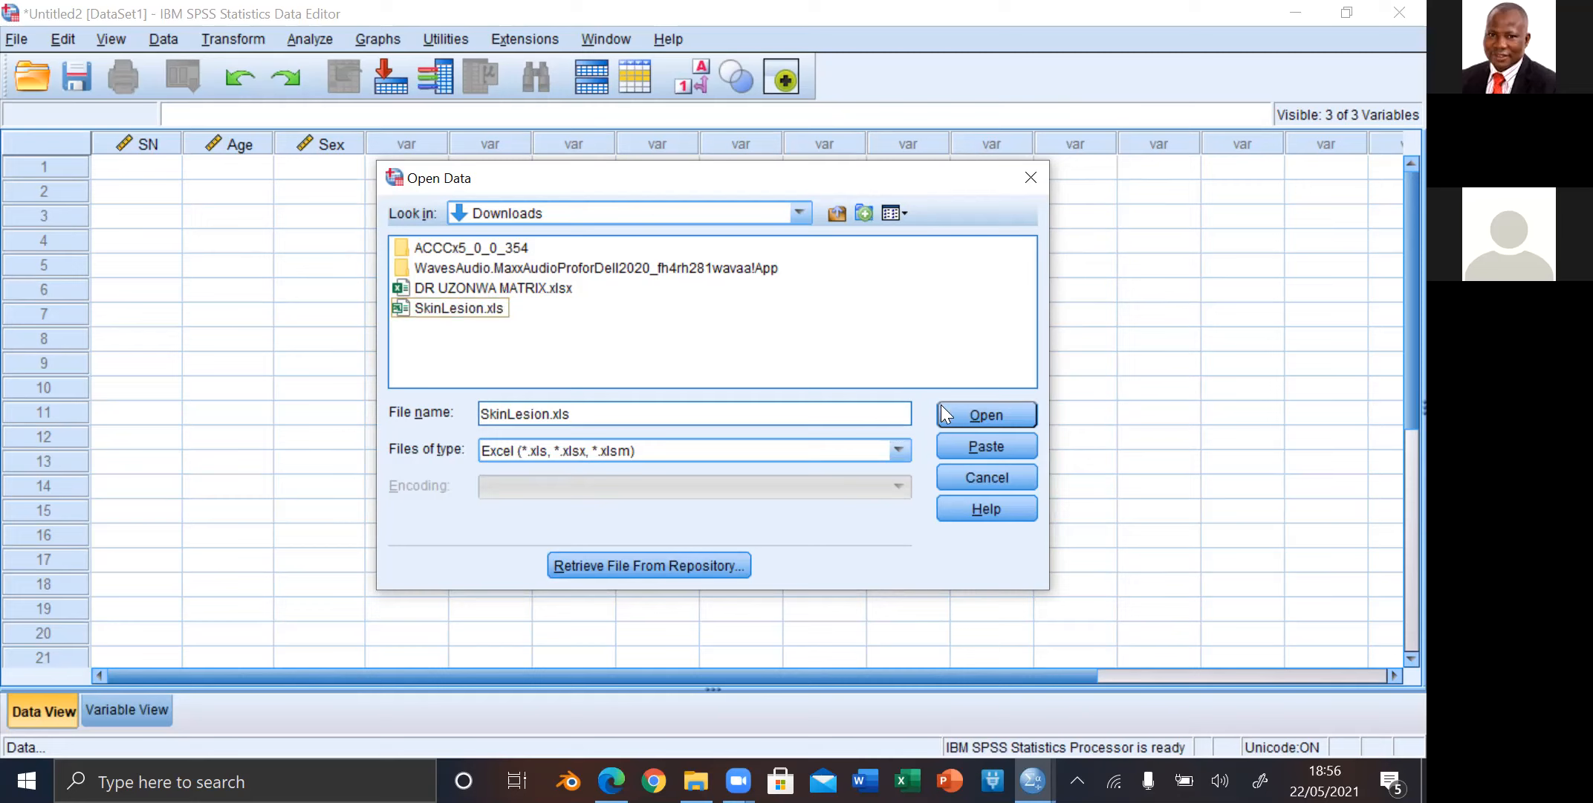
pyautogui.click(981, 414)
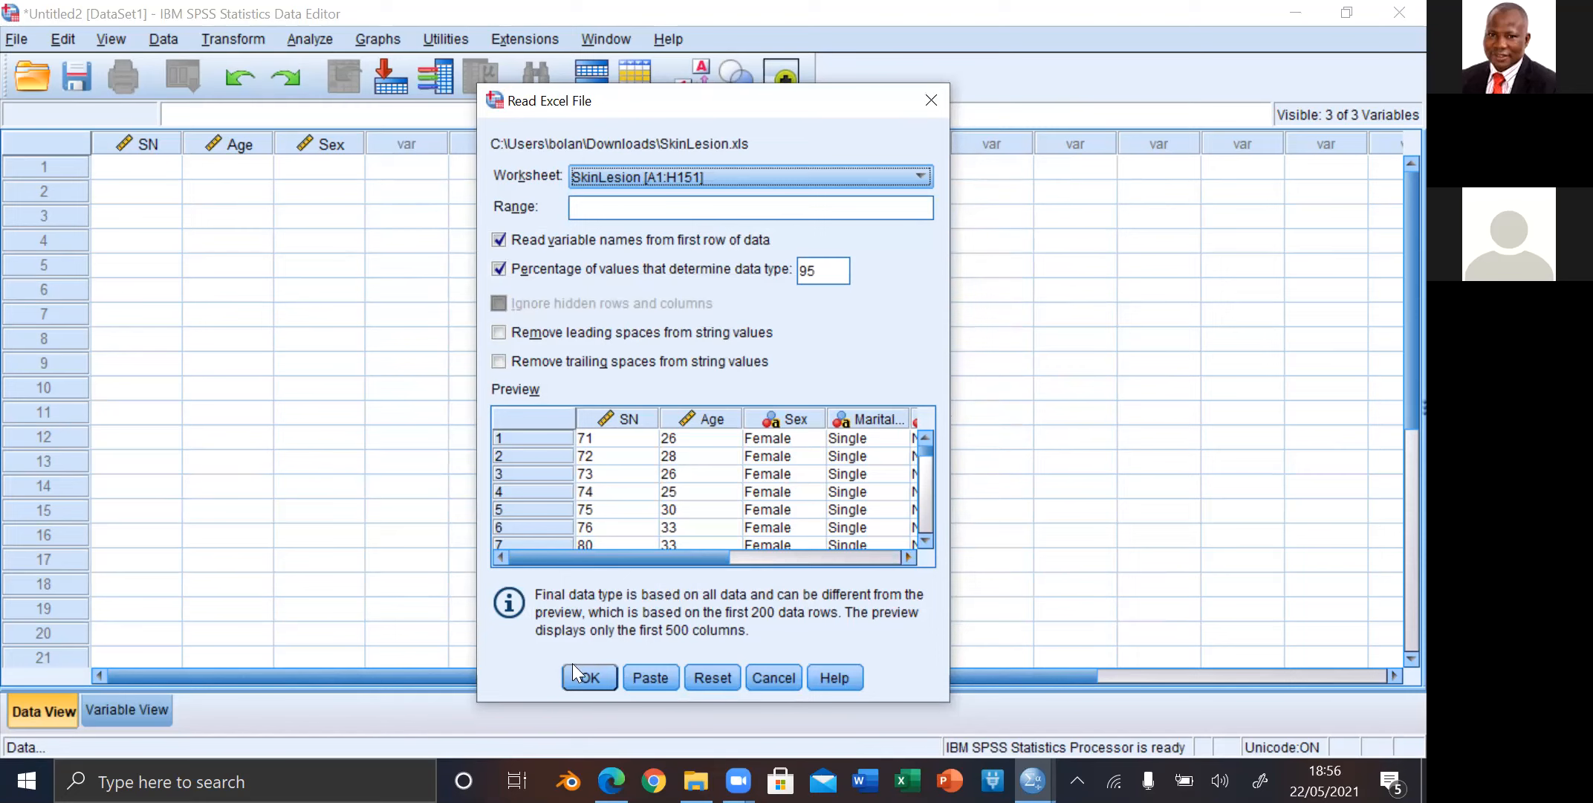
pyautogui.click(588, 675)
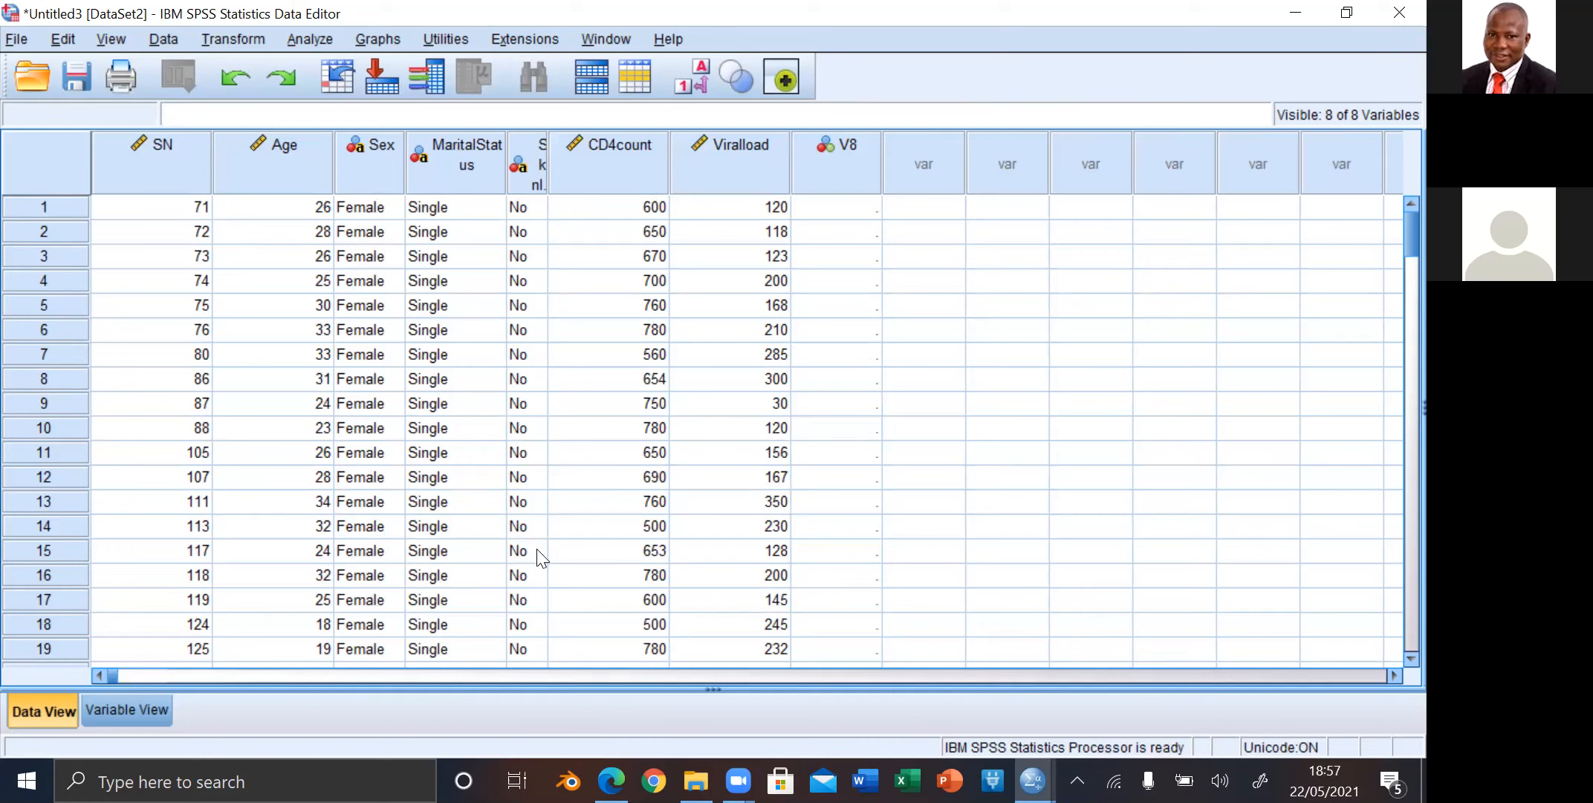
# Step: Save the imported dataset in Downloads as an SPSS Statistics file named SkinLesion
pyautogui.click(16, 39)
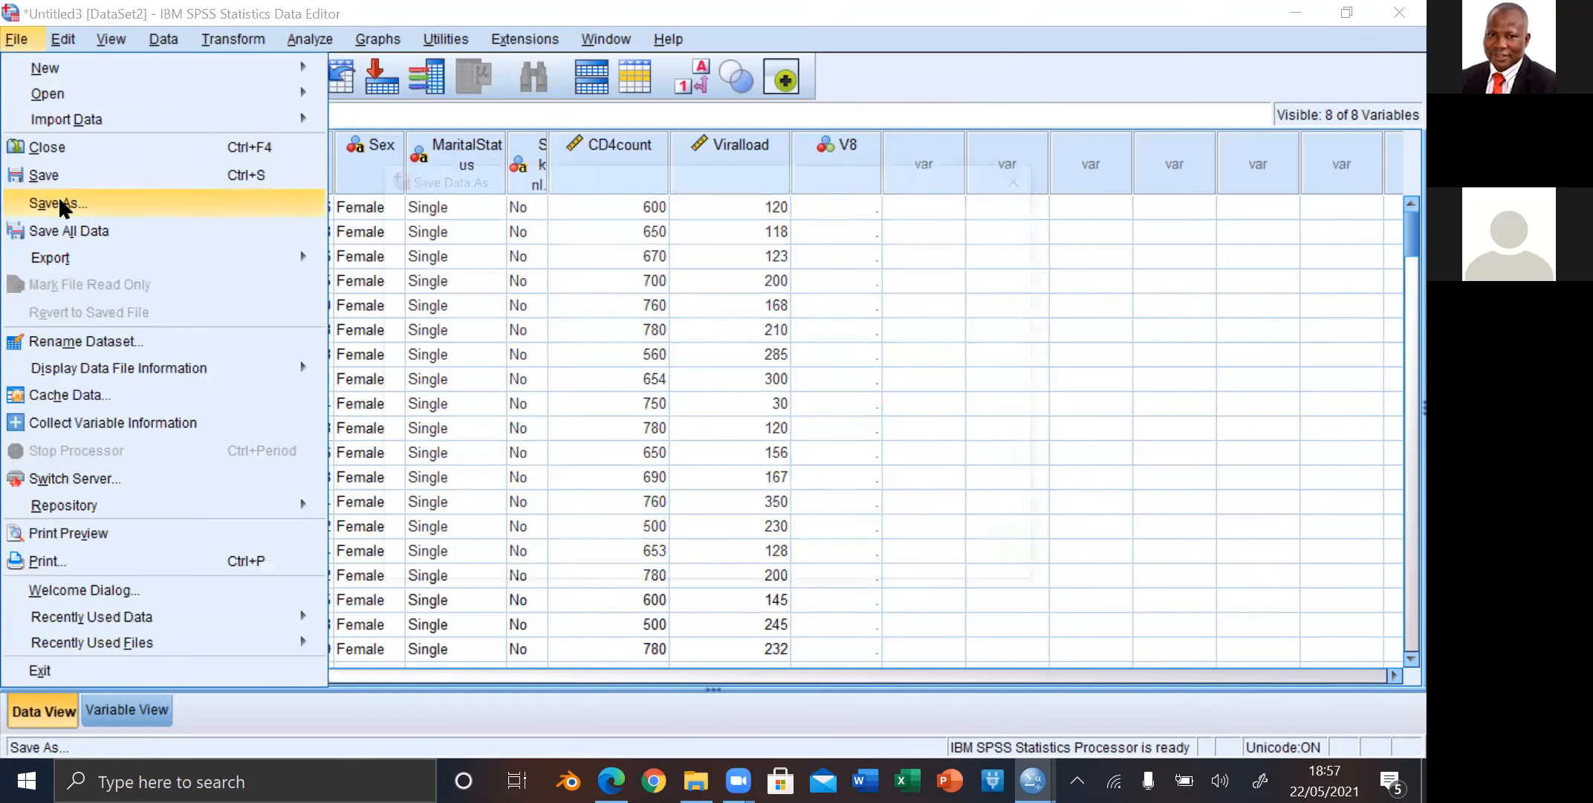
pyautogui.click(62, 204)
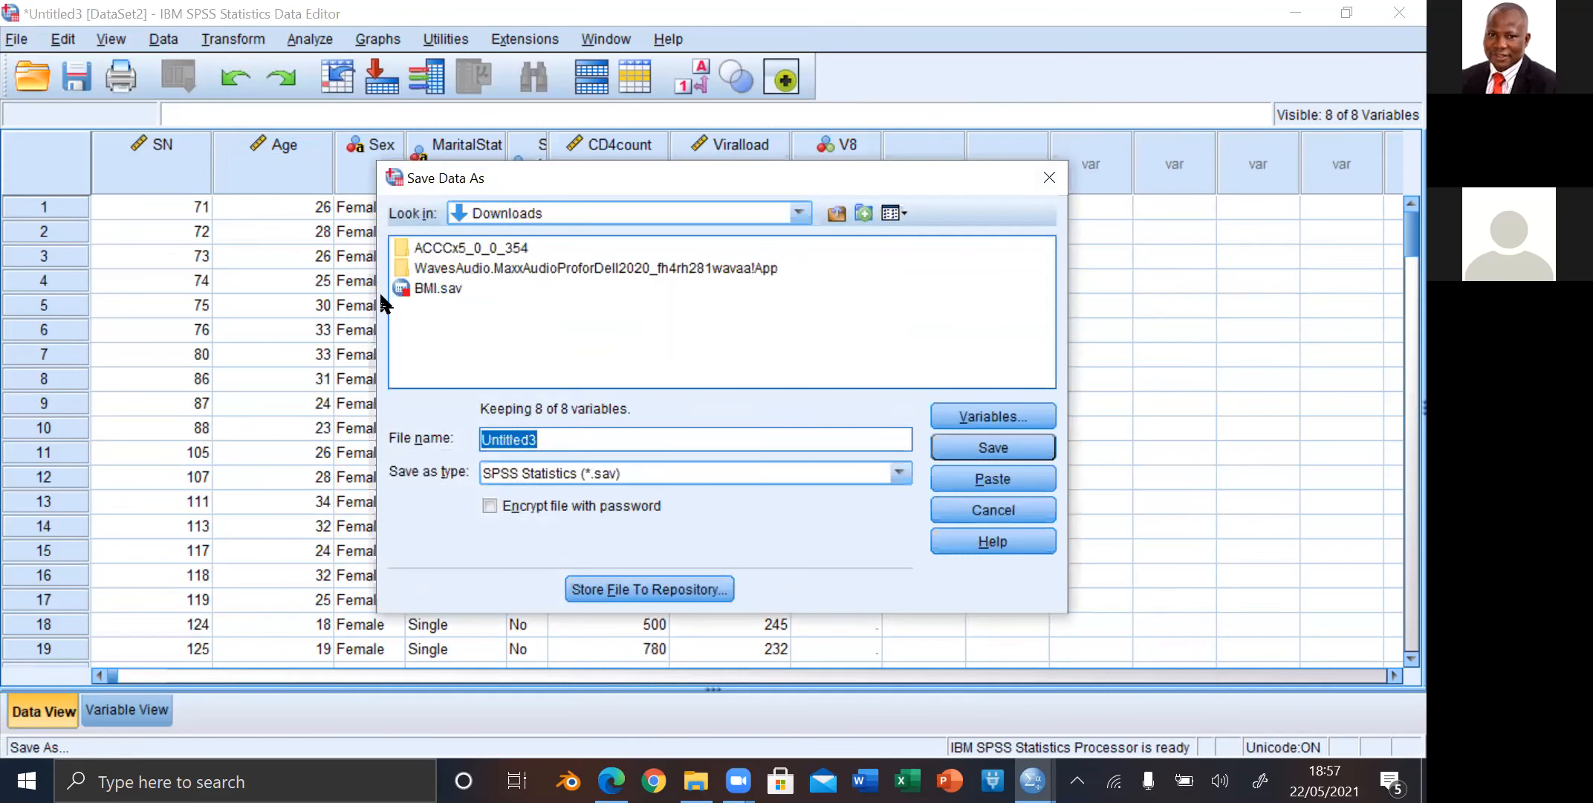
pyautogui.click(544, 439)
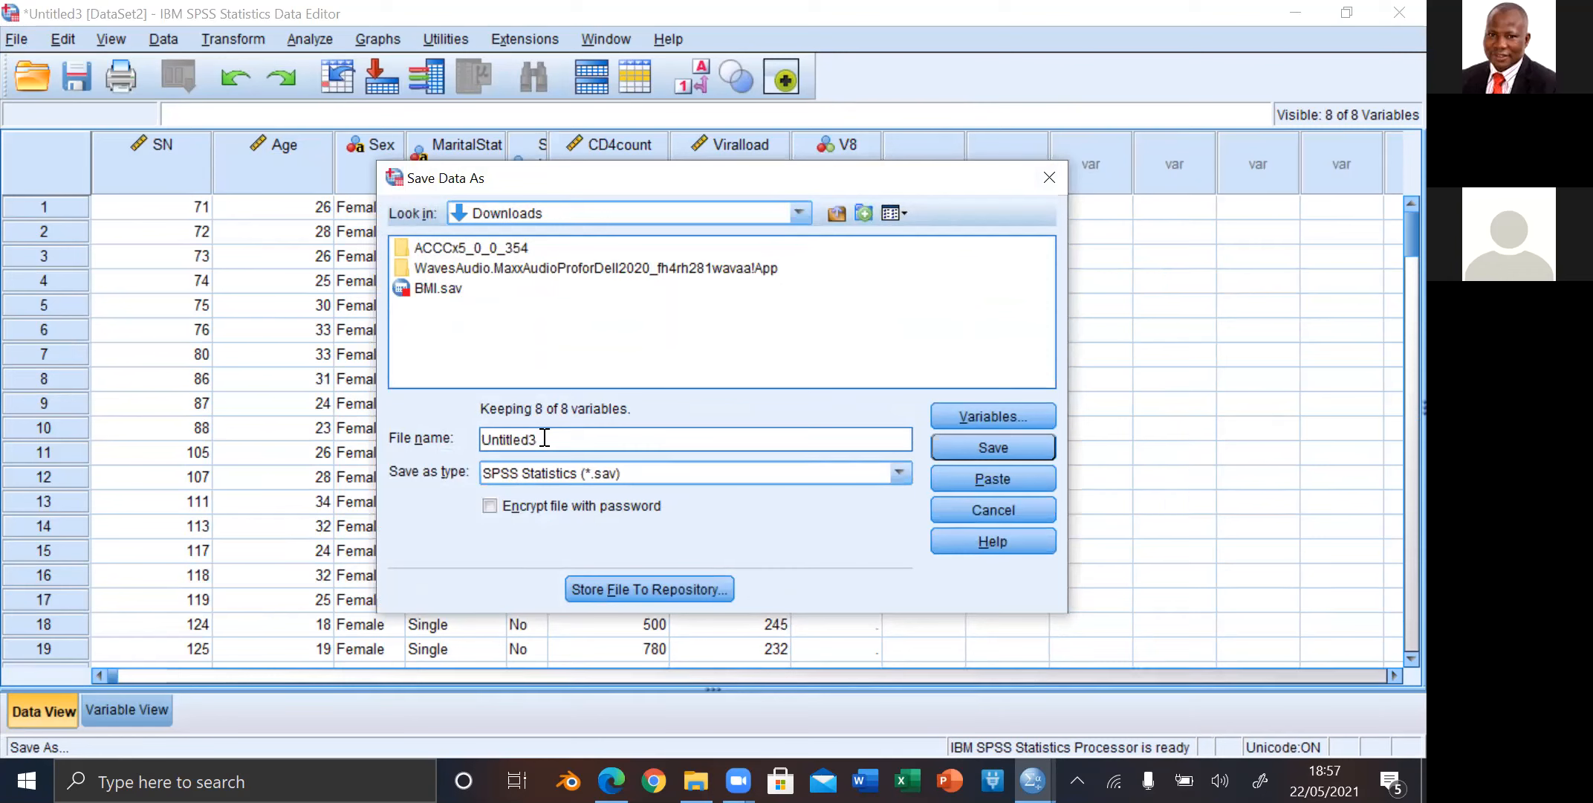
pyautogui.press('BackSpace')
pyautogui.press('BackSpace')
pyautogui.press('BackSpace')
pyautogui.press('BackSpace')
pyautogui.press('BackSpace')
pyautogui.press('BackSpace')
pyautogui.press('BackSpace')
pyautogui.press('BackSpace')
pyautogui.press('BackSpace')
pyautogui.write('S')
pyautogui.write('kinLesion')
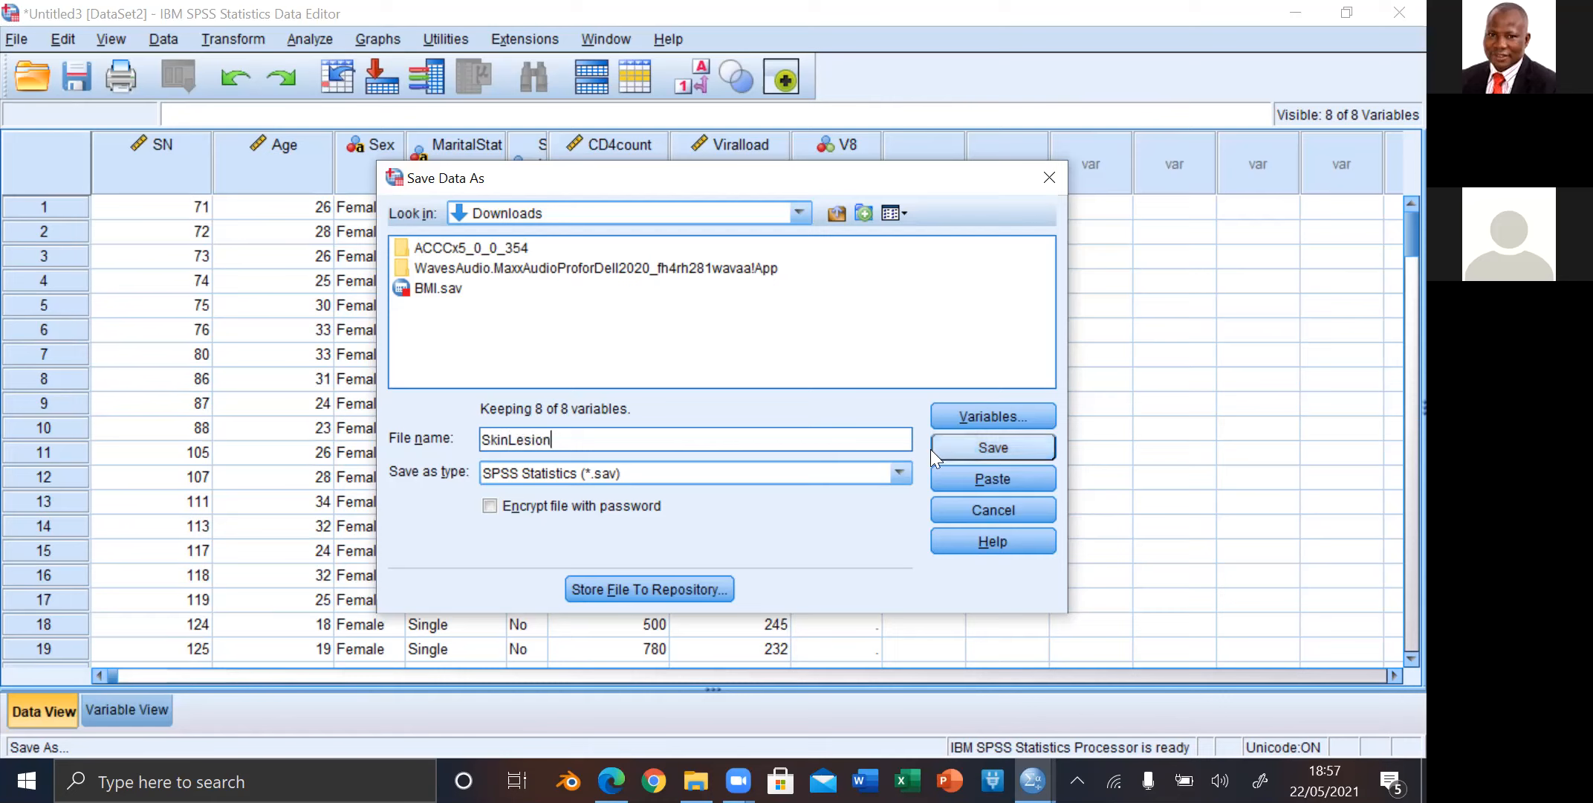
pyautogui.click(983, 443)
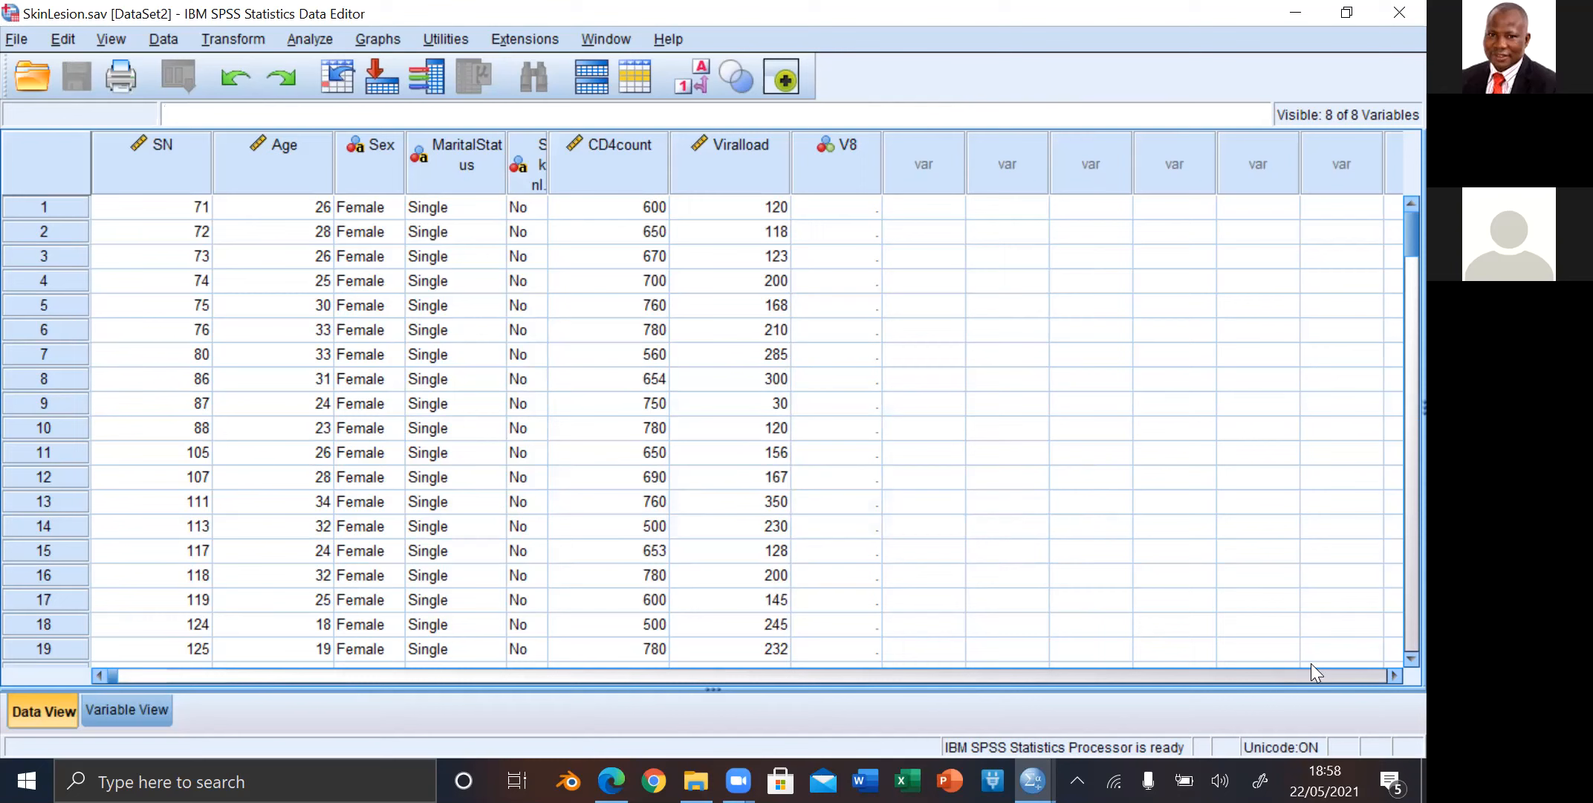
pyautogui.click(1390, 669)
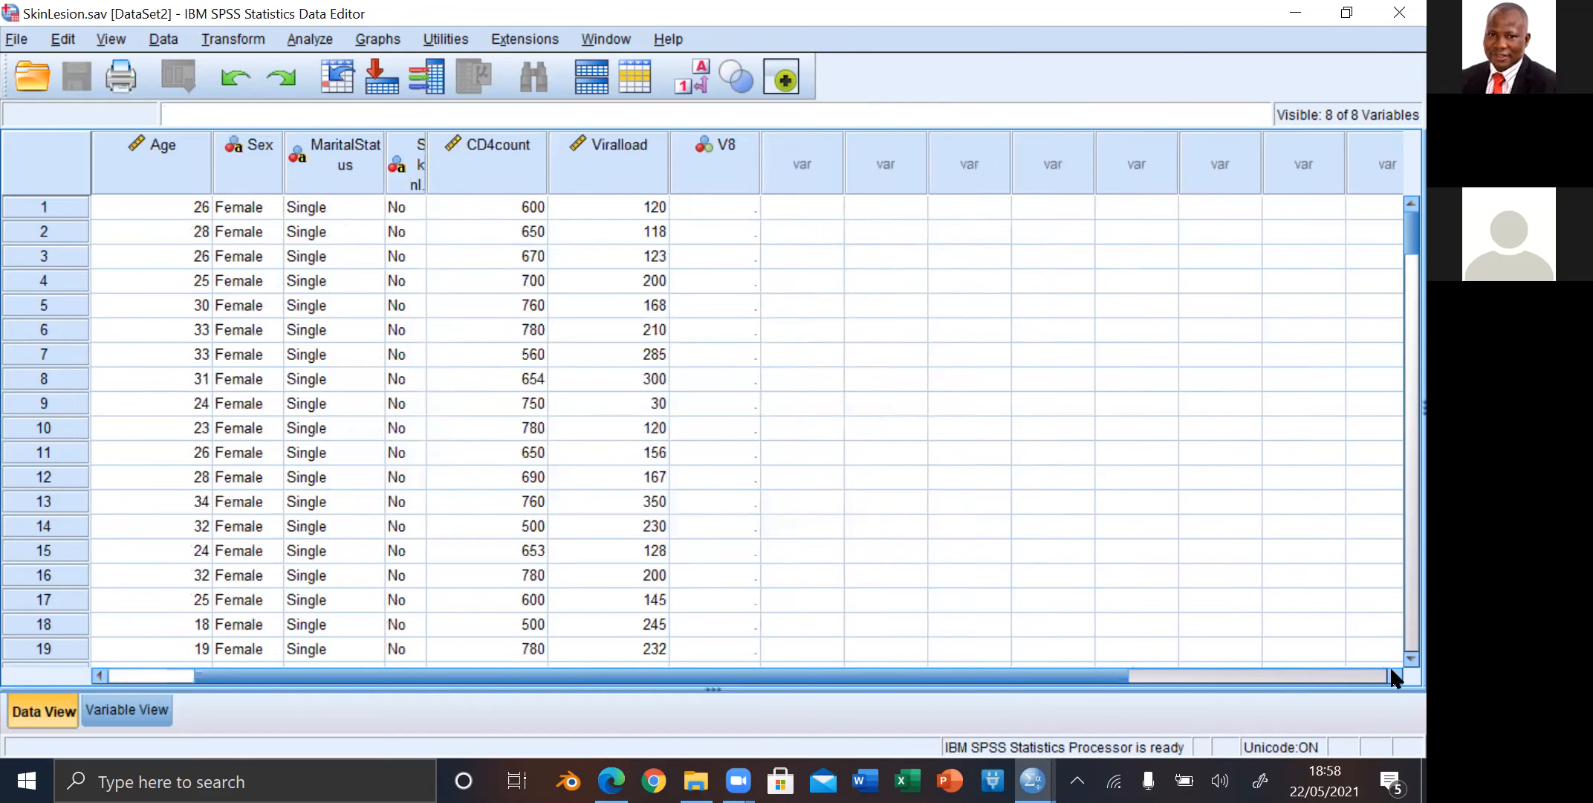
pyautogui.click(1389, 669)
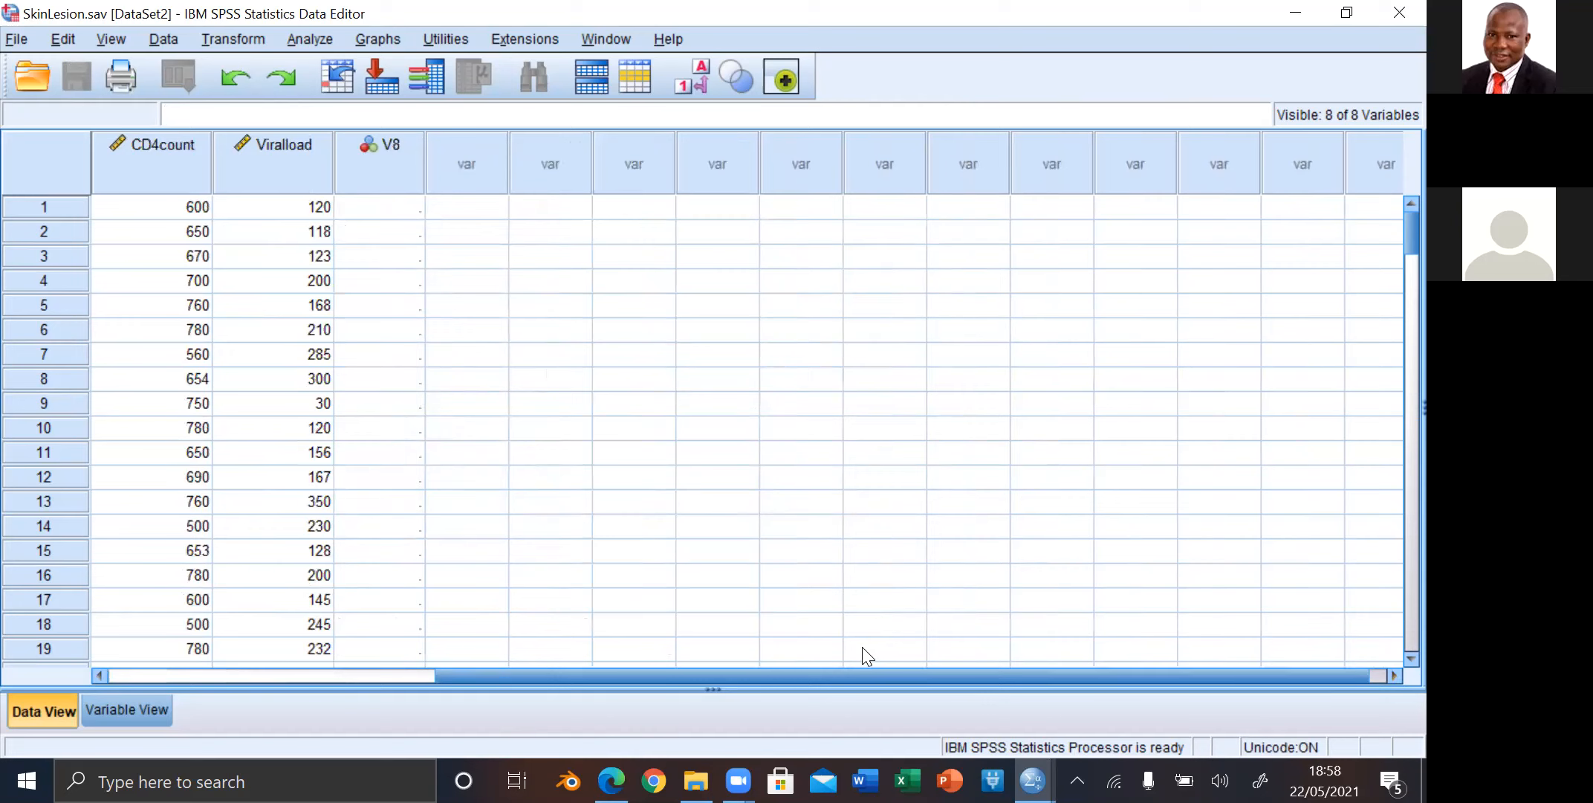
# Step: Examine the imported dataset's columns from V8 back to SN, including the narrow Skinlesion column
pyautogui.click(98, 676)
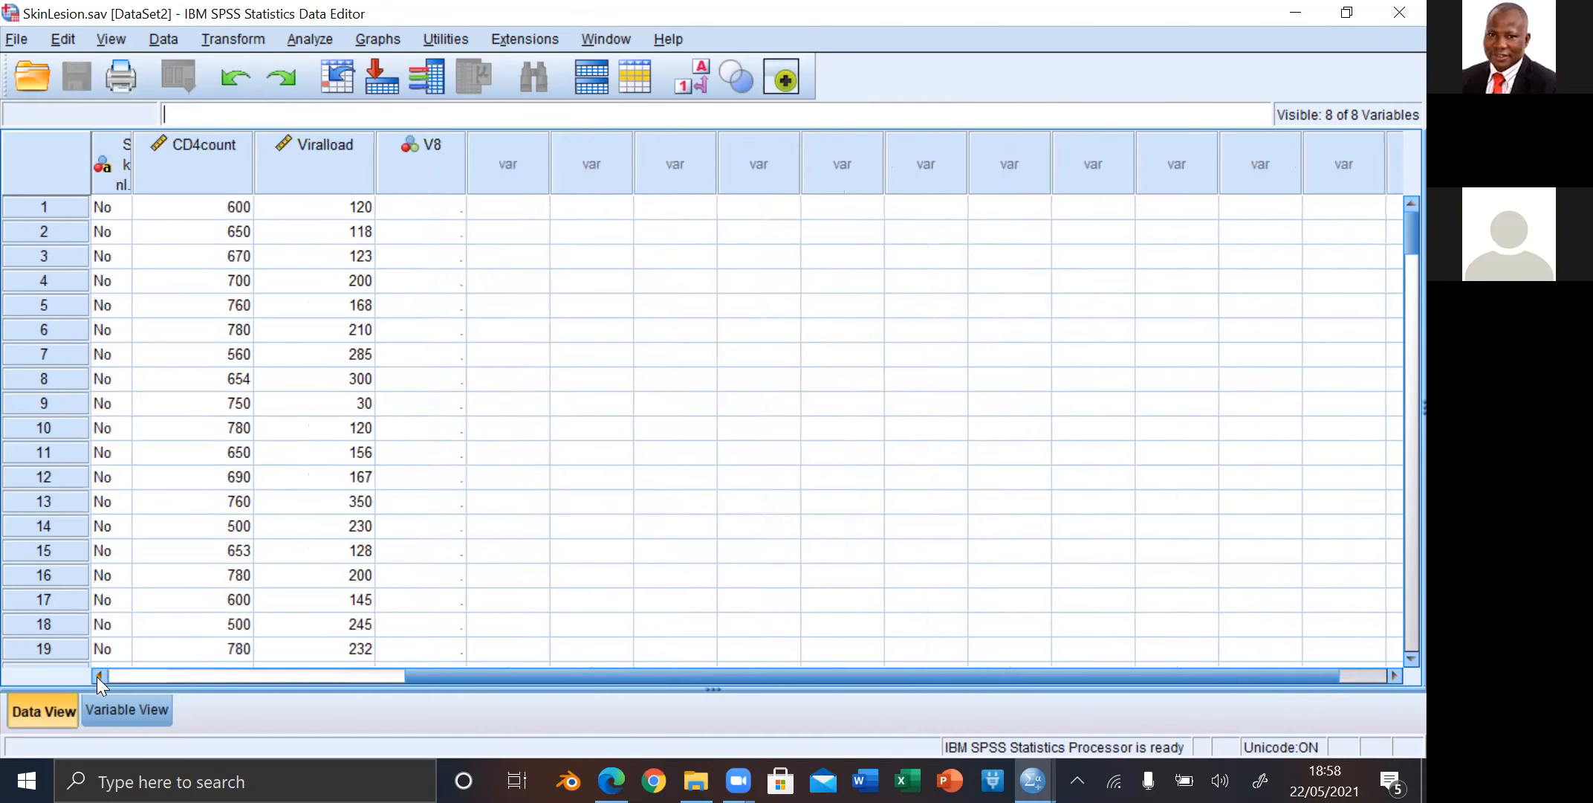
pyautogui.click(97, 676)
pyautogui.click(98, 676)
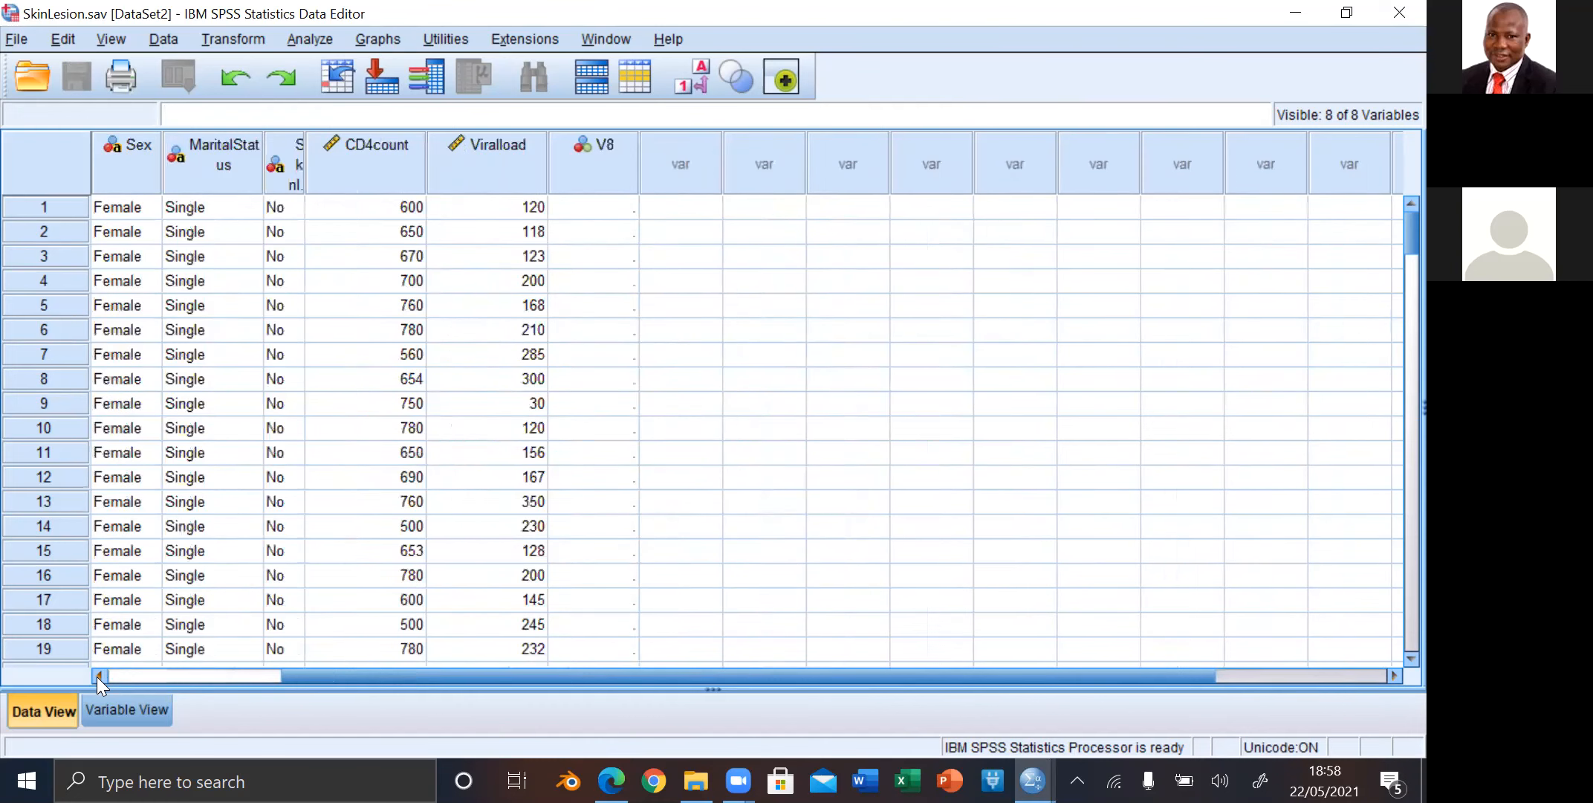
pyautogui.click(97, 676)
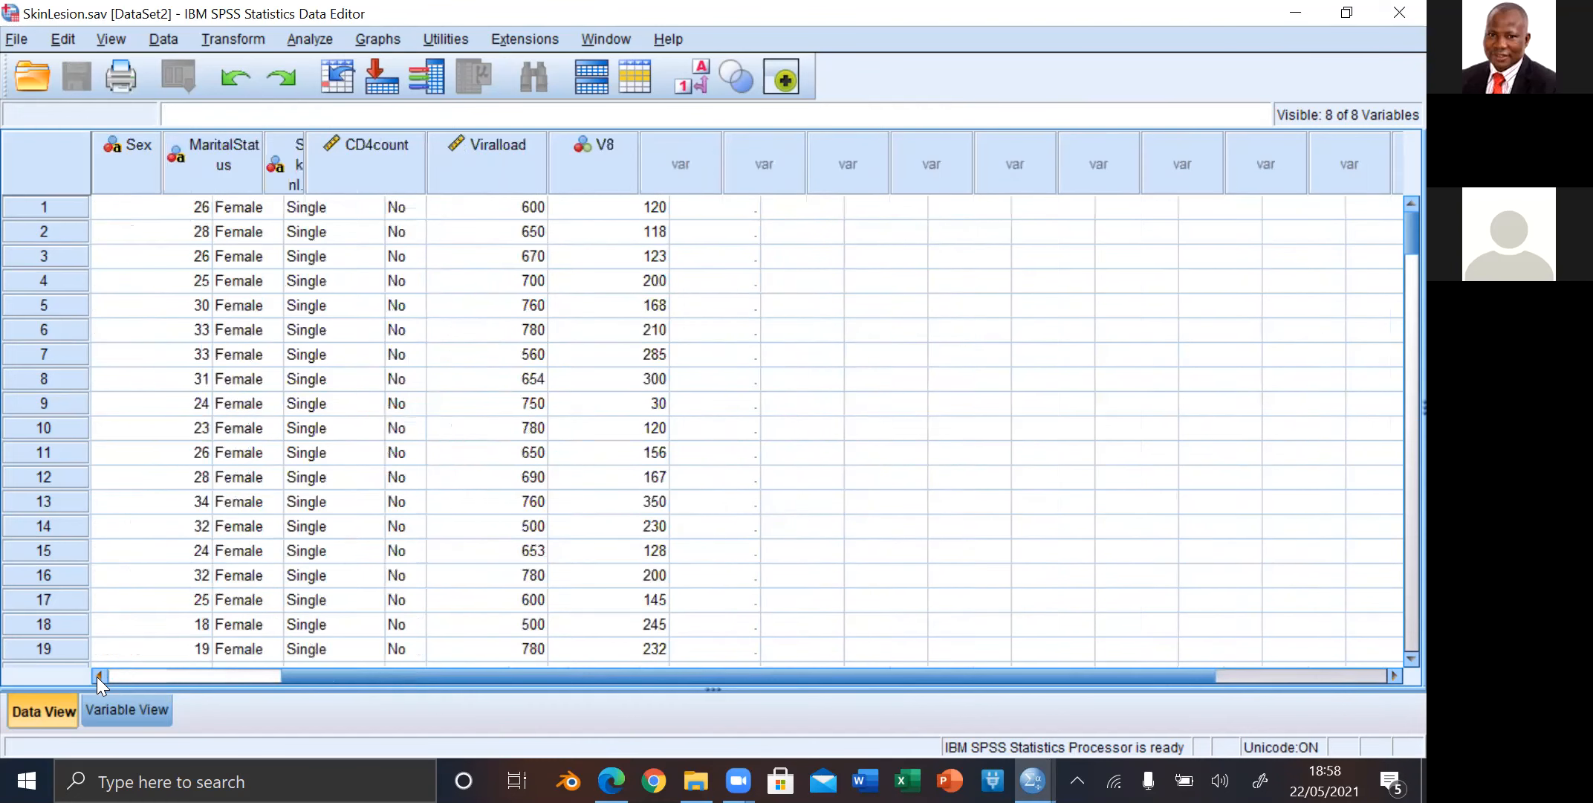
pyautogui.click(97, 676)
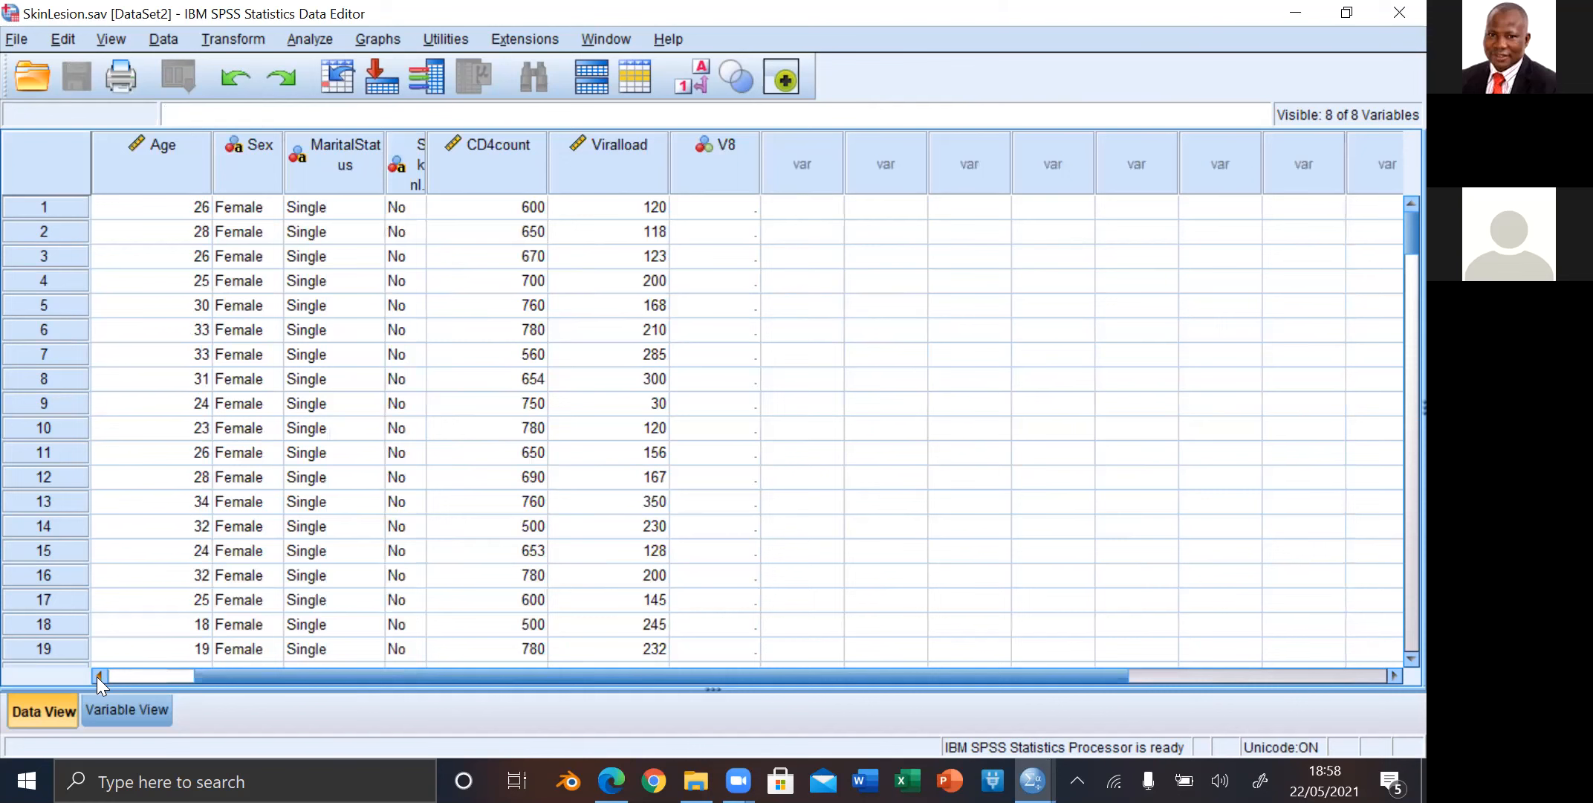
pyautogui.click(97, 677)
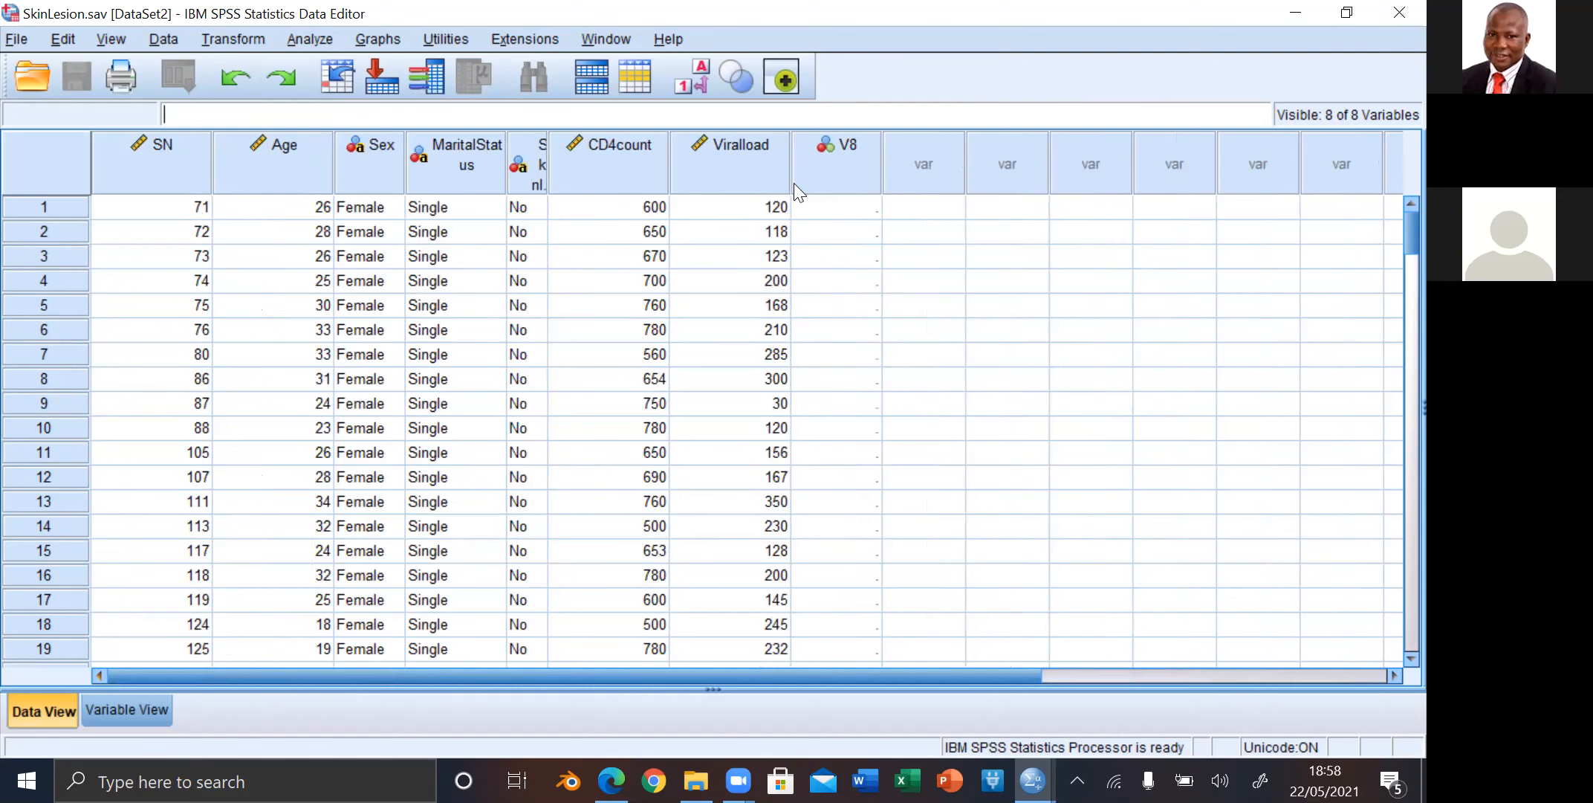
pyautogui.moveTo(794, 183)
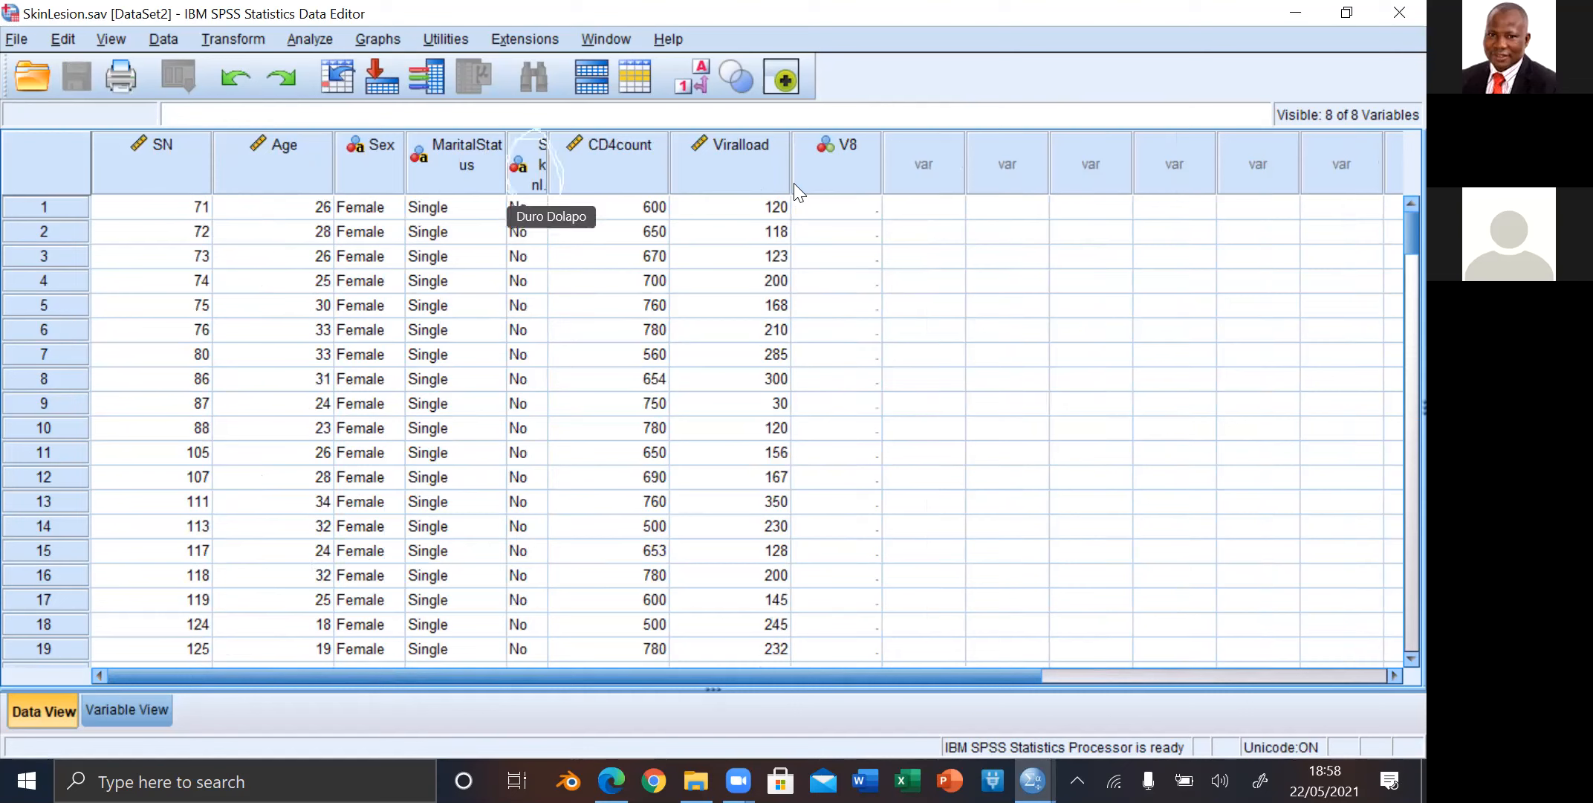
pyautogui.click(542, 175)
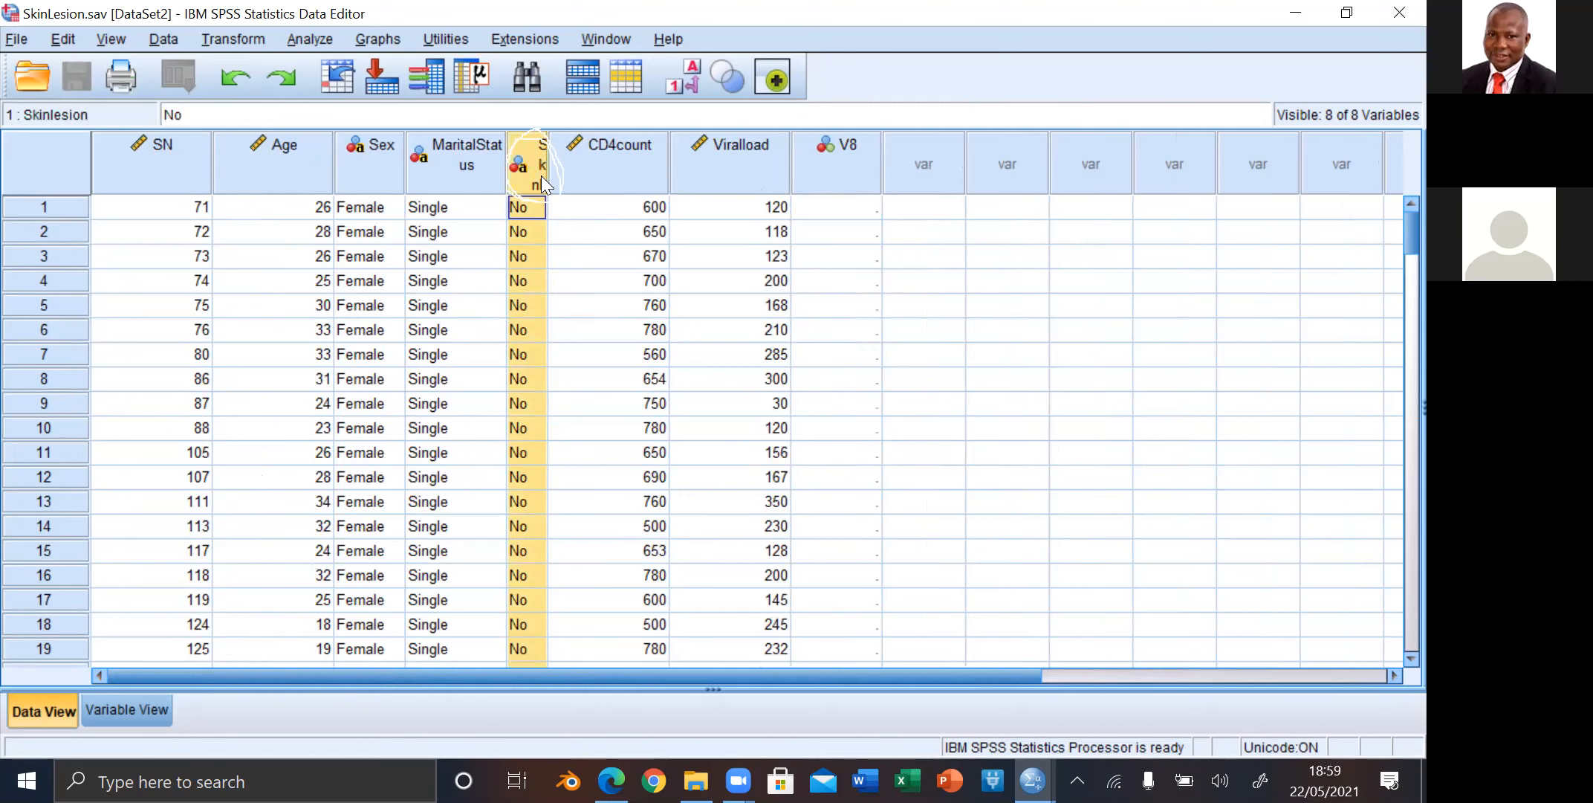
pyautogui.click(893, 308)
pyautogui.moveTo(869, 306); pyautogui.dragTo(959, 376)
pyautogui.click(962, 376)
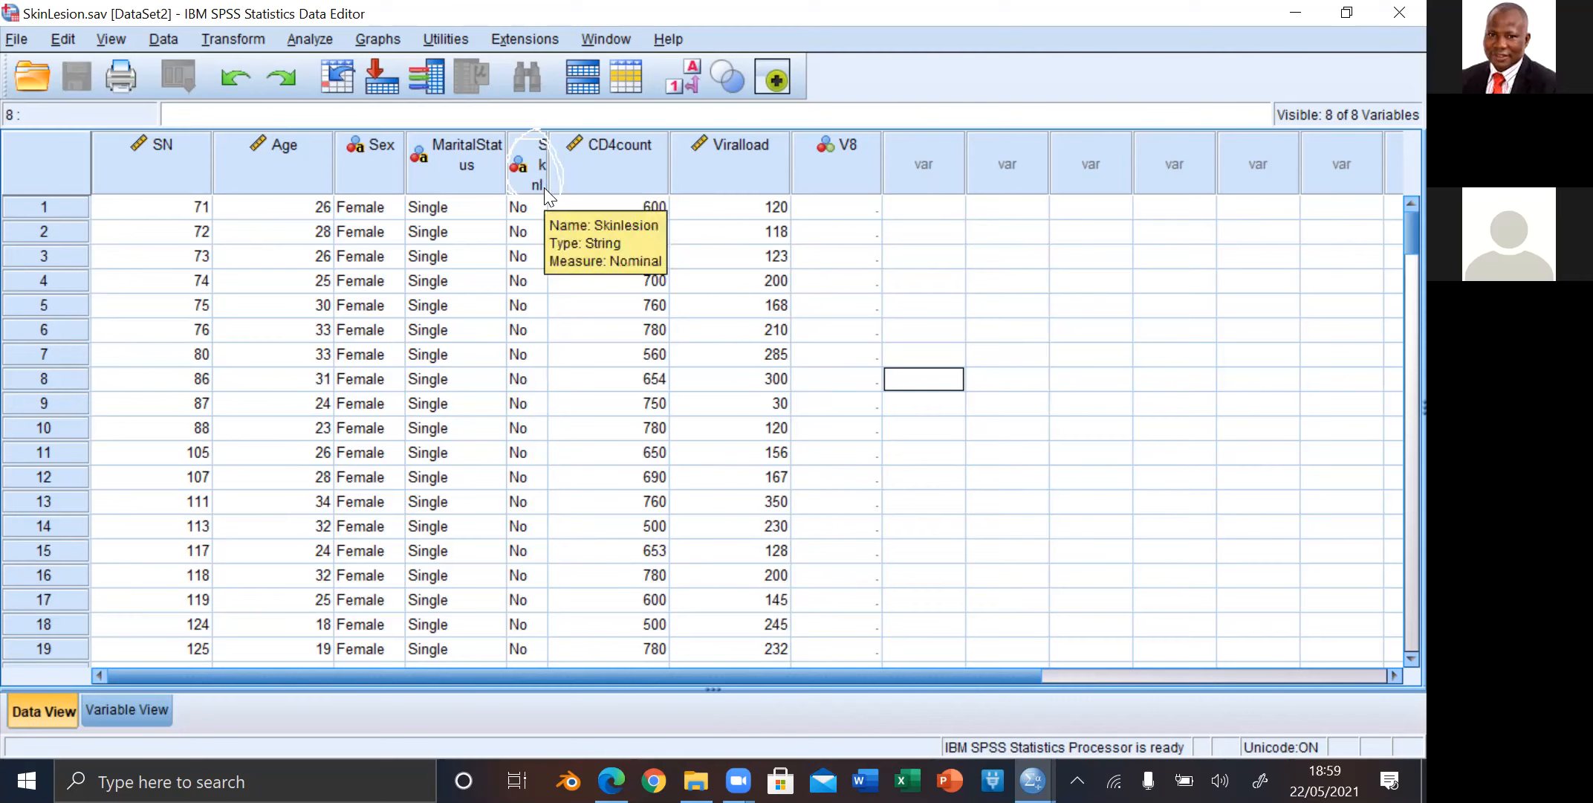
# Step: Delete the empty V8 variable from the dataset
pyautogui.click(855, 170)
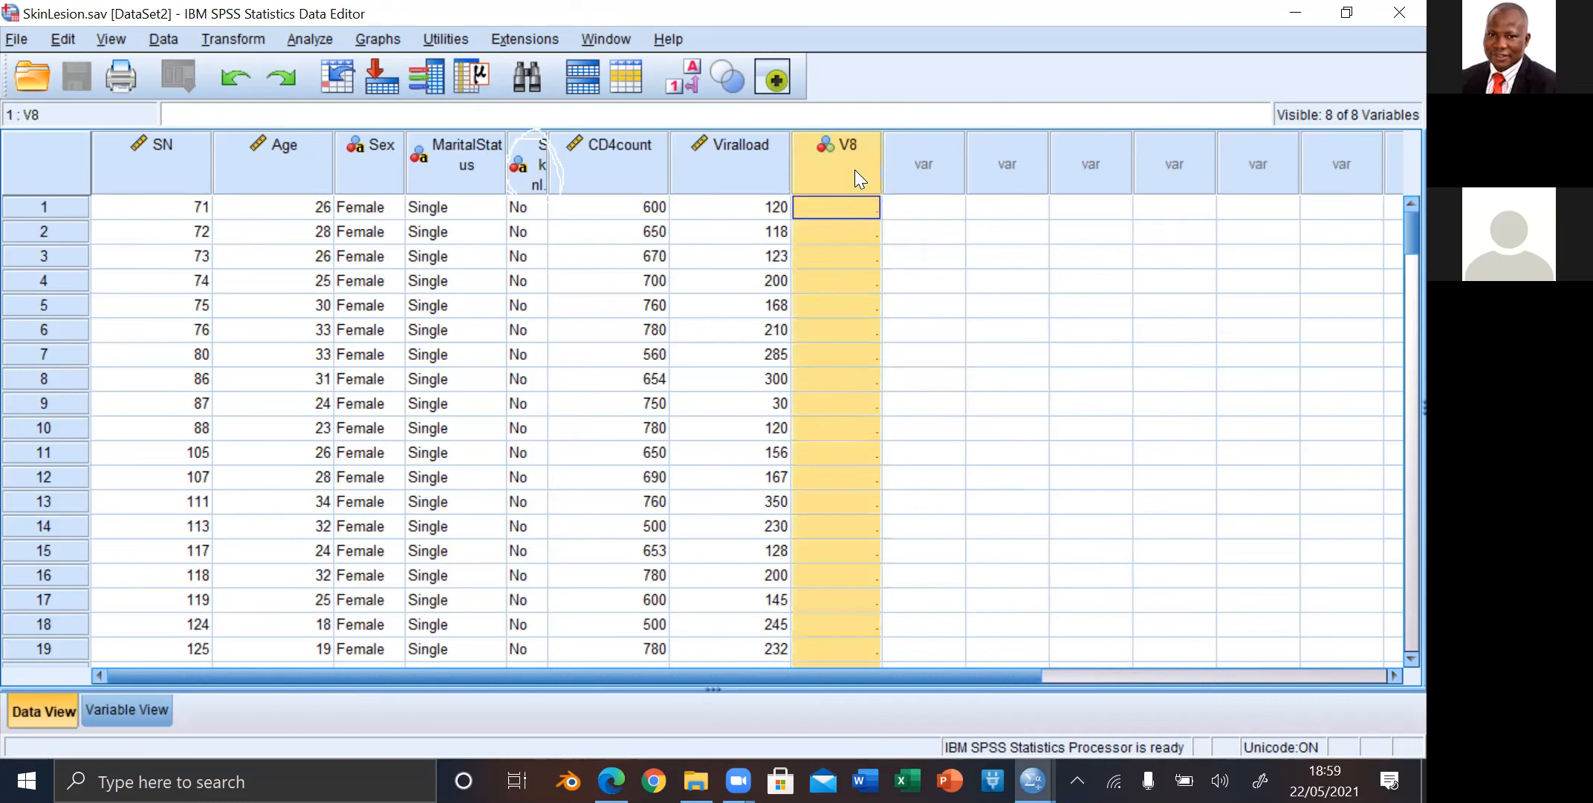
pyautogui.rightClick(856, 170)
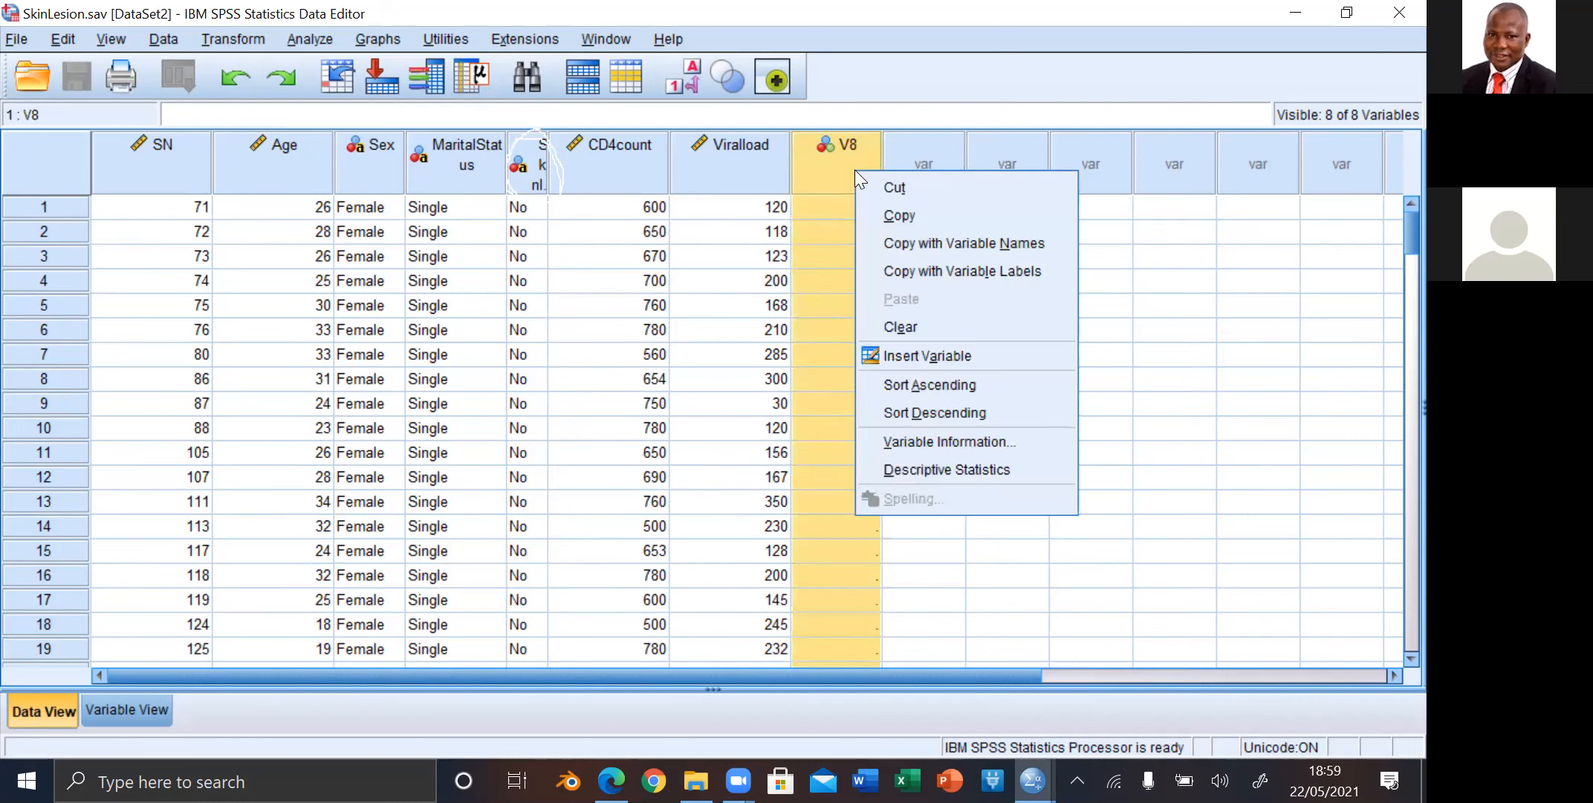
pyautogui.click(909, 327)
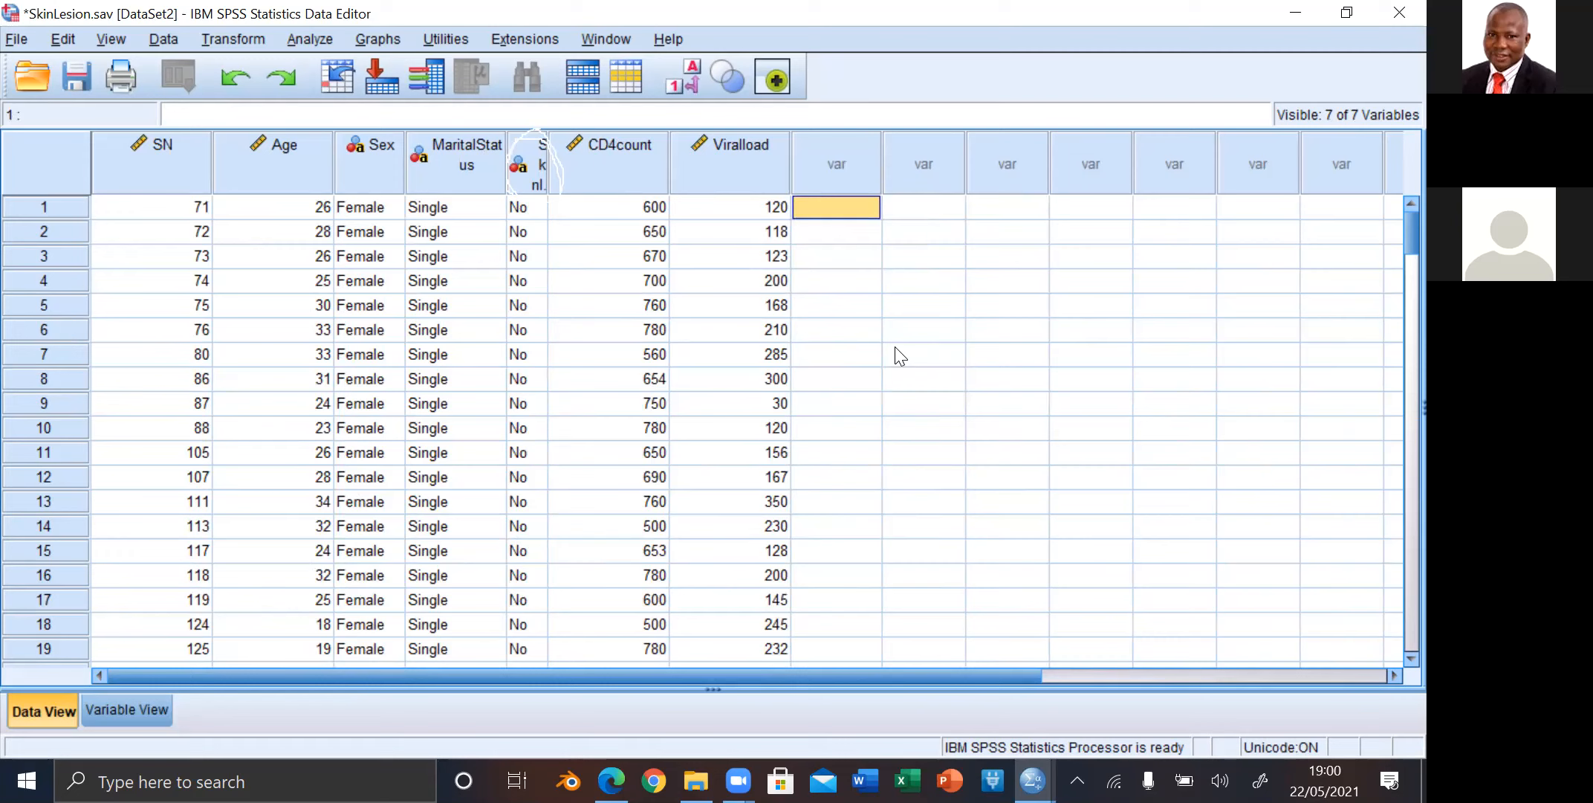
# Step: Sort the cases by SN in ascending order
pyautogui.click(181, 181)
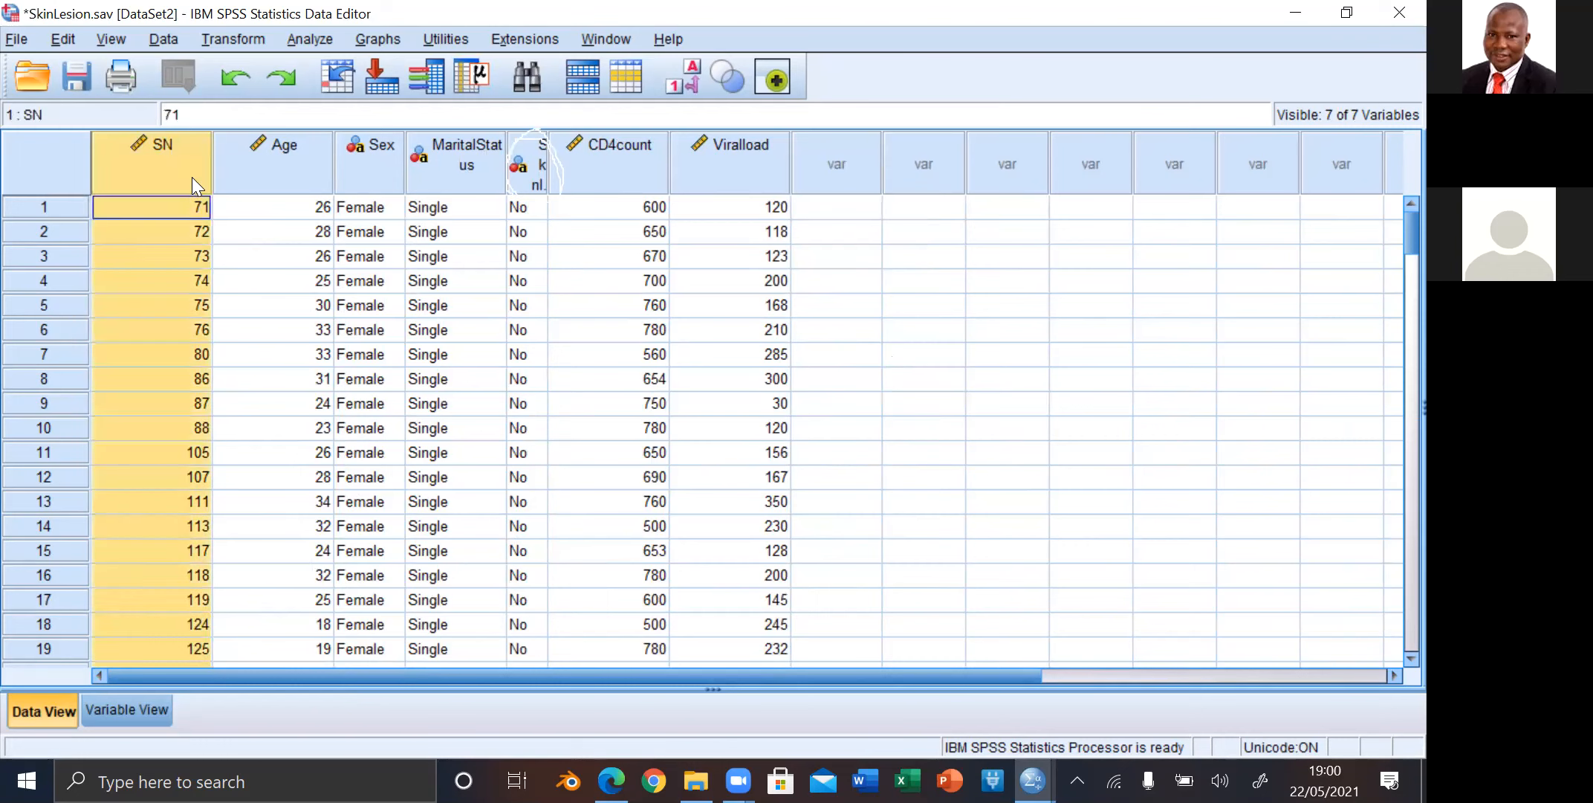
pyautogui.doubleClick(192, 177)
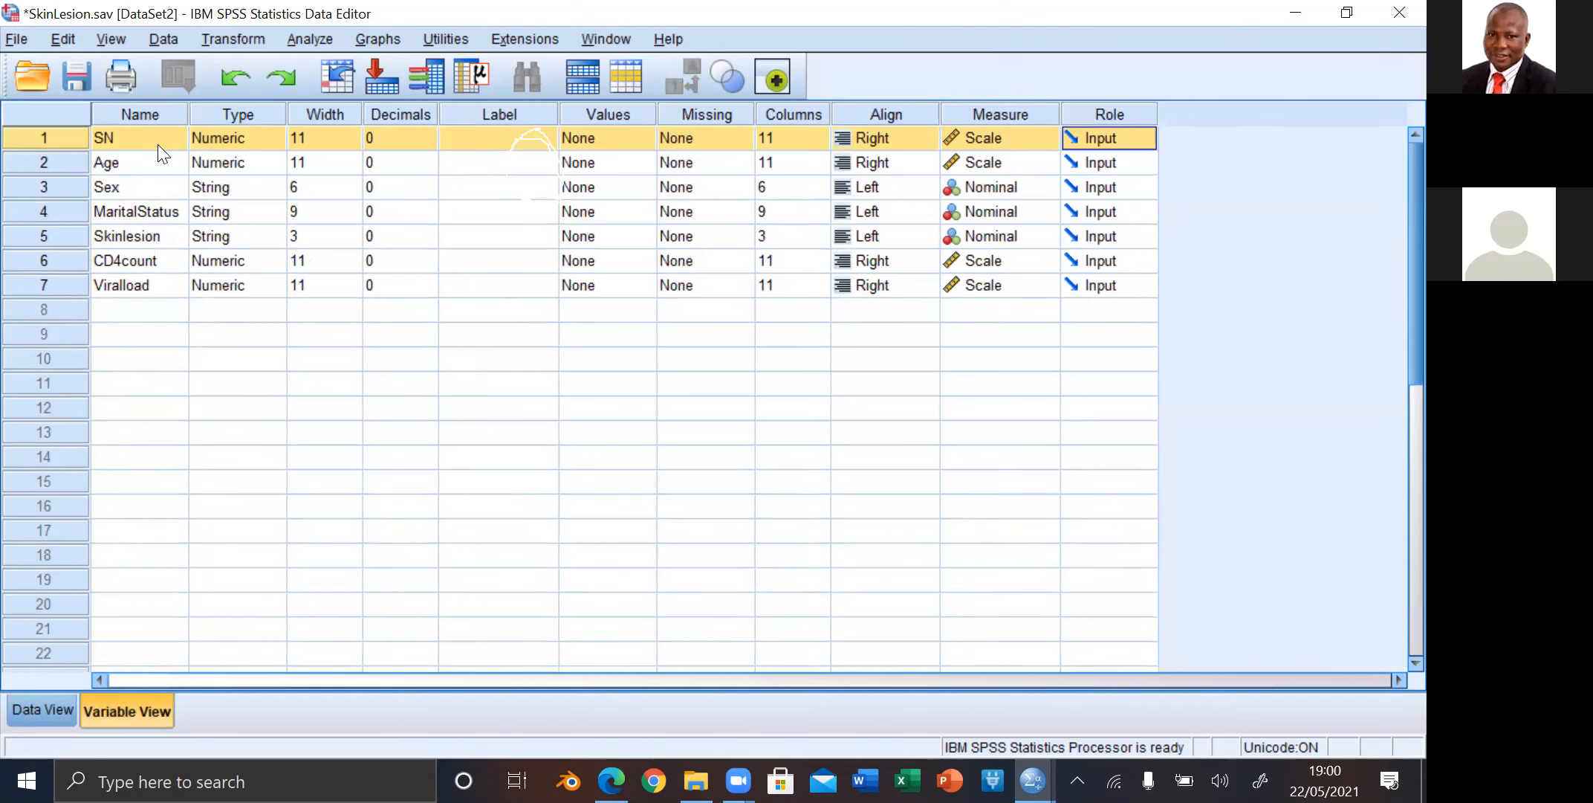
pyautogui.click(22, 706)
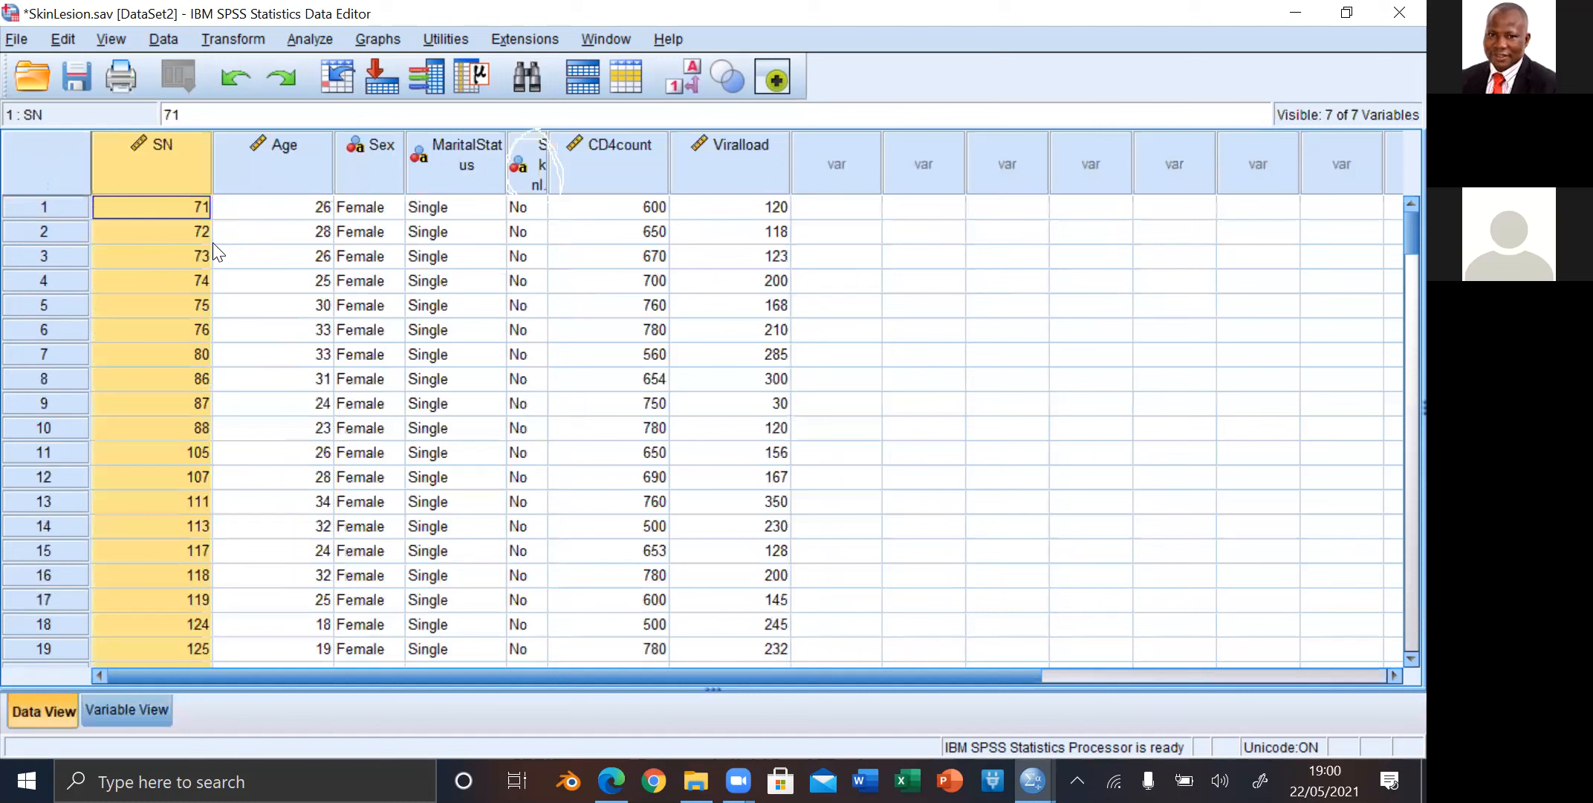
pyautogui.rightClick(153, 163)
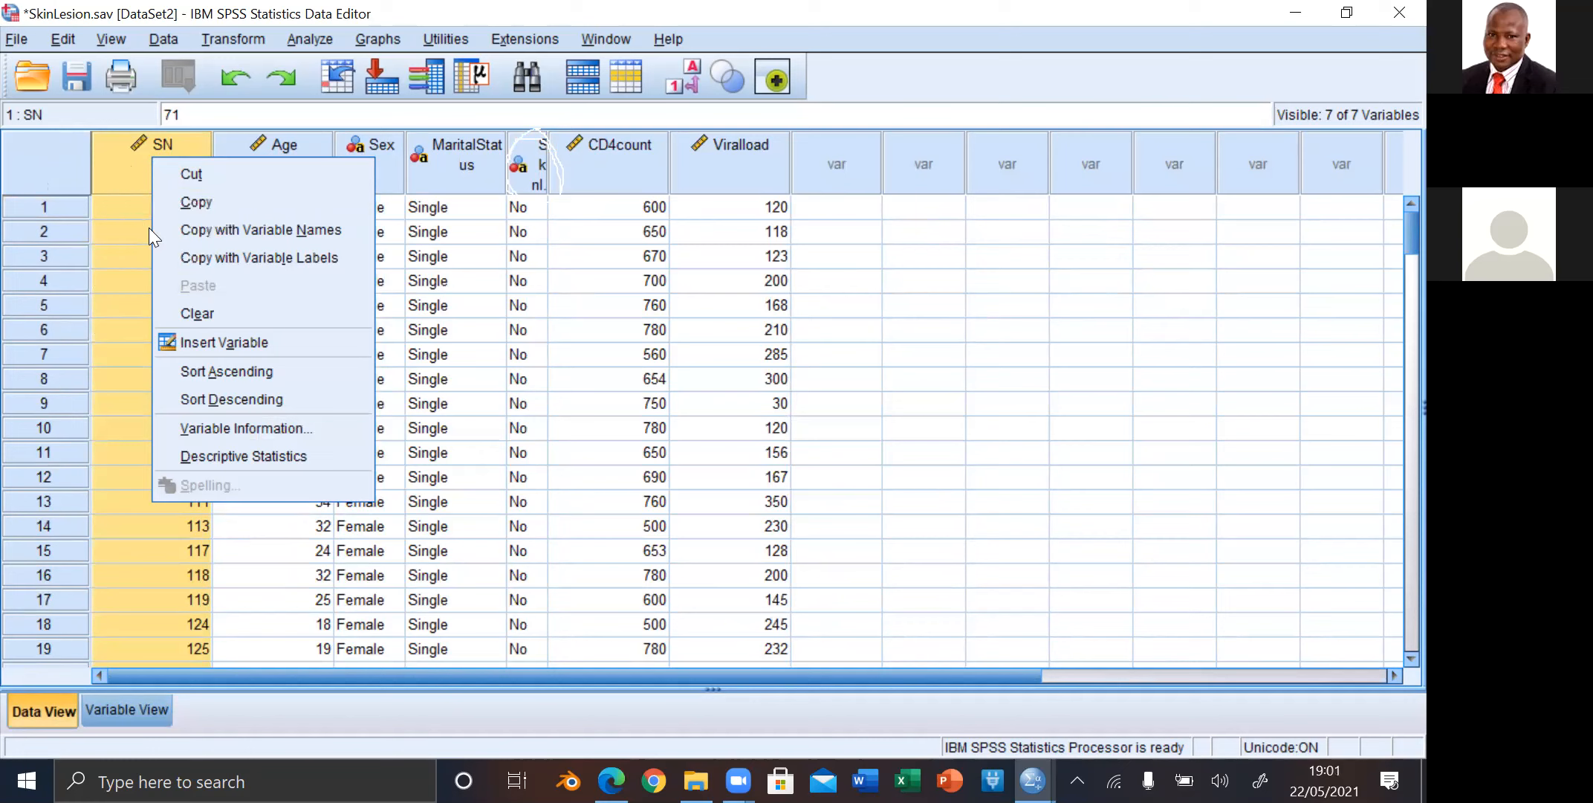
pyautogui.click(205, 372)
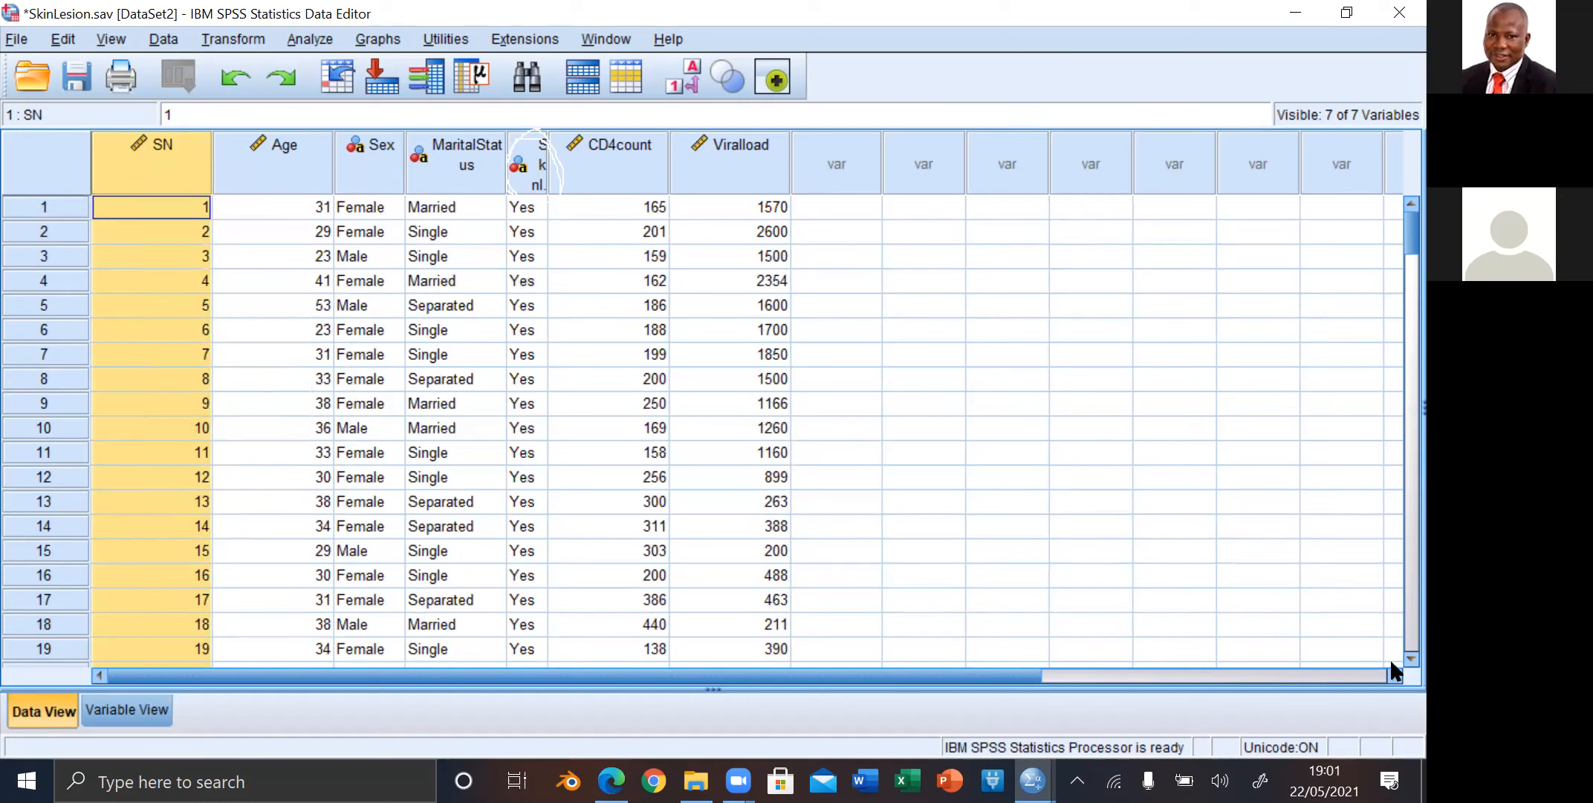
# Step: Review the sorted cases down to the last records and return to the first case
pyautogui.click(1411, 658)
pyautogui.scroll(-5, 1389, 657)
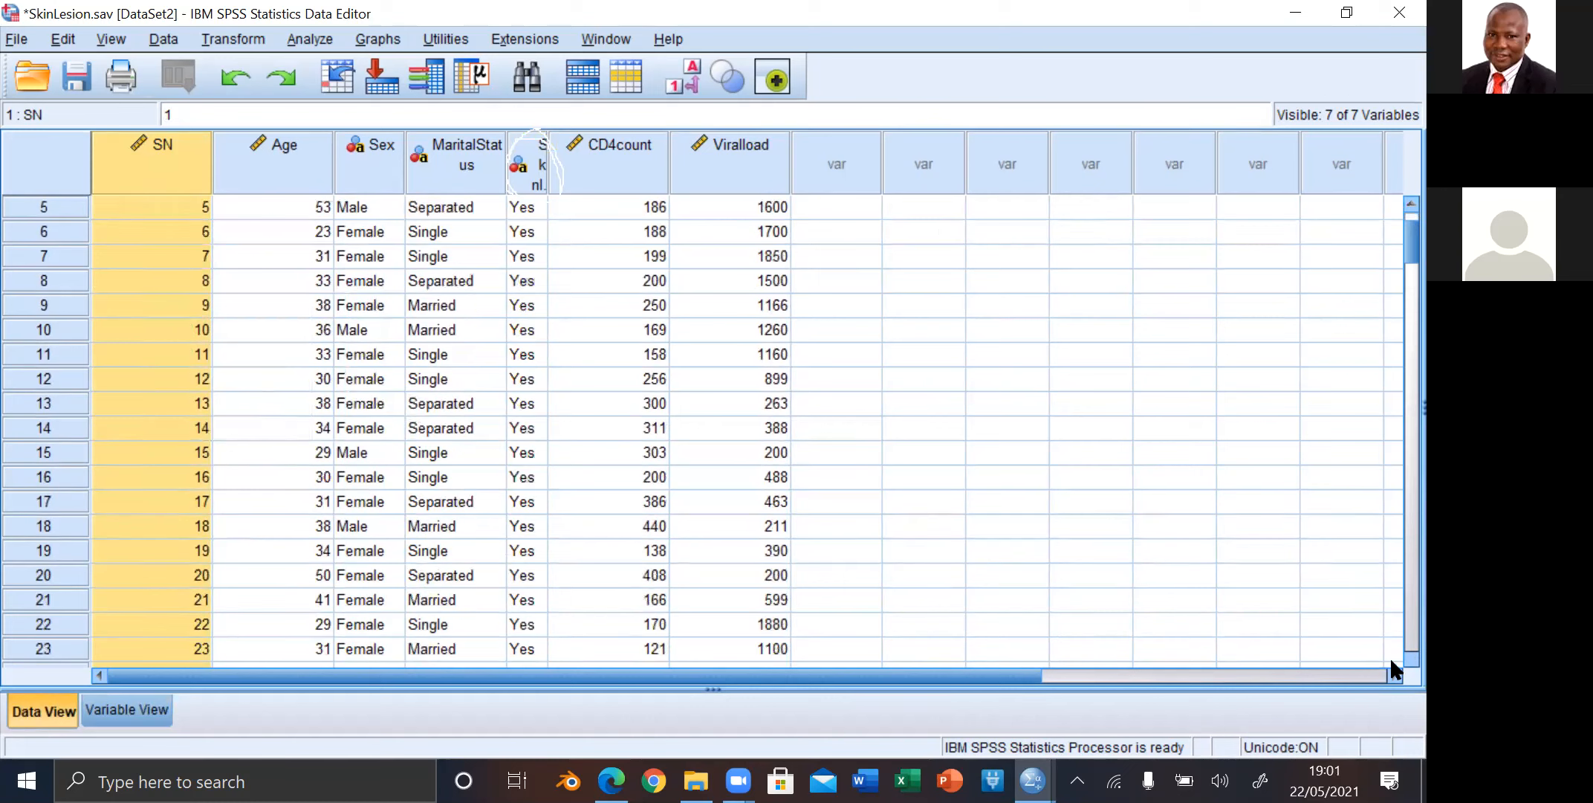
pyautogui.scroll(-10, 1389, 656)
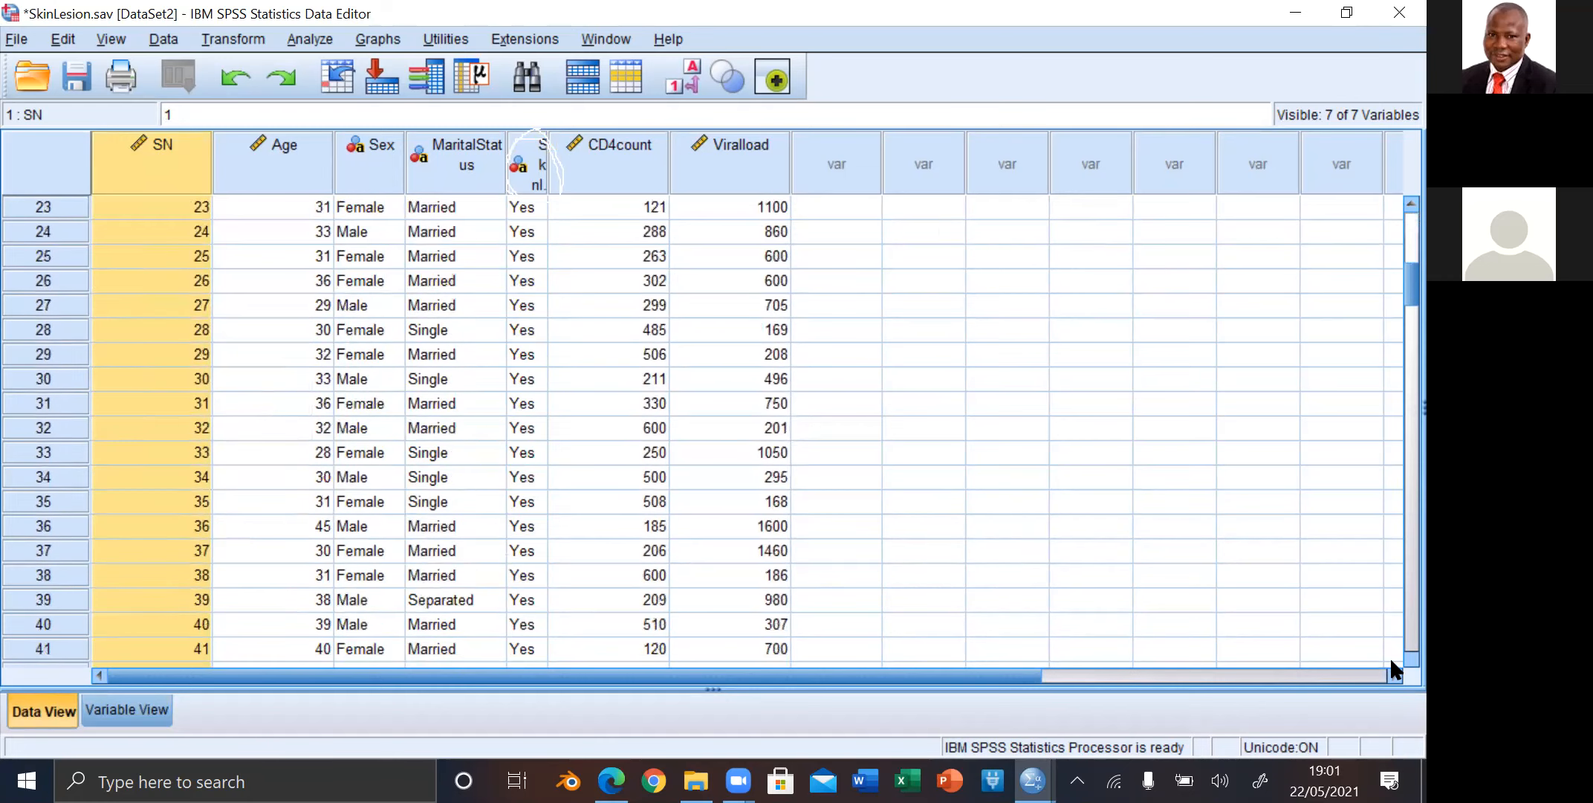
pyautogui.scroll(-12, 1389, 656)
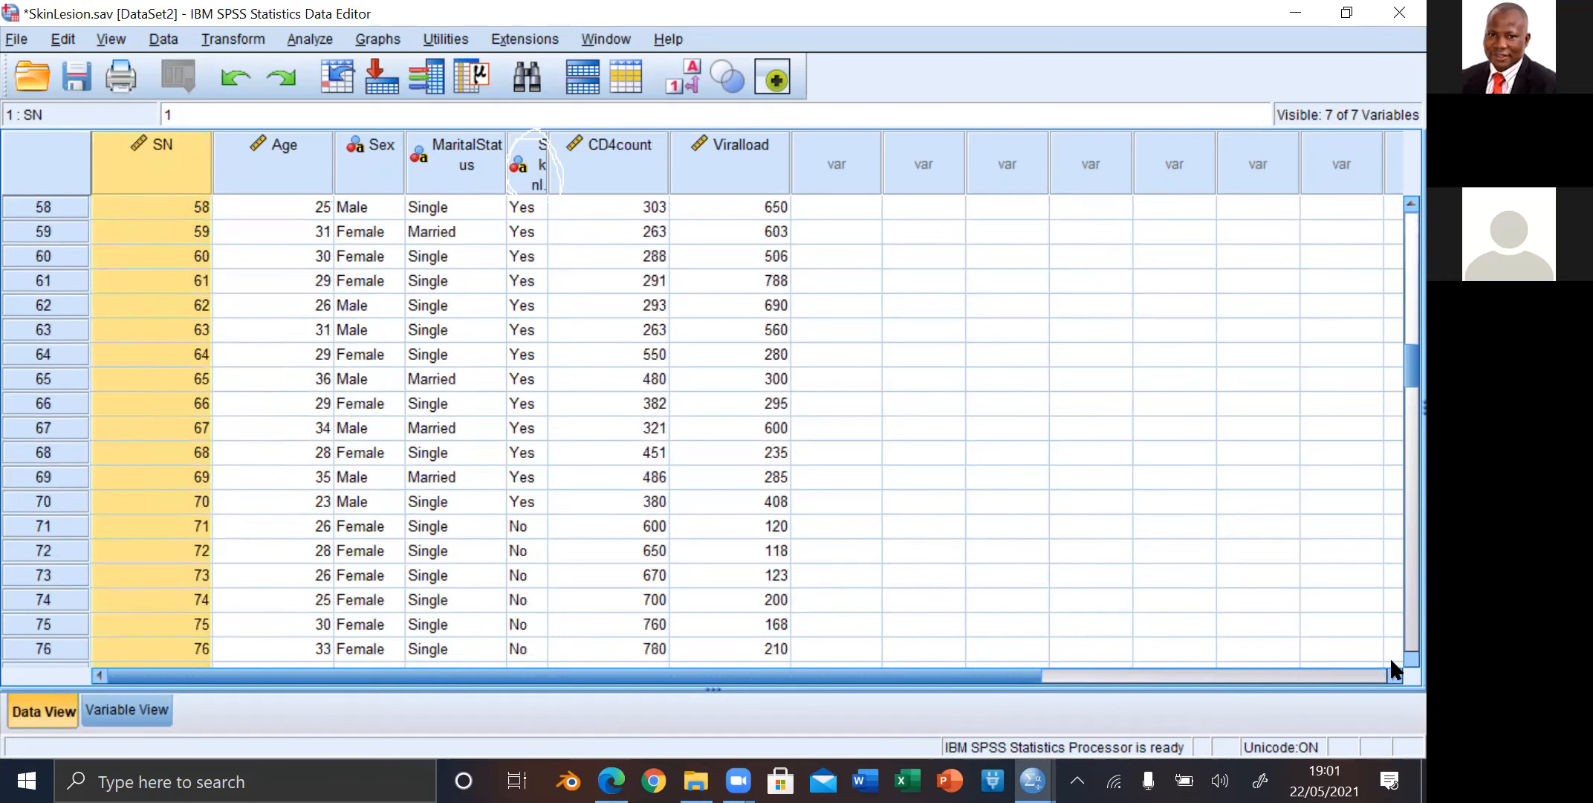
pyautogui.scroll(-10, 1391, 658)
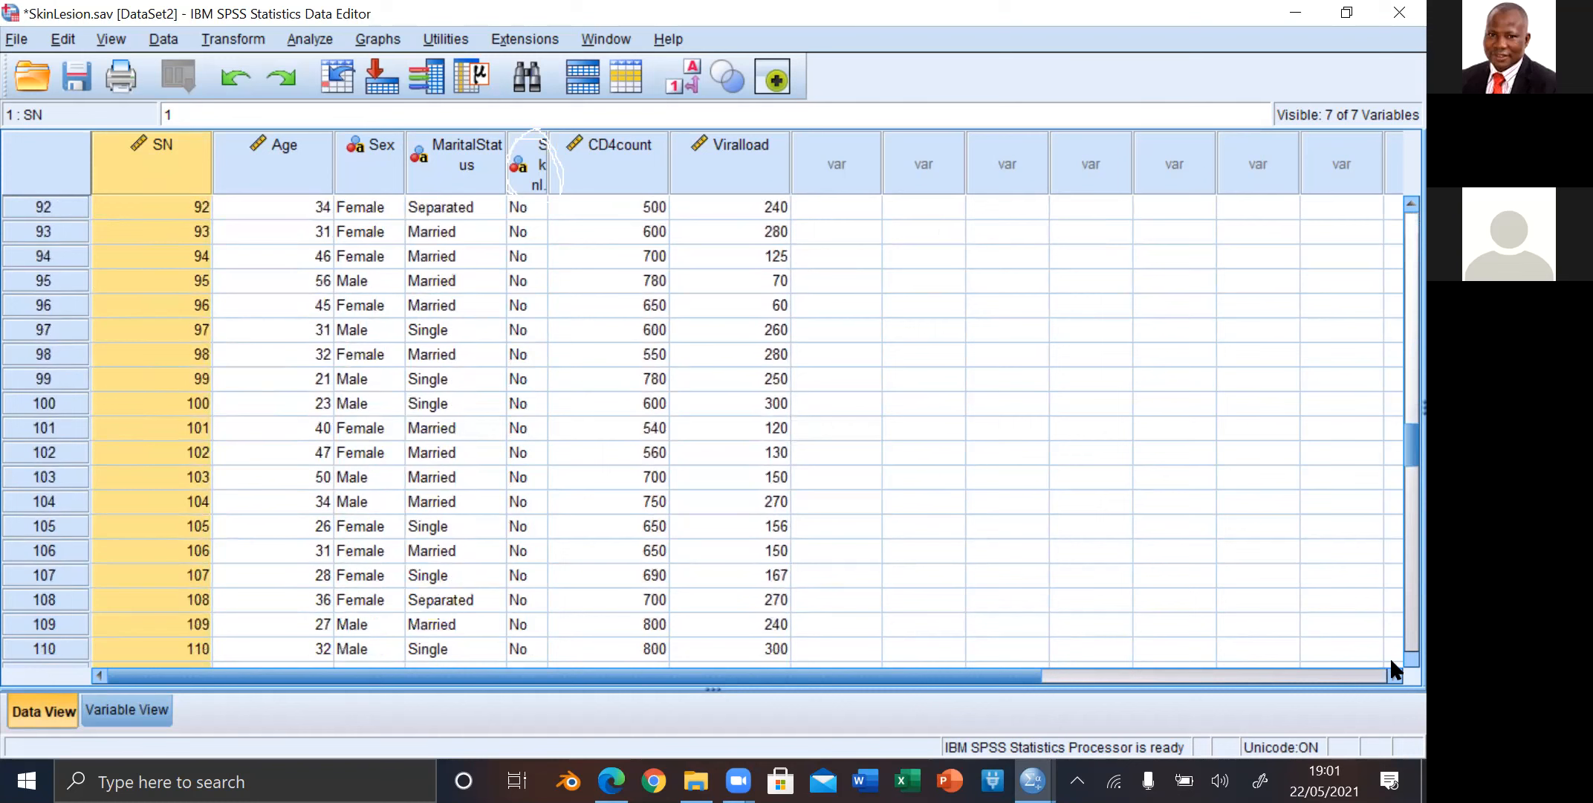
pyautogui.scroll(-1, 1390, 659)
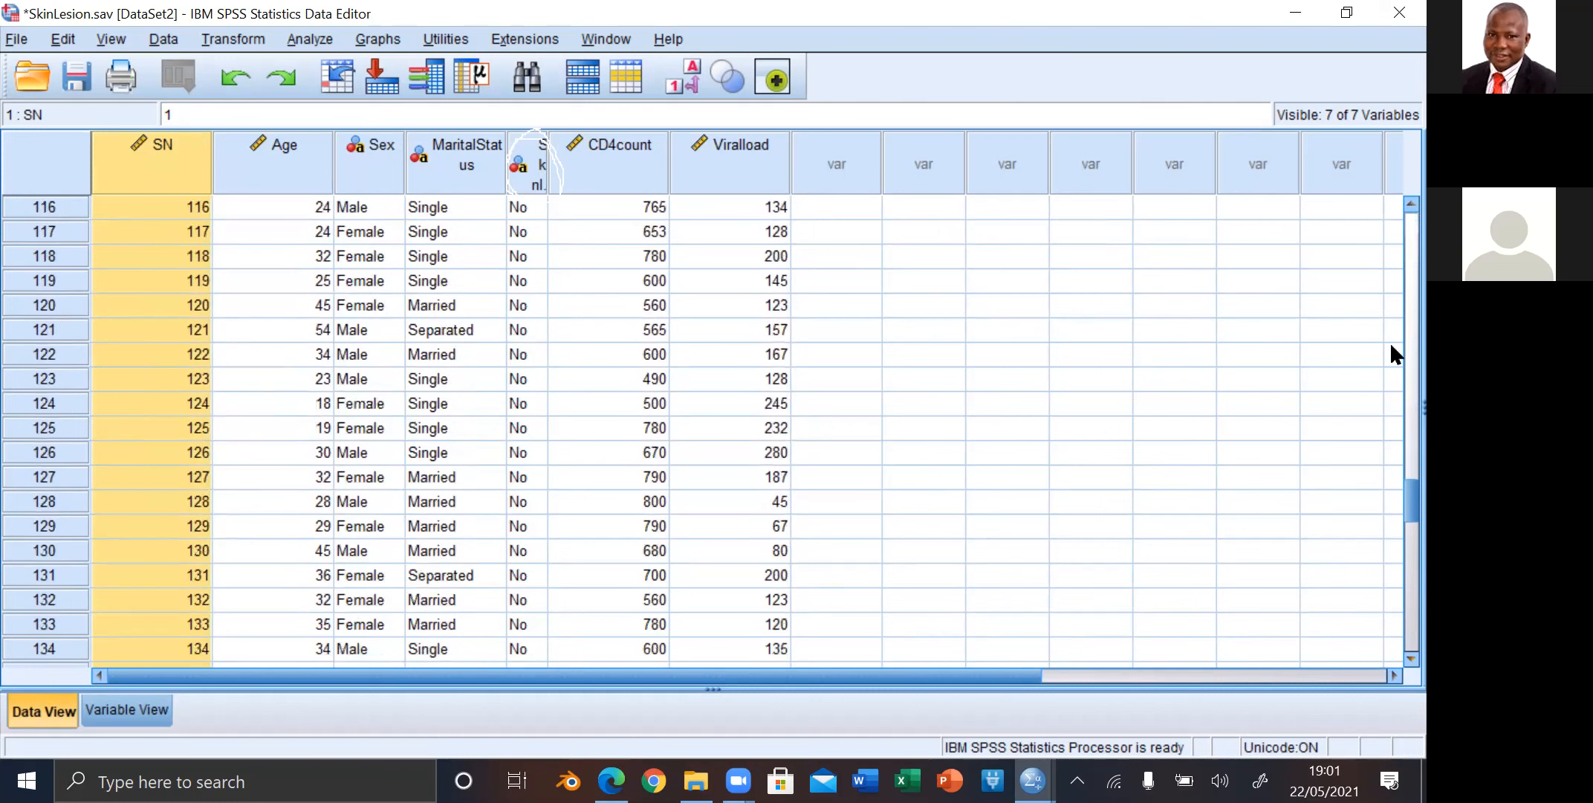
pyautogui.scroll(7, 1389, 198)
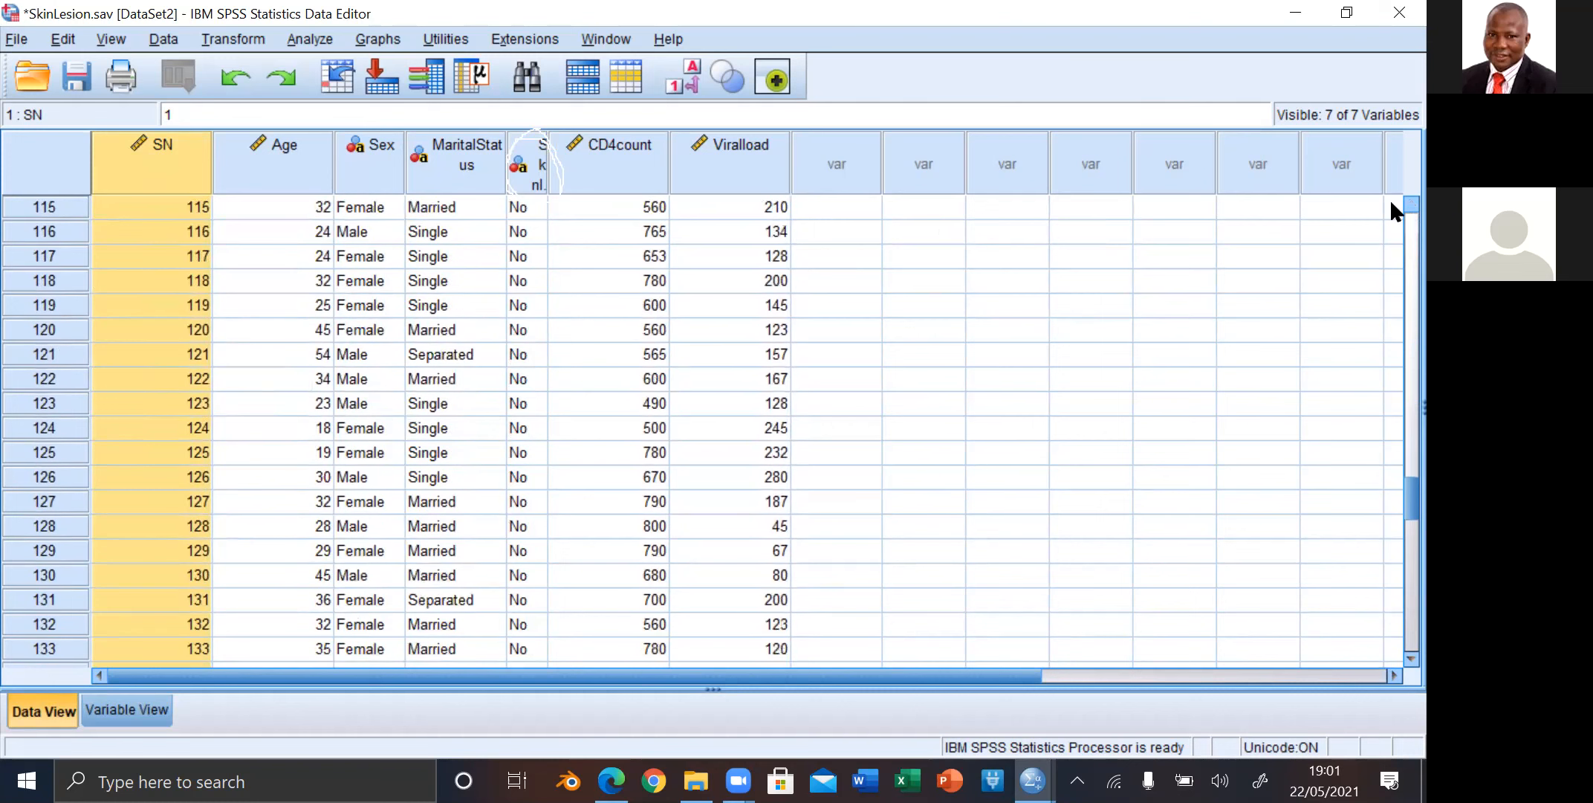
pyautogui.scroll(6, 1389, 197)
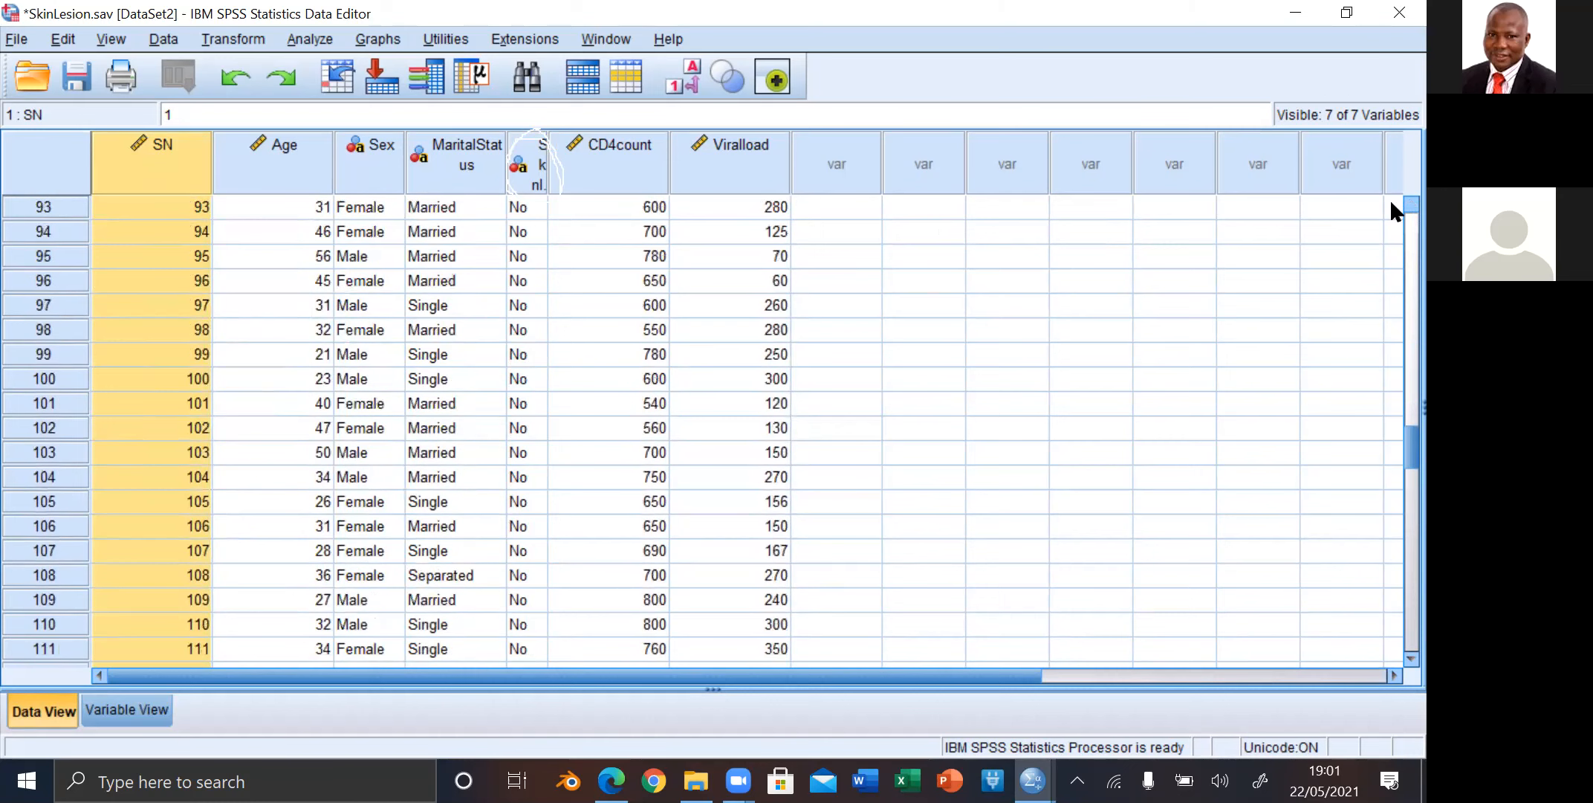
pyautogui.scroll(11, 1389, 197)
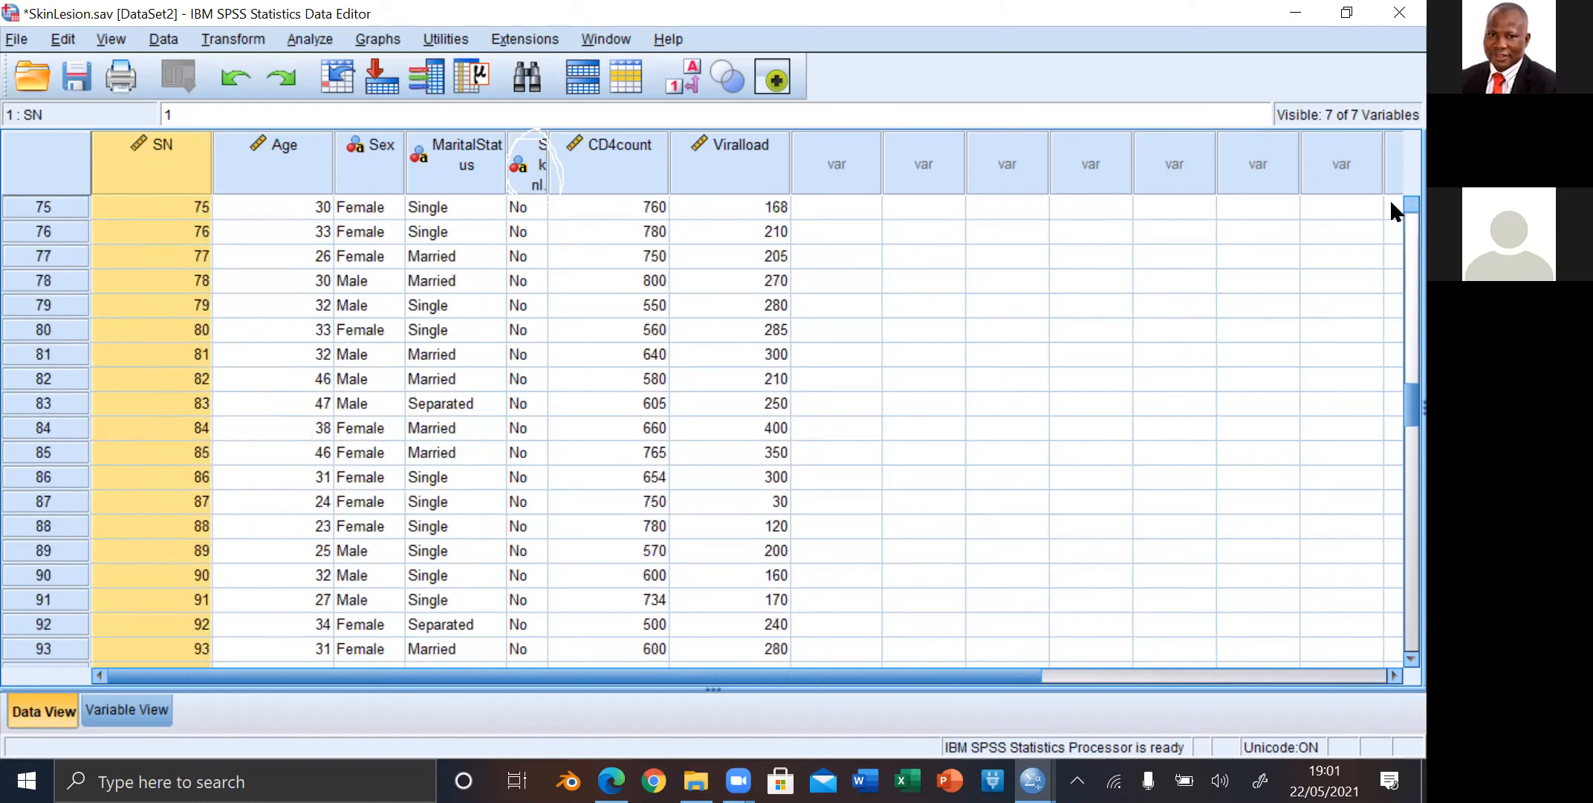
pyautogui.scroll(14, 1389, 198)
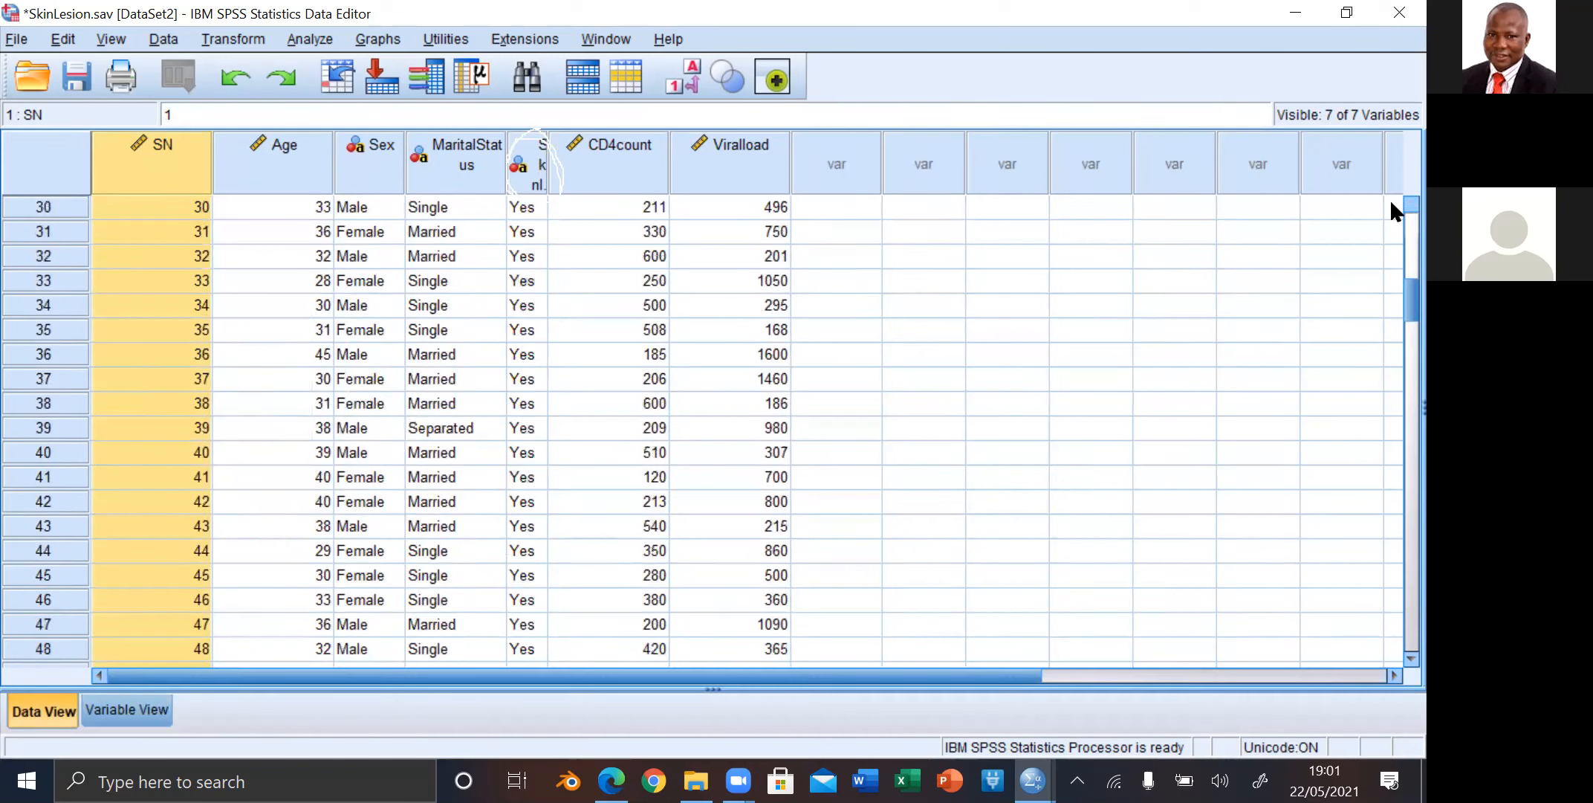
pyautogui.scroll(1, 1389, 198)
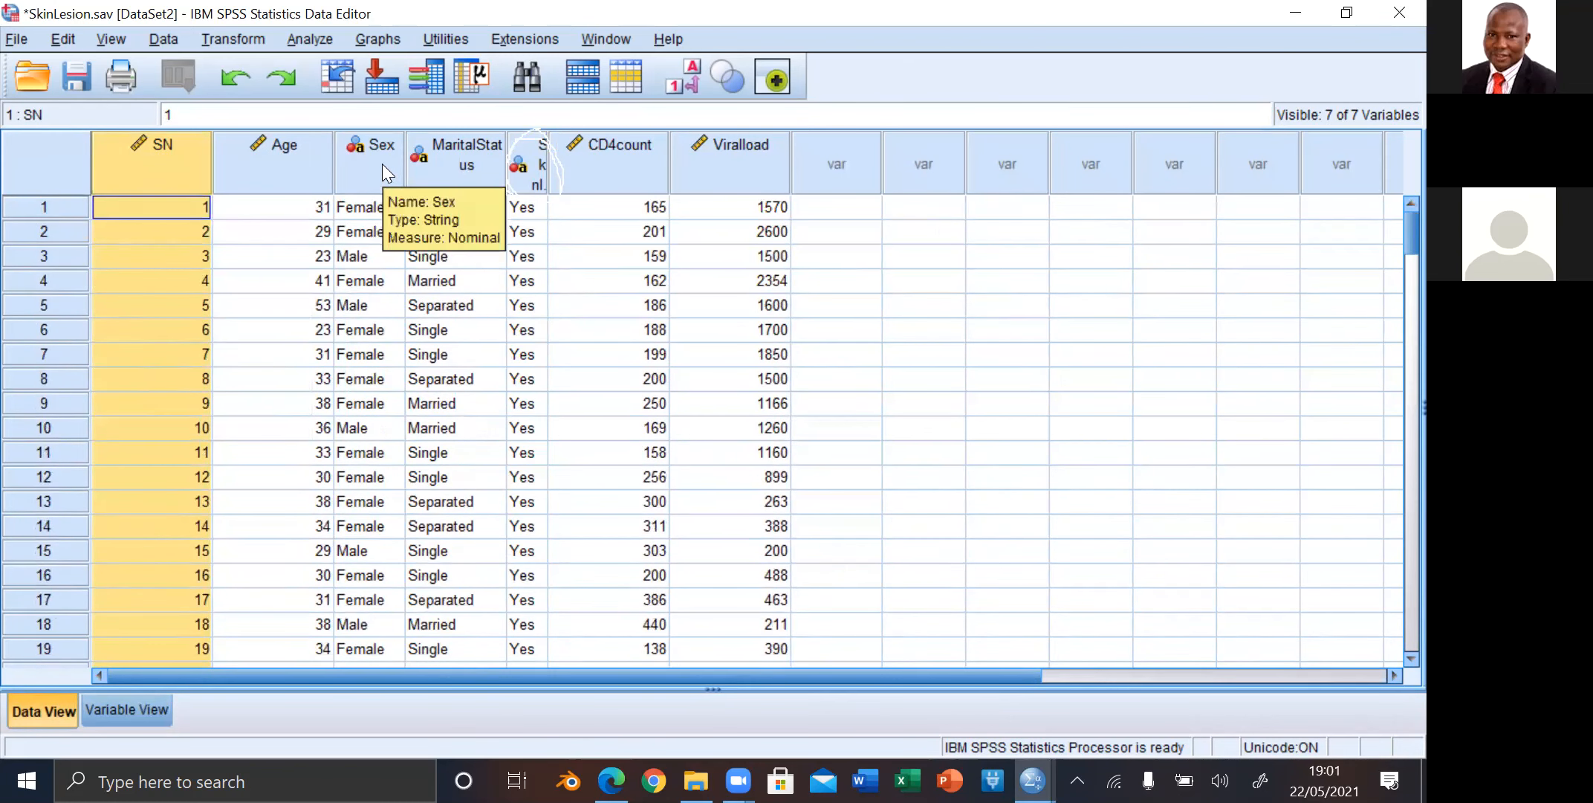
# Step: Sort the cases by Sex in ascending order
pyautogui.click(383, 167)
pyautogui.rightClick(384, 171)
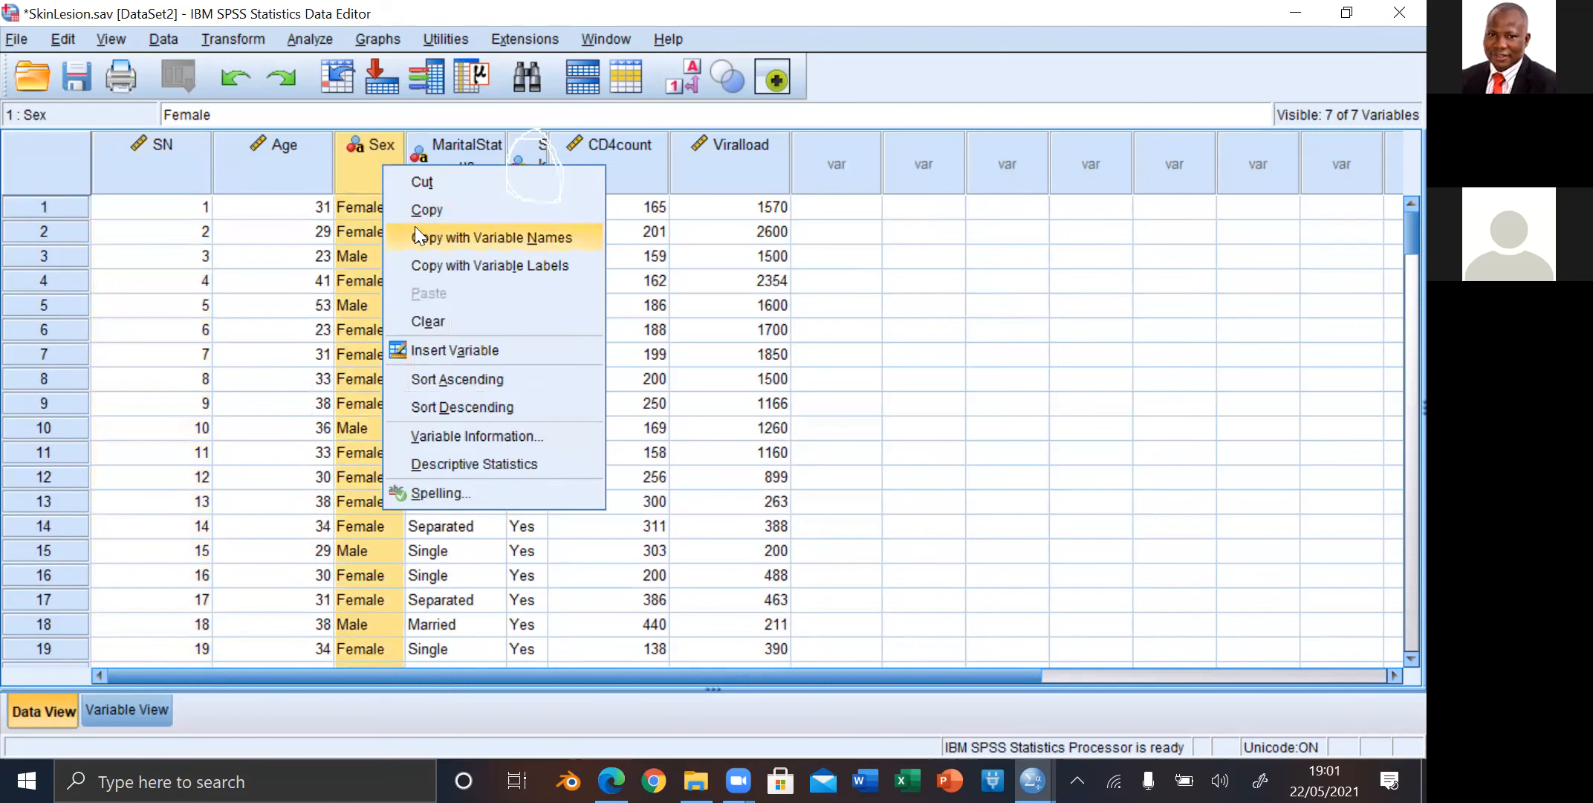
pyautogui.click(450, 379)
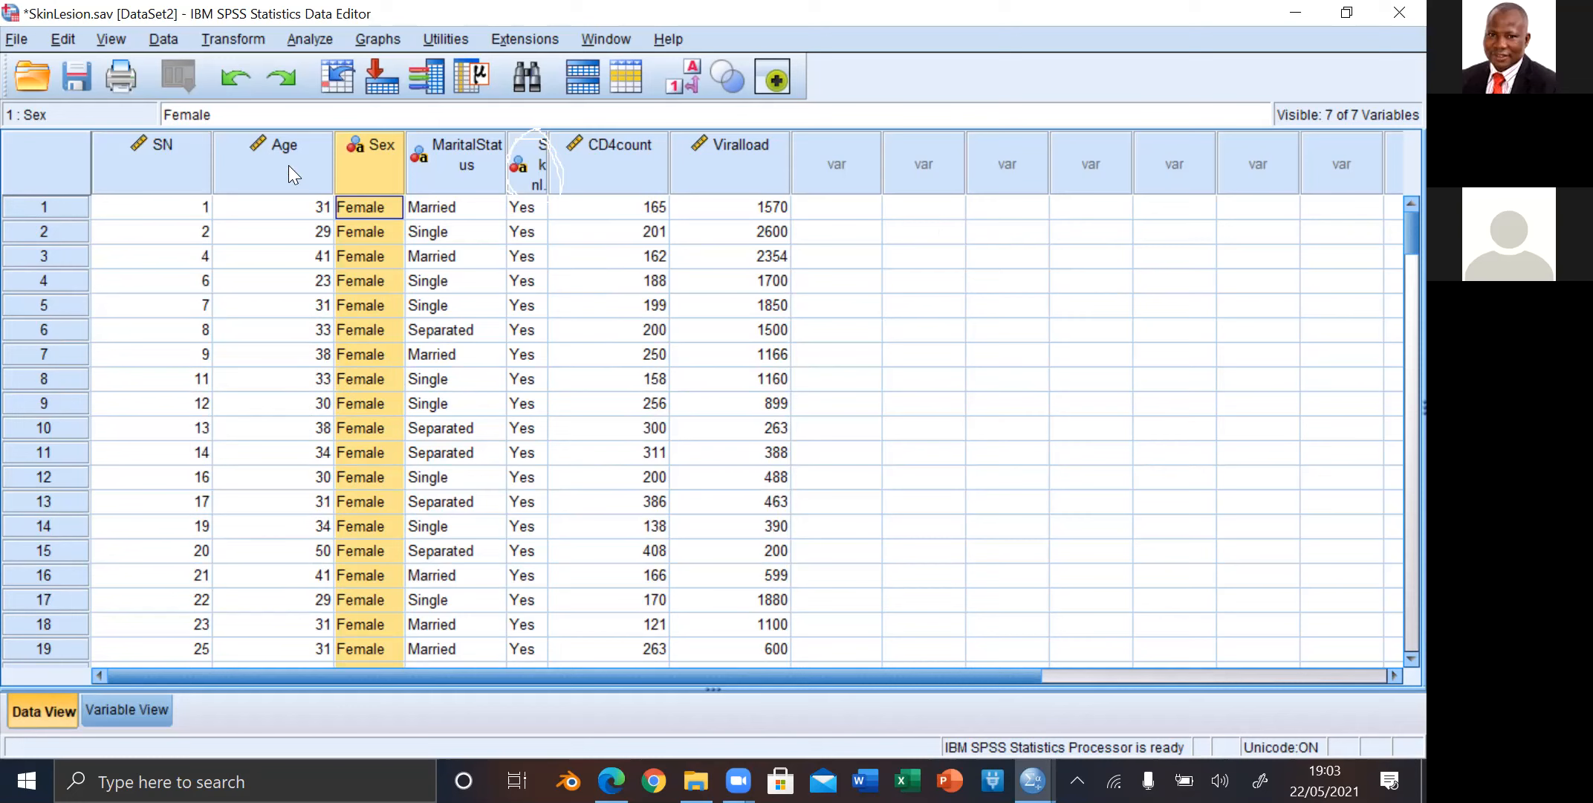
# Step: Inspect the variable type settings of Sex in Variable View and close them without changes
pyautogui.moveTo(289, 165)
pyautogui.click(117, 711)
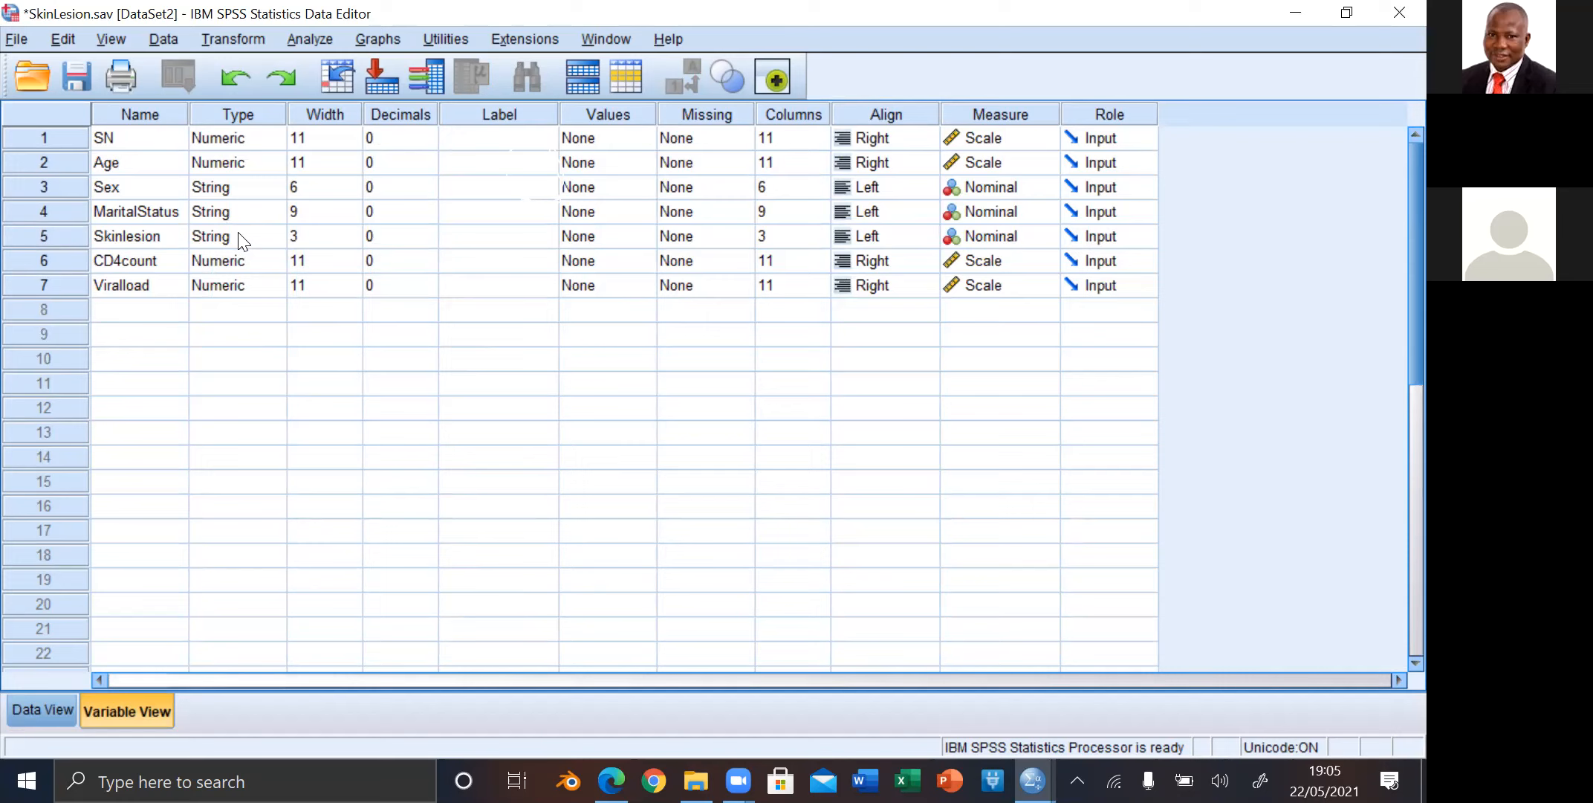
pyautogui.click(241, 192)
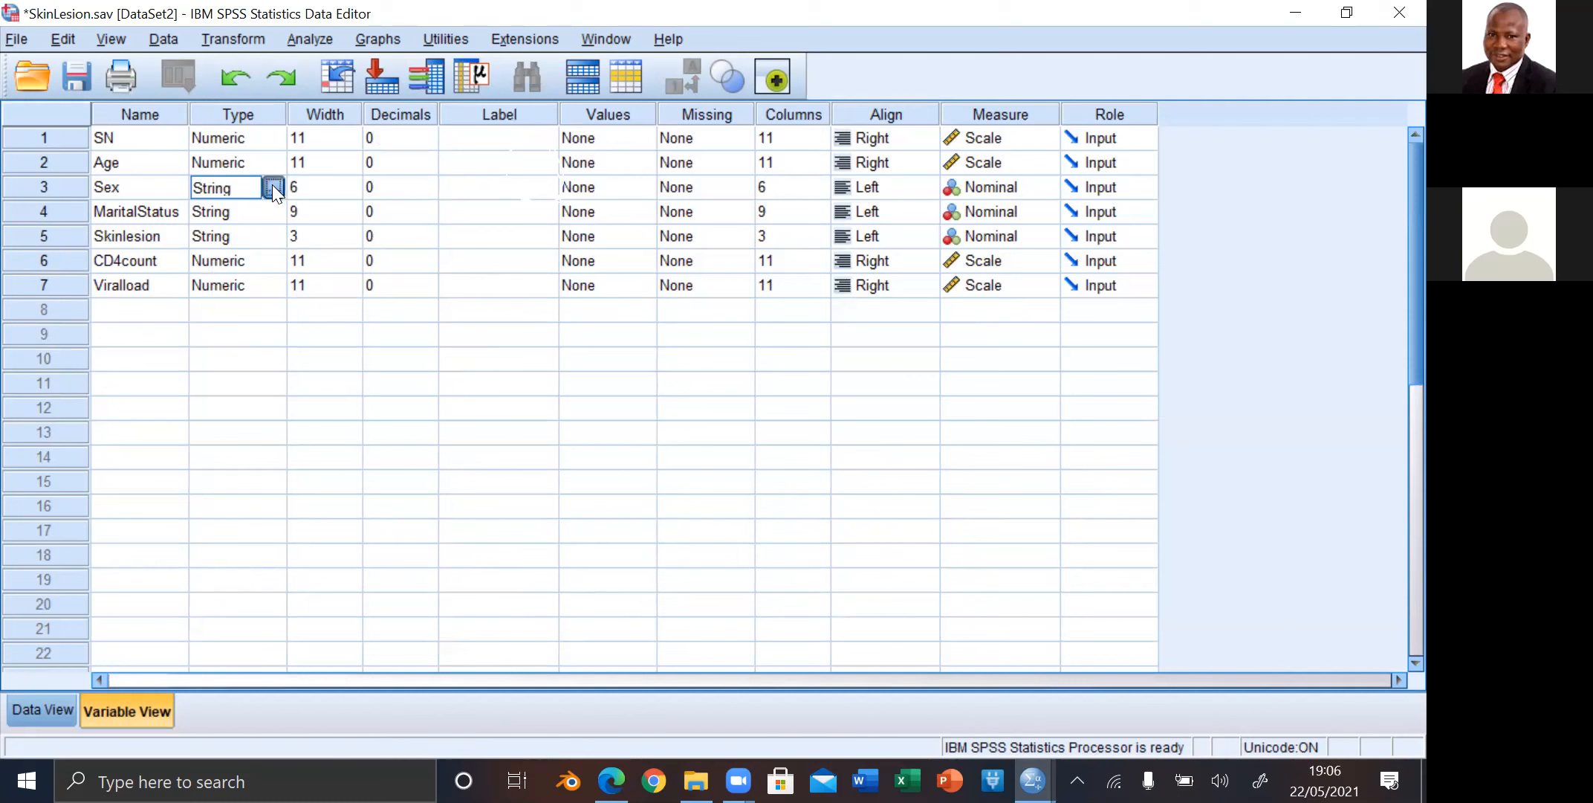
pyautogui.click(273, 186)
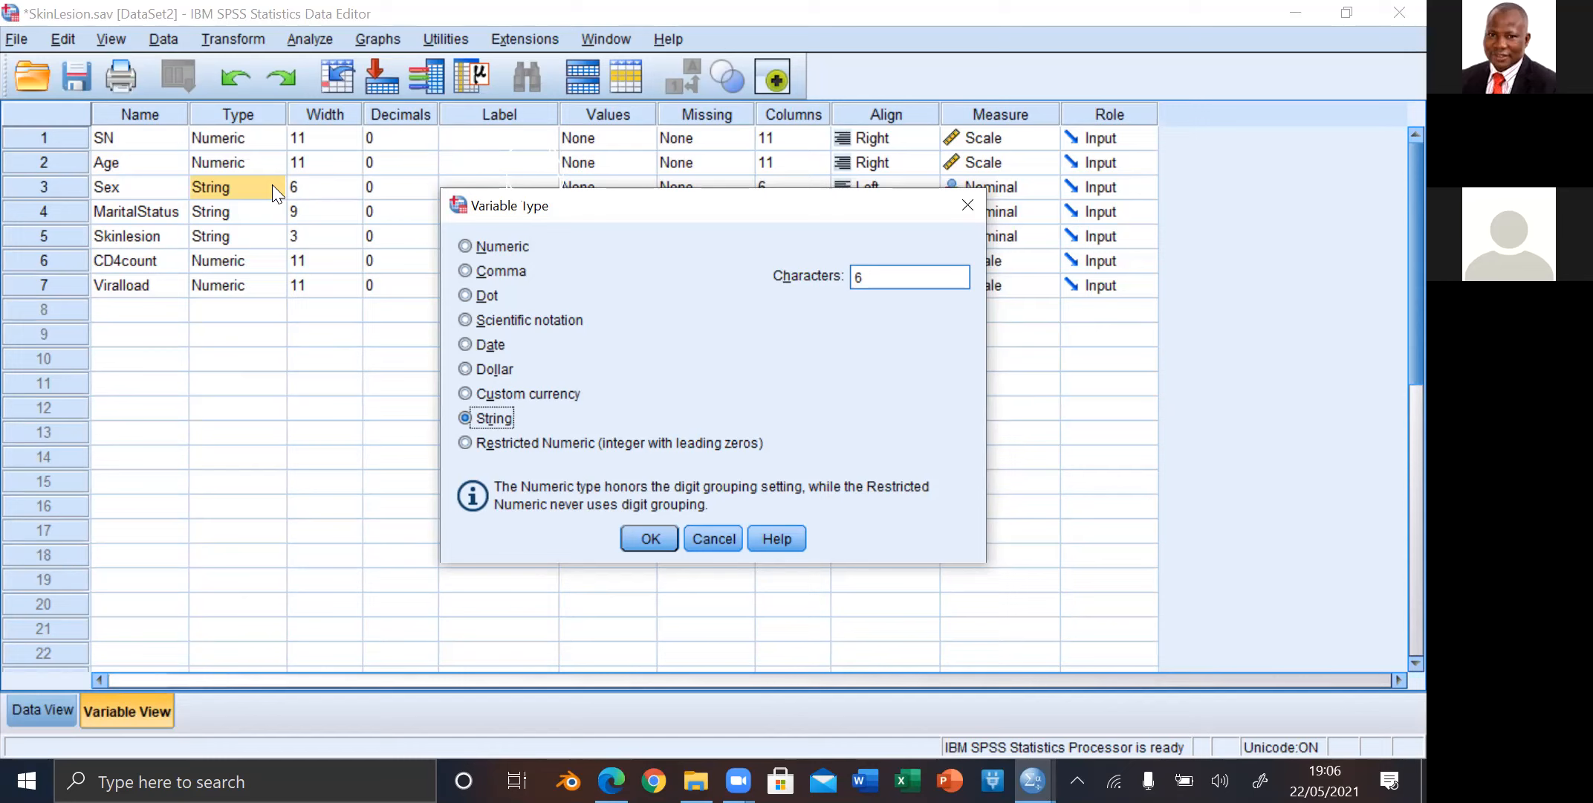
pyautogui.click(972, 206)
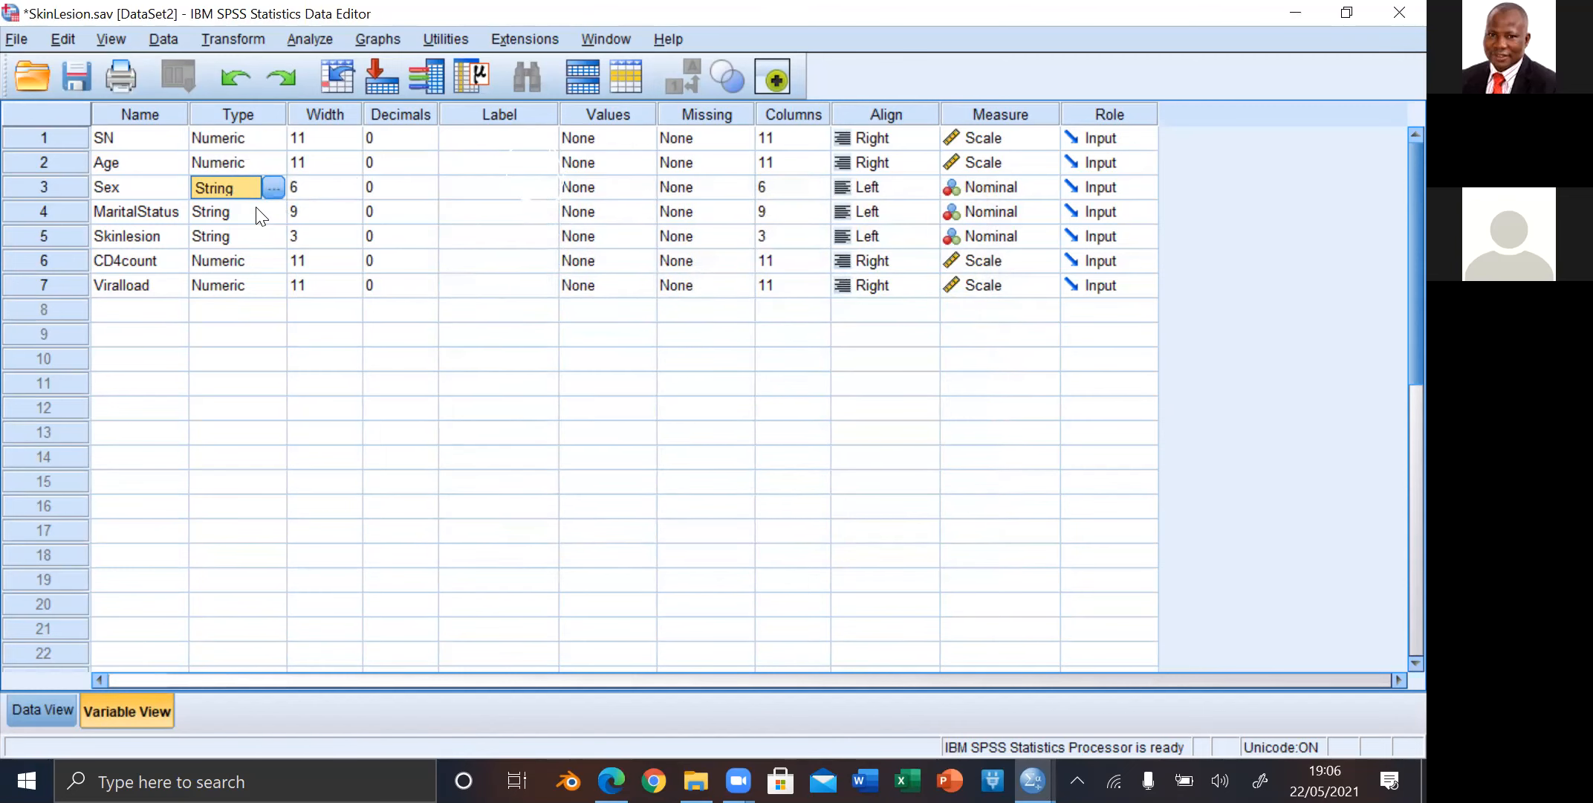
# Step: Return to Data View and replace the Sex value of the first case with 1
pyautogui.click(52, 699)
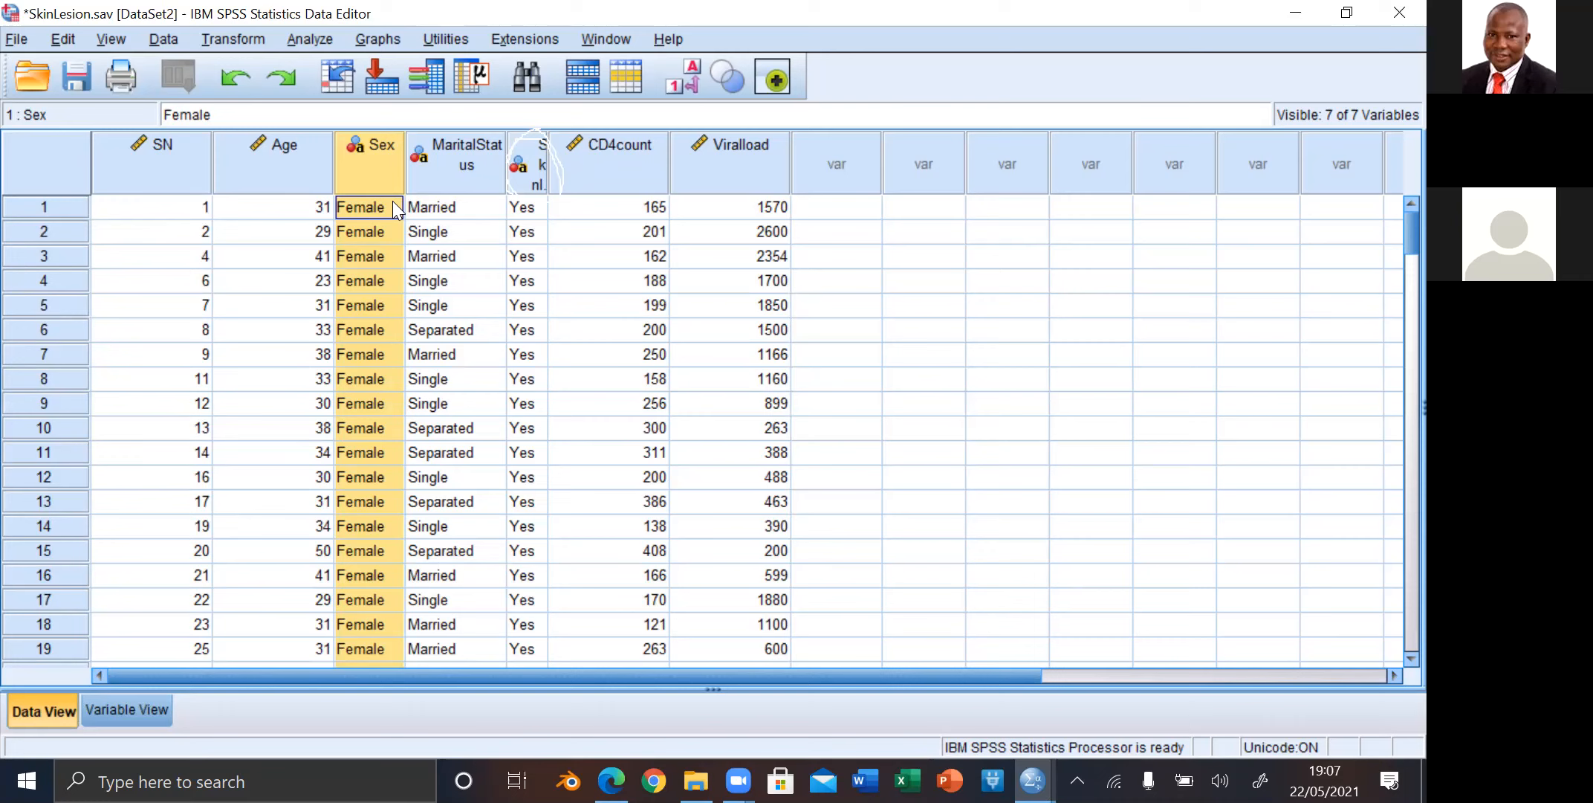
pyautogui.write('1')
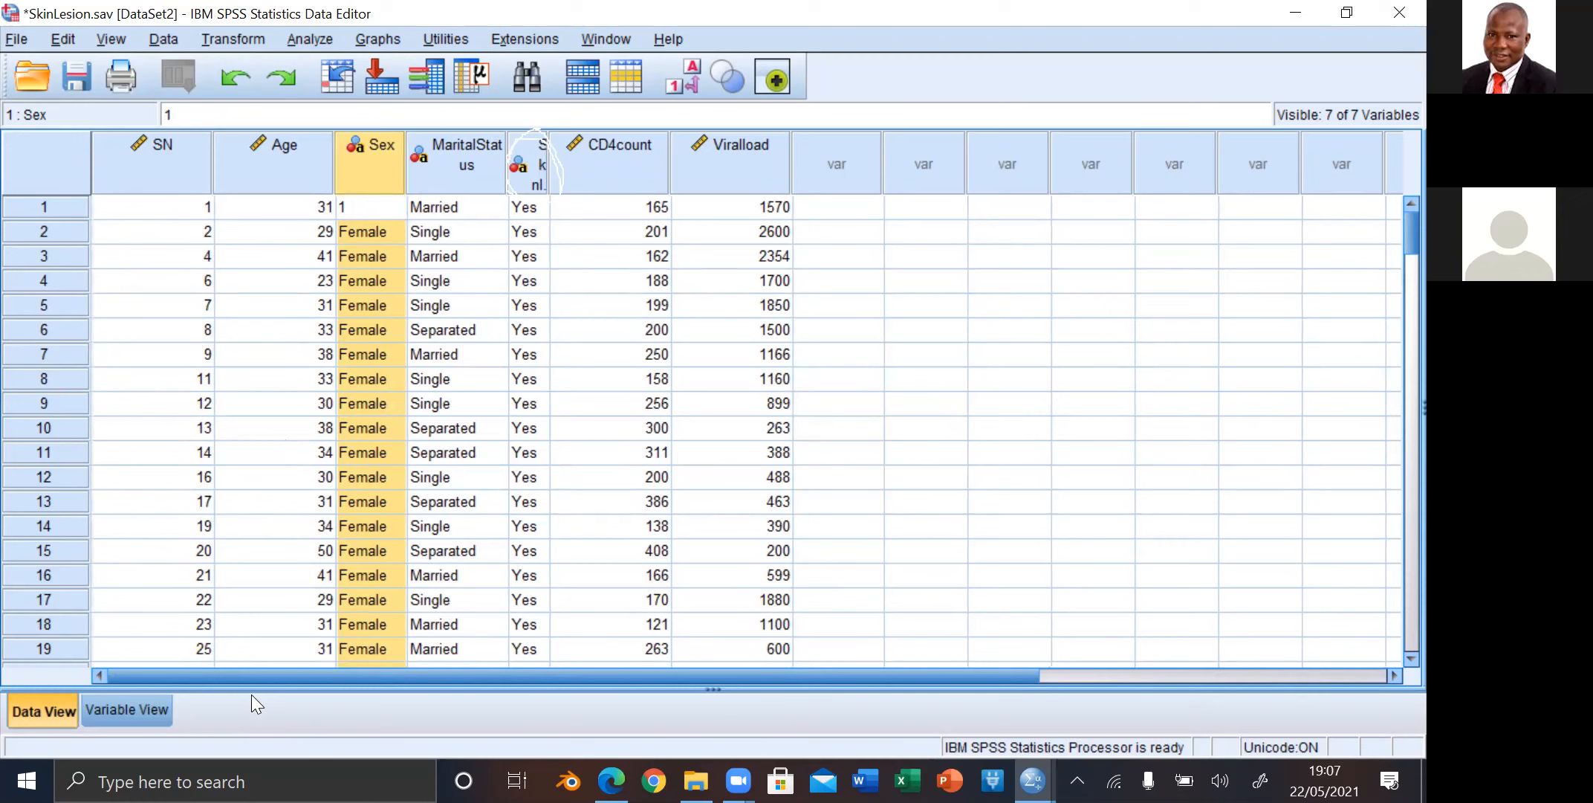
pyautogui.click(393, 228)
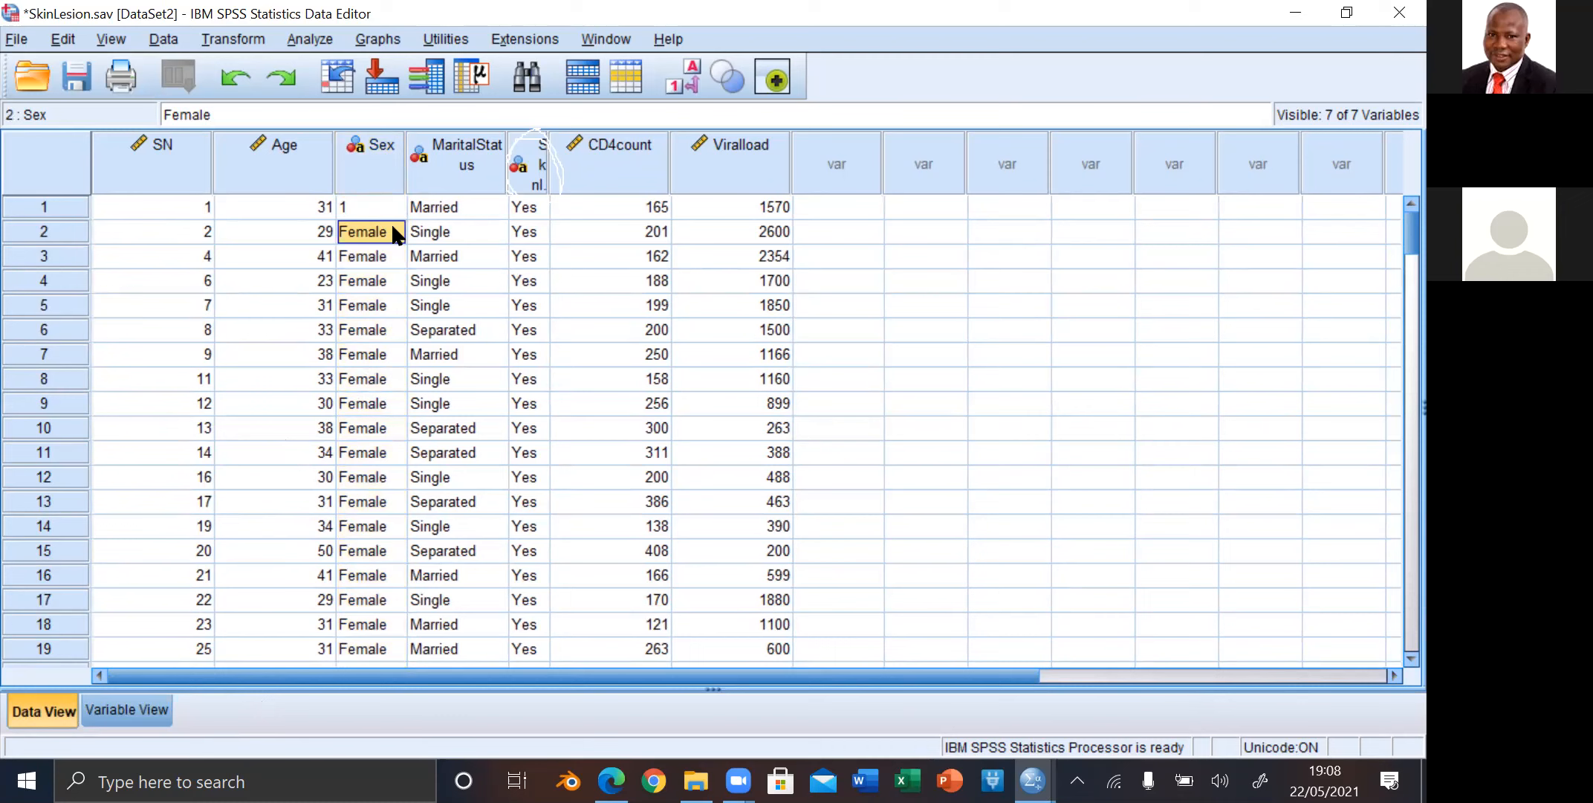
# Step: Copy the value 1 from the Sex cell of the first case
pyautogui.click(369, 207)
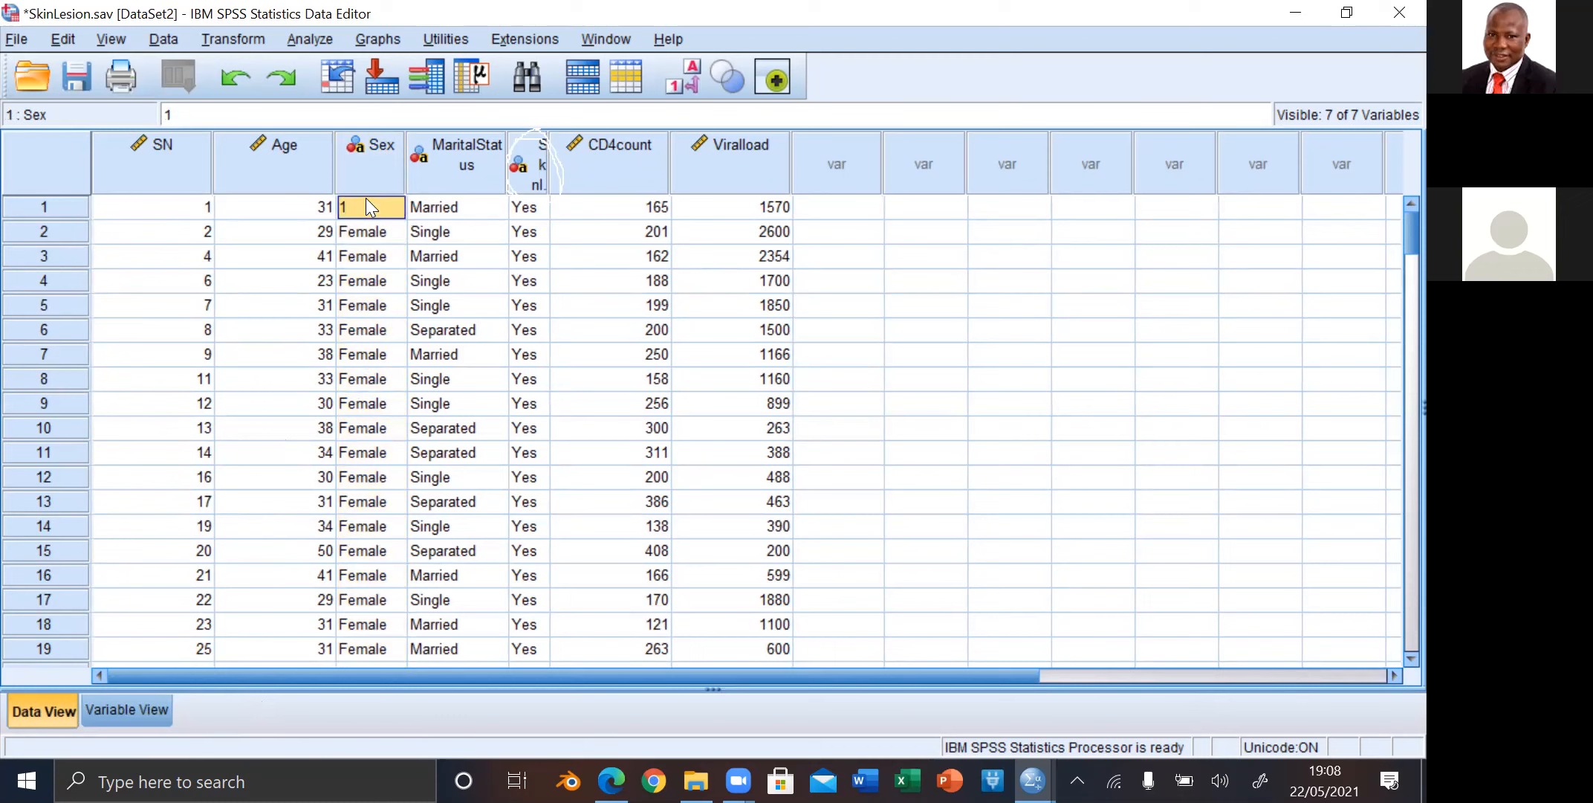
pyautogui.rightClick(366, 198)
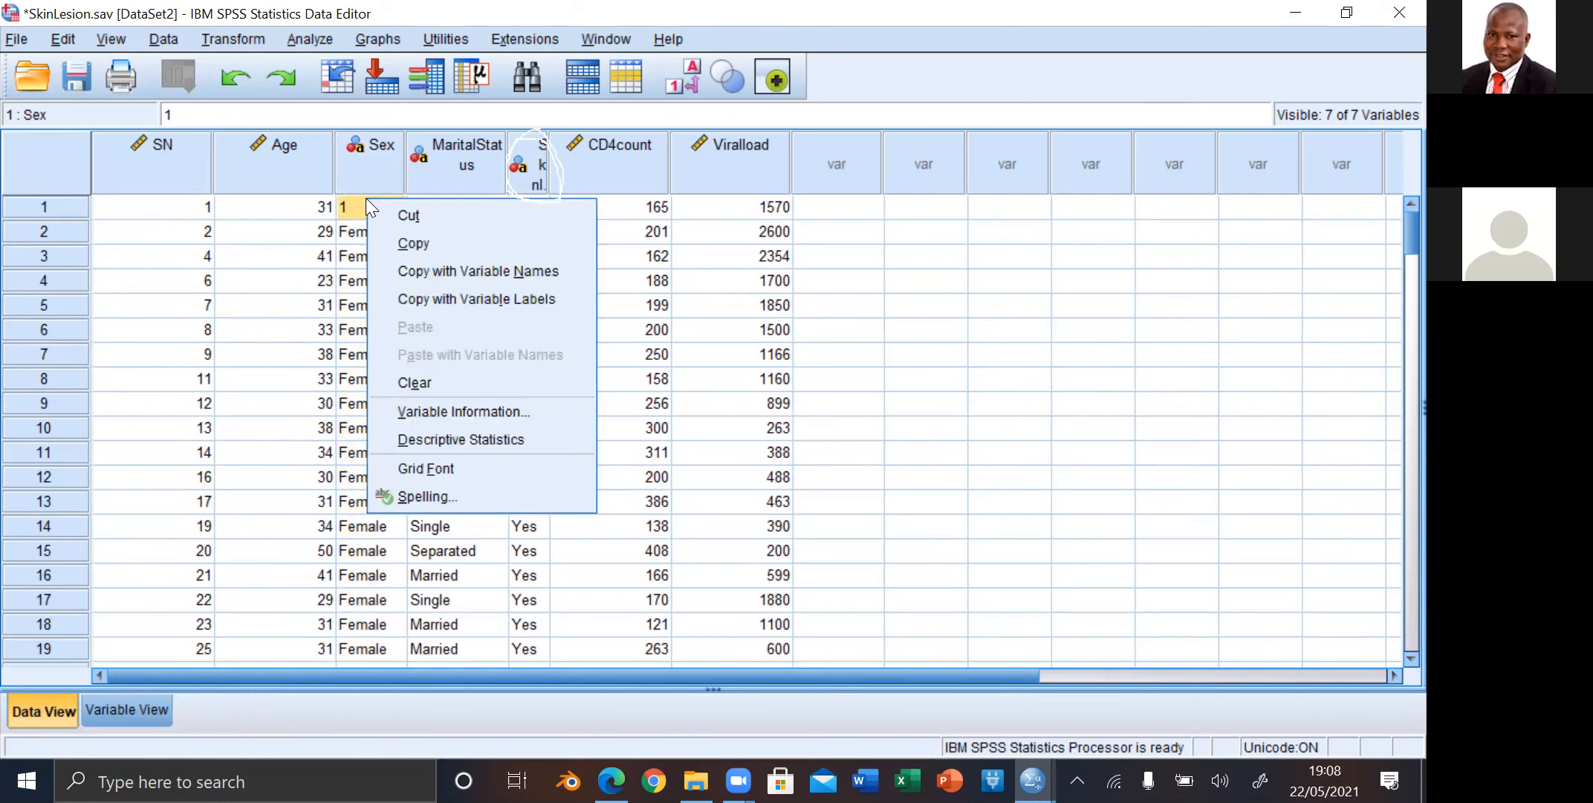
pyautogui.click(405, 243)
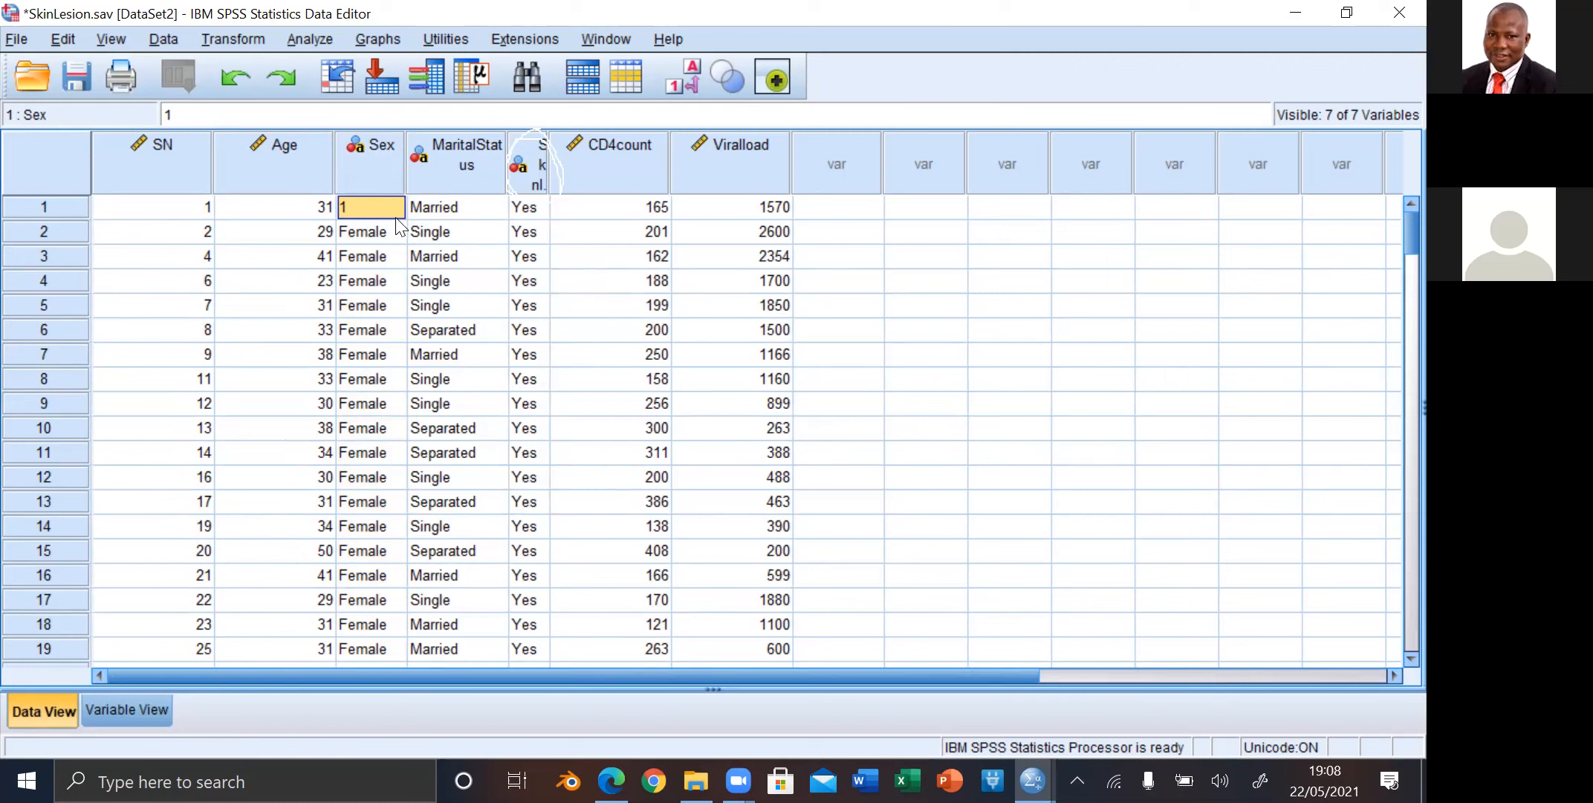
pyautogui.doubleClick(396, 216)
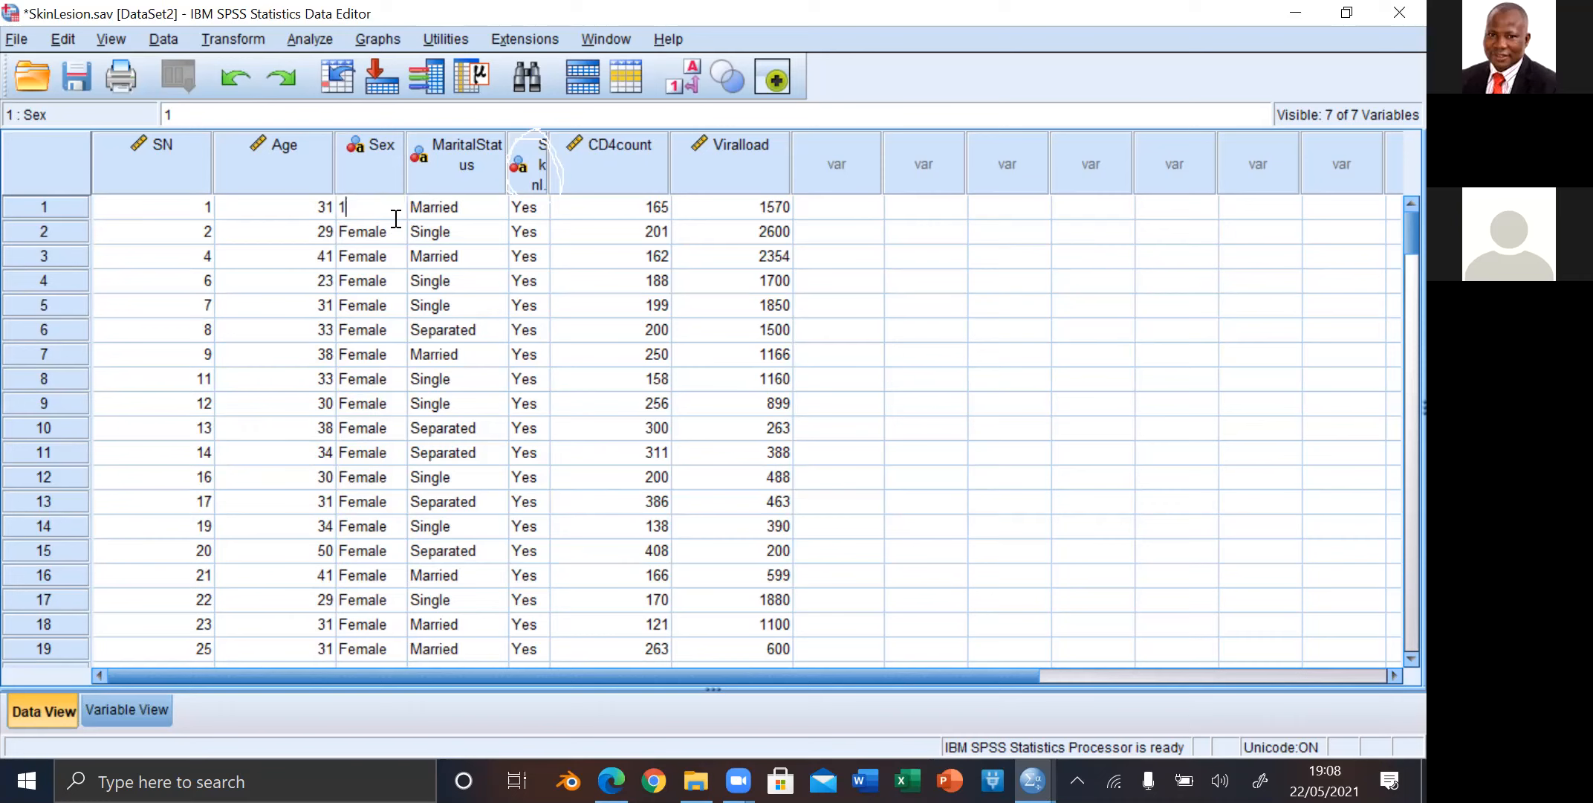
pyautogui.click(335, 233)
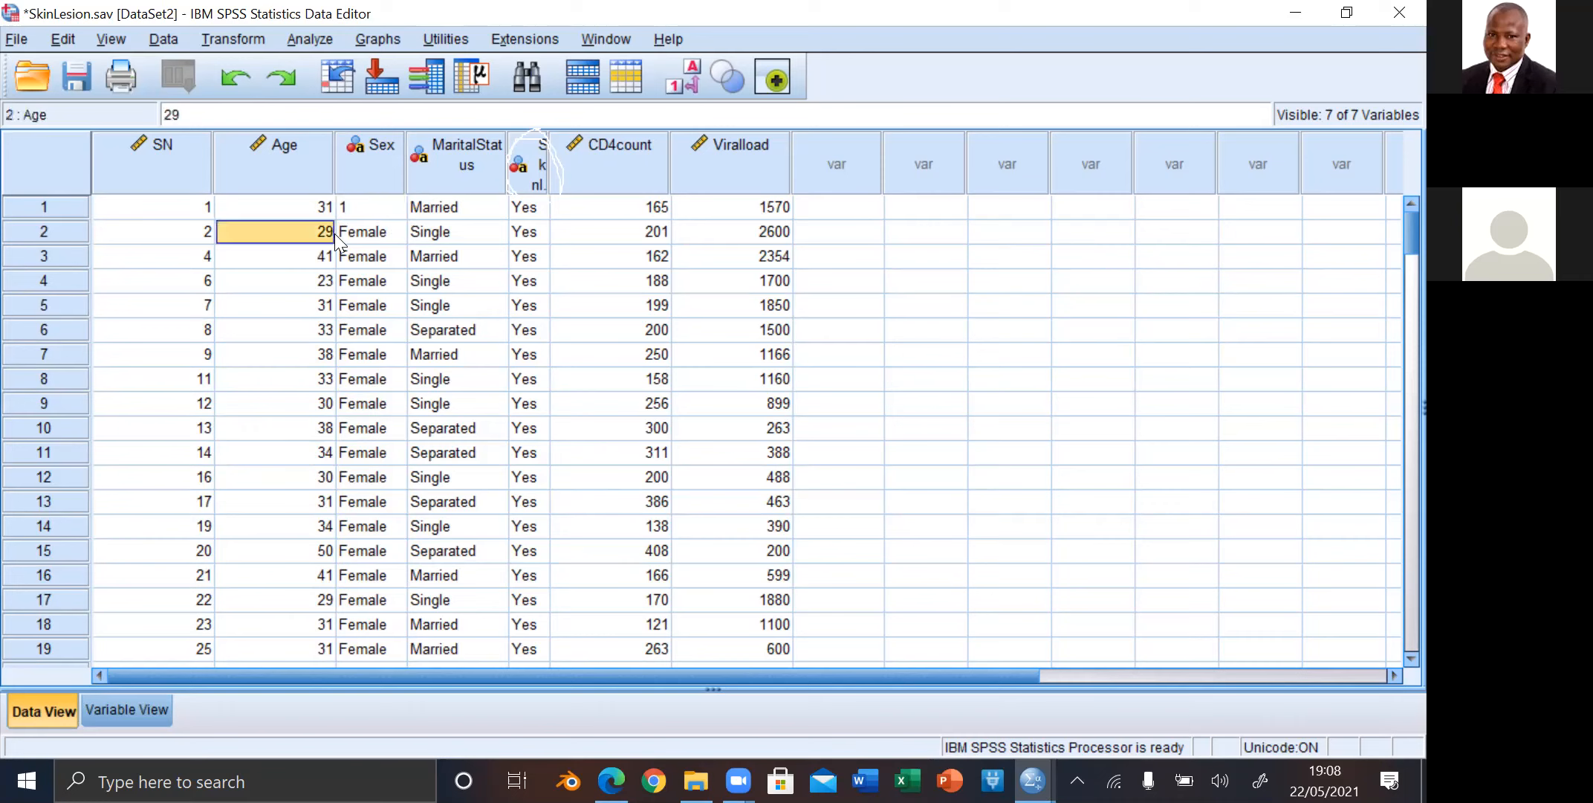
pyautogui.click(393, 232)
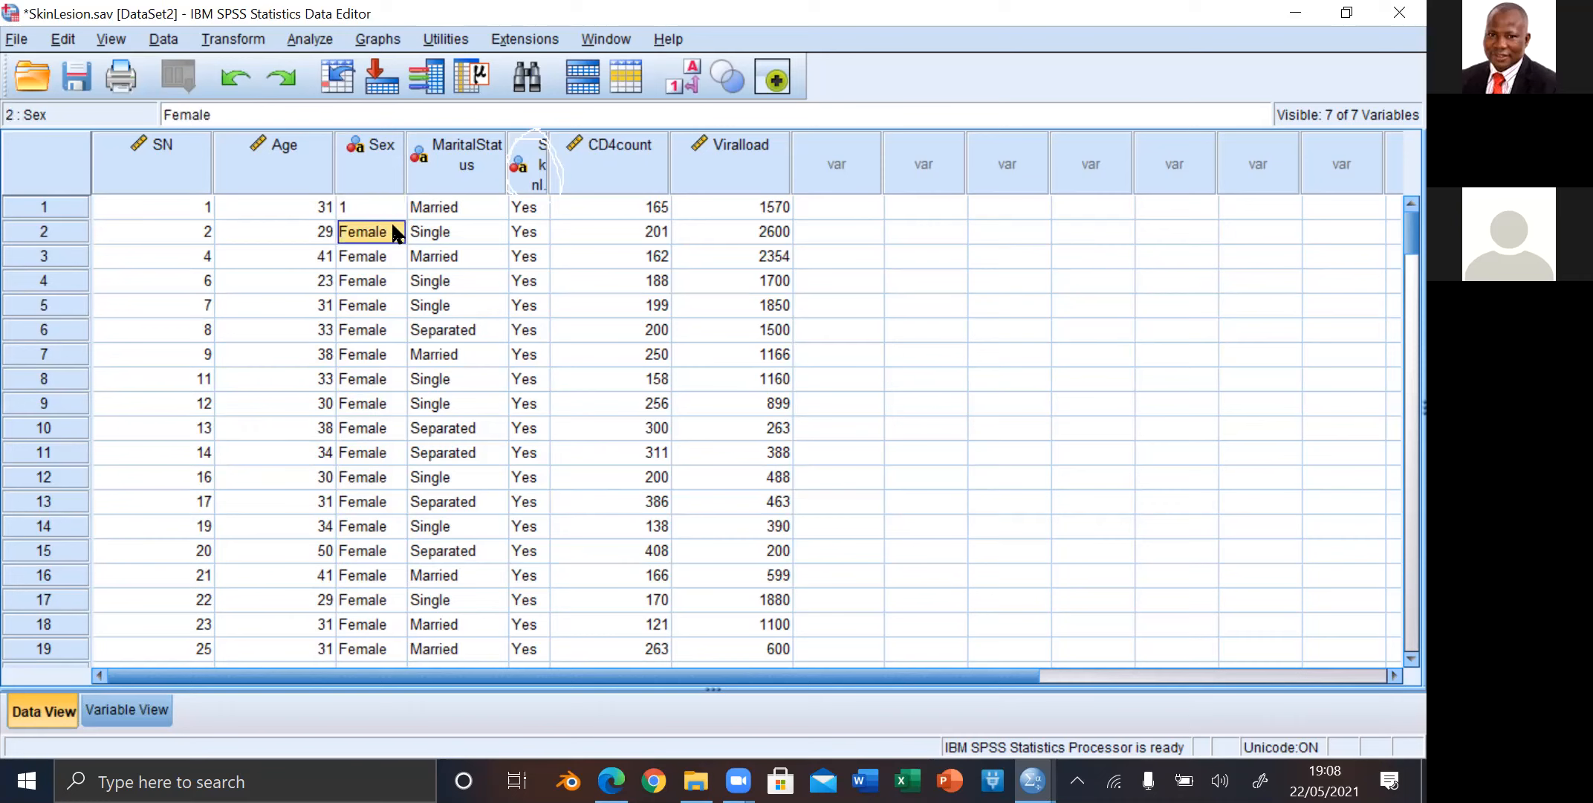
pyautogui.moveTo(391, 223); pyautogui.dragTo(372, 256)
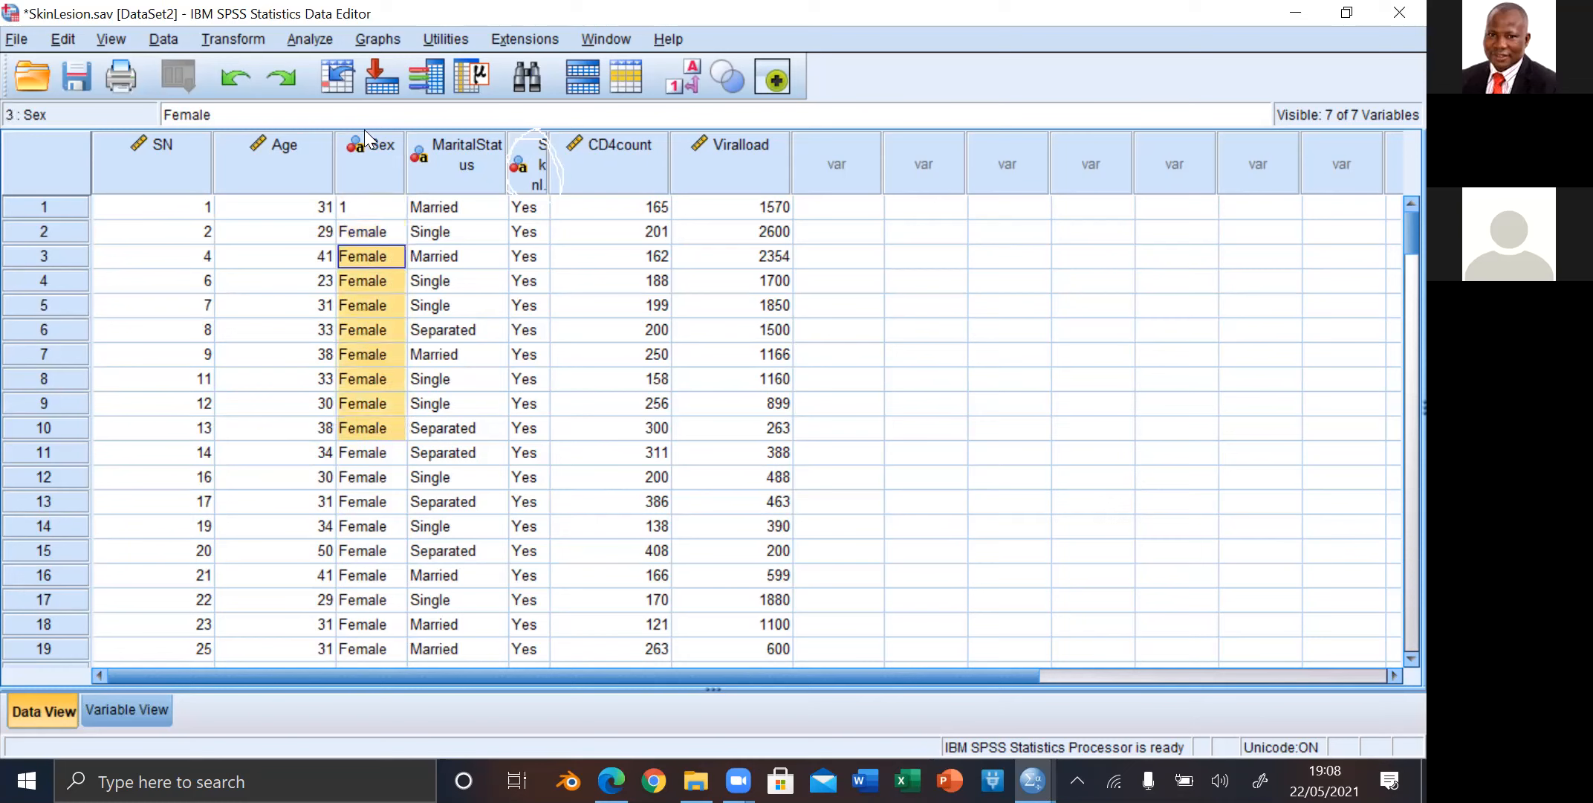
pyautogui.click(384, 215)
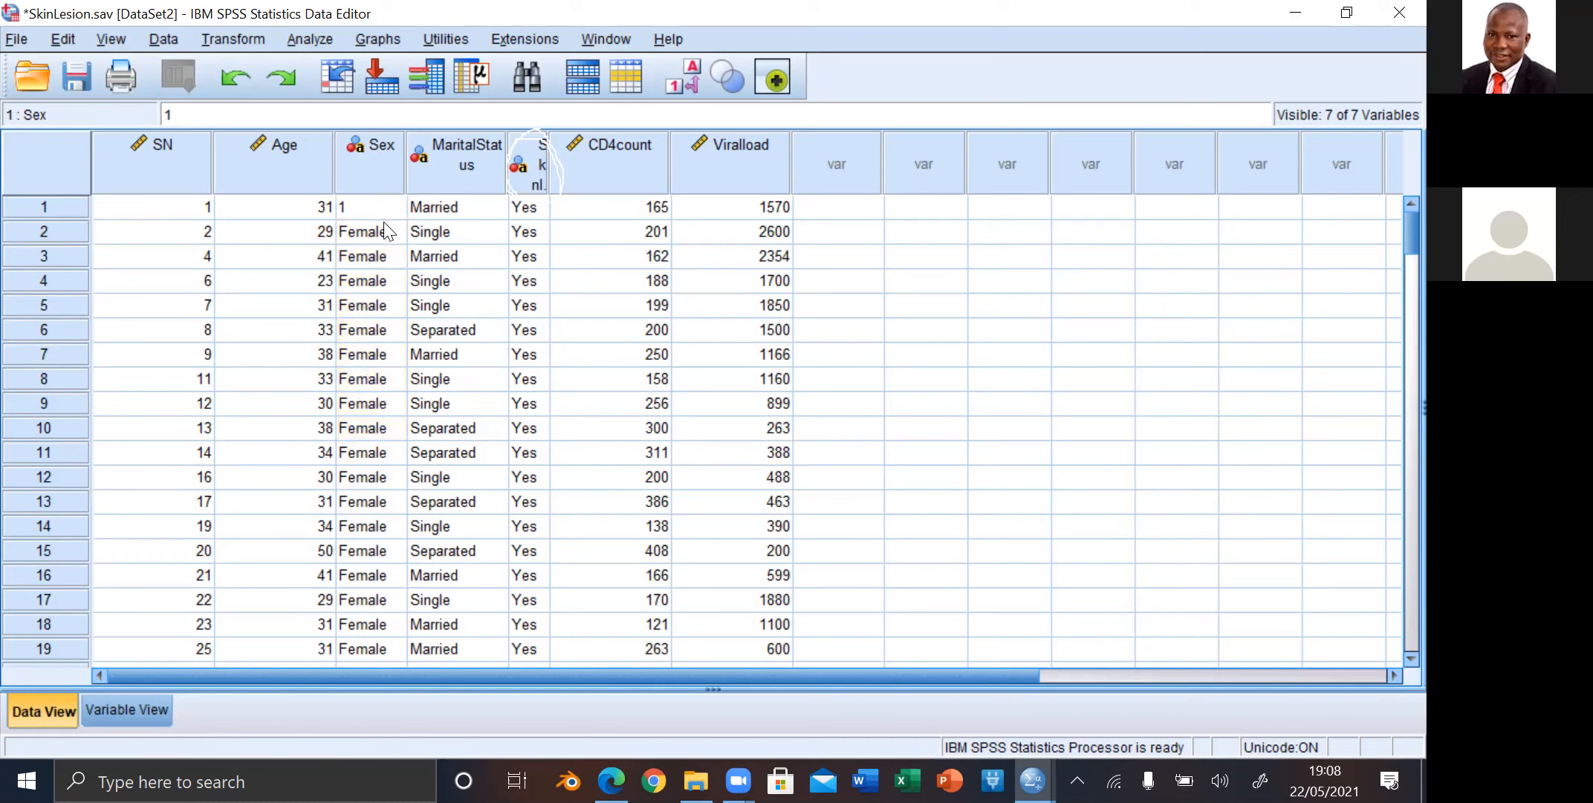
pyautogui.click(388, 230)
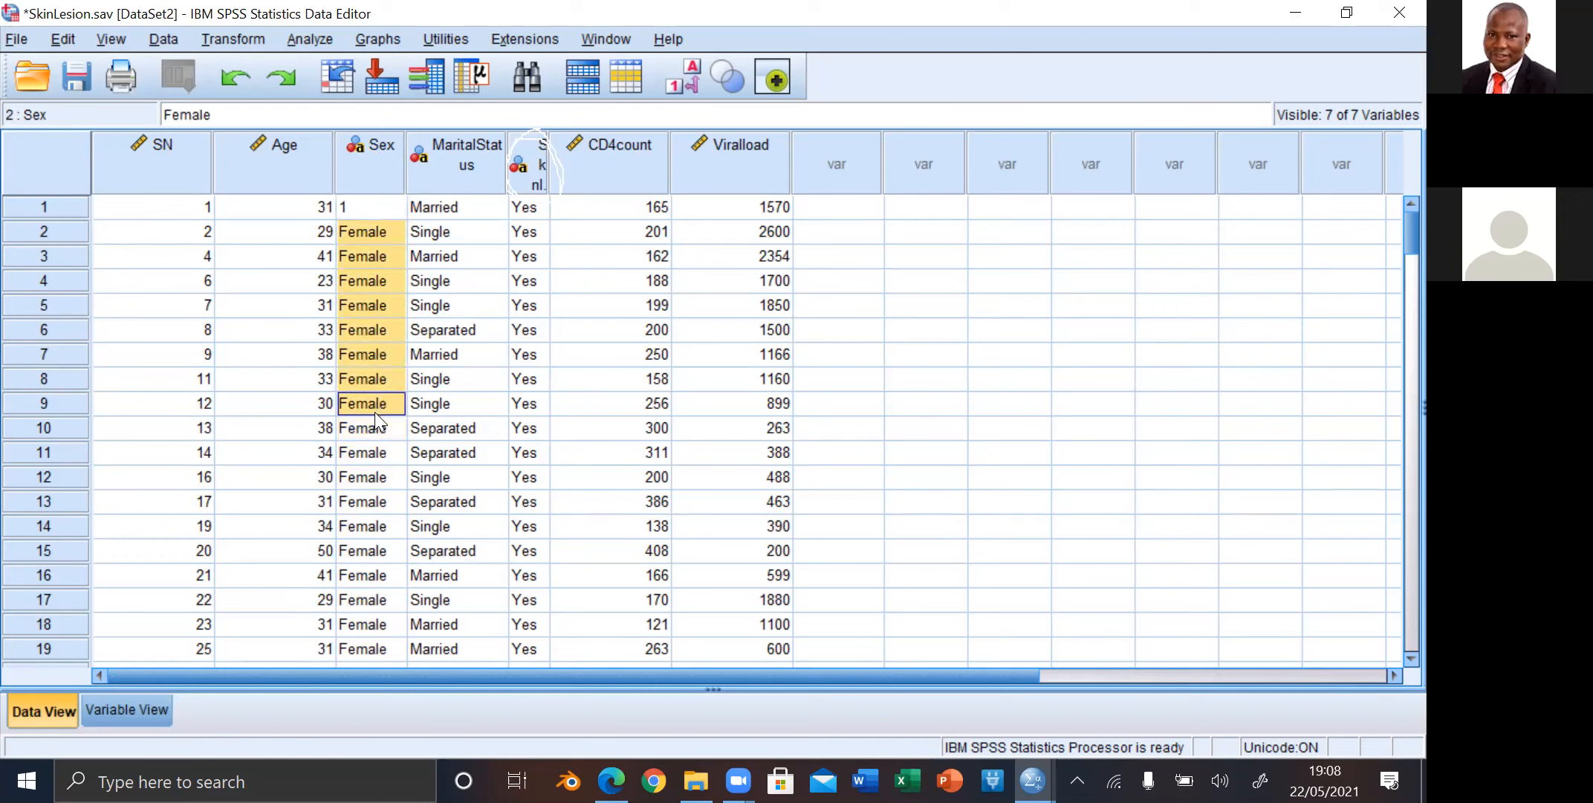
pyautogui.moveTo(366, 481); pyautogui.dragTo(391, 684)
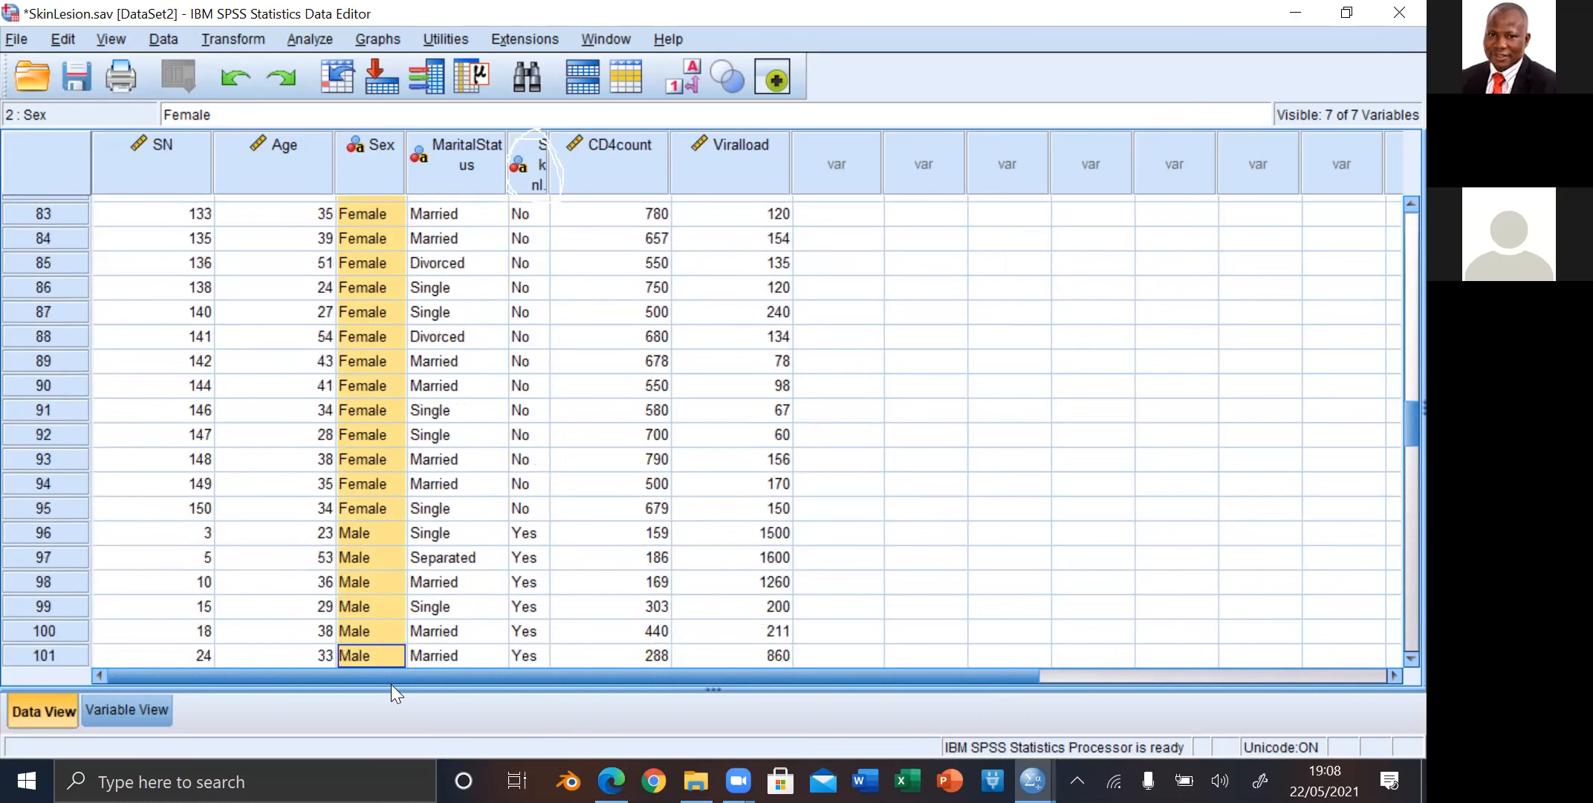
pyautogui.click(373, 651)
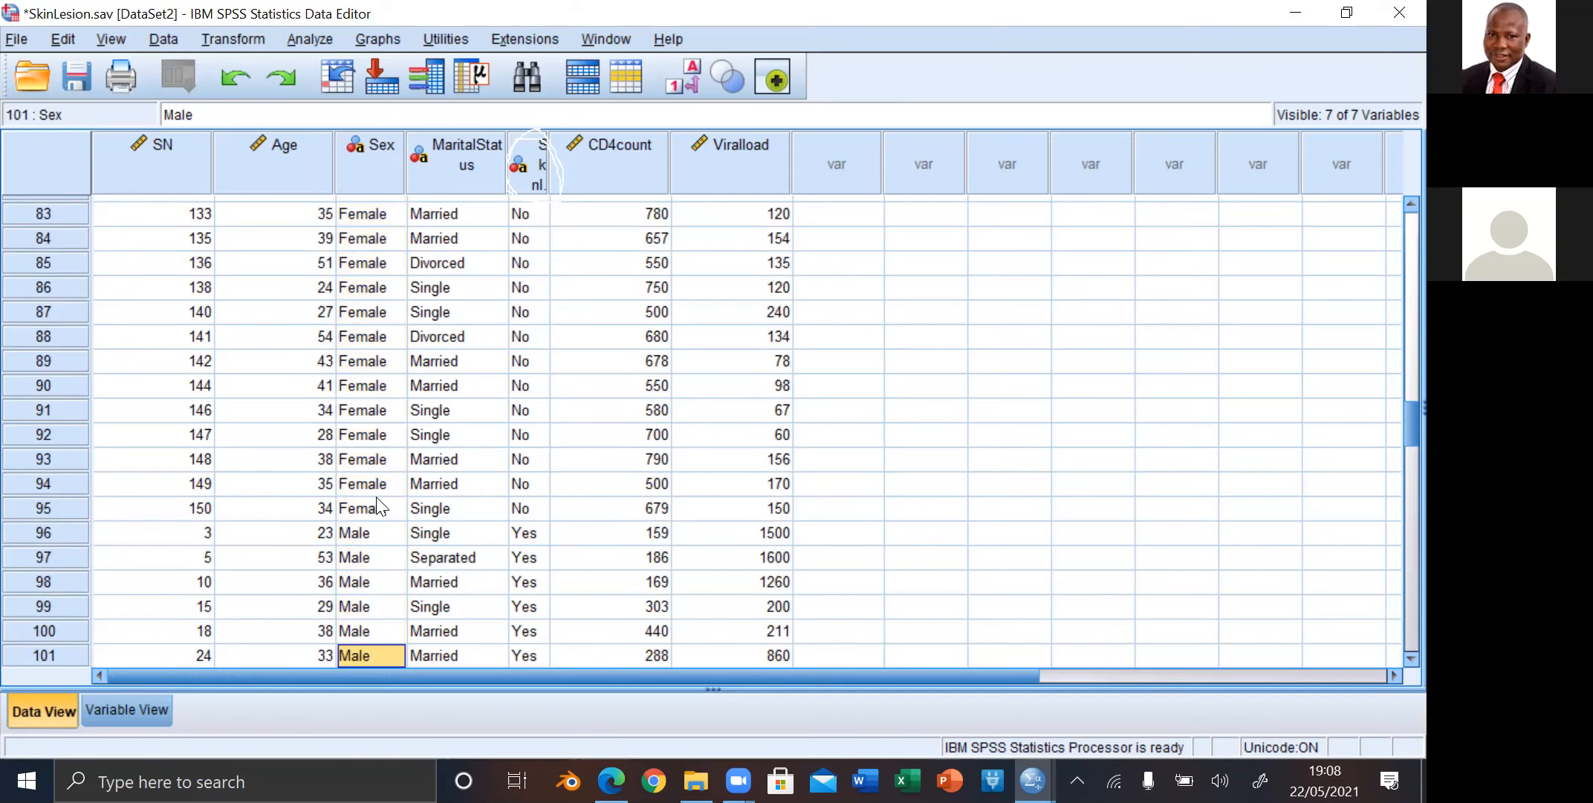
pyautogui.moveTo(381, 509); pyautogui.dragTo(378, 173)
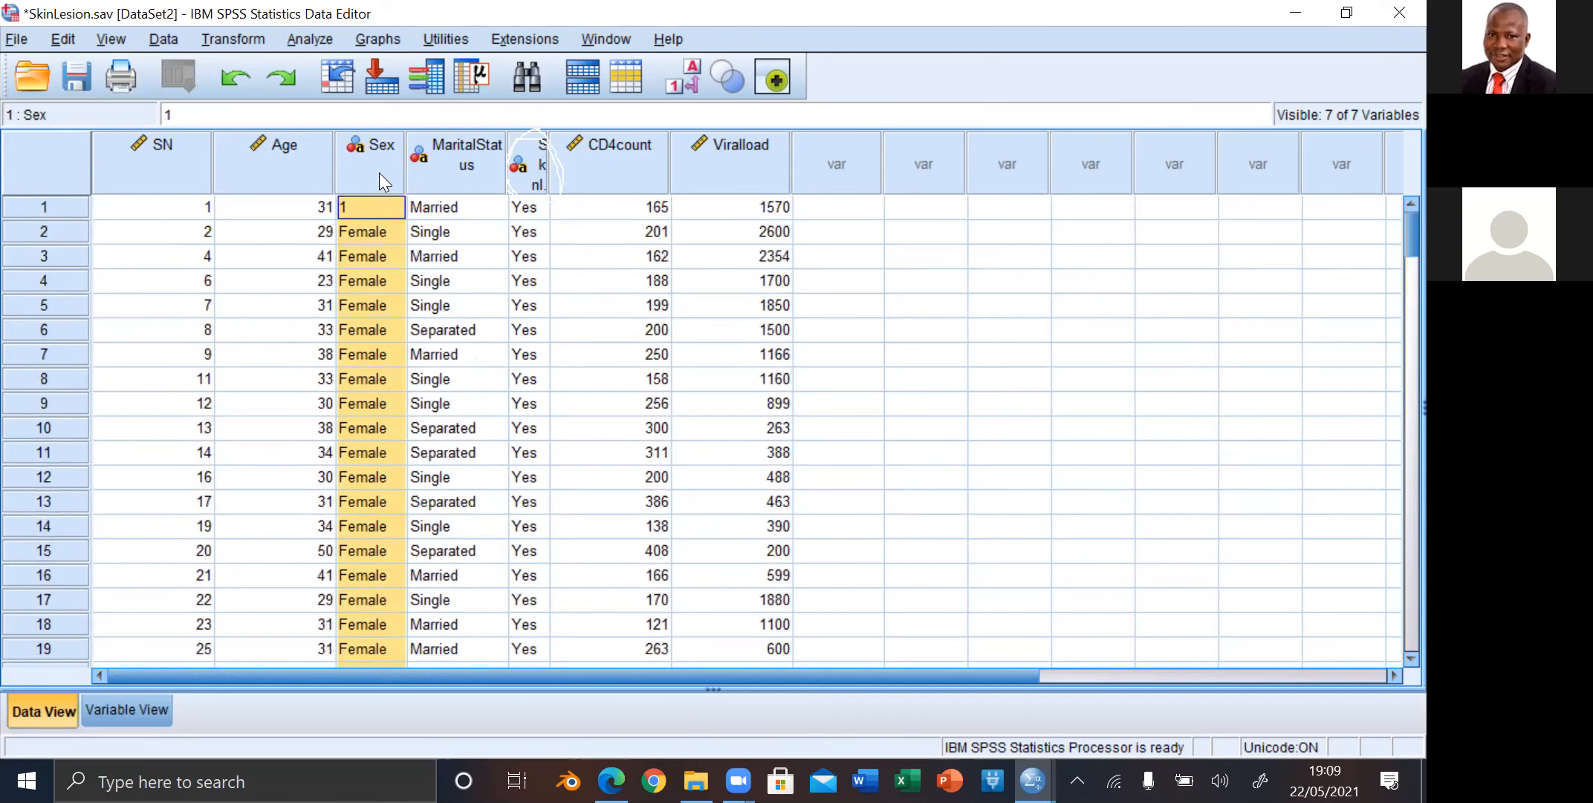
pyautogui.click(393, 225)
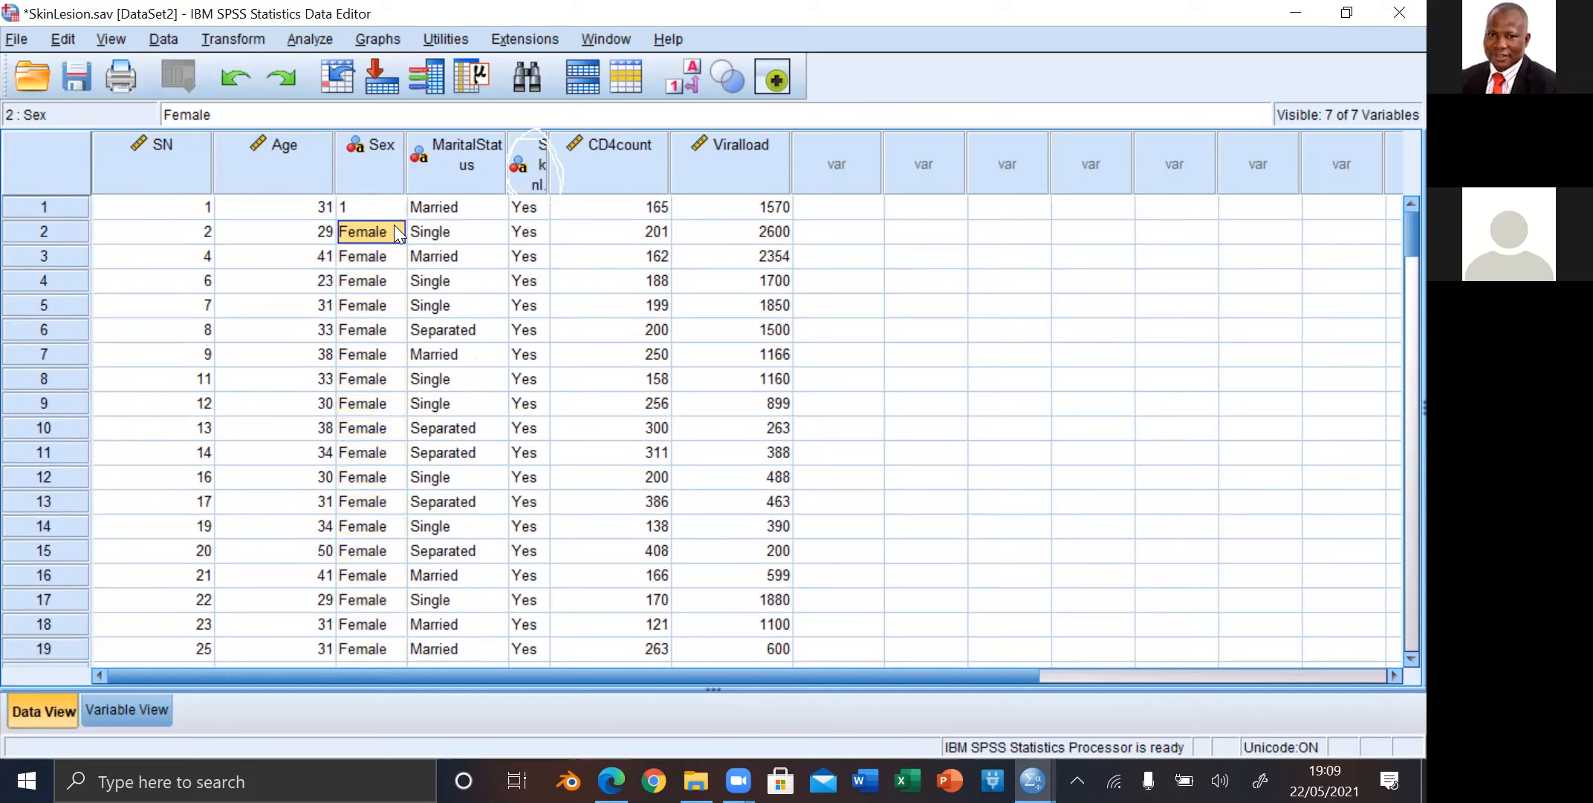
pyautogui.moveTo(385, 259); pyautogui.dragTo(376, 216)
pyautogui.click(376, 217)
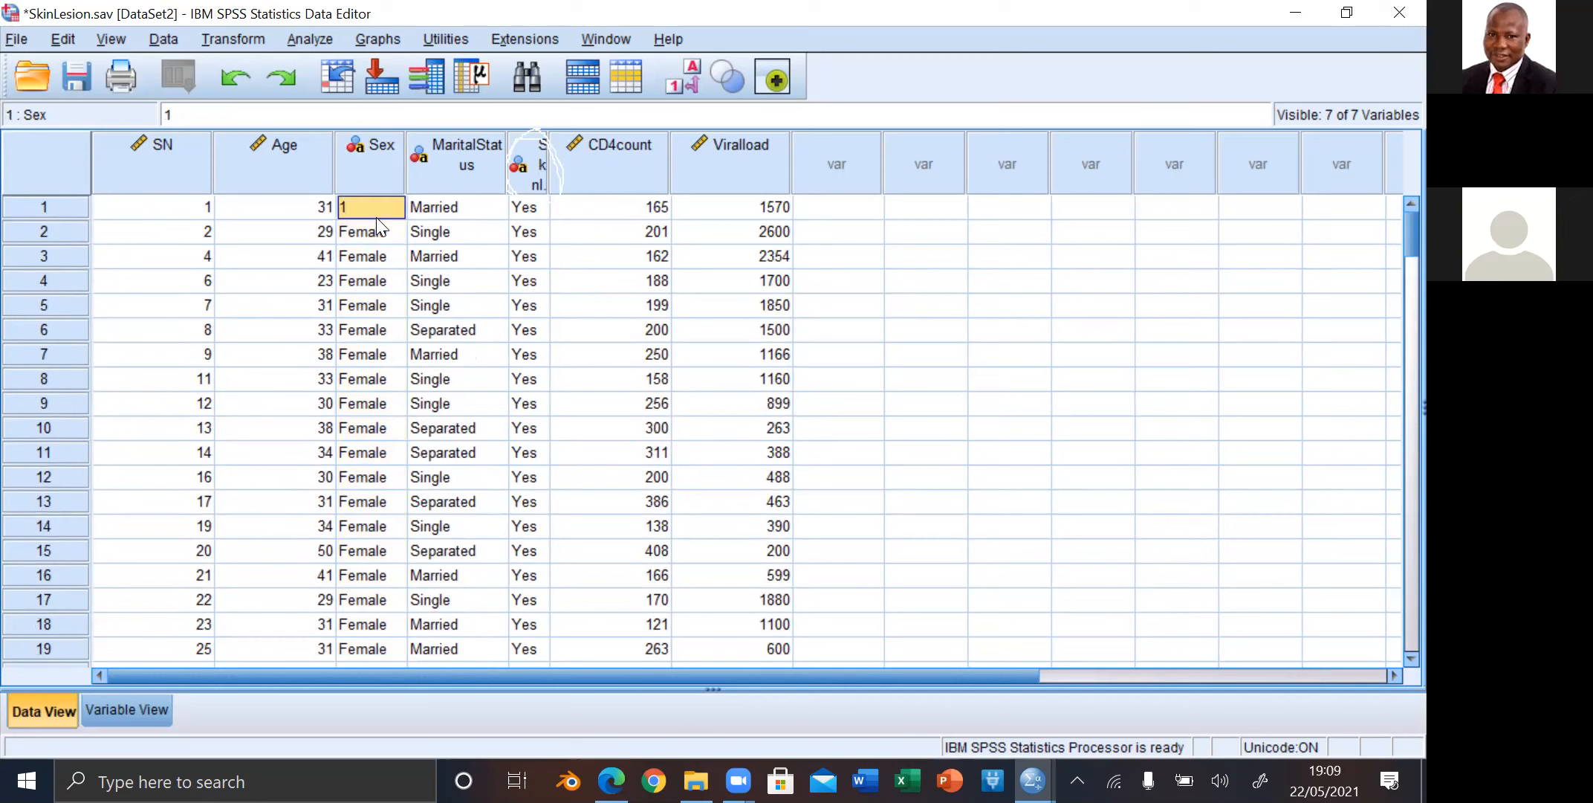
pyautogui.moveTo(367, 266); pyautogui.dragTo(369, 636)
pyautogui.click(369, 636)
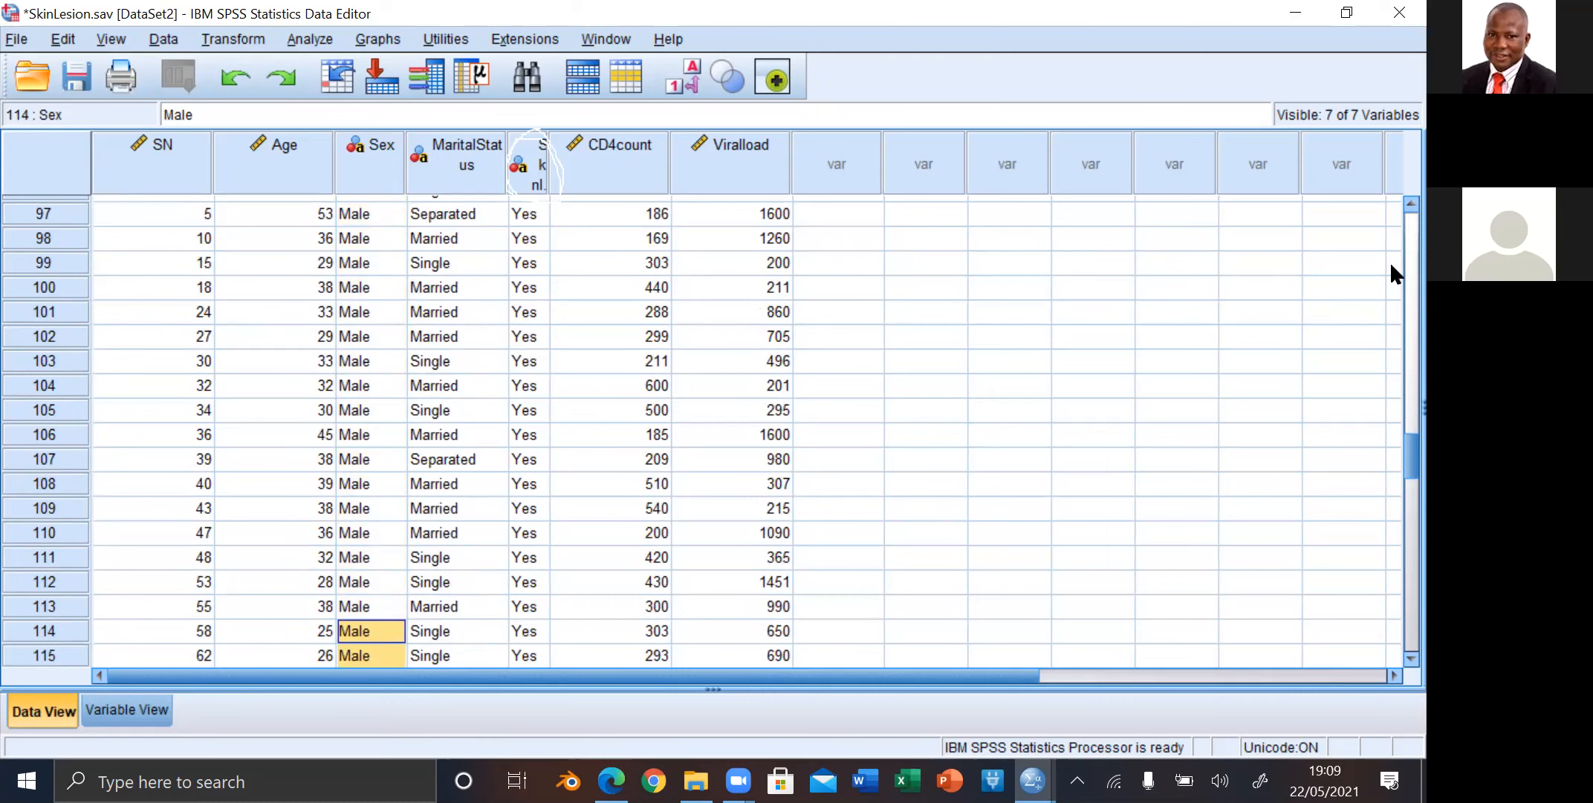
# Step: Select the Sex cells from case 95, the last Female, up to the first case and paste the copied 1 over them
pyautogui.scroll(1, 1389, 201)
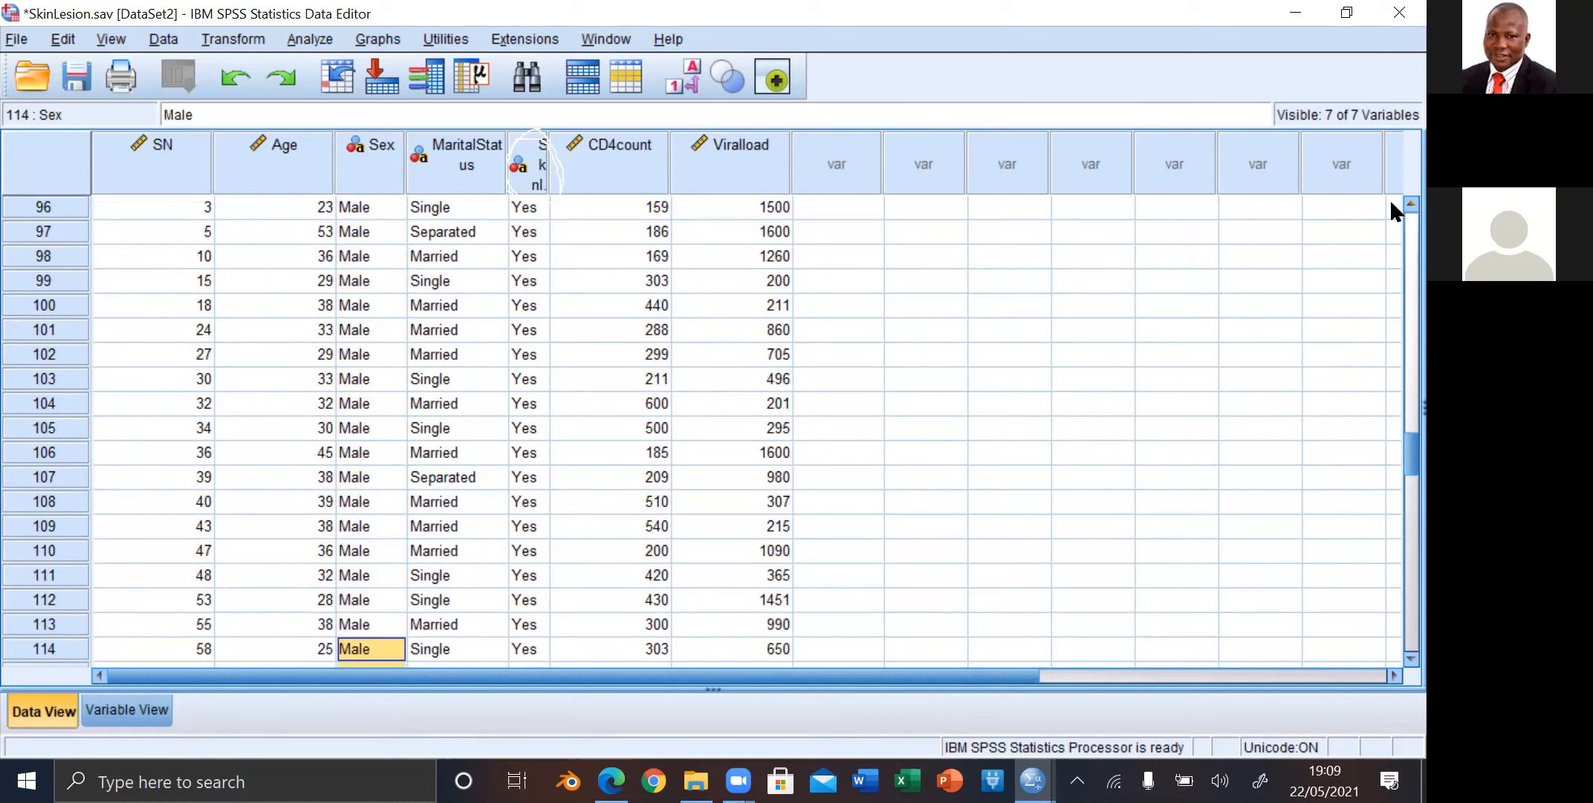
pyautogui.scroll(3, 1389, 197)
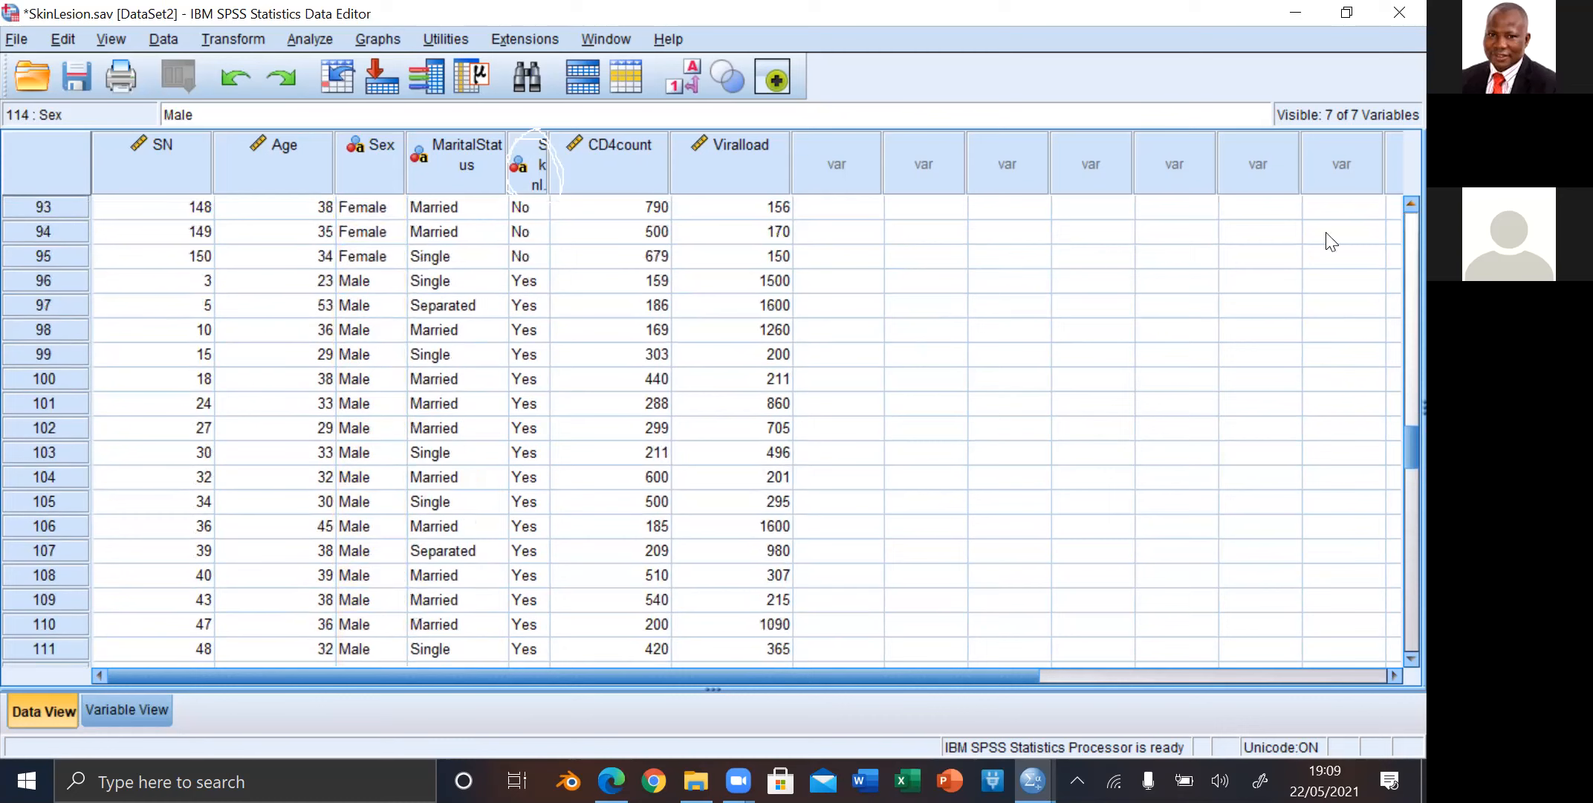
pyautogui.moveTo(666, 406); pyautogui.dragTo(358, 258)
pyautogui.click(358, 259)
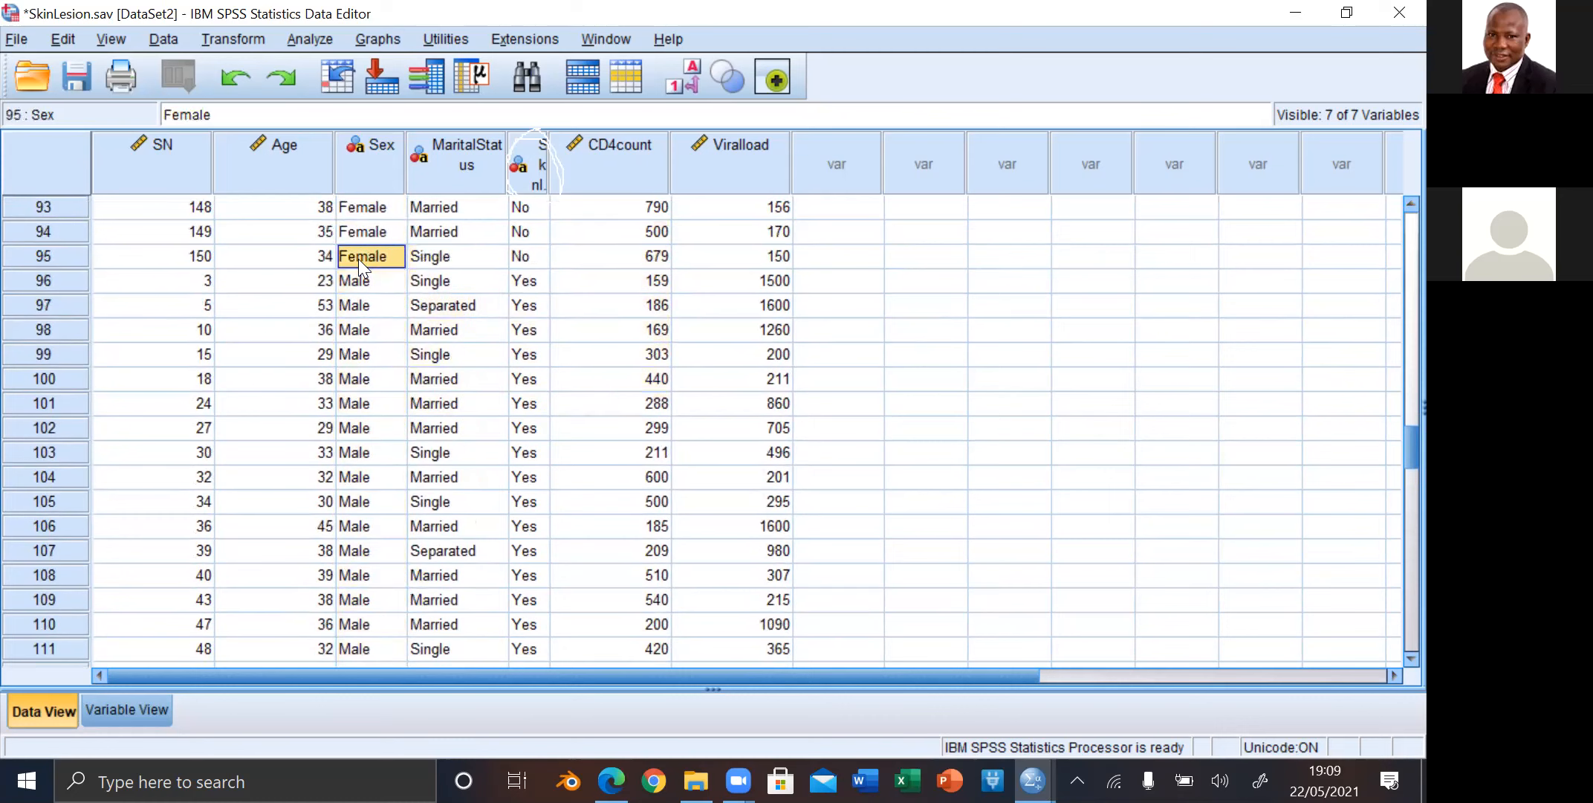
pyautogui.doubleClick(358, 259)
pyautogui.click(335, 257)
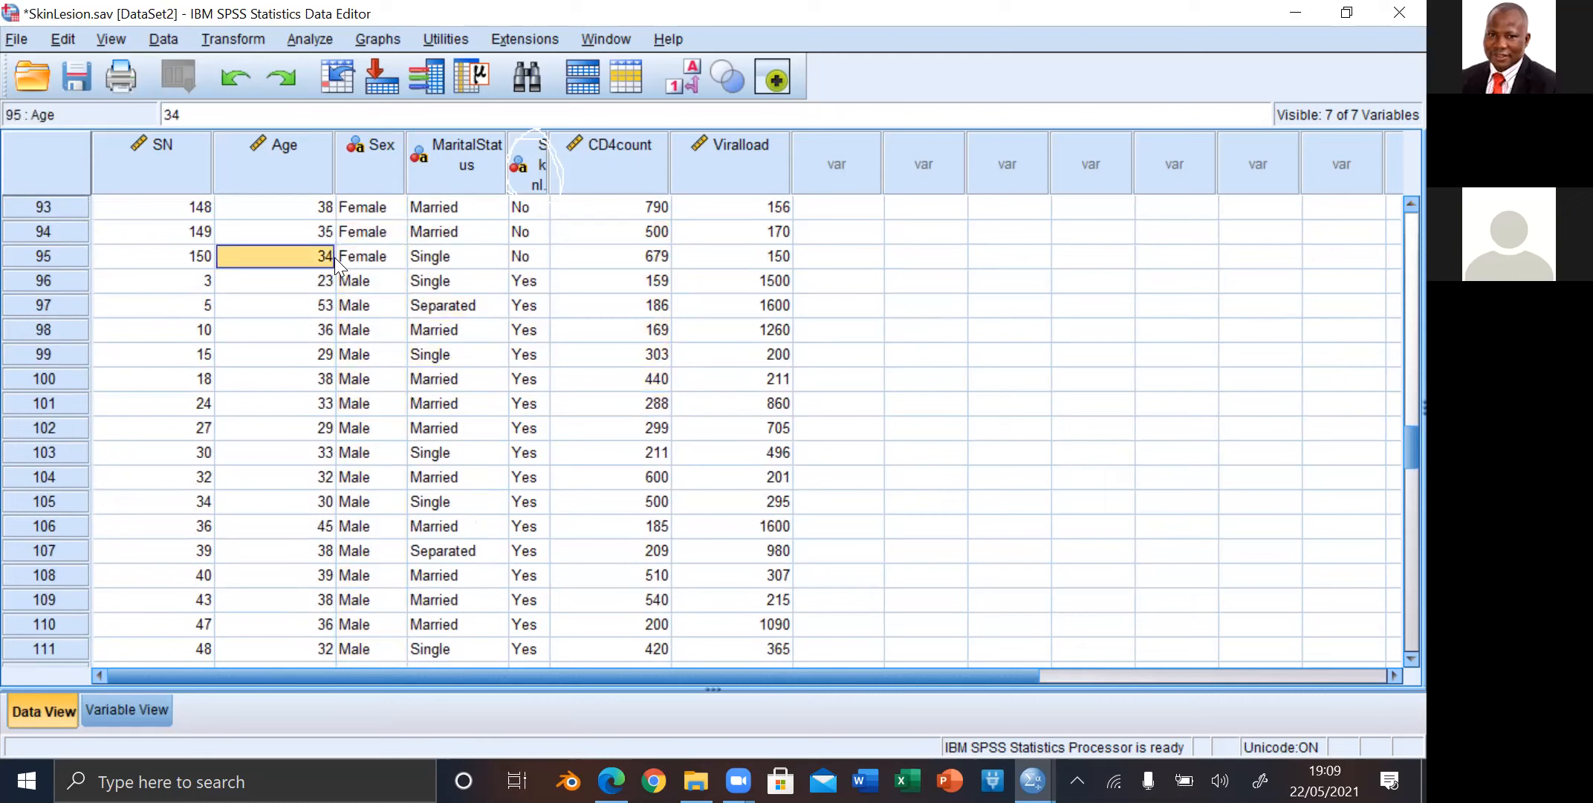
pyautogui.doubleClick(376, 254)
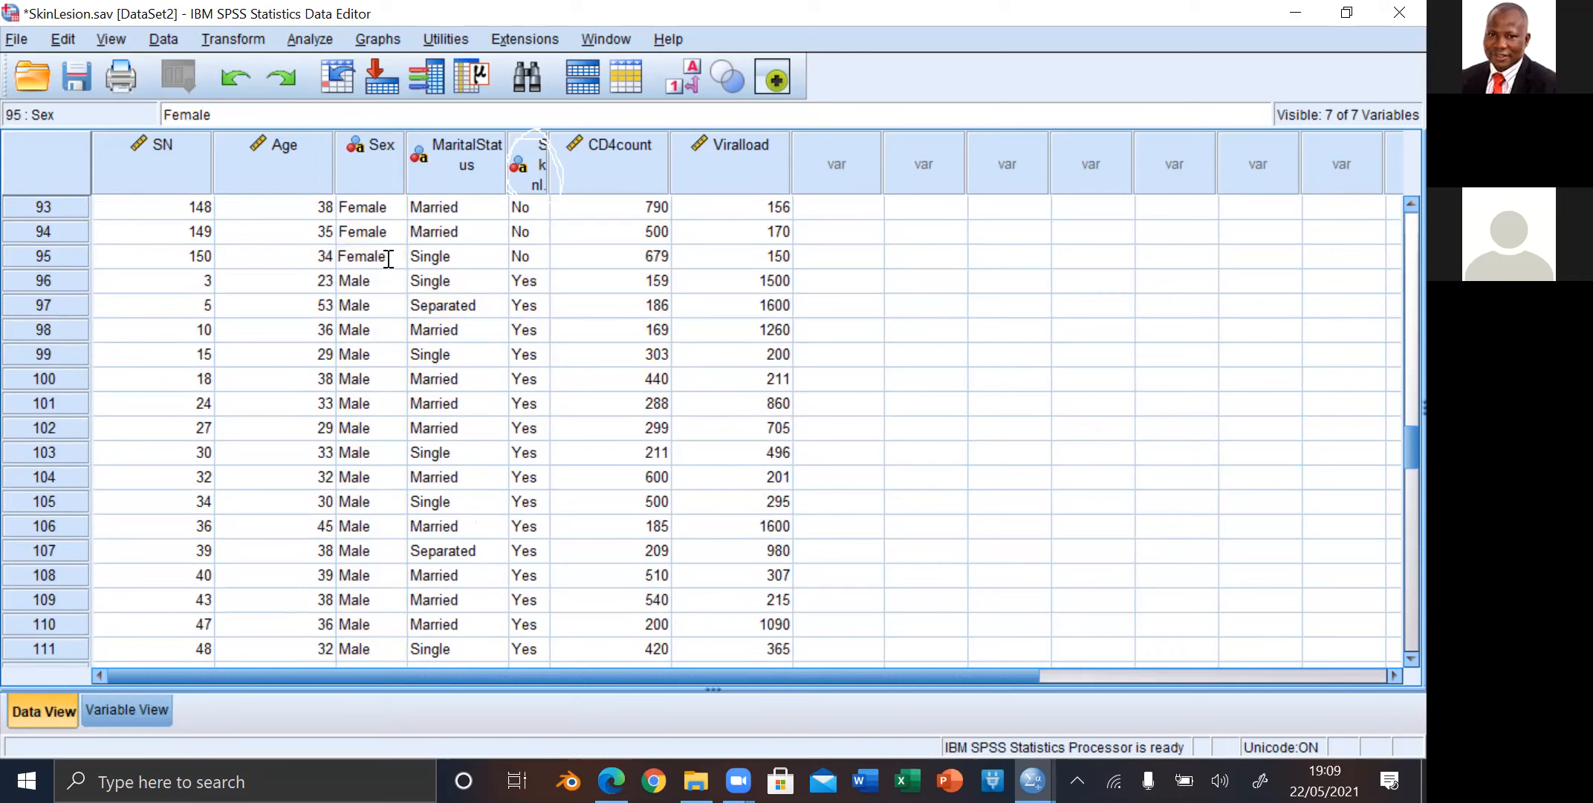
pyautogui.moveTo(387, 246); pyautogui.dragTo(384, 179)
pyautogui.click(382, 246)
pyautogui.doubleClick(391, 255)
pyautogui.click(383, 233)
pyautogui.moveTo(386, 232); pyautogui.dragTo(383, 279)
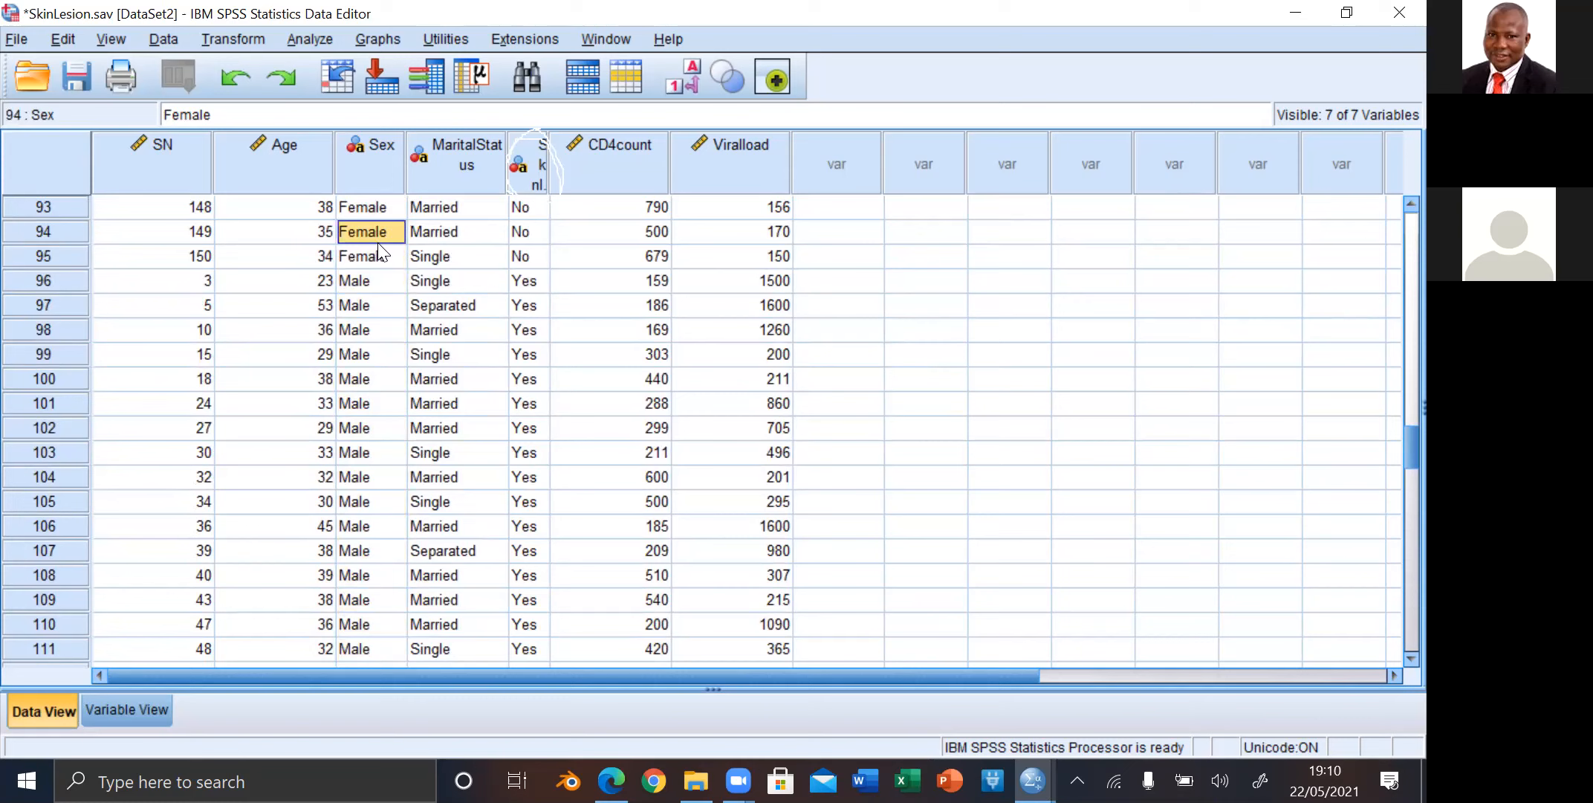
pyautogui.click(380, 253)
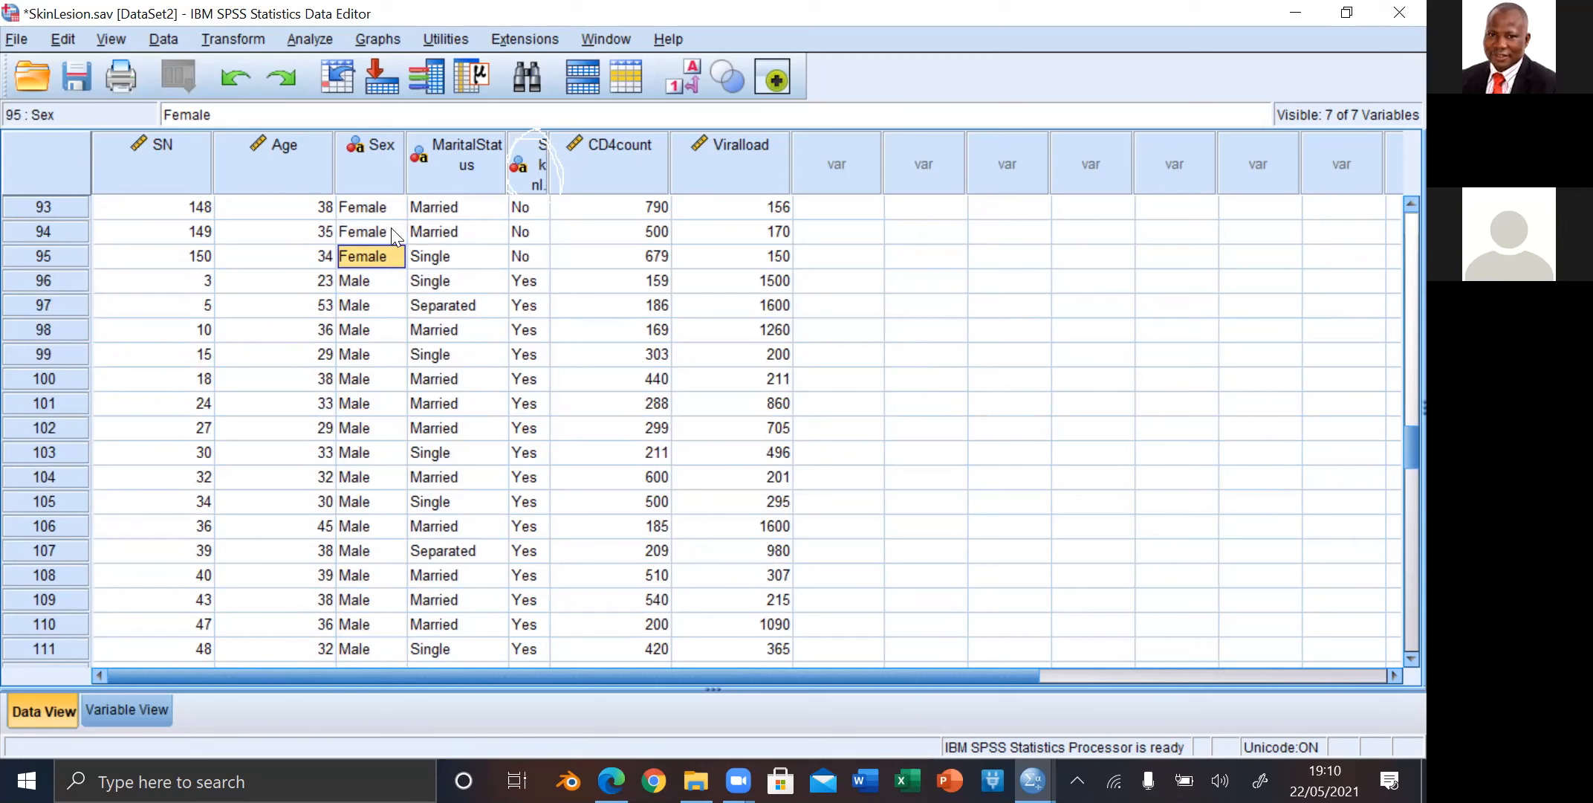
pyautogui.moveTo(390, 236); pyautogui.dragTo(385, 198)
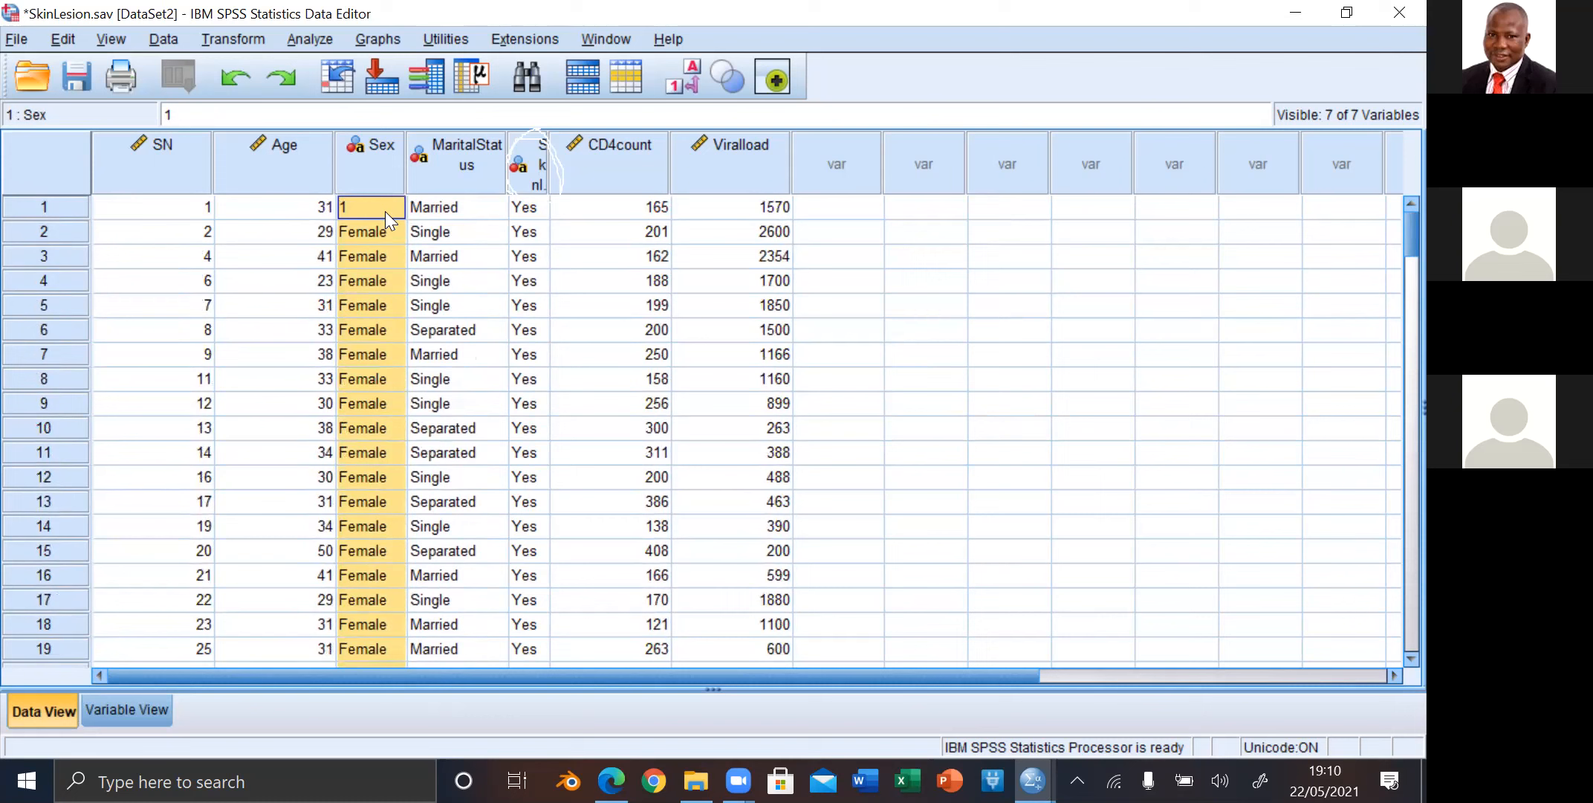
pyautogui.rightClick(385, 212)
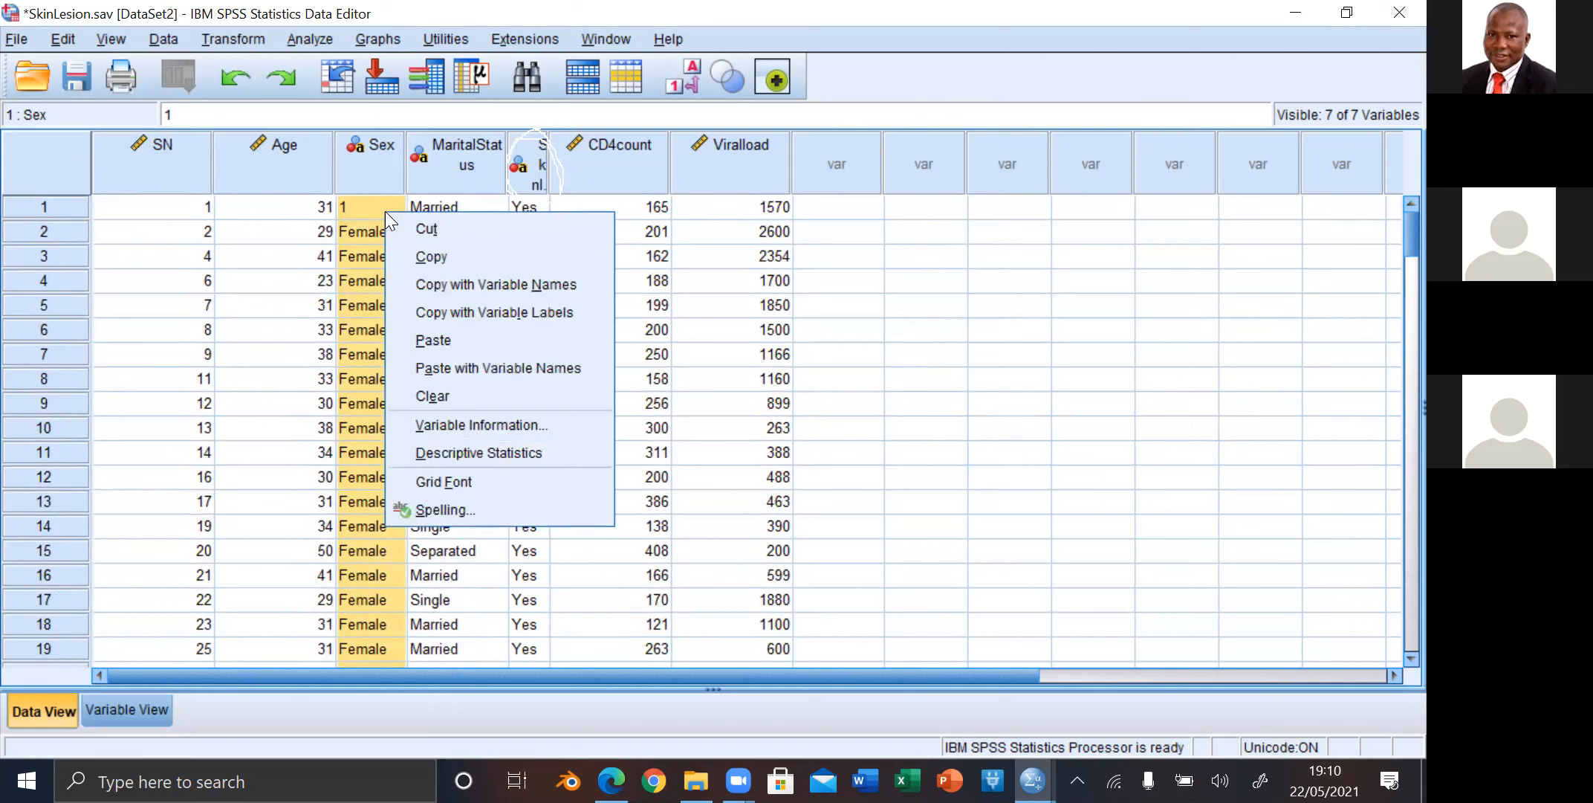
pyautogui.click(433, 340)
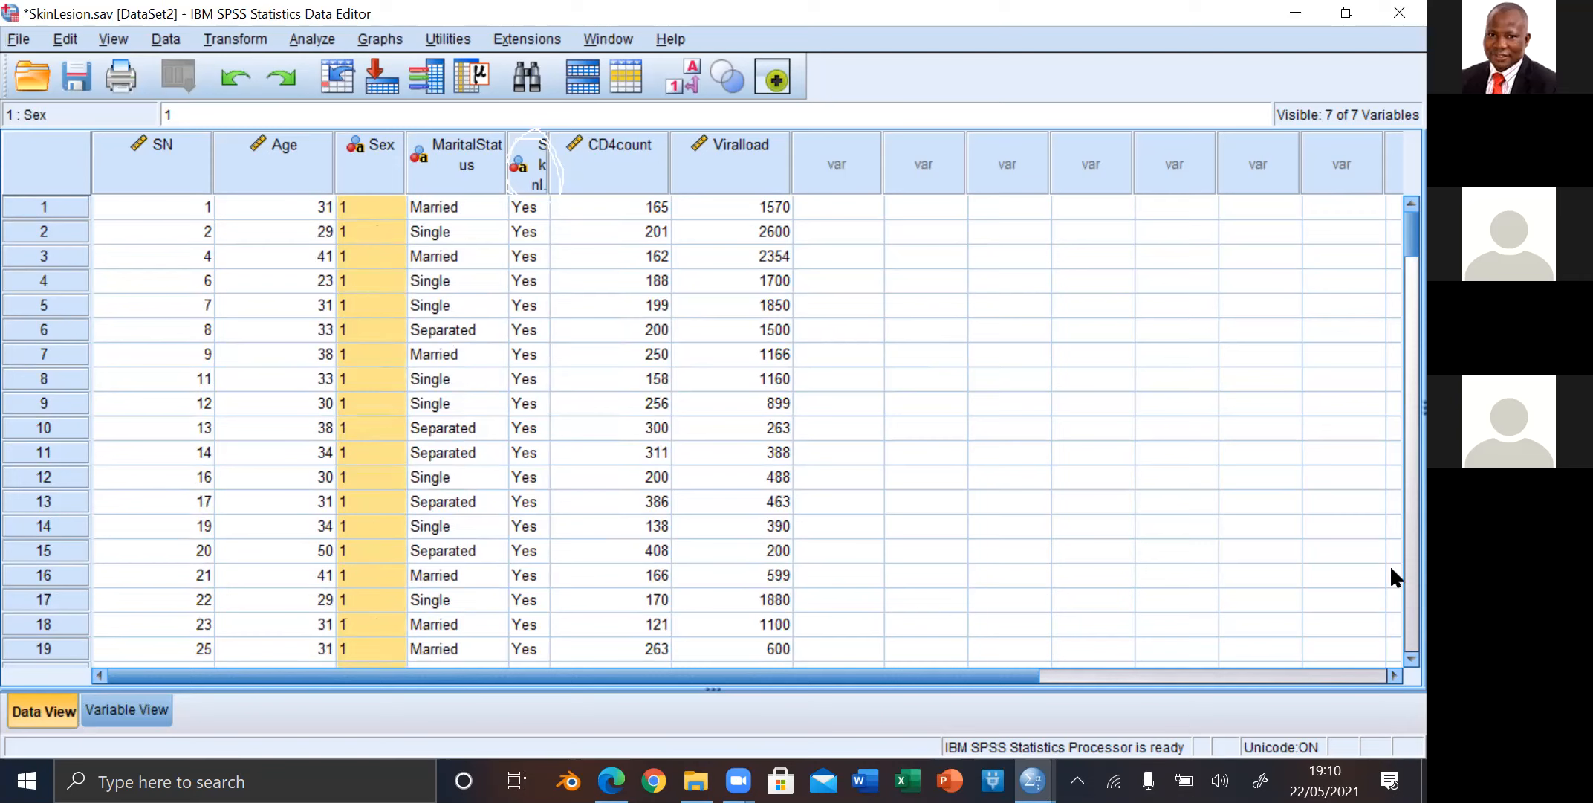
# Step: Find the first Male record, case 96, and replace its Sex value with 2
pyautogui.scroll(-20, 1389, 632)
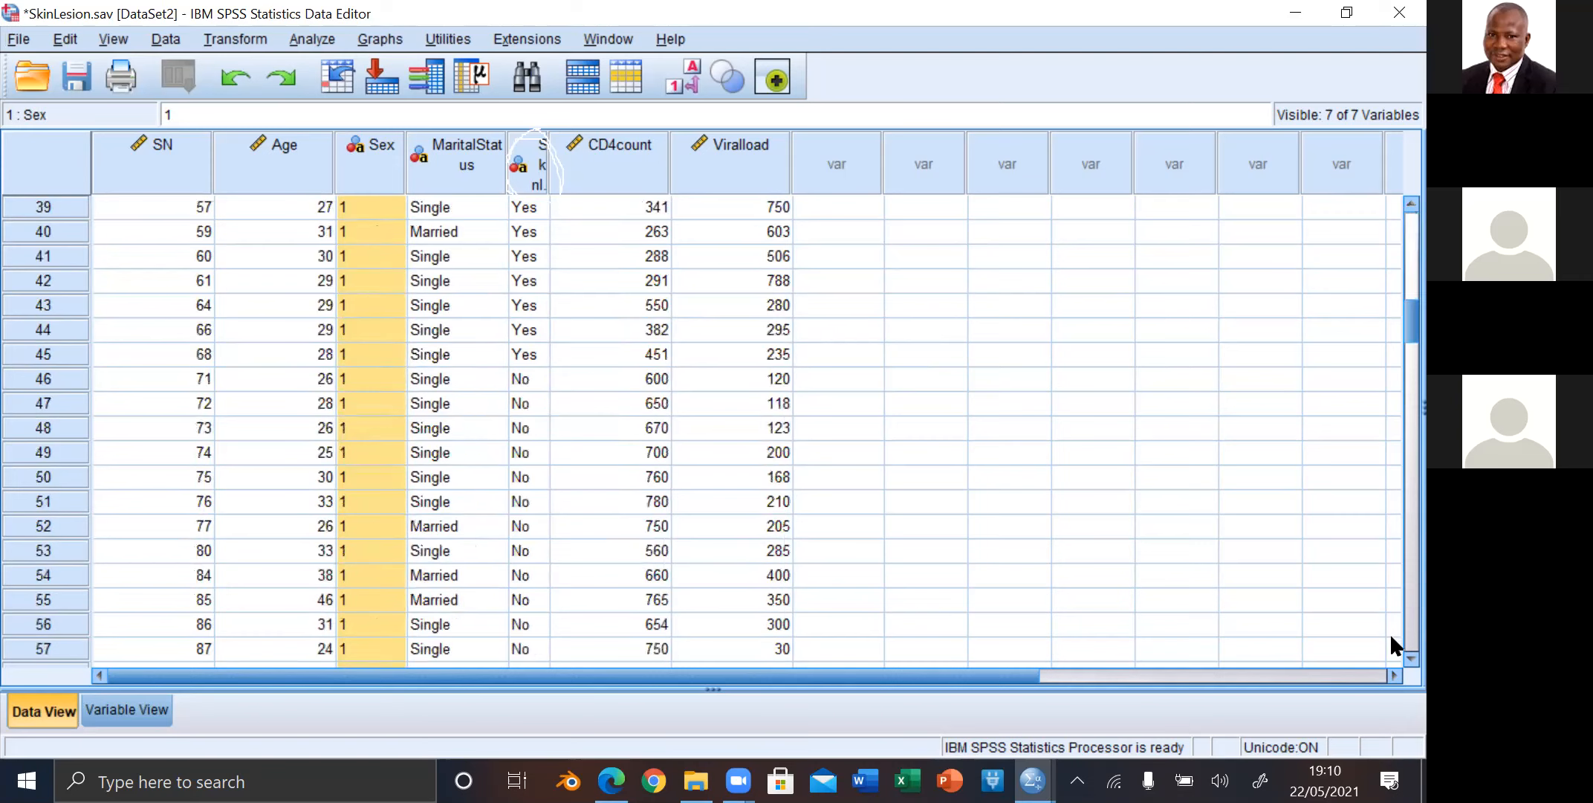
pyautogui.scroll(-6, 1391, 283)
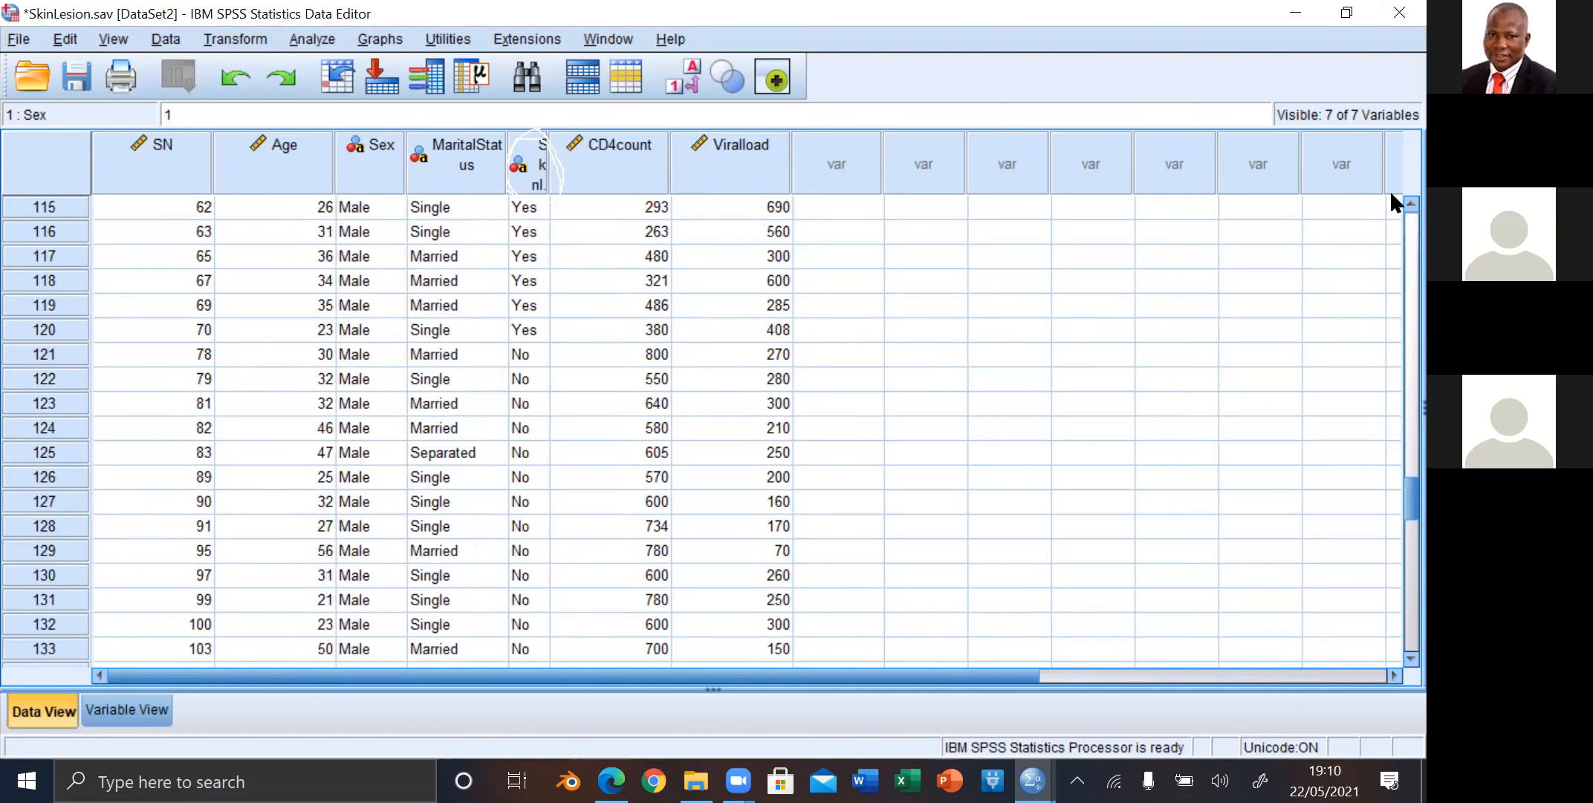
pyautogui.scroll(5, 1391, 201)
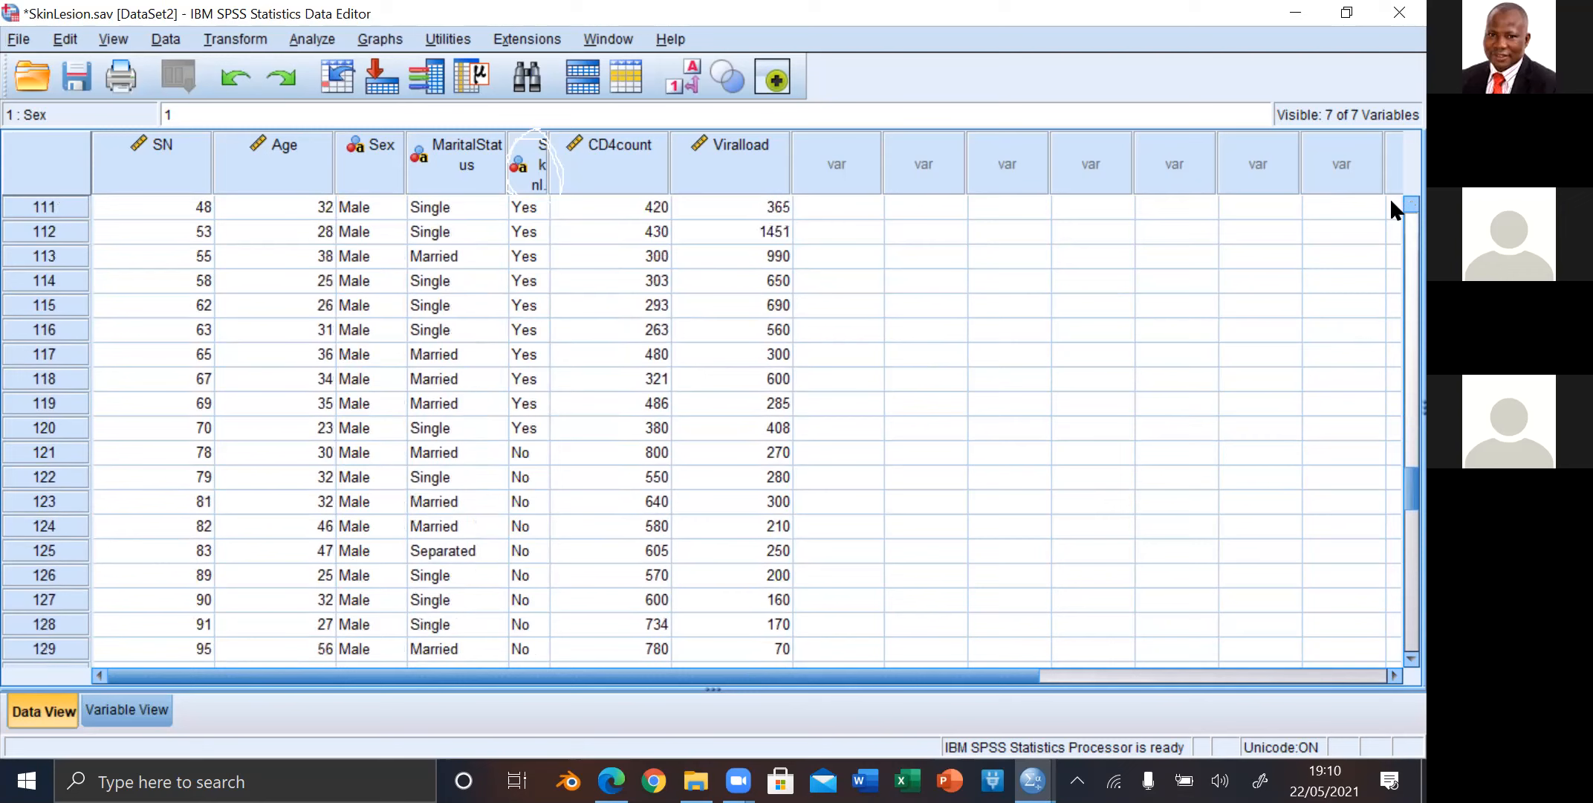
pyautogui.scroll(5, 1391, 201)
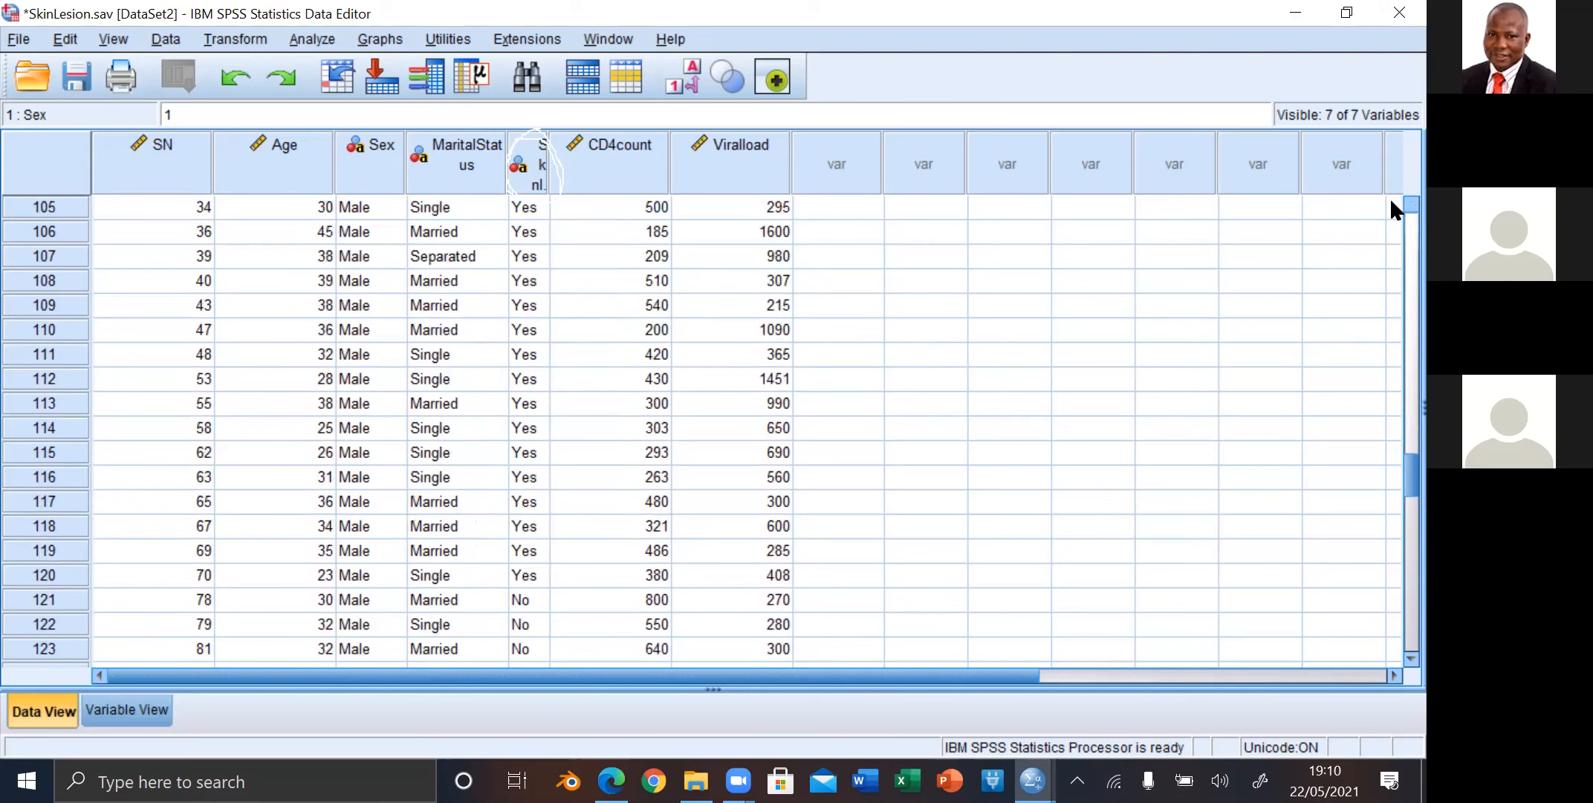
pyautogui.scroll(7, 1389, 197)
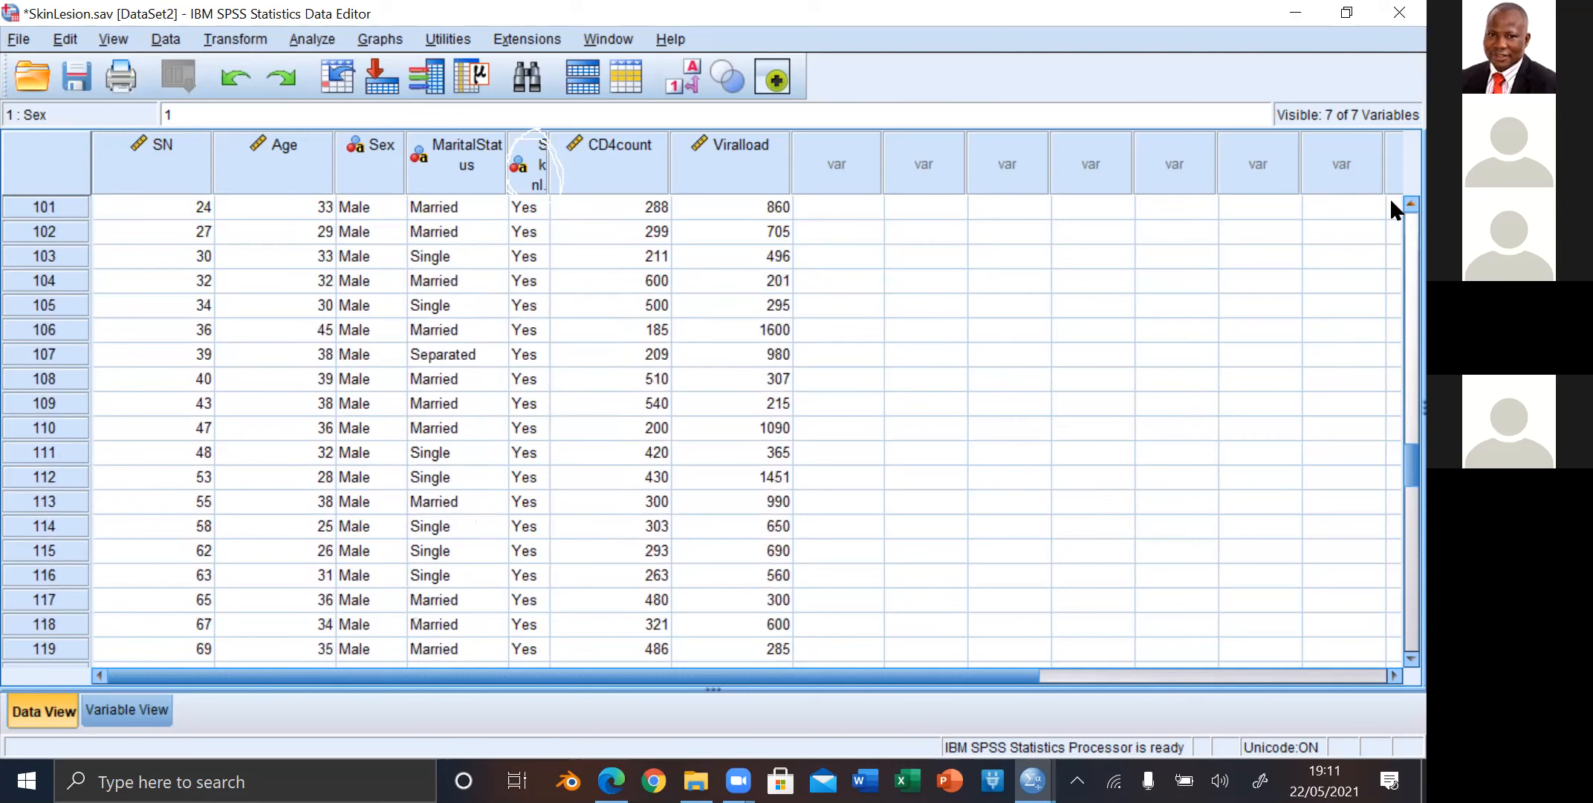
pyautogui.scroll(1, 1389, 197)
pyautogui.scroll(2, 1389, 197)
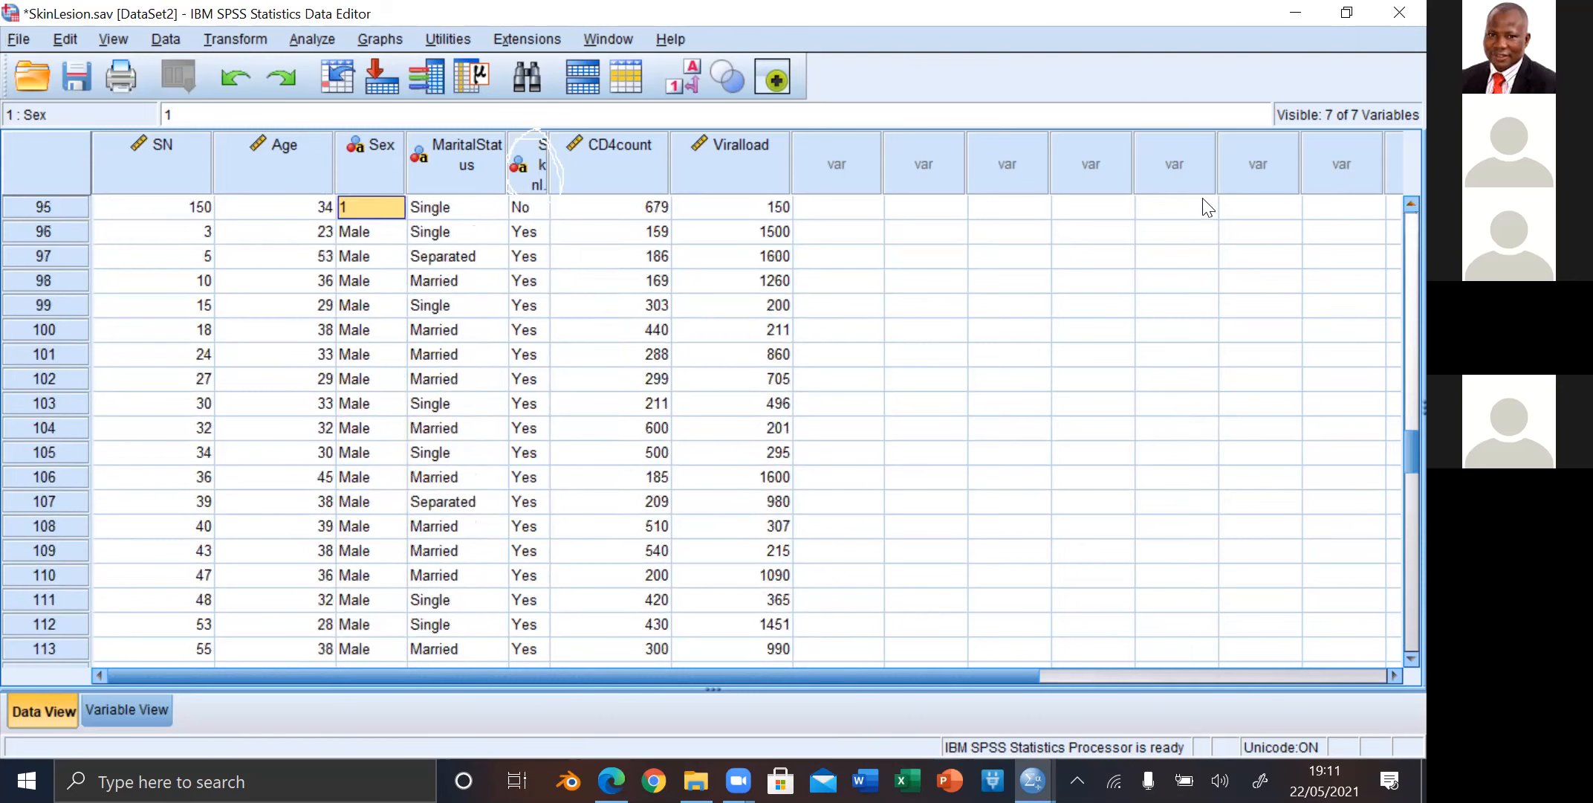
pyautogui.click(369, 231)
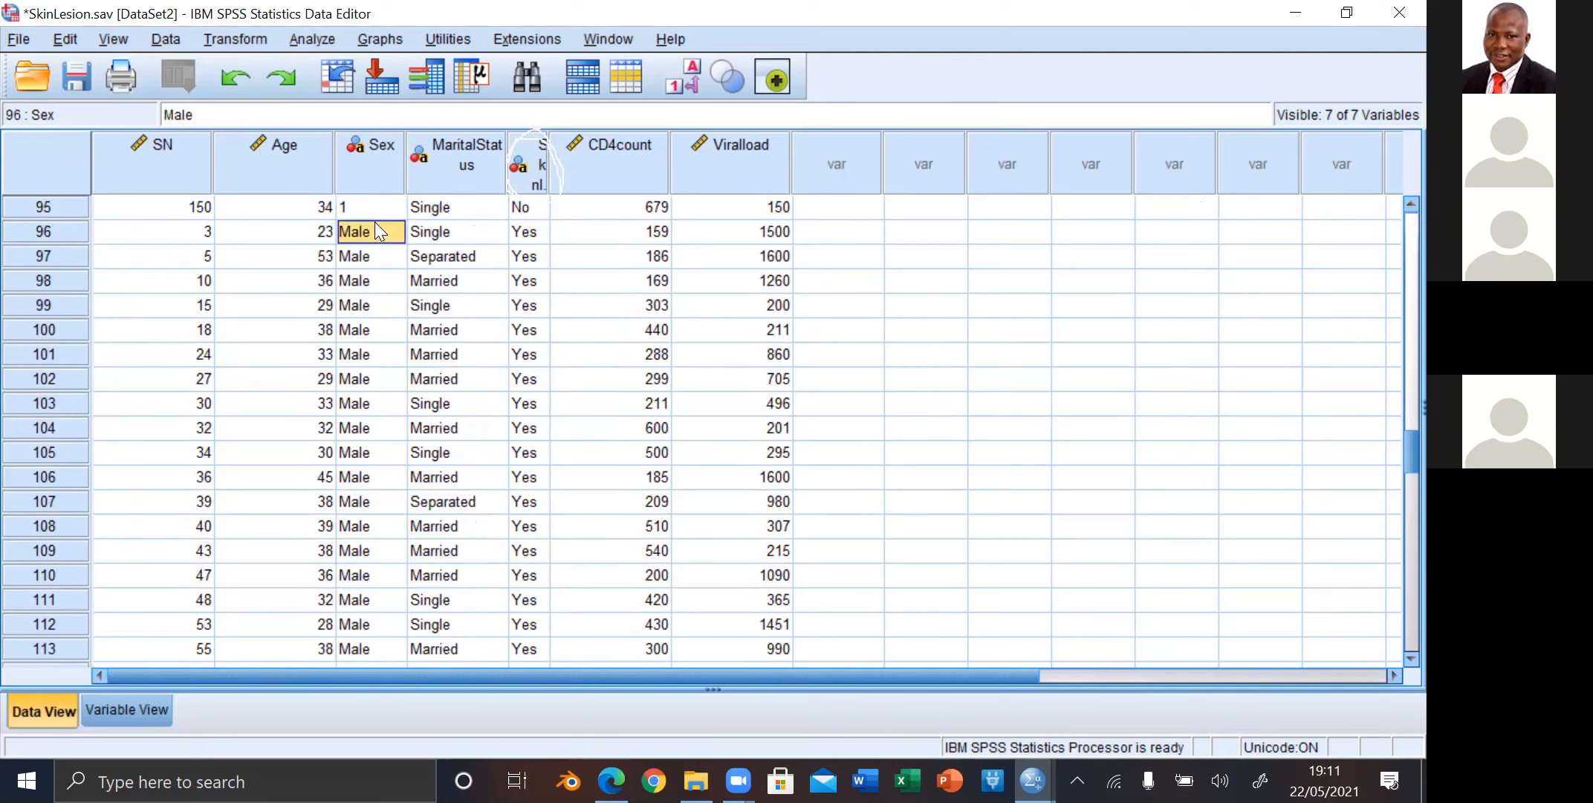
pyautogui.write('2')
# Step: Select the remaining Male cells of Sex from case 97 to case 150 and paste the copied 1 over them
pyautogui.moveTo(346, 256); pyautogui.dragTo(357, 501)
pyautogui.moveTo(353, 553); pyautogui.dragTo(396, 290)
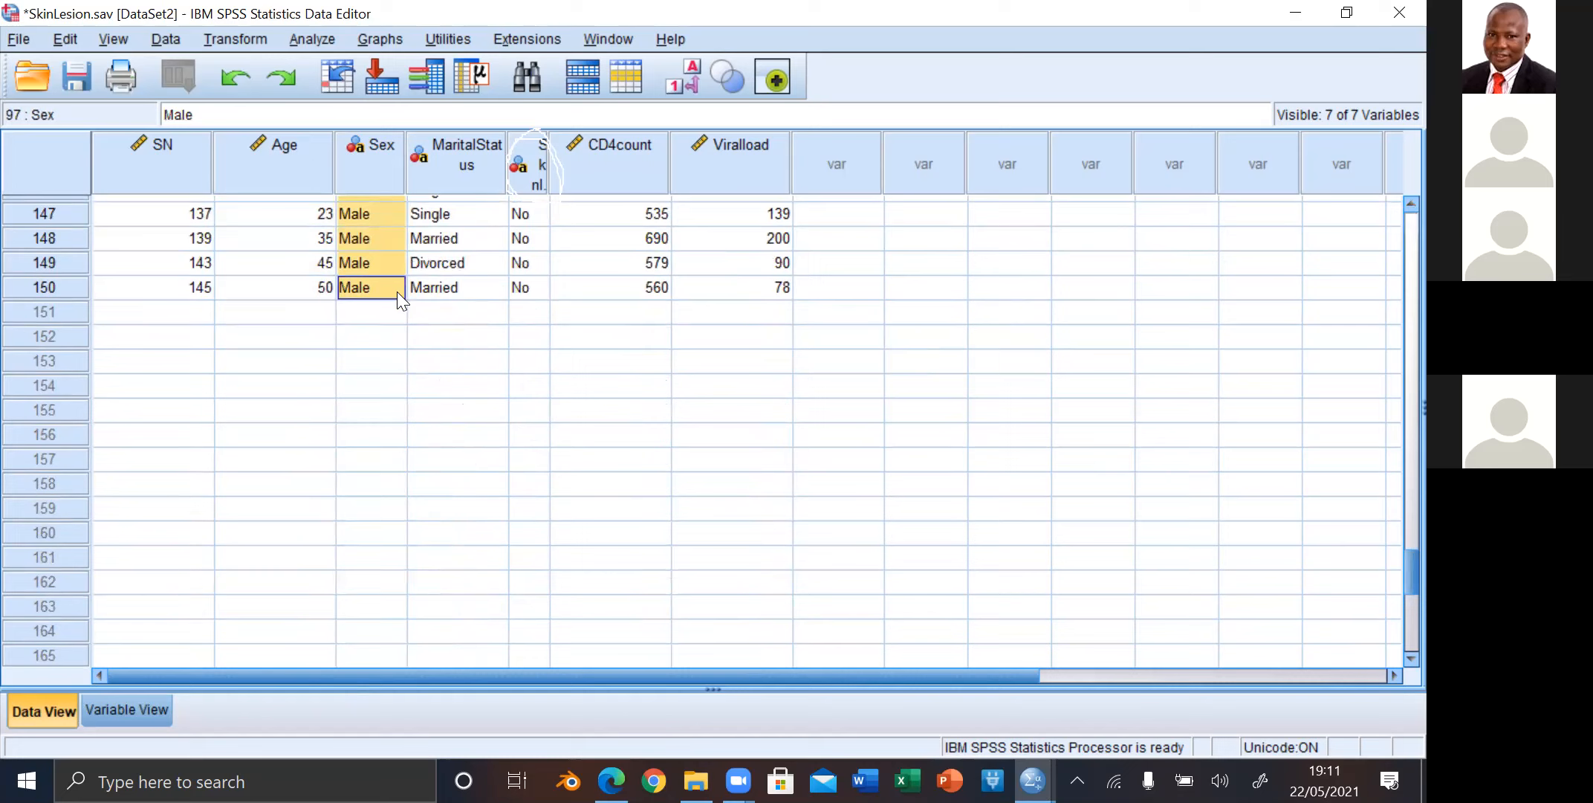
pyautogui.rightClick(396, 292)
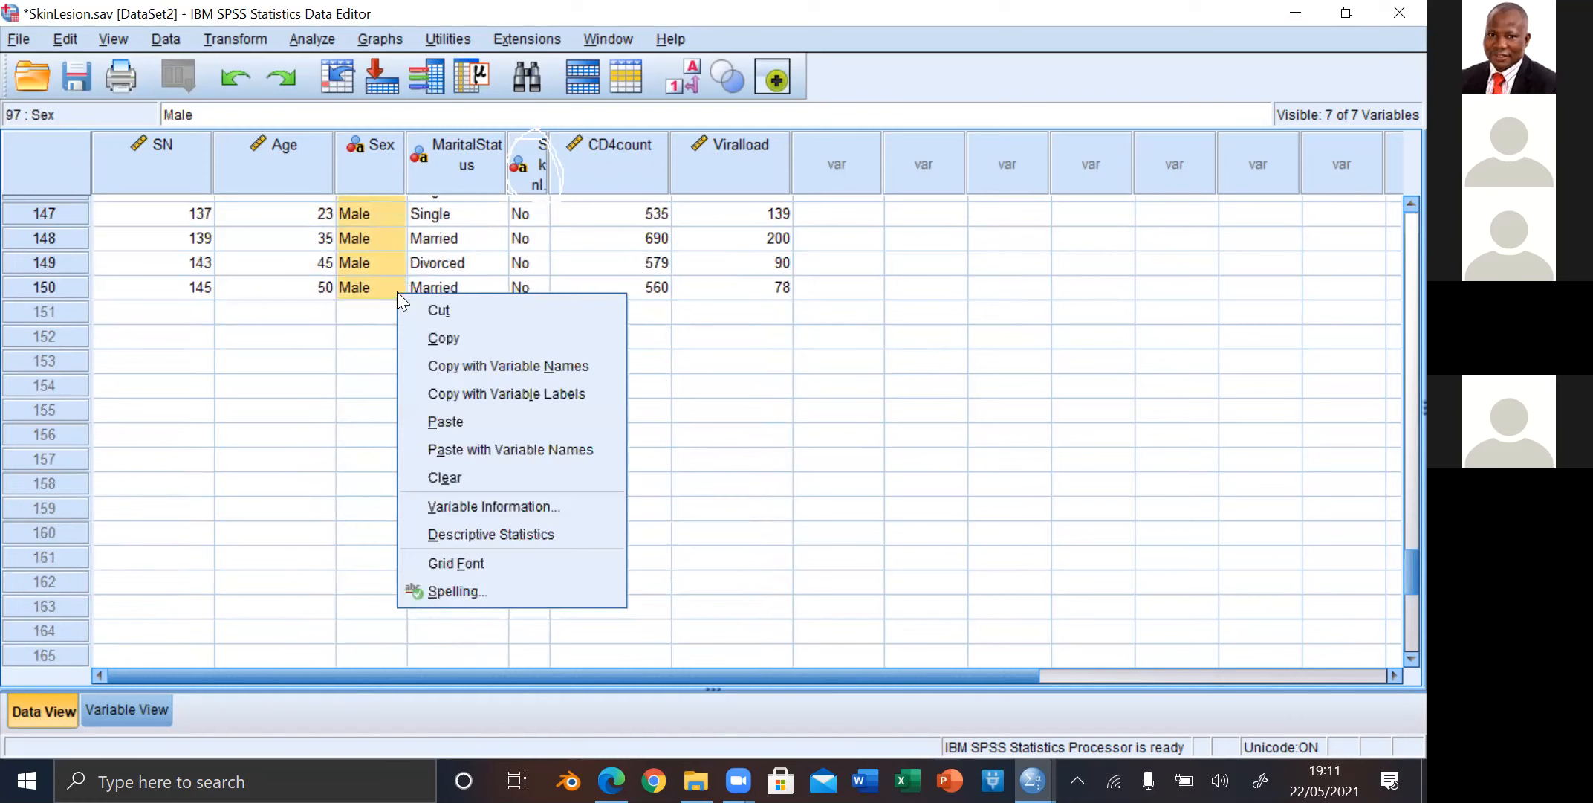
pyautogui.click(456, 419)
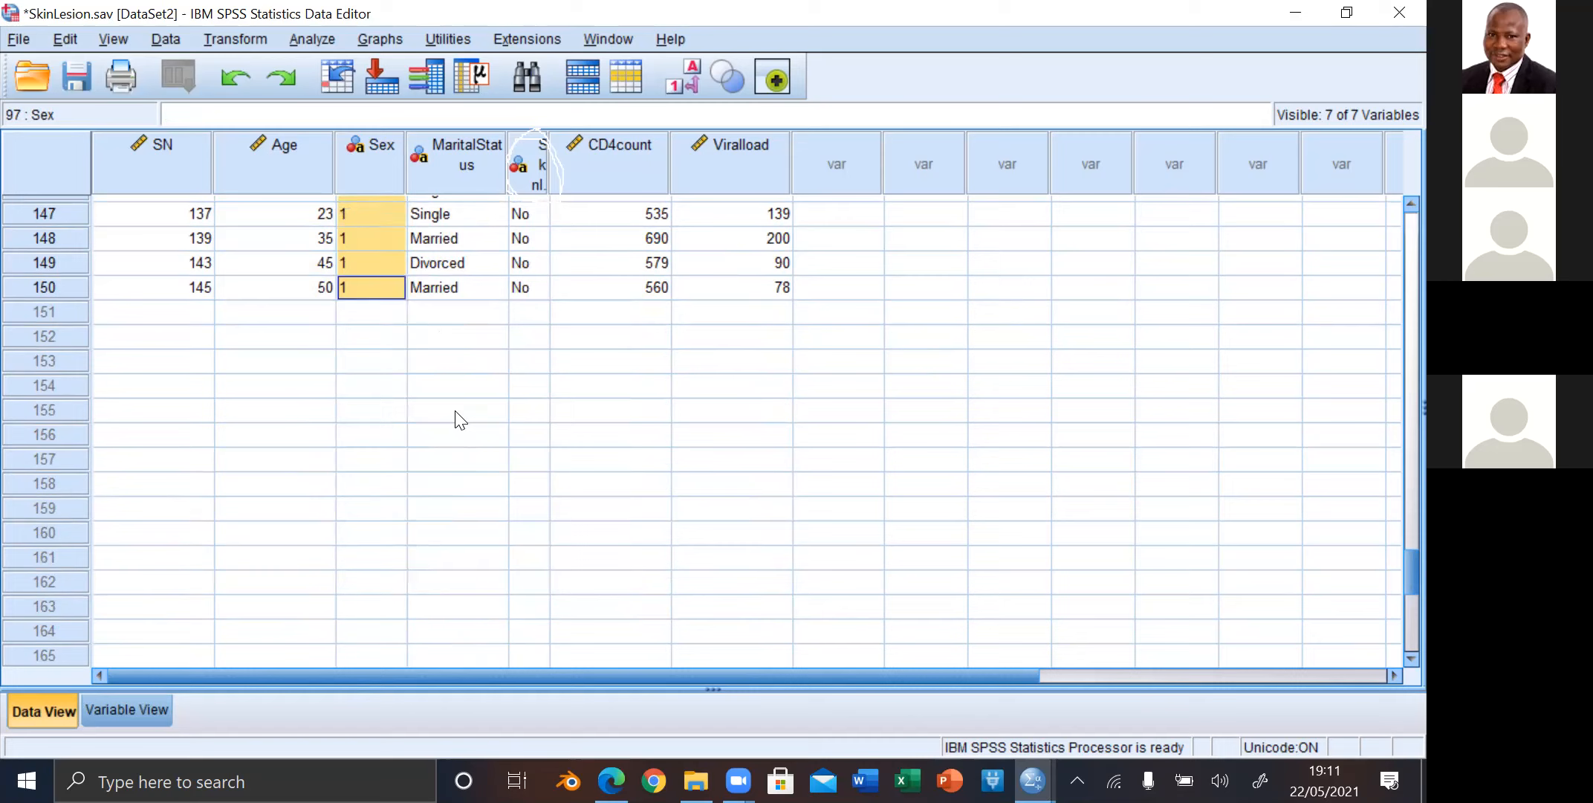
# Step: Undo the paste of 1 over the Male cells of Sex from case 97 to case 150
pyautogui.click(368, 284)
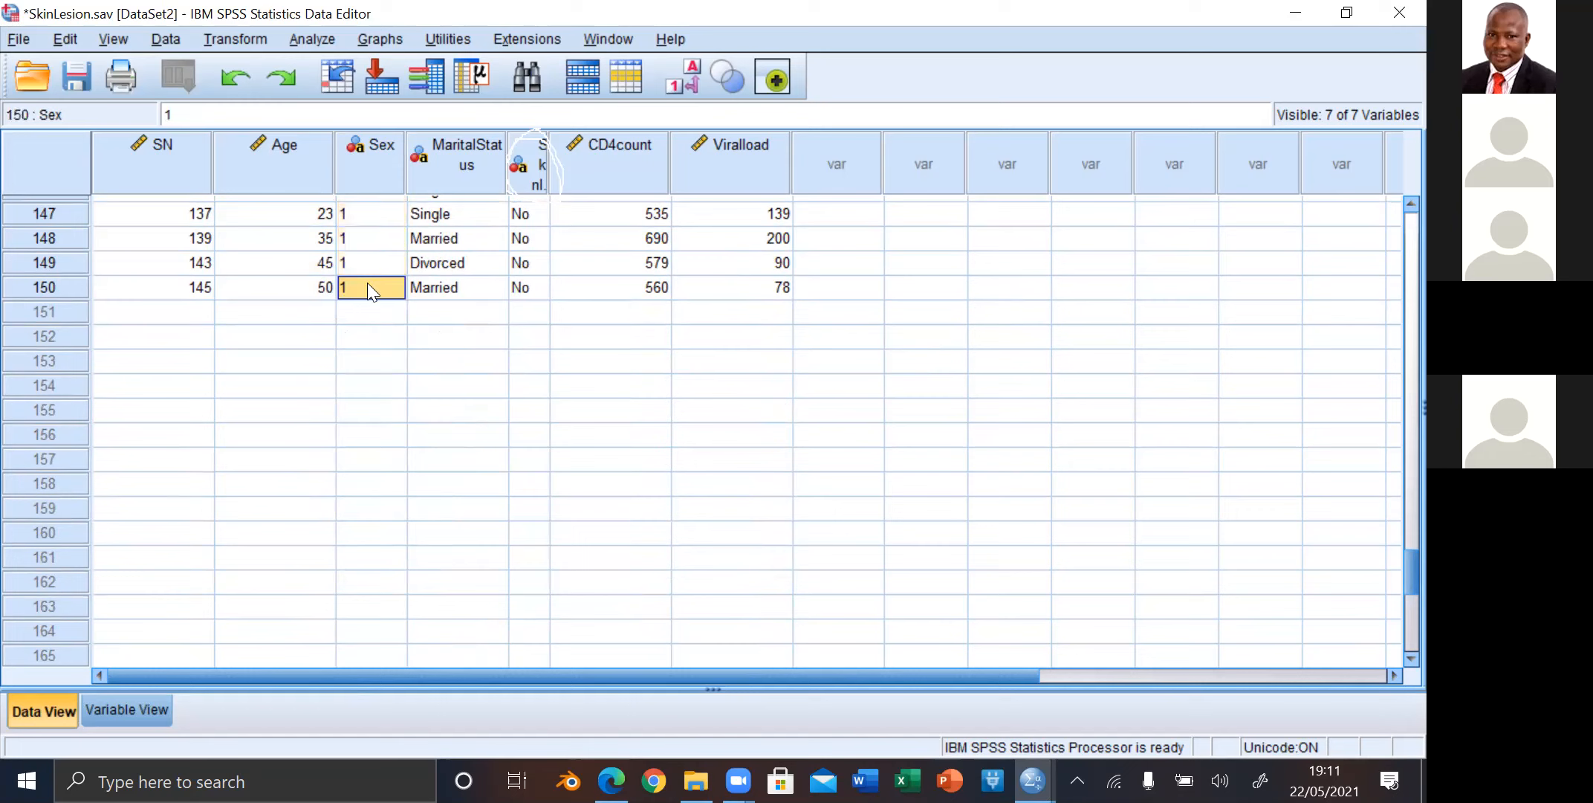
pyautogui.moveTo(367, 287)
pyautogui.mouseDown()
pyautogui.moveTo(366, 226)
pyautogui.moveTo(373, 267)
pyautogui.mouseUp()
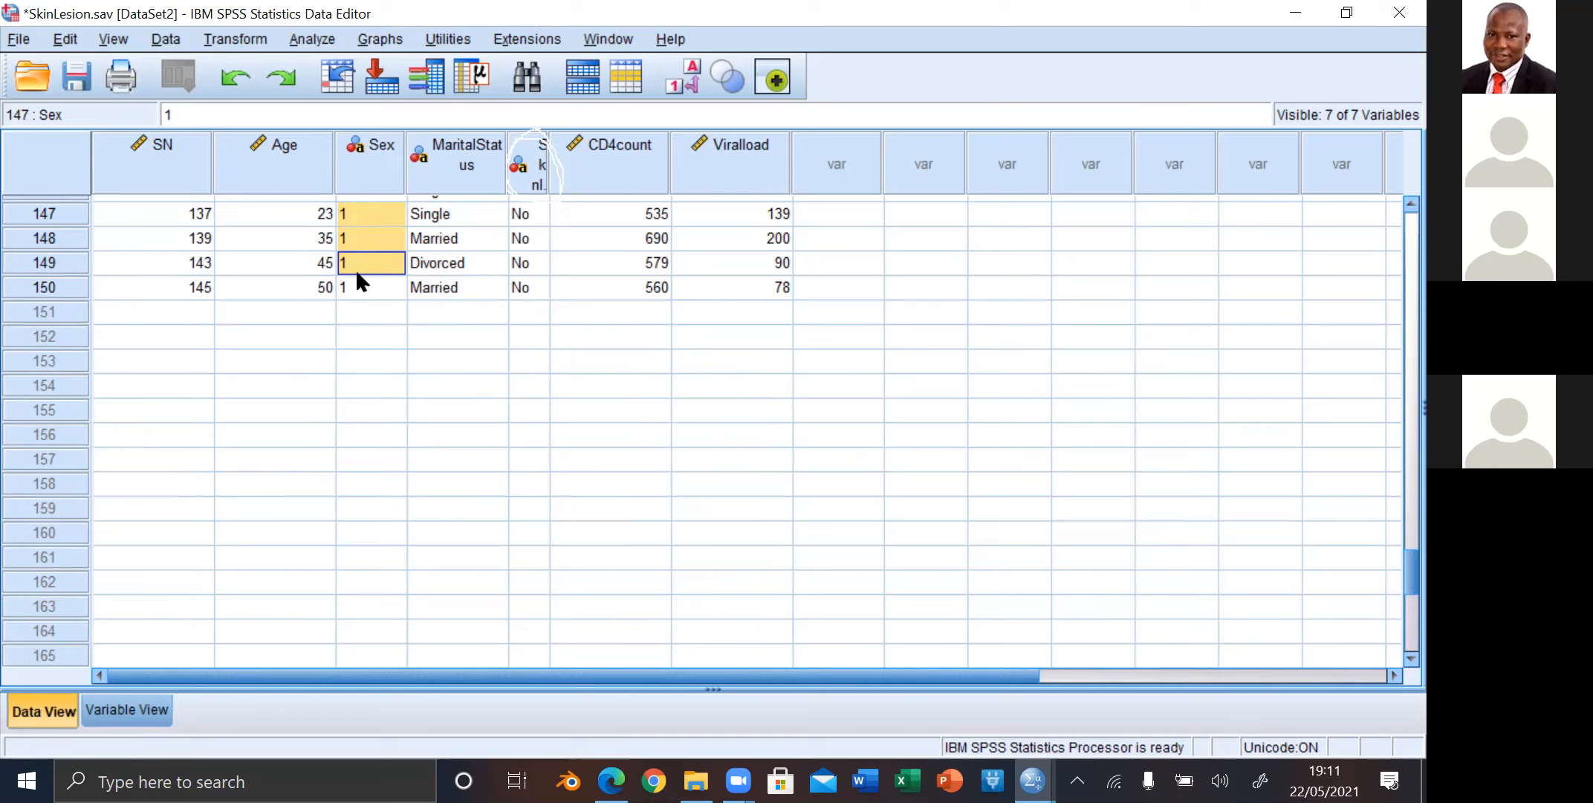
pyautogui.click(362, 287)
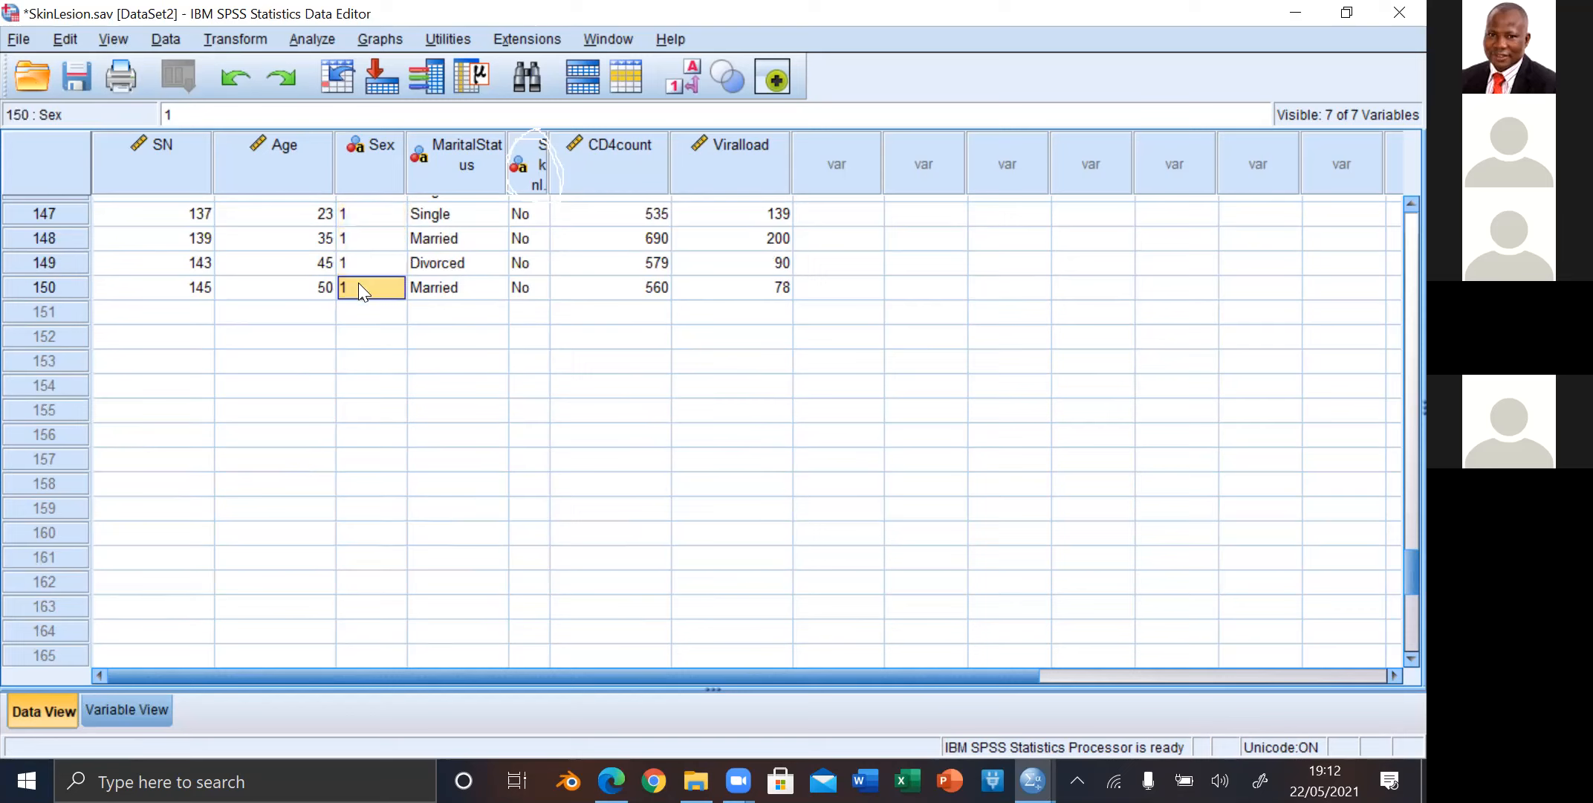
pyautogui.click(236, 82)
pyautogui.moveTo(369, 289); pyautogui.dragTo(345, 331)
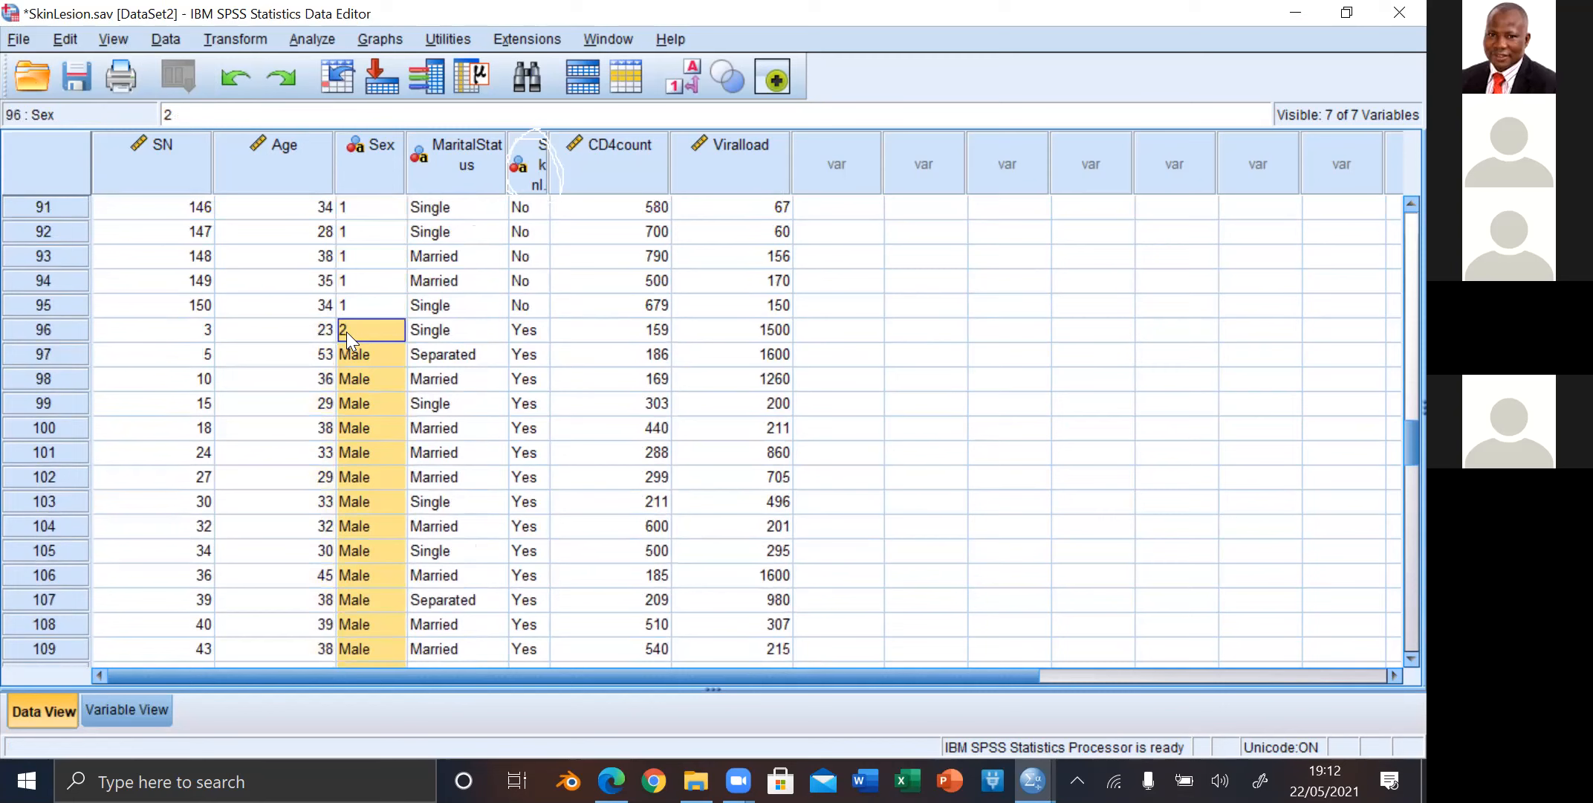
# Step: Copy the value 2 from the Sex cell of case 96
pyautogui.click(356, 329)
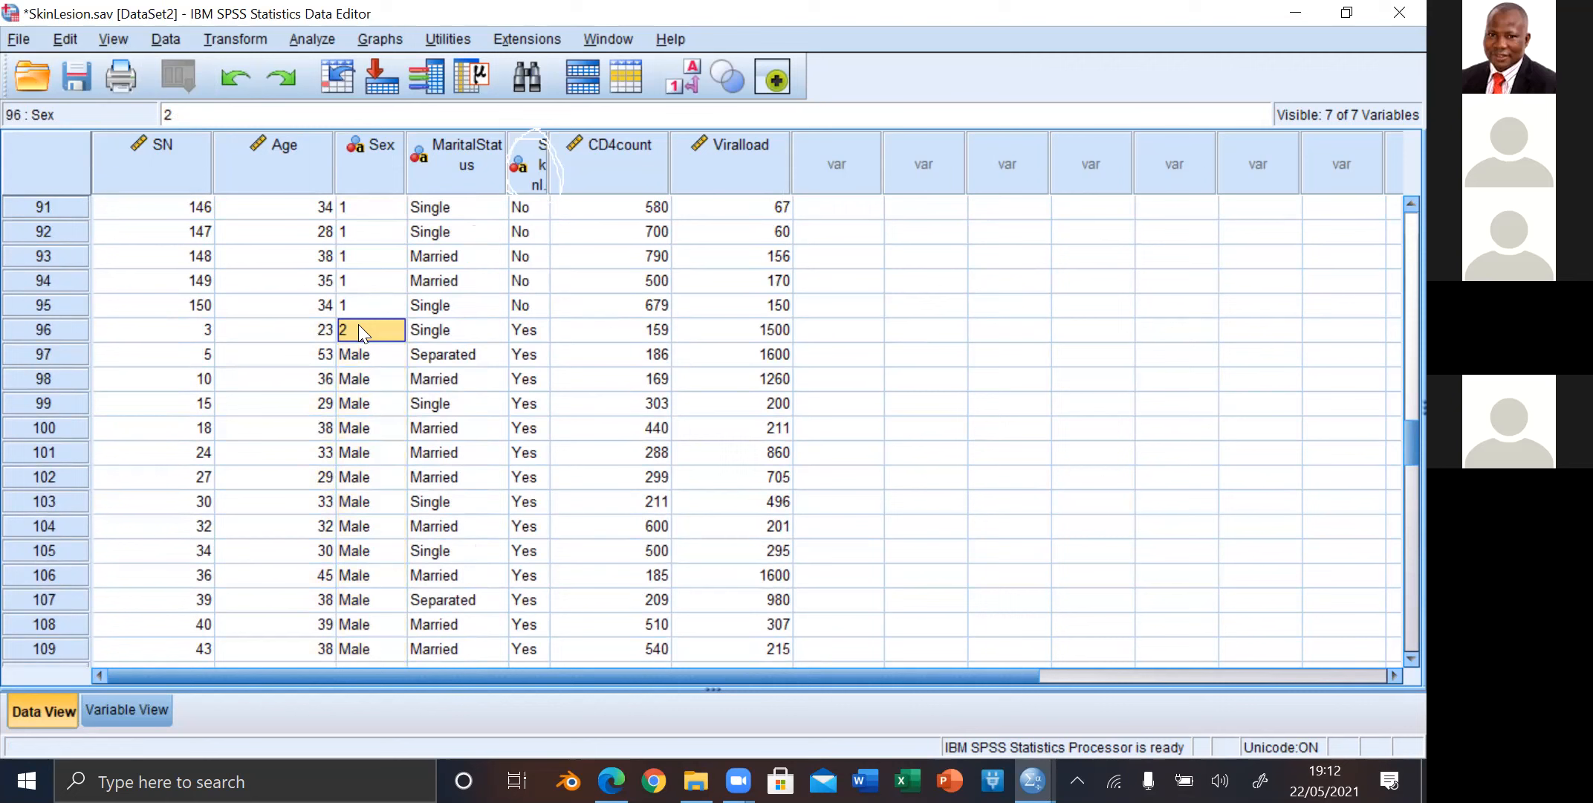
pyautogui.rightClick(358, 332)
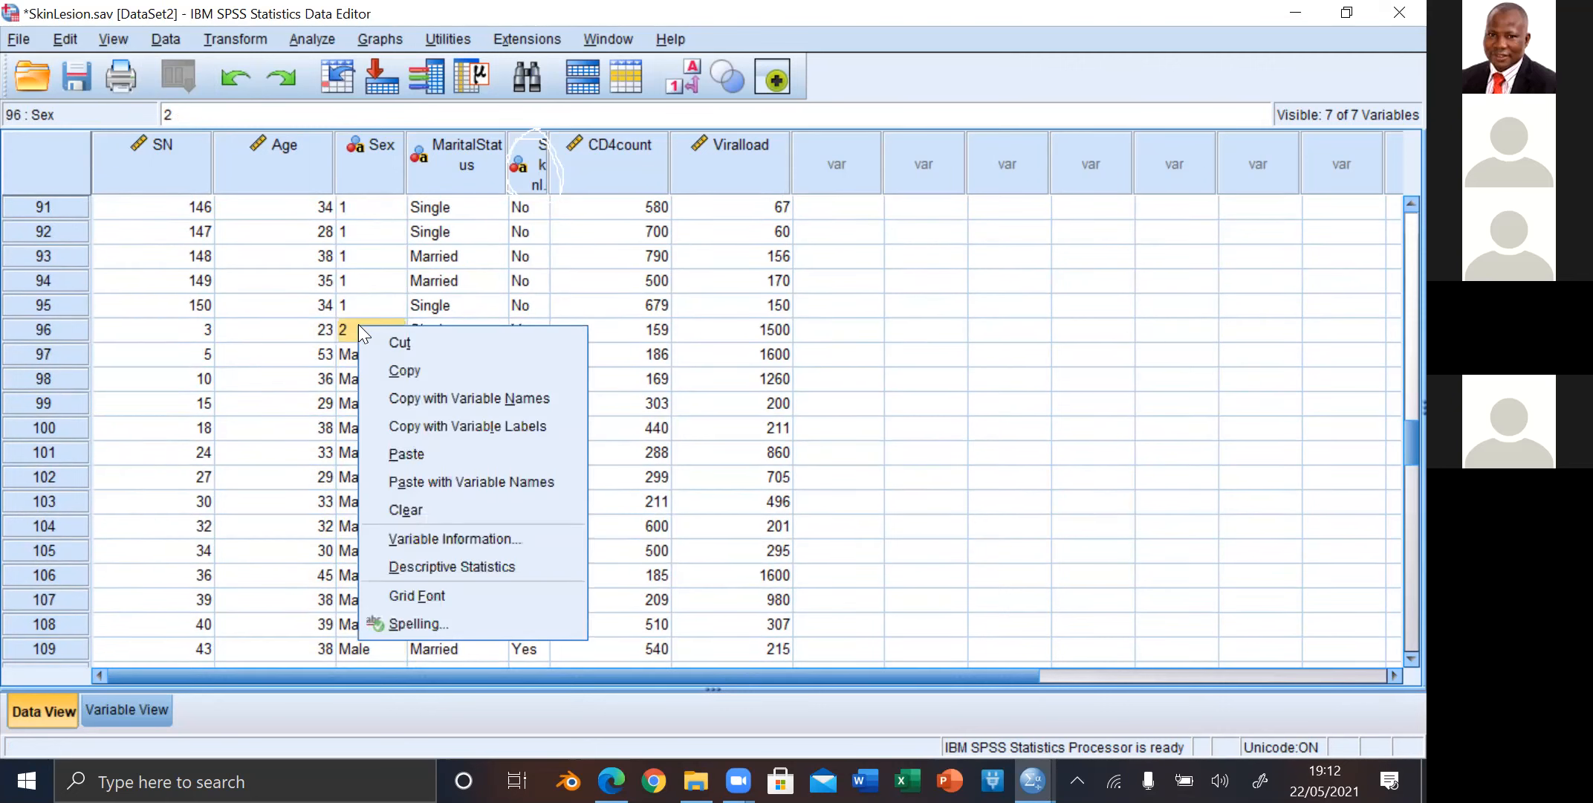
pyautogui.click(407, 369)
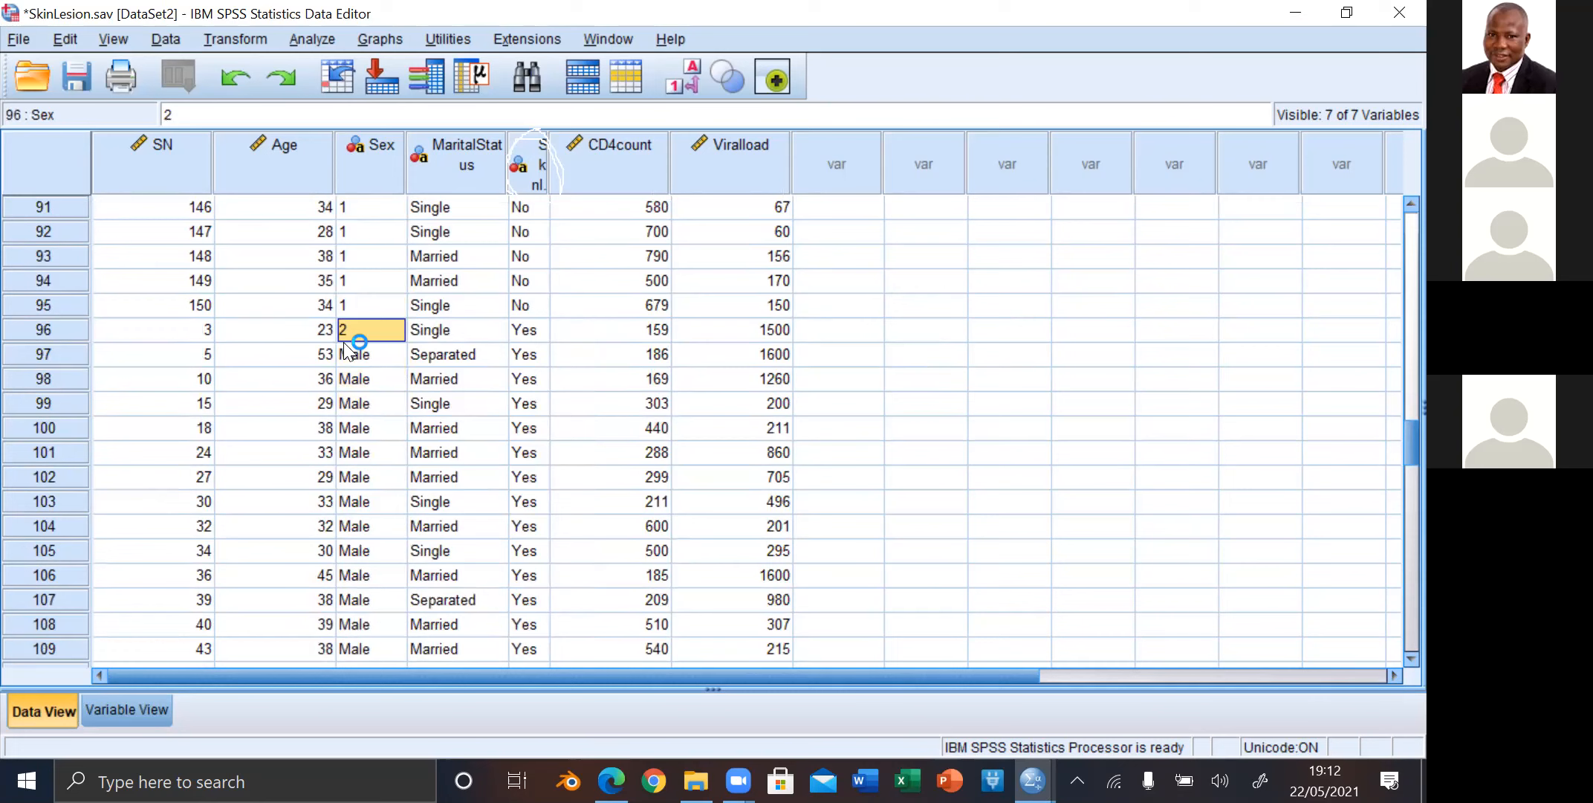
# Step: Select the Male cells of Sex from case 97 to case 150 and paste the copied 2 over them
pyautogui.moveTo(348, 354); pyautogui.dragTo(361, 735)
pyautogui.moveTo(374, 276); pyautogui.dragTo(369, 313)
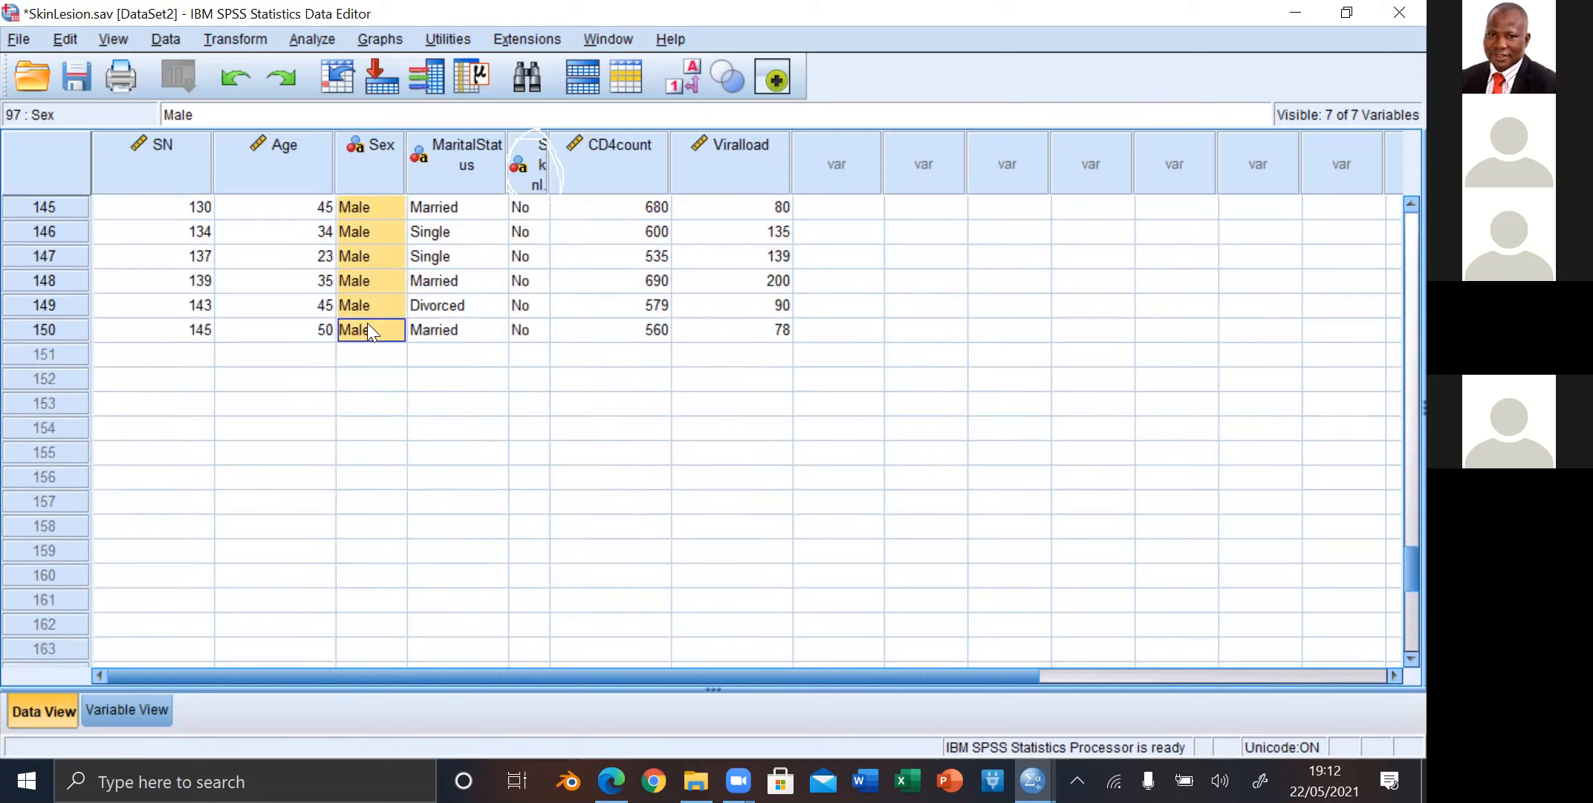
pyautogui.rightClick(368, 325)
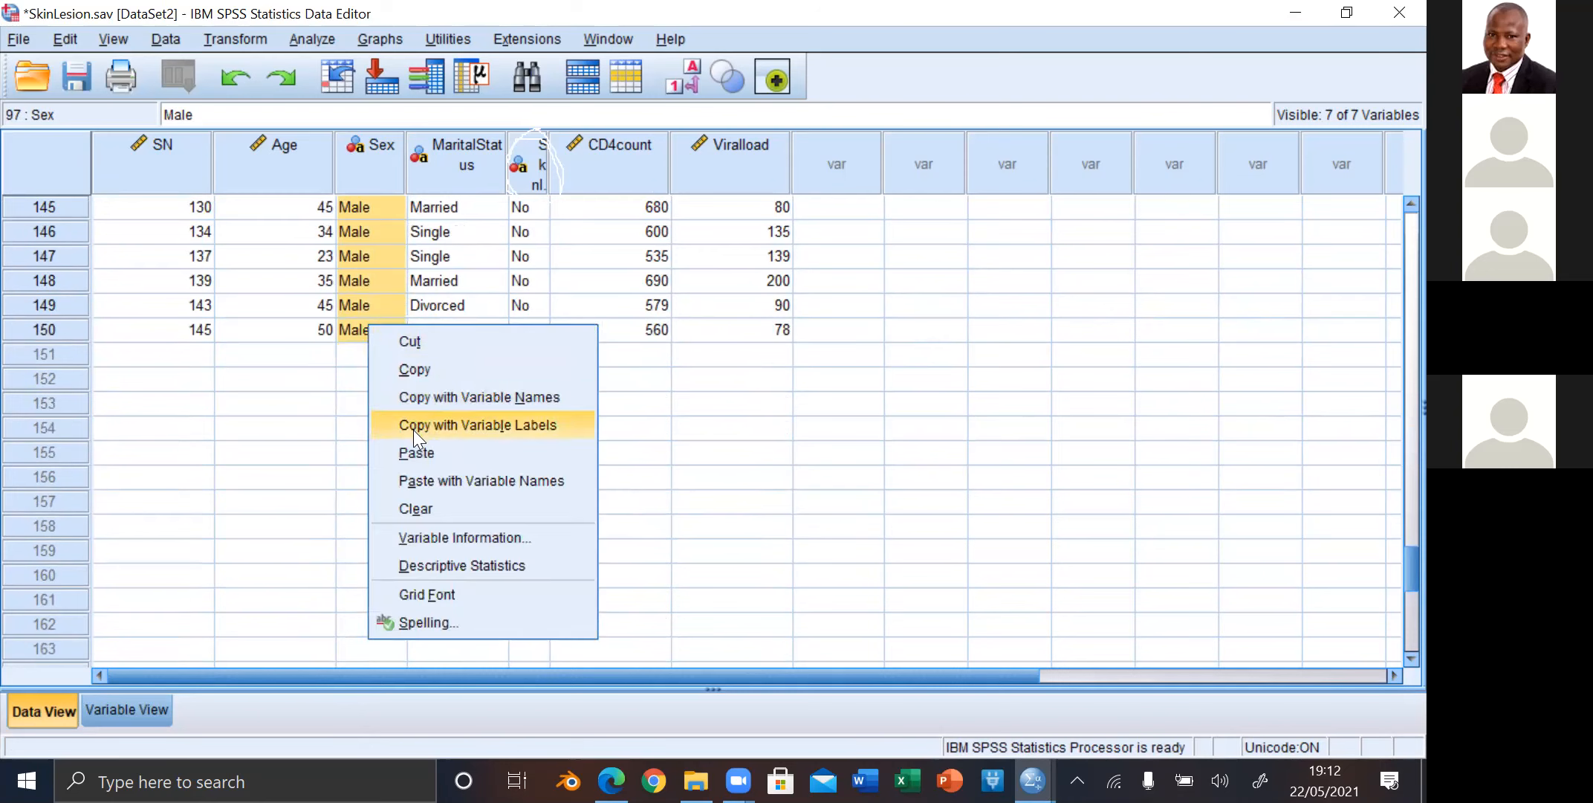
pyautogui.click(419, 451)
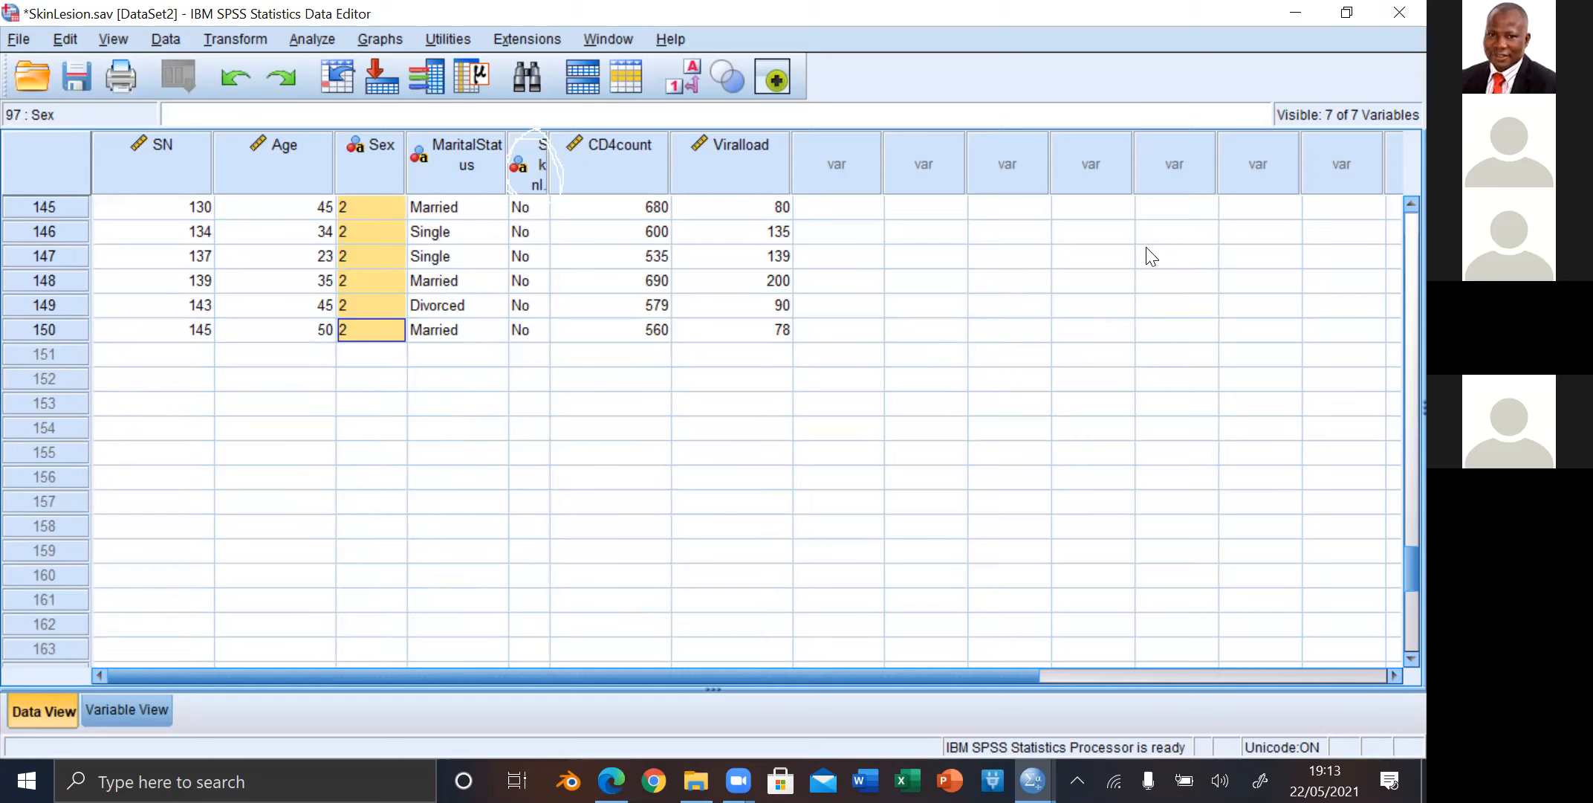
# Step: Review the recoded Sex values from the last case back up to the first case
pyautogui.scroll(6, 1391, 199)
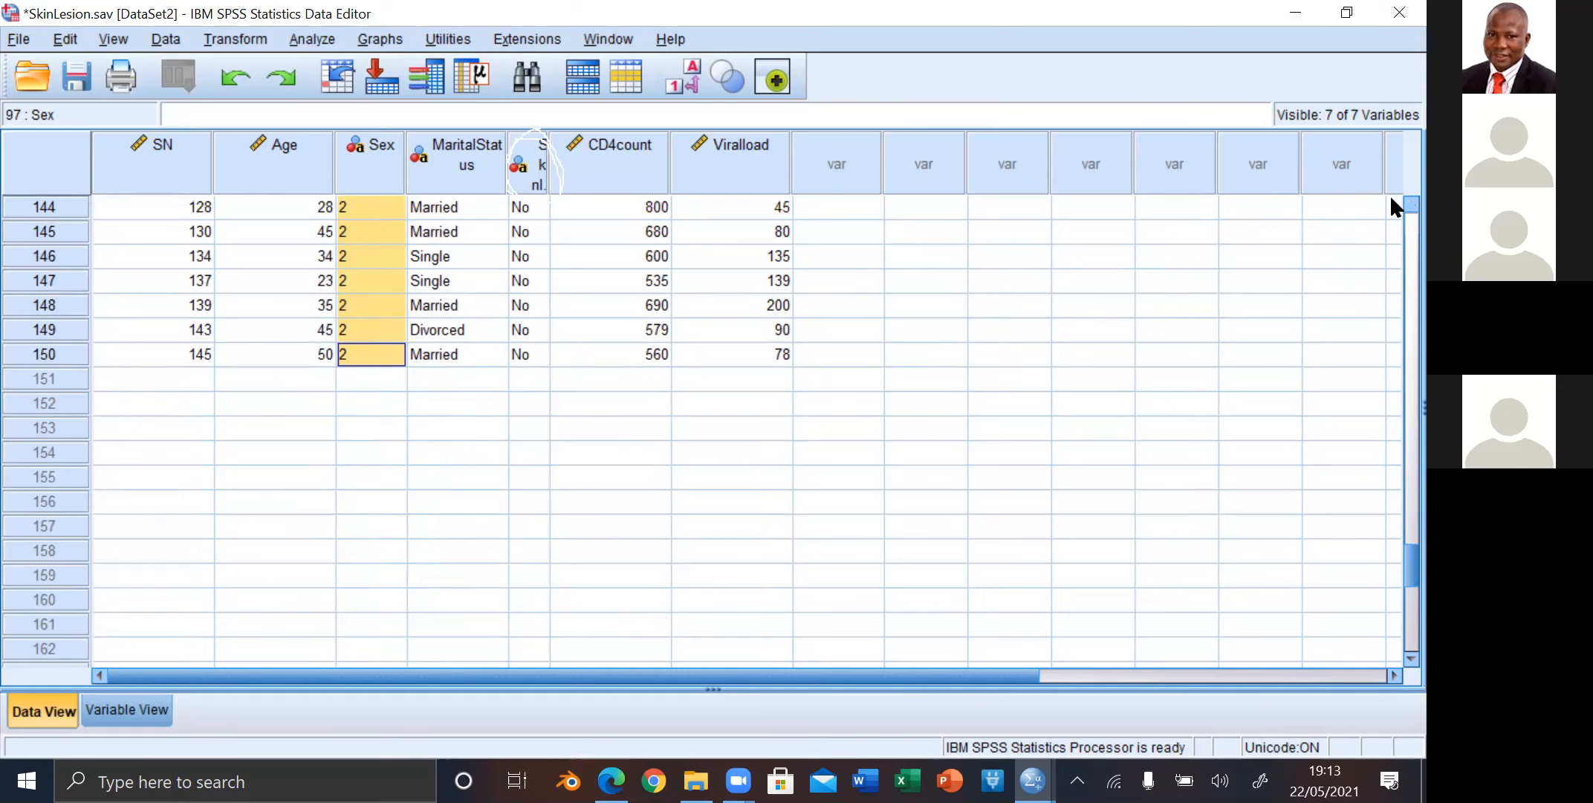
pyautogui.scroll(6, 1391, 199)
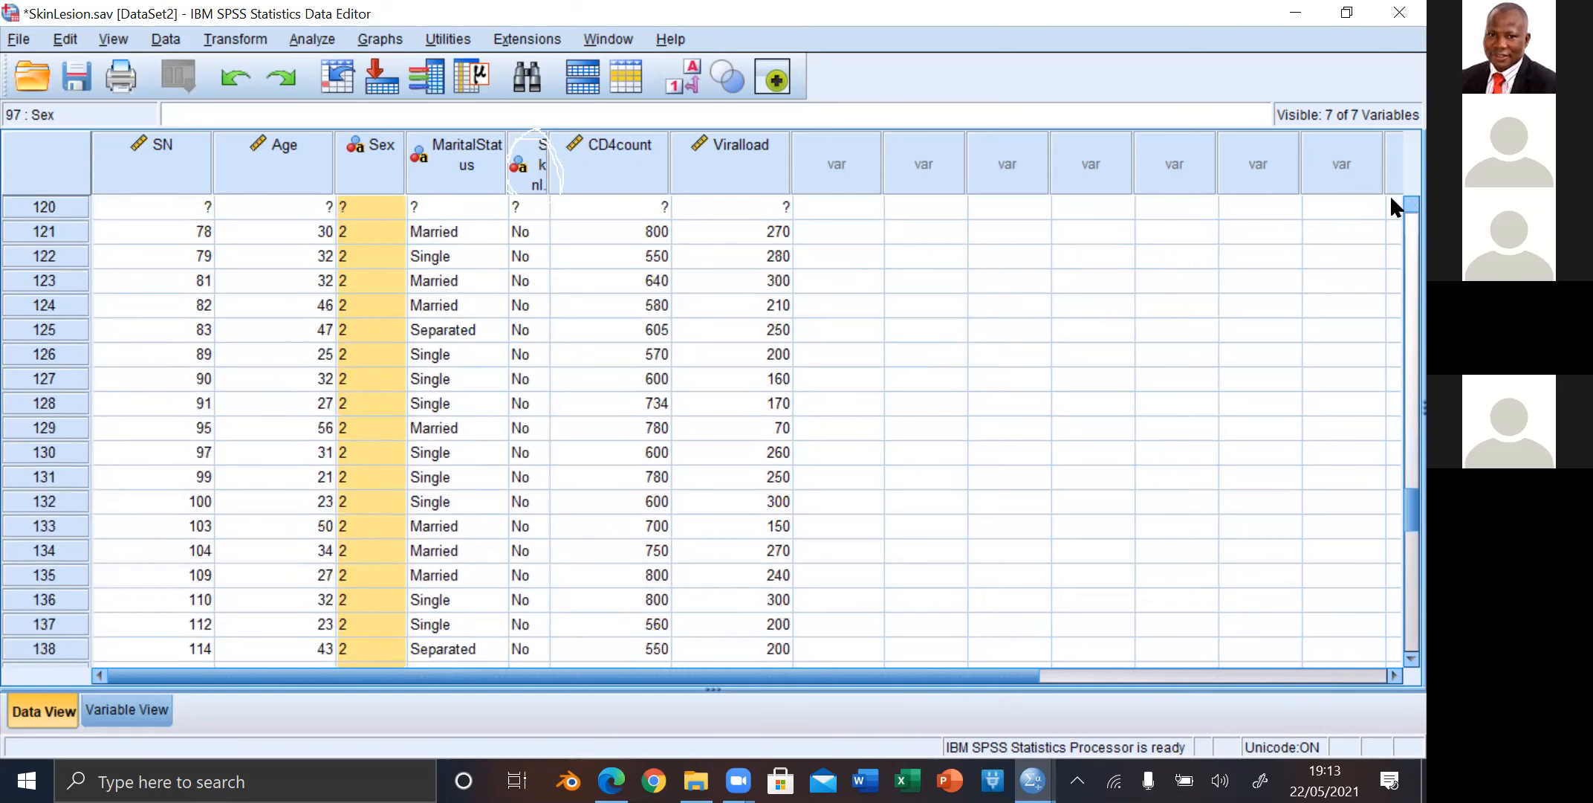
pyautogui.scroll(9, 1391, 198)
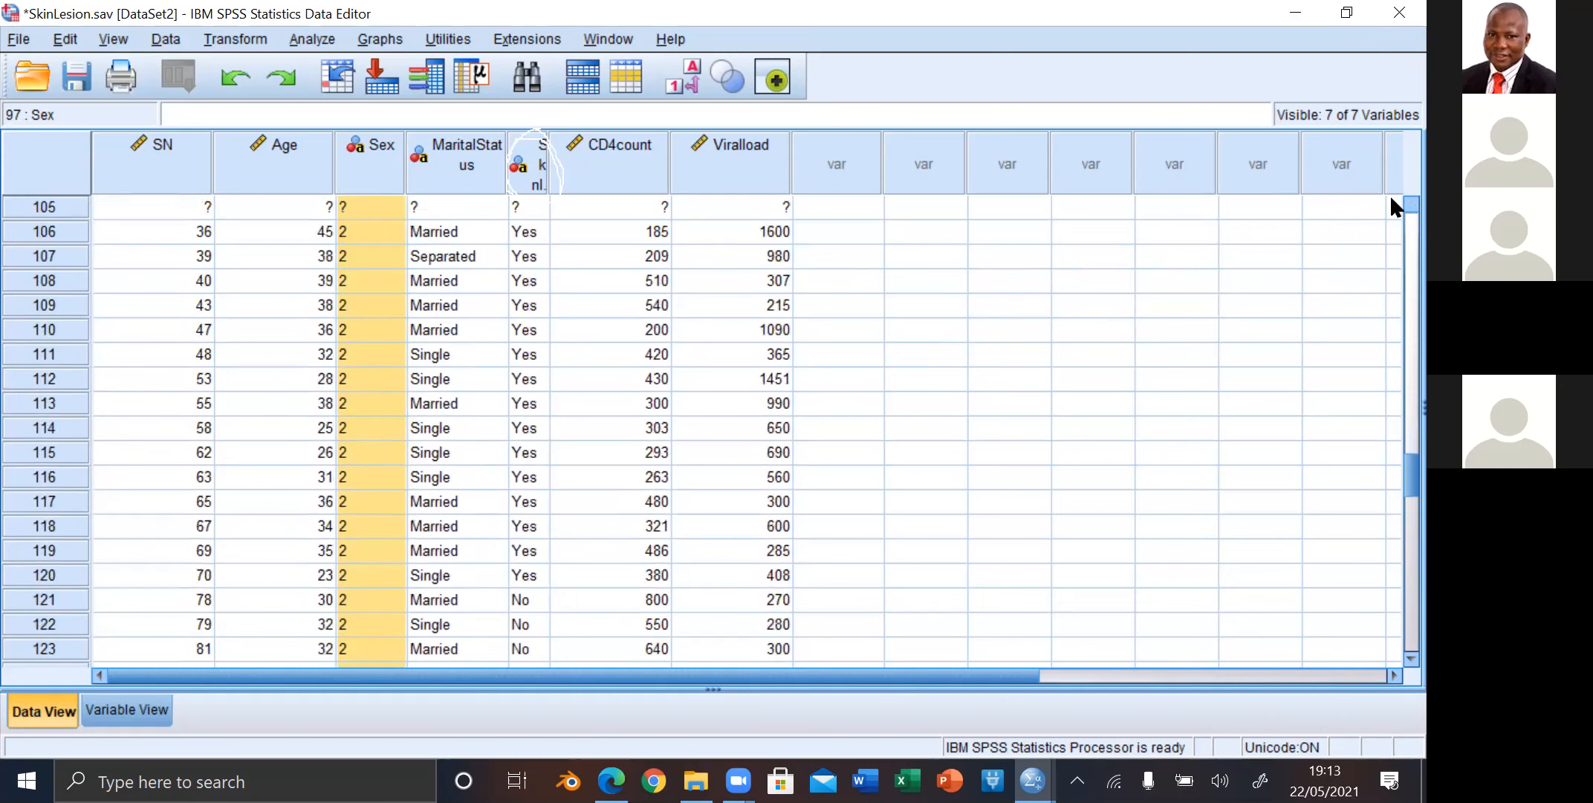
pyautogui.scroll(2, 1391, 204)
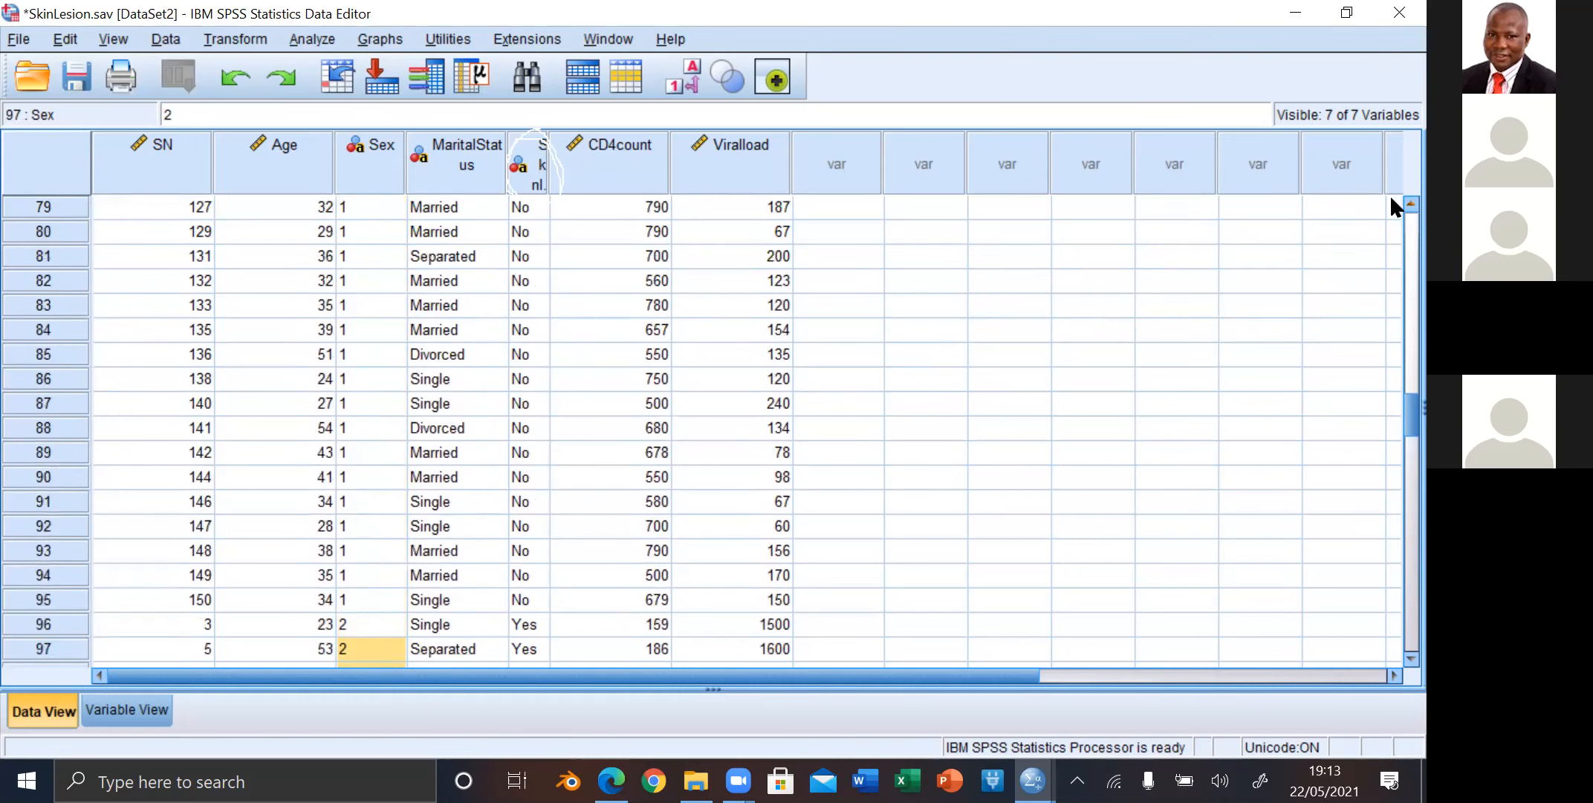
pyautogui.scroll(3, 1392, 199)
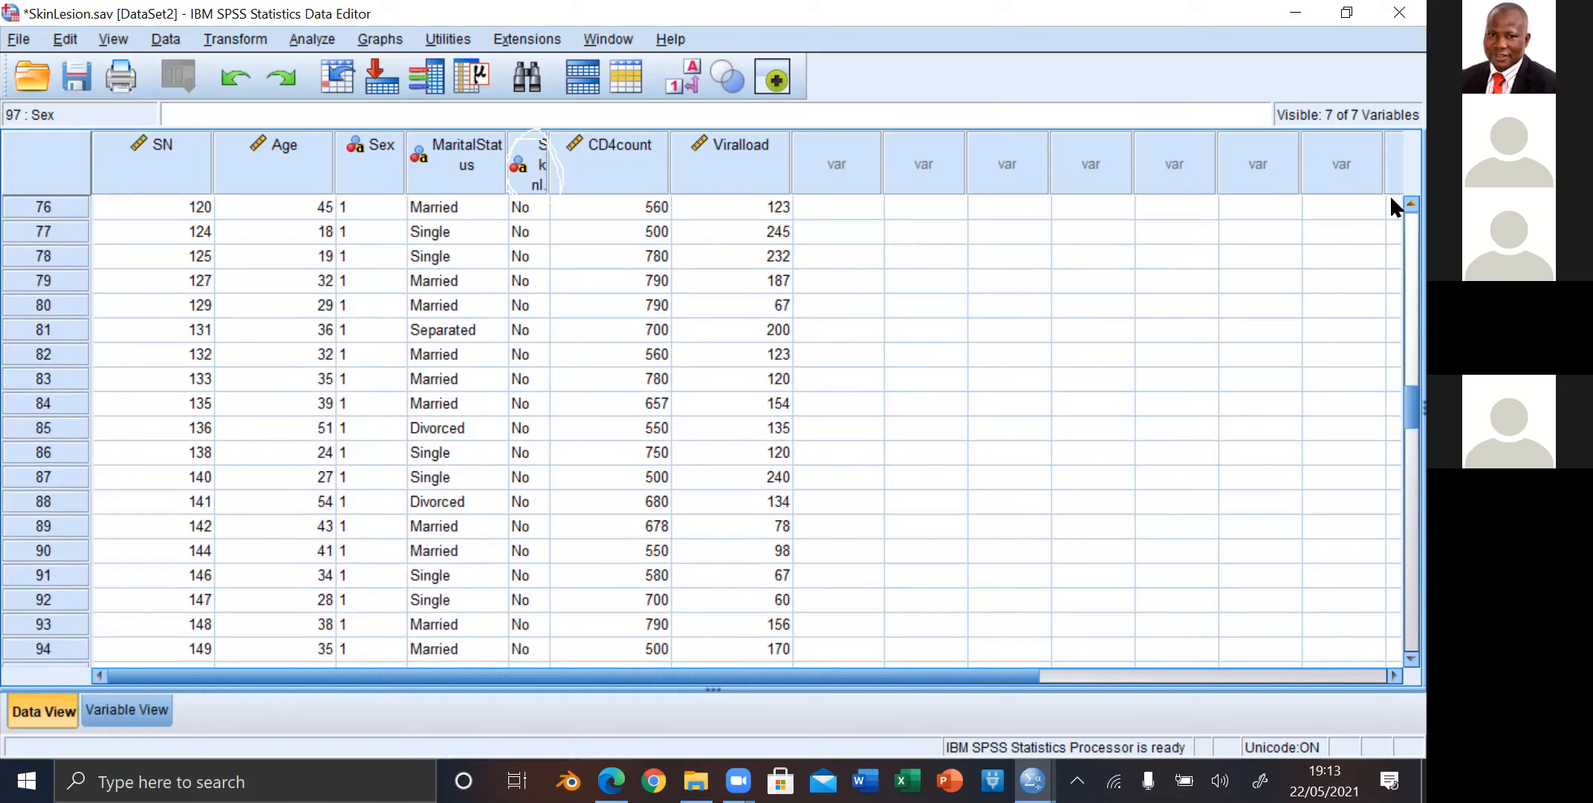
pyautogui.scroll(4, 1391, 198)
pyautogui.scroll(10, 1392, 198)
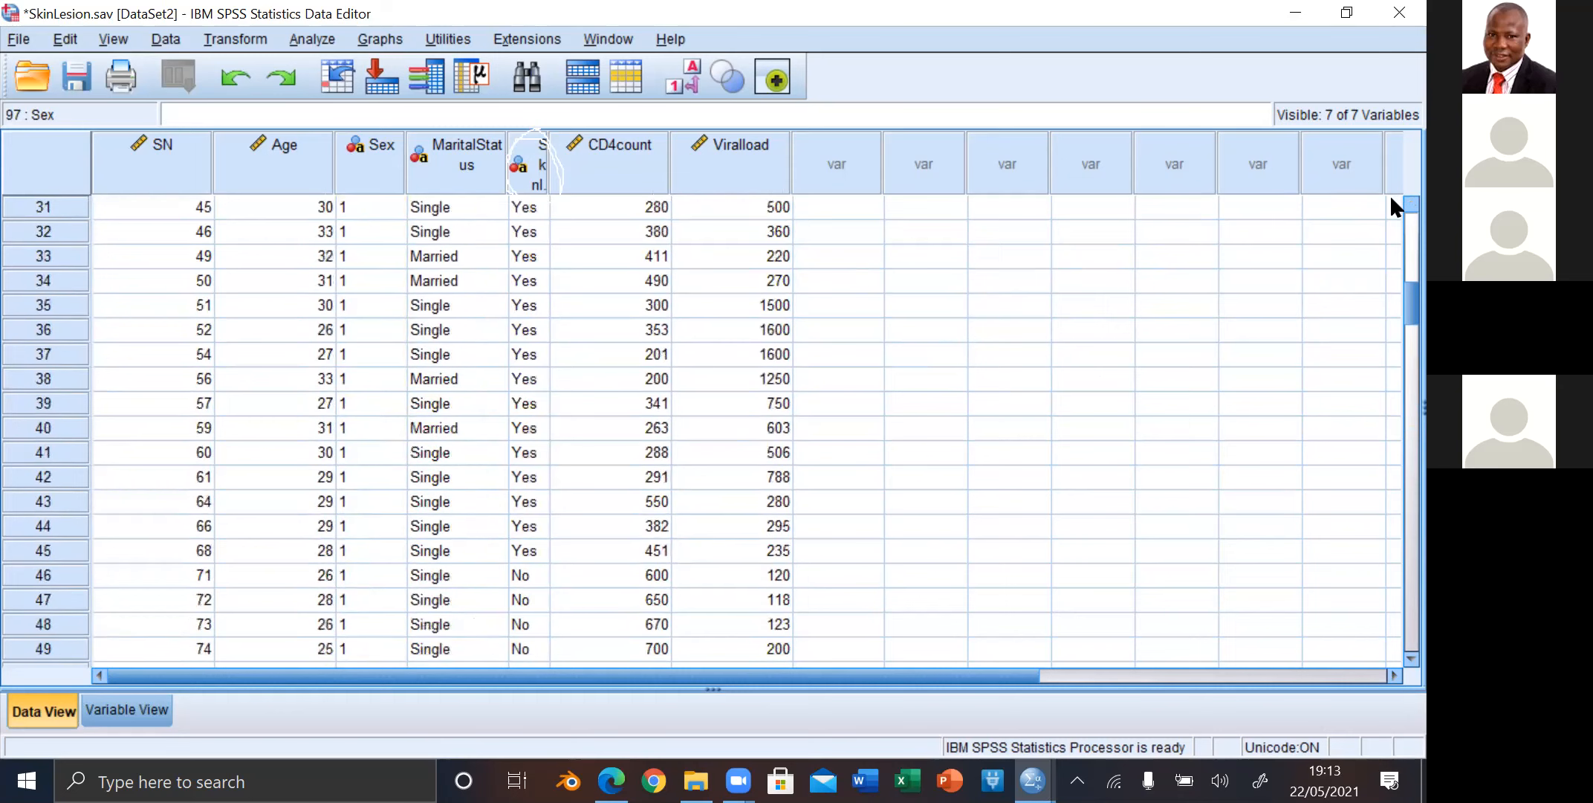
pyautogui.scroll(10, 1391, 198)
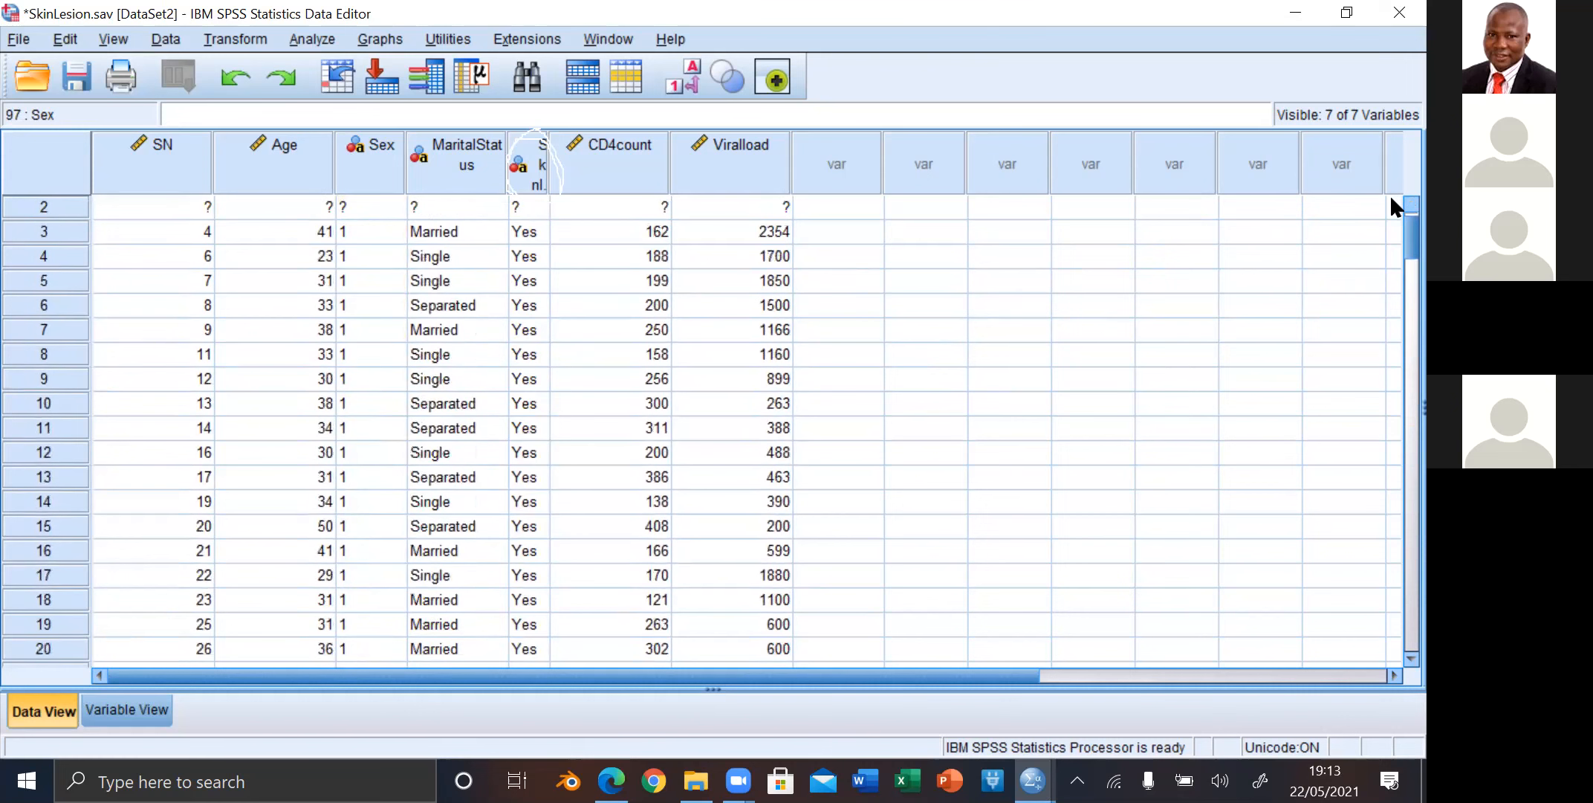
pyautogui.scroll(1, 1391, 207)
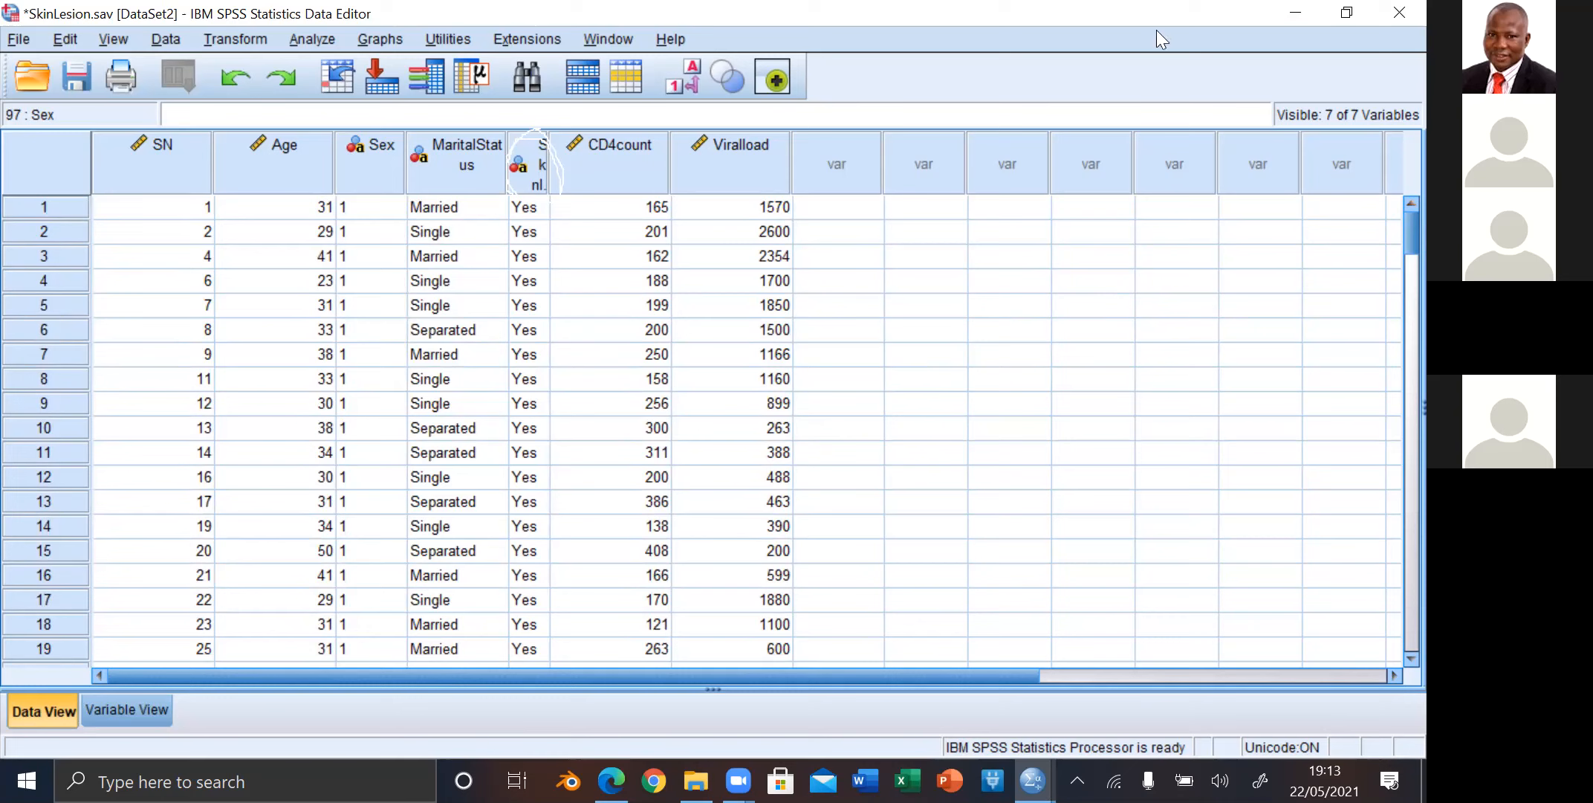
# Step: Examine how the Yes and No values of Skinlesion are ordered from the first case down past the change in Sex code
pyautogui.click(529, 206)
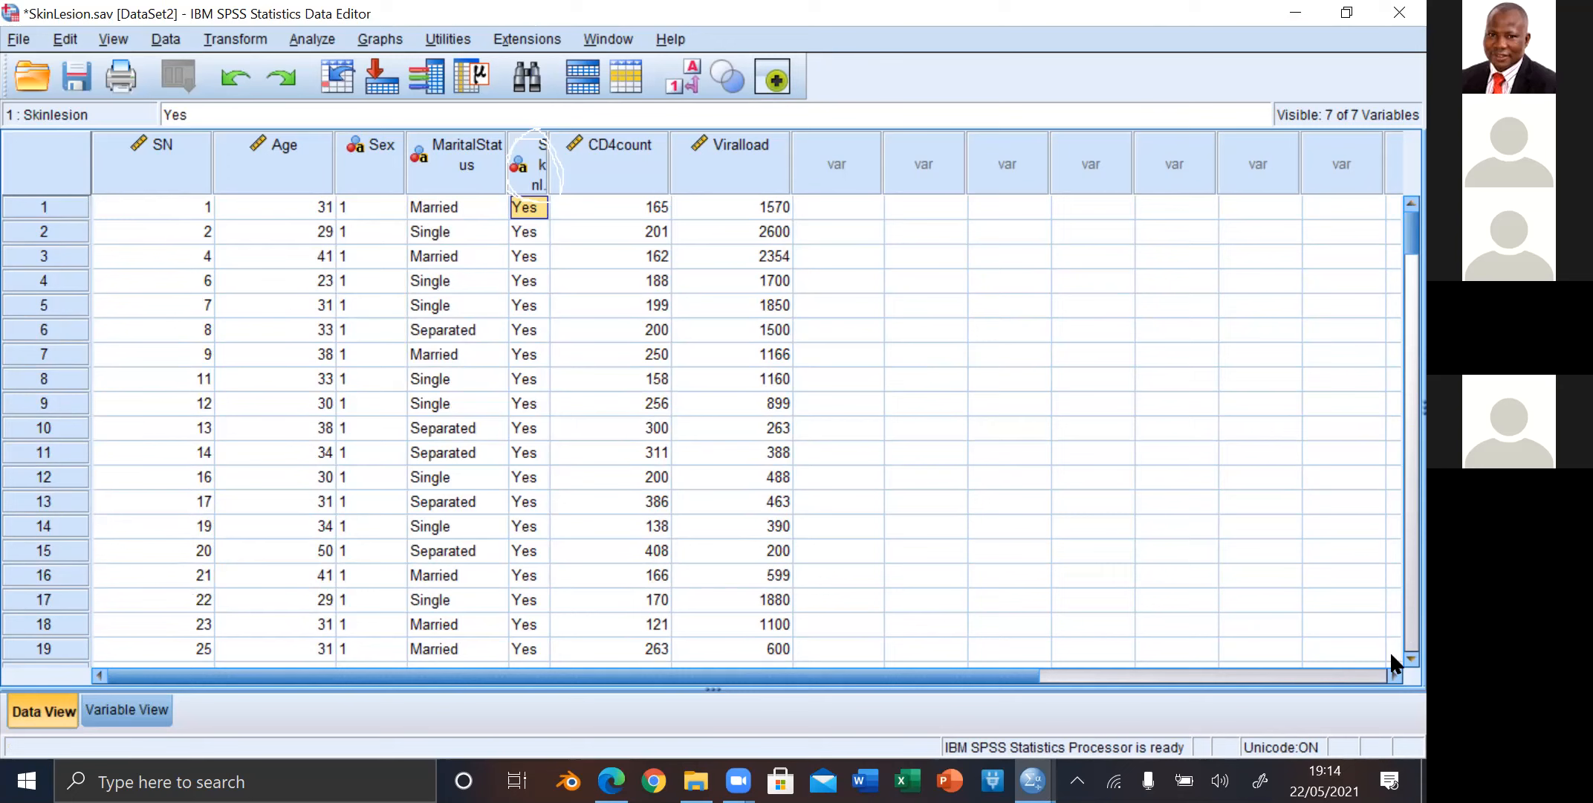
pyautogui.scroll(-3, 1391, 654)
pyautogui.scroll(-6, 1389, 651)
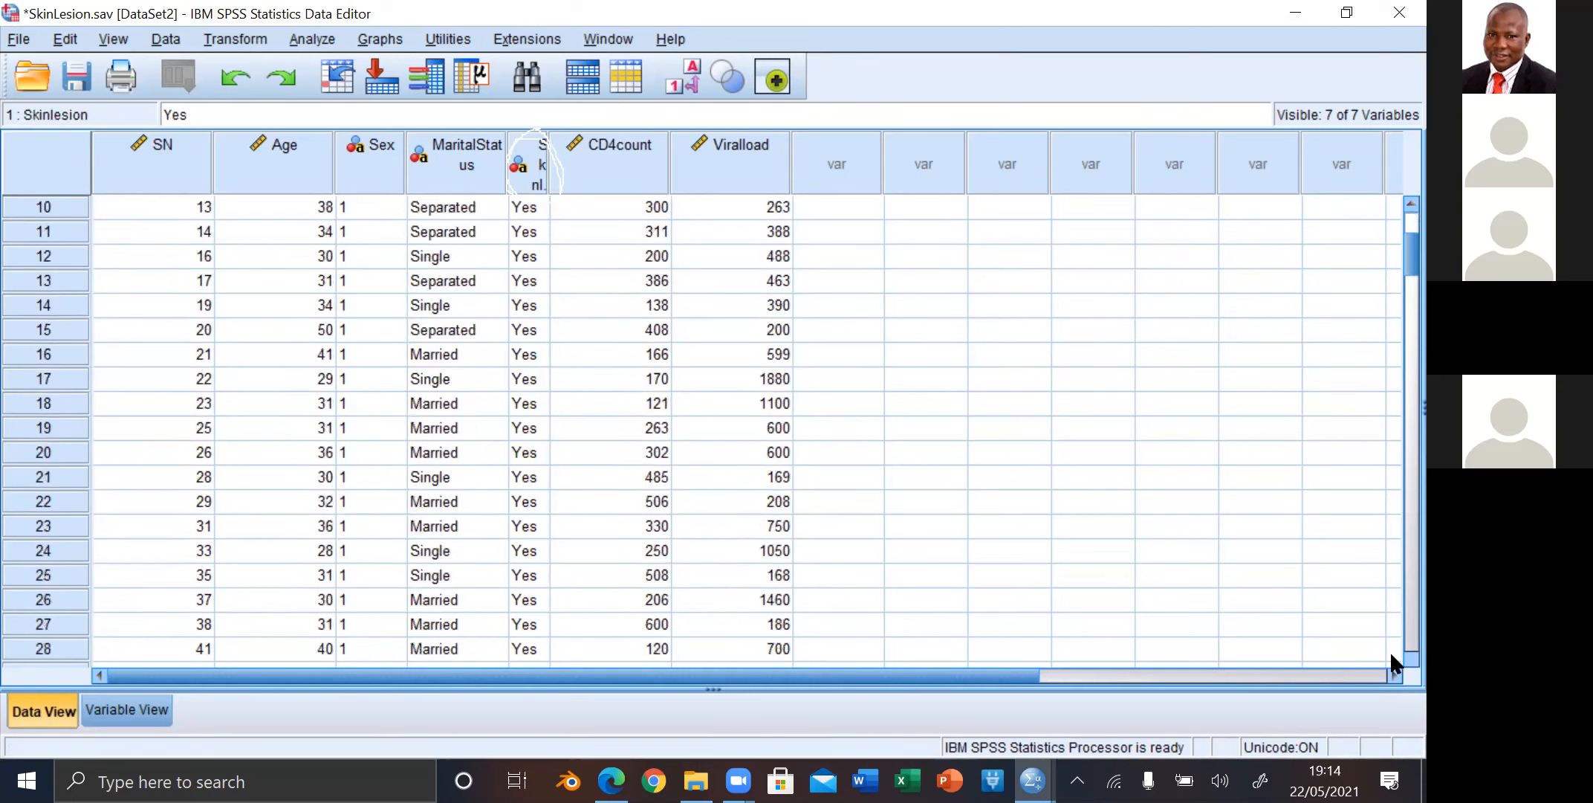
pyautogui.scroll(-4, 1392, 655)
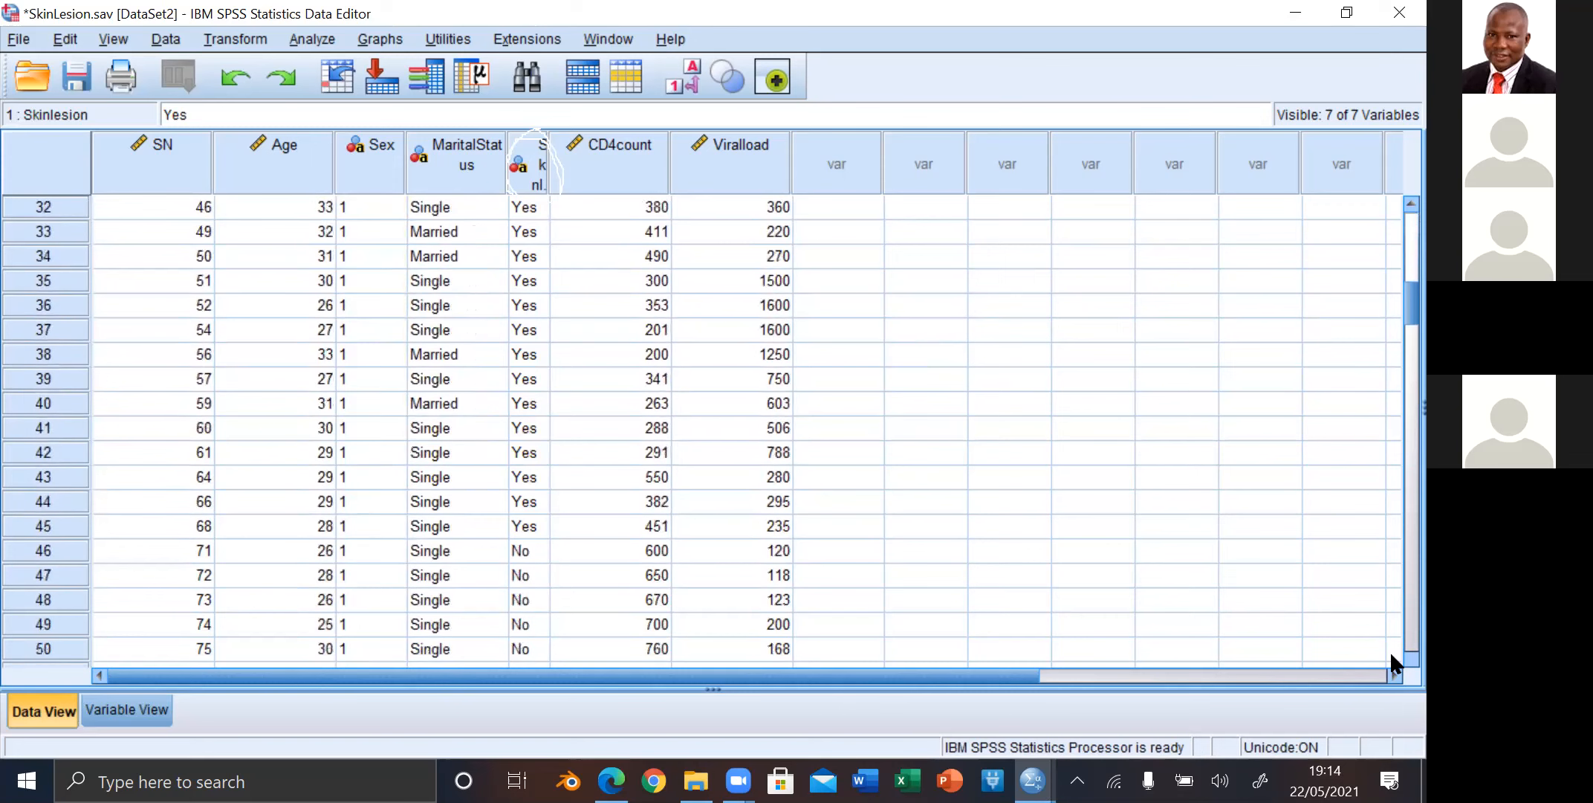
pyautogui.scroll(-5, 1389, 649)
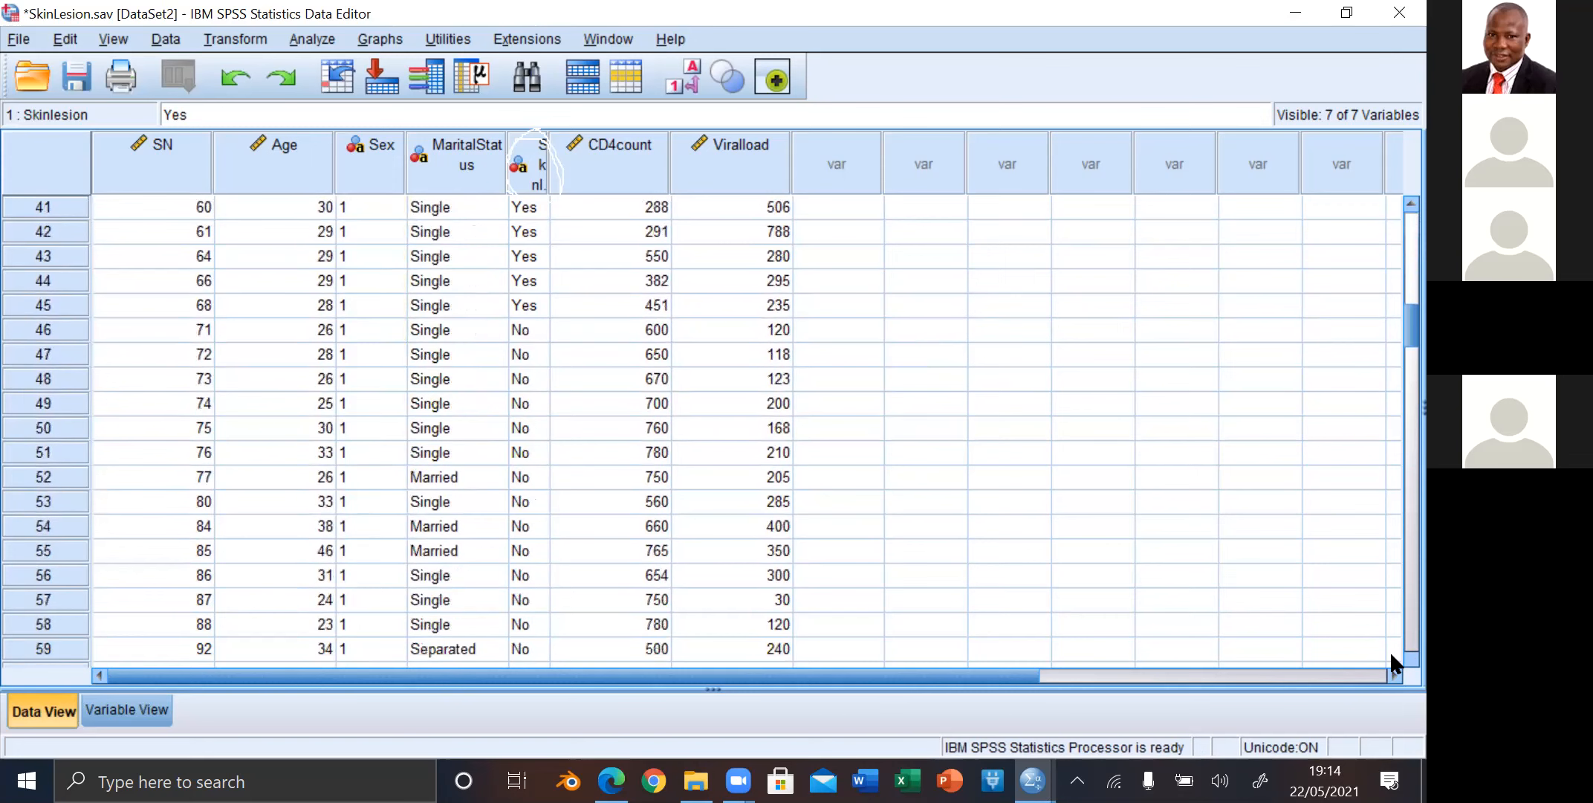
pyautogui.scroll(-5, 1389, 649)
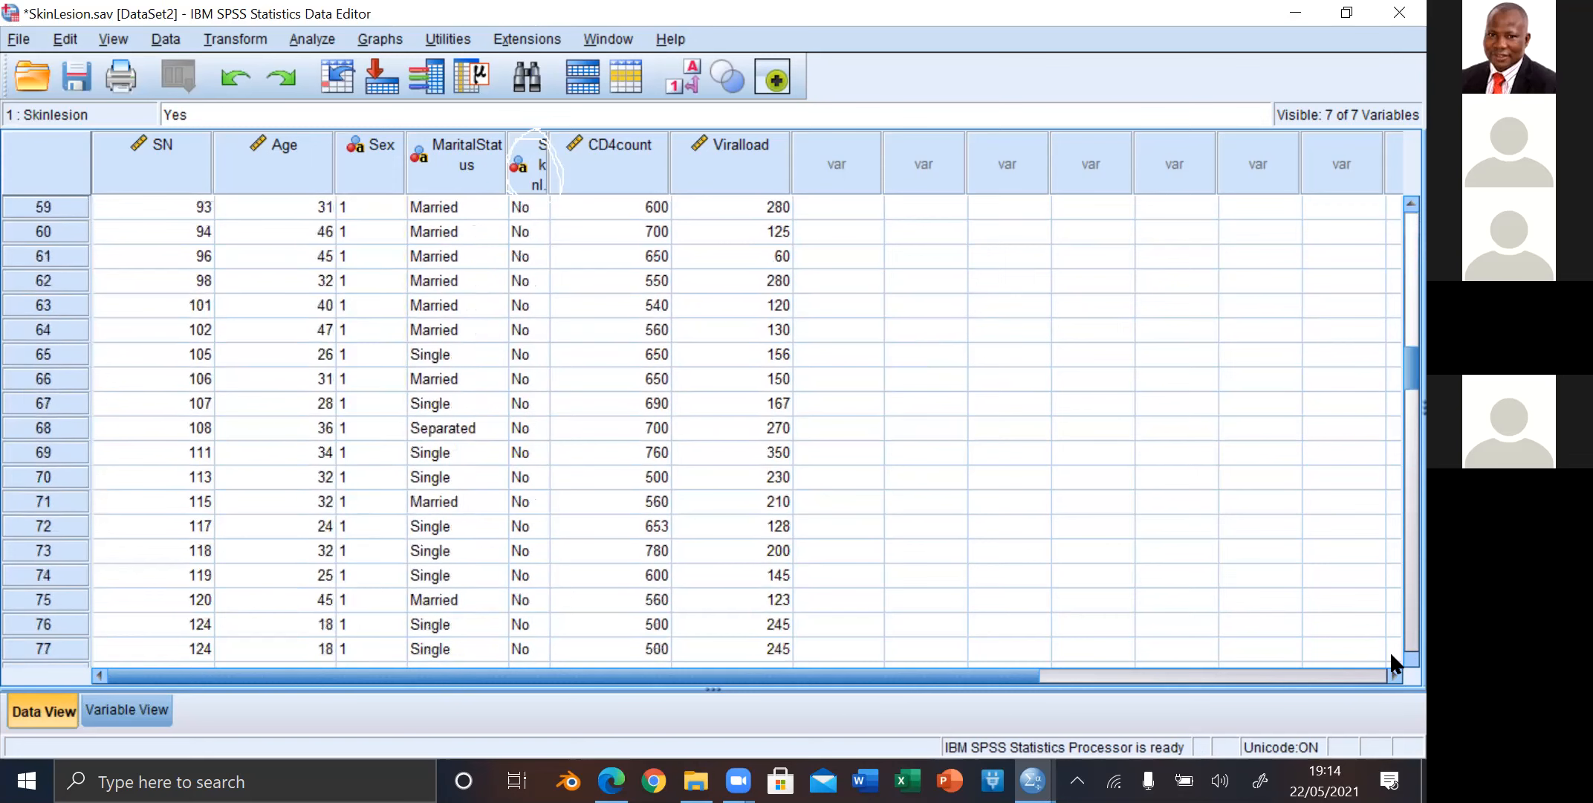
pyautogui.scroll(-2, 1389, 649)
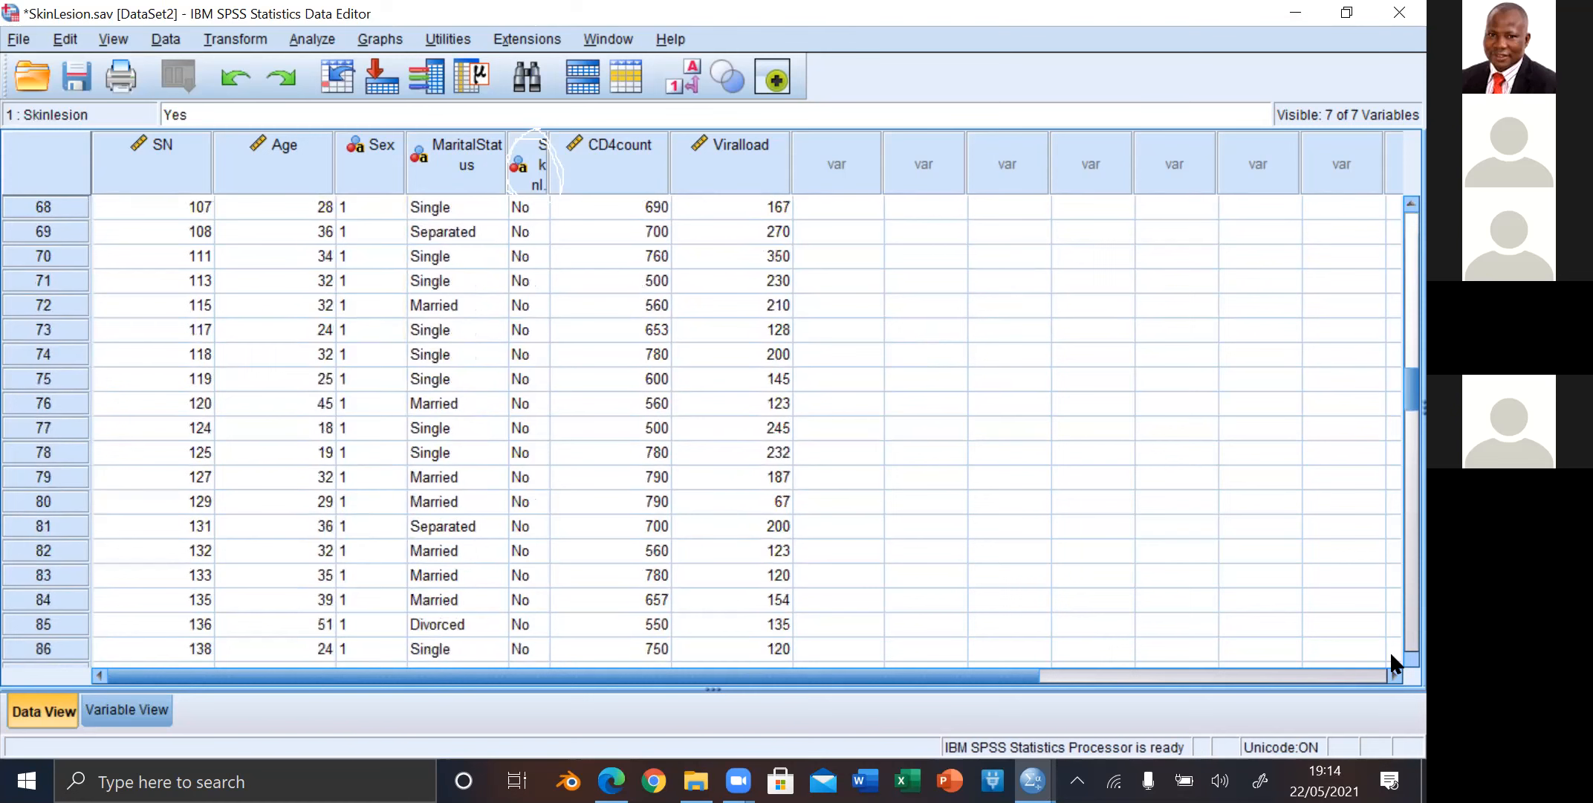
pyautogui.scroll(-4, 1389, 649)
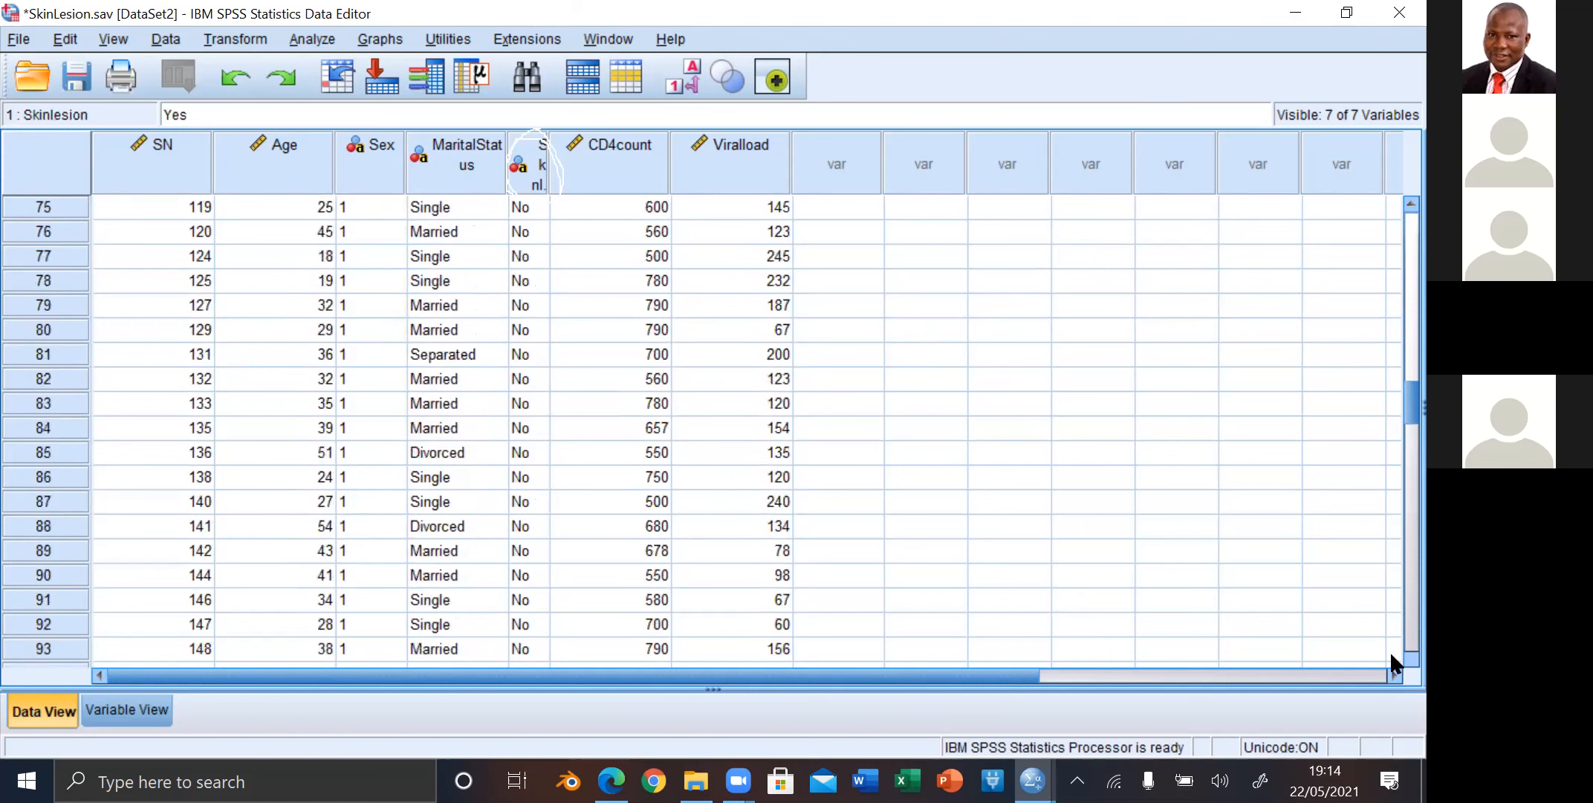
pyautogui.scroll(-1, 1389, 650)
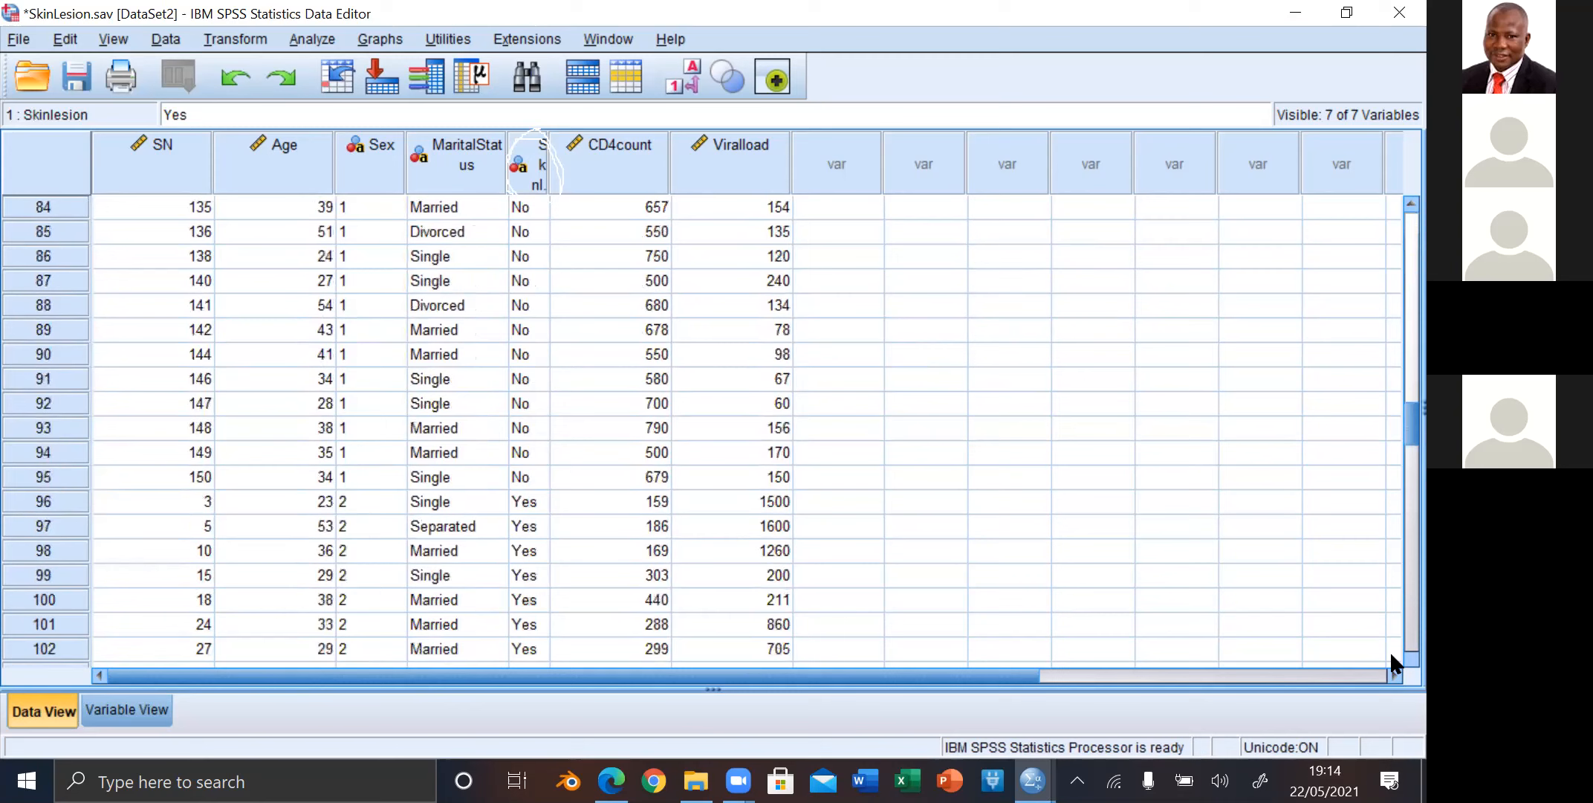
pyautogui.scroll(-1, 1389, 650)
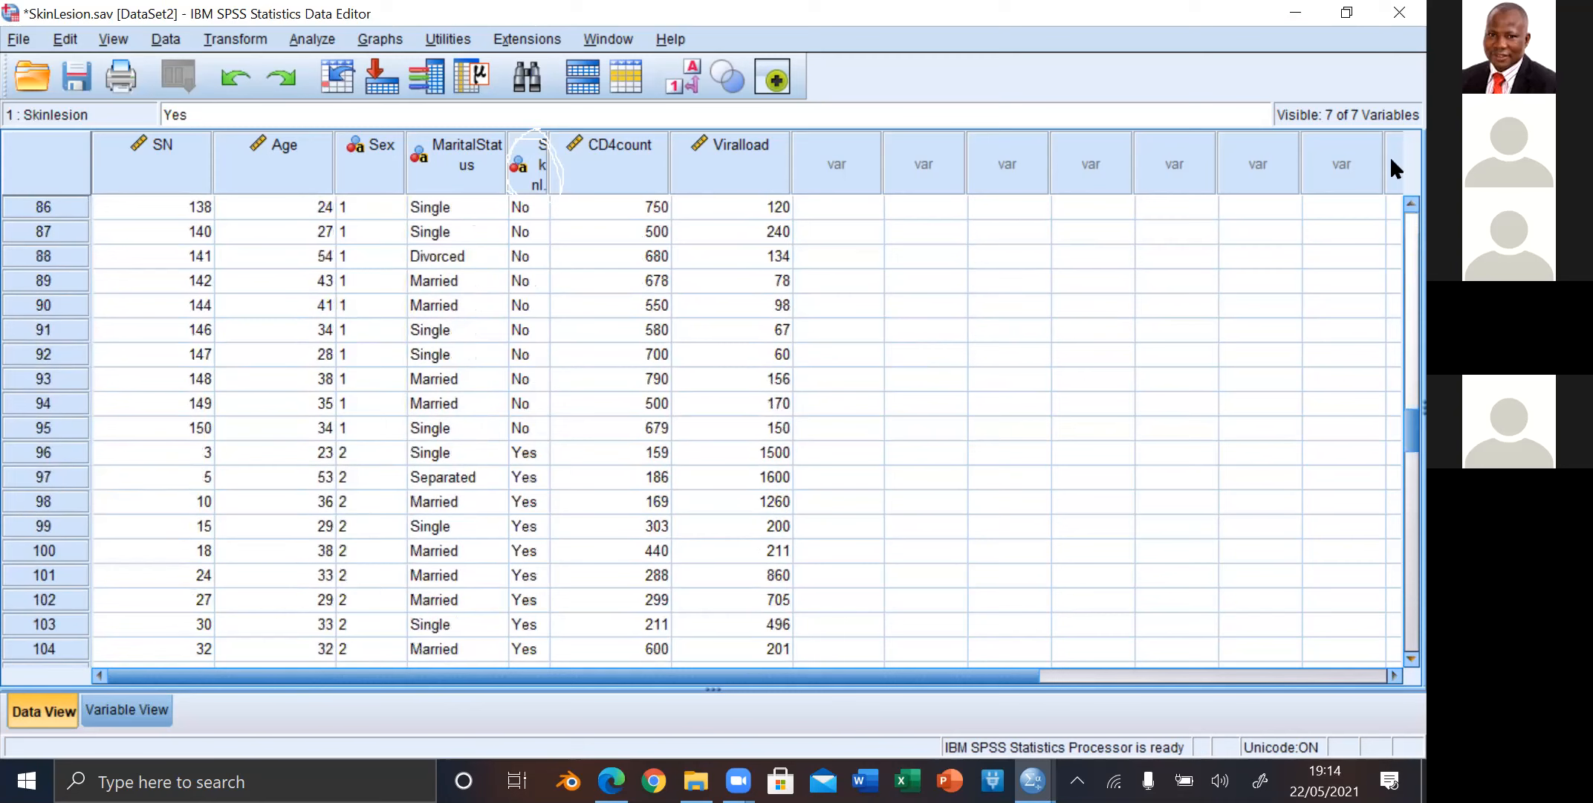
pyautogui.scroll(2, 1403, 196)
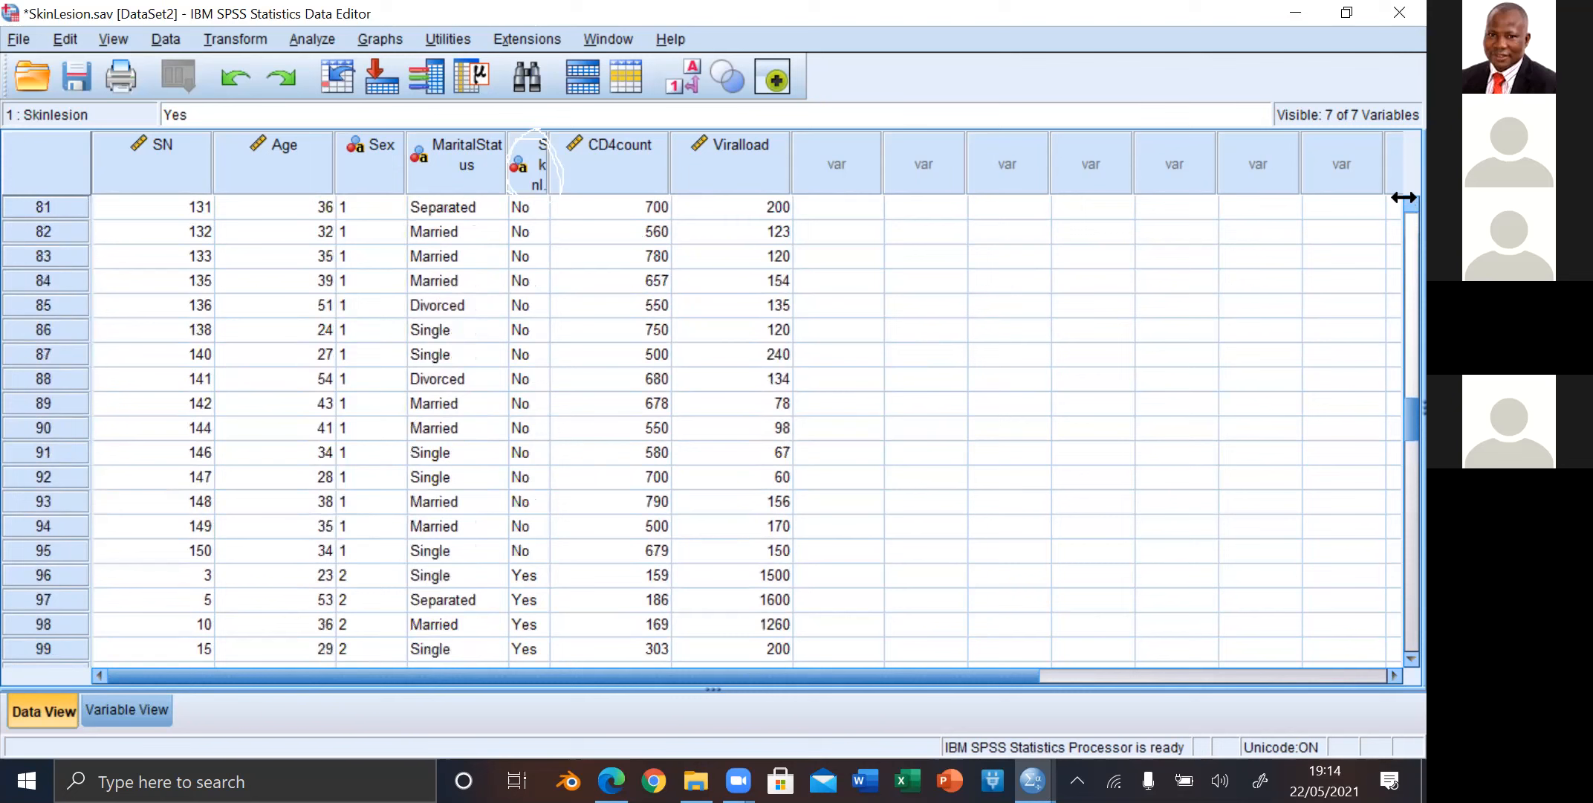
pyautogui.scroll(15, 1403, 196)
pyautogui.scroll(4, 1403, 196)
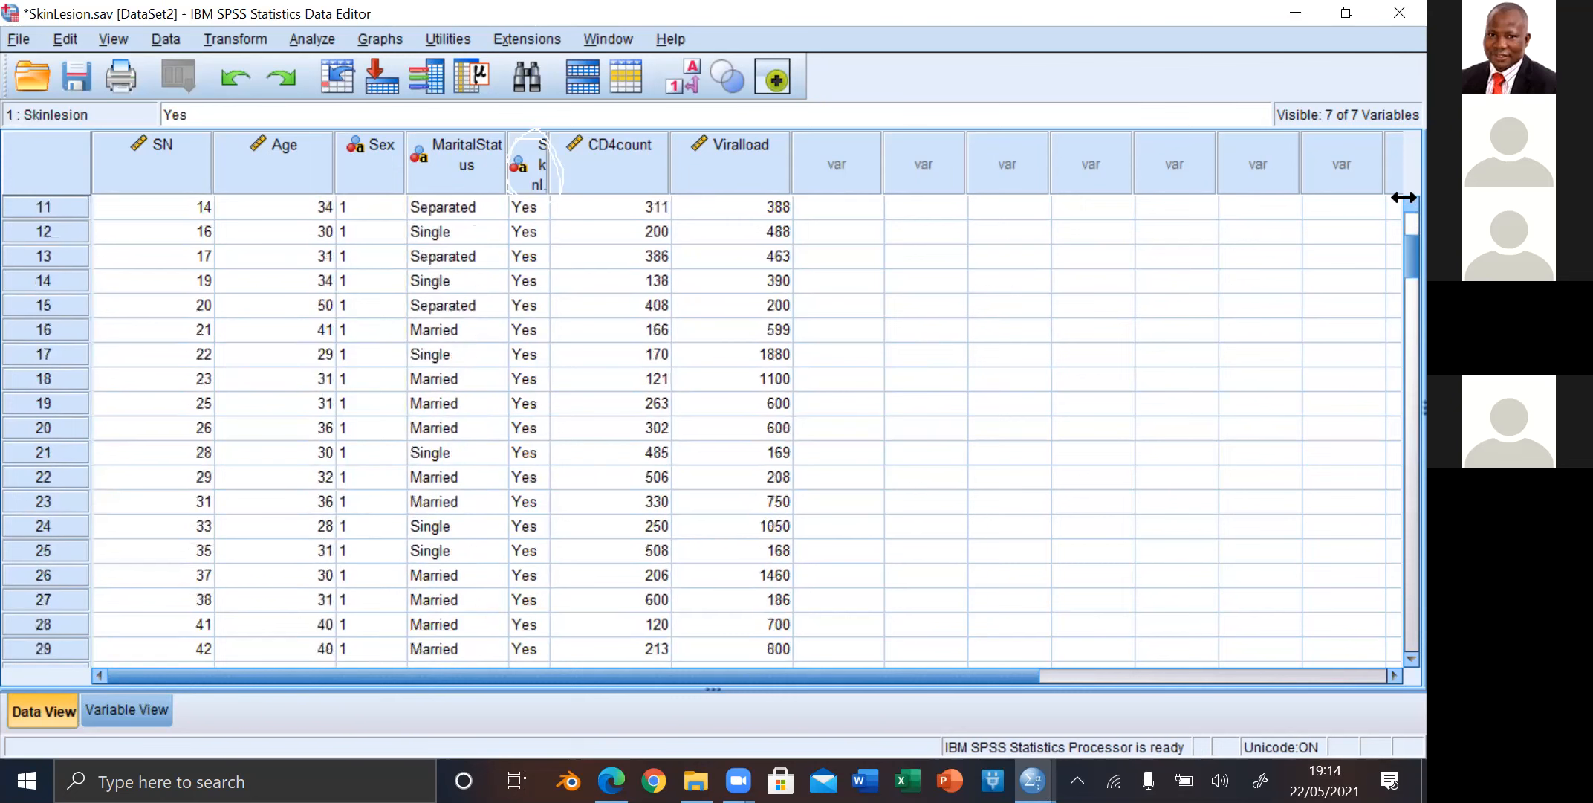
pyautogui.scroll(4, 1404, 196)
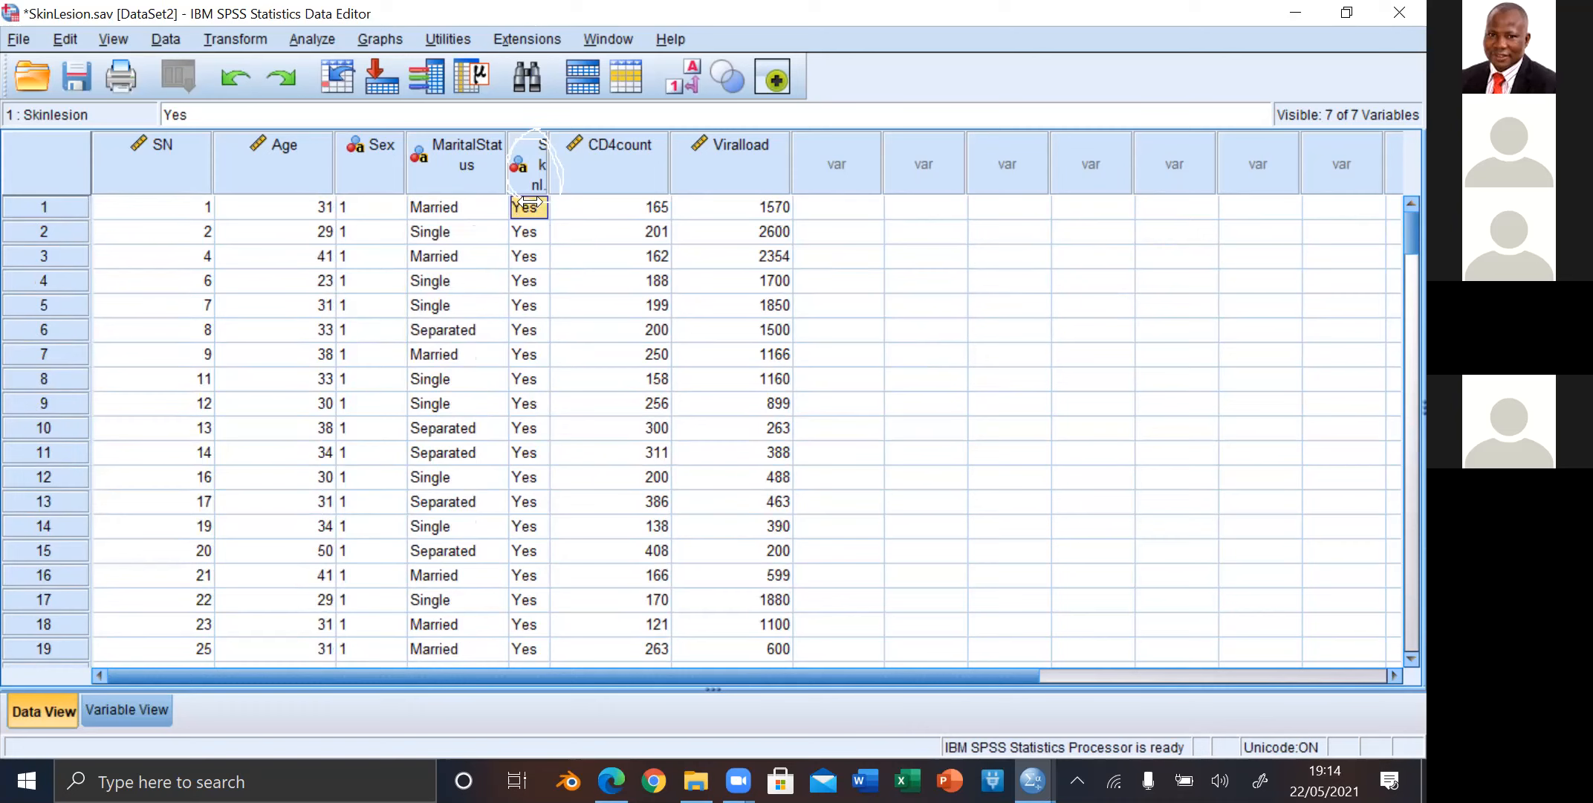
# Step: Sort the cases in ascending order by the Skinlesion variable
pyautogui.click(524, 164)
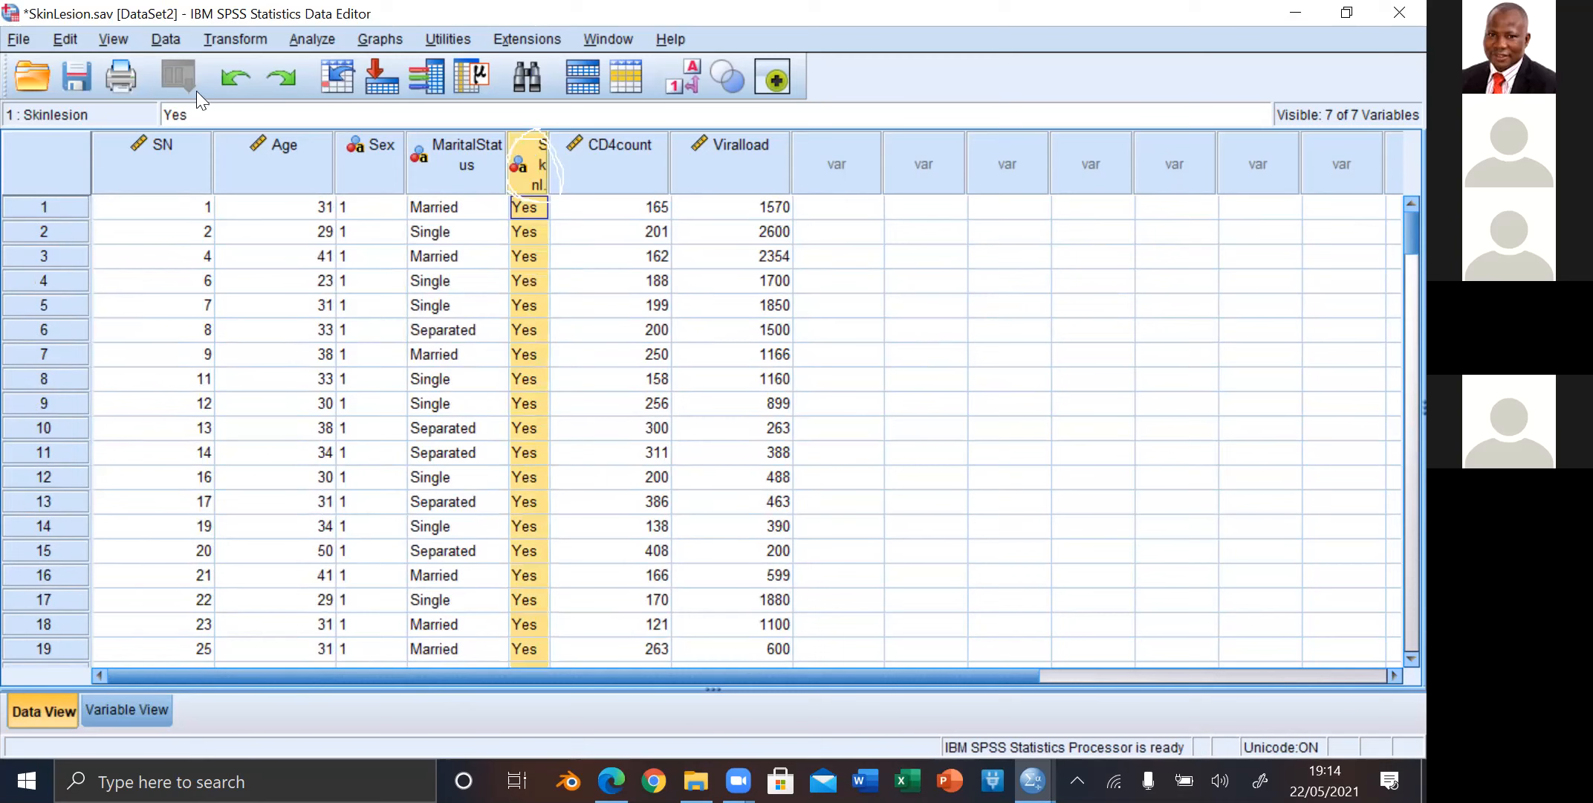
pyautogui.click(487, 190)
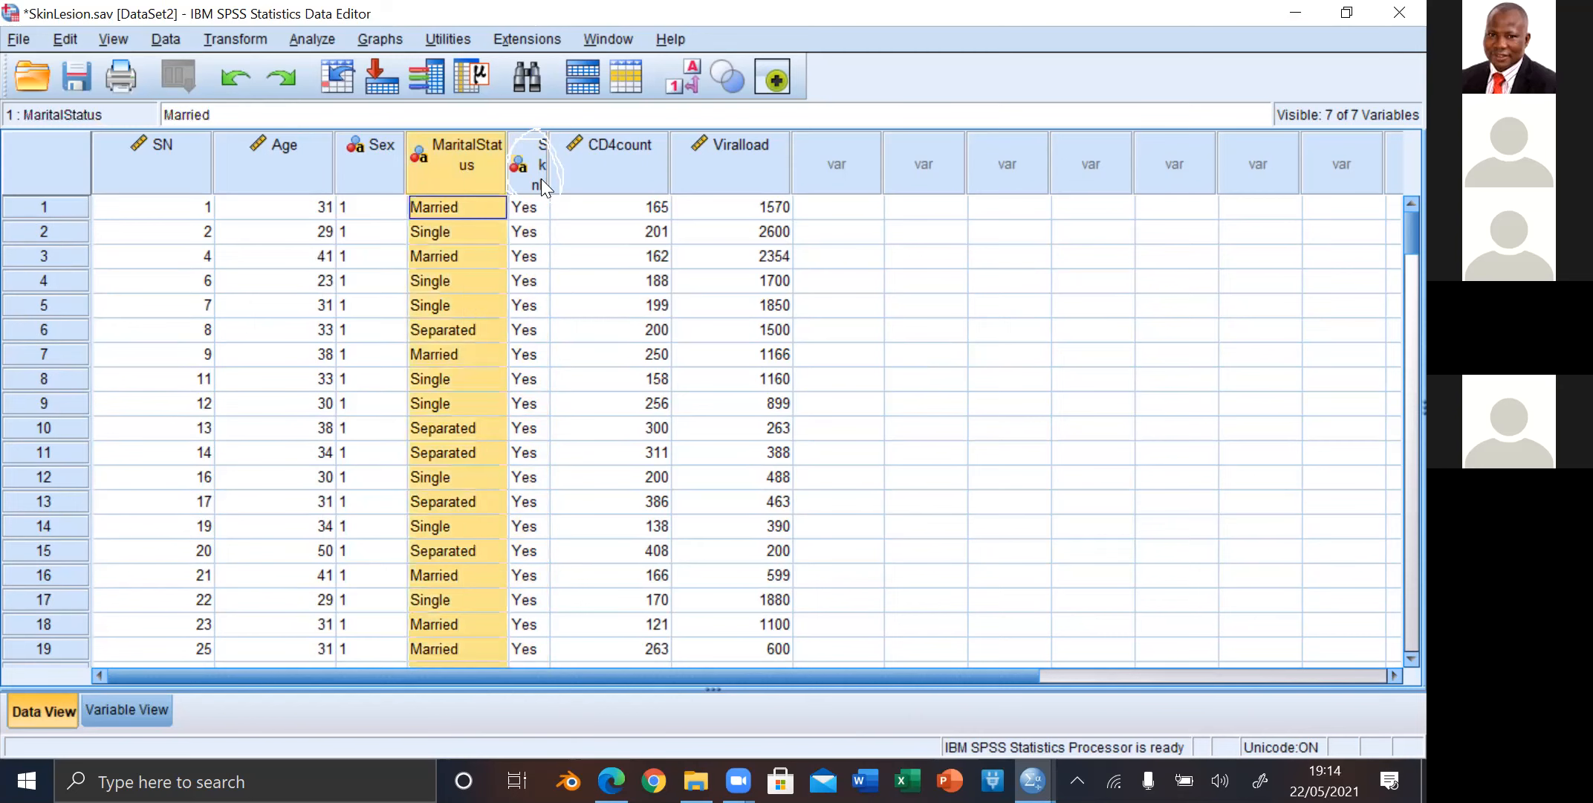
pyautogui.click(542, 178)
pyautogui.rightClick(542, 178)
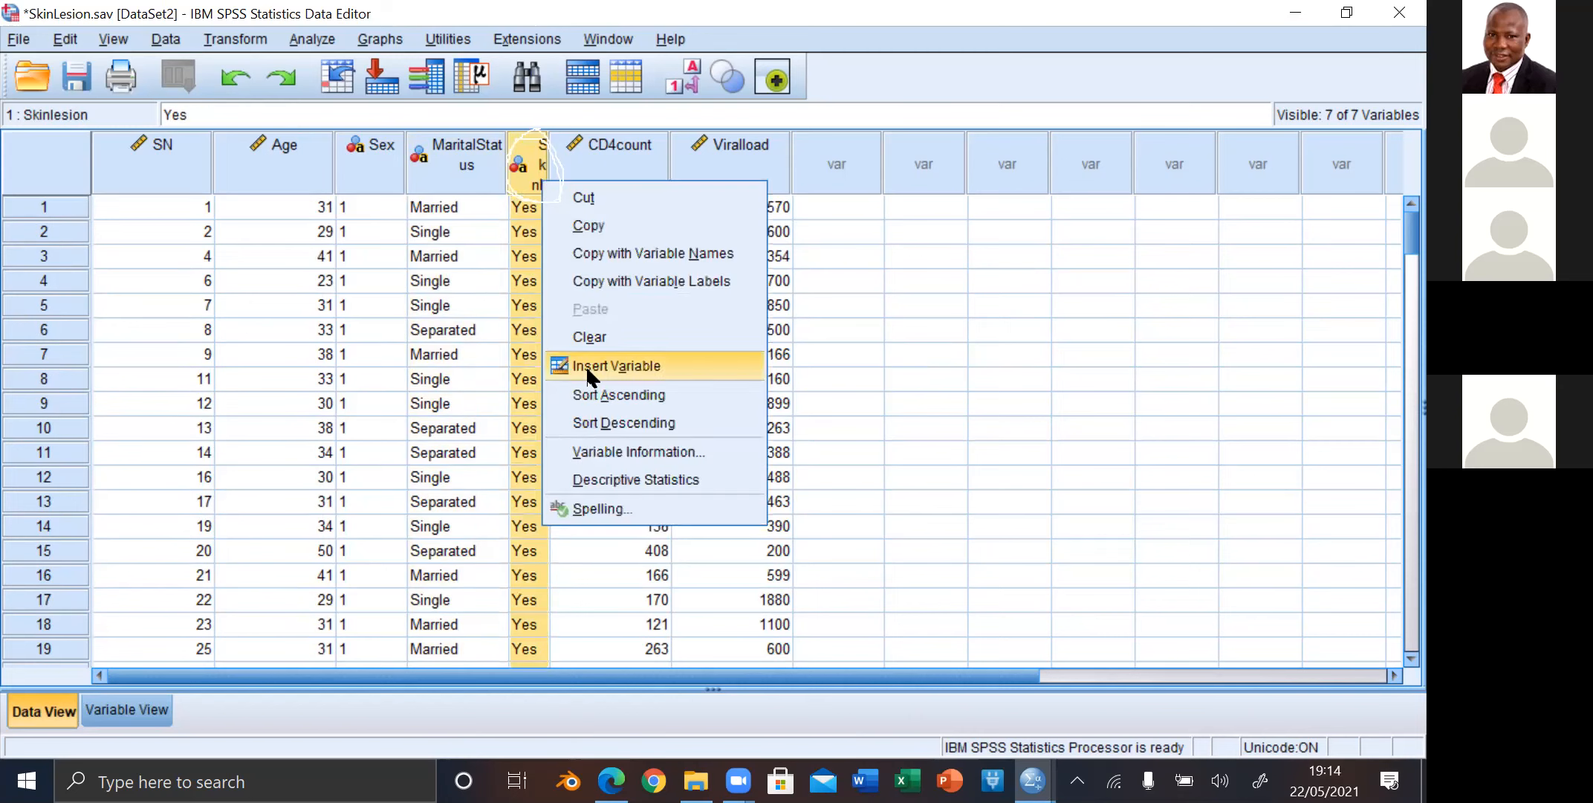
pyautogui.click(594, 397)
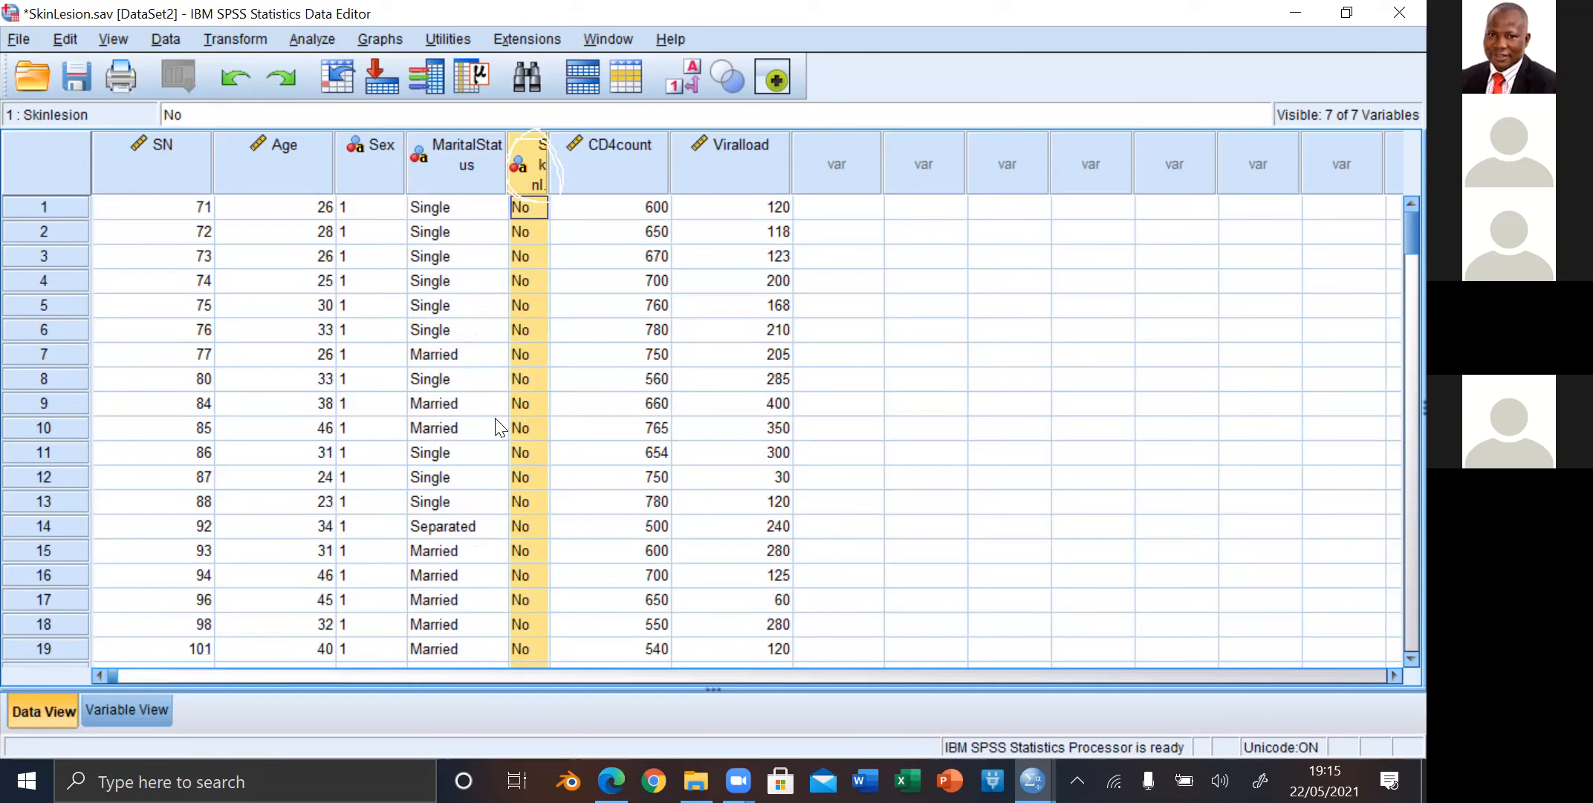
# Step: Replace the Skinlesion value of the first case with 2
pyautogui.click(536, 206)
pyautogui.write('2')
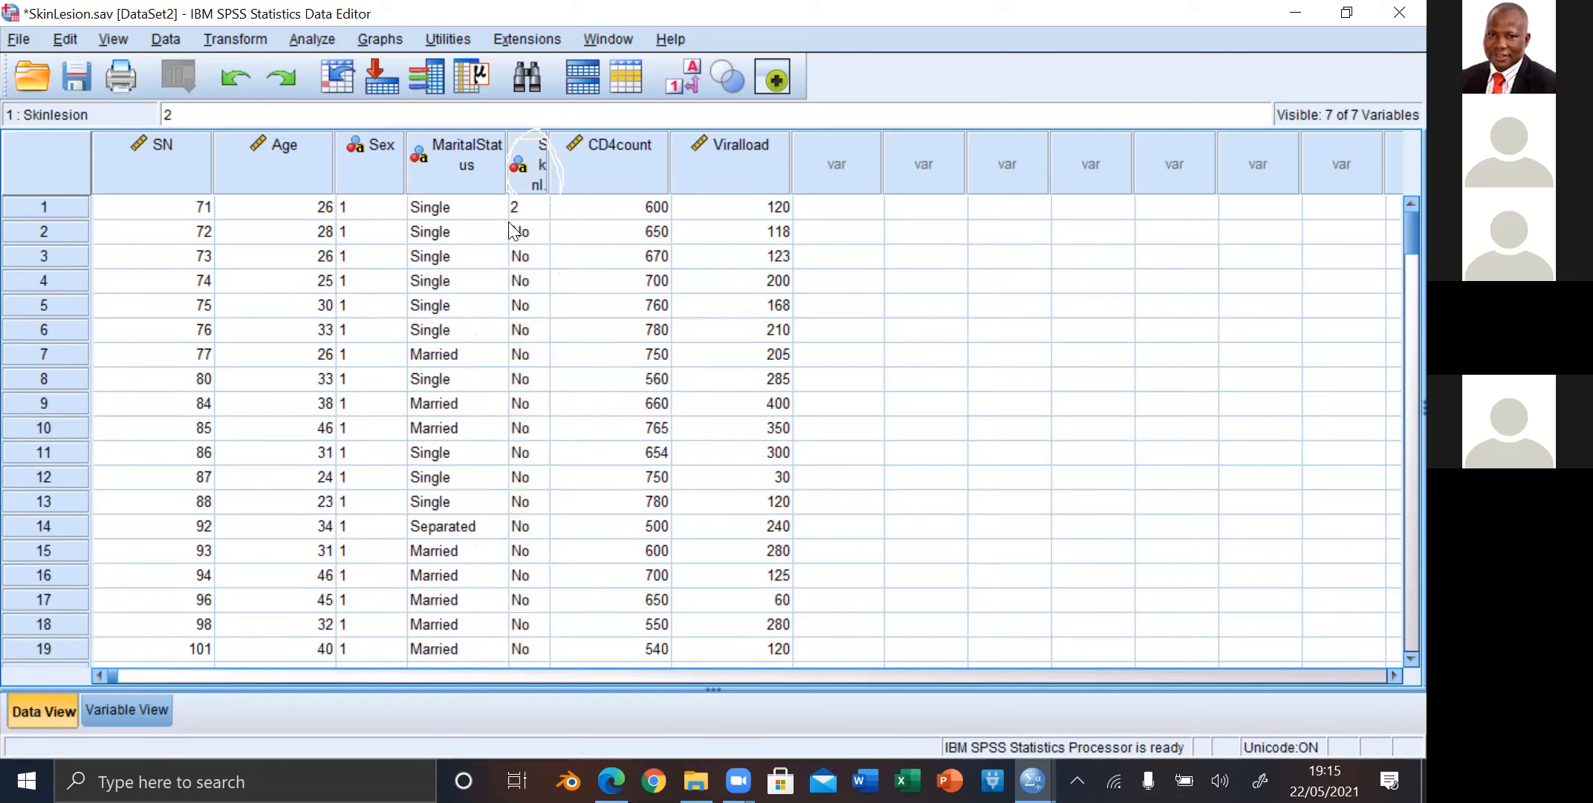
# Step: Try to select the block of No values in Skinlesion from the second case downward
pyautogui.click(509, 223)
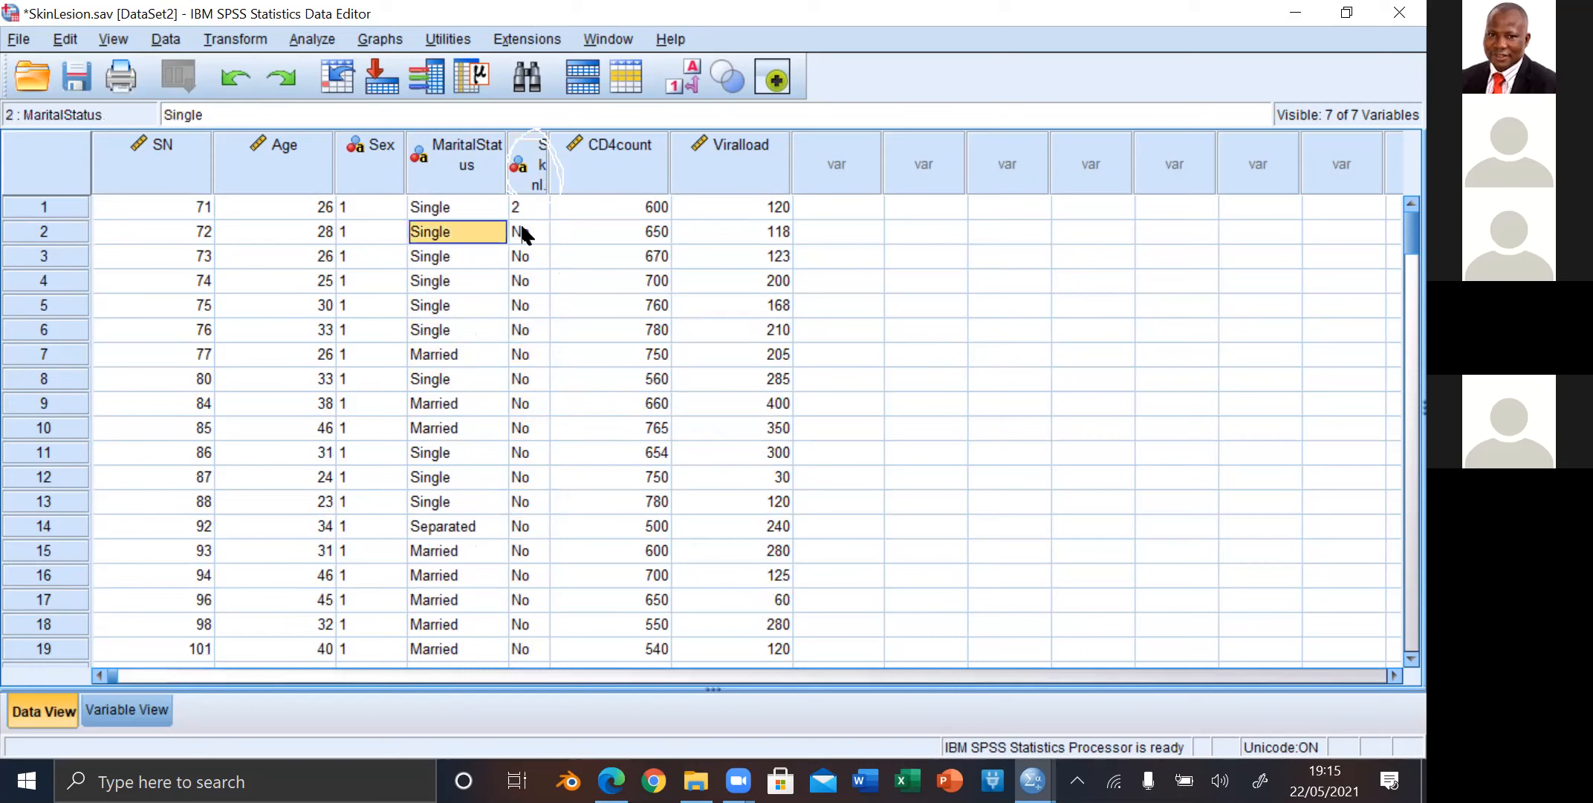
pyautogui.click(513, 232)
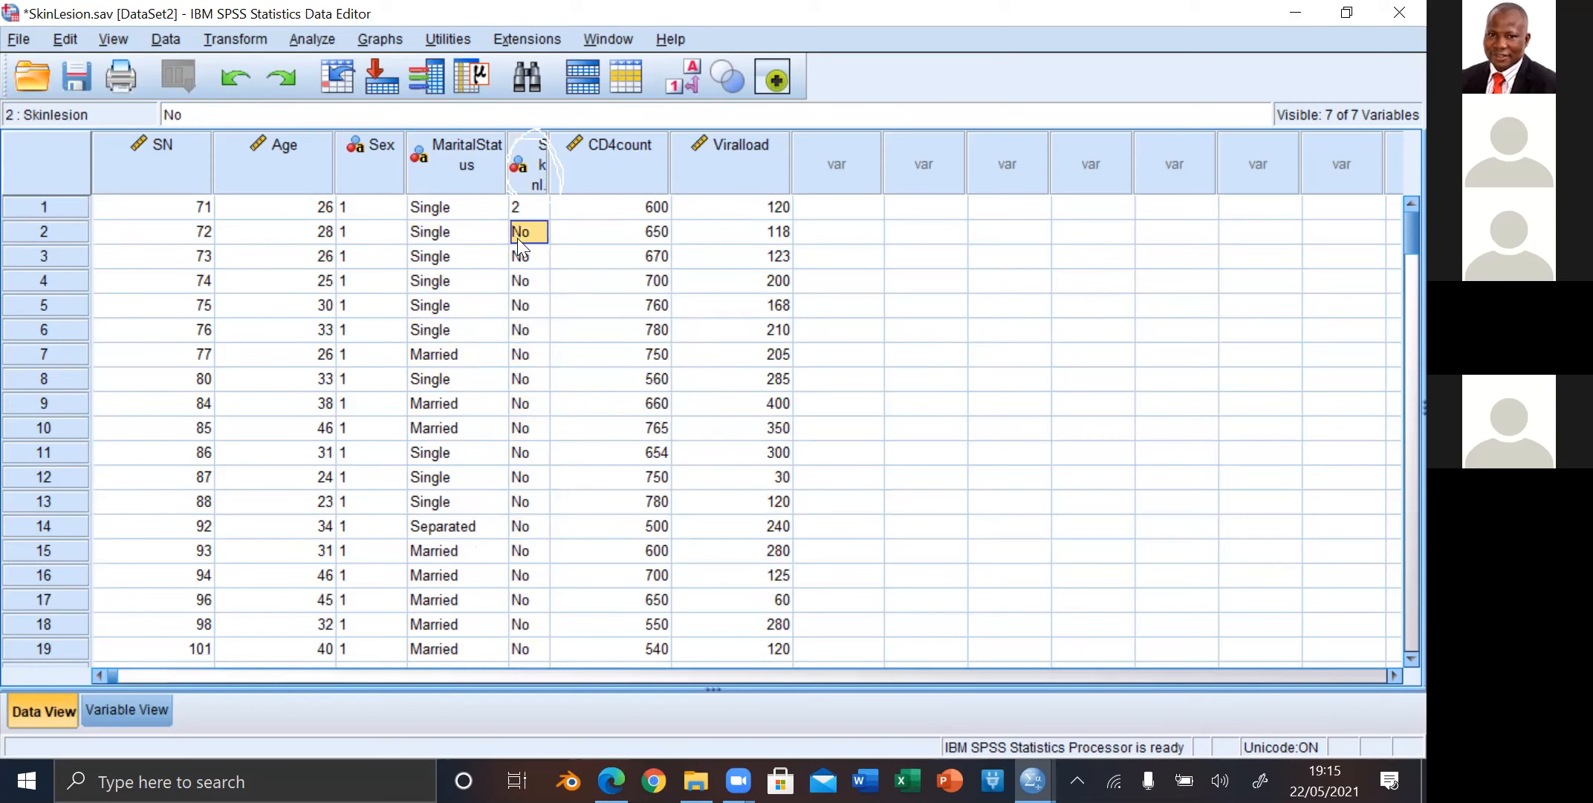
pyautogui.moveTo(531, 288); pyautogui.dragTo(534, 314)
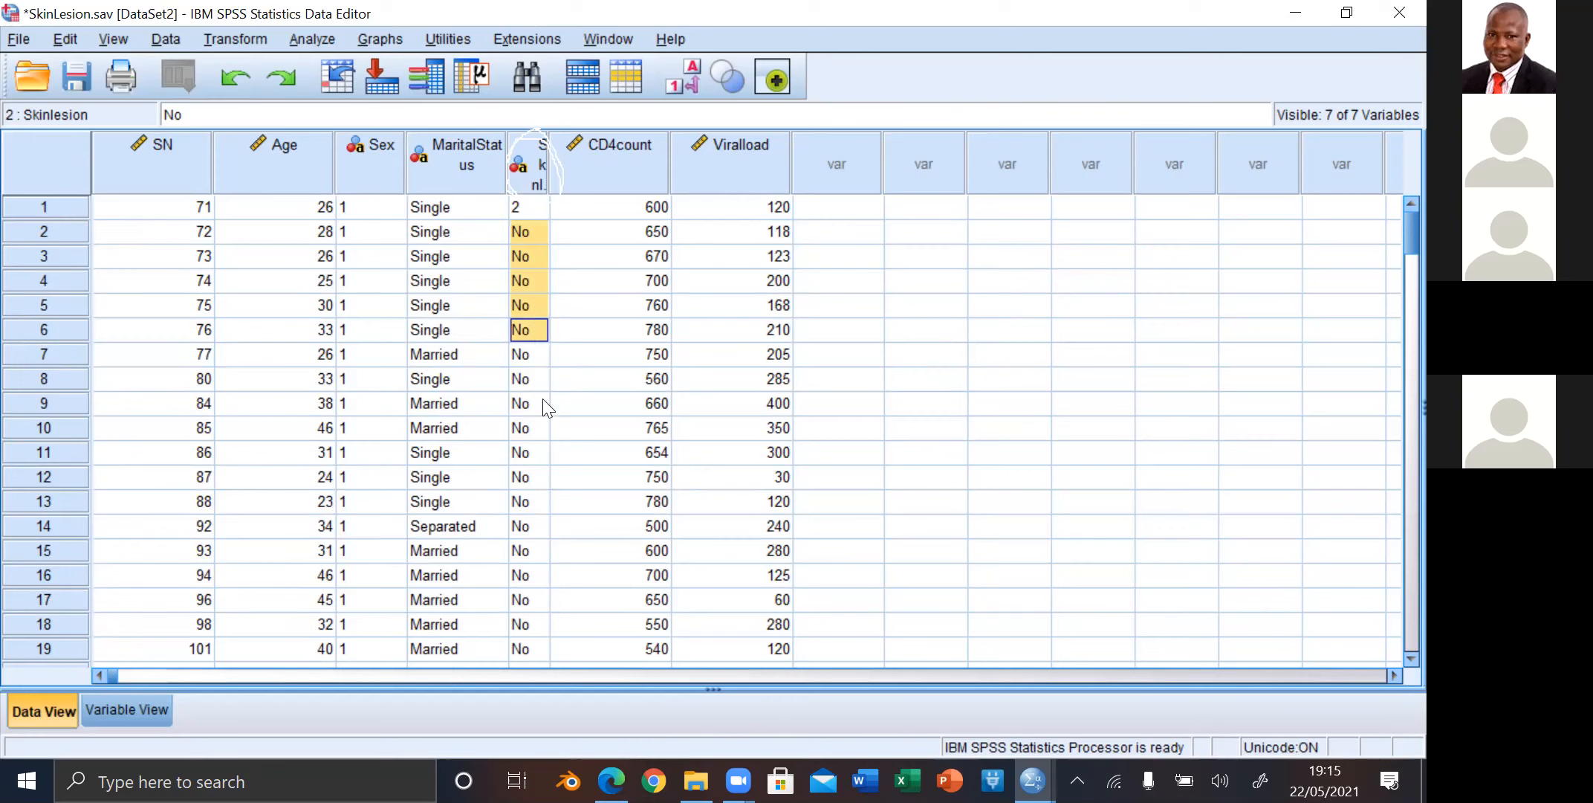
pyautogui.moveTo(543, 434); pyautogui.dragTo(533, 468)
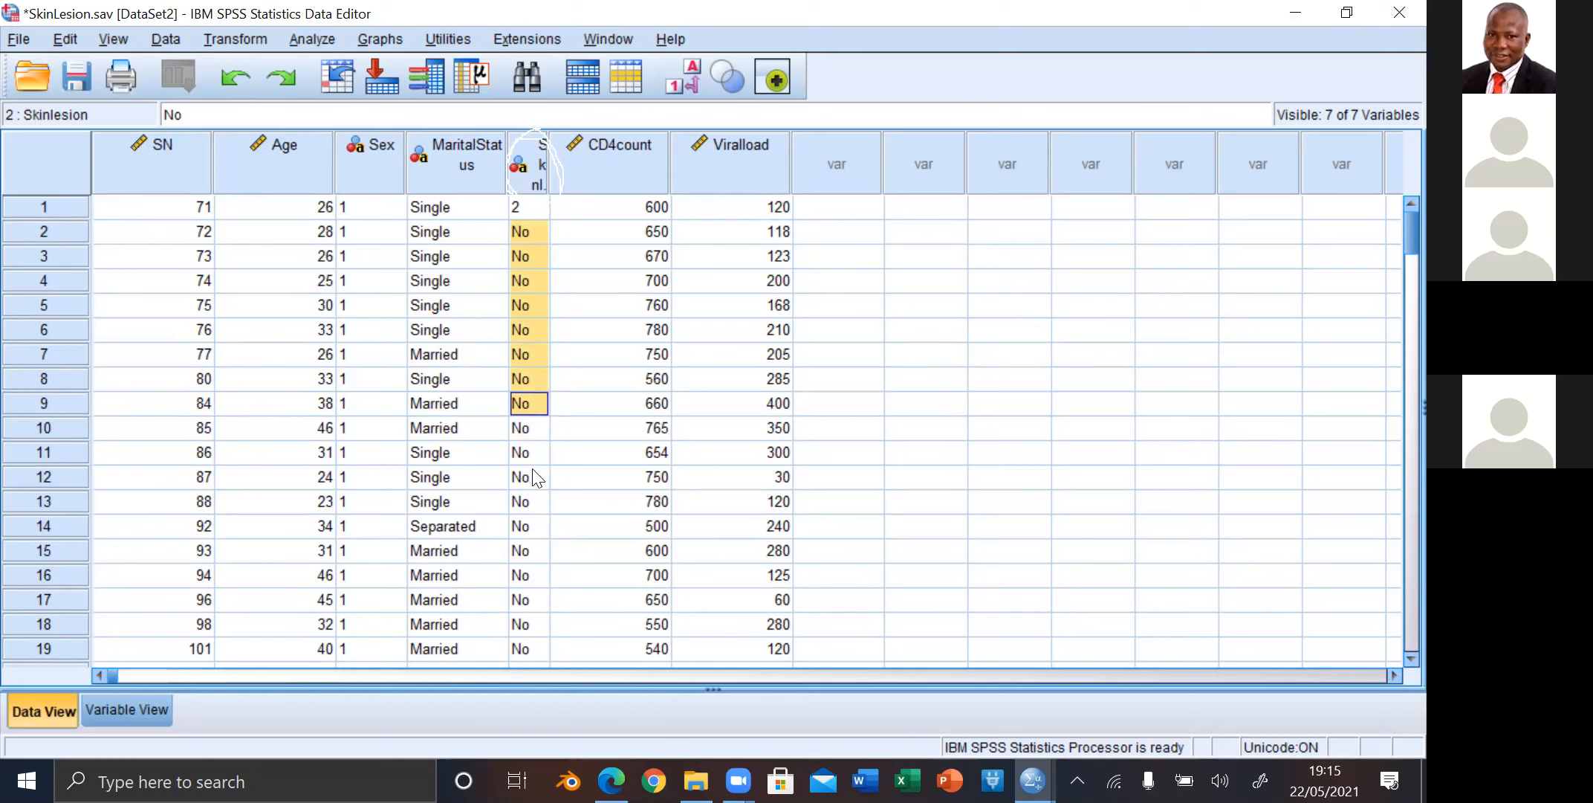
pyautogui.hotkey('shift', 'Down')
pyautogui.hotkey('shift', 'Down')
pyautogui.hotkey('shift', 'Down')
pyautogui.hotkey('shift', 'Down')
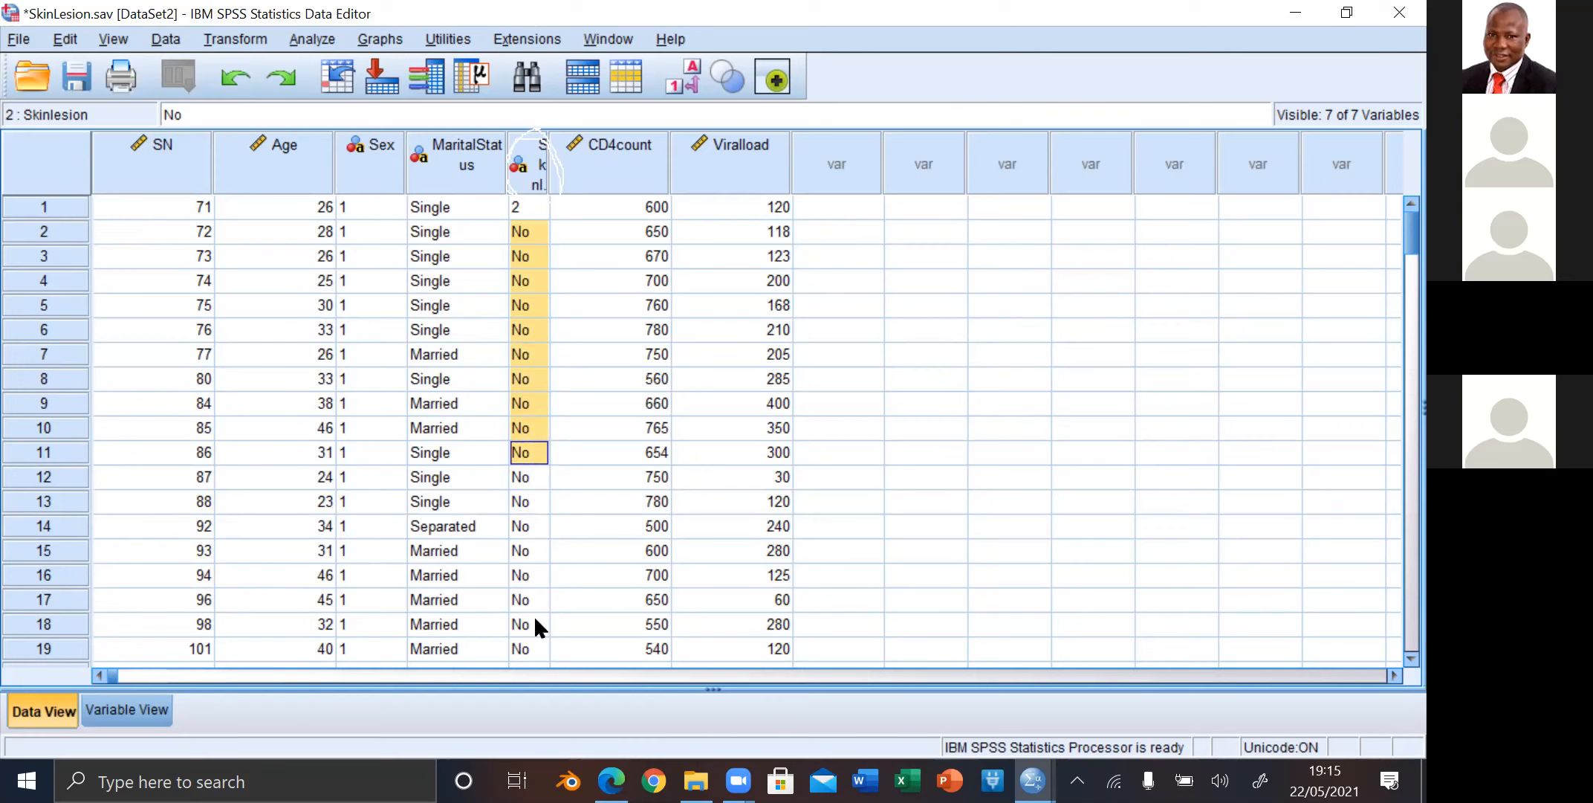
pyautogui.hotkey('shift', 'Down')
pyautogui.hotkey('shift', 'Down')
pyautogui.hotkey('shift', 'Down')
pyautogui.hotkey('shift', 'Down')
pyautogui.hotkey('shift', 'Down')
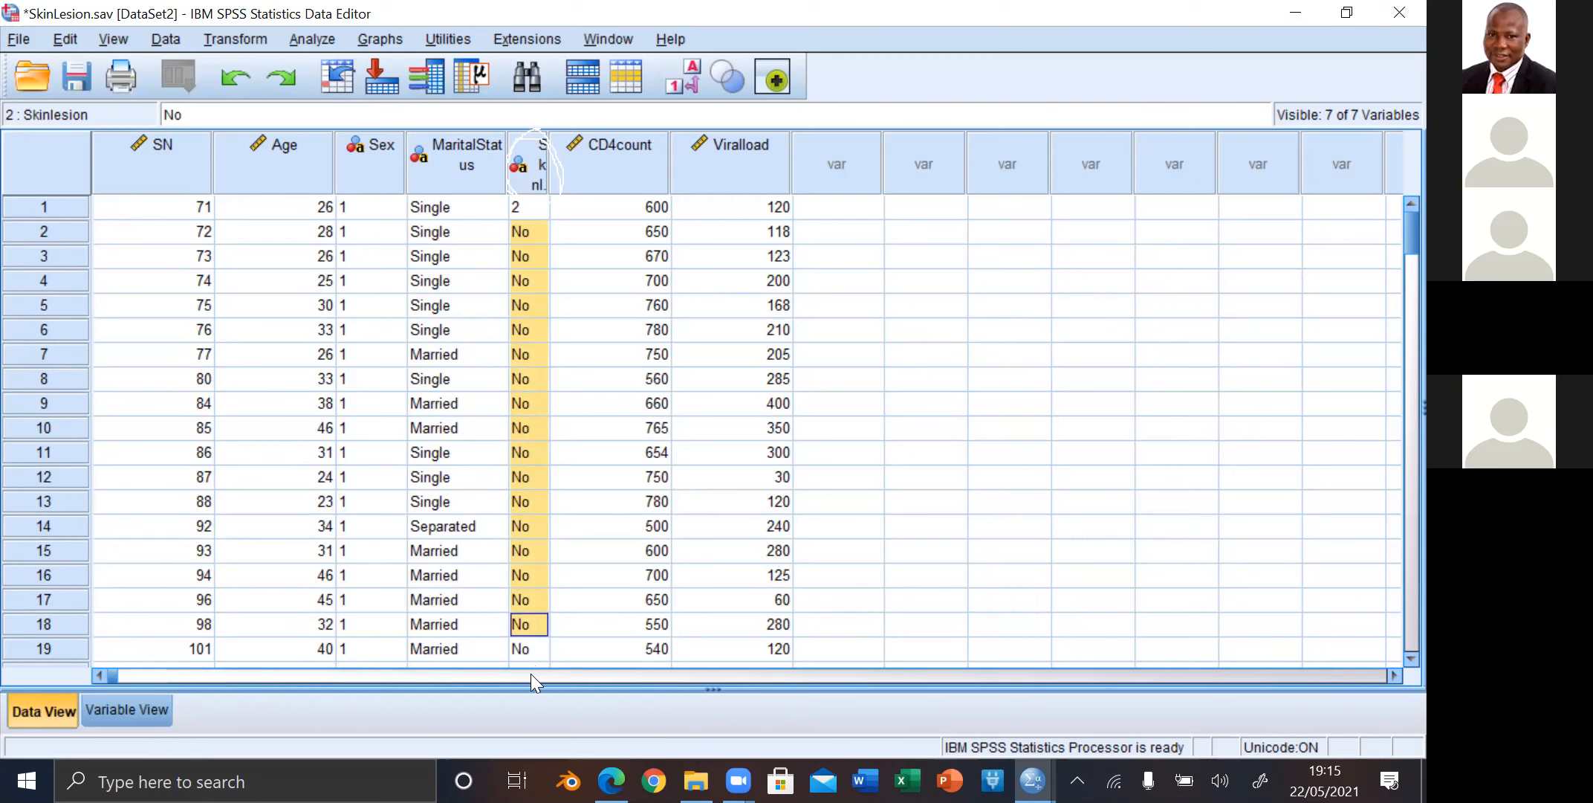
pyautogui.hotkey('shift', 'Down')
pyautogui.hotkey('shift', 'Down')
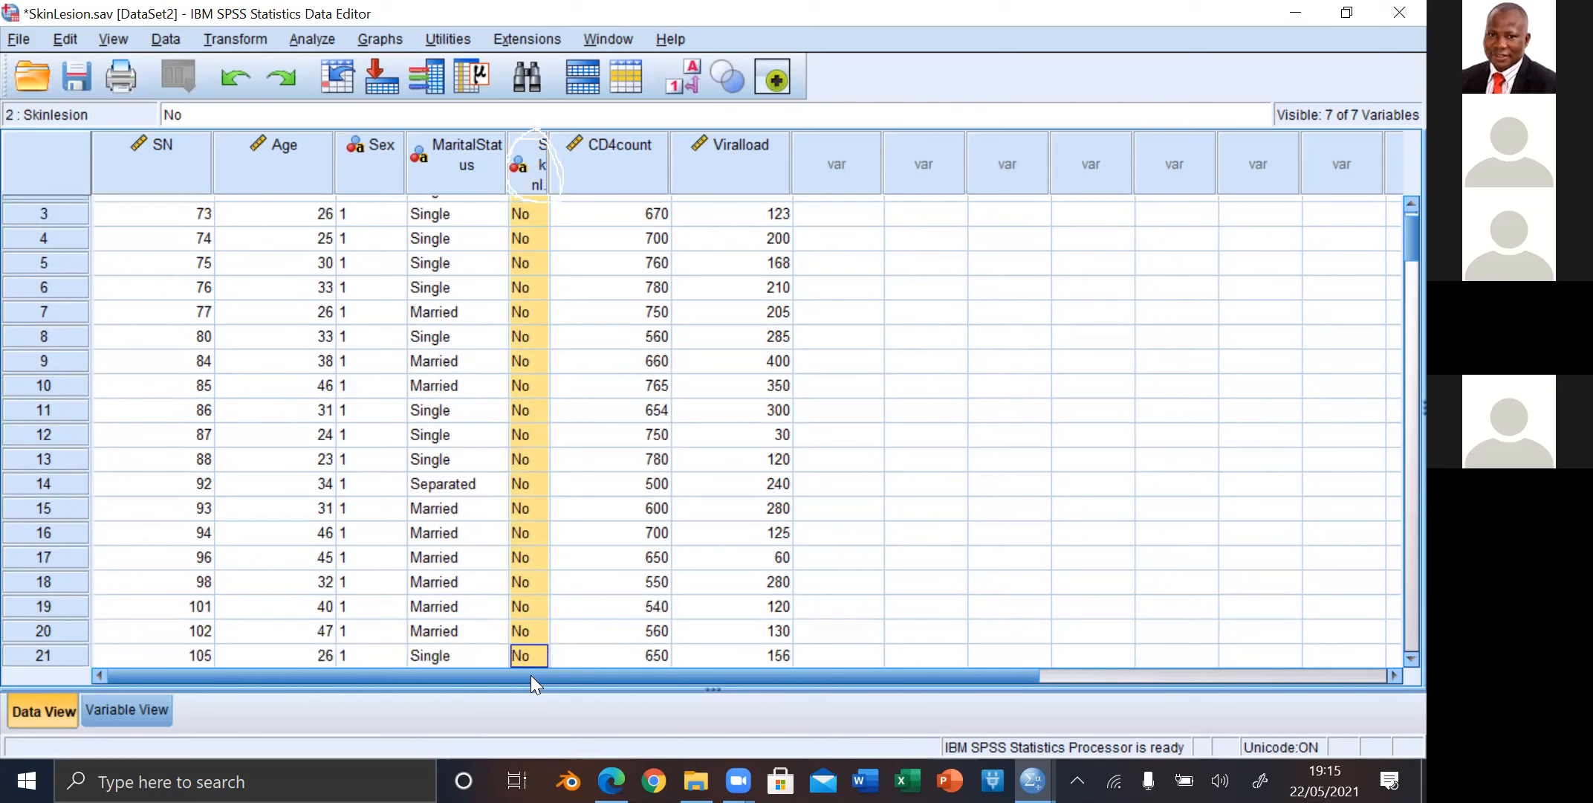
pyautogui.hotkey('shift', 'Down')
pyautogui.hotkey('shift', 'Down')
pyautogui.hotkey('shift', 'Down')
pyautogui.hotkey('shift', 'Down')
pyautogui.hotkey('shift', 'Down')
pyautogui.hotkey('shift', 'Down')
pyautogui.hotkey('shift', 'Down')
pyautogui.hotkey('shift', 'Down')
pyautogui.hotkey('shift', 'Down')
pyautogui.hotkey('shift', 'Down')
pyautogui.hotkey('shift', 'Down')
pyautogui.hotkey('shift', 'Down')
pyautogui.hotkey('shift', 'Down')
pyautogui.hotkey('shift', 'Down')
pyautogui.hotkey('shift', 'Down')
pyautogui.hotkey('shift', 'Down')
pyautogui.hotkey('shift', 'Down')
pyautogui.hotkey('shift', 'Down')
pyautogui.hotkey('shift', 'Down')
pyautogui.hotkey('shift', 'Down')
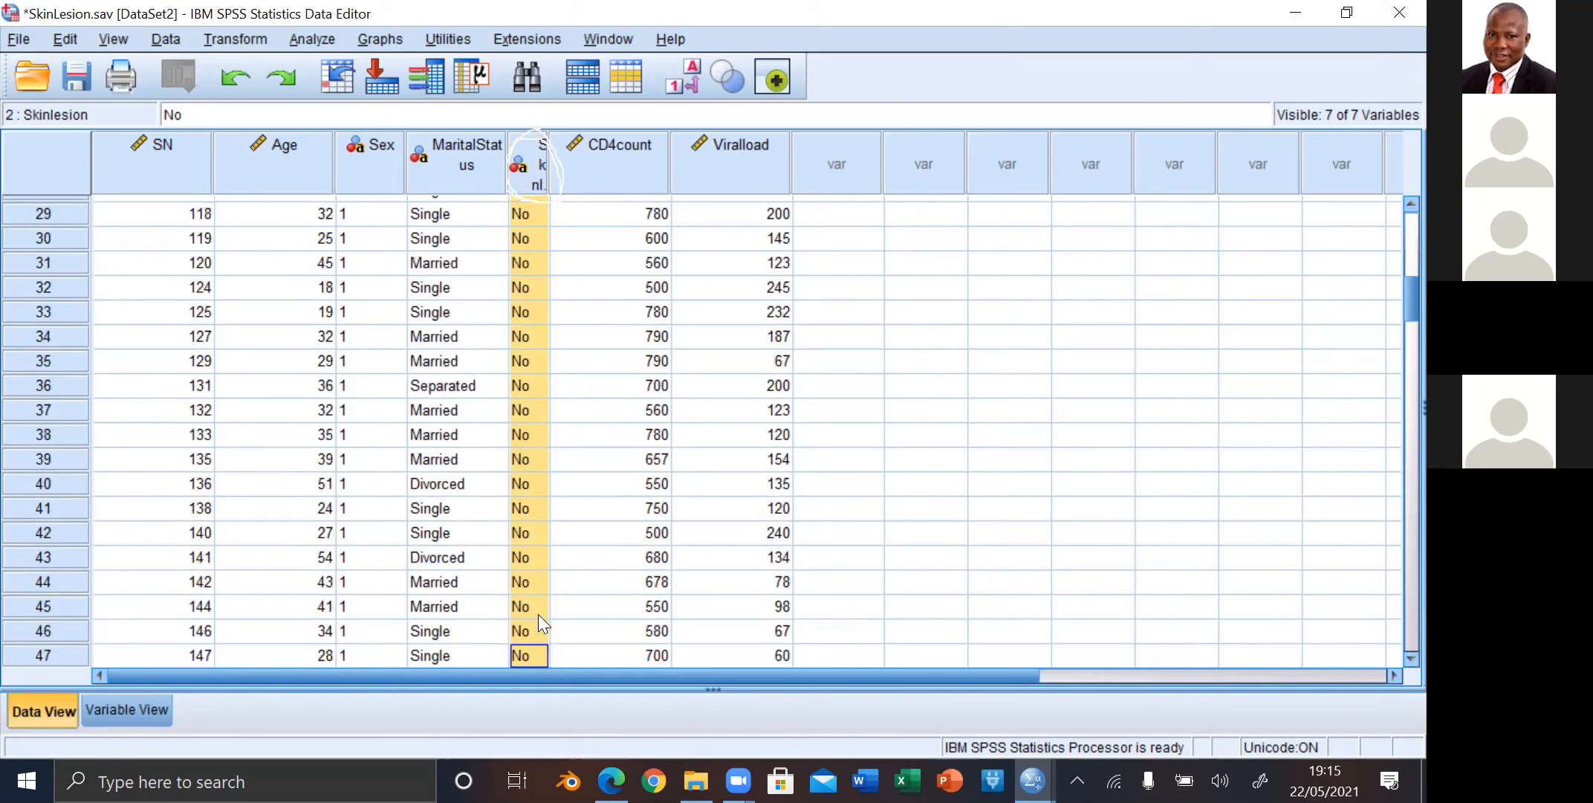
pyautogui.hotkey('shift', 'Down')
pyautogui.hotkey('shift', 'Down')
pyautogui.hotkey('shift', 'Down')
pyautogui.hotkey('shift', 'Down')
pyautogui.hotkey('shift', 'Down')
pyautogui.hotkey('shift', 'Down')
pyautogui.hotkey('shift', 'Down')
pyautogui.hotkey('shift', 'Down')
pyautogui.hotkey('shift', 'Down')
pyautogui.hotkey('shift', 'Down')
pyautogui.hotkey('shift', 'Down')
pyautogui.hotkey('shift', 'Down')
pyautogui.hotkey('shift', 'Down')
pyautogui.hotkey('shift', 'Down')
pyautogui.hotkey('shift', 'Down')
pyautogui.hotkey('shift', 'Down')
pyautogui.hotkey('shift', 'Down')
pyautogui.hotkey('shift', 'Down')
pyautogui.hotkey('shift', 'Down')
pyautogui.hotkey('shift', 'Down')
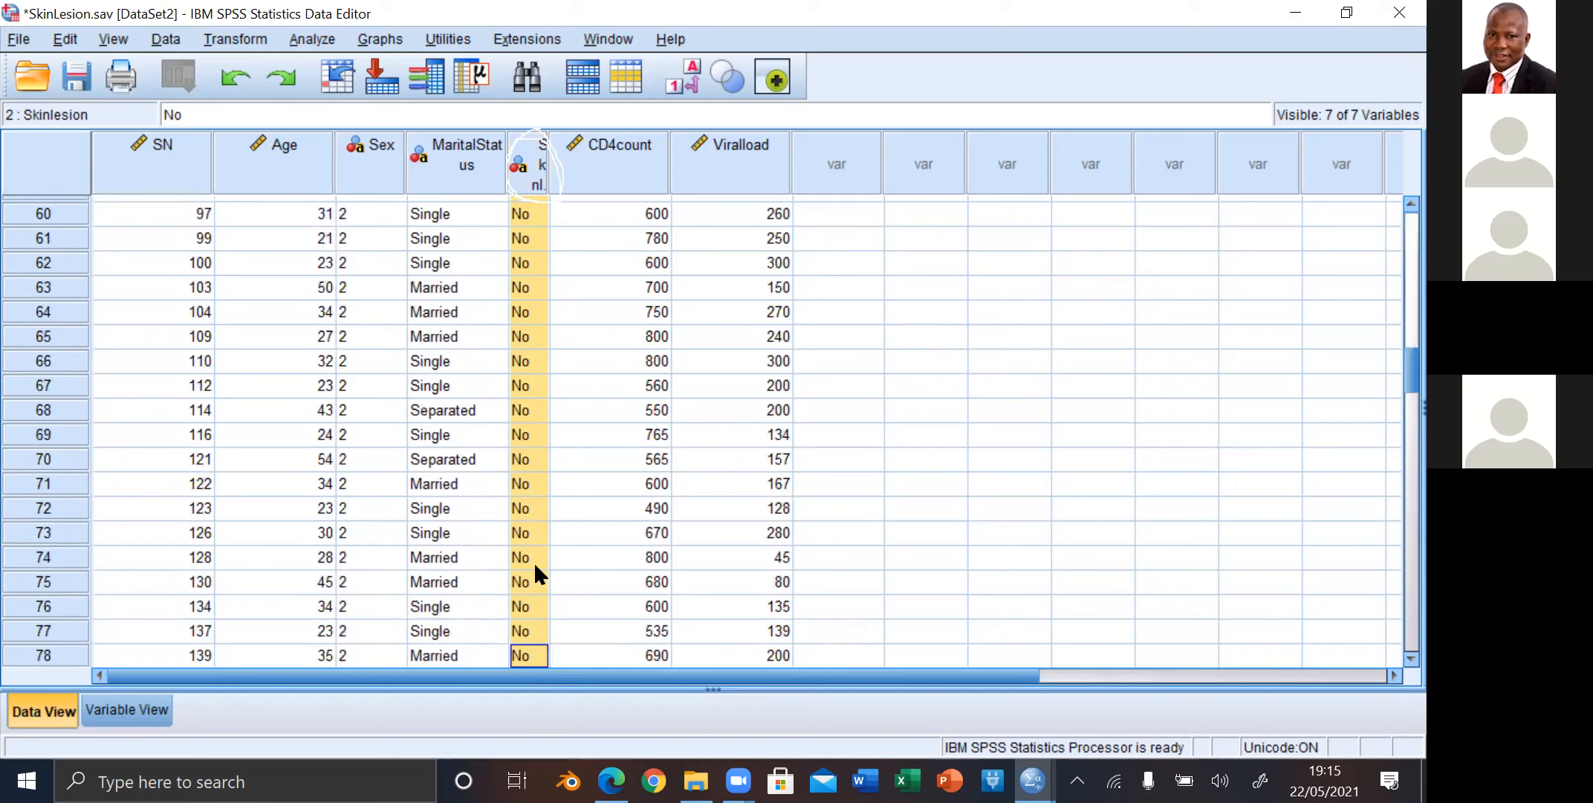
pyautogui.hotkey('shift', 'Down')
pyautogui.hotkey('shift', 'Down')
pyautogui.hotkey('shift', 'Down')
pyautogui.hotkey('shift', 'Down')
pyautogui.hotkey('shift', 'Down')
pyautogui.hotkey('shift', 'Down')
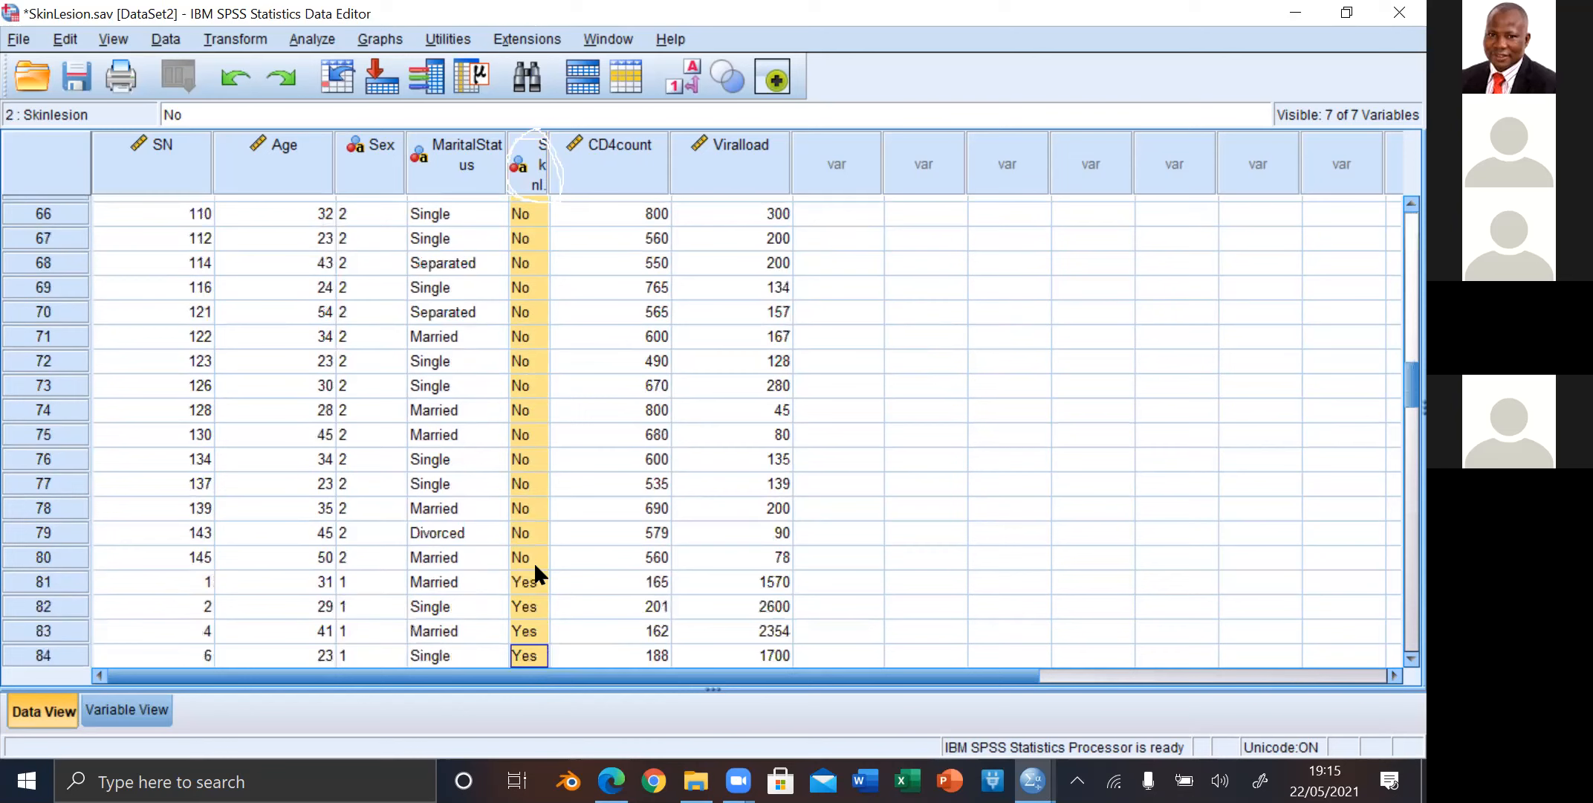
# Step: Try to select the Skinlesion values from case 79 back up to the first case
pyautogui.click(535, 573)
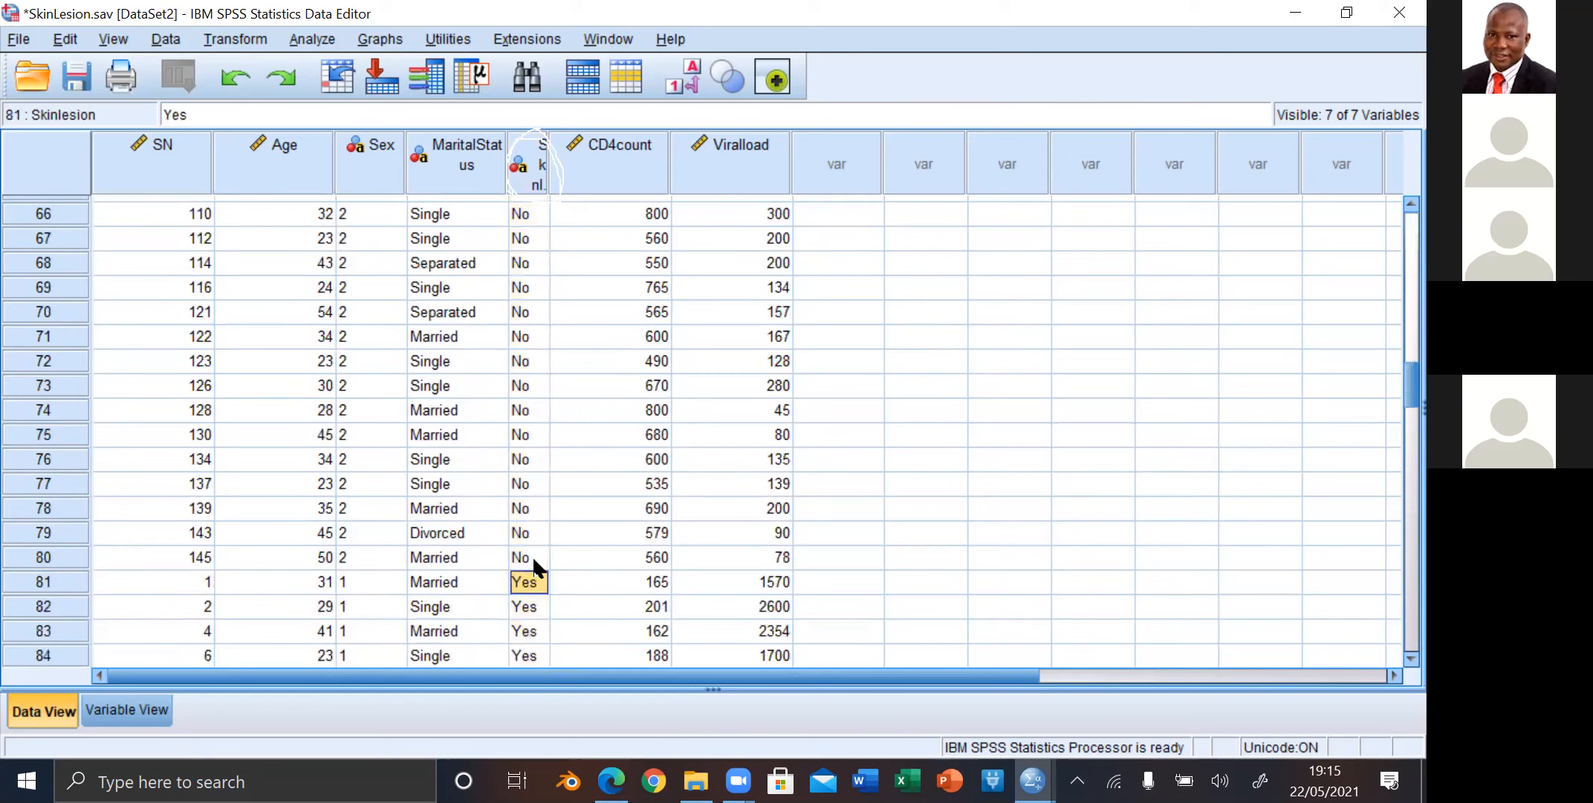
pyautogui.press('Up')
pyautogui.press('Up')
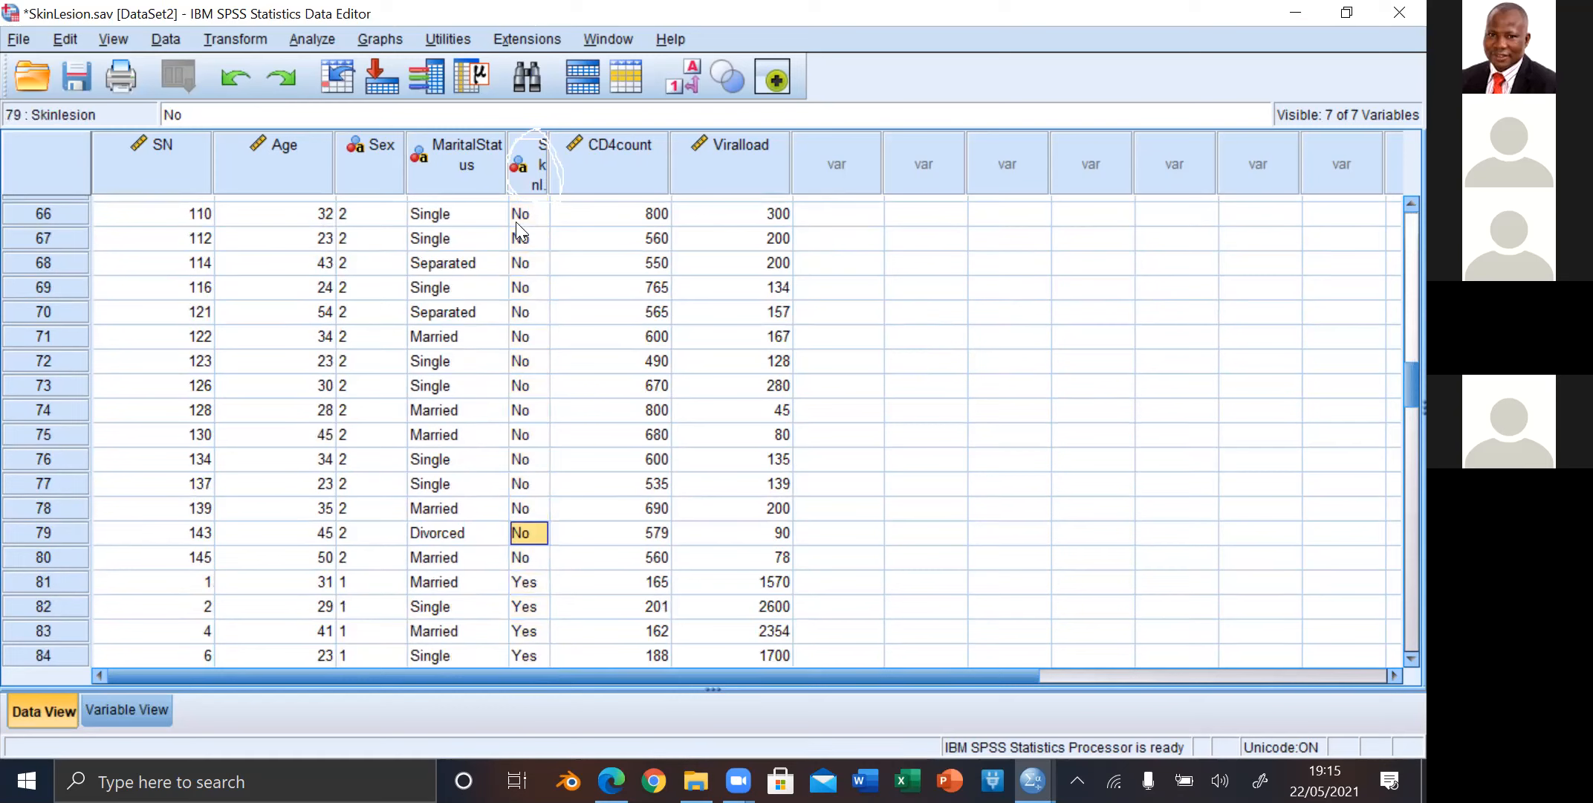
pyautogui.hotkey('shift', 'Up')
pyautogui.hotkey('shift', 'Up')
pyautogui.hotkey('shift', 'Up')
pyautogui.hotkey('shift', 'Up')
pyautogui.hotkey('ctrl', 'shift', 'Up')
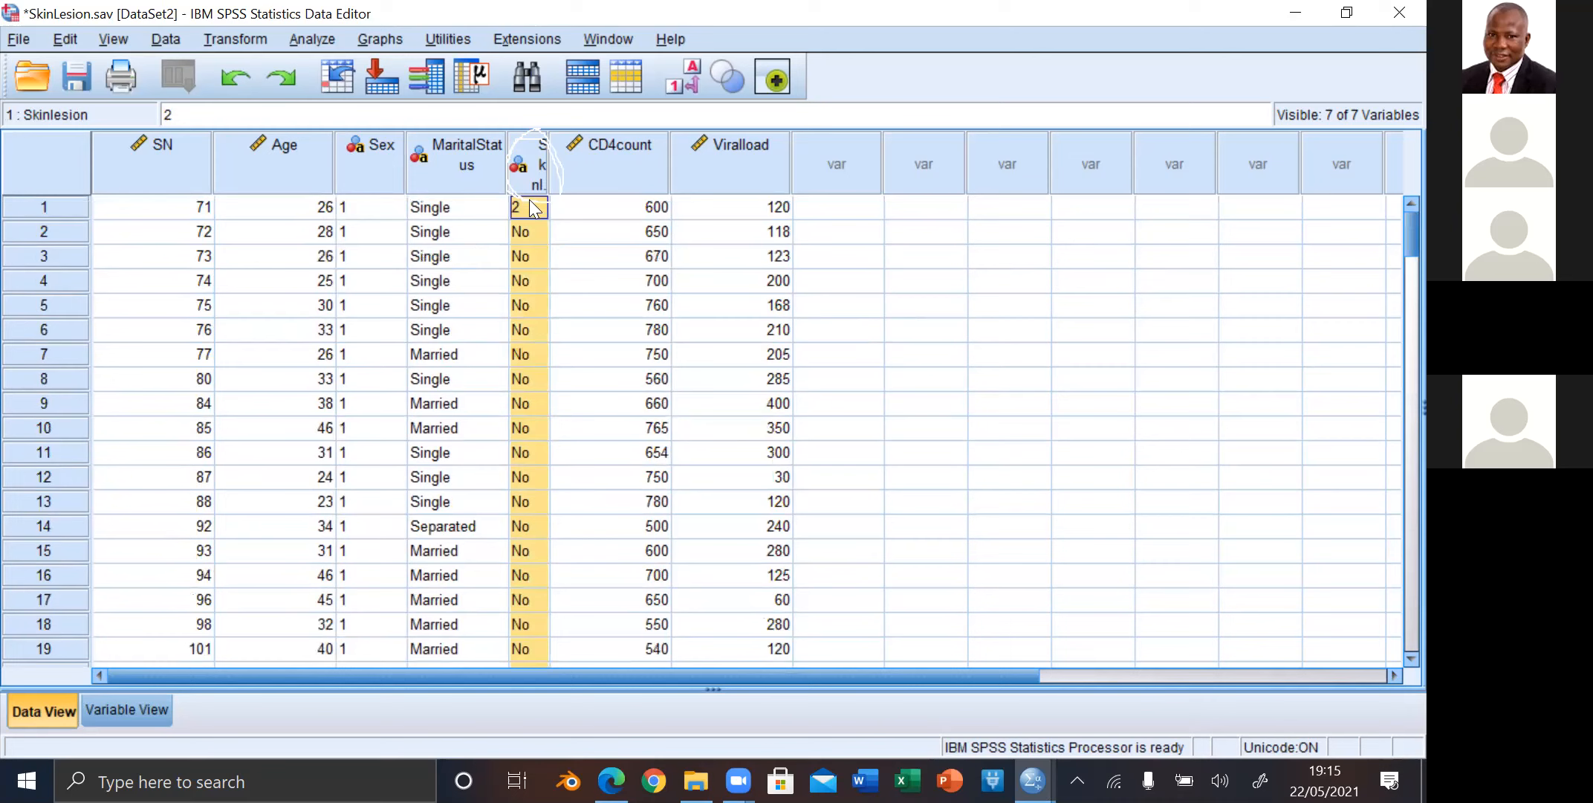
# Step: Copy the Skinlesion value 2 of the first case
pyautogui.click(532, 208)
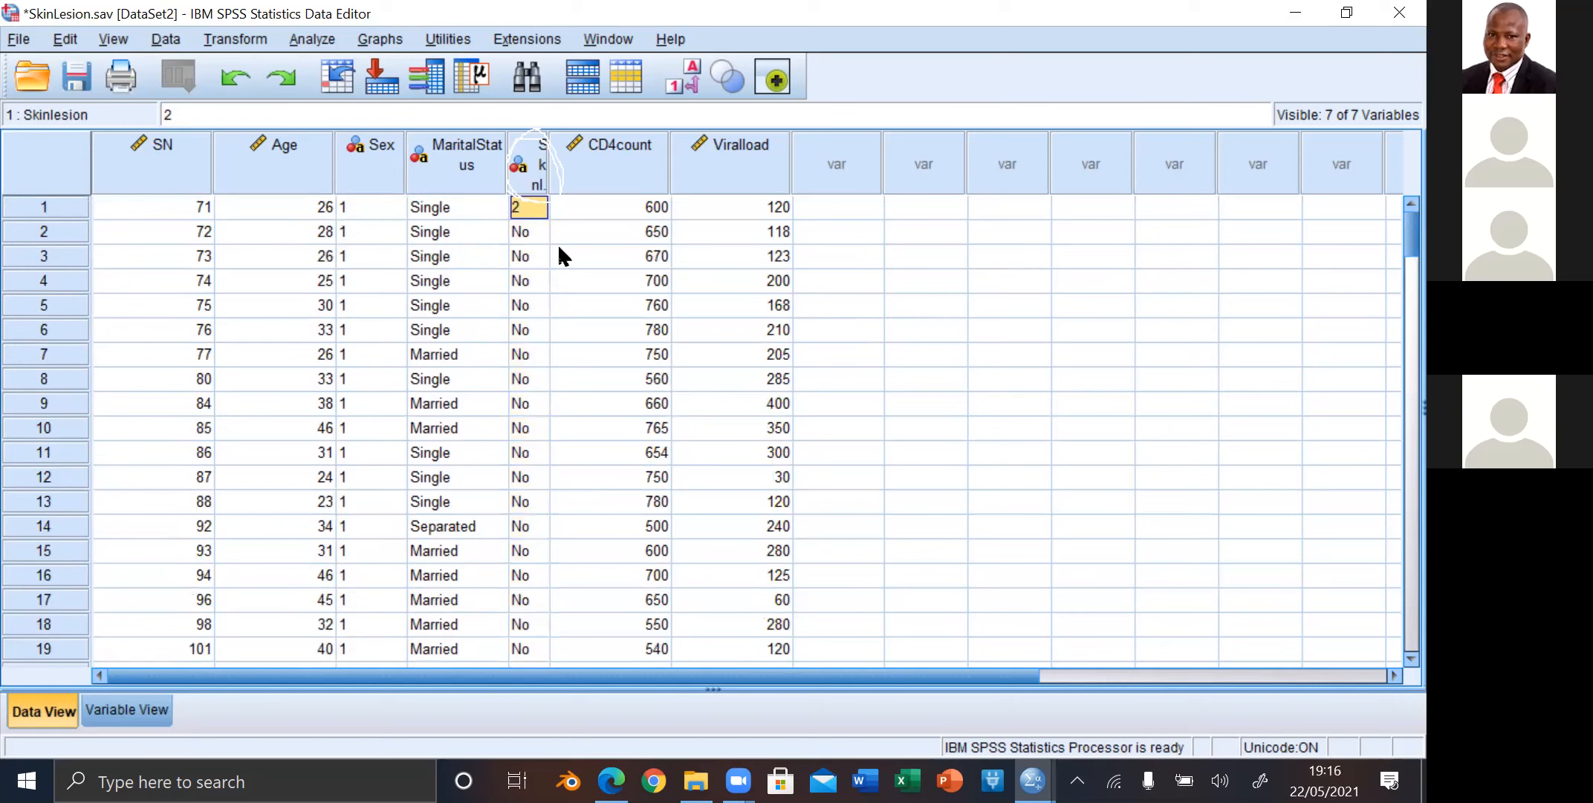
pyautogui.rightClick(527, 208)
# Step: Try to select the No values of Skinlesion from the second case down to where Yes begins
pyautogui.moveTo(524, 232); pyautogui.dragTo(518, 759)
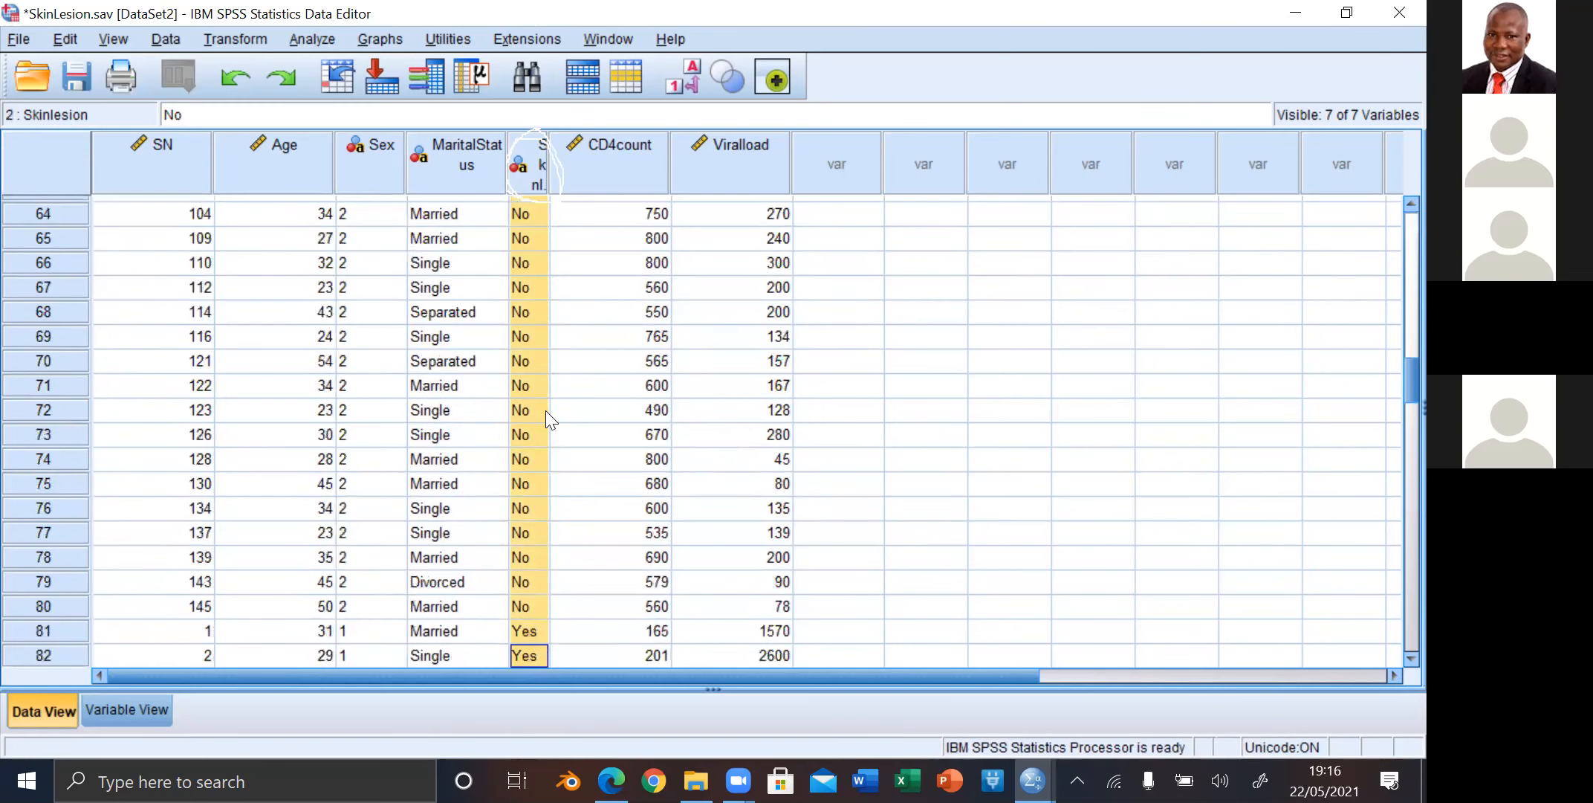
pyautogui.click(531, 195)
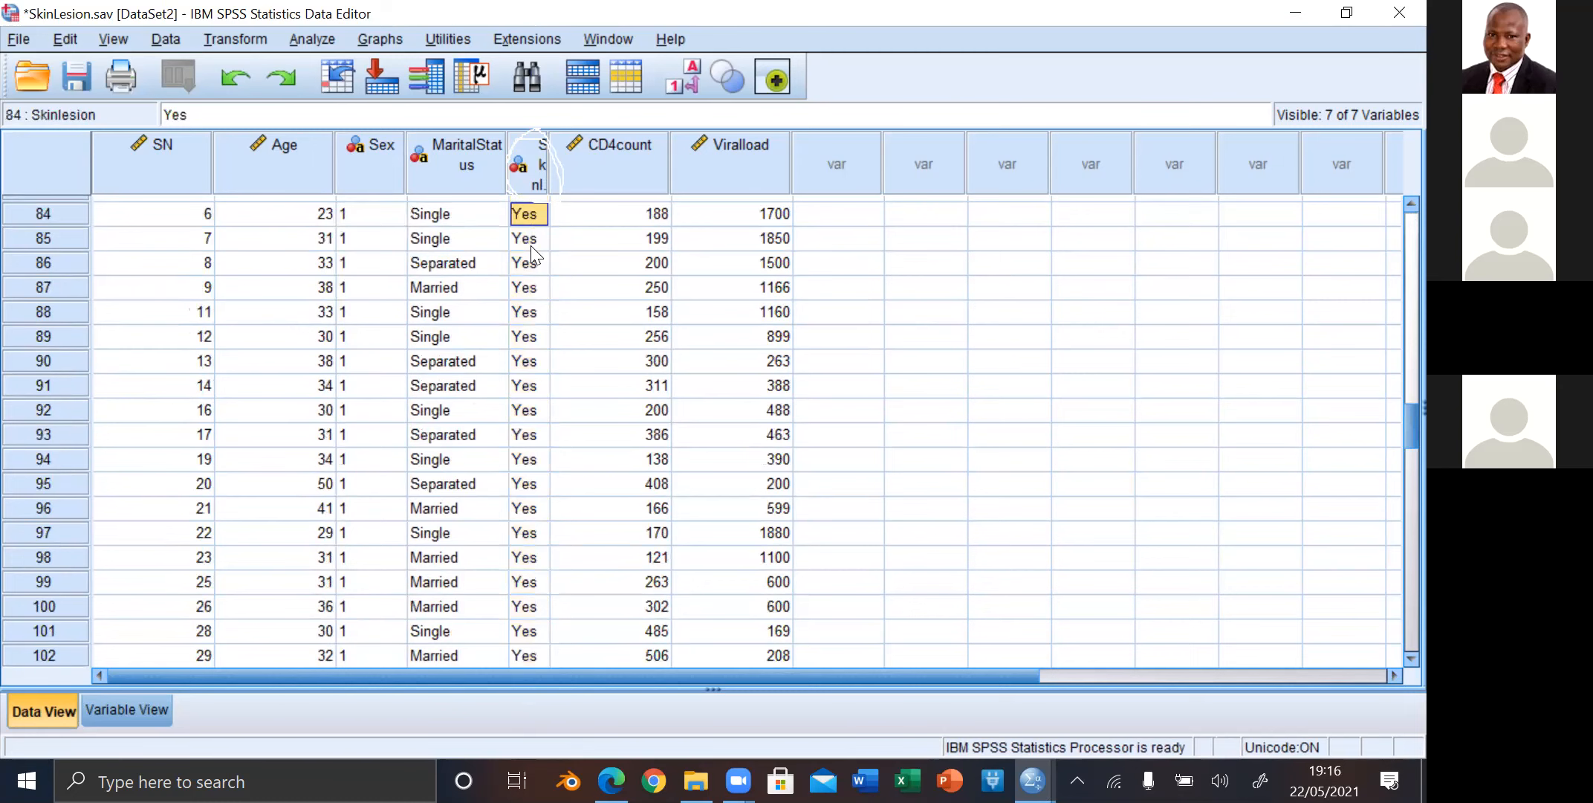
pyautogui.hotkey('shift', 'Up')
pyautogui.hotkey('shift', 'Up')
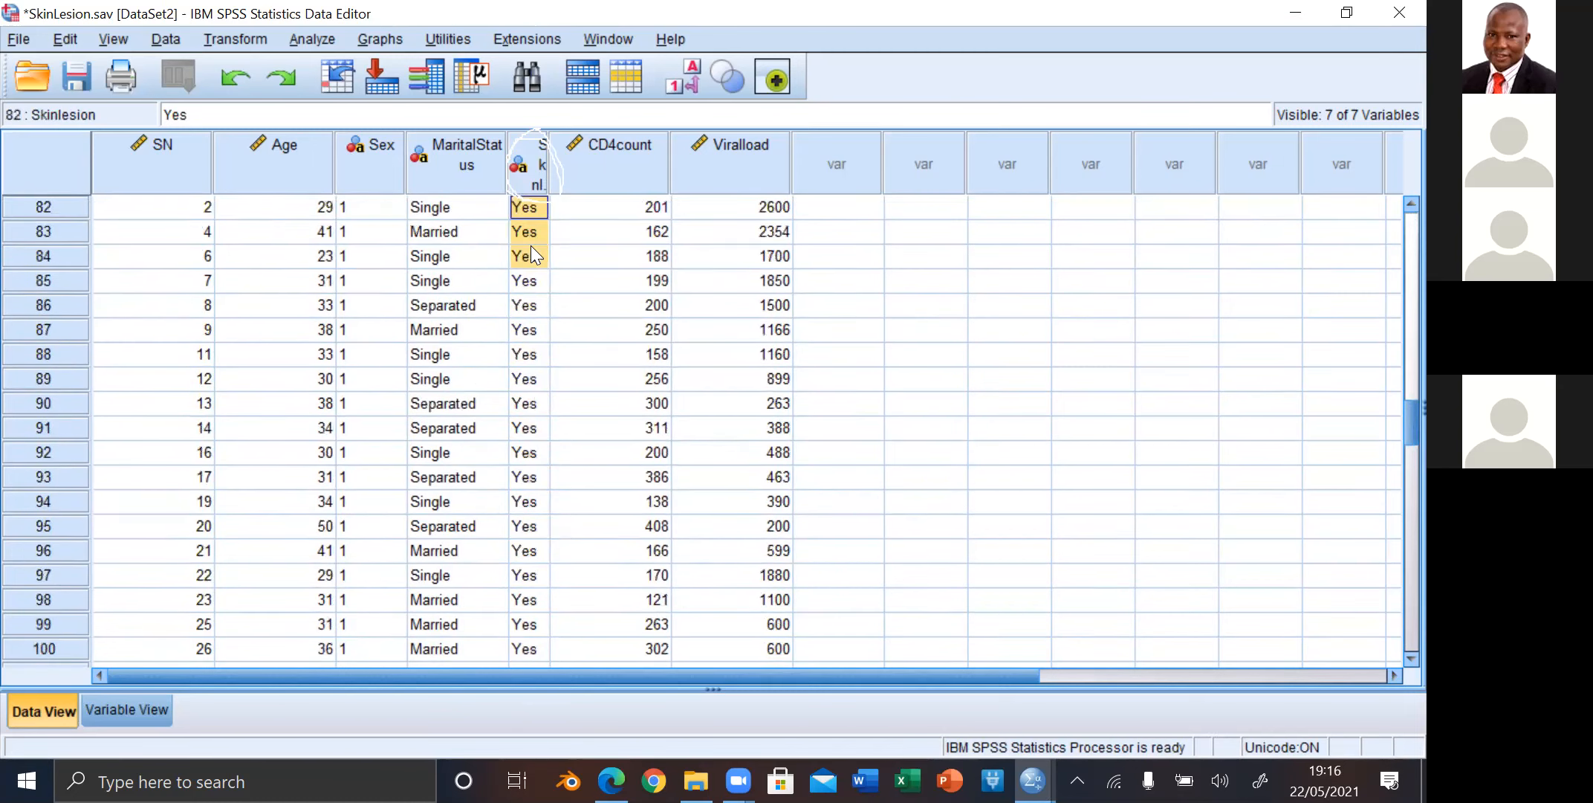
pyautogui.hotkey('shift', 'Up')
pyautogui.hotkey('shift', 'Up')
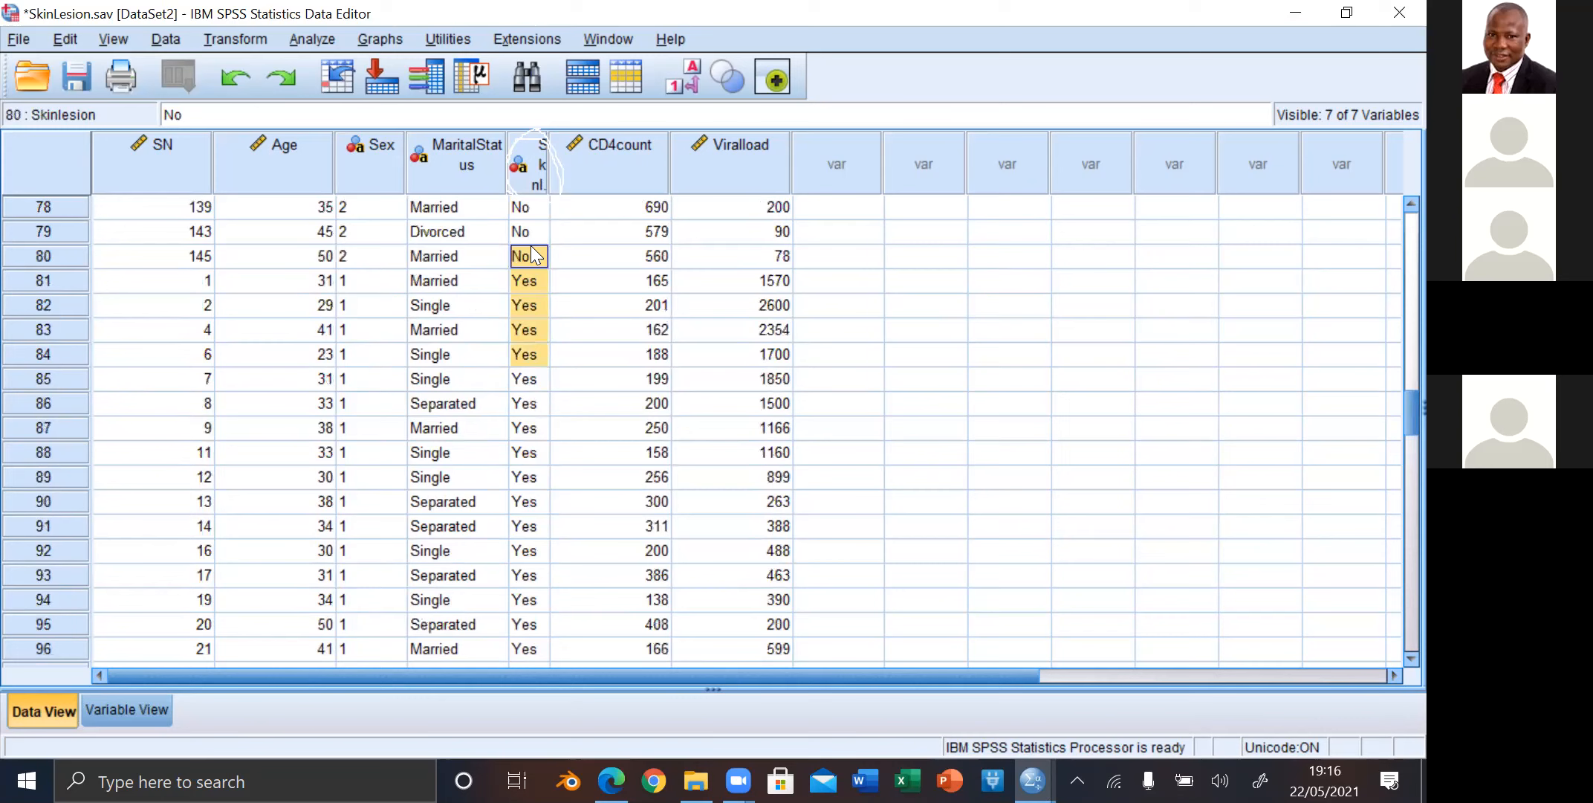
# Step: Paste the copied 2 over the Skinlesion values from case 80 up to case 1 and check the filled cases
pyautogui.click(533, 255)
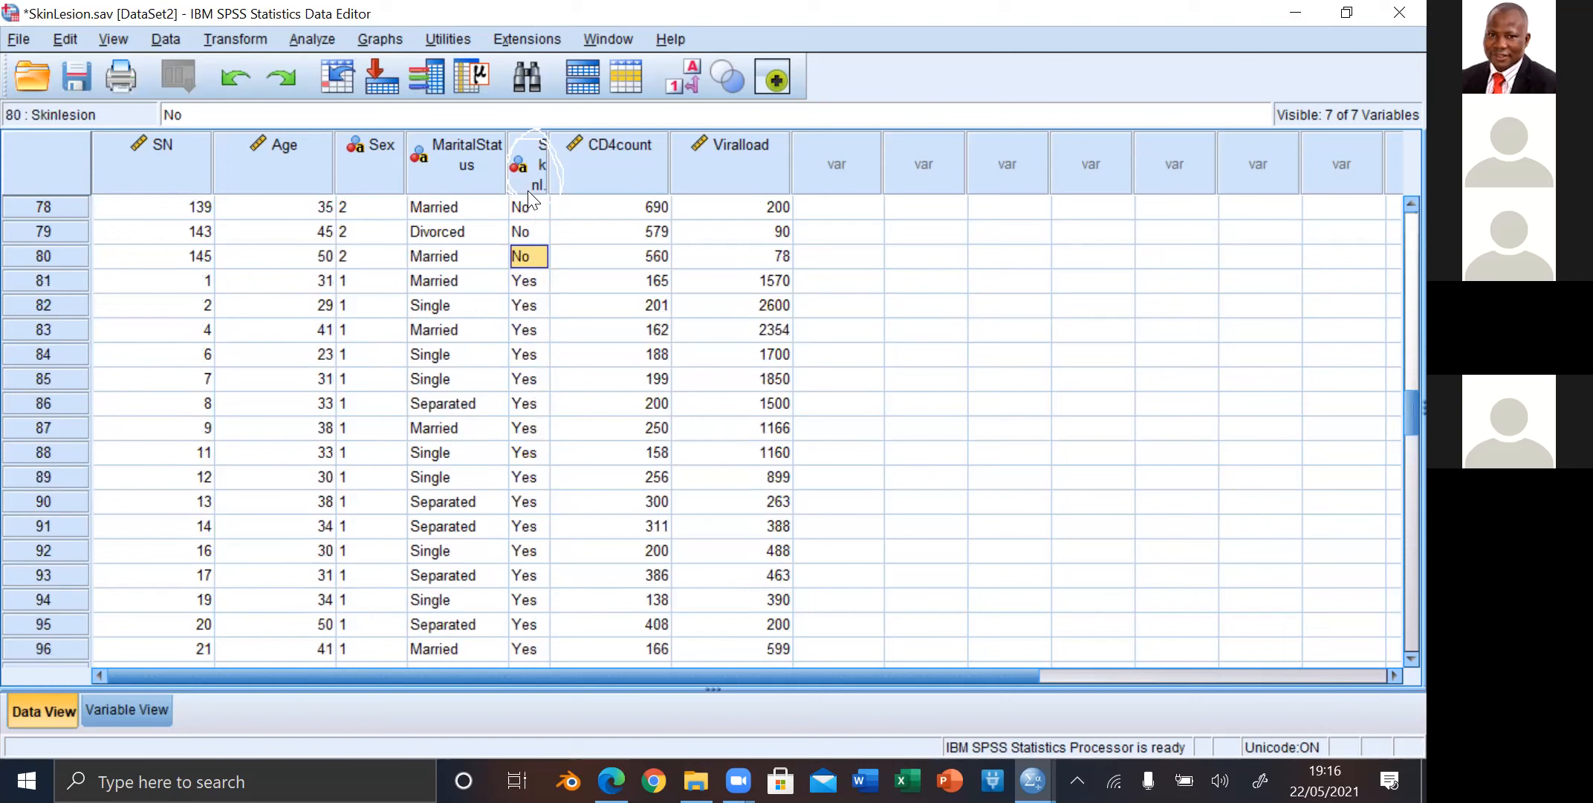
pyautogui.hotkey('shift', 'Up')
pyautogui.hotkey('shift', 'Up')
pyautogui.hotkey('shift', 'Up')
pyautogui.hotkey('shift', 'Up')
pyautogui.hotkey('shift', 'Up')
pyautogui.hotkey('shift', 'Up')
pyautogui.hotkey('shift', 'Up')
pyautogui.hotkey('shift', 'Up')
pyautogui.hotkey('shift', 'Up')
pyautogui.hotkey('shift', 'Up')
pyautogui.hotkey('shift', 'Up')
pyautogui.hotkey('shift', 'Up')
pyautogui.hotkey('shift', 'Up')
pyautogui.hotkey('shift', 'Up')
pyautogui.hotkey('shift', 'Up')
pyautogui.hotkey('shift', 'Up')
pyautogui.hotkey('shift', 'Up')
pyautogui.hotkey('shift', 'Up')
pyautogui.hotkey('shift', 'Up')
pyautogui.hotkey('shift', 'Up')
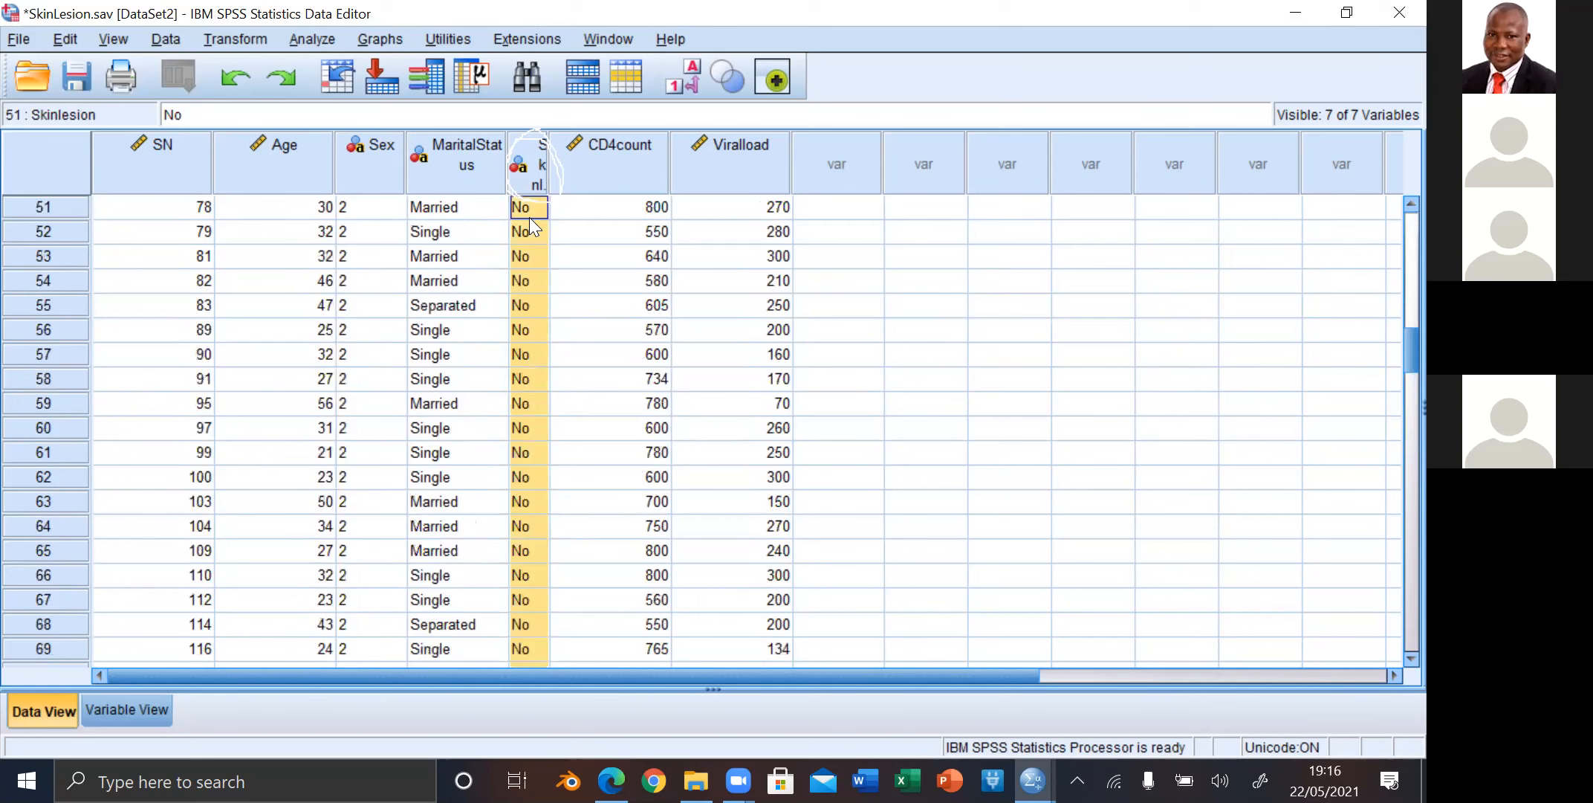
pyautogui.hotkey('shift', 'Up')
pyautogui.hotkey('shift', 'Up')
pyautogui.hotkey('shift', 'Up')
pyautogui.hotkey('shift', 'Up')
pyautogui.hotkey('shift', 'Up')
pyautogui.hotkey('shift', 'Up')
pyautogui.hotkey('shift', 'Up')
pyautogui.hotkey('shift', 'Up')
pyautogui.hotkey('shift', 'Up')
pyautogui.hotkey('shift', 'Up')
pyautogui.hotkey('shift', 'Up')
pyautogui.hotkey('shift', 'Up')
pyautogui.hotkey('shift', 'Up')
pyautogui.hotkey('shift', 'Up')
pyautogui.hotkey('shift', 'Up')
pyautogui.hotkey('shift', 'Up')
pyautogui.hotkey('shift', 'Up')
pyautogui.hotkey('shift', 'Up')
pyautogui.hotkey('shift', 'Up')
pyautogui.hotkey('shift', 'Up')
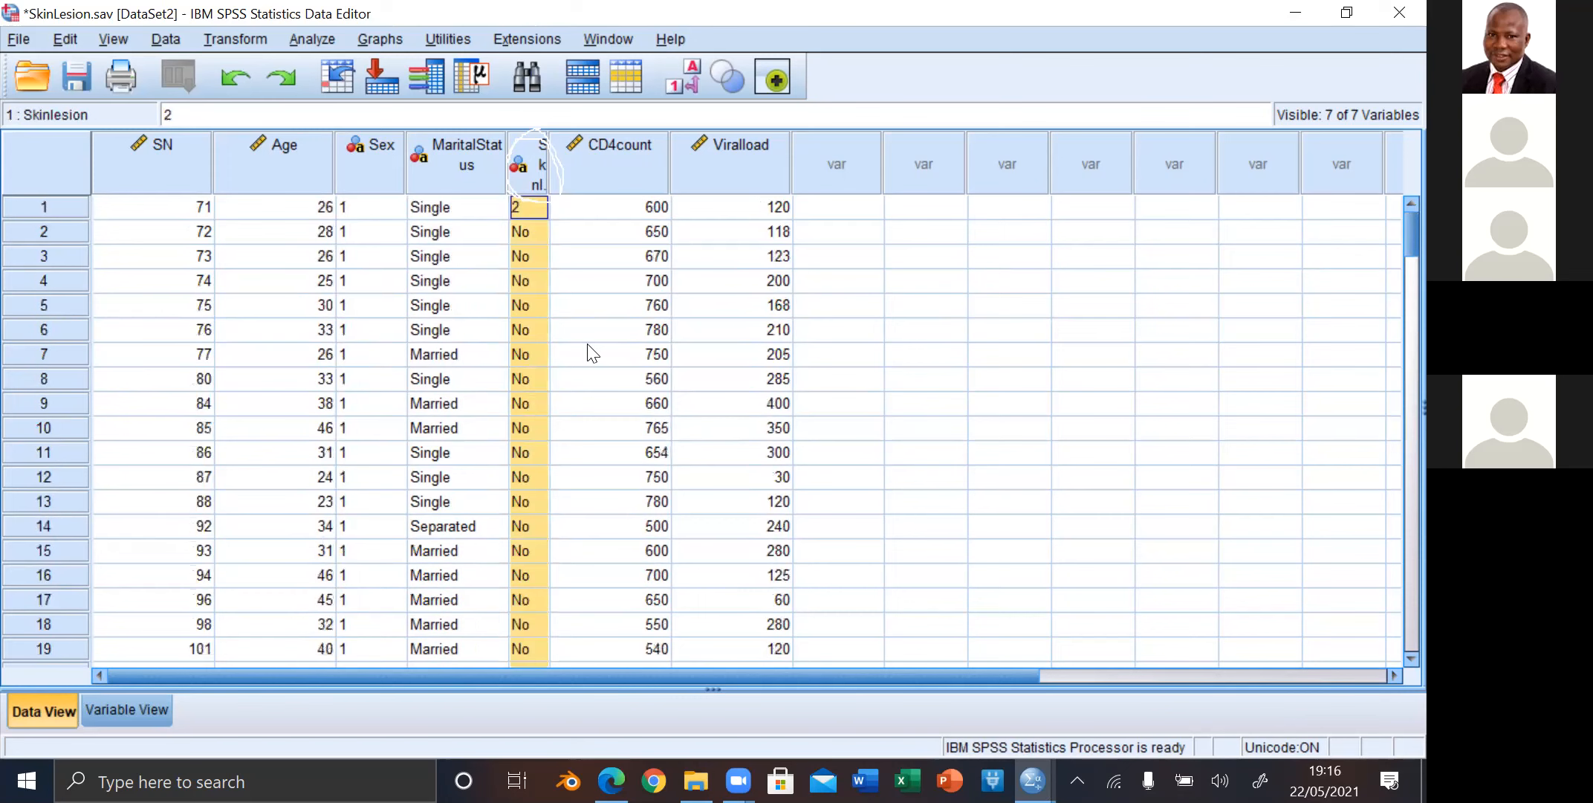
pyautogui.hotkey('ctrl', 'Return')
pyautogui.scroll(-1, 1389, 650)
pyautogui.scroll(-4, 1389, 652)
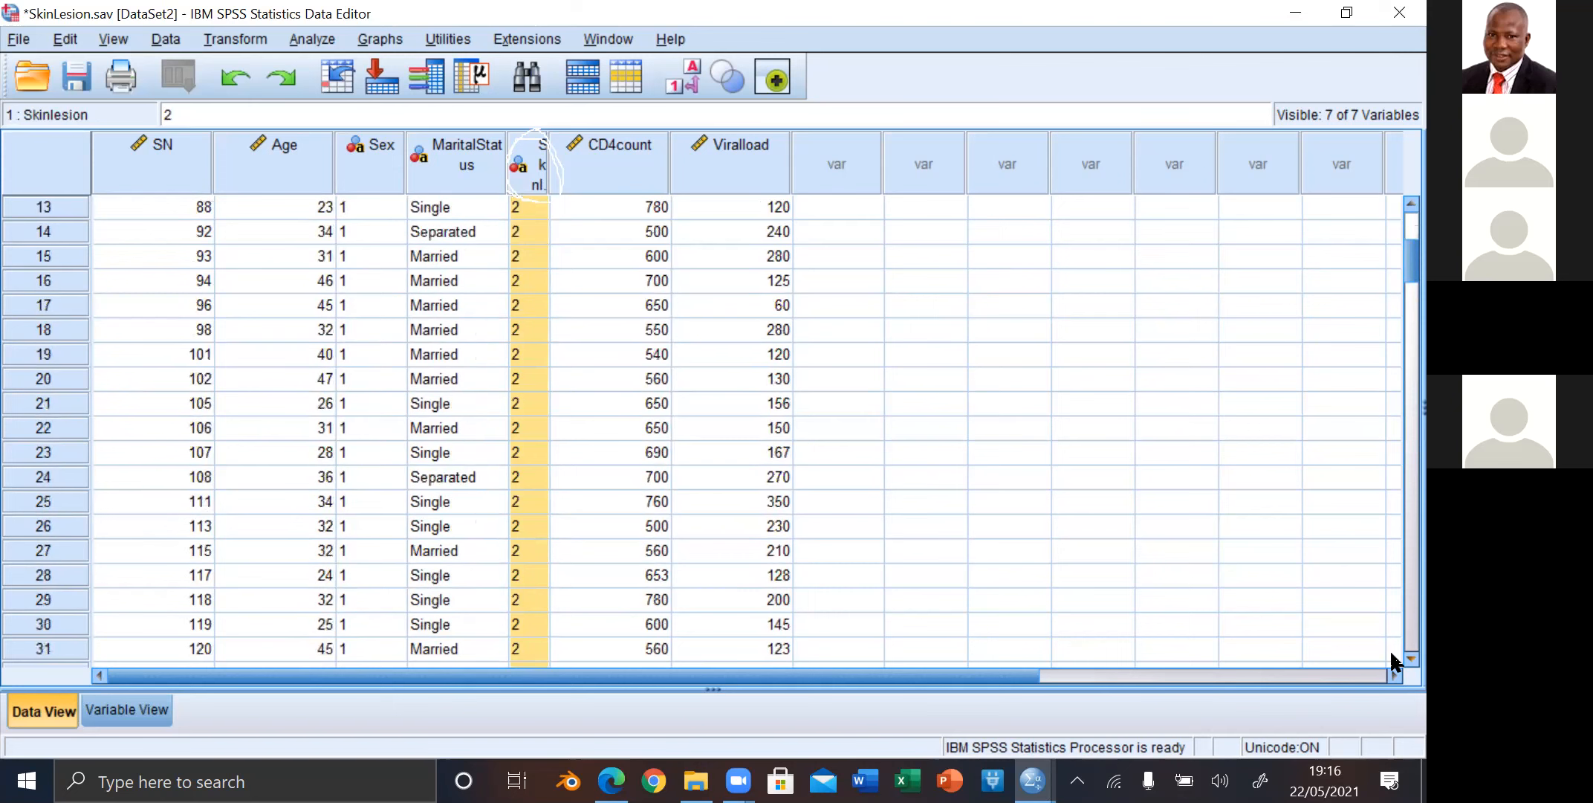
pyautogui.scroll(-2, 1389, 654)
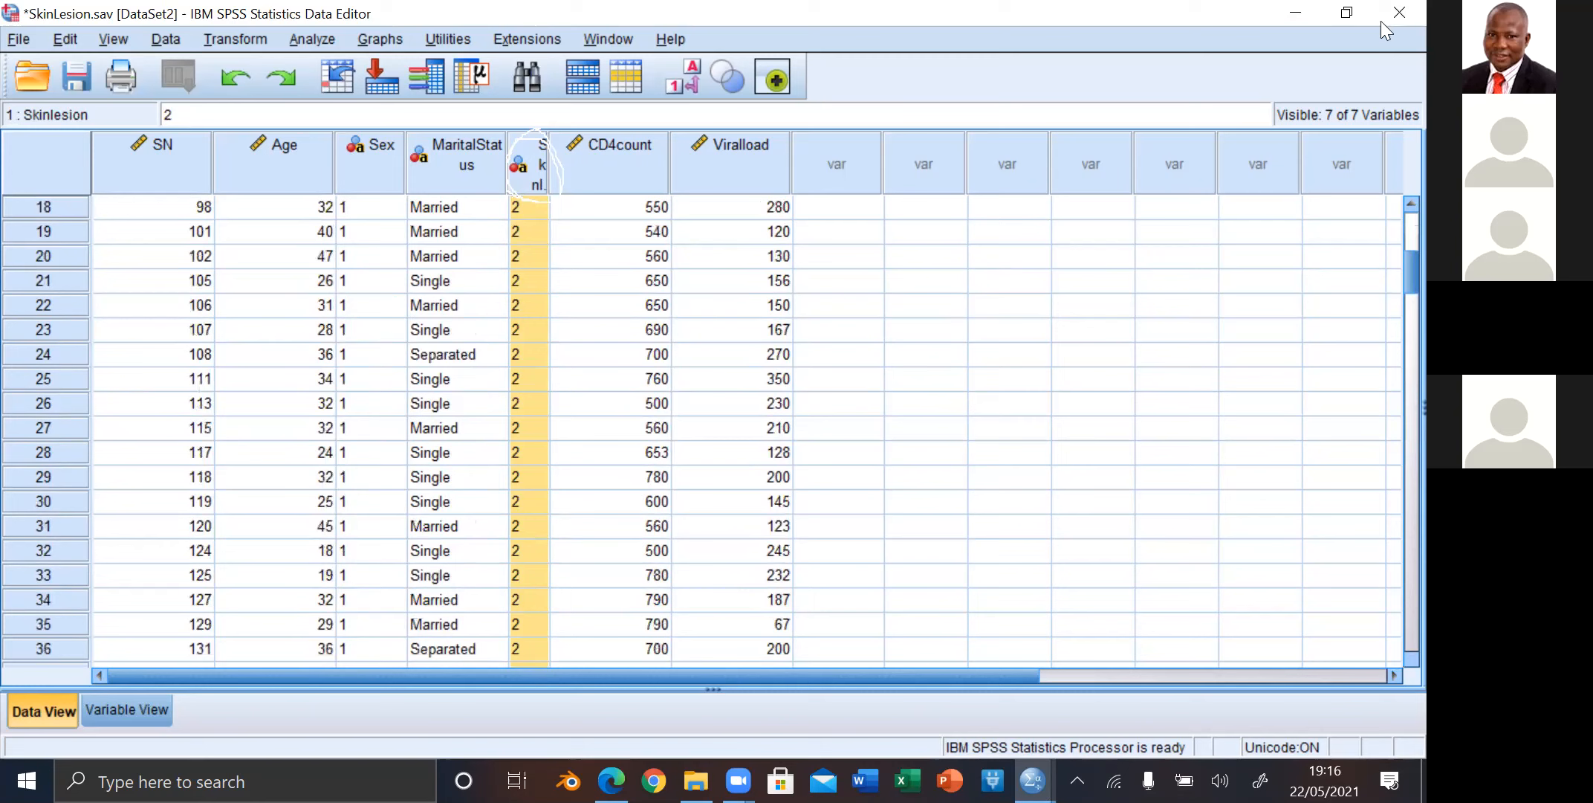
pyautogui.scroll(-2, 1211, 16)
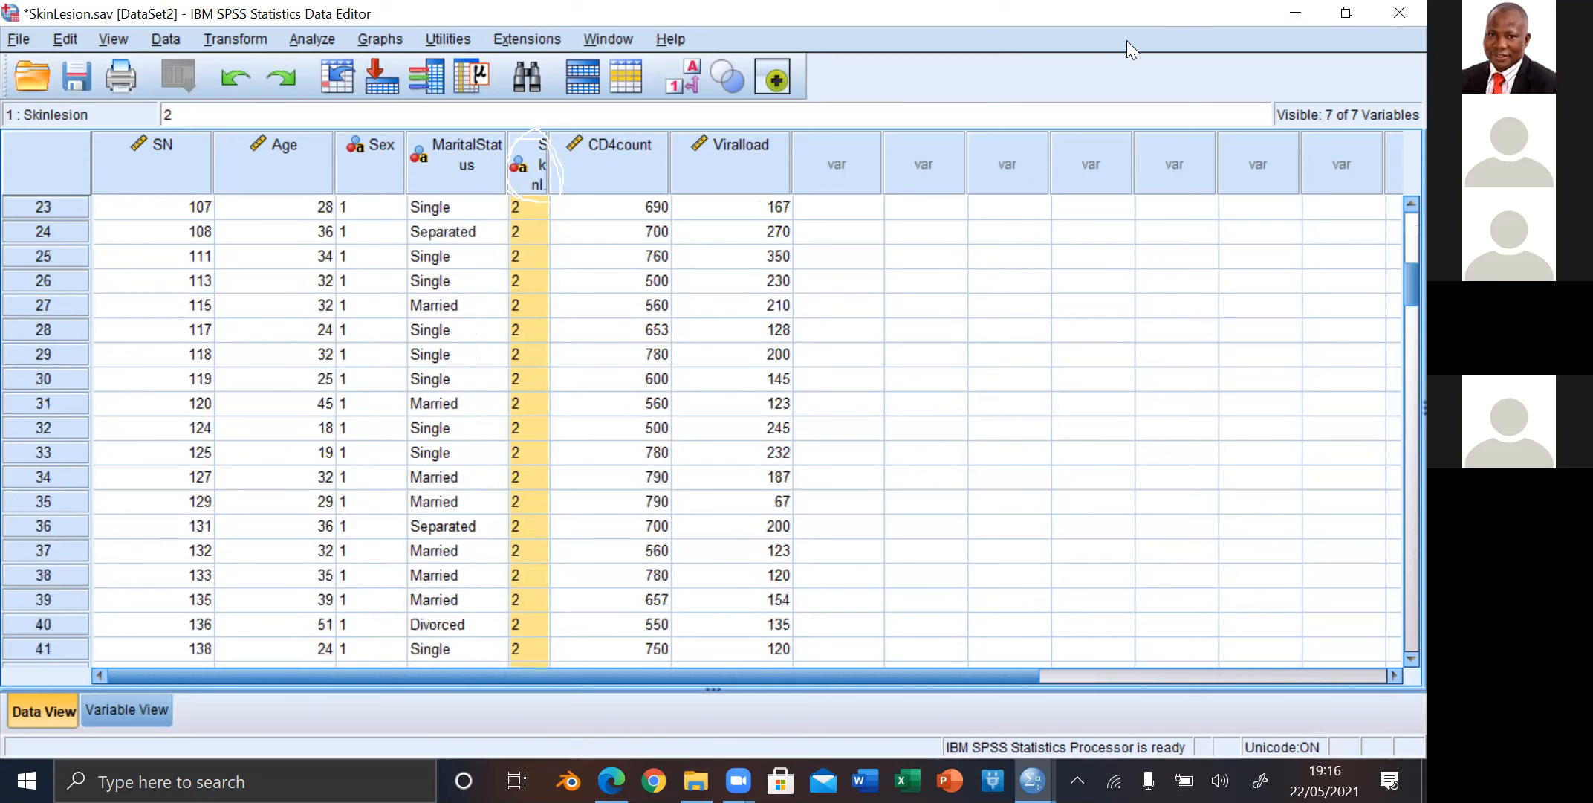
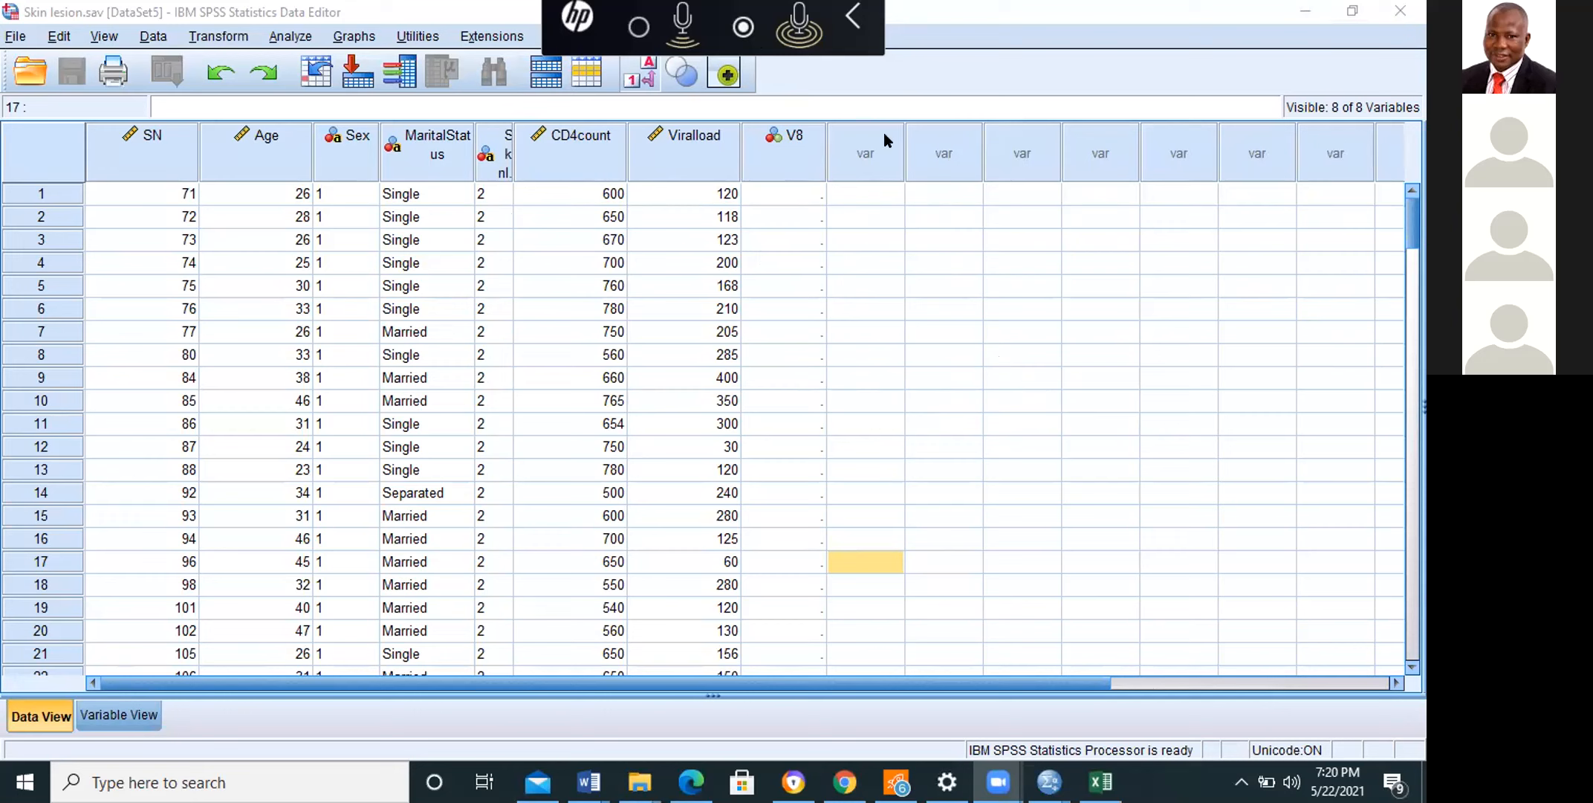
# Step: Delete the empty variable V8 from the dataset
pyautogui.click(793, 147)
pyautogui.rightClick(793, 148)
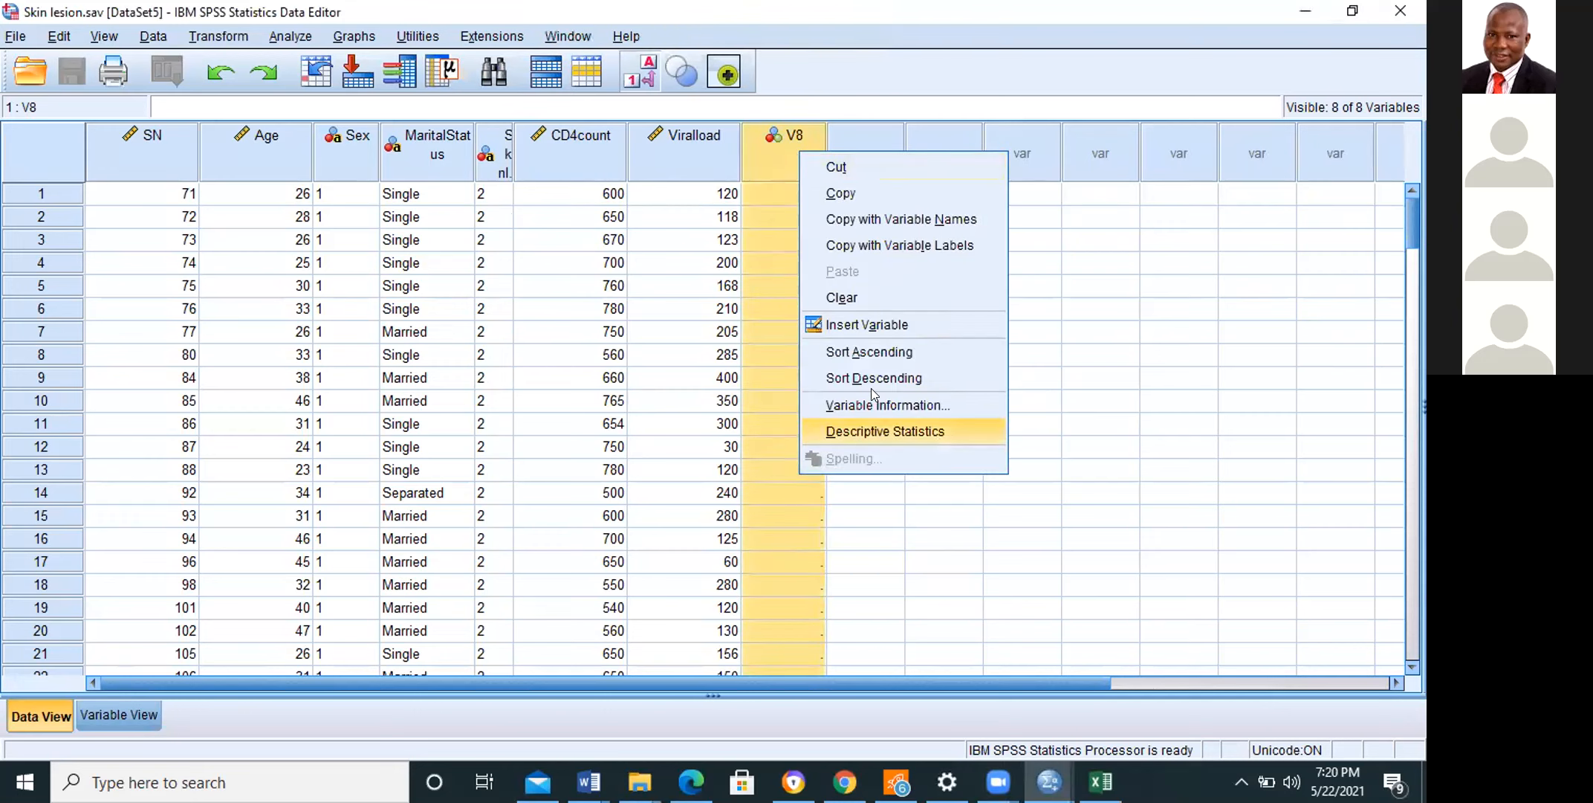
pyautogui.click(853, 298)
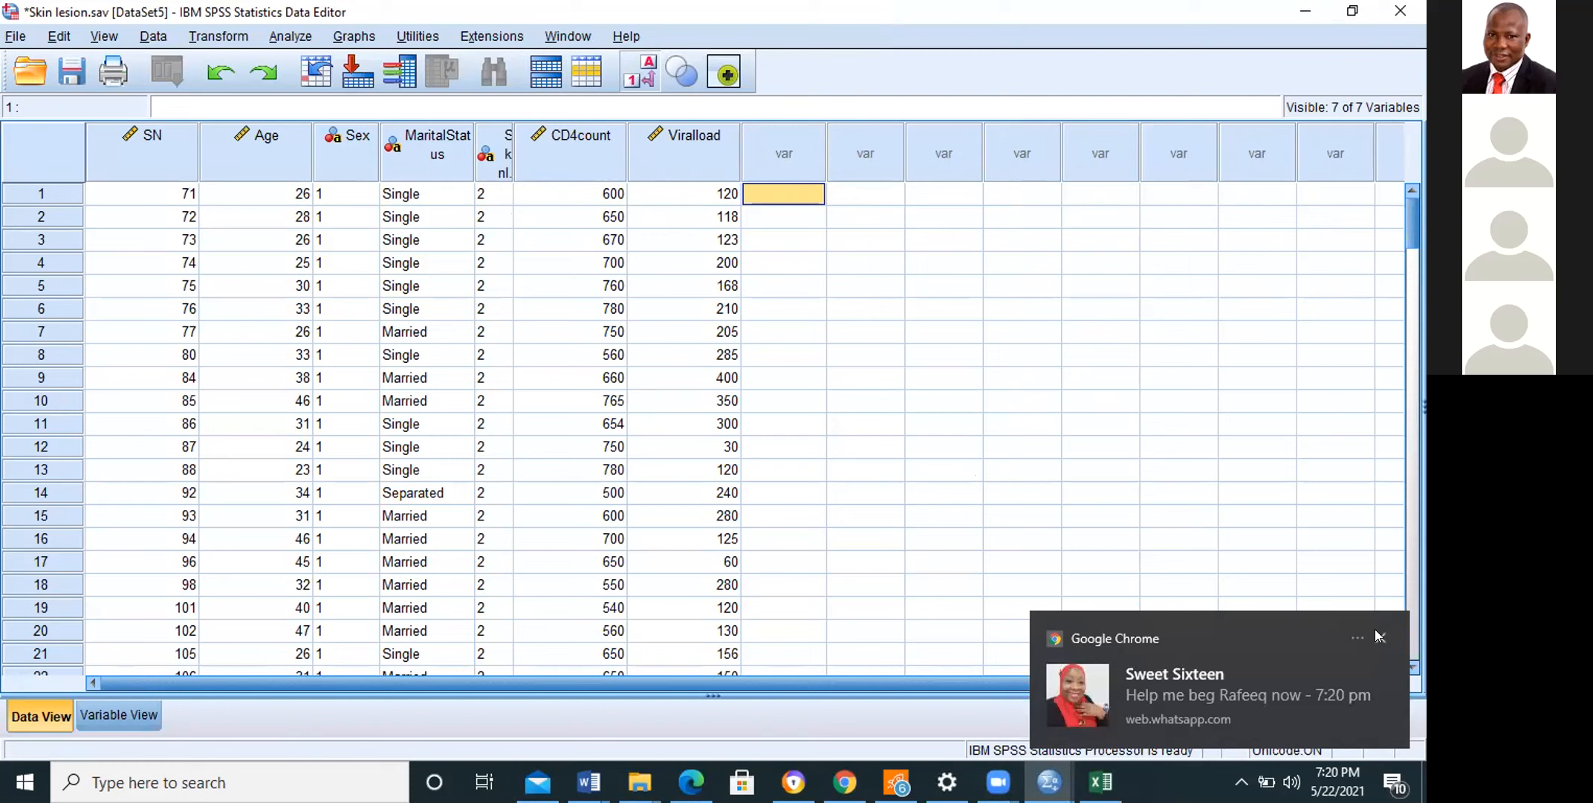
pyautogui.click(1377, 633)
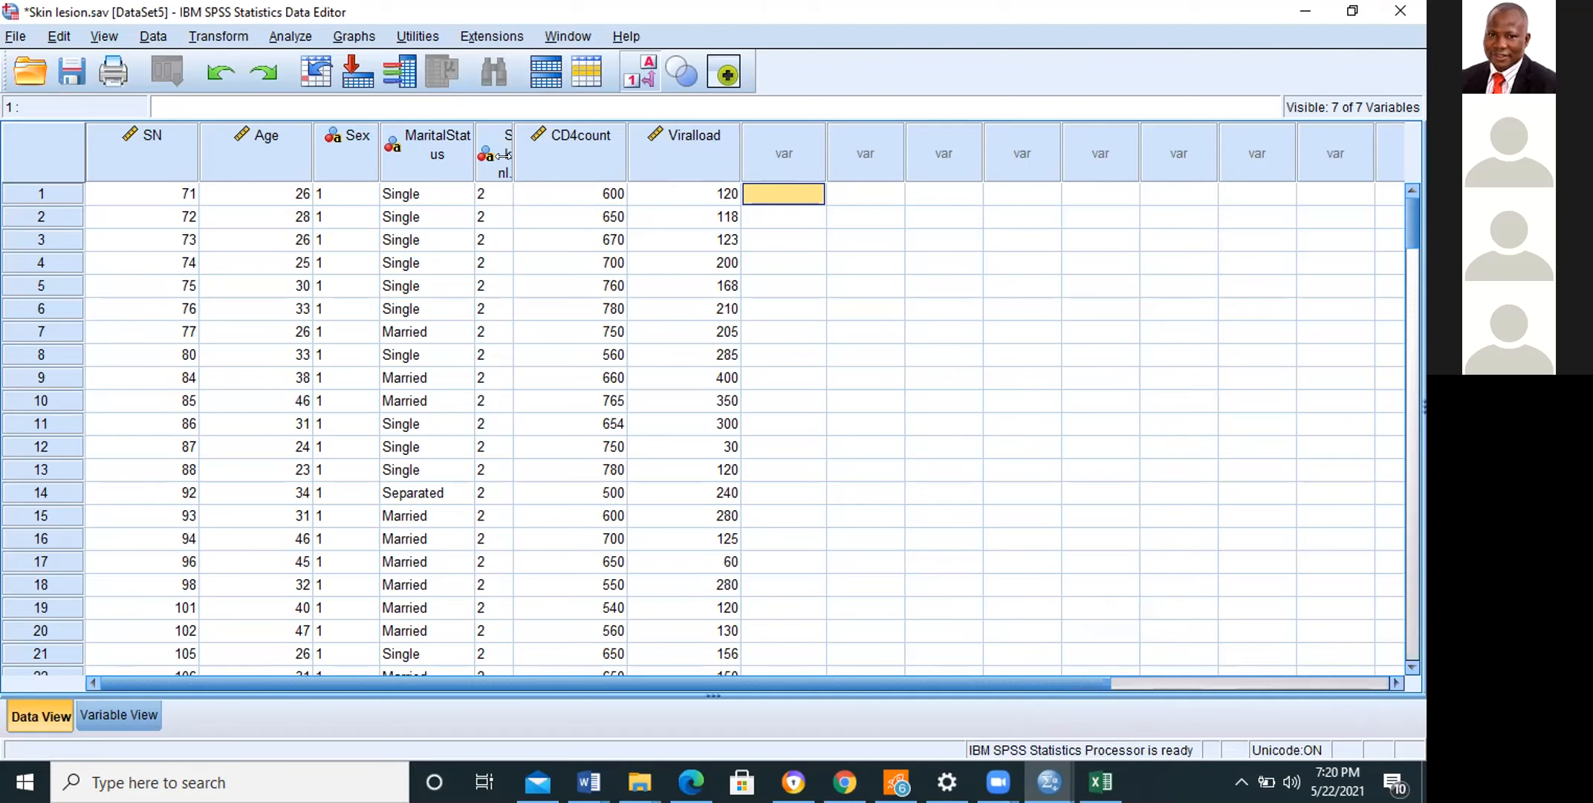
# Step: Widen the Skinlesion column so its full name fits, and save the dataset
pyautogui.moveTo(511, 160); pyautogui.dragTo(559, 174)
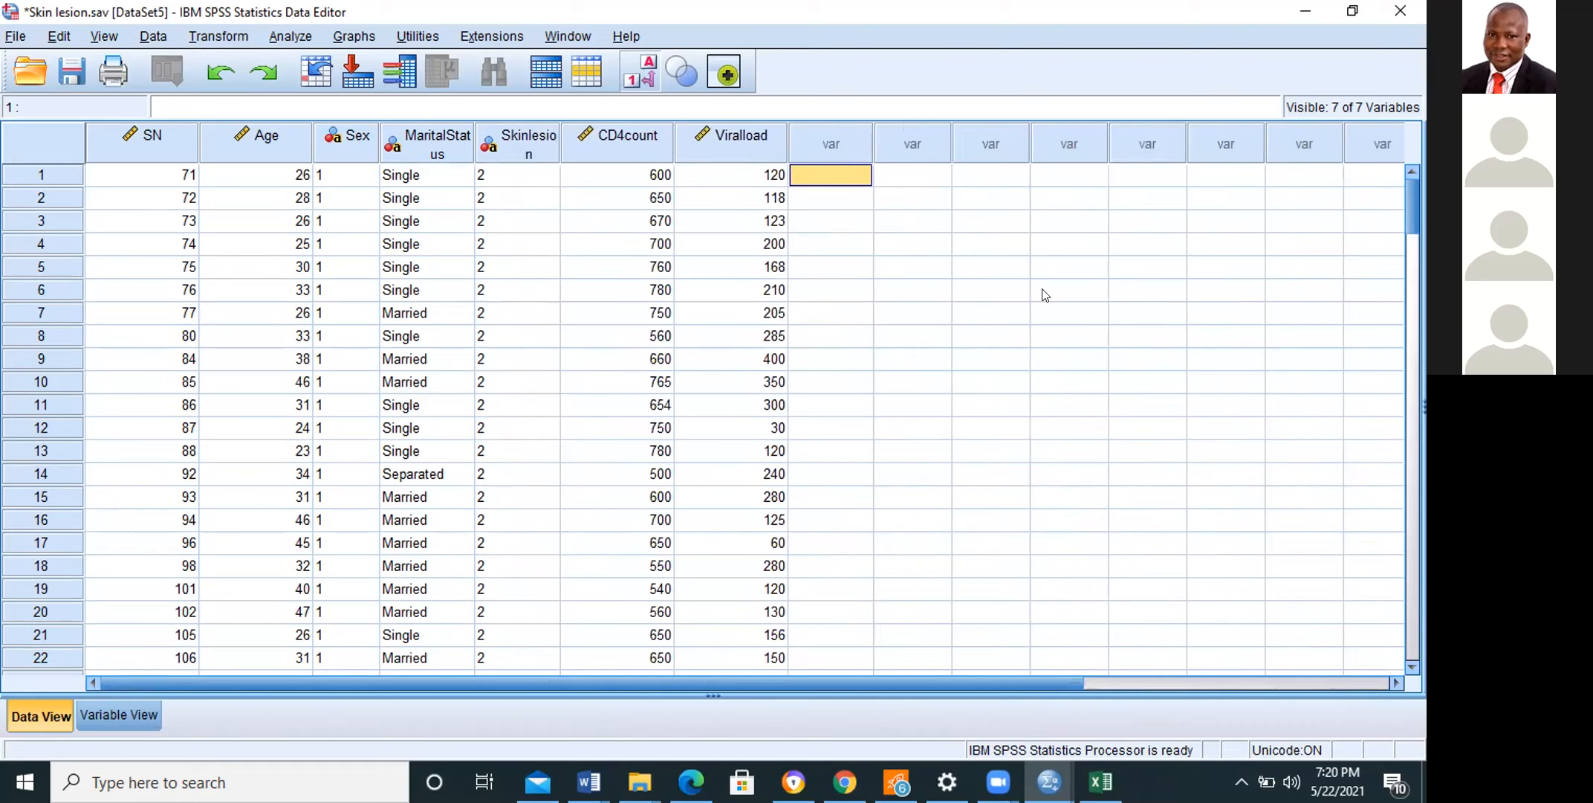
pyautogui.hotkey('ctrl', 's')
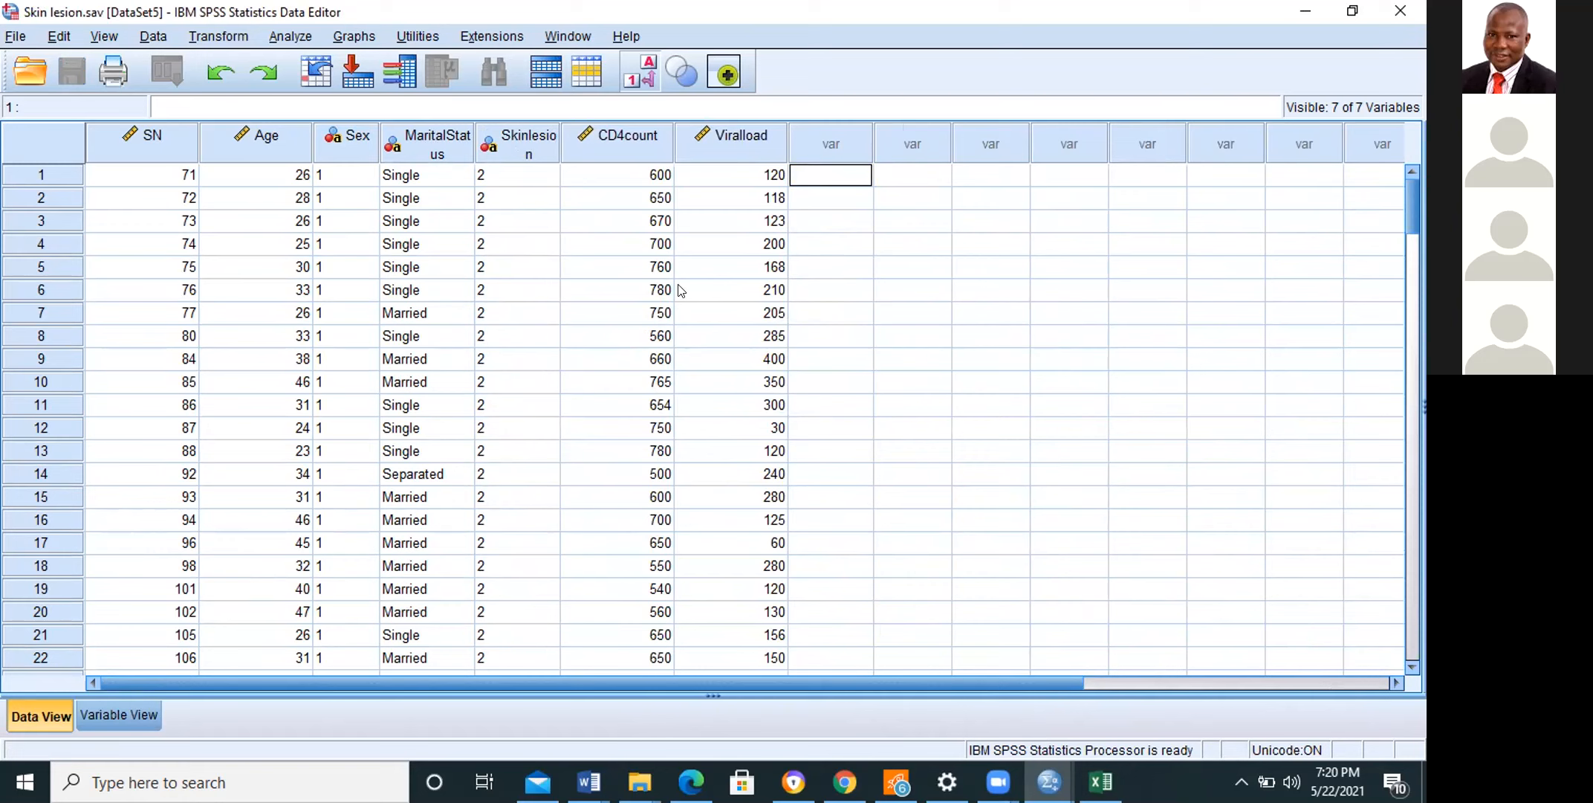
# Step: Sort the cases by MaritalStatus in ascending order
pyautogui.click(346, 176)
pyautogui.click(446, 177)
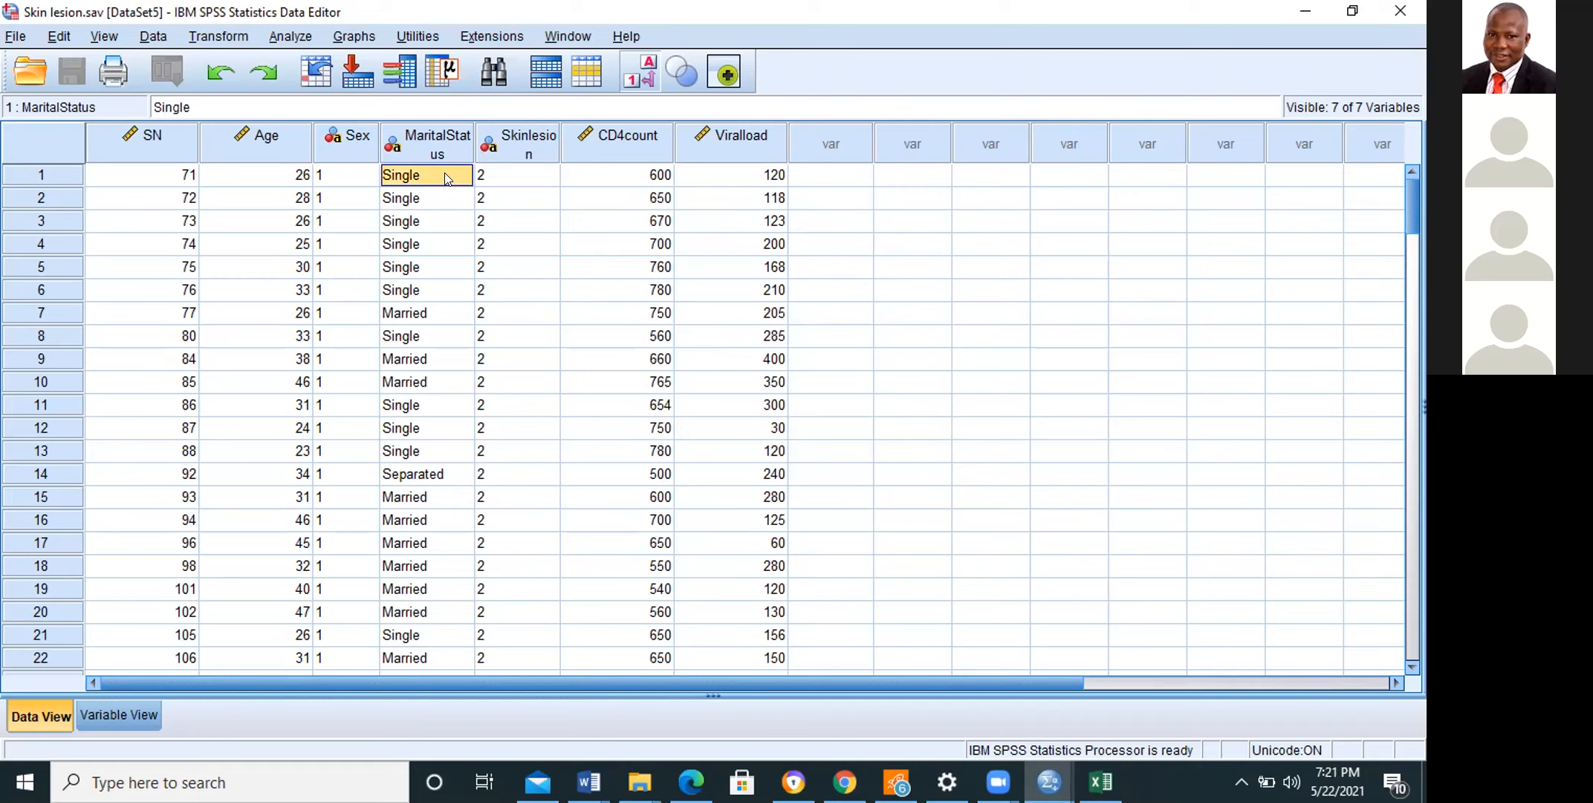
pyautogui.click(442, 140)
pyautogui.rightClick(442, 139)
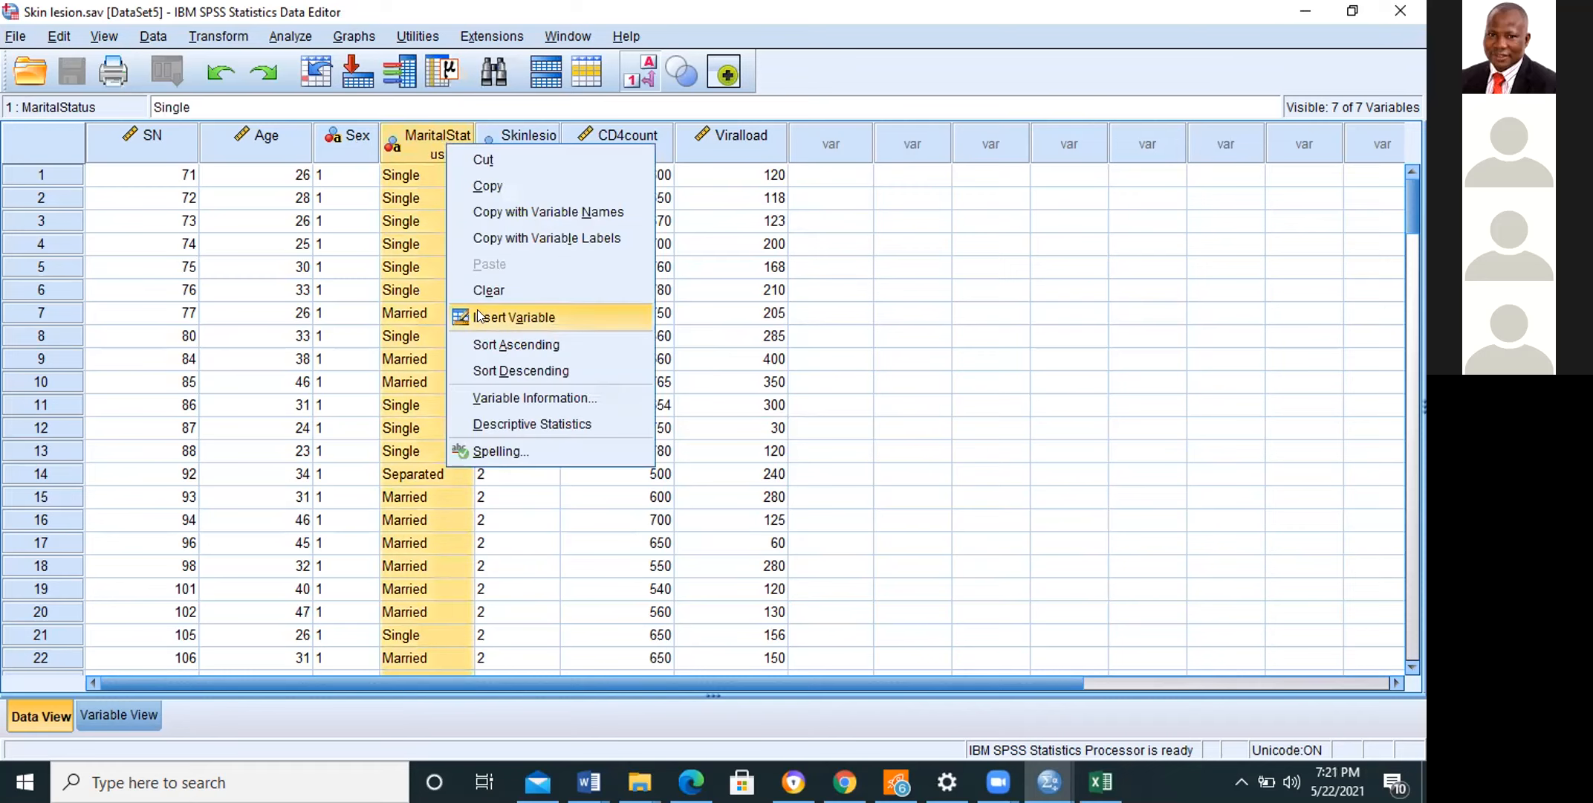
pyautogui.click(498, 346)
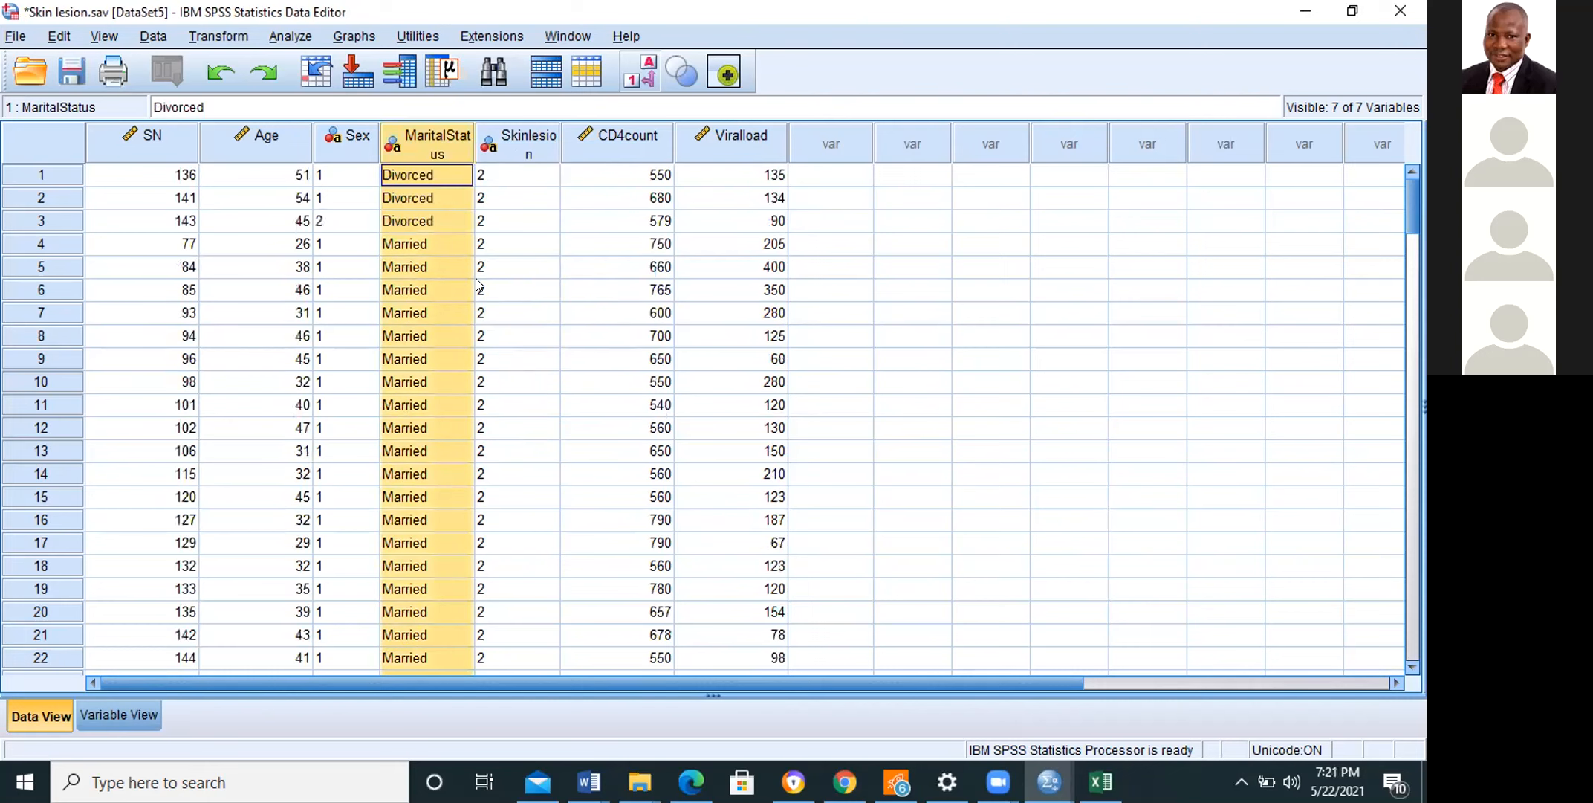
# Step: Recode the Divorced values of MaritalStatus as 4 in cases 1 to 3
pyautogui.click(439, 211)
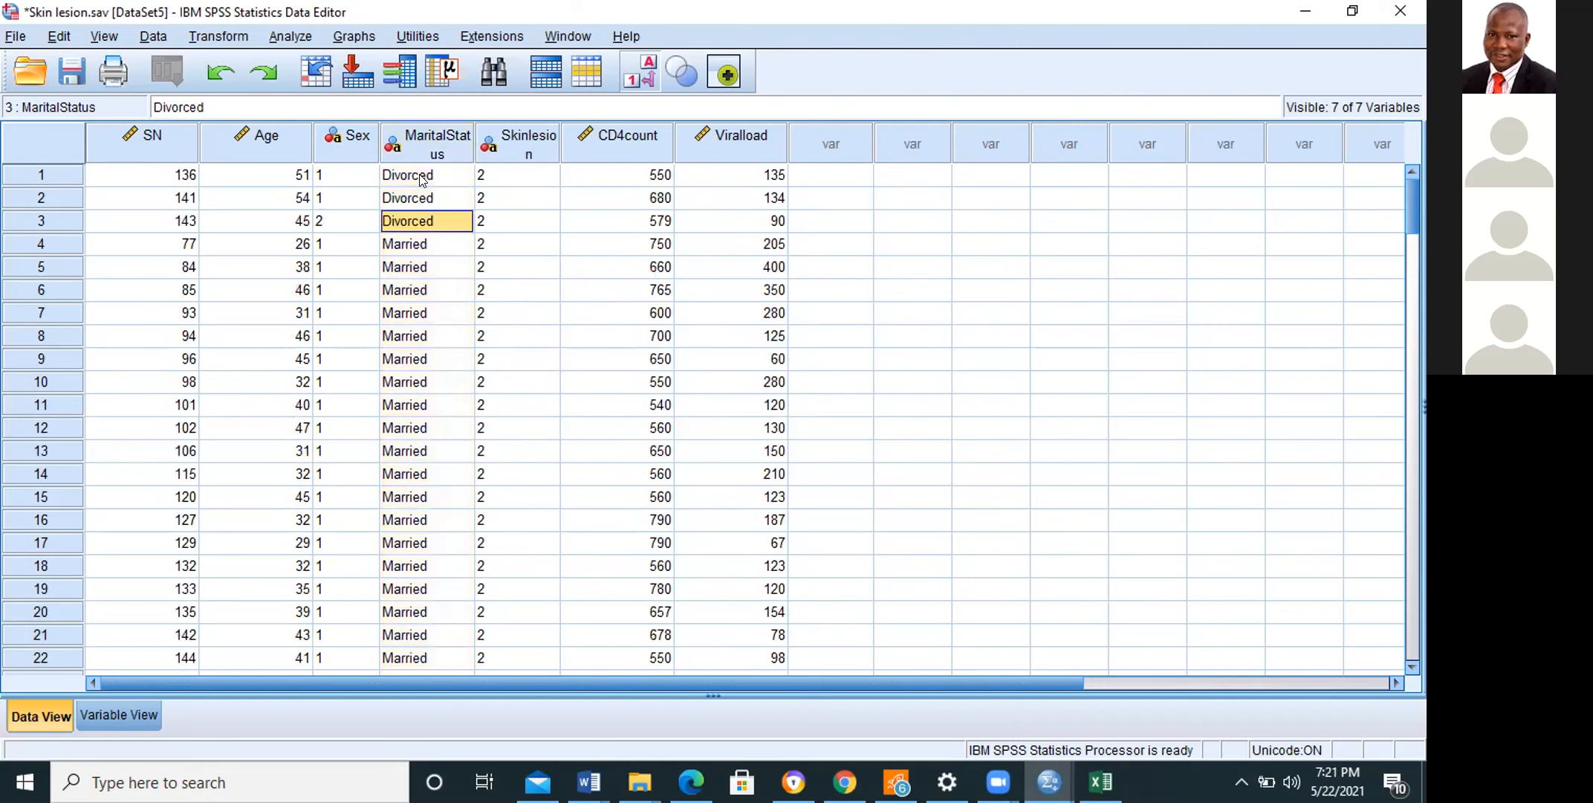
pyautogui.click(422, 178)
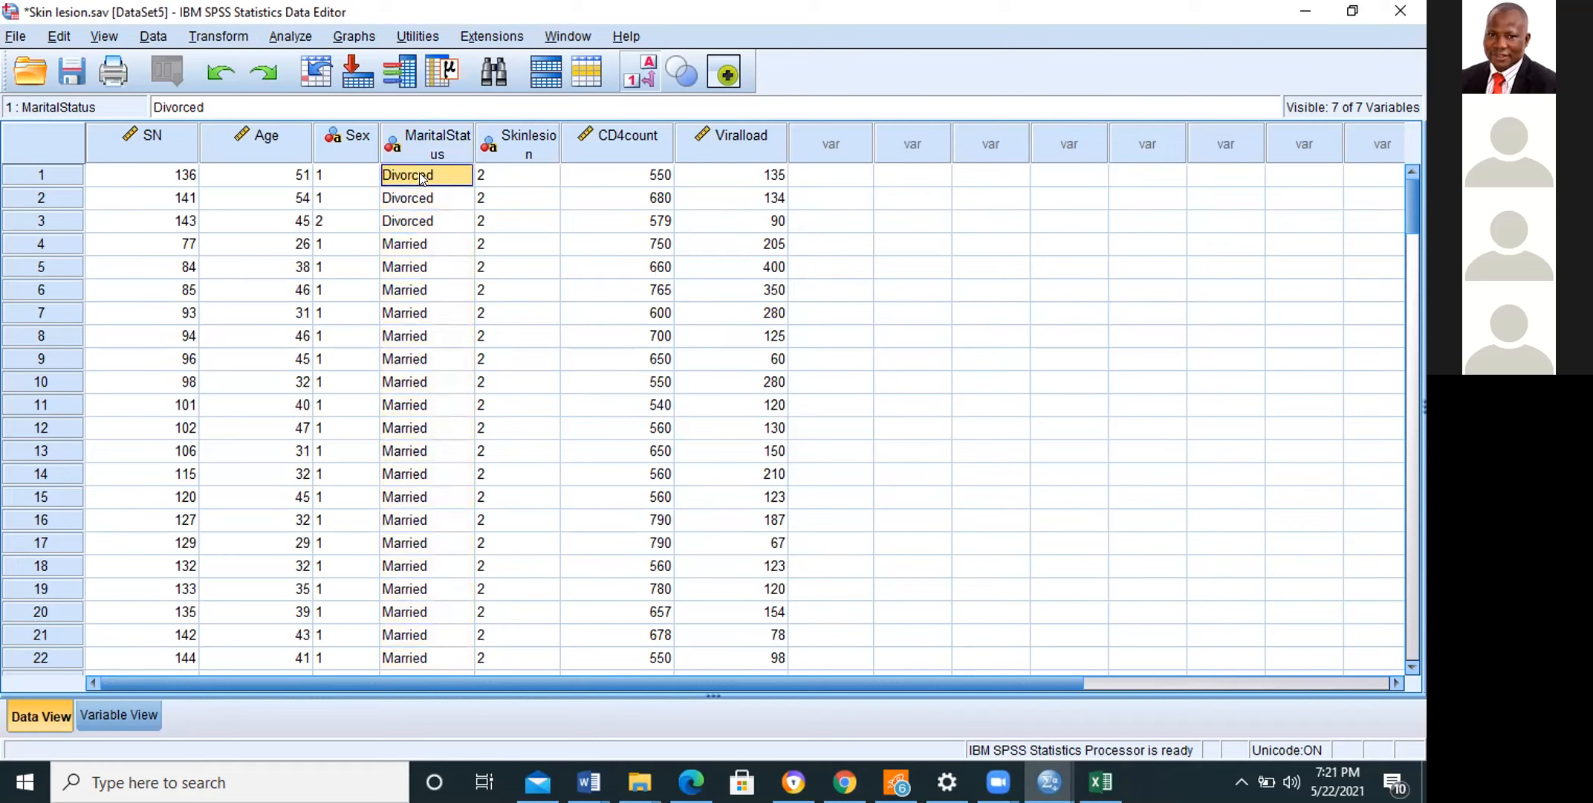
pyautogui.press('BackSpace')
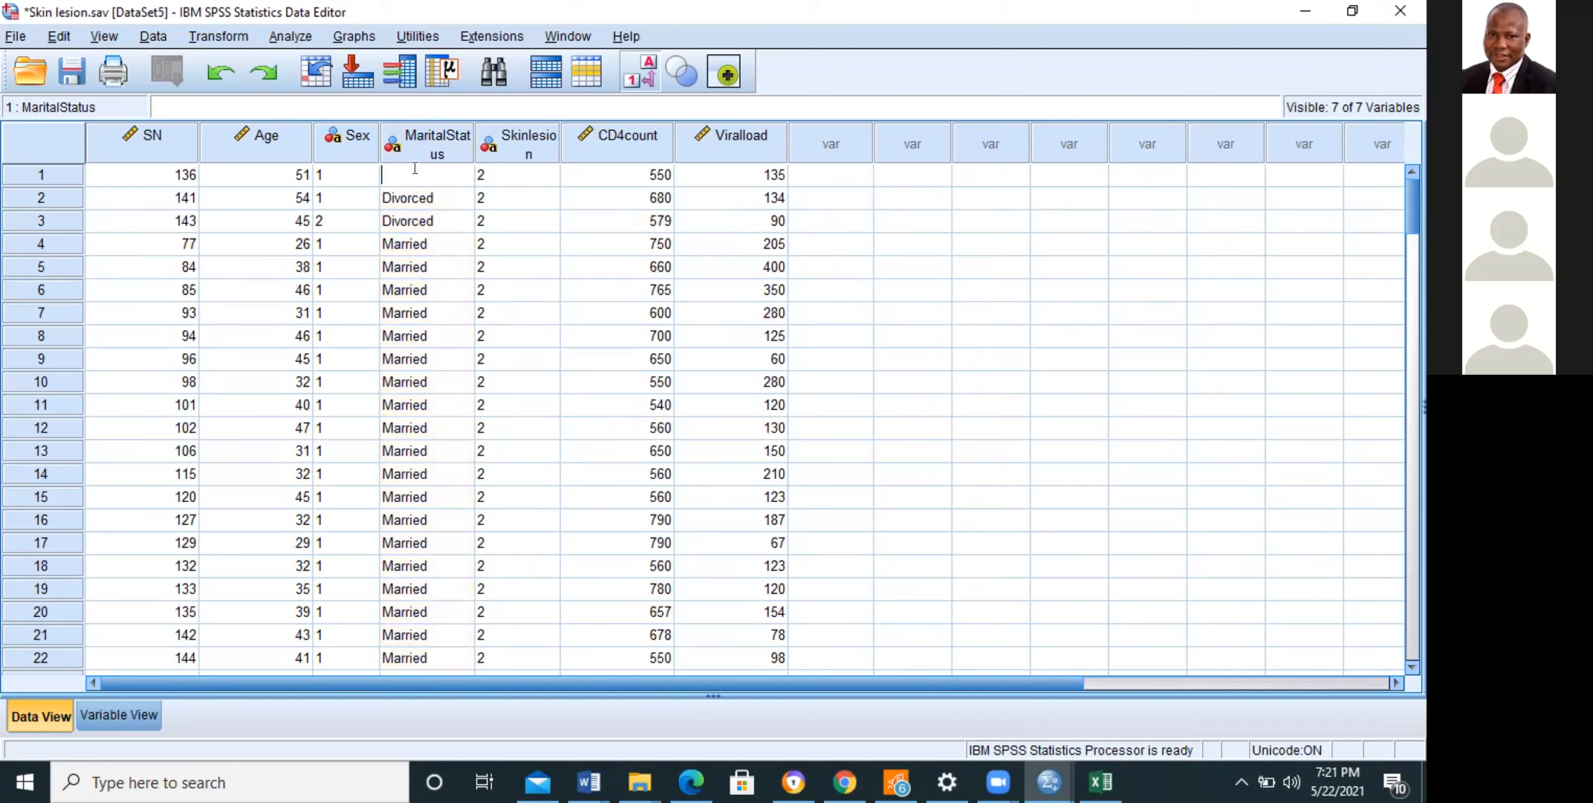
pyautogui.write('4')
pyautogui.press('Return')
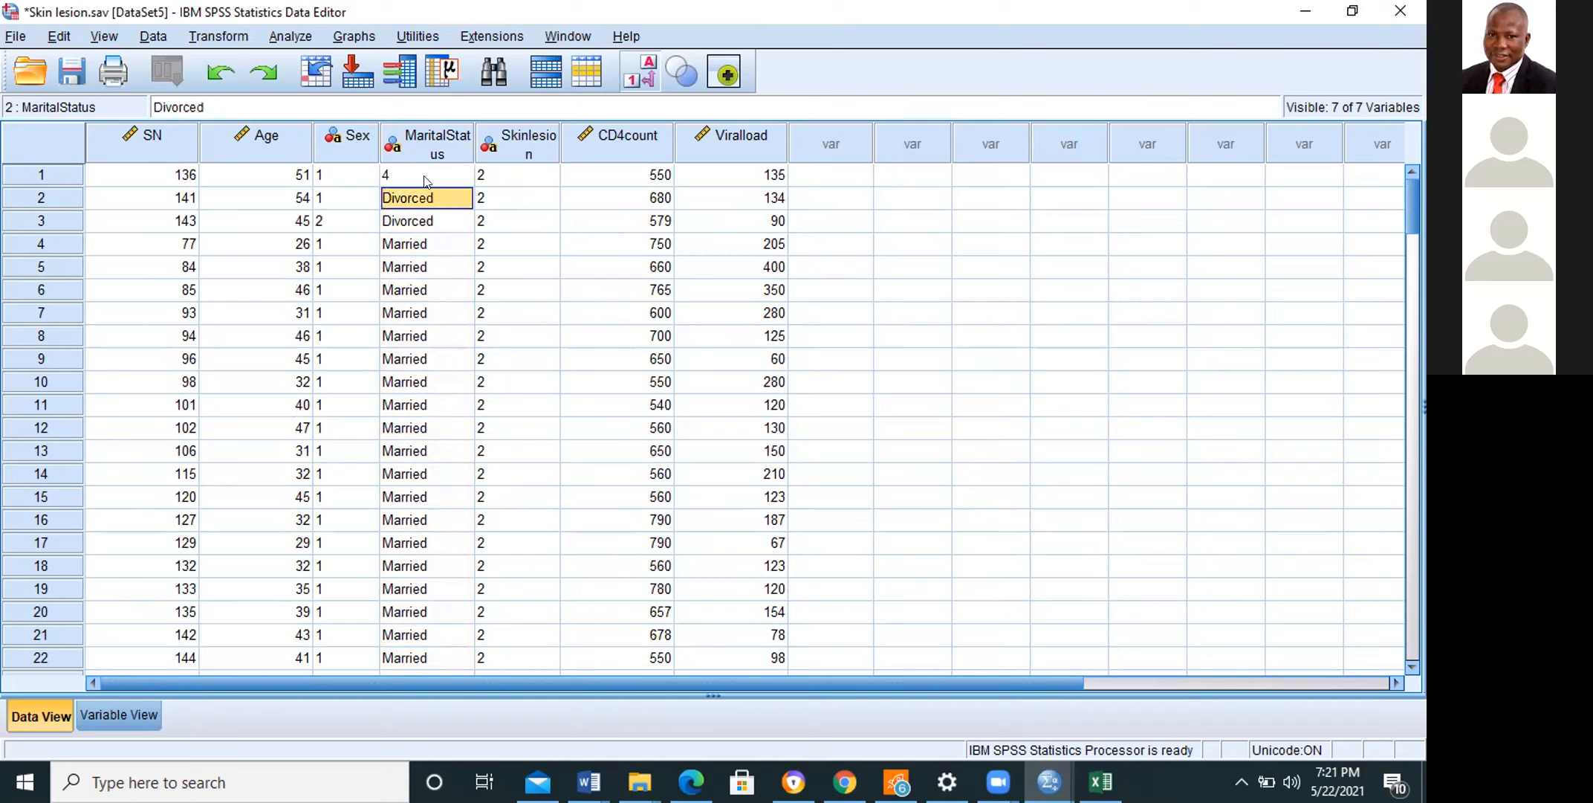
pyautogui.click(422, 173)
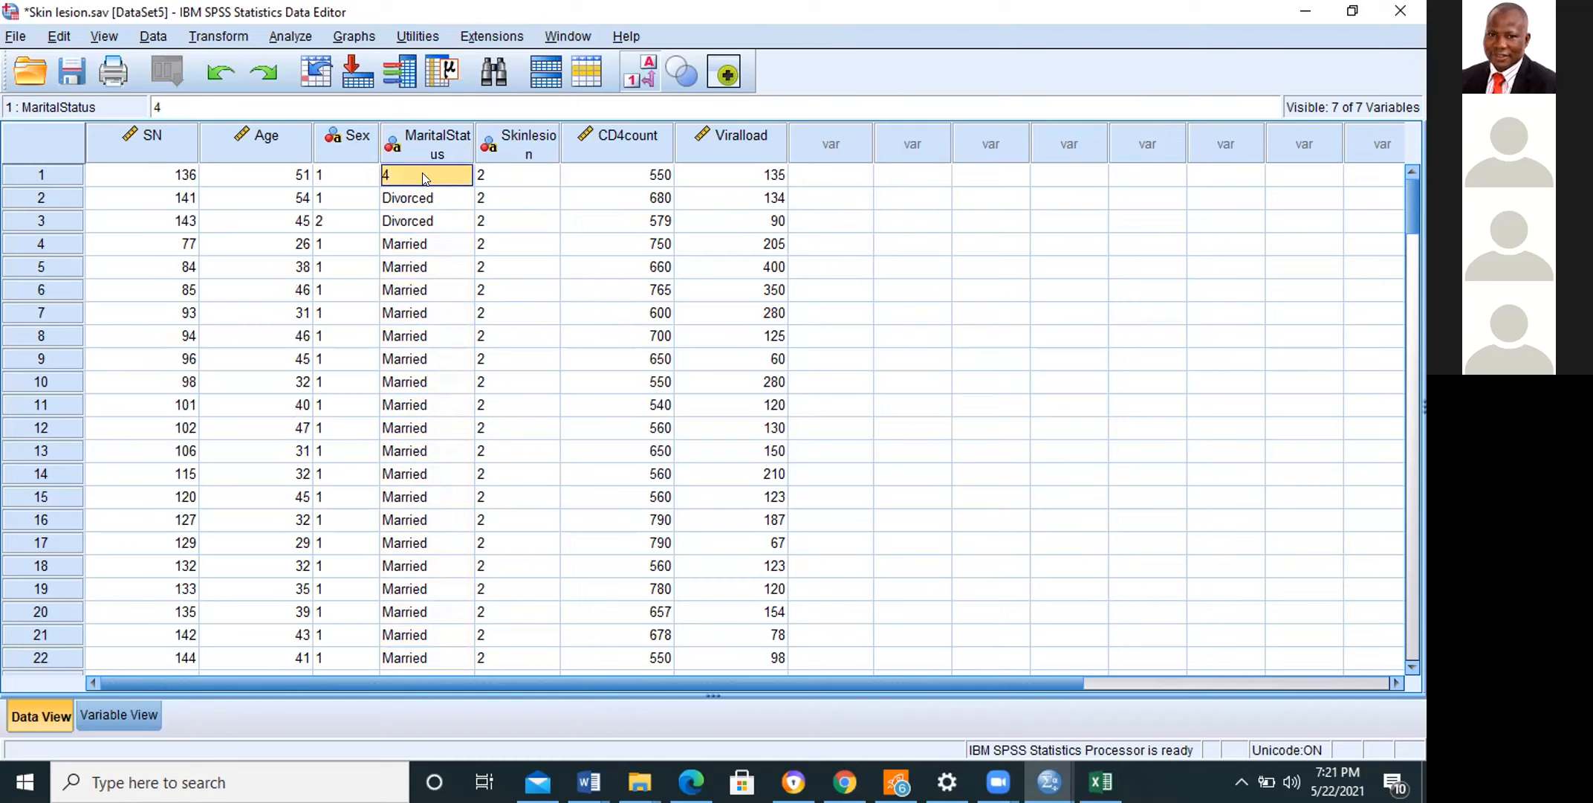
pyautogui.press('Return')
pyautogui.write('4')
# Step: Recode the Married values of MaritalStatus as 2 from case 4 down to case 66
pyautogui.click(441, 238)
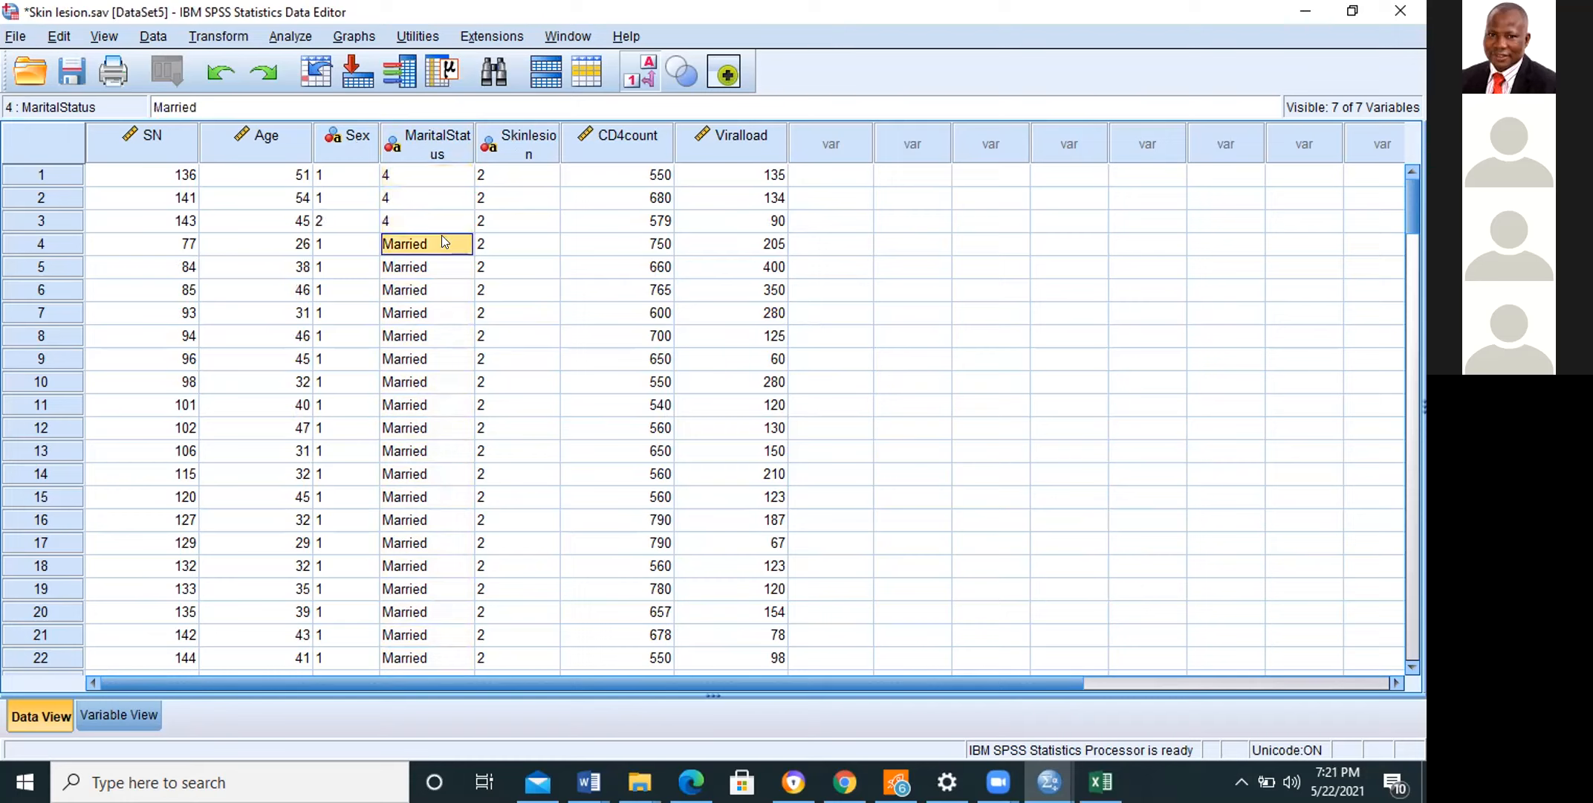
pyautogui.press('BackSpace')
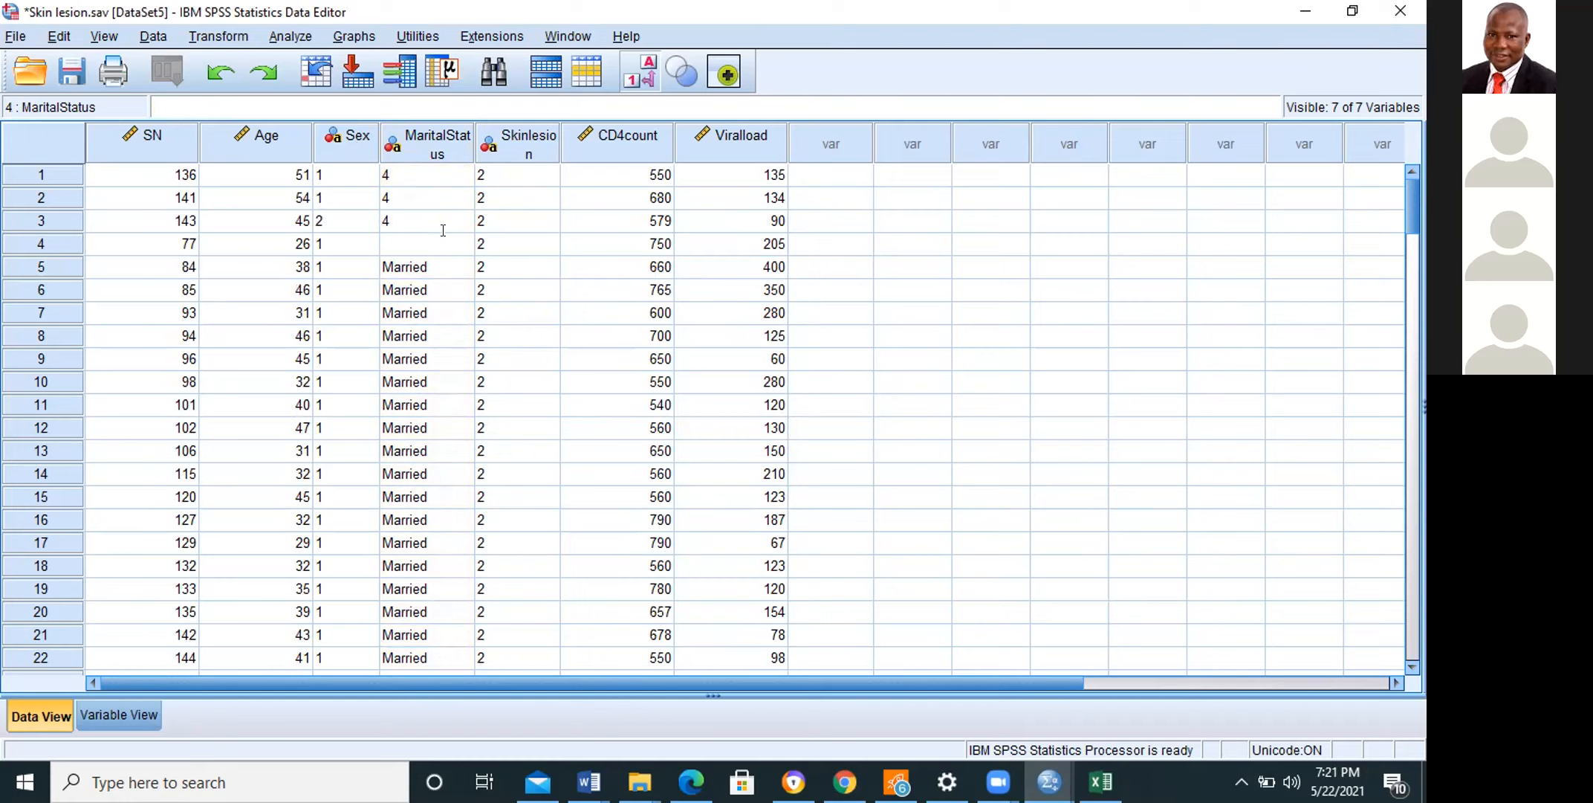
pyautogui.hotkey('ctrl', 'z')
pyautogui.press('BackSpace')
pyautogui.press('BackSpace')
pyautogui.press('BackSpace')
pyautogui.press('BackSpace')
pyautogui.press('BackSpace')
pyautogui.press('BackSpace')
pyautogui.press('BackSpace')
pyautogui.write('2')
pyautogui.click(443, 266)
pyautogui.click(421, 243)
pyautogui.click(419, 261)
pyautogui.moveTo(419, 262); pyautogui.dragTo(435, 185)
pyautogui.write('2')
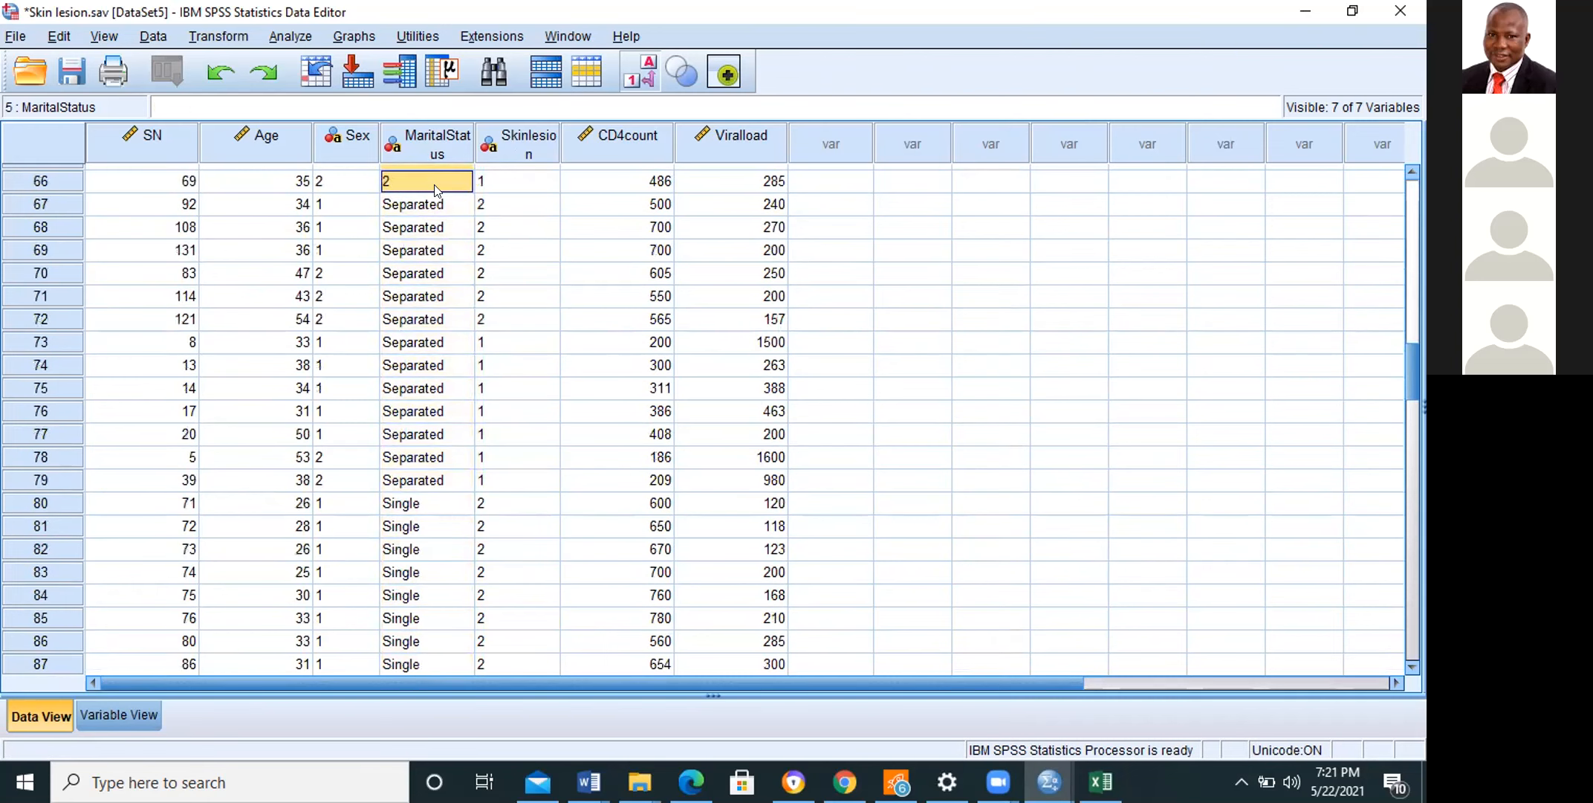
# Step: Recode the Separated values of MaritalStatus as 3 from case 67 to case 79
pyautogui.click(442, 201)
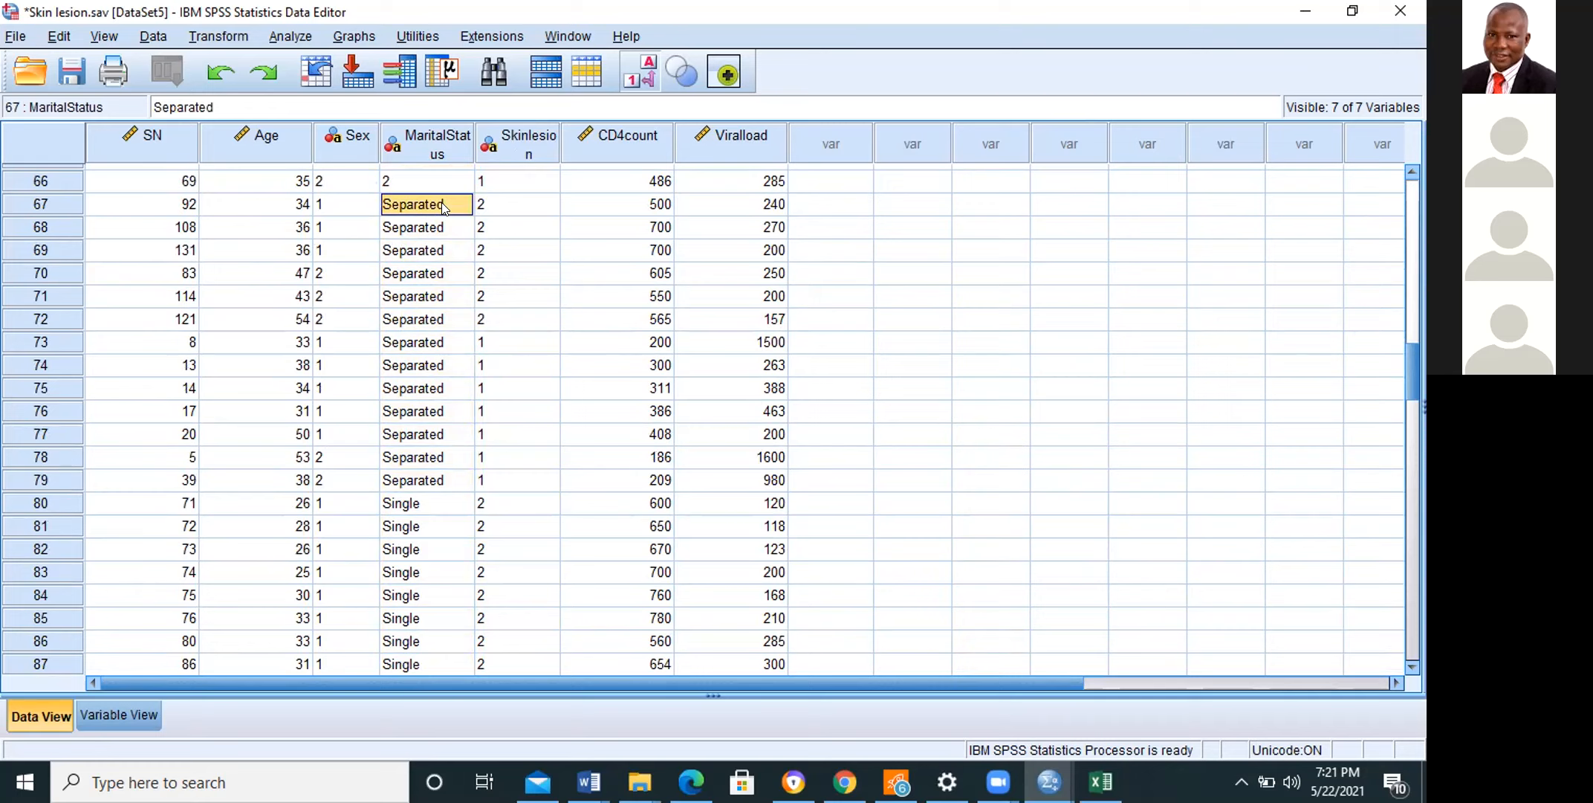
pyautogui.press('BackSpace')
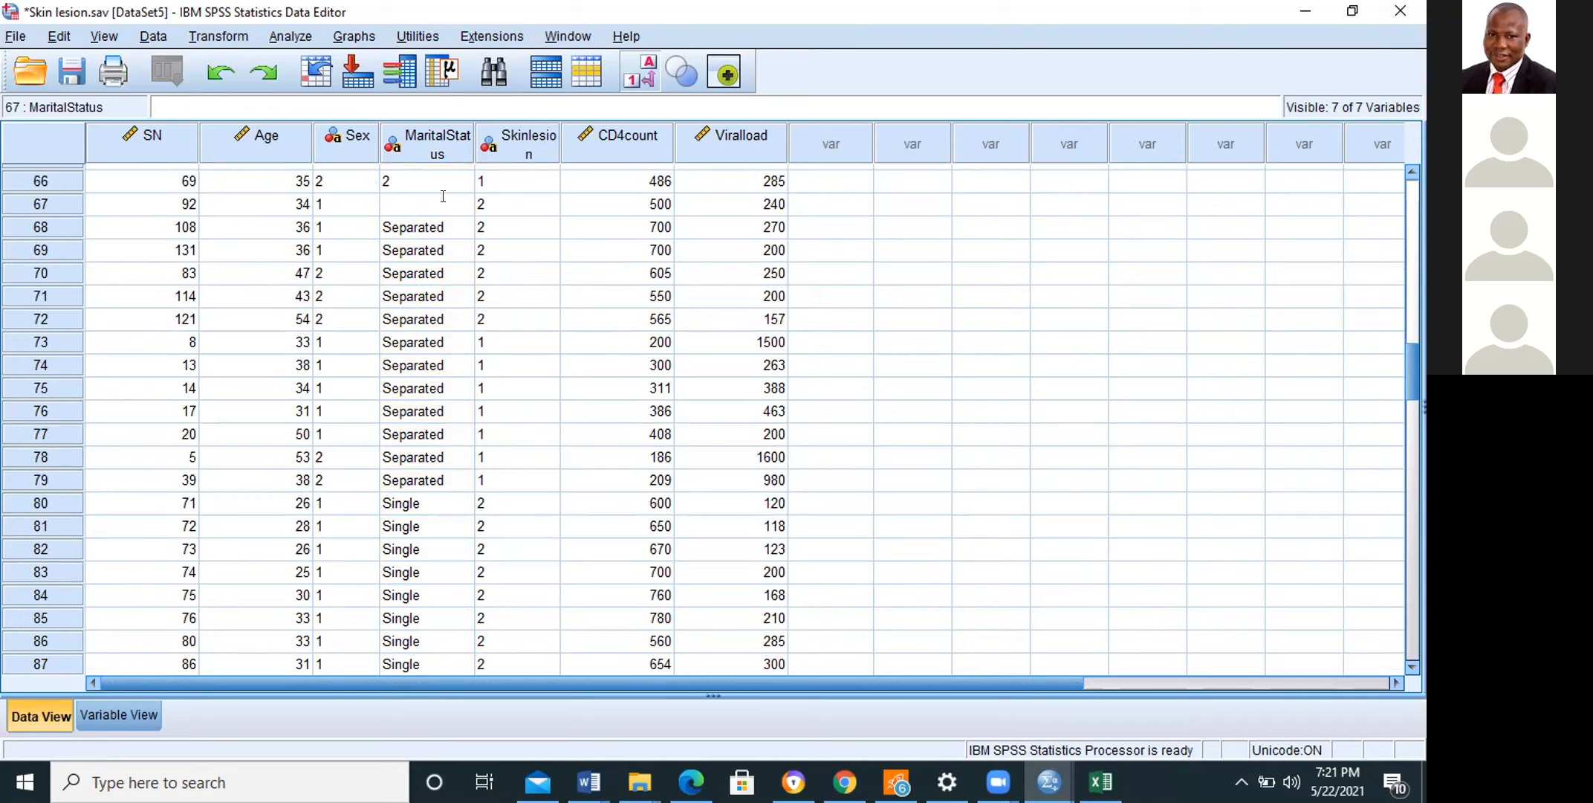
pyautogui.write('3')
pyautogui.click(439, 230)
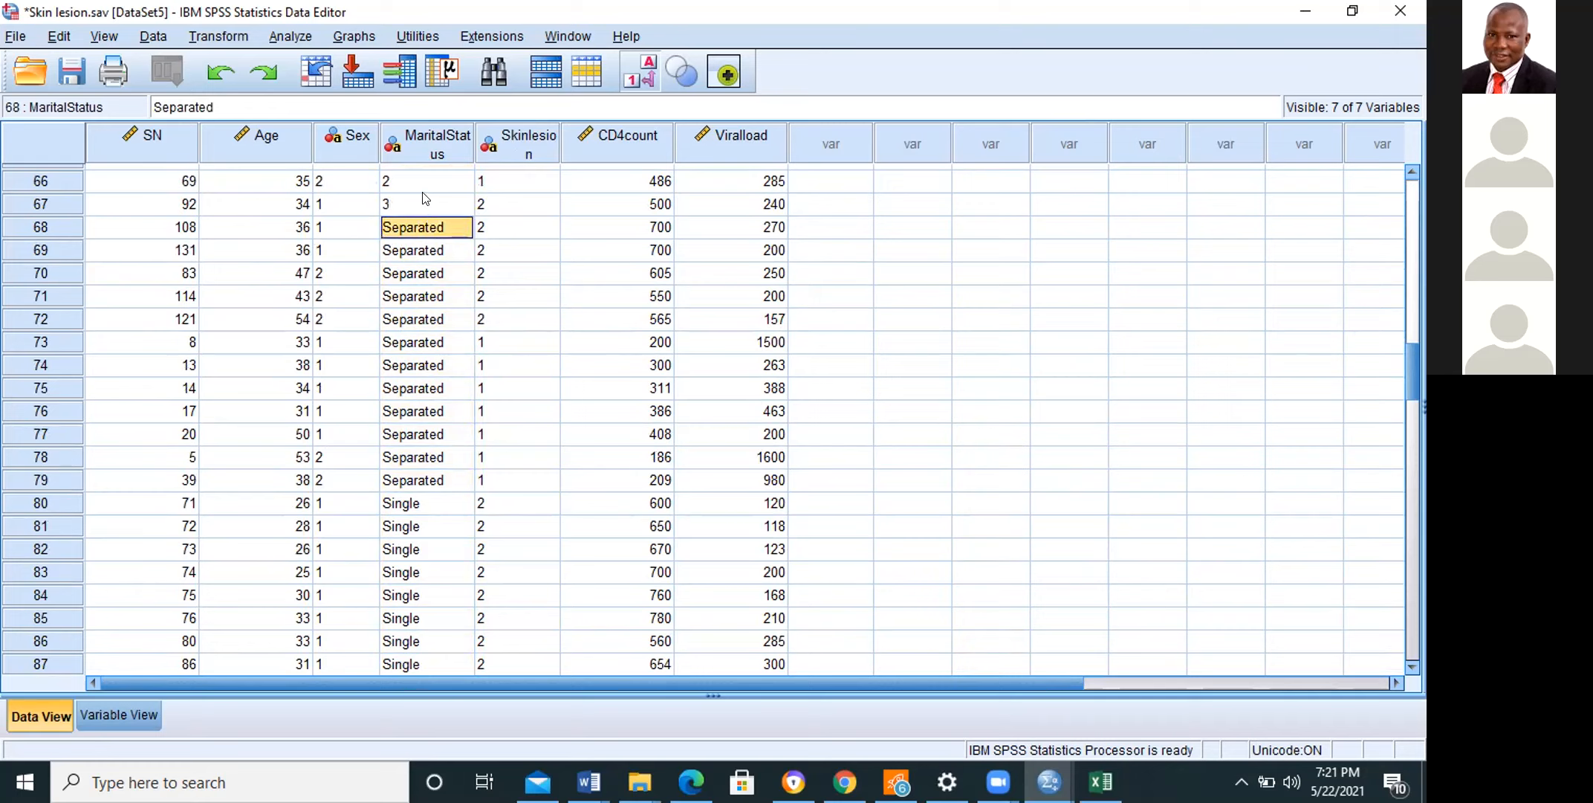
pyautogui.click(422, 193)
pyautogui.moveTo(422, 227); pyautogui.dragTo(424, 482)
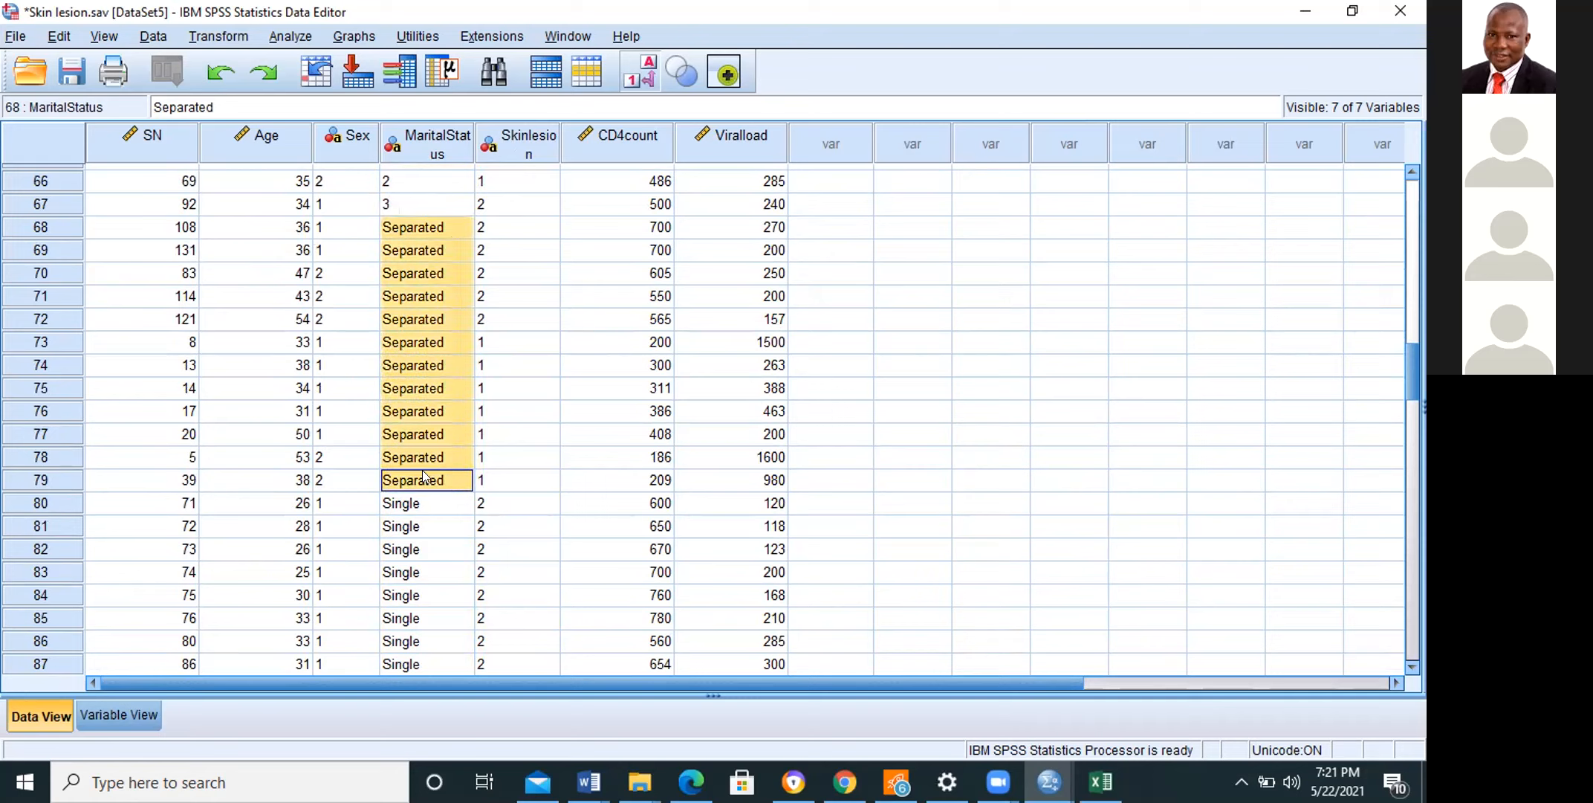
pyautogui.hotkey('ctrl', 'v')
# Step: Recode the Single values of MaritalStatus as 1 from case 80 to case 150, and check the recoded column back up to the first case
pyautogui.click(420, 506)
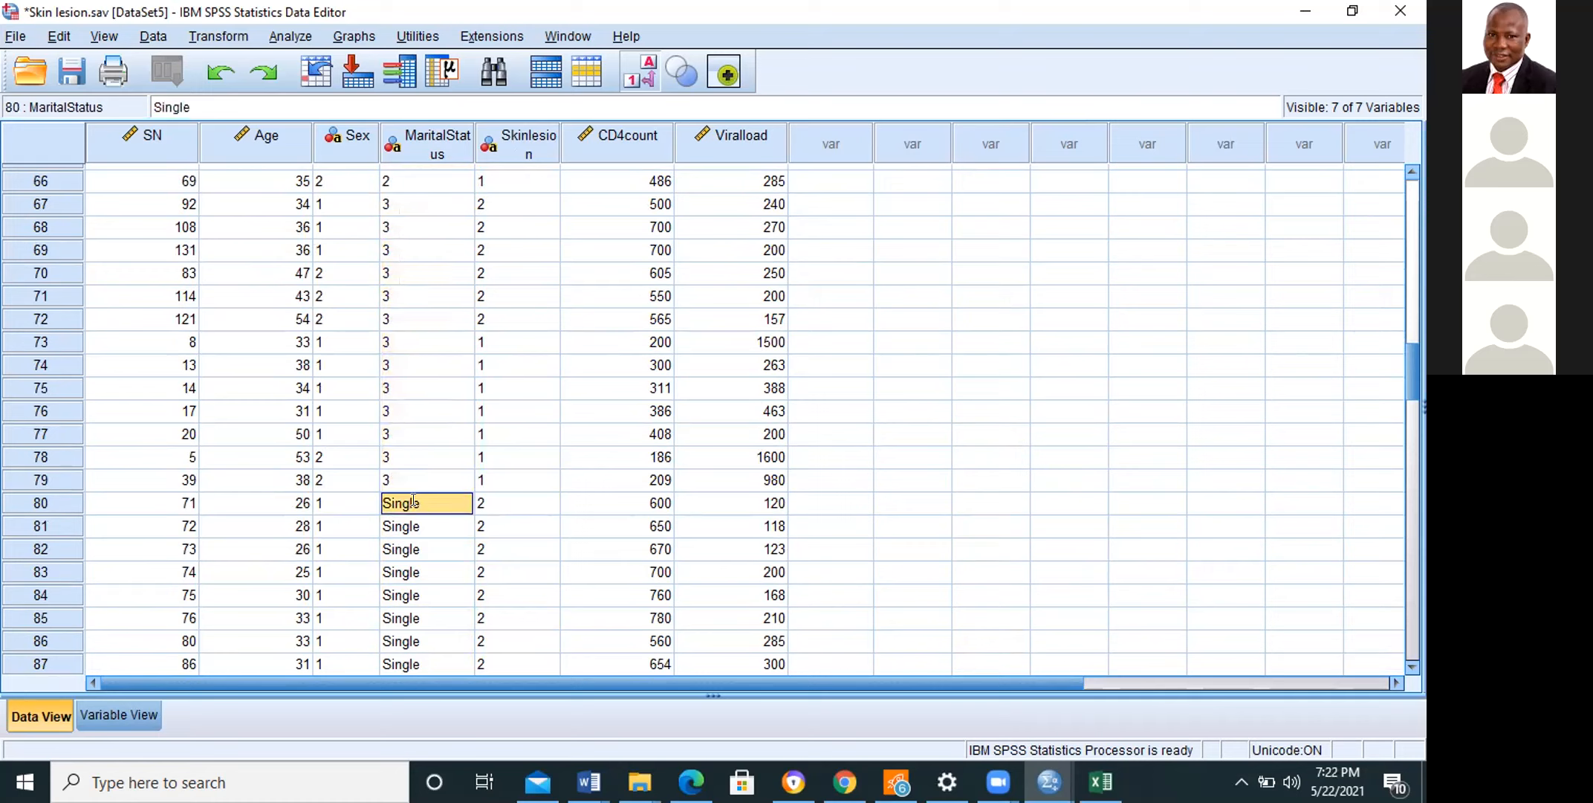
pyautogui.write('1')
pyautogui.moveTo(413, 524); pyautogui.dragTo(444, 392)
pyautogui.click(411, 504)
pyautogui.write('1')
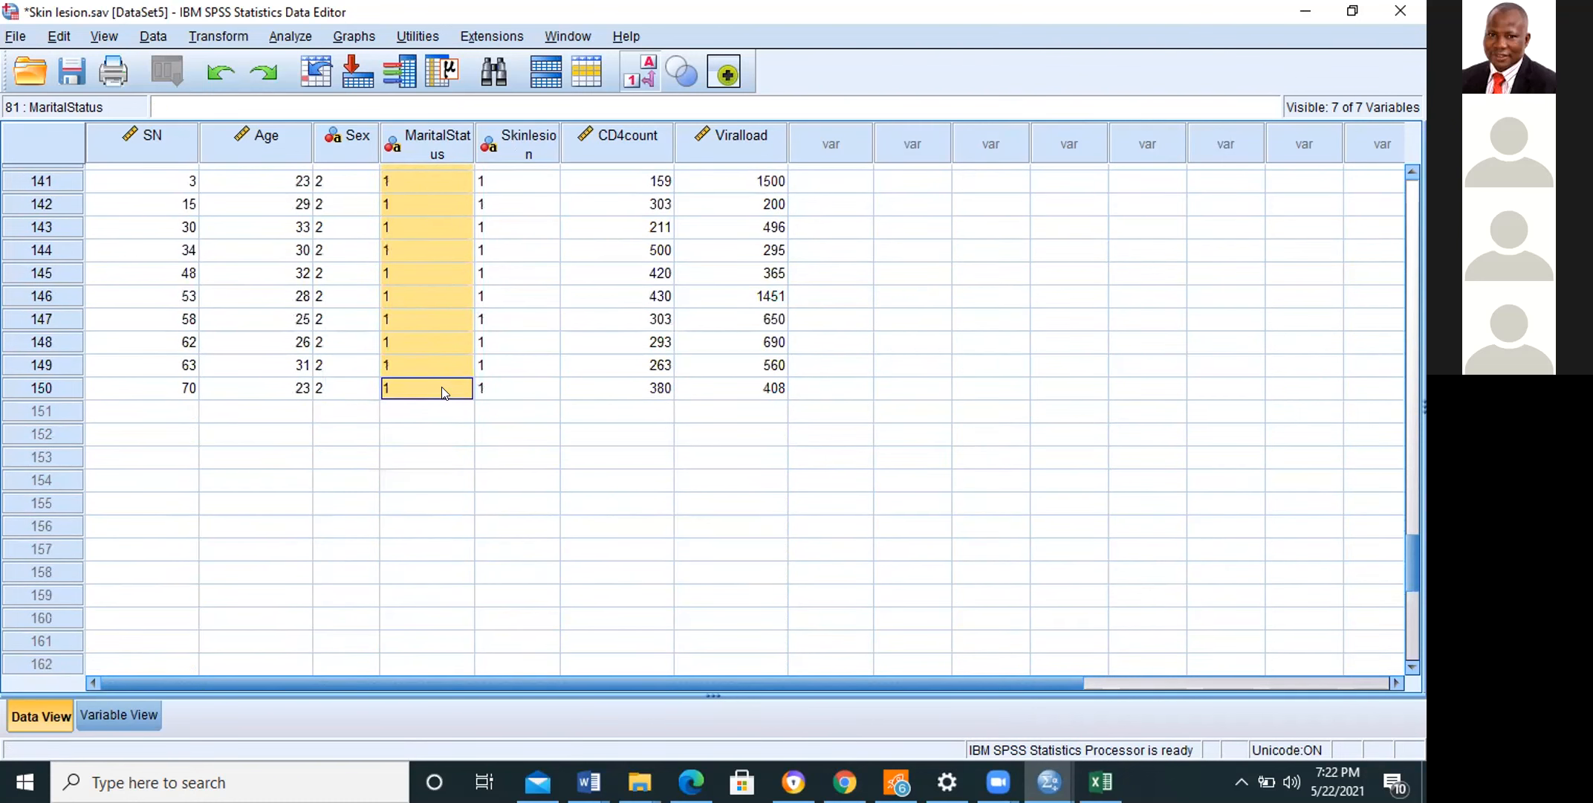
pyautogui.click(618, 462)
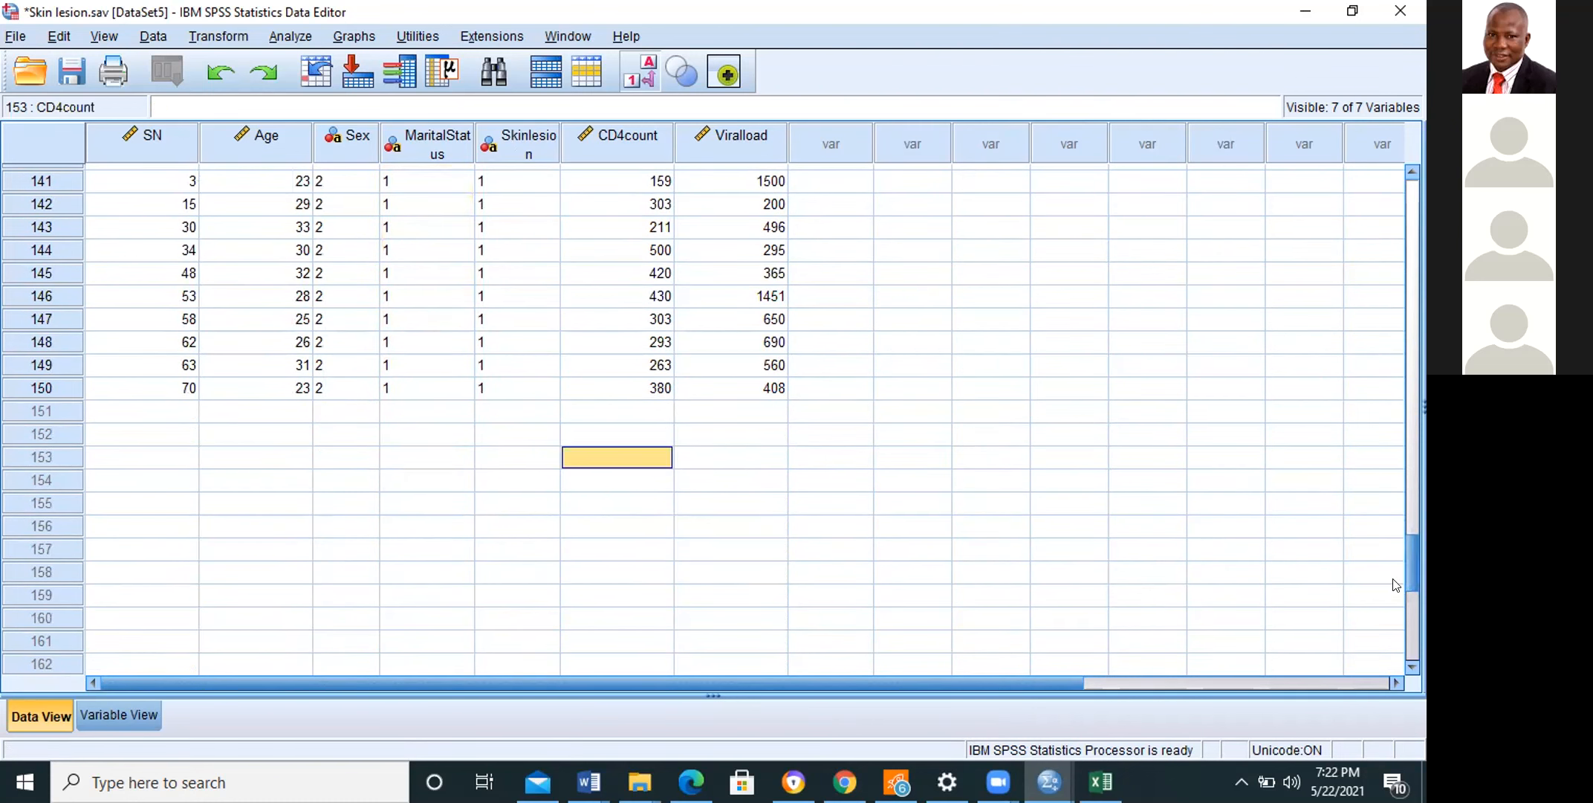
pyautogui.scroll(10, 1399, 446)
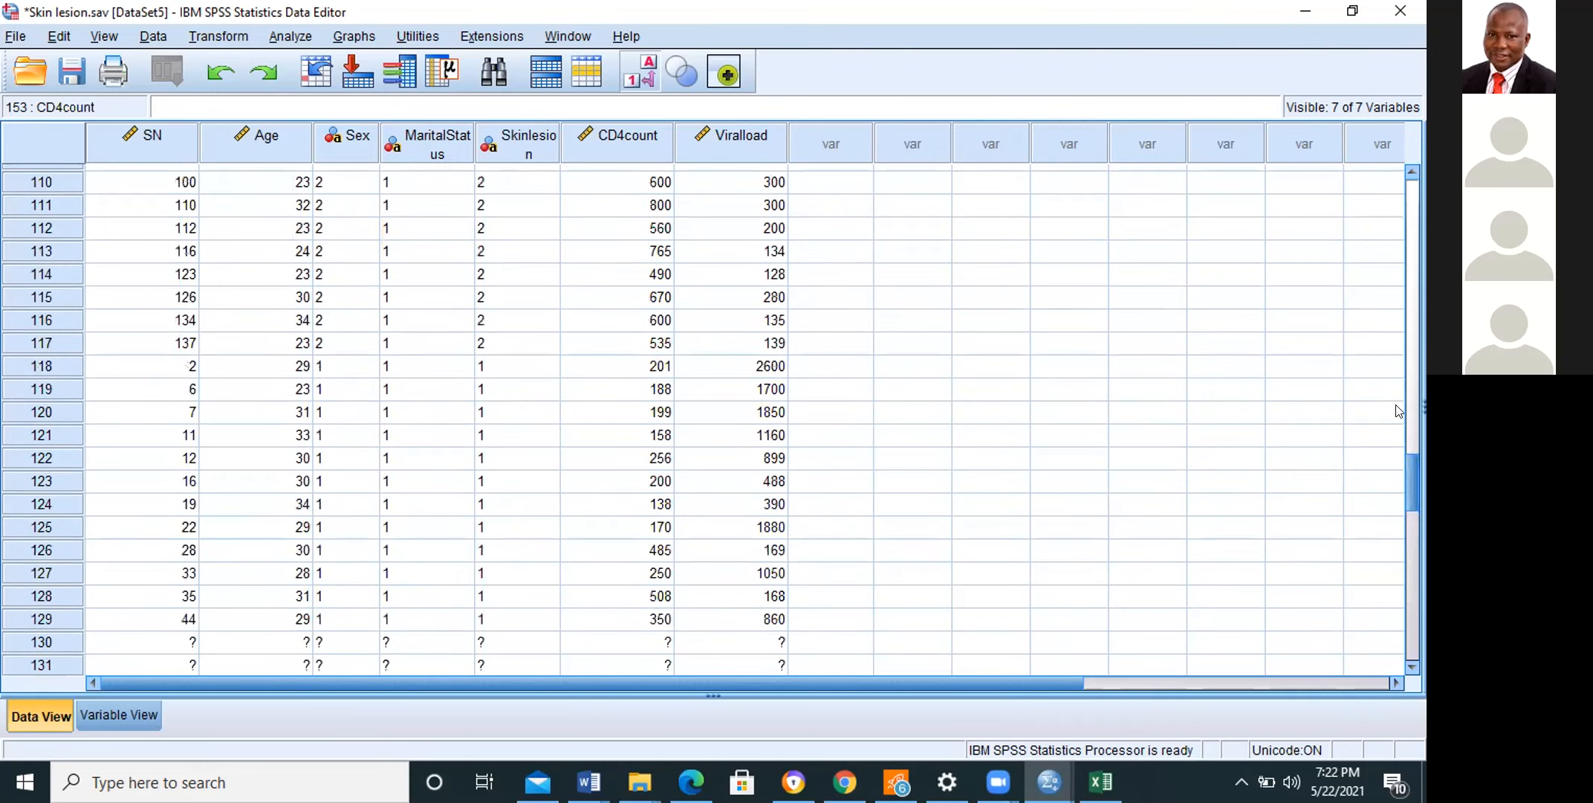
pyautogui.scroll(20, 1397, 411)
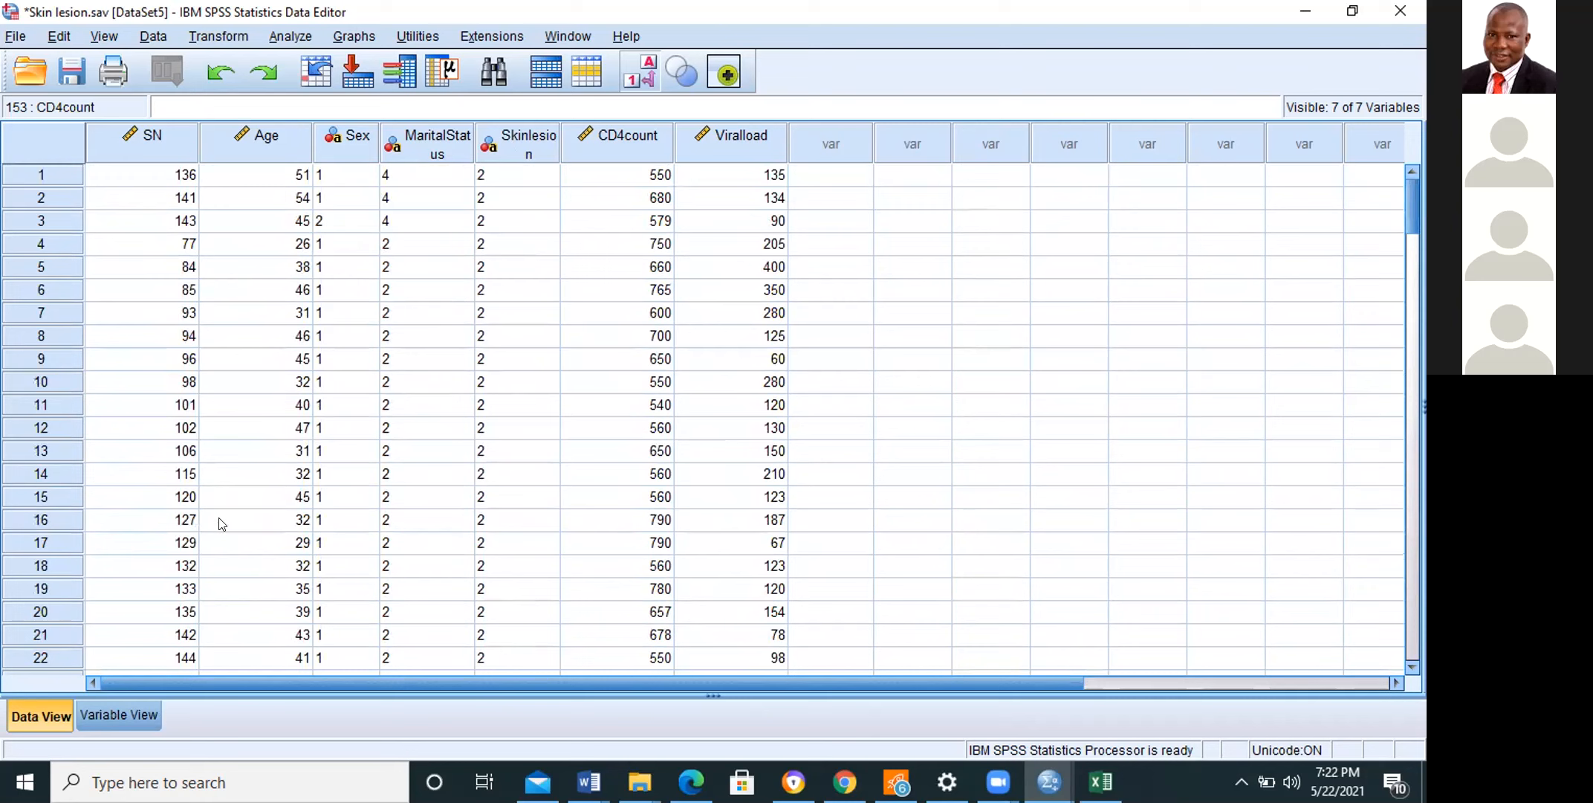
# Step: Change the variable type of Sex to Numeric in the variable definitions
pyautogui.click(117, 710)
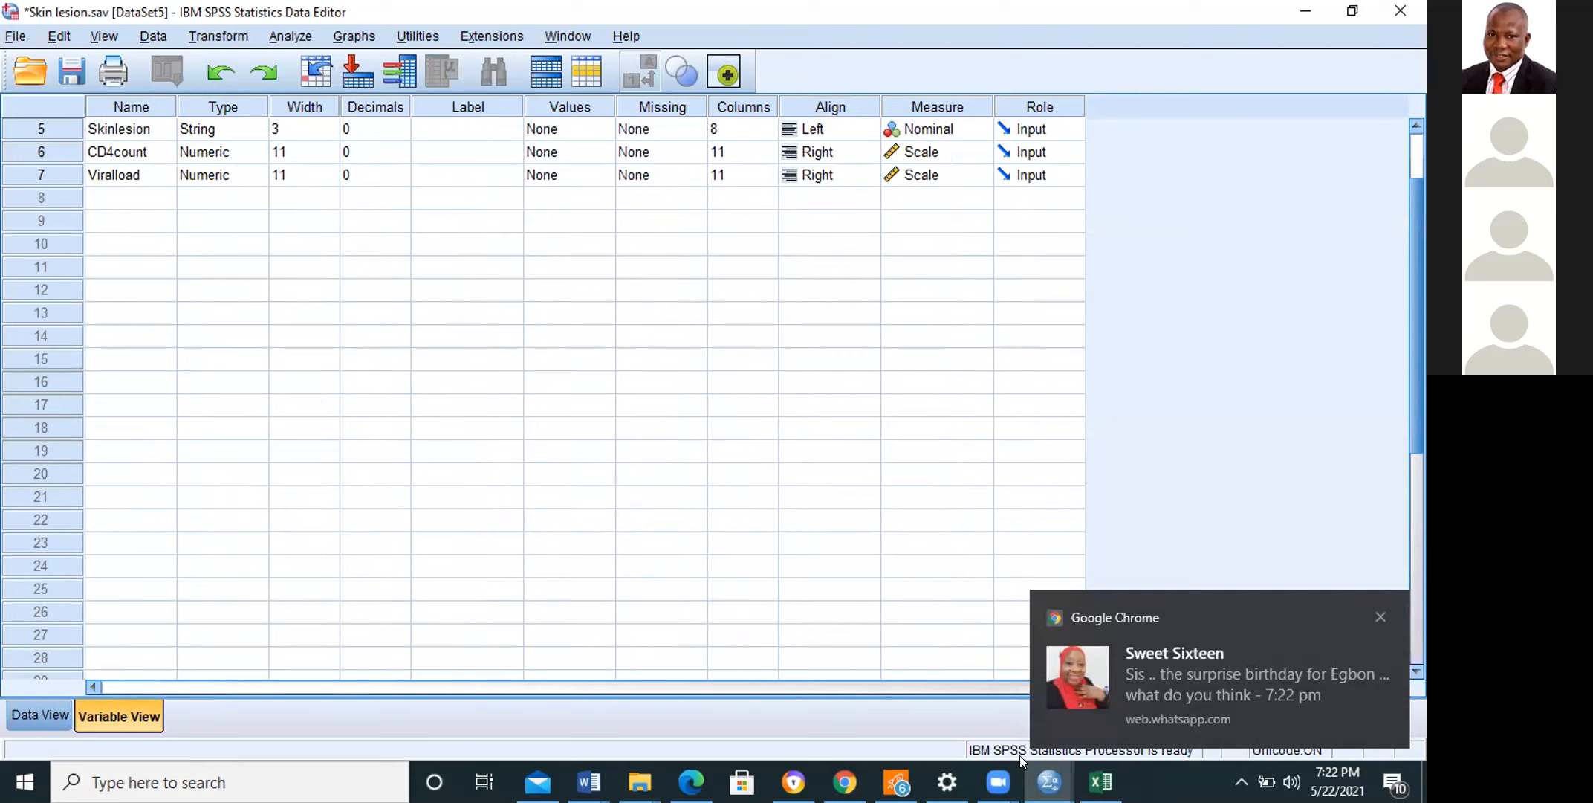
pyautogui.click(1375, 611)
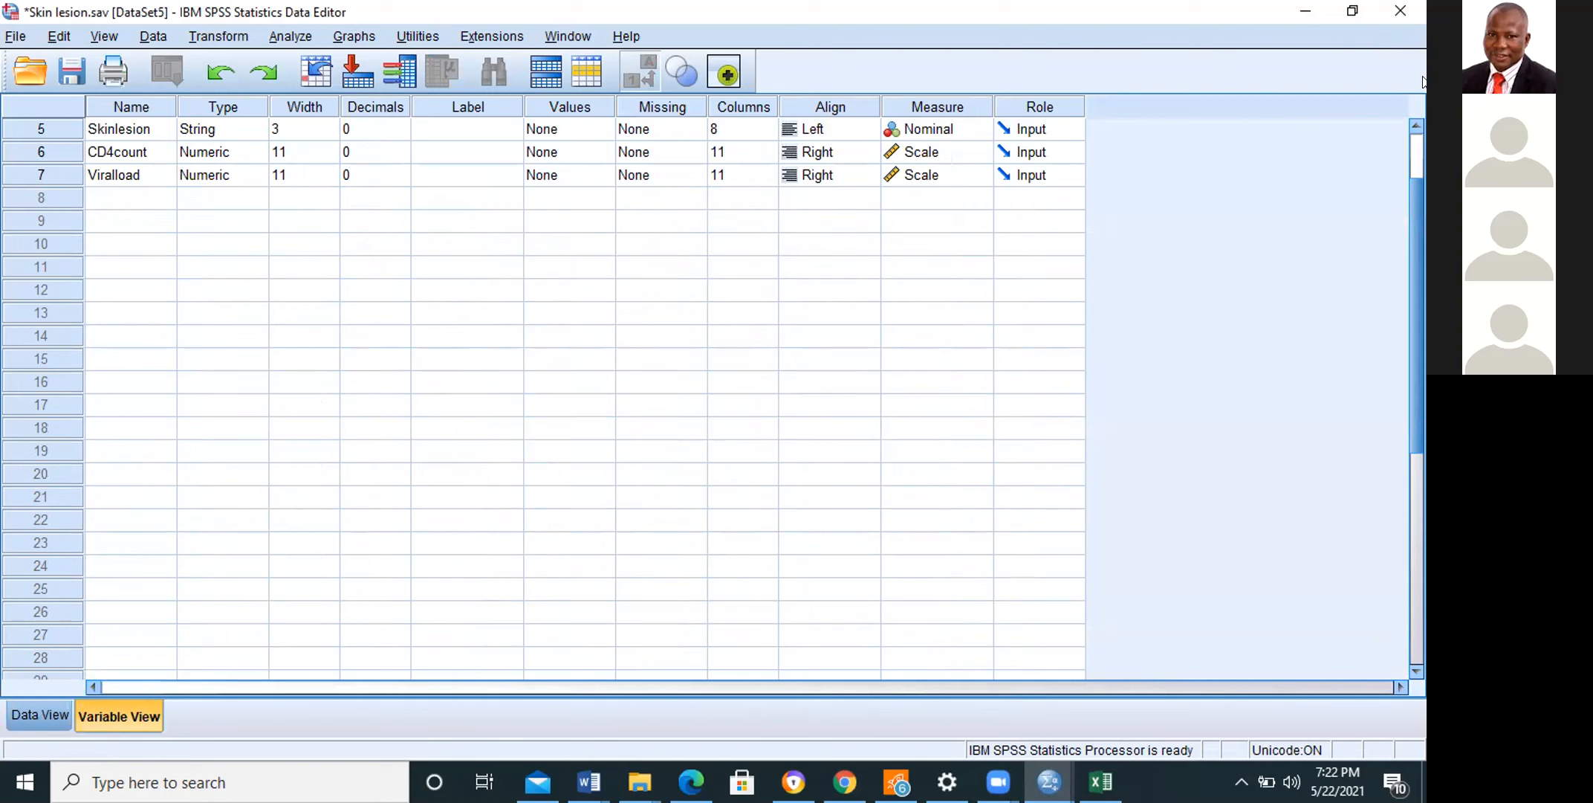
pyautogui.moveTo(1415, 223); pyautogui.dragTo(1412, 128)
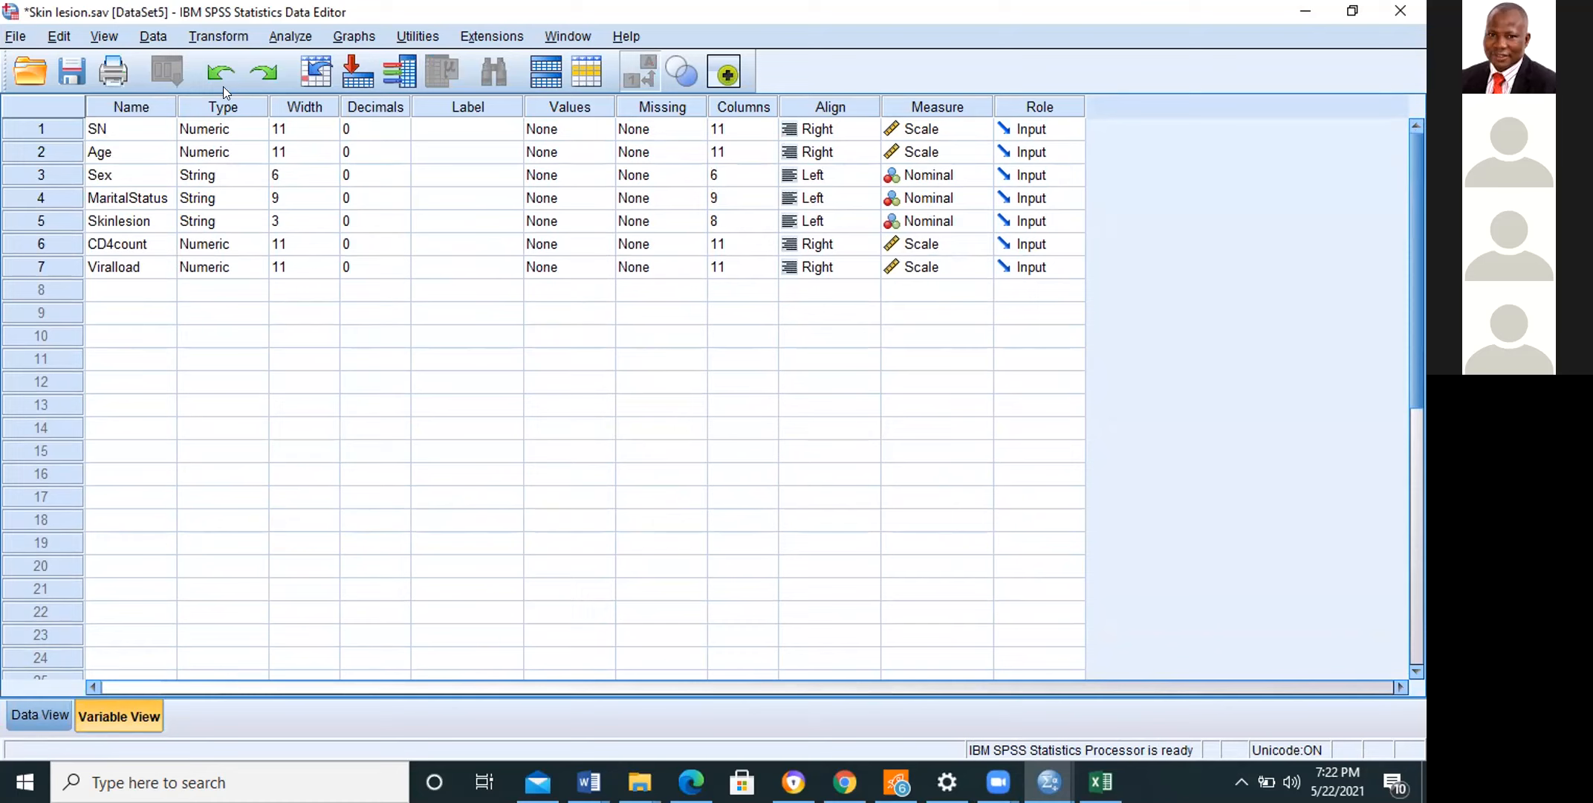
pyautogui.click(207, 177)
pyautogui.click(260, 176)
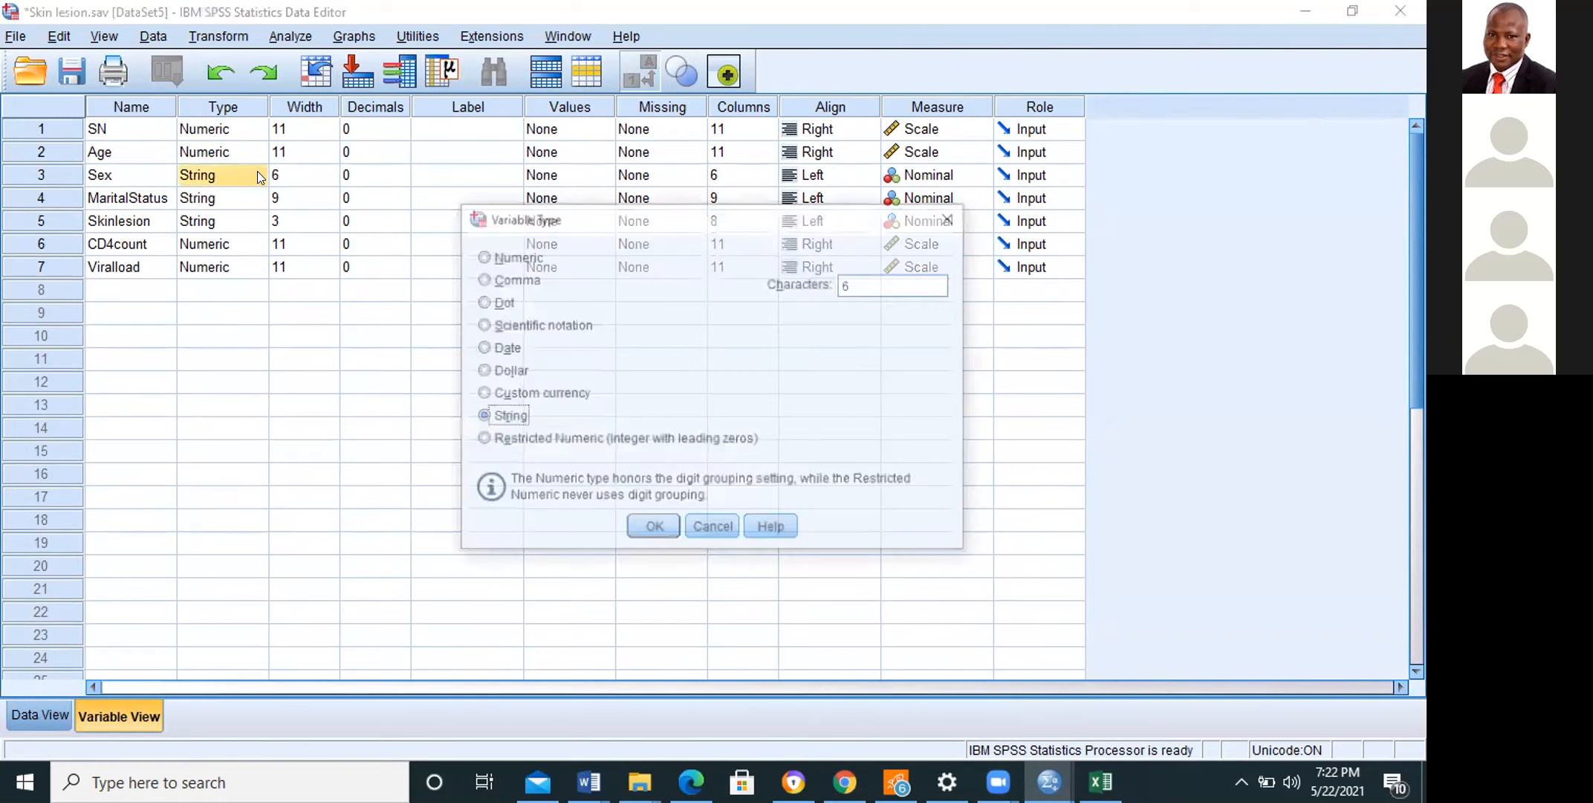
pyautogui.click(491, 255)
pyautogui.click(654, 529)
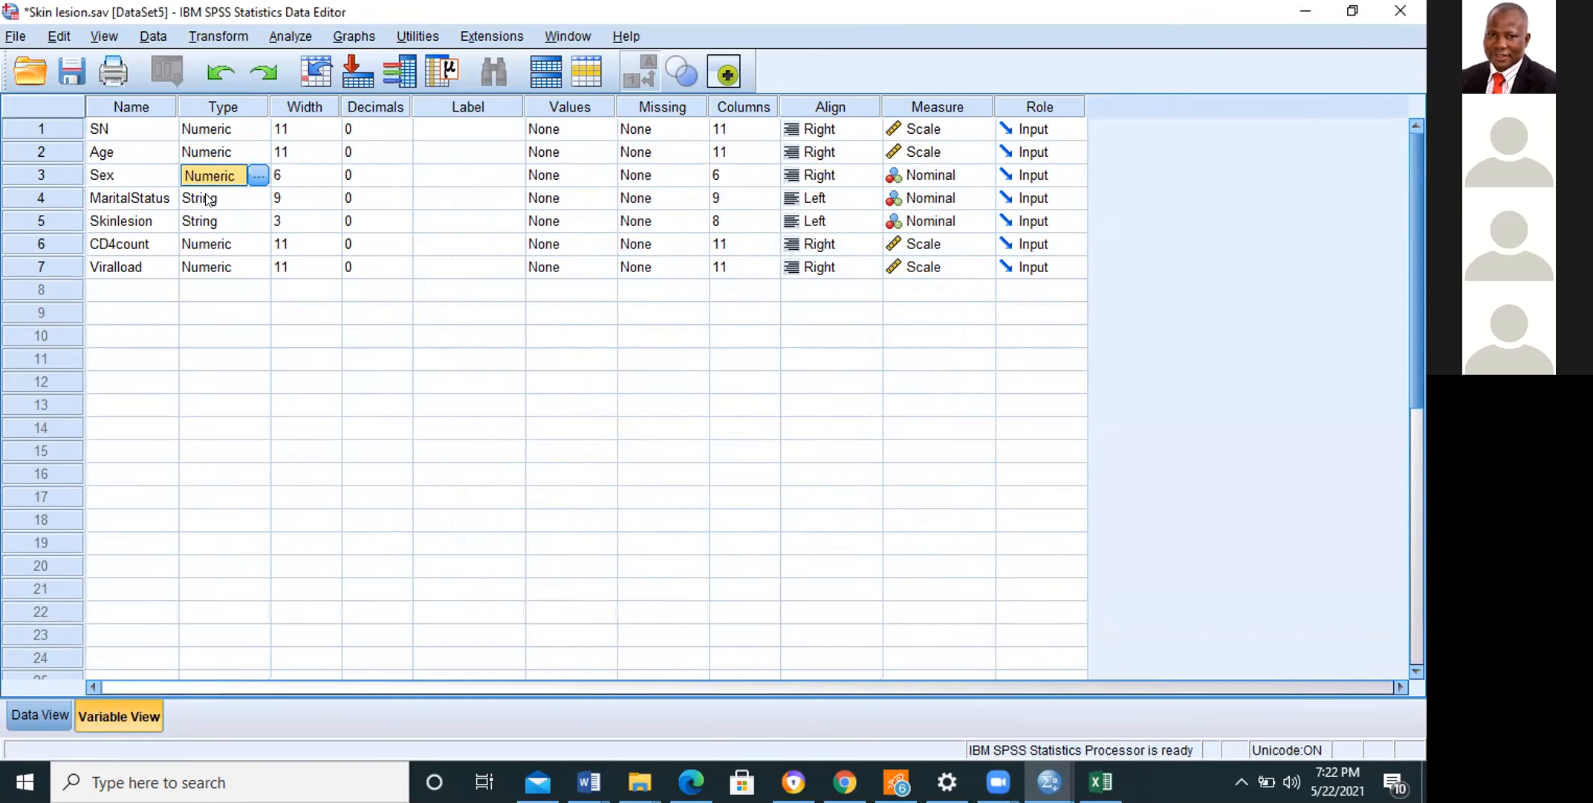
# Step: Change the variable type of MaritalStatus to Numeric
pyautogui.click(208, 199)
pyautogui.click(259, 201)
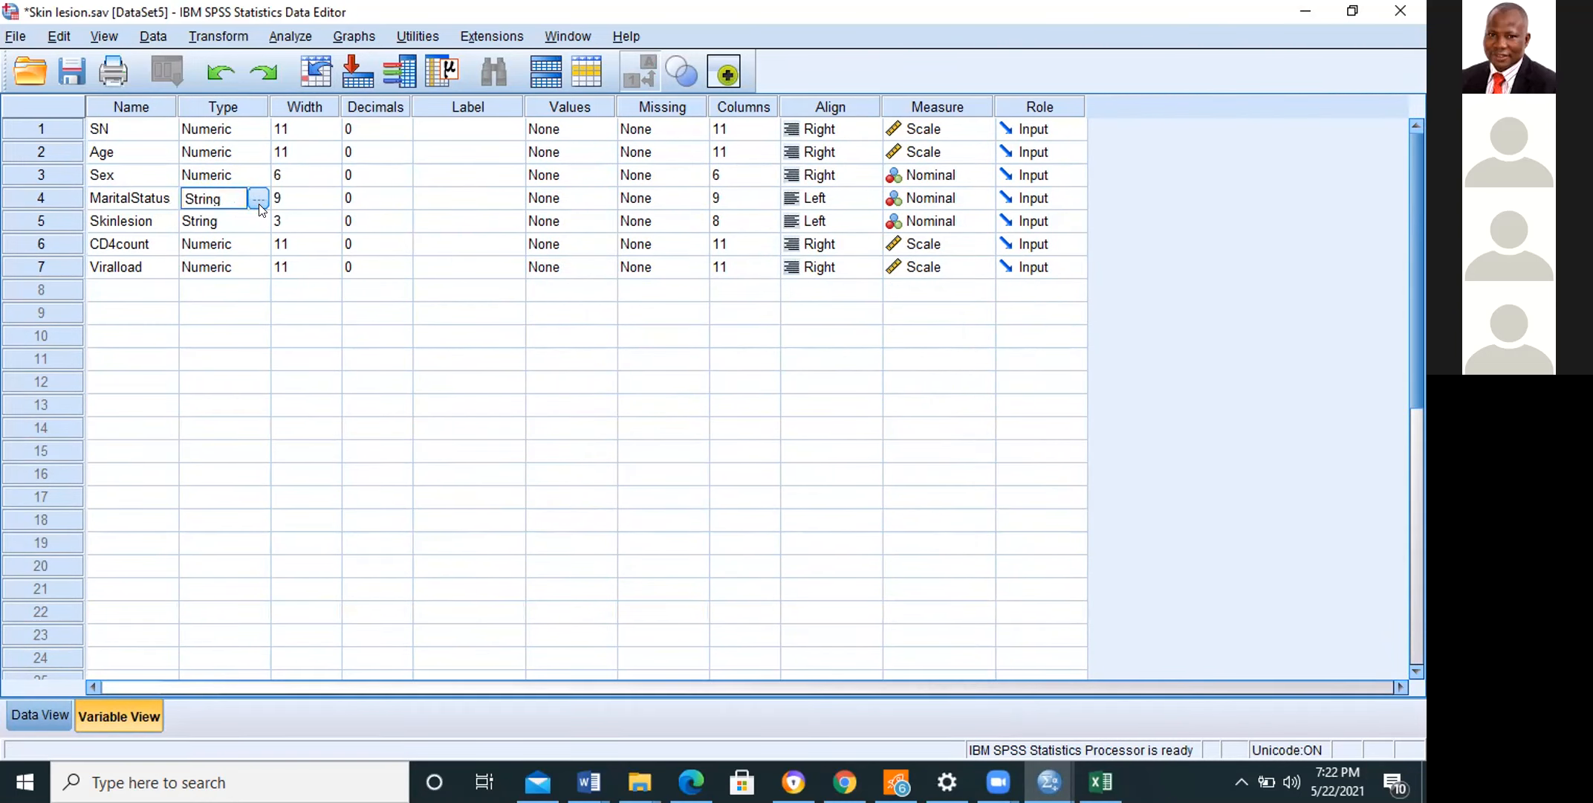
pyautogui.click(259, 200)
pyautogui.click(518, 256)
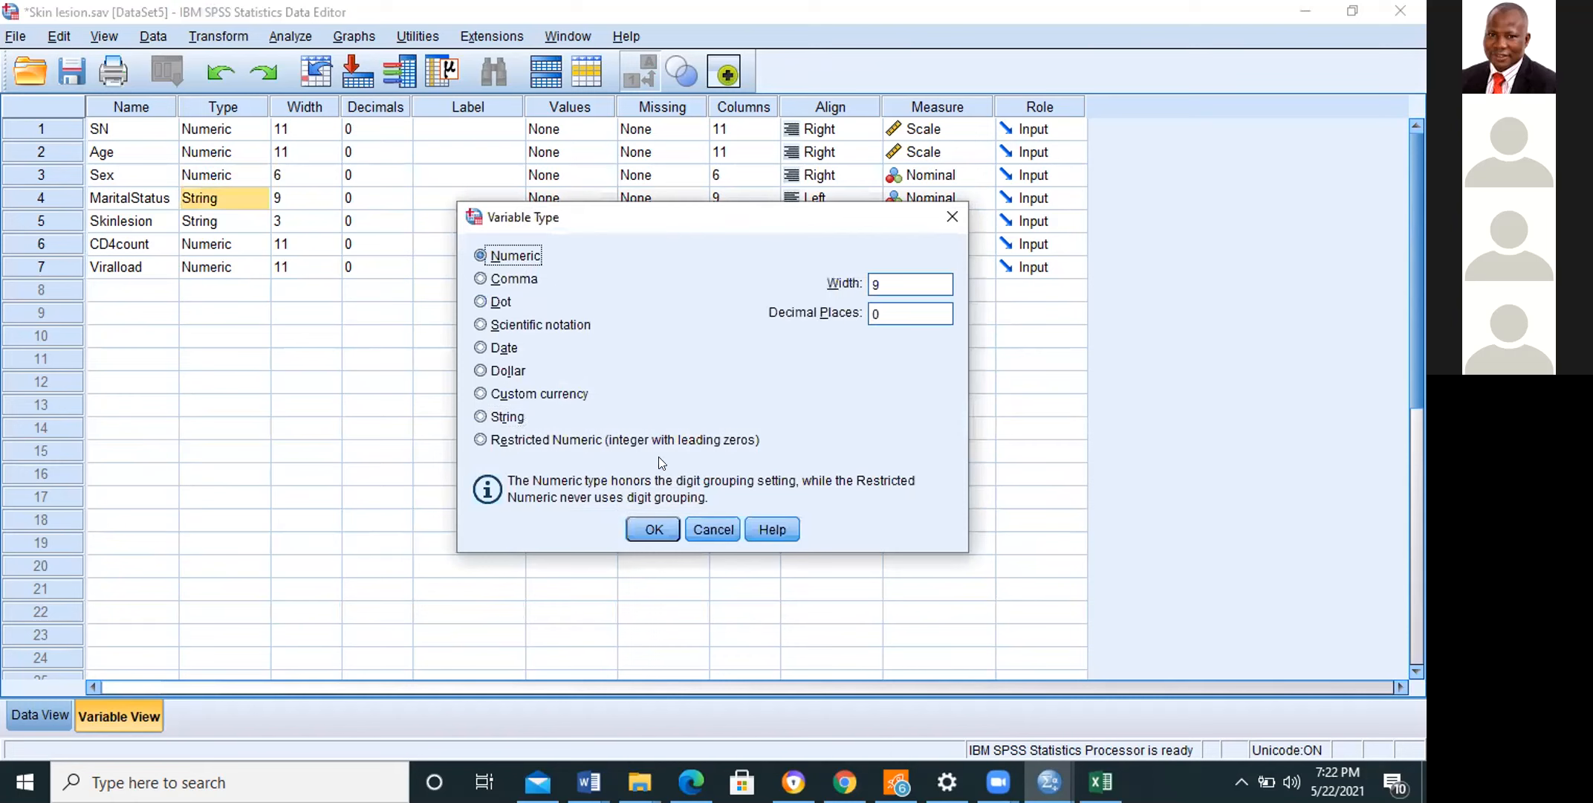
pyautogui.click(653, 529)
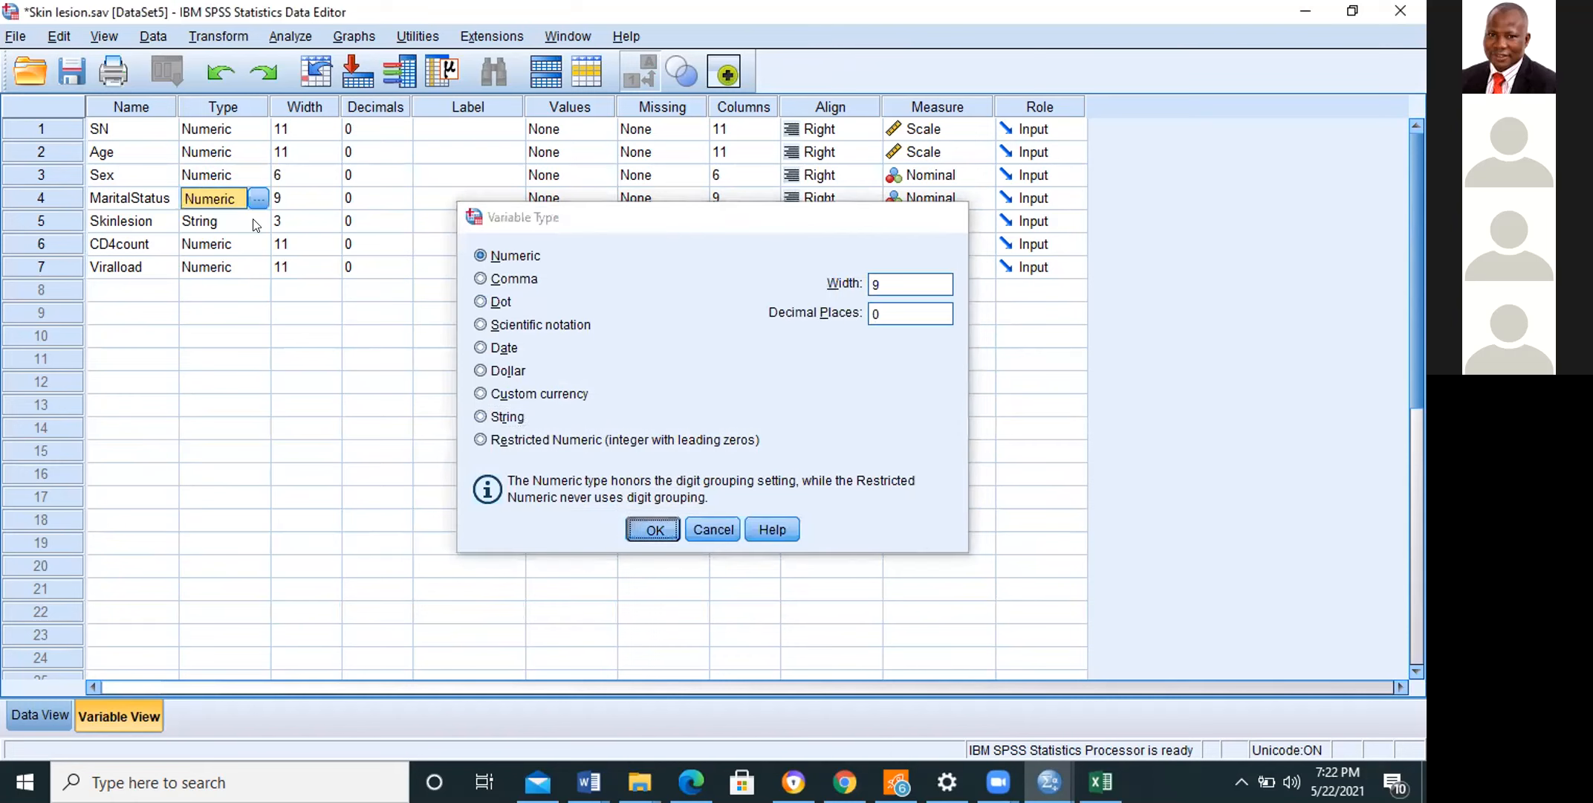
# Step: Change the variable type of Skinlesion to Numeric, and save the data file
pyautogui.click(269, 221)
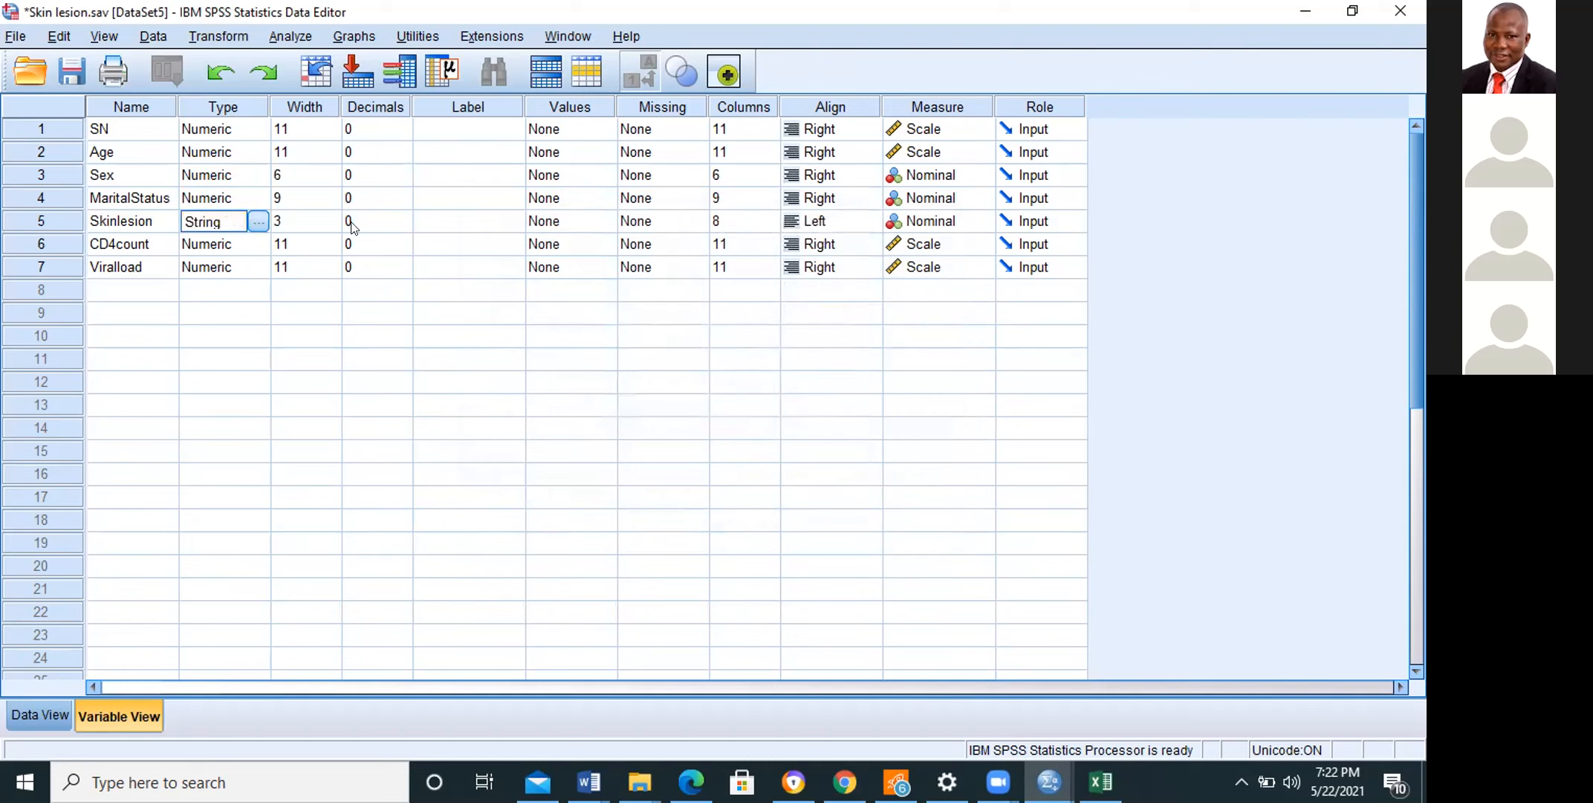
pyautogui.click(258, 221)
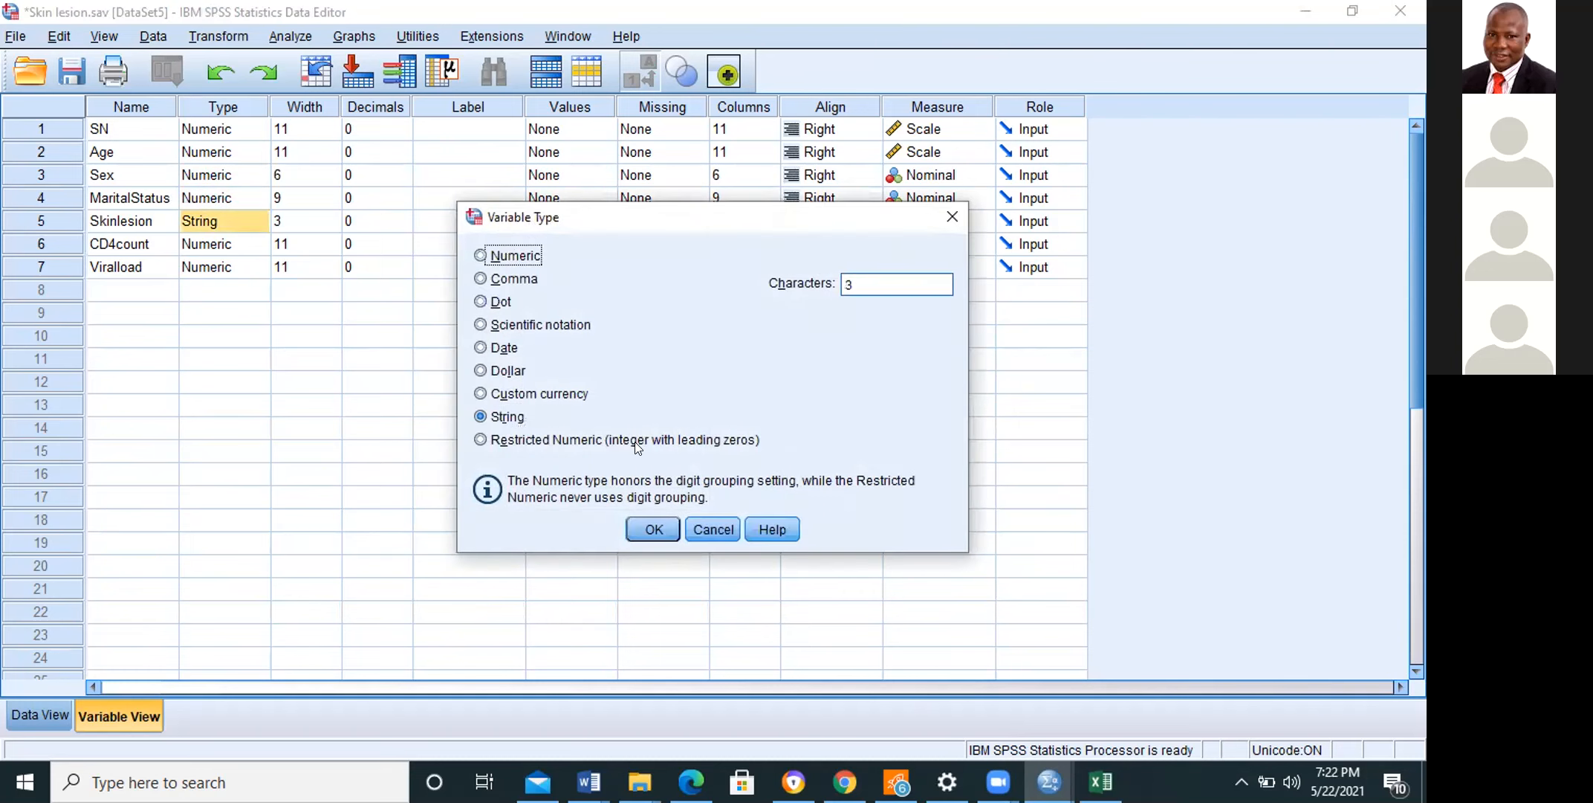
pyautogui.click(515, 255)
pyautogui.click(654, 529)
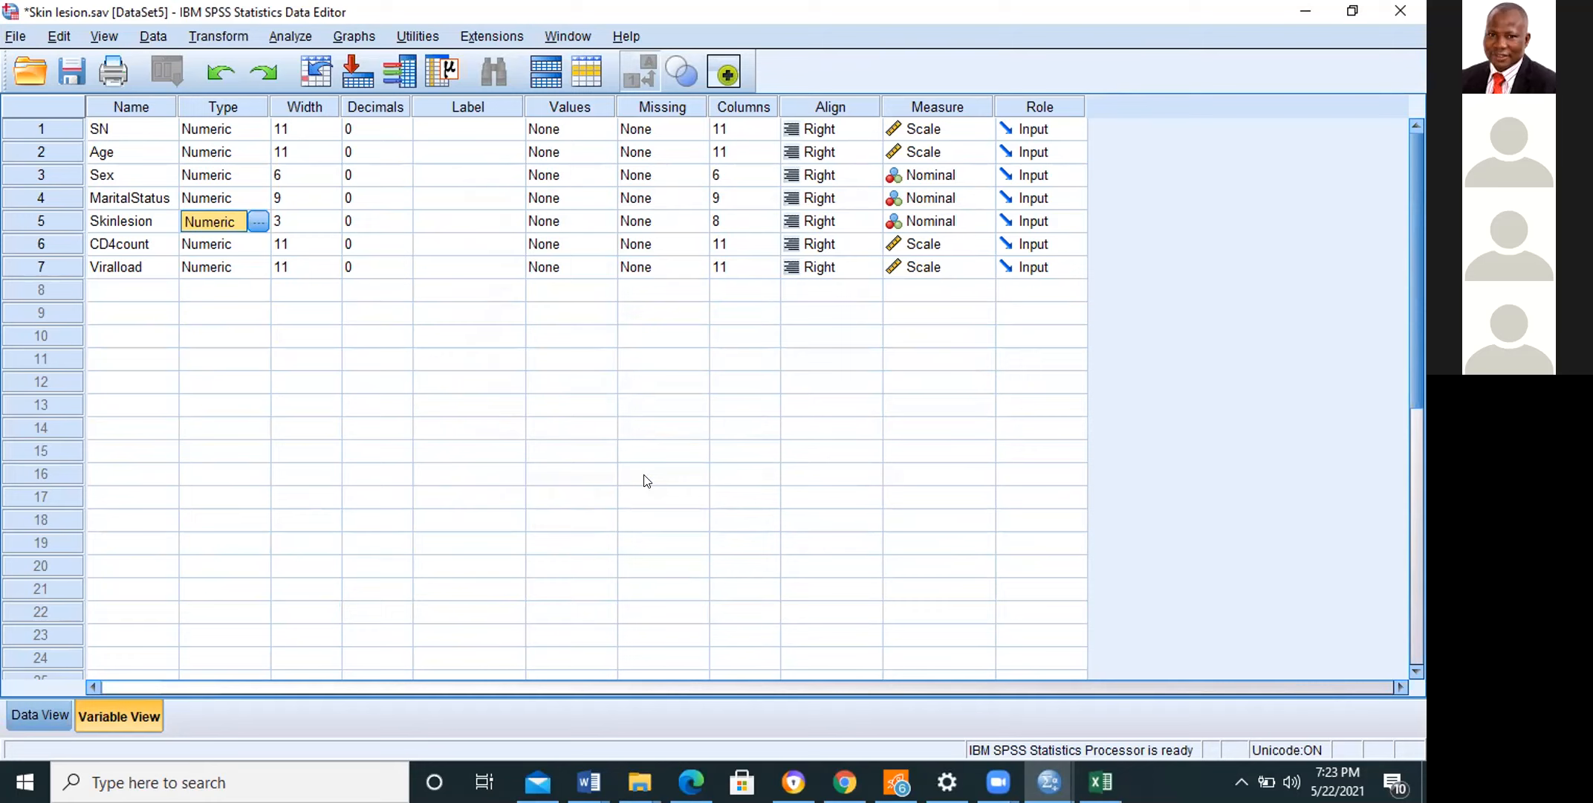
pyautogui.click(21, 720)
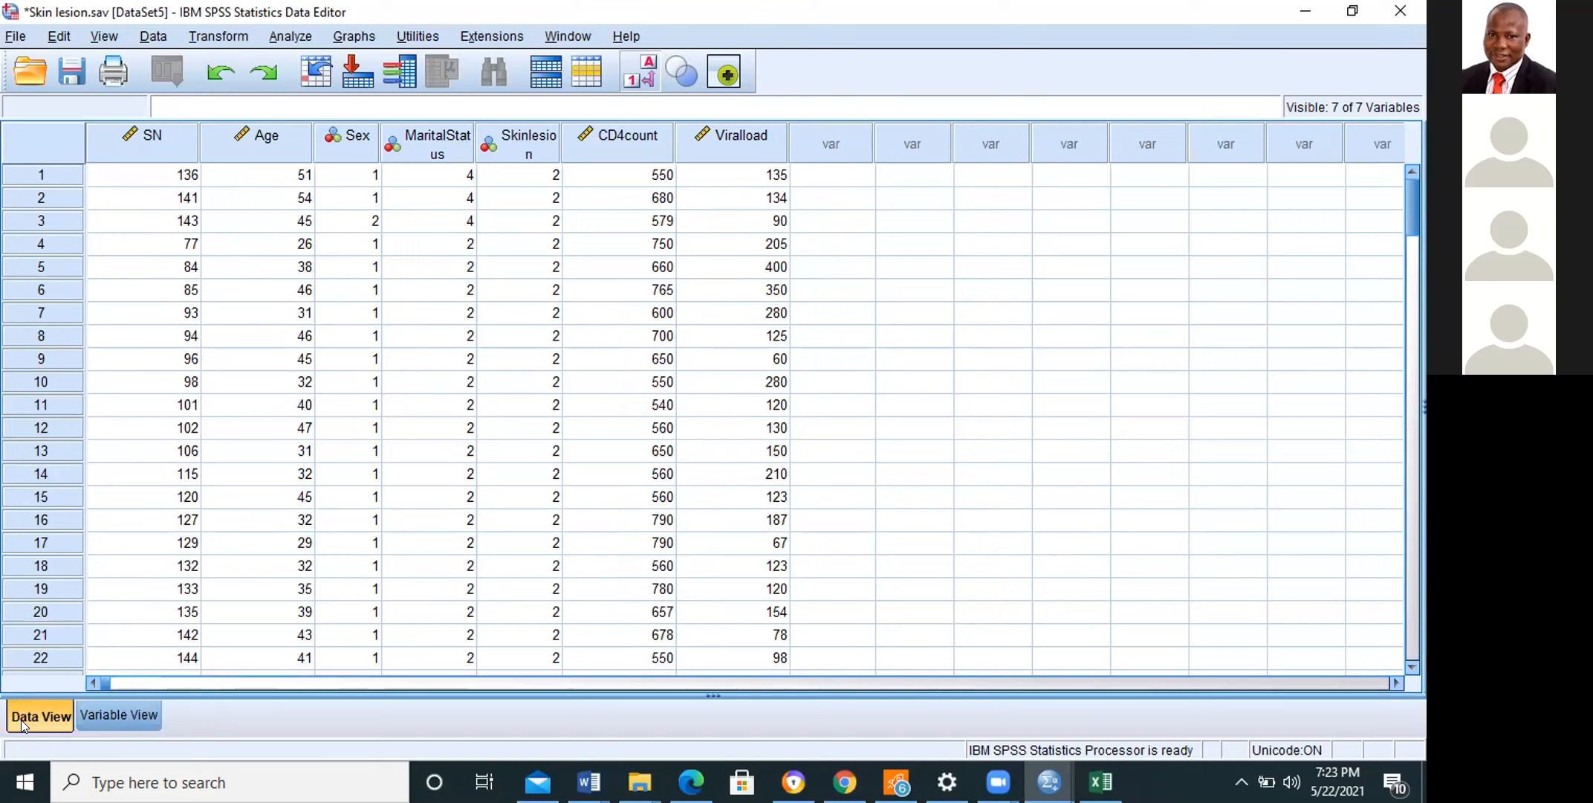
pyautogui.hotkey('ctrl', 's')
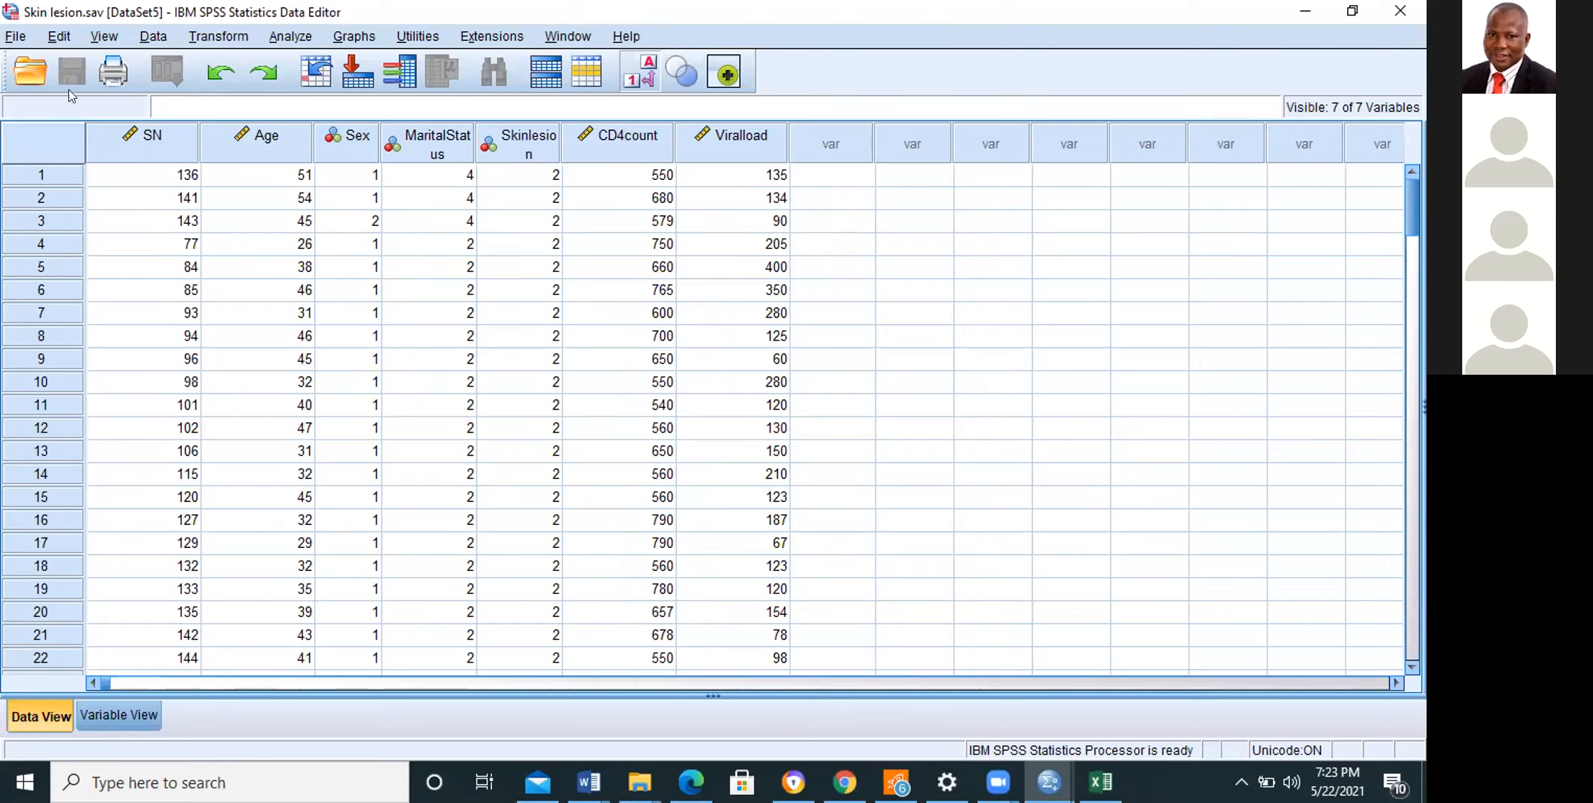
pyautogui.click(281, 37)
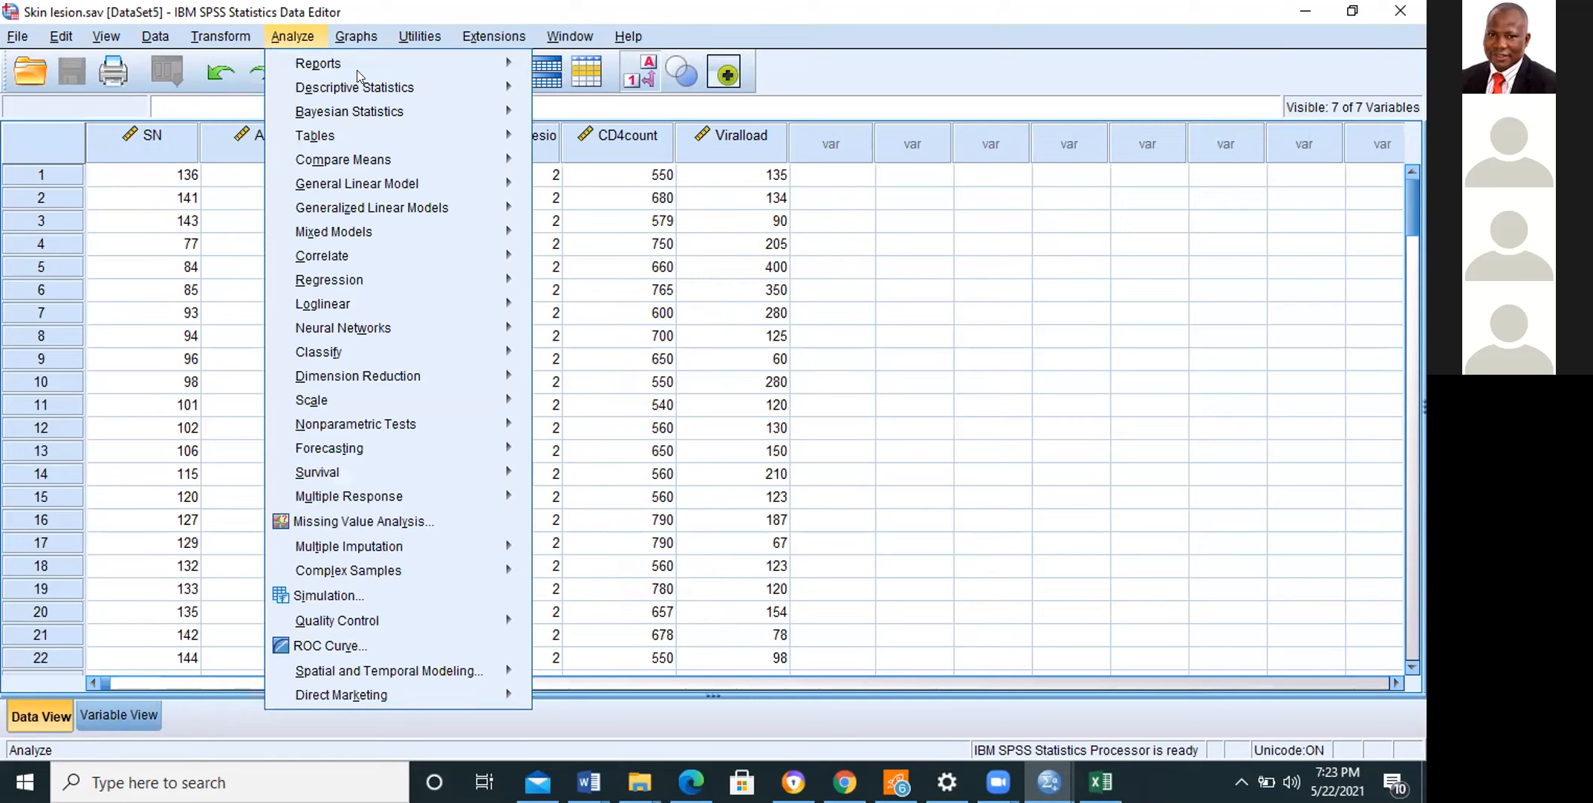
pyautogui.moveTo(468, 81)
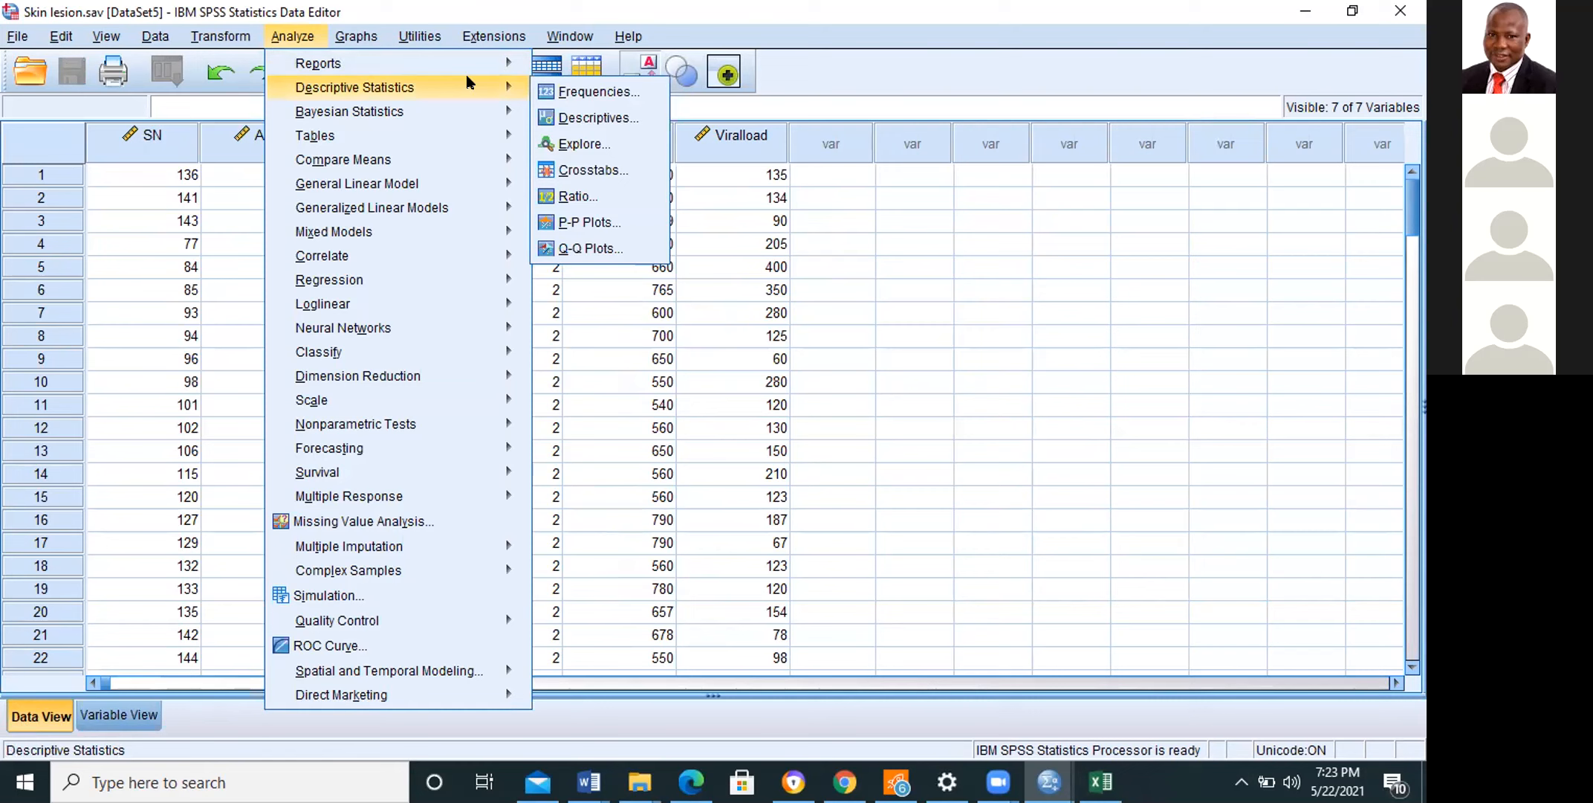
pyautogui.click(587, 91)
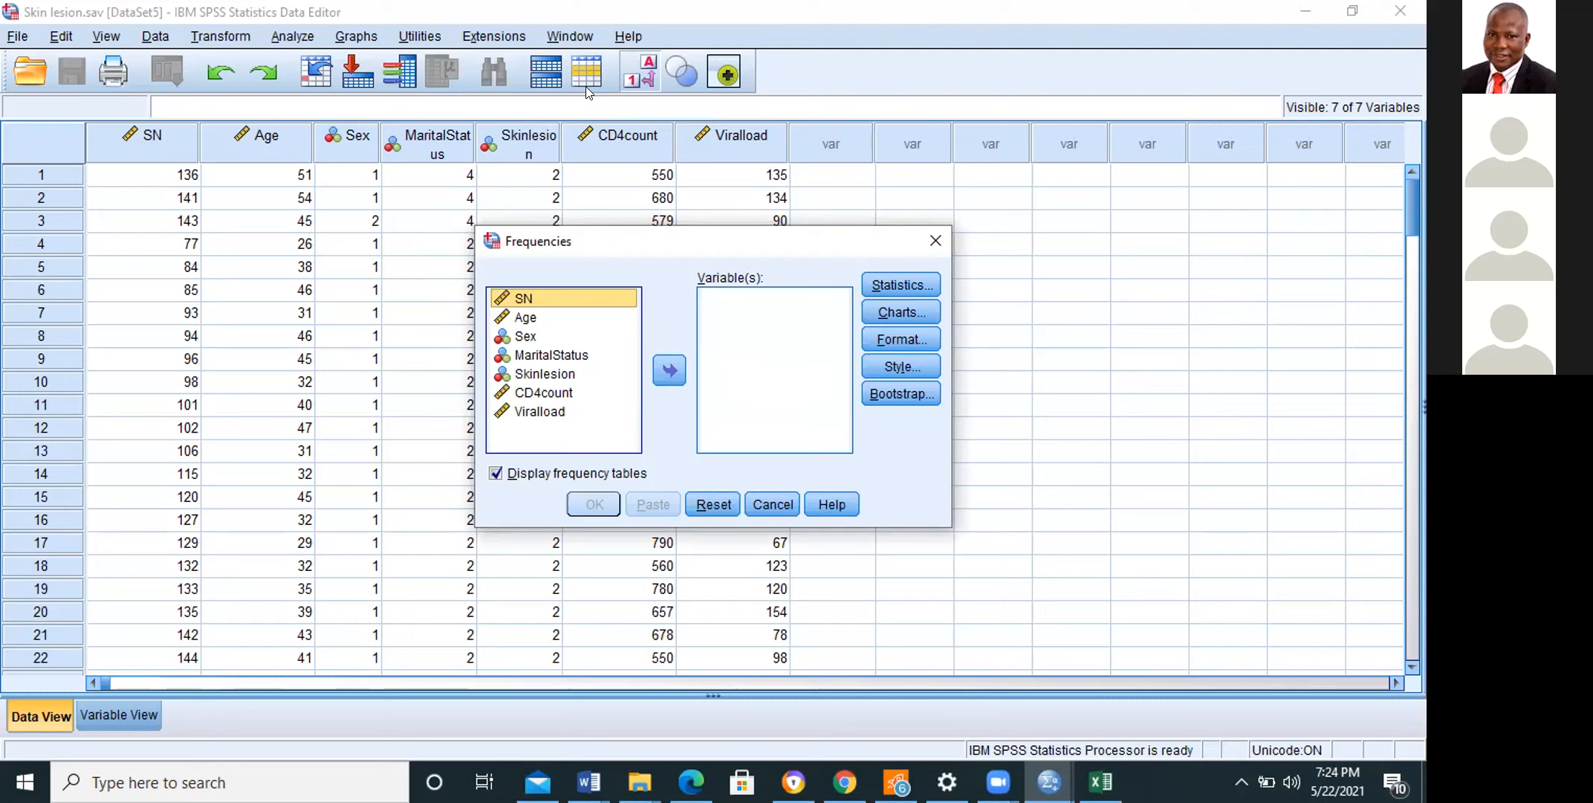
pyautogui.click(926, 235)
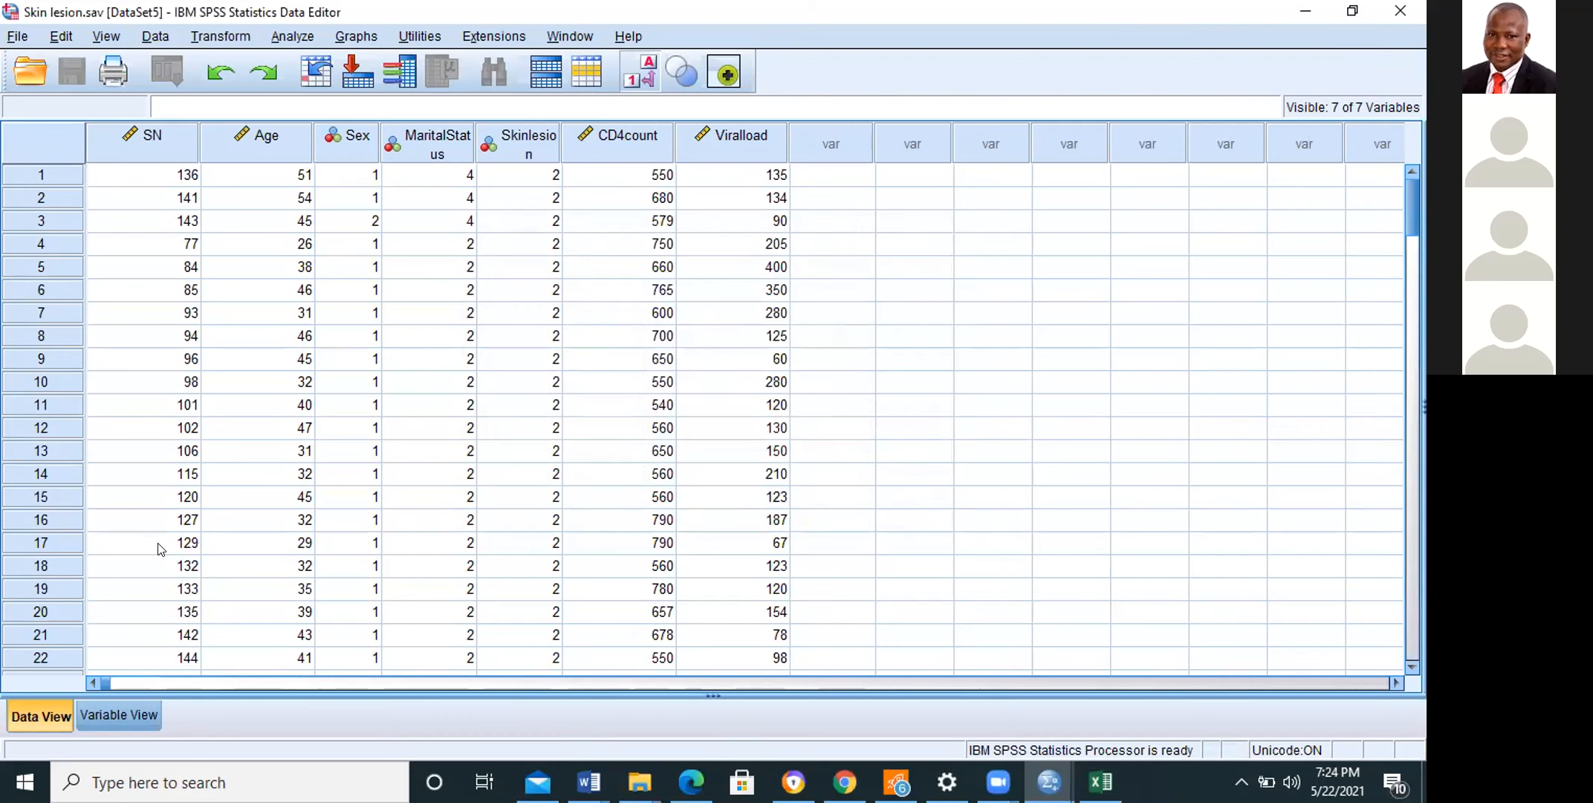
# Step: Compare the variable definitions with the data, and check the variable type settings of MaritalStatus
pyautogui.click(120, 713)
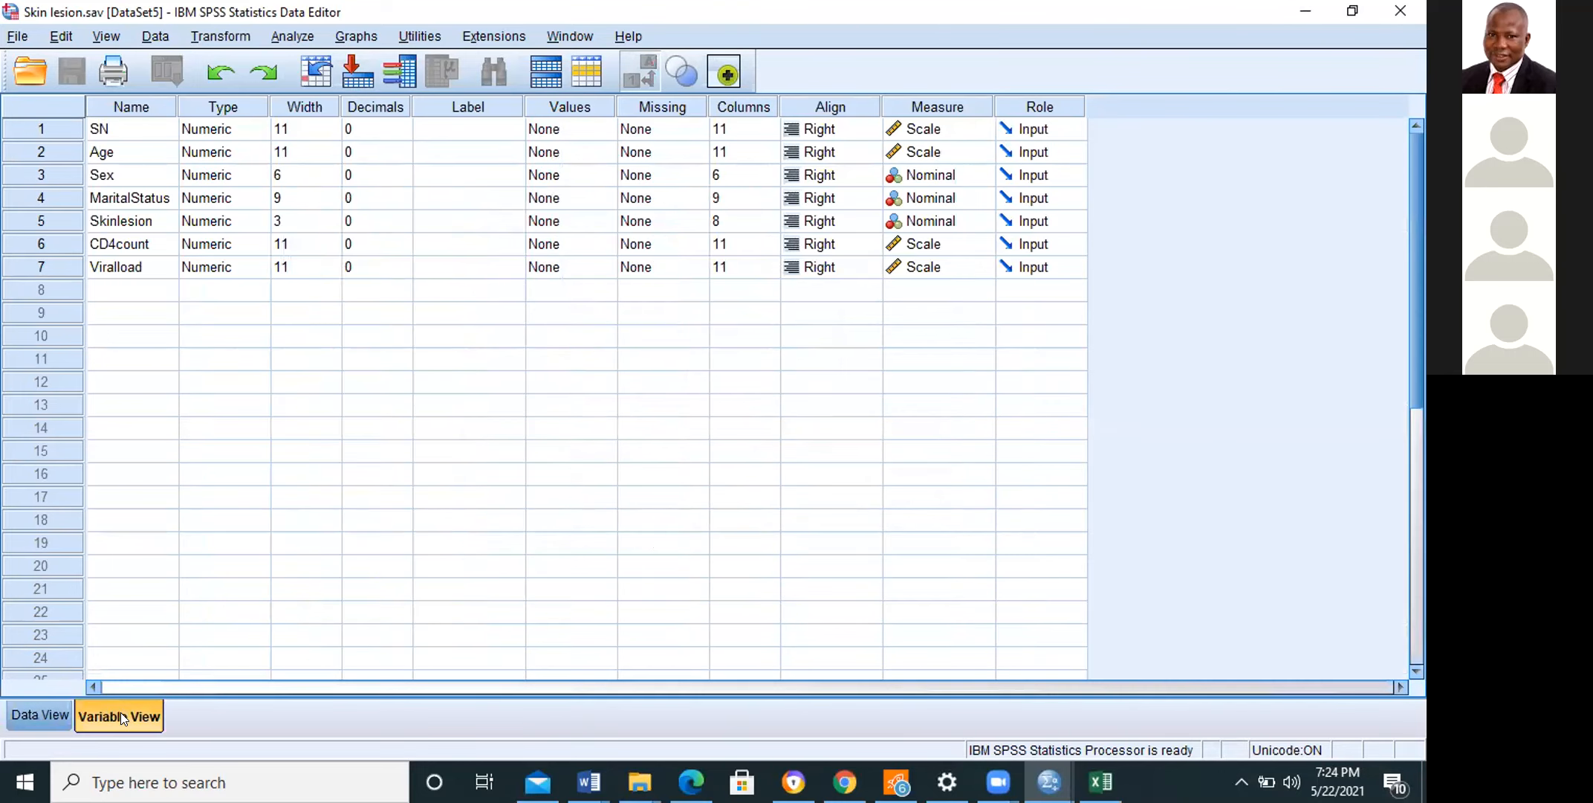
pyautogui.click(39, 717)
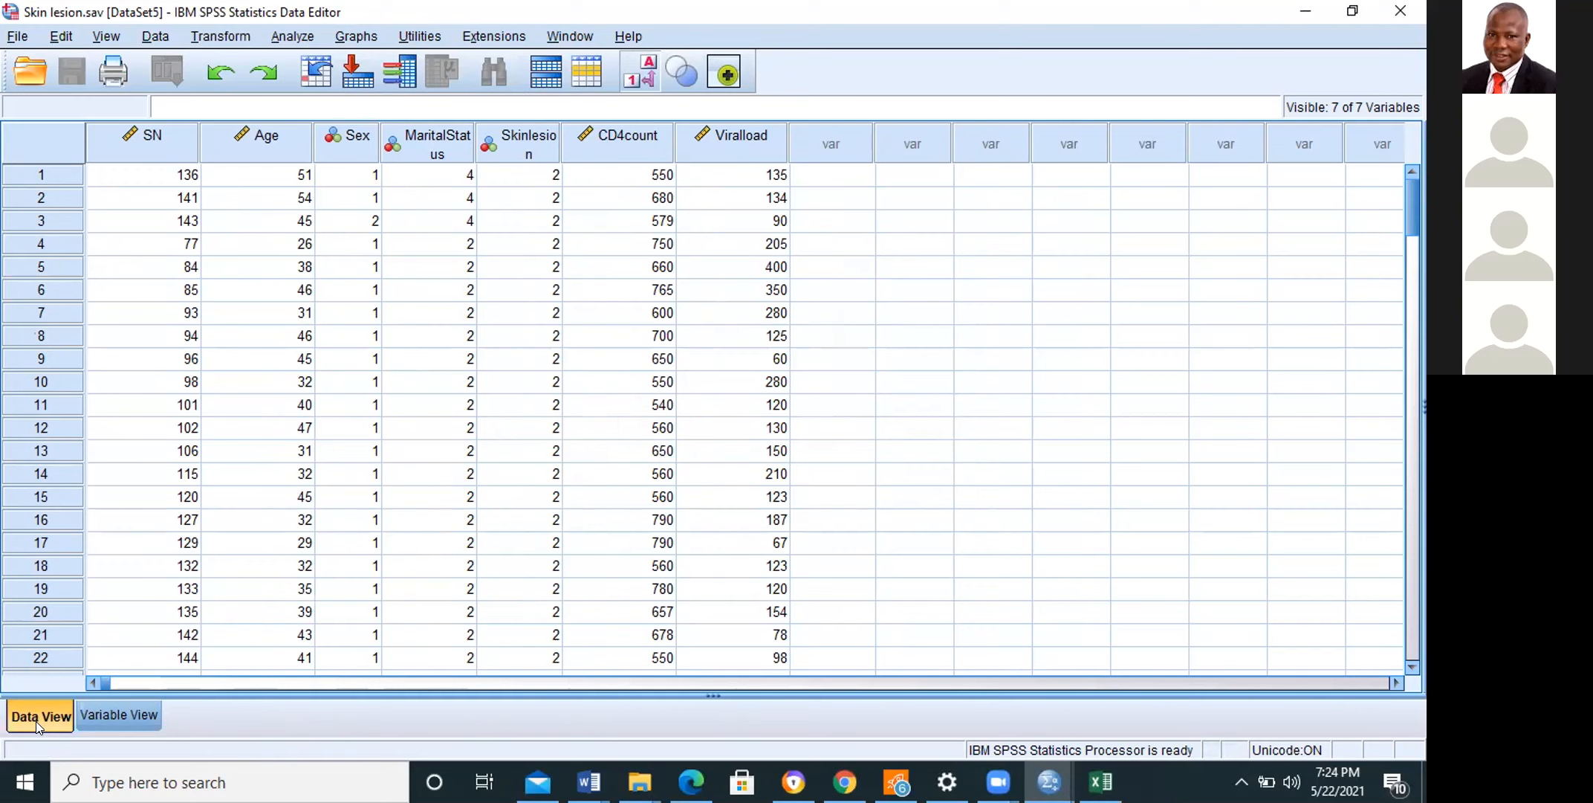
pyautogui.click(120, 703)
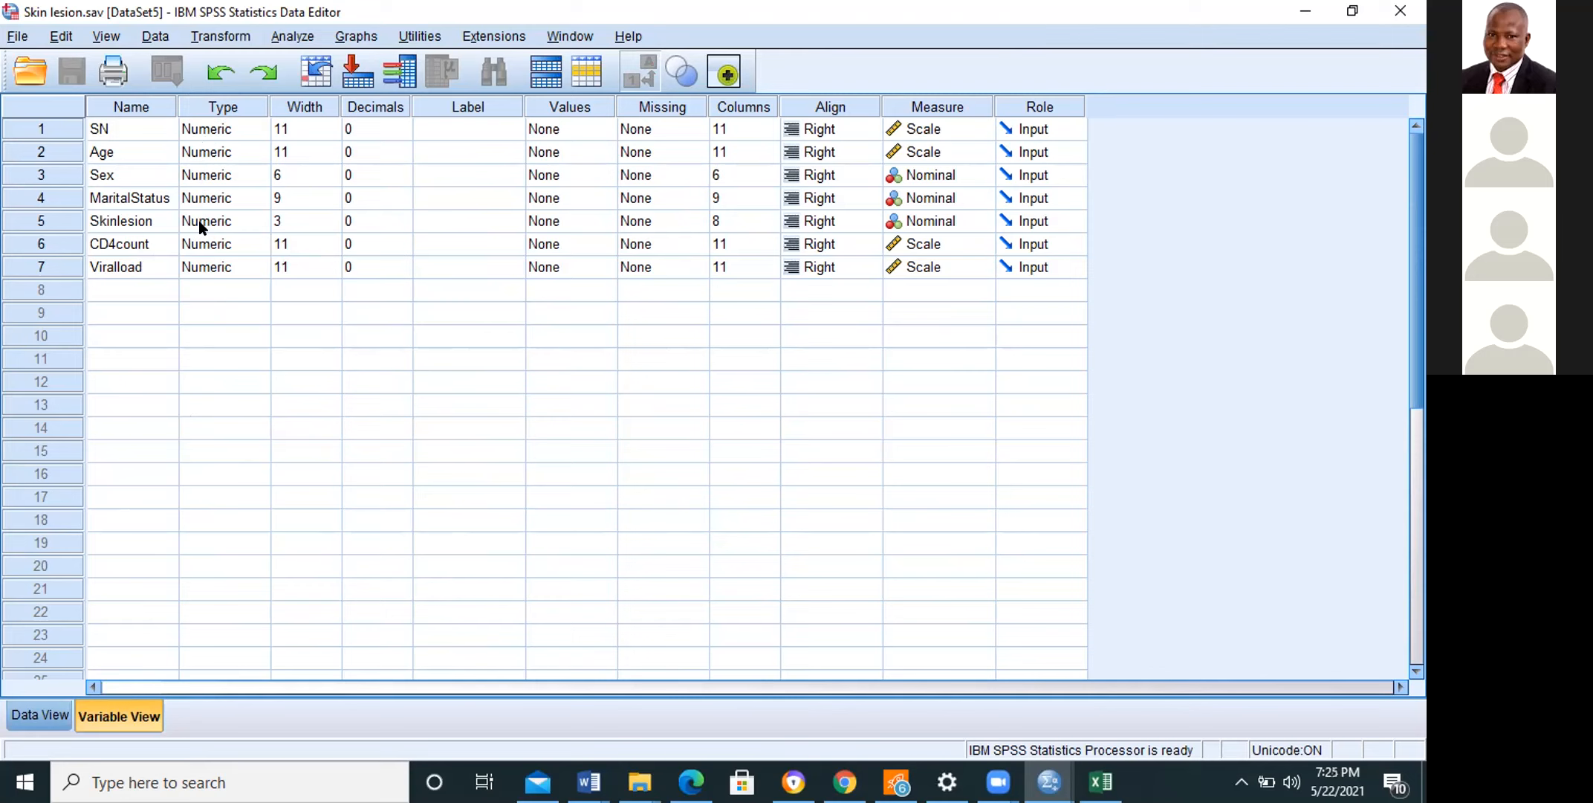
pyautogui.doubleClick(251, 202)
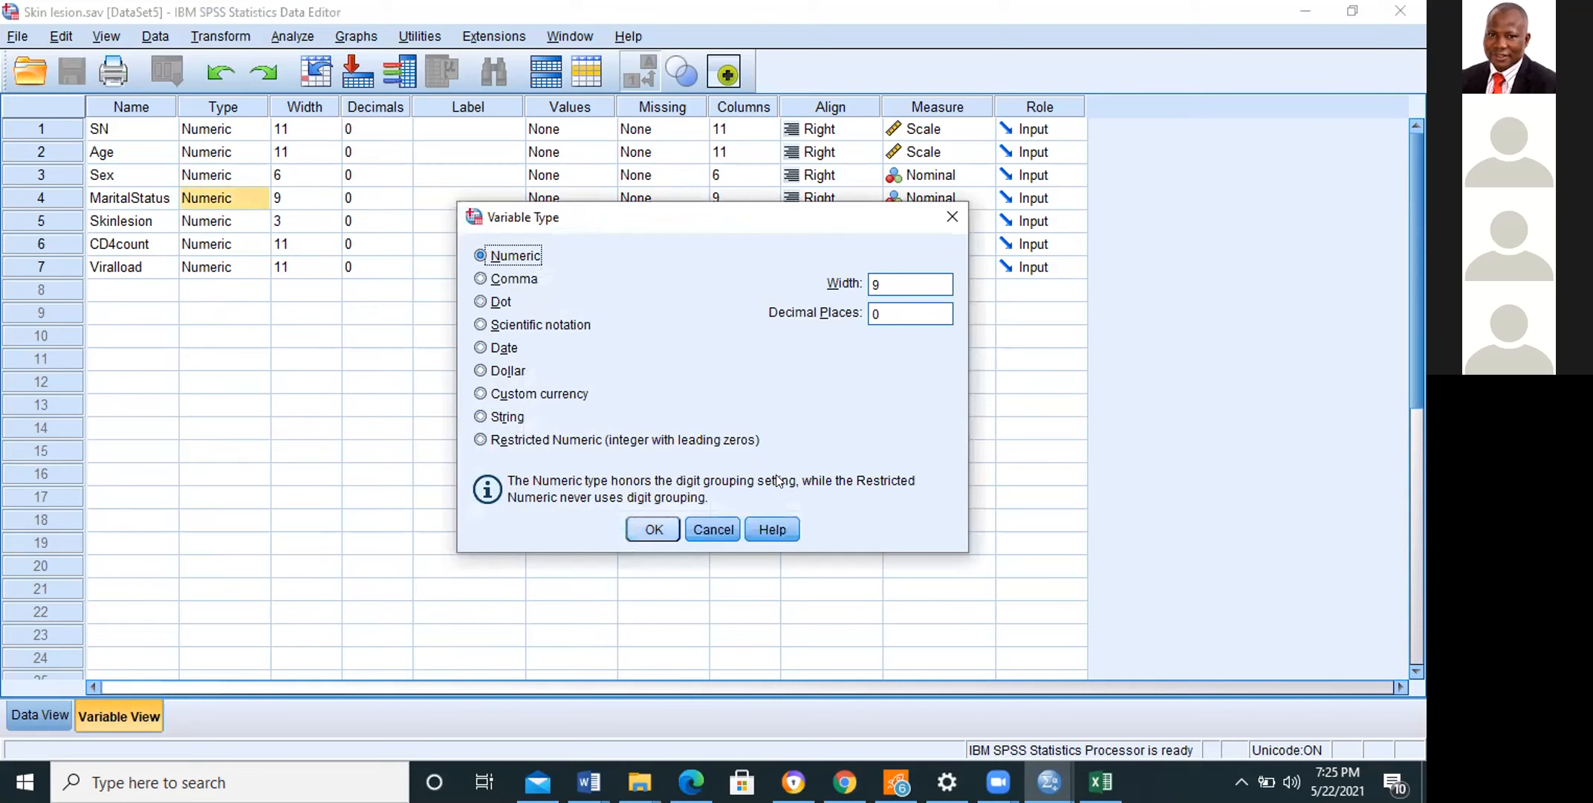
pyautogui.press('Return')
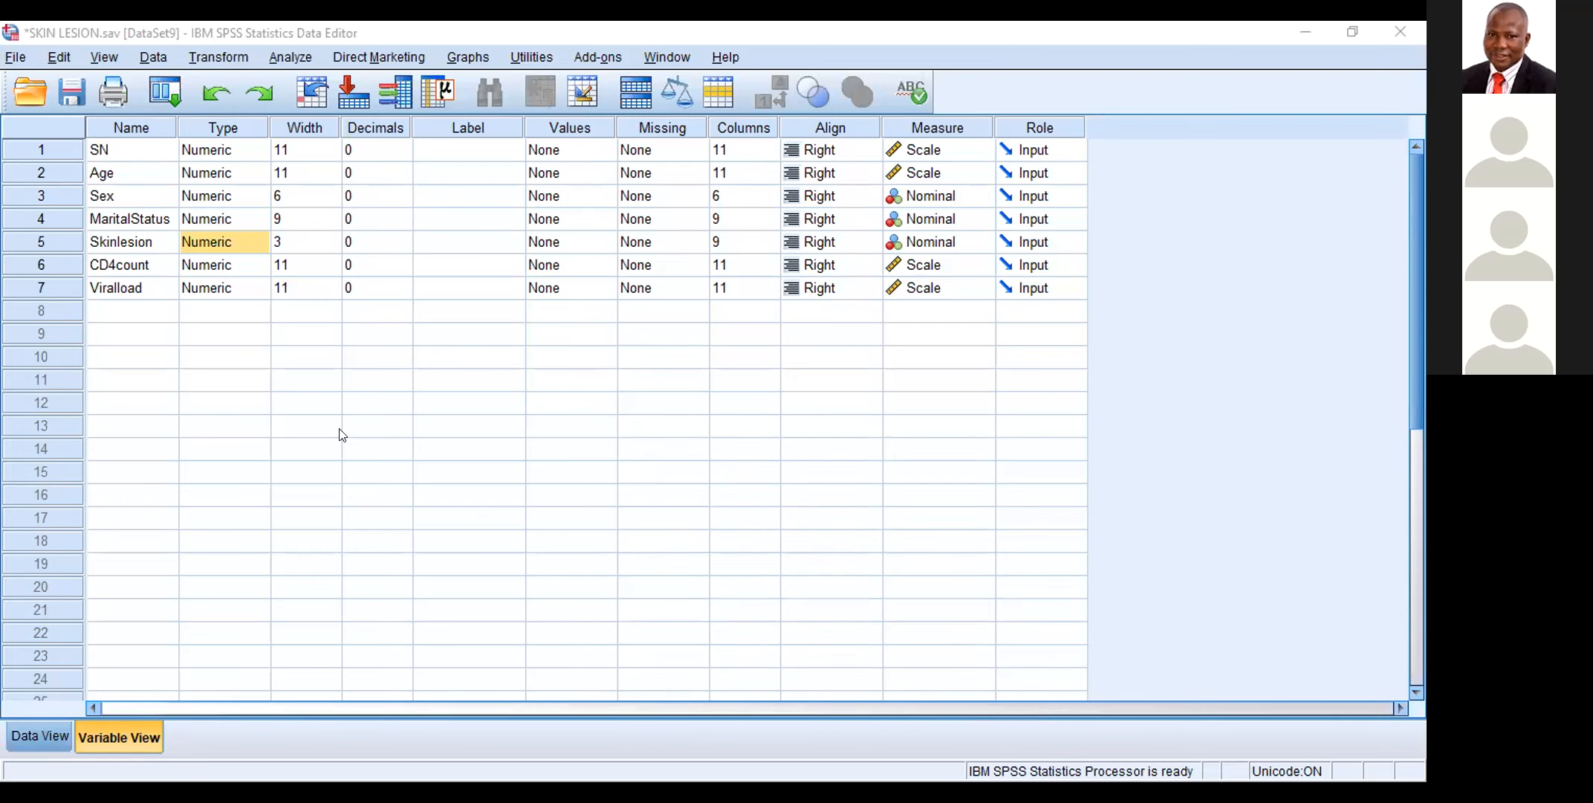
# Step: Examine the Sex and MaritalStatus values across the cases of the SKIN LESION dataset
pyautogui.click(39, 735)
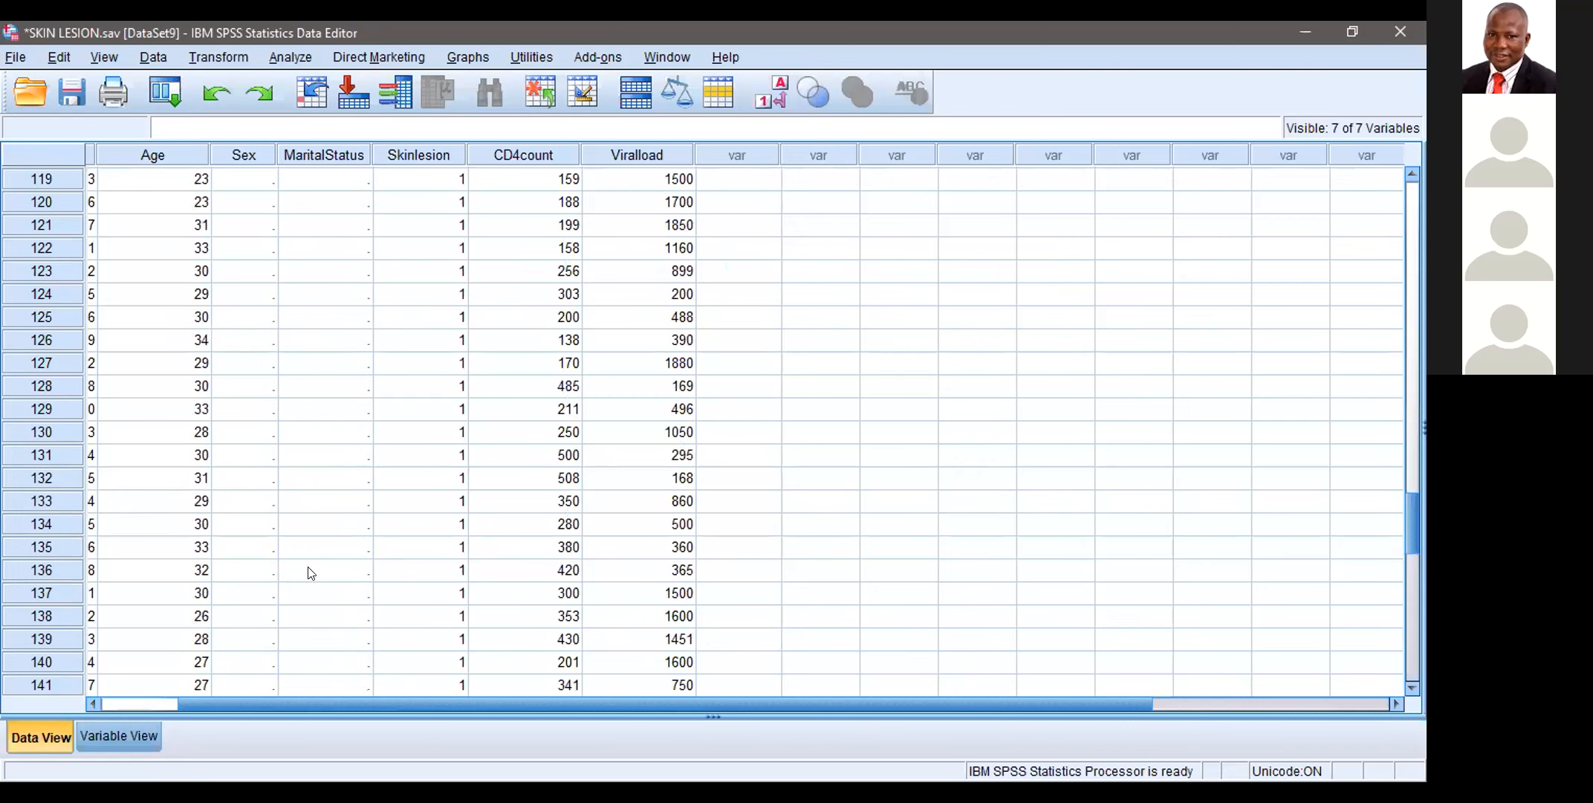
pyautogui.click(335, 529)
pyautogui.click(260, 483)
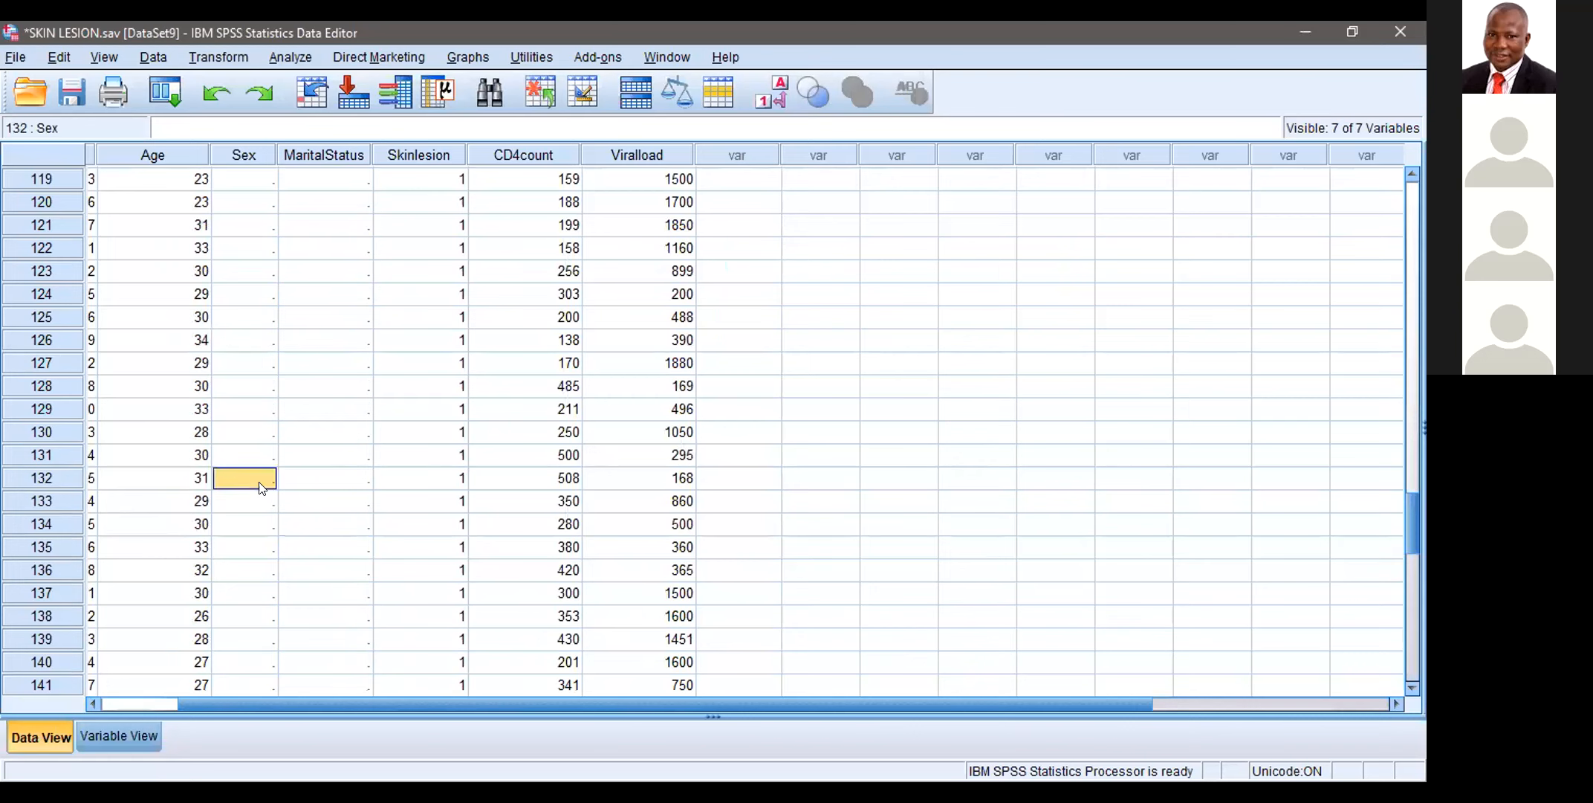
pyautogui.click(1195, 698)
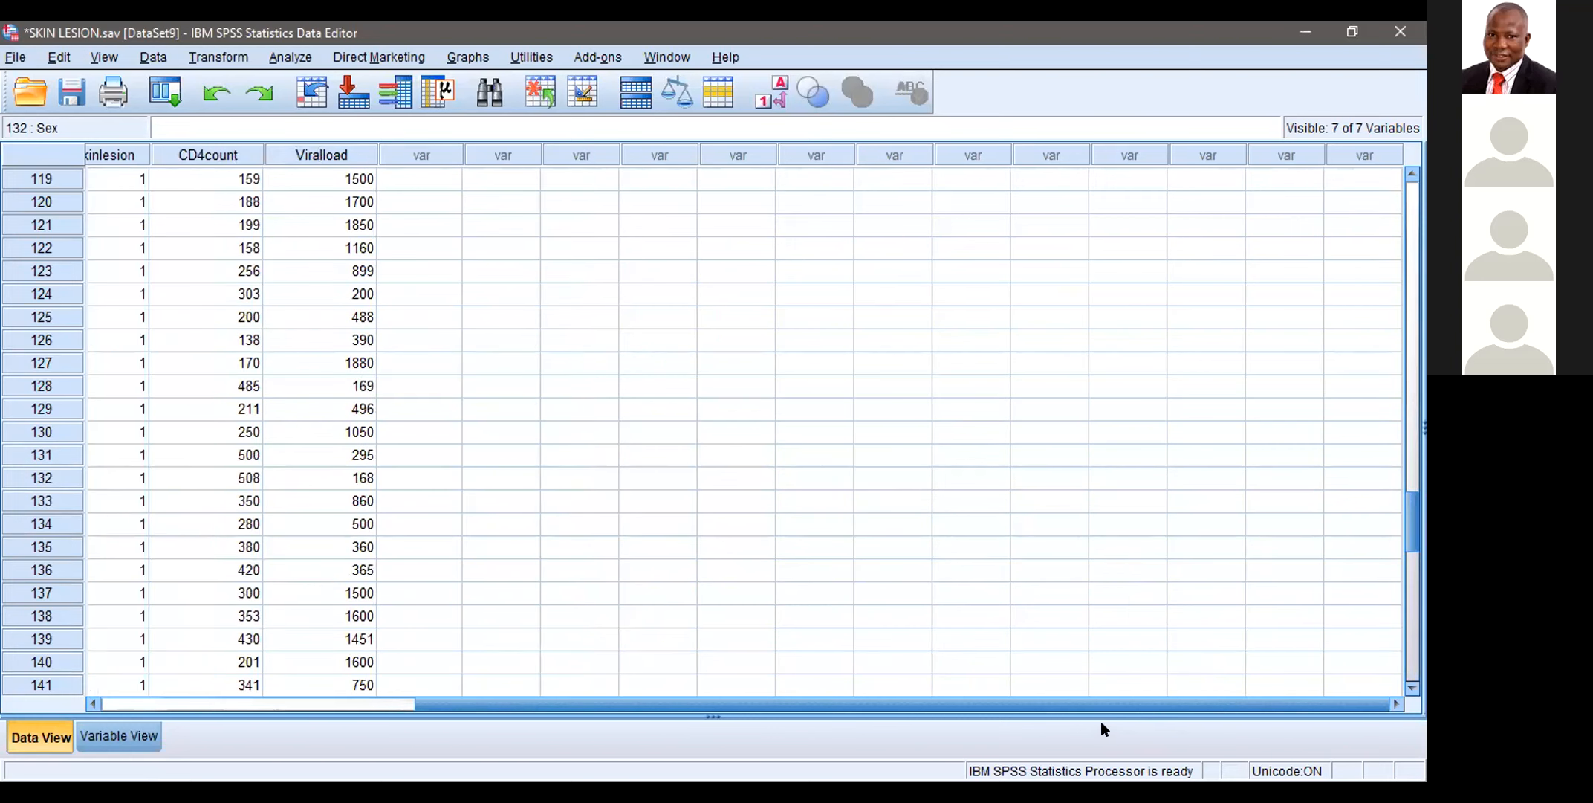
pyautogui.moveTo(1044, 701); pyautogui.dragTo(568, 713)
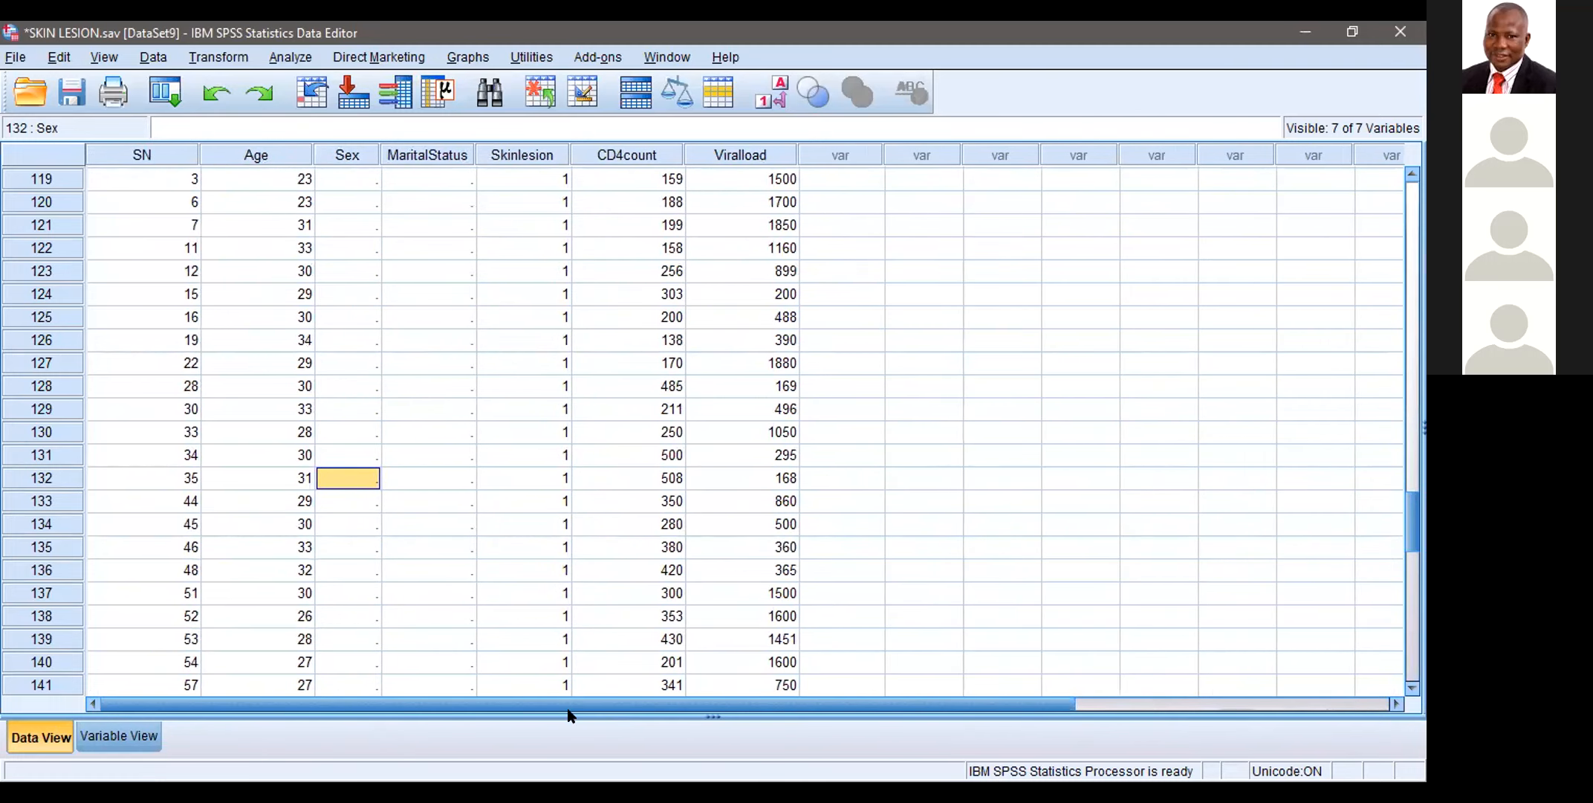
pyautogui.moveTo(1411, 512); pyautogui.dragTo(1423, 27)
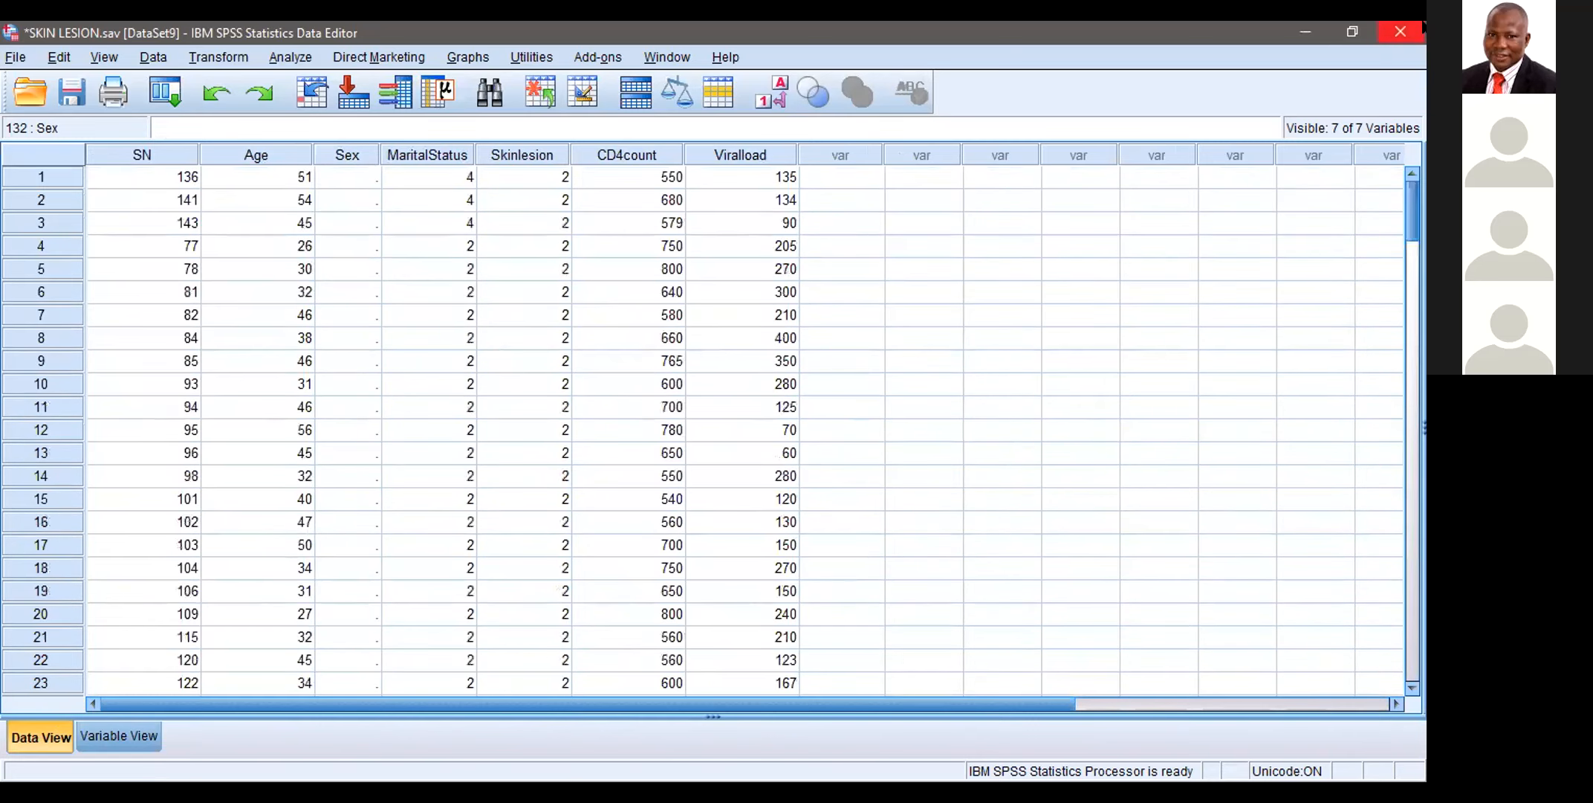
pyautogui.scroll(-4, 1411, 228)
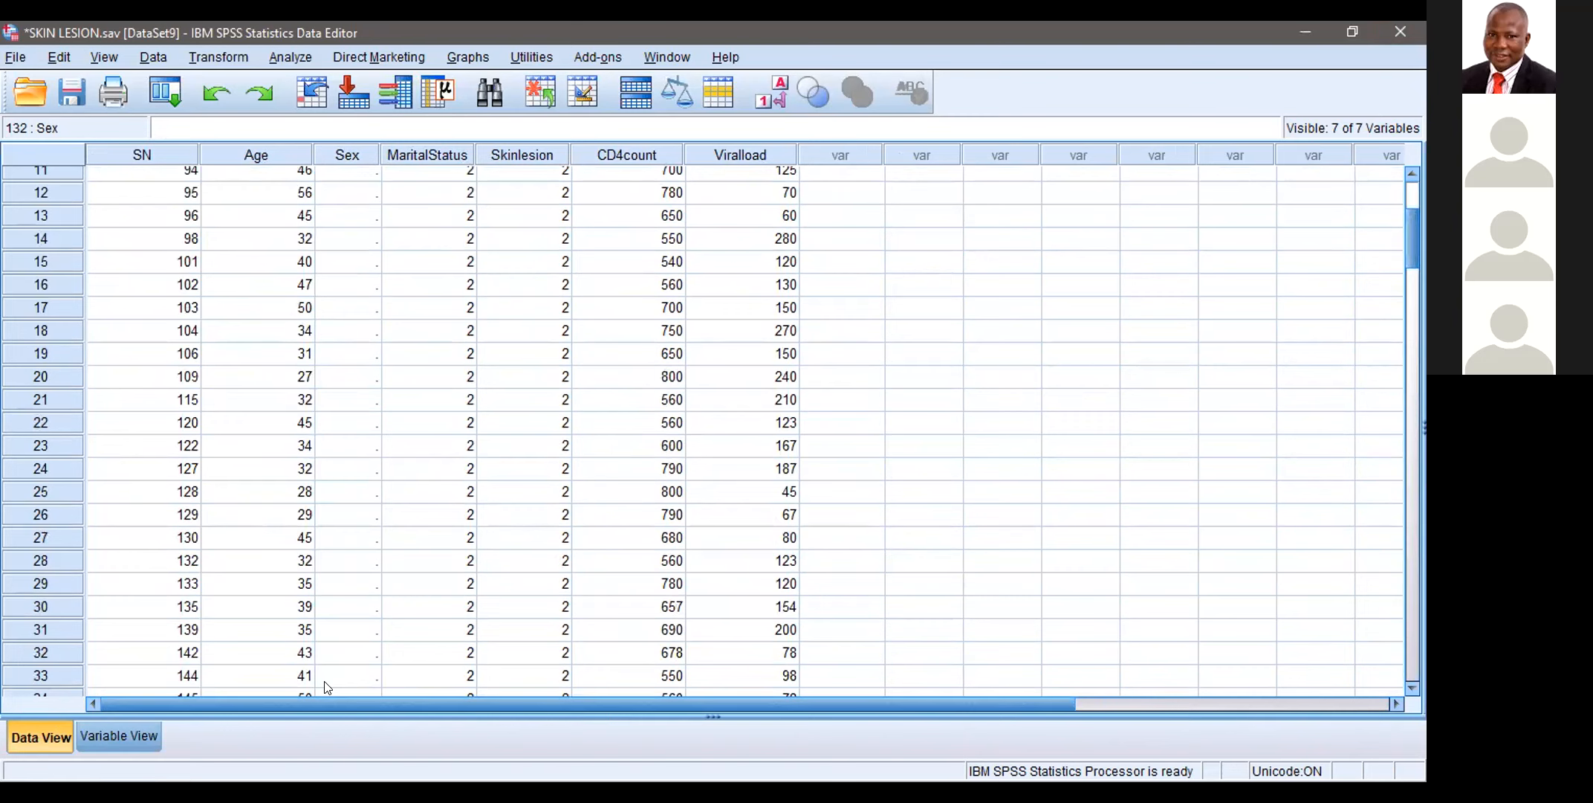
pyautogui.click(357, 391)
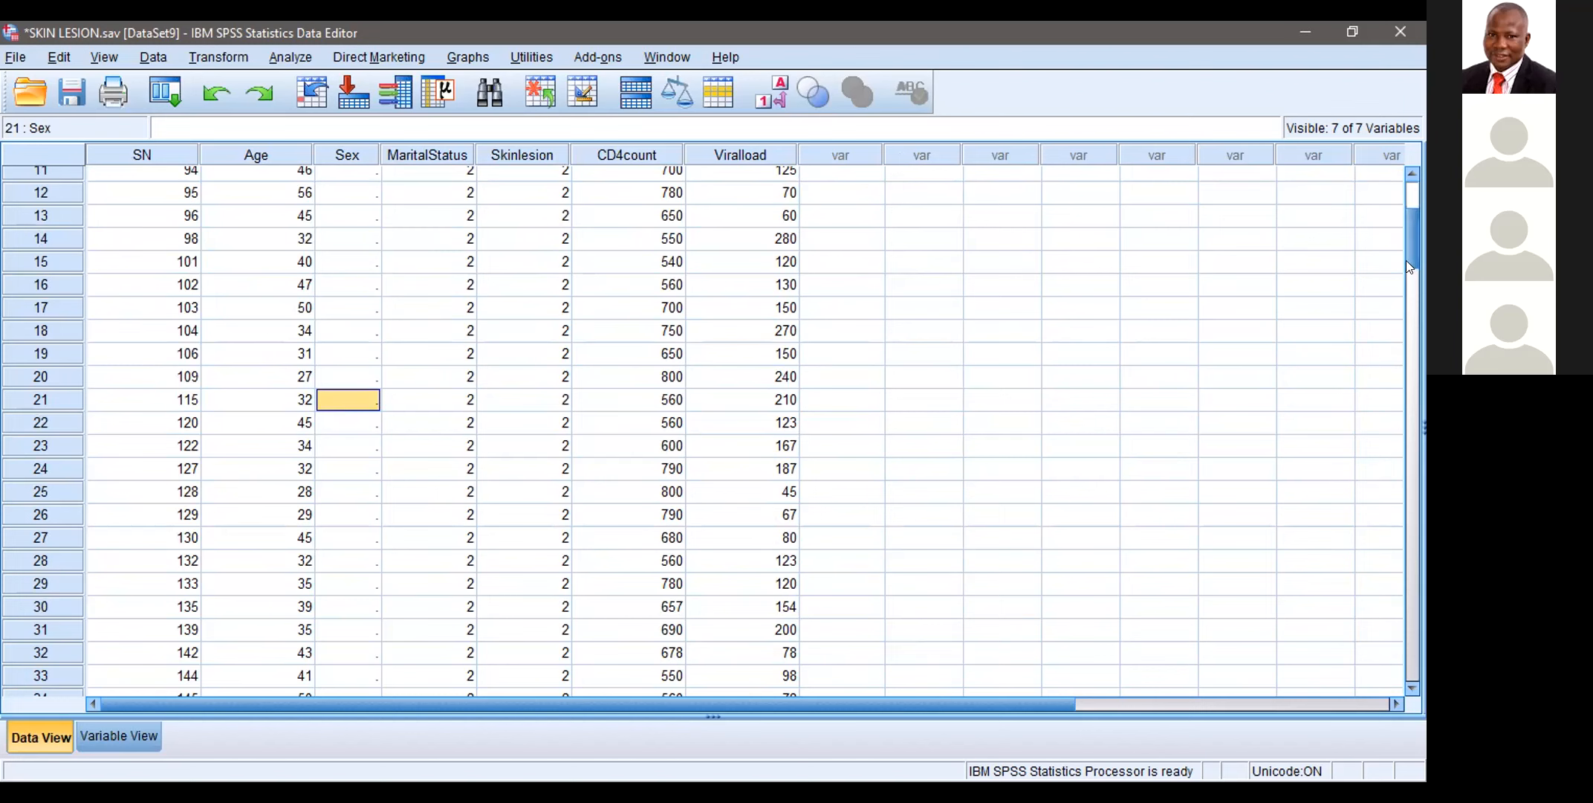
pyautogui.scroll(-8, 1412, 223)
pyautogui.moveTo(1410, 274); pyautogui.dragTo(1411, 137)
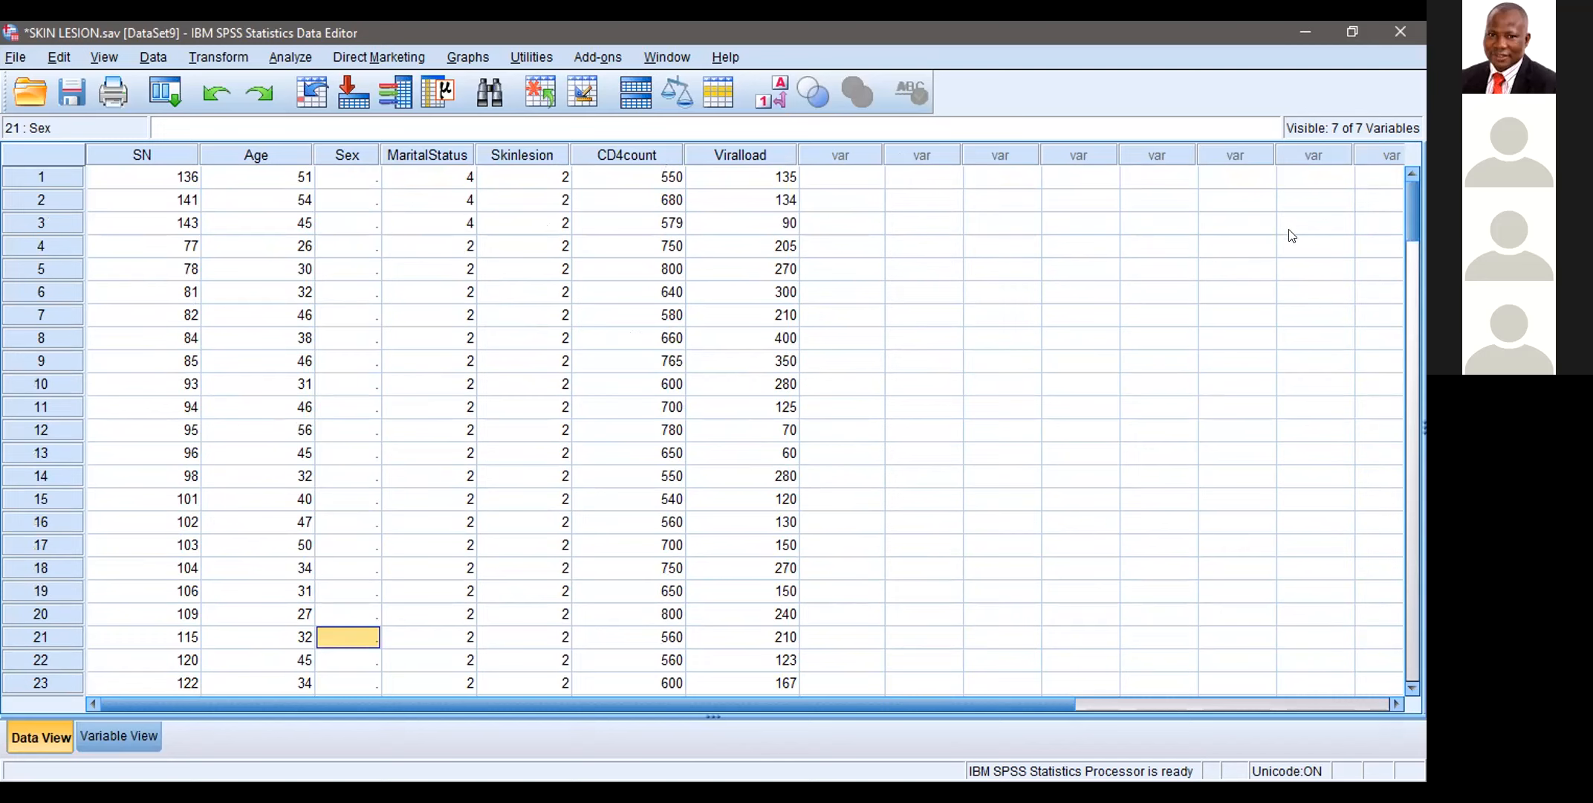
pyautogui.click(1412, 264)
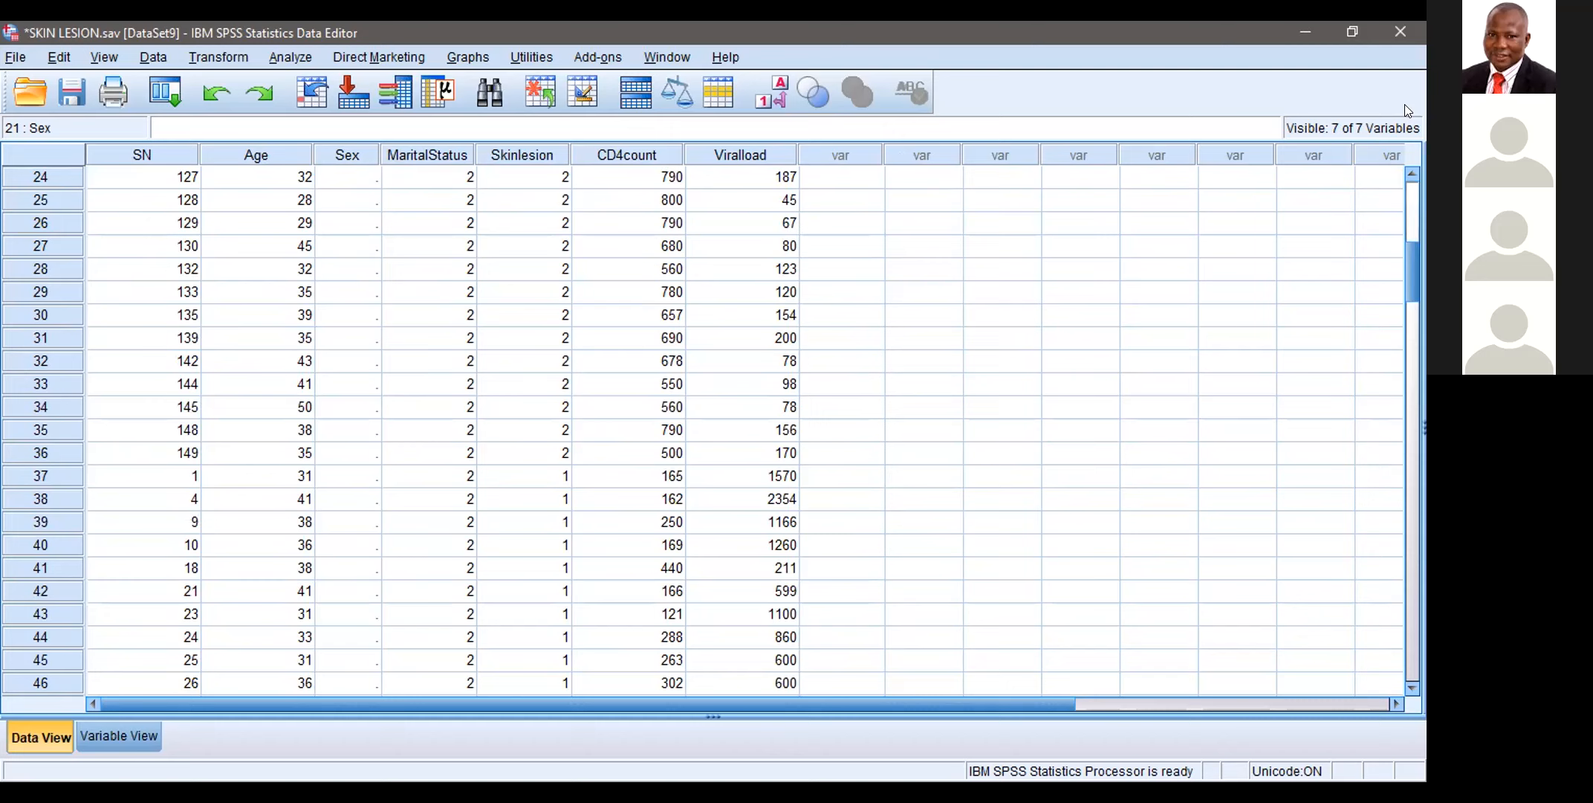
pyautogui.click(353, 195)
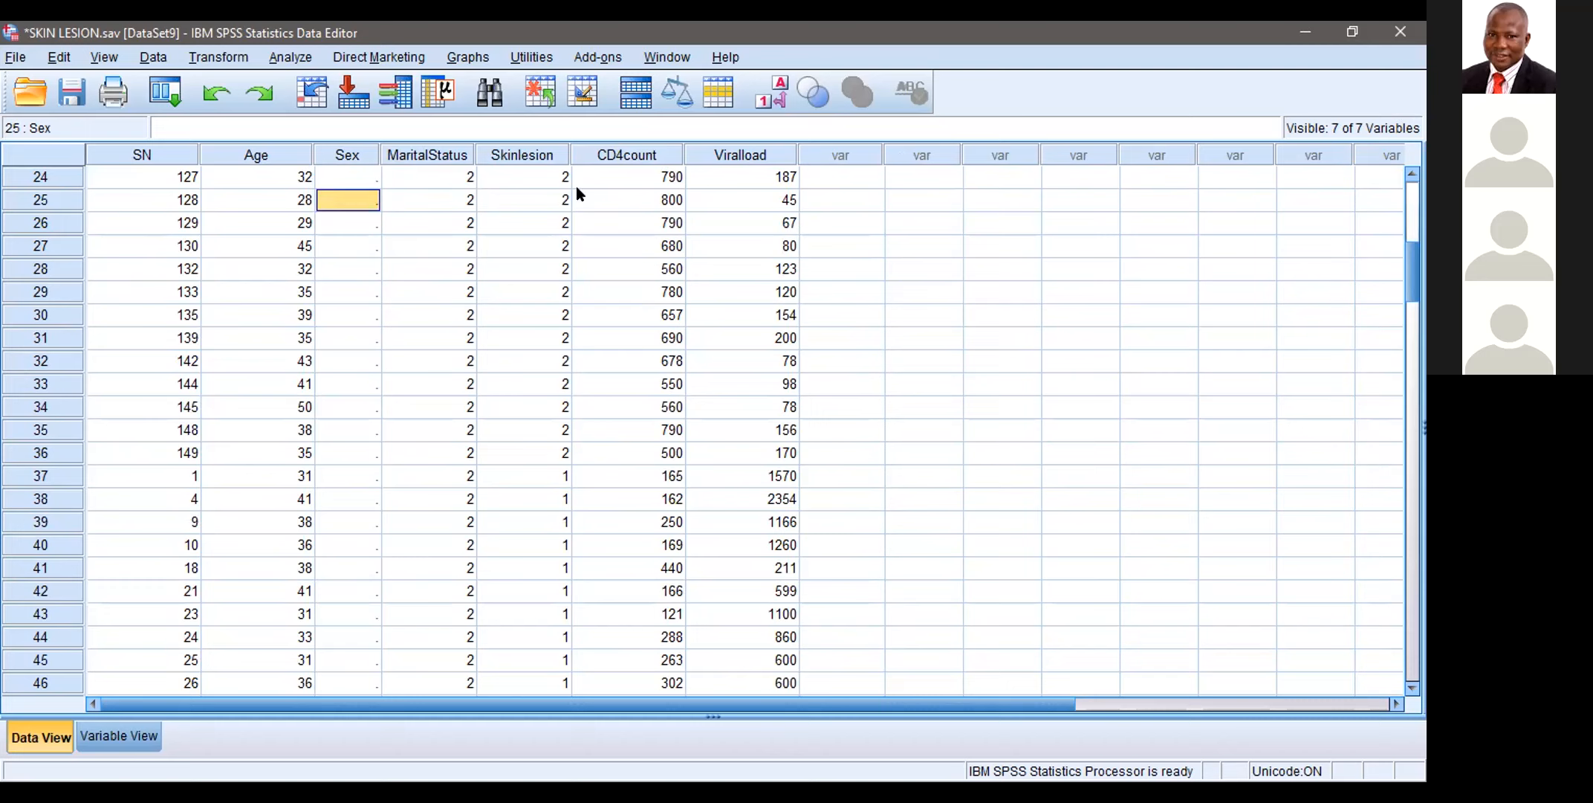
pyautogui.click(360, 183)
pyautogui.moveTo(345, 177)
pyautogui.mouseDown()
pyautogui.moveTo(375, 394)
pyautogui.moveTo(328, 174)
pyautogui.moveTo(360, 385)
pyautogui.moveTo(354, 203)
pyautogui.mouseUp()
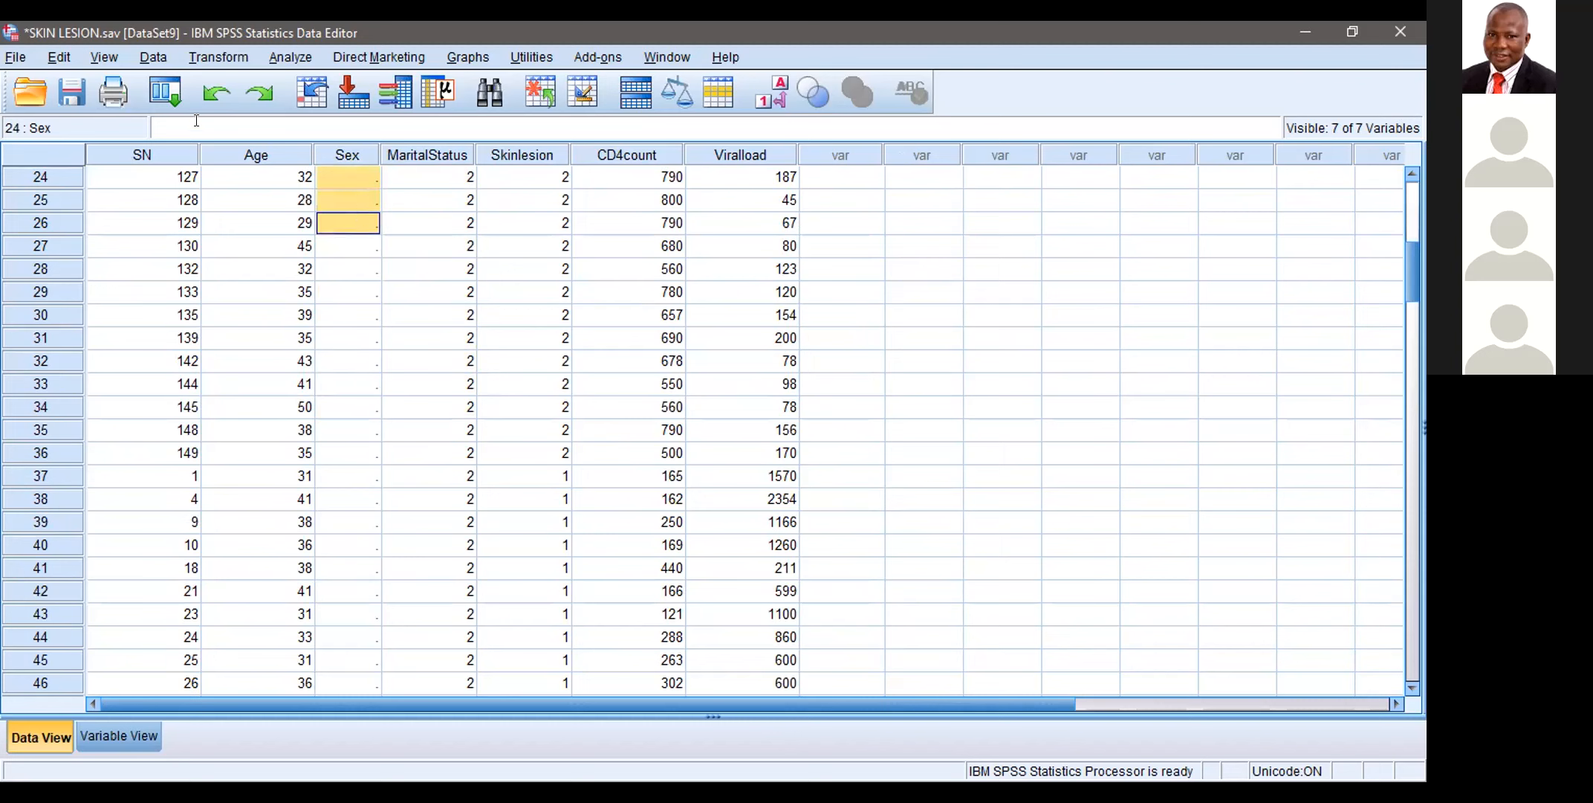
# Step: Undo the variable type changes of Skinlesion, MaritalStatus and Sex
pyautogui.click(210, 91)
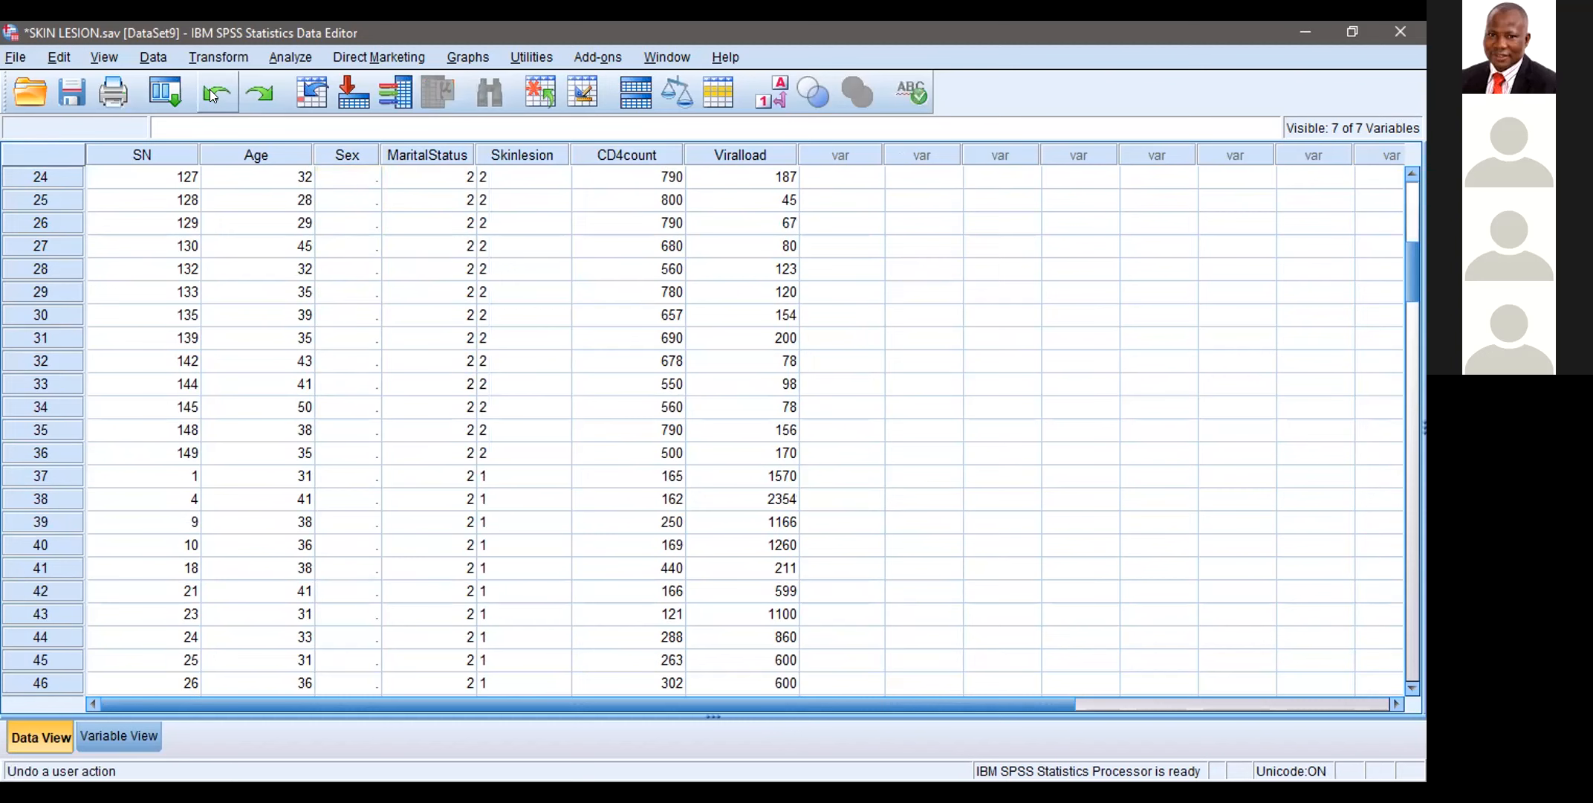
pyautogui.click(209, 90)
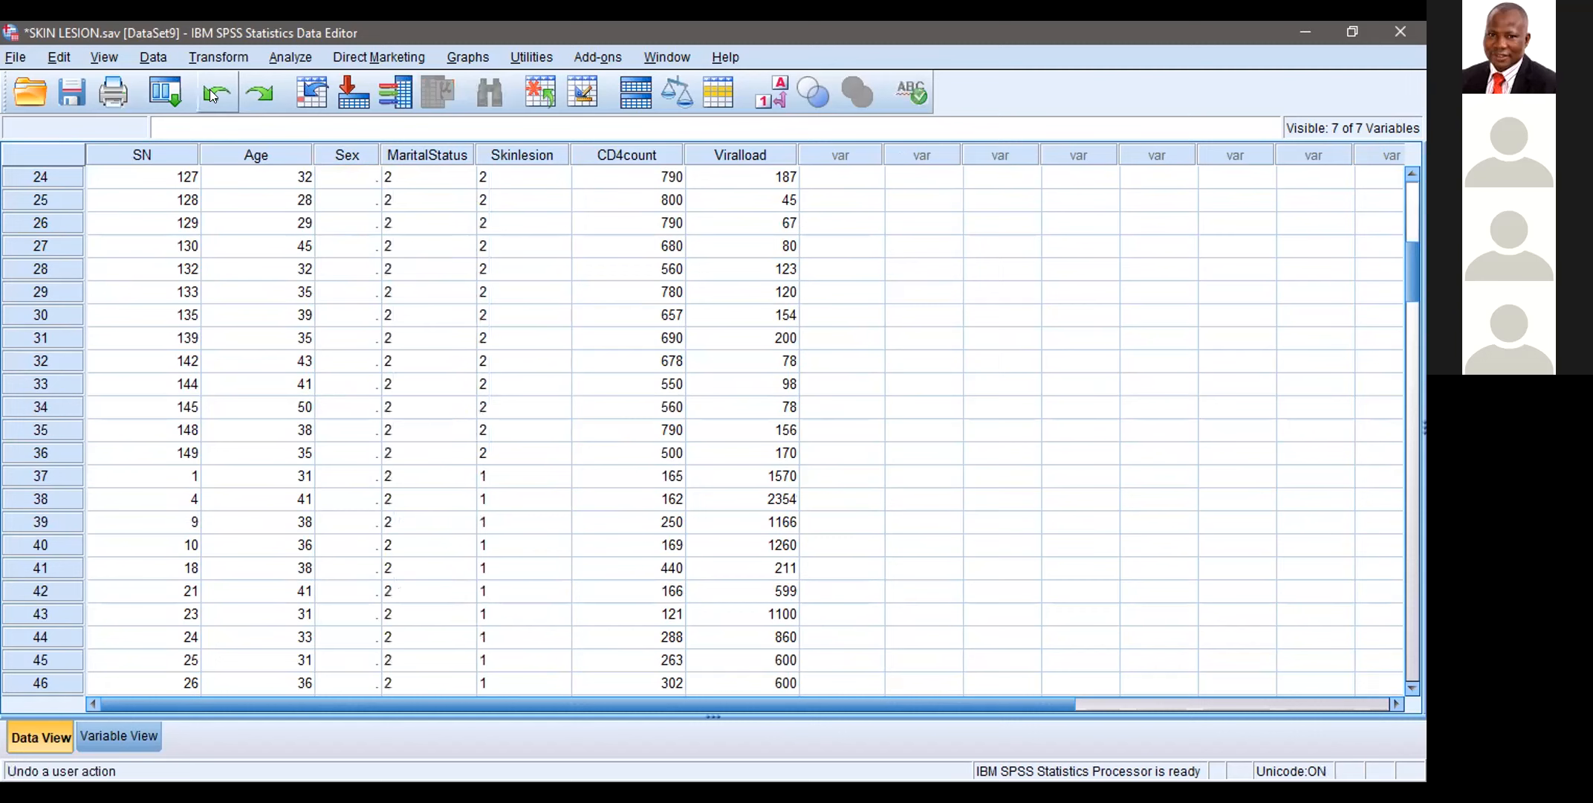
pyautogui.click(209, 90)
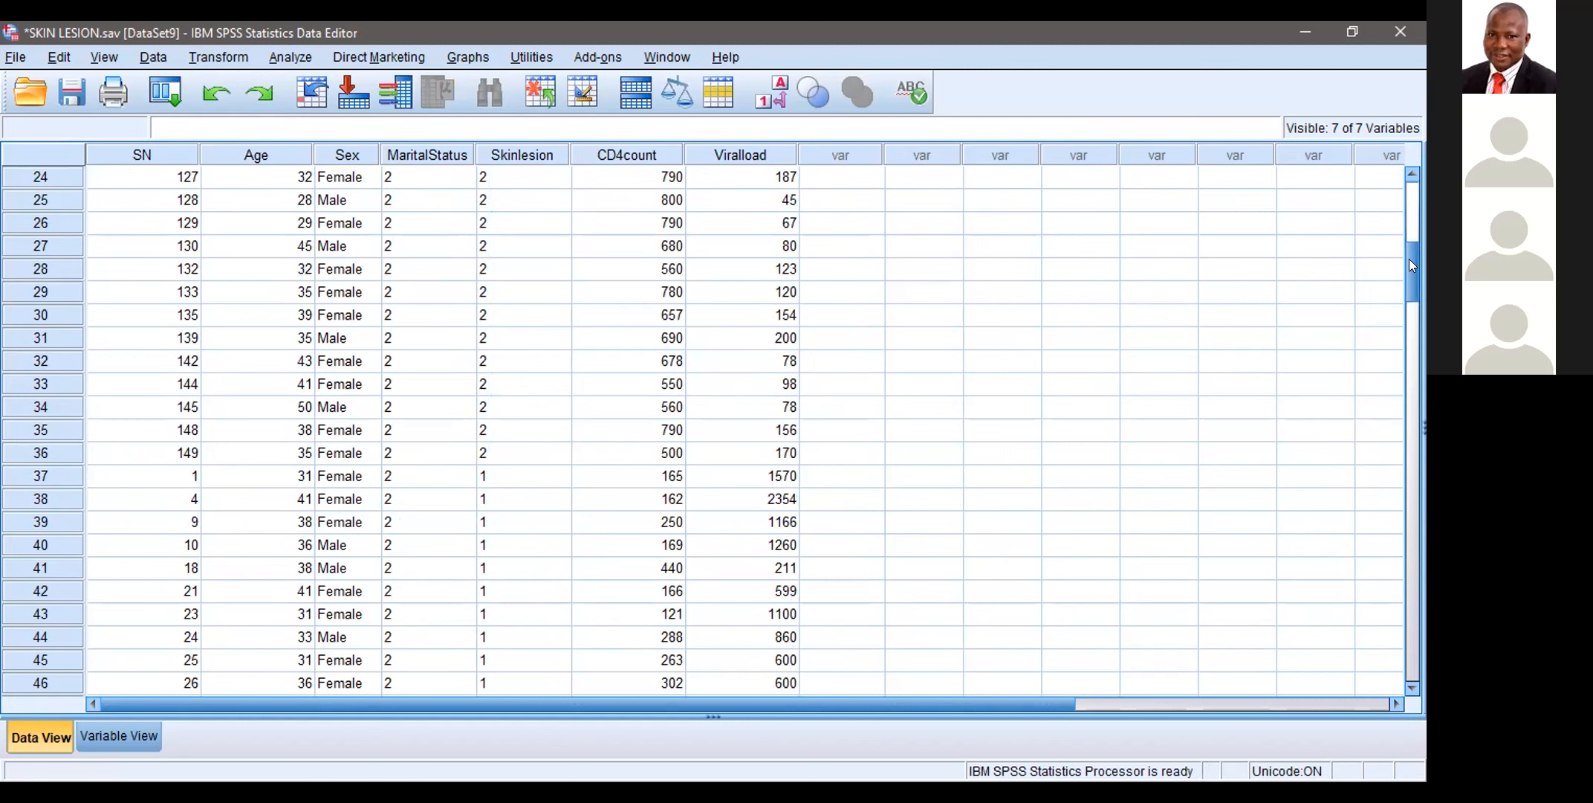
# Step: Sort the cases in ascending order by Sex
pyautogui.moveTo(1409, 258); pyautogui.dragTo(1410, 197)
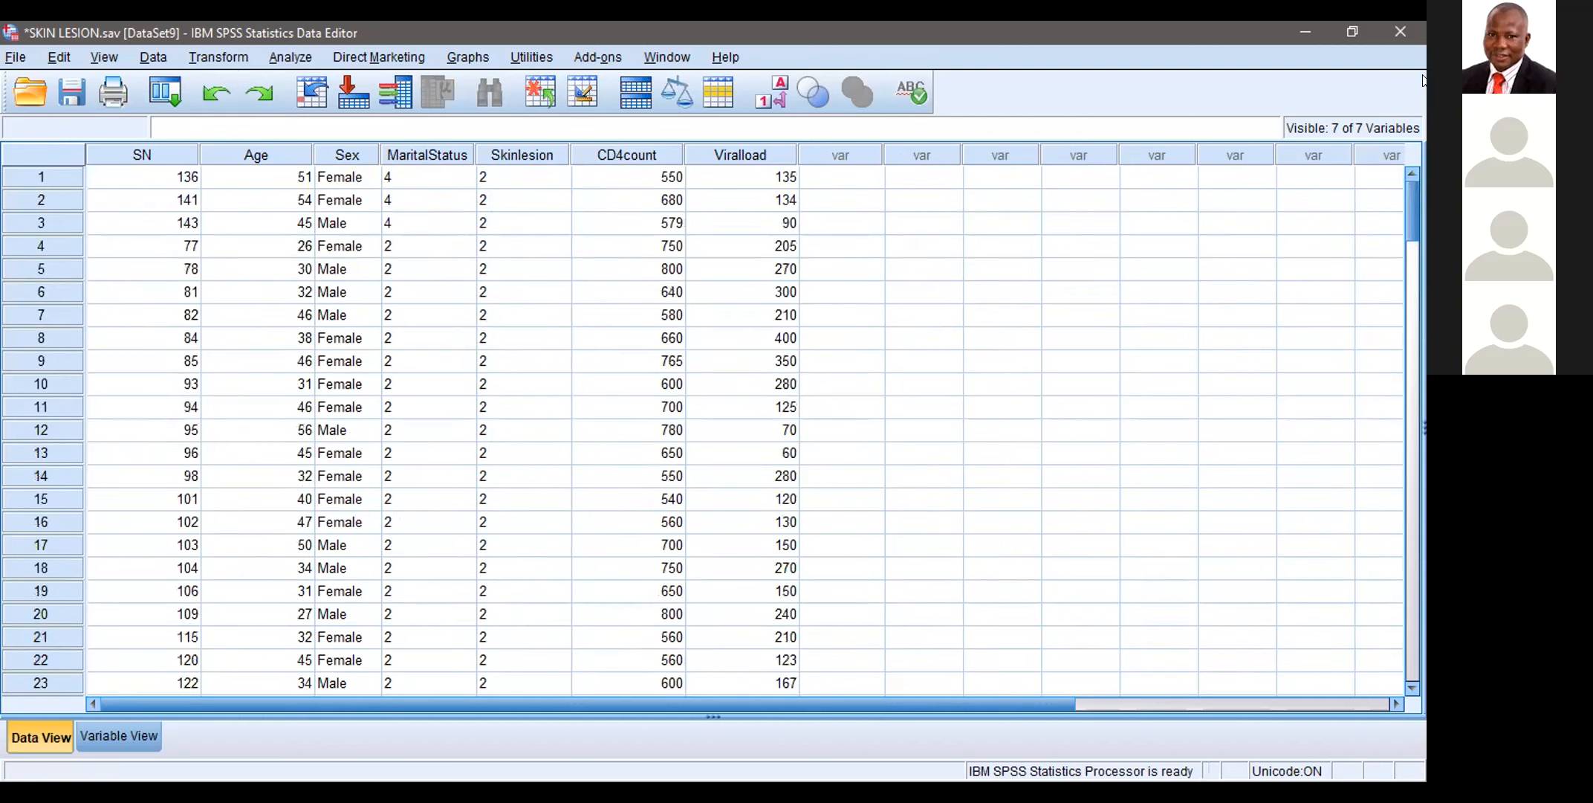
pyautogui.rightClick(336, 157)
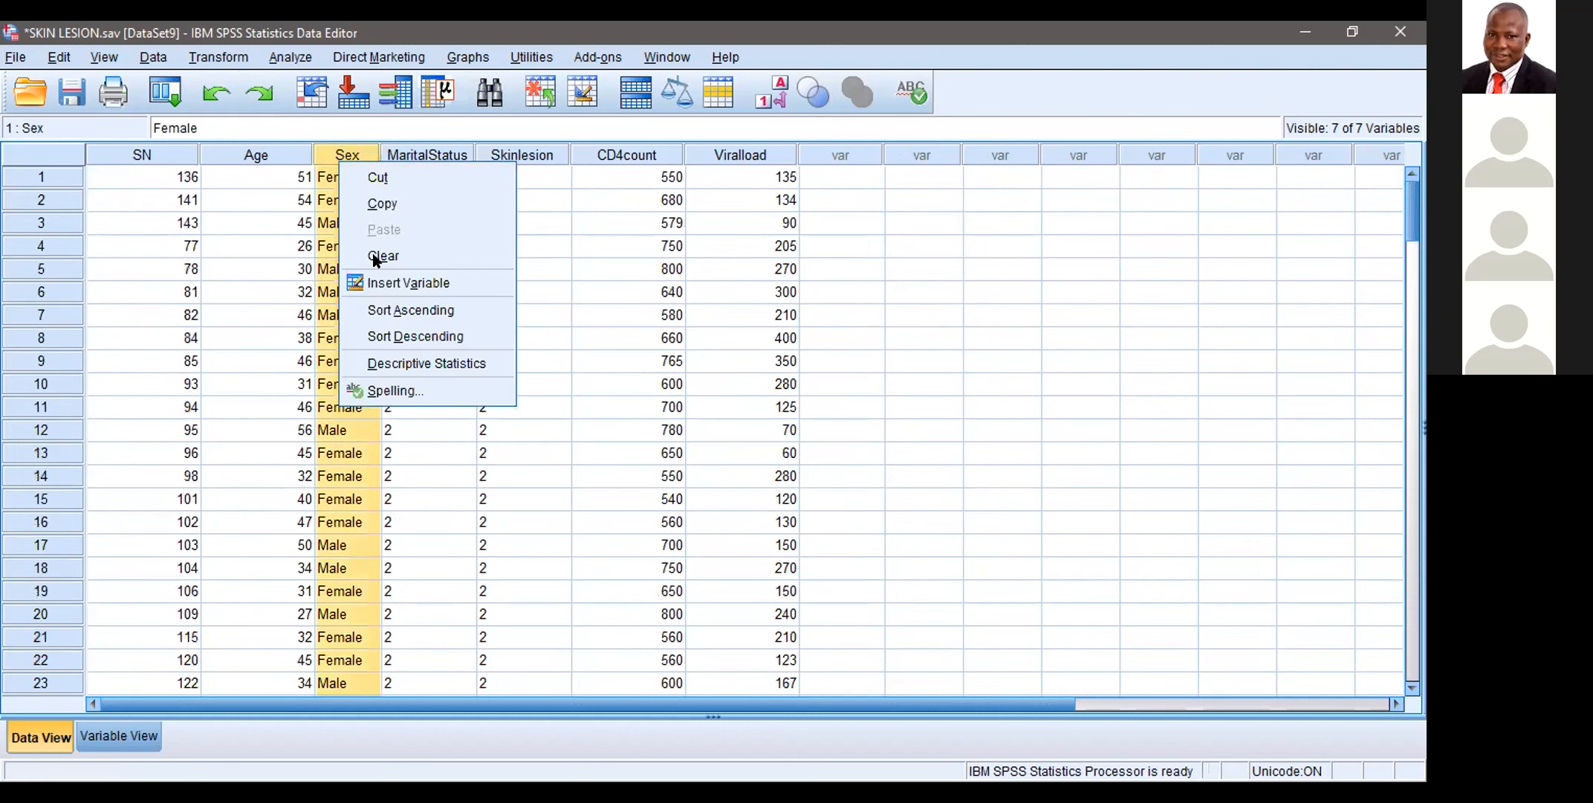
pyautogui.click(376, 309)
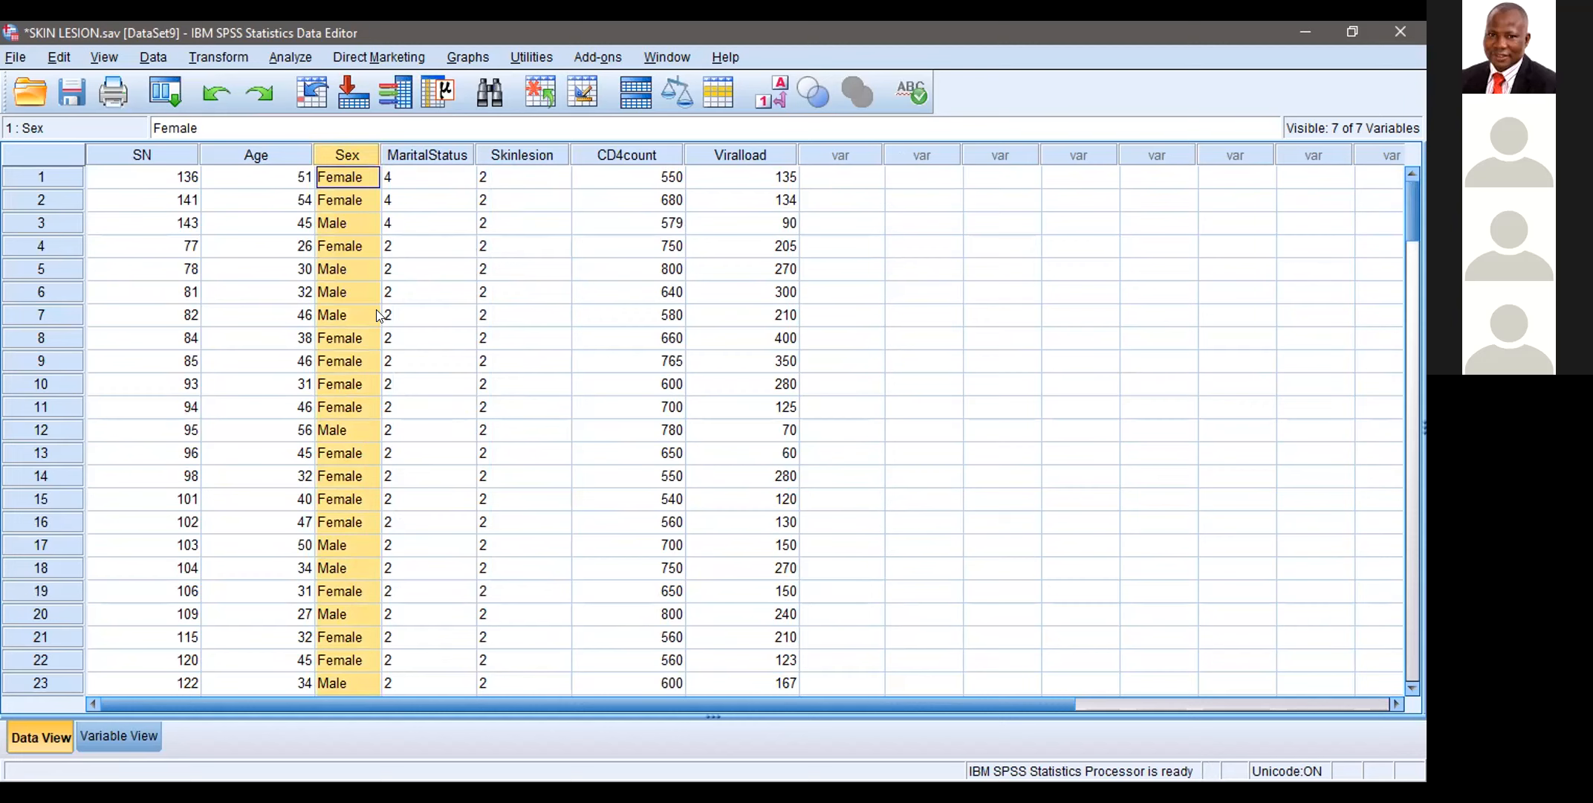
pyautogui.rightClick(365, 145)
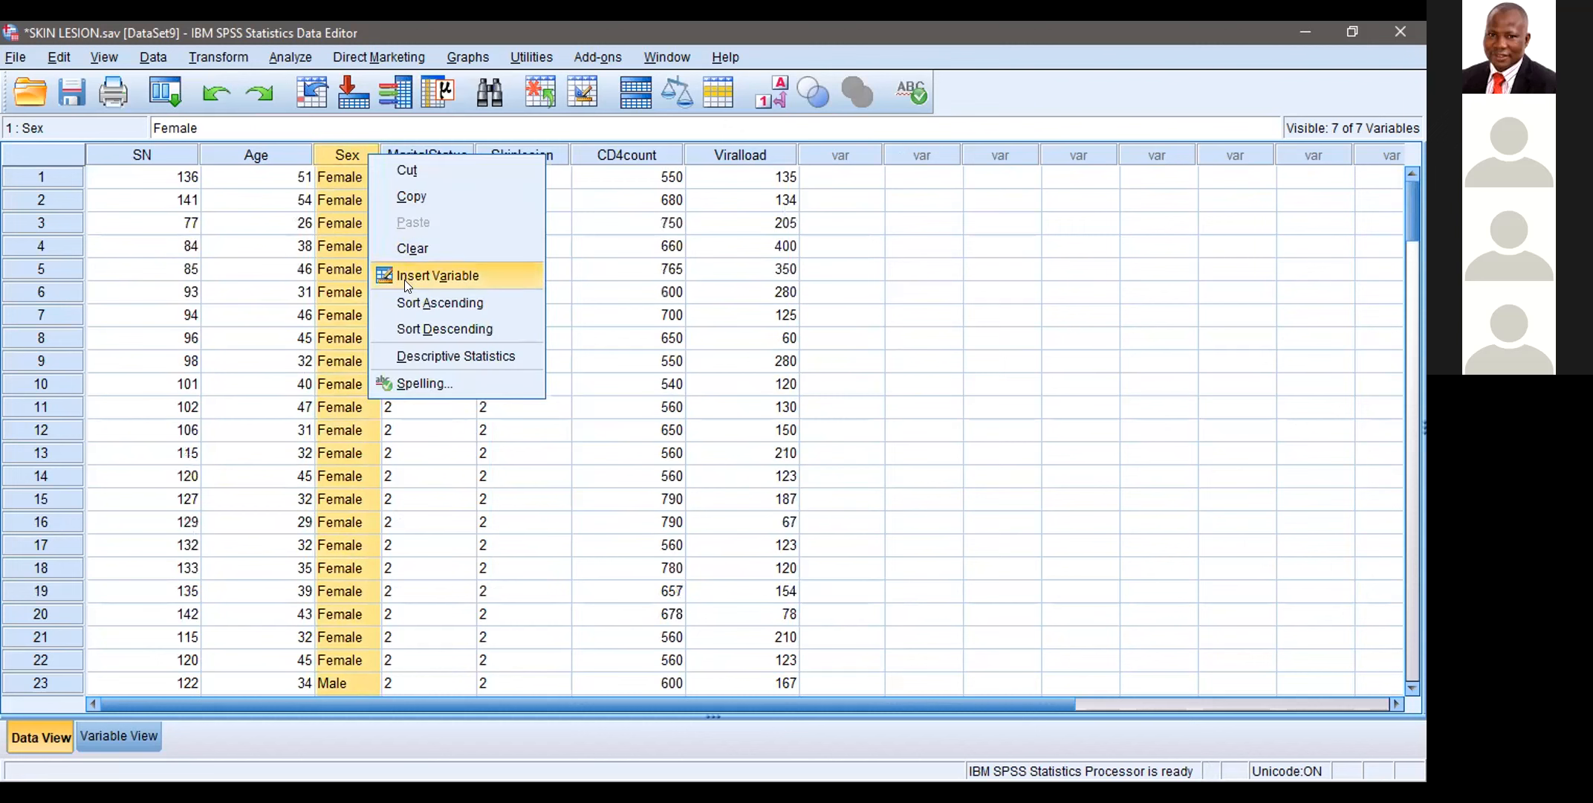
pyautogui.click(896, 262)
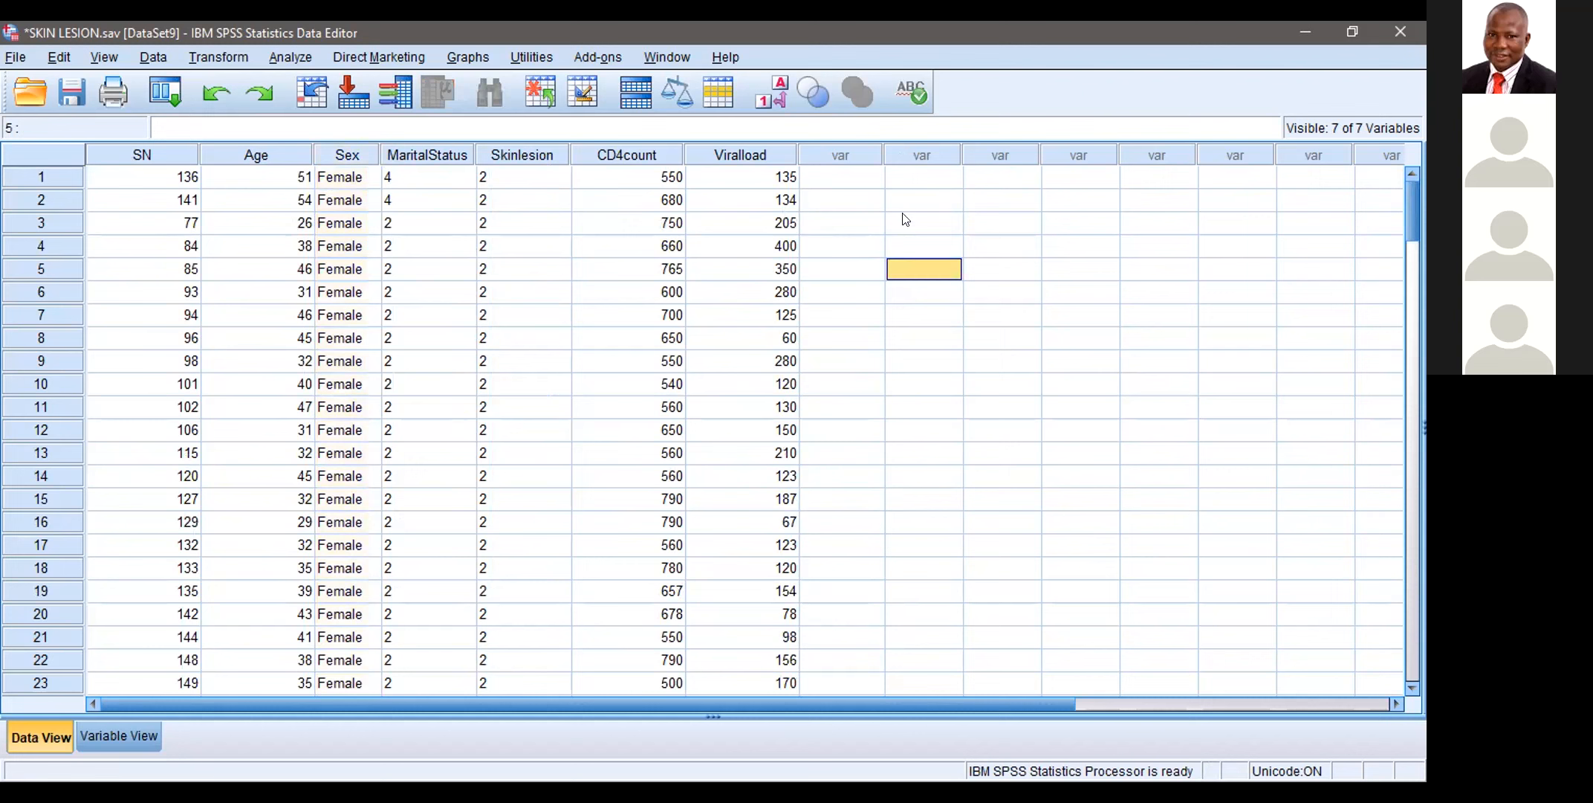
# Step: Replace the Female entry in the Sex column of case 24 with 1
pyautogui.click(1410, 265)
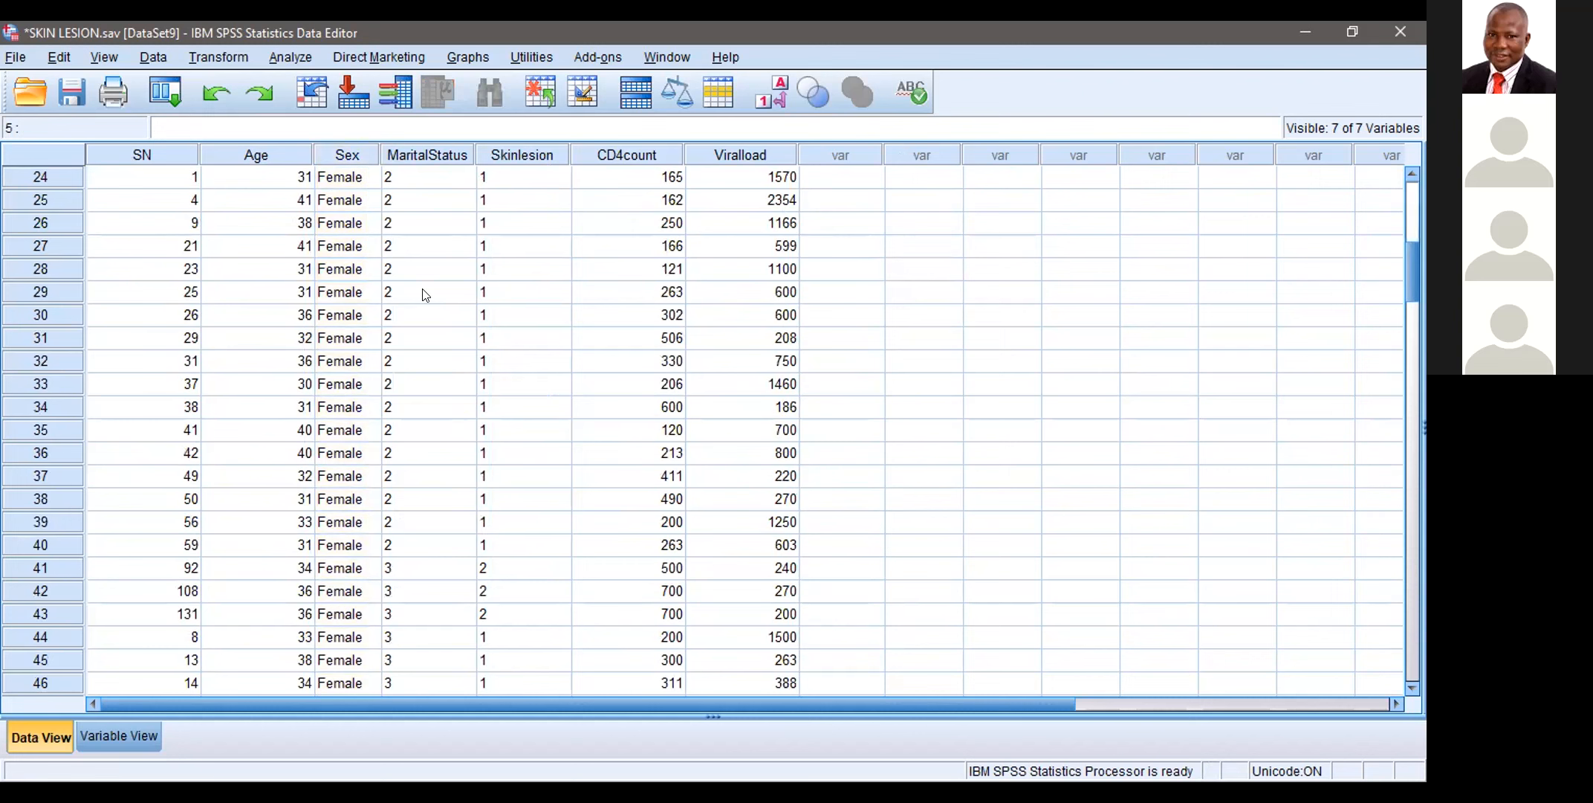
pyautogui.click(322, 178)
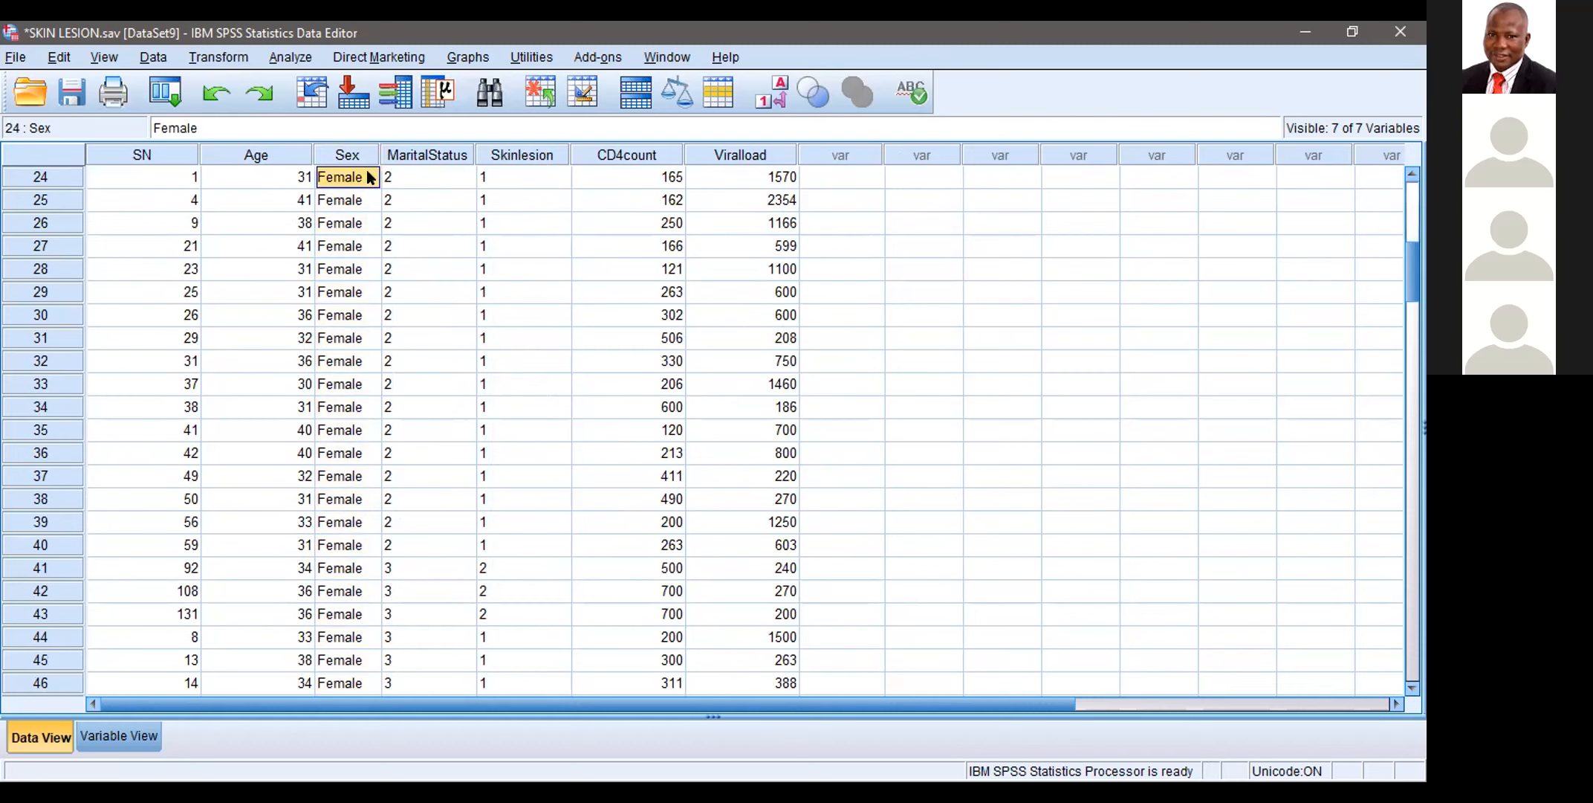
pyautogui.press('BackSpace')
pyautogui.write('1')
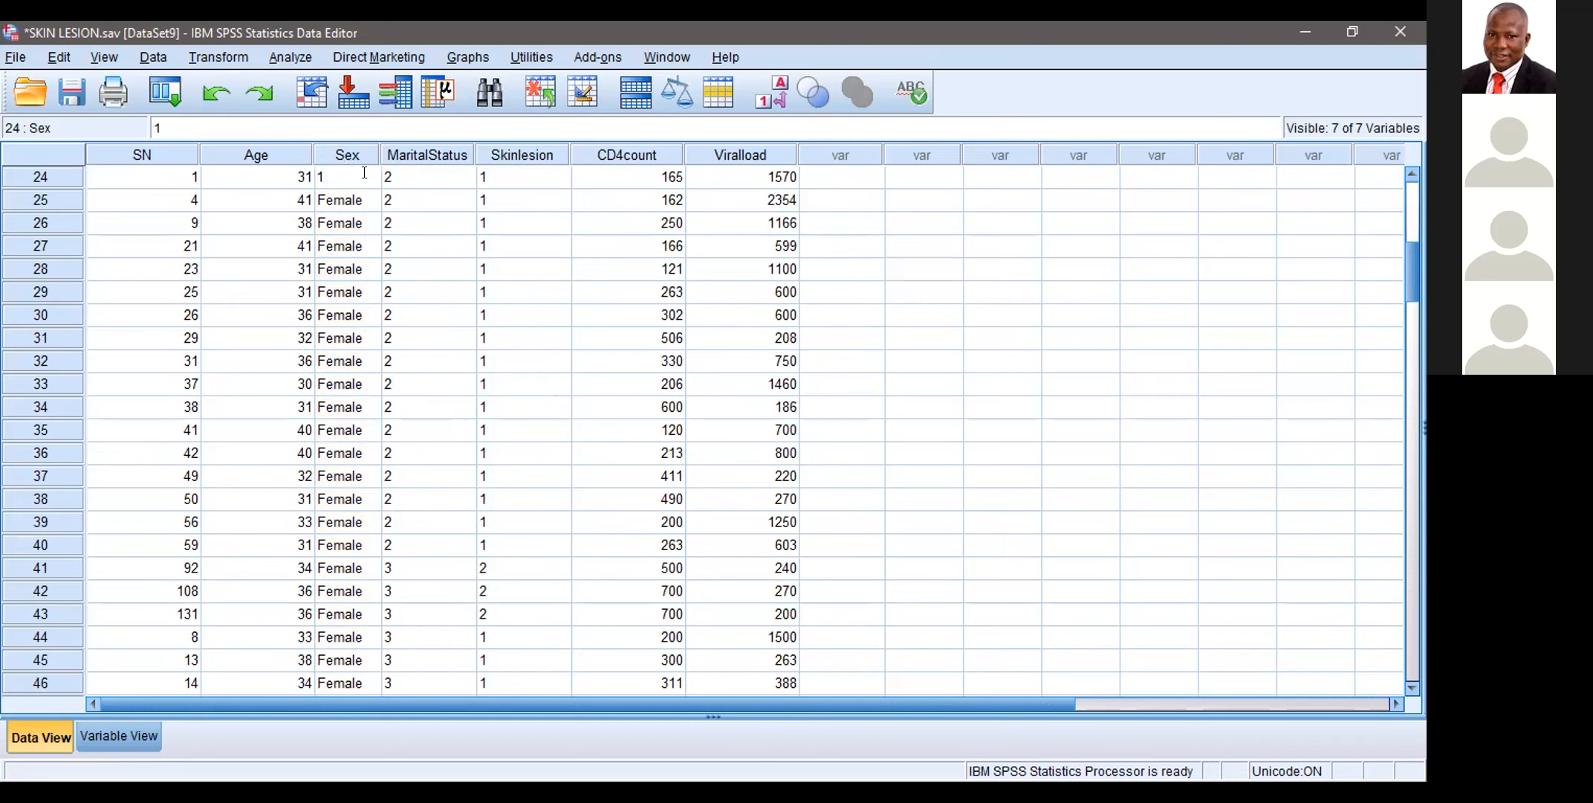
pyautogui.click(421, 173)
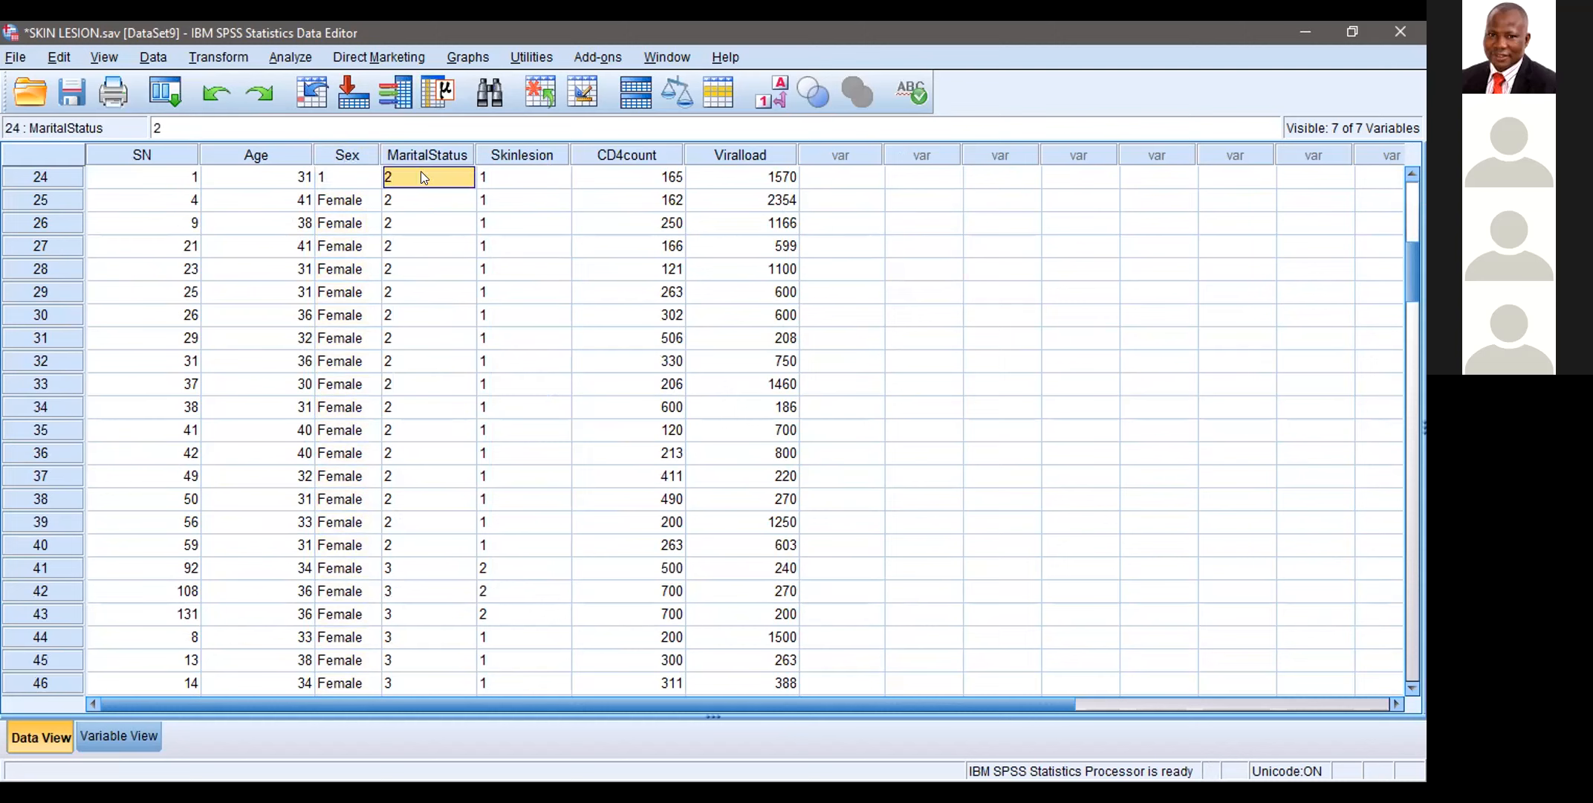
# Step: Copy the Sex value 1 from case 24 over the Female entries down to case 95
pyautogui.click(358, 176)
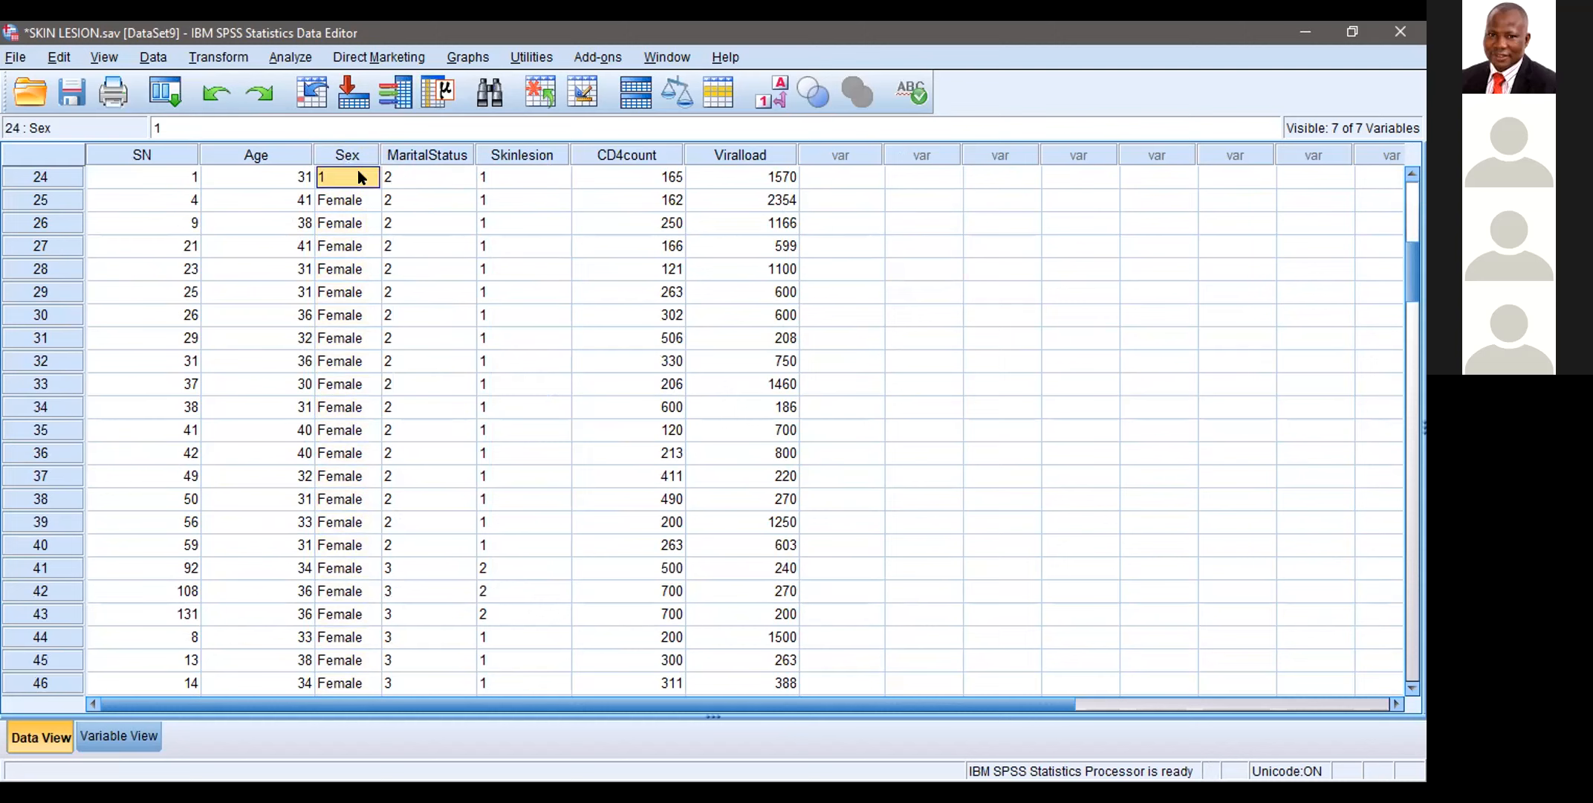
pyautogui.rightClick(358, 175)
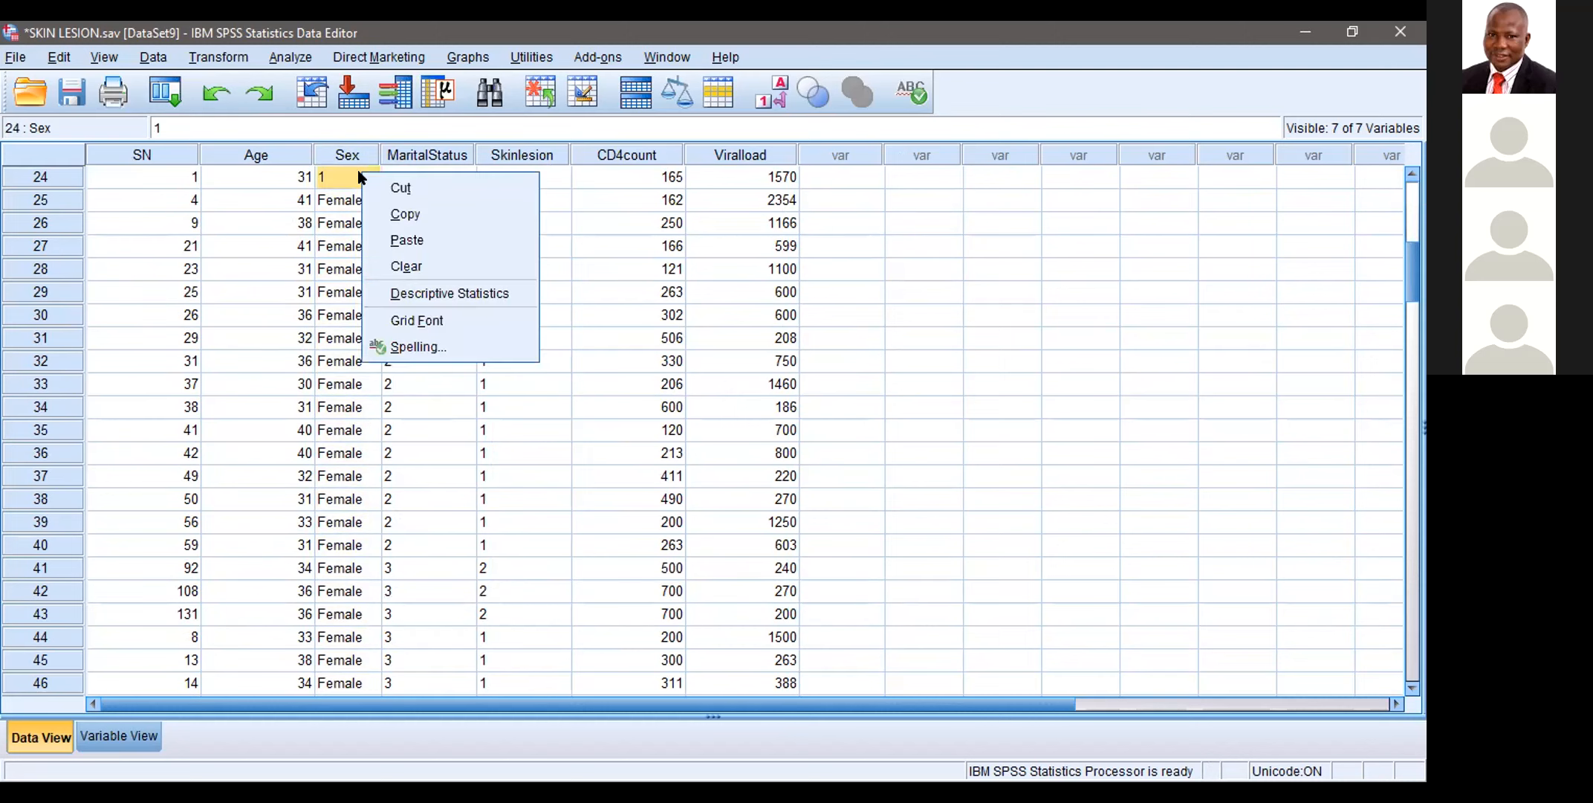
pyautogui.click(392, 214)
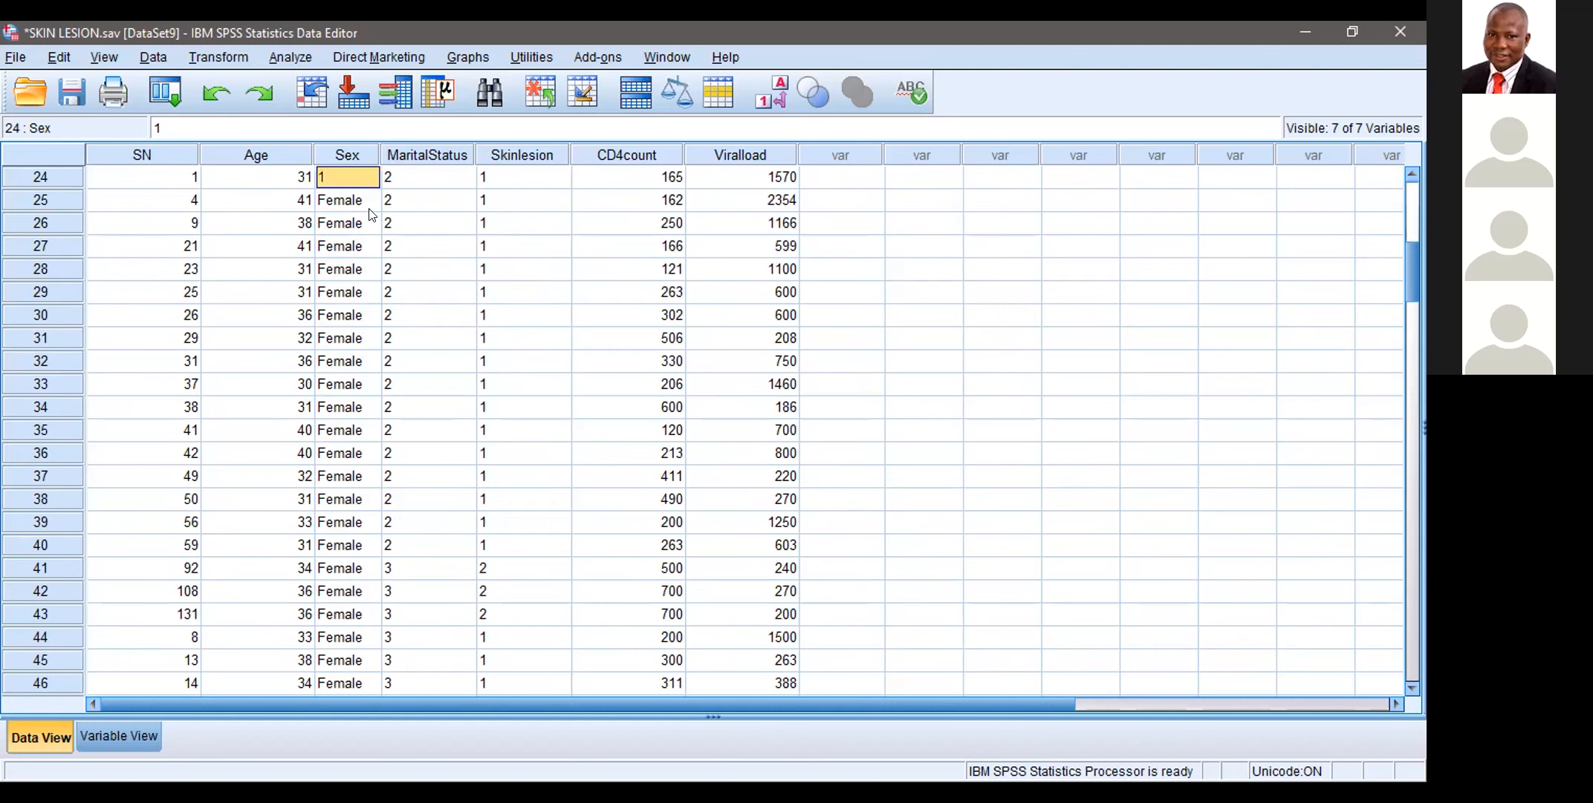
pyautogui.hotkey('shift', 'Down')
pyautogui.hotkey('shift', 'Down')
pyautogui.hotkey('shift', 'Down')
pyautogui.hotkey('shift', 'Down')
pyautogui.hotkey('shift', 'Down')
pyautogui.hotkey('shift', 'Down')
pyautogui.hotkey('shift', 'Down')
pyautogui.hotkey('shift', 'Down')
pyautogui.hotkey('shift', 'Down')
pyautogui.hotkey('shift', 'Down')
pyautogui.hotkey('shift', 'Down')
pyautogui.hotkey('shift', 'Down')
pyautogui.hotkey('shift', 'Down')
pyautogui.hotkey('shift', 'Down')
pyautogui.hotkey('shift', 'Down')
pyautogui.hotkey('shift', 'Down')
pyautogui.hotkey('shift', 'Down')
pyautogui.hotkey('shift', 'Down')
pyautogui.hotkey('shift', 'Down')
pyautogui.hotkey('shift', 'Down')
pyautogui.hotkey('shift', 'Down')
pyautogui.hotkey('shift', 'Down')
pyautogui.hotkey('shift', 'Down')
pyautogui.hotkey('shift', 'Down')
pyautogui.hotkey('shift', 'Down')
pyautogui.hotkey('shift', 'Down')
pyautogui.hotkey('shift', 'Down')
pyautogui.hotkey('shift', 'Down')
pyautogui.hotkey('shift', 'Down')
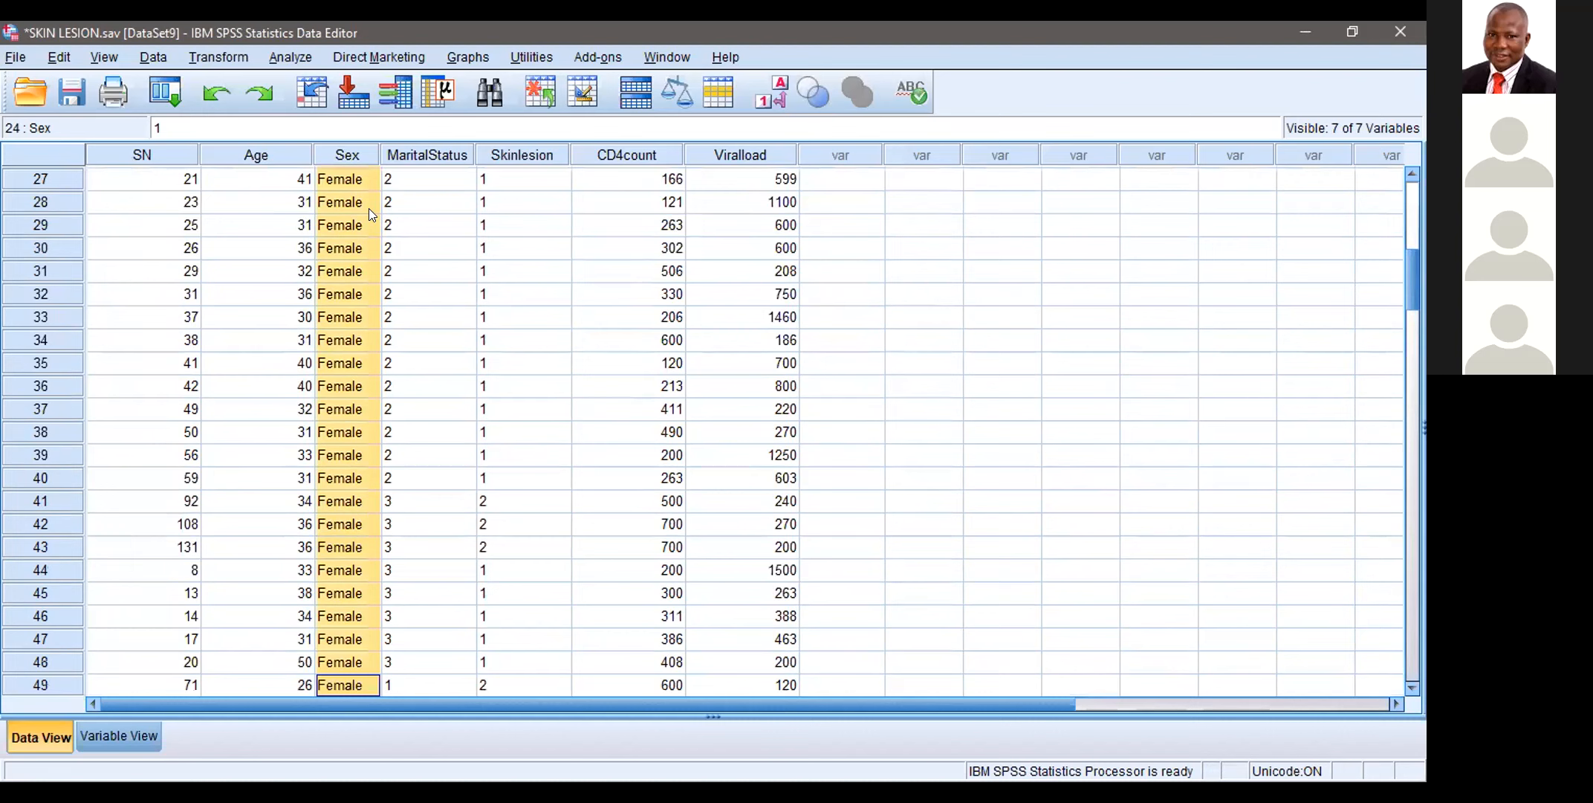
pyautogui.hotkey('shift', 'Down')
pyautogui.hotkey('shift', 'Down')
pyautogui.hotkey('shift', 'Down')
pyautogui.hotkey('shift', 'Down')
pyautogui.hotkey('shift', 'Down')
pyautogui.hotkey('shift', 'Down')
pyautogui.hotkey('shift', 'Down')
pyautogui.hotkey('shift', 'Down')
pyautogui.hotkey('shift', 'Down')
pyautogui.hotkey('shift', 'Down')
pyautogui.hotkey('shift', 'Down')
pyautogui.hotkey('shift', 'Down')
pyautogui.hotkey('shift', 'Down')
pyautogui.hotkey('shift', 'Down')
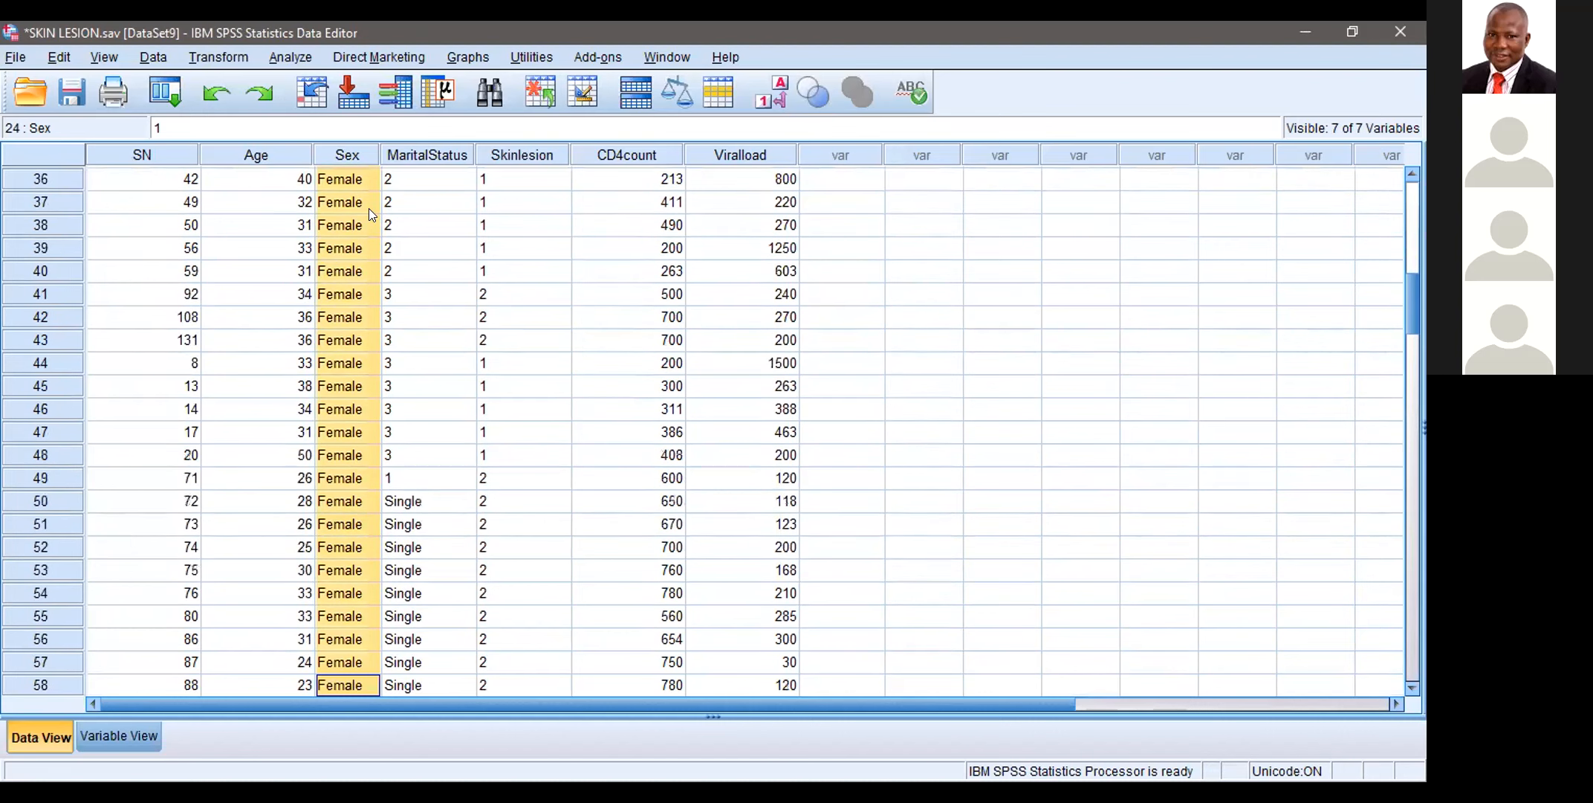
pyautogui.hotkey('shift', 'Down')
pyautogui.hotkey('shift', 'Down')
pyautogui.hotkey('shift', 'Down')
pyautogui.hotkey('shift', 'Down')
pyautogui.hotkey('shift', 'Down')
pyautogui.hotkey('shift', 'Down')
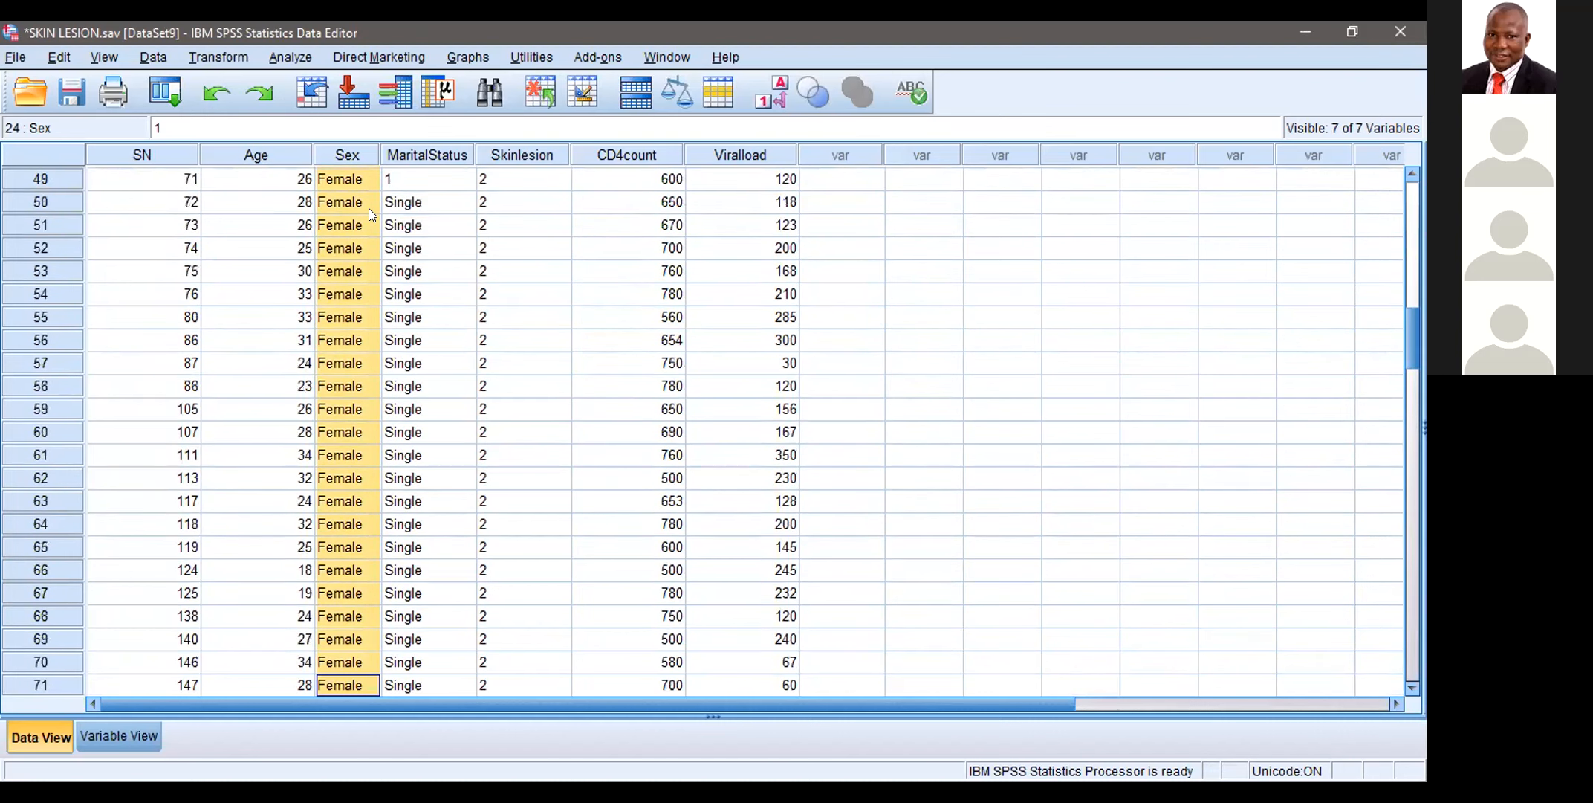
pyautogui.hotkey('shift', 'Down')
pyautogui.hotkey('shift', 'Down')
pyautogui.hotkey('shift', 'Down')
pyautogui.hotkey('shift', 'Down')
pyautogui.hotkey('shift', 'Down')
pyautogui.hotkey('shift', 'Down')
pyautogui.hotkey('shift', 'Down')
pyautogui.hotkey('shift', 'Down')
pyautogui.hotkey('shift', 'Down')
pyautogui.hotkey('shift', 'Down')
pyautogui.hotkey('shift', 'Down')
pyautogui.hotkey('shift', 'Down')
pyautogui.hotkey('shift', 'Down')
pyautogui.hotkey('shift', 'Down')
pyautogui.hotkey('shift', 'Down')
pyautogui.hotkey('shift', 'Down')
pyautogui.hotkey('shift', 'Down')
pyautogui.hotkey('shift', 'Down')
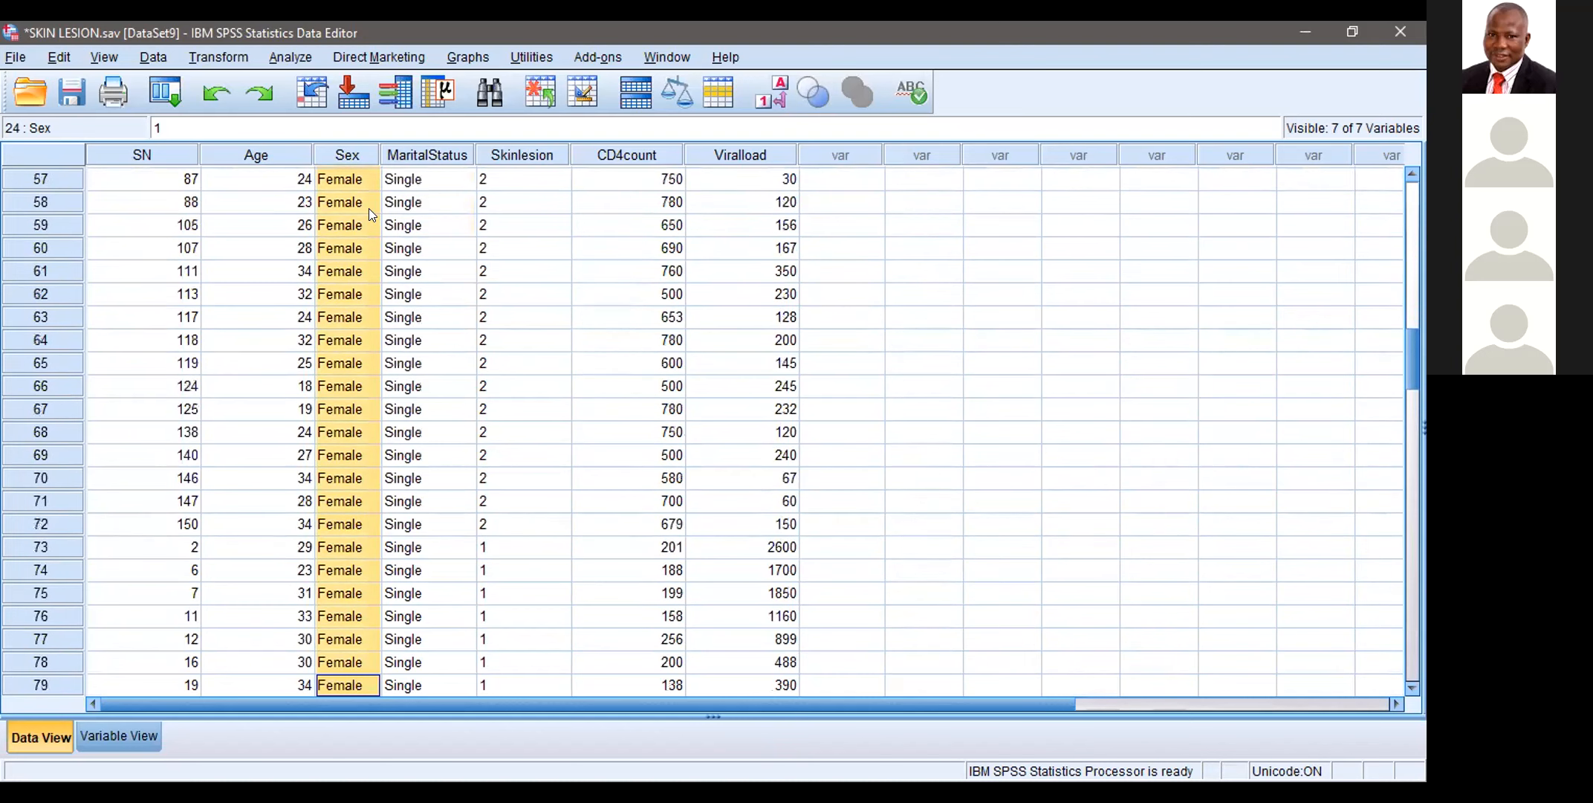
pyautogui.hotkey('shift', 'Down')
pyautogui.hotkey('shift', 'Down')
pyautogui.hotkey('shift', 'Down')
pyautogui.hotkey('shift', 'Down')
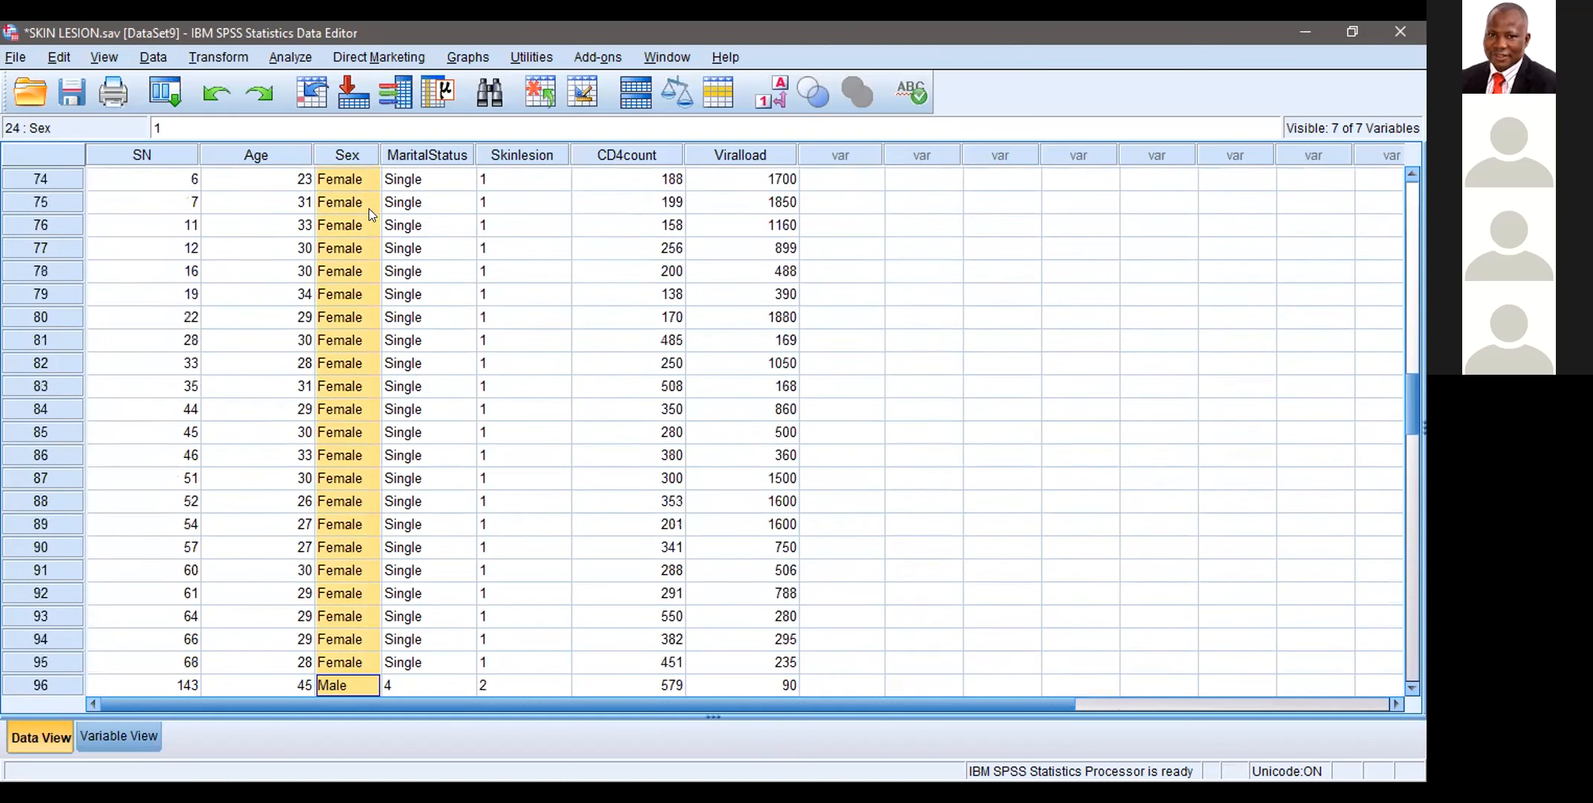
pyautogui.hotkey('shift', 'Up')
pyautogui.hotkey('shift', 'Up')
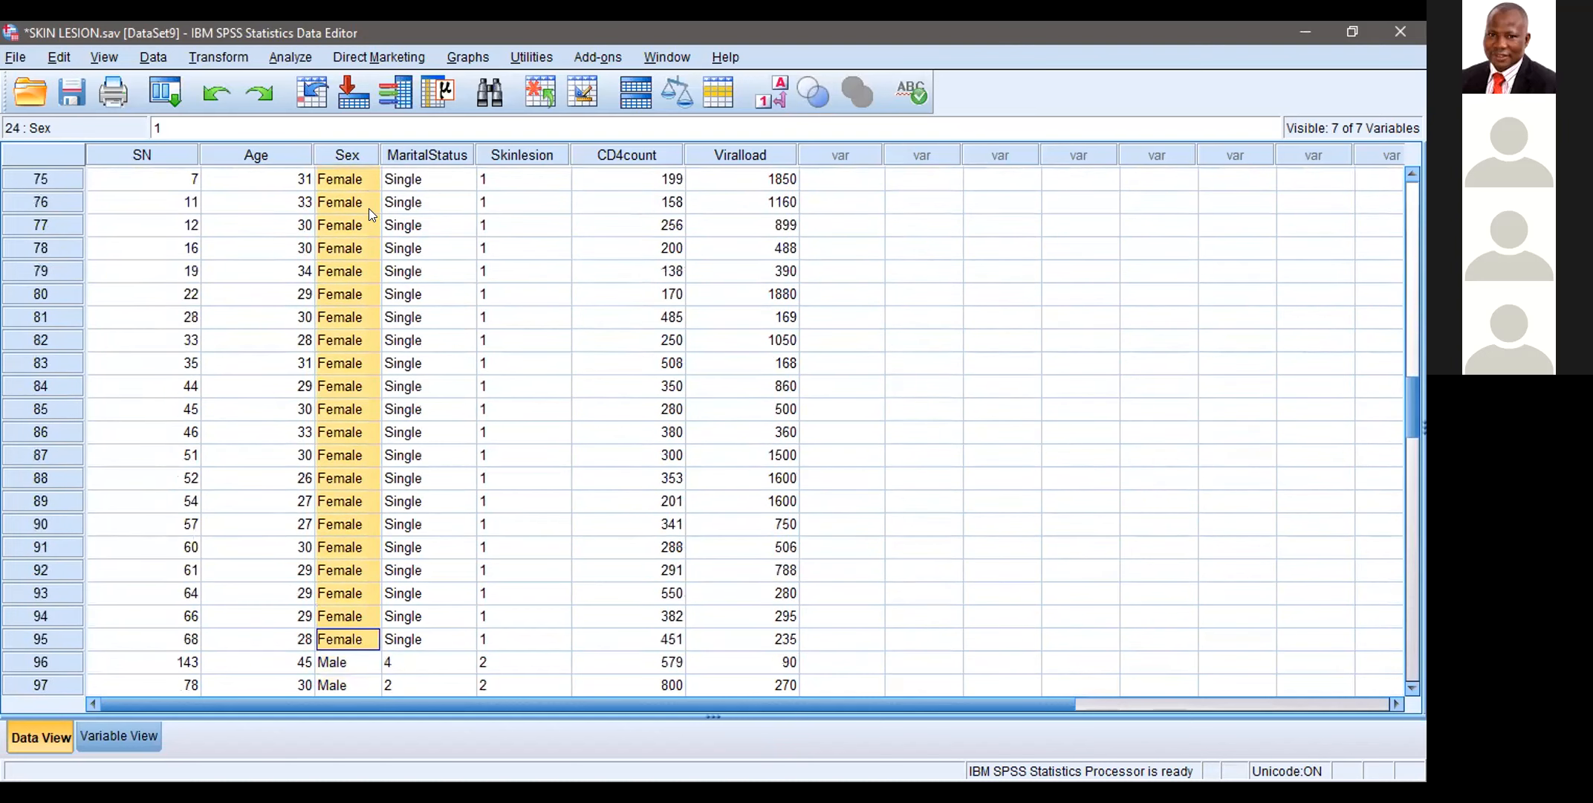
pyautogui.rightClick(369, 209)
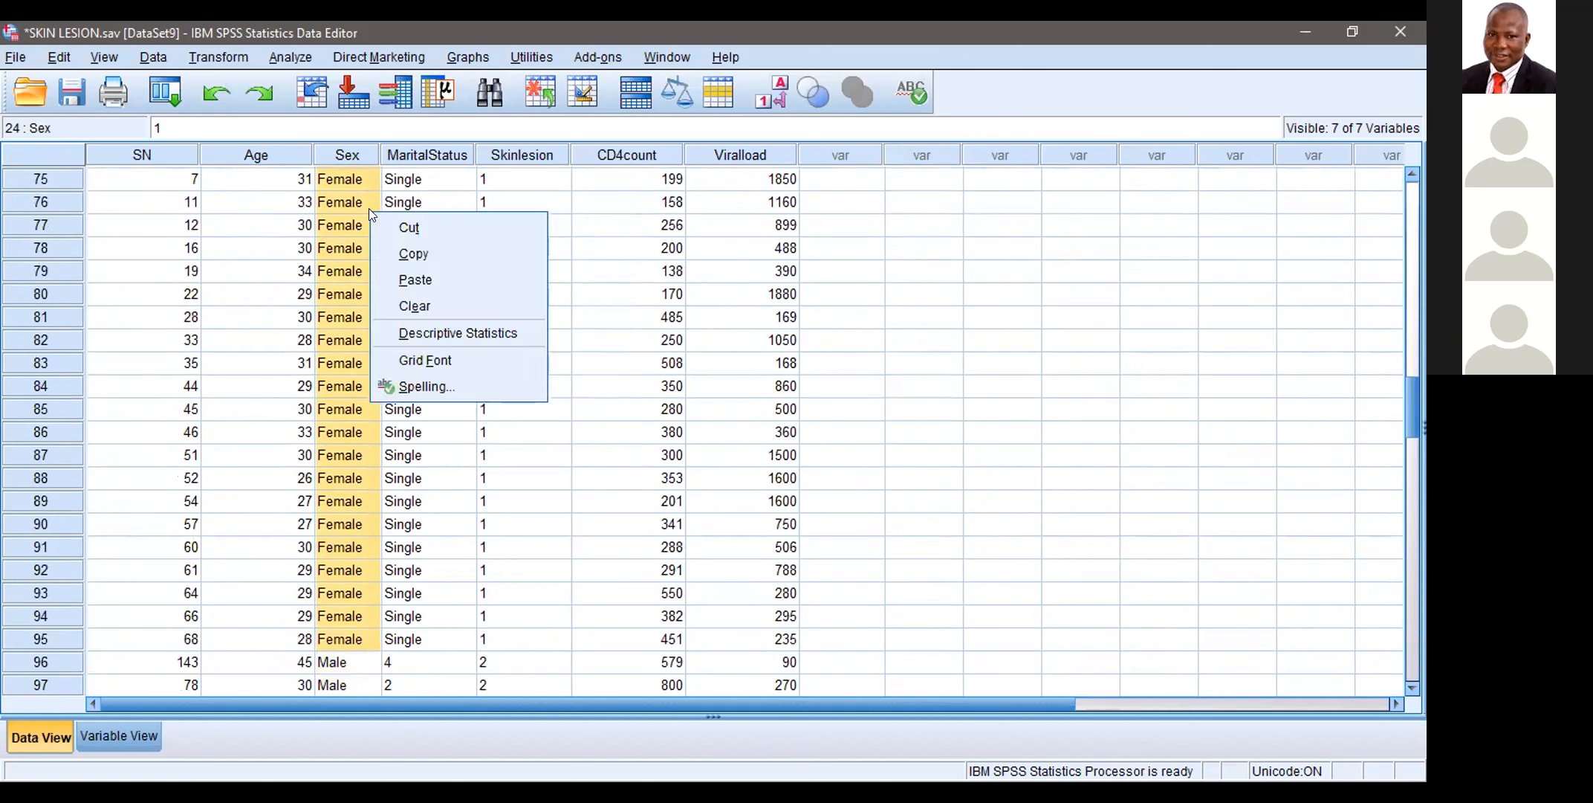
pyautogui.click(418, 279)
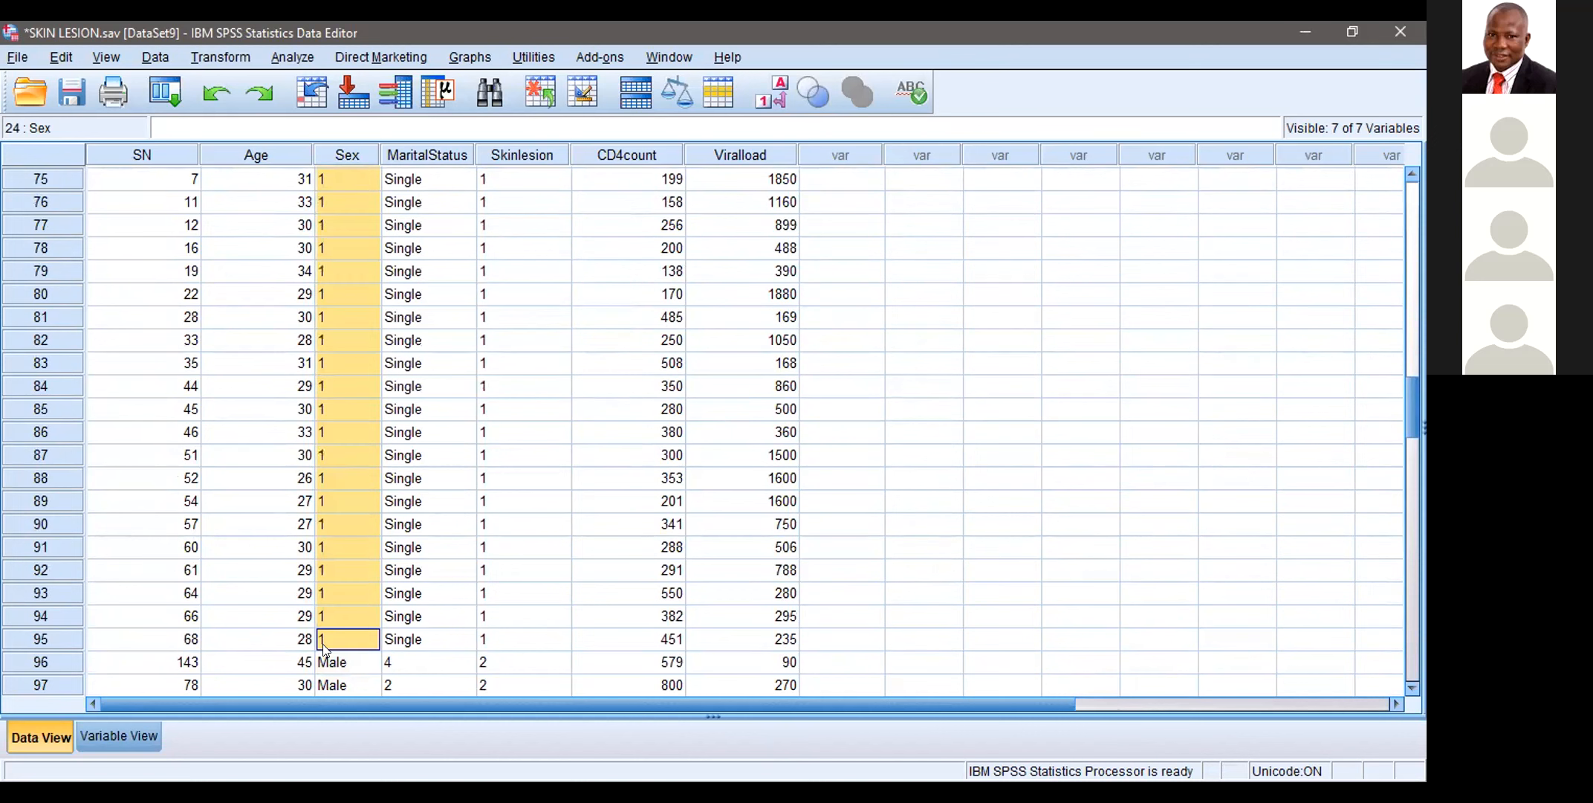
# Step: Replace the Male entry in the Sex column of case 96 with 2
pyautogui.click(354, 661)
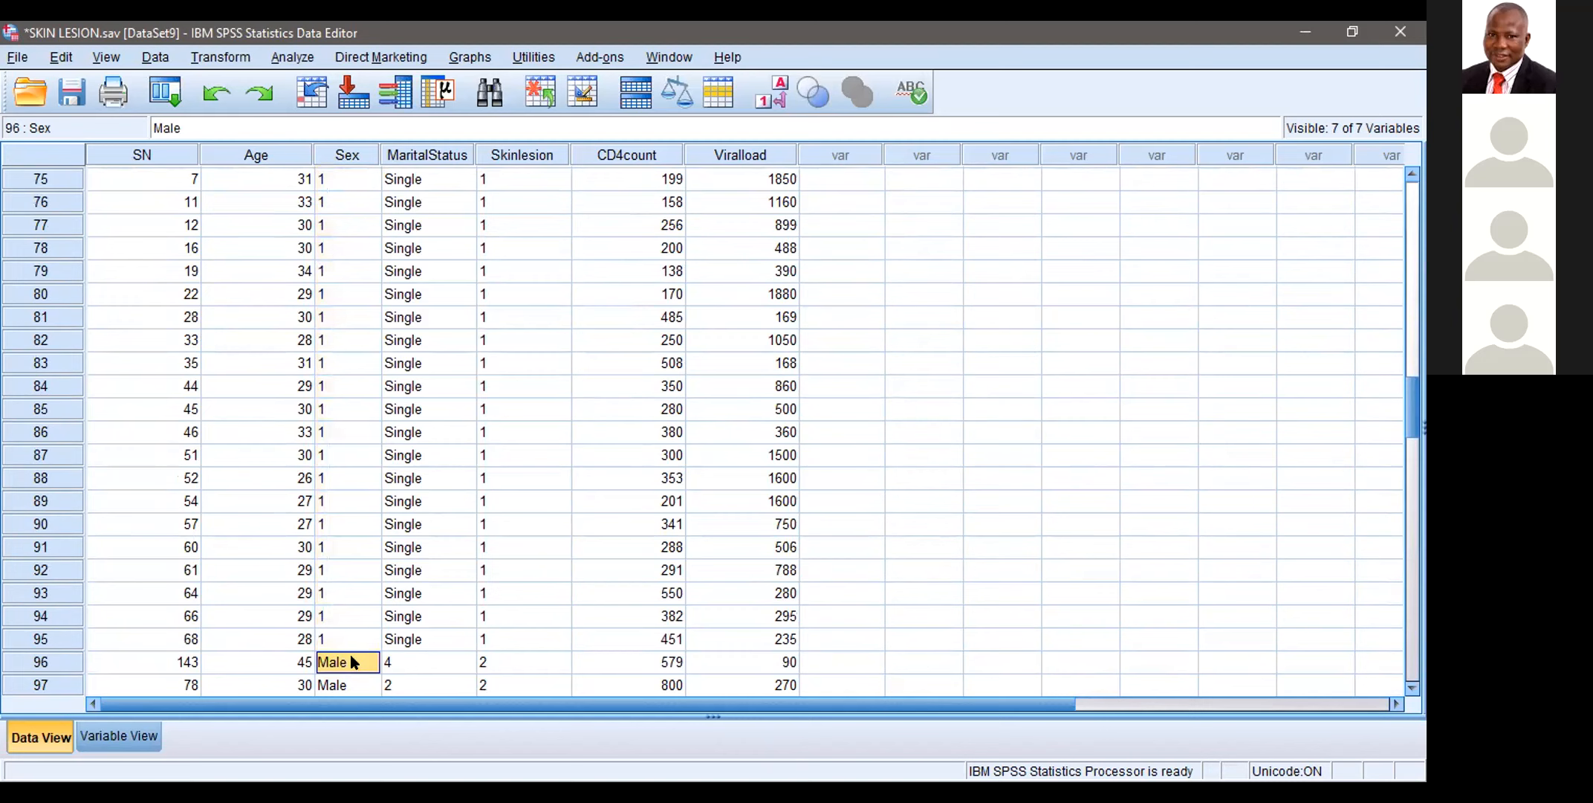
pyautogui.press('BackSpace')
pyautogui.write('2')
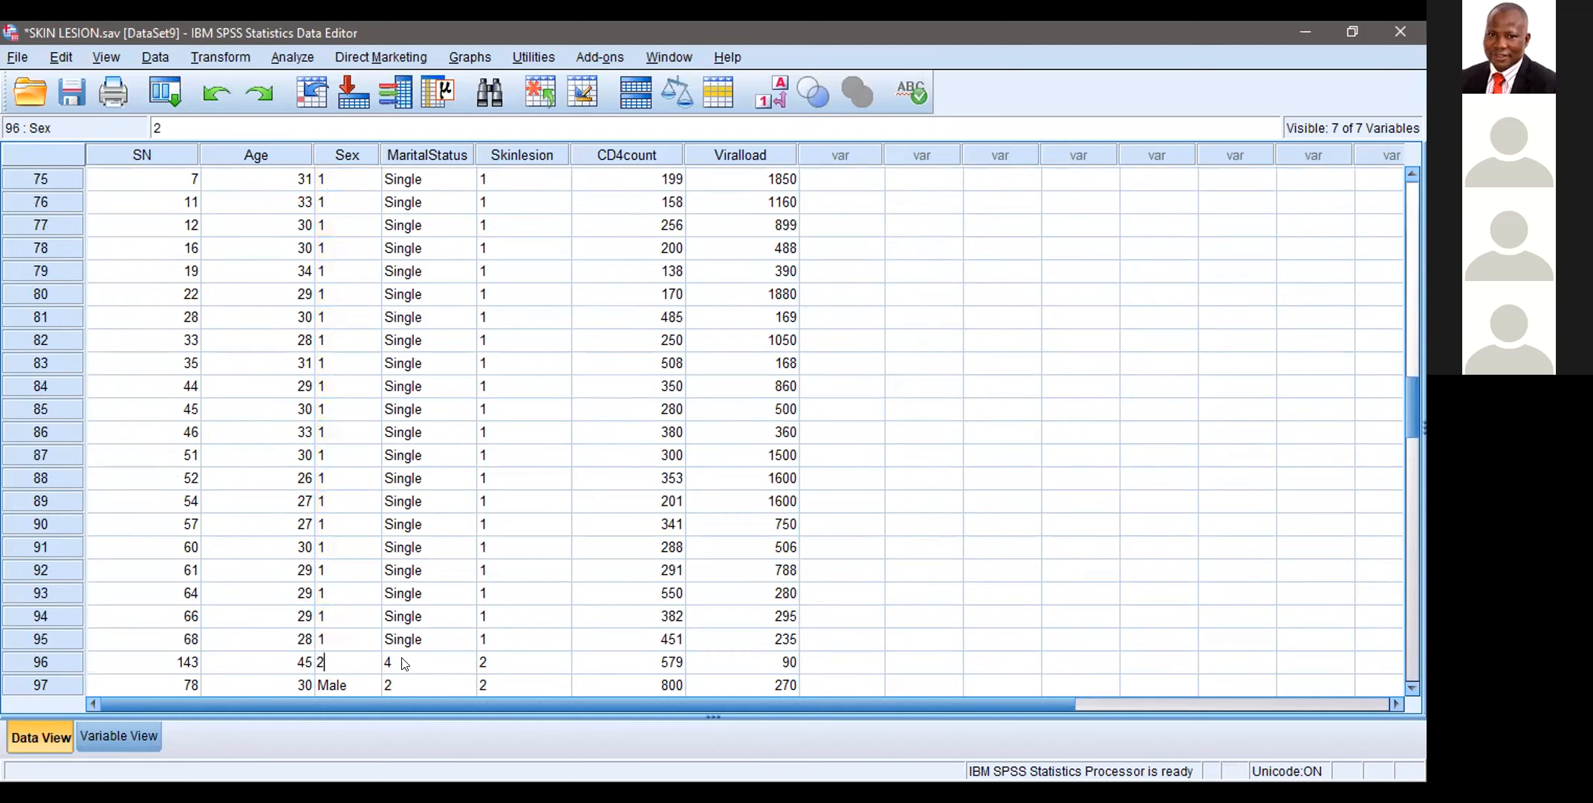
pyautogui.click(401, 658)
# Step: Try to copy the Sex value 2 from case 96 over the Male entries down to case 150, and clear the stray entry in case 164
pyautogui.click(347, 663)
pyautogui.rightClick(344, 657)
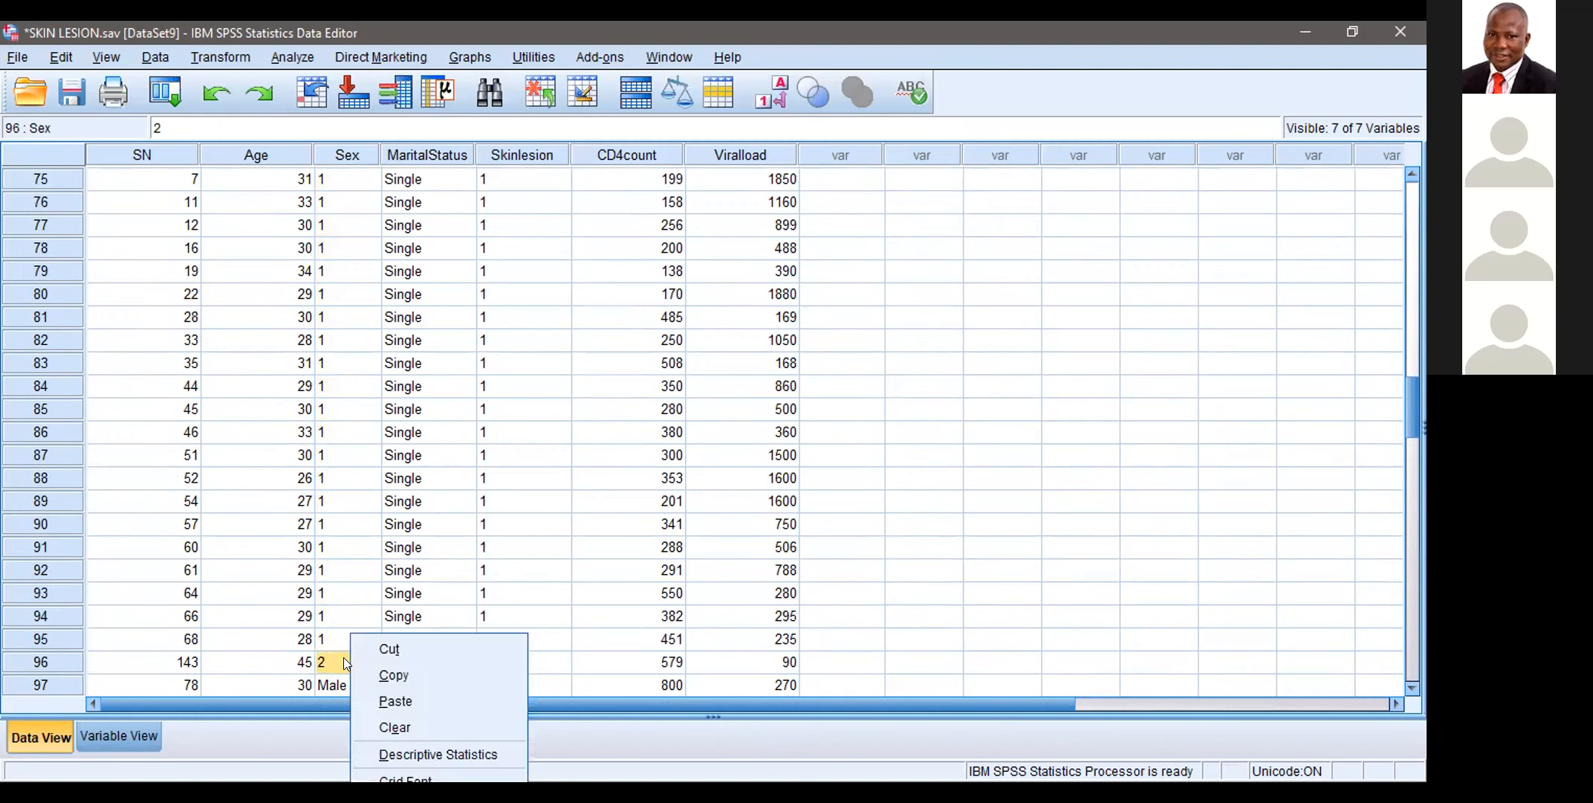
pyautogui.click(376, 665)
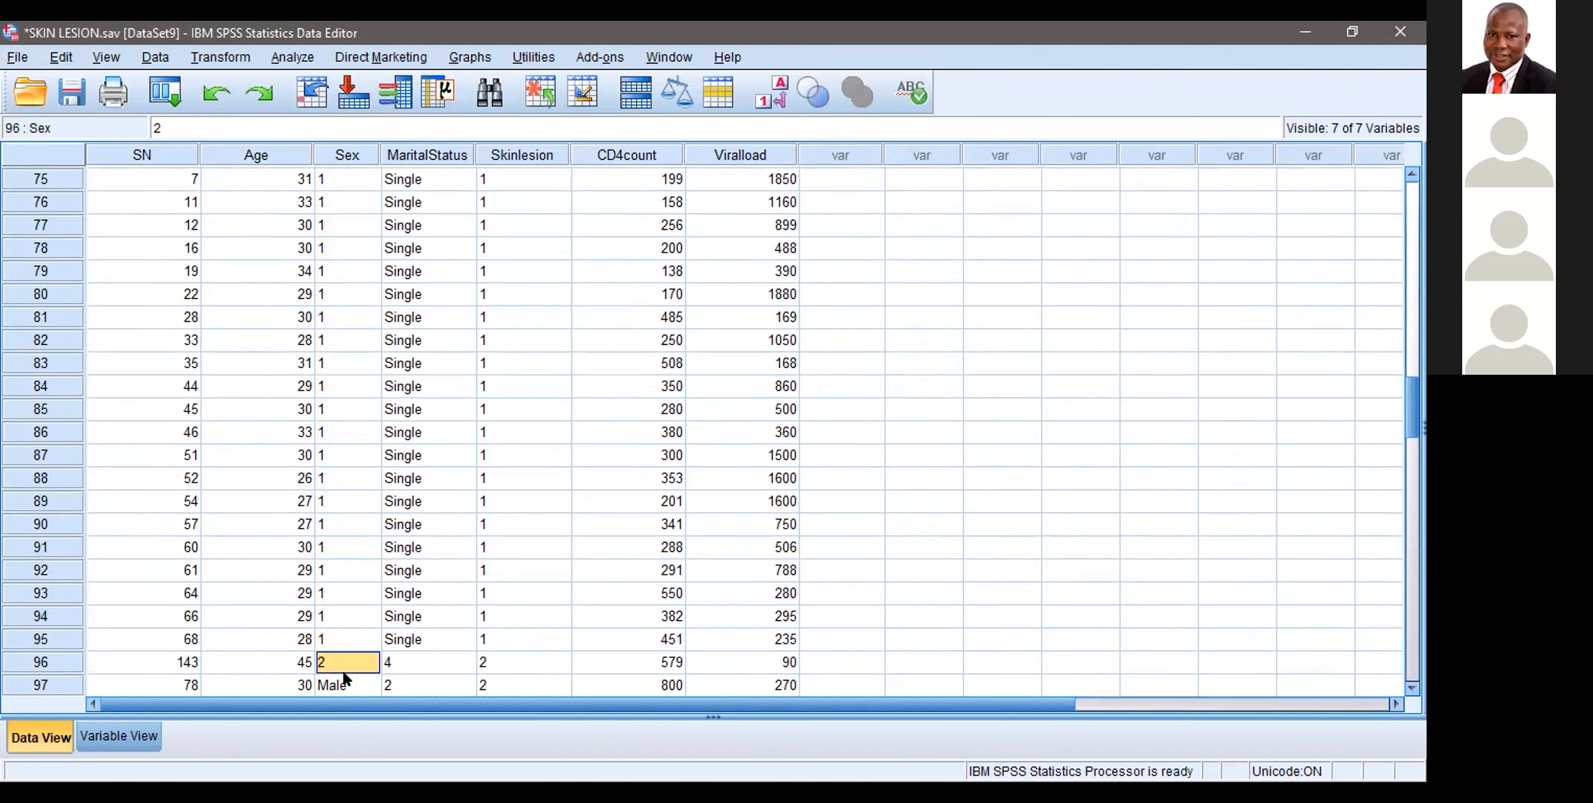
pyautogui.moveTo(343, 674); pyautogui.dragTo(343, 672)
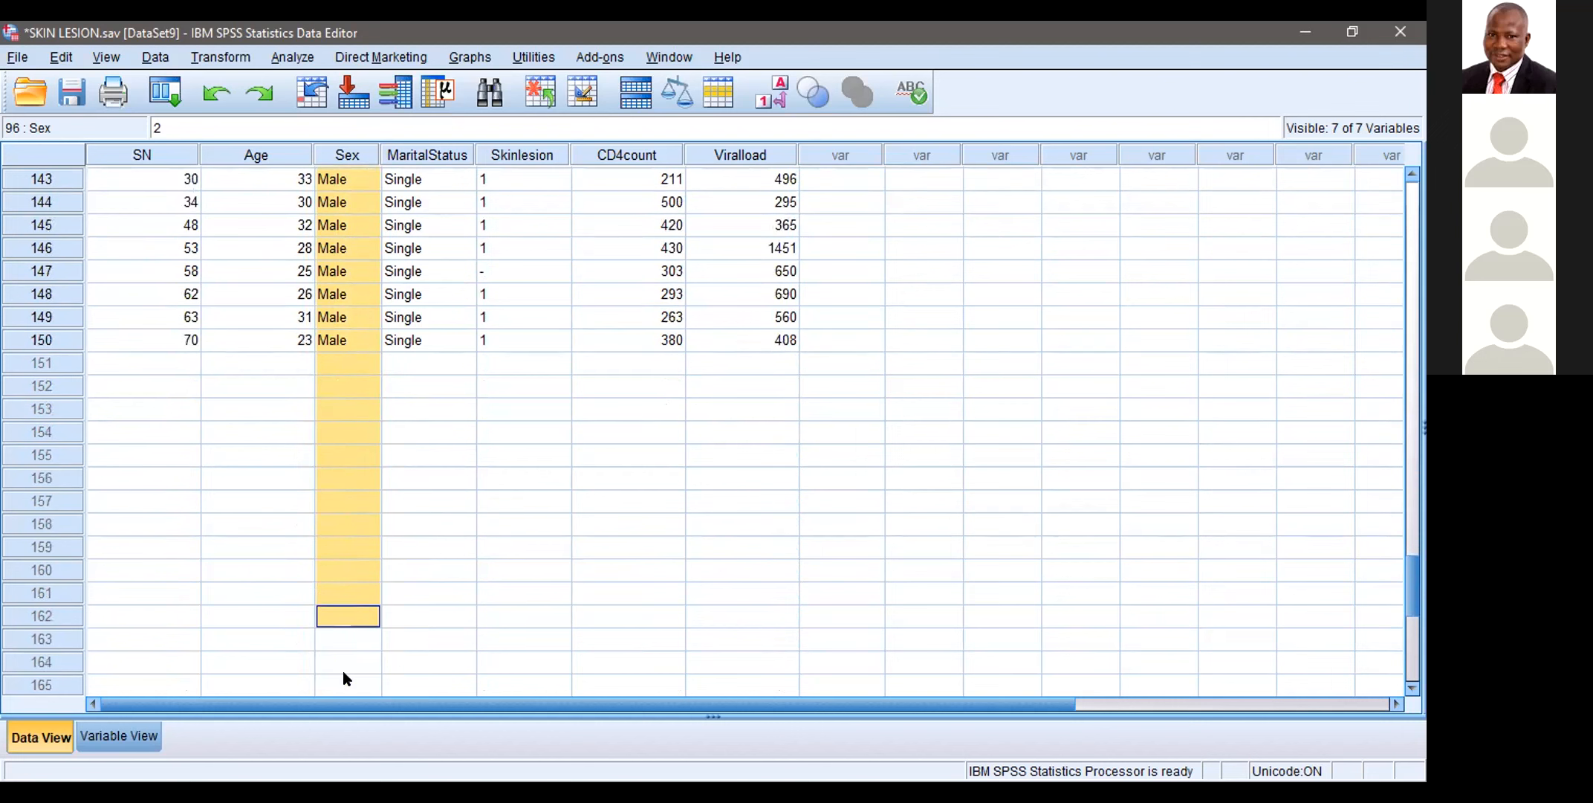
pyautogui.hotkey('shift', 'Up')
pyautogui.hotkey('shift', 'Up')
pyautogui.hotkey('shift', 'Up')
pyautogui.hotkey('shift', 'Up')
pyautogui.hotkey('shift', 'Up')
pyautogui.hotkey('shift', 'Up')
pyautogui.hotkey('shift', 'Up')
pyautogui.hotkey('shift', 'Up')
pyautogui.hotkey('shift', 'Up')
pyautogui.hotkey('shift', 'Up')
pyautogui.hotkey('shift', 'Up')
pyautogui.hotkey('shift', 'Up')
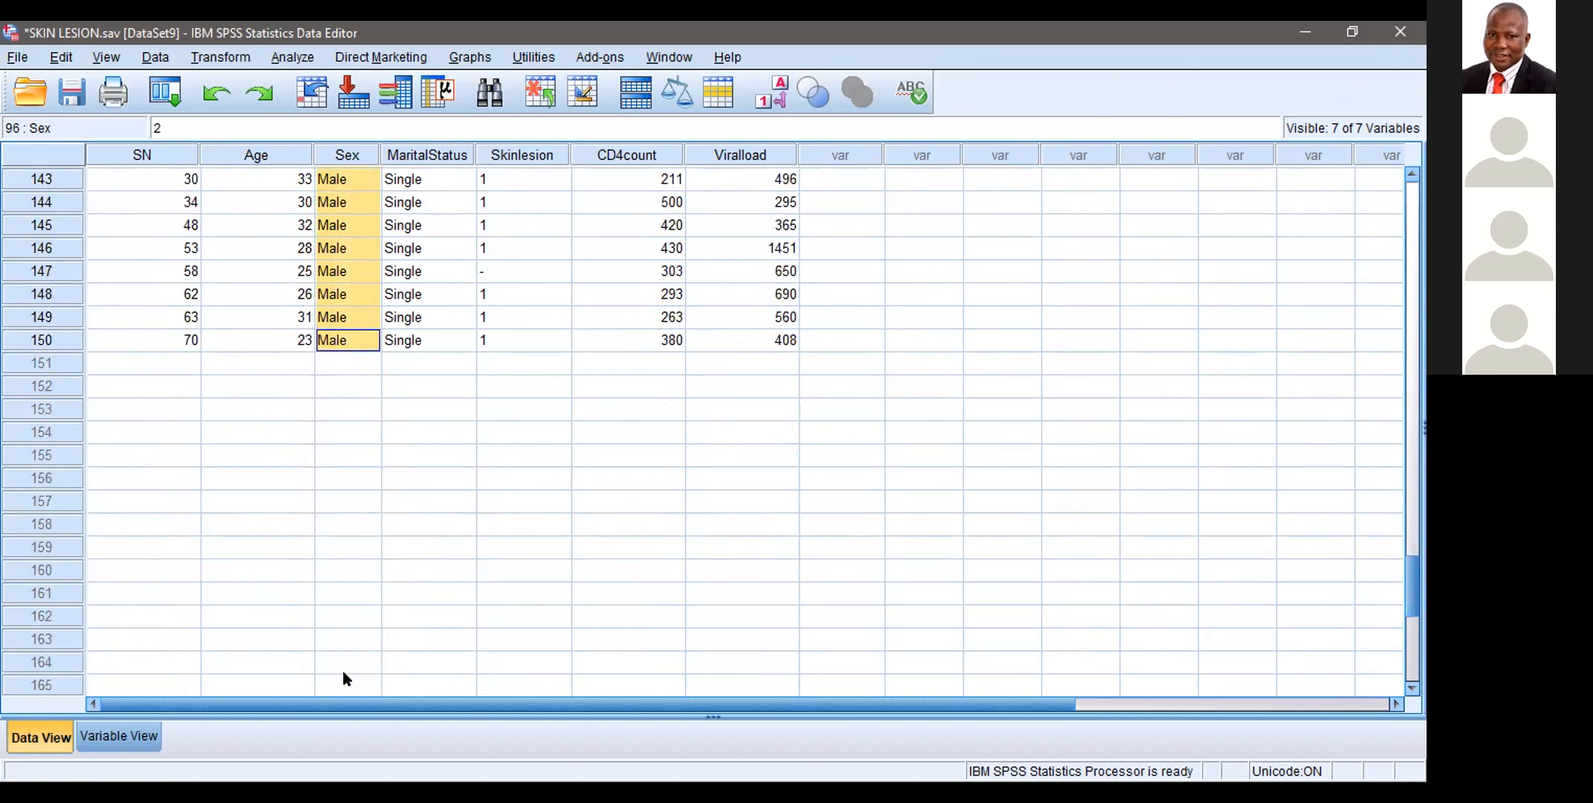
pyautogui.rightClick(342, 671)
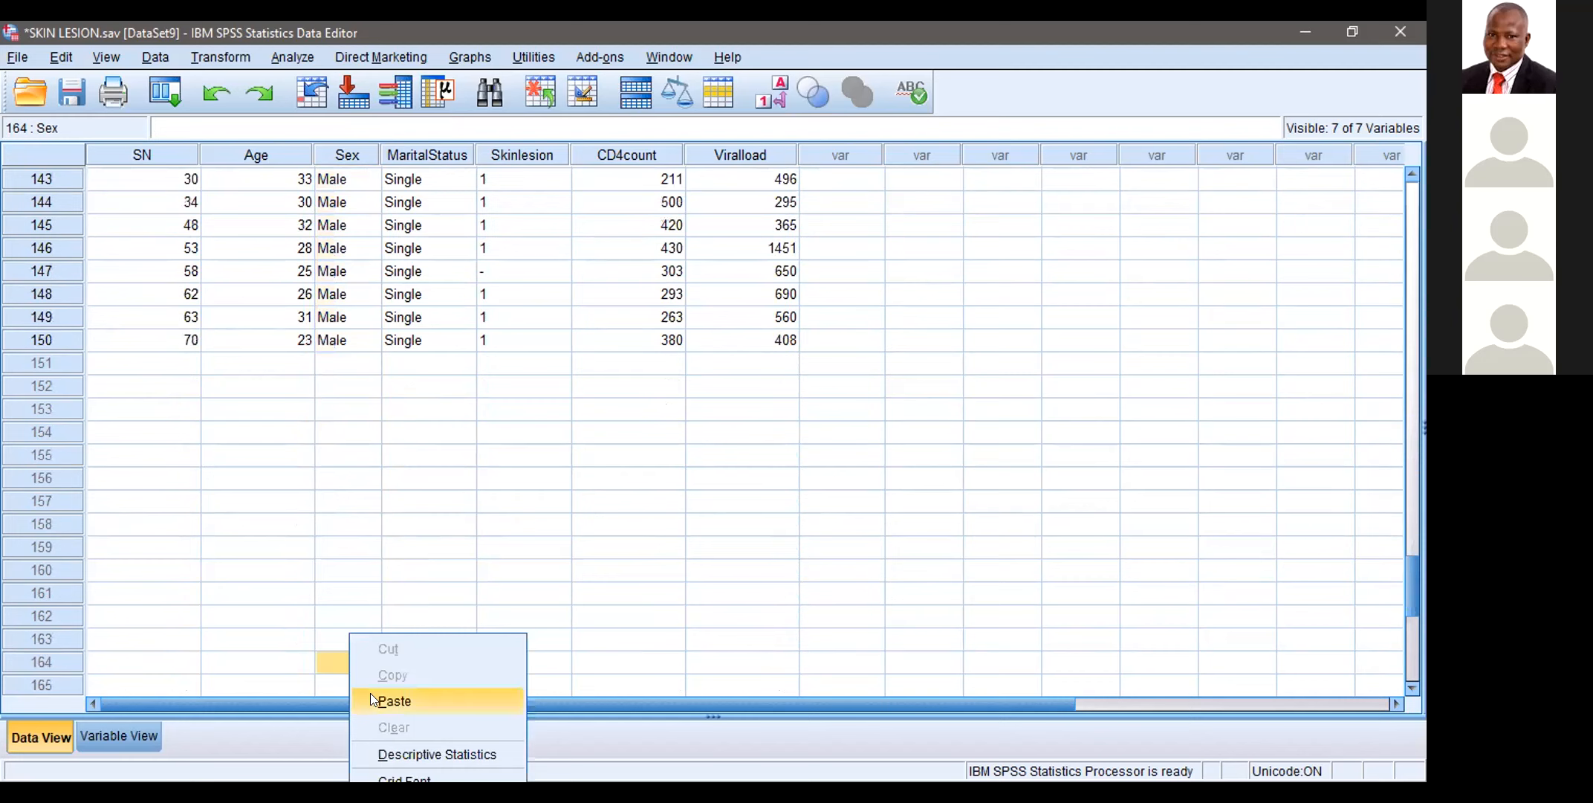
pyautogui.click(371, 696)
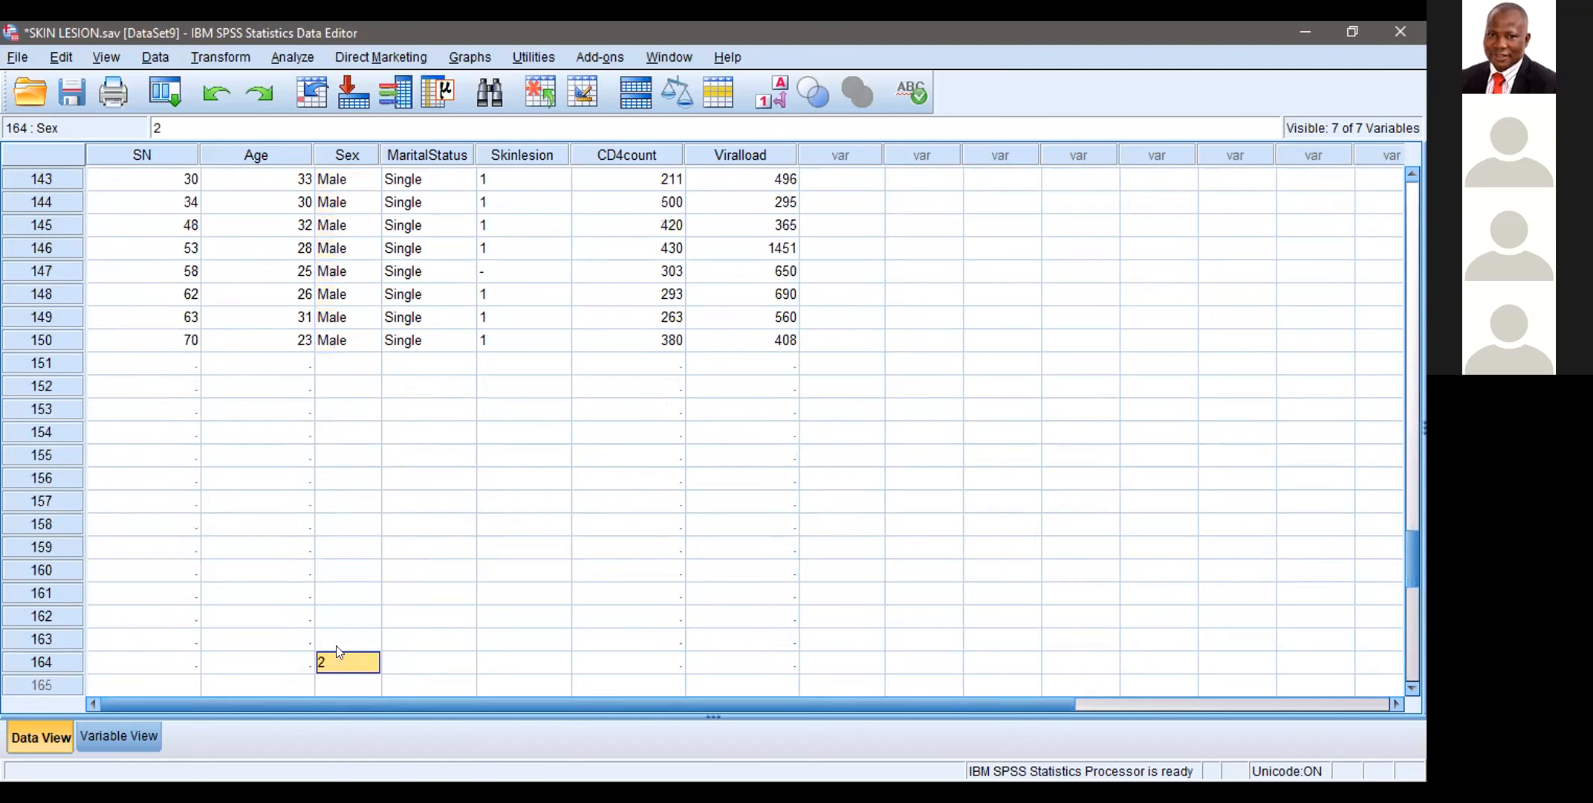
pyautogui.press('Delete')
pyautogui.click(355, 345)
pyautogui.hotkey('shift', 'Up')
pyautogui.hotkey('shift', 'Up')
pyautogui.hotkey('shift', 'Up')
pyautogui.hotkey('shift', 'Up')
pyautogui.hotkey('shift', 'Up')
pyautogui.hotkey('shift', 'Up')
pyautogui.hotkey('shift', 'Up')
pyautogui.hotkey('shift', 'Up')
pyautogui.hotkey('shift', 'Up')
pyautogui.hotkey('shift', 'Up')
pyautogui.hotkey('shift', 'Up')
pyautogui.hotkey('shift', 'Up')
pyautogui.hotkey('shift', 'Up')
pyautogui.hotkey('shift', 'Up')
pyautogui.hotkey('shift', 'Up')
pyautogui.hotkey('shift', 'Up')
pyautogui.hotkey('shift', 'Up')
pyautogui.hotkey('shift', 'Up')
pyautogui.hotkey('shift', 'Up')
pyautogui.hotkey('shift', 'Up')
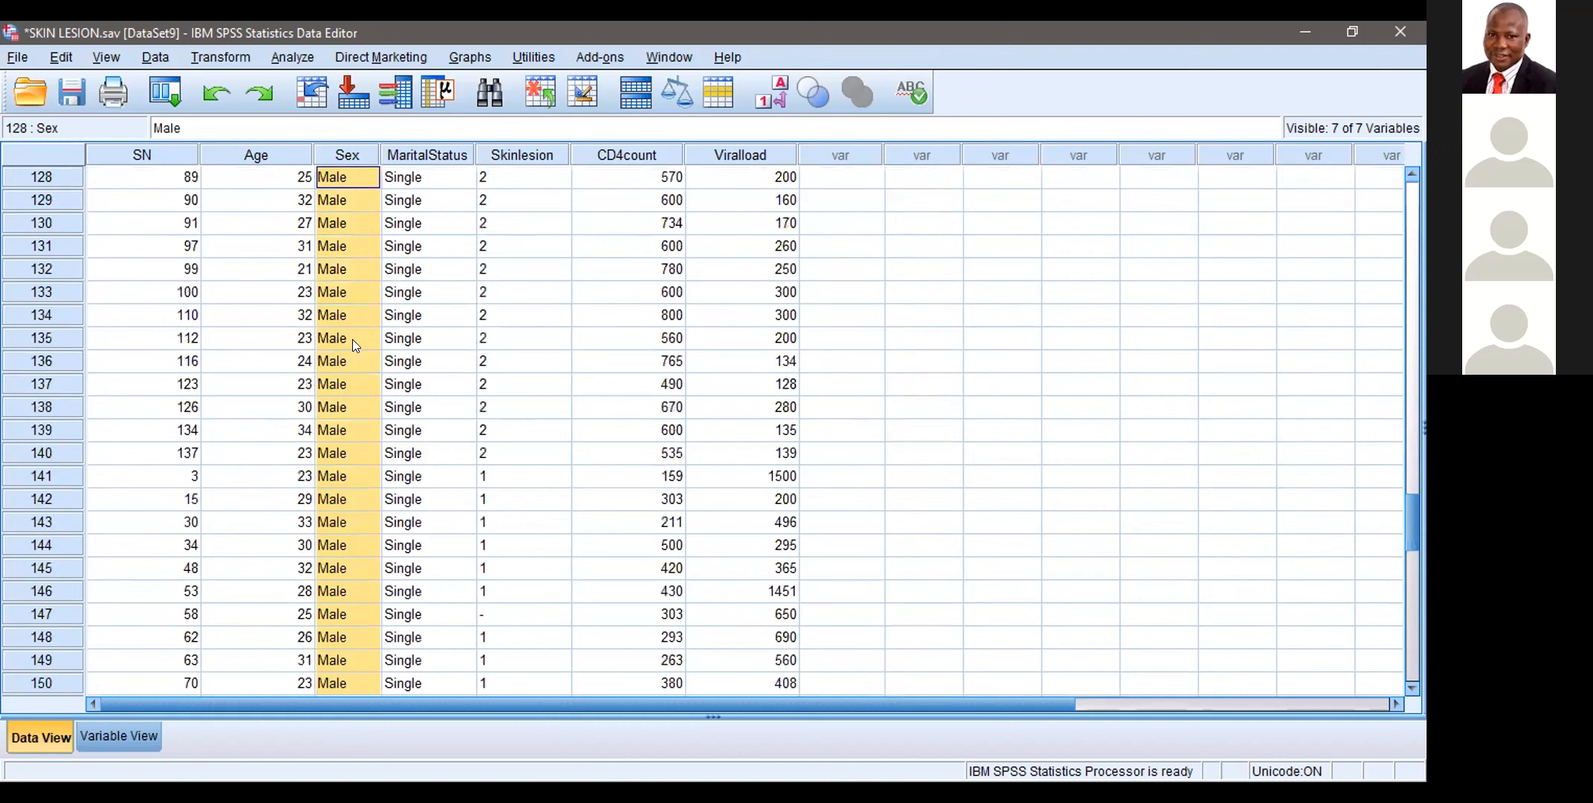
pyautogui.hotkey('shift', 'Up')
pyautogui.hotkey('shift', 'Up')
pyautogui.hotkey('shift', 'Up')
pyautogui.hotkey('shift', 'Up')
pyautogui.hotkey('shift', 'Up')
pyautogui.hotkey('shift', 'Up')
pyautogui.hotkey('shift', 'Up')
pyautogui.hotkey('shift', 'Up')
pyautogui.hotkey('shift', 'Up')
pyautogui.hotkey('shift', 'Up')
pyautogui.hotkey('shift', 'Up')
pyautogui.hotkey('shift', 'Up')
pyautogui.hotkey('shift', 'Up')
pyautogui.hotkey('shift', 'Up')
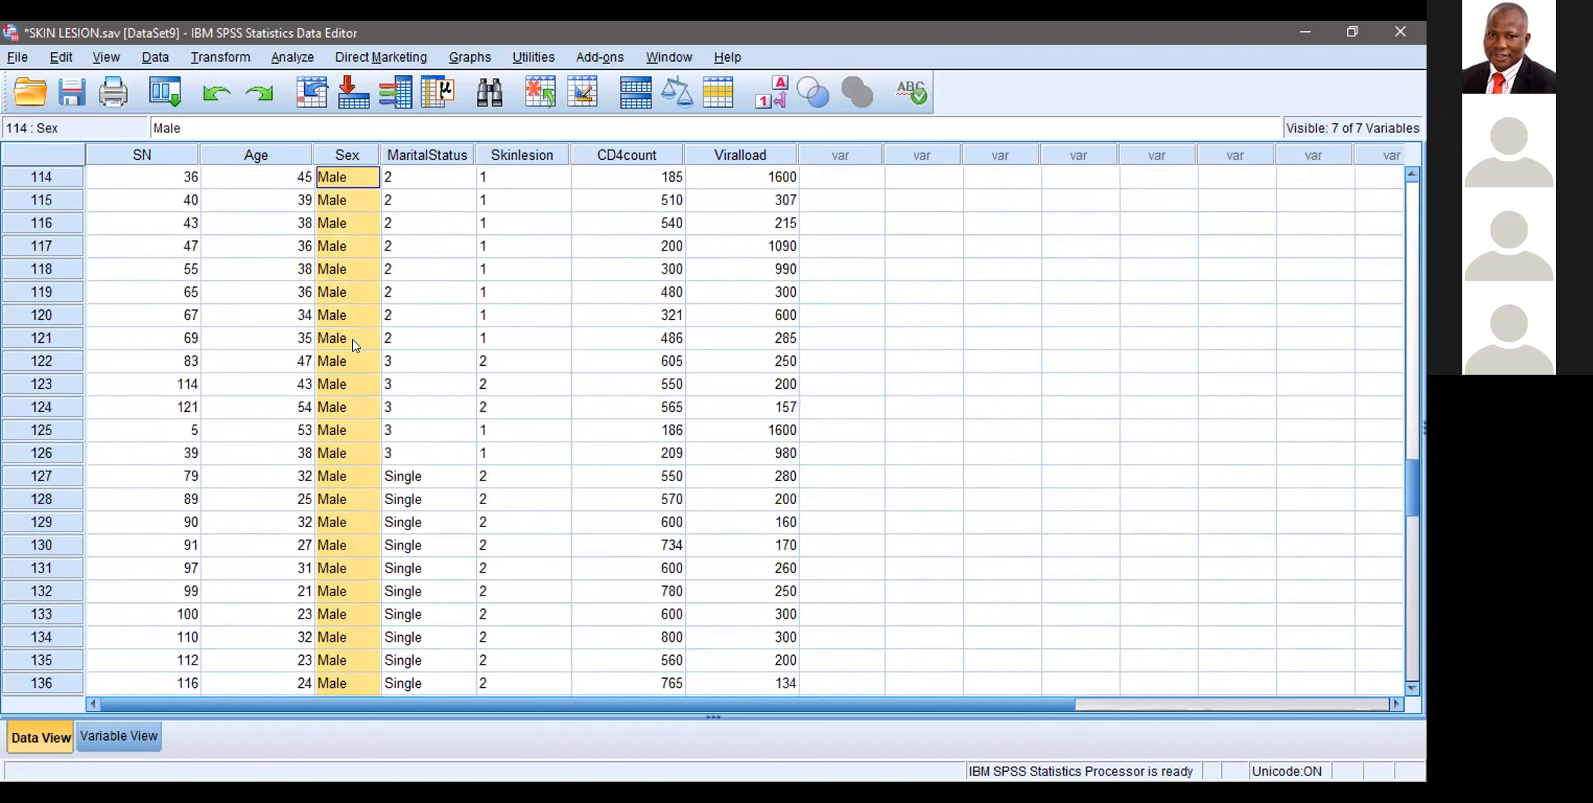
pyautogui.hotkey('shift', 'Up')
pyautogui.hotkey('shift', 'Up')
pyautogui.hotkey('shift', 'Up')
pyautogui.hotkey('shift', 'Up')
pyautogui.hotkey('shift', 'Up')
pyautogui.hotkey('shift', 'Up')
pyautogui.hotkey('shift', 'Up')
pyautogui.hotkey('shift', 'Up')
pyautogui.hotkey('shift', 'Up')
pyautogui.hotkey('shift', 'Up')
pyautogui.hotkey('shift', 'Up')
pyautogui.hotkey('shift', 'Up')
pyautogui.hotkey('shift', 'Up')
pyautogui.hotkey('shift', 'Up')
pyautogui.hotkey('shift', 'Up')
pyautogui.hotkey('shift', 'Up')
pyautogui.hotkey('shift', 'Up')
pyautogui.hotkey('shift', 'Up')
pyautogui.hotkey('shift', 'Up')
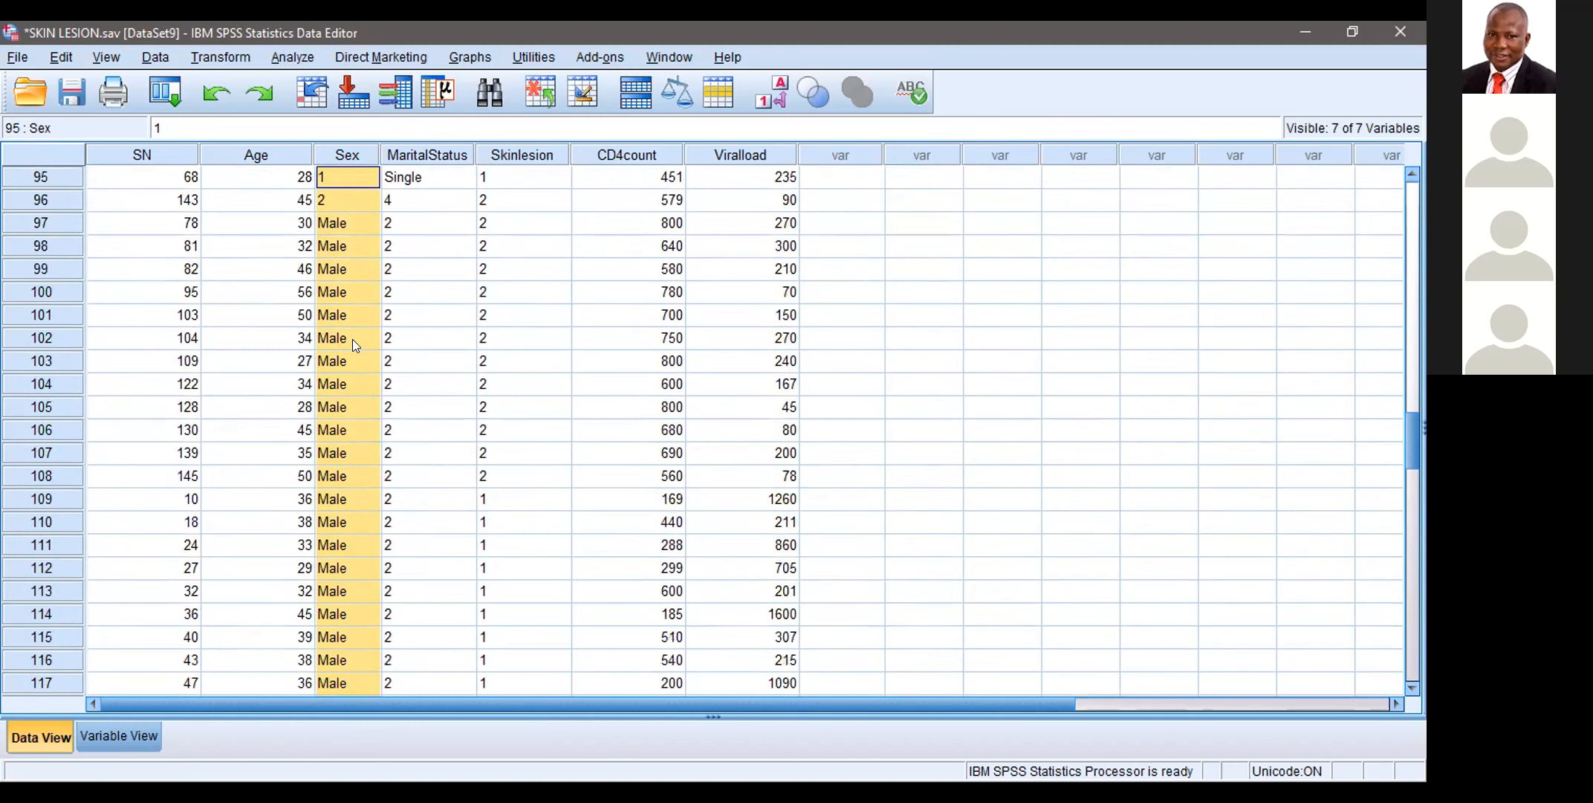
pyautogui.hotkey('shift', 'Up')
pyautogui.hotkey('shift', 'Up')
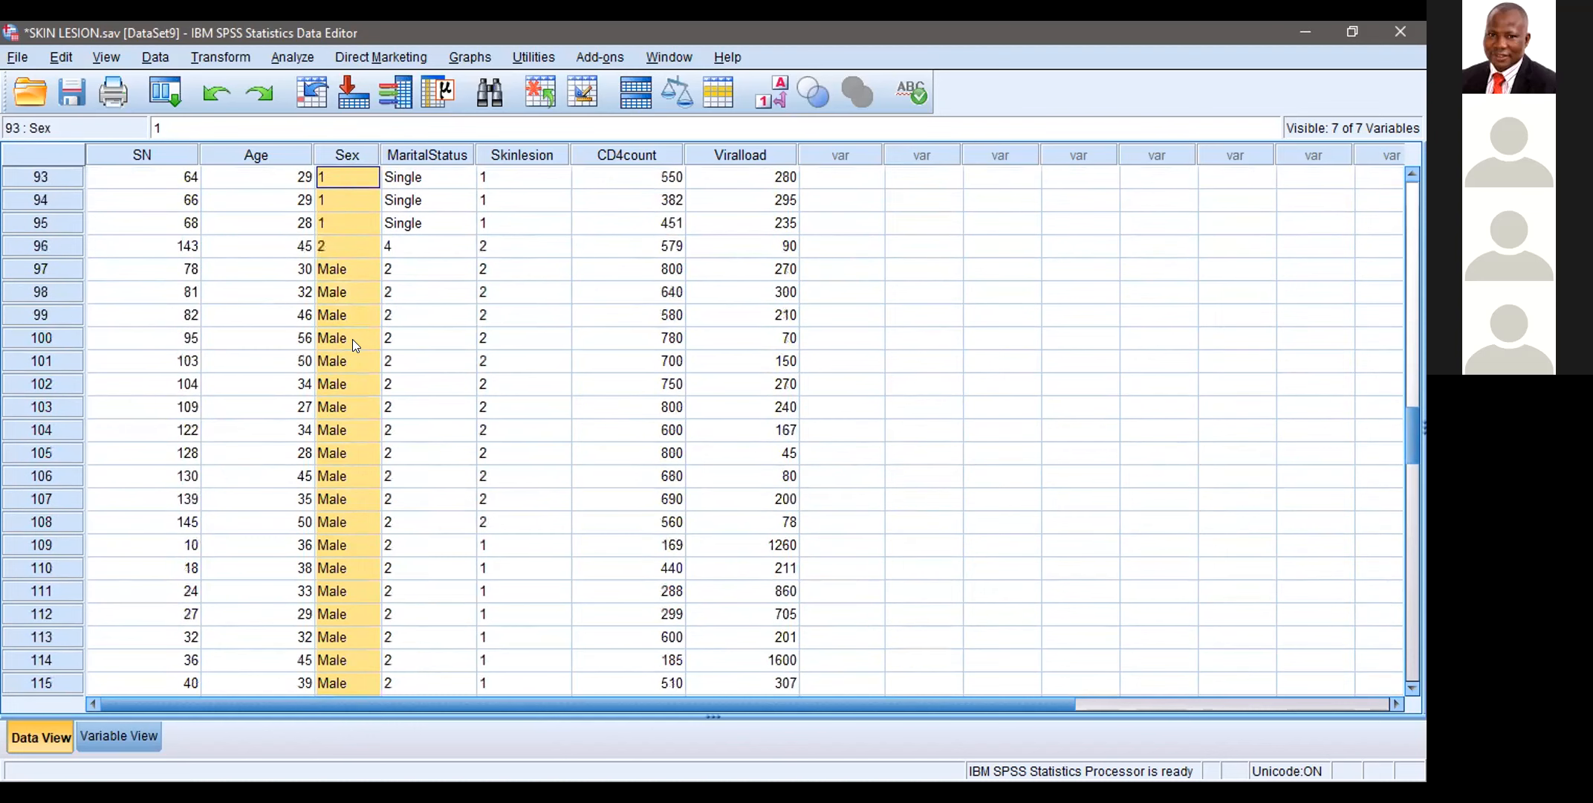
pyautogui.press('Down')
pyautogui.press('Down')
pyautogui.press('Down')
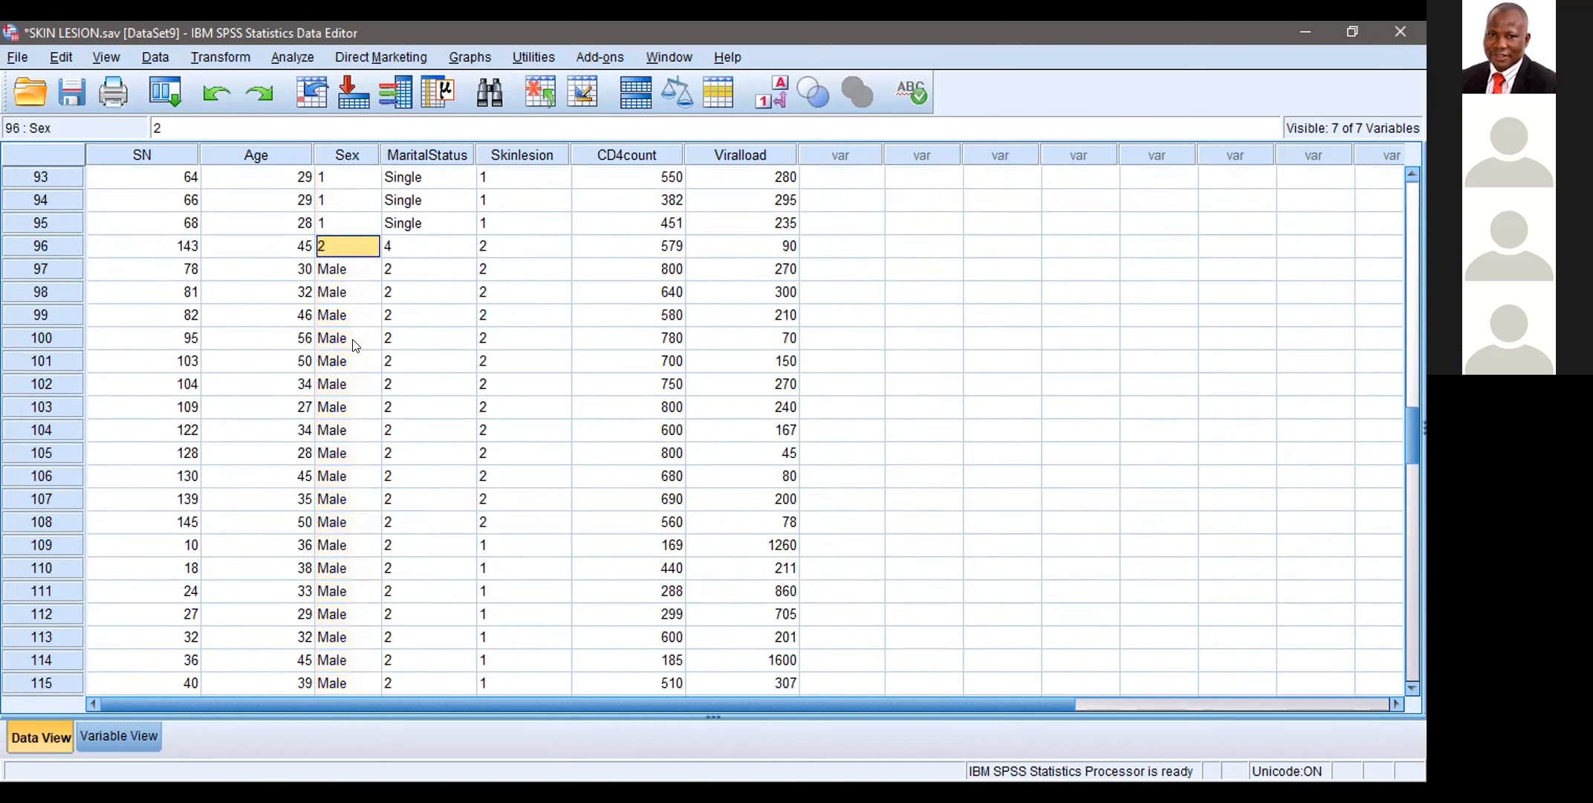
pyautogui.rightClick(355, 344)
pyautogui.click(383, 383)
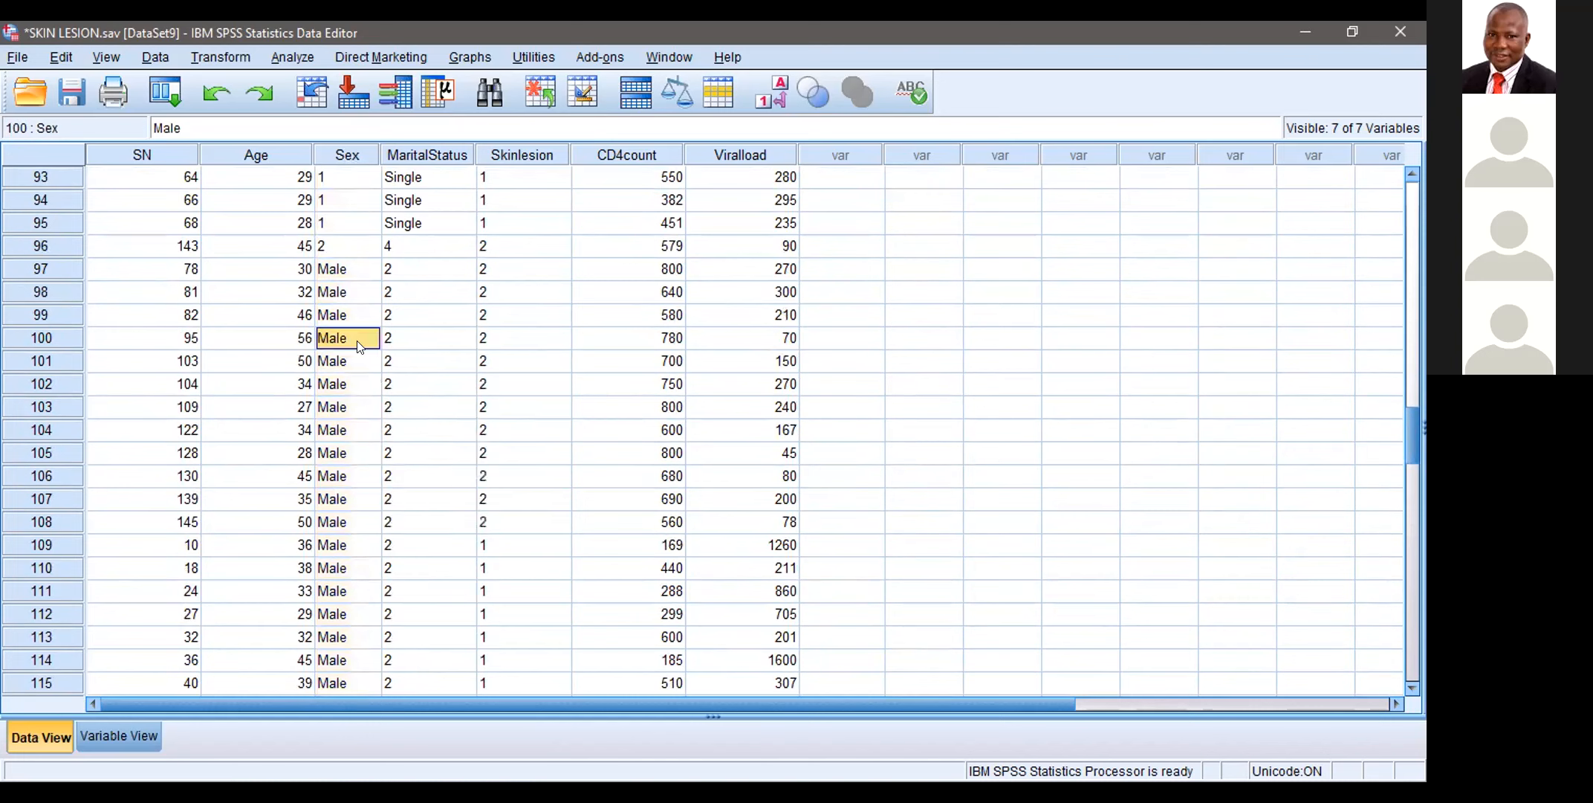
# Step: Copy the Sex value 2 from case 96 over the Male entries down to case 150
pyautogui.click(356, 250)
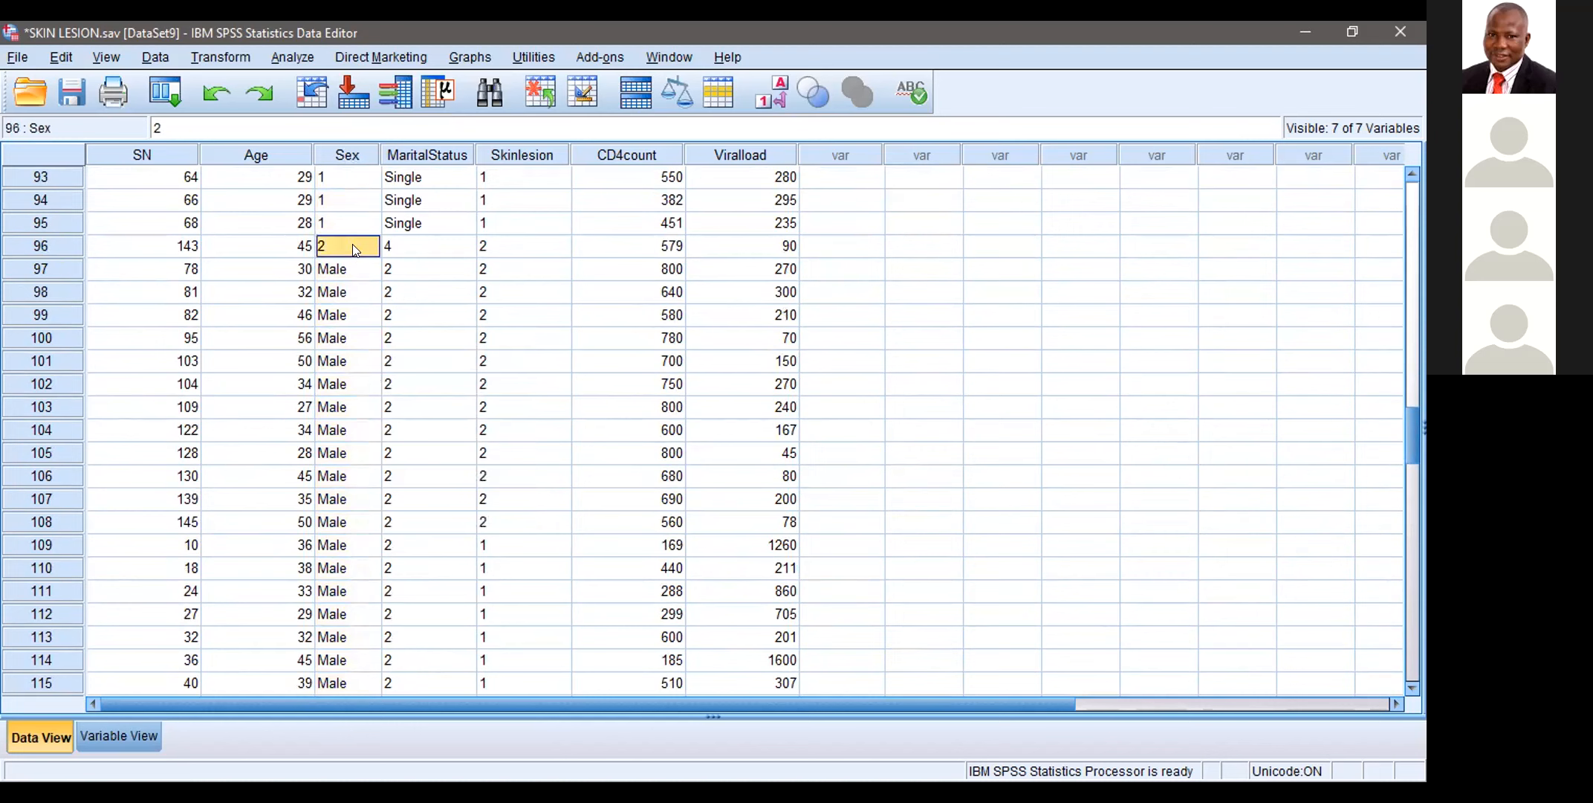
pyautogui.rightClick(355, 250)
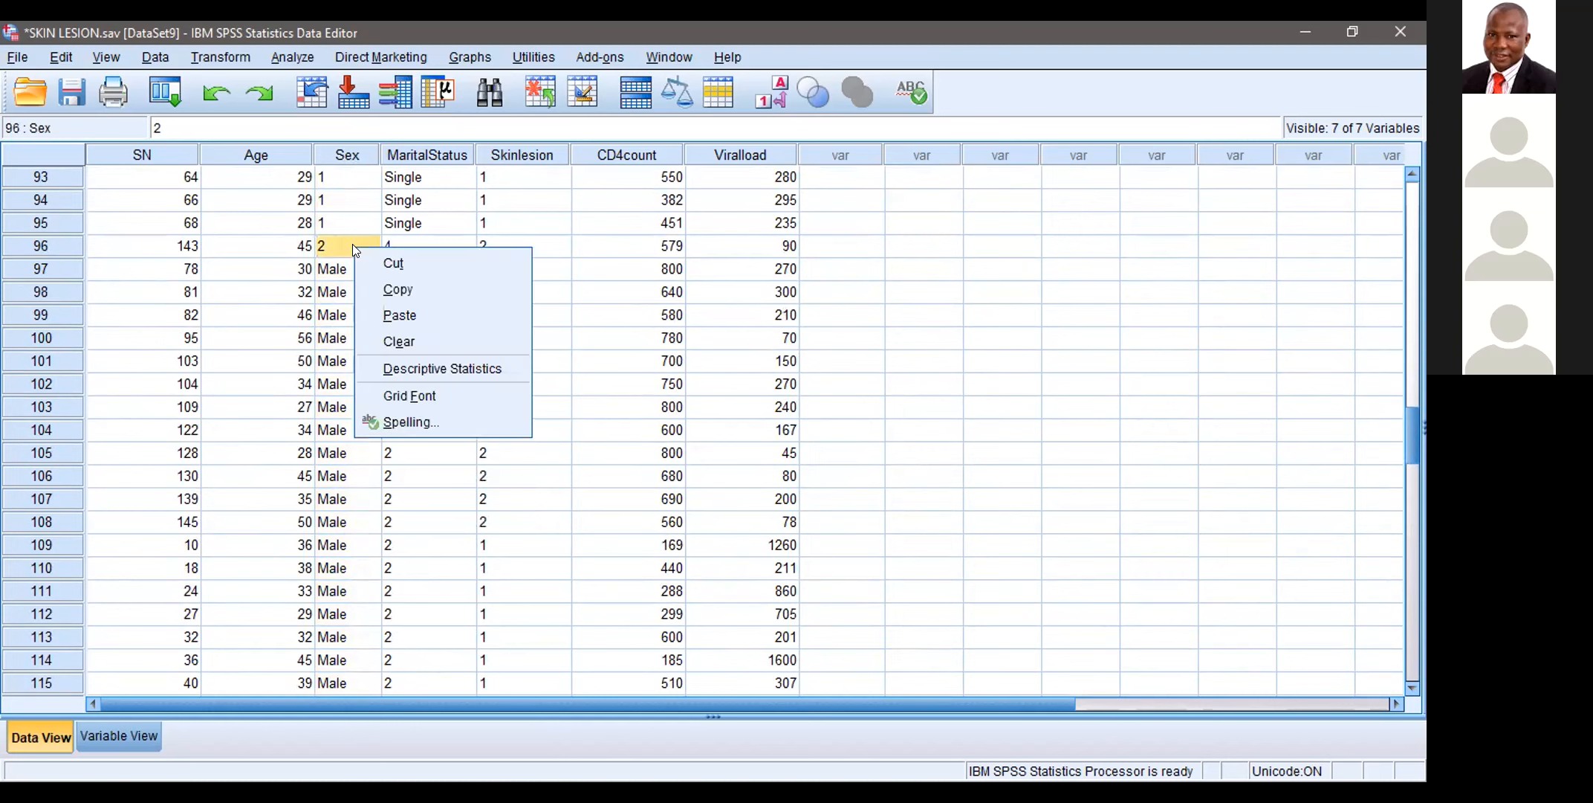
pyautogui.click(386, 287)
pyautogui.hotkey('shift', 'Down')
pyautogui.hotkey('shift', 'Down')
pyautogui.hotkey('shift', 'Down')
pyautogui.hotkey('shift', 'Down')
pyautogui.hotkey('shift', 'Down')
pyautogui.hotkey('shift', 'Down')
pyautogui.hotkey('shift', 'Down')
pyautogui.hotkey('shift', 'Down')
pyautogui.hotkey('shift', 'Down')
pyautogui.hotkey('shift', 'Down')
pyautogui.hotkey('shift', 'Down')
pyautogui.hotkey('shift', 'Down')
pyautogui.hotkey('shift', 'Down')
pyautogui.hotkey('shift', 'Down')
pyautogui.hotkey('shift', 'Down')
pyautogui.hotkey('shift', 'Down')
pyautogui.hotkey('shift', 'Down')
pyautogui.hotkey('shift', 'Down')
pyautogui.hotkey('shift', 'Down')
pyautogui.hotkey('shift', 'Down')
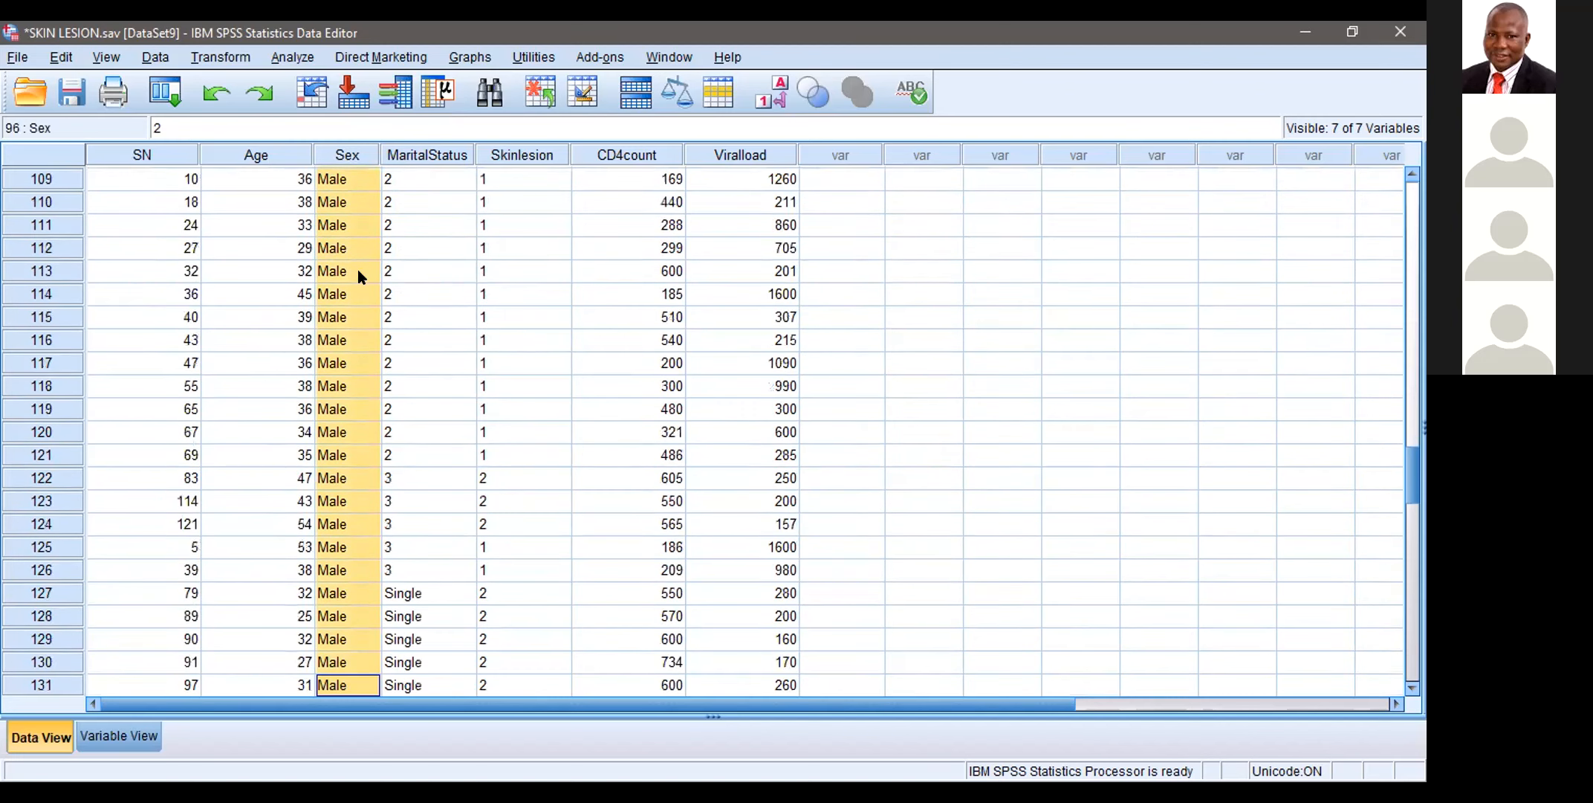
pyautogui.hotkey('shift', 'Down')
pyautogui.hotkey('shift', 'Down')
pyautogui.hotkey('shift', 'Down')
pyautogui.hotkey('shift', 'Down')
pyautogui.hotkey('shift', 'Down')
pyautogui.hotkey('shift', 'Down')
pyautogui.hotkey('shift', 'Down')
pyautogui.hotkey('shift', 'Down')
pyautogui.hotkey('shift', 'Down')
pyautogui.hotkey('shift', 'Down')
pyautogui.hotkey('shift', 'Down')
pyautogui.hotkey('shift', 'Down')
pyautogui.hotkey('shift', 'Down')
pyautogui.hotkey('shift', 'Down')
pyautogui.hotkey('shift', 'Down')
pyautogui.hotkey('shift', 'Down')
pyautogui.hotkey('shift', 'Down')
pyautogui.hotkey('shift', 'Down')
pyautogui.hotkey('shift', 'Down')
pyautogui.hotkey('shift', 'Down')
pyautogui.hotkey('shift', 'Up')
pyautogui.hotkey('shift', 'Up')
pyautogui.hotkey('shift', 'Up')
pyautogui.hotkey('shift', 'Up')
pyautogui.hotkey('shift', 'Up')
pyautogui.hotkey('shift', 'Up')
pyautogui.hotkey('shift', 'Up')
pyautogui.hotkey('shift', 'Up')
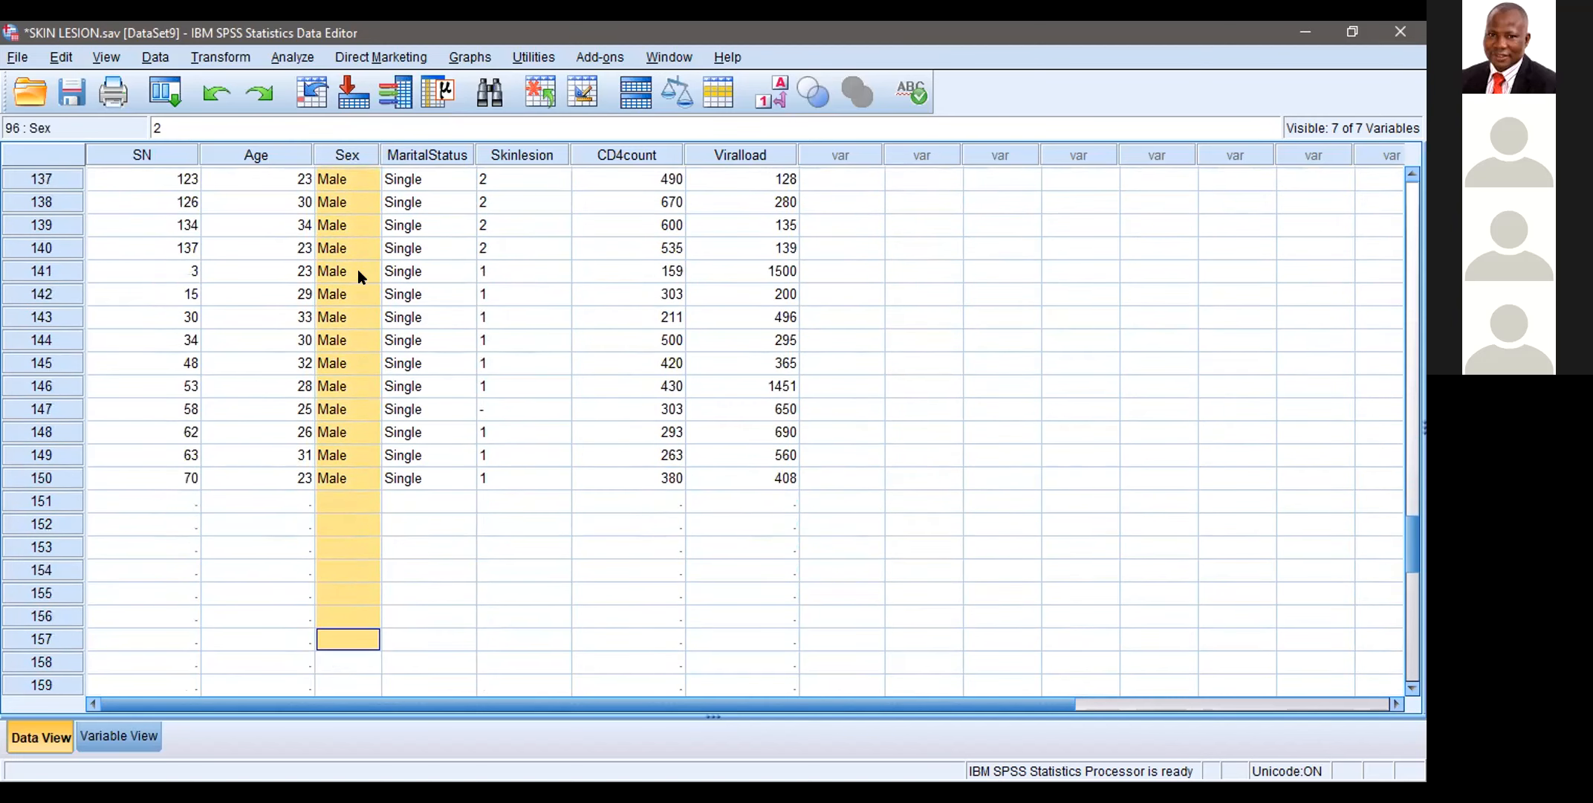
pyautogui.hotkey('shift', 'Up')
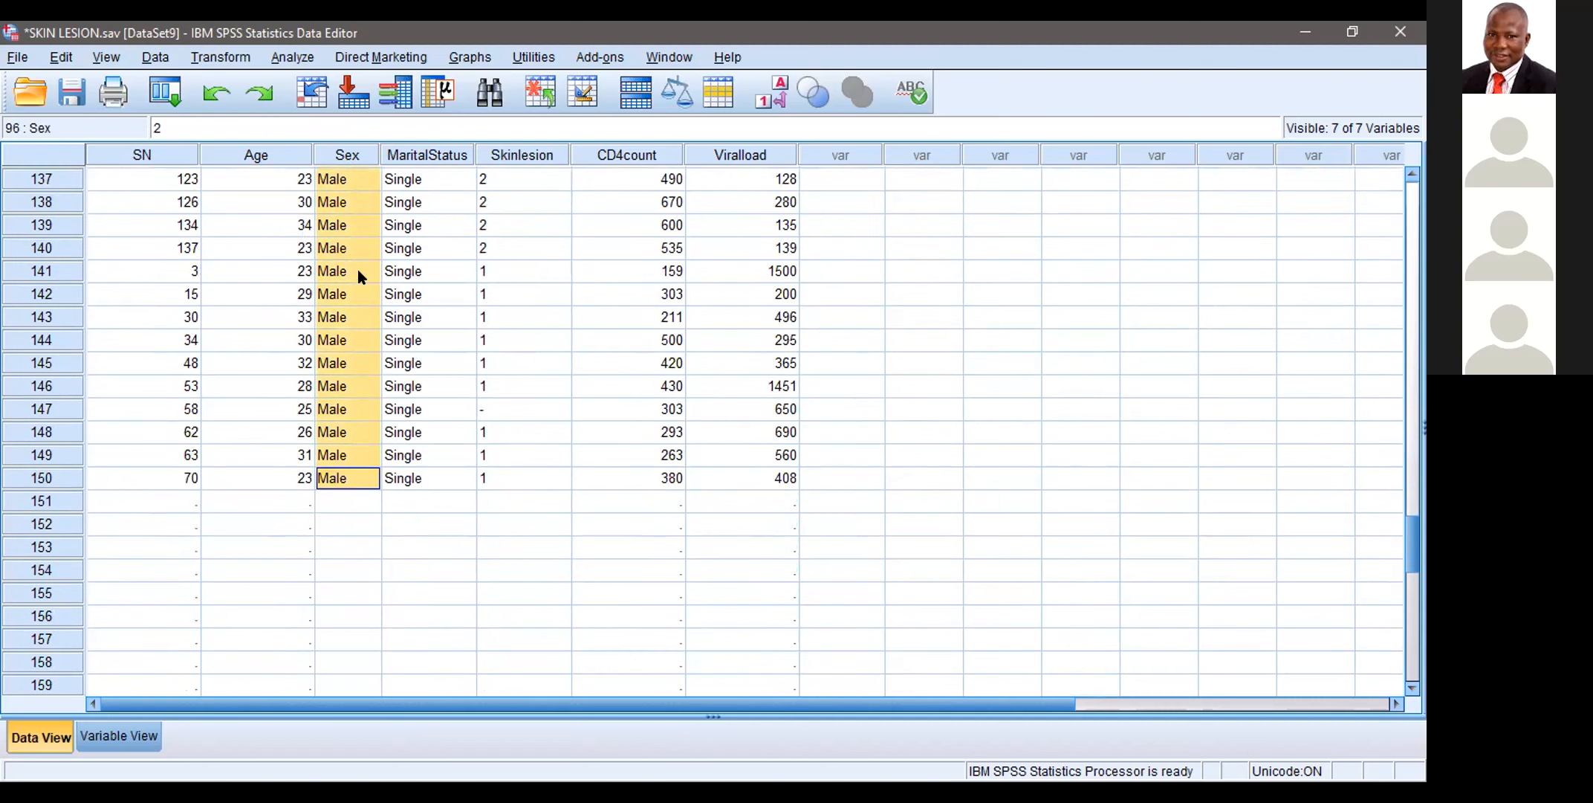
pyautogui.rightClick(358, 269)
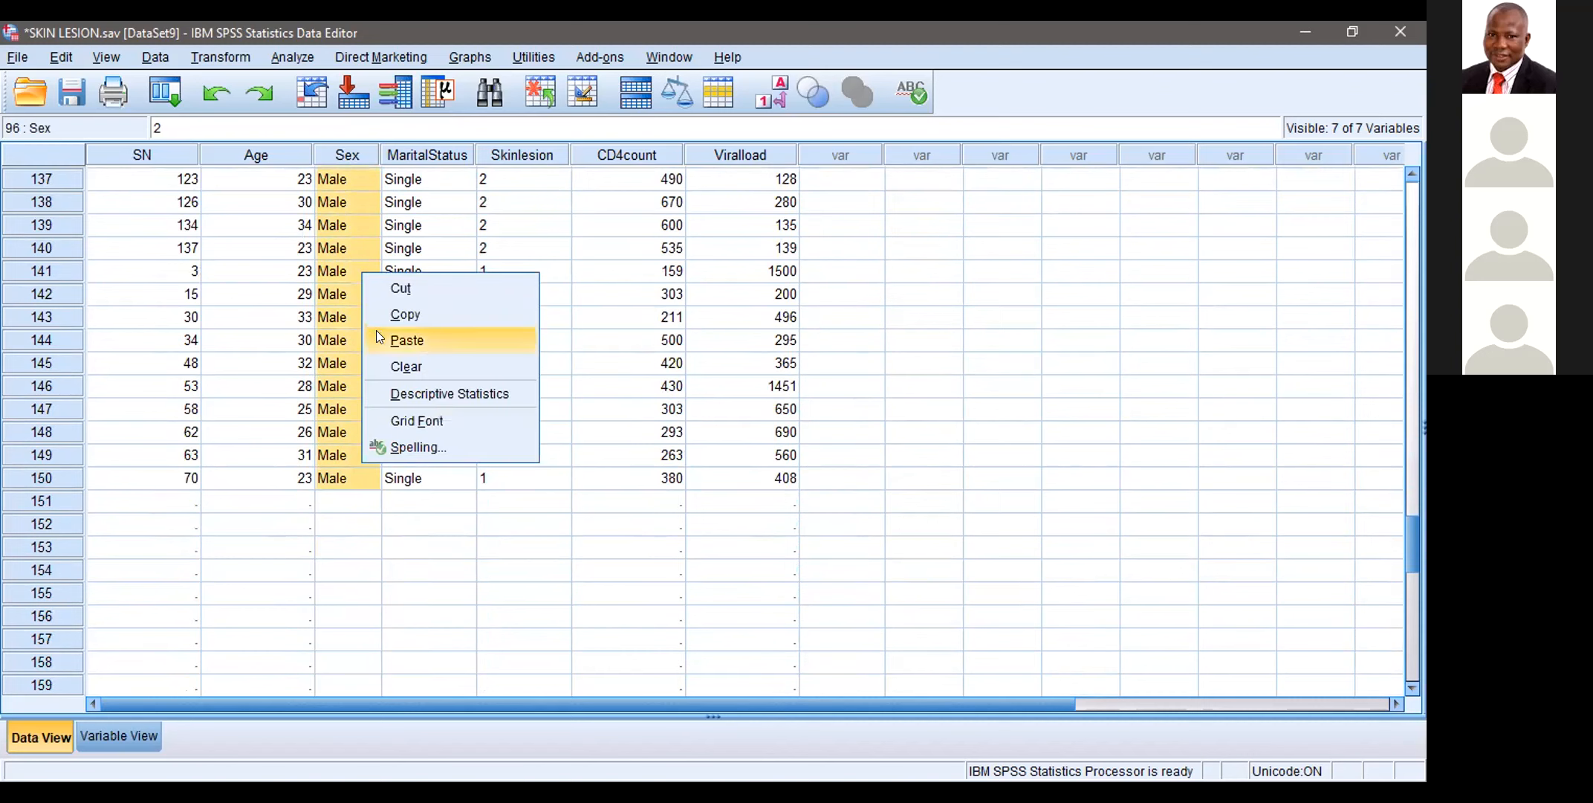
pyautogui.click(406, 341)
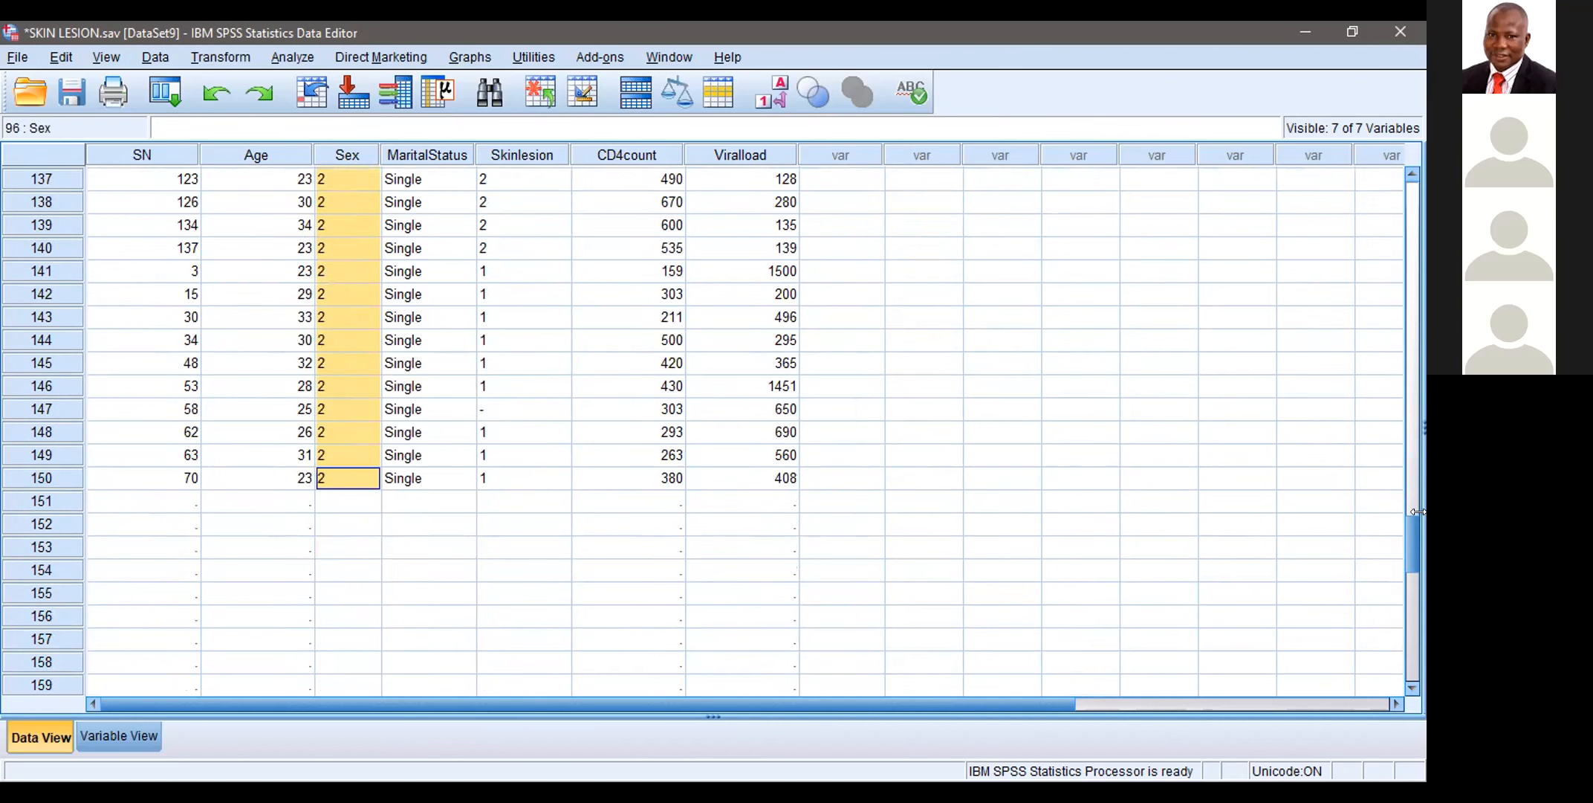
# Step: Replace the Female entry in the Sex column of case 1 with 1
pyautogui.moveTo(1410, 530); pyautogui.dragTo(1377, 180)
pyautogui.click(1377, 180)
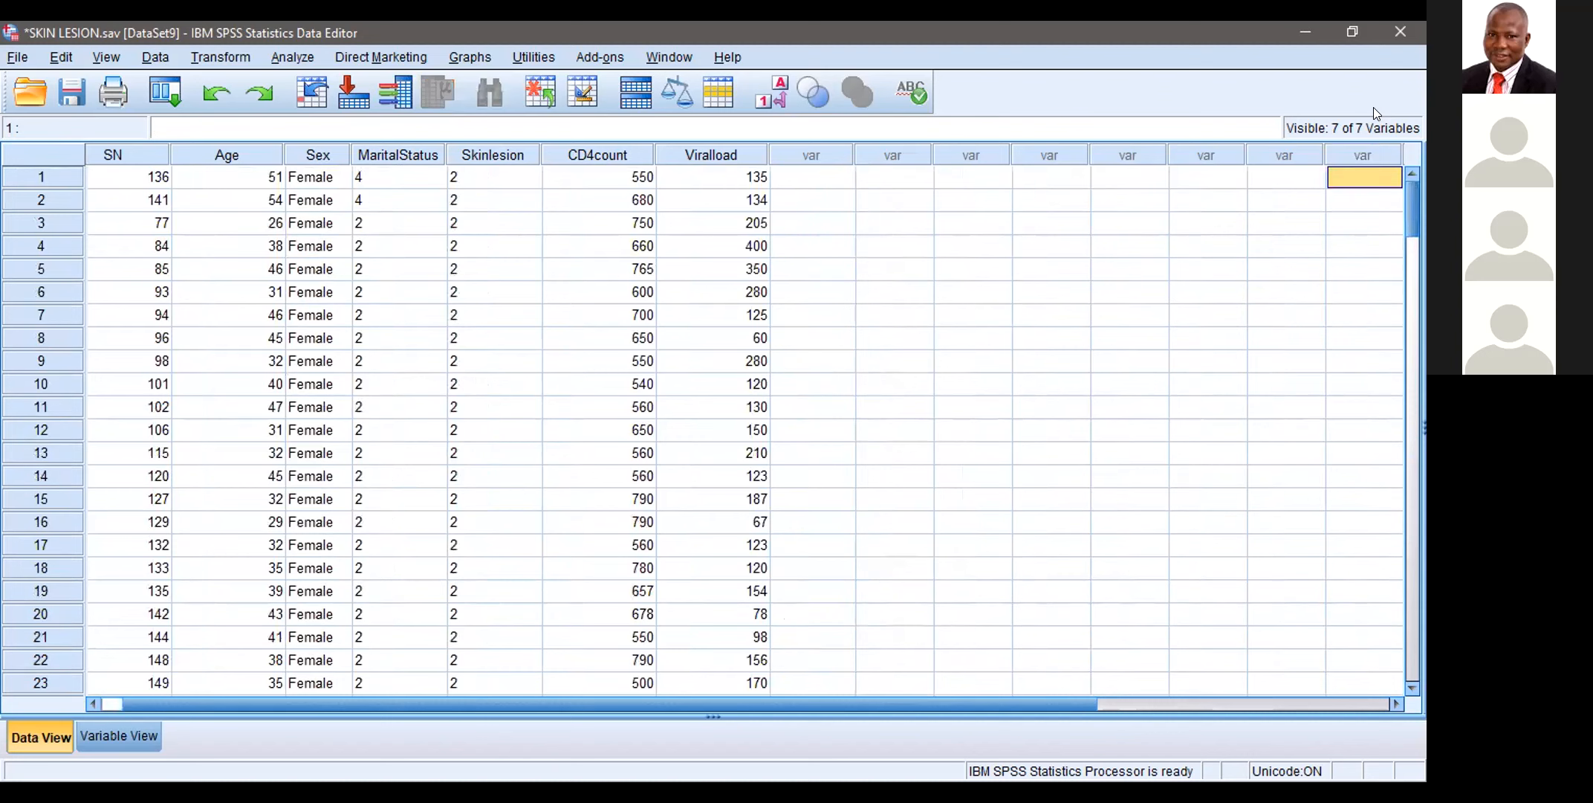
pyautogui.moveTo(1377, 177); pyautogui.dragTo(1392, 257)
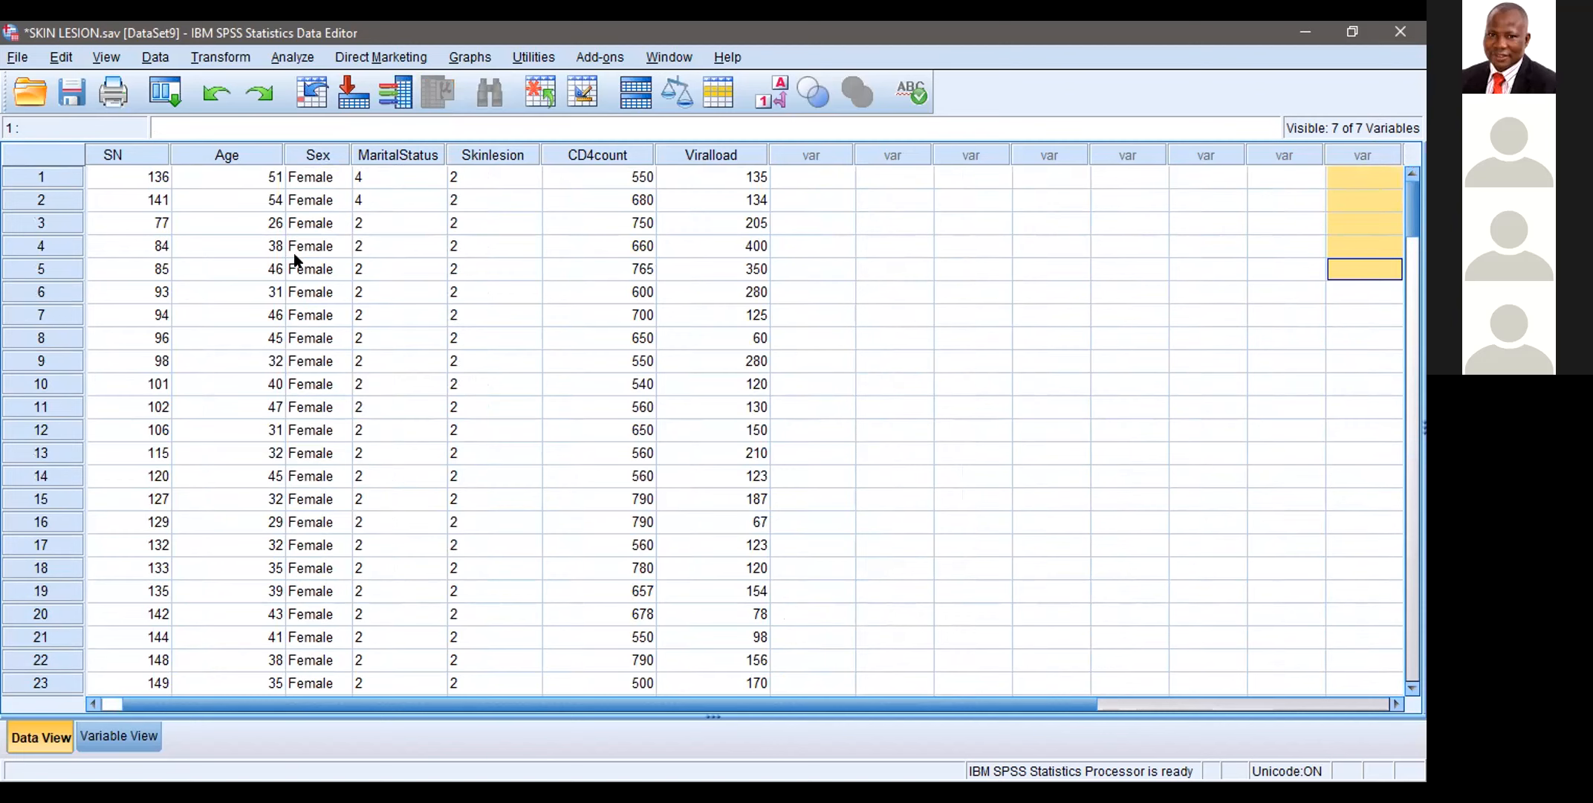
pyautogui.click(291, 177)
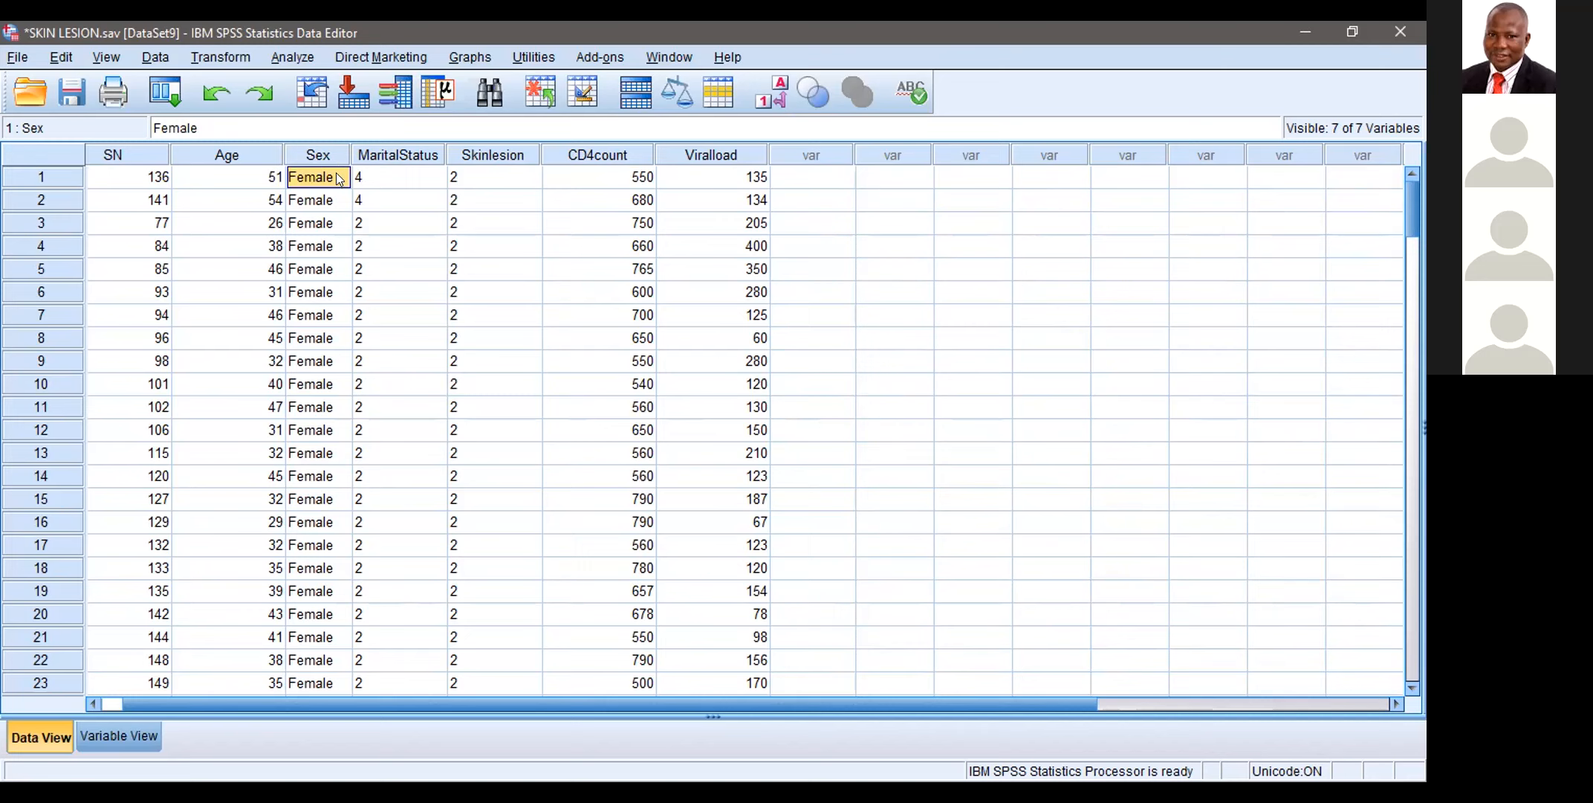
pyautogui.press('BackSpace')
pyautogui.write('1')
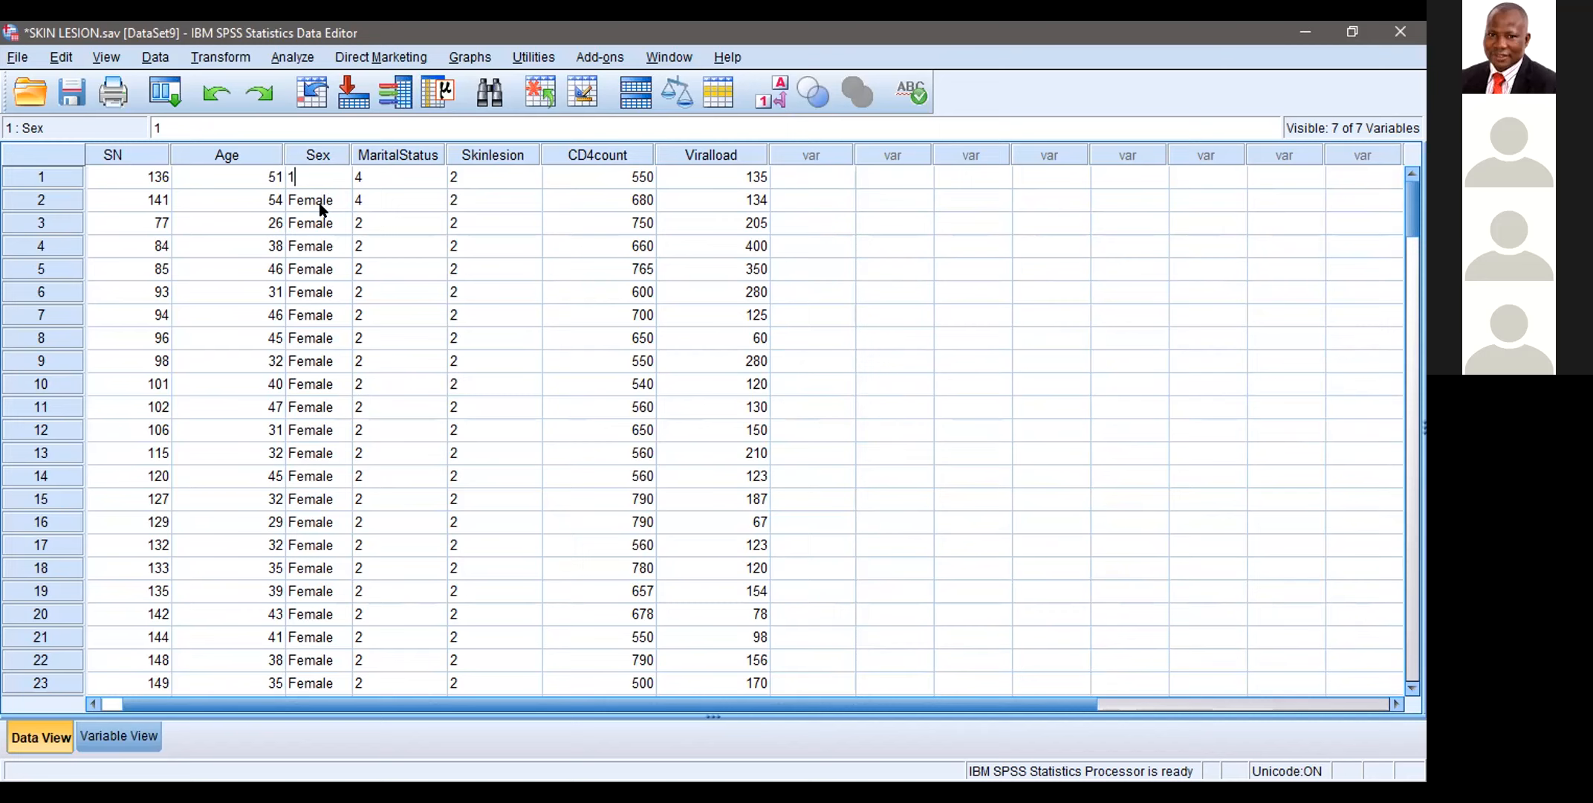
pyautogui.click(359, 175)
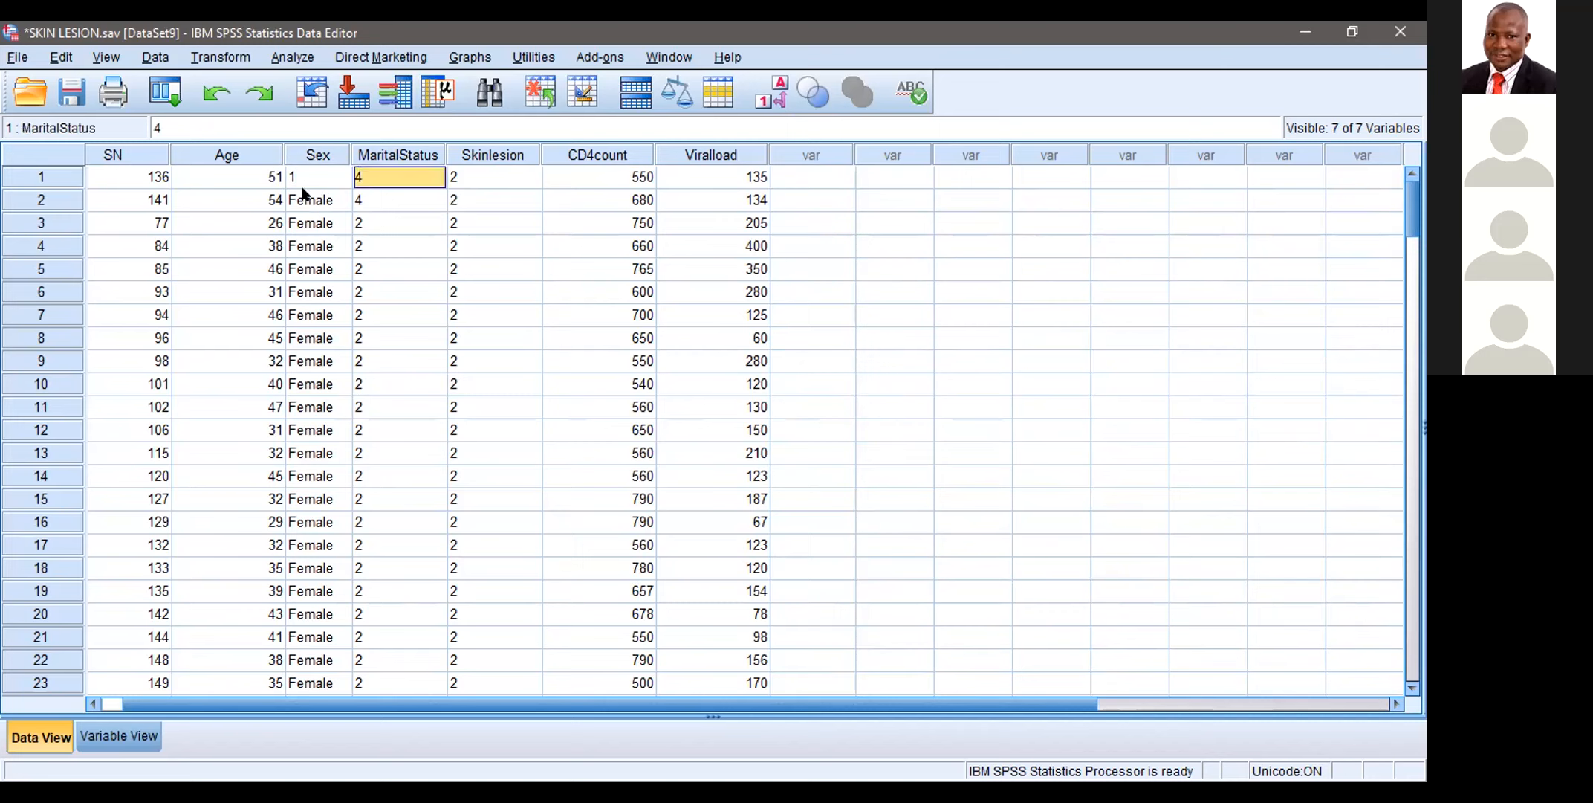
# Step: Copy the Sex value 1 from case 1 over the Female entries in cases 2 to 23
pyautogui.click(304, 182)
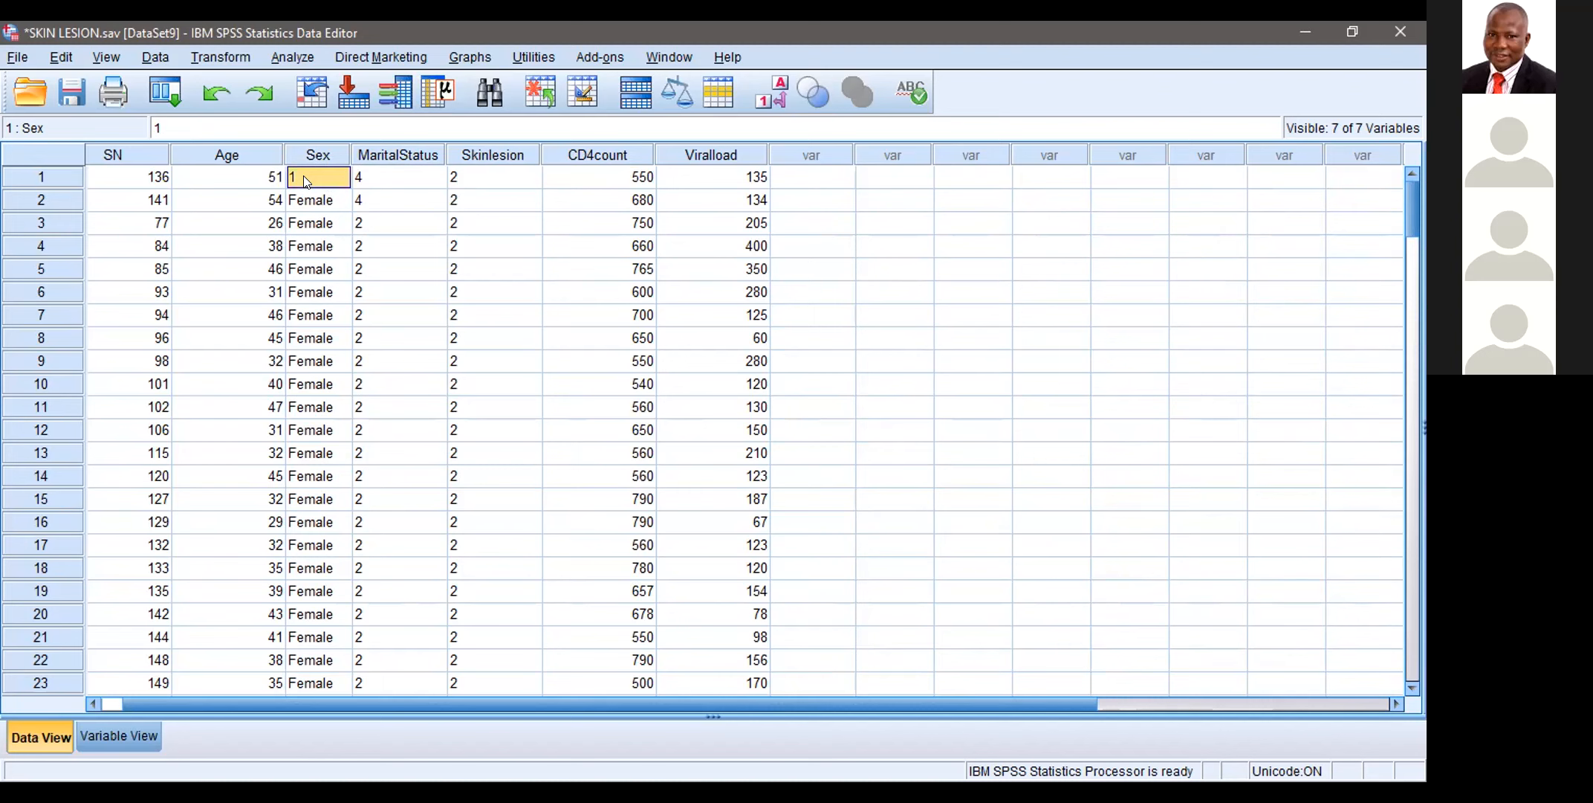
pyautogui.rightClick(305, 181)
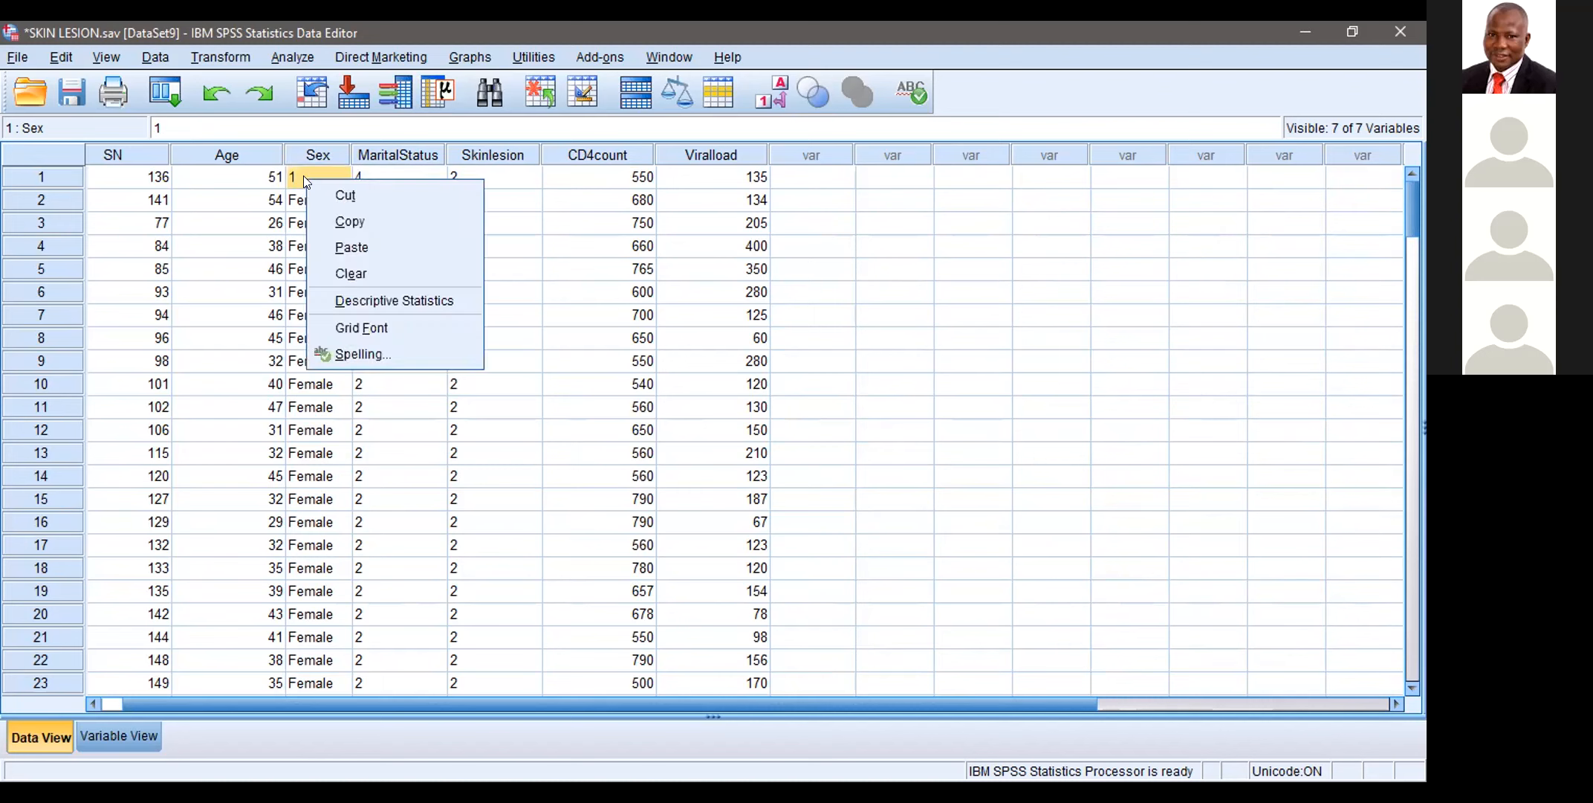
pyautogui.click(355, 223)
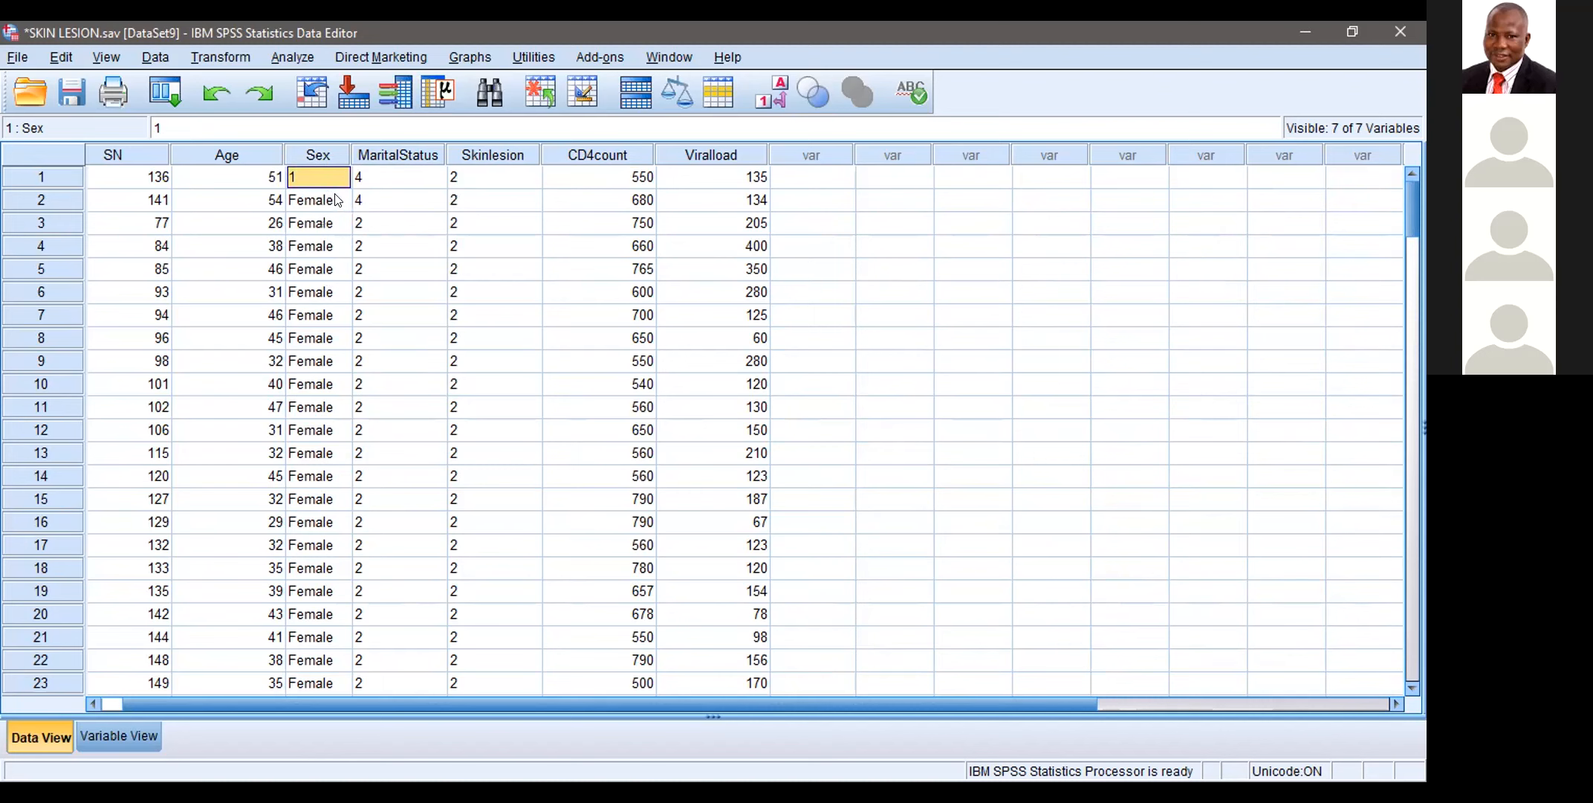
pyautogui.click(336, 200)
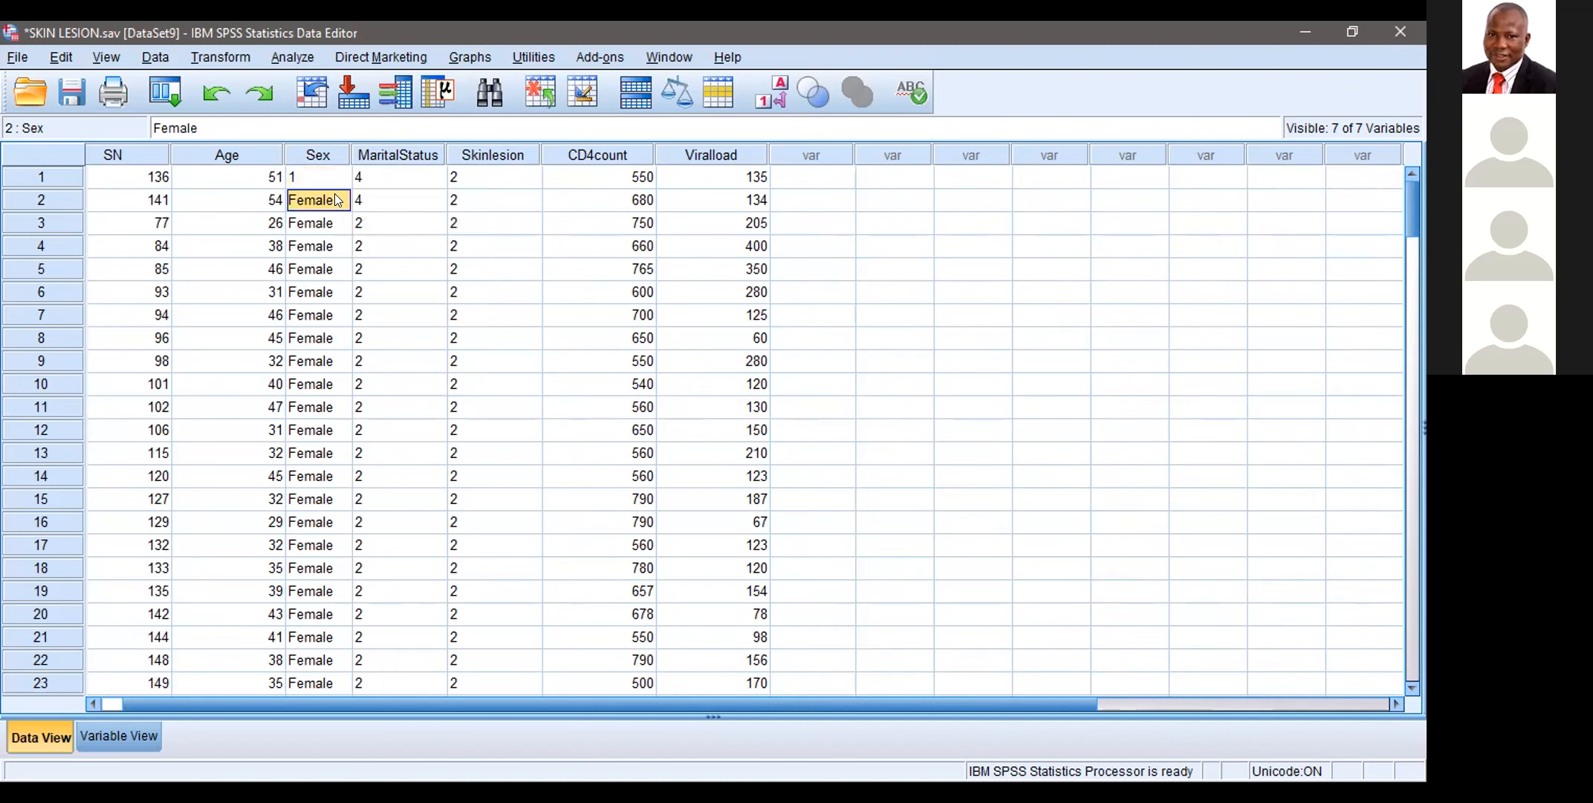
pyautogui.hotkey('shift', 'Down')
pyautogui.hotkey('shift', 'Down')
pyautogui.hotkey('shift', 'Down')
pyautogui.hotkey('shift', 'Down')
pyautogui.hotkey('shift', 'Down')
pyautogui.hotkey('shift', 'Down')
pyautogui.hotkey('shift', 'Down')
pyautogui.hotkey('shift', 'Down')
pyautogui.hotkey('shift', 'Down')
pyautogui.hotkey('shift', 'Down')
pyautogui.hotkey('shift', 'Down')
pyautogui.hotkey('shift', 'Down')
pyautogui.hotkey('shift', 'Down')
pyautogui.hotkey('shift', 'Down')
pyautogui.hotkey('shift', 'Down')
pyautogui.hotkey('shift', 'Down')
pyautogui.hotkey('shift', 'Down')
pyautogui.hotkey('shift', 'Down')
pyautogui.hotkey('shift', 'Down')
pyautogui.hotkey('shift', 'Down')
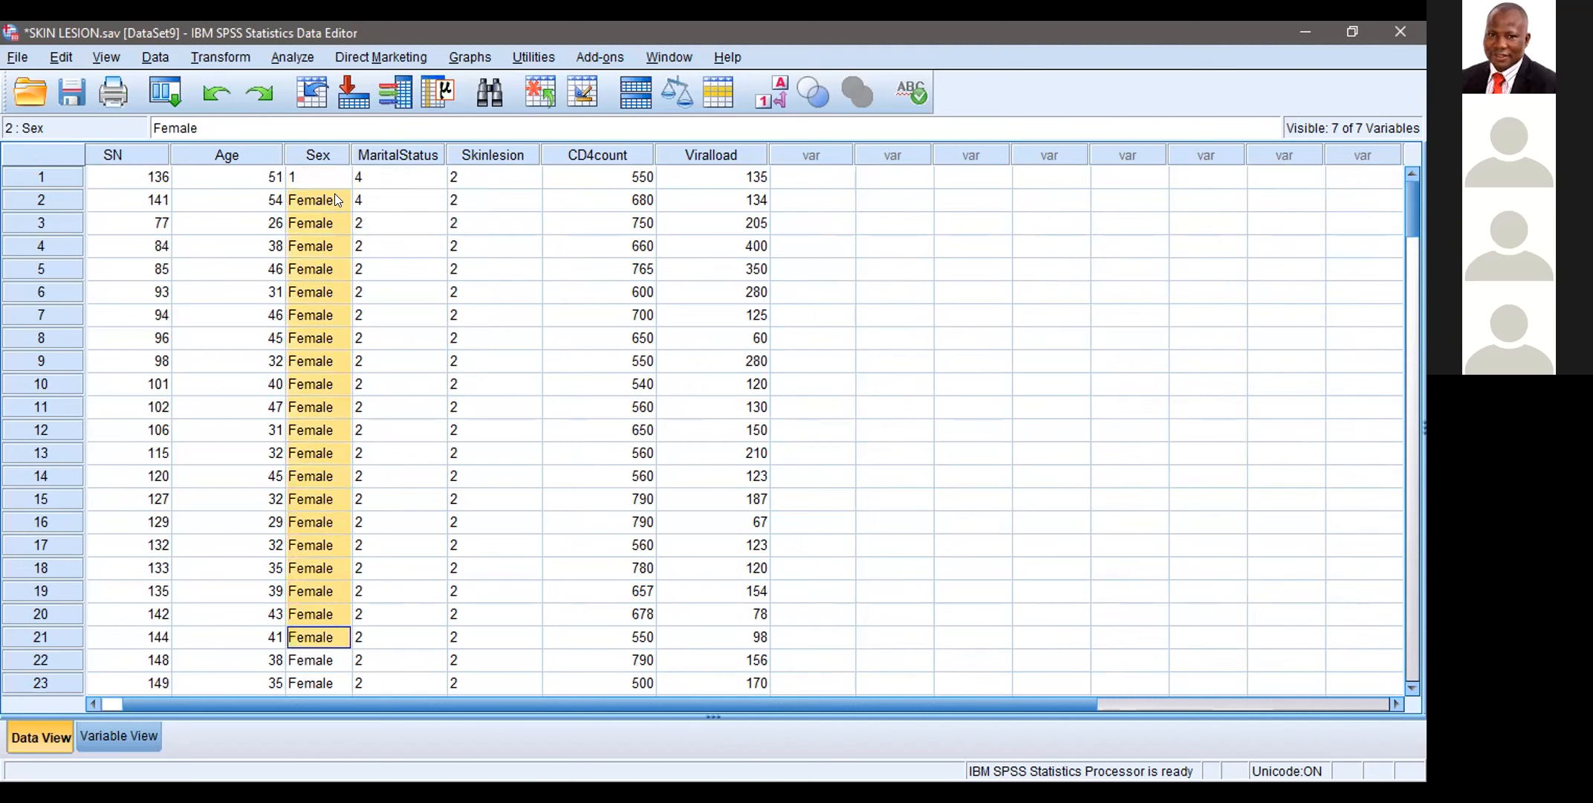
pyautogui.hotkey('shift', 'Down')
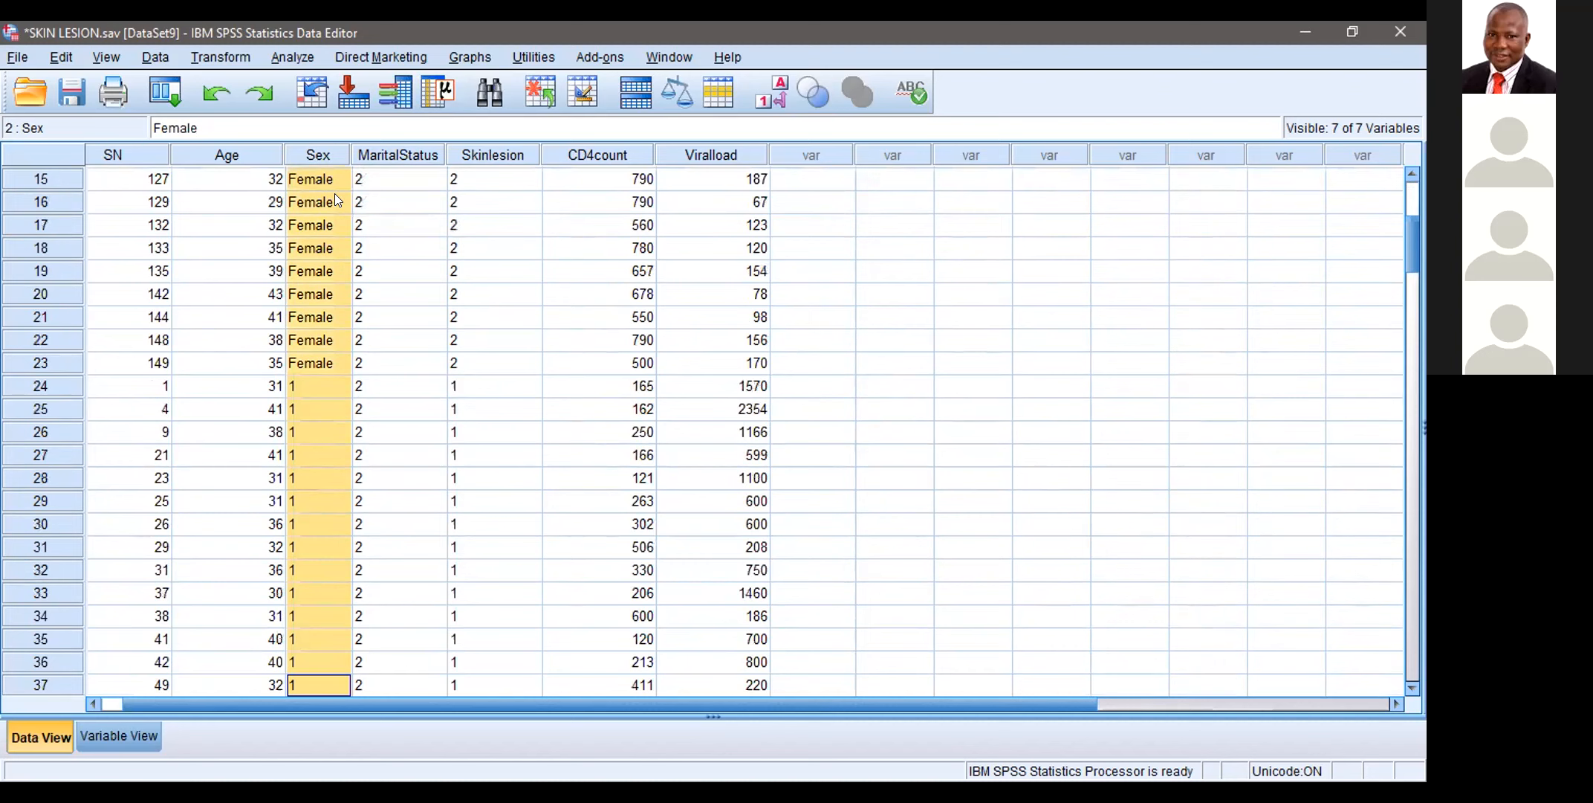
pyautogui.hotkey('shift', 'Up')
pyautogui.hotkey('shift', 'Up')
pyautogui.hotkey('shift', 'Up')
pyautogui.hotkey('shift', 'Up')
pyautogui.hotkey('shift', 'Up')
pyautogui.hotkey('shift', 'Up')
pyautogui.hotkey('shift', 'Up')
pyautogui.hotkey('shift', 'Up')
pyautogui.hotkey('shift', 'Up')
pyautogui.hotkey('shift', 'Up')
pyautogui.hotkey('shift', 'Up')
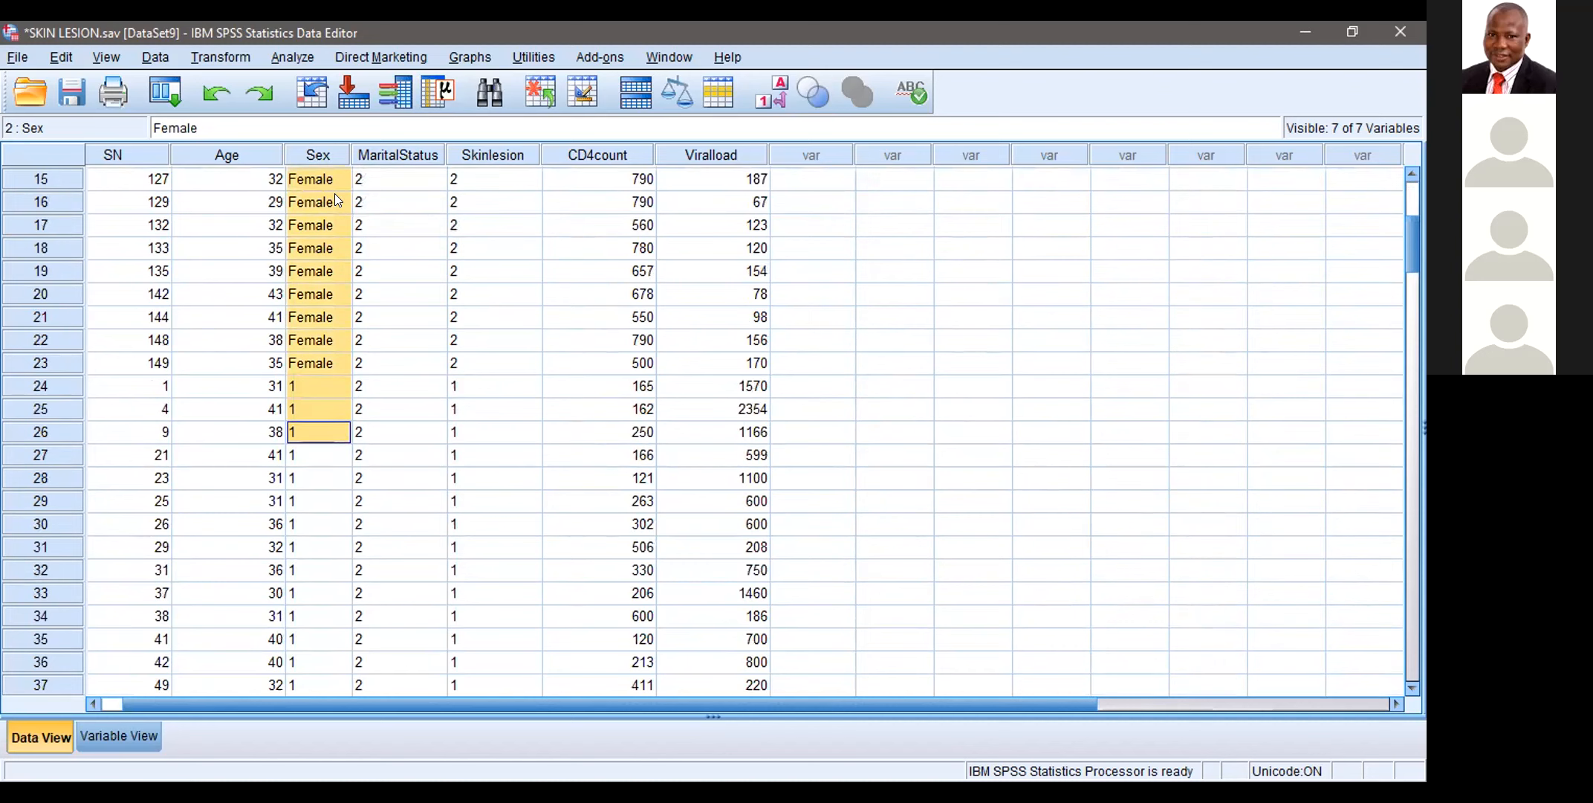
pyautogui.hotkey('shift', 'Up')
pyautogui.hotkey('shift', 'Up')
pyautogui.hotkey('shift', 'Up')
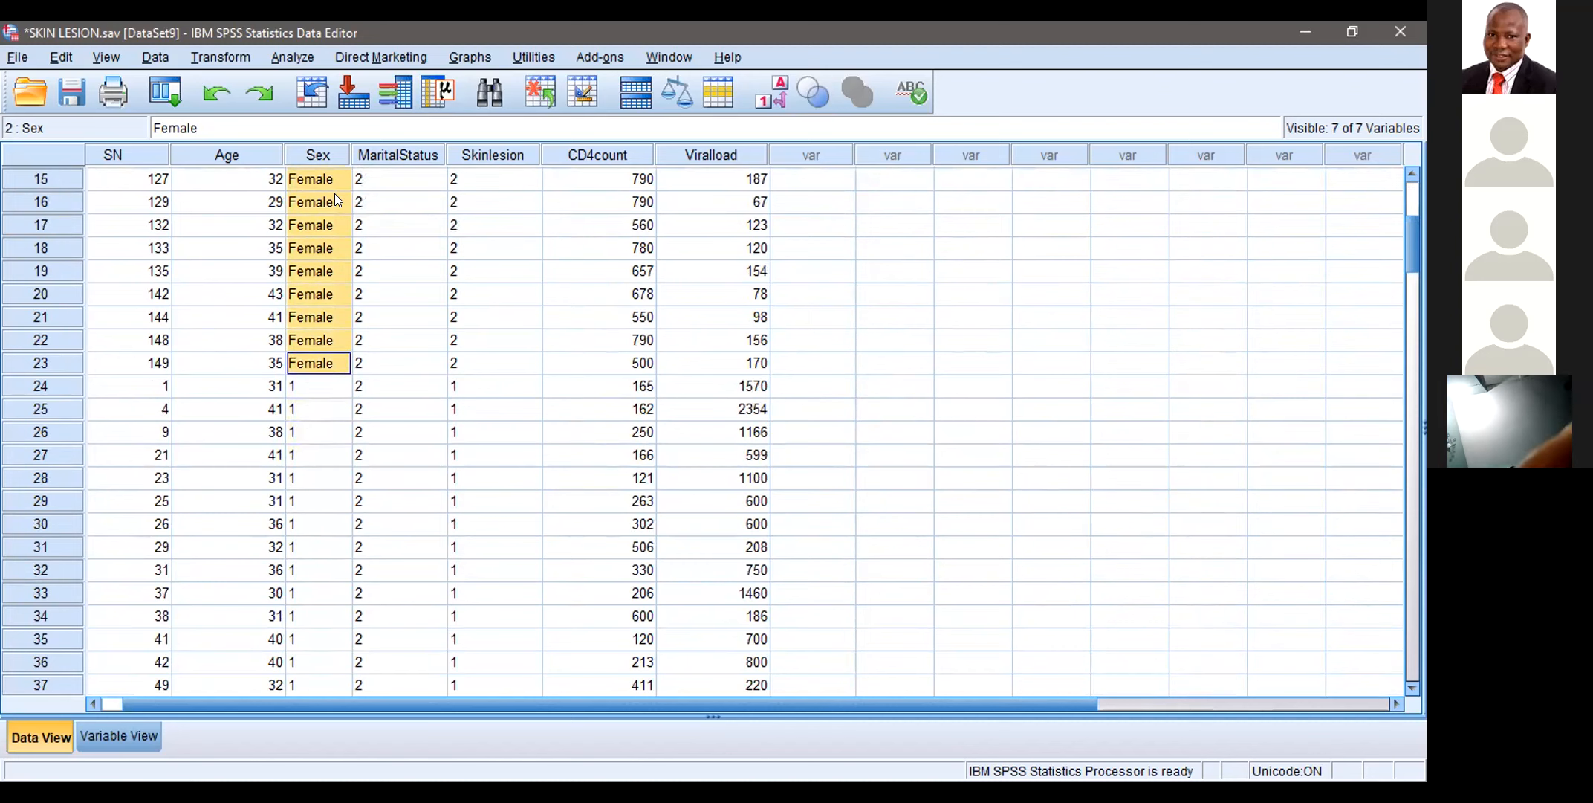
pyautogui.rightClick(335, 193)
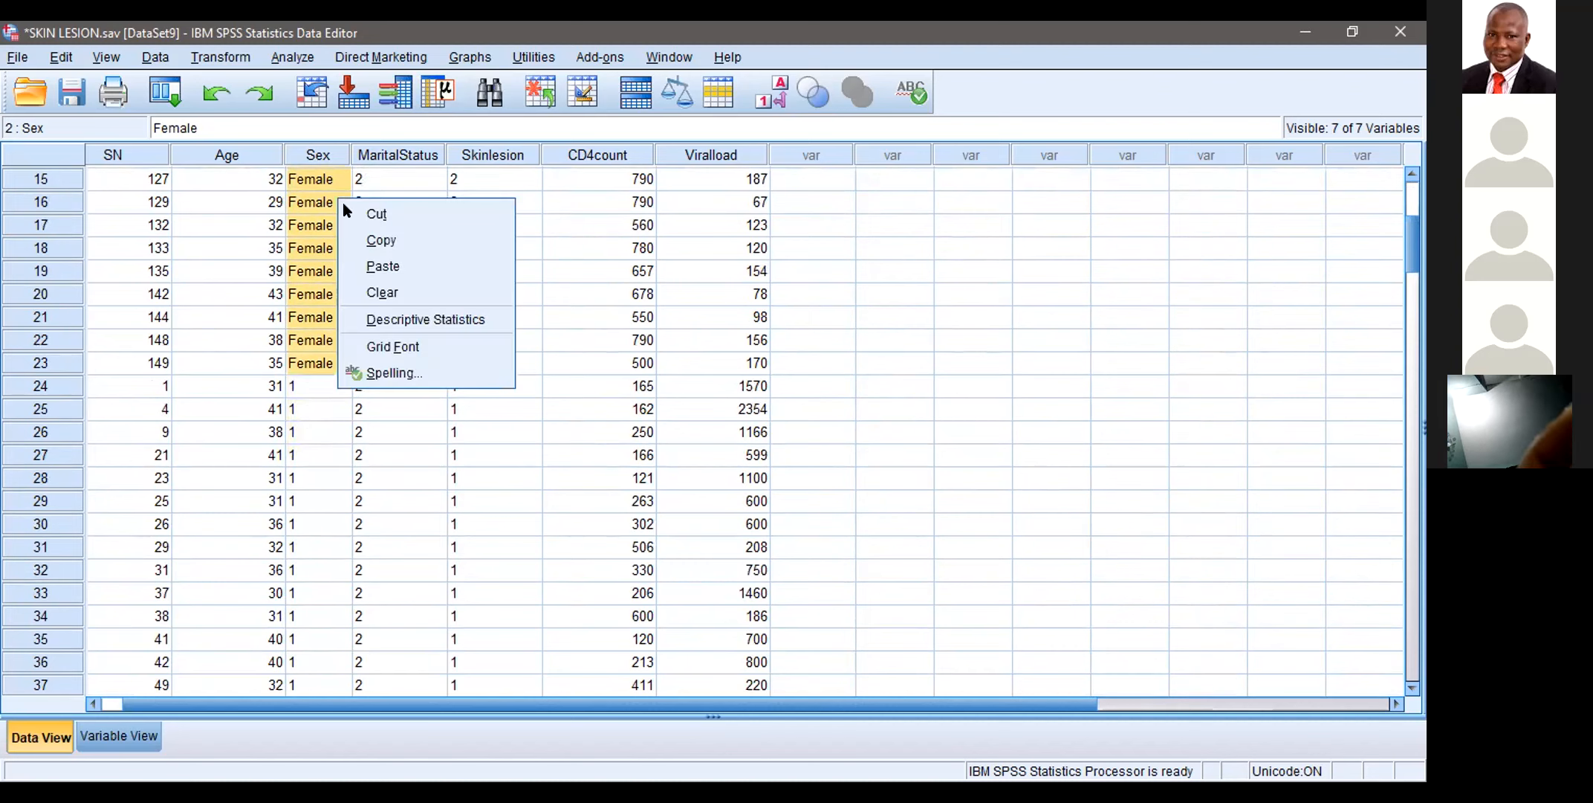
pyautogui.click(384, 266)
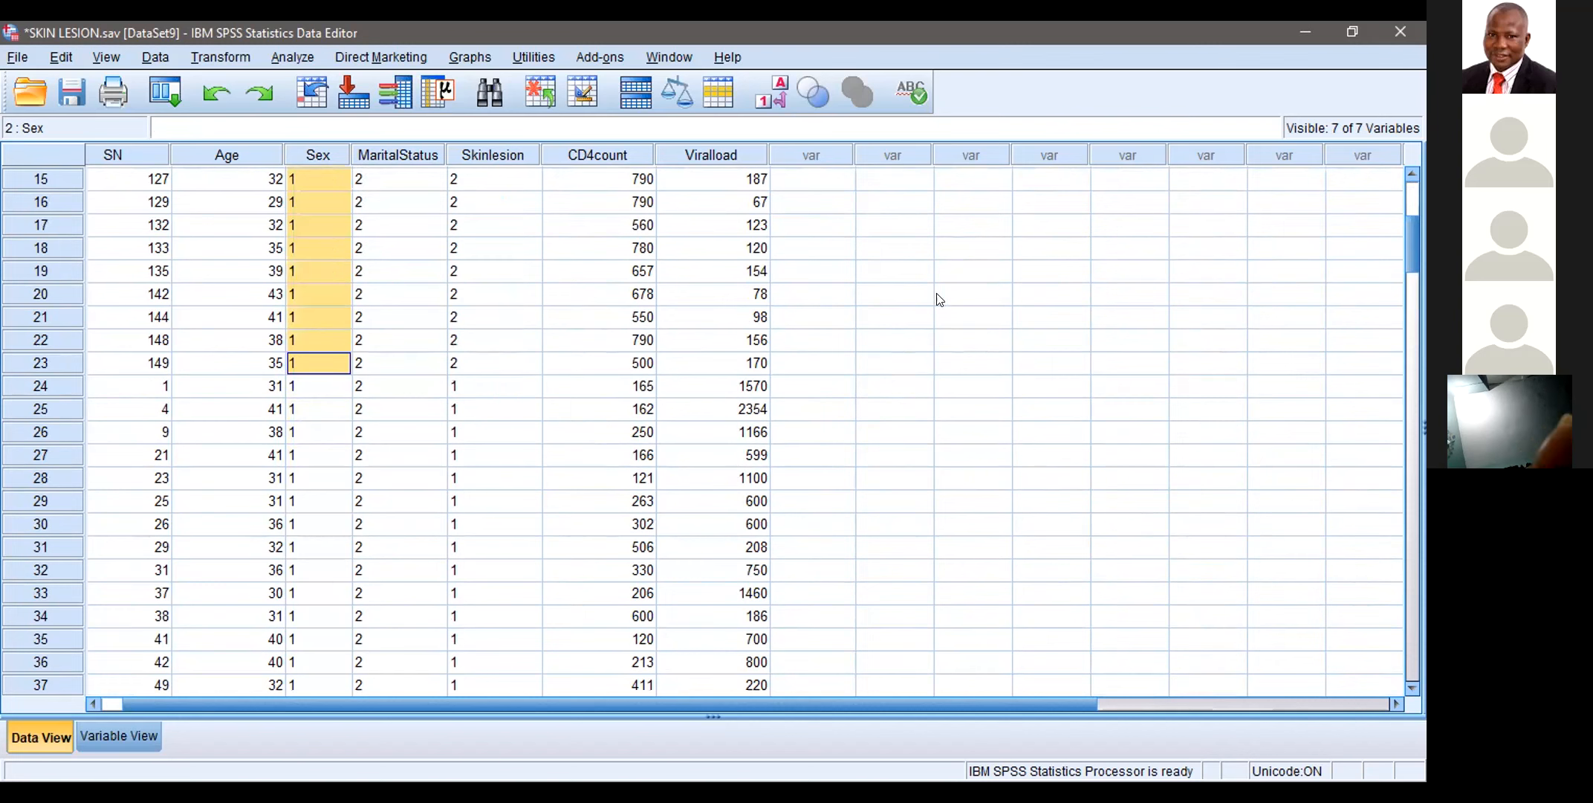
# Step: Review the Sex column through all cases for remaining text entries and return to case 1
pyautogui.click(838, 330)
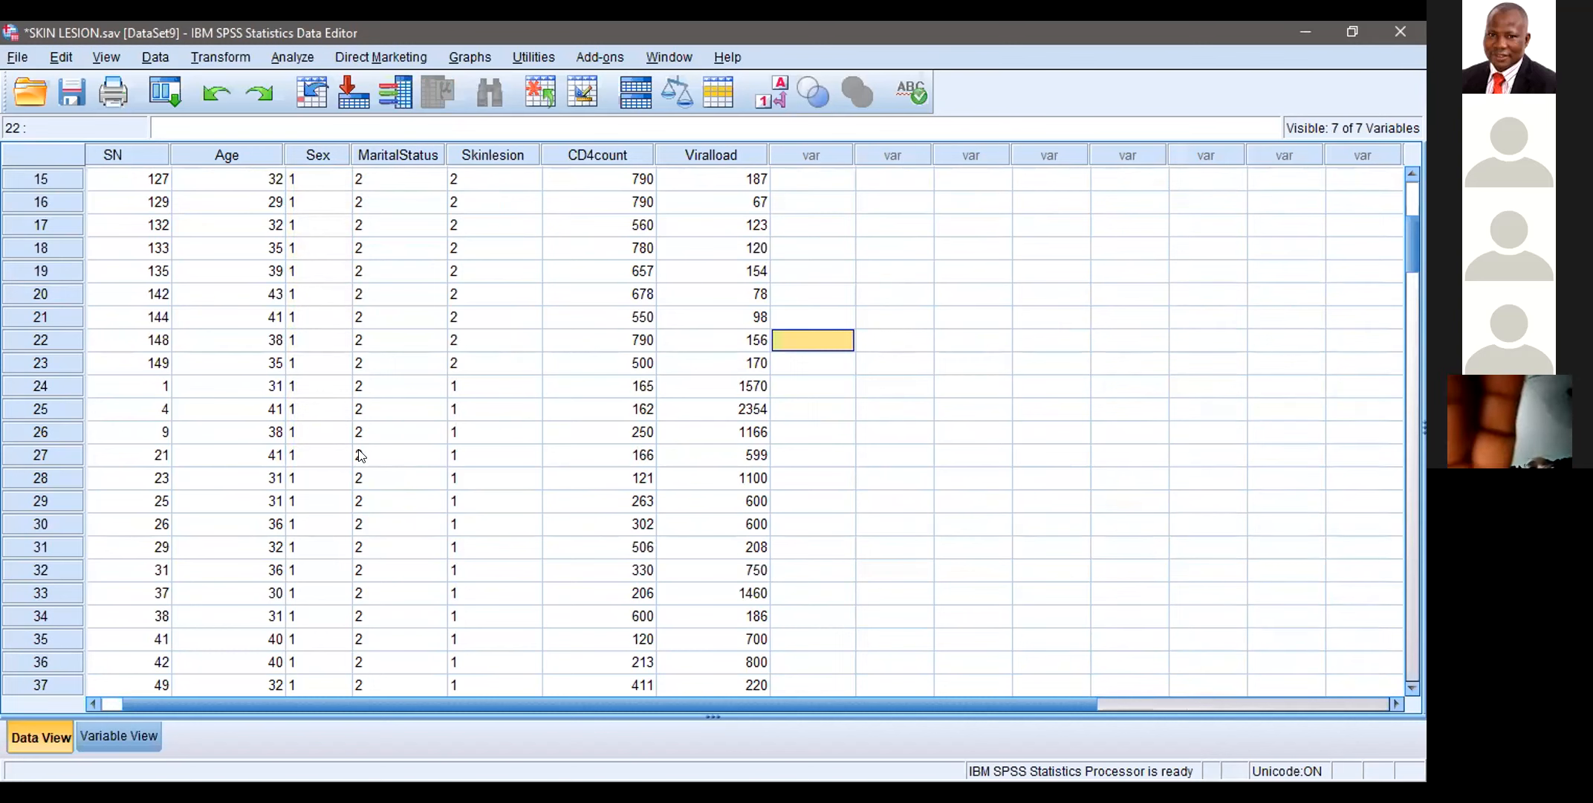
pyautogui.press('Down')
pyautogui.press('Down')
pyautogui.press('Down')
pyautogui.press('Down')
pyautogui.press('Down')
pyautogui.press('Down')
pyautogui.press('Down')
pyautogui.press('Down')
pyautogui.press('Down')
pyautogui.press('Down')
pyautogui.press('Down')
pyautogui.press('Down')
pyautogui.press('Down')
pyautogui.press('Down')
pyautogui.press('Down')
pyautogui.press('Down')
pyautogui.press('Down')
pyautogui.press('Down')
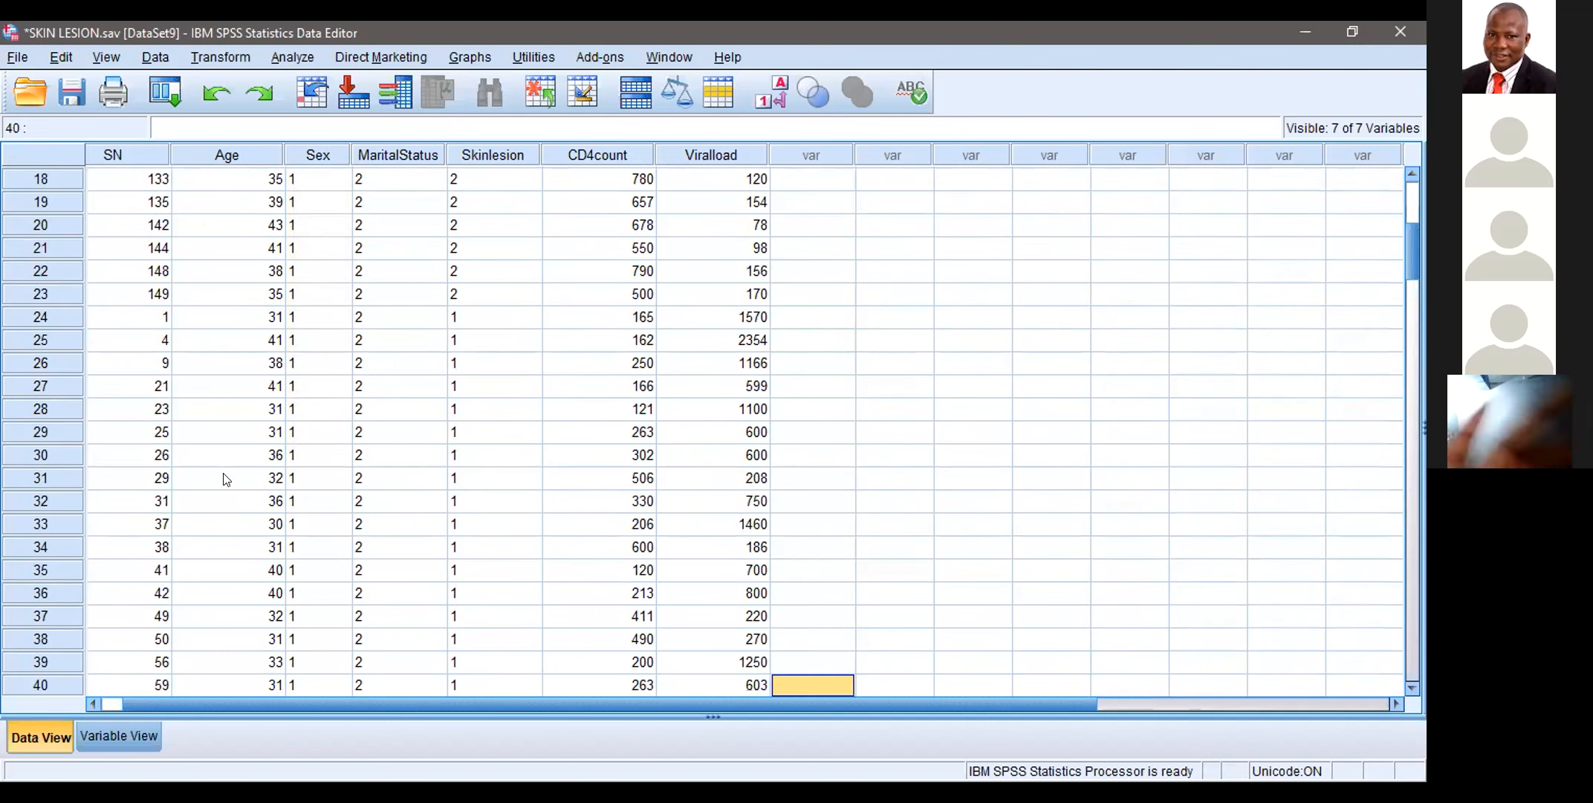
pyautogui.press('Down')
pyautogui.press('Down')
pyautogui.press('Down')
pyautogui.press('Down')
pyautogui.press('Down')
pyautogui.press('Down')
pyautogui.press('Down')
pyautogui.press('Down')
pyautogui.press('Down')
pyautogui.press('Down')
pyautogui.press('Down')
pyautogui.press('Down')
pyautogui.press('Down')
pyautogui.press('Down')
pyautogui.press('Down')
pyautogui.press('Down')
pyautogui.press('Down')
pyautogui.press('Down')
pyautogui.press('Down')
pyautogui.press('Down')
pyautogui.press('Down')
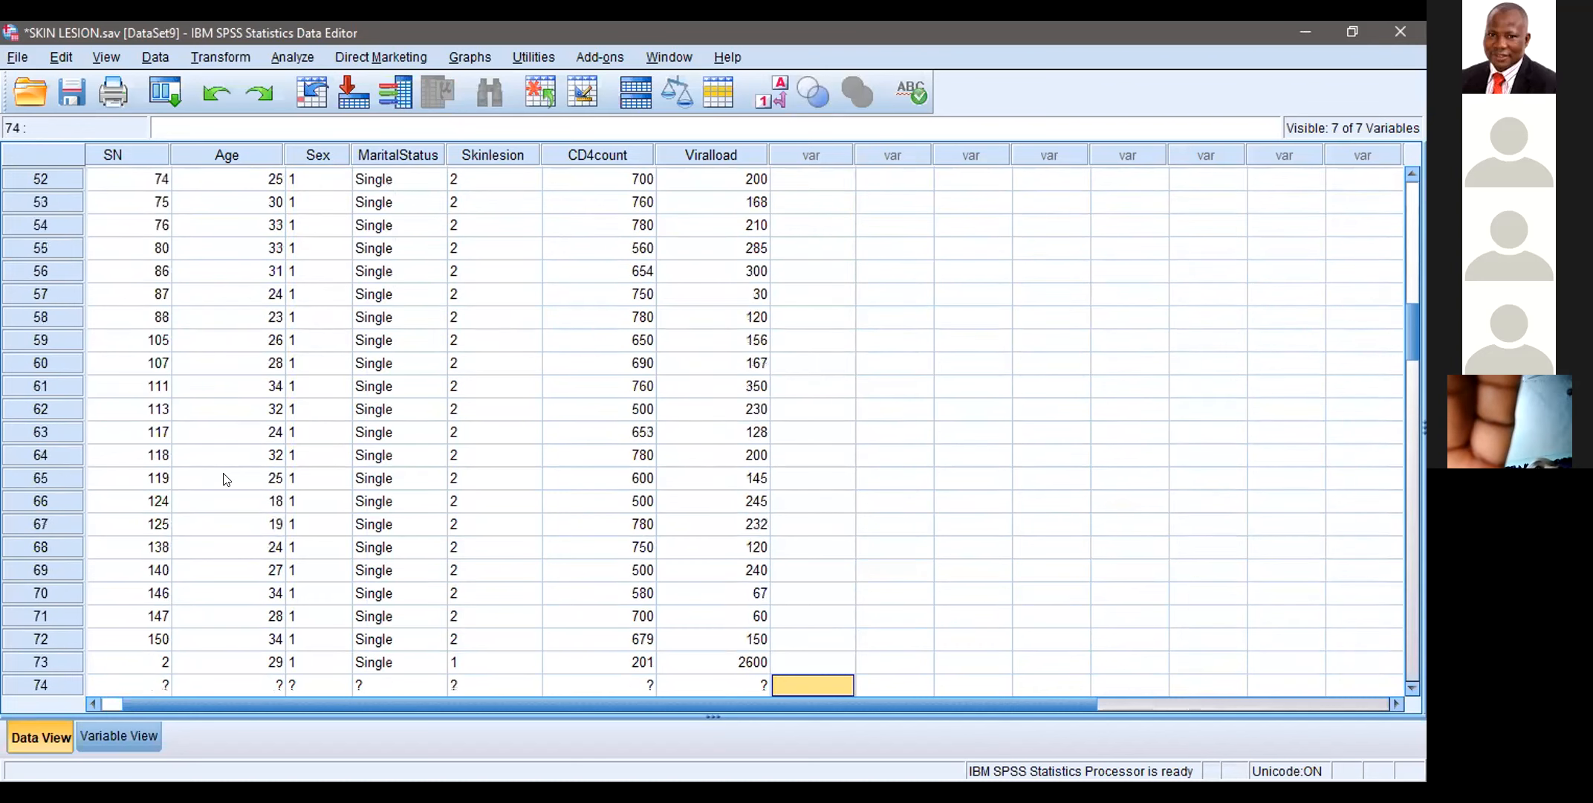
pyautogui.press('Down')
pyautogui.press('Down')
pyautogui.press('Down')
pyautogui.press('Down')
pyautogui.press('Down')
pyautogui.press('Down')
pyautogui.press('Down')
pyautogui.press('Down')
pyautogui.press('Down')
pyautogui.press('Down')
pyautogui.press('Down')
pyautogui.press('Down')
pyautogui.press('Down')
pyautogui.press('Down')
pyautogui.press('Down')
pyautogui.press('Down')
pyautogui.press('Down')
pyautogui.press('Down')
pyautogui.press('Down')
pyautogui.press('Down')
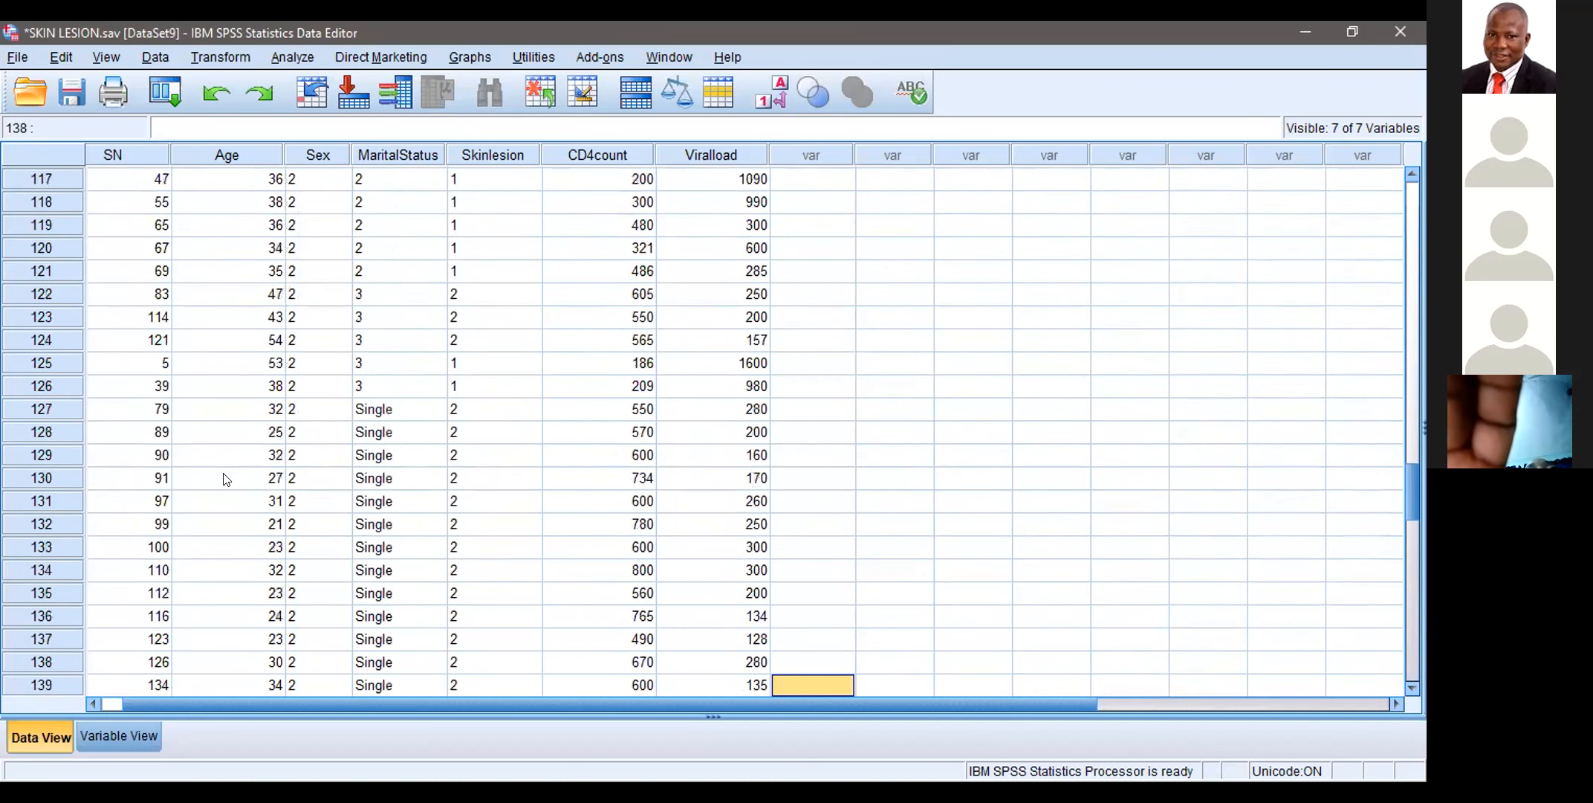
pyautogui.press('Up')
pyautogui.press('Up')
pyautogui.press('Up')
pyautogui.press('Up')
pyautogui.press('Up')
pyautogui.press('Up')
pyautogui.press('Up')
pyautogui.press('Up')
pyautogui.press('Up')
pyautogui.press('Up')
pyautogui.press('Up')
pyautogui.press('Up')
pyautogui.press('Up')
pyautogui.press('Up')
pyautogui.press('Up')
pyautogui.press('Up')
pyautogui.press('Up')
pyautogui.press('Up')
pyautogui.press('Up')
pyautogui.press('Up')
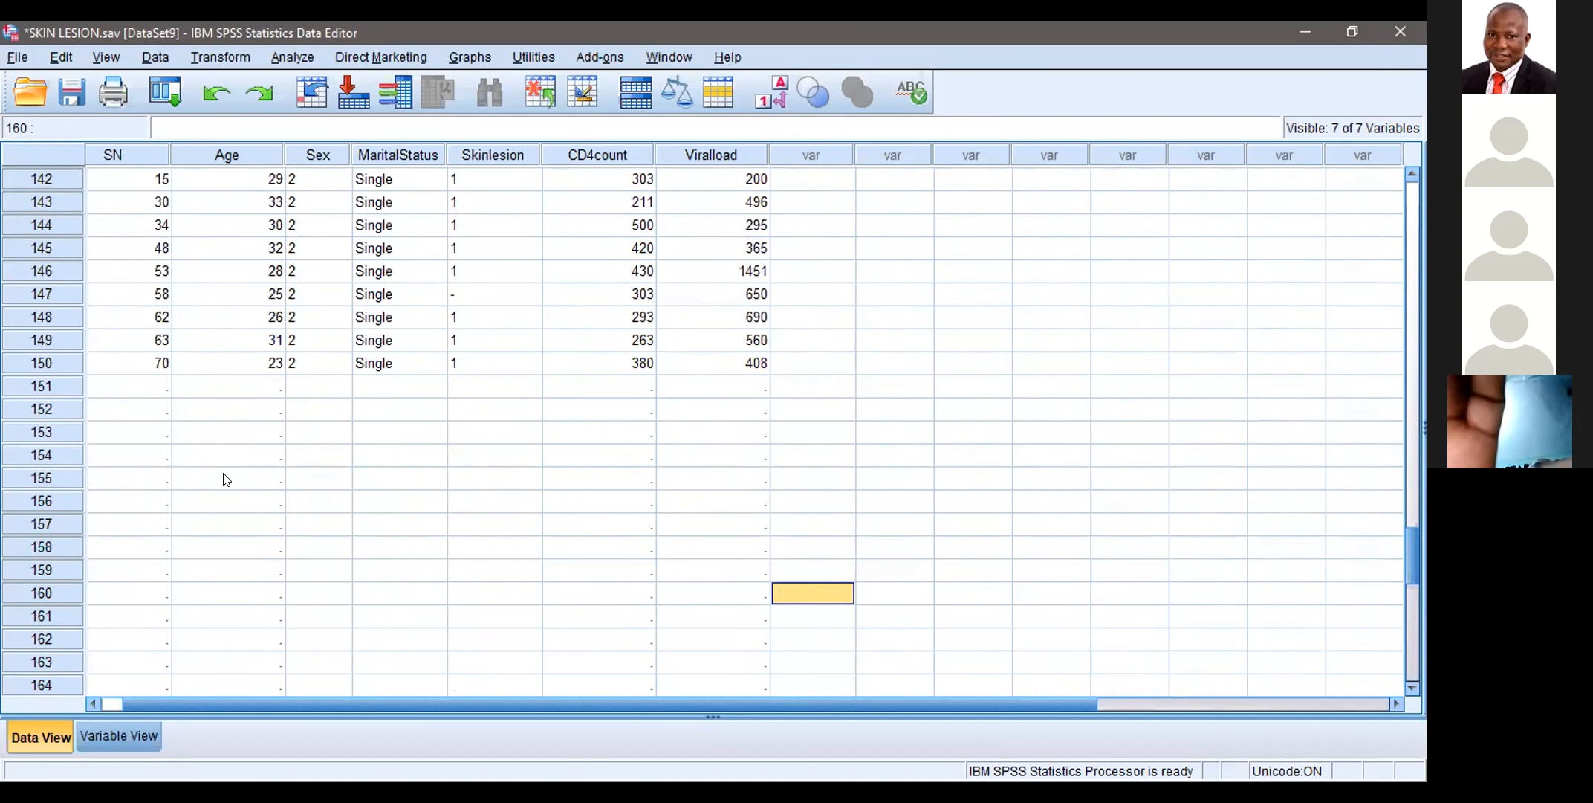
pyautogui.press('Up')
pyautogui.press('Up')
pyautogui.press('Up')
pyautogui.press('Up')
pyautogui.press('Up')
pyautogui.press('Up')
pyautogui.press('Up')
pyautogui.press('Up')
pyautogui.press('Up')
pyautogui.press('Up')
pyautogui.press('Up')
pyautogui.press('Up')
pyautogui.press('Up')
pyautogui.press('Up')
pyautogui.press('Up')
pyautogui.press('Up')
pyautogui.press('Up')
pyautogui.press('Up')
pyautogui.press('Up')
pyautogui.press('Up')
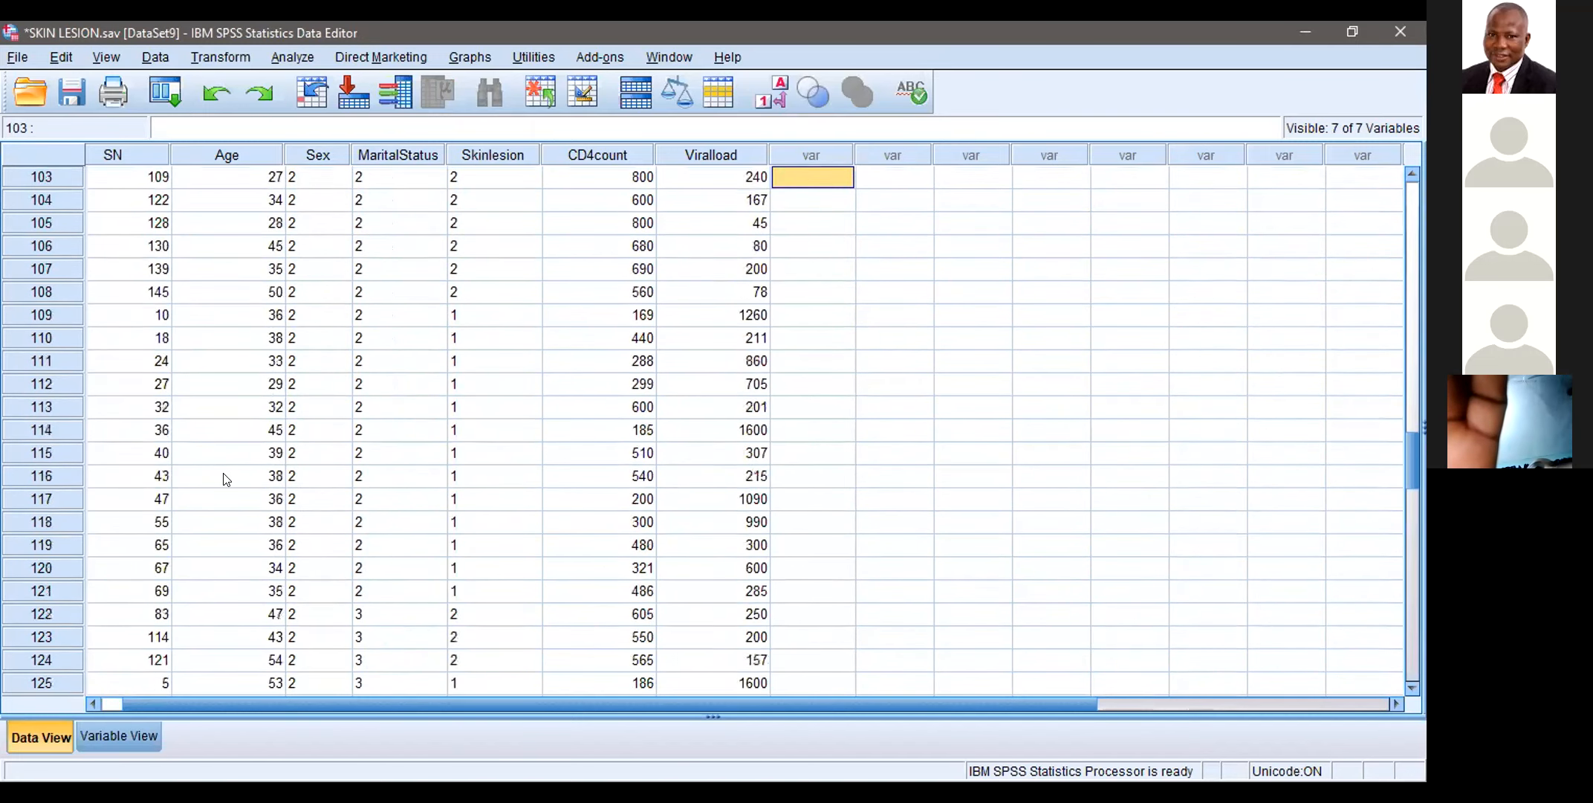
pyautogui.press('Up')
pyautogui.press('Up')
pyautogui.press('Up')
pyautogui.press('Up')
pyautogui.press('Up')
pyautogui.press('Up')
pyautogui.press('Up')
pyautogui.press('Up')
pyautogui.press('Up')
pyautogui.press('Up')
pyautogui.press('Up')
pyautogui.press('Up')
pyautogui.press('Up')
pyautogui.press('Up')
pyautogui.press('Up')
pyautogui.press('Up')
pyautogui.press('Up')
pyautogui.press('Up')
pyautogui.press('Up')
pyautogui.press('Up')
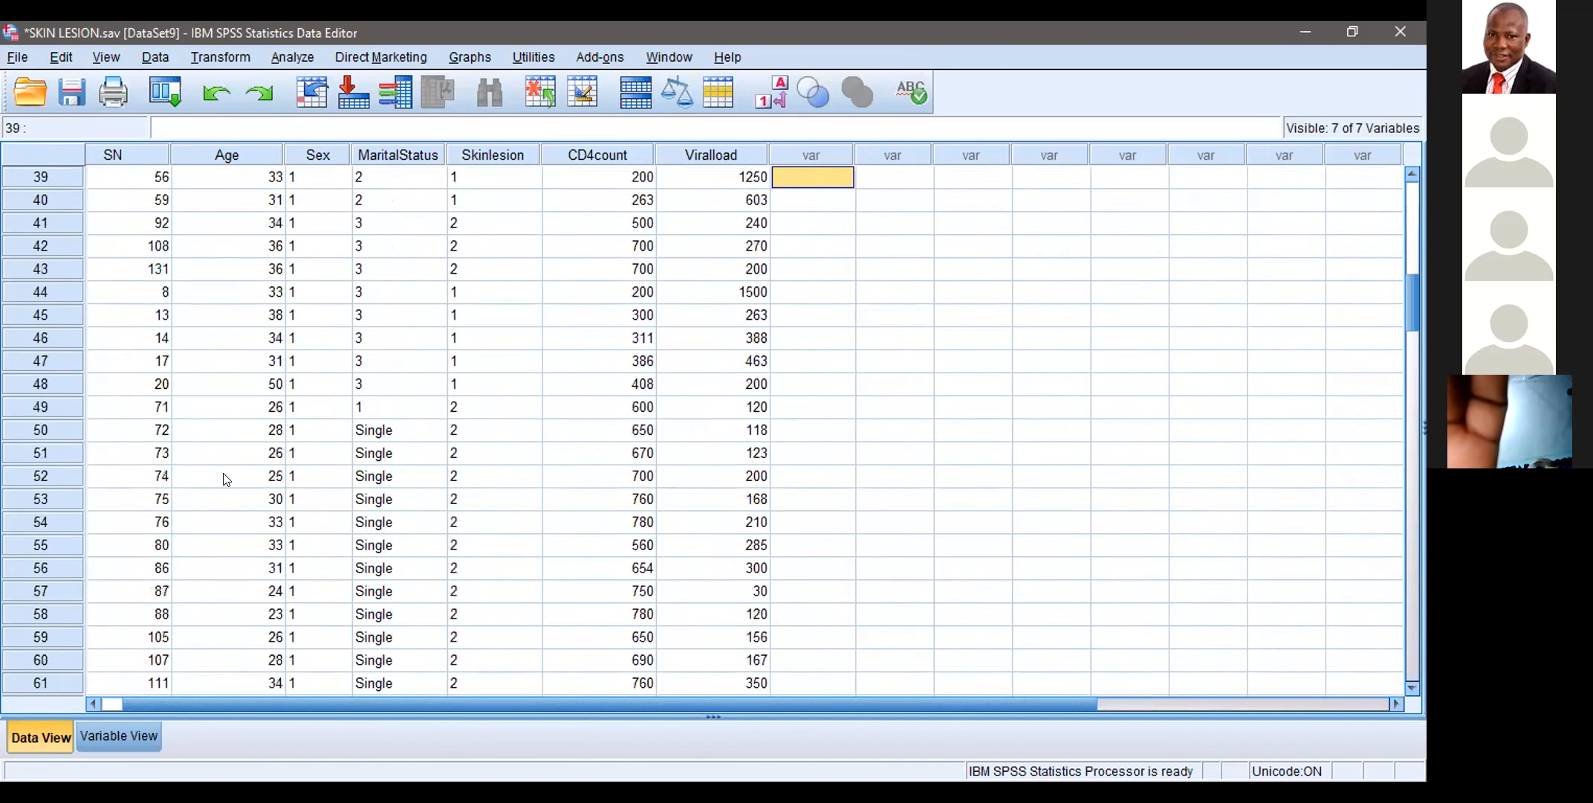
pyautogui.press('Up')
pyautogui.press('Up')
pyautogui.press('Up')
pyautogui.press('Up')
pyautogui.press('Up')
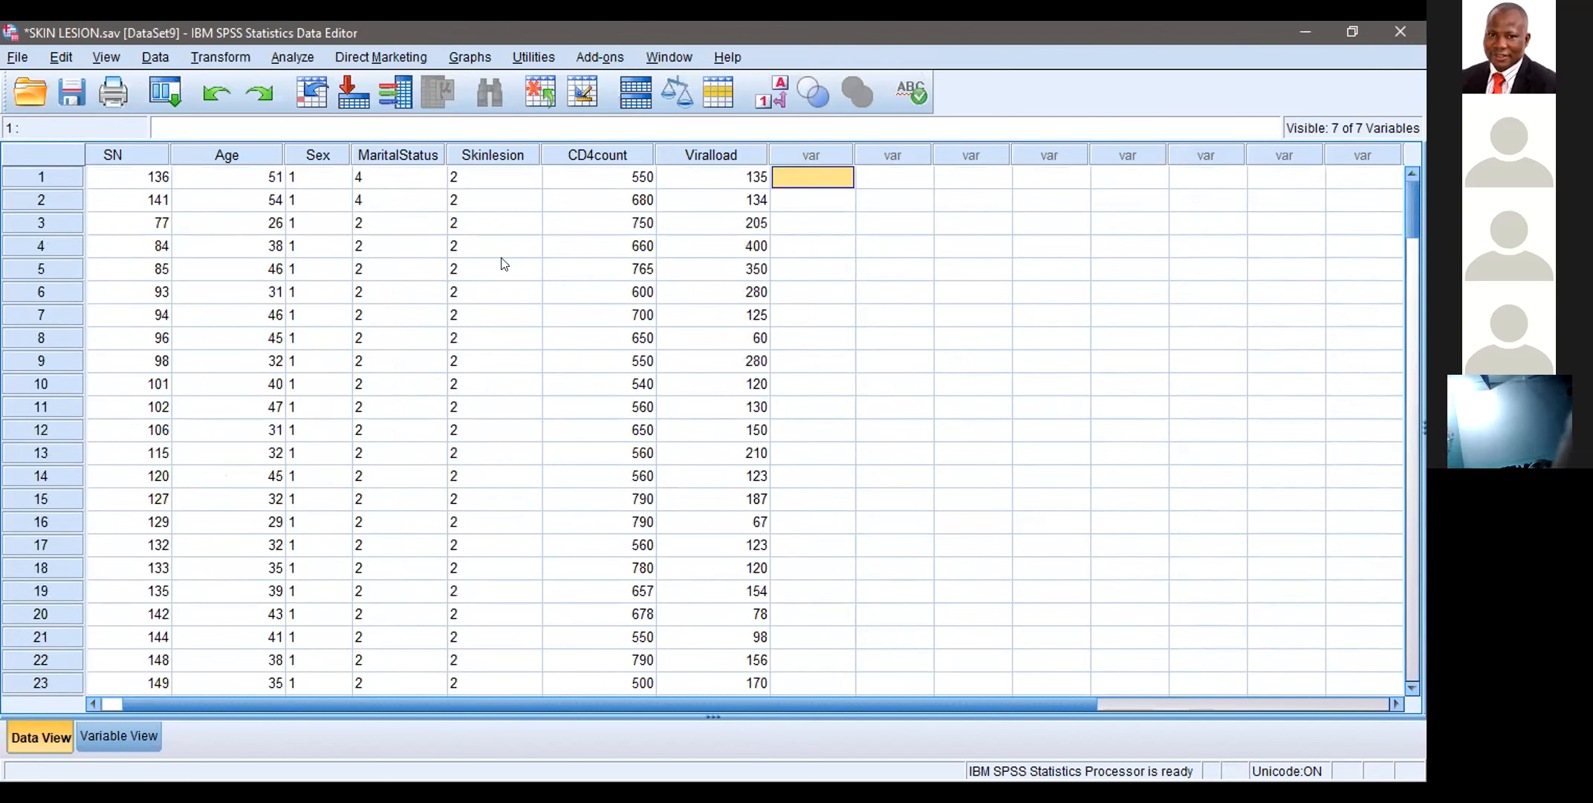
# Step: Check the Skinlesion column for non-numeric entries and replace the dash in case 147 with 1
pyautogui.click(496, 292)
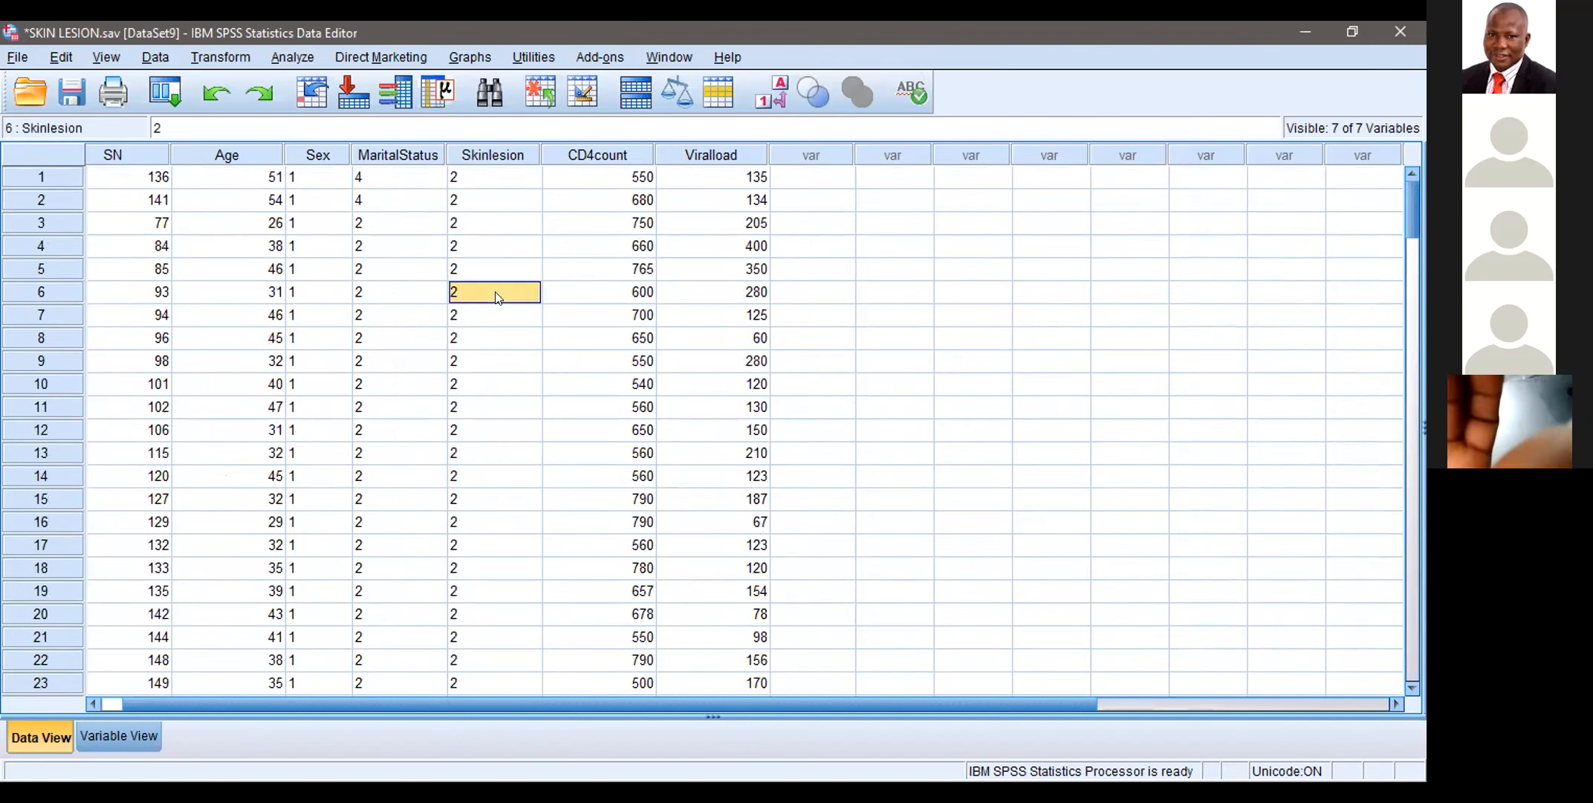
pyautogui.press('Down')
pyautogui.press('Down')
pyautogui.press('Down')
pyautogui.press('Down')
pyautogui.press('Down')
pyautogui.press('Down')
pyautogui.press('Down')
pyautogui.press('Down')
pyautogui.press('Down')
pyautogui.press('Down')
pyautogui.press('Down')
pyautogui.press('Down')
pyautogui.press('Down')
pyautogui.press('Down')
pyautogui.press('Down')
pyautogui.press('Down')
pyautogui.press('Down')
pyautogui.press('Down')
pyautogui.press('Down')
pyautogui.press('Down')
pyautogui.press('Down')
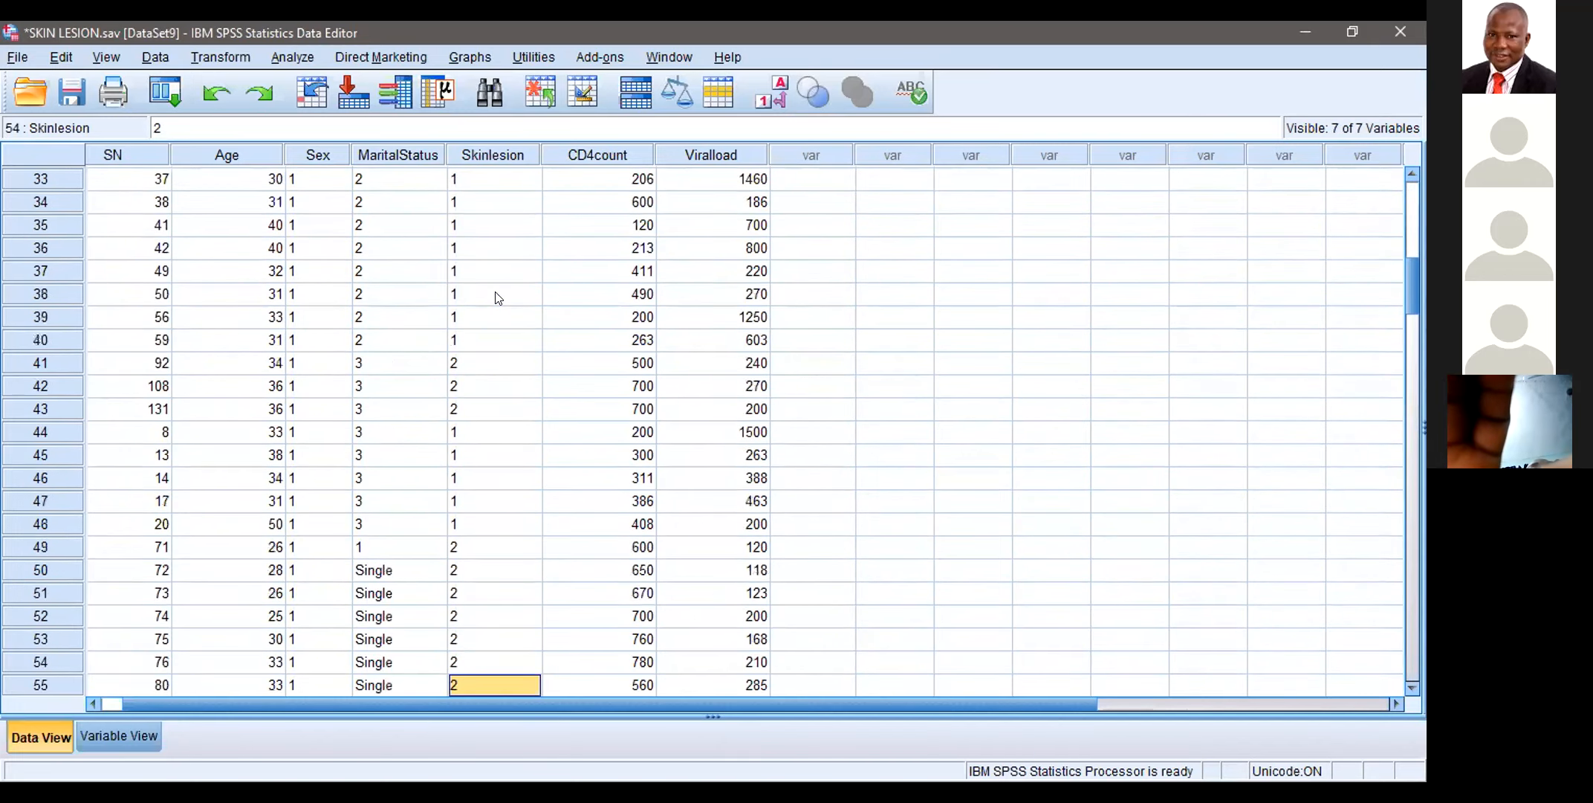
pyautogui.press('Down')
pyautogui.press('Down')
pyautogui.press('Down')
pyautogui.press('Down')
pyautogui.press('Down')
pyautogui.press('Down')
pyautogui.press('Down')
pyautogui.press('Down')
pyautogui.press('Down')
pyautogui.press('Down')
pyautogui.press('Down')
pyautogui.press('Down')
pyautogui.press('Down')
pyautogui.press('Down')
pyautogui.press('Down')
pyautogui.press('Down')
pyautogui.press('Down')
pyautogui.press('Down')
pyautogui.press('Down')
pyautogui.press('Down')
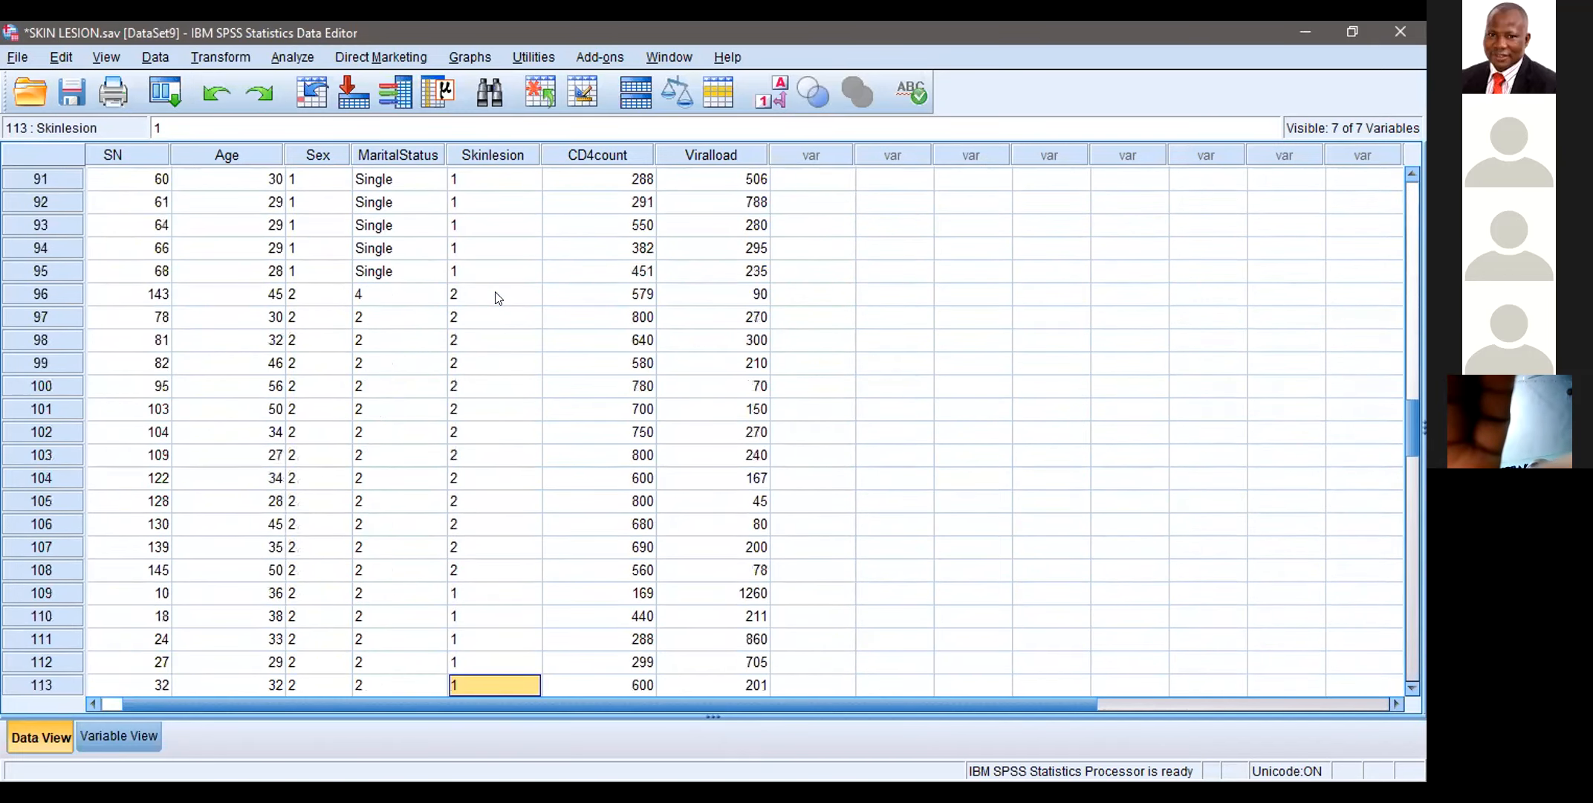
pyautogui.press('Down')
pyautogui.press('Down')
pyautogui.press('Down')
pyautogui.press('Down')
pyautogui.press('Down')
pyautogui.press('Down')
pyautogui.press('Down')
pyautogui.press('Down')
pyautogui.press('Down')
pyautogui.press('Down')
pyautogui.press('Down')
pyautogui.press('Down')
pyautogui.press('Down')
pyautogui.press('Down')
pyautogui.press('Down')
pyautogui.press('Down')
pyautogui.press('Down')
pyautogui.press('Down')
pyautogui.press('Down')
pyautogui.press('Down')
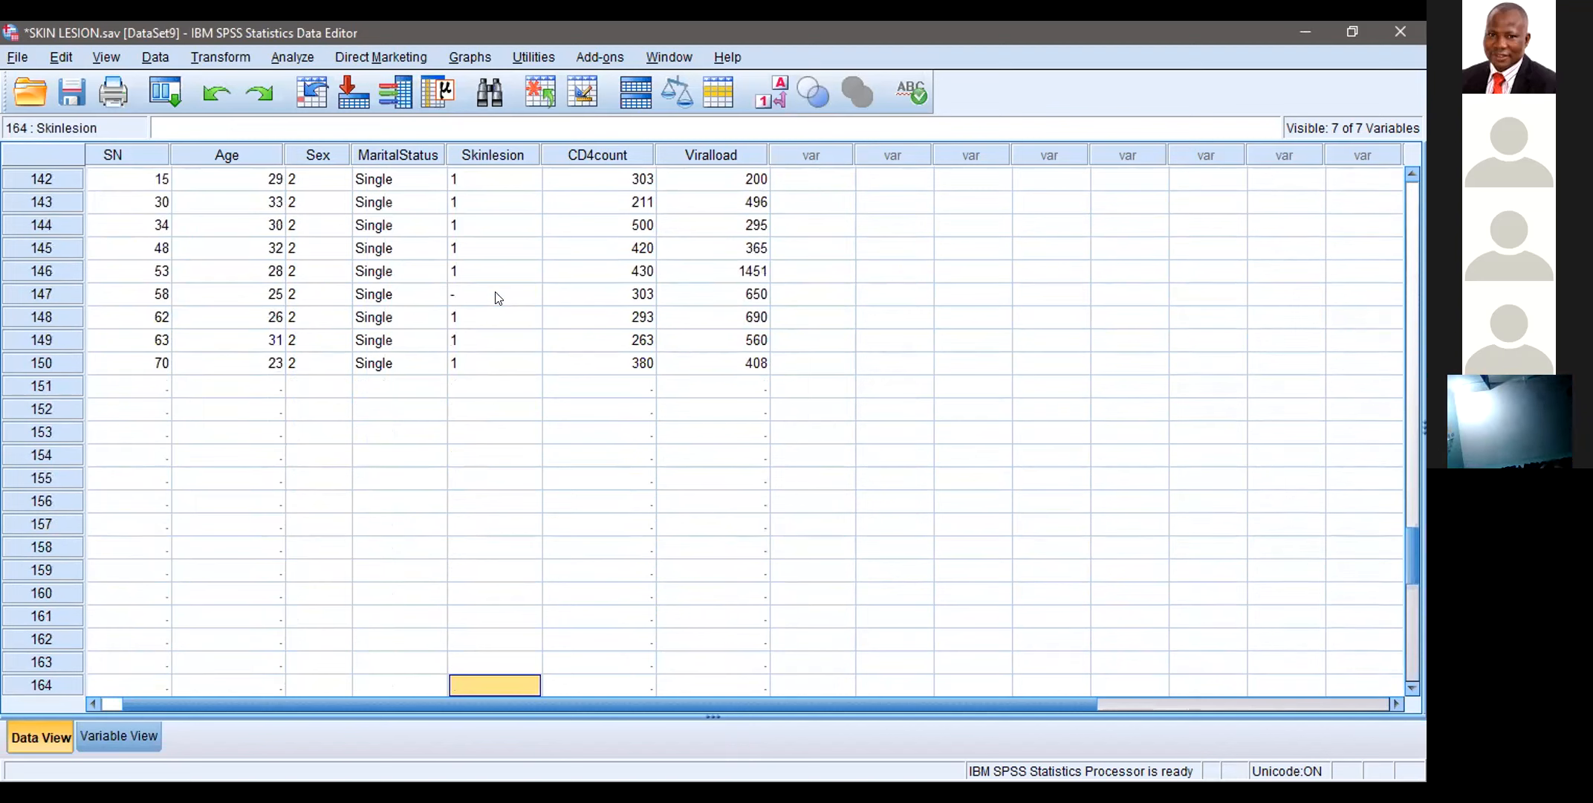
pyautogui.click(480, 296)
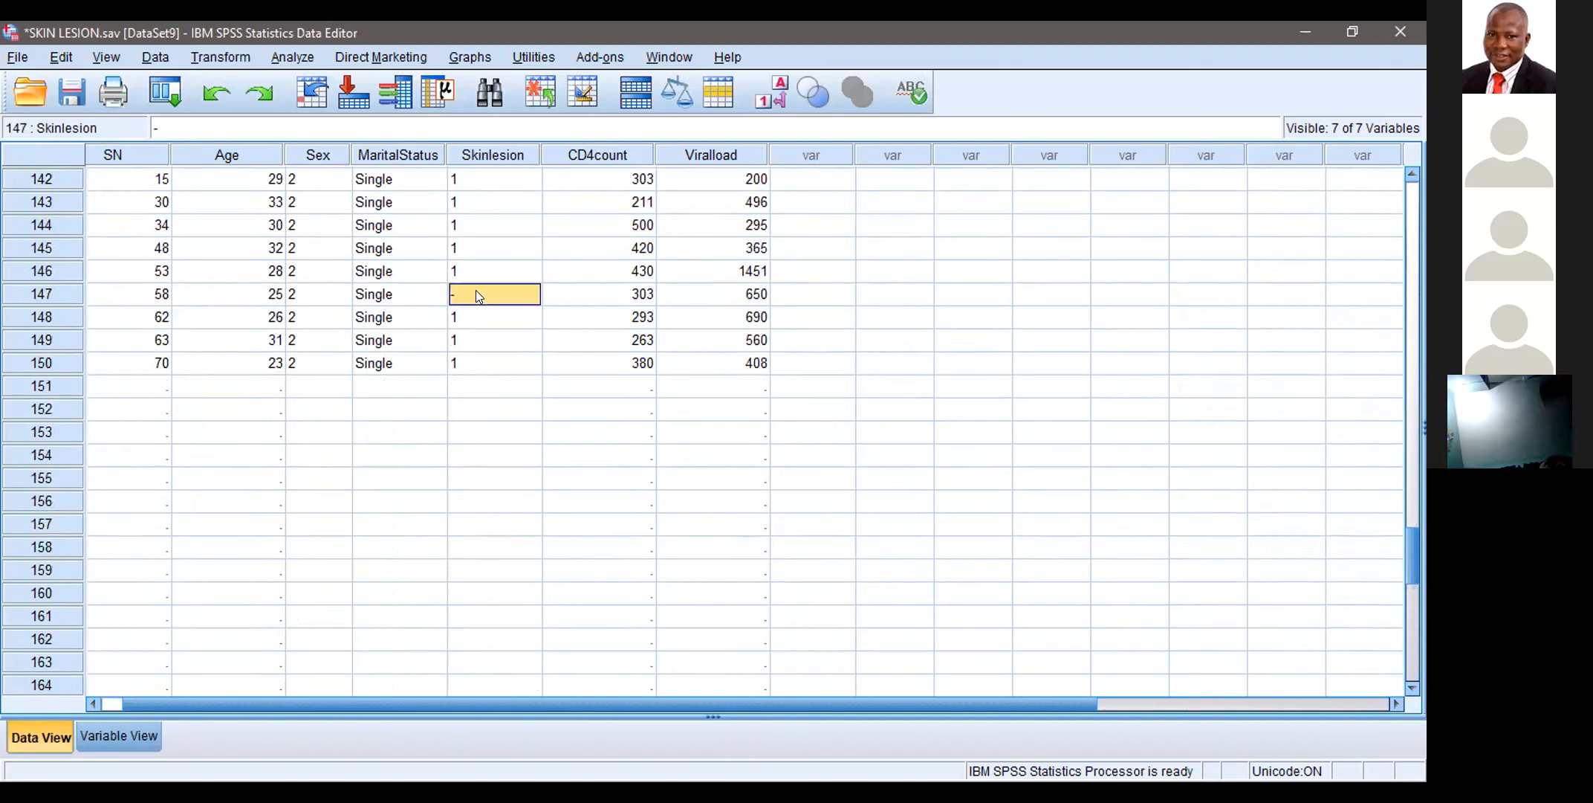
pyautogui.write('1')
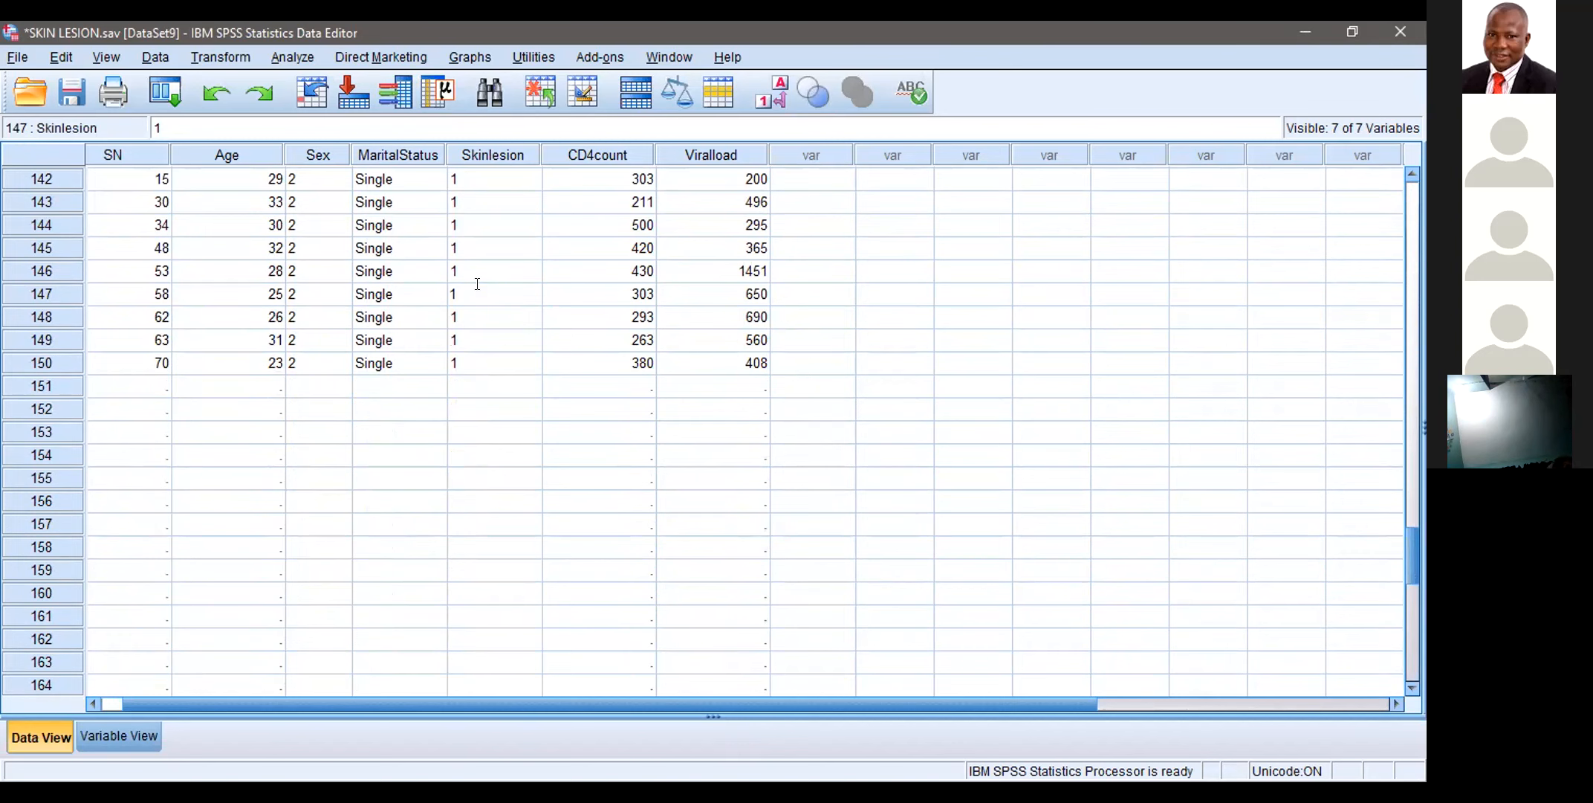
# Step: Save the recoded SKIN LESION.sav data file and return to the first cases
pyautogui.moveTo(1409, 587); pyautogui.dragTo(1420, 387)
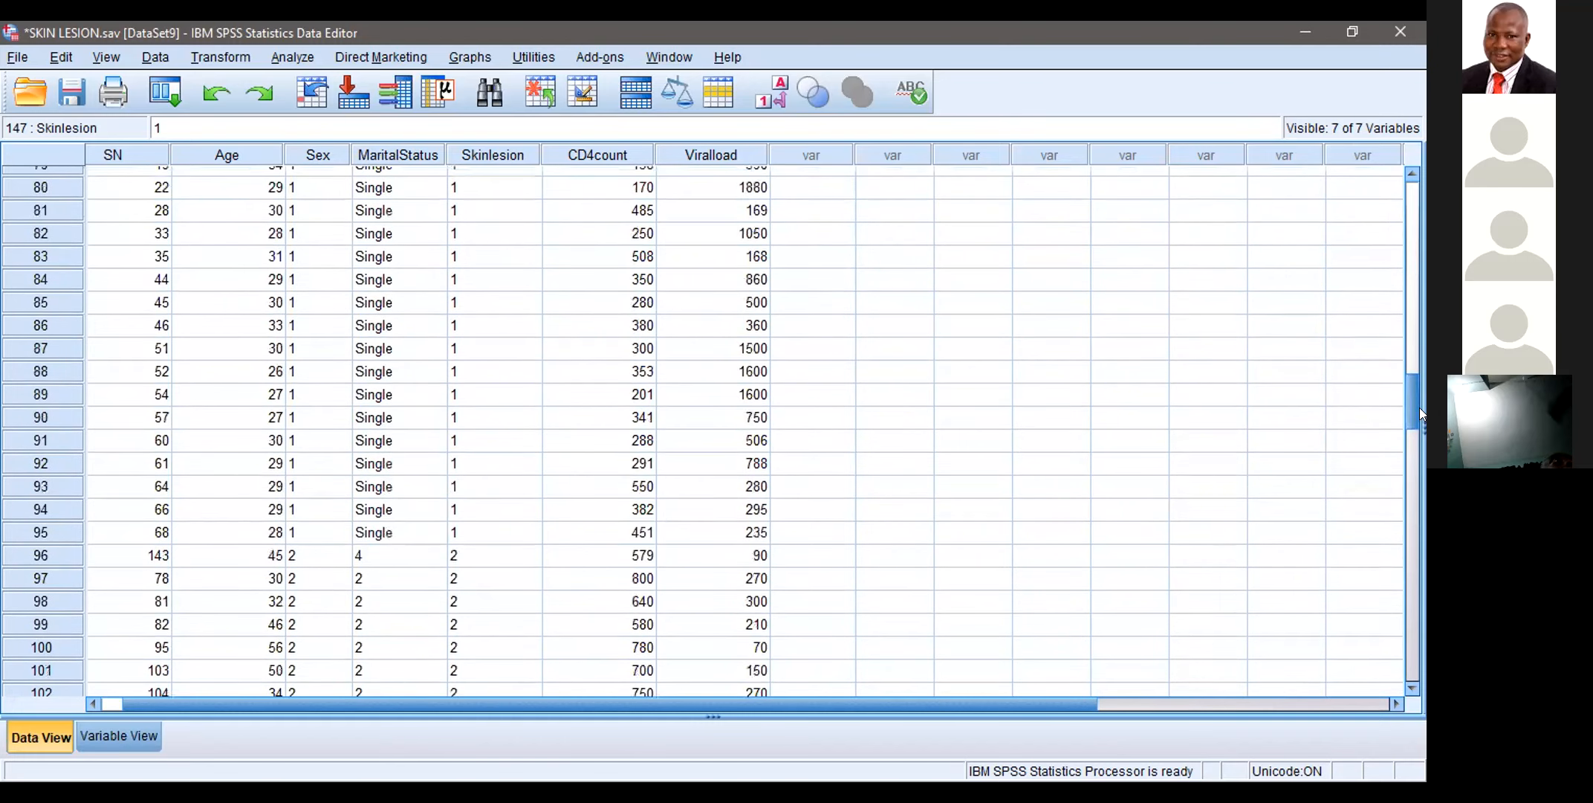
pyautogui.click(18, 57)
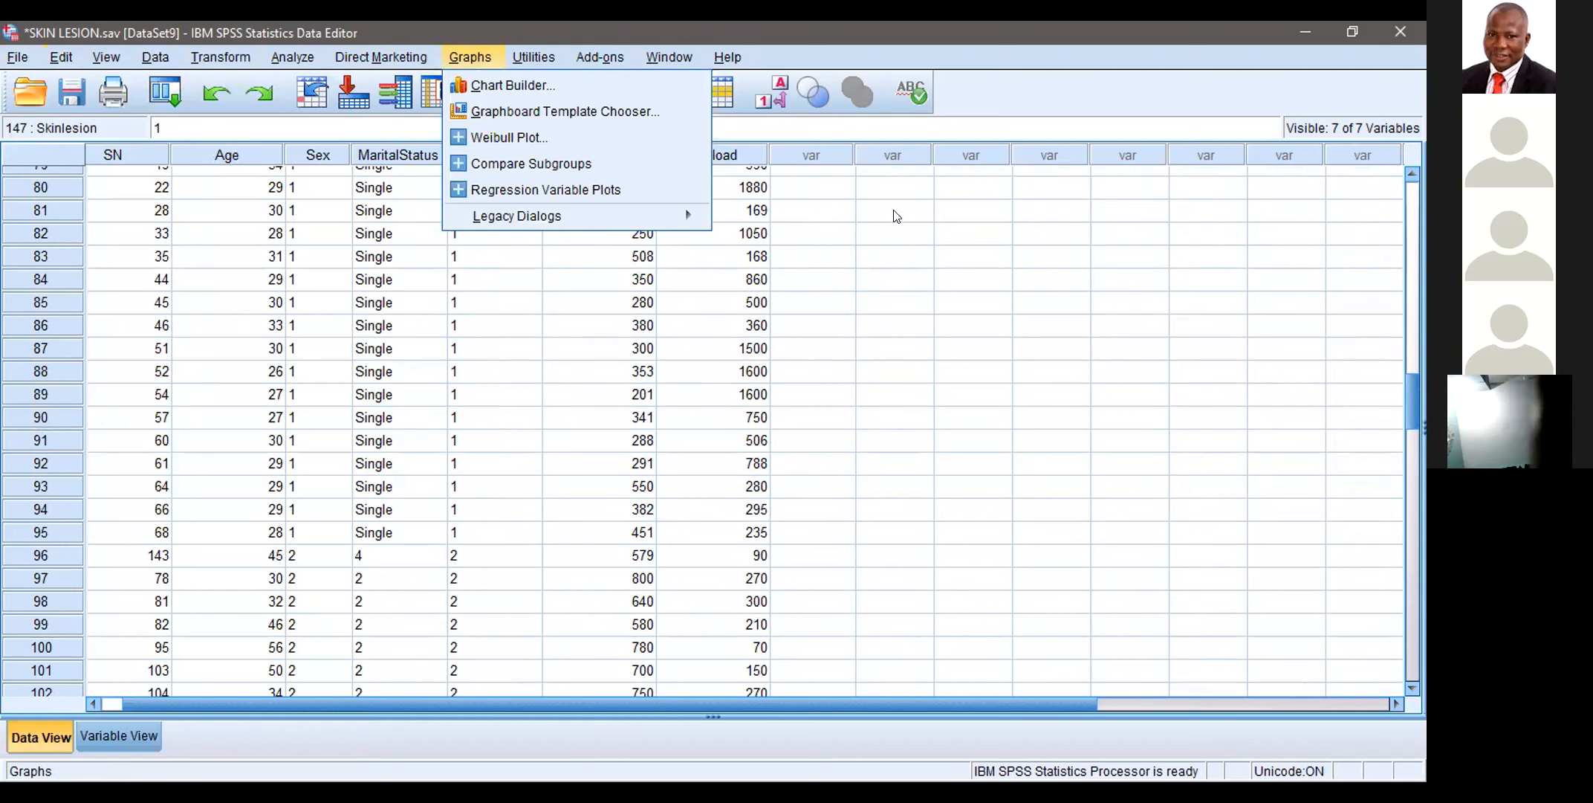
pyautogui.hotkey('ctrl', 's')
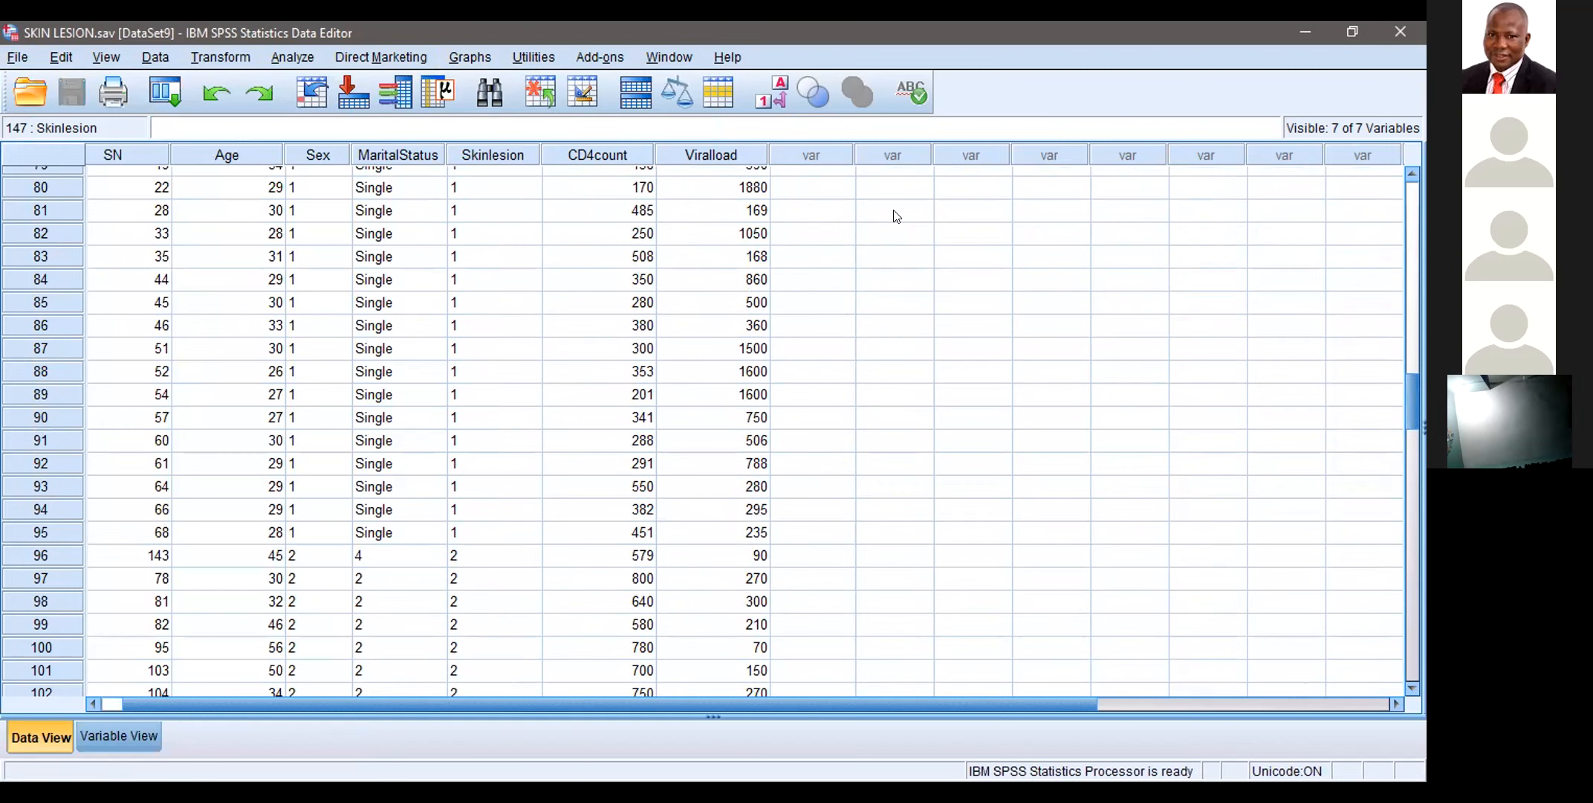
pyautogui.click(895, 227)
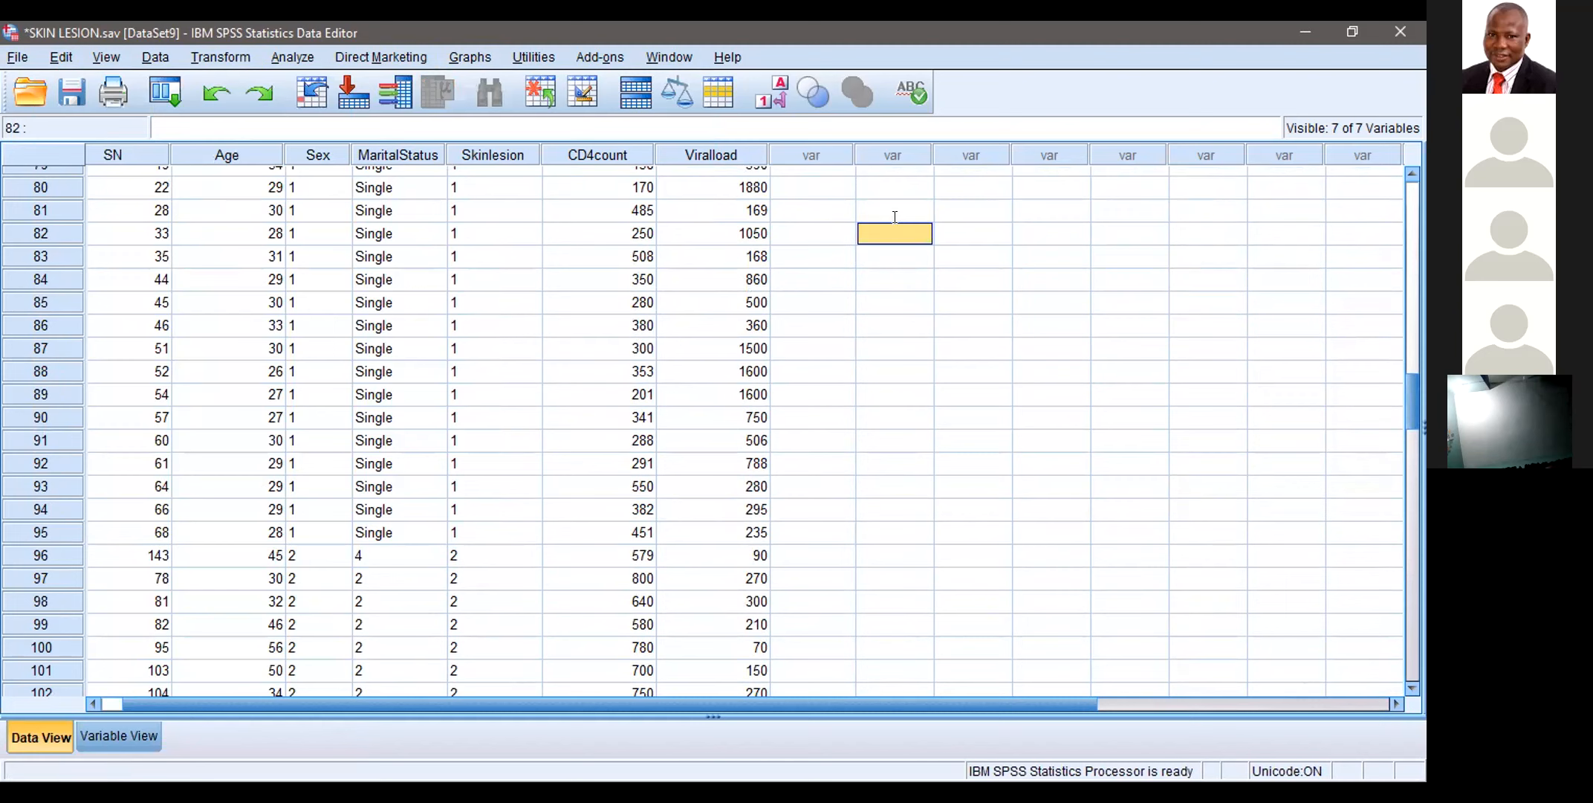
pyautogui.hotkey('ctrl', 's')
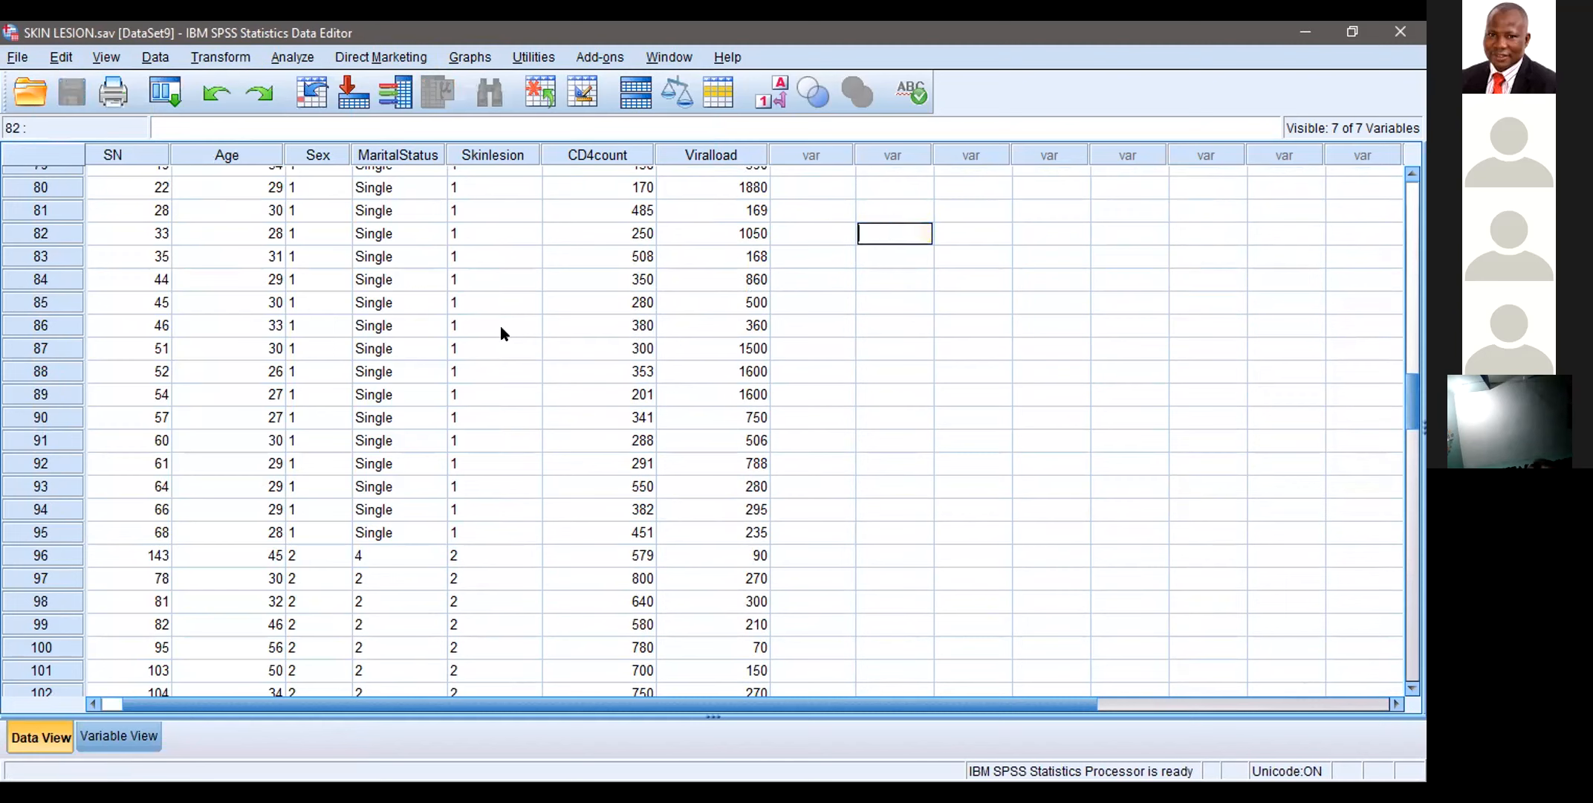
pyautogui.moveTo(1411, 425); pyautogui.dragTo(1407, 223)
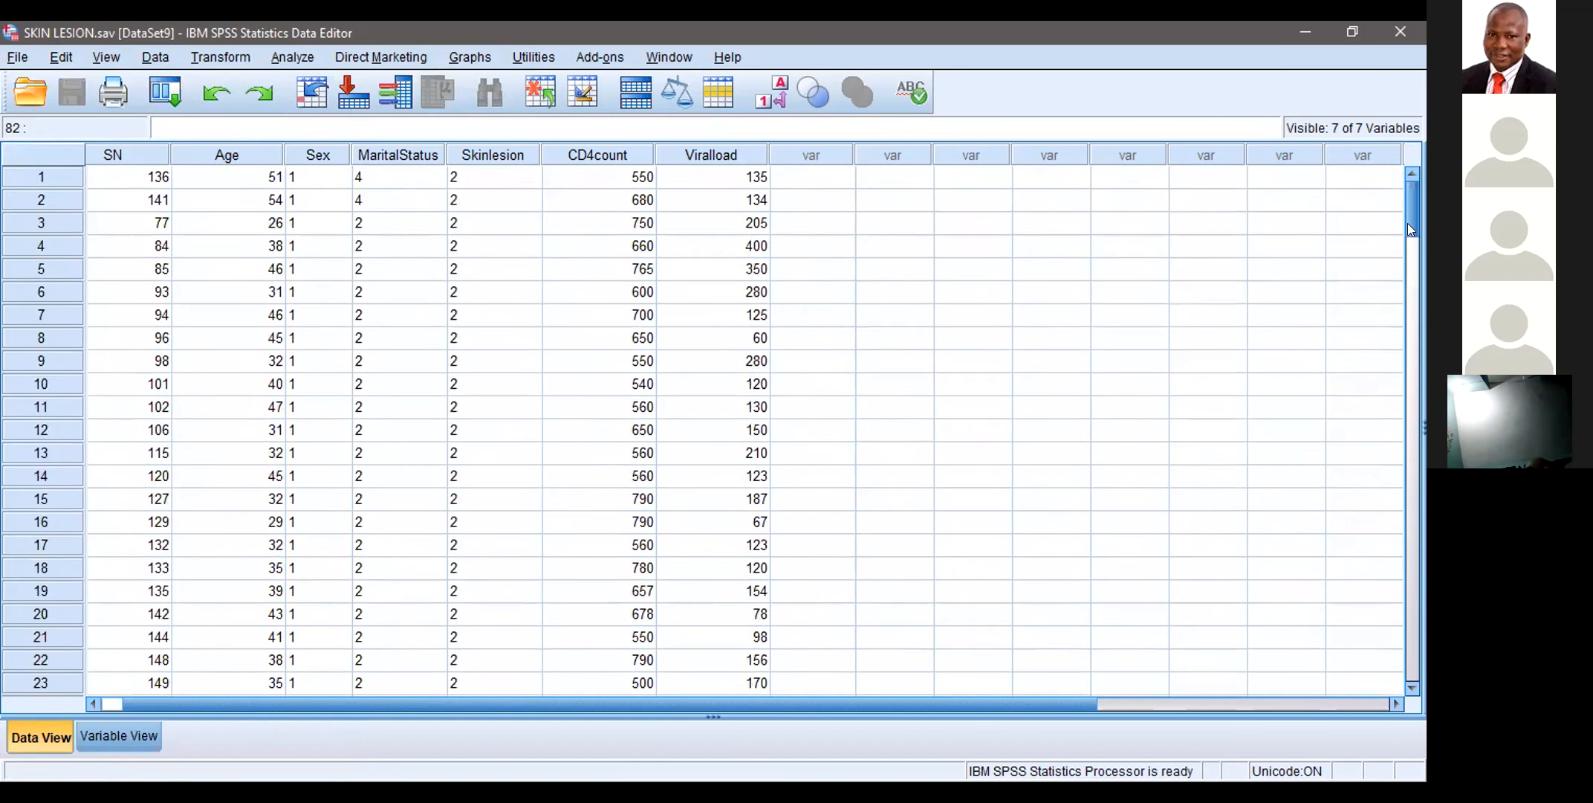
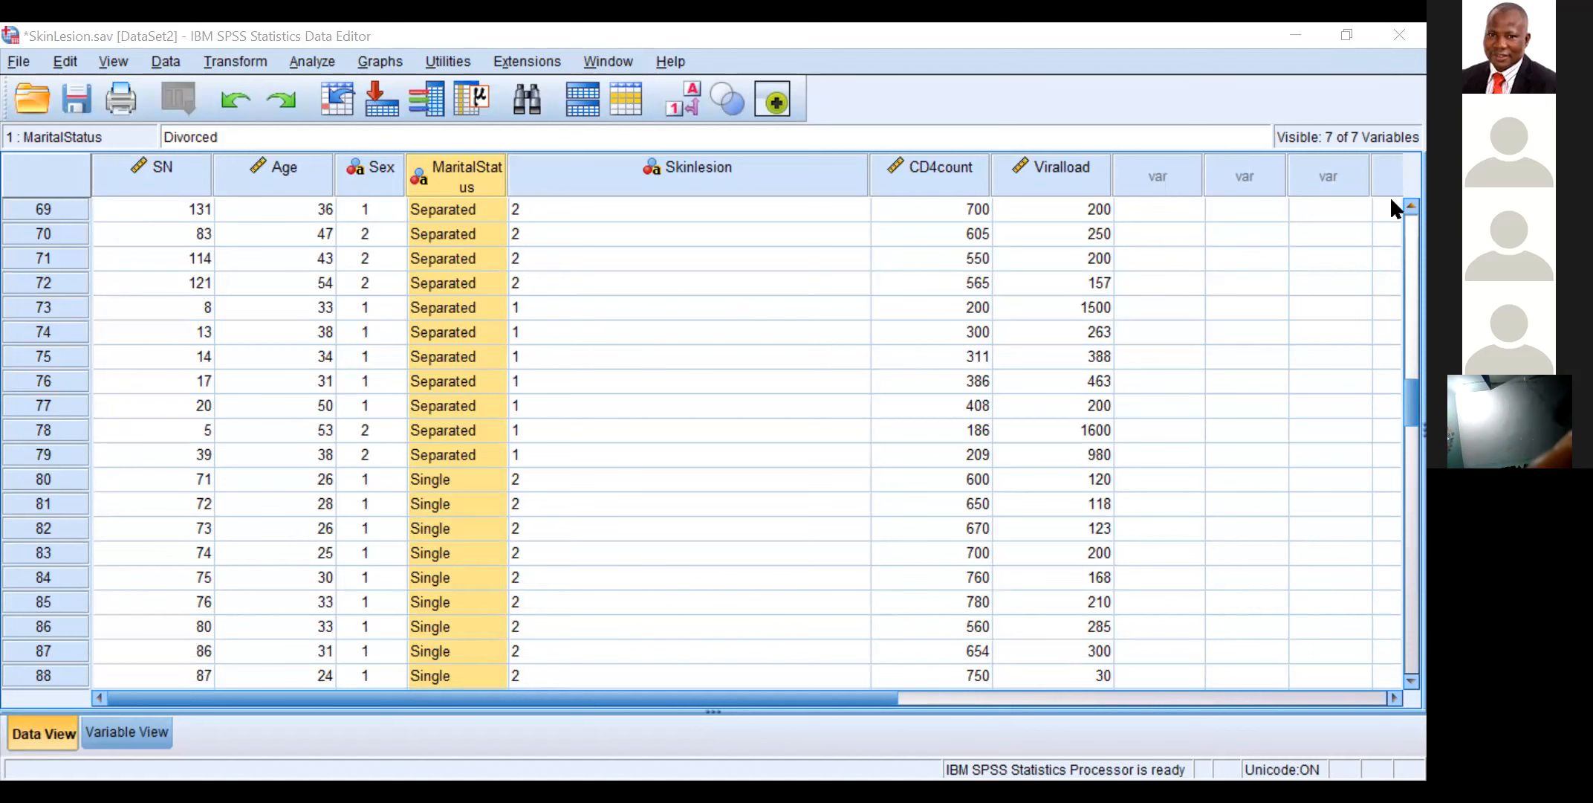
# Step: Recode the first Single entry in the MaritalStatus column, case 80, as 1
pyautogui.scroll(2, 1391, 200)
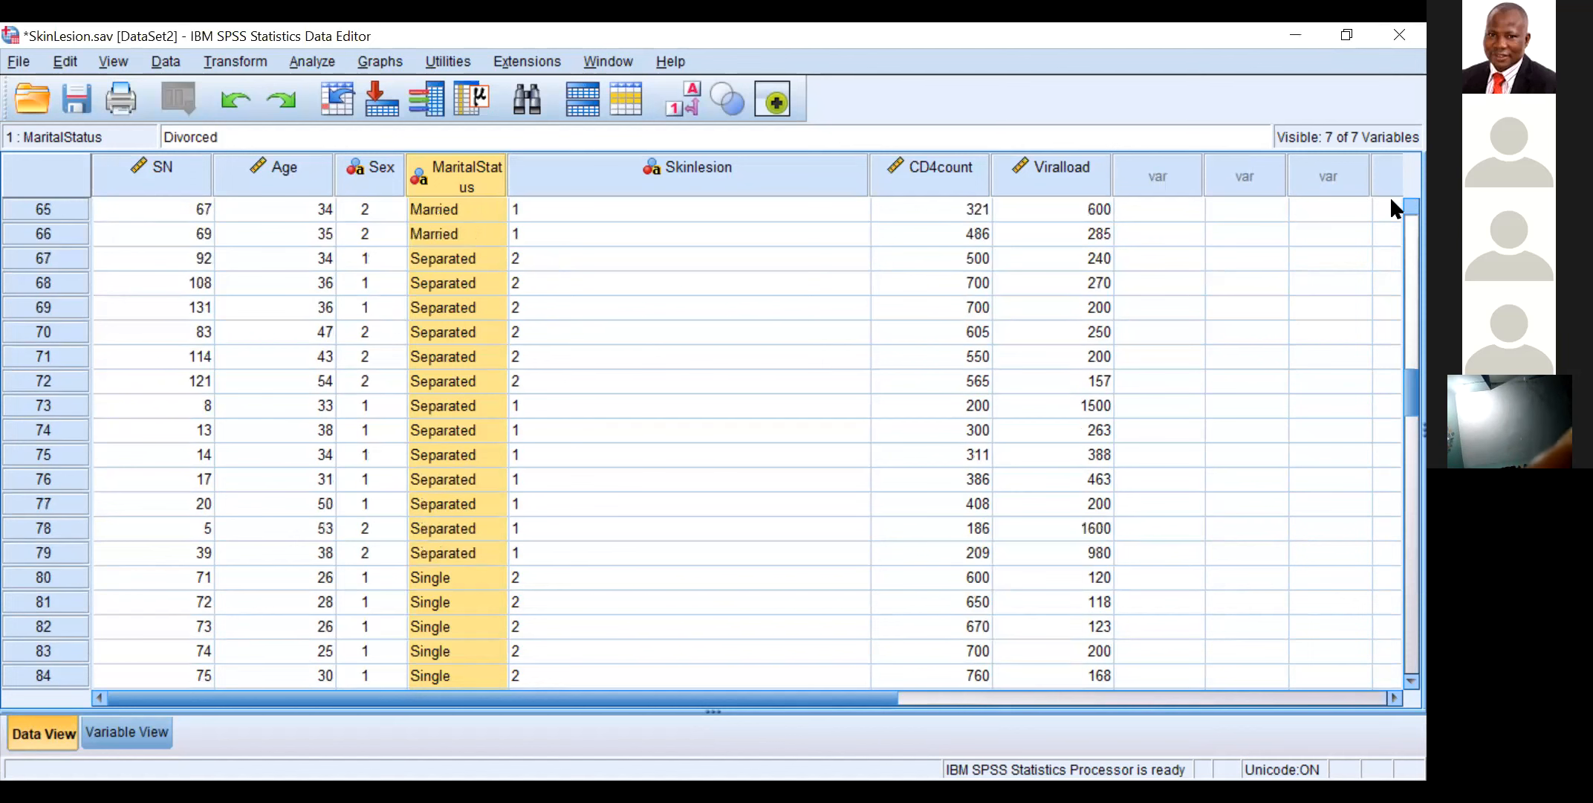
pyautogui.scroll(5, 1389, 196)
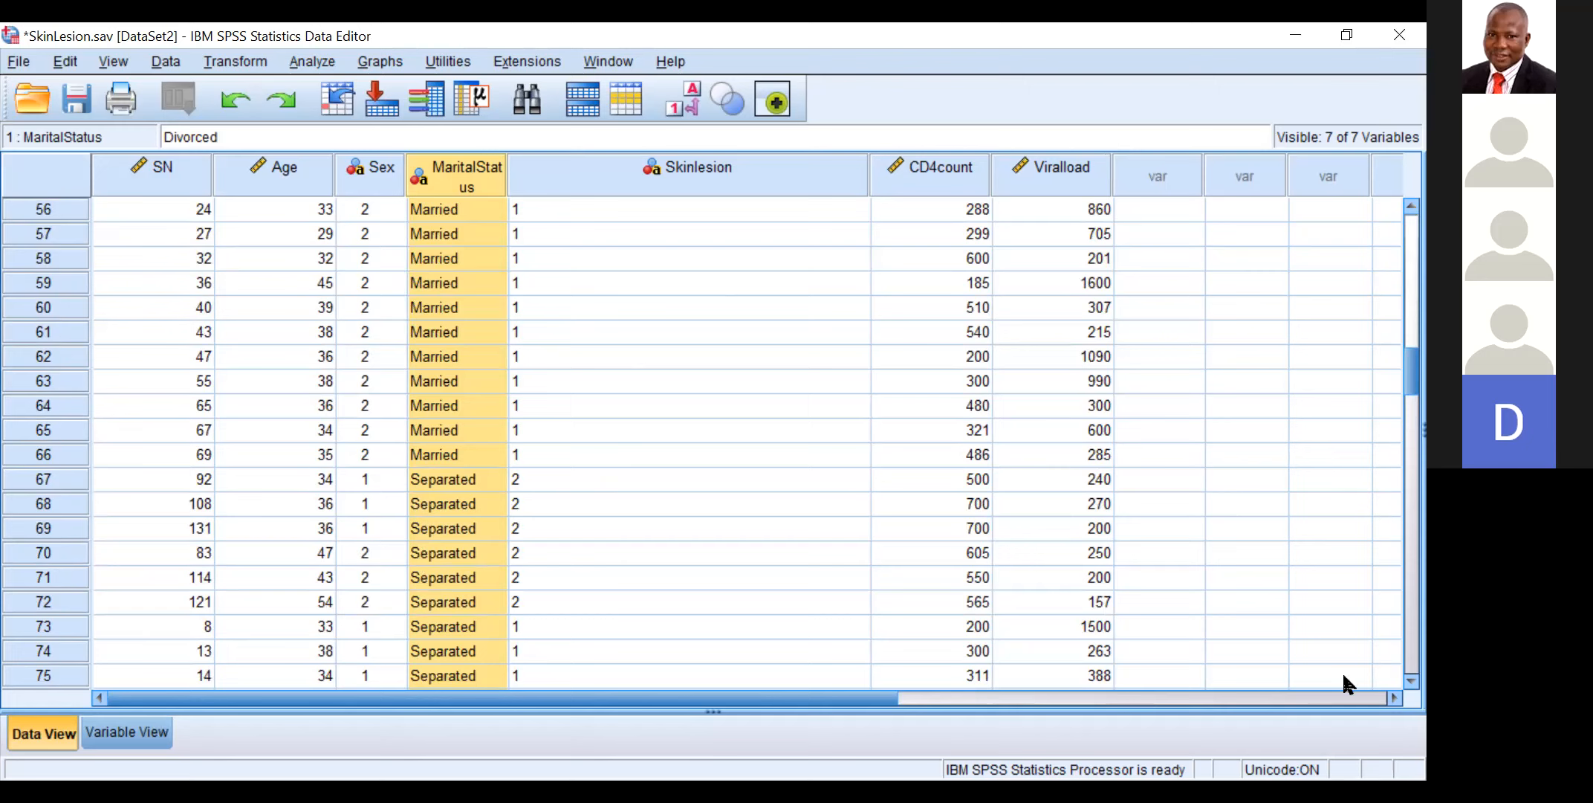
pyautogui.scroll(-5, 1392, 678)
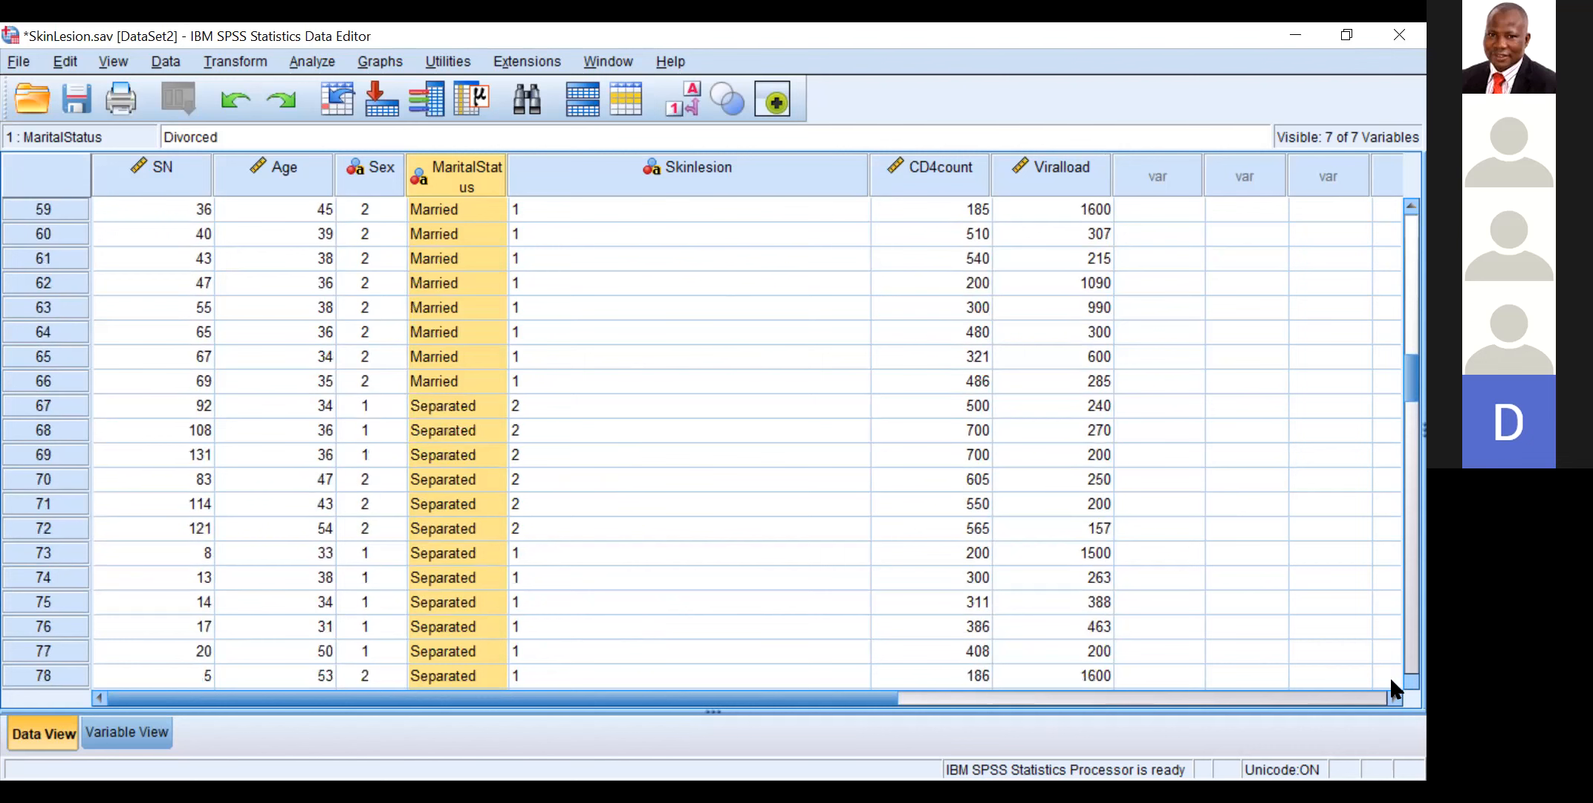
pyautogui.scroll(-7, 1389, 678)
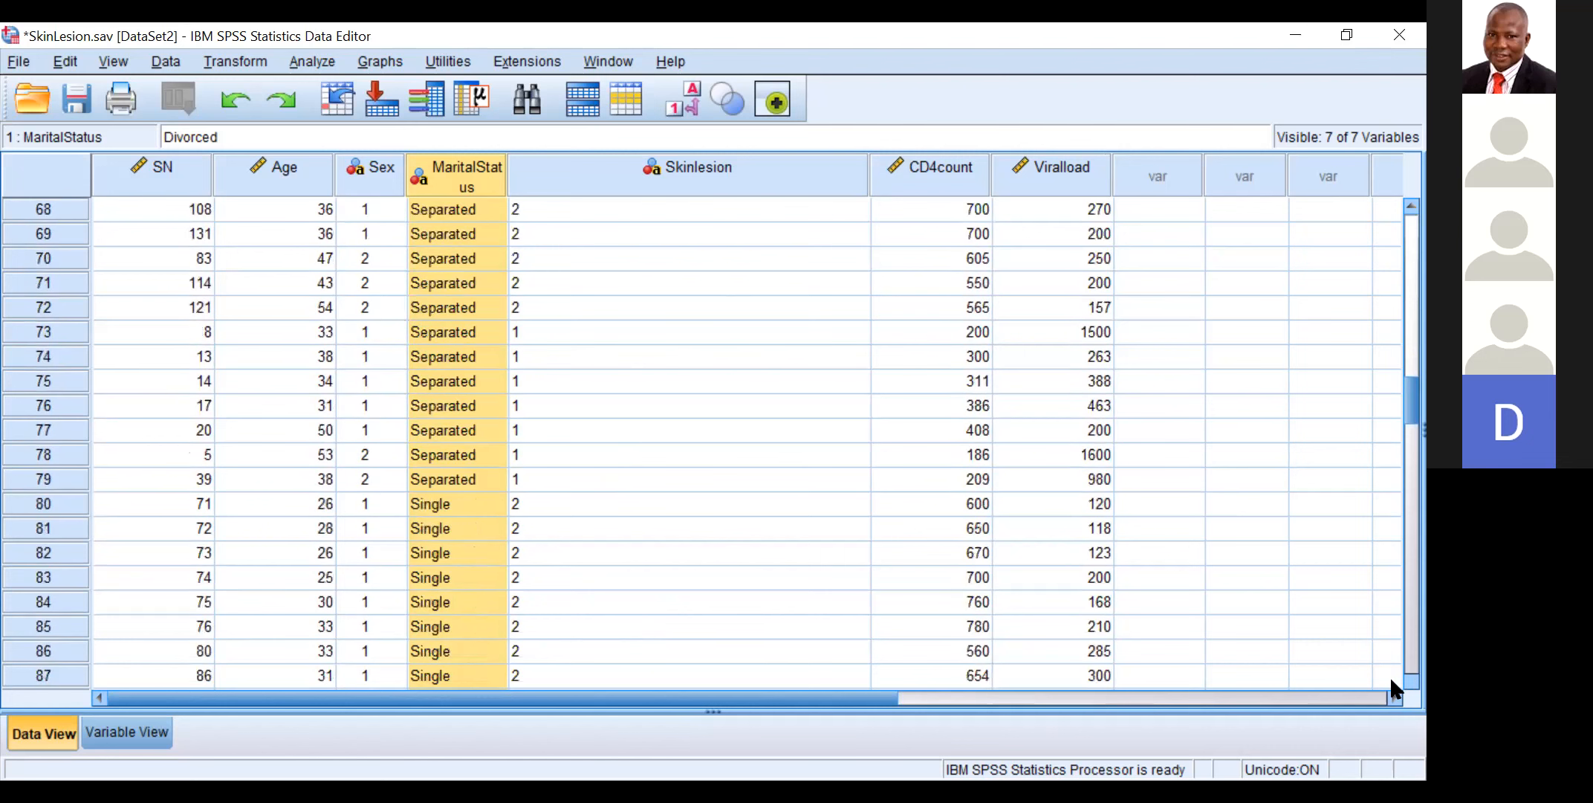
pyautogui.scroll(-5, 649, 400)
pyautogui.scroll(-3, 649, 400)
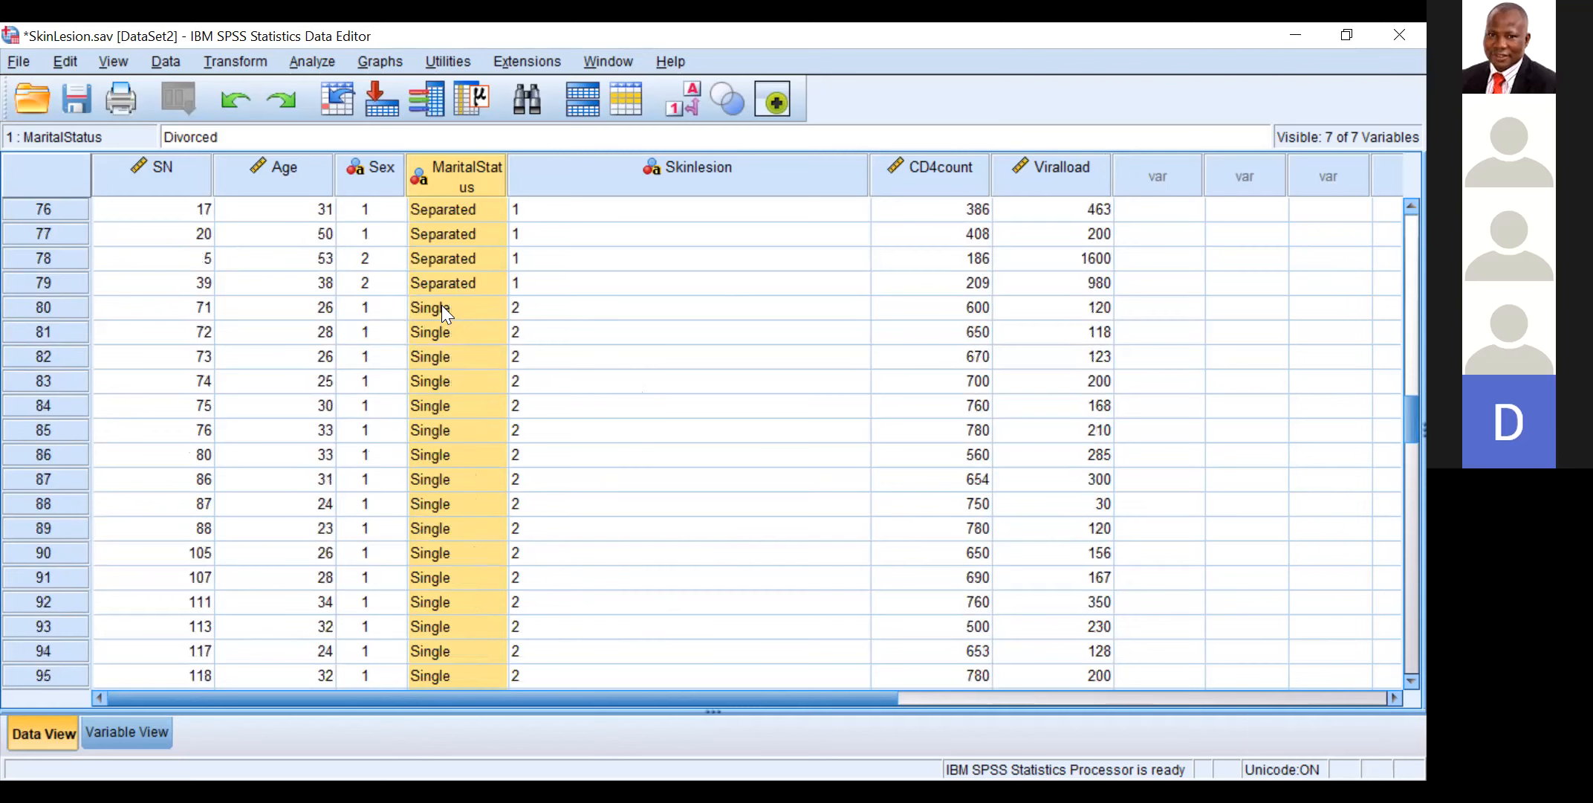
pyautogui.click(443, 307)
pyautogui.write('1')
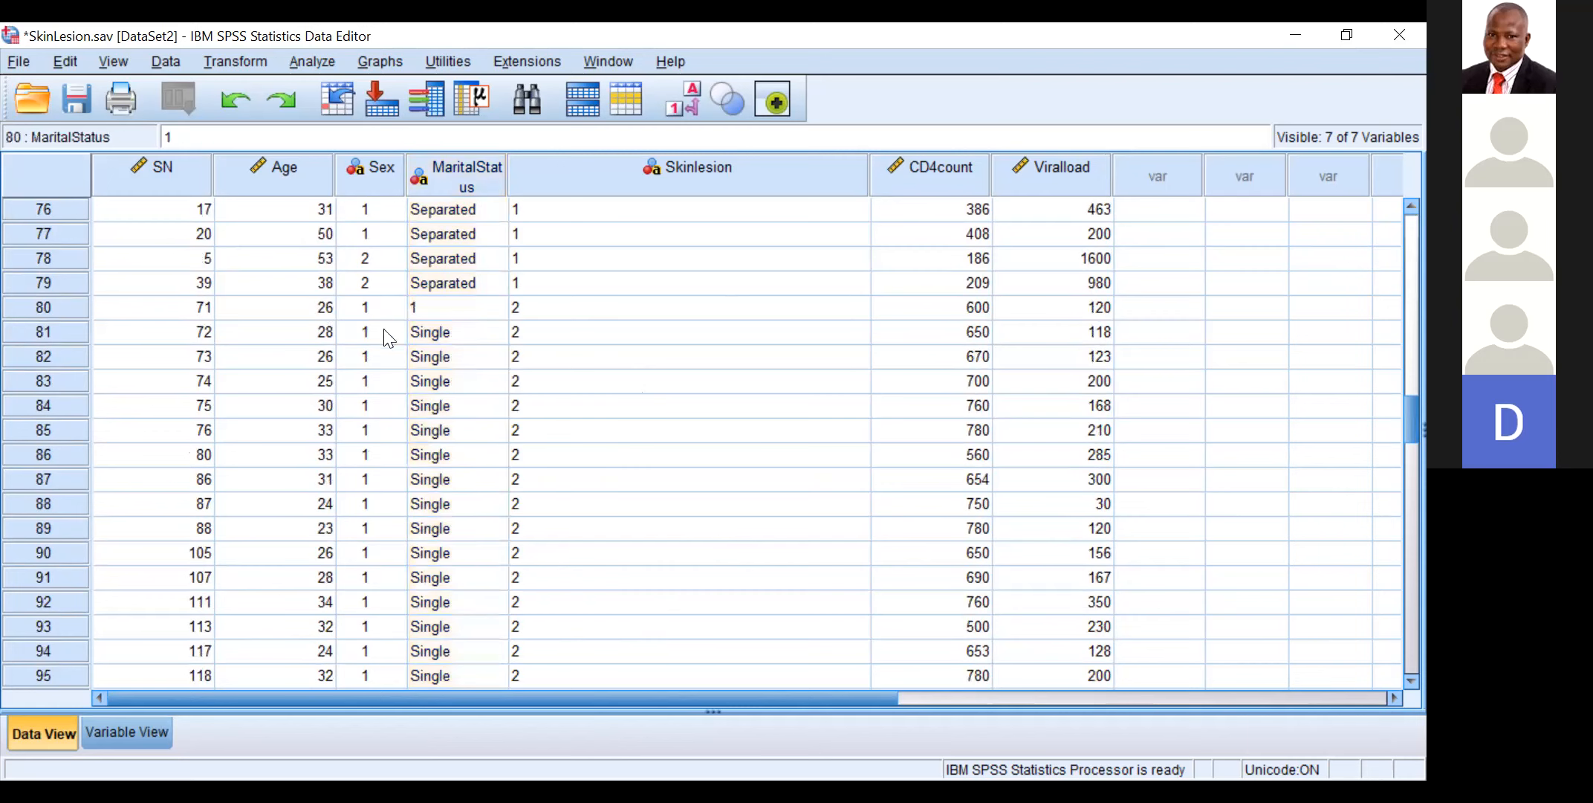
pyautogui.click(414, 324)
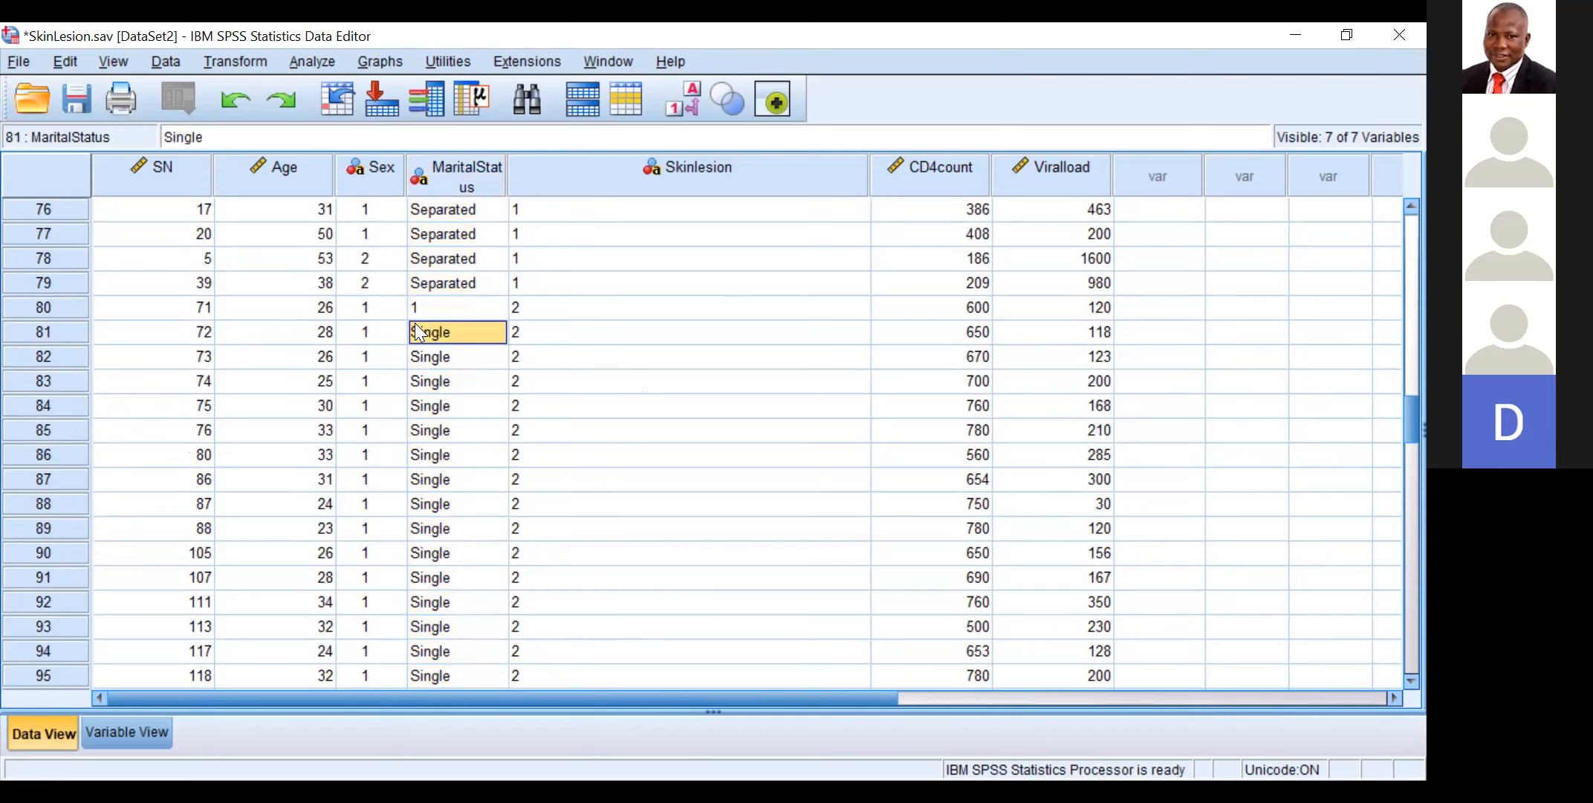
pyautogui.click(406, 322)
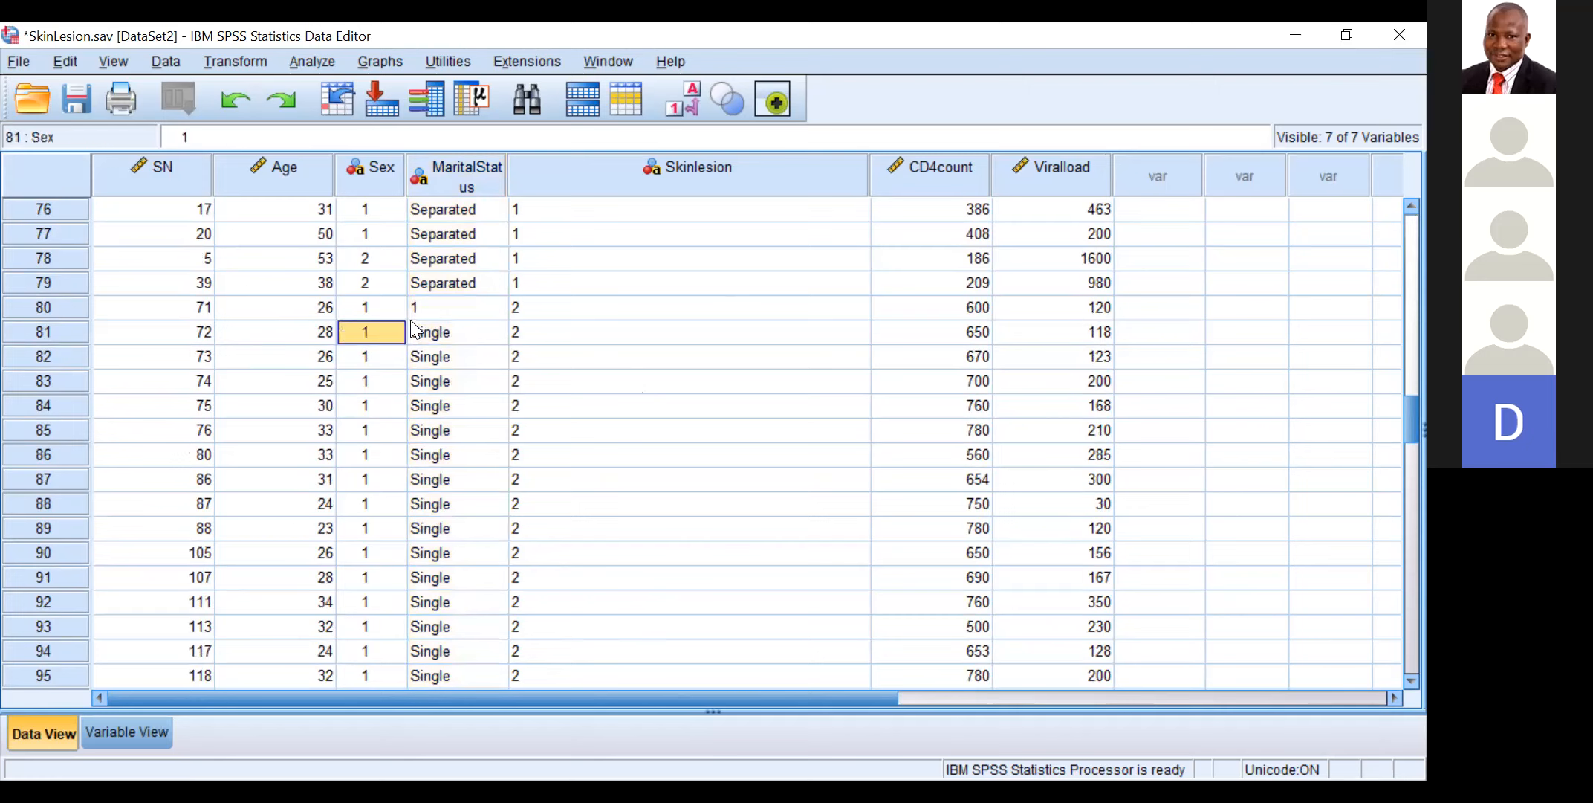
pyautogui.click(423, 321)
pyautogui.moveTo(424, 329); pyautogui.dragTo(424, 357)
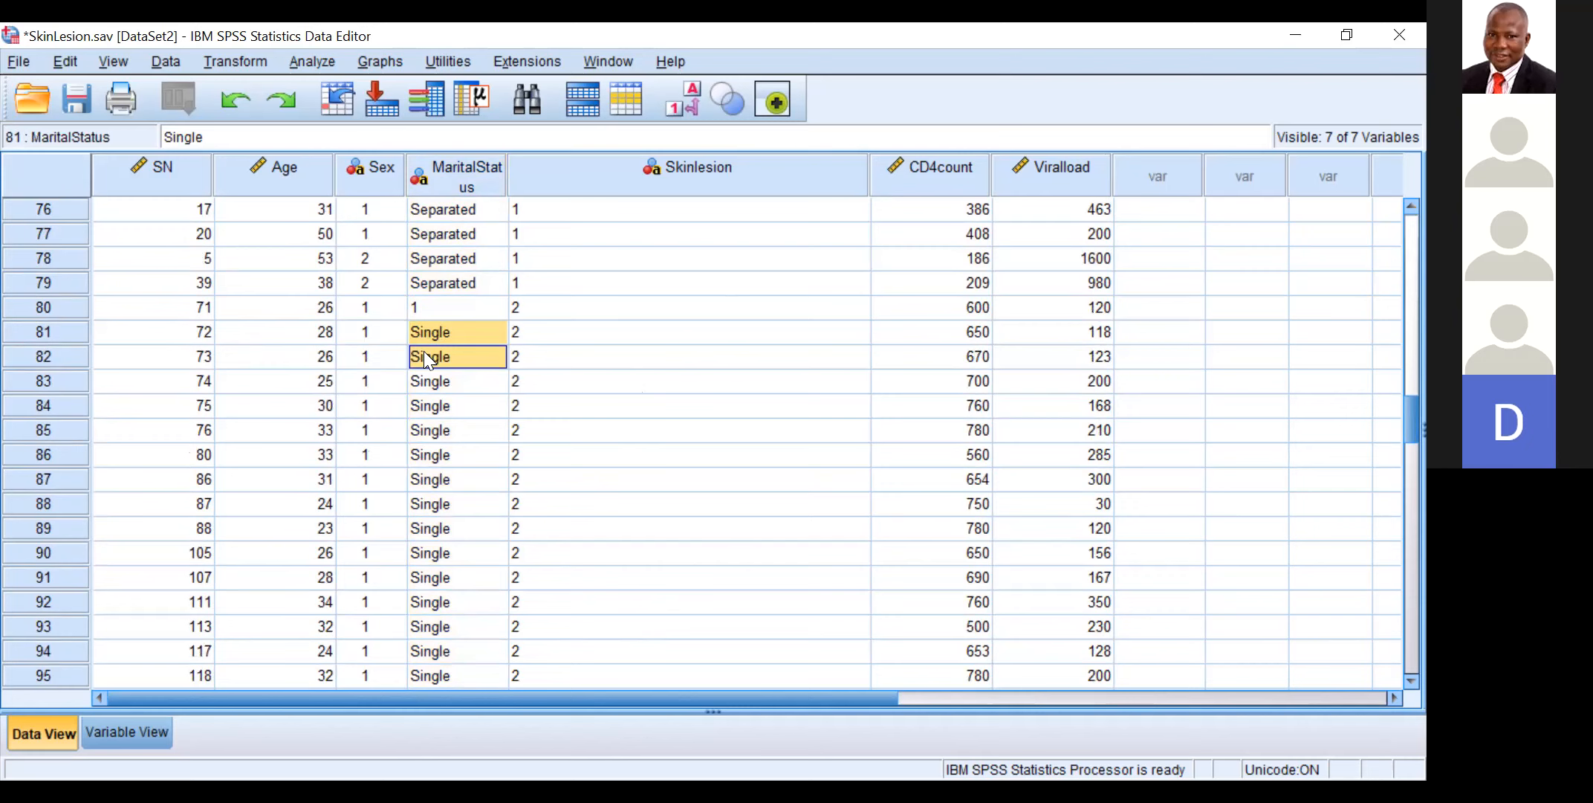
# Step: Copy the MaritalStatus value 1 from case 80 over the Single entries in cases 81 to 150
pyautogui.click(424, 299)
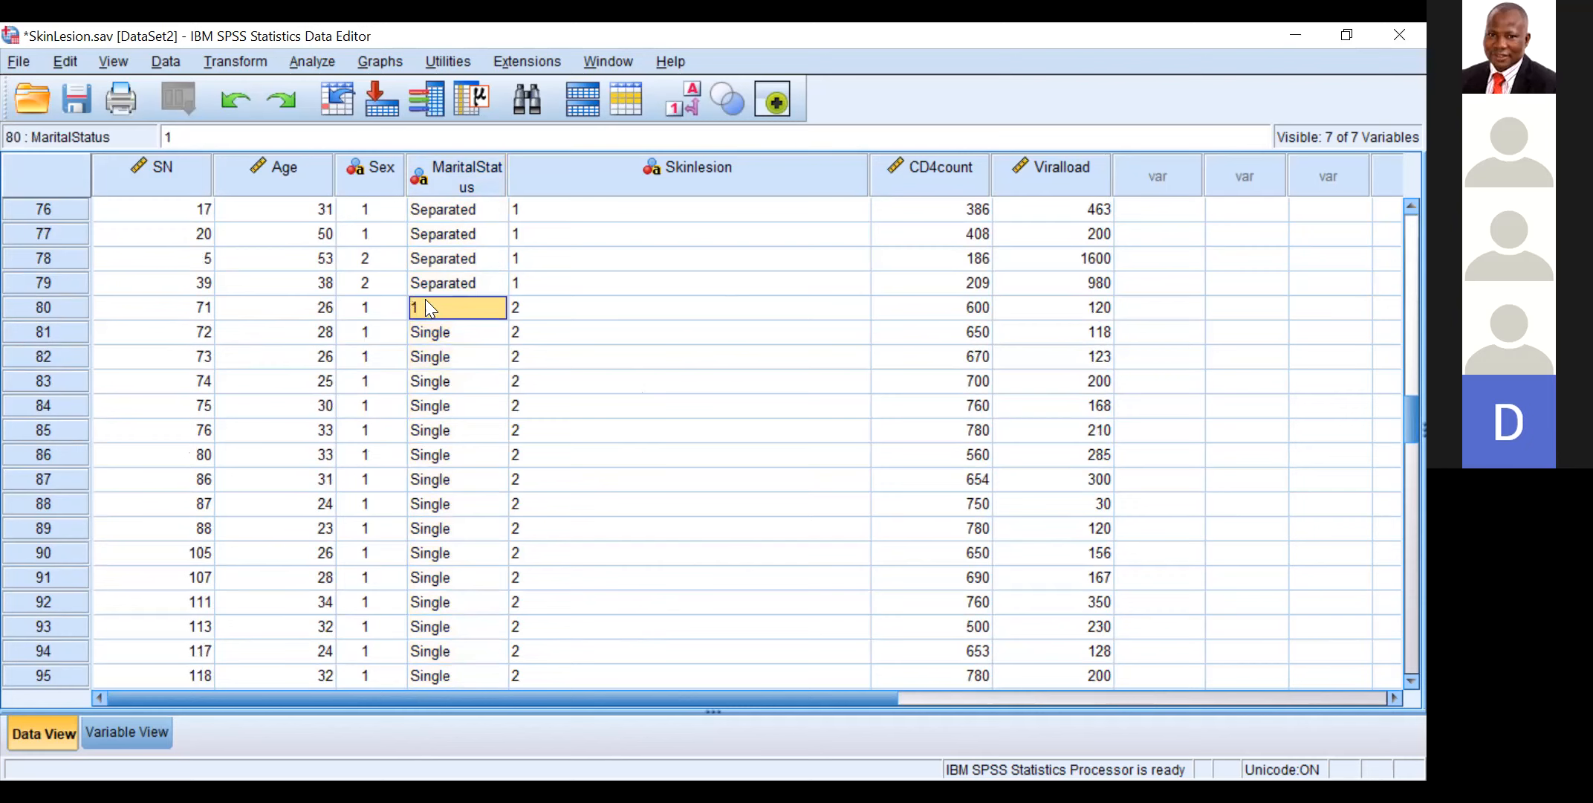
pyautogui.rightClick(424, 299)
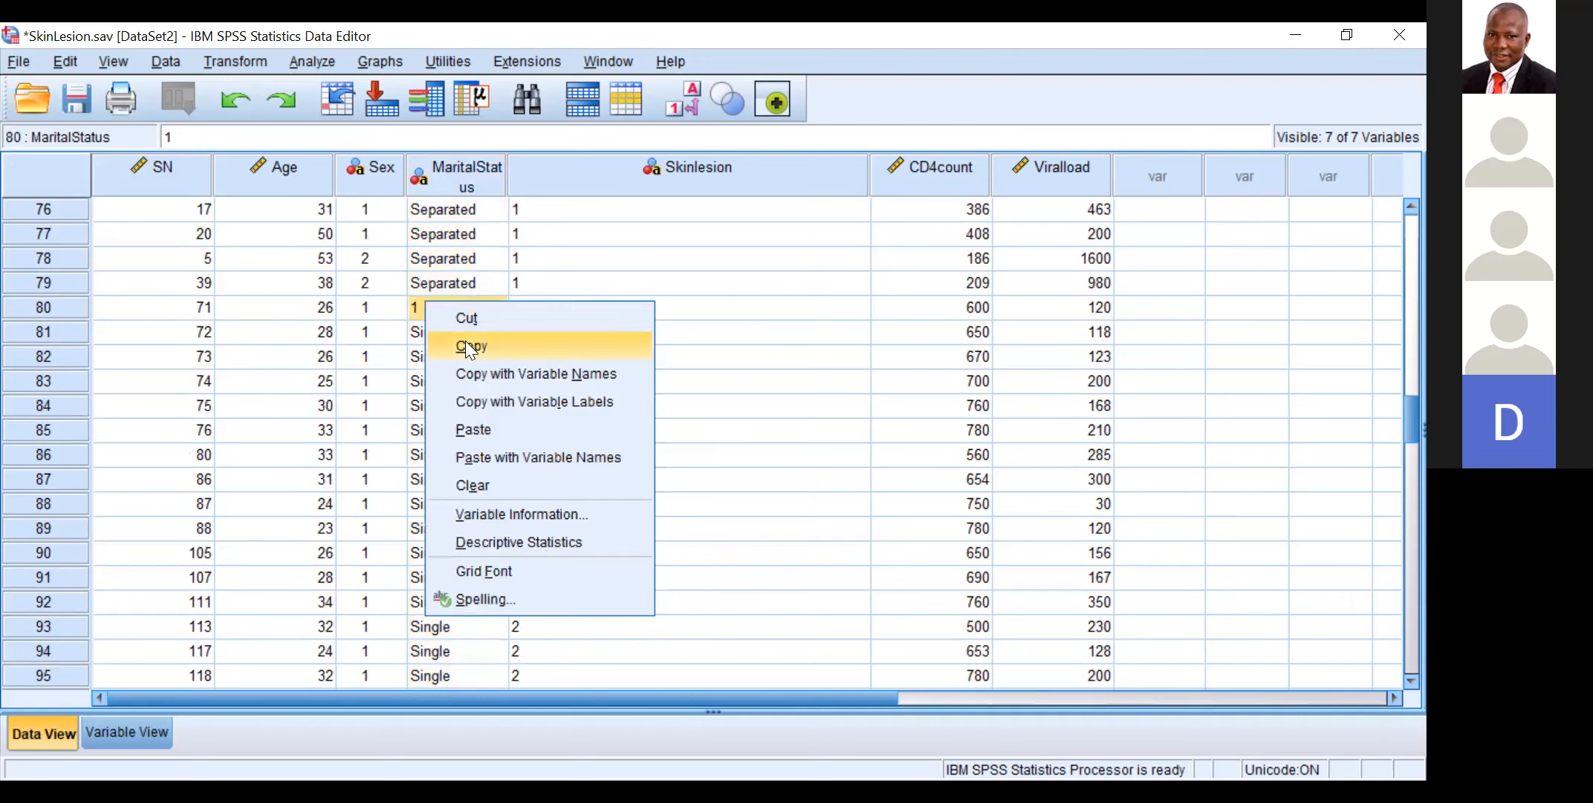
pyautogui.click(466, 342)
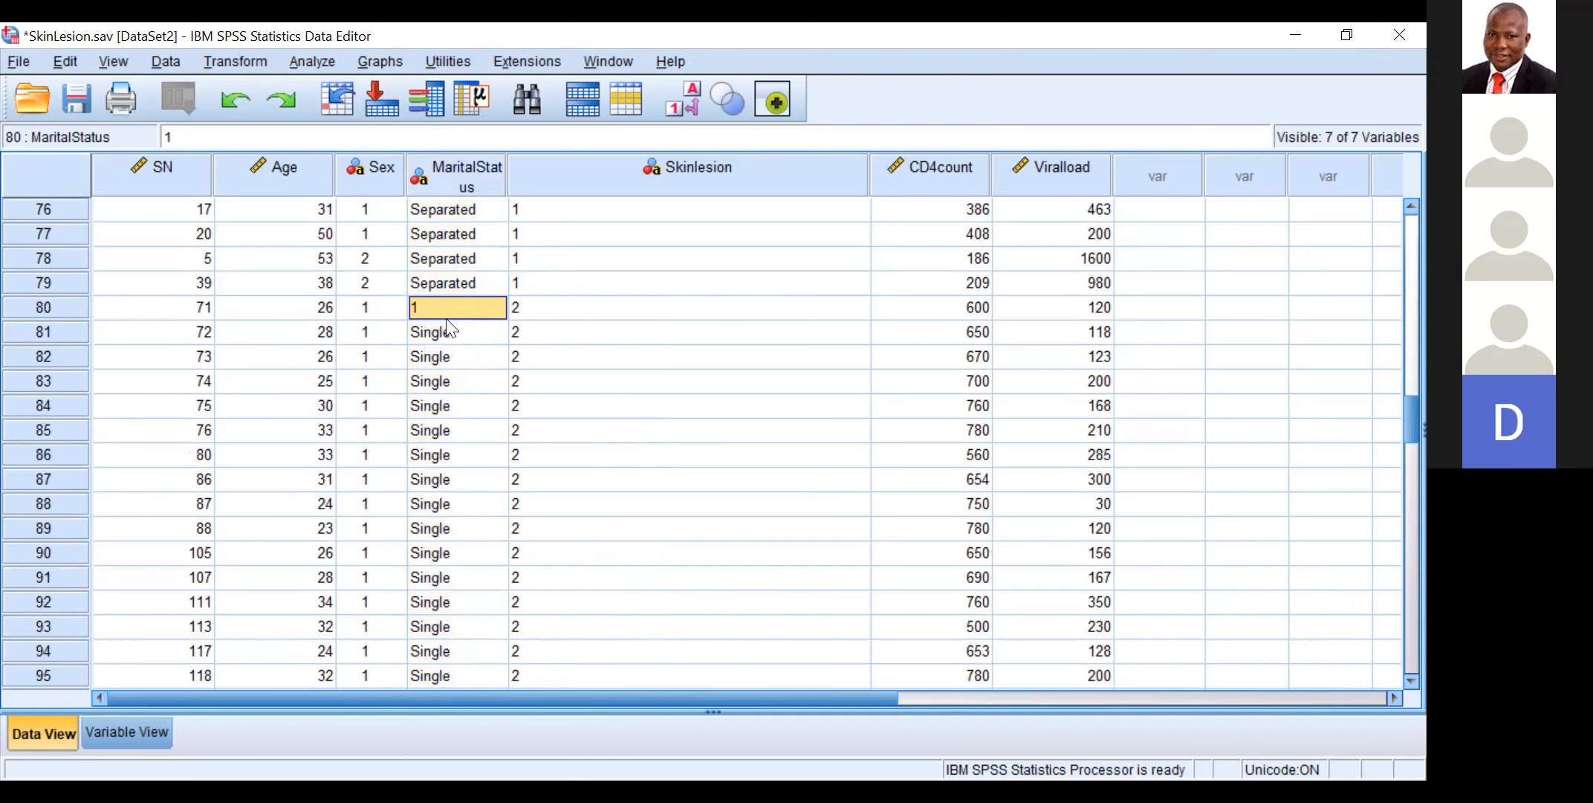
pyautogui.doubleClick(446, 318)
pyautogui.click(457, 328)
pyautogui.moveTo(457, 329); pyautogui.dragTo(436, 520)
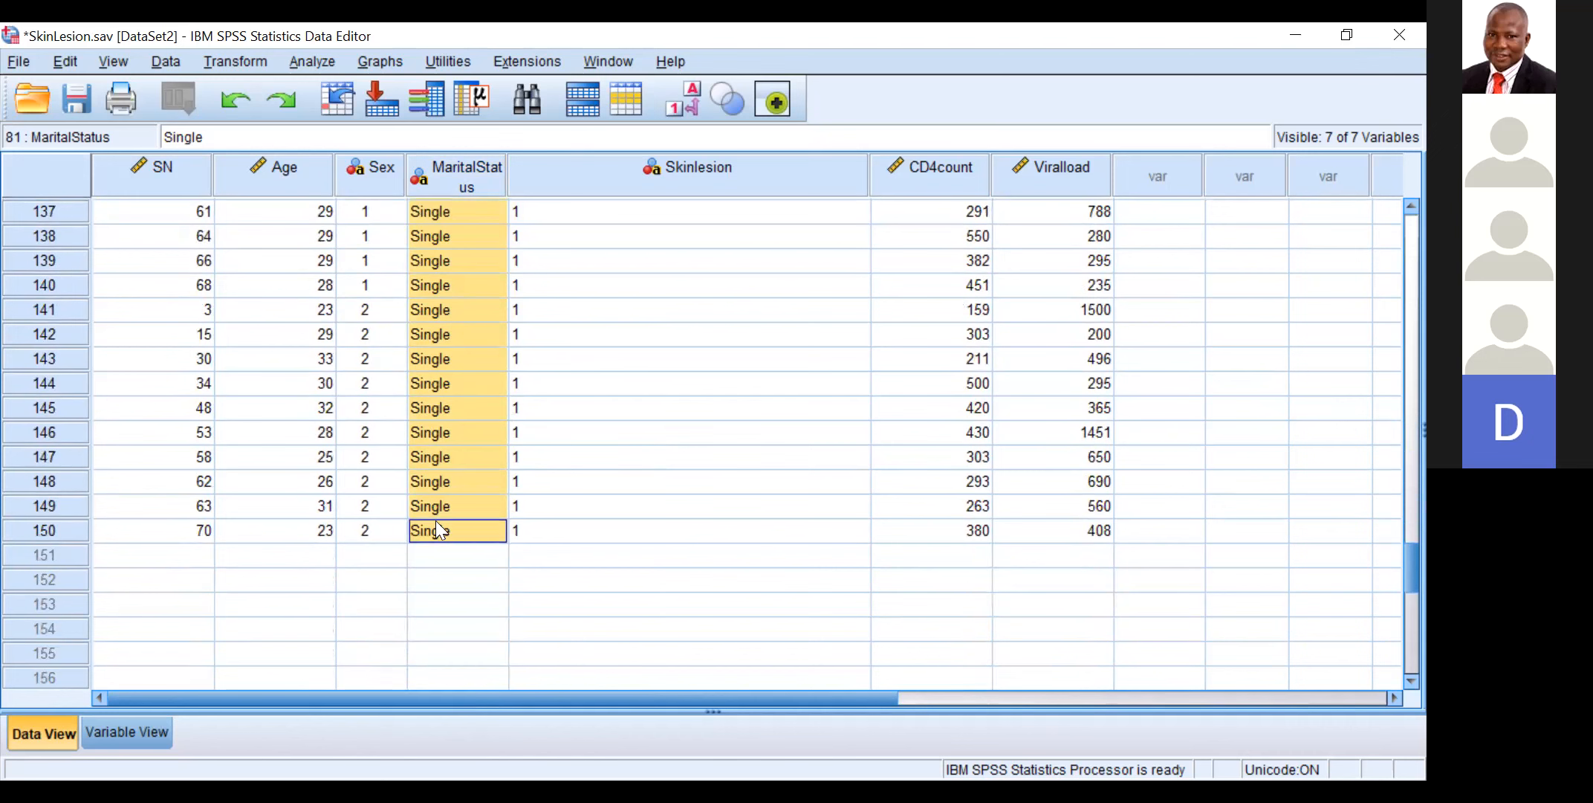
pyautogui.rightClick(436, 522)
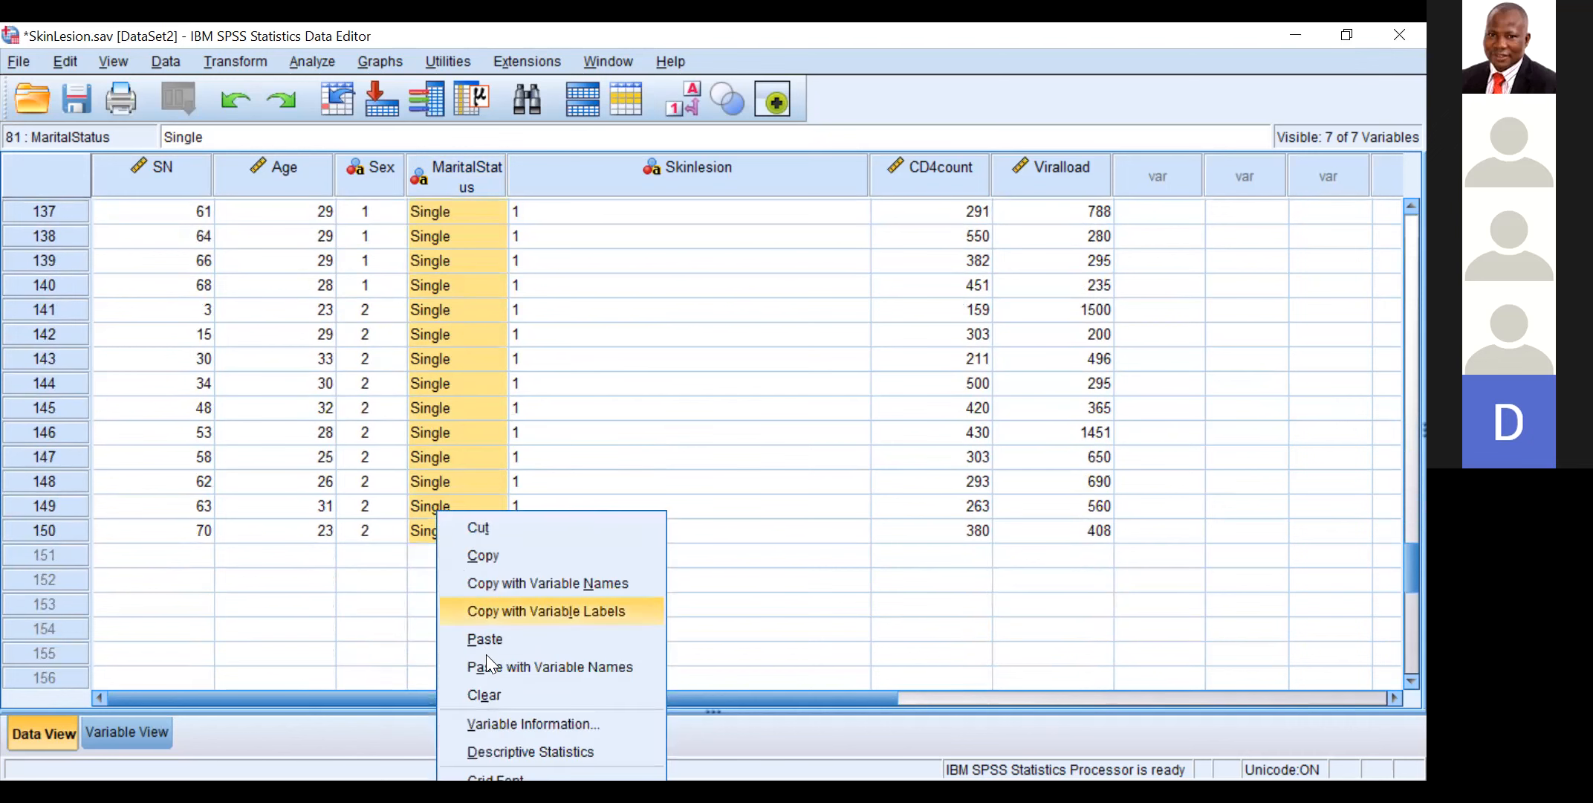
pyautogui.click(493, 635)
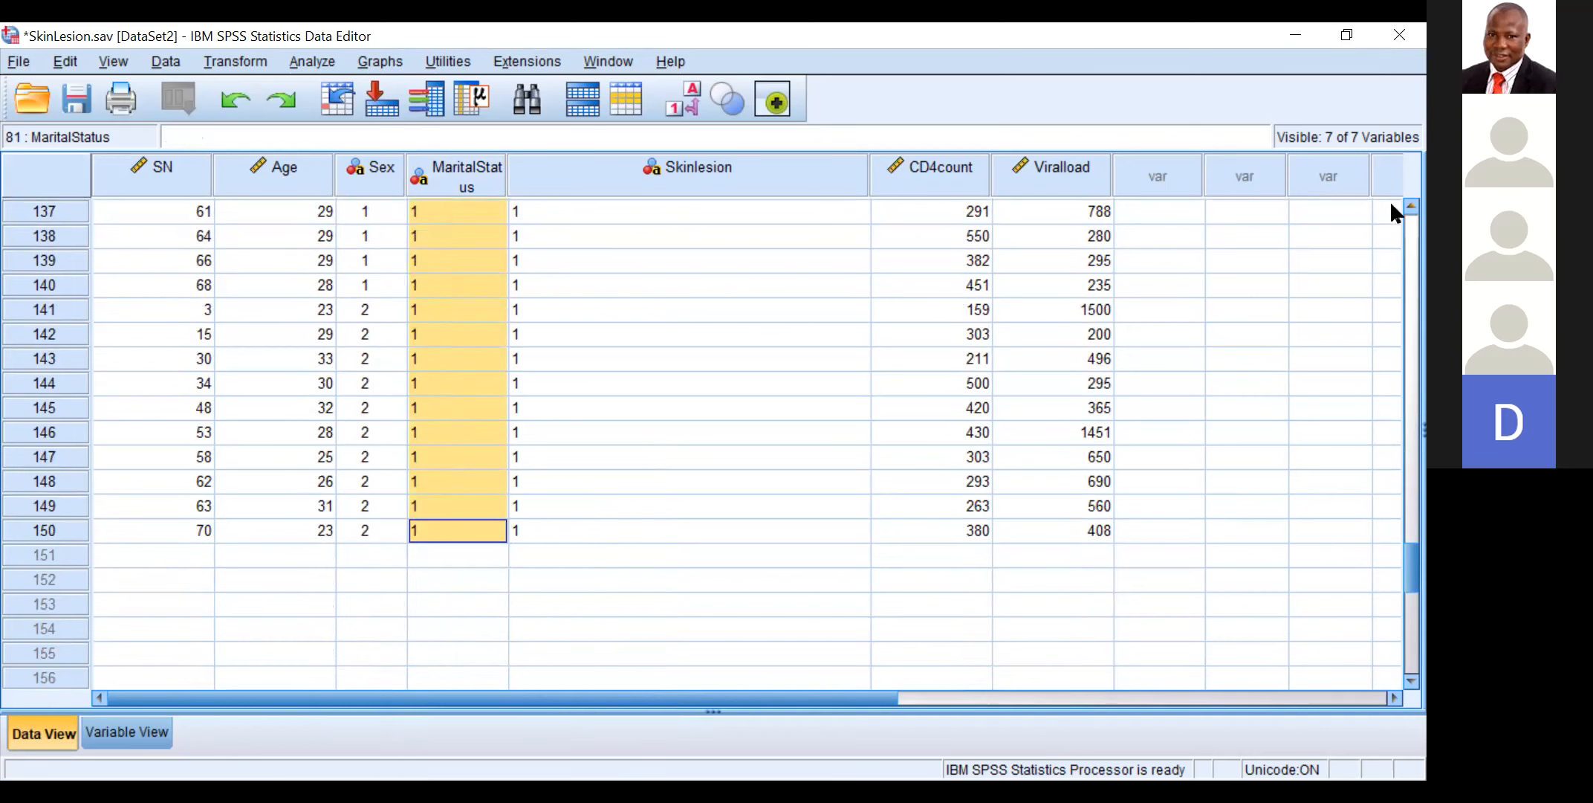
# Step: Return to the first cases and recode the first Married entry in MaritalStatus, case 4, as 2
pyautogui.scroll(5, 1391, 204)
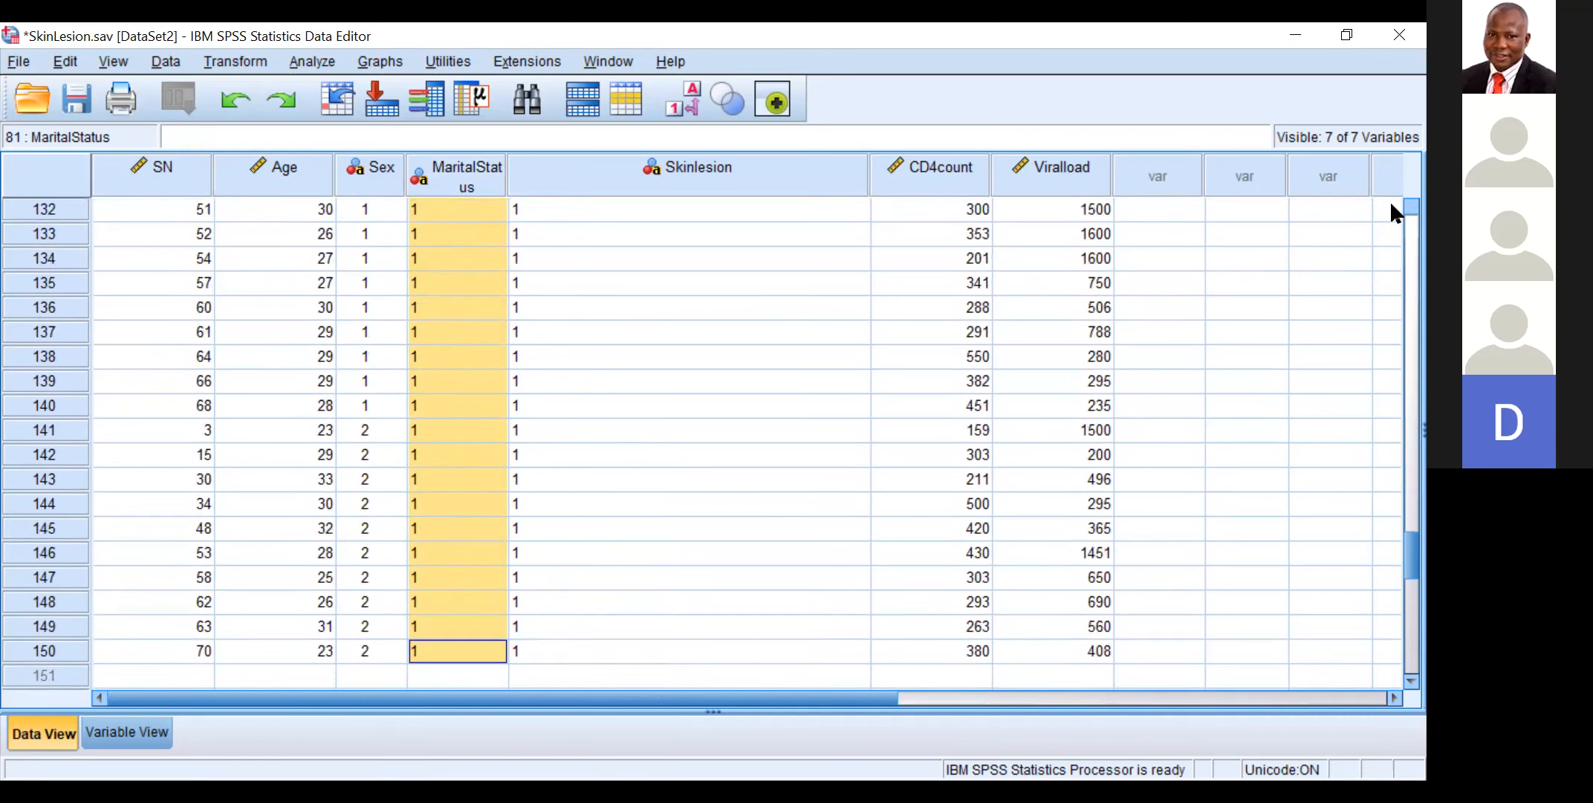
pyautogui.scroll(6, 1391, 205)
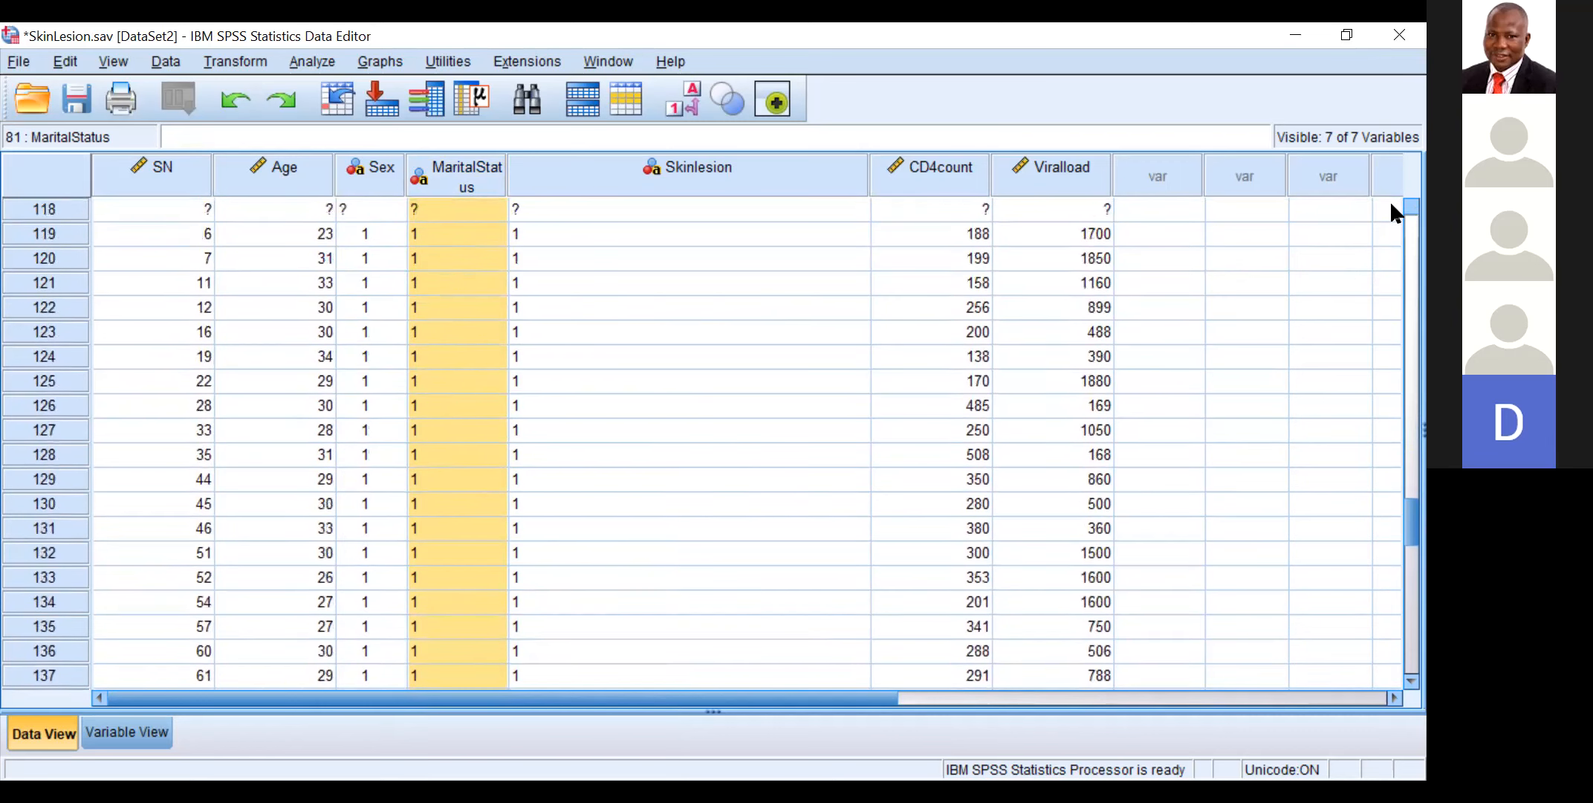
pyautogui.scroll(11, 1391, 205)
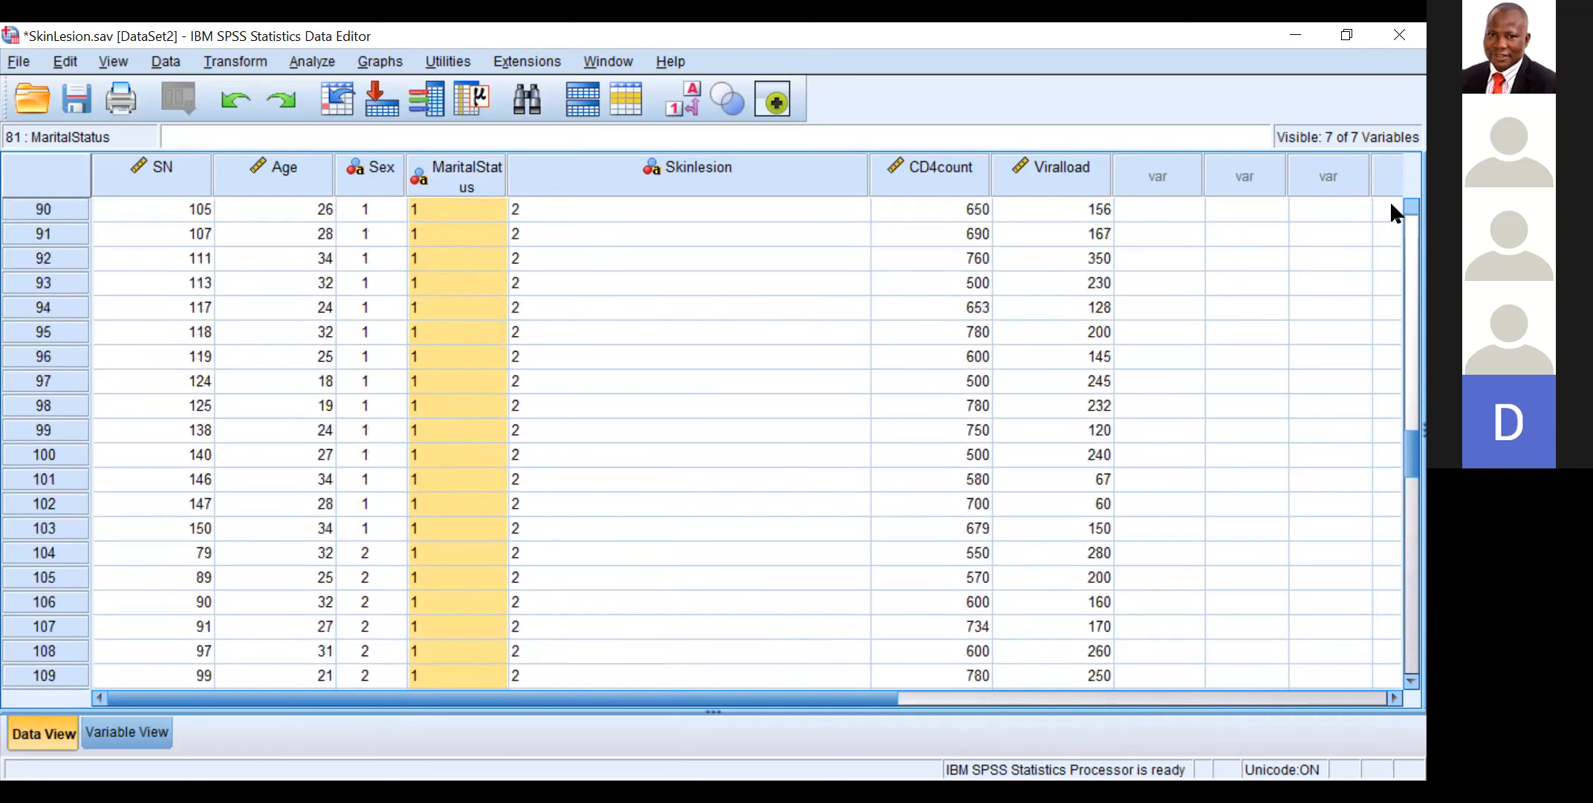
pyautogui.scroll(4, 1249, 253)
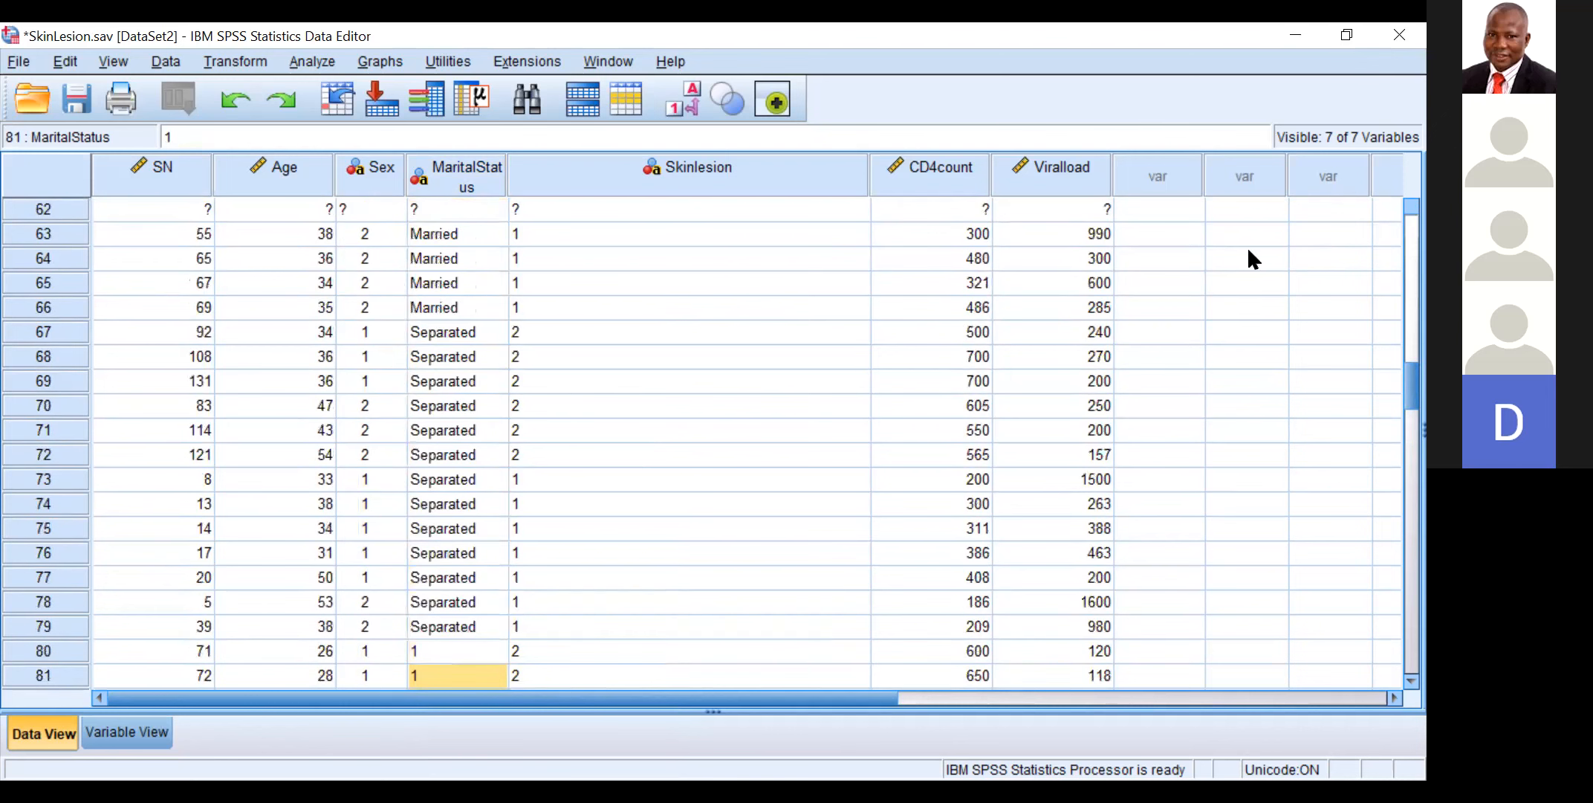
pyautogui.scroll(5, 669, 446)
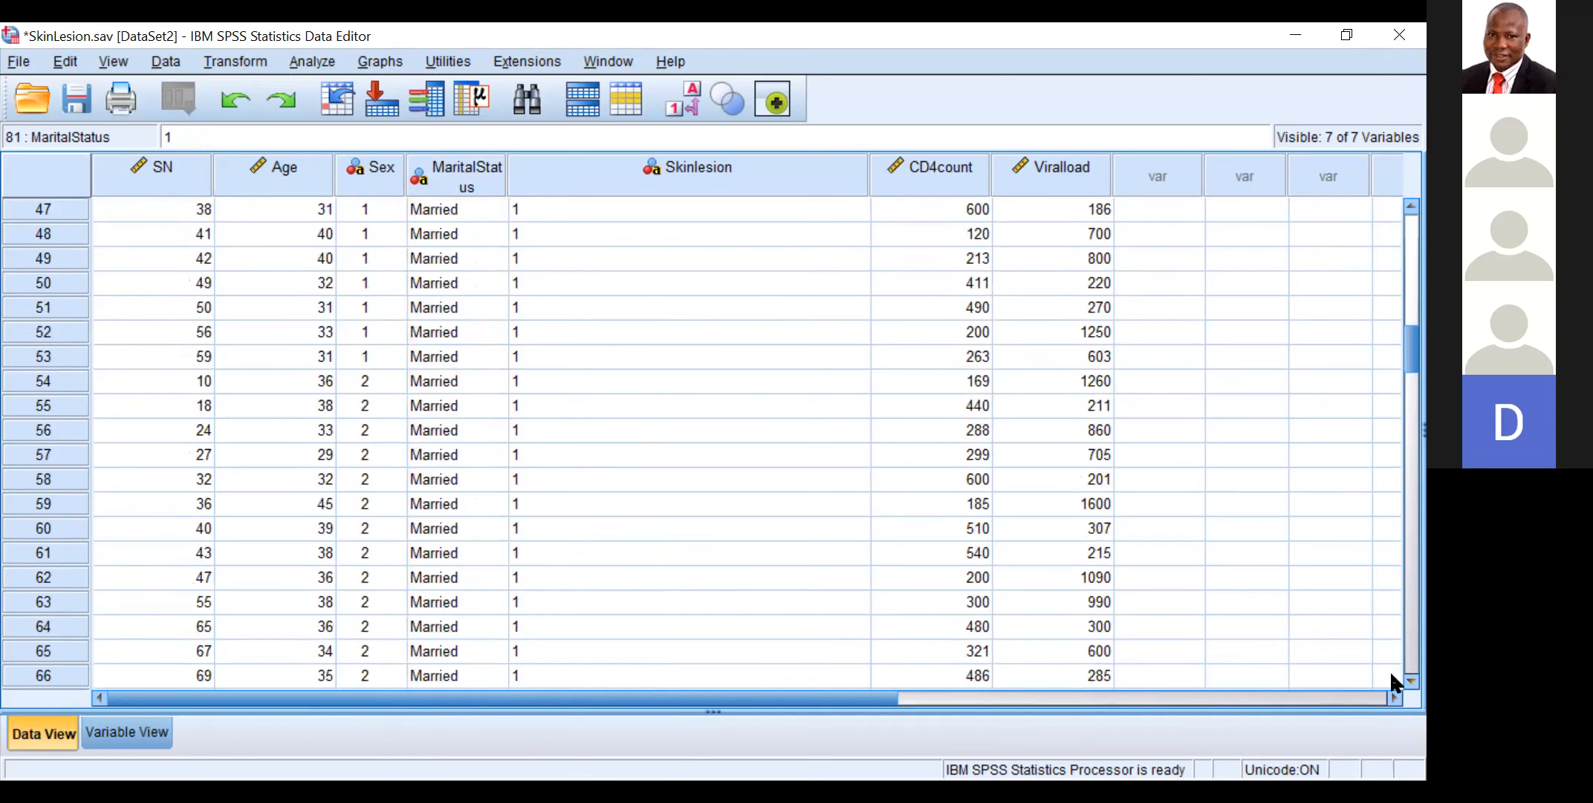
pyautogui.scroll(-1, 1385, 671)
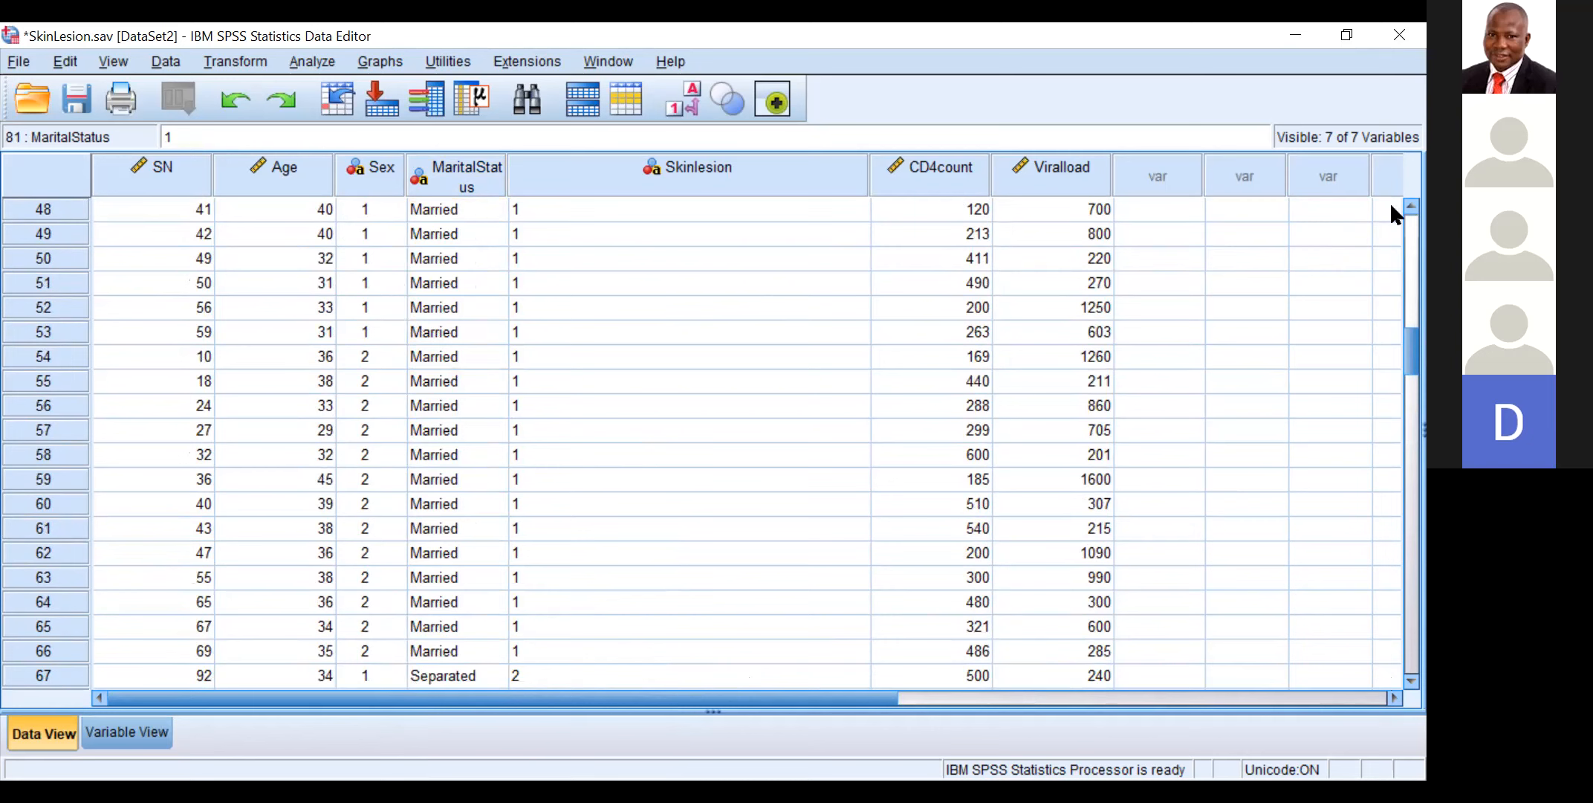
pyautogui.scroll(8, 1391, 207)
pyautogui.scroll(7, 1392, 206)
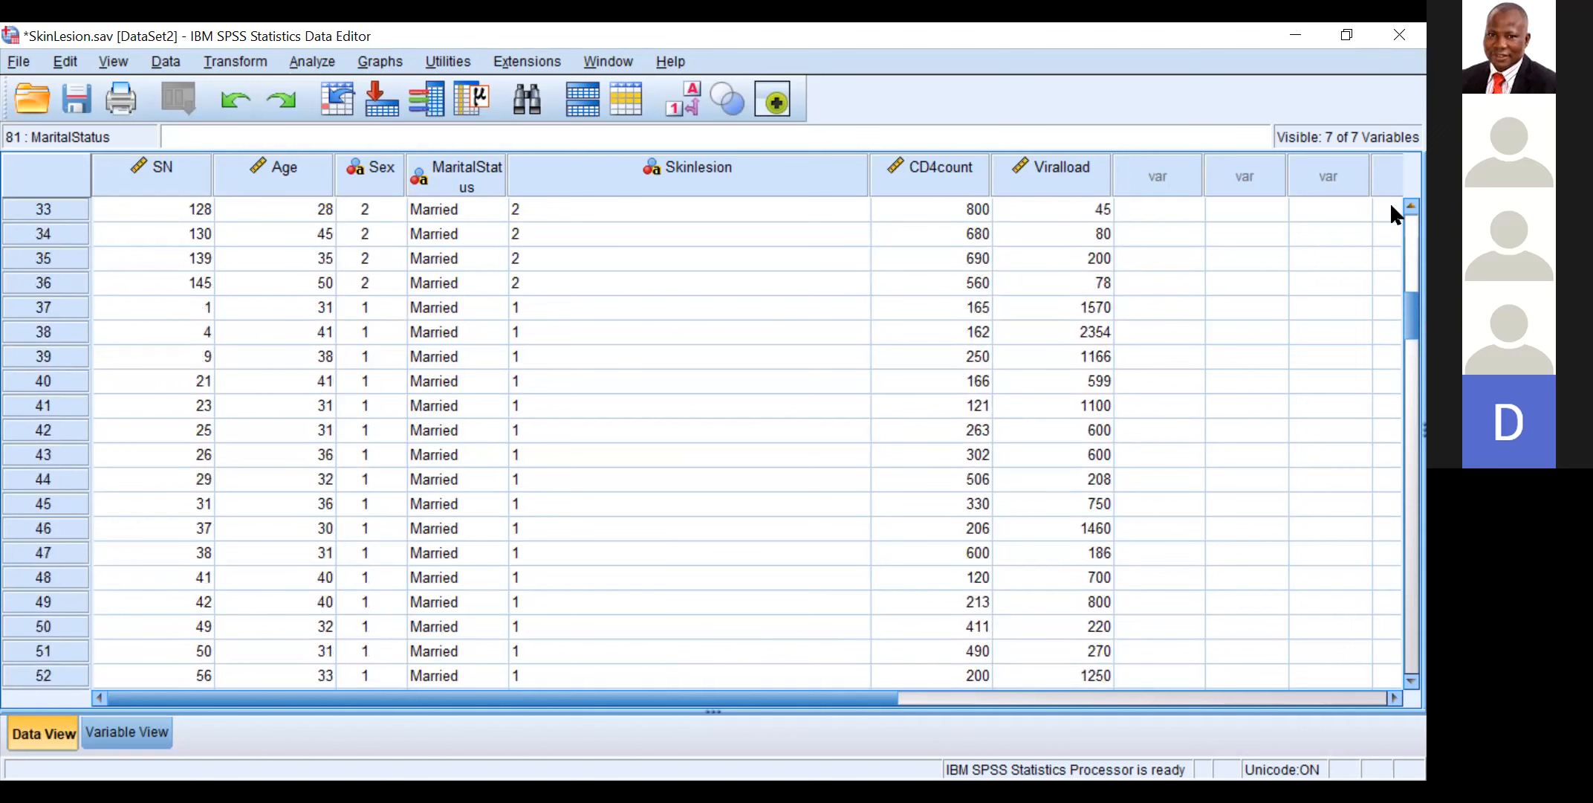
pyautogui.scroll(15, 1391, 206)
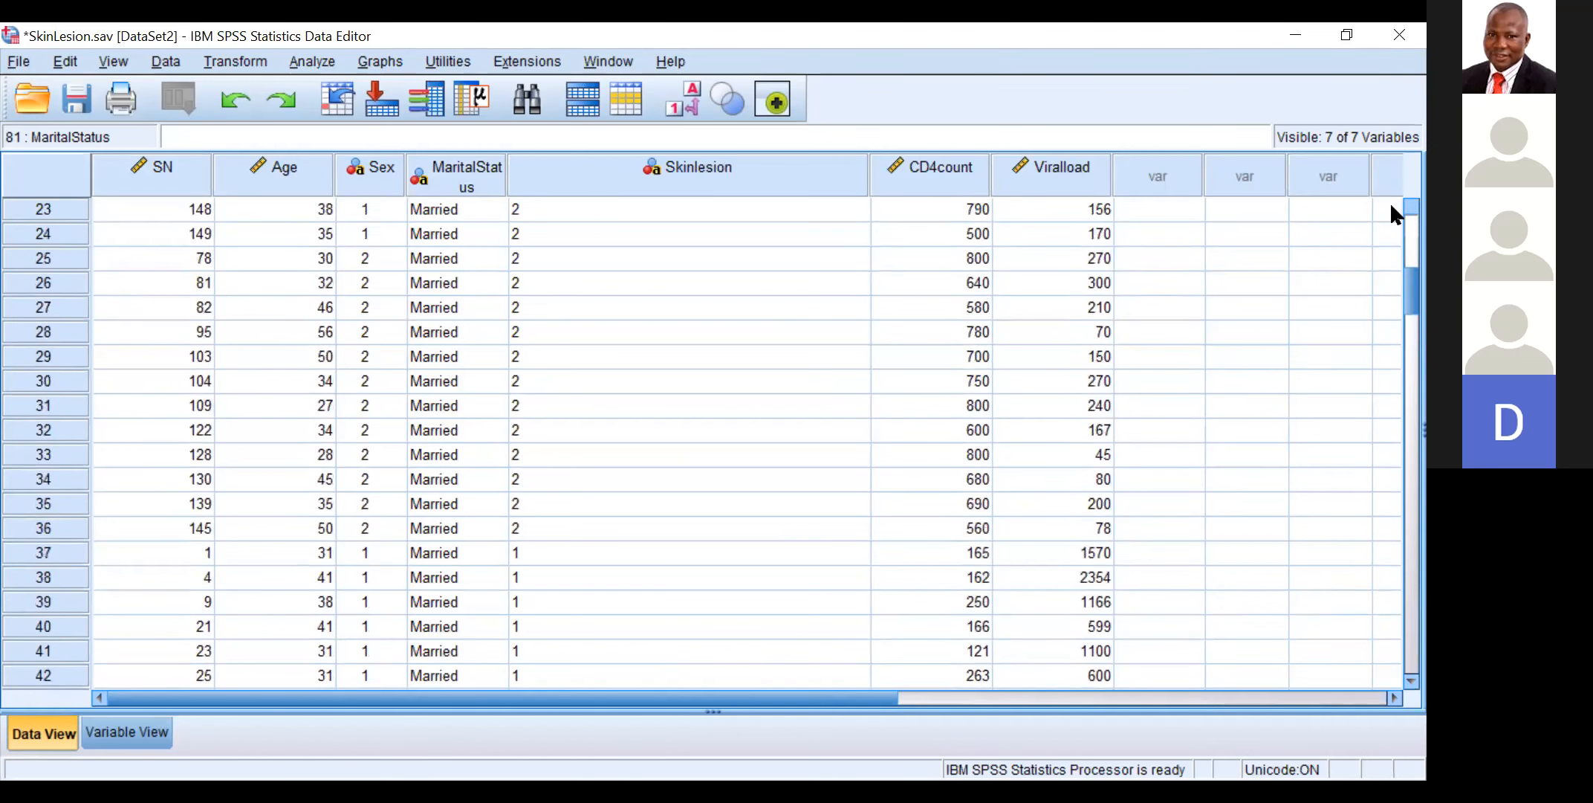
pyautogui.scroll(11, 1391, 207)
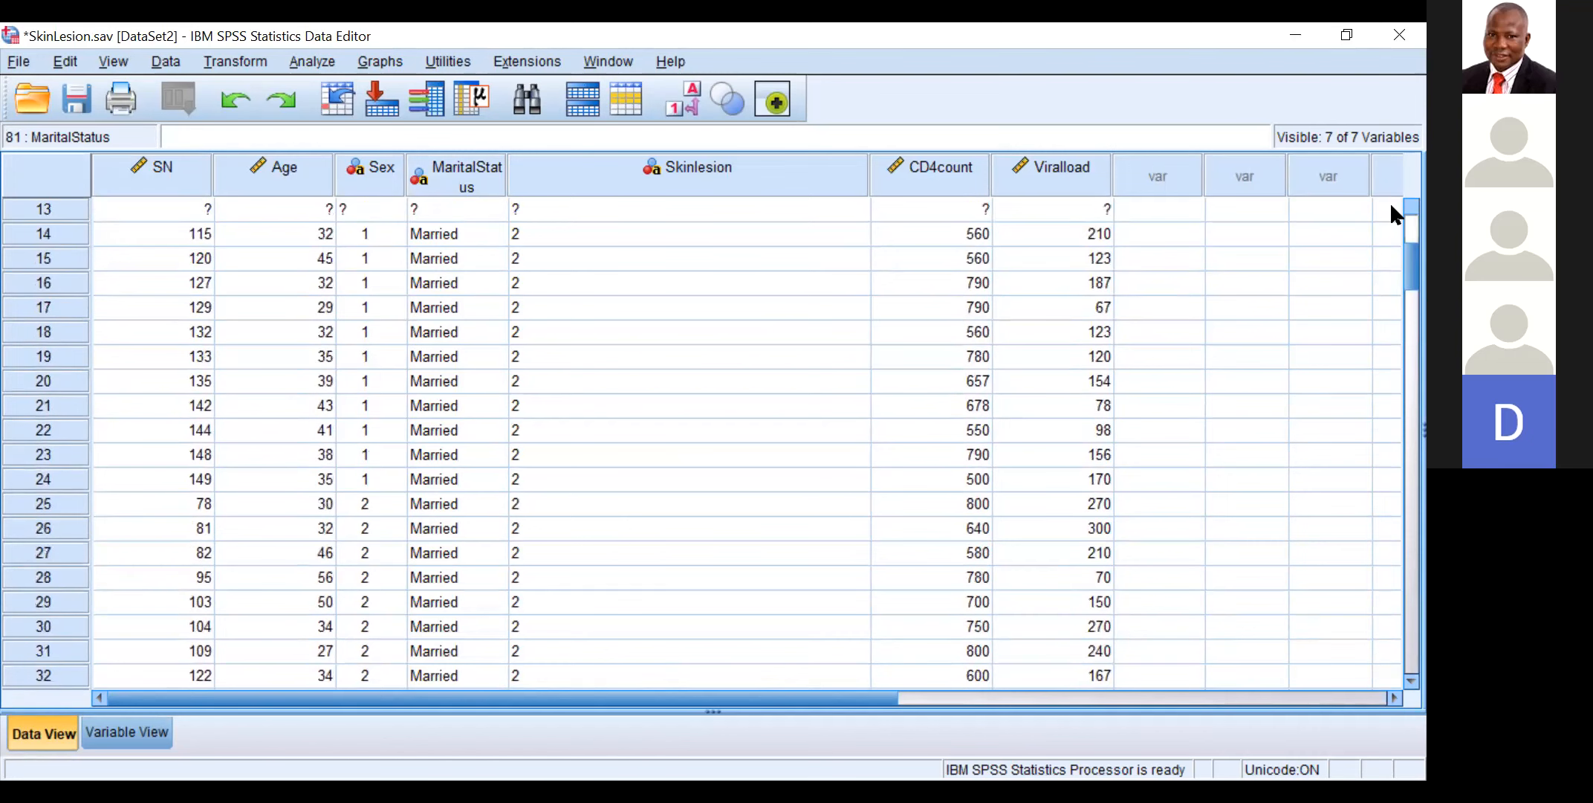
pyautogui.scroll(6, 1391, 206)
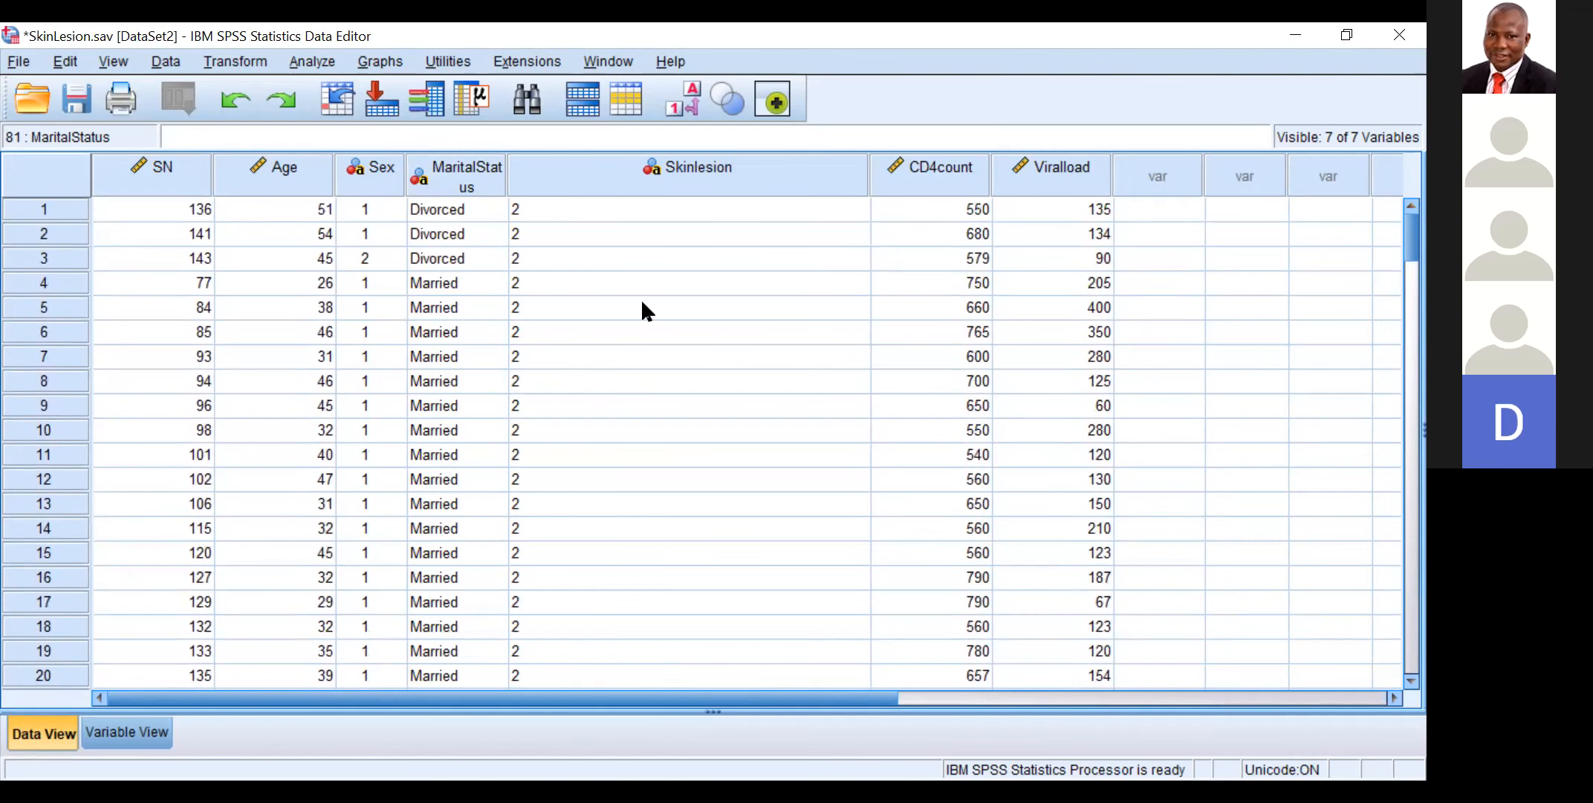
pyautogui.click(461, 282)
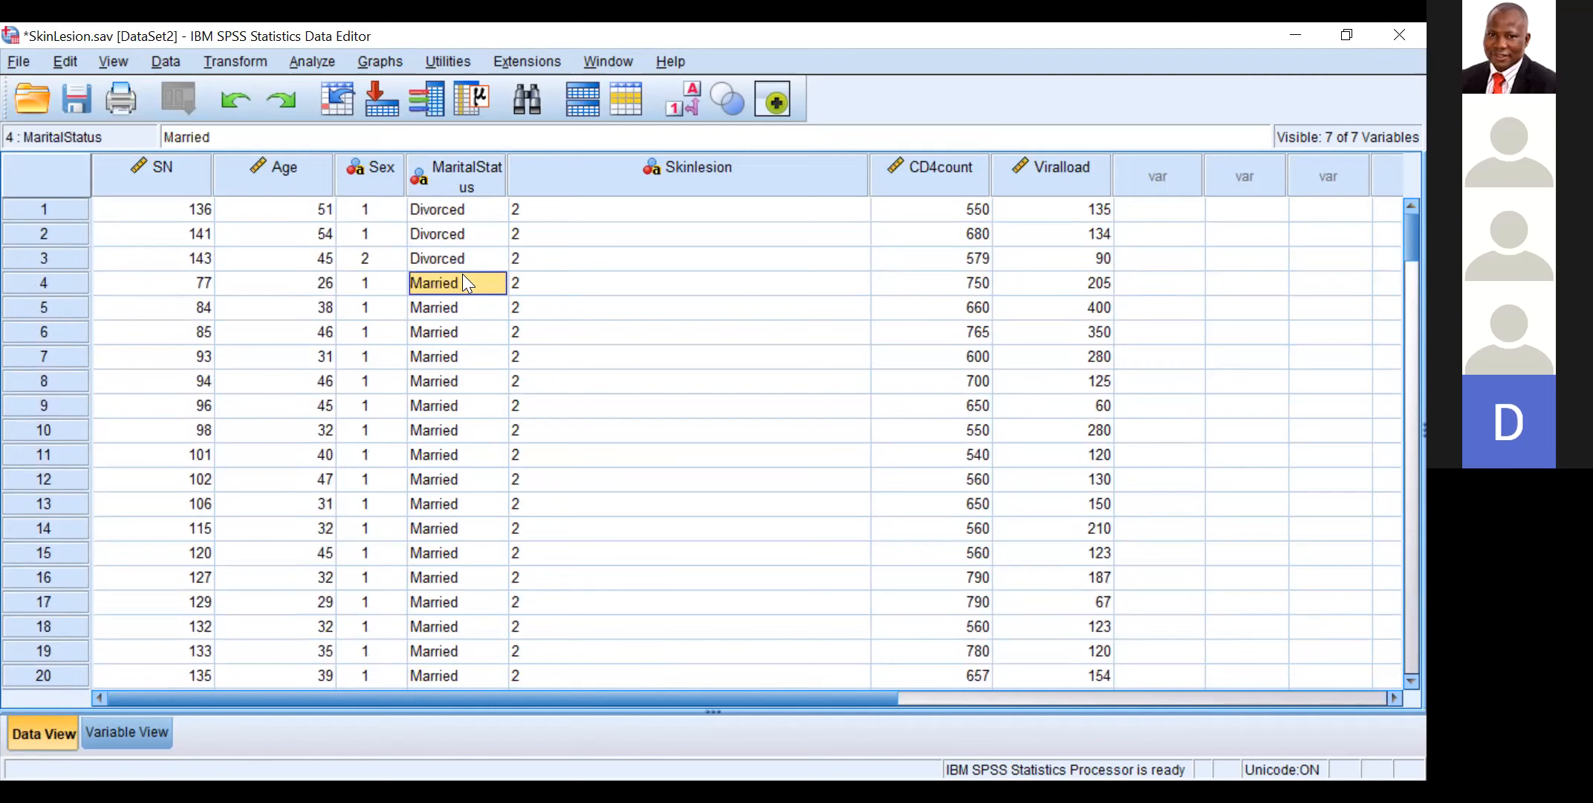
pyautogui.write('2')
pyautogui.click(425, 305)
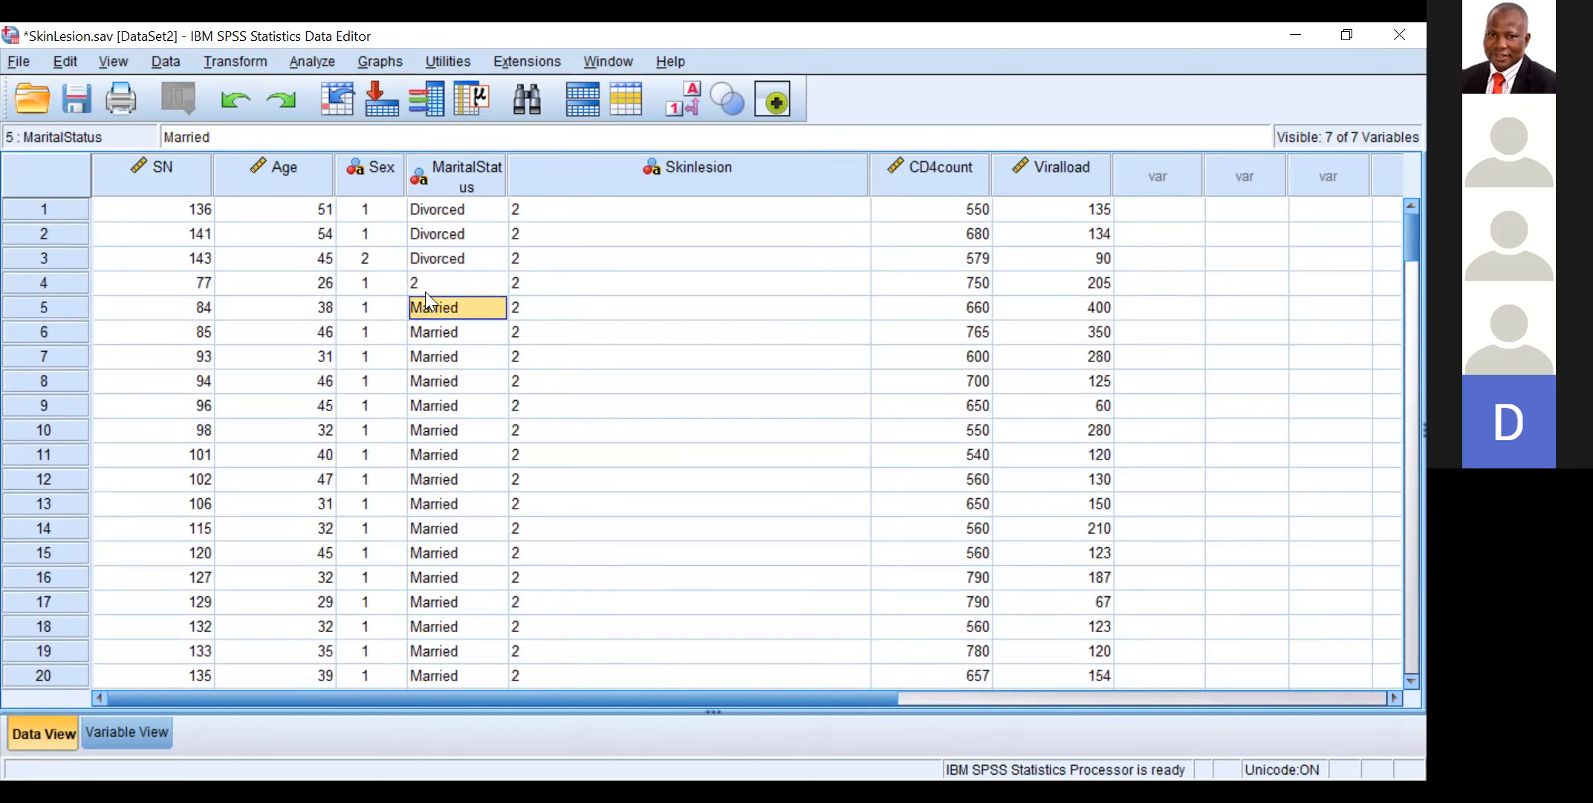
# Step: Copy the MaritalStatus value 2 from case 4 over the Married entries in cases 5 to 66
pyautogui.click(422, 277)
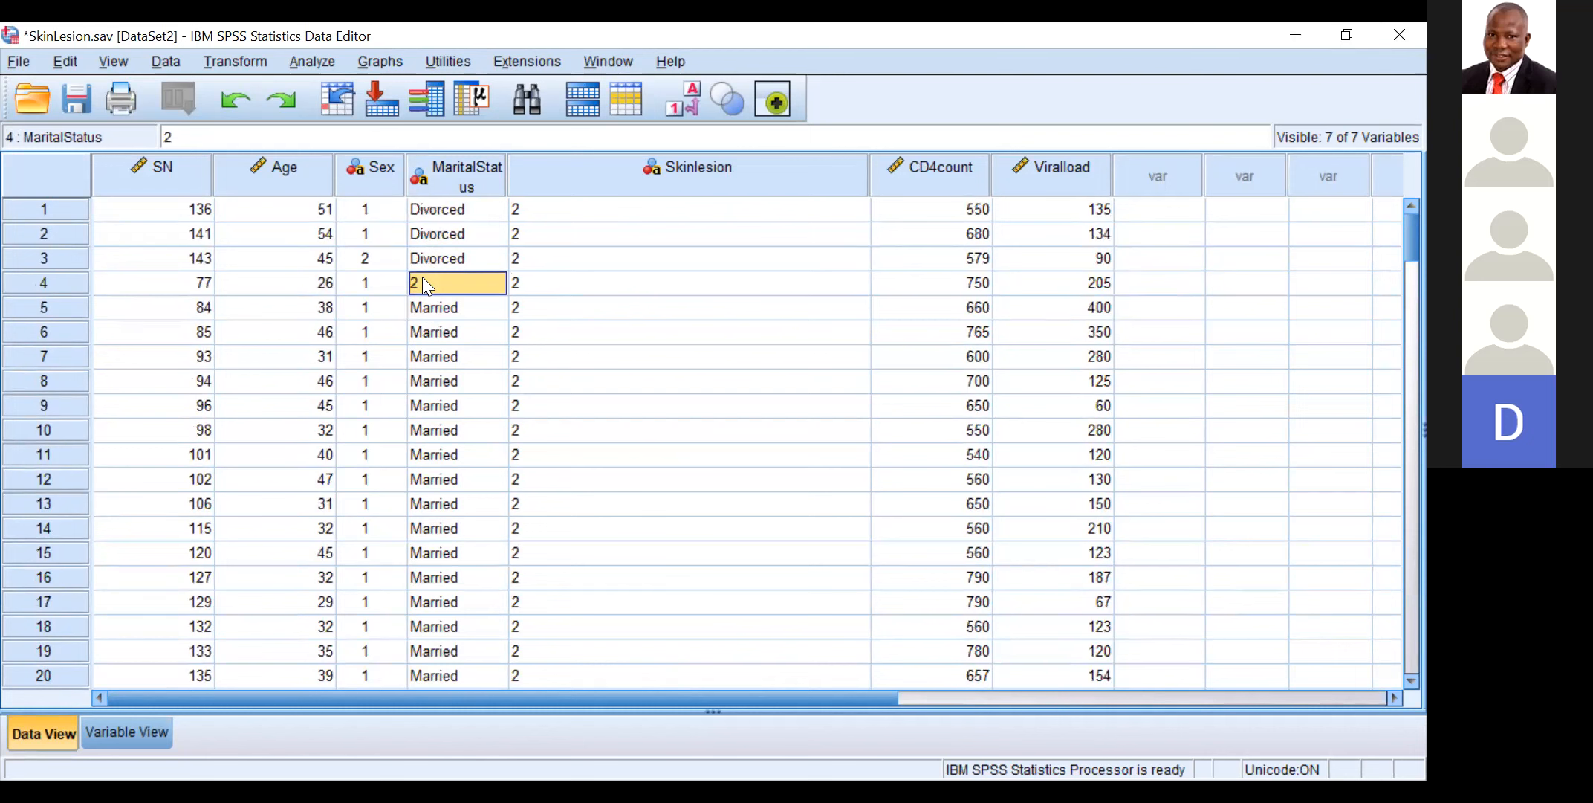
pyautogui.rightClick(422, 276)
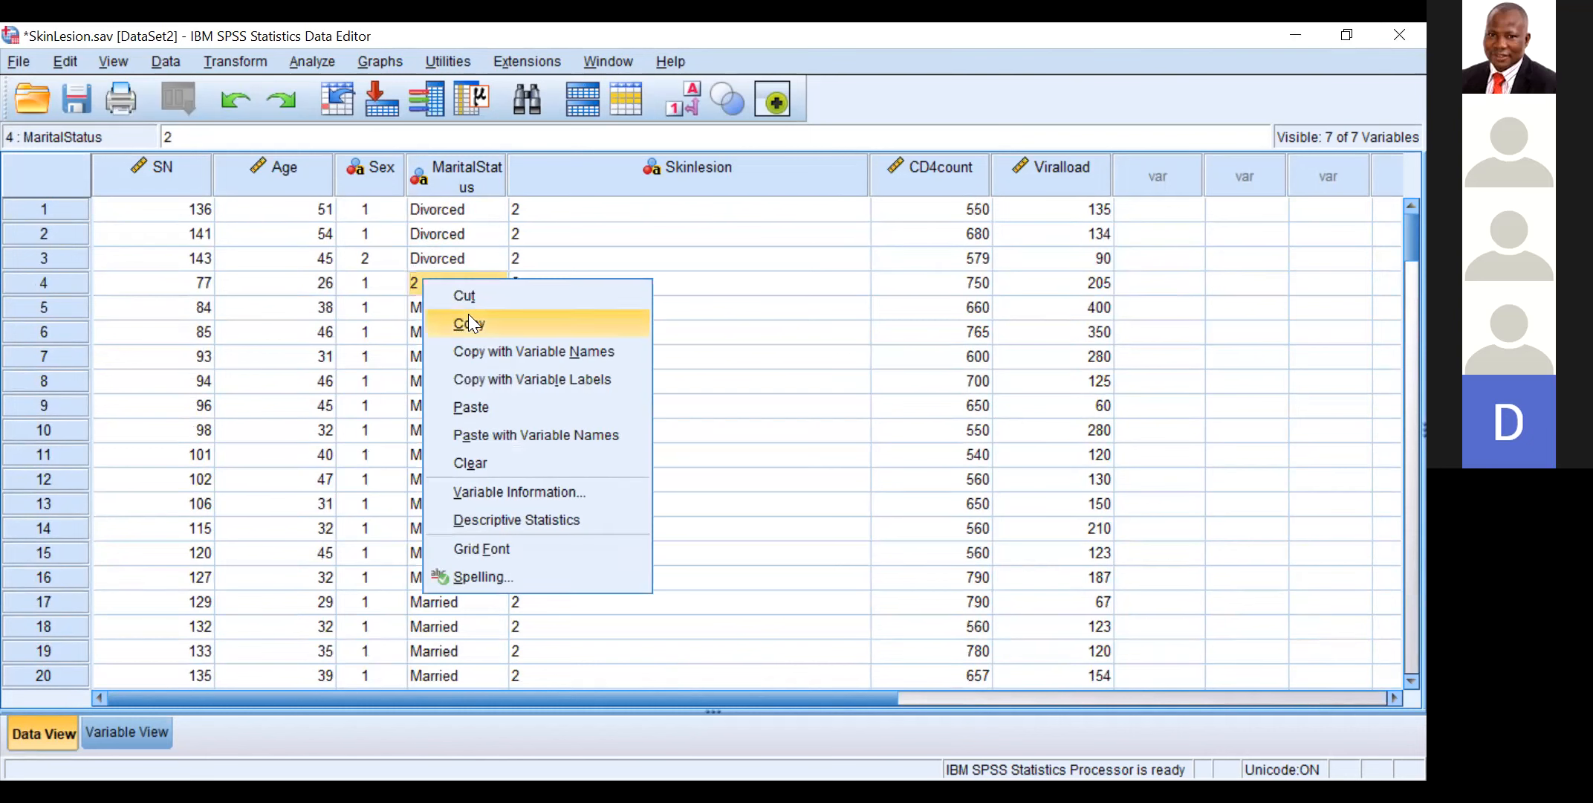
pyautogui.click(452, 315)
pyautogui.click(461, 299)
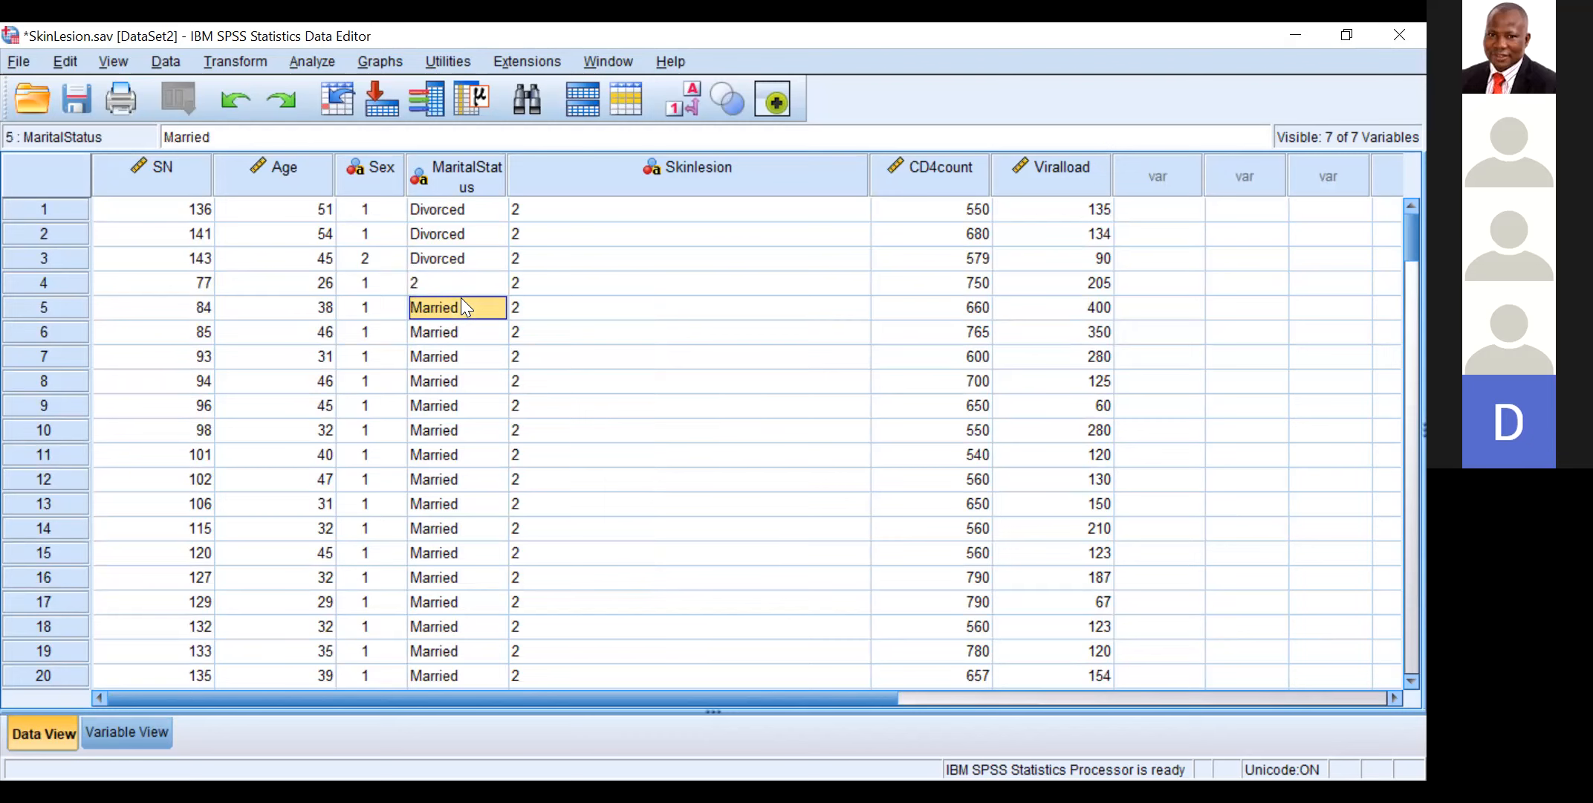
pyautogui.moveTo(460, 305); pyautogui.dragTo(449, 626)
pyautogui.moveTo(446, 675); pyautogui.dragTo(460, 513)
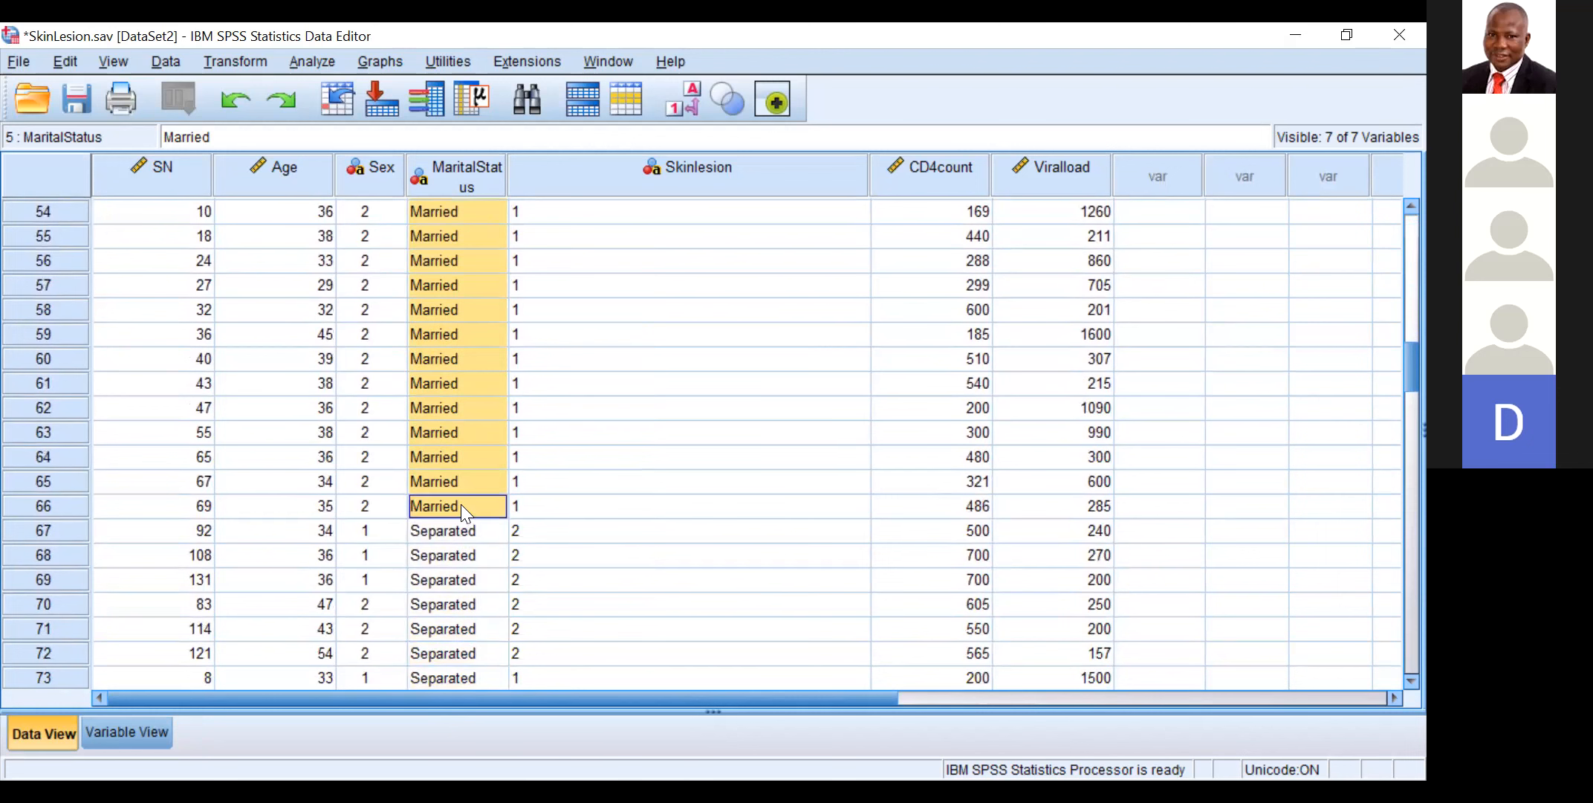
pyautogui.rightClick(461, 504)
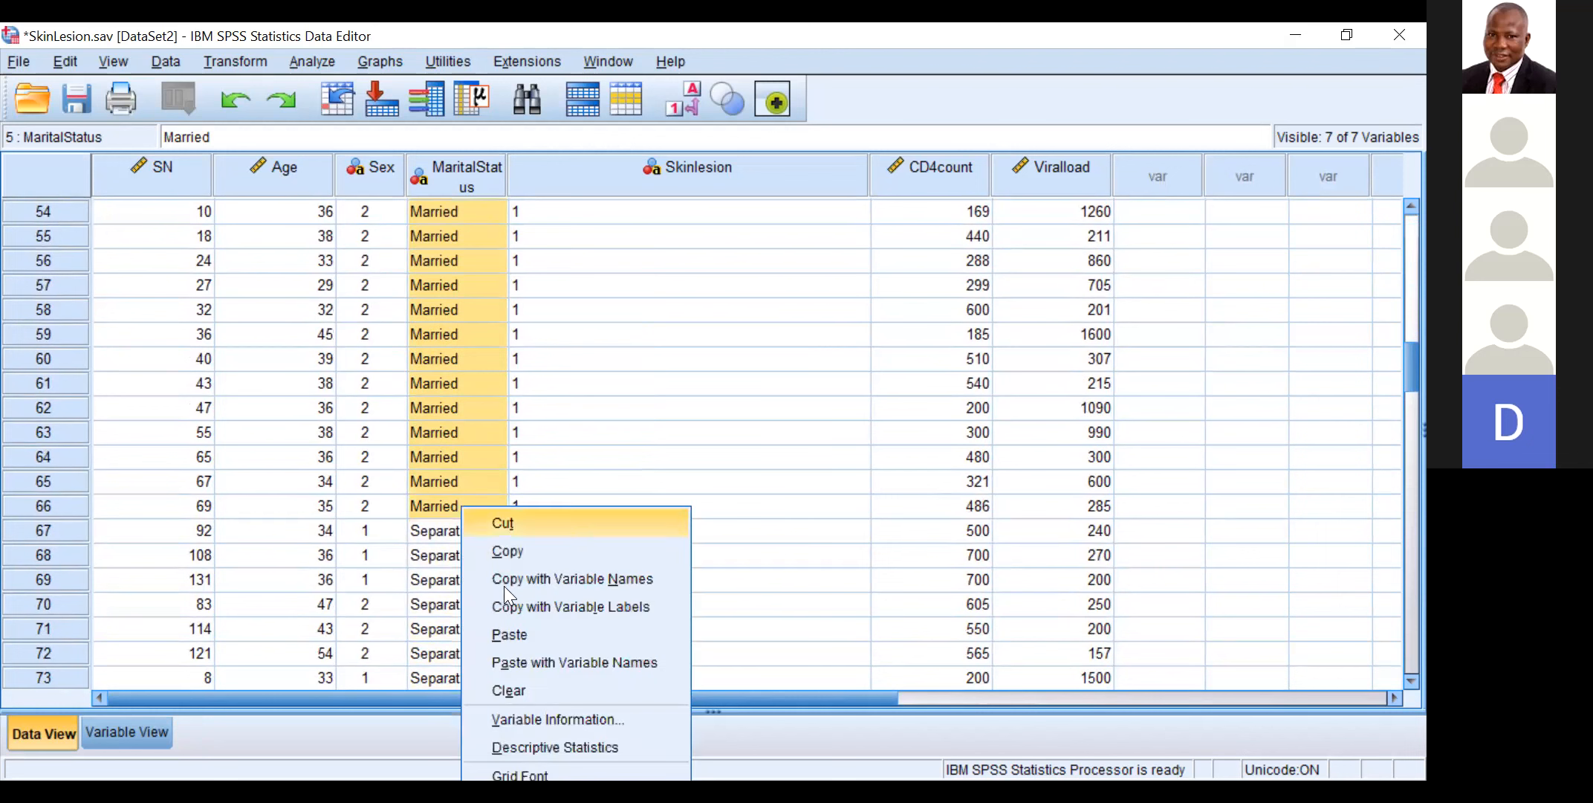
pyautogui.click(512, 634)
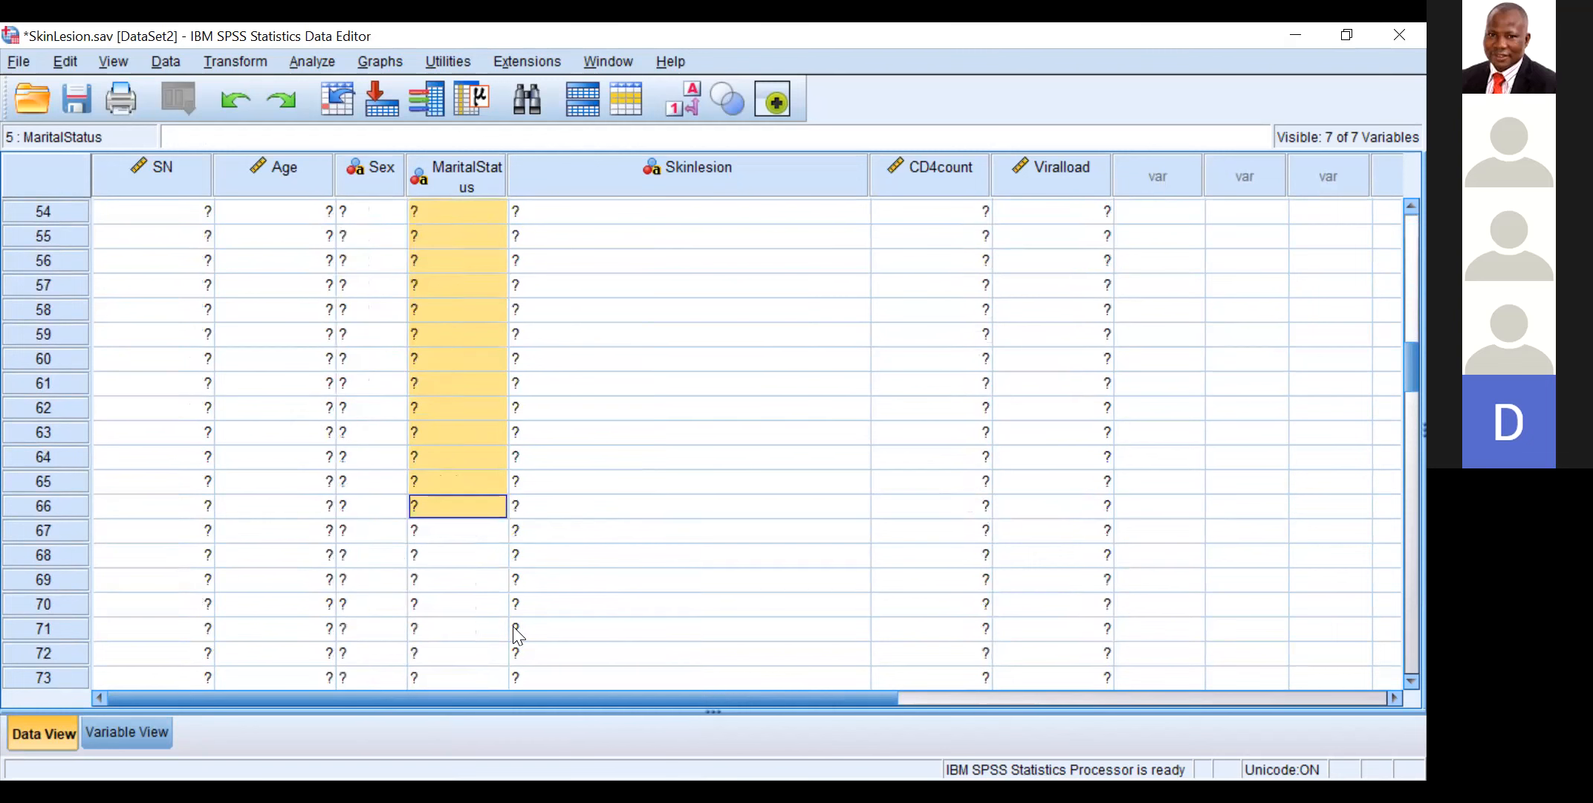
# Step: Recode the first Separated entry in the MaritalStatus column, case 67, as 3
pyautogui.click(491, 534)
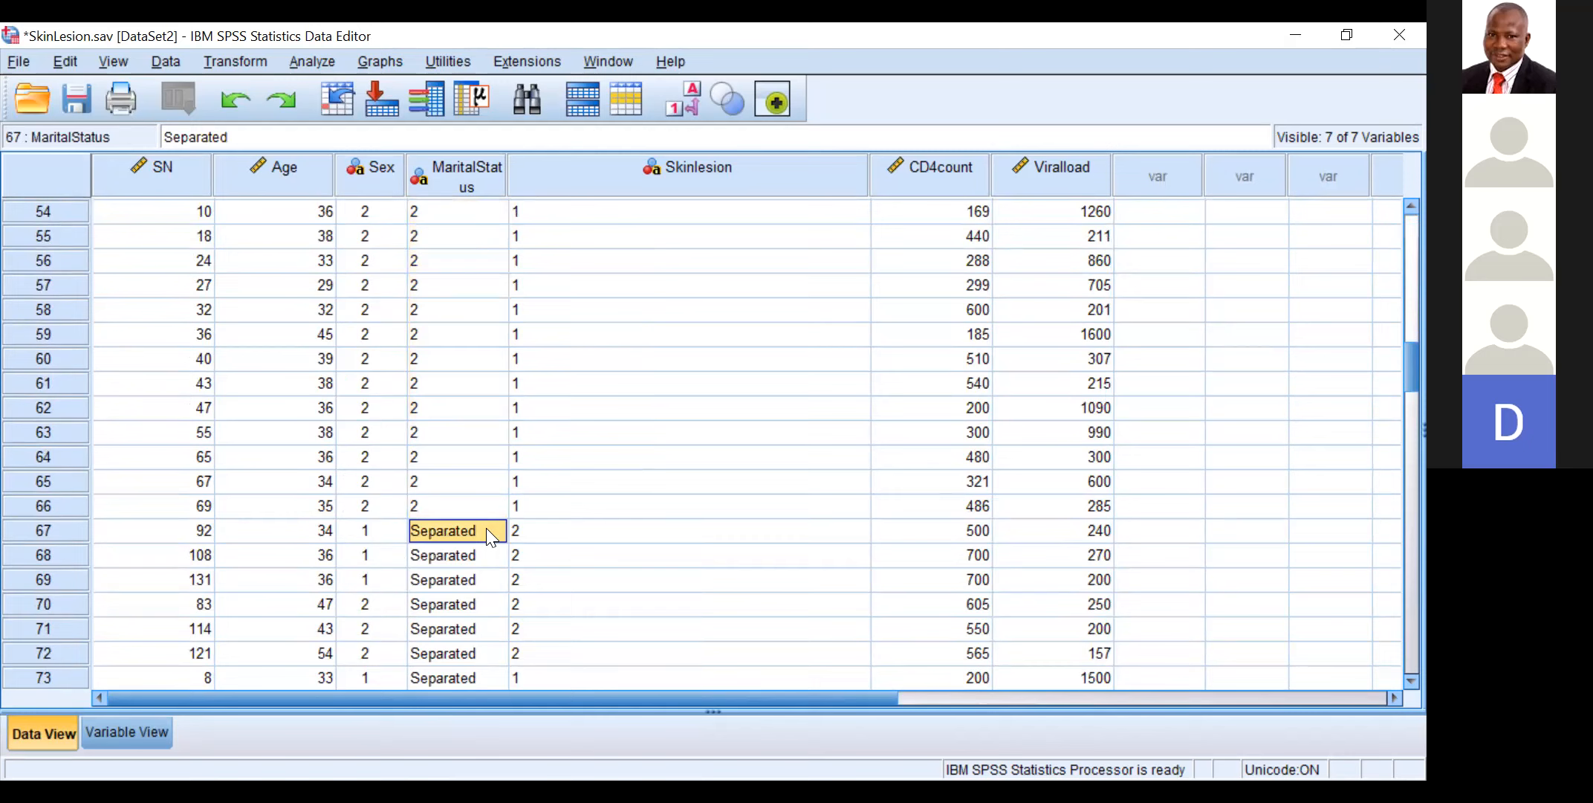
pyautogui.write('3')
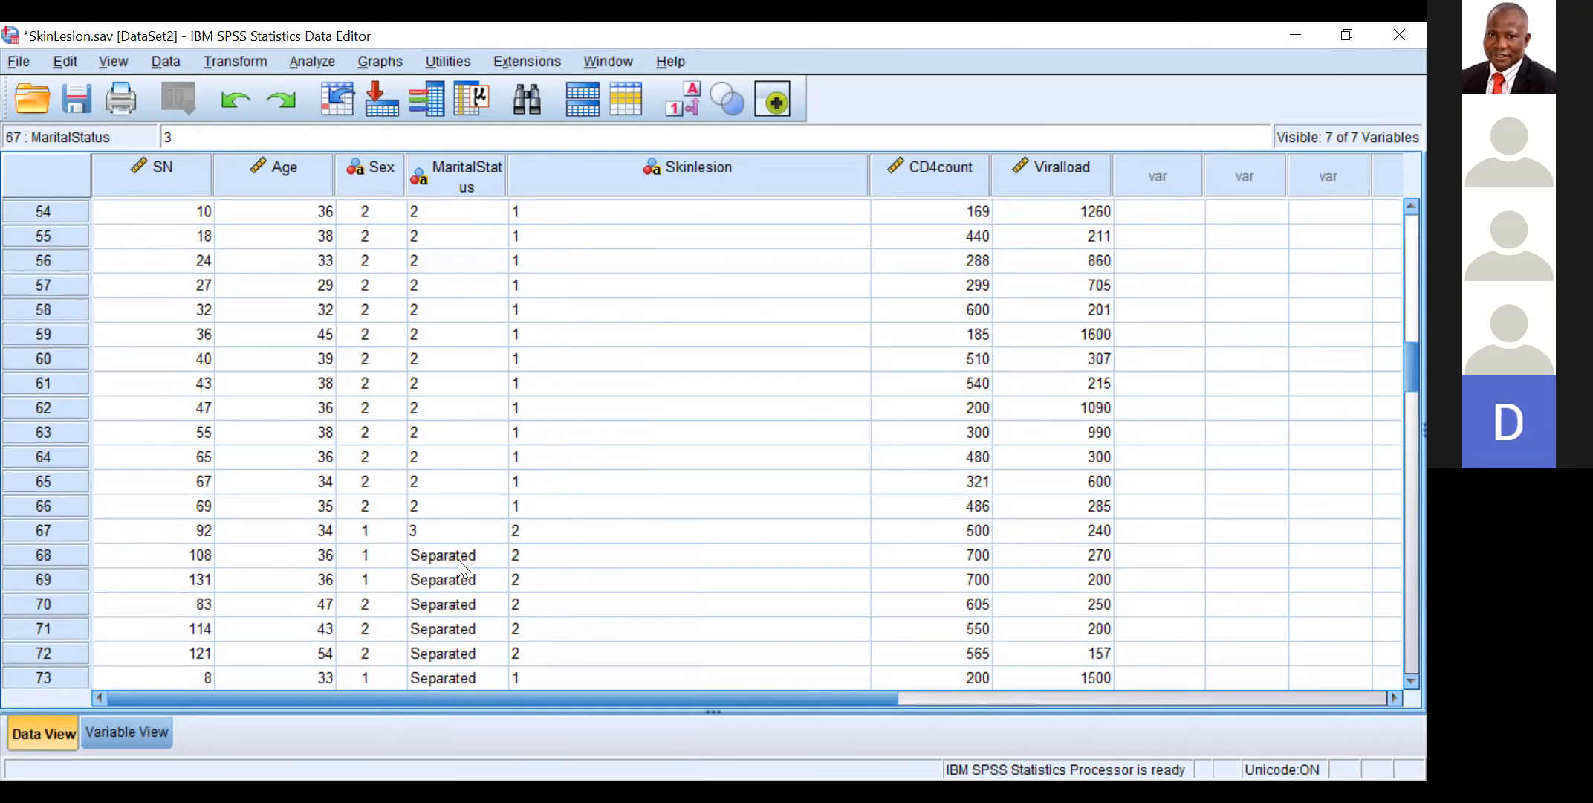
# Step: Copy the MaritalStatus value 3 from case 67 over the Separated entries in cases 68 to 79
pyautogui.click(480, 550)
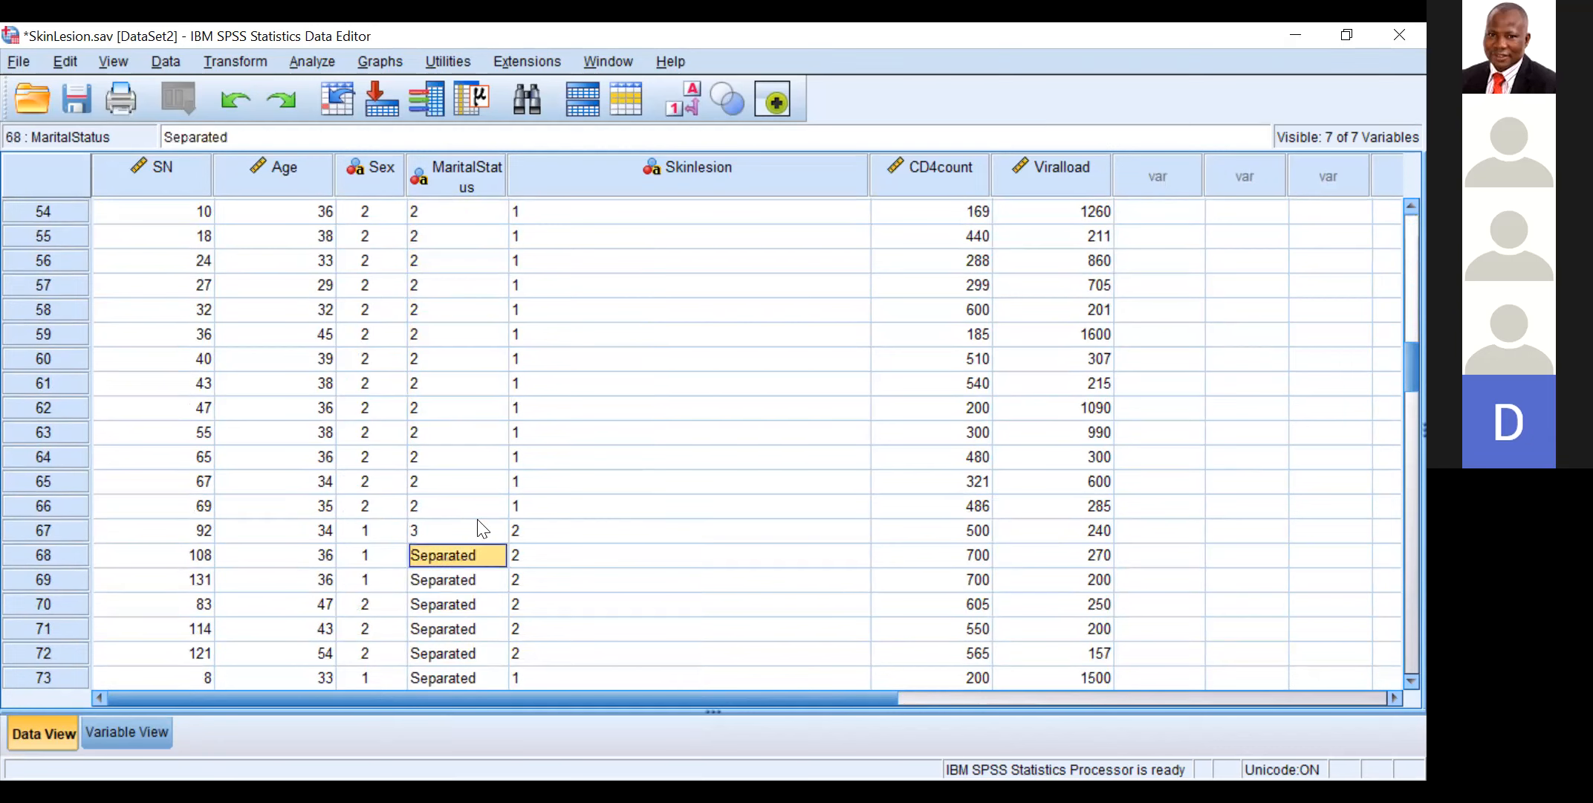
pyautogui.click(444, 524)
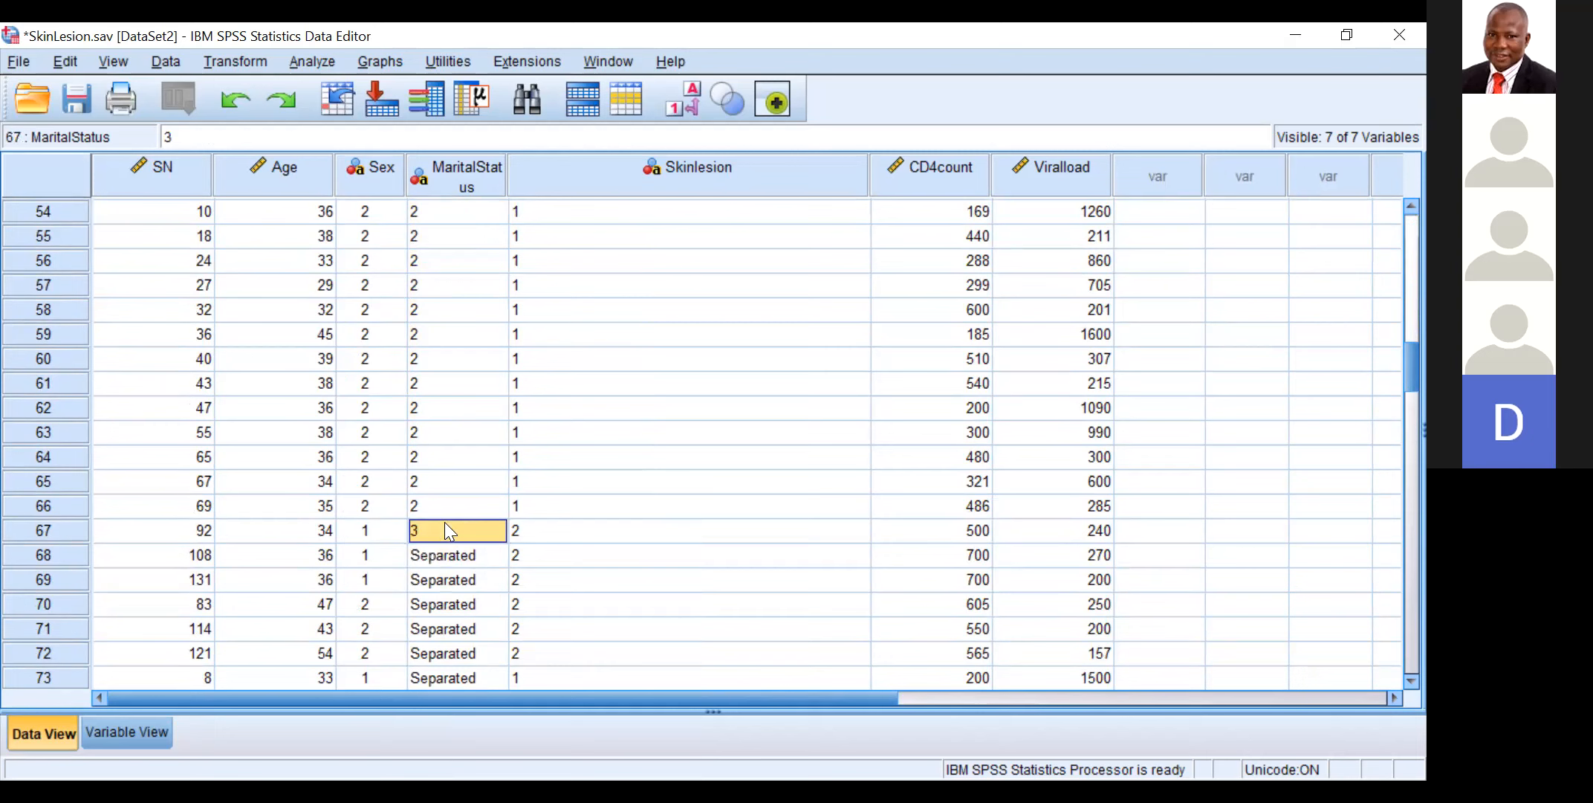
pyautogui.rightClick(445, 523)
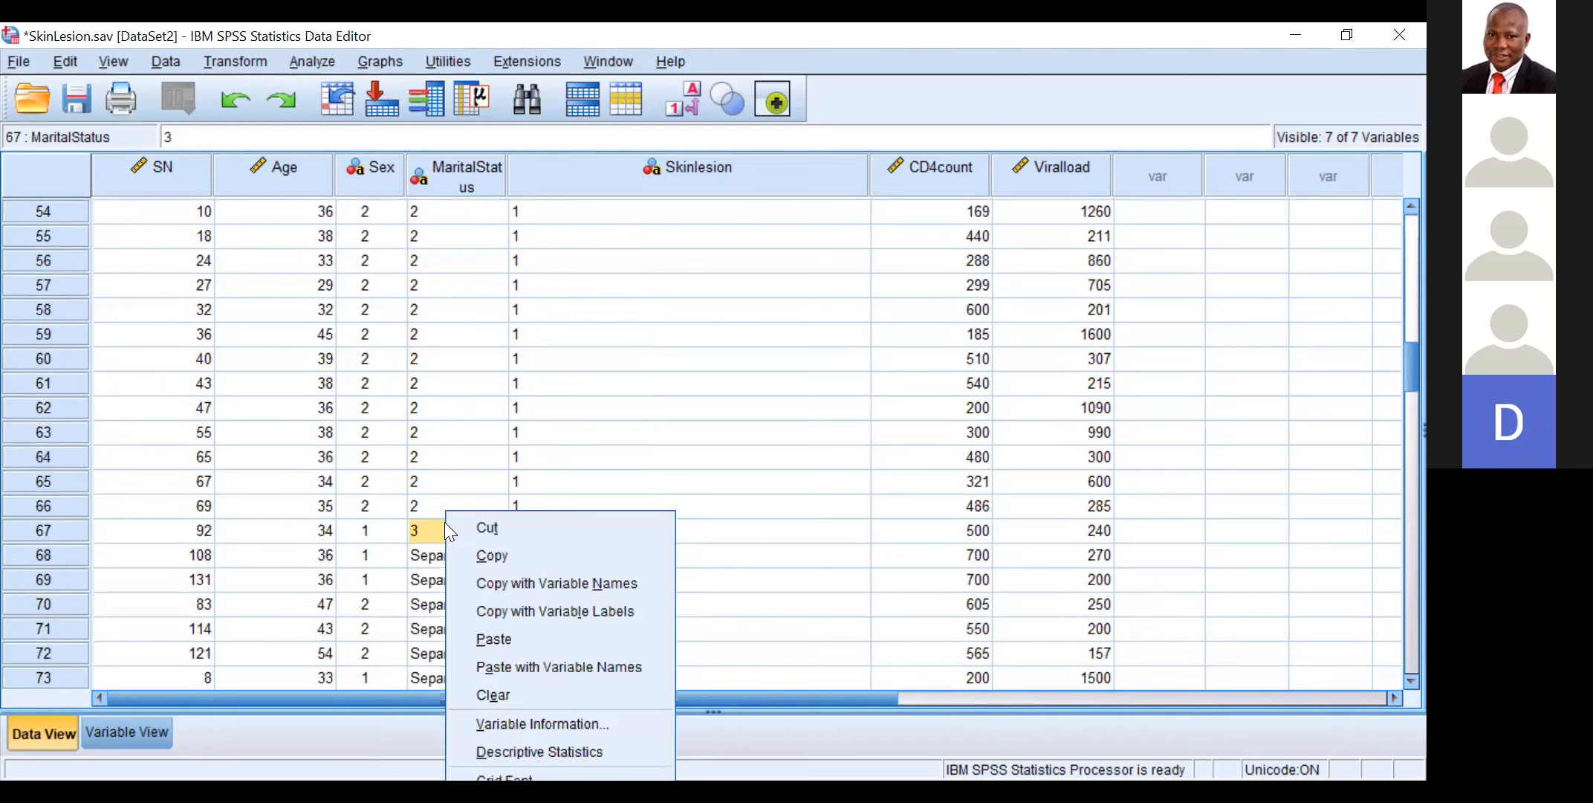
pyautogui.click(490, 552)
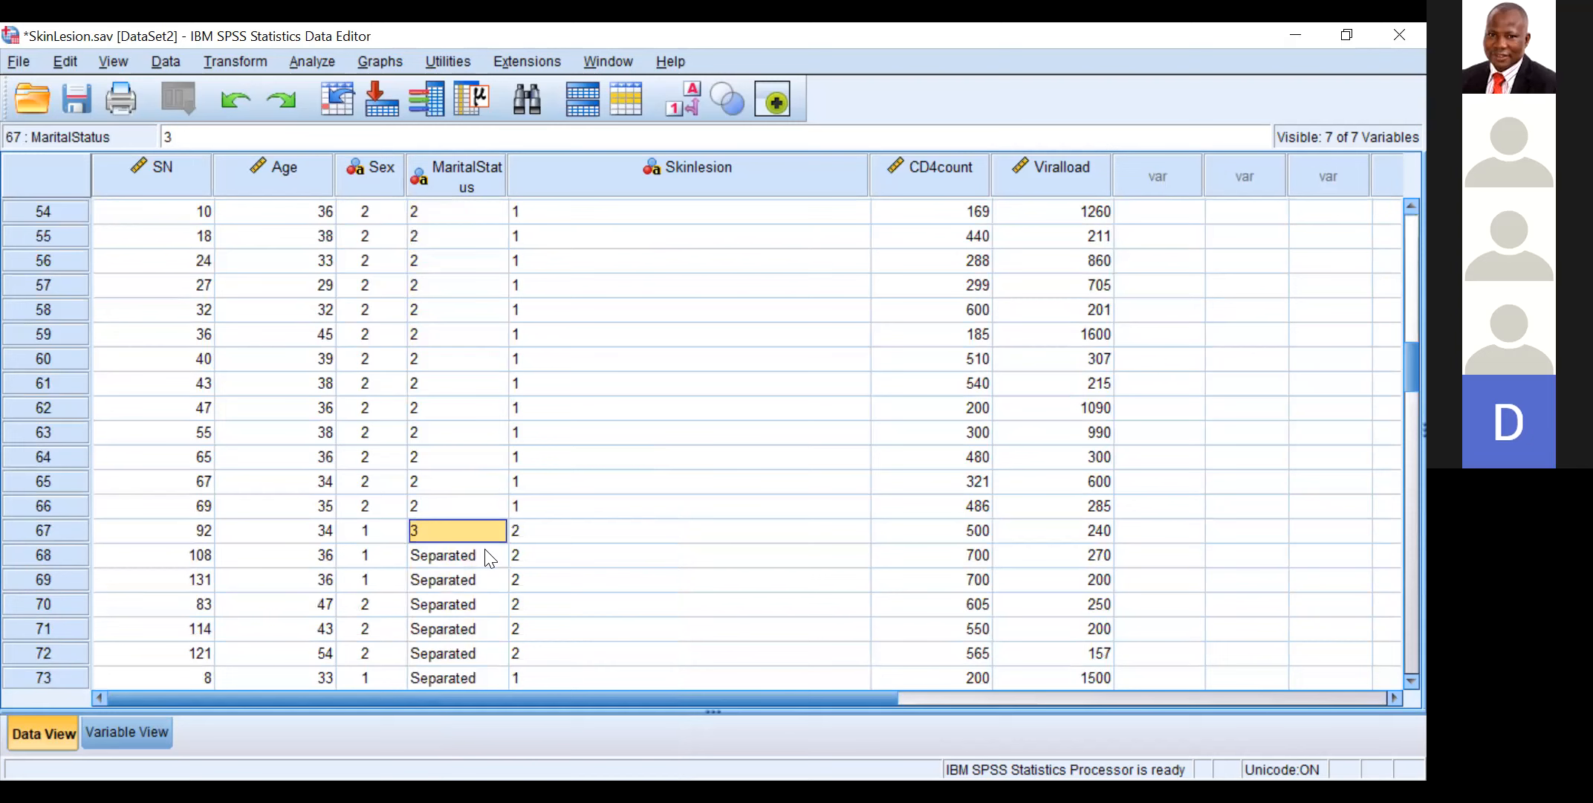
pyautogui.click(485, 550)
pyautogui.moveTo(485, 549); pyautogui.dragTo(452, 546)
pyautogui.click(474, 550)
pyautogui.click(445, 286)
pyautogui.rightClick(455, 552)
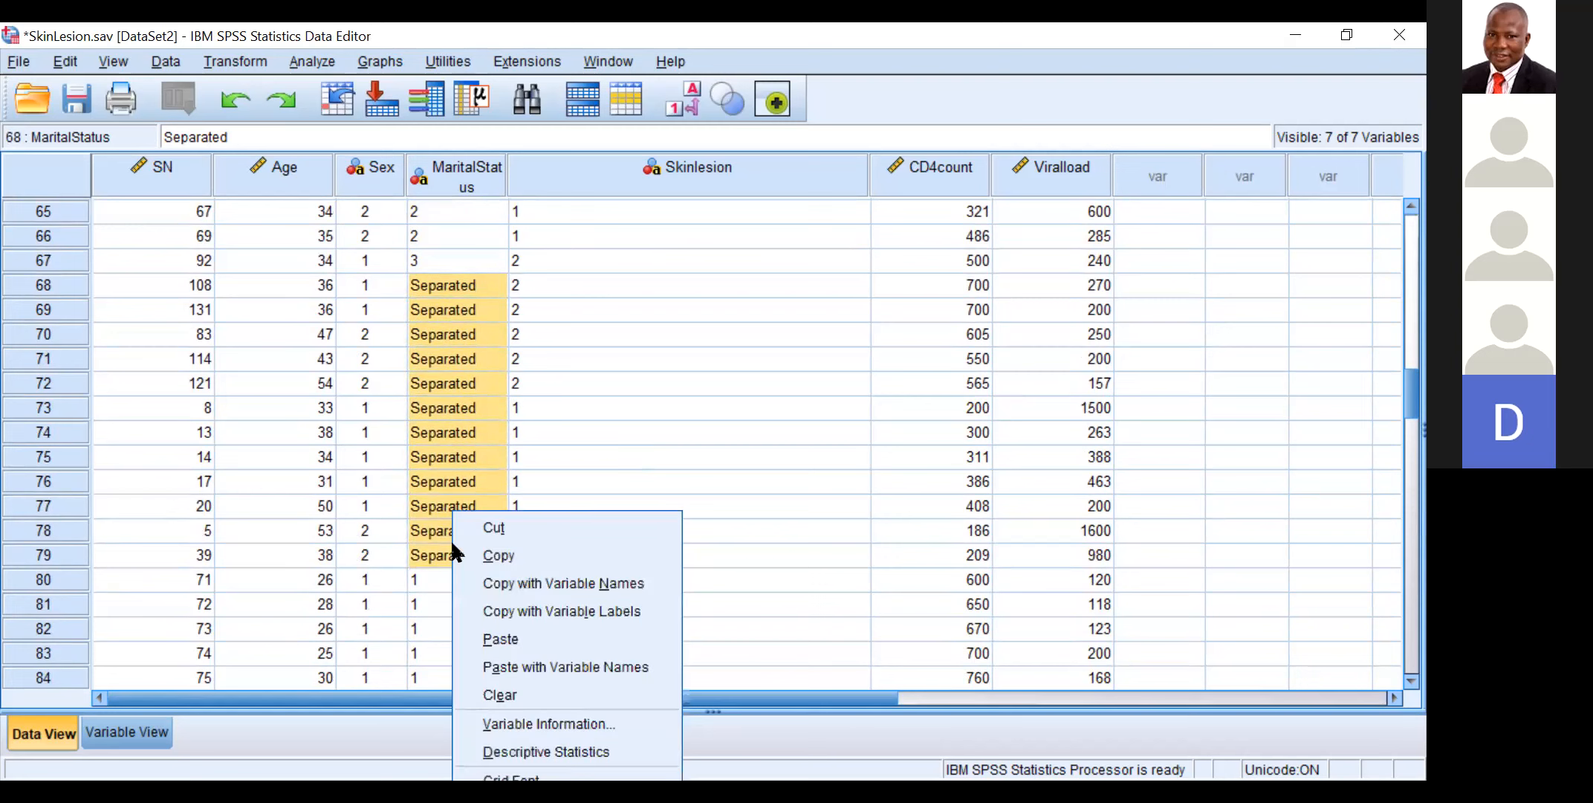
pyautogui.click(505, 628)
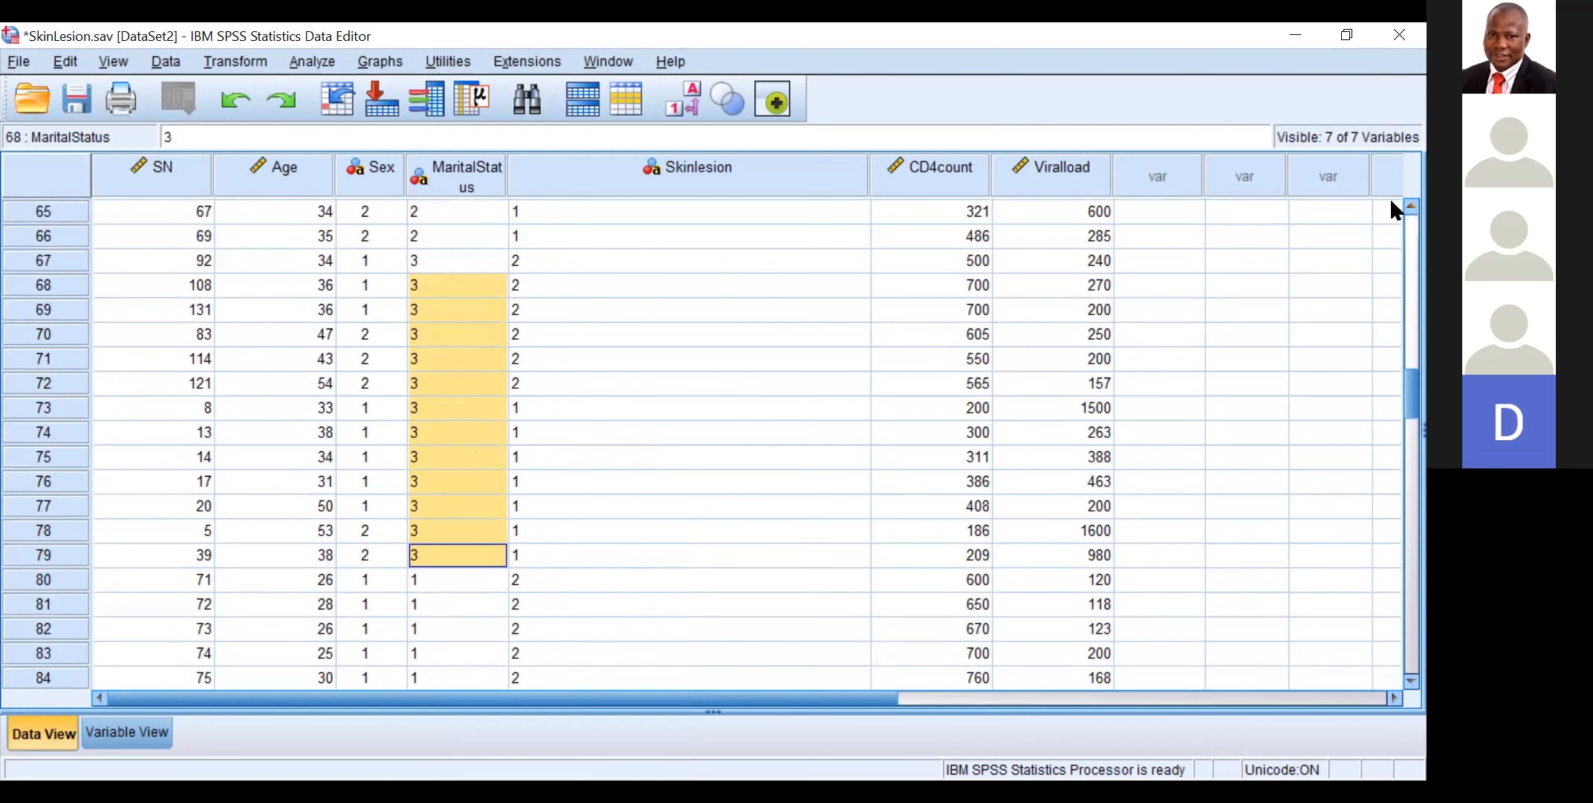
# Step: Return to the first cases and recode the first Divorced entry in MaritalStatus, case 1, as 4
pyautogui.scroll(5, 1392, 200)
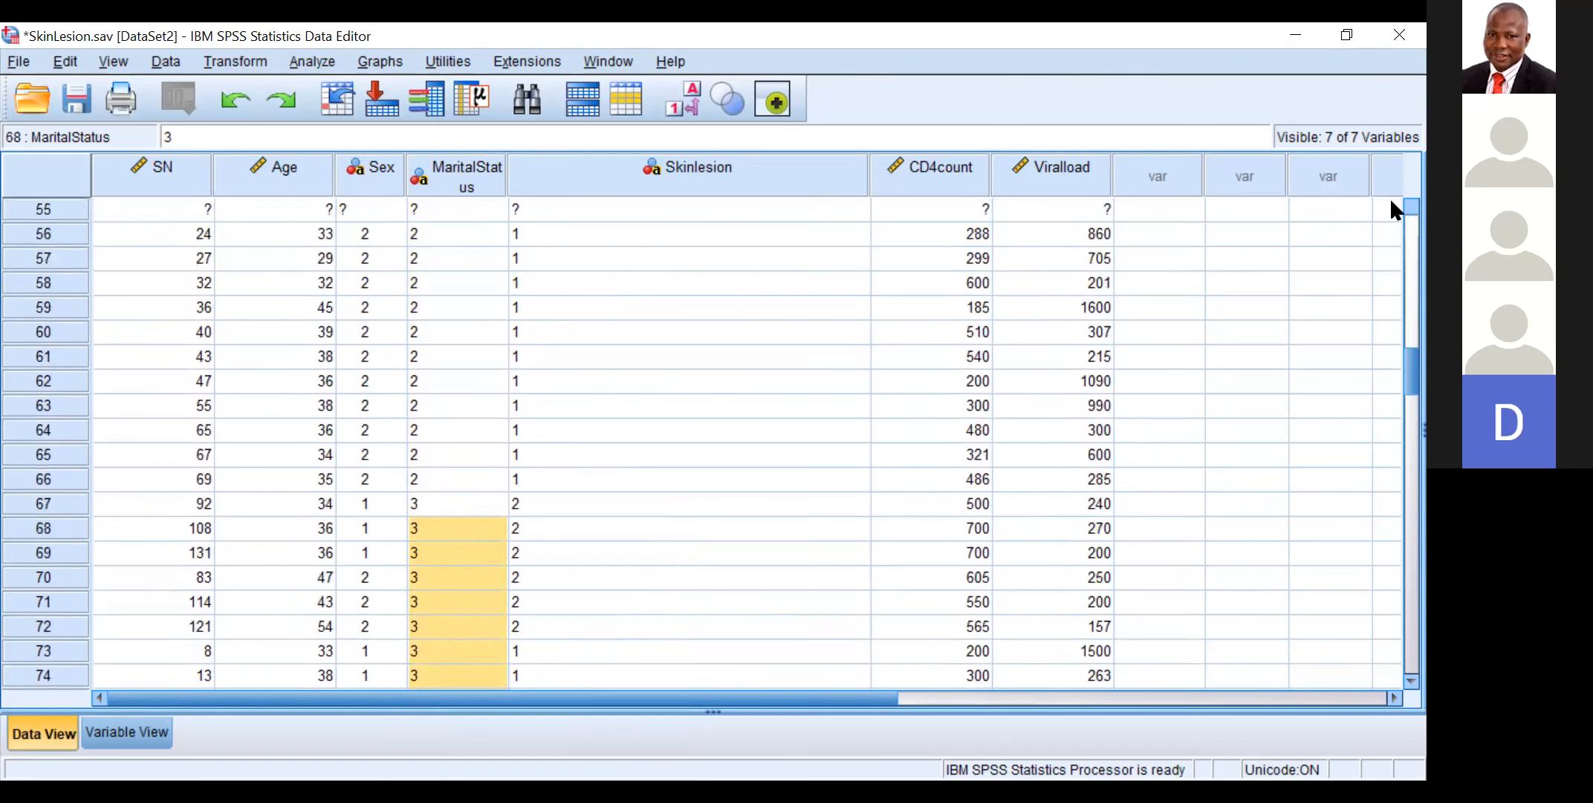
pyautogui.scroll(10, 1391, 201)
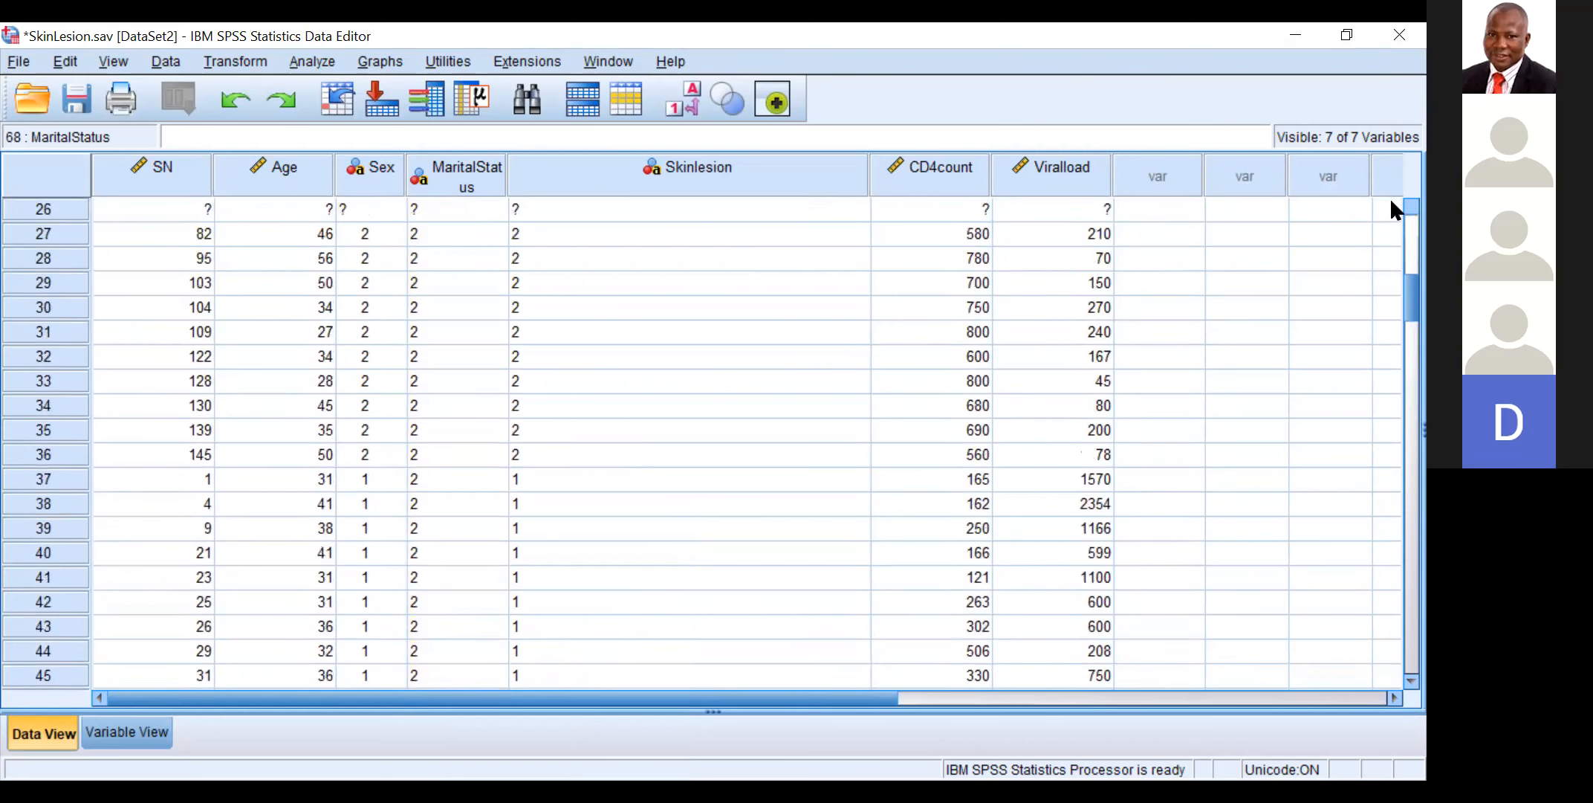
pyautogui.scroll(6, 1391, 201)
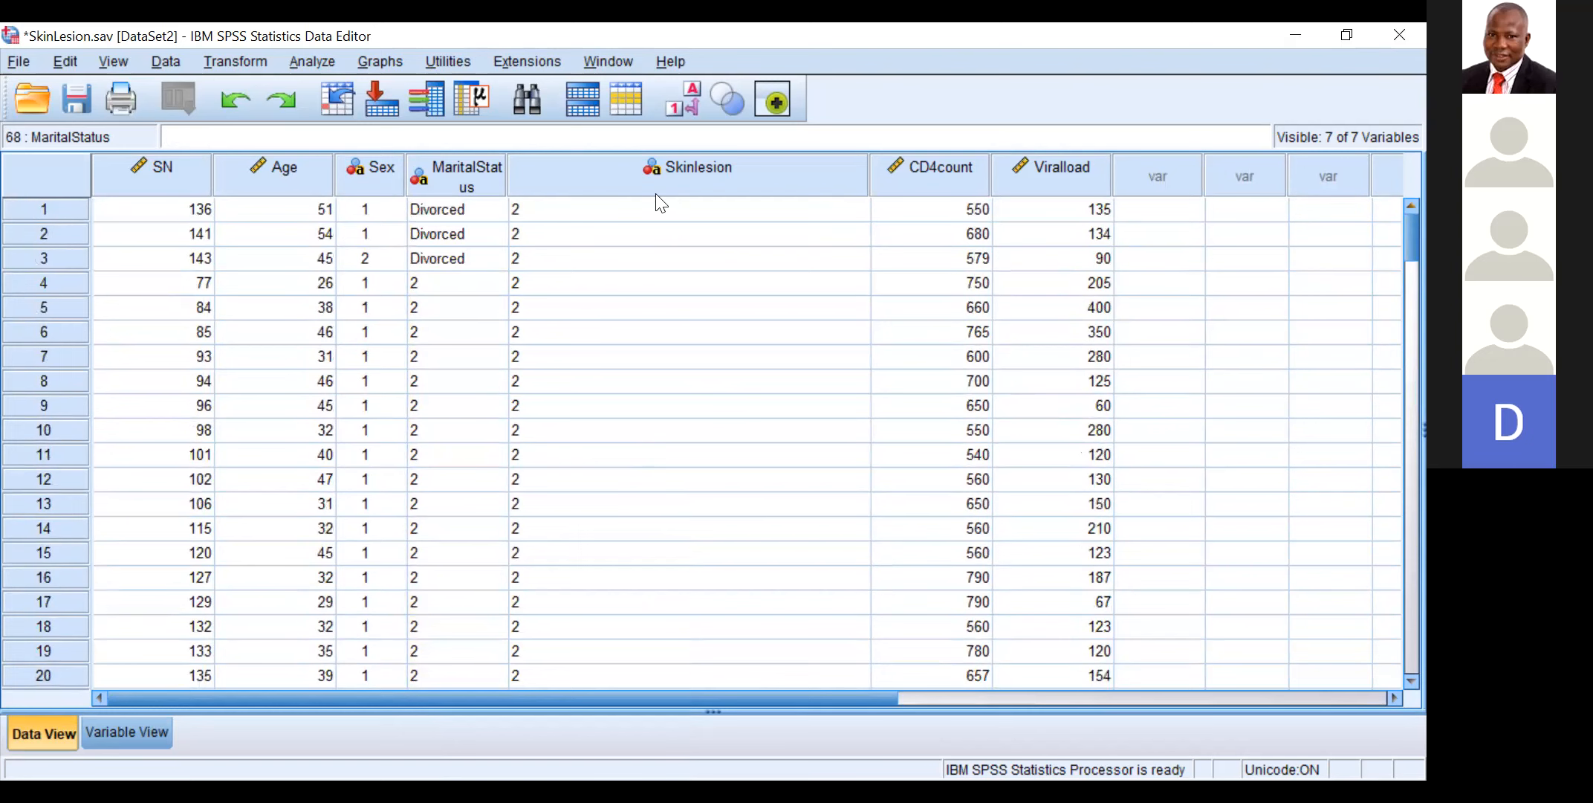
pyautogui.click(480, 210)
pyautogui.write('4')
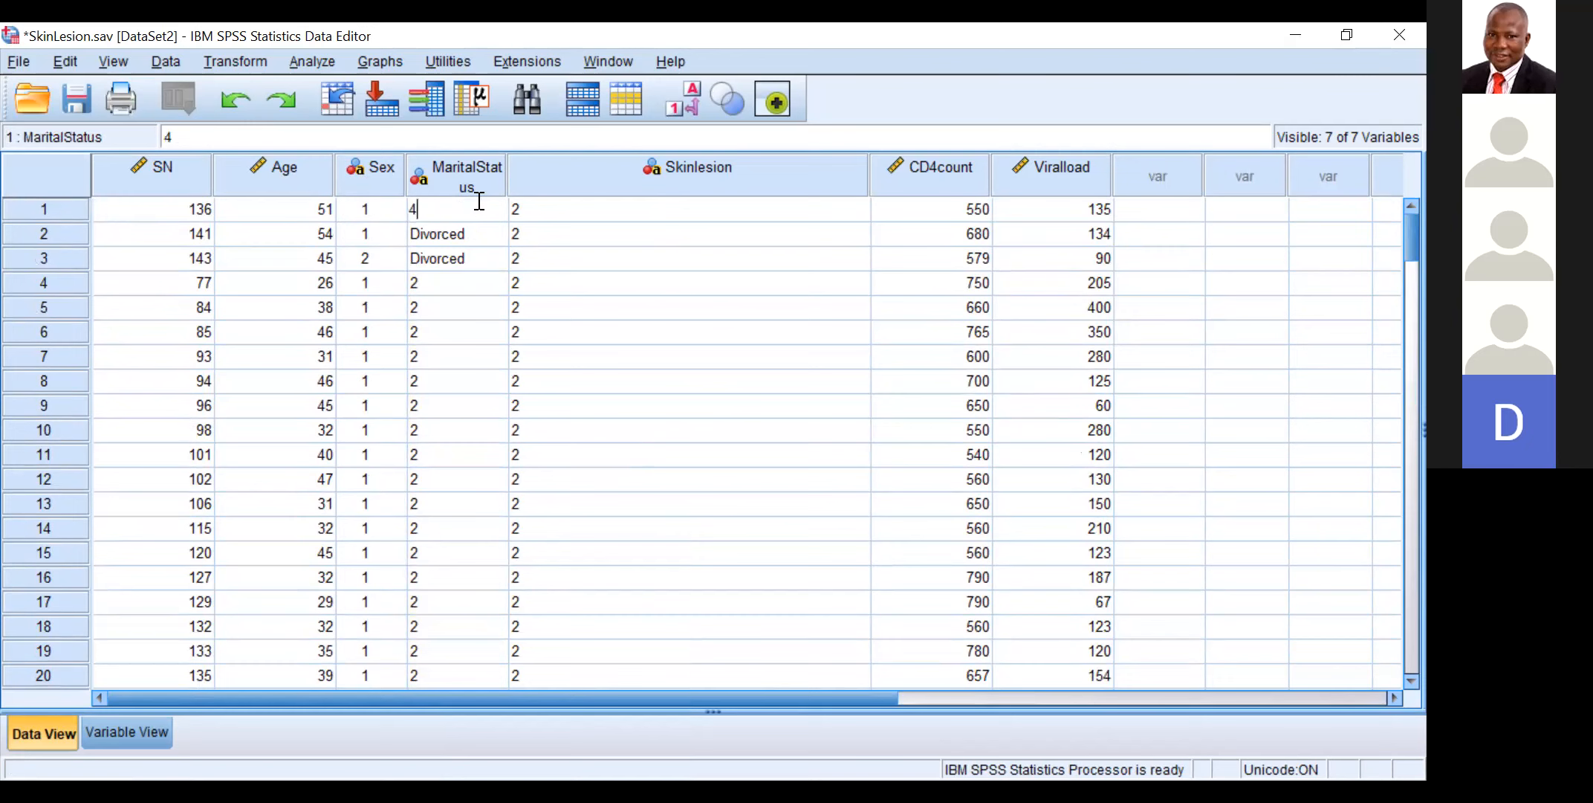
pyautogui.rightClick(450, 232)
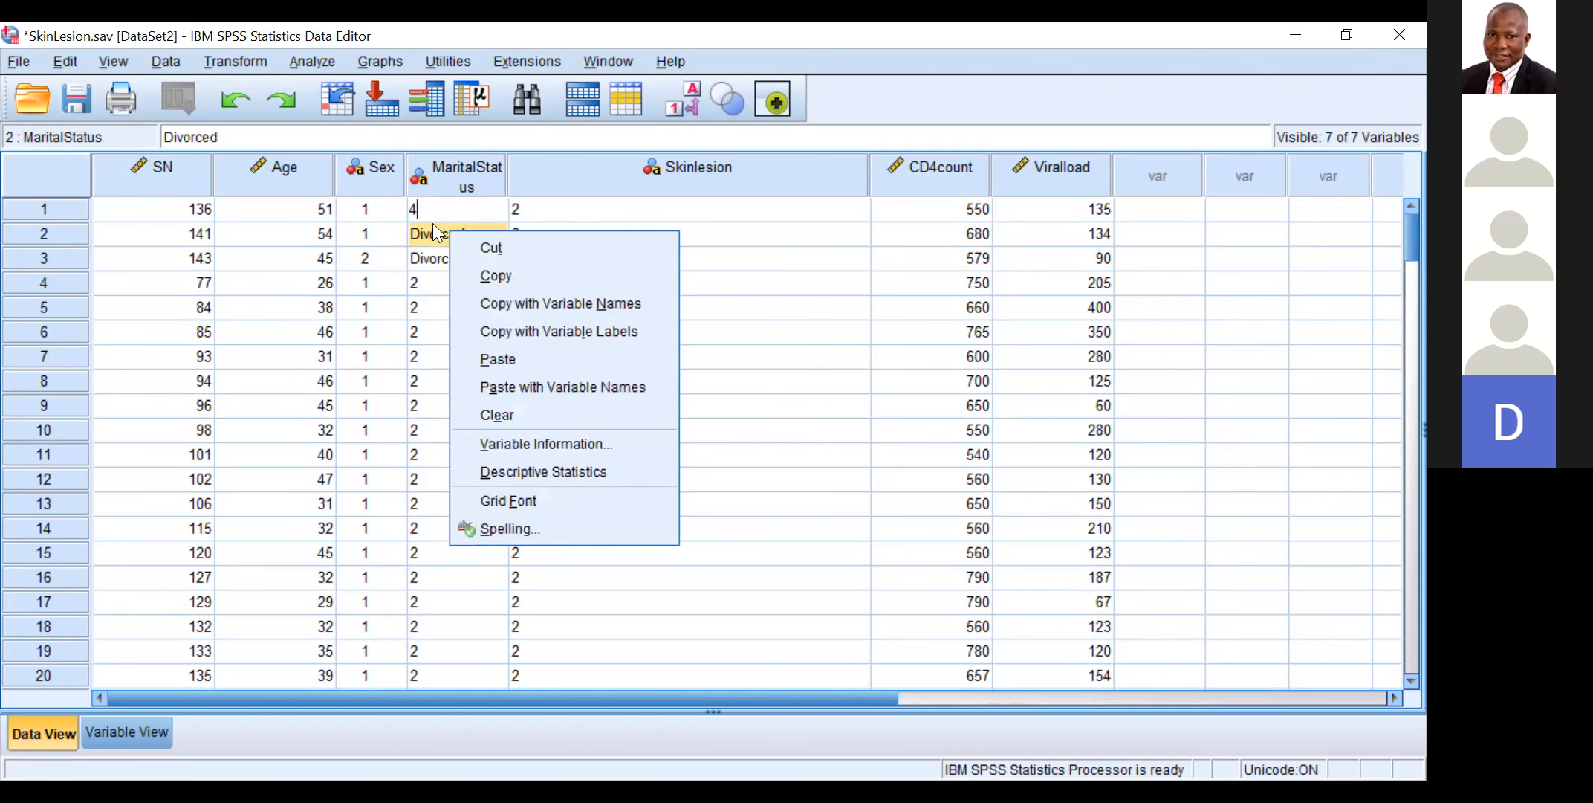
pyautogui.click(433, 204)
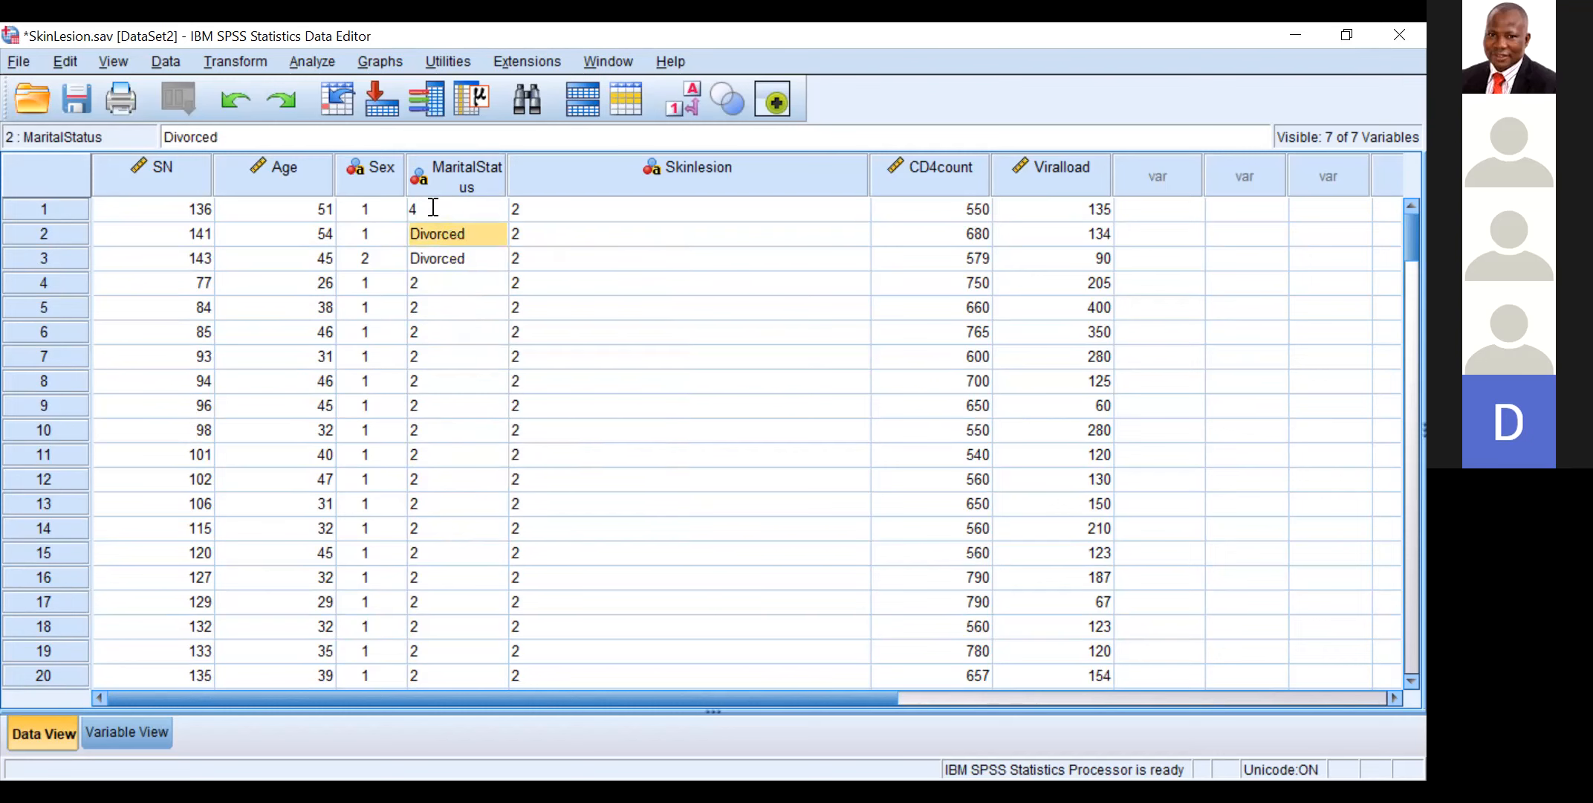
pyautogui.click(443, 233)
# Step: Copy the MaritalStatus value 4 from case 1 over the Divorced entries in cases 2 and 3, and save the dataset
pyautogui.click(437, 206)
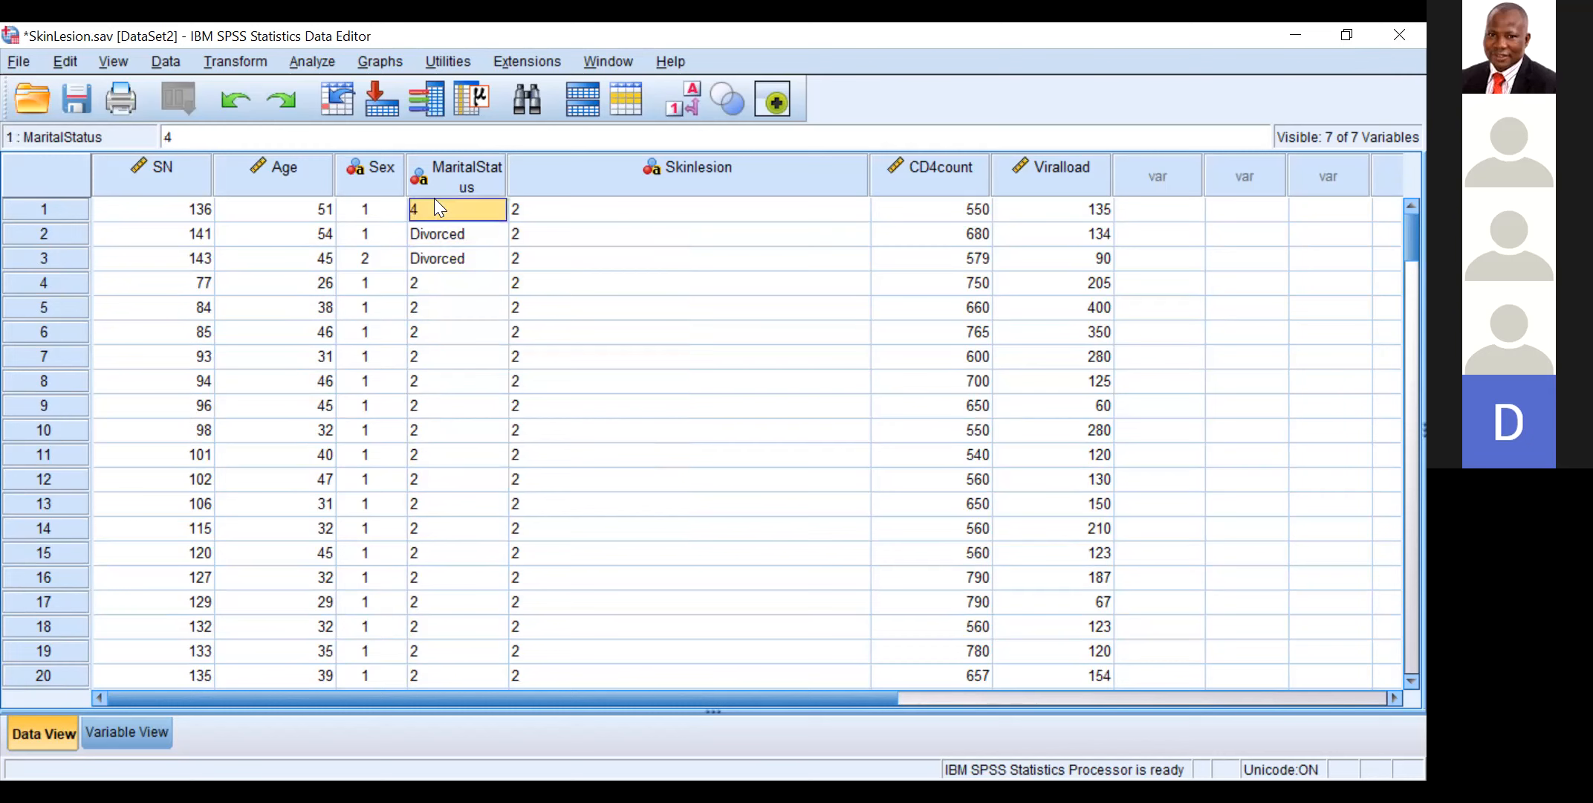
pyautogui.rightClick(435, 200)
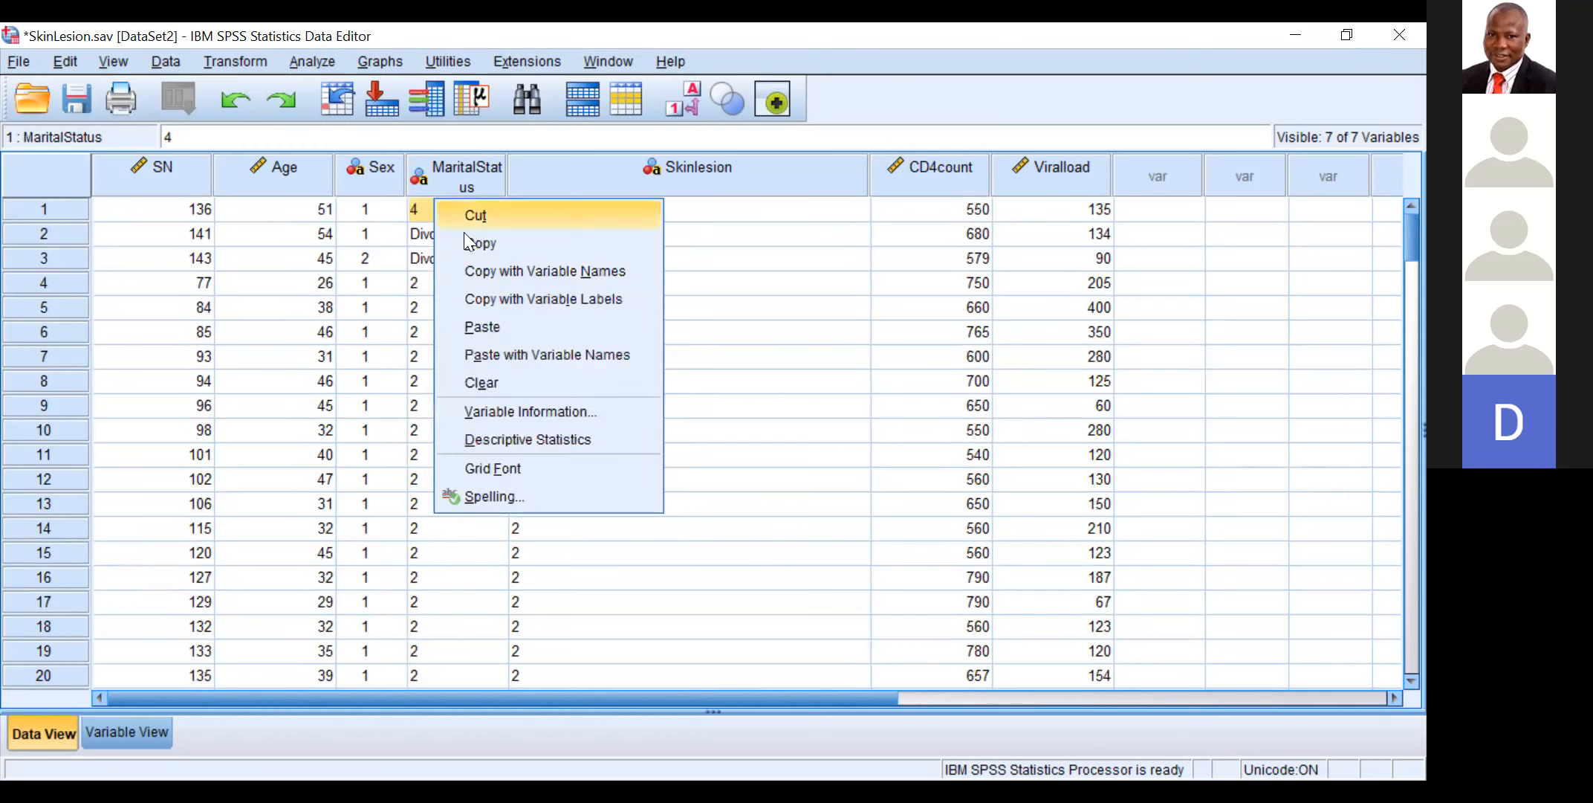
pyautogui.click(467, 233)
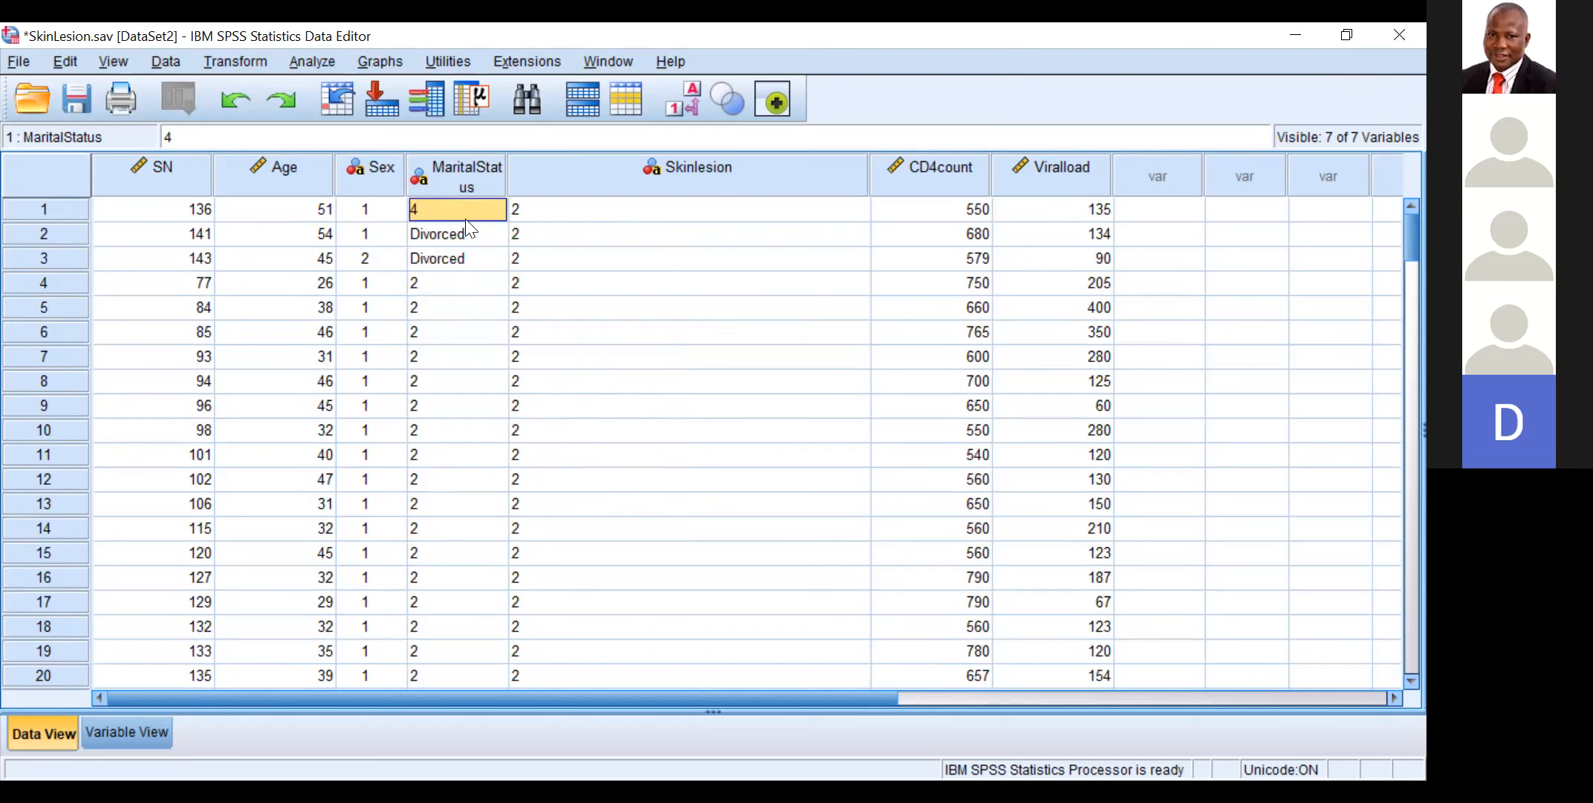
pyautogui.click(473, 232)
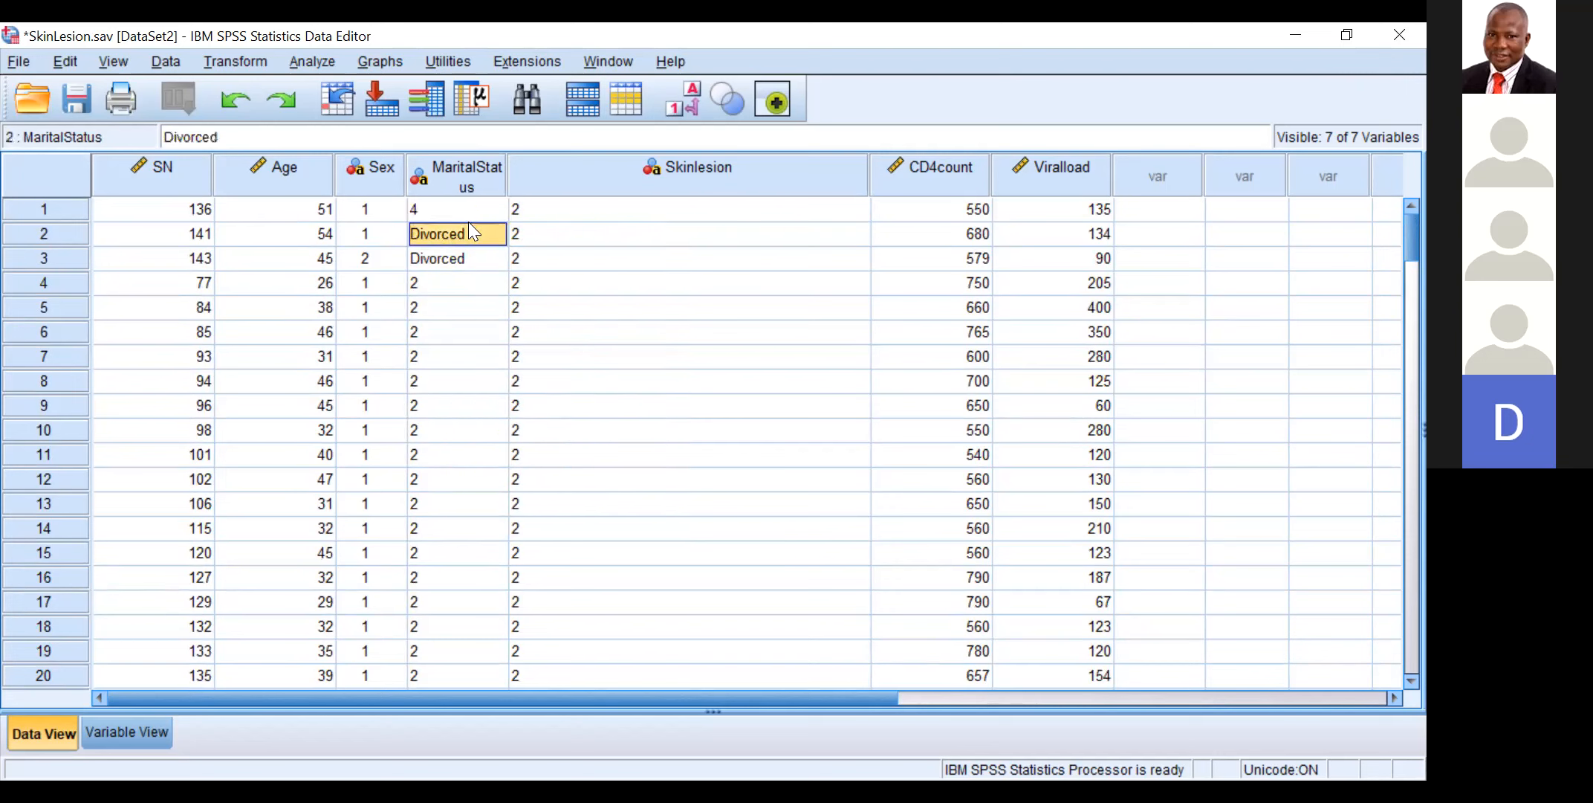
pyautogui.moveTo(468, 238); pyautogui.dragTo(470, 259)
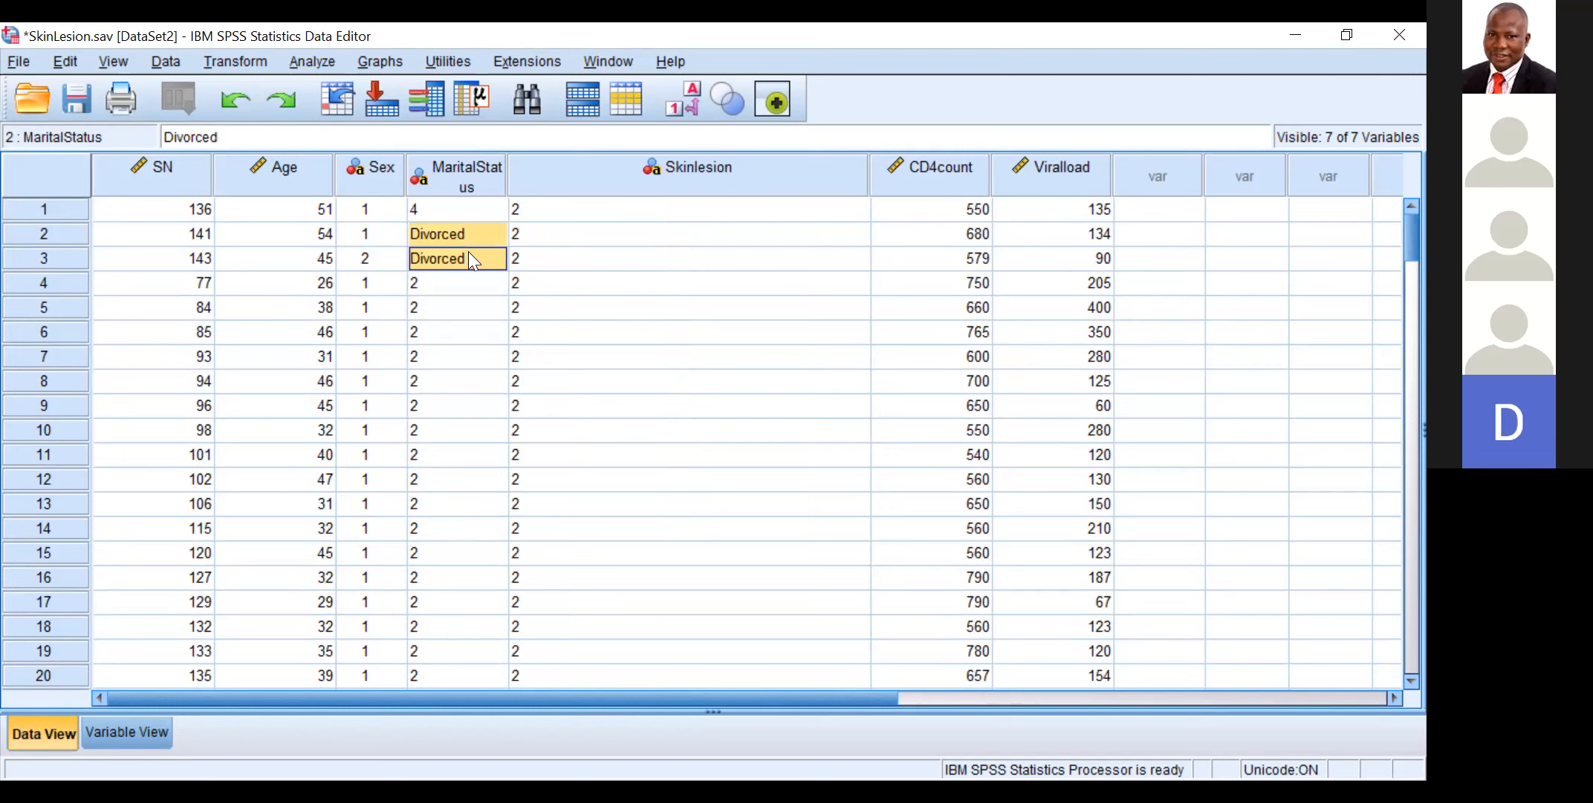
pyautogui.rightClick(468, 258)
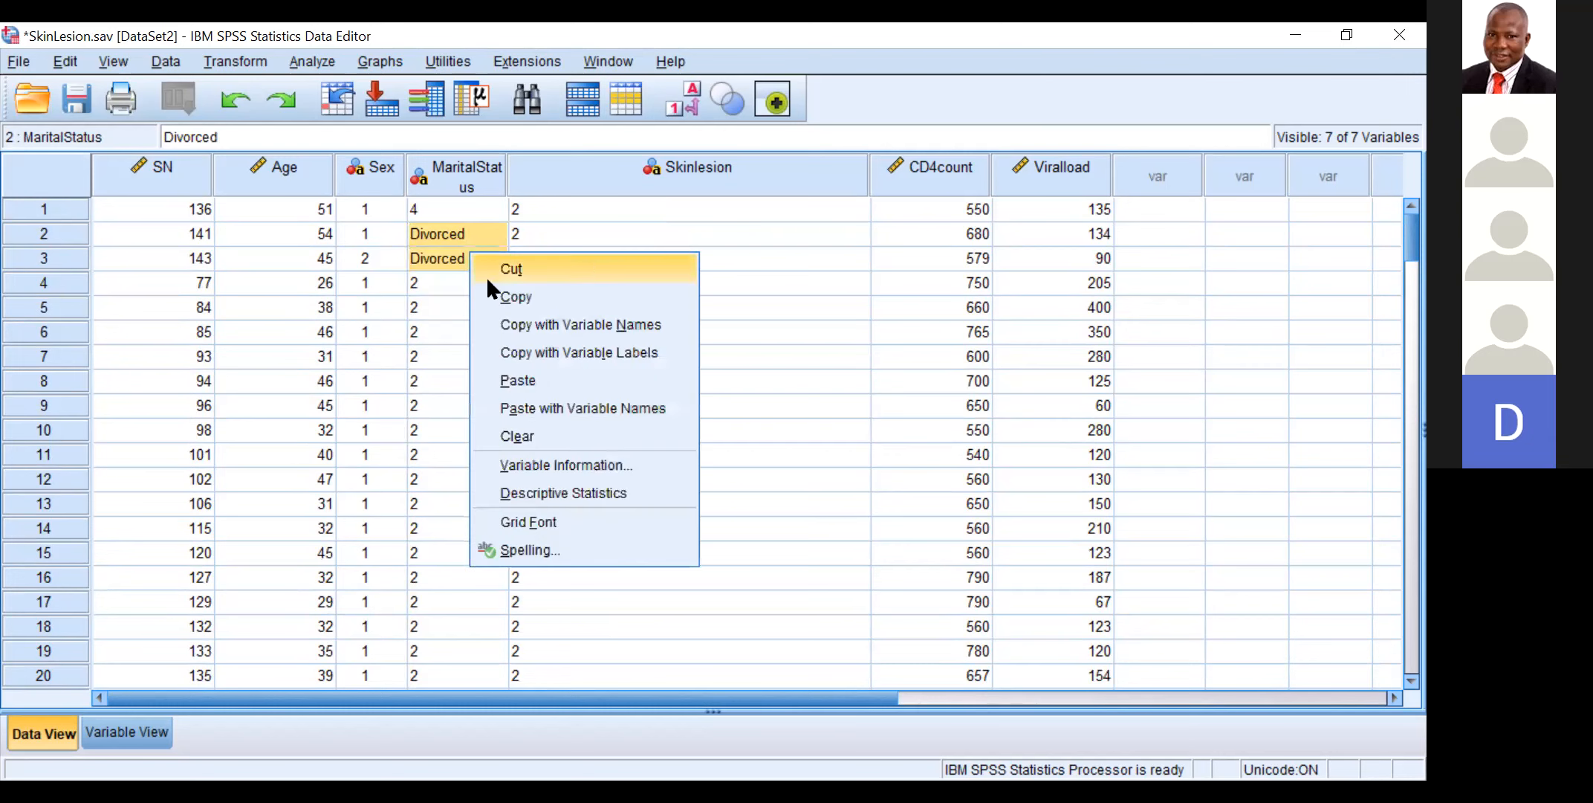
pyautogui.click(520, 379)
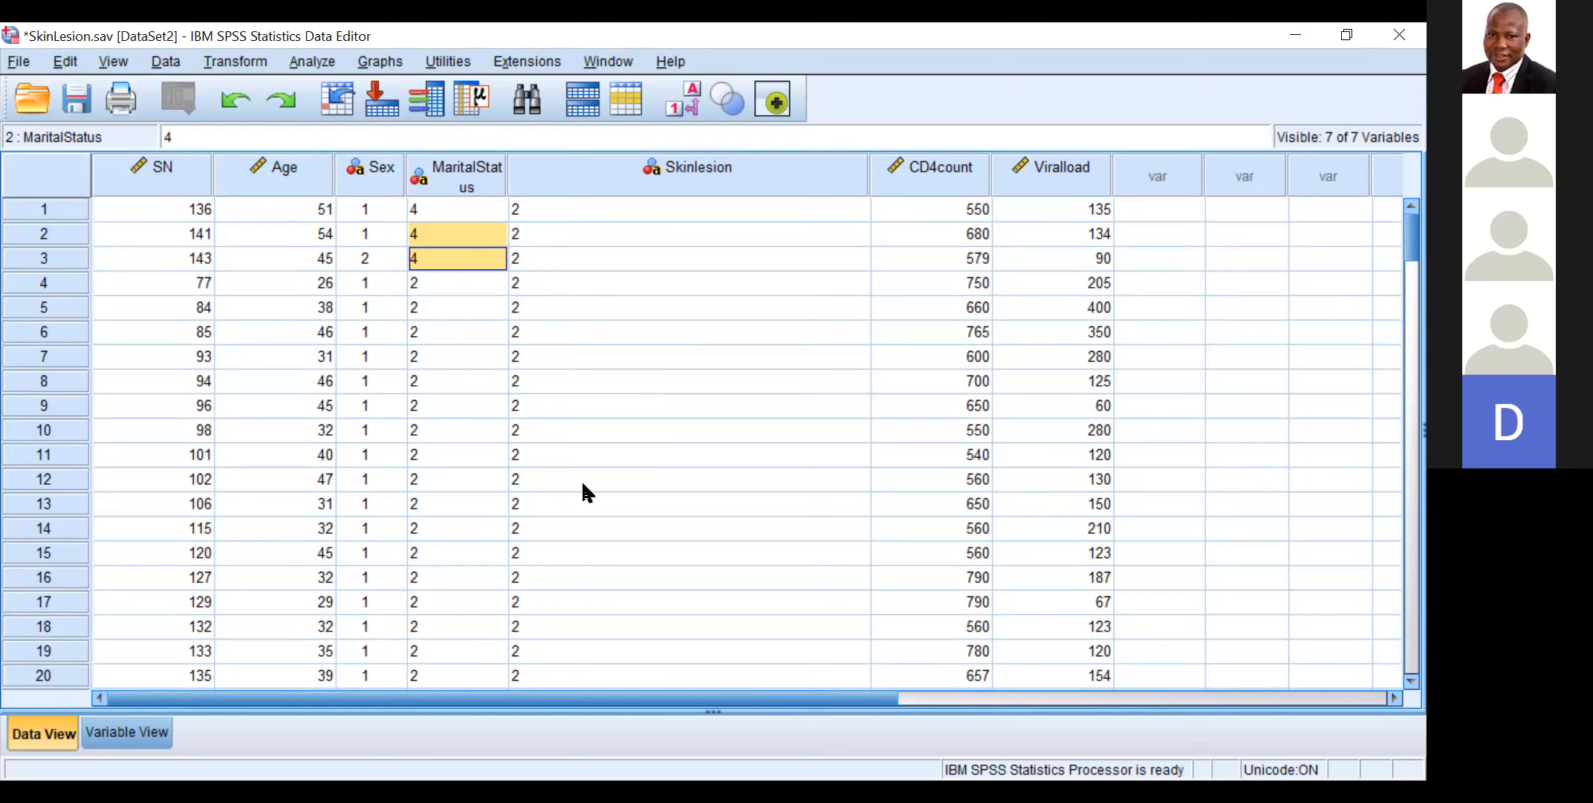
pyautogui.hotkey('ctrl', 's')
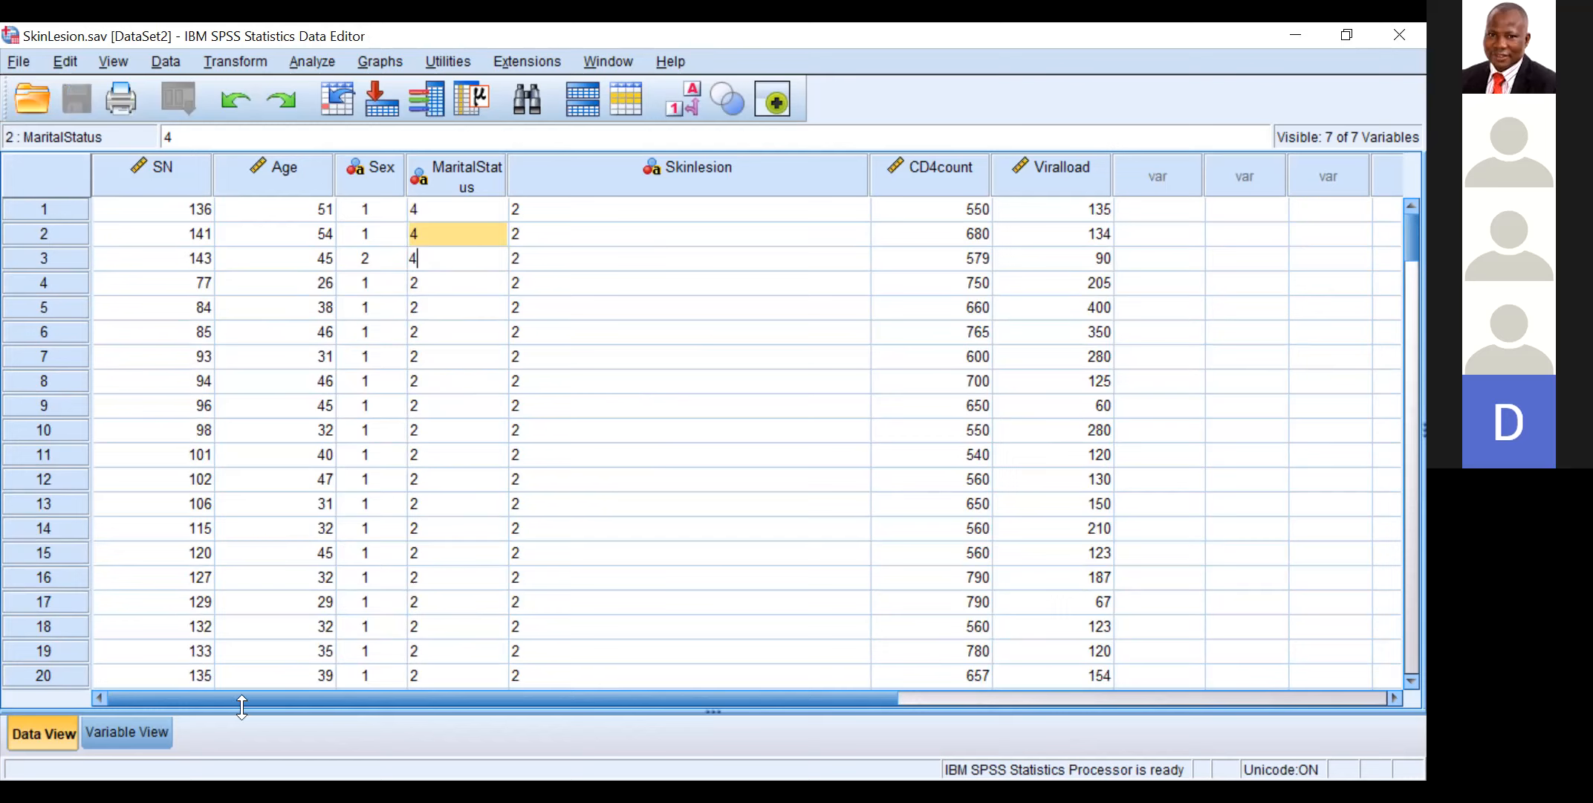
# Step: Change the variable type of Sex to Numeric in the variable definitions
pyautogui.click(137, 732)
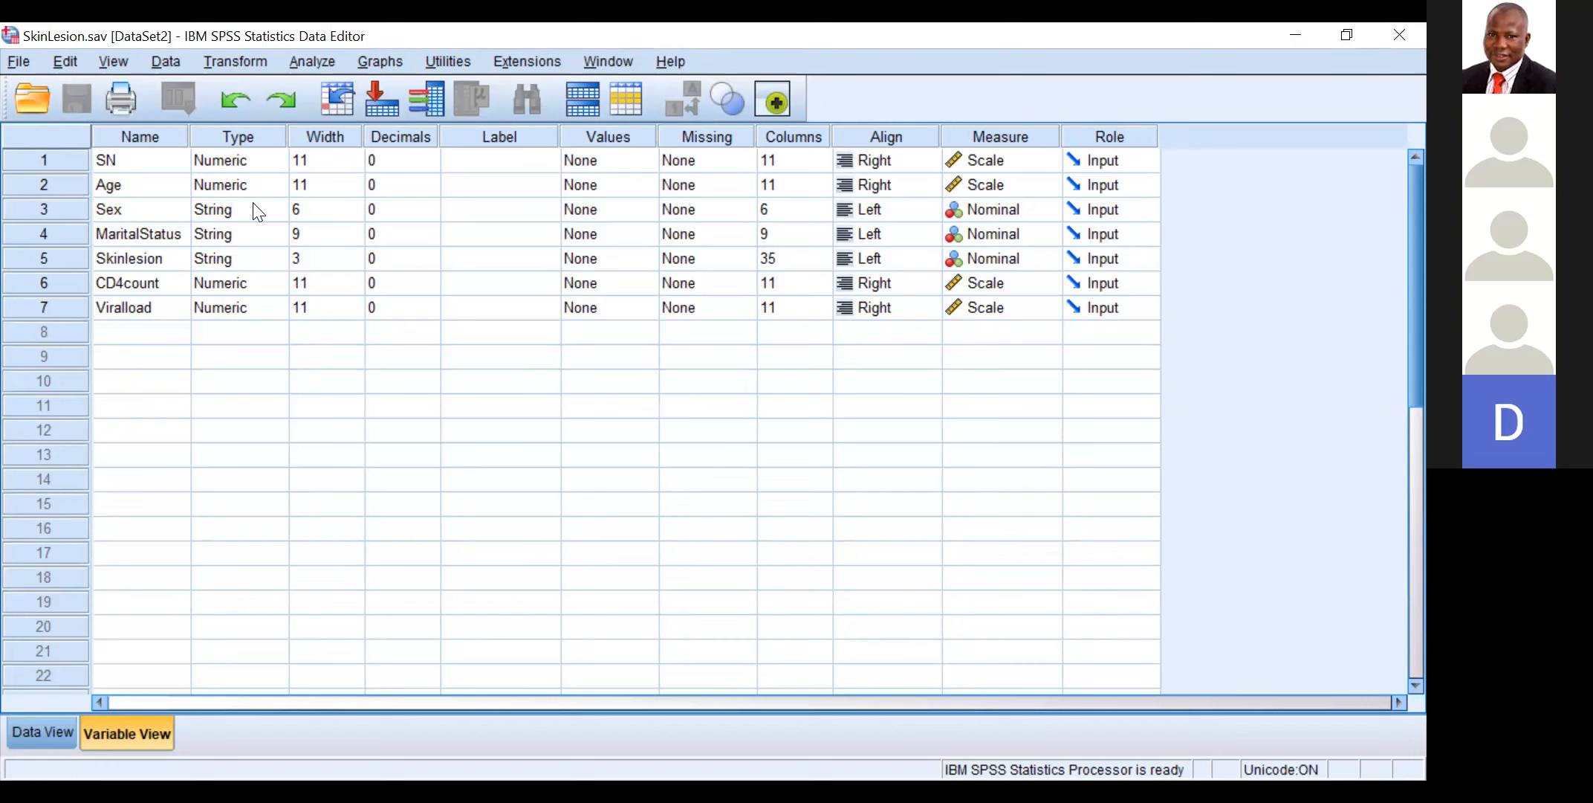
pyautogui.click(229, 214)
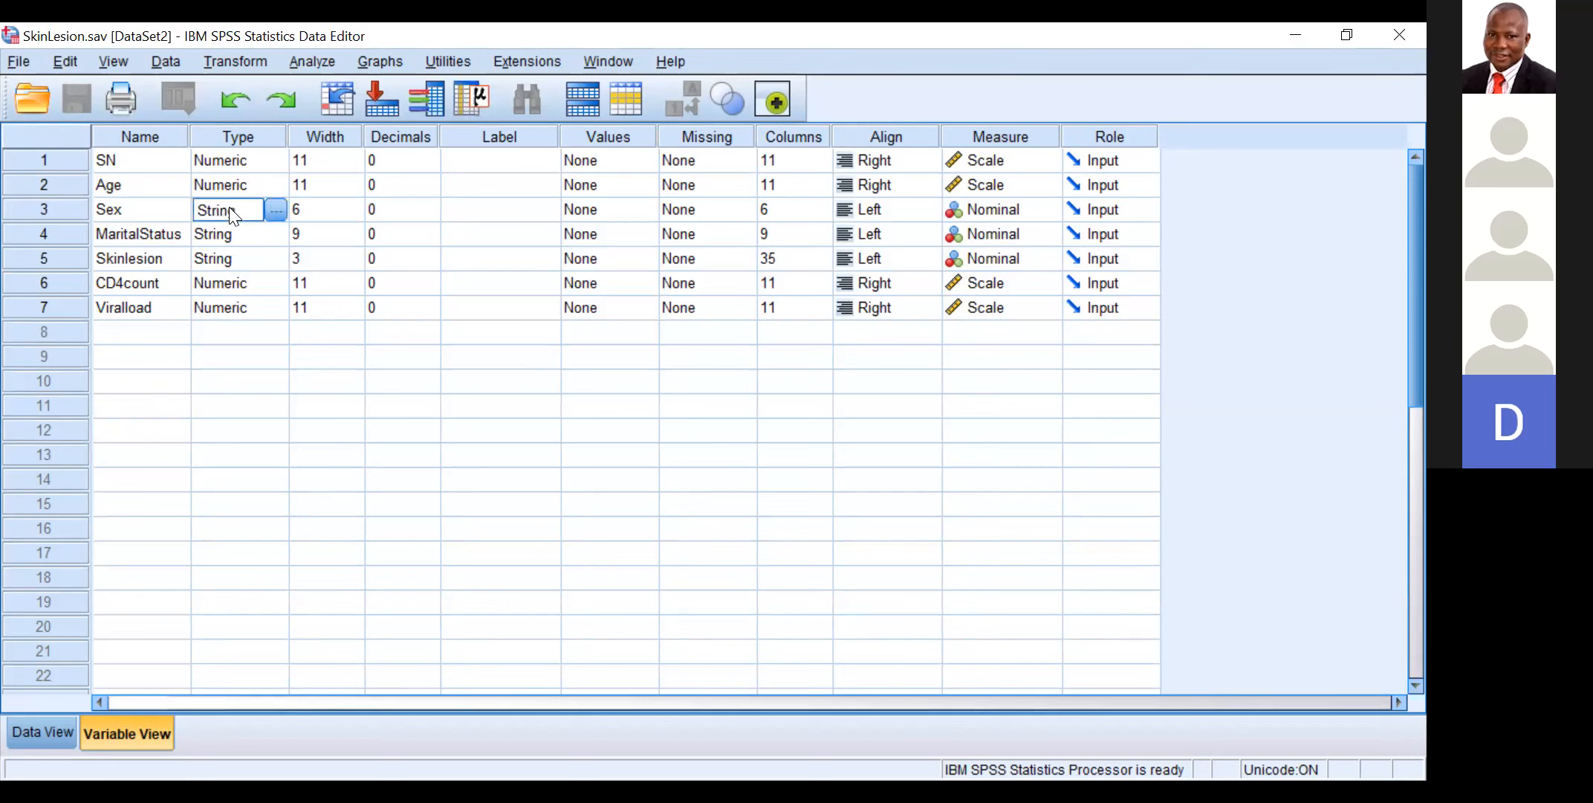
pyautogui.click(275, 211)
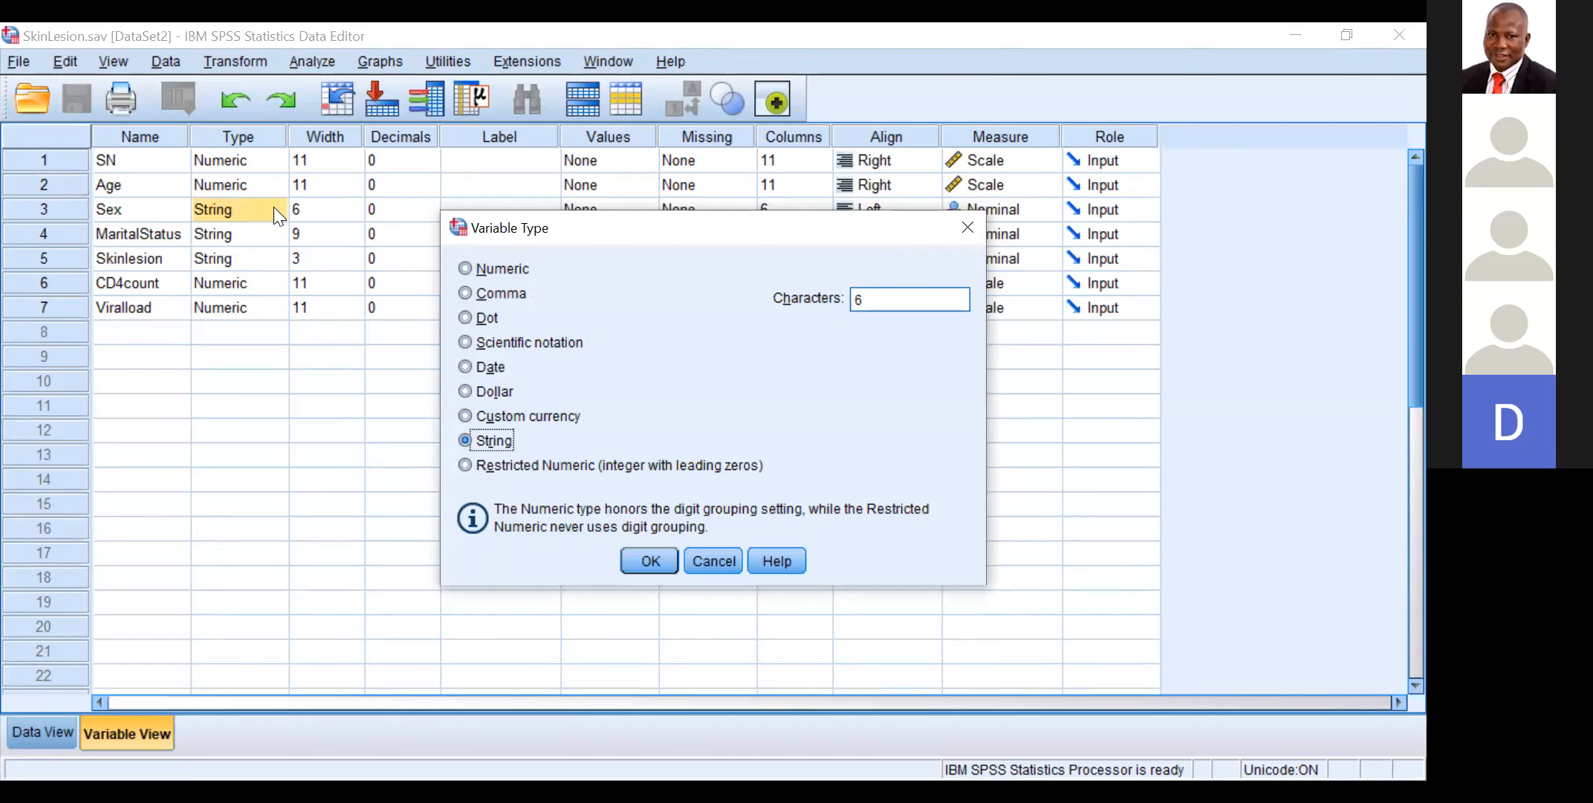
pyautogui.click(464, 268)
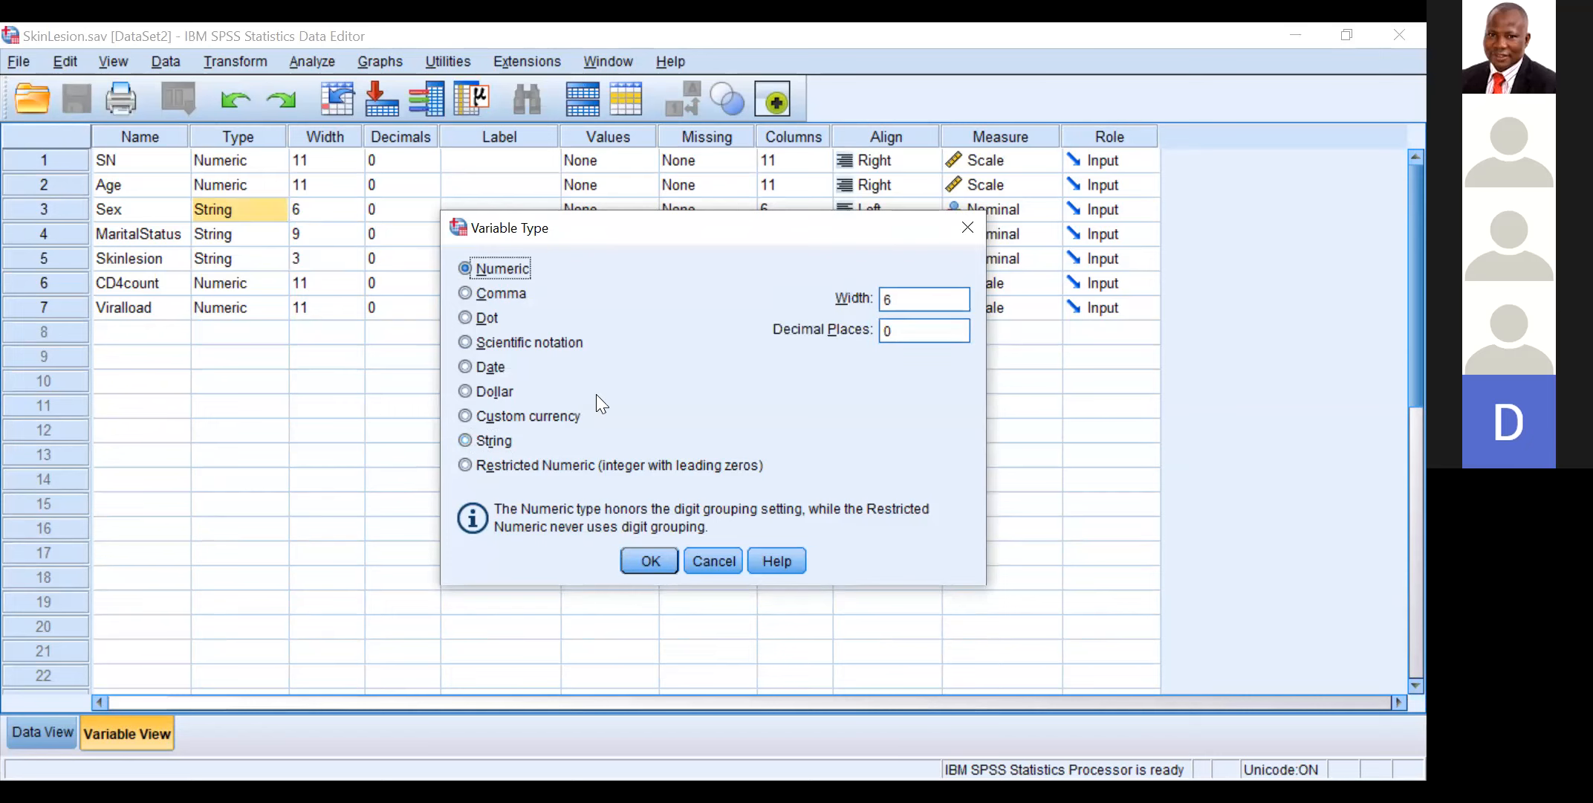
pyautogui.click(637, 558)
# Step: Change the variable type of MaritalStatus to Numeric
pyautogui.click(259, 234)
pyautogui.click(276, 234)
pyautogui.click(487, 269)
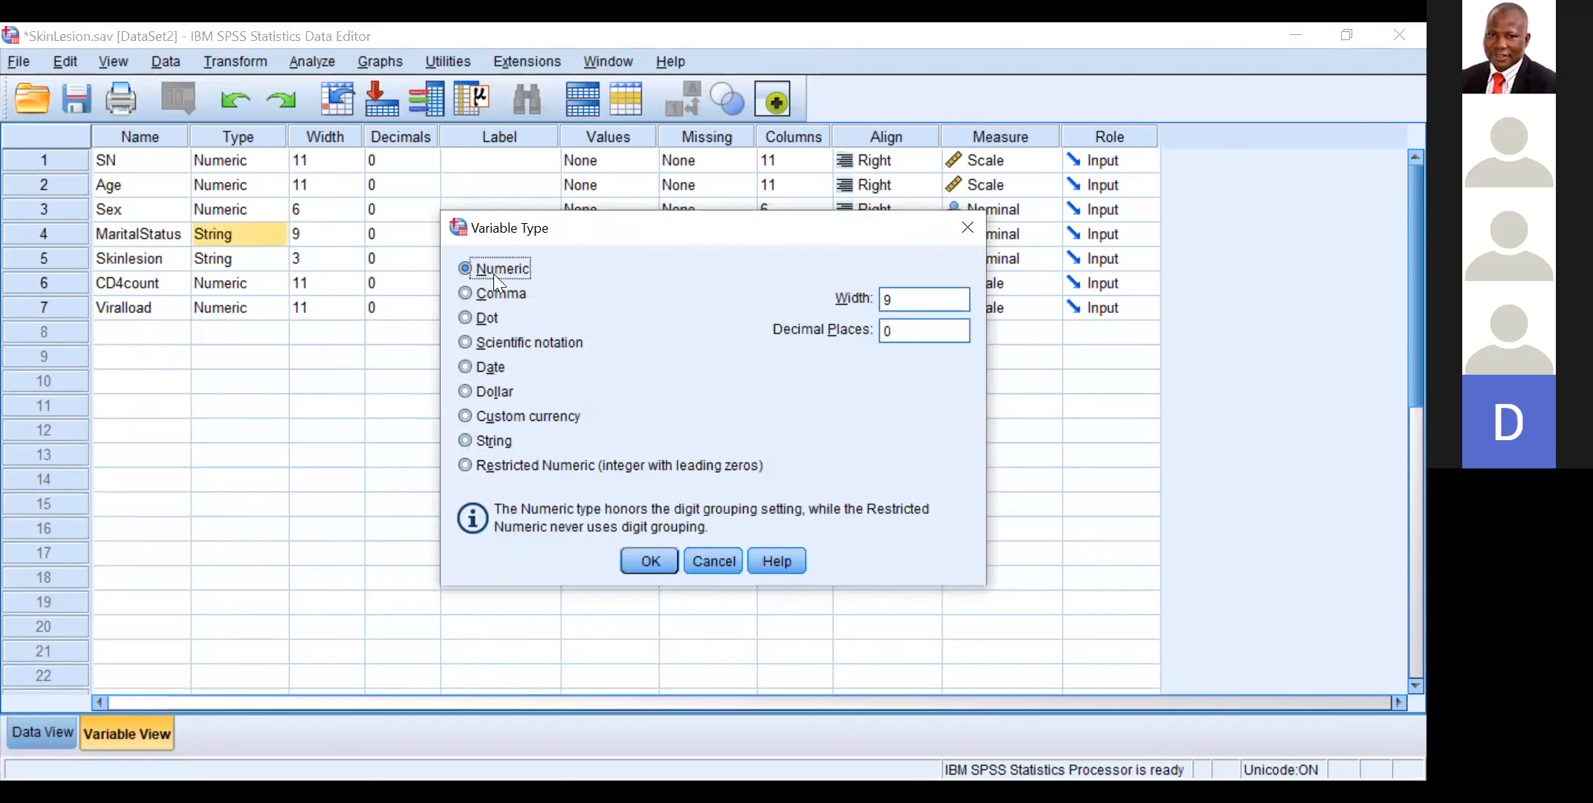
pyautogui.click(648, 560)
# Step: Change the variable type of Skinlesion to Numeric
pyautogui.click(266, 258)
pyautogui.click(272, 257)
pyautogui.click(520, 268)
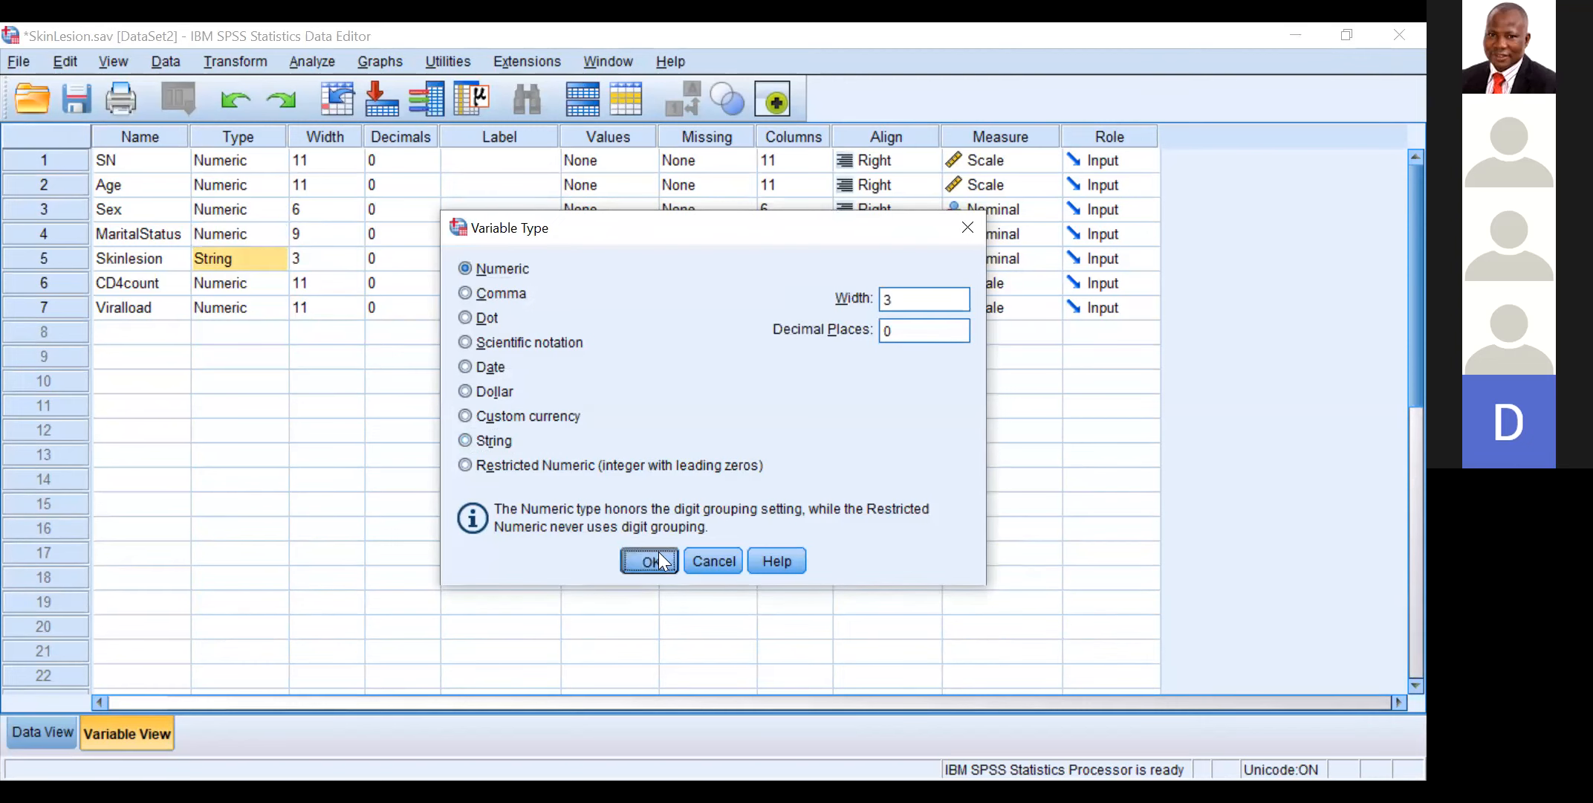
pyautogui.click(652, 561)
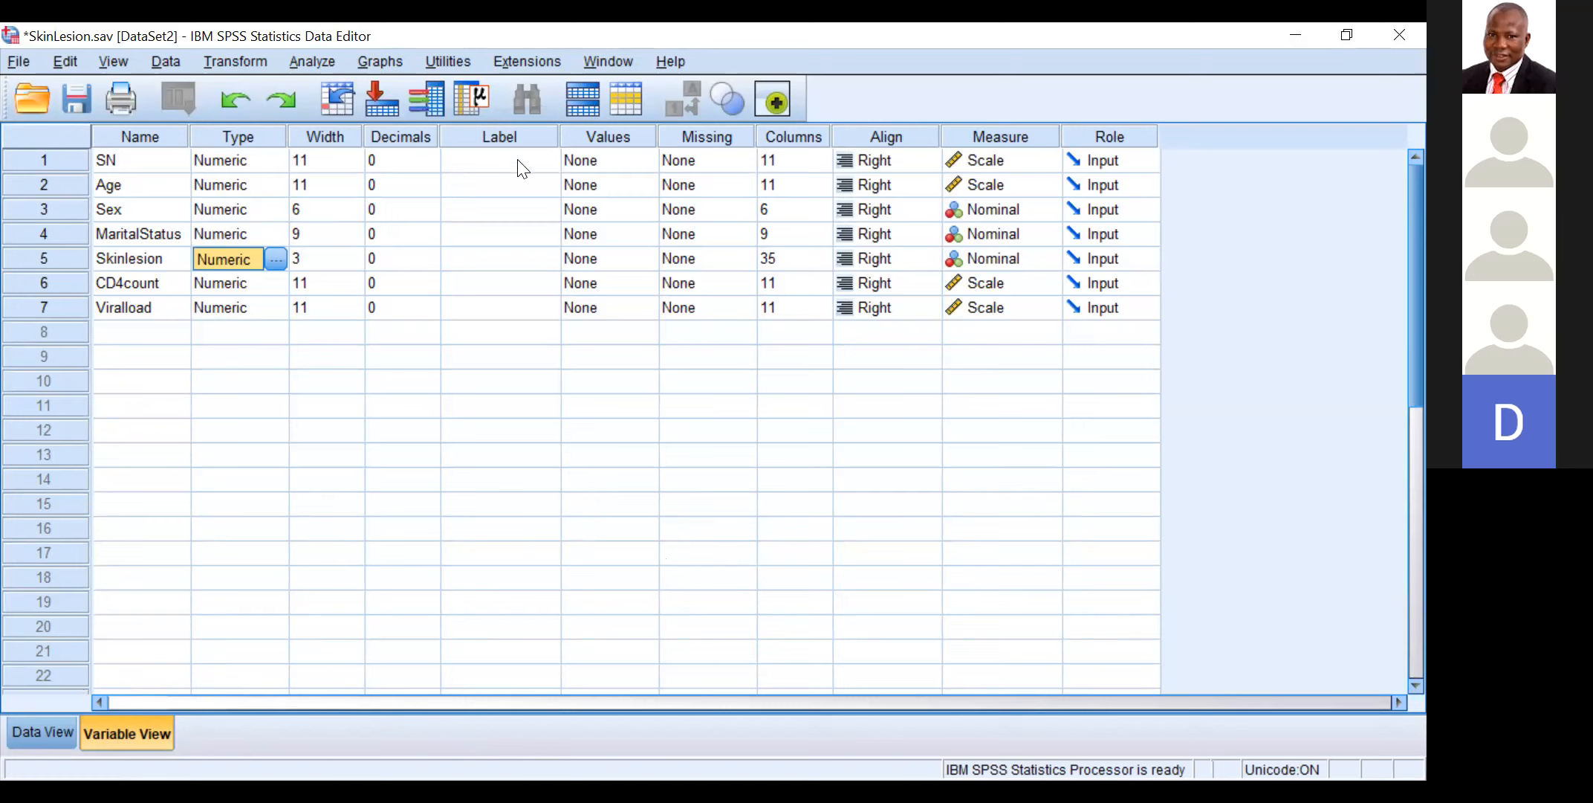
# Step: Open the value labels of the Sex variable and add the label Female for value 1
pyautogui.click(490, 156)
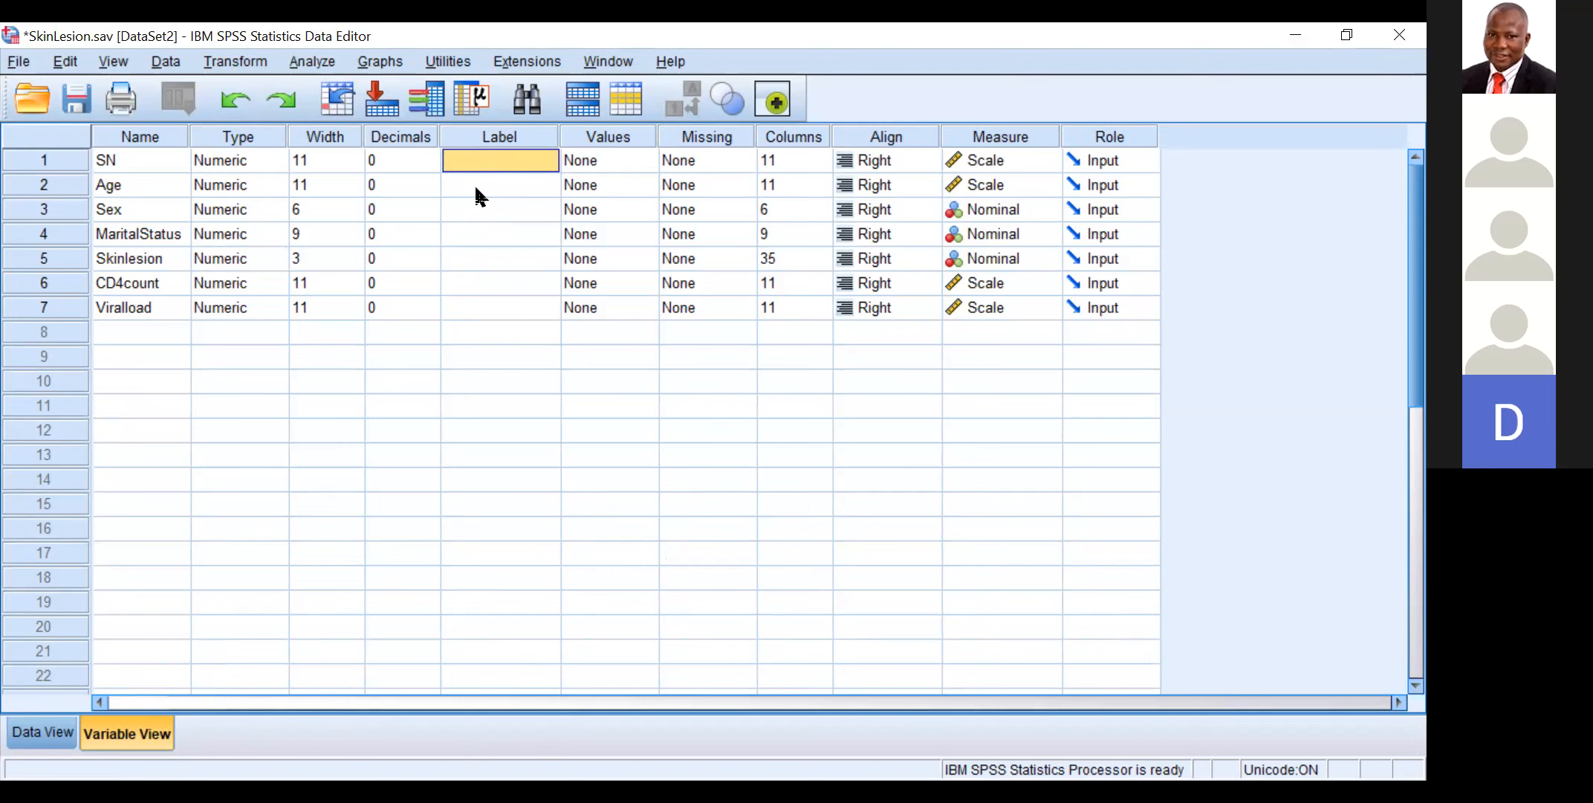
pyautogui.click(475, 210)
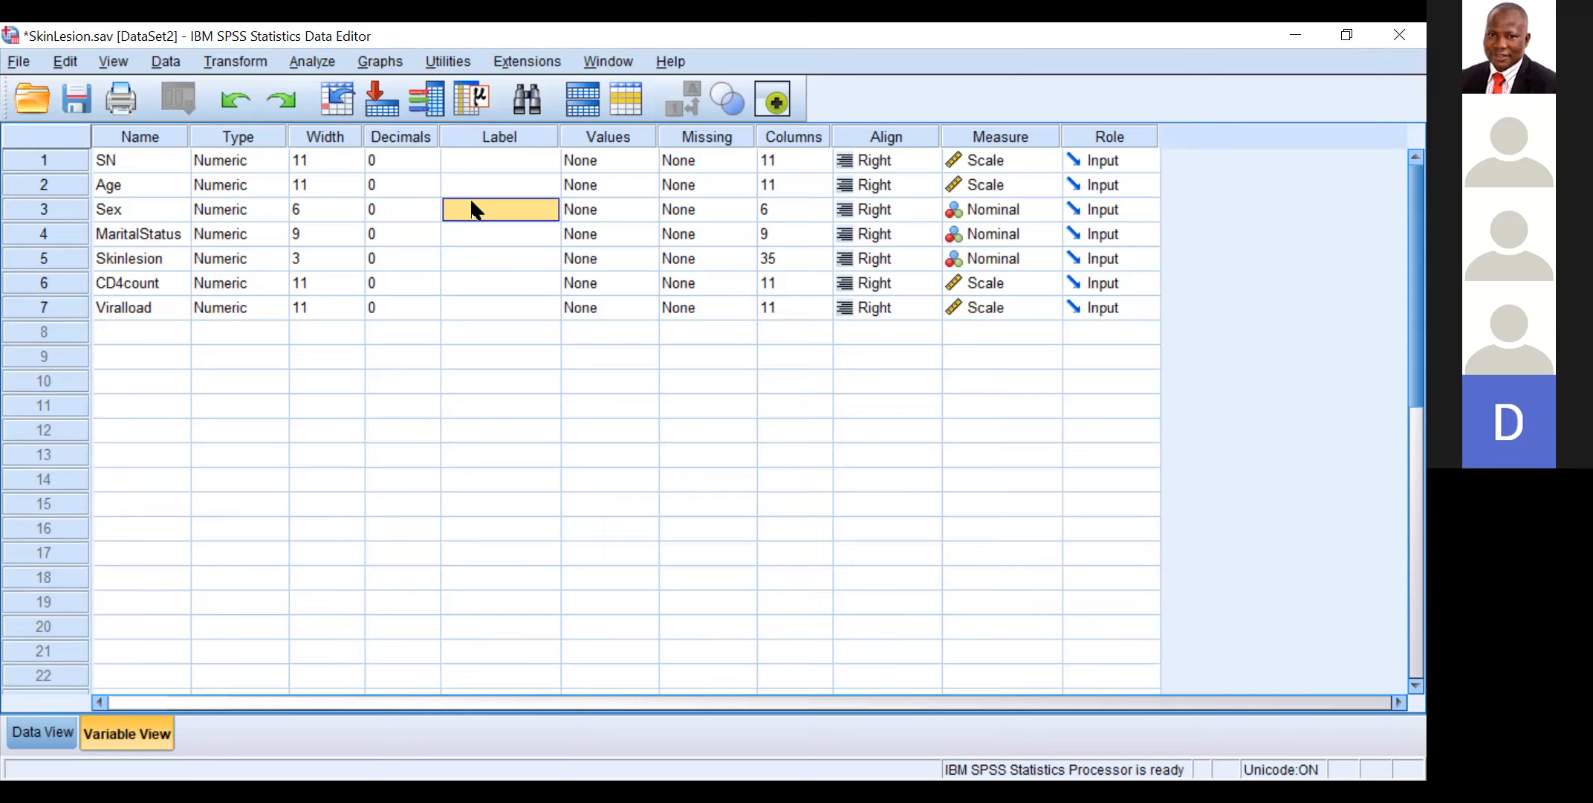
pyautogui.click(617, 201)
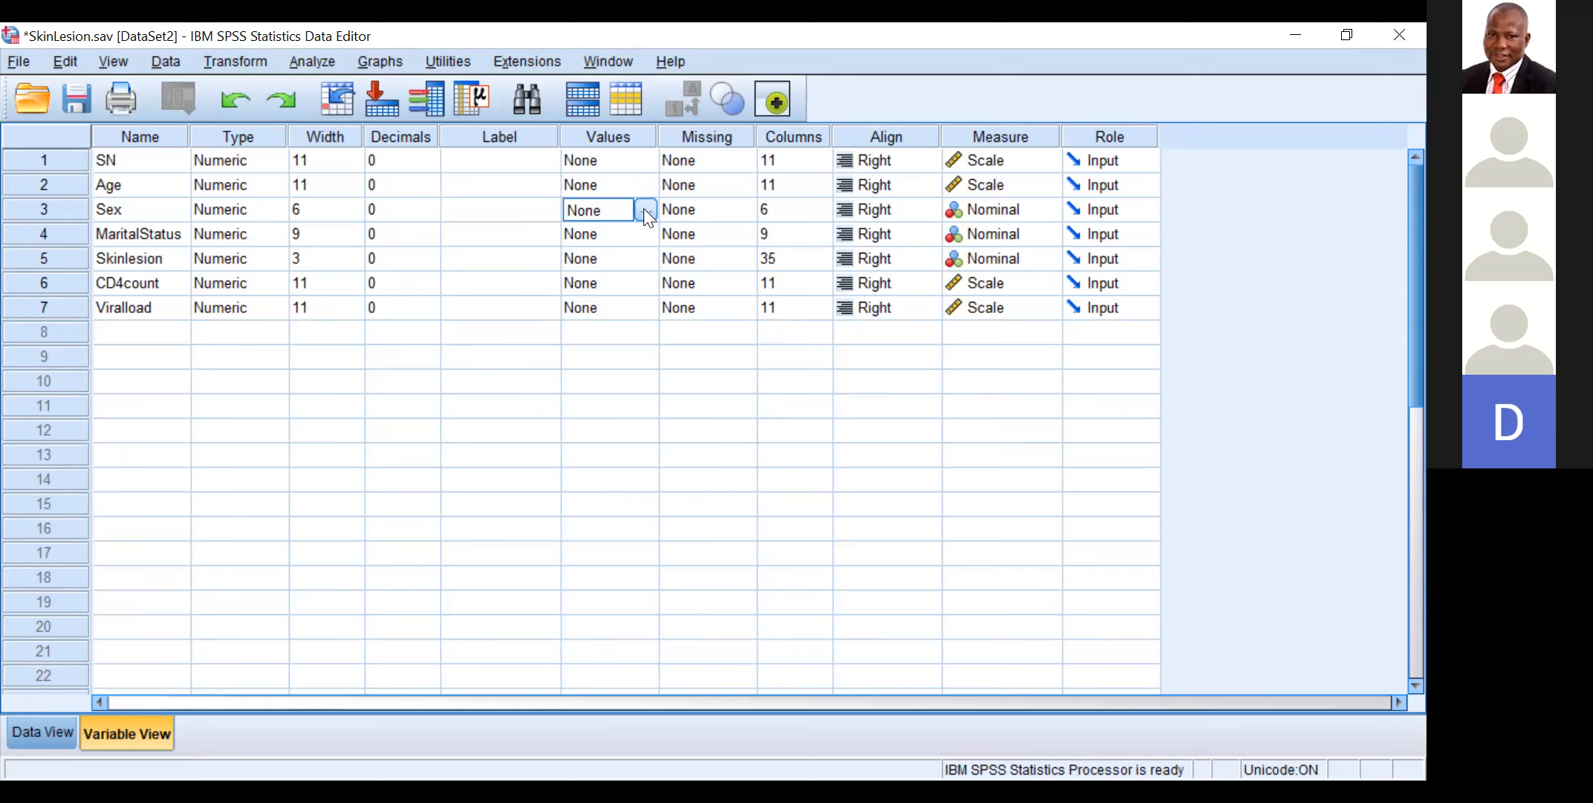
pyautogui.click(646, 209)
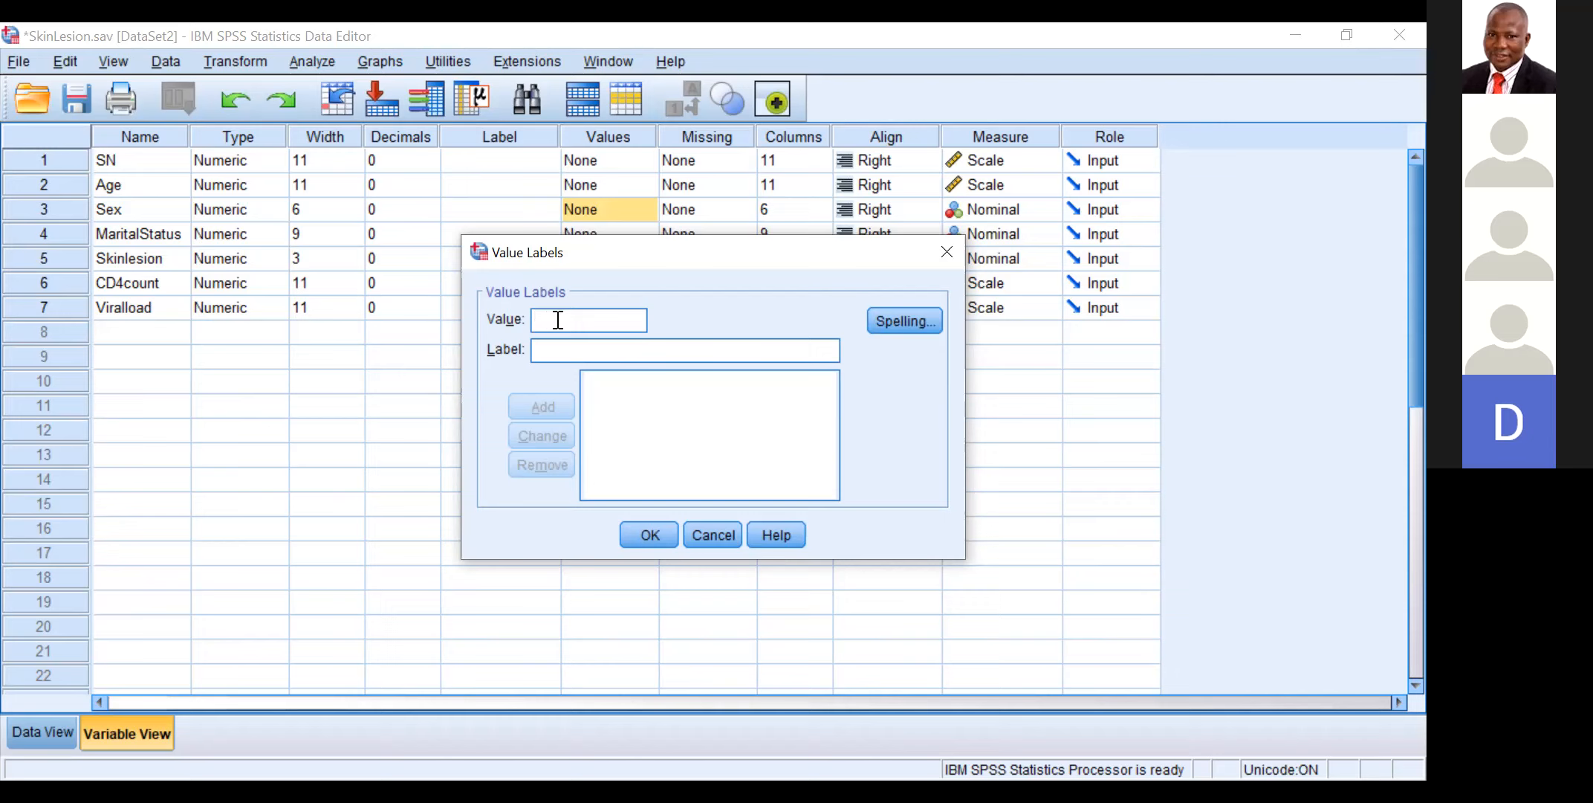
pyautogui.write('1')
pyautogui.click(554, 341)
pyautogui.write('F')
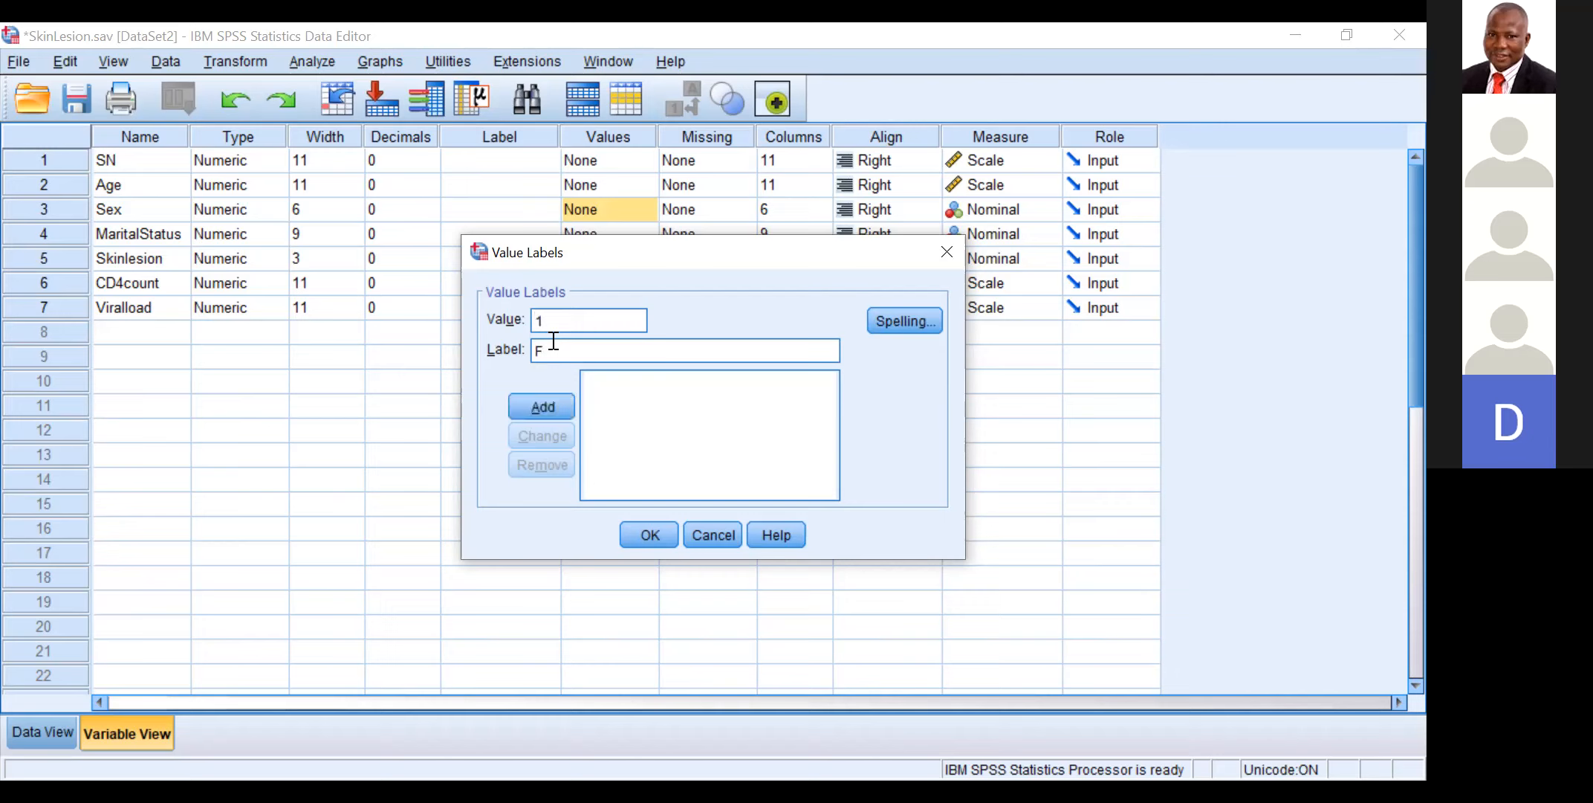
pyautogui.write('emale')
pyautogui.click(529, 401)
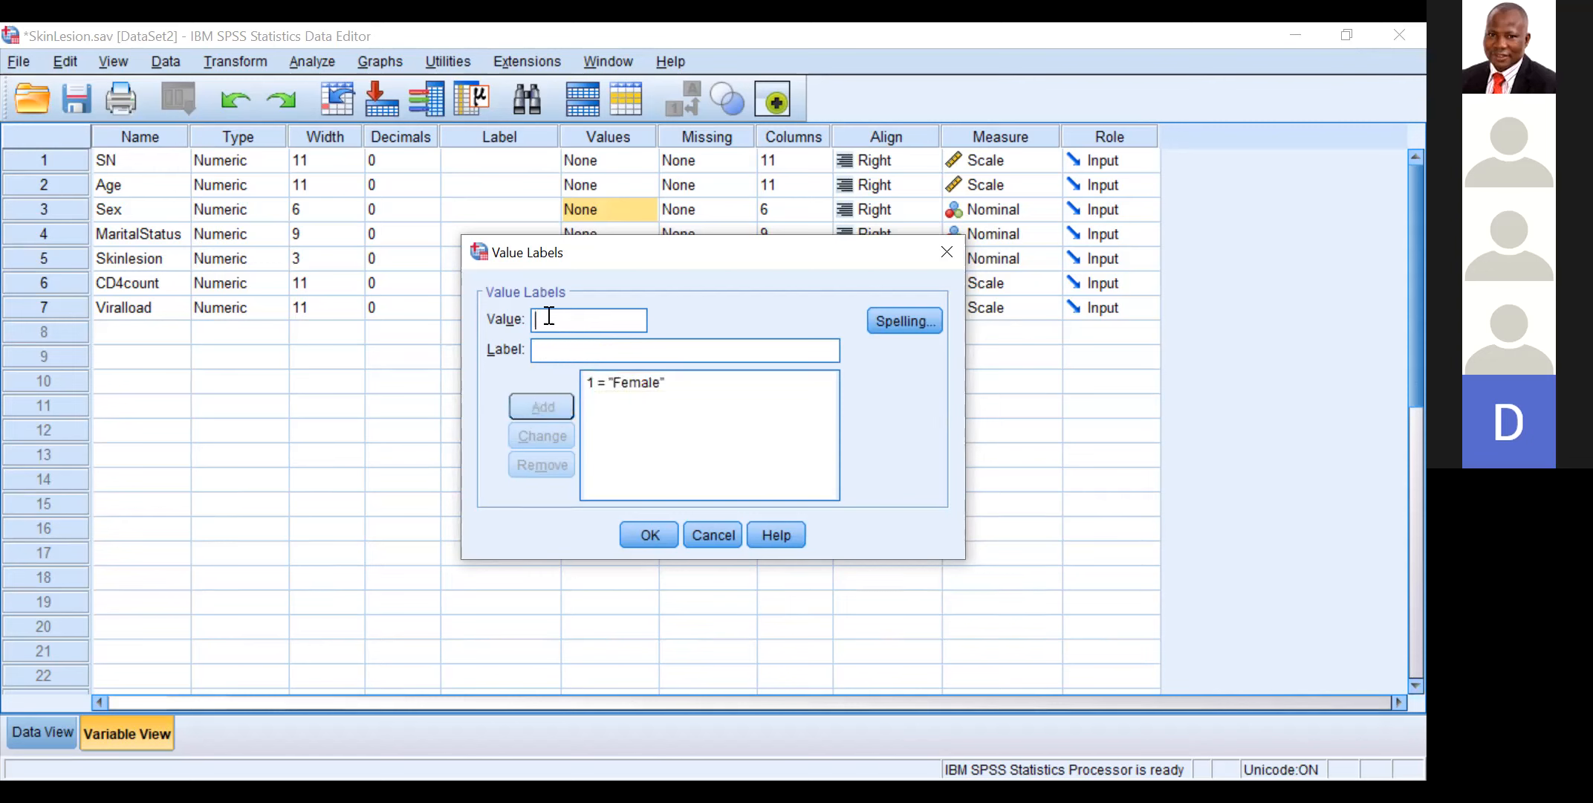
# Step: Add the label Male for value 2 to the Sex variable's value labels
pyautogui.write('2')
pyautogui.click(548, 350)
pyautogui.write('Male')
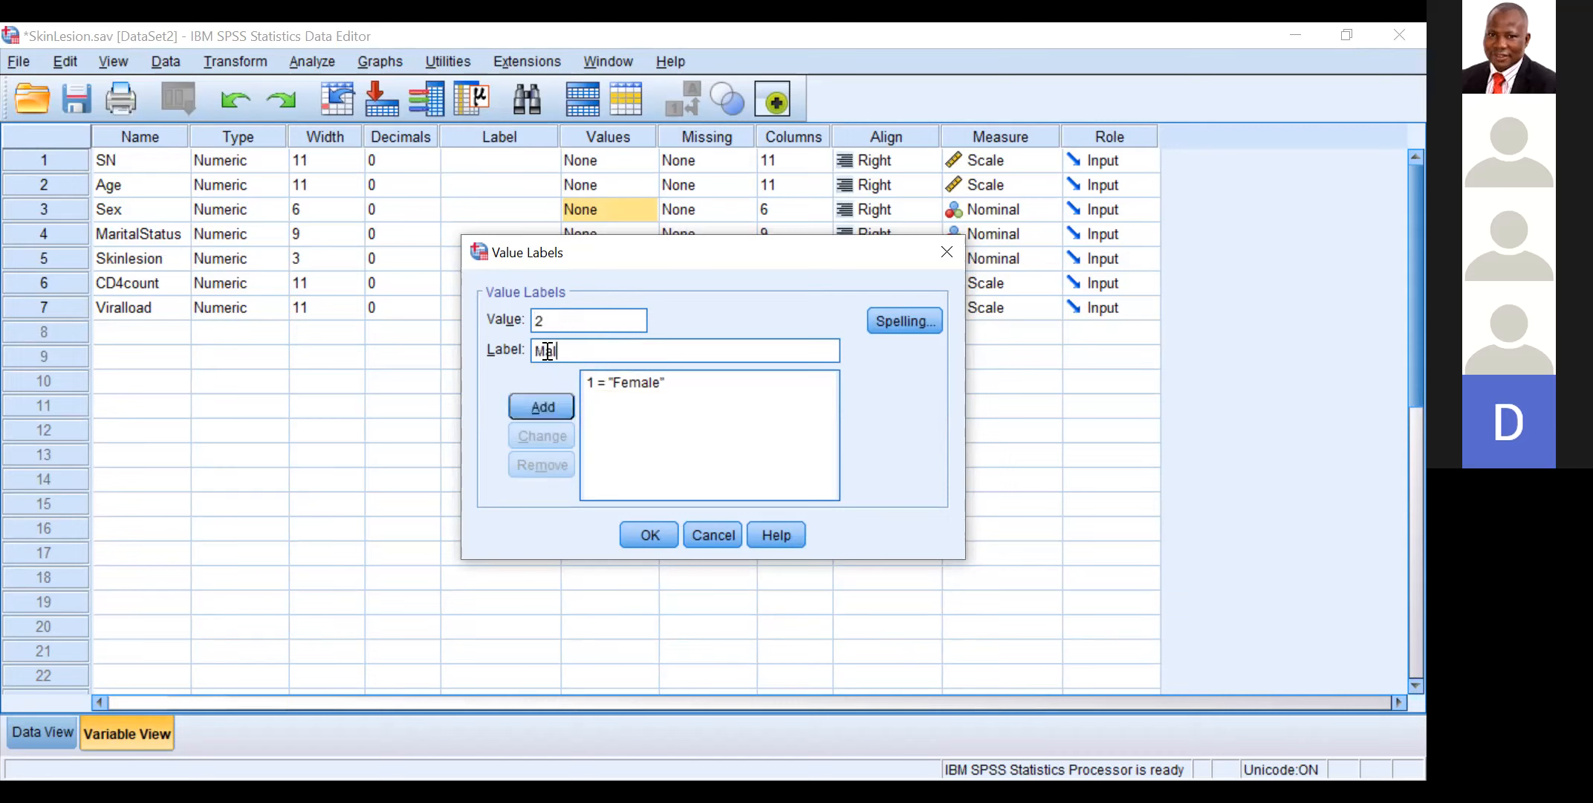
pyautogui.click(538, 409)
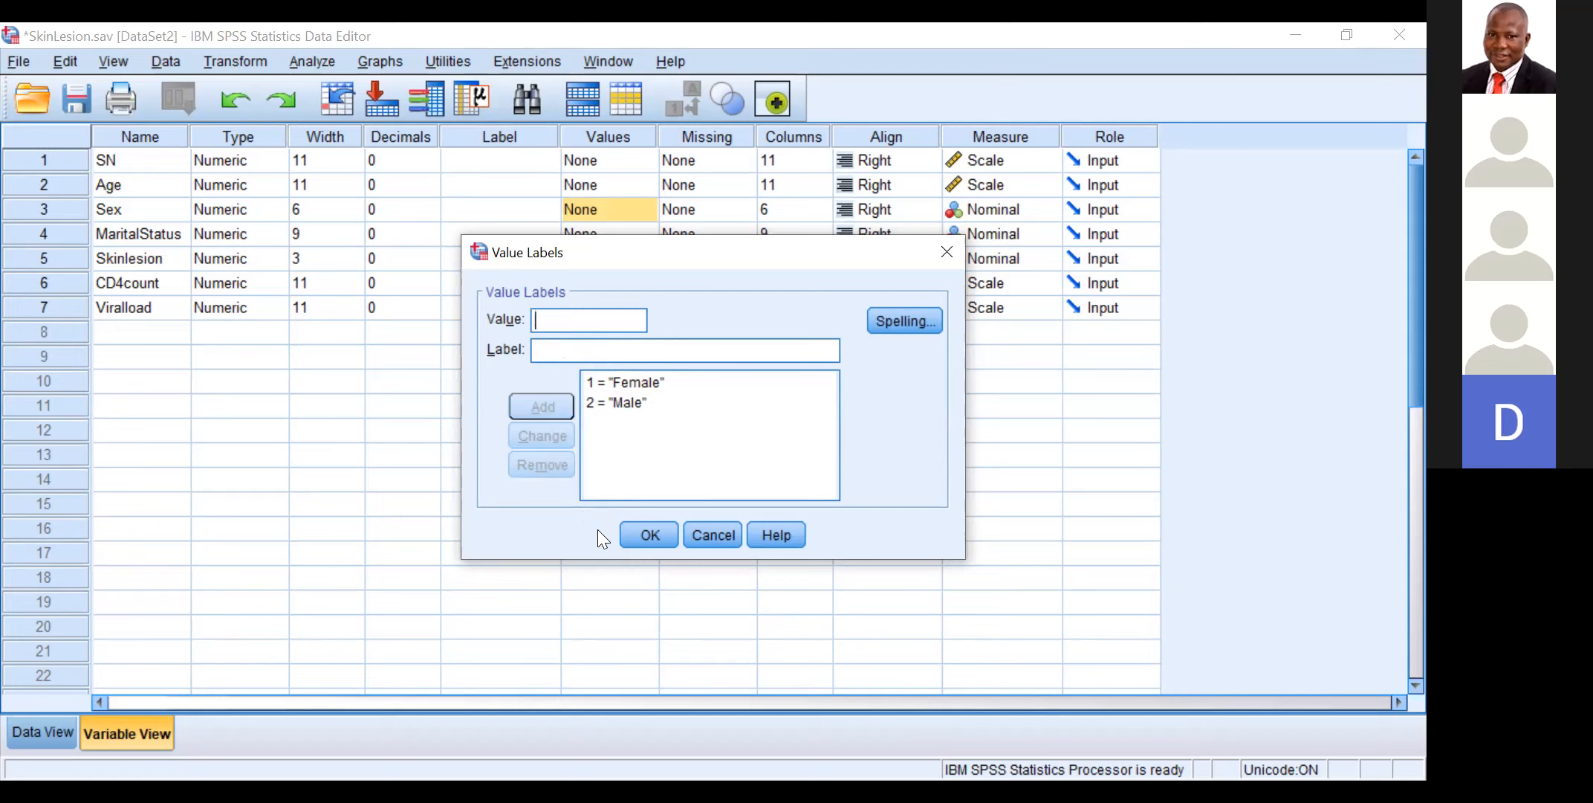
# Step: Accept the Sex value labels and add the label Single for value 1 to the MaritalStatus variable's value labels
pyautogui.click(643, 534)
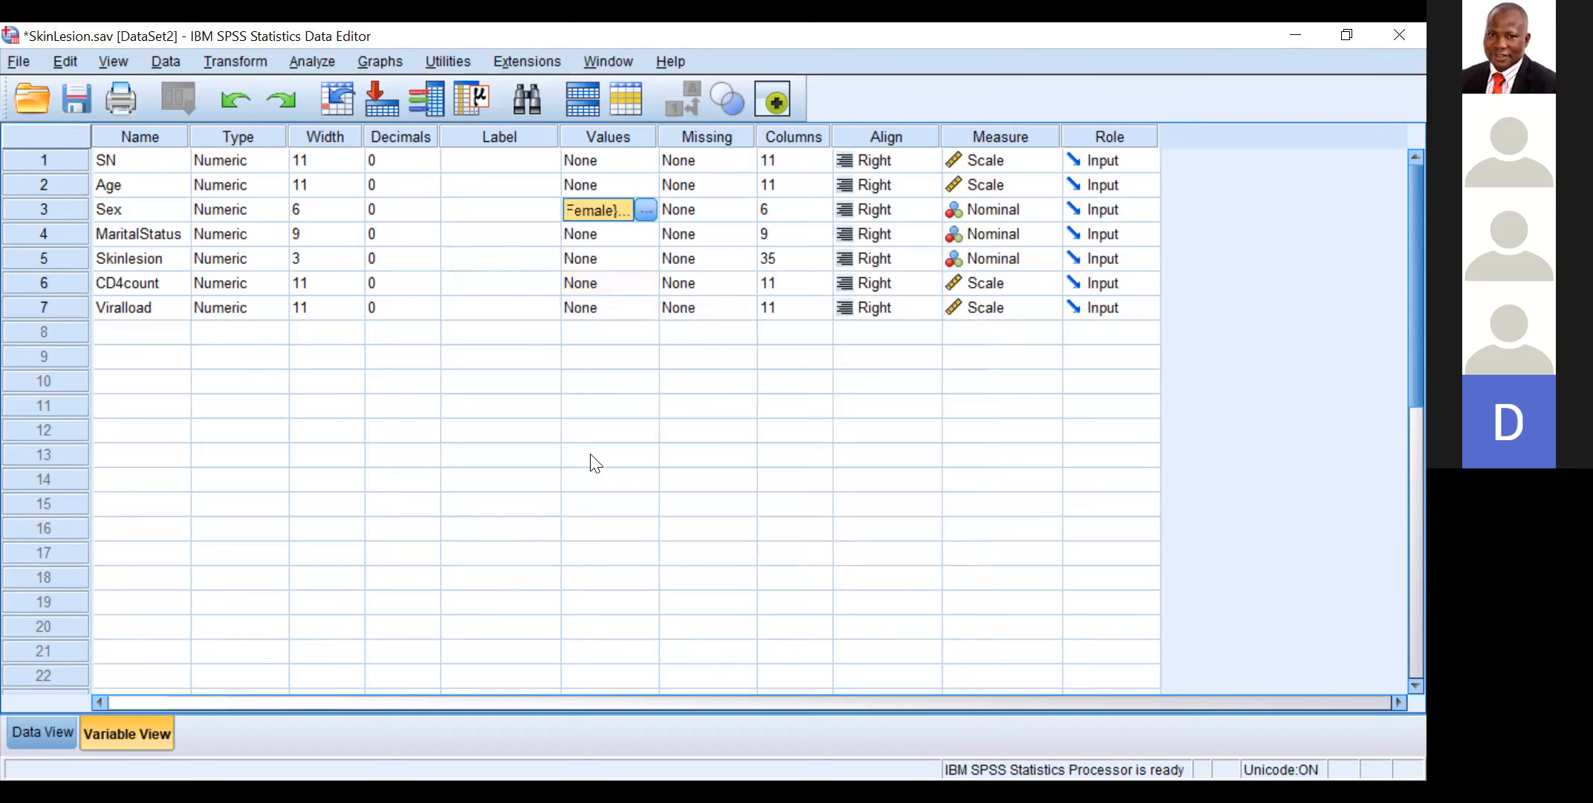
pyautogui.click(619, 233)
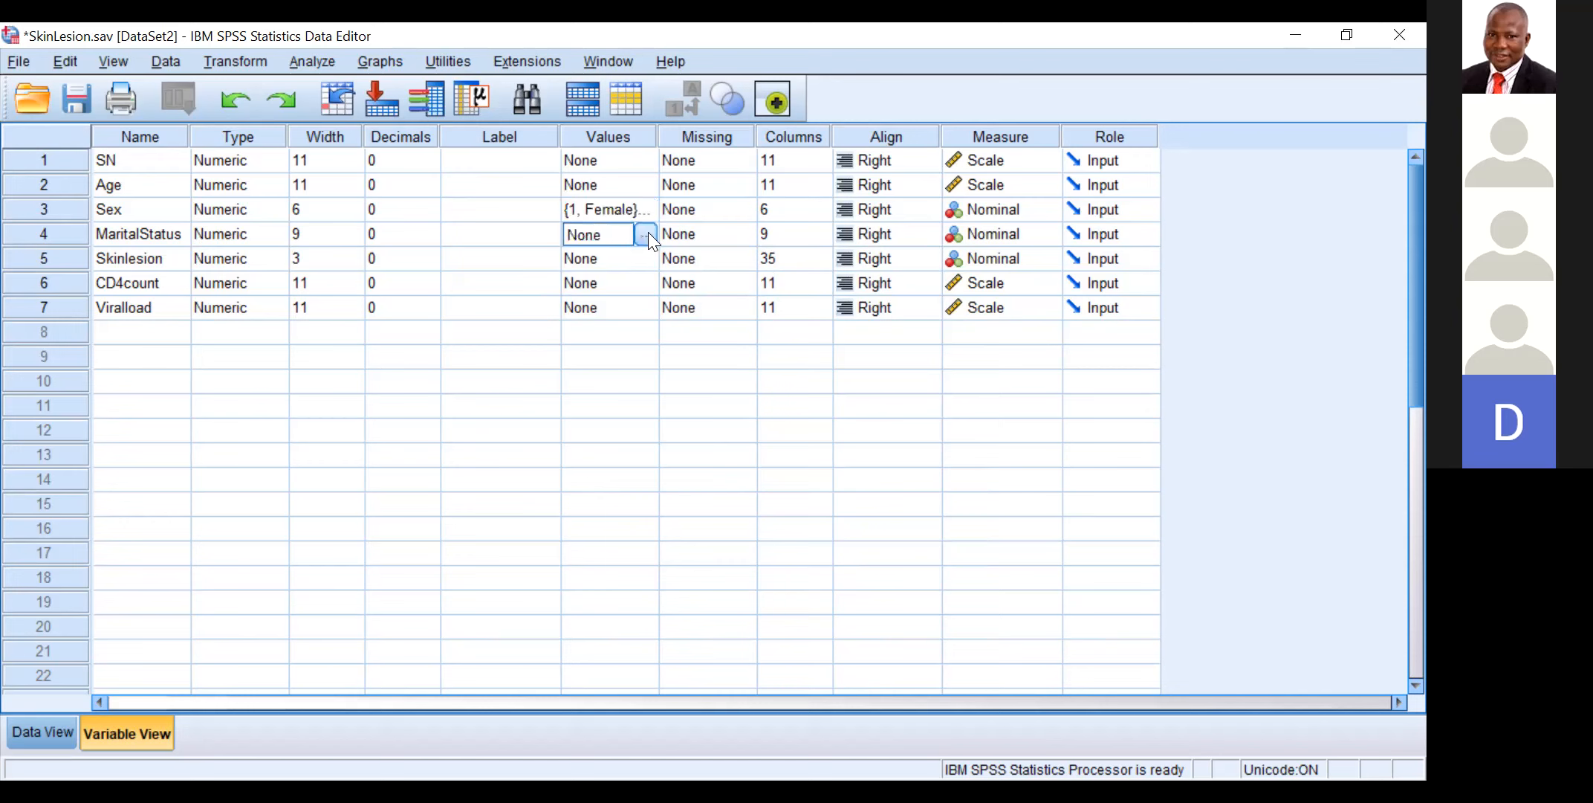
pyautogui.click(646, 234)
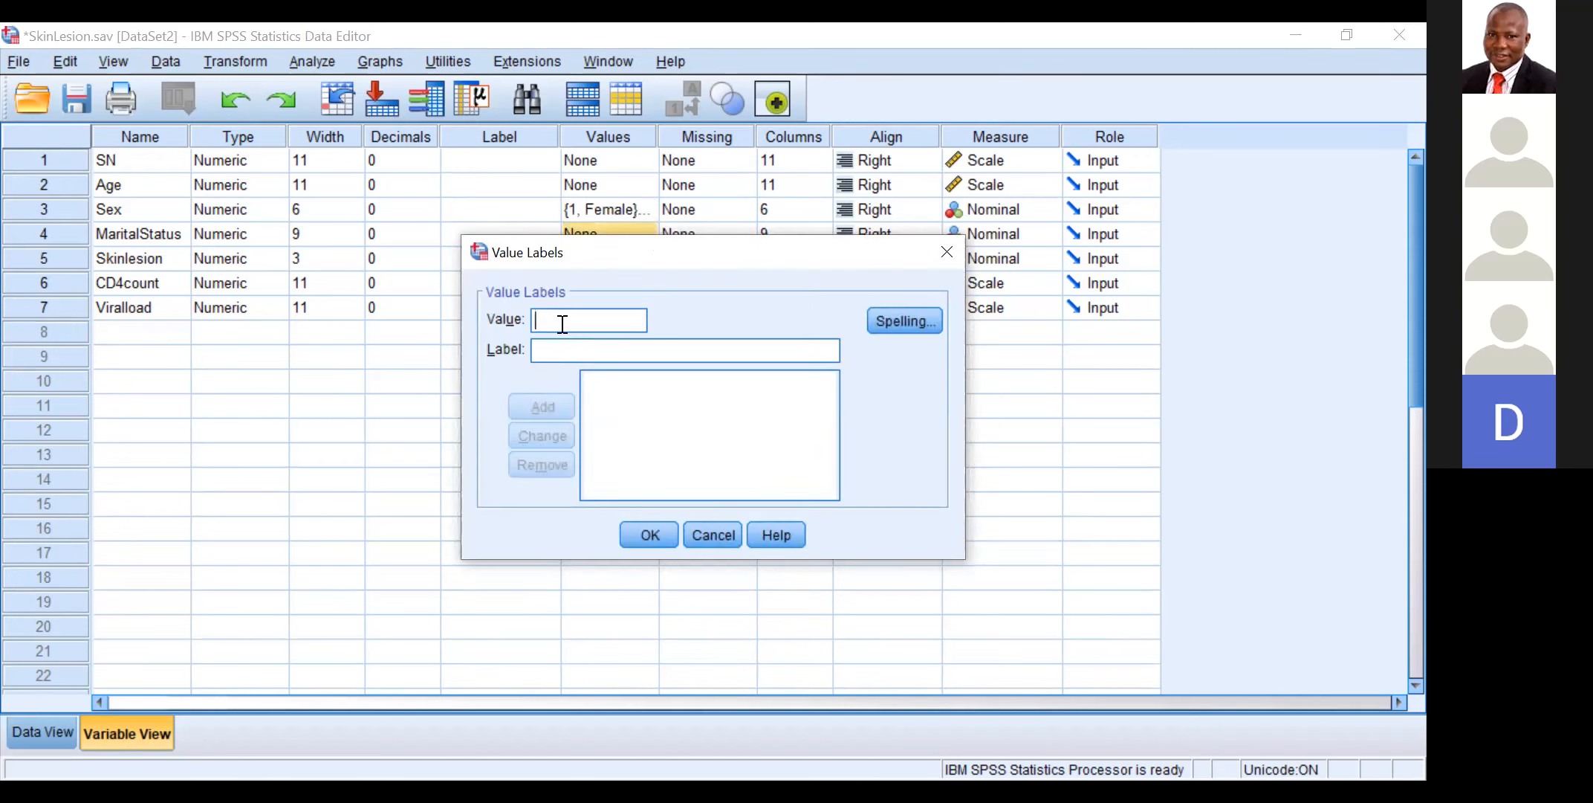
pyautogui.write('1')
pyautogui.click(548, 349)
pyautogui.write('Si')
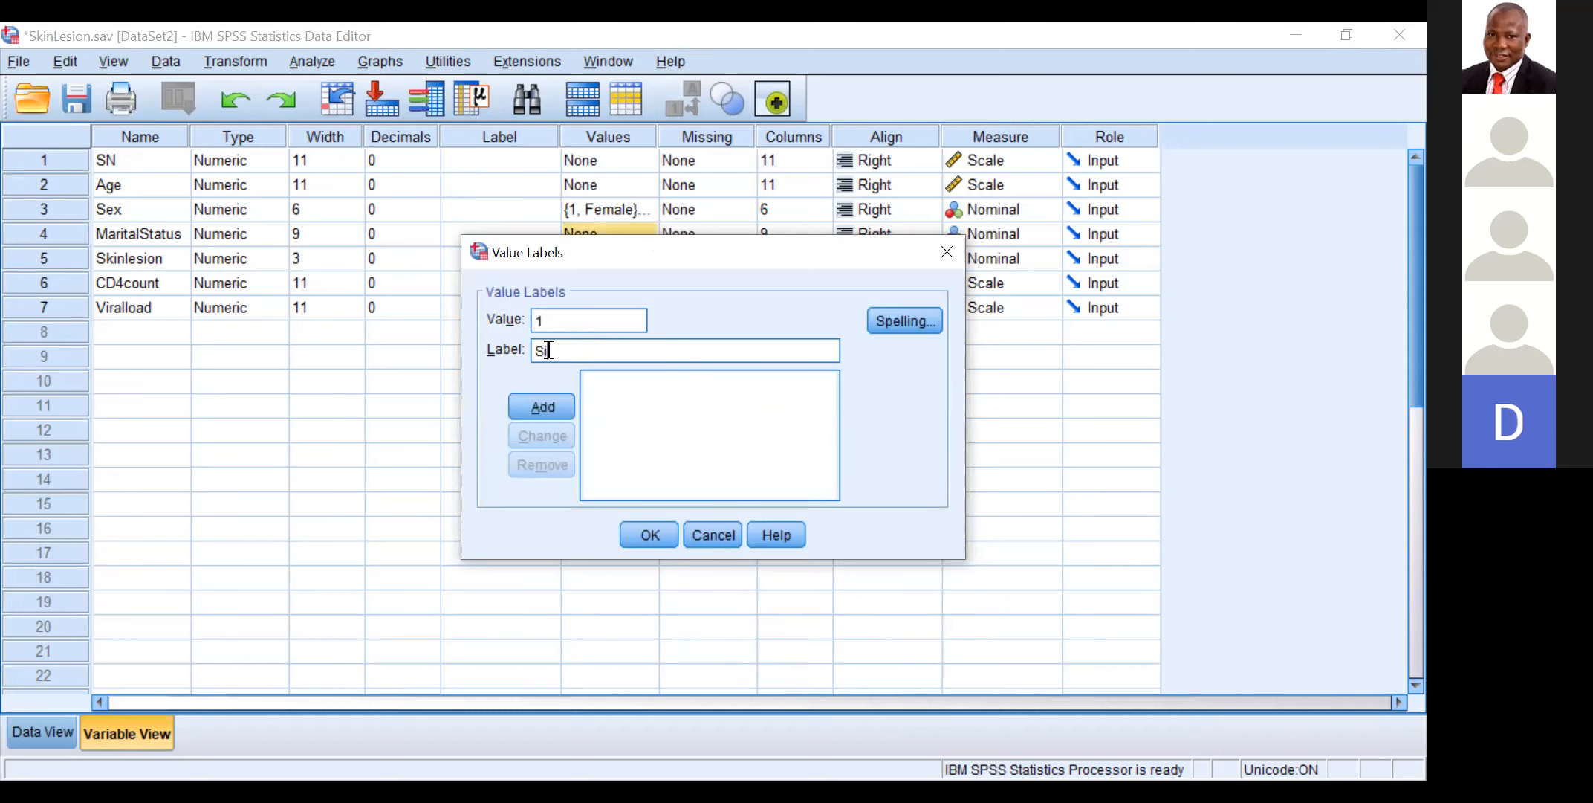
pyautogui.write('ngle')
pyautogui.click(546, 406)
# Step: Add the label Married for value 2 to the MaritalStatus variable's value labels
pyautogui.click(551, 321)
pyautogui.write('2')
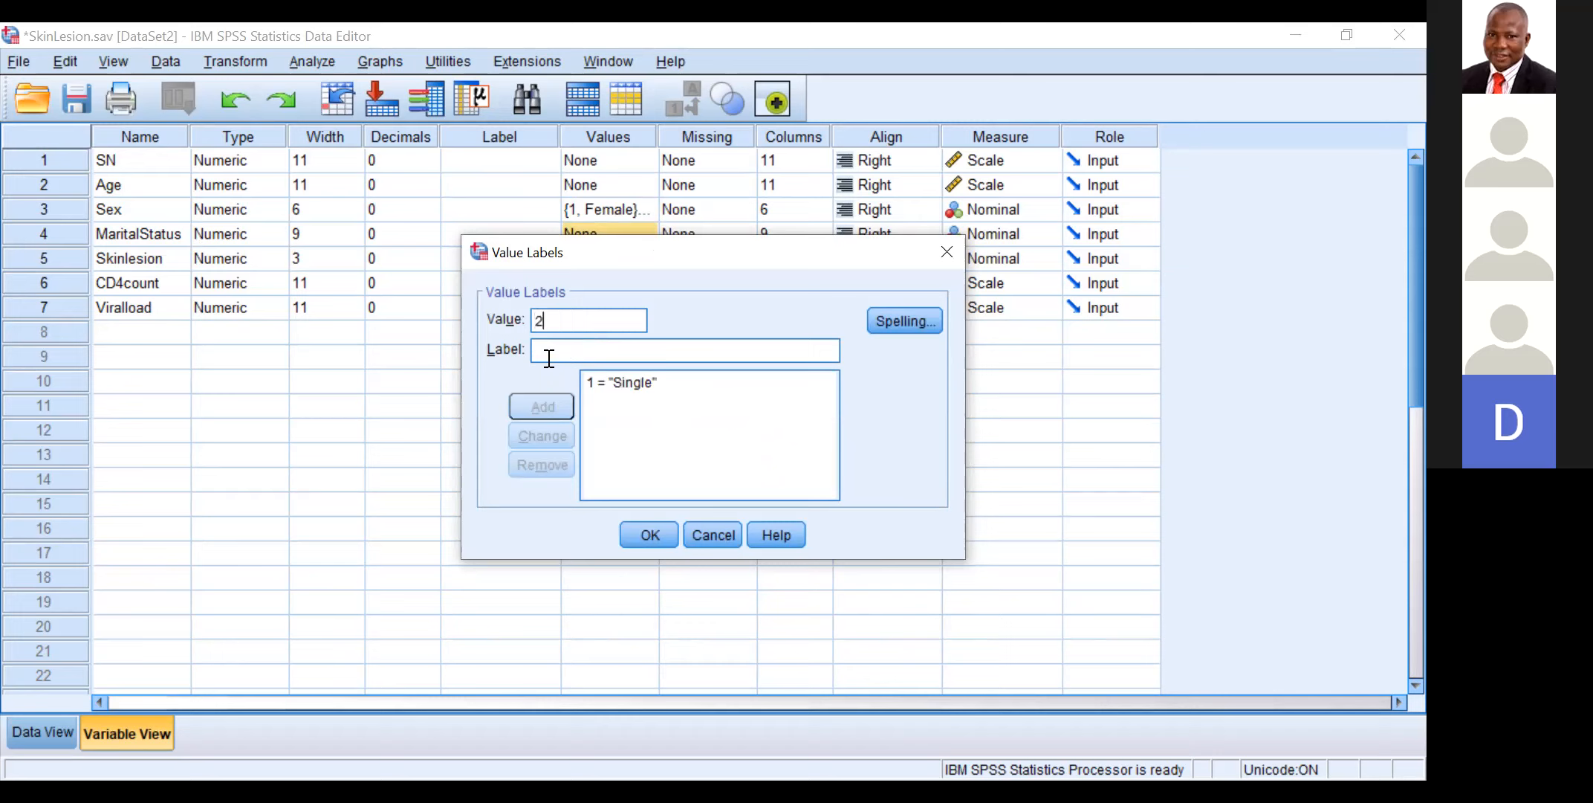
pyautogui.click(555, 350)
pyautogui.write('Mar')
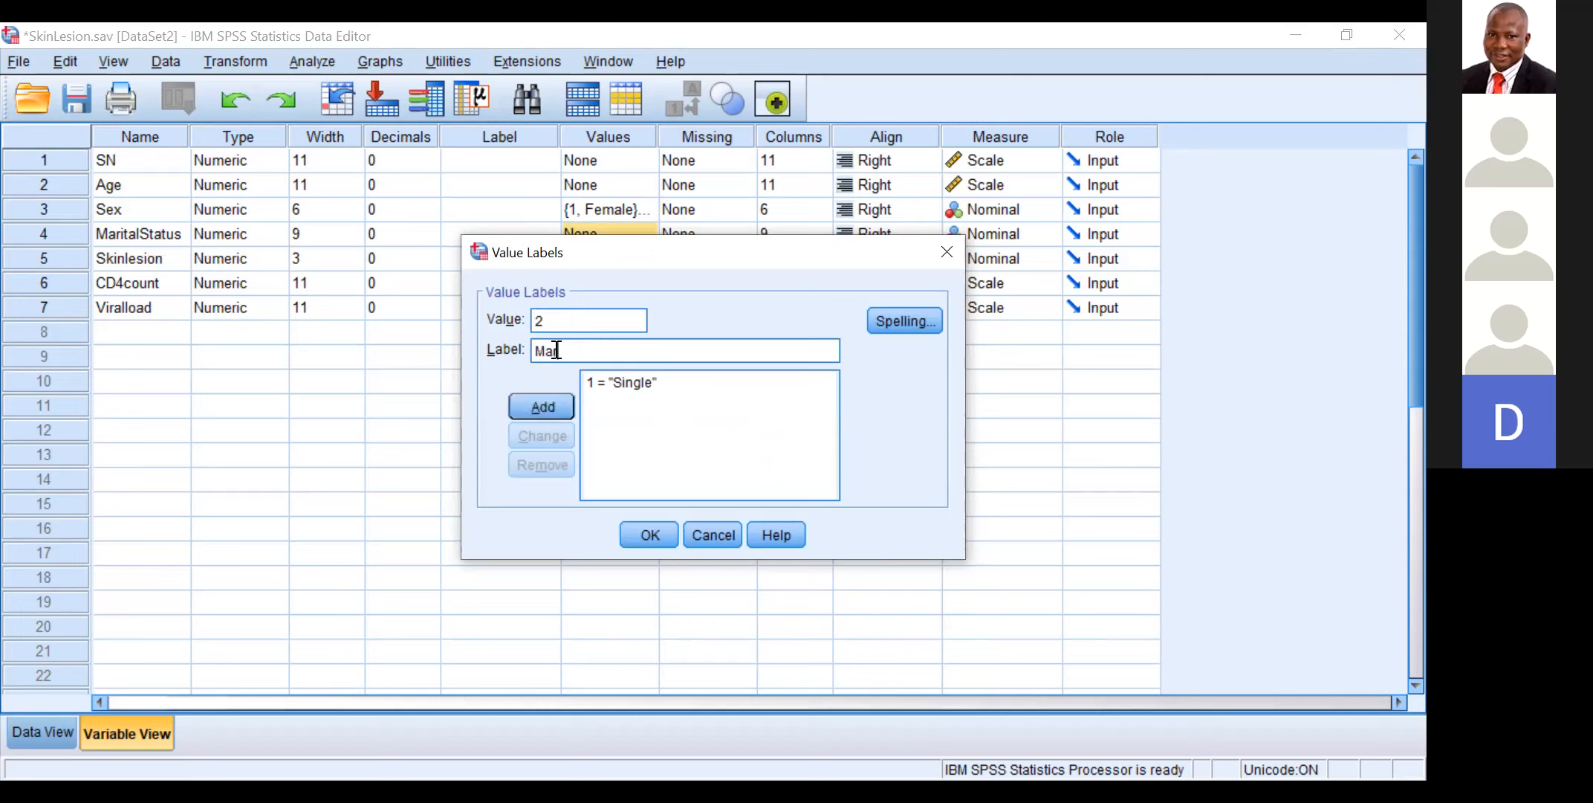
pyautogui.write('ried')
pyautogui.click(557, 408)
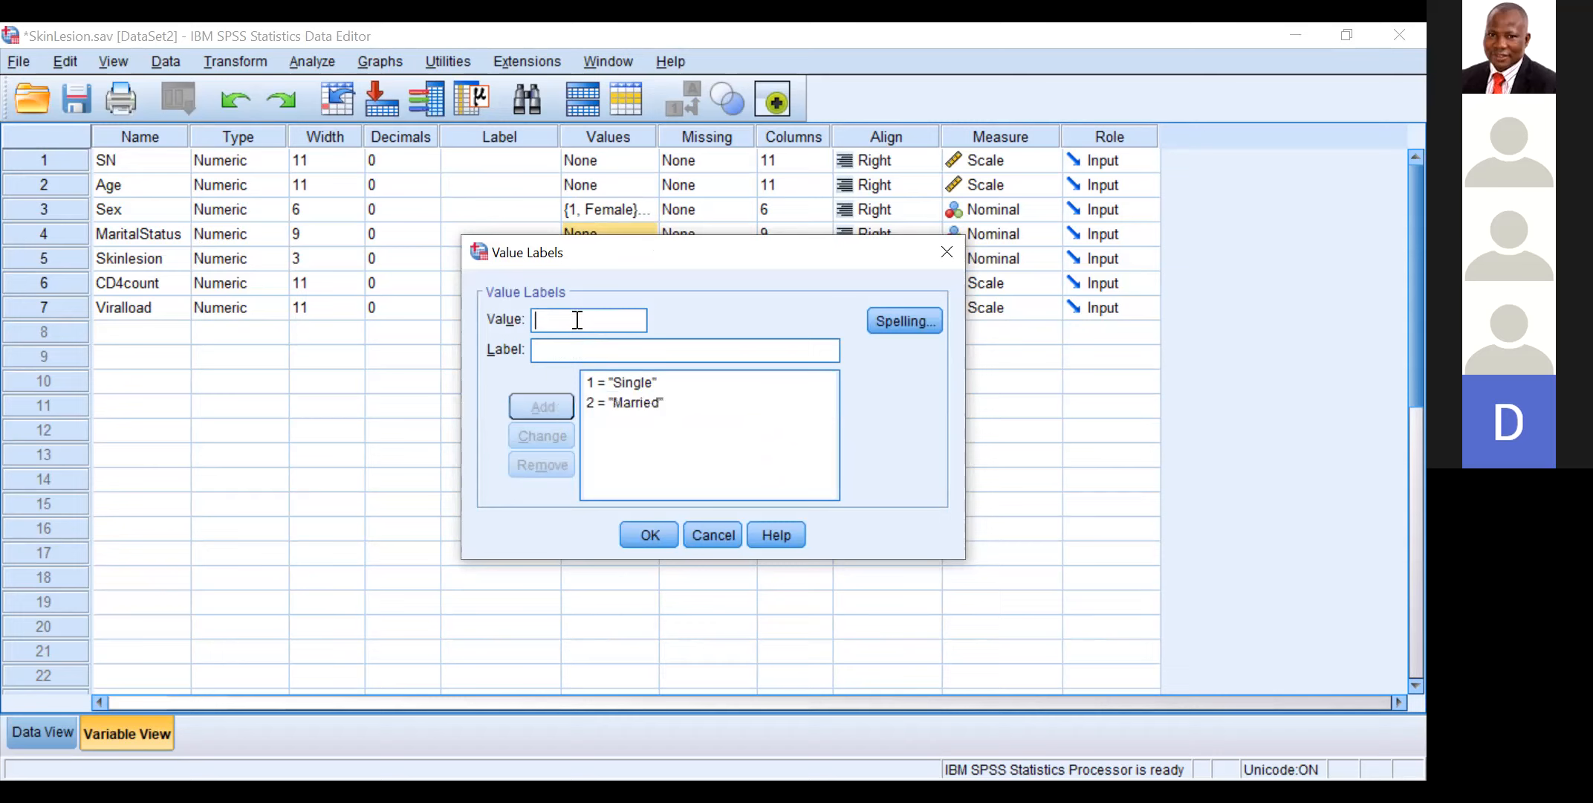
# Step: Add the label Separated for value 3 to the MaritalStatus variable's value labels
pyautogui.write('3')
pyautogui.click(565, 342)
pyautogui.write('Separa')
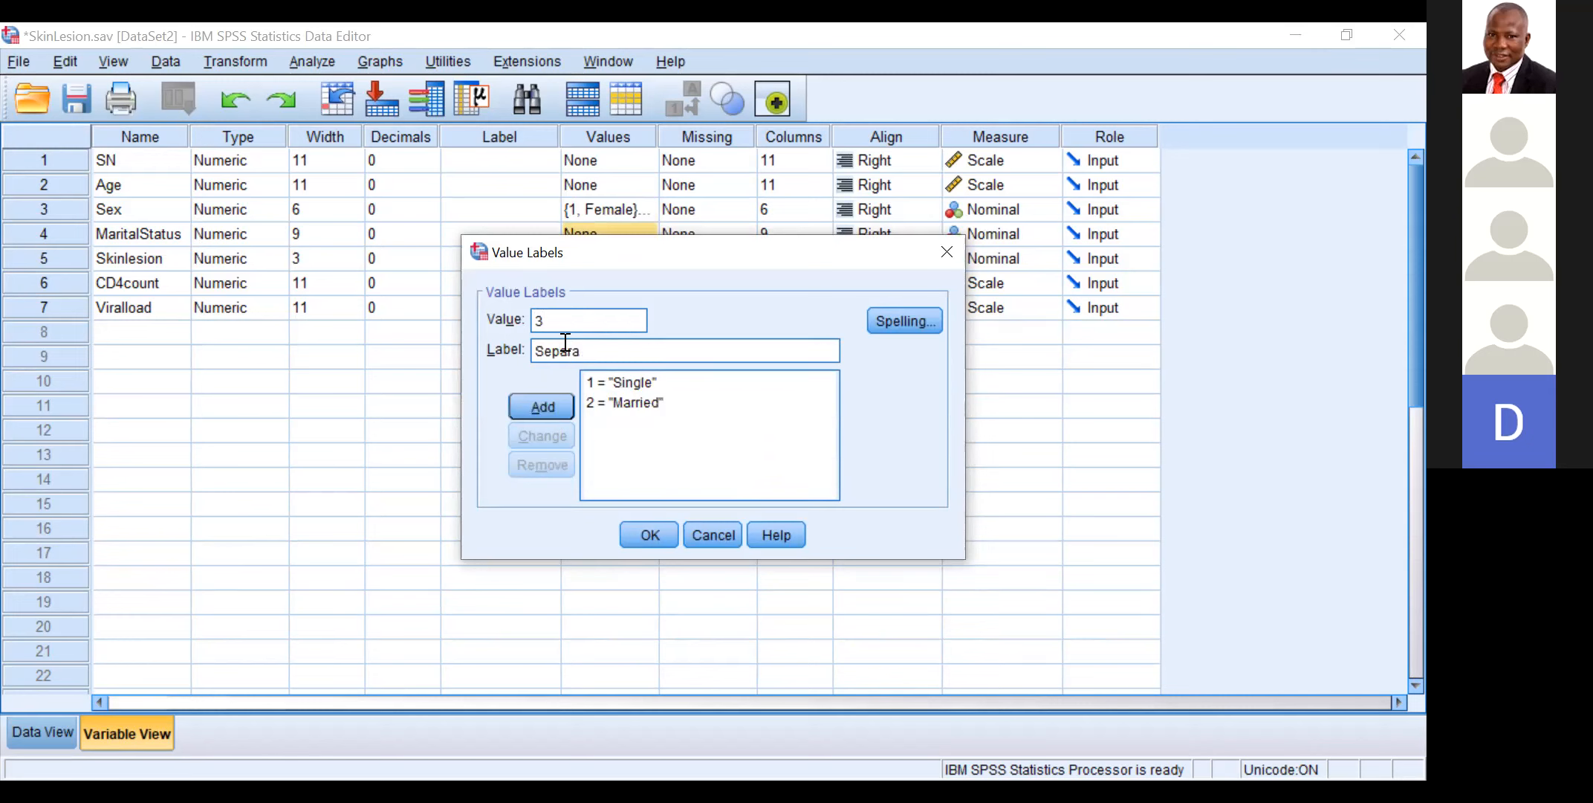
pyautogui.write('ted')
pyautogui.click(536, 398)
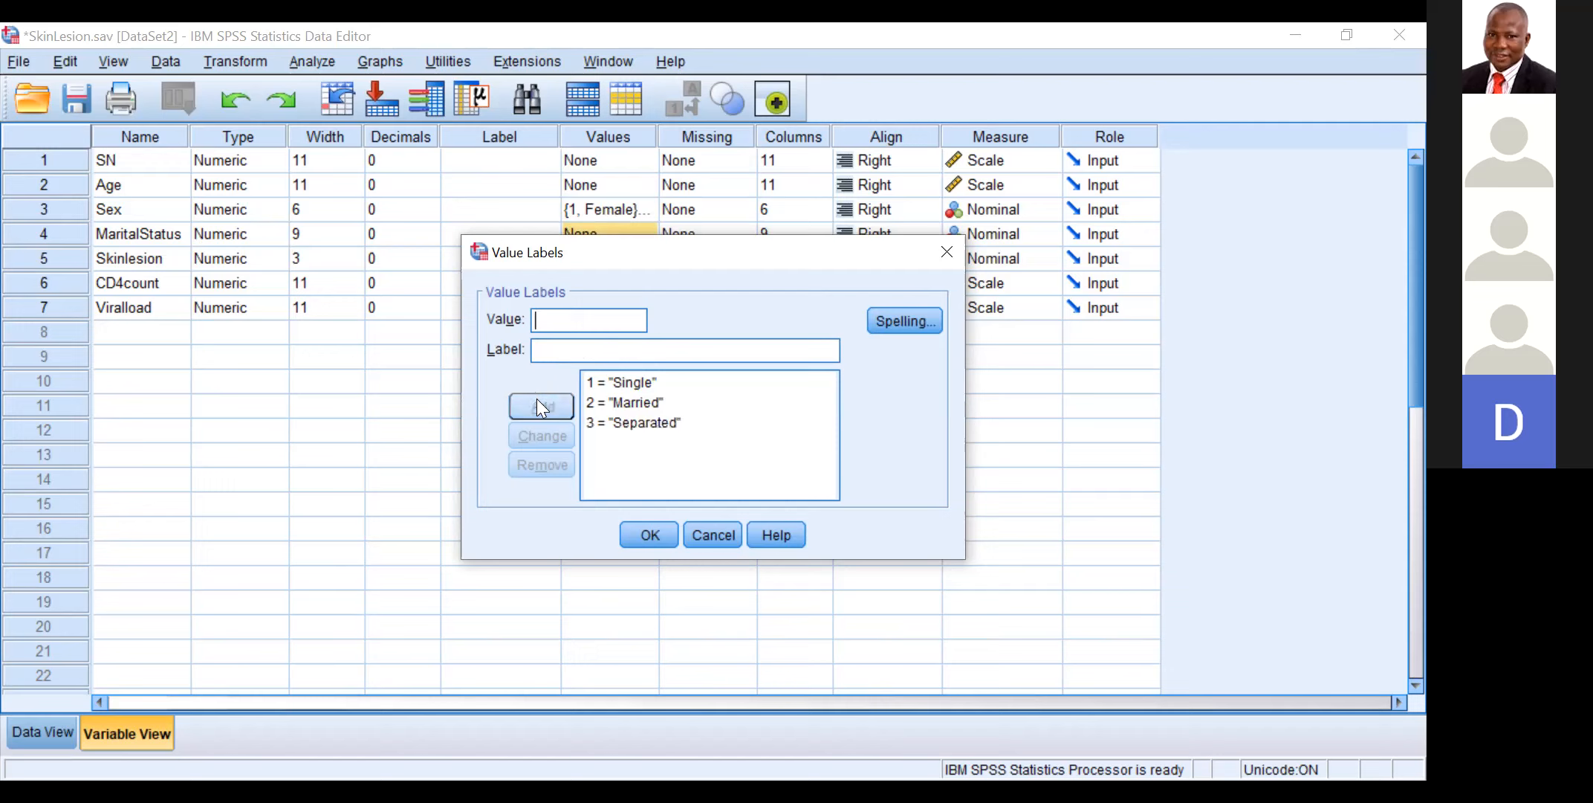
# Step: Add the label Divorced for value 4 to the MaritalStatus variable and accept its value labels
pyautogui.write('4')
pyautogui.click(545, 347)
pyautogui.write('Divorced')
pyautogui.click(527, 400)
pyautogui.click(645, 528)
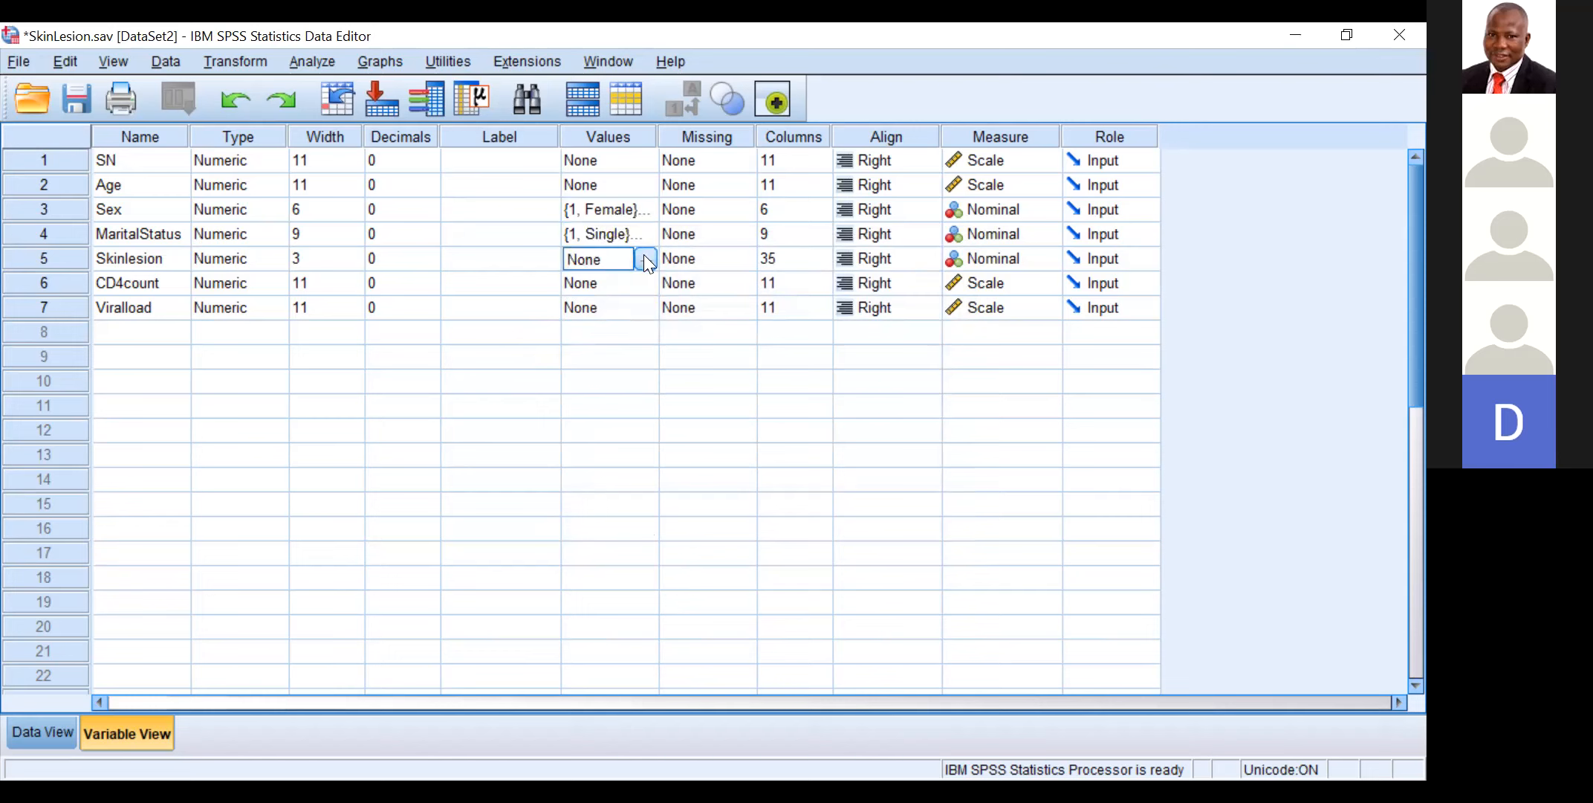
# Step: Open the value labels of the Skinlesion variable and add the label Yes for value 1
pyautogui.click(644, 256)
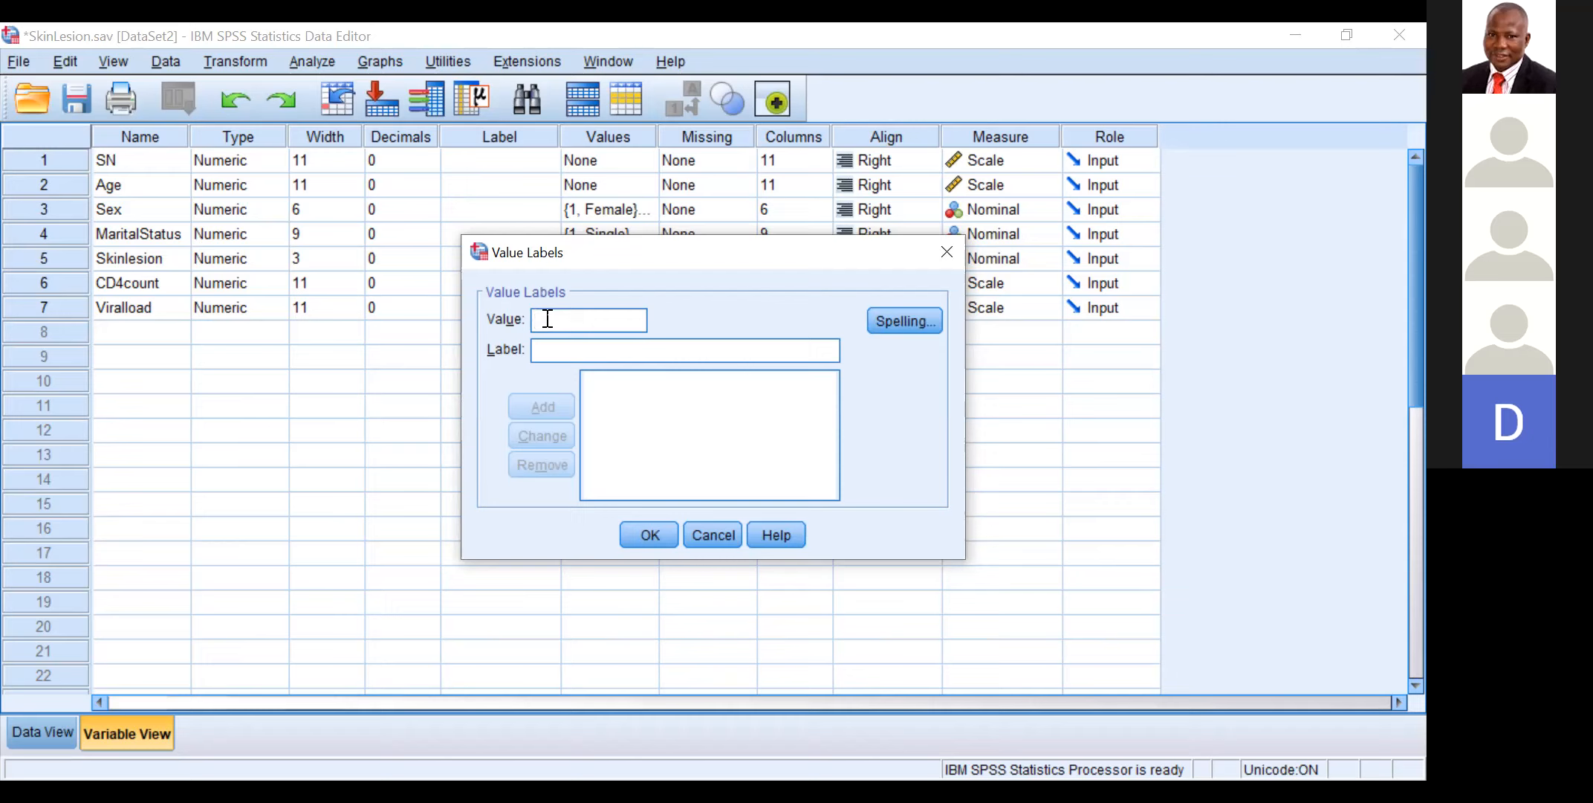
pyautogui.write('Yes')
pyautogui.press('BackSpace')
pyautogui.press('BackSpace')
pyautogui.press('BackSpace')
pyautogui.write('1')
pyautogui.click(550, 349)
pyautogui.write('y')
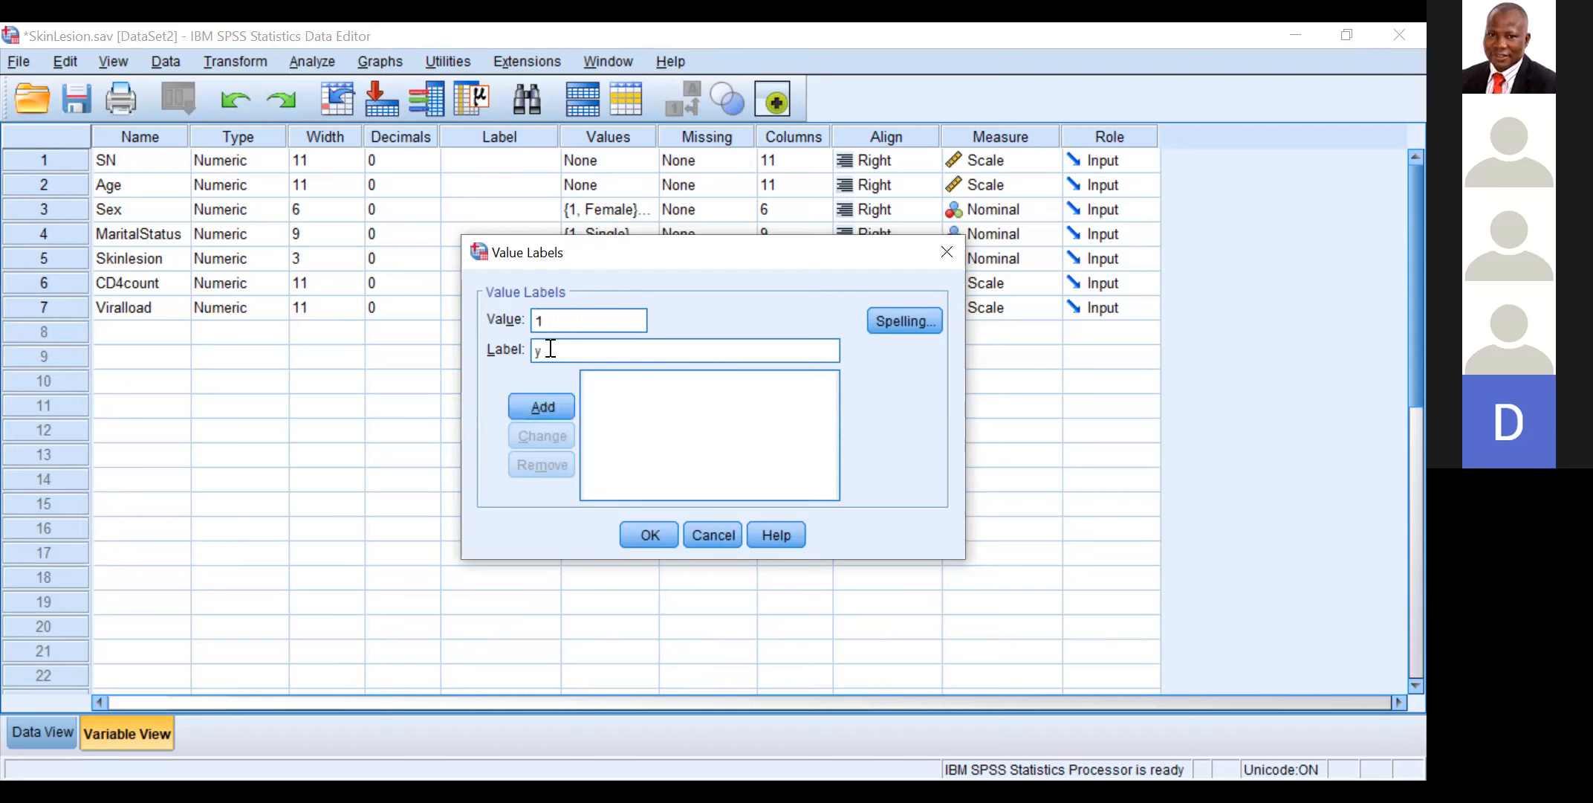
pyautogui.press('BackSpace')
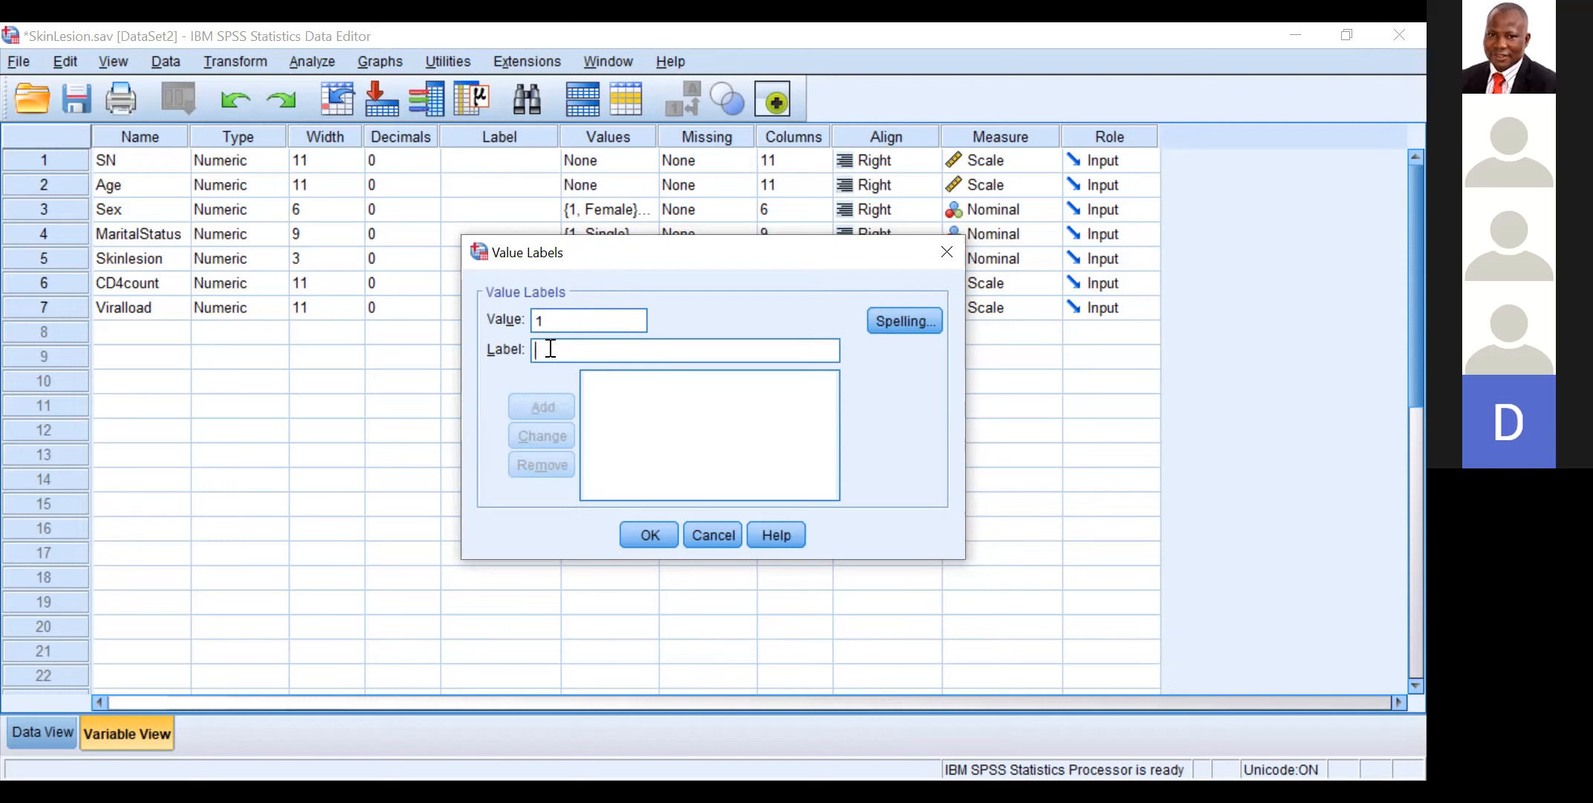
pyautogui.write('Yes')
pyautogui.click(534, 406)
# Step: Add the label No for value 2 to Skinlesion, accept its value labels and return to the data view
pyautogui.write('2')
pyautogui.click(547, 351)
pyautogui.write('No')
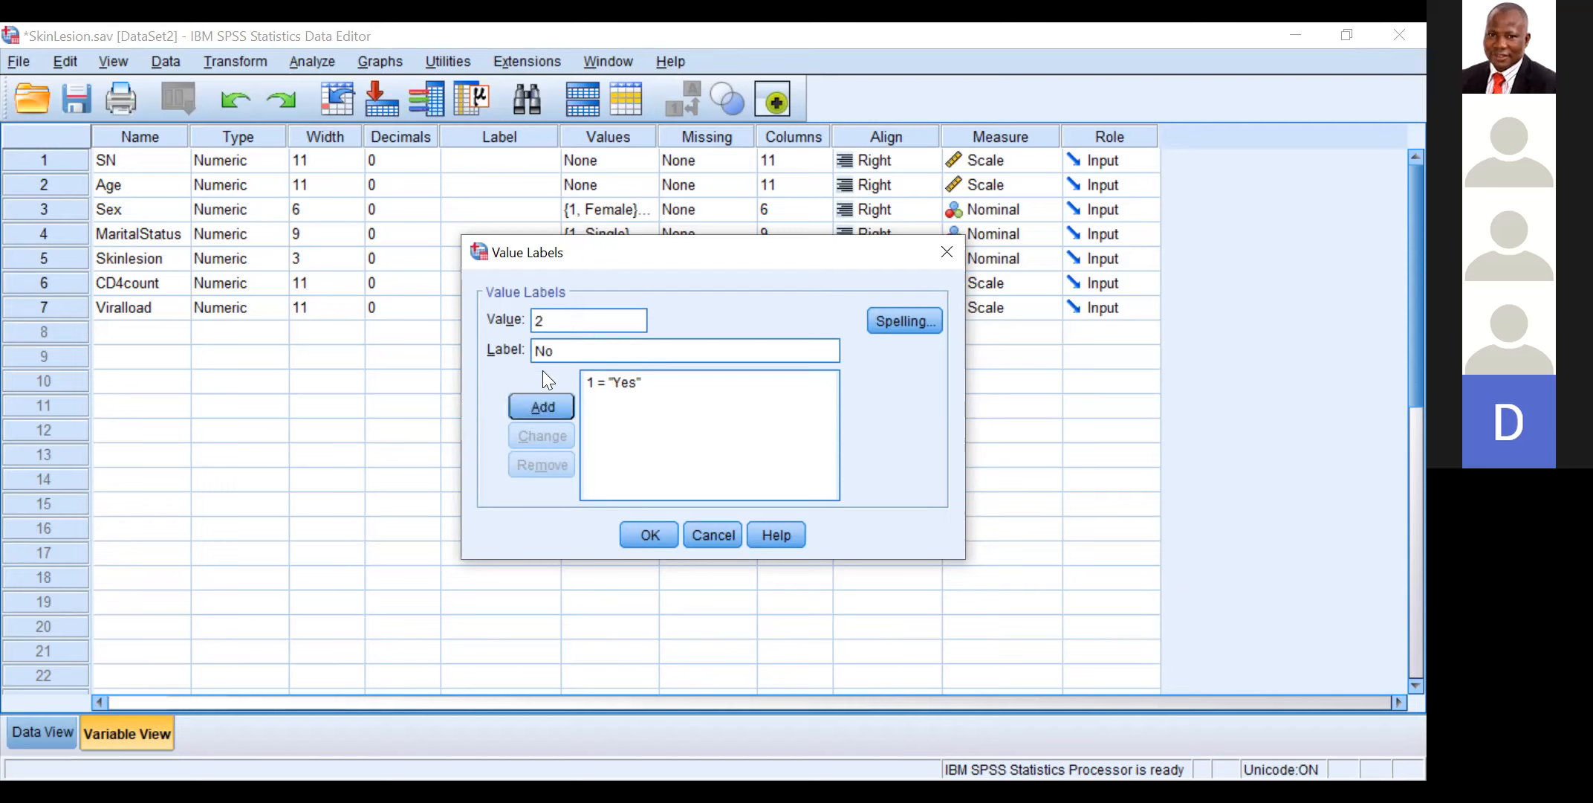
pyautogui.click(558, 403)
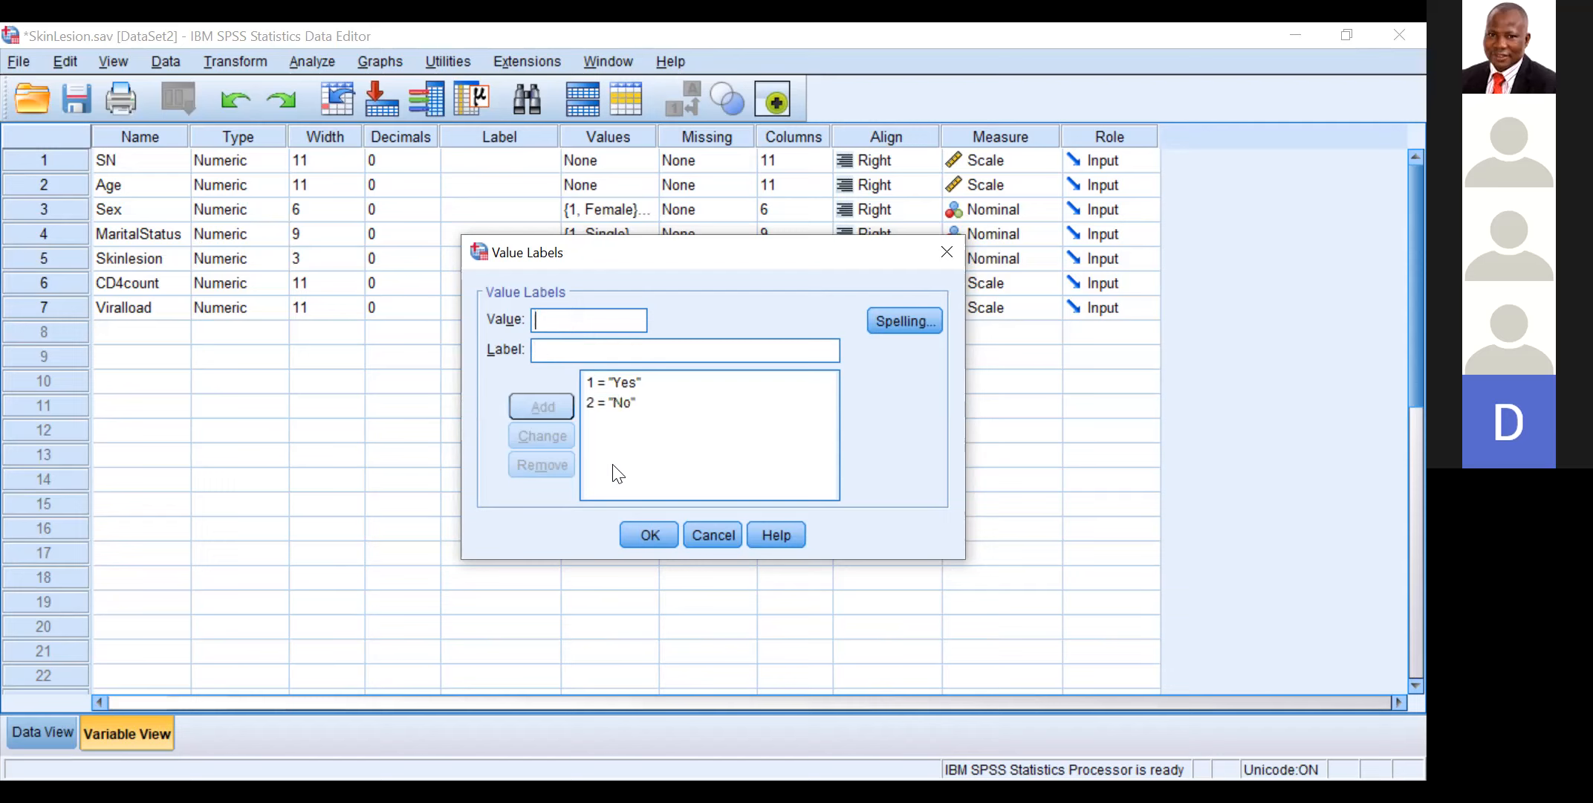
pyautogui.click(649, 536)
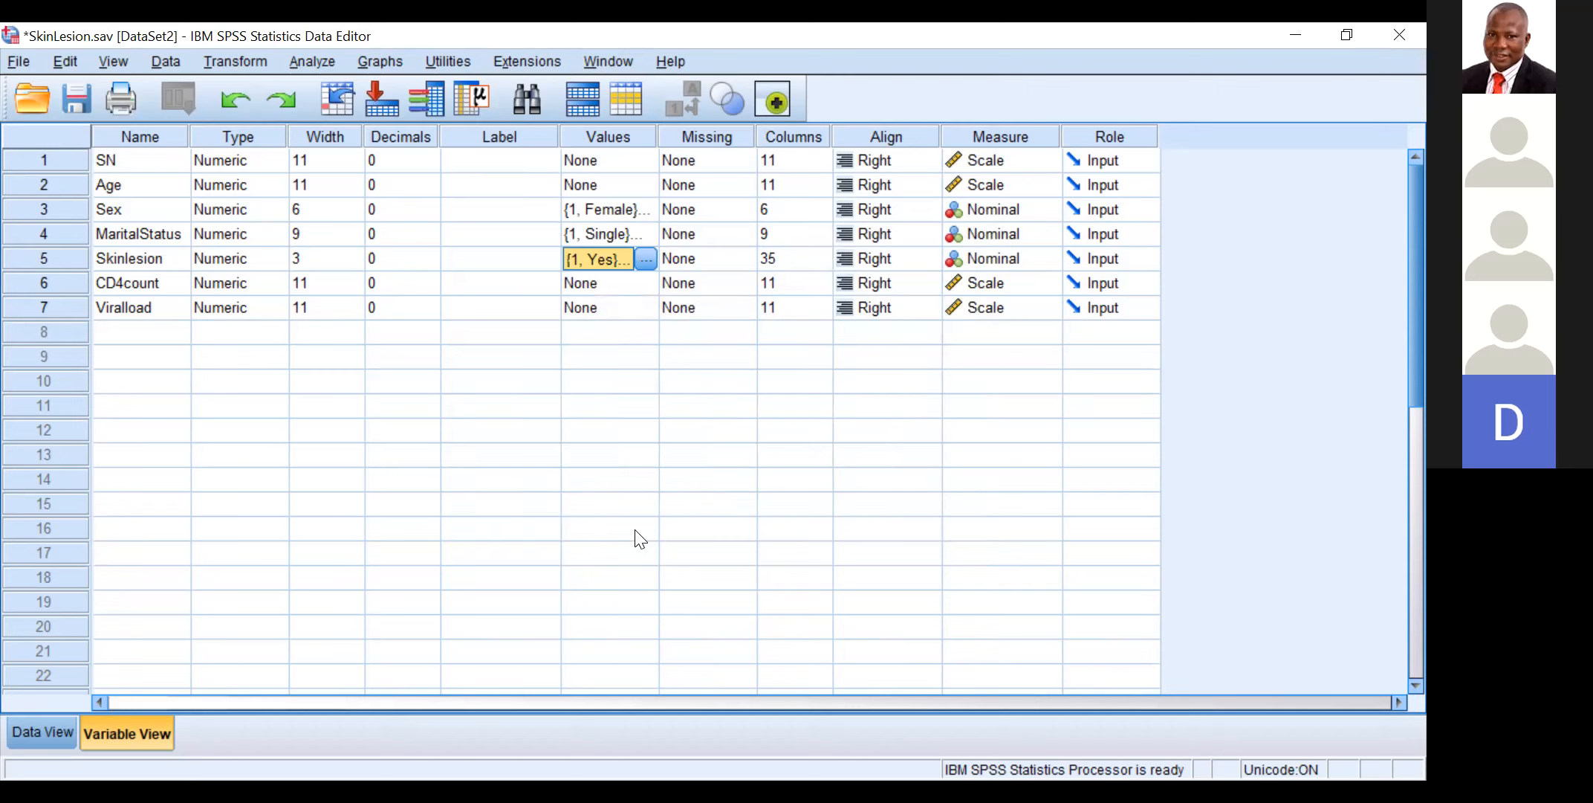
pyautogui.click(59, 730)
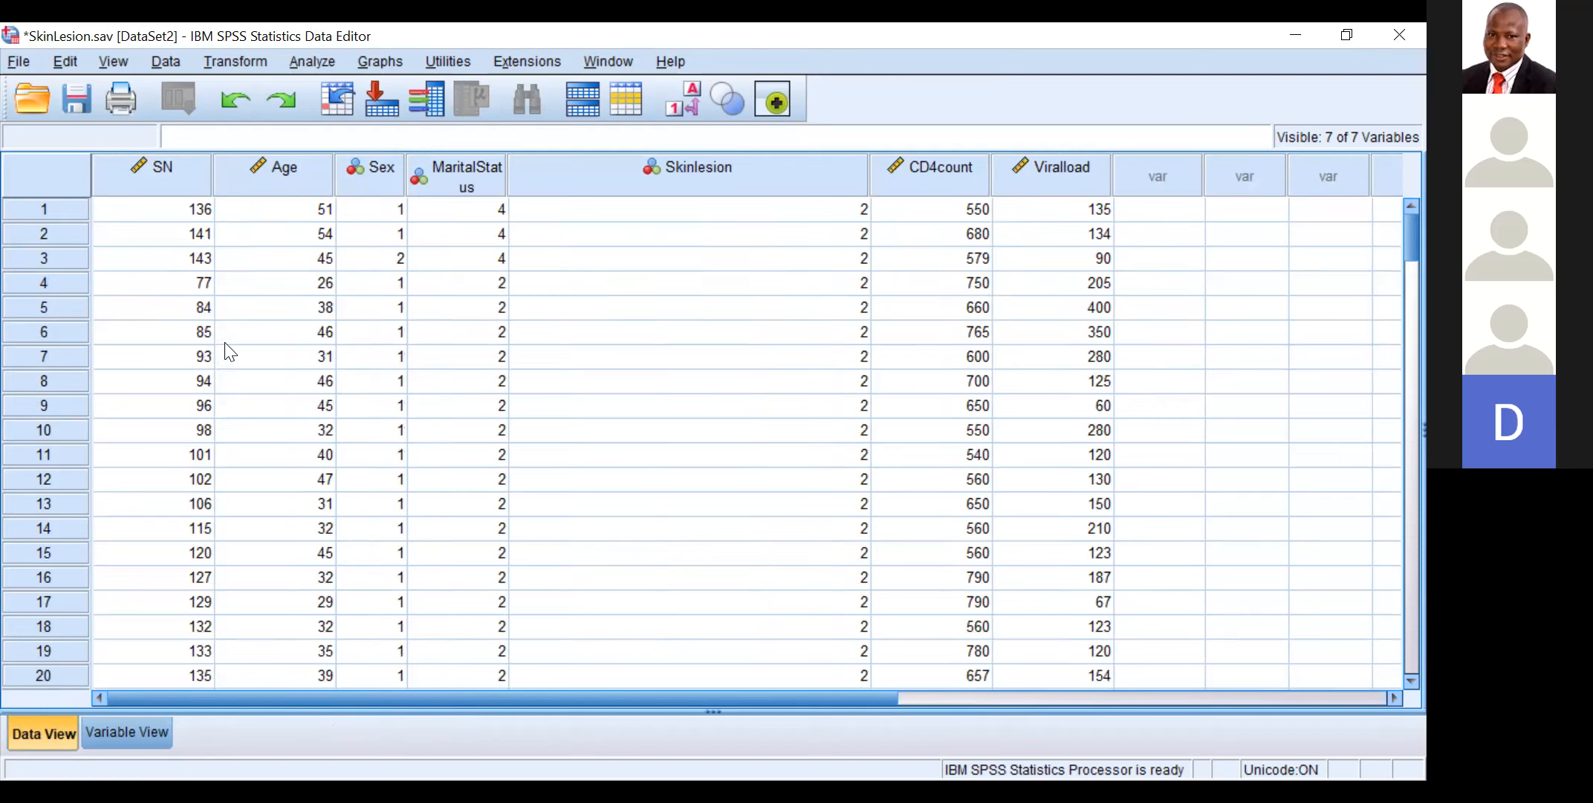
pyautogui.click(16, 62)
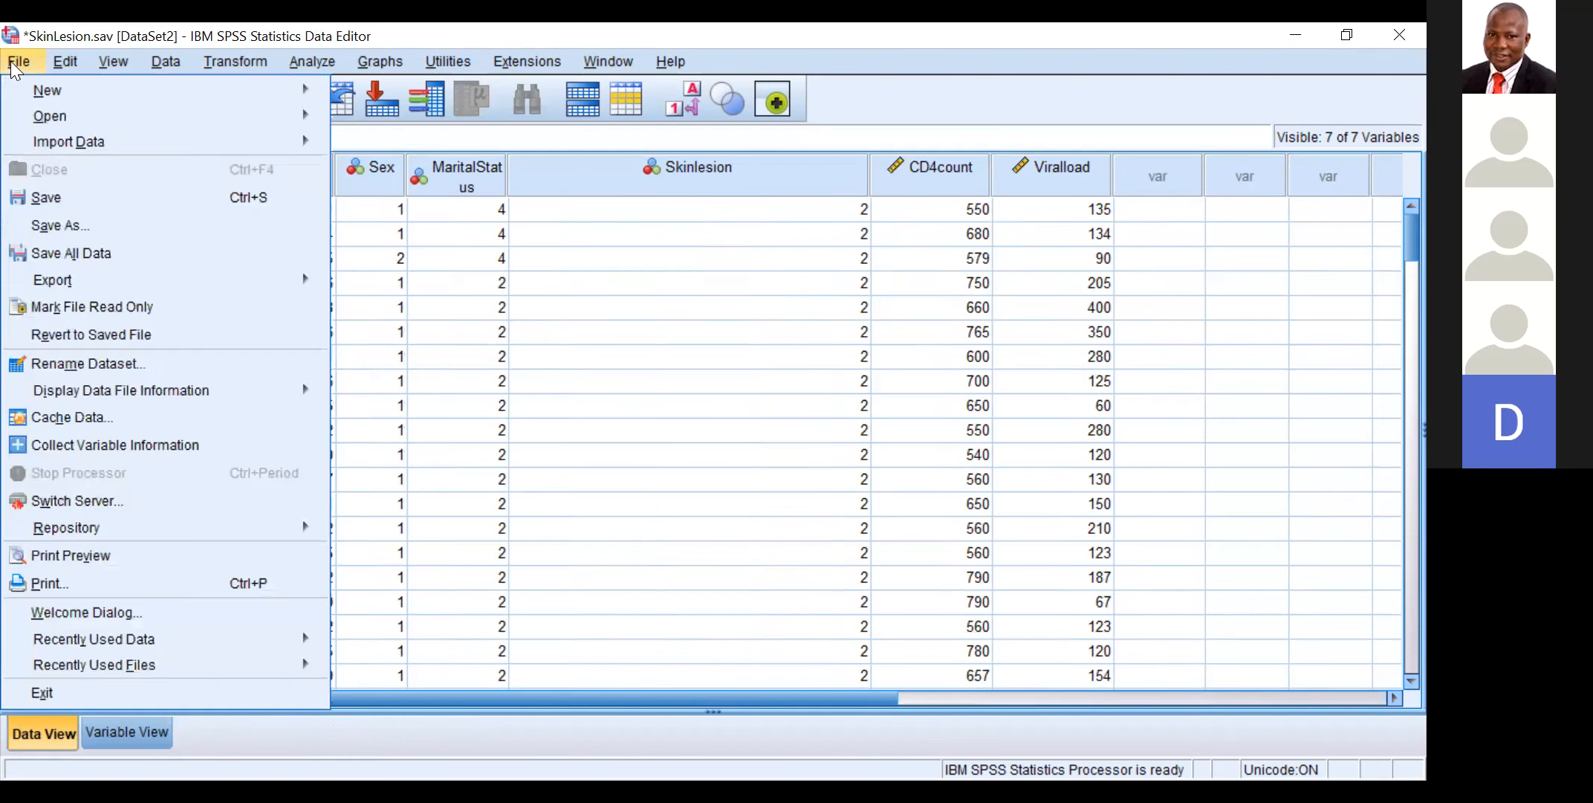
pyautogui.moveTo(52, 117)
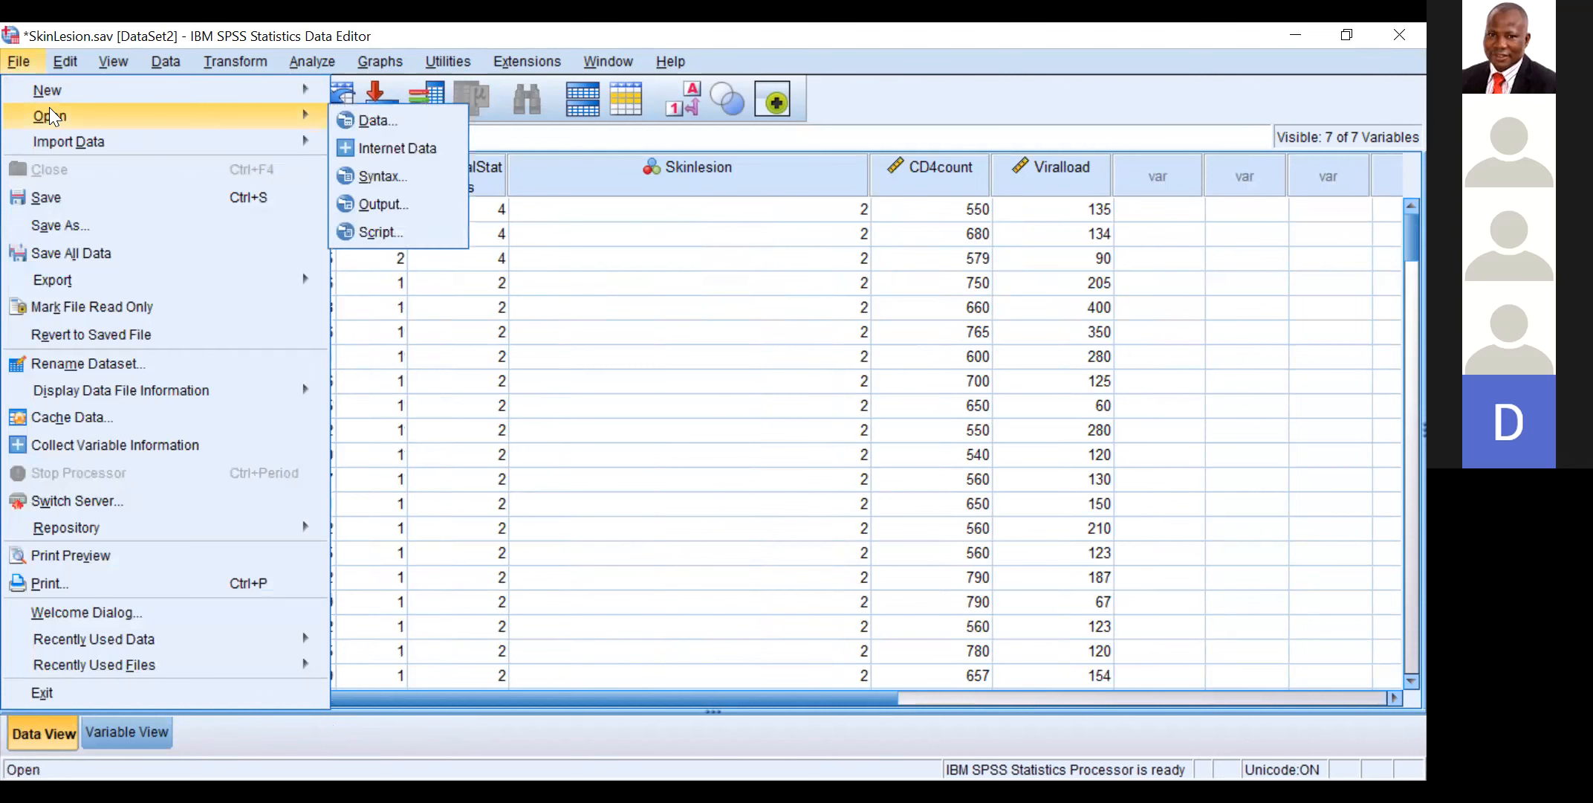
pyautogui.click(369, 110)
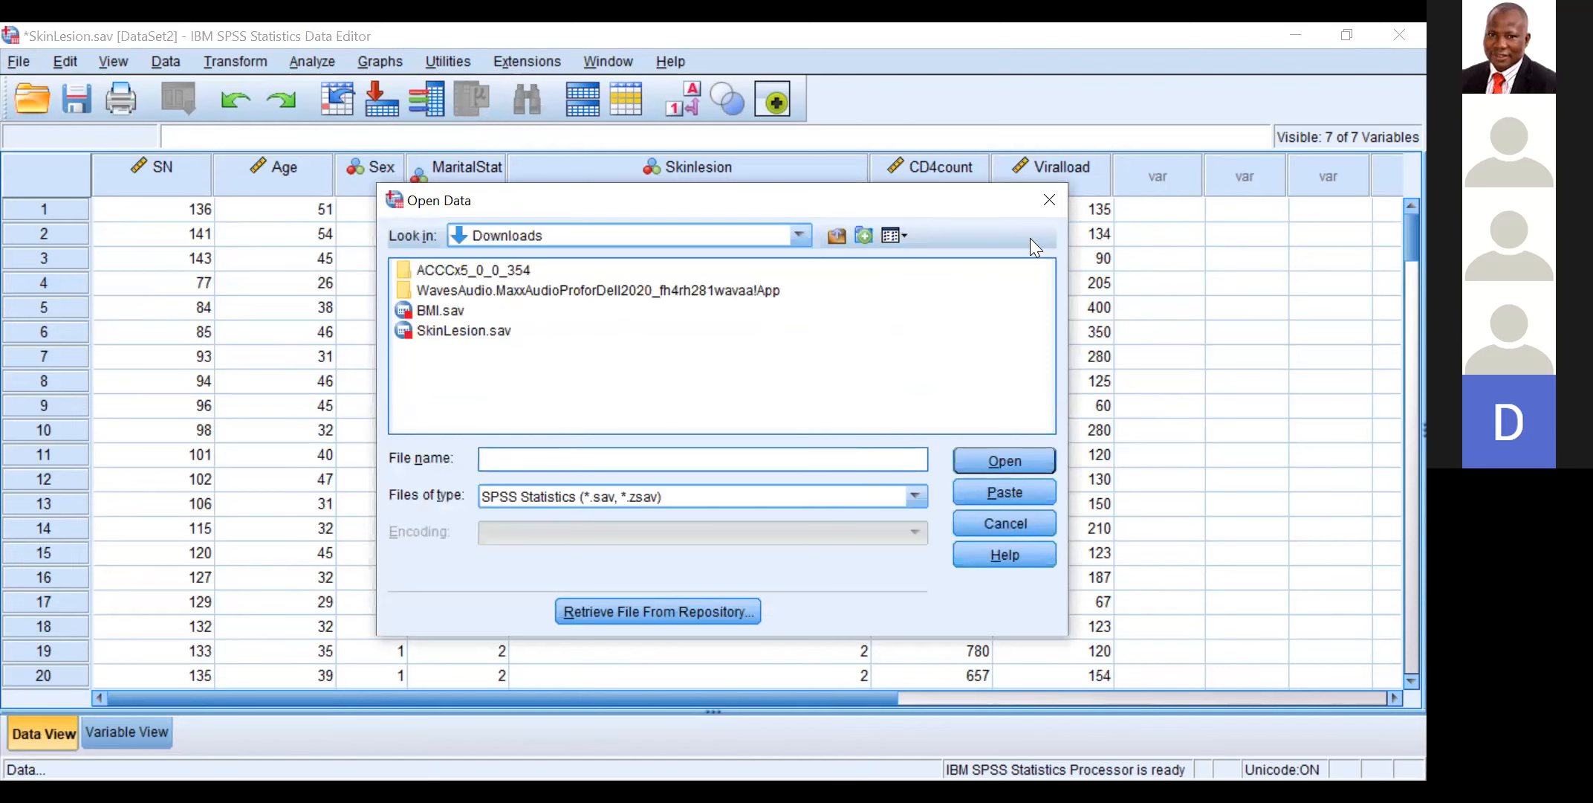
pyautogui.click(1049, 200)
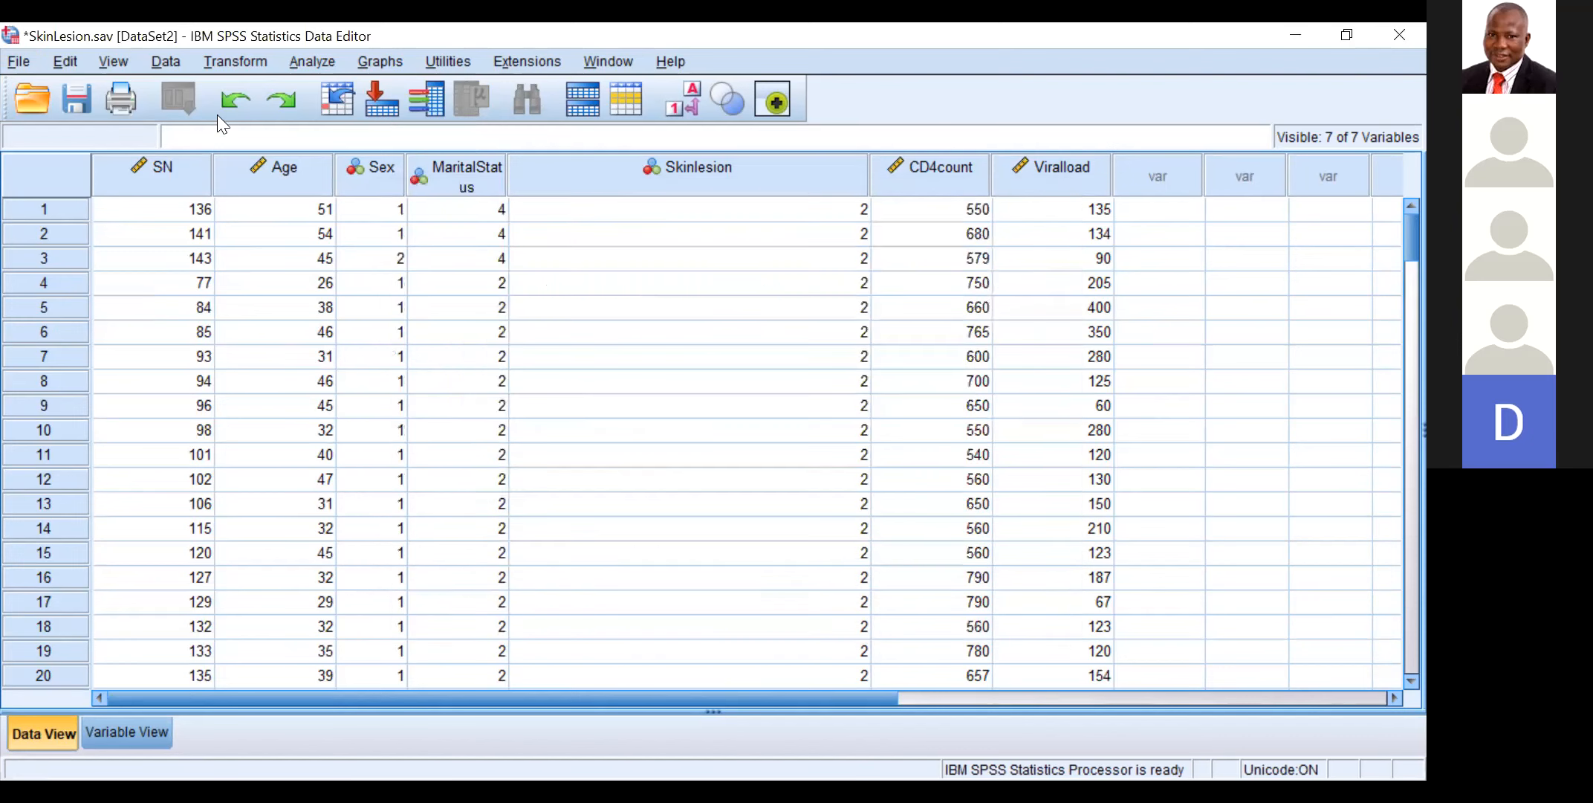
# Step: Start a Frequencies analysis and add all seven variables, from SN to Viralload, to the variables to analyse
pyautogui.click(312, 63)
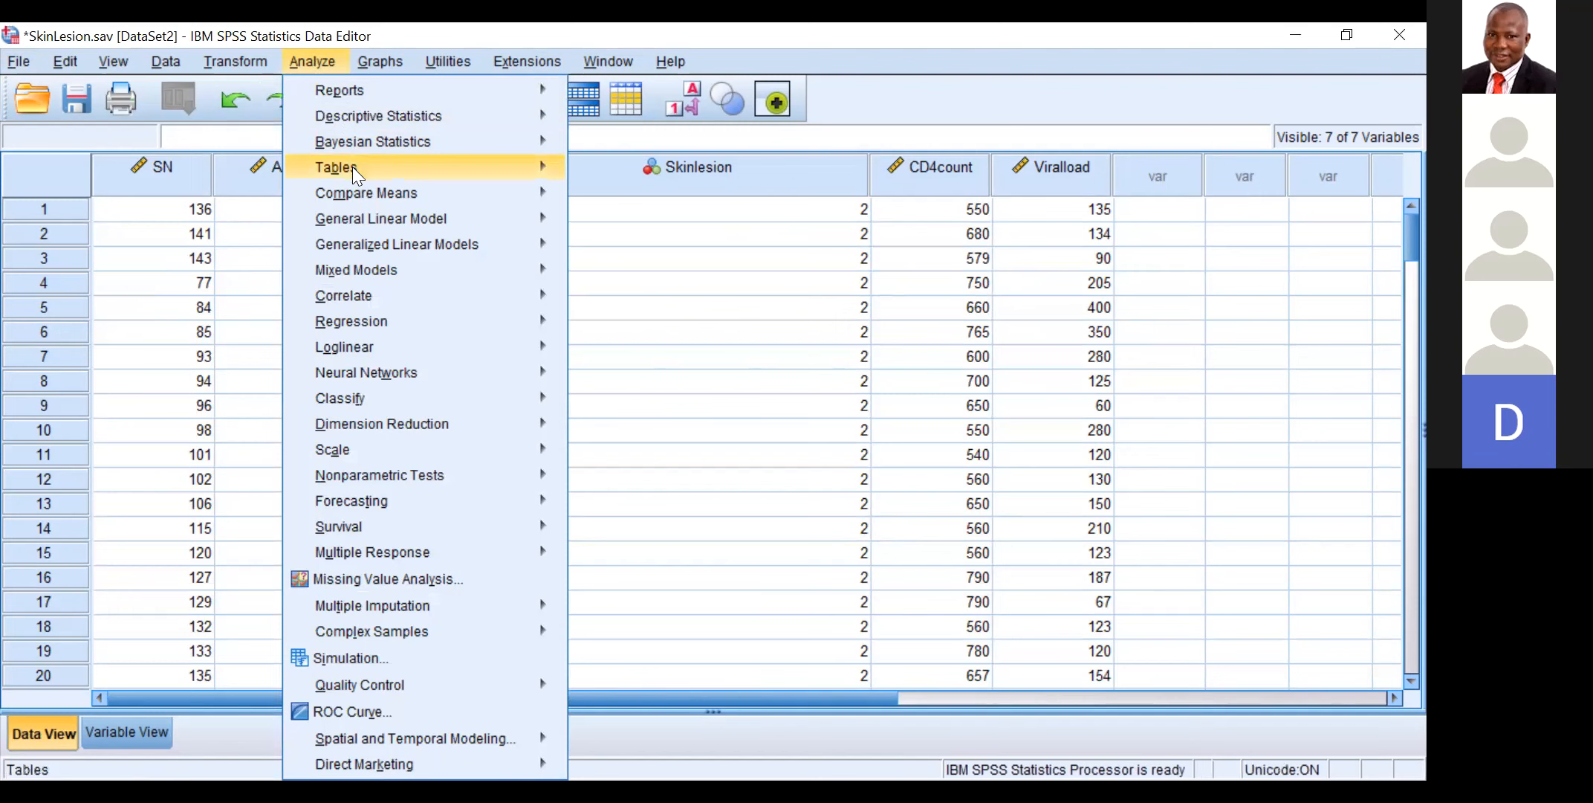
pyautogui.moveTo(371, 348)
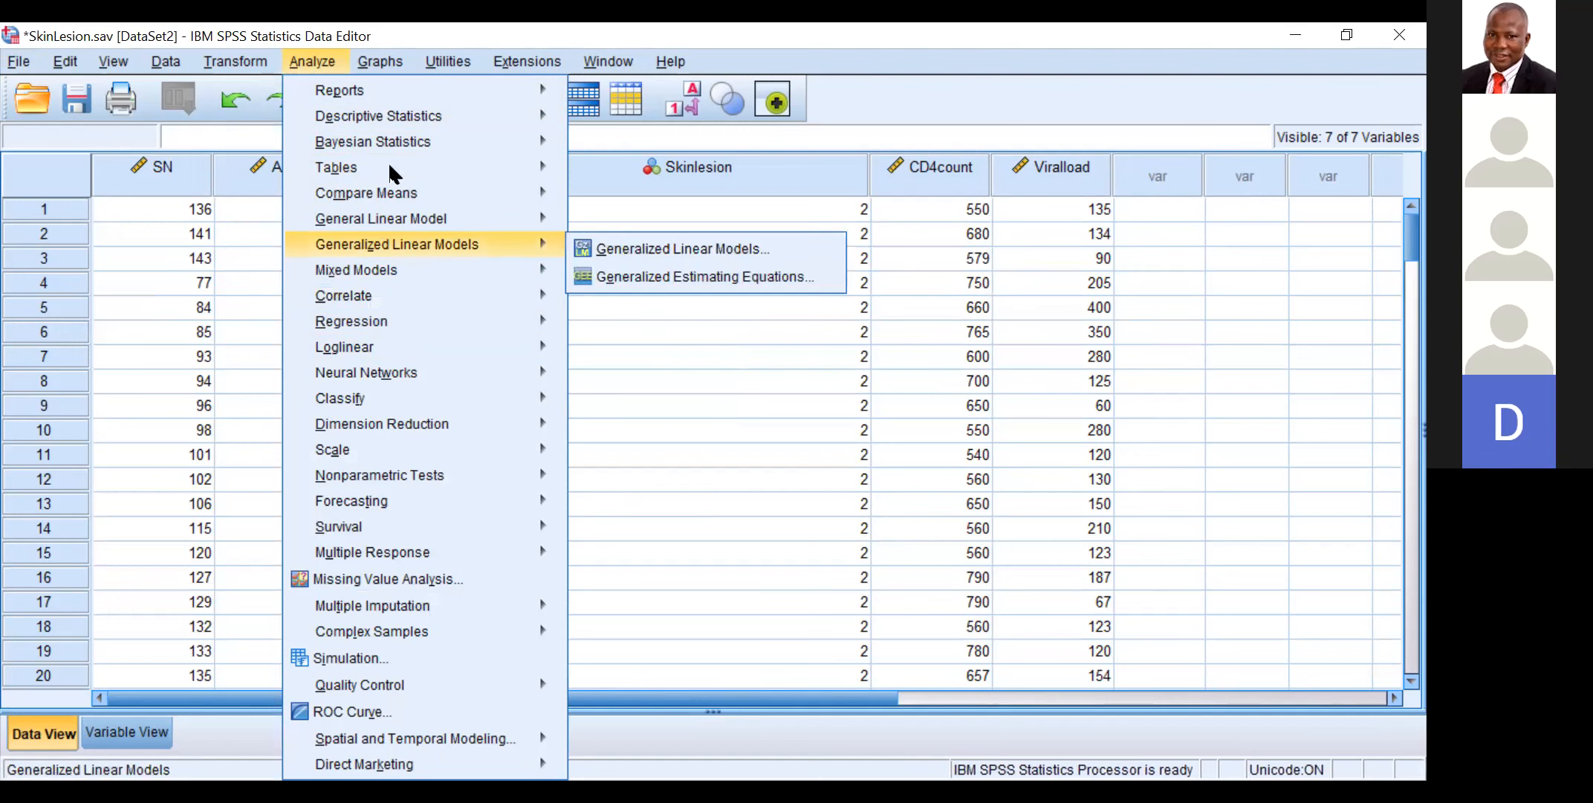
pyautogui.moveTo(440, 117)
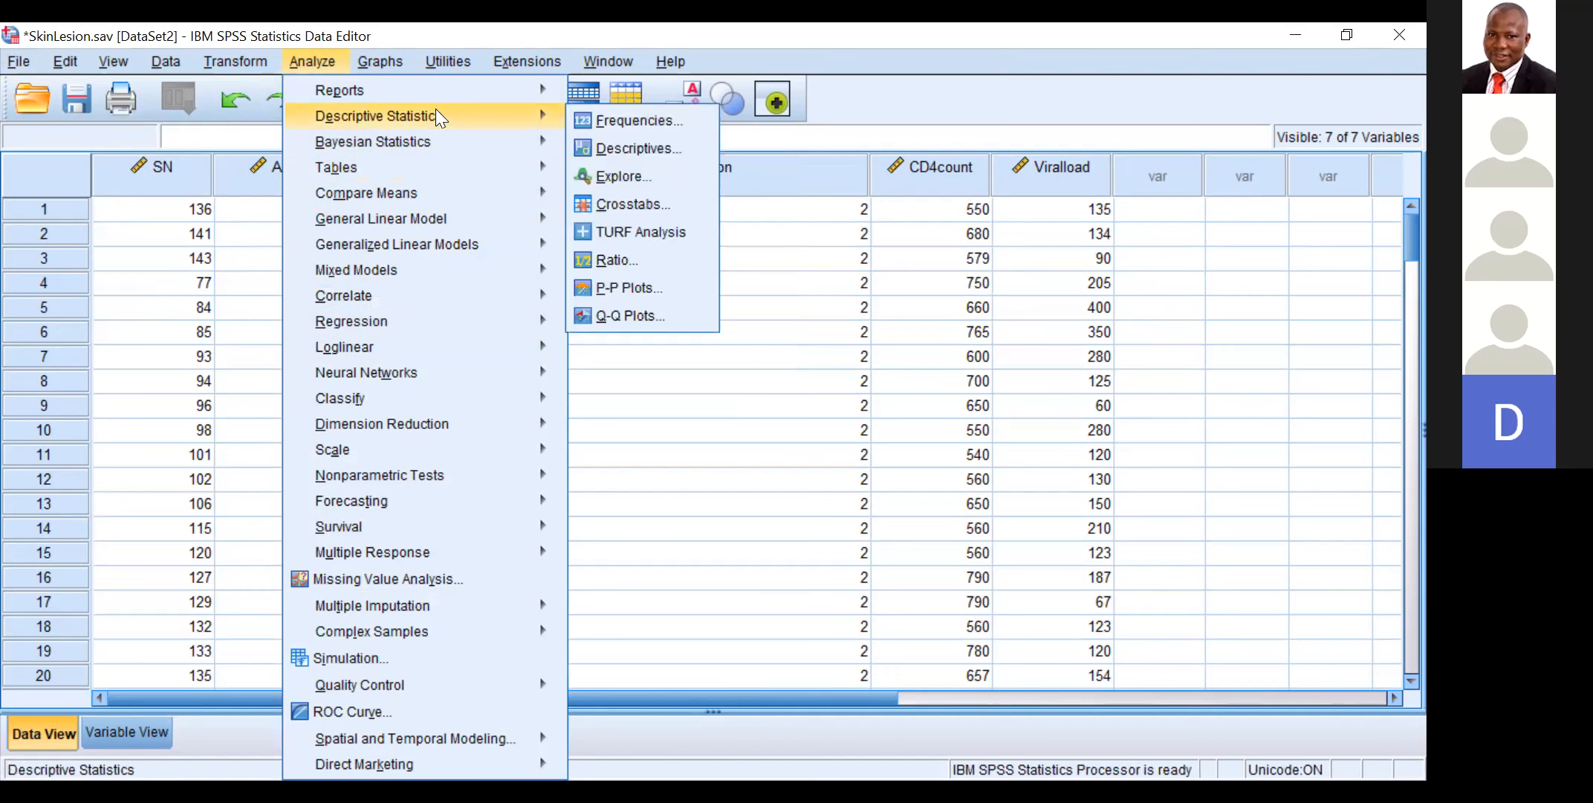
pyautogui.click(620, 117)
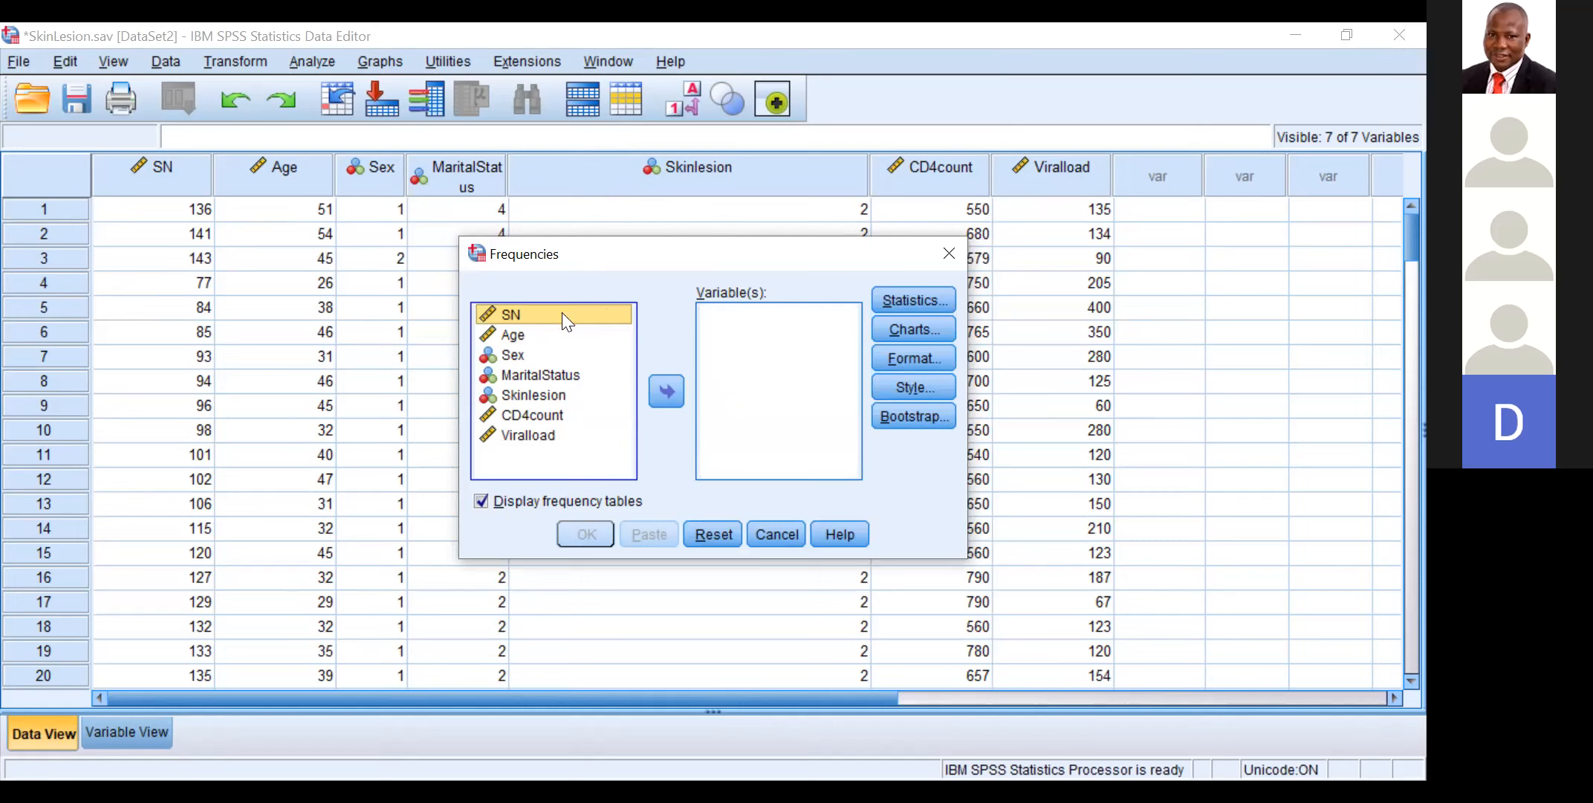
pyautogui.click(551, 333)
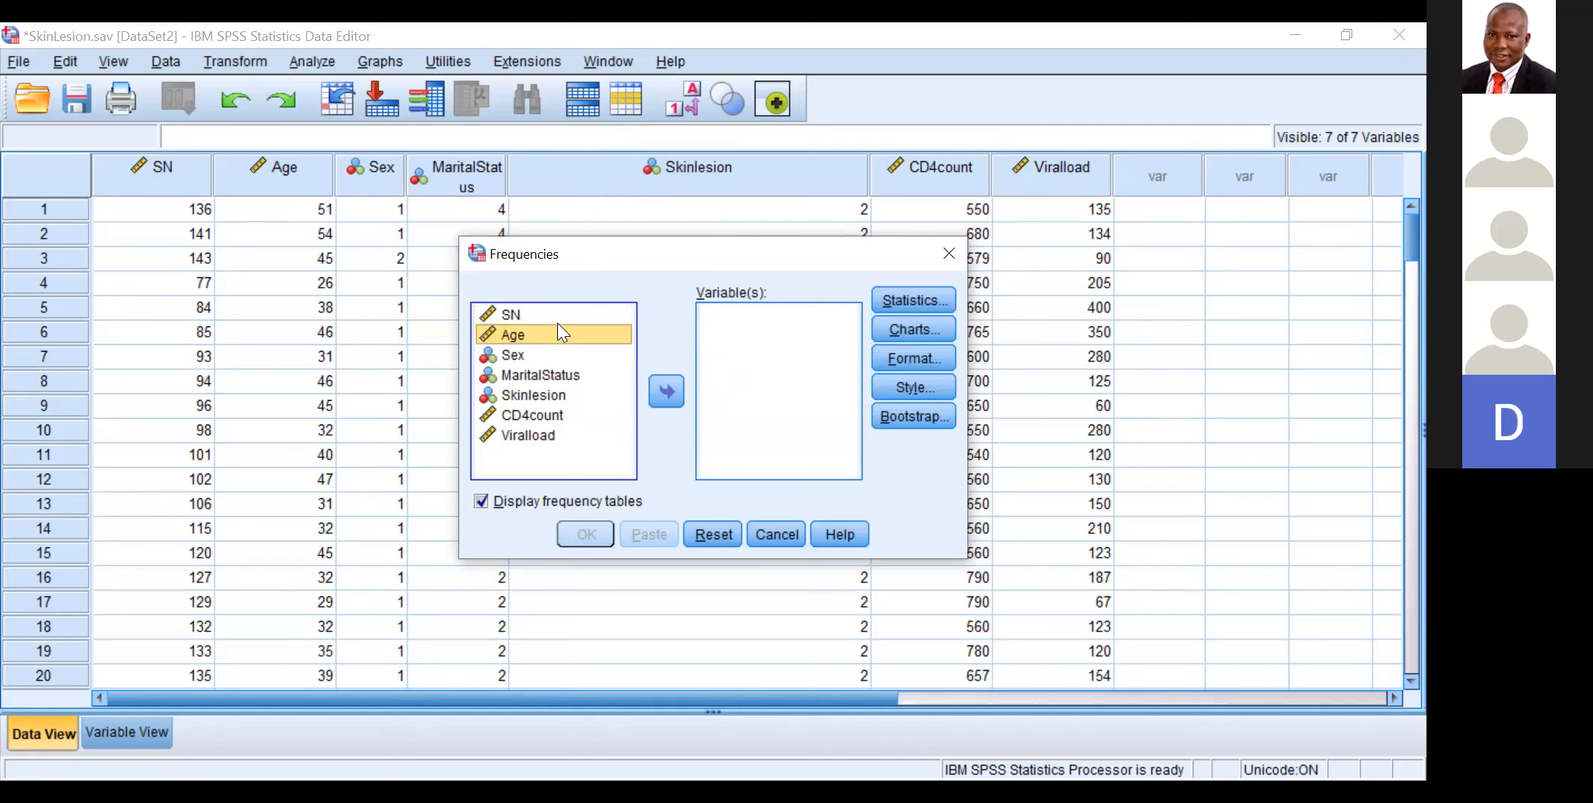
pyautogui.hotkey('ctrl', 'a')
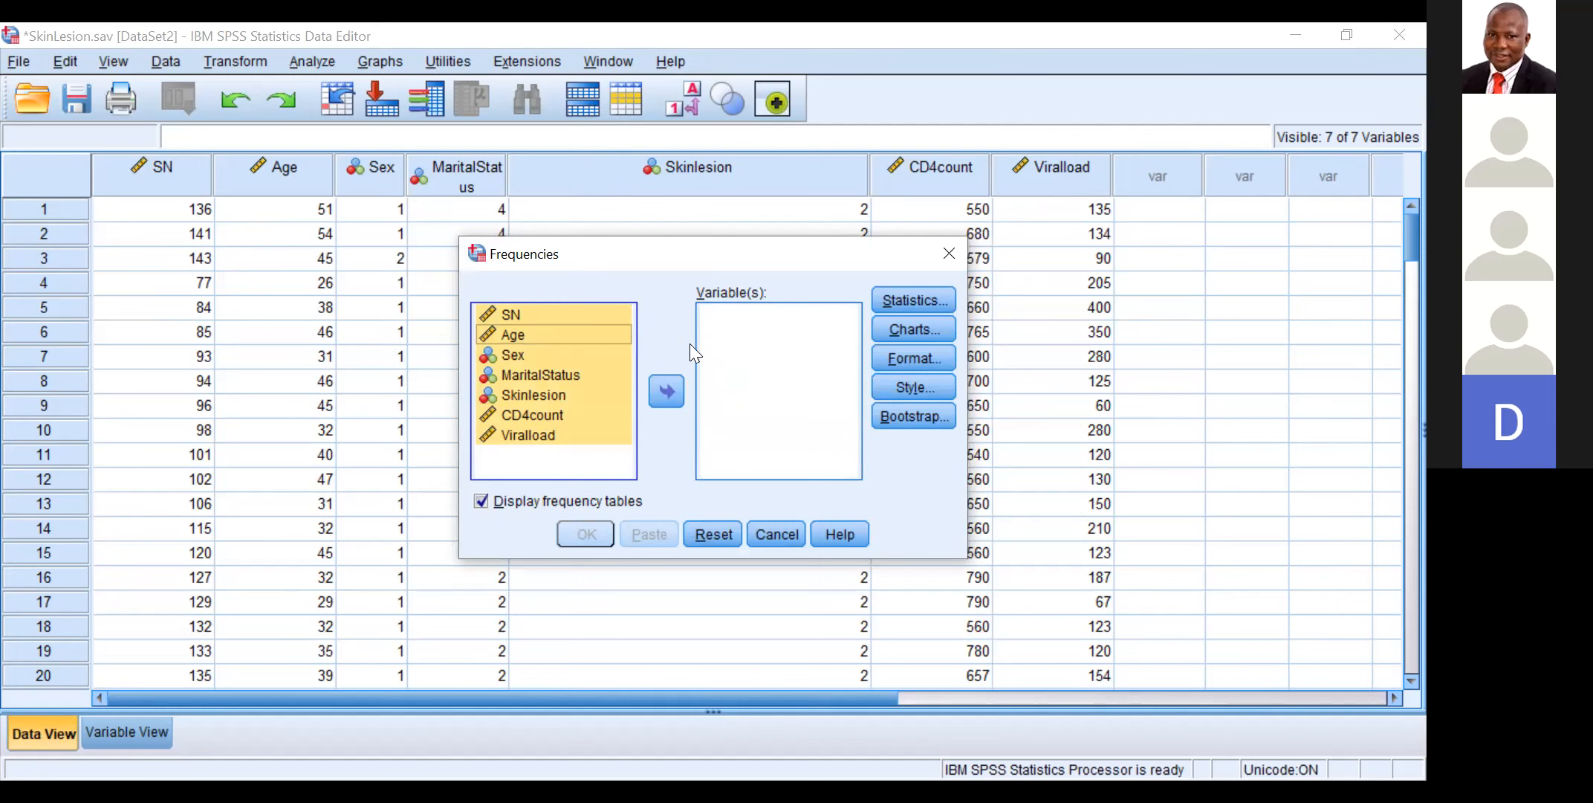
pyautogui.click(739, 363)
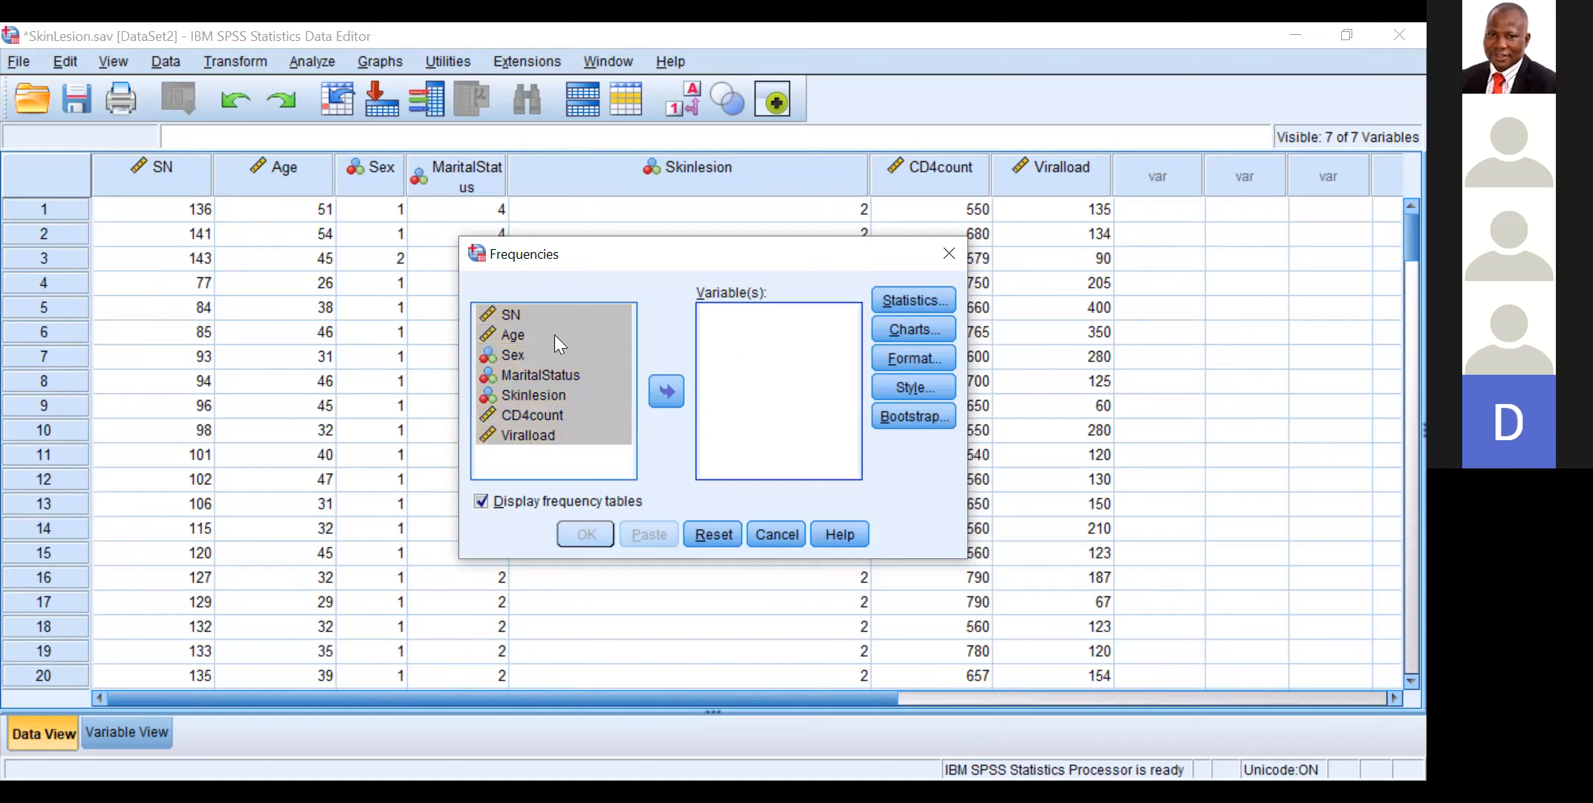
pyautogui.click(666, 387)
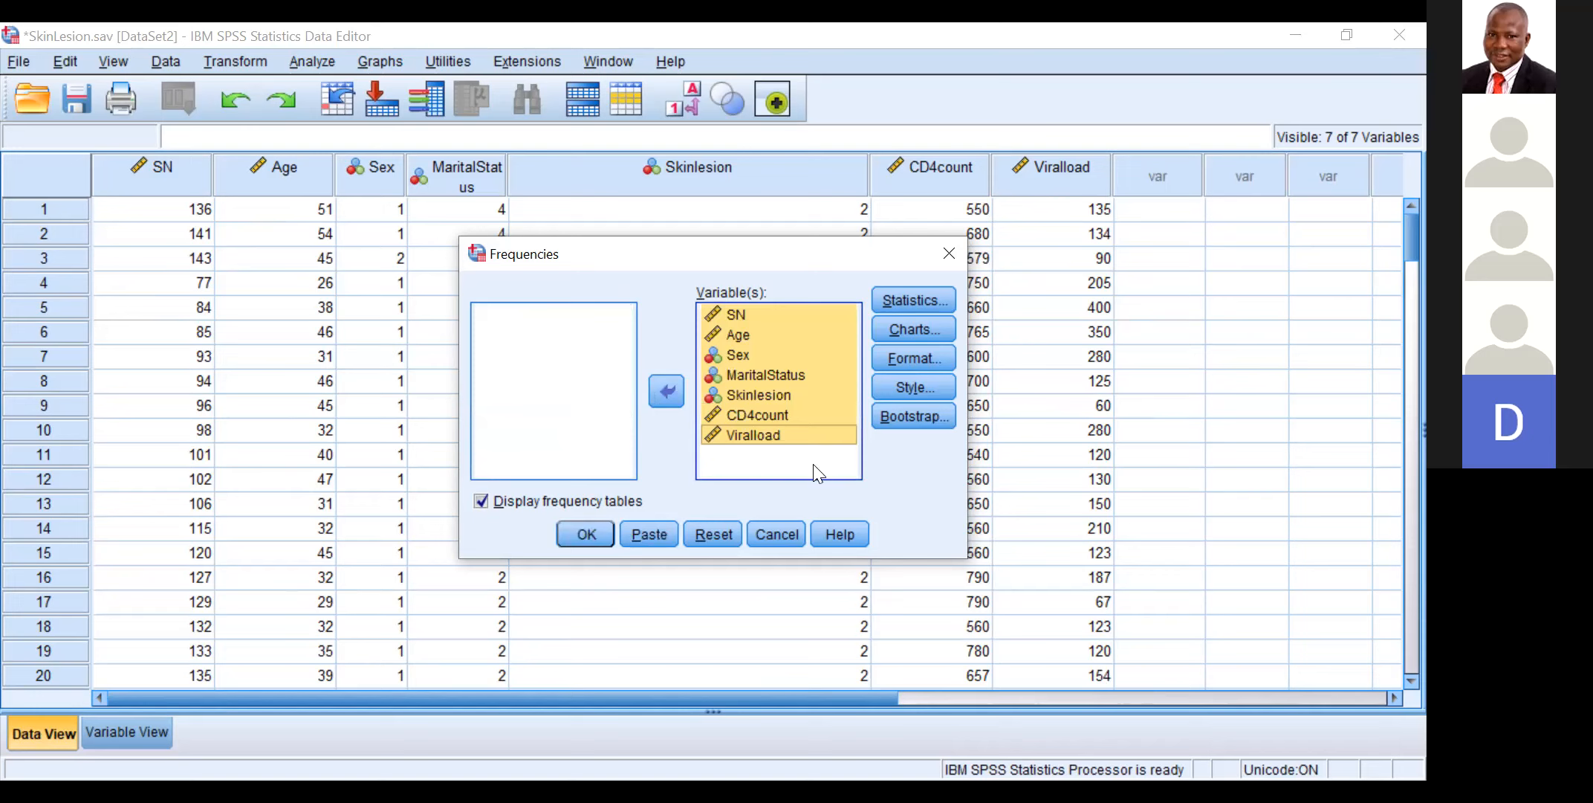
# Step: Remove SN from the variables of the Frequencies analysis and run it with frequency tables
pyautogui.click(749, 312)
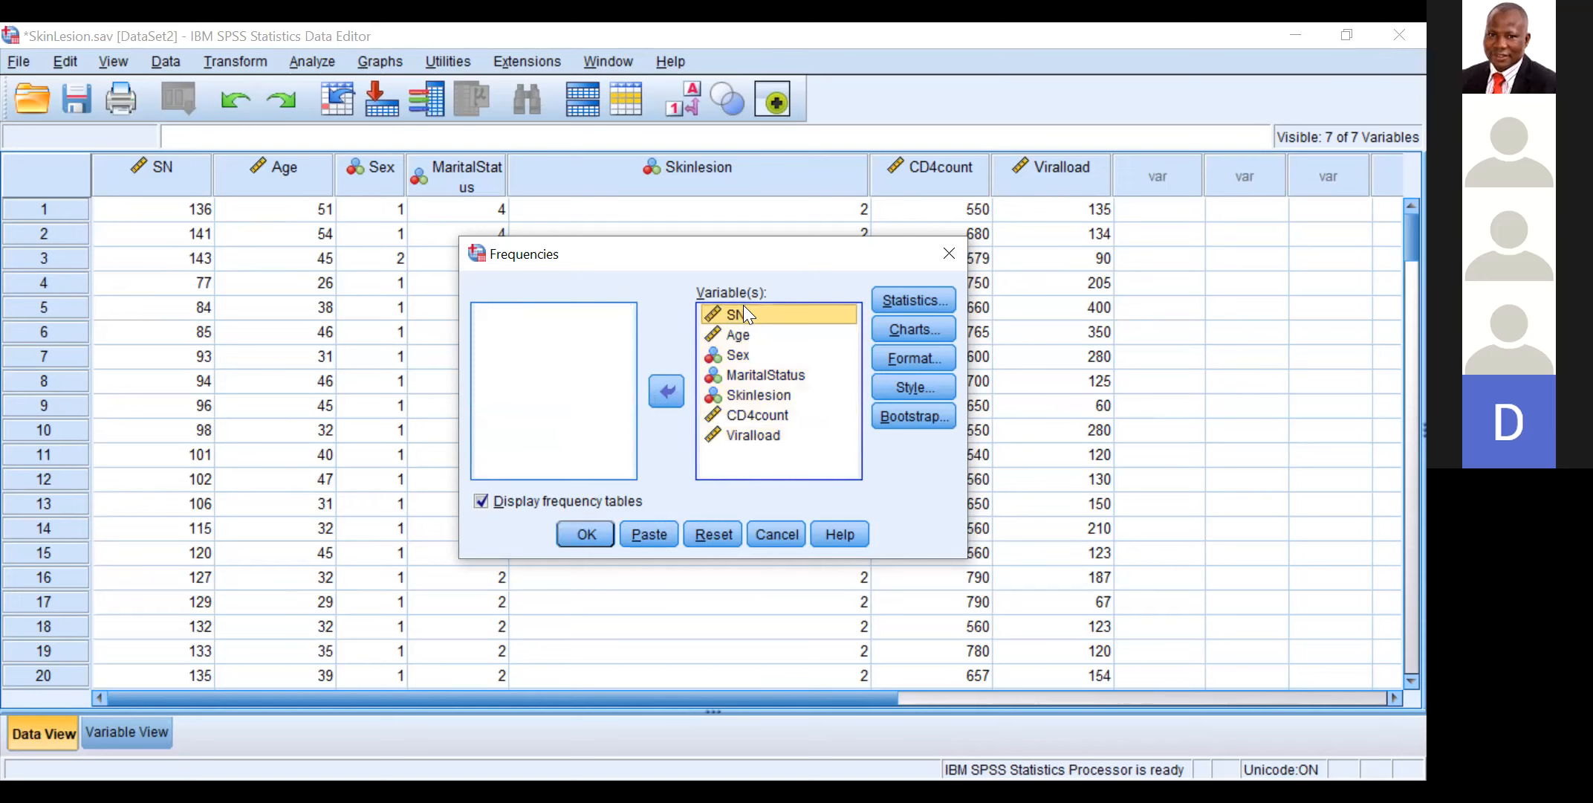
pyautogui.click(665, 391)
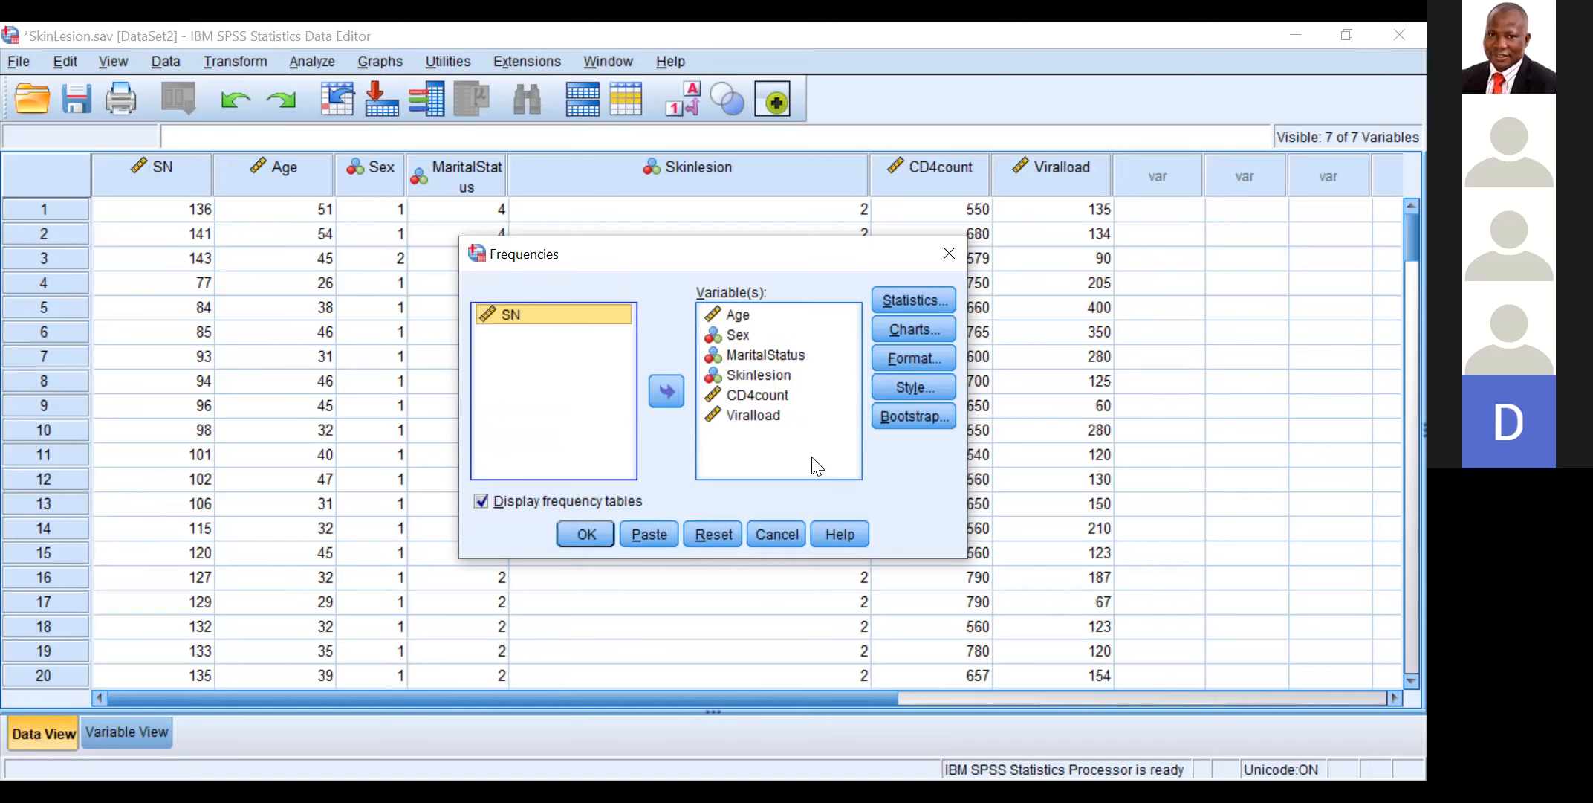
pyautogui.click(587, 534)
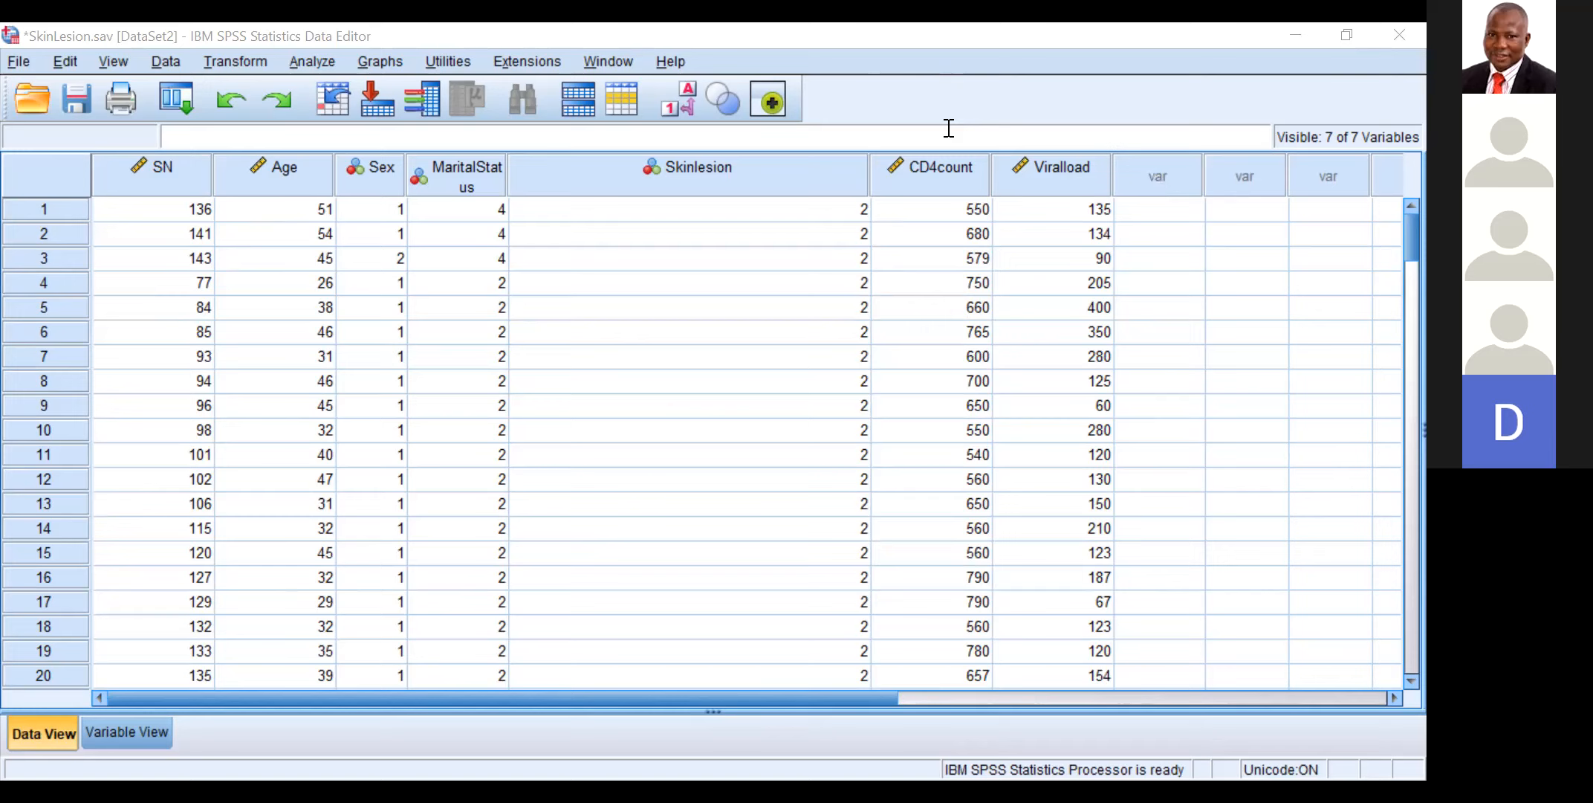
# Step: Switch from the SkinLesion.sav data editor to the Output1 viewer window that holds the Frequencies results
pyautogui.click(973, 182)
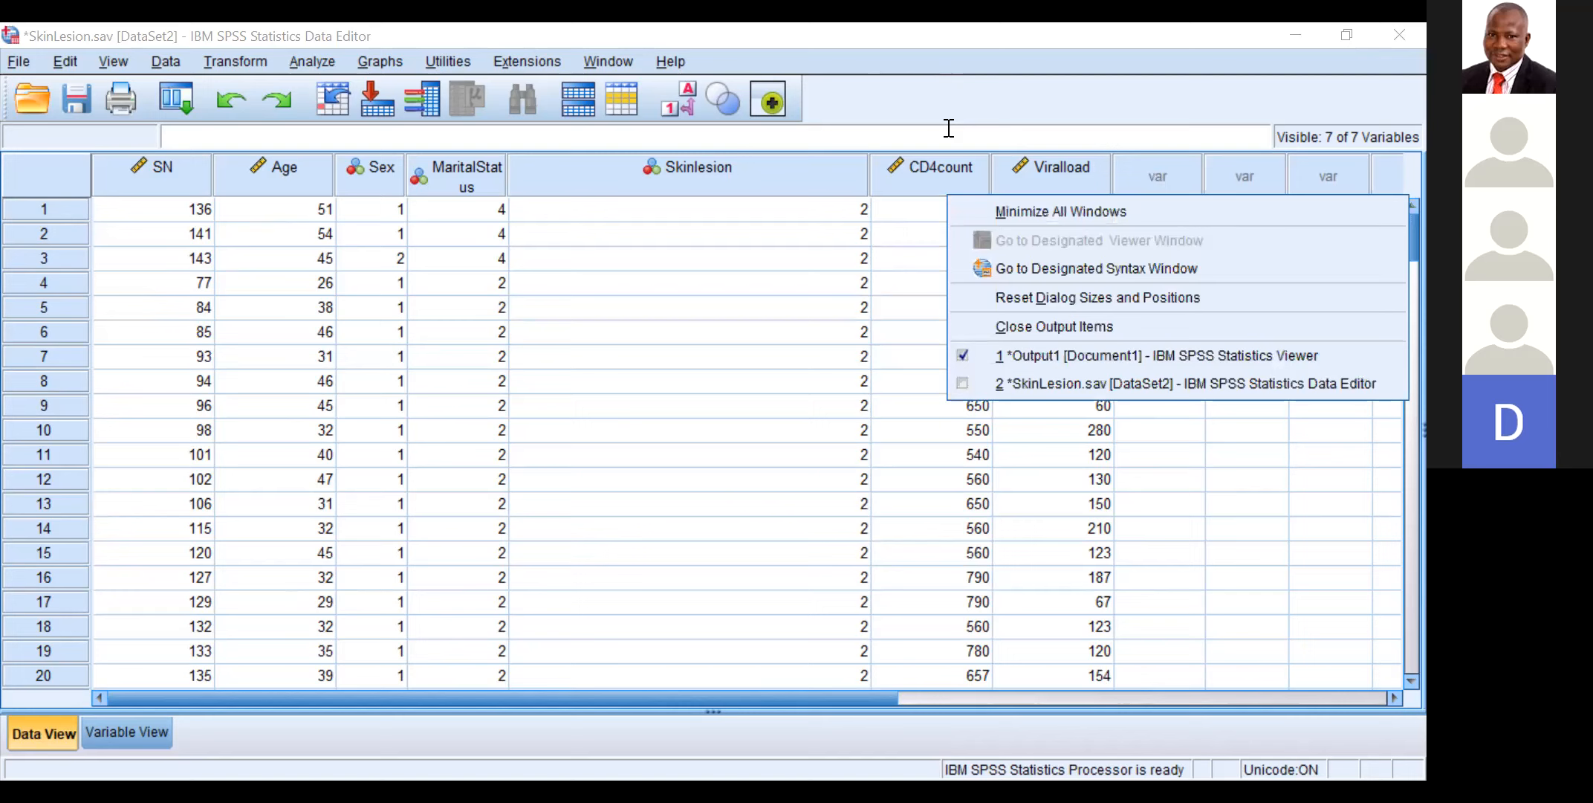
pyautogui.click(949, 129)
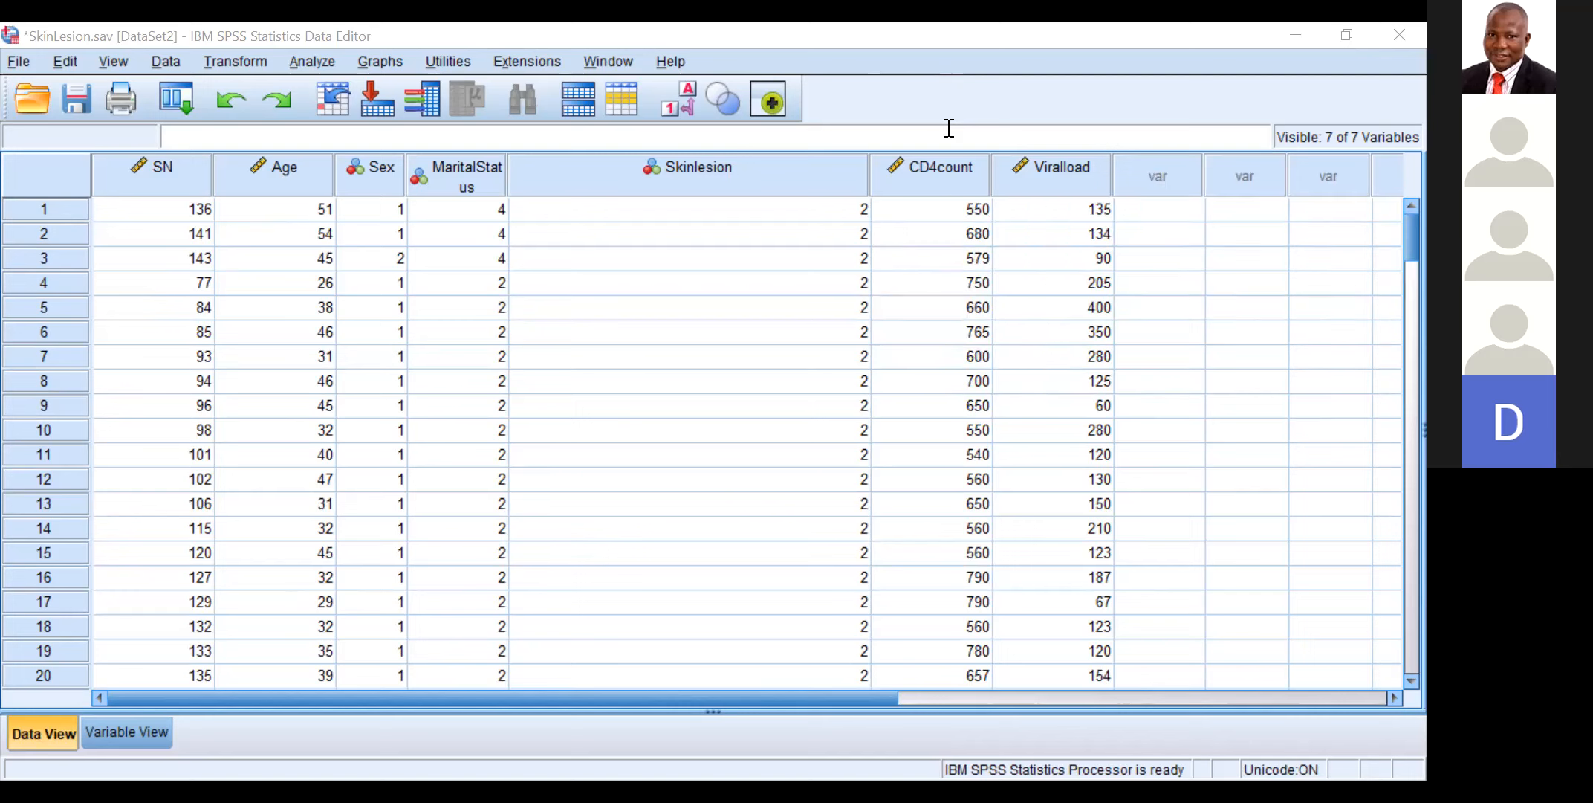
pyautogui.click(973, 182)
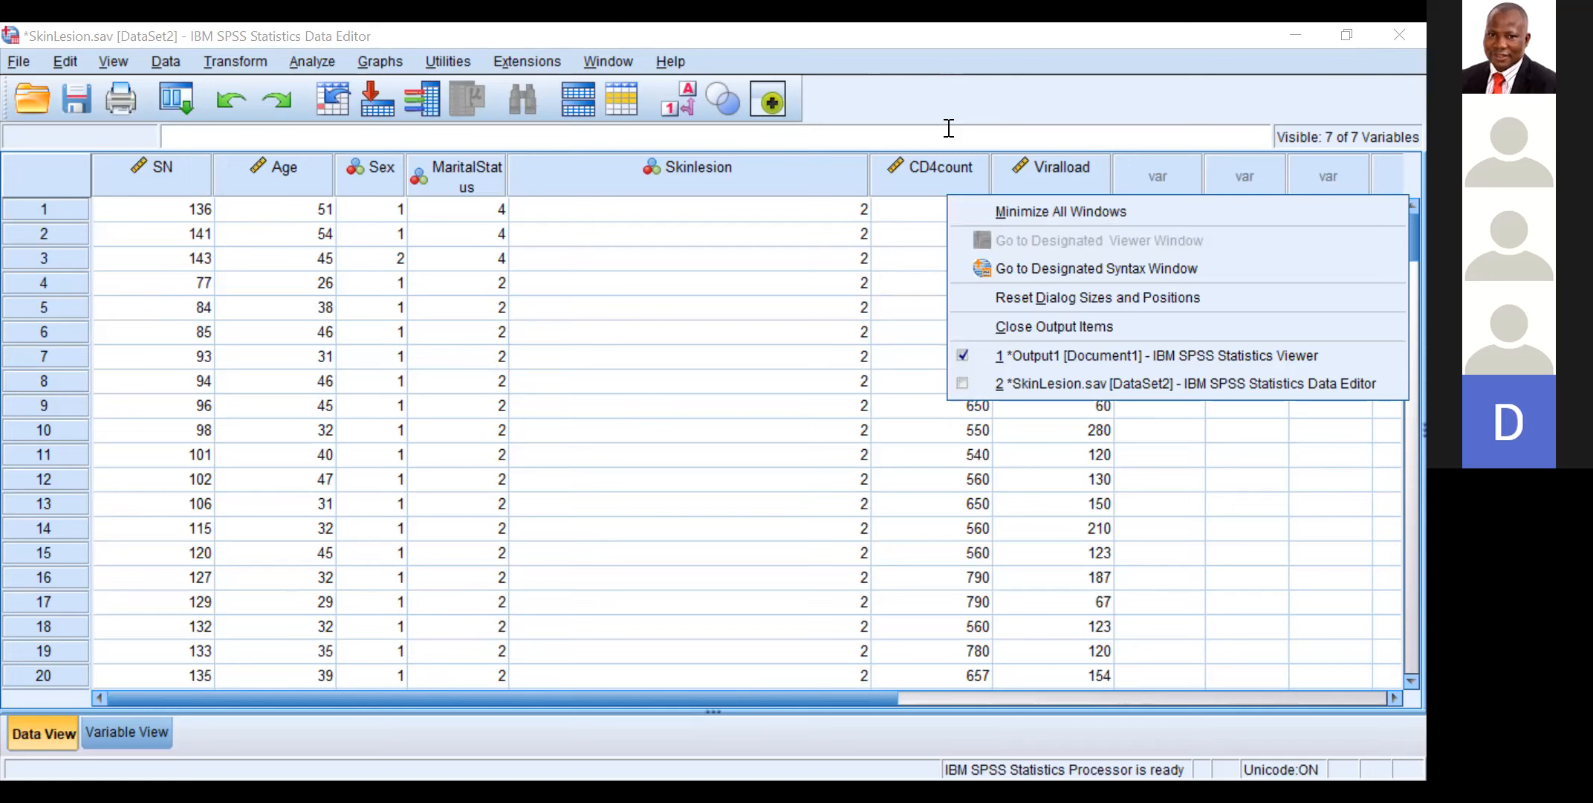
pyautogui.press('Down')
pyautogui.press('Down')
pyautogui.press('Down')
pyautogui.press('Down')
pyautogui.press('Down')
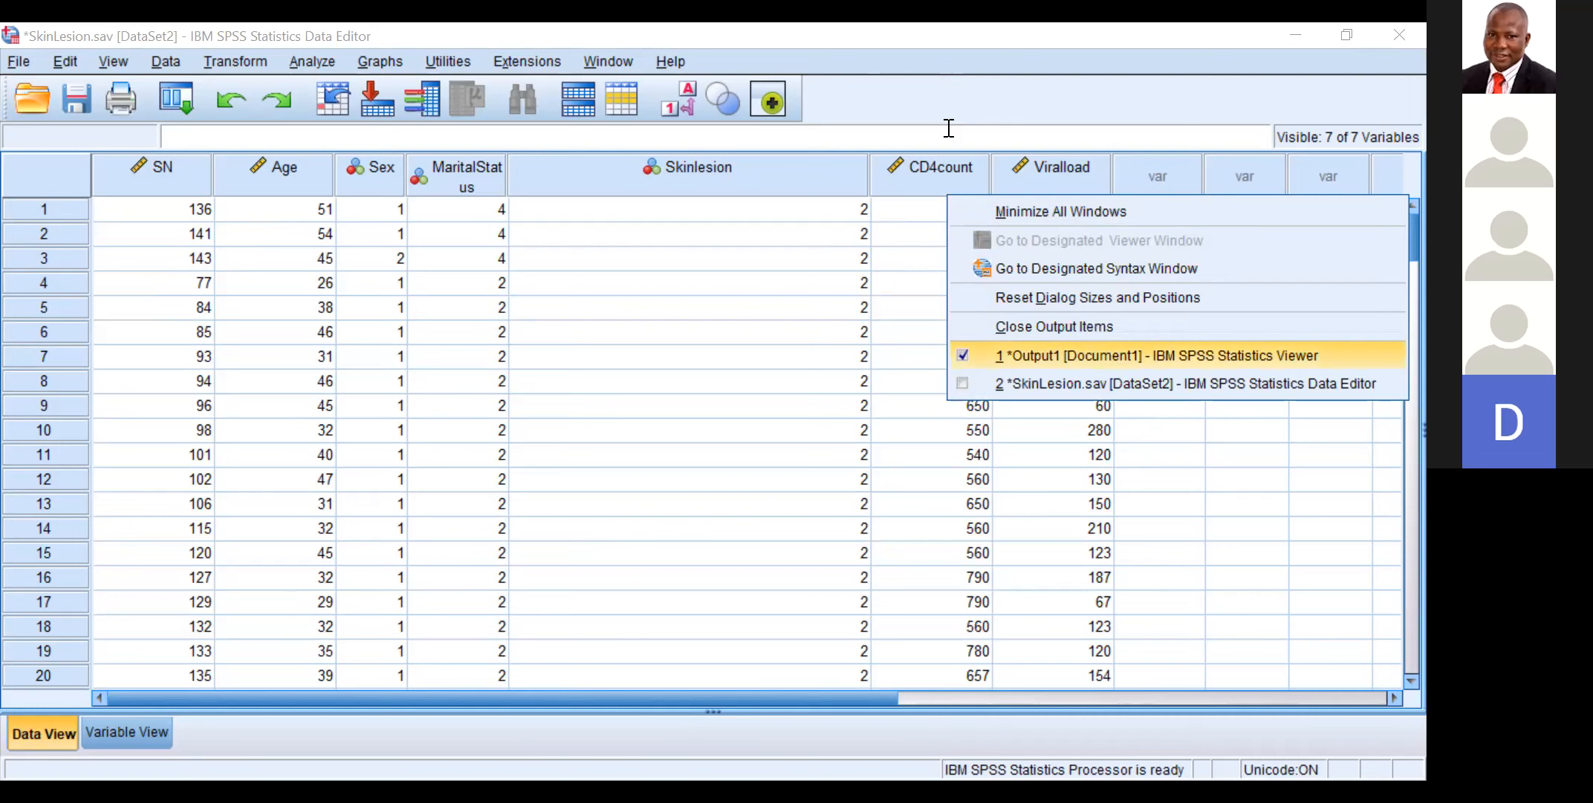
pyautogui.press('Down')
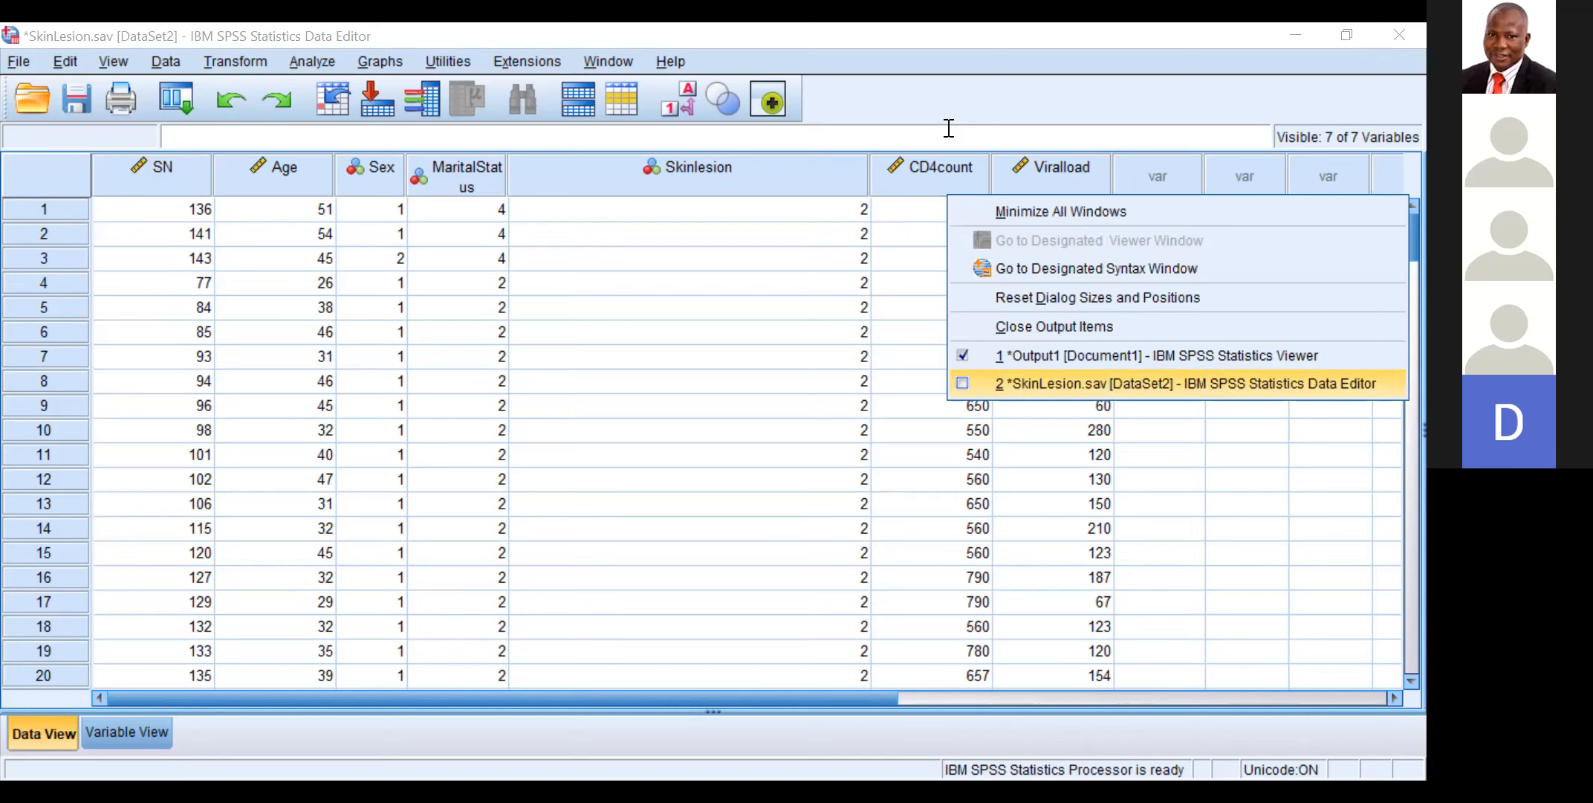
pyautogui.press('Return')
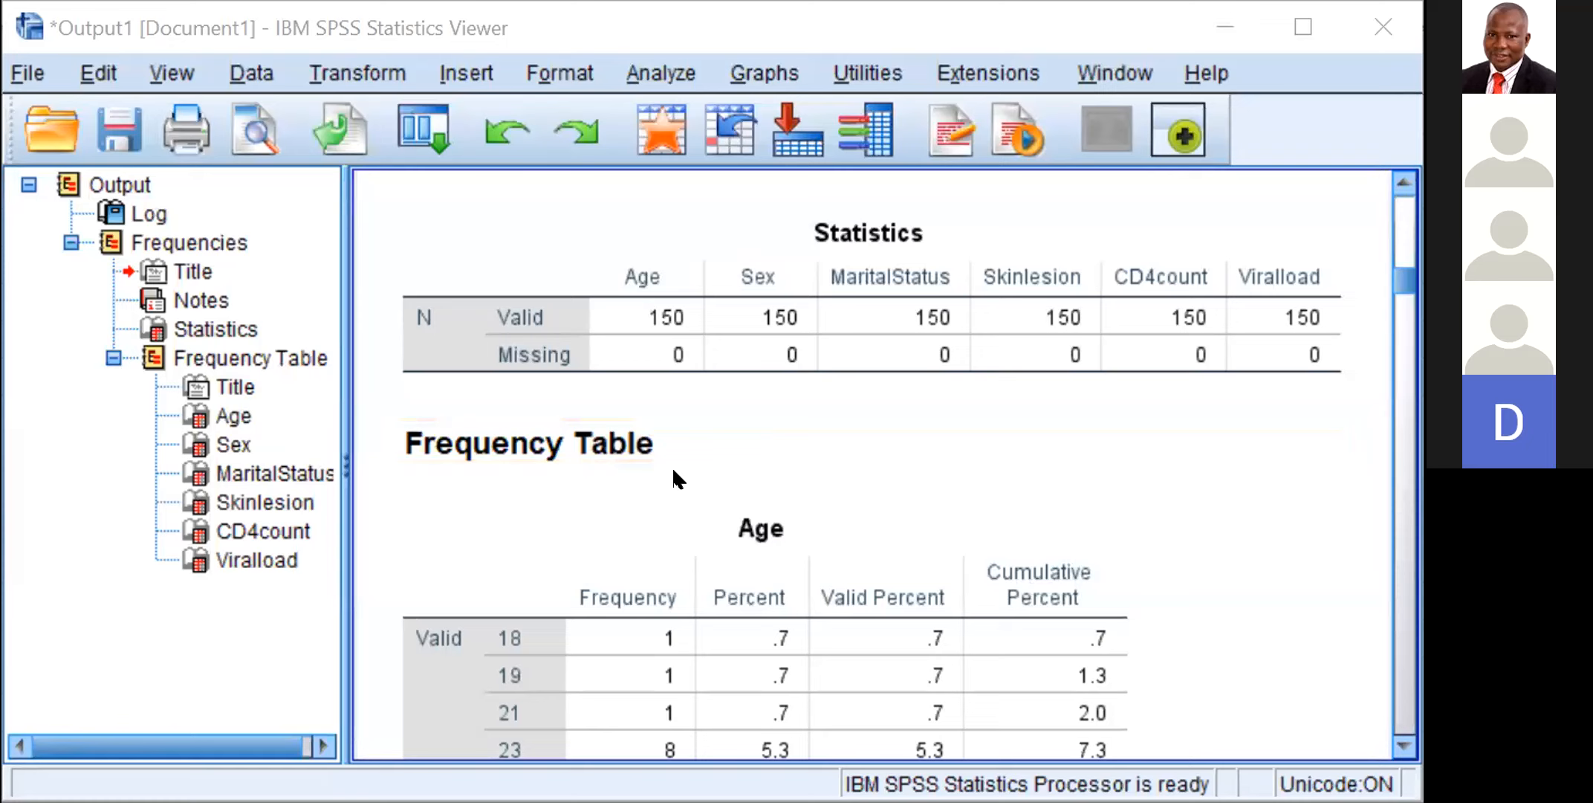
pyautogui.click(674, 470)
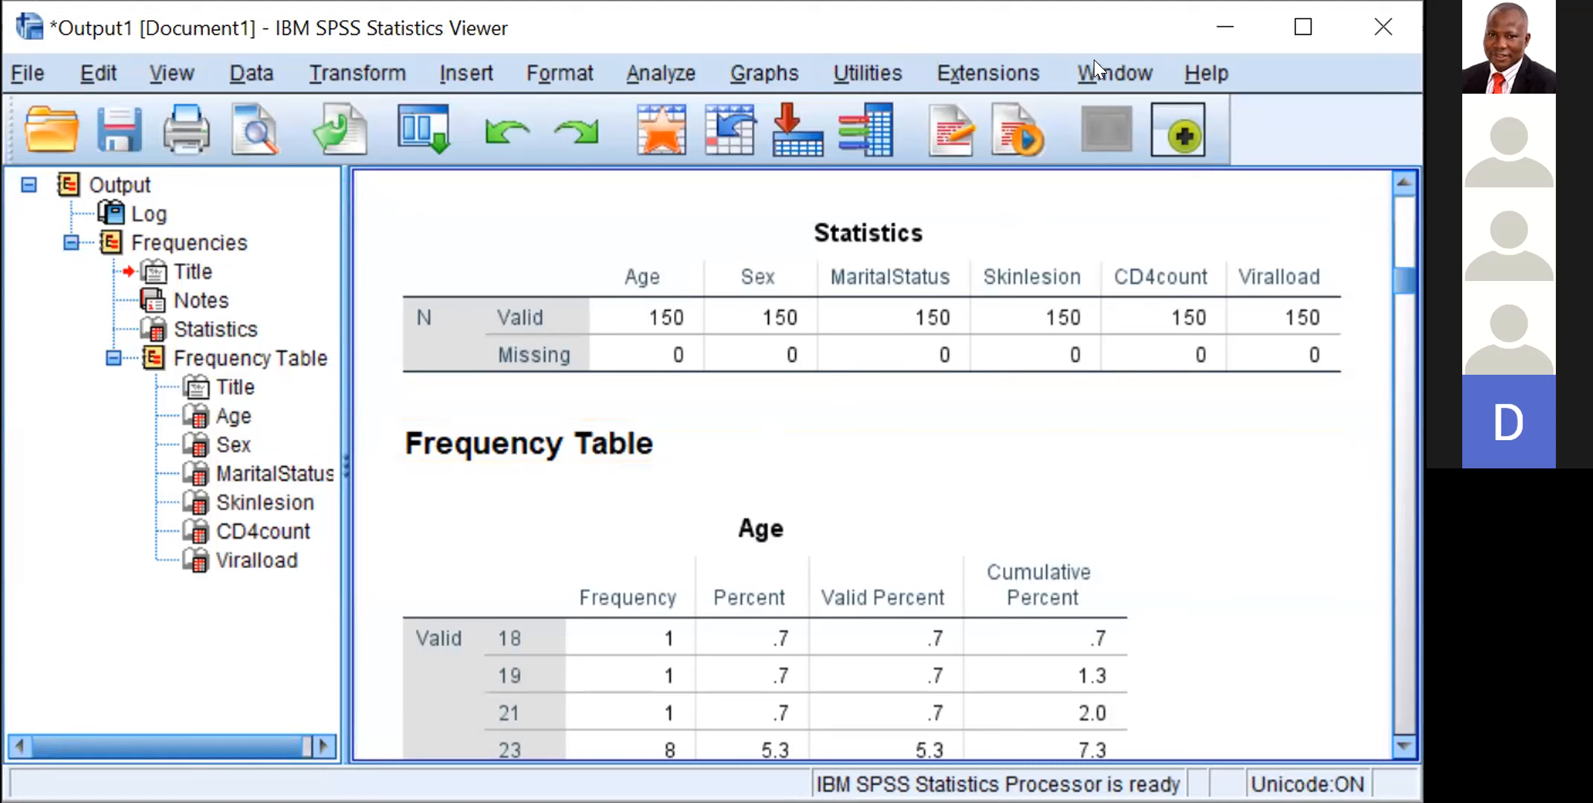
pyautogui.click(1099, 68)
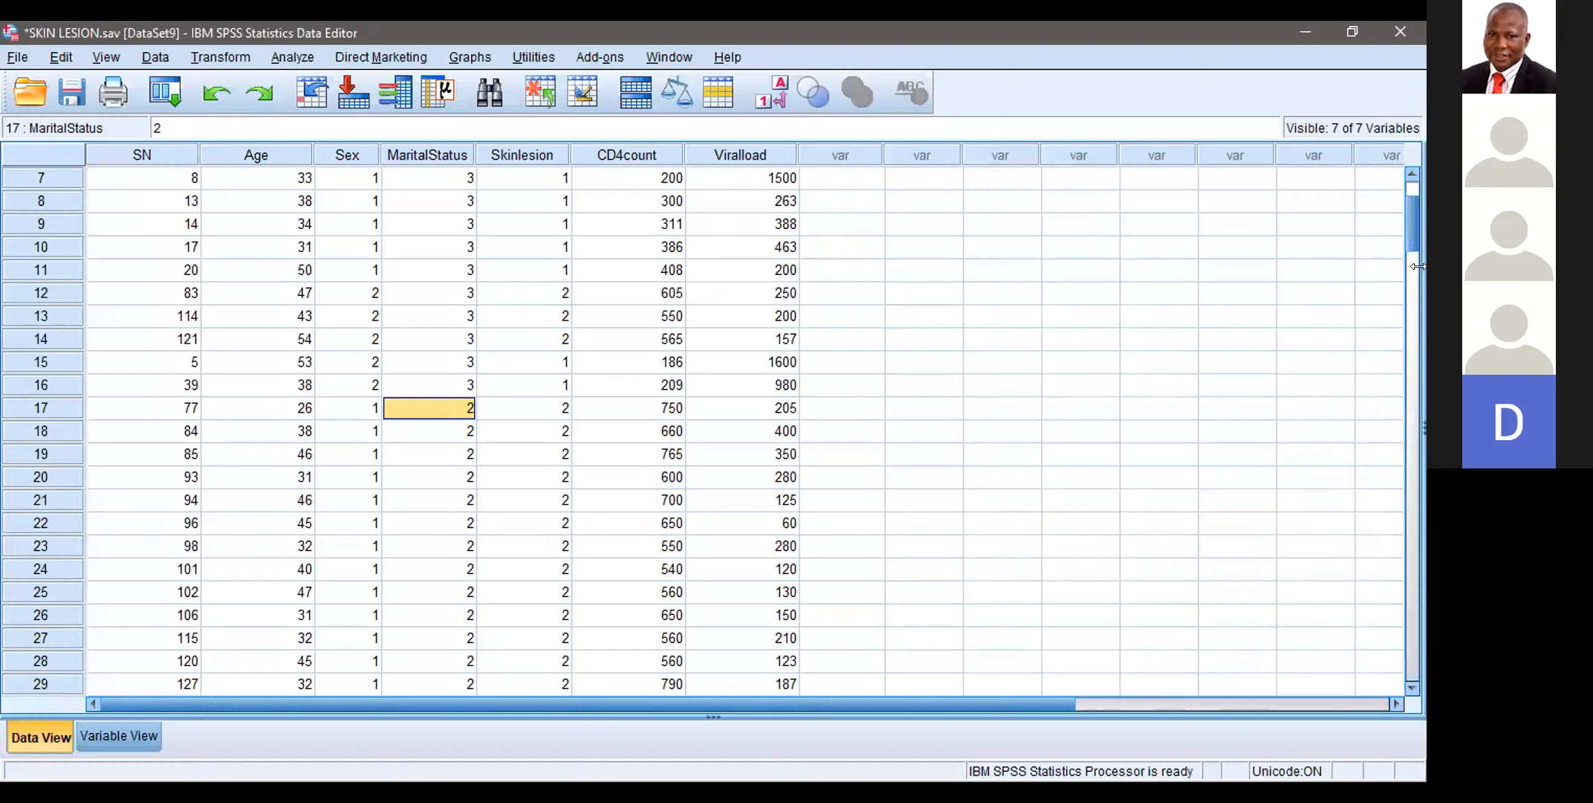
# Step: Look through the SKIN LESION.sav data, switch to the Output1 practice.spv viewer and browse its frequency tables
pyautogui.click(1414, 269)
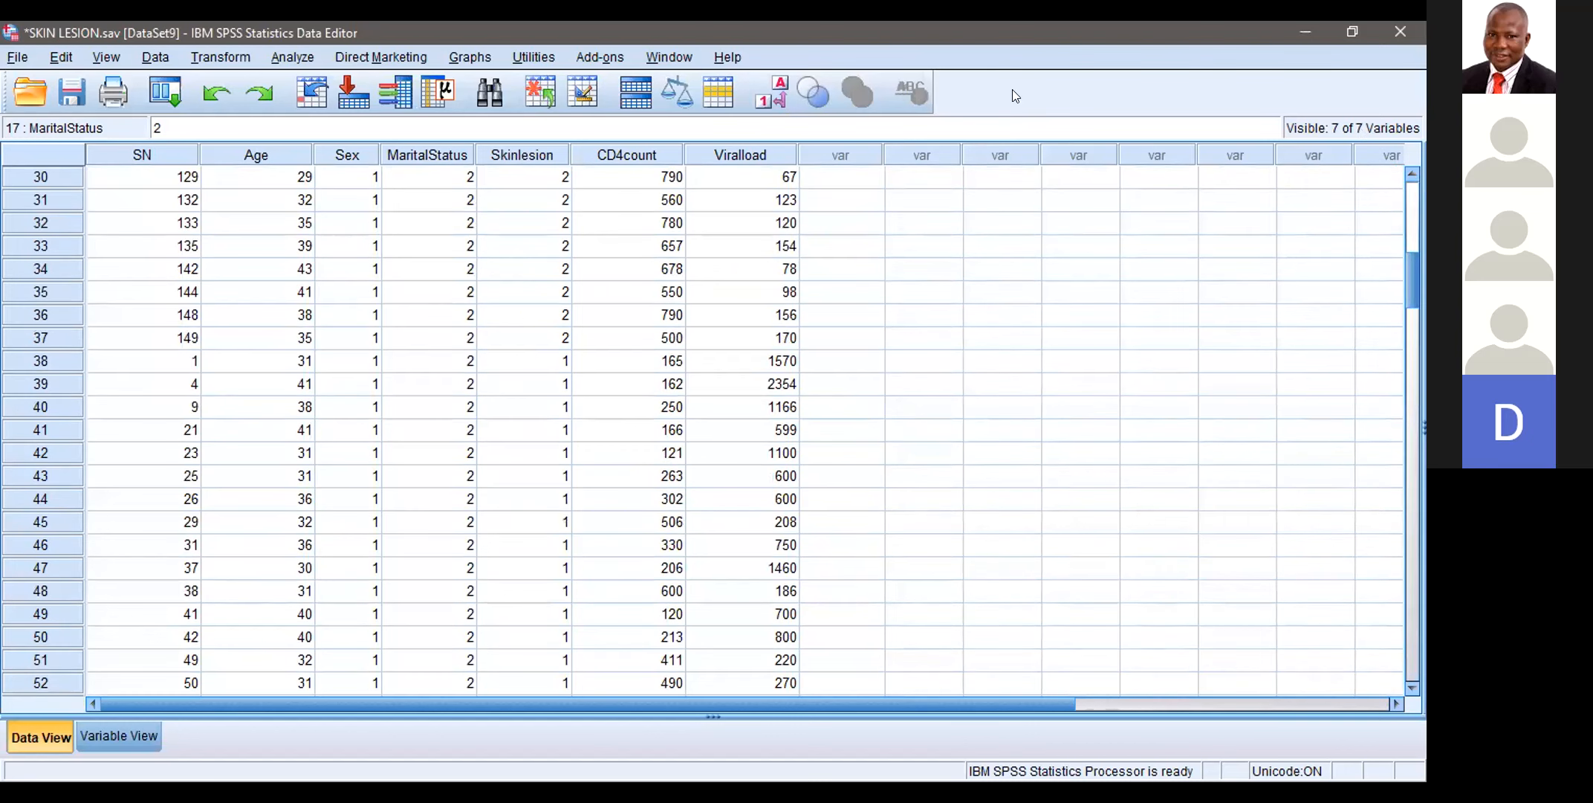
pyautogui.click(672, 58)
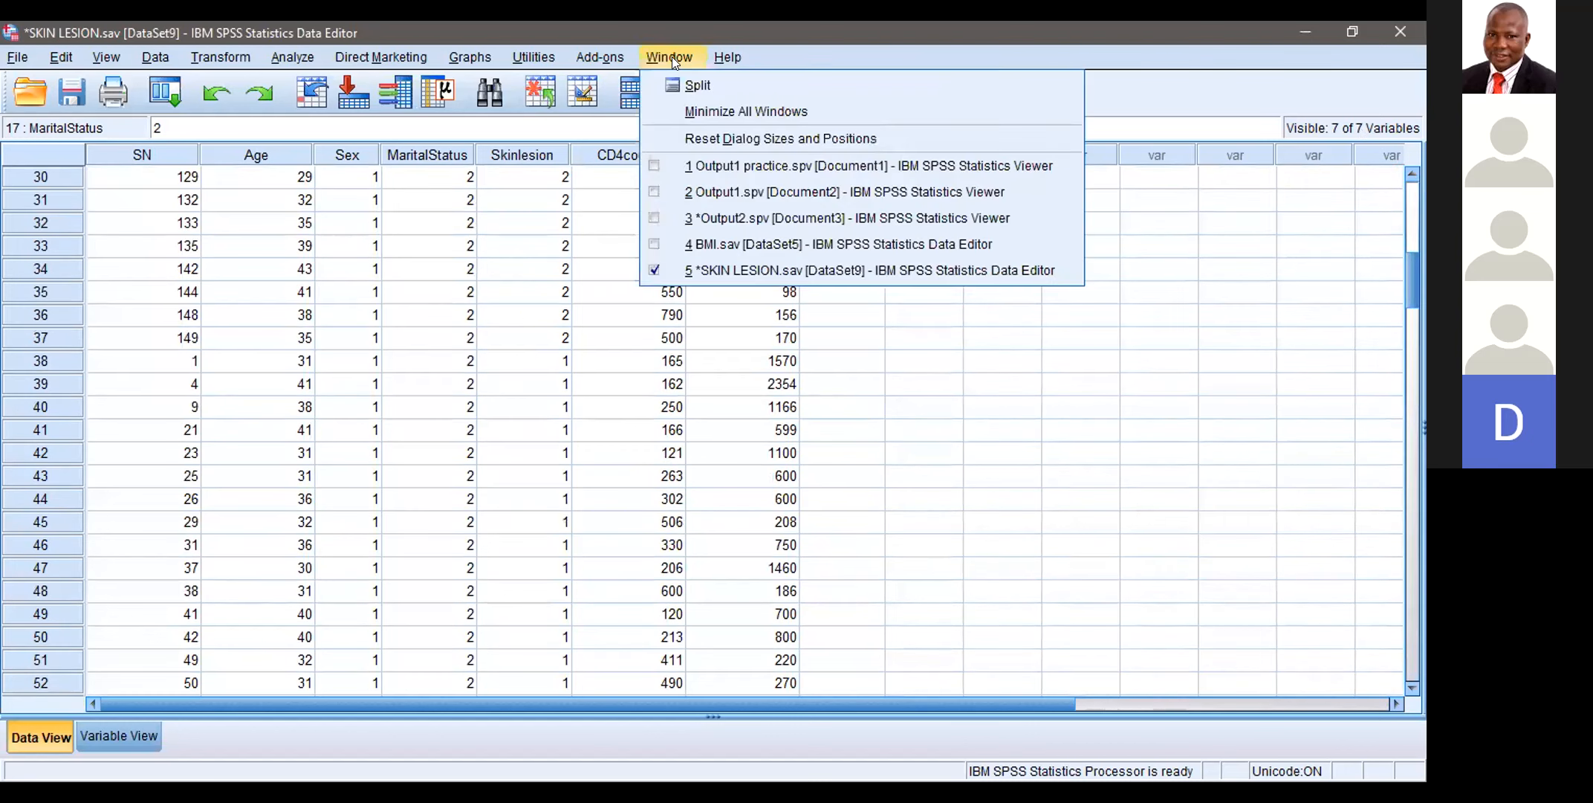
pyautogui.click(710, 263)
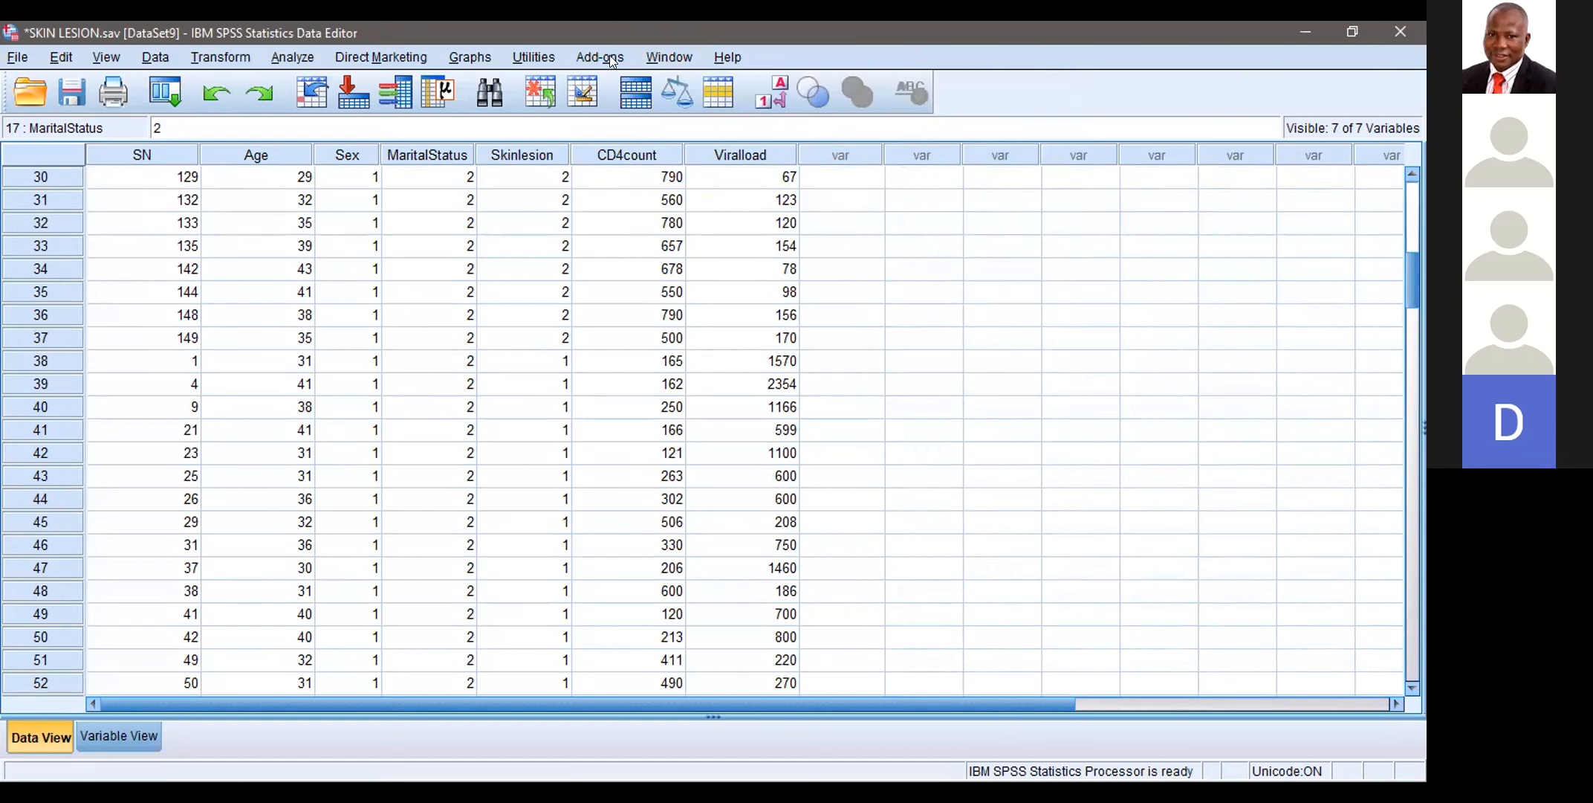
pyautogui.click(672, 59)
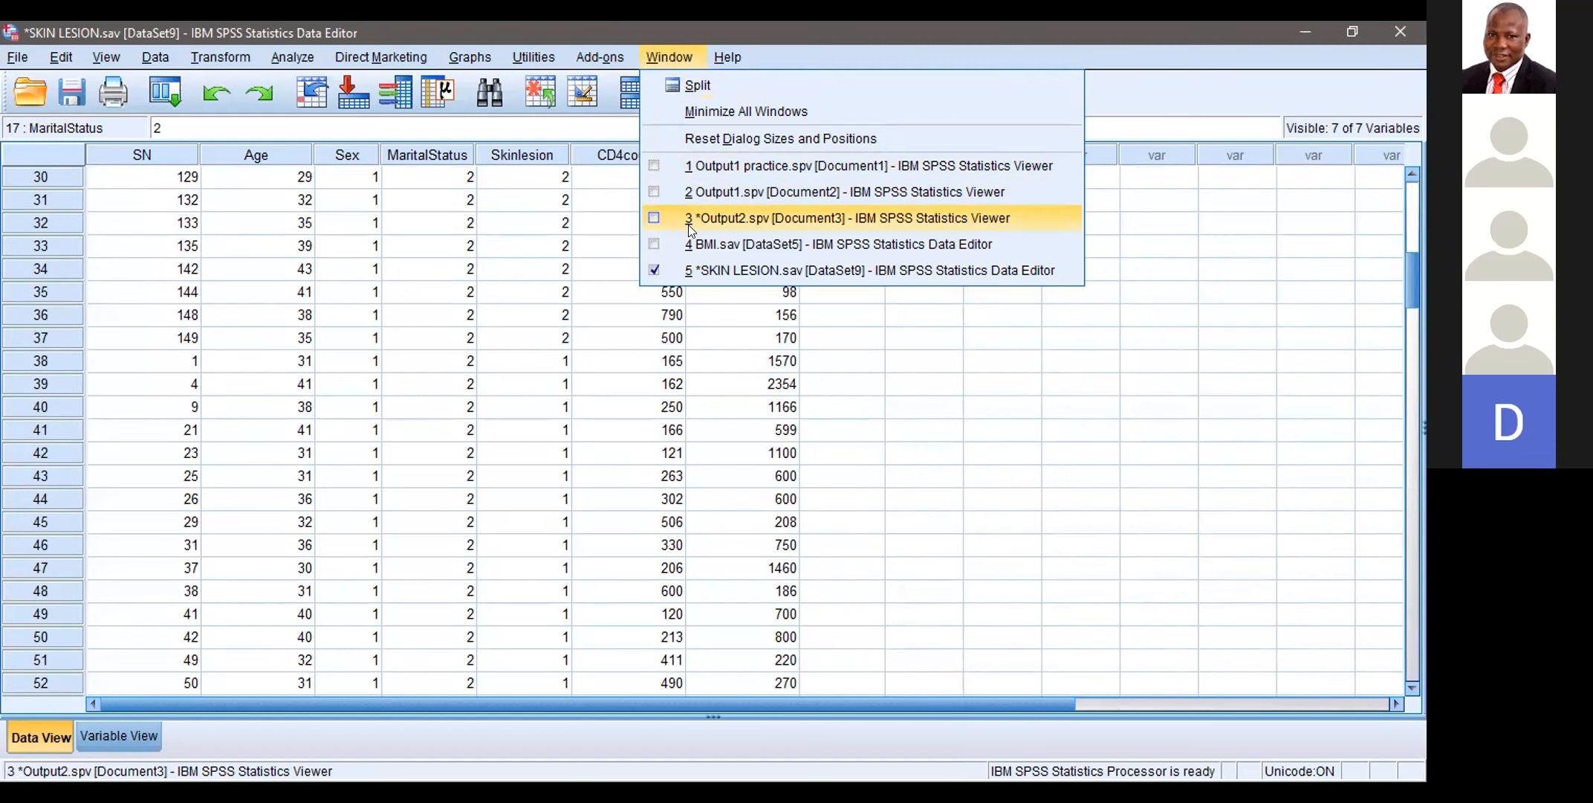
pyautogui.click(694, 165)
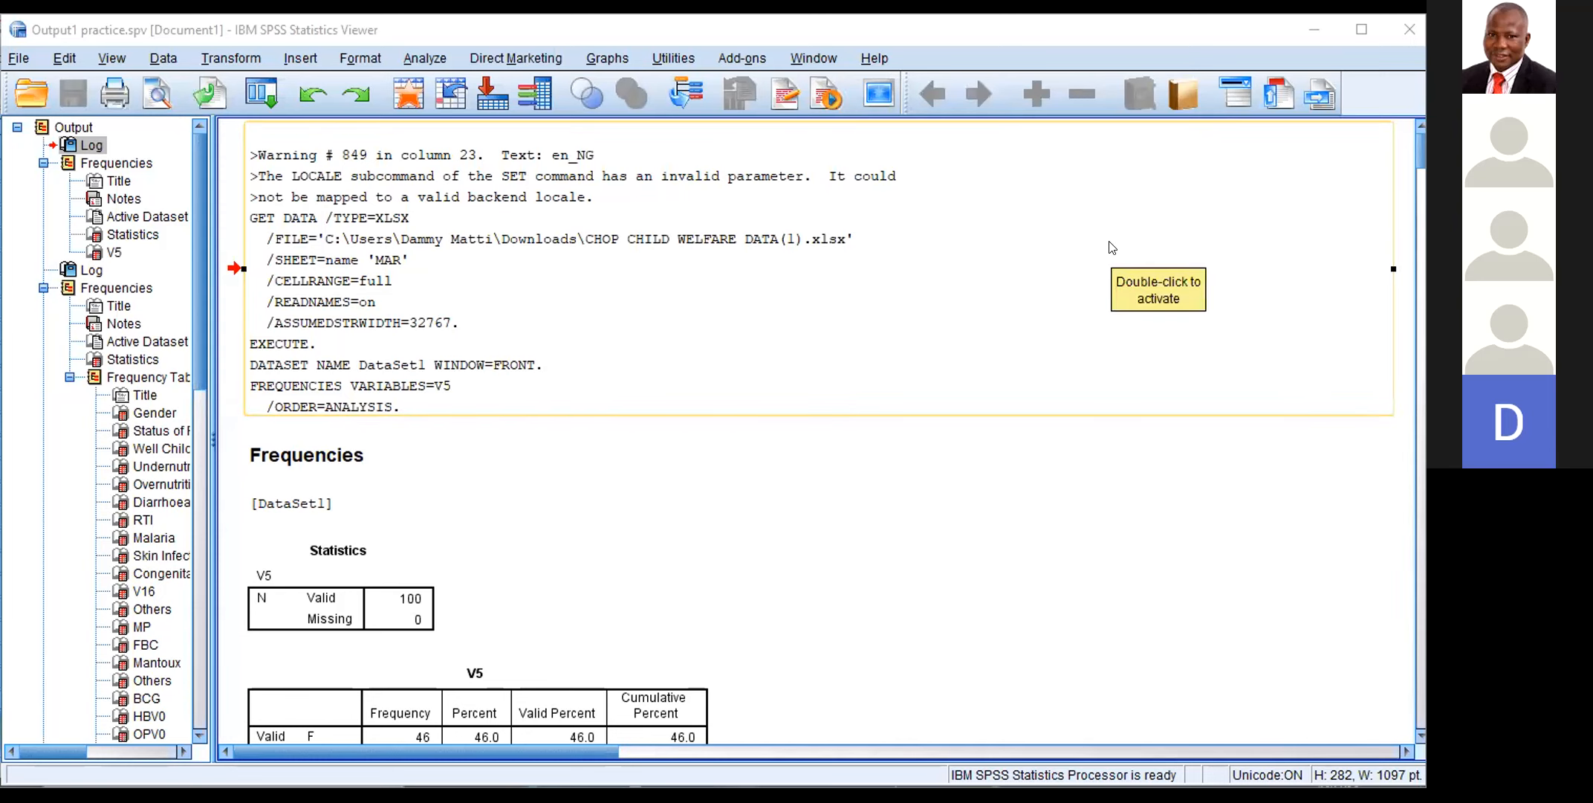
pyautogui.moveTo(1417, 293); pyautogui.dragTo(1418, 238)
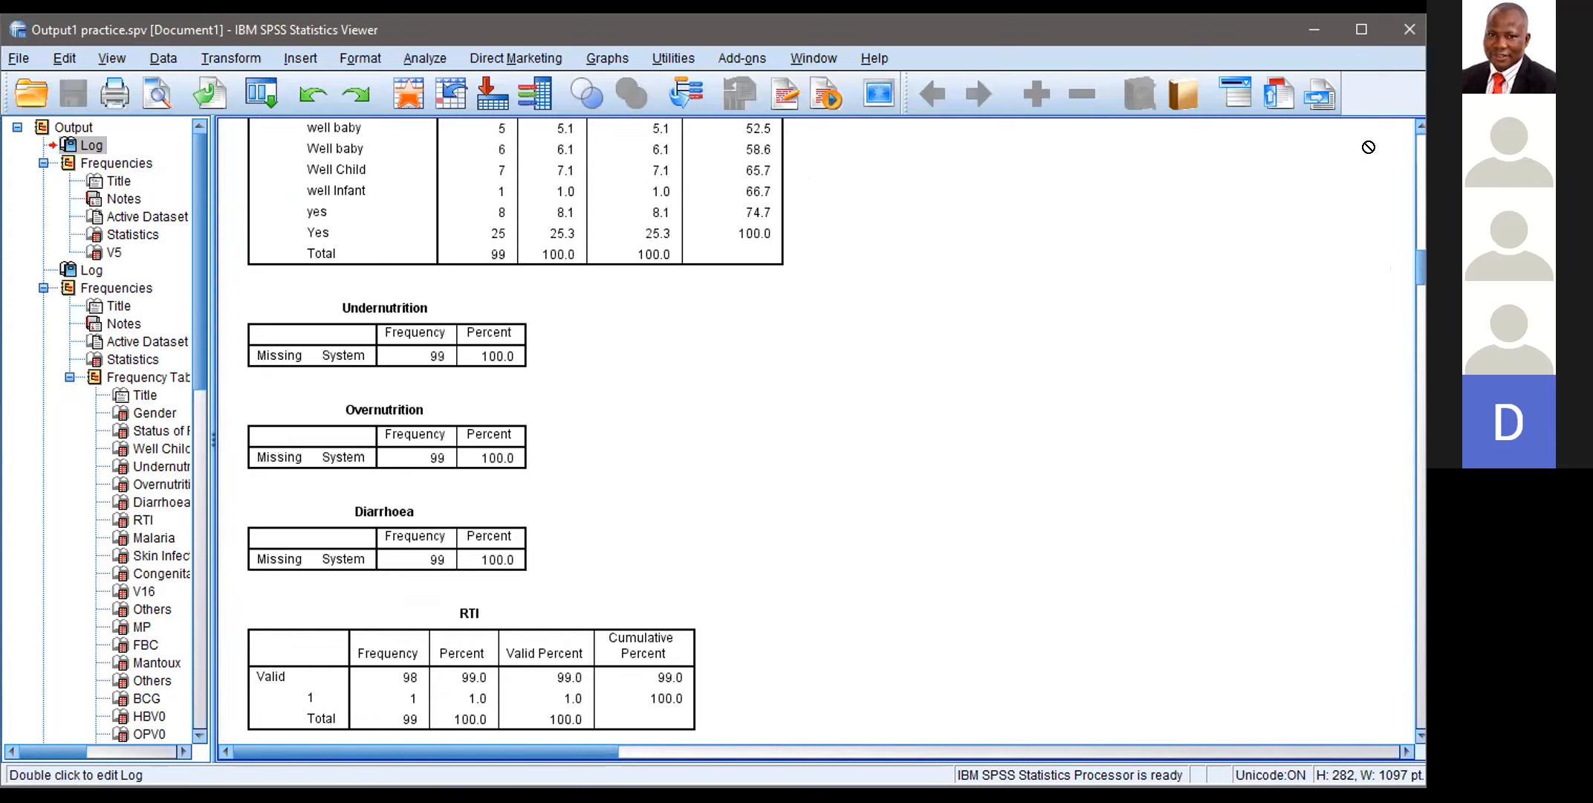
pyautogui.click(611, 171)
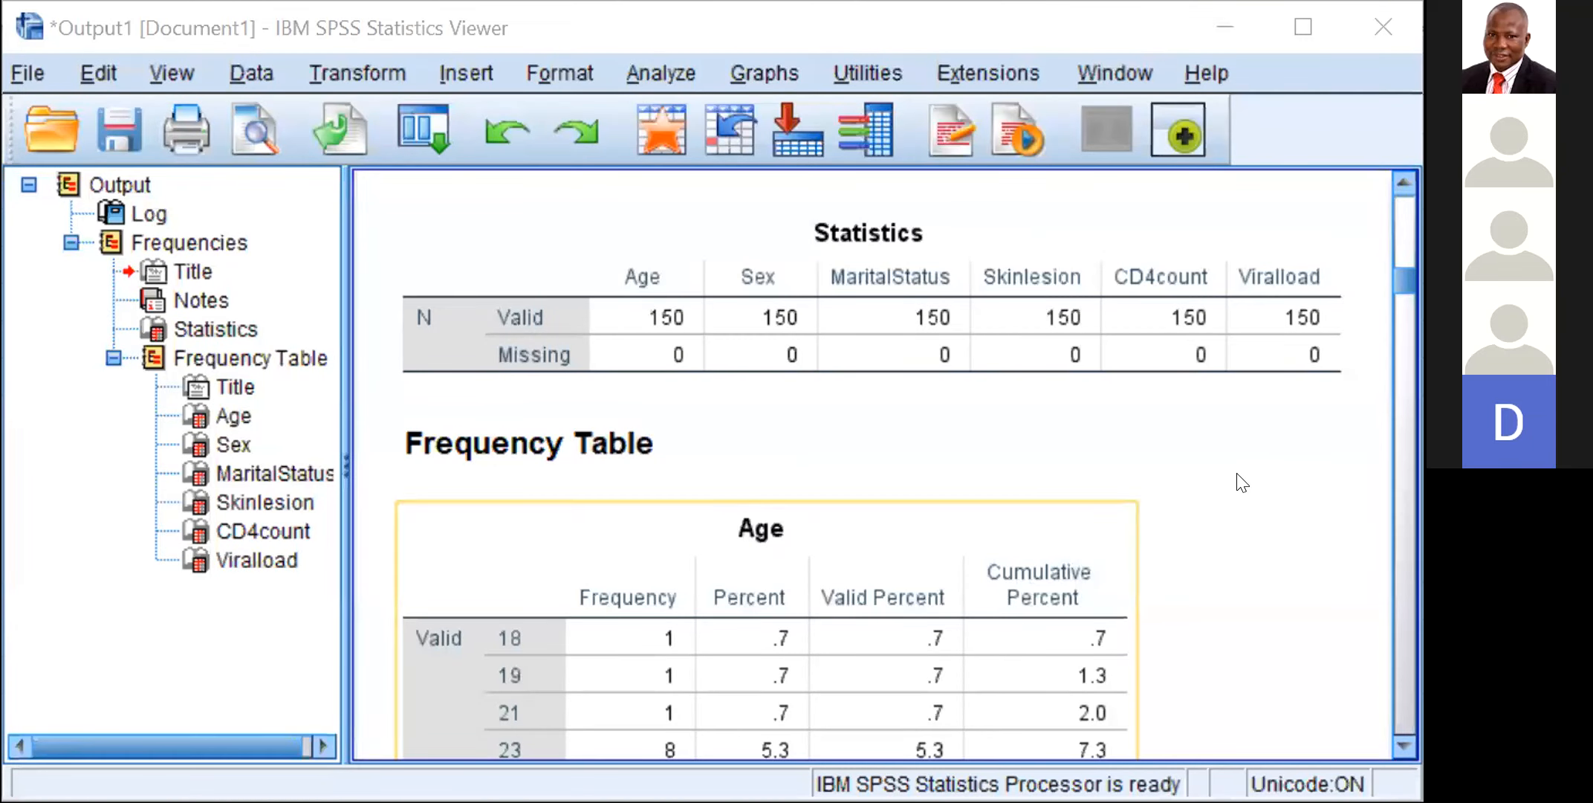
# Step: Review the command log above the Frequencies results in Output1, back to the start of the output
pyautogui.click(1248, 483)
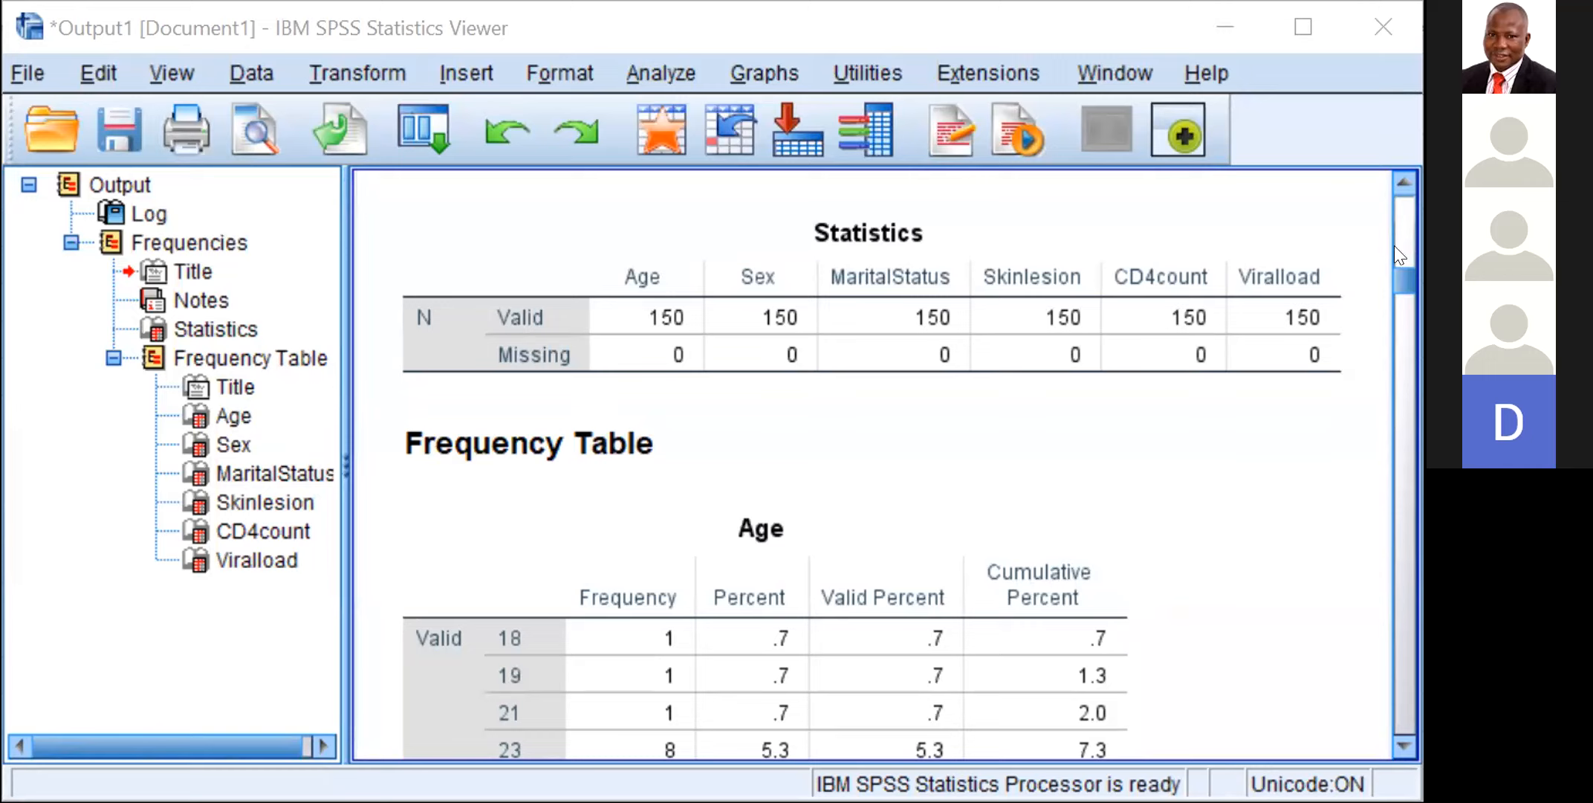
pyautogui.click(1402, 183)
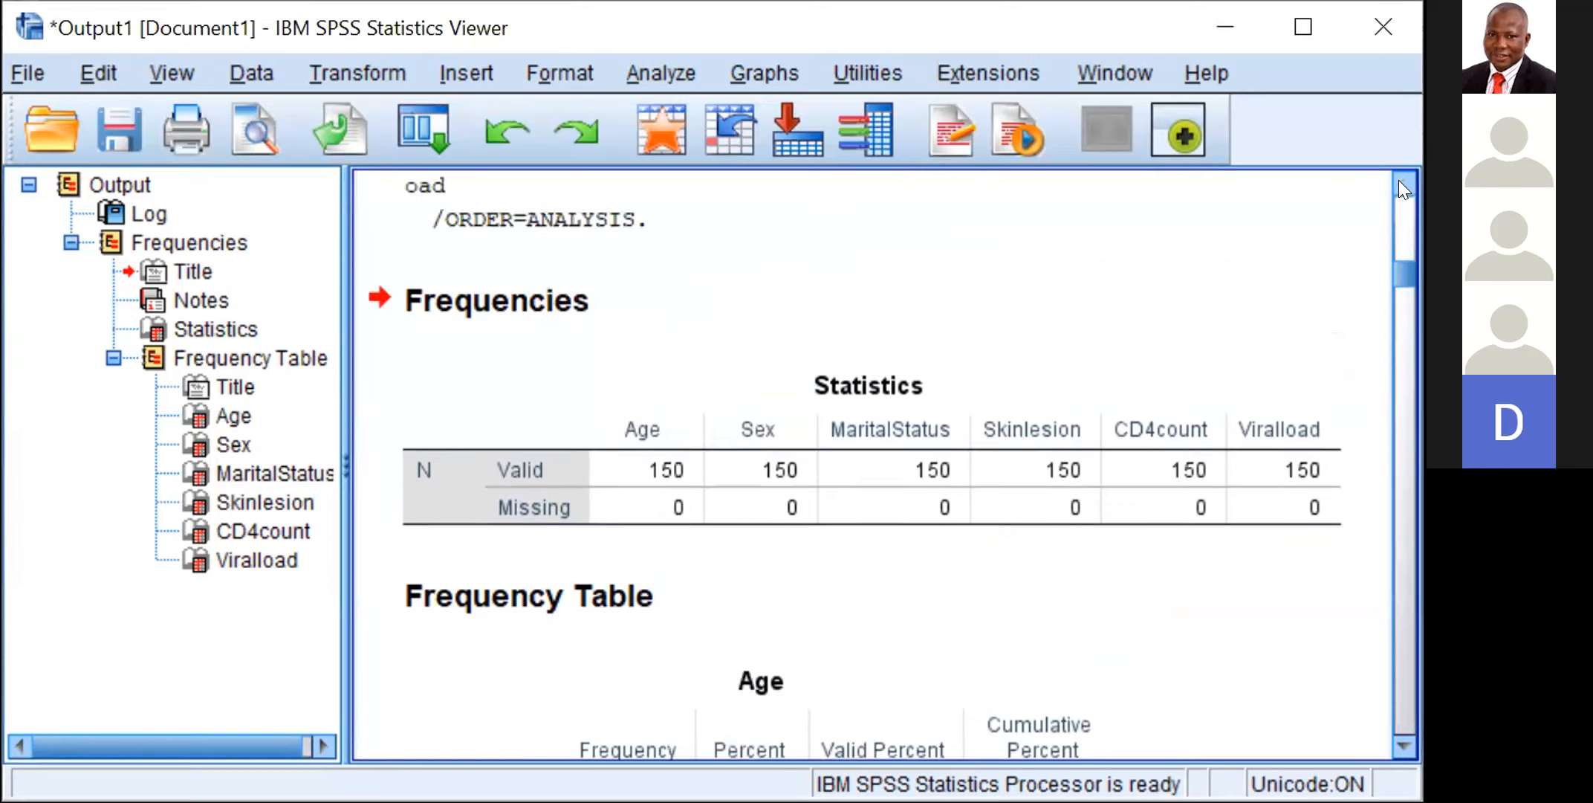
pyautogui.click(1402, 183)
pyautogui.click(1402, 183)
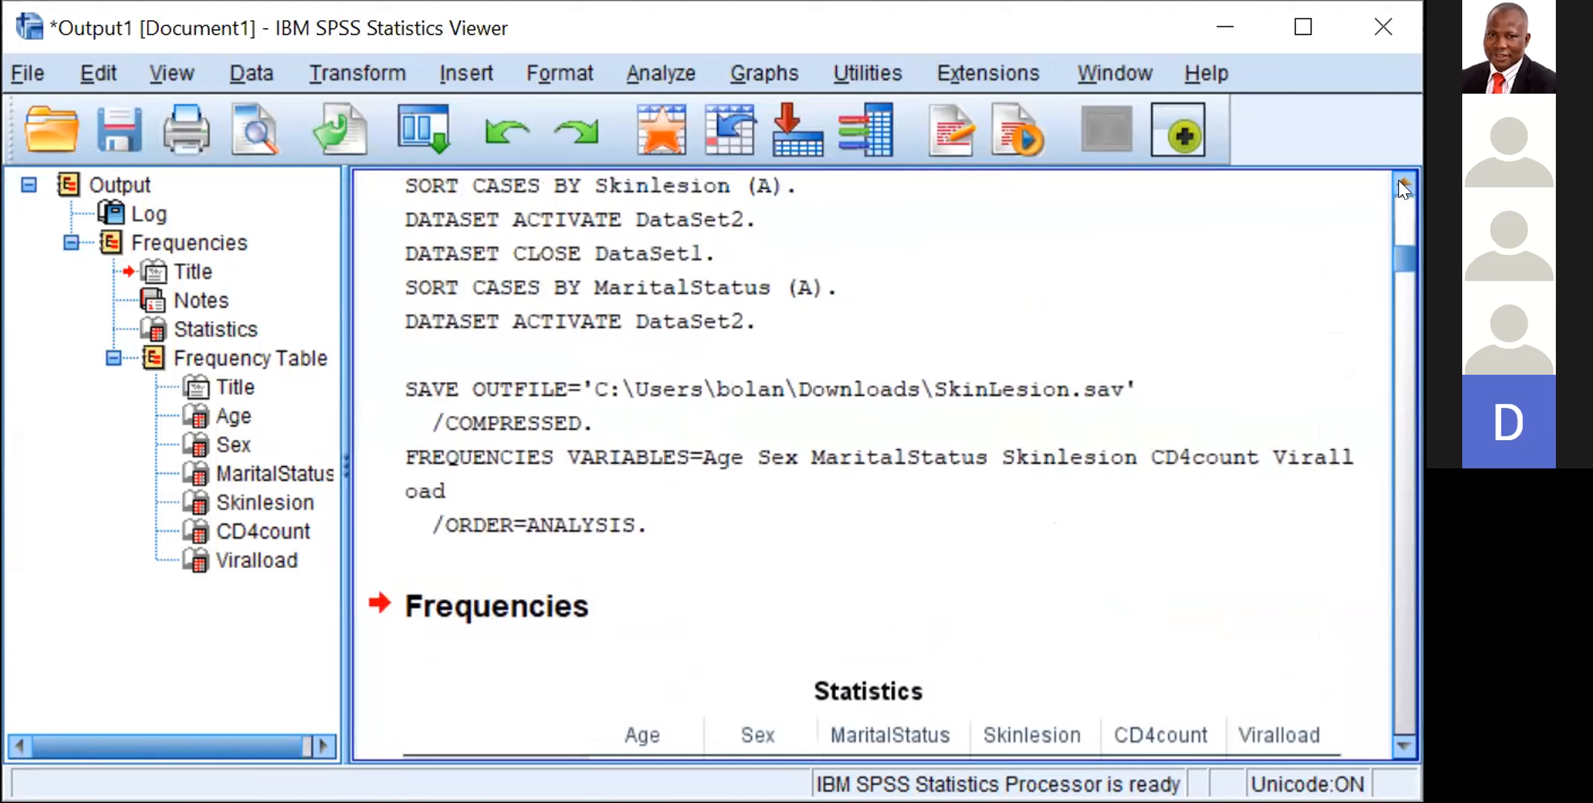
pyautogui.click(1402, 183)
pyautogui.click(1402, 183)
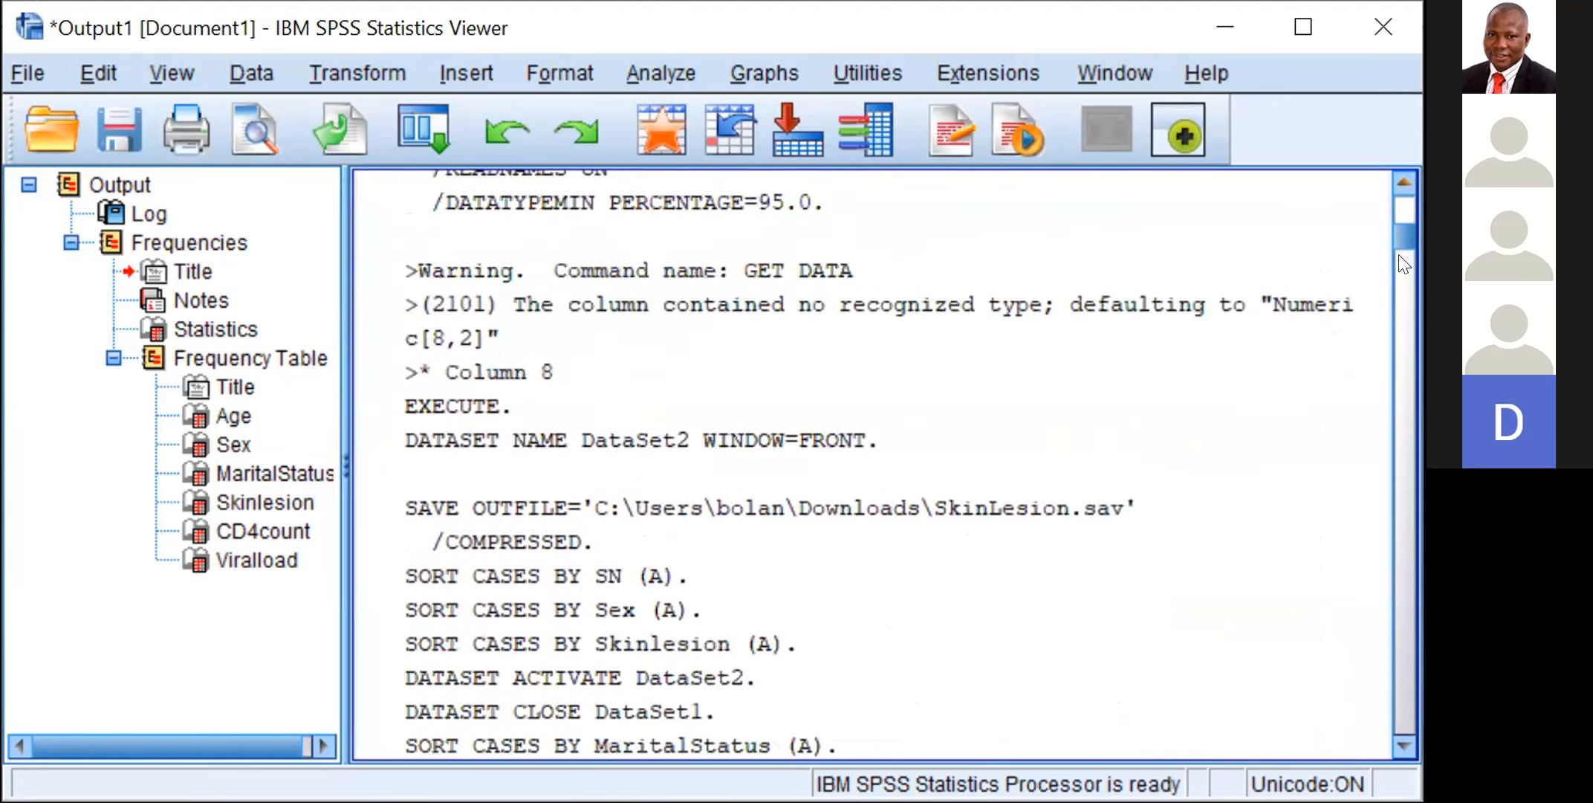
pyautogui.click(1401, 183)
pyautogui.scroll(4, 1403, 267)
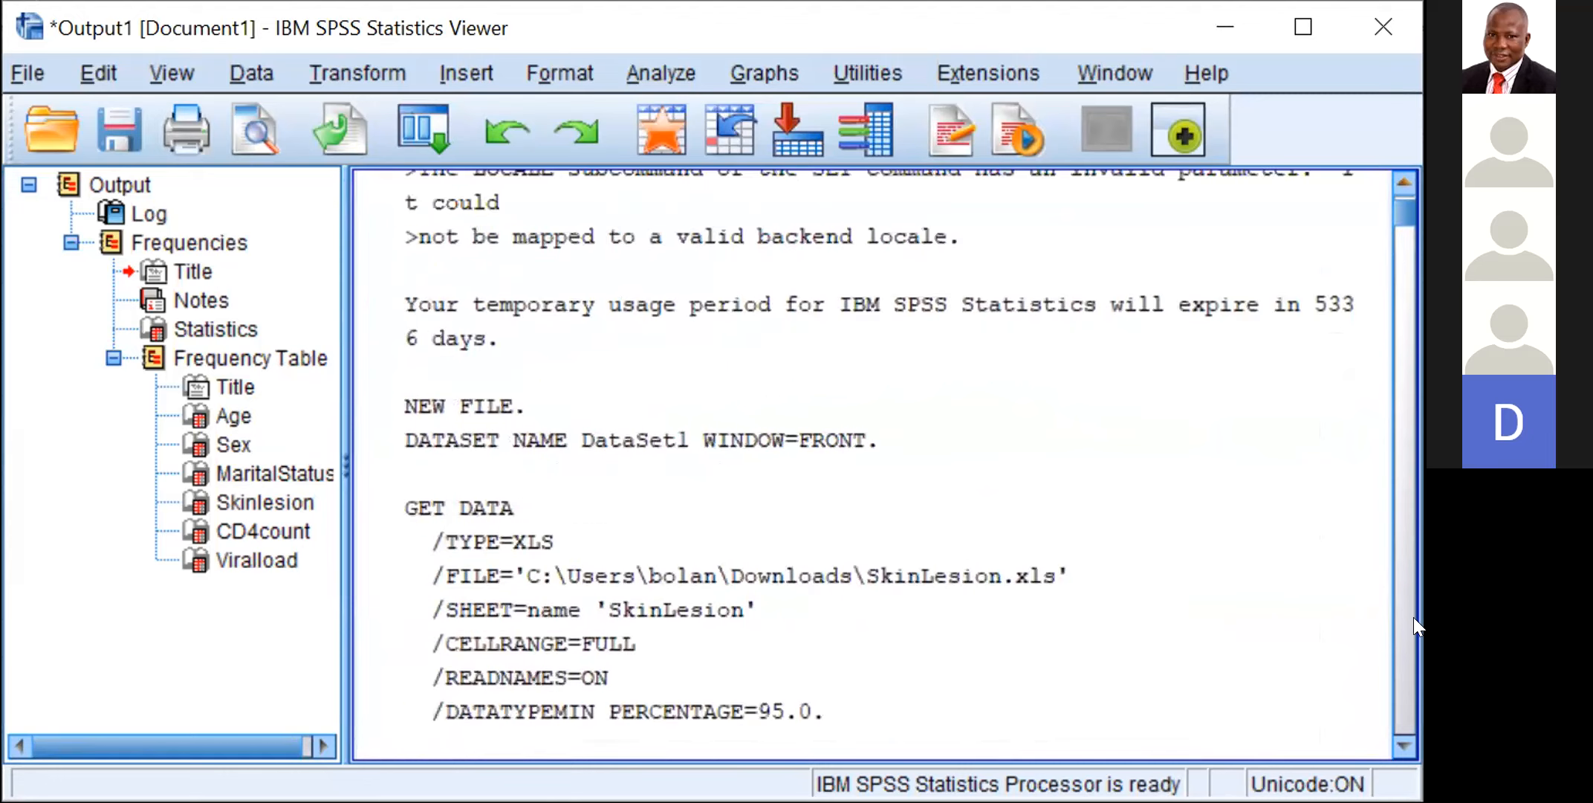
pyautogui.scroll(1, 1409, 730)
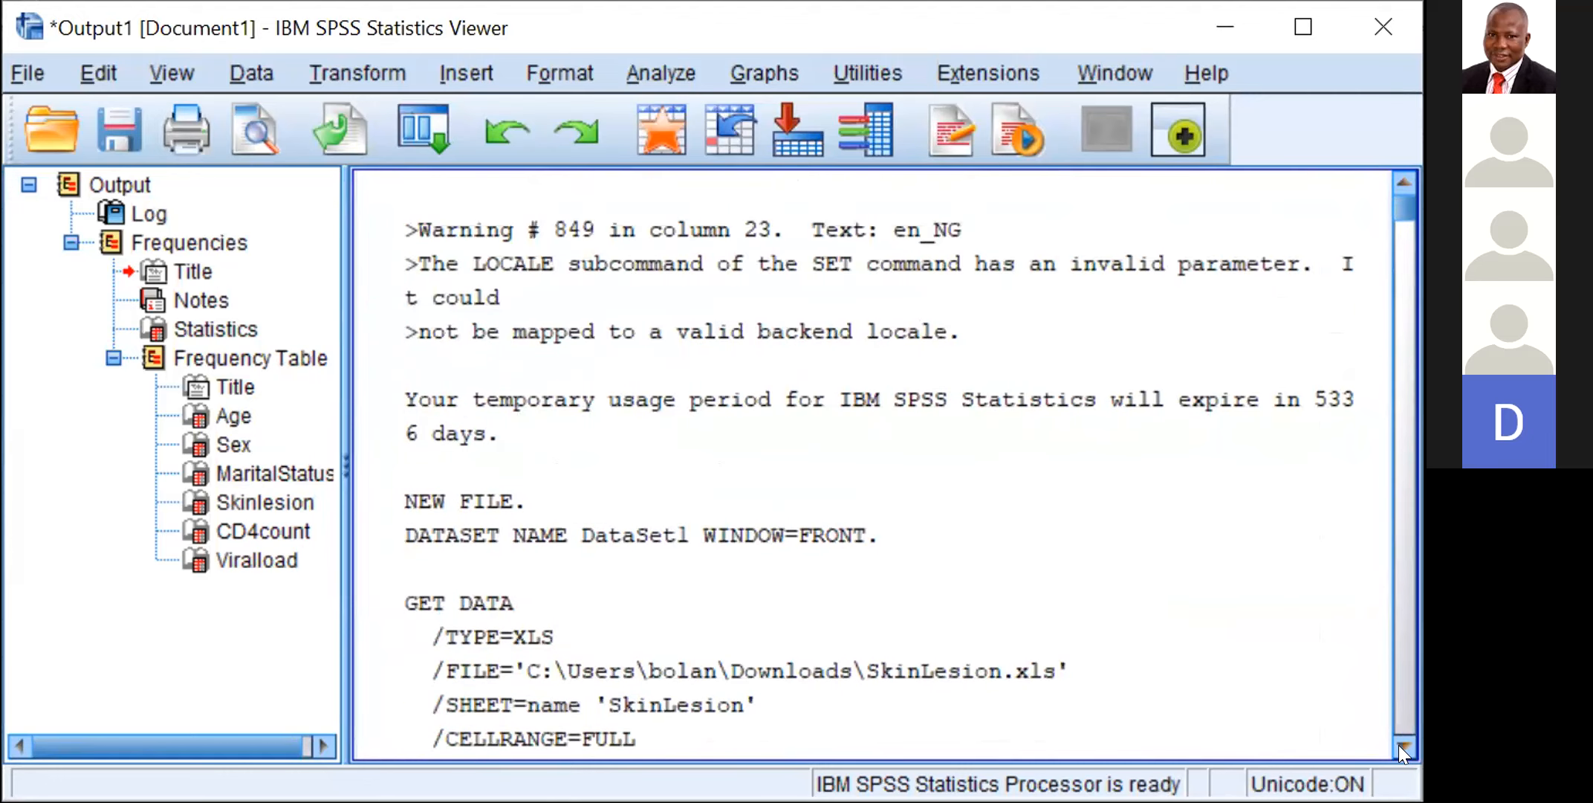
# Step: Examine the Frequencies Statistics table for valid and missing cases and go through the Age frequency table
pyautogui.scroll(-6, 1402, 752)
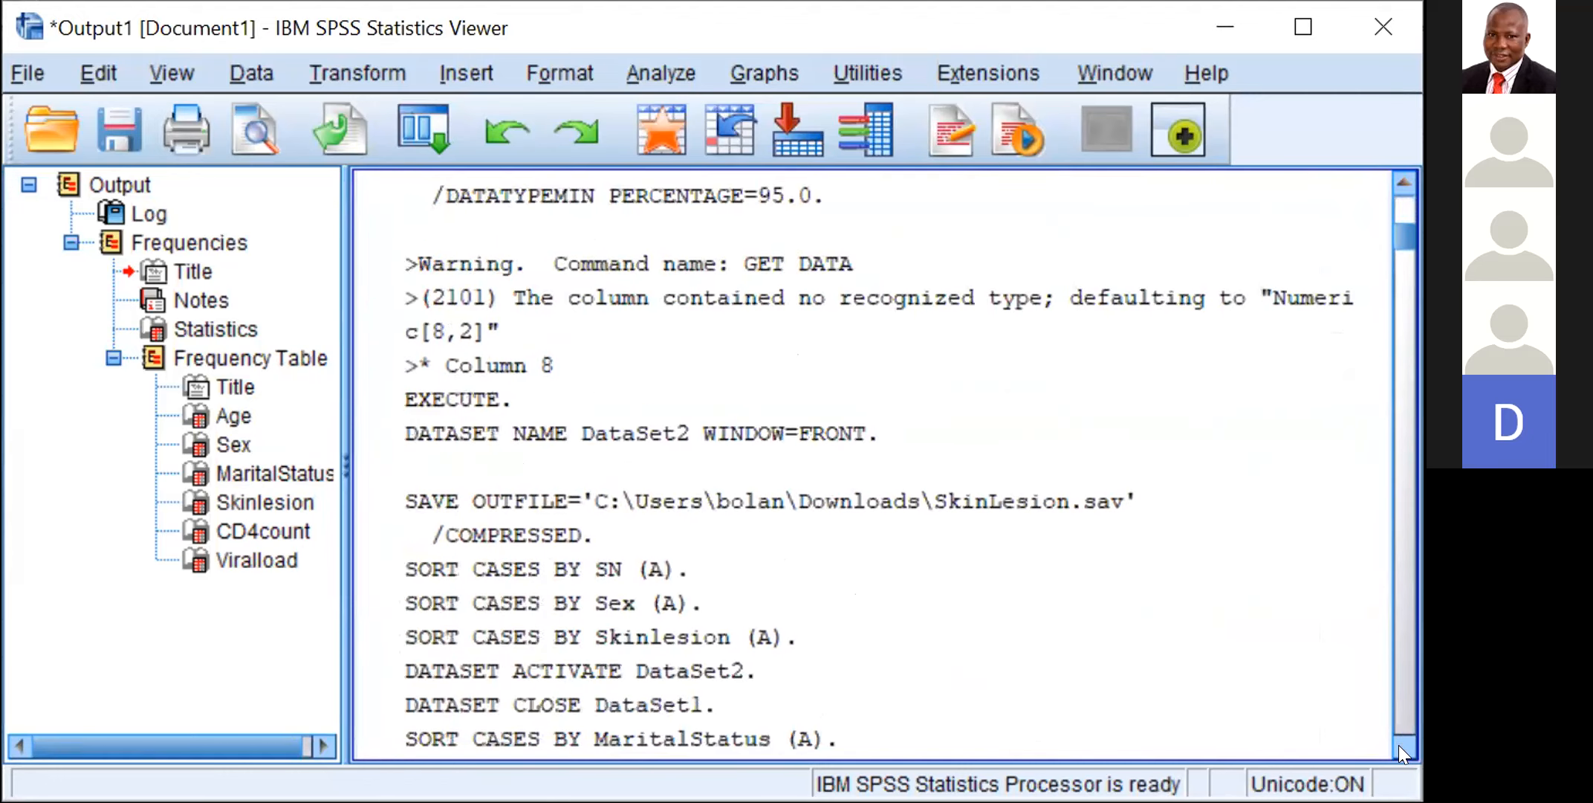
pyautogui.scroll(-7, 1402, 752)
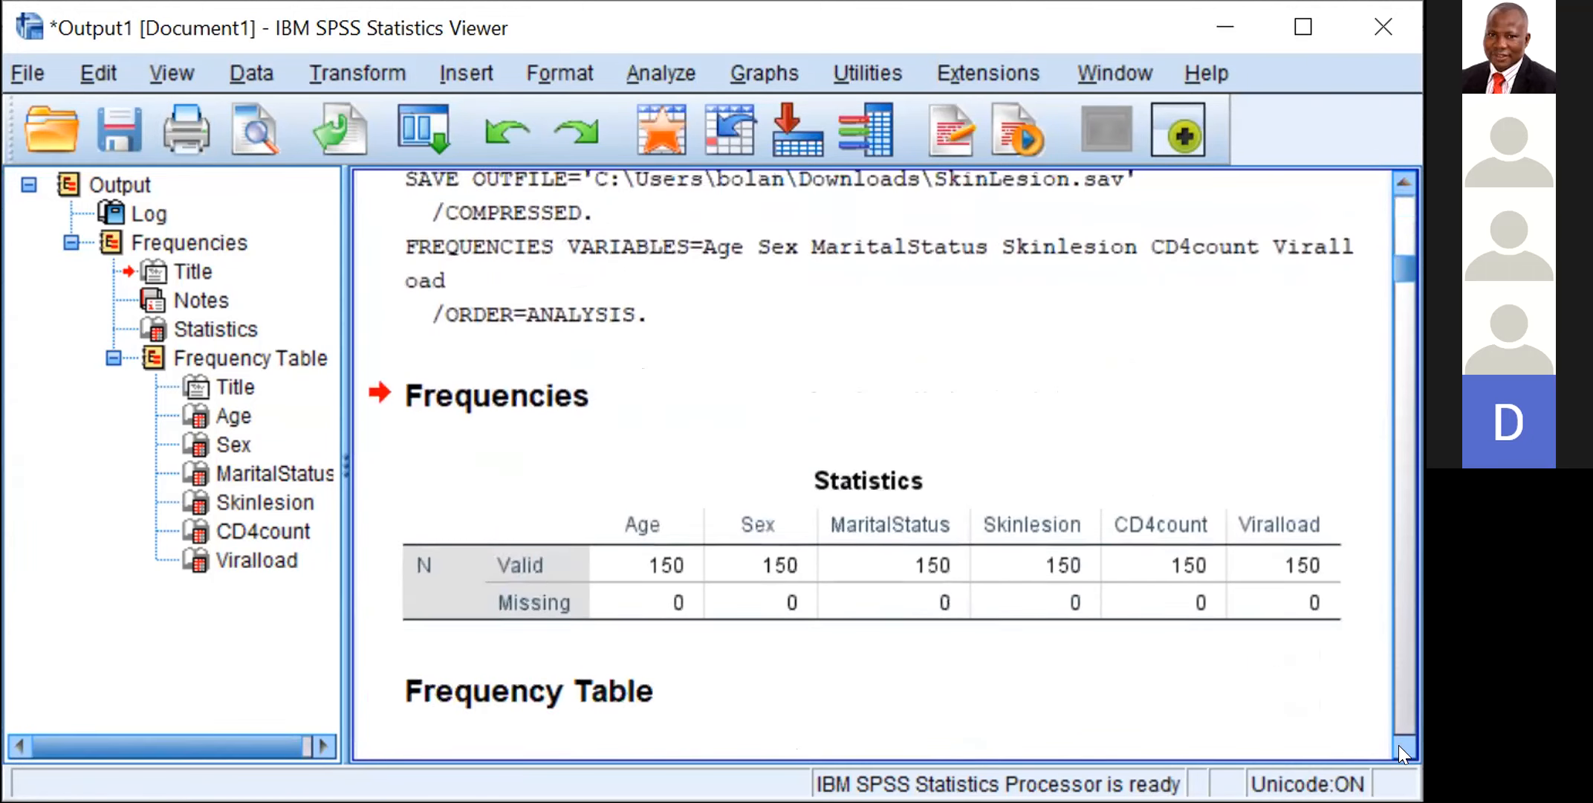
pyautogui.scroll(-1, 1402, 752)
pyautogui.scroll(-3, 1402, 752)
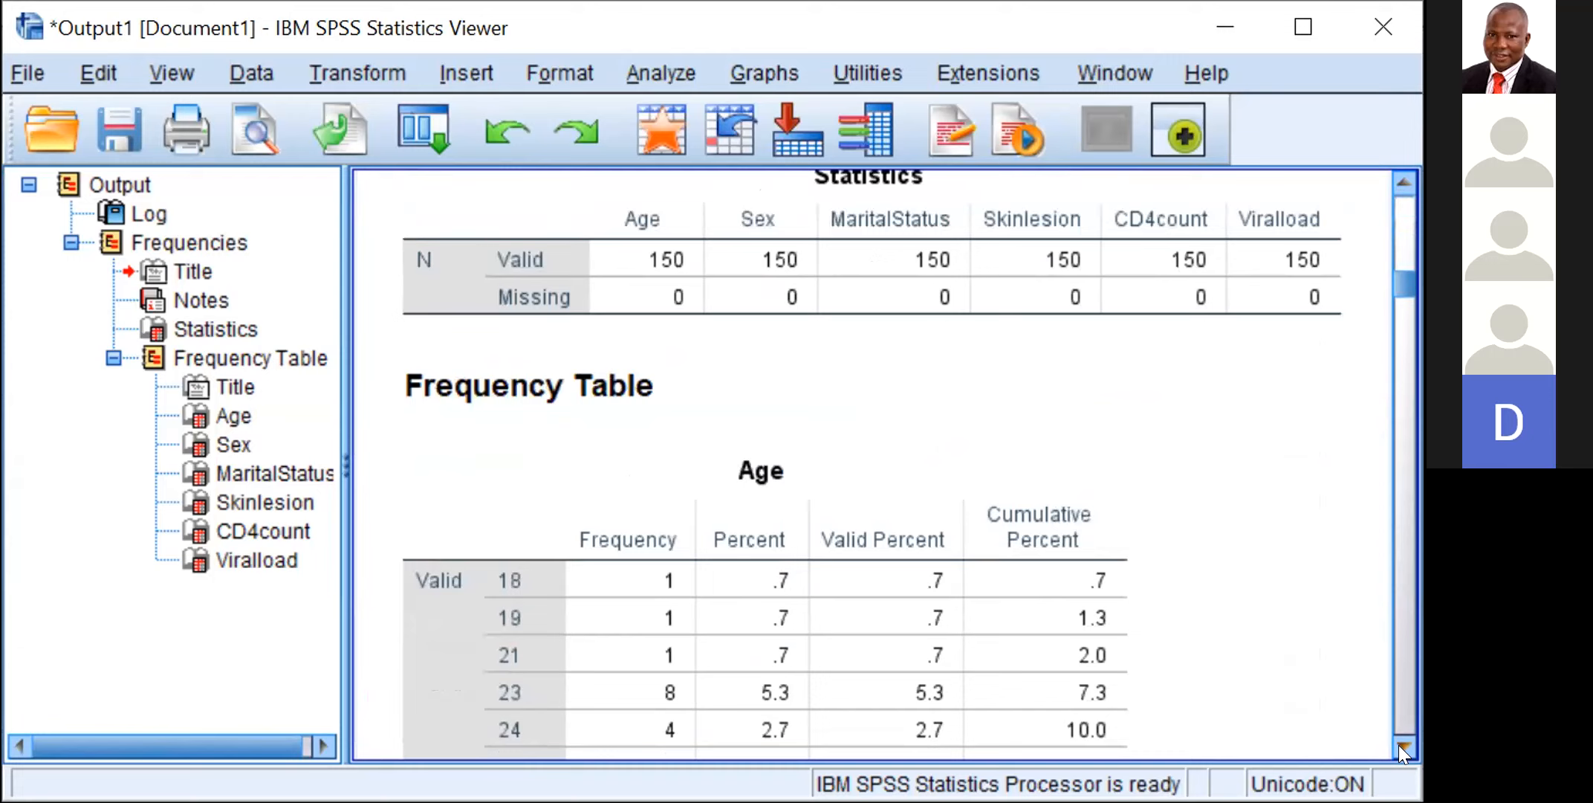
pyautogui.scroll(-2, 1402, 752)
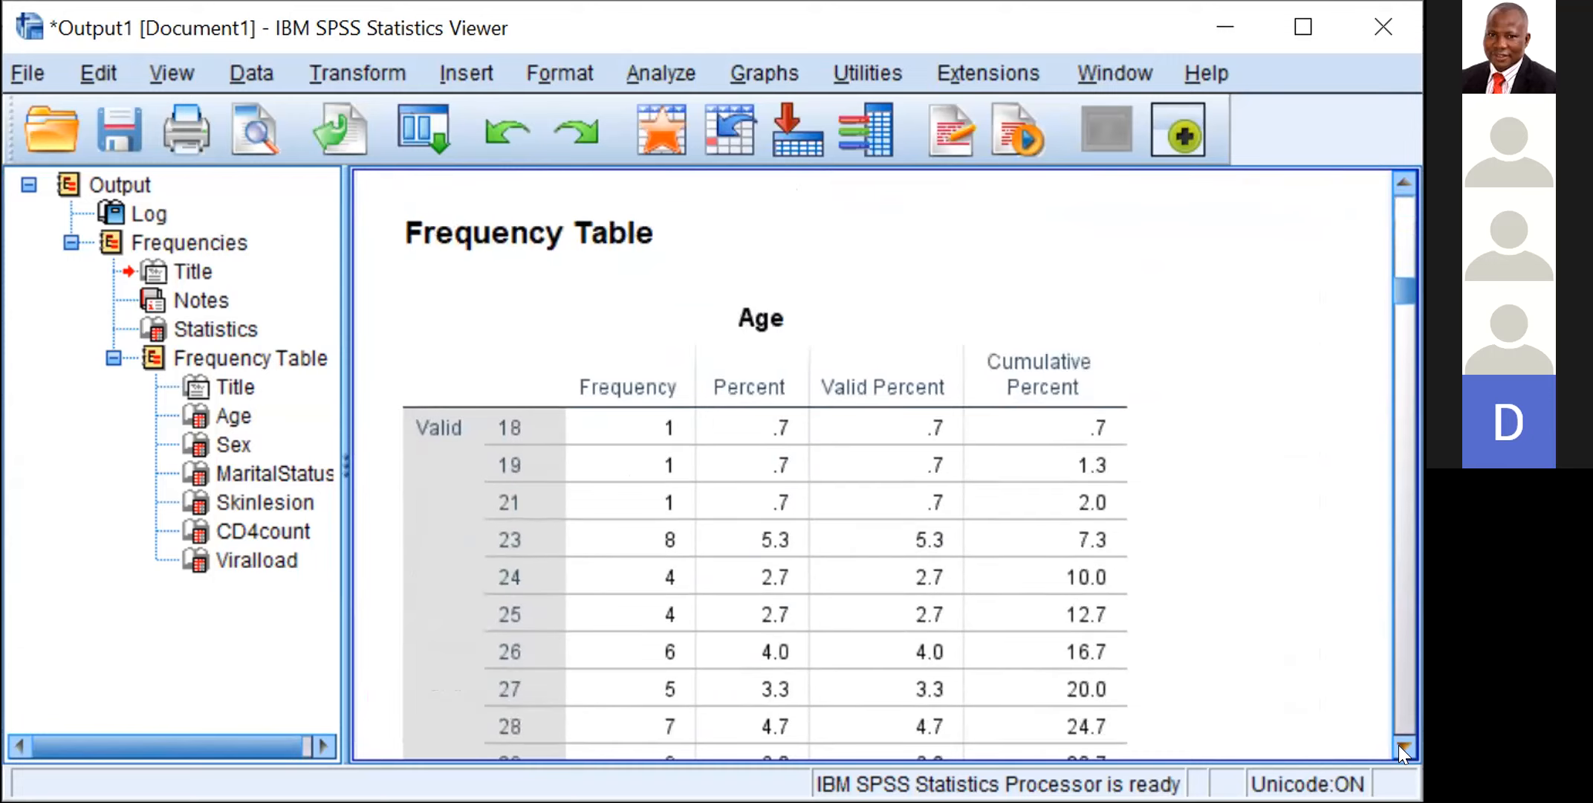
pyautogui.click(1403, 747)
pyautogui.click(1403, 748)
pyautogui.moveTo(1402, 748); pyautogui.dragTo(1403, 748)
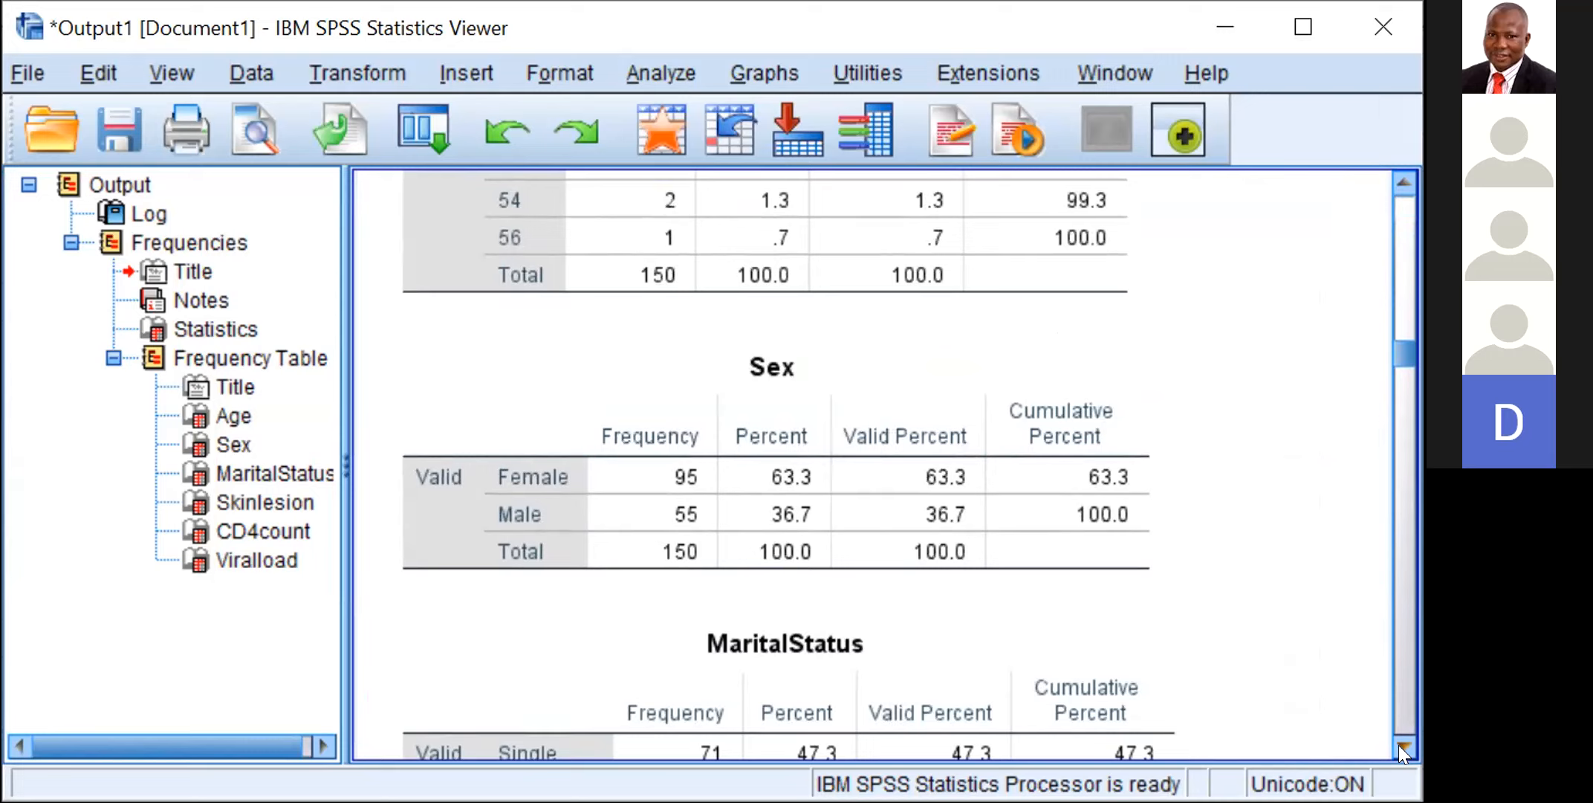
# Step: Examine the frequencies and percentages in the Sex, MaritalStatus and Skinlesion tables
pyautogui.click(1403, 746)
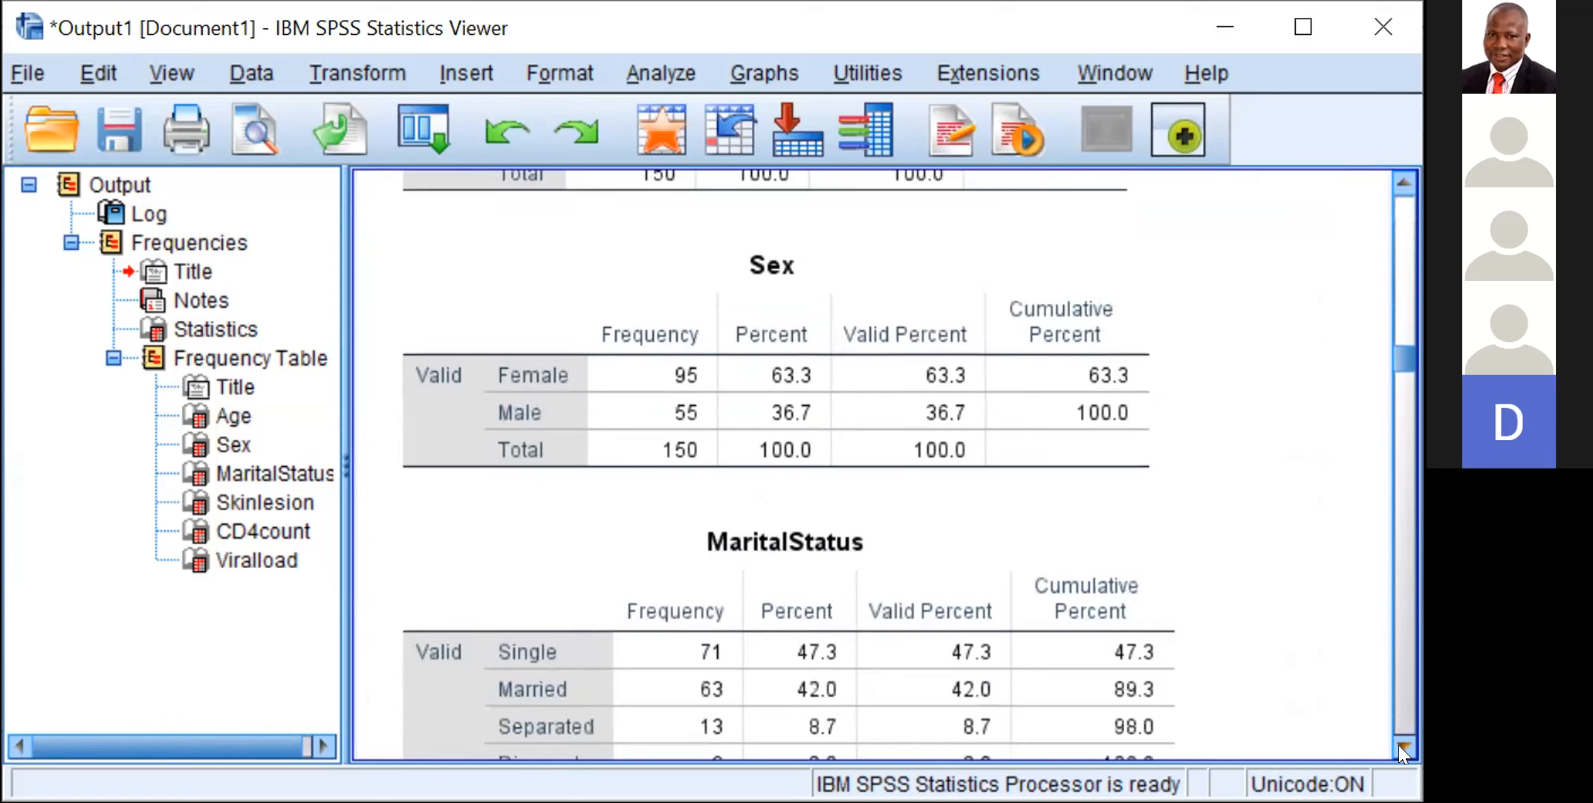
pyautogui.click(1403, 746)
pyautogui.click(1404, 746)
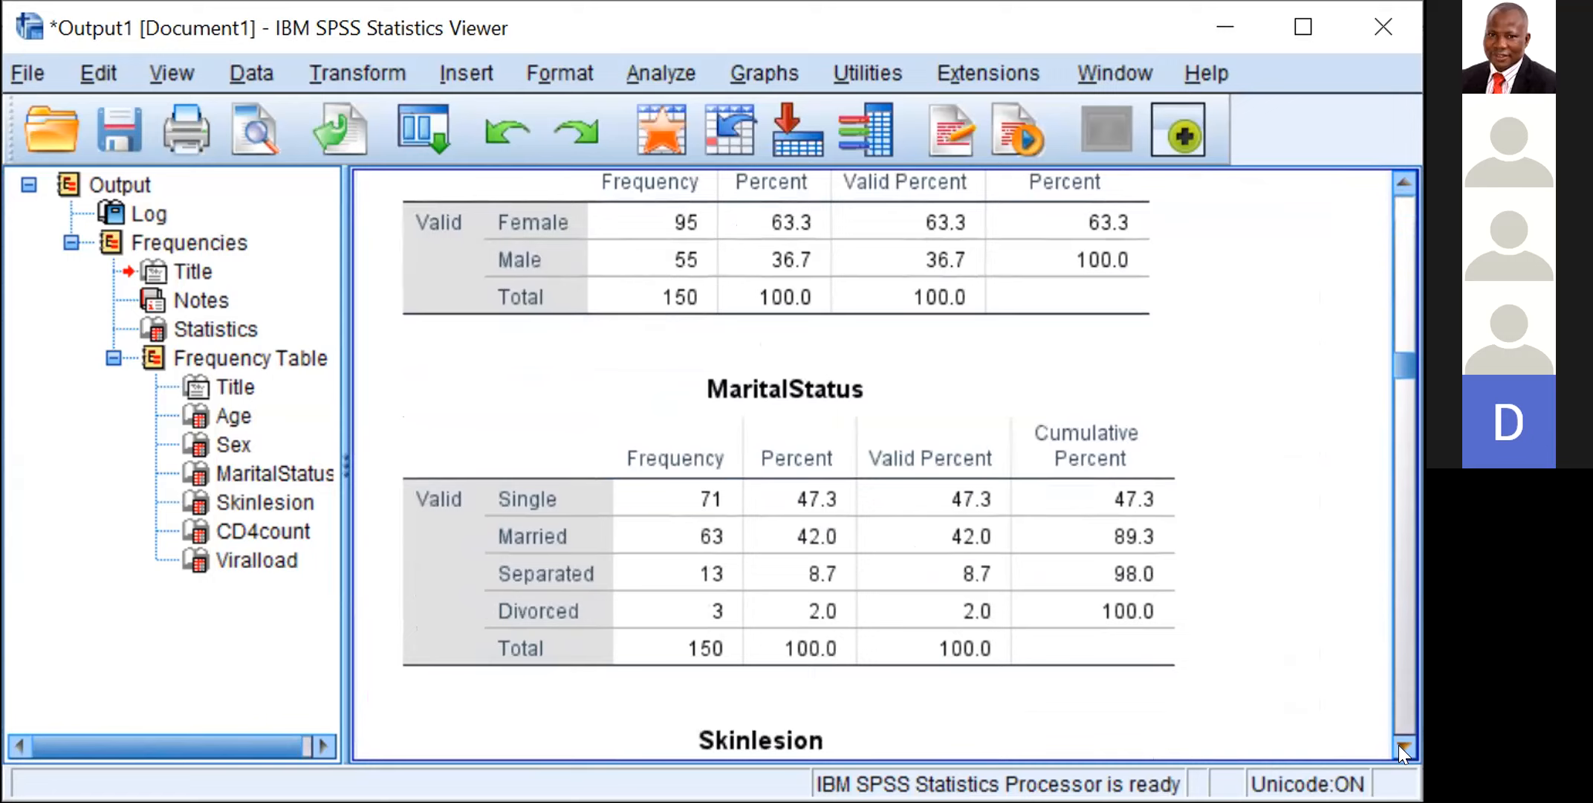
pyautogui.click(1403, 746)
pyautogui.click(1403, 746)
pyautogui.click(1403, 746)
pyautogui.click(1403, 746)
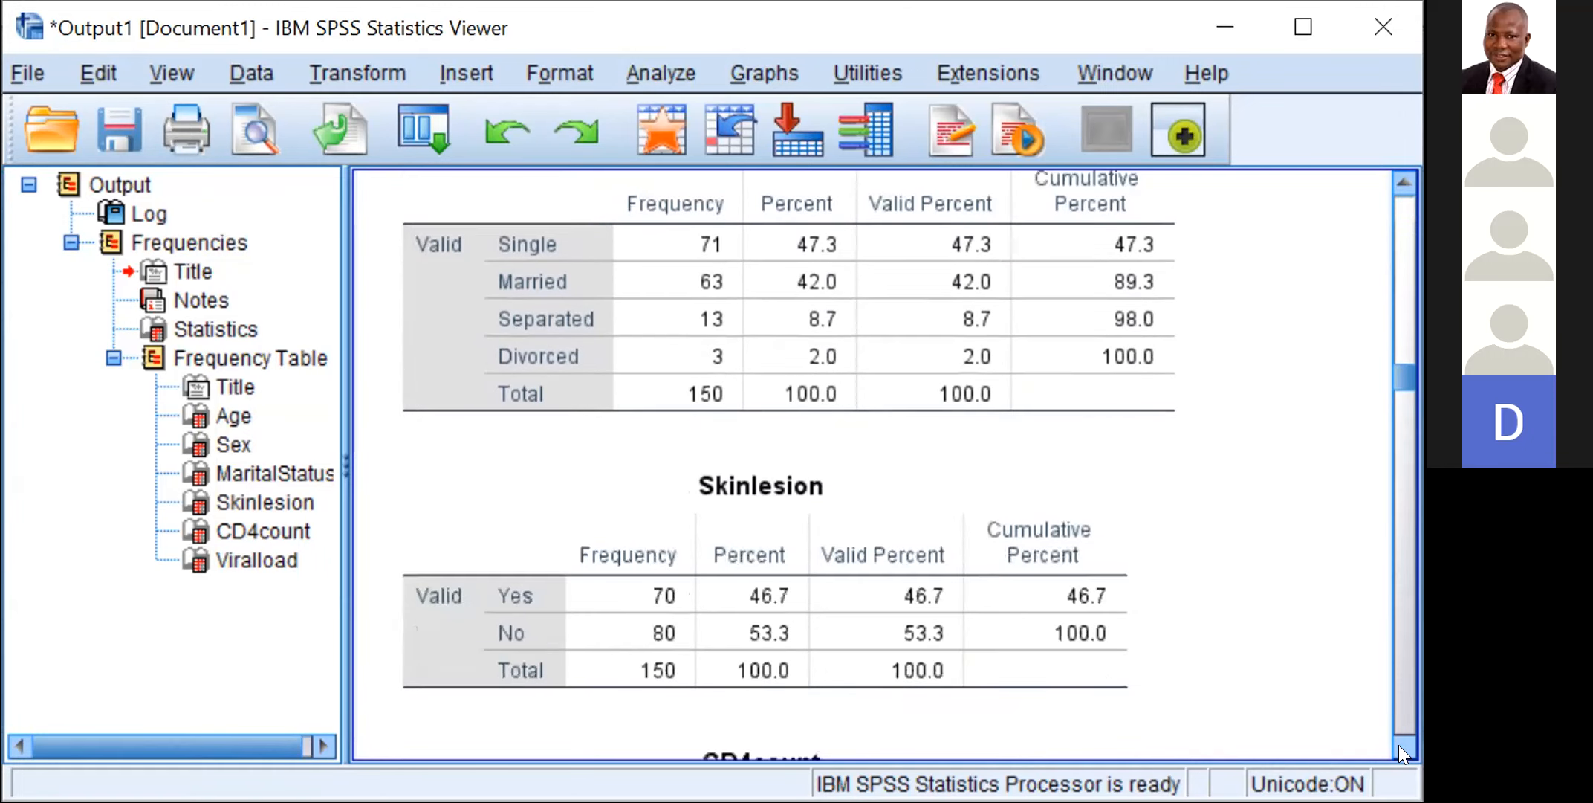
pyautogui.click(1404, 746)
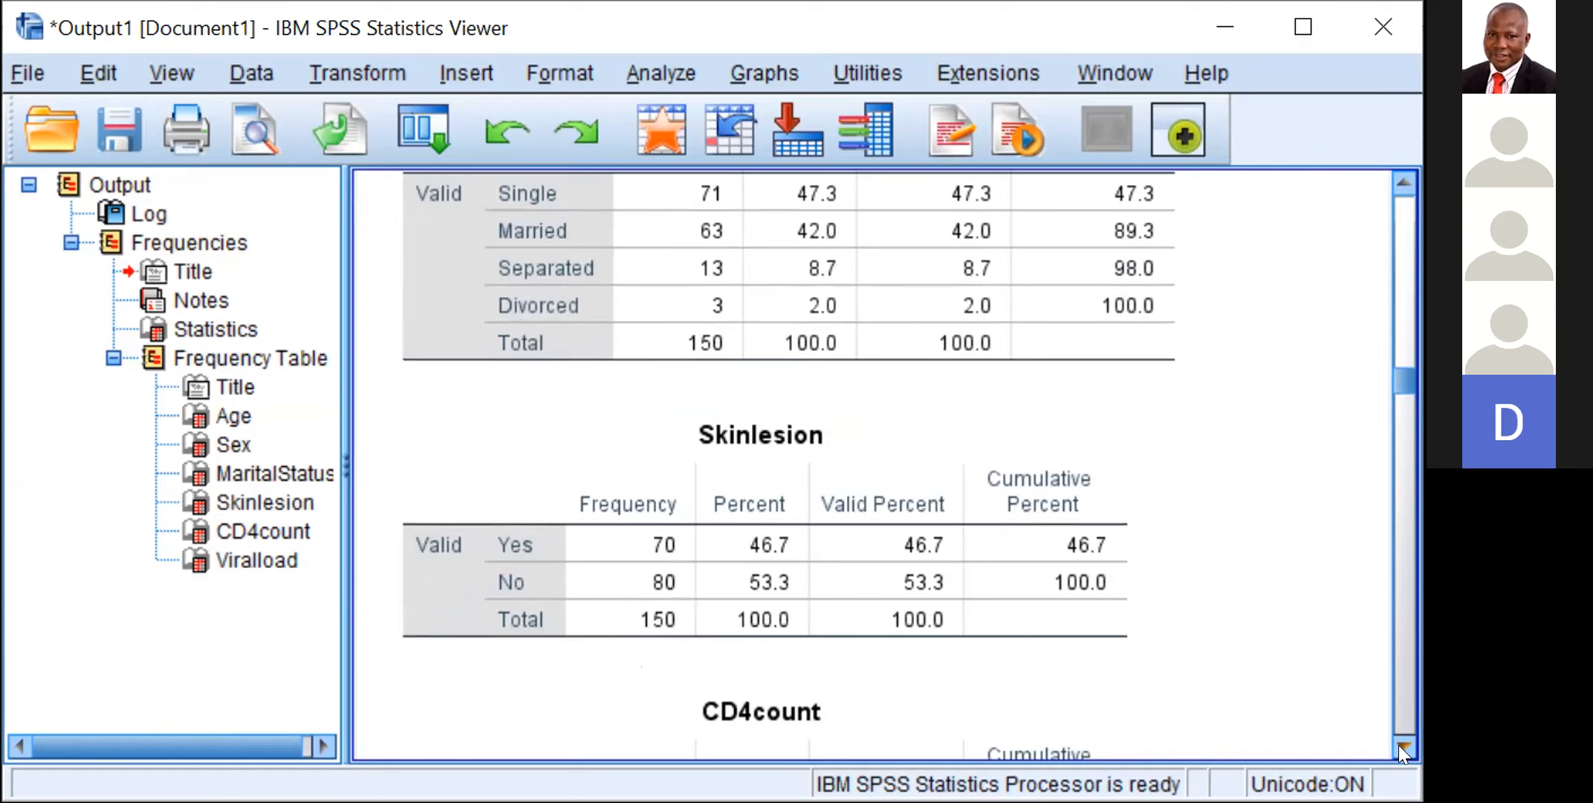
pyautogui.scroll(-6, 1403, 752)
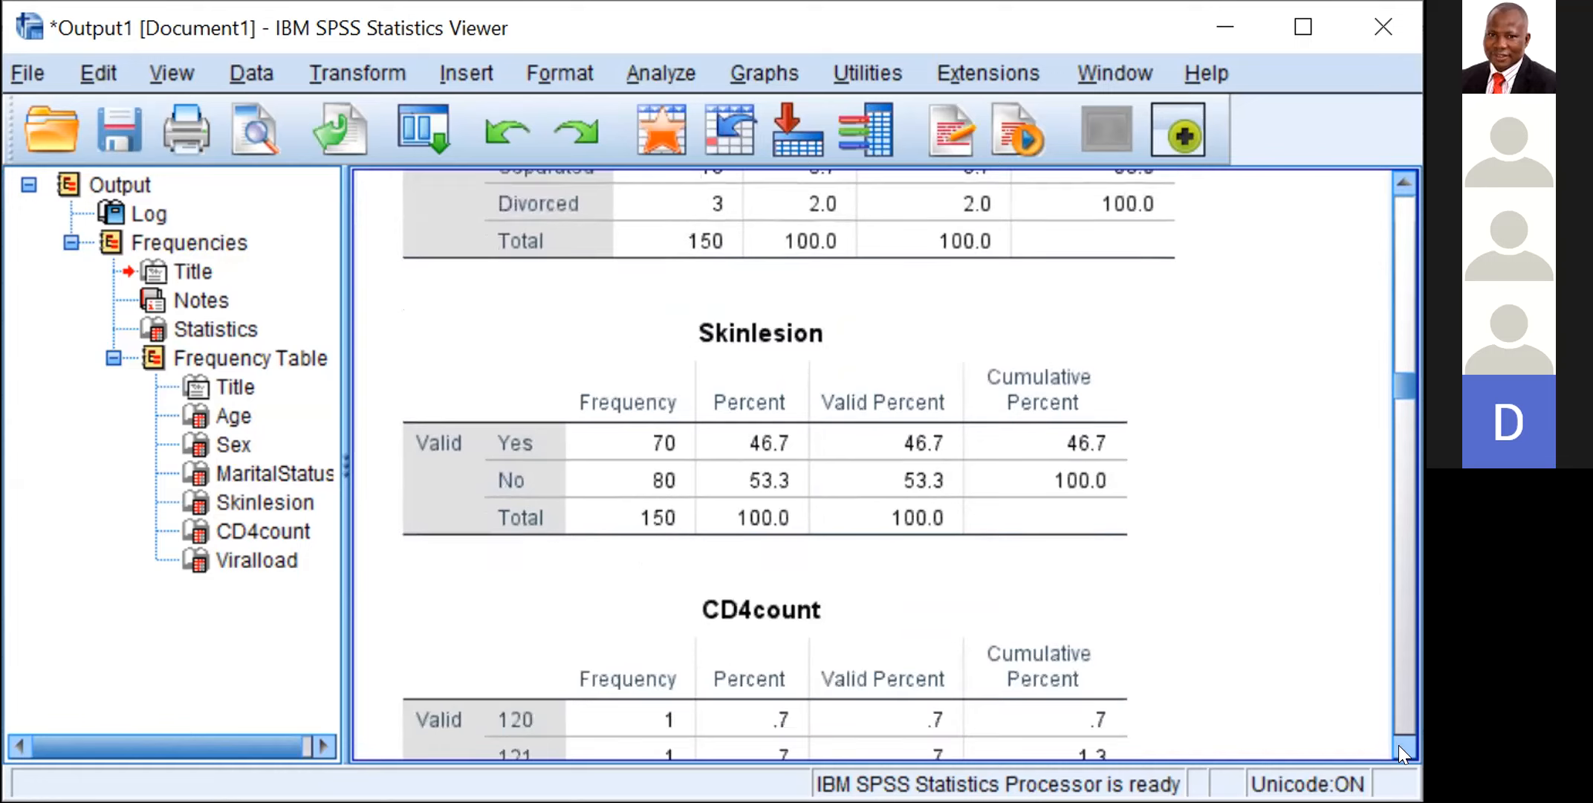
# Step: Go through the CD4count frequency table to its total row and on to the start of the Viralload table
pyautogui.scroll(-3, 1403, 752)
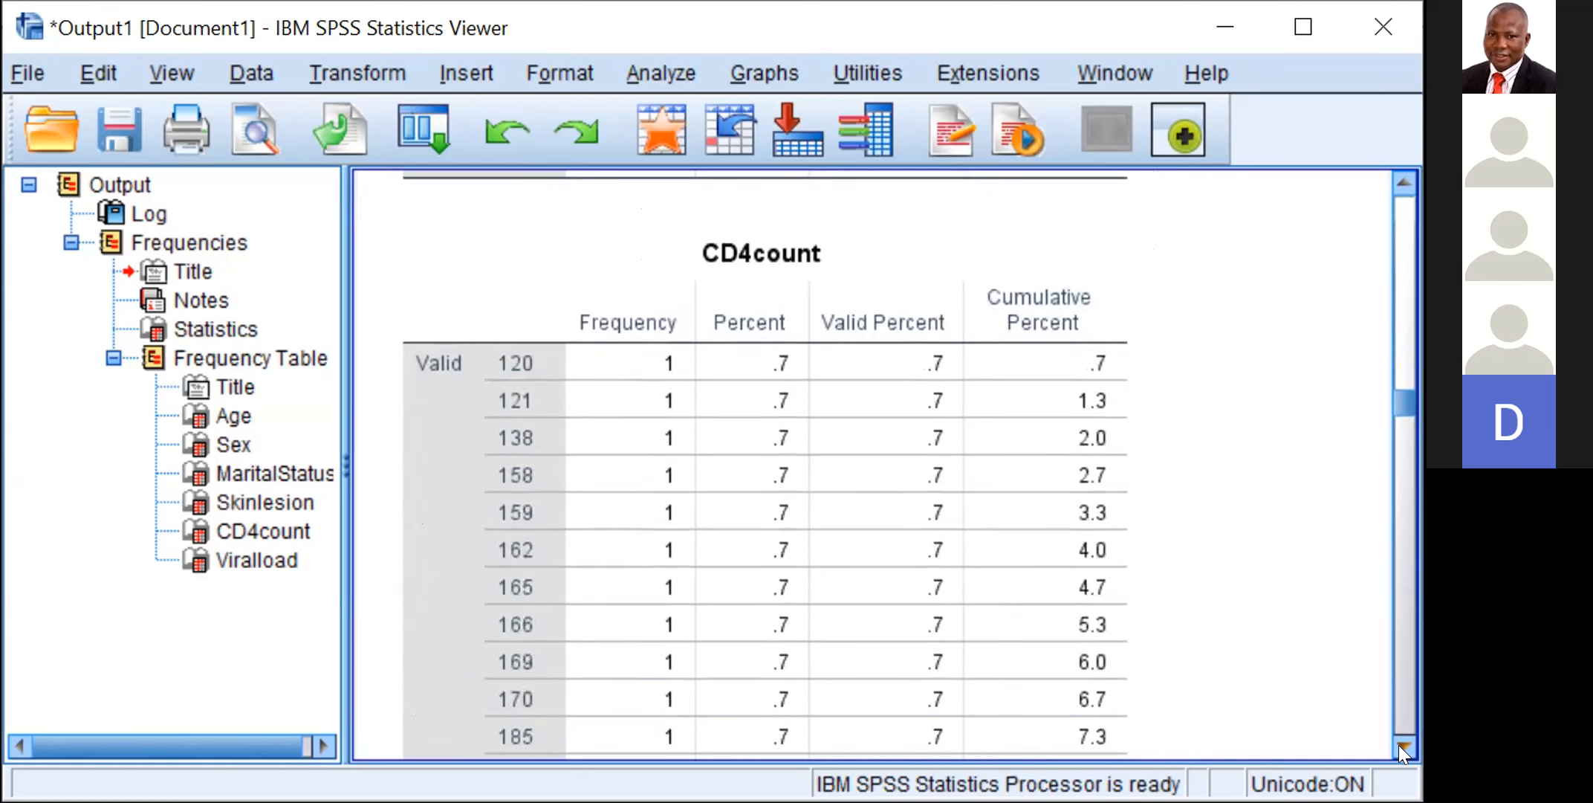
pyautogui.scroll(-4, 1403, 752)
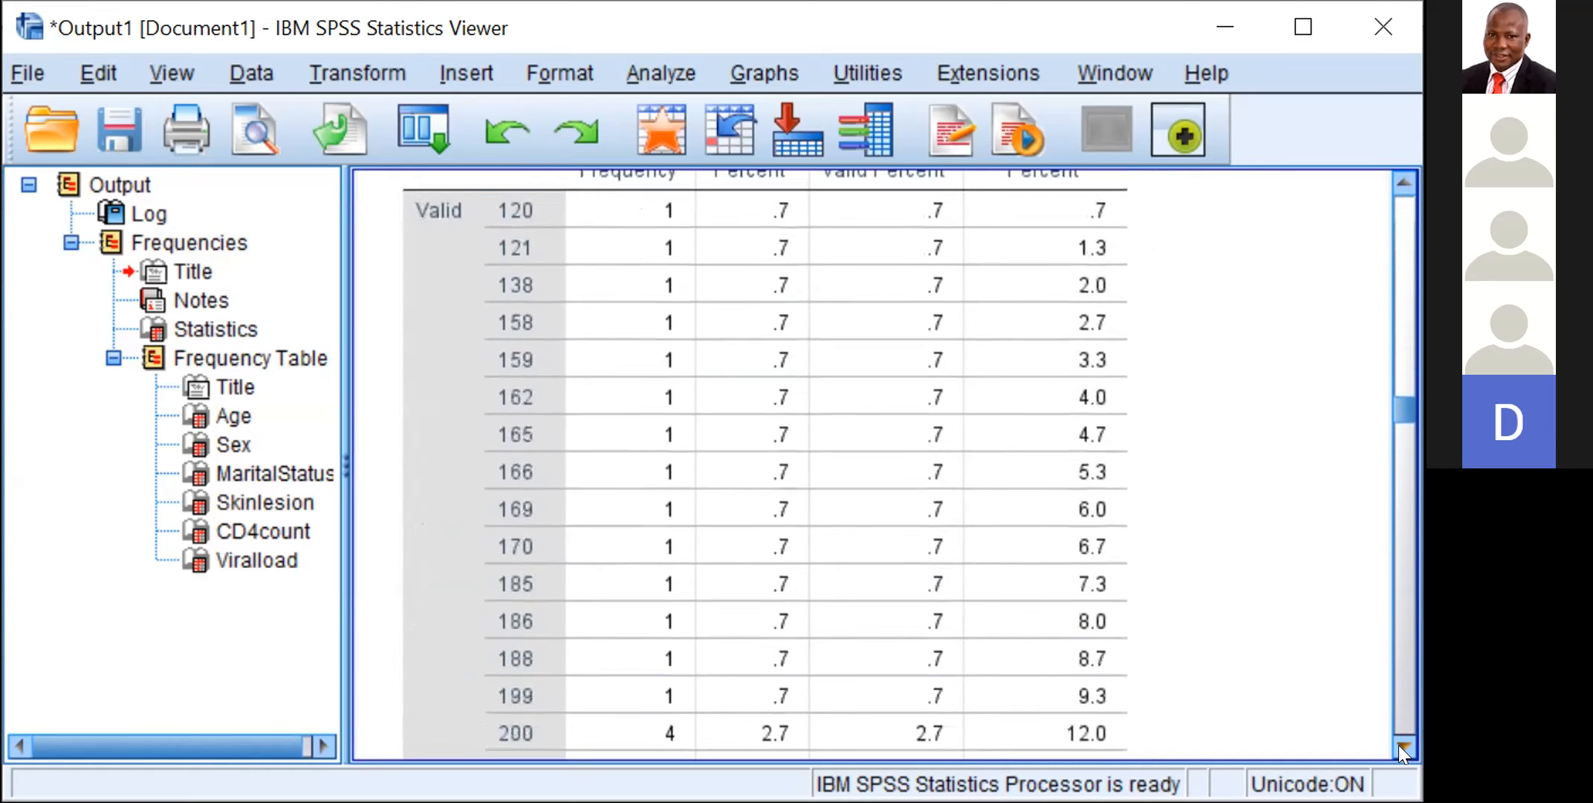
pyautogui.scroll(-7, 1403, 752)
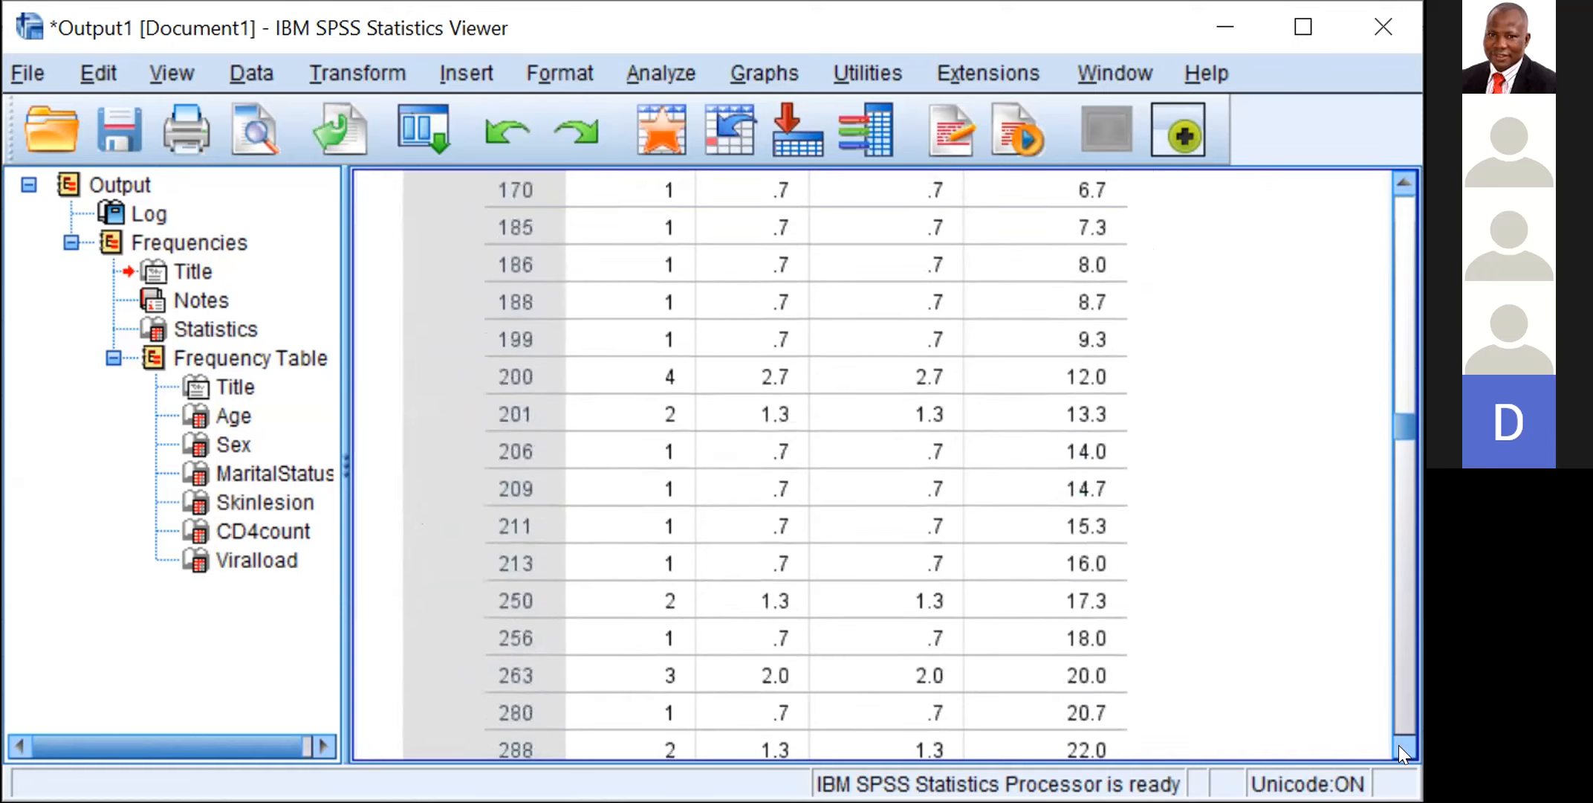
pyautogui.scroll(-10, 1403, 752)
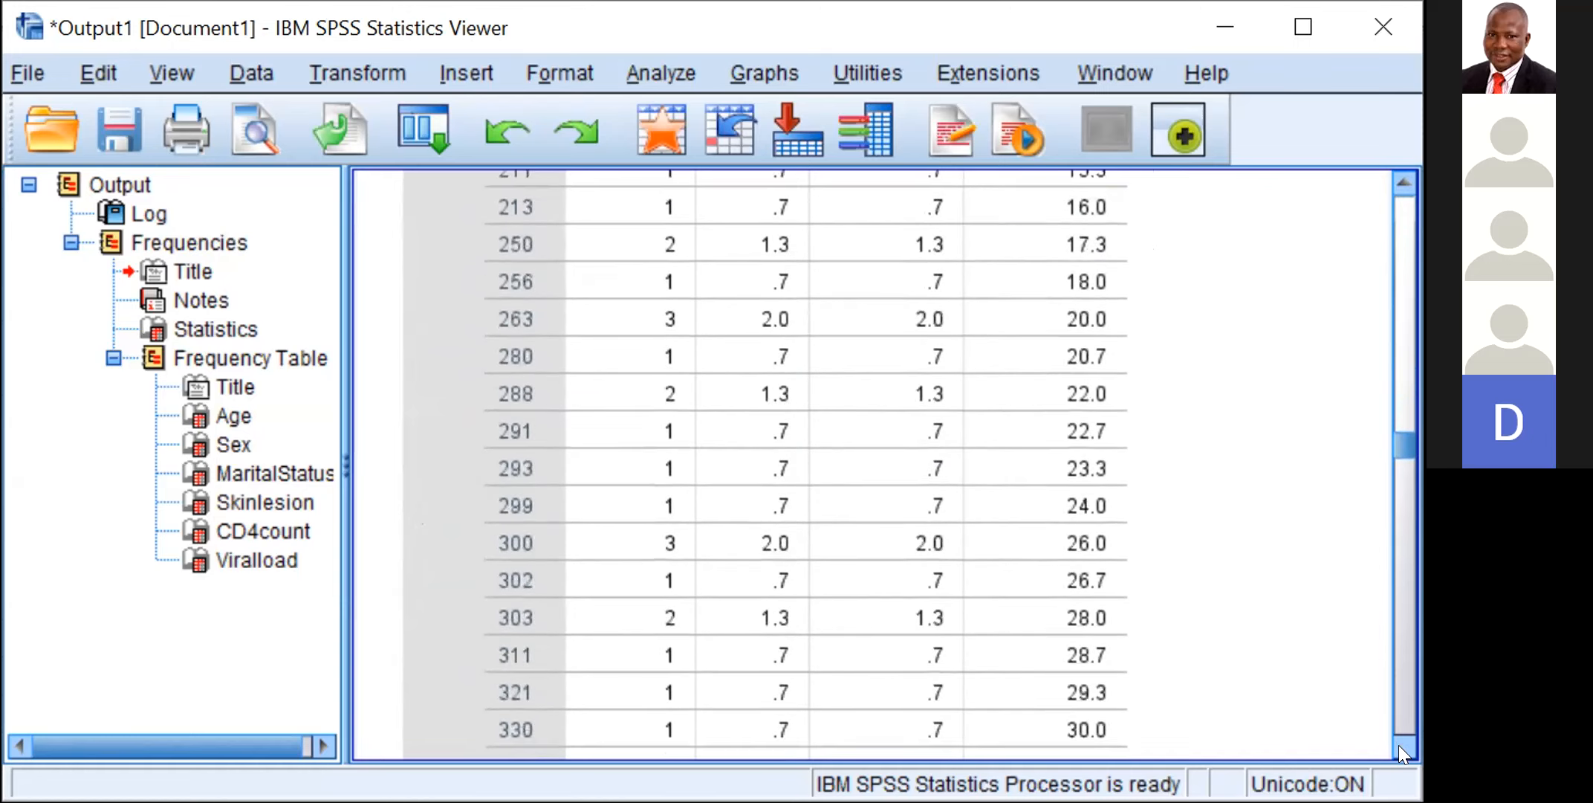
pyautogui.scroll(-4, 1403, 752)
pyautogui.scroll(-1, 1404, 752)
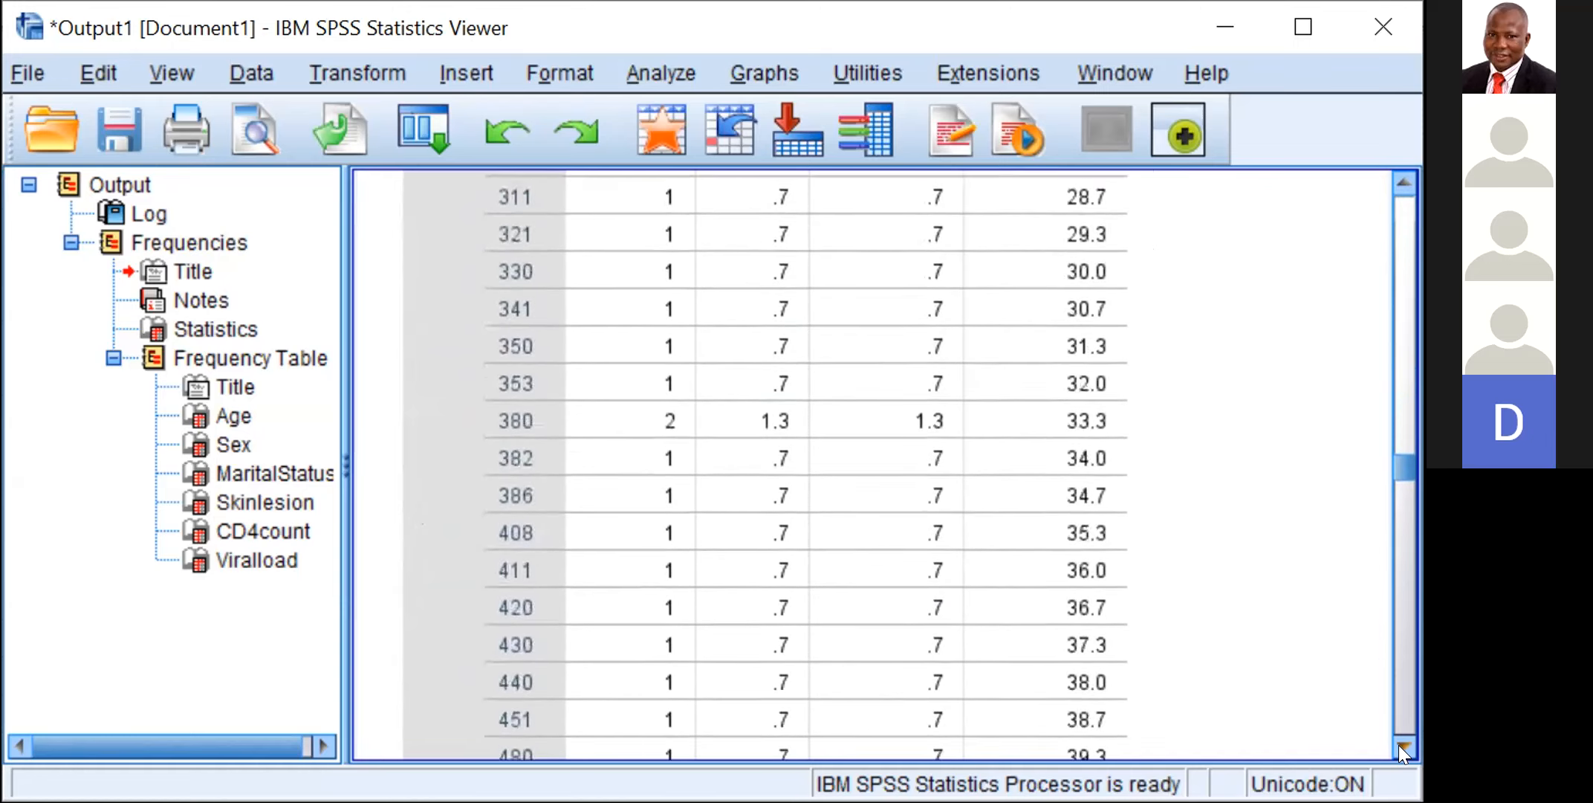
pyautogui.scroll(-11, 1403, 752)
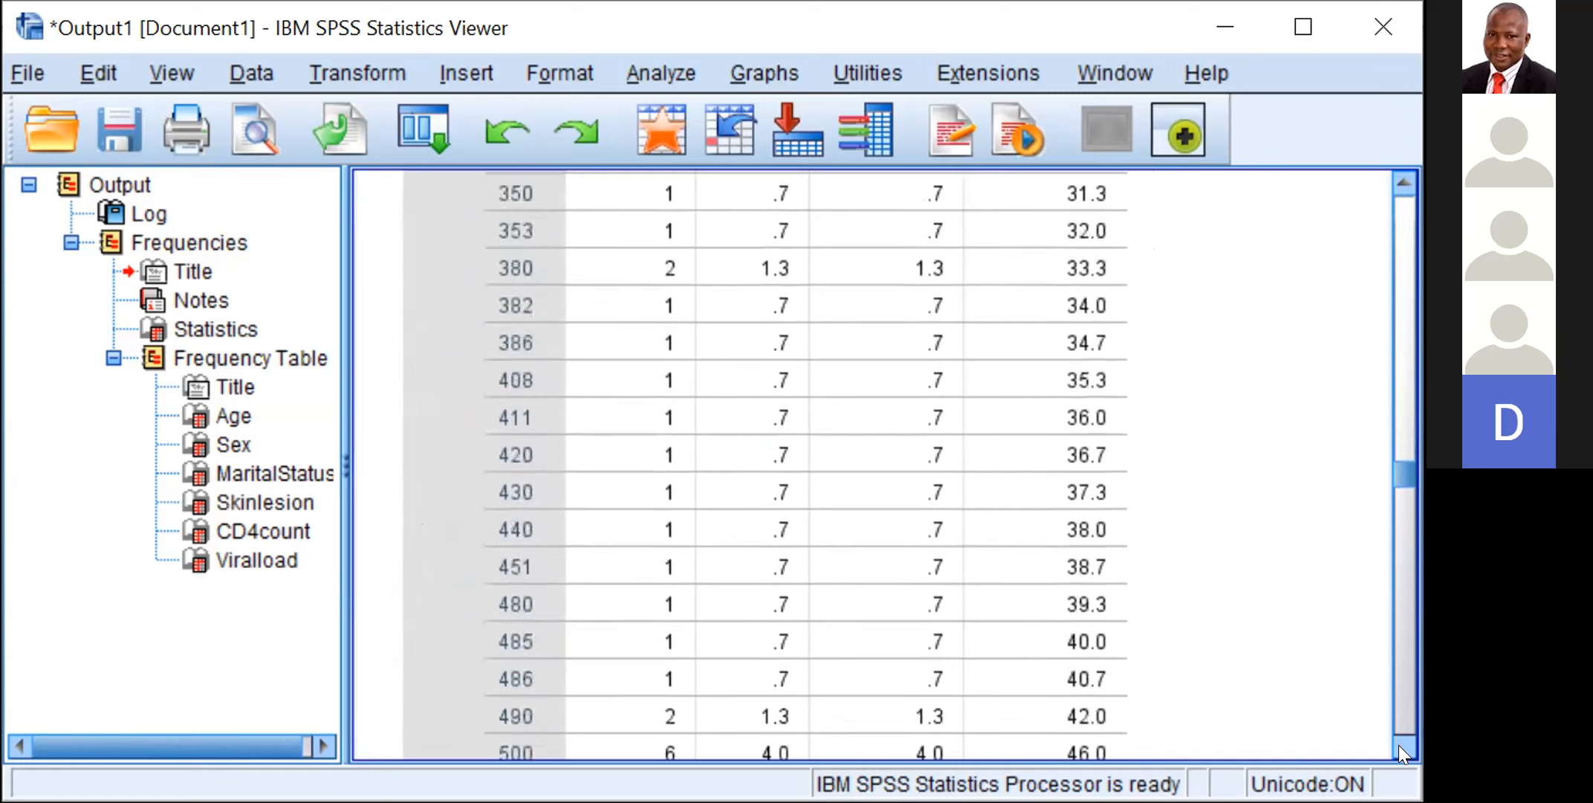
pyautogui.scroll(-15, 1403, 752)
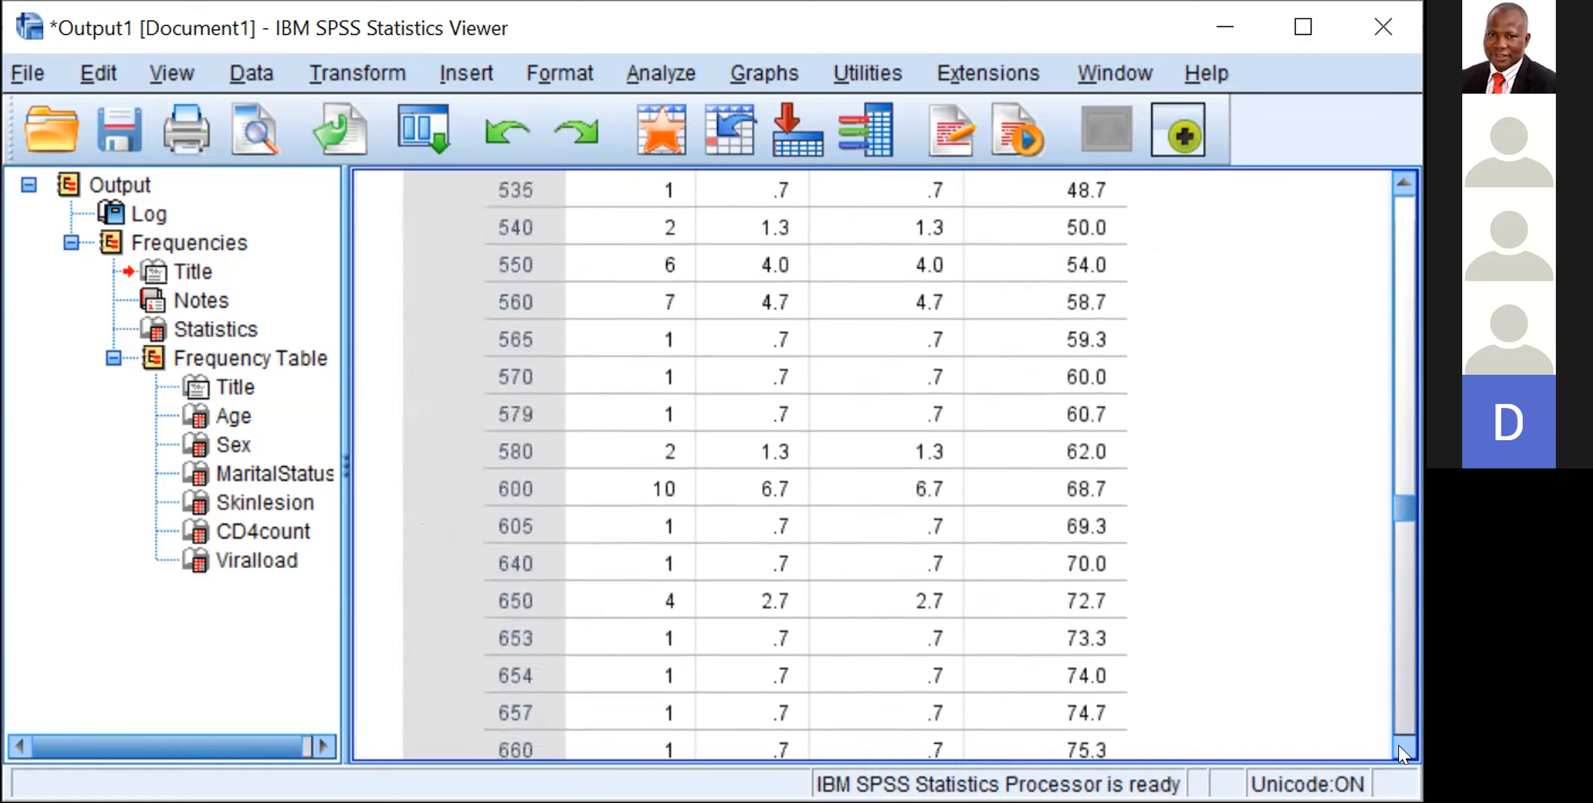
pyautogui.scroll(-10, 1404, 752)
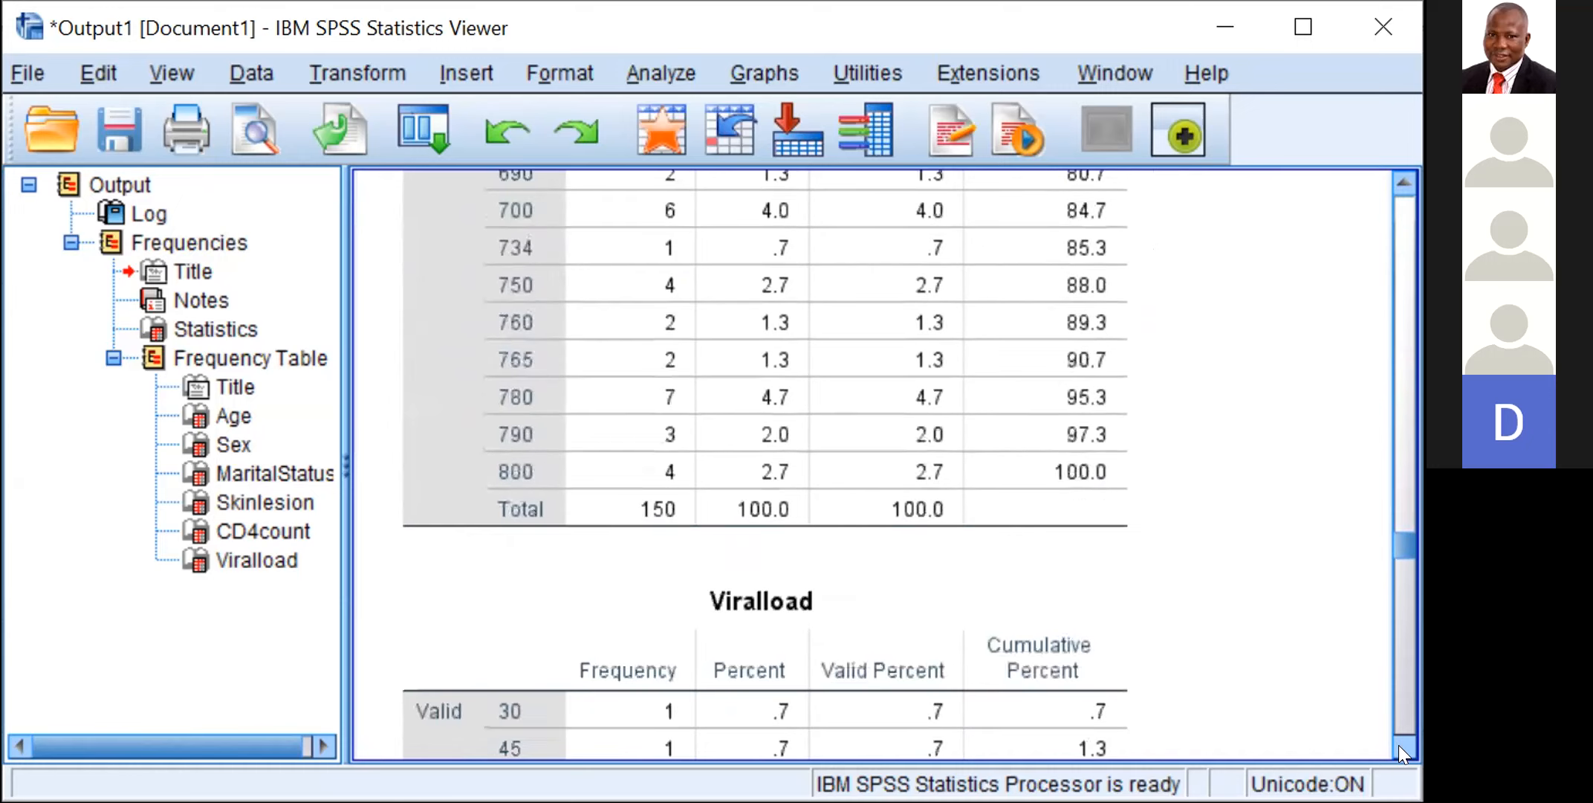
pyautogui.scroll(-1, 1403, 752)
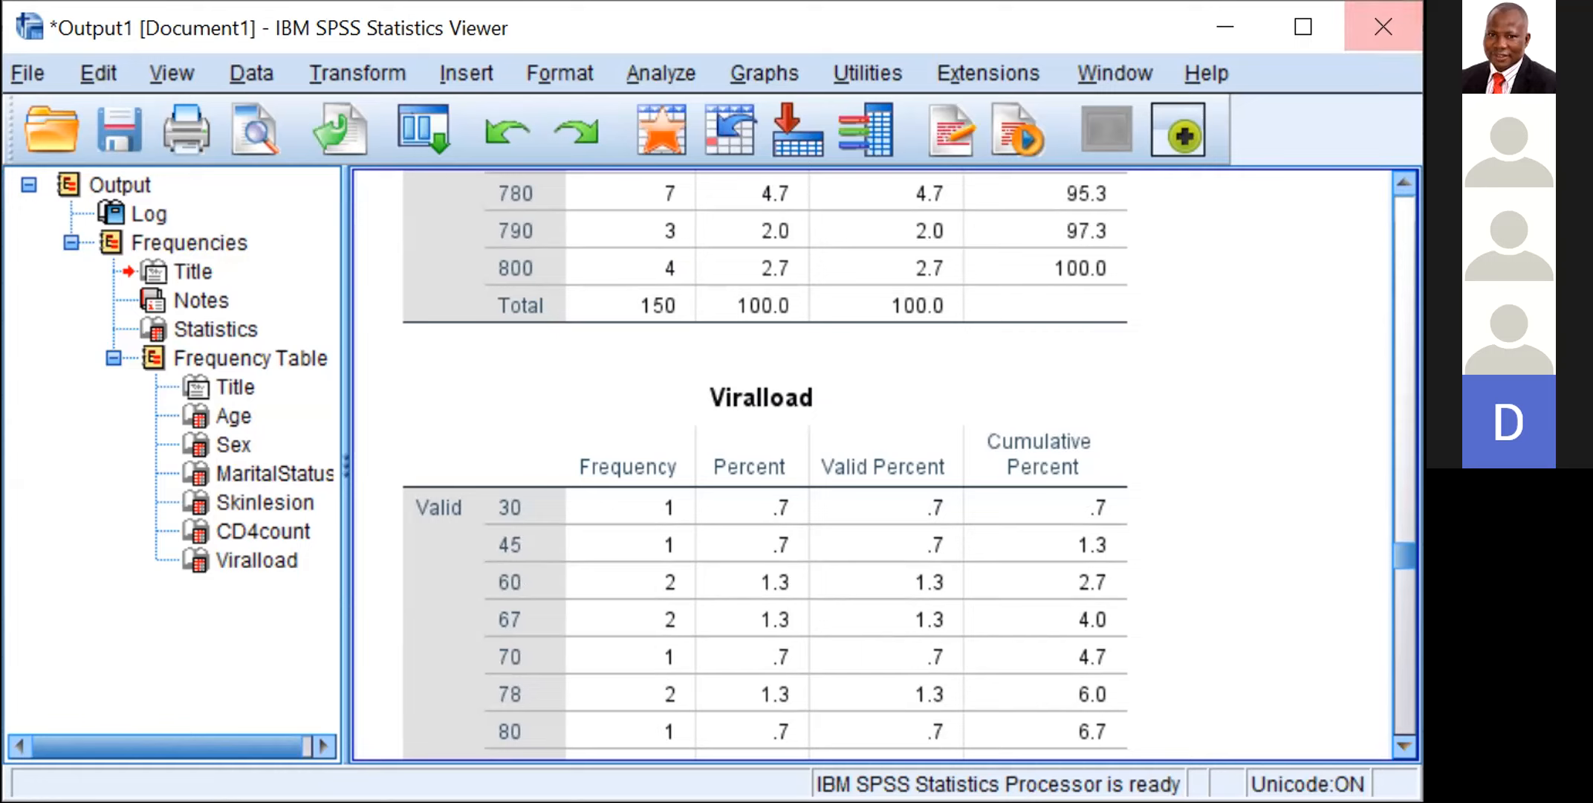
# Step: Look over the Viralload frequency table, then recheck the Skinlesion, MaritalStatus and Sex tables
pyautogui.click(1398, 176)
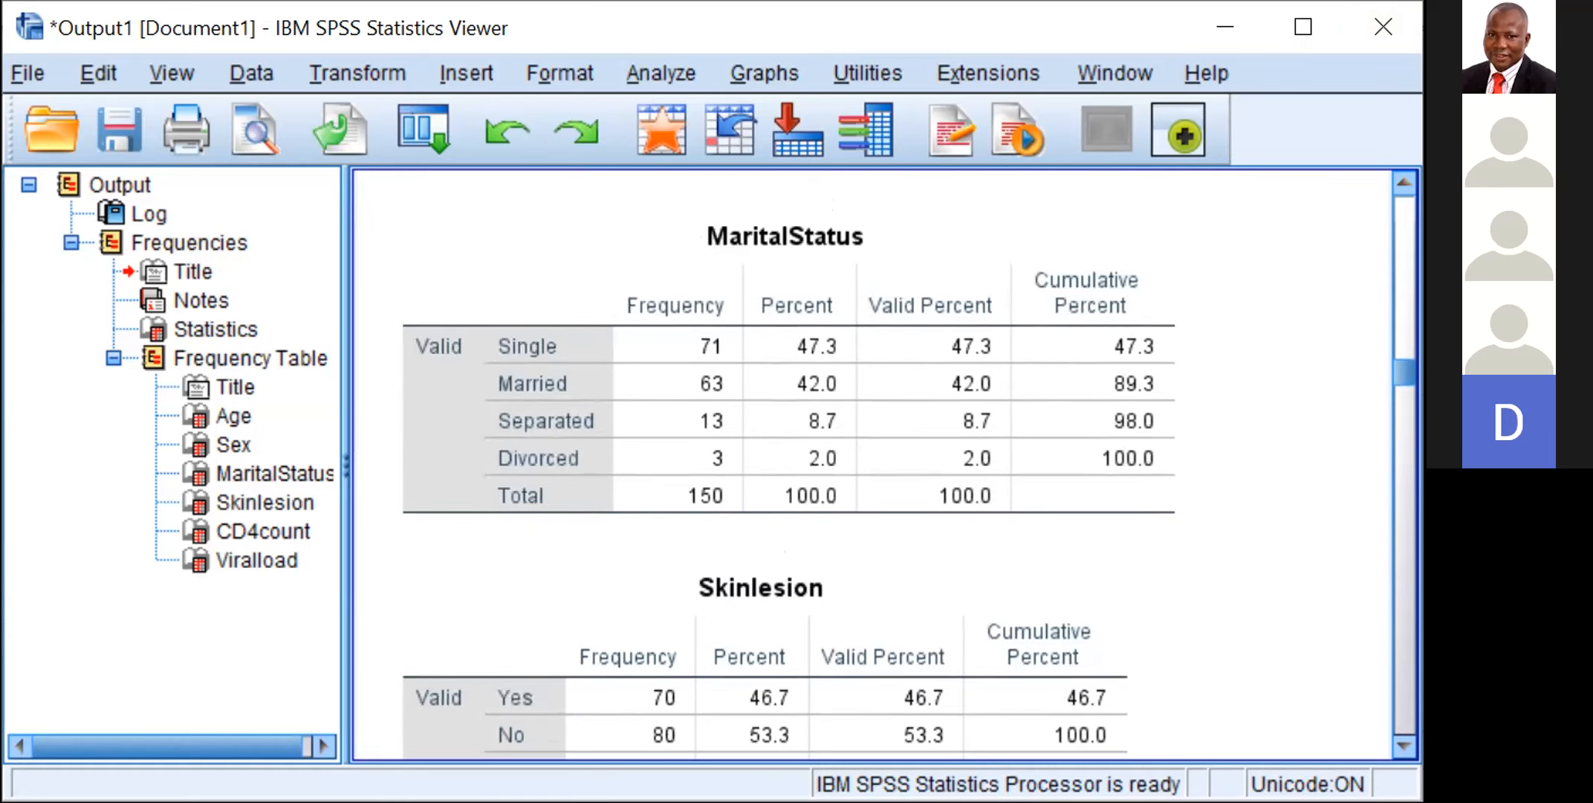
pyautogui.click(1404, 746)
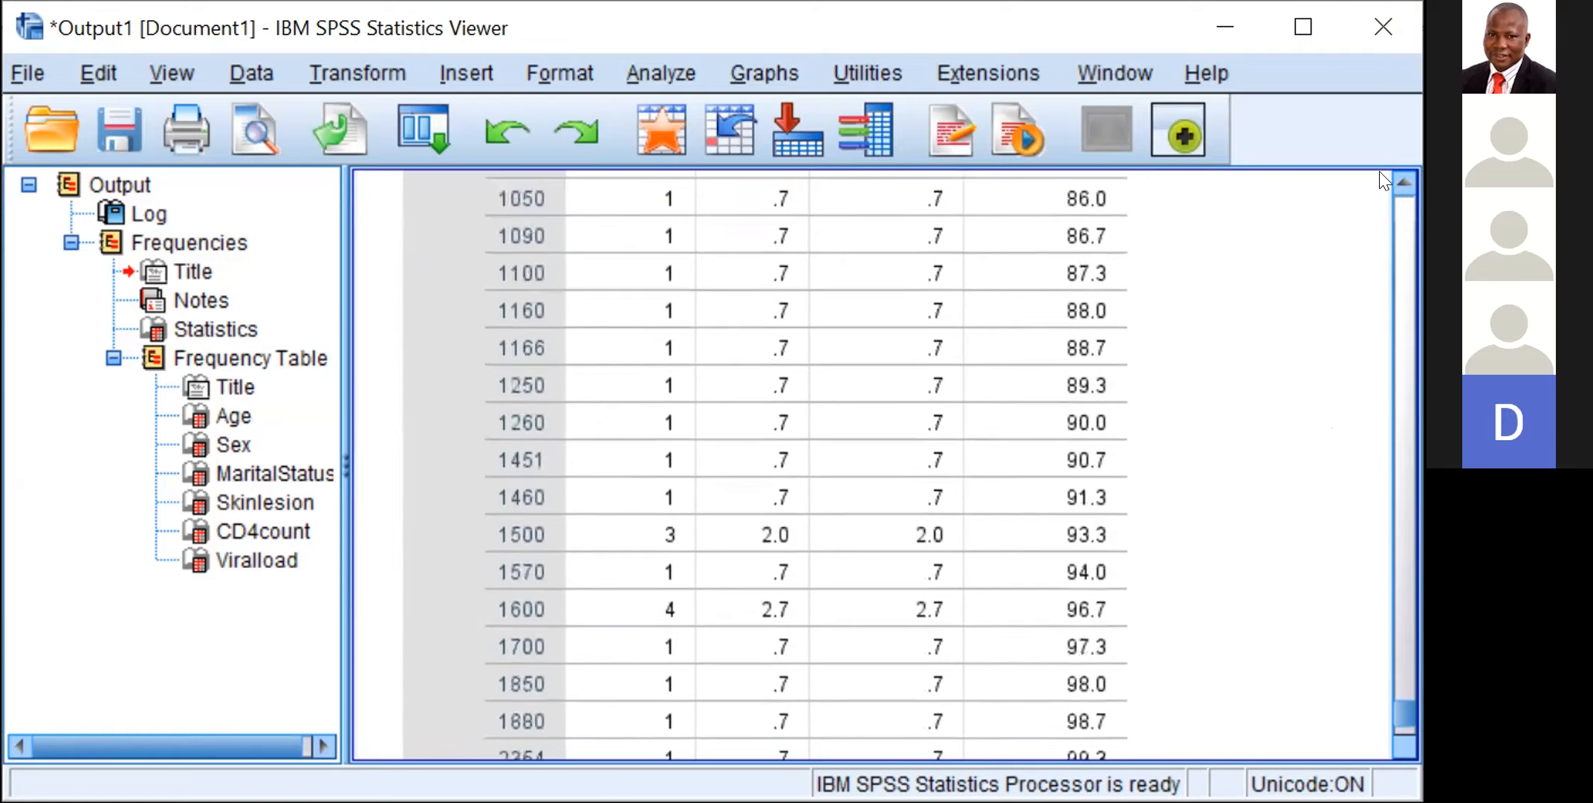
pyautogui.click(1403, 187)
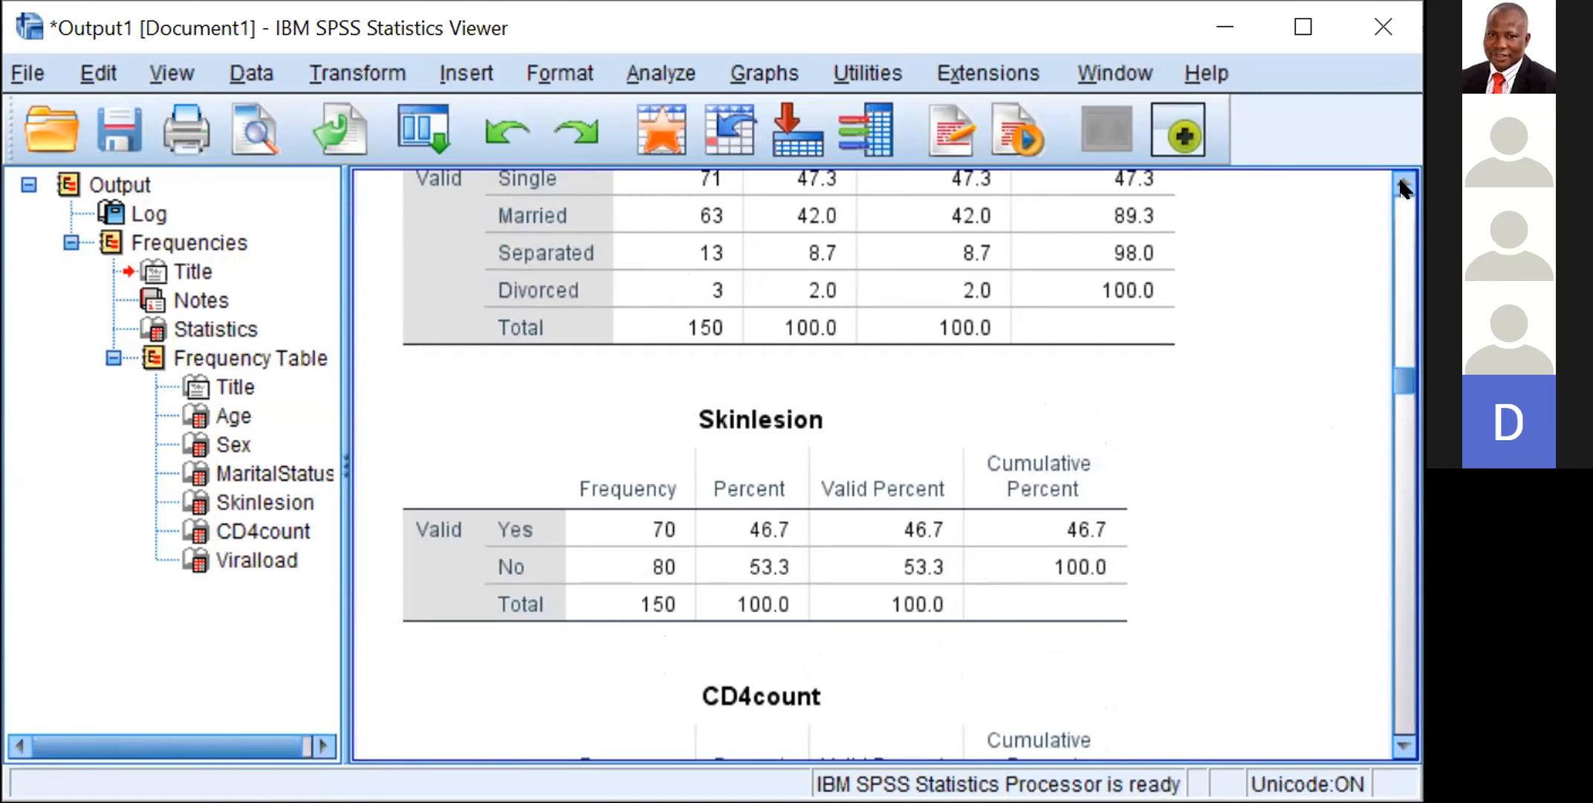
pyautogui.click(1402, 186)
pyautogui.click(1402, 184)
pyautogui.click(1402, 183)
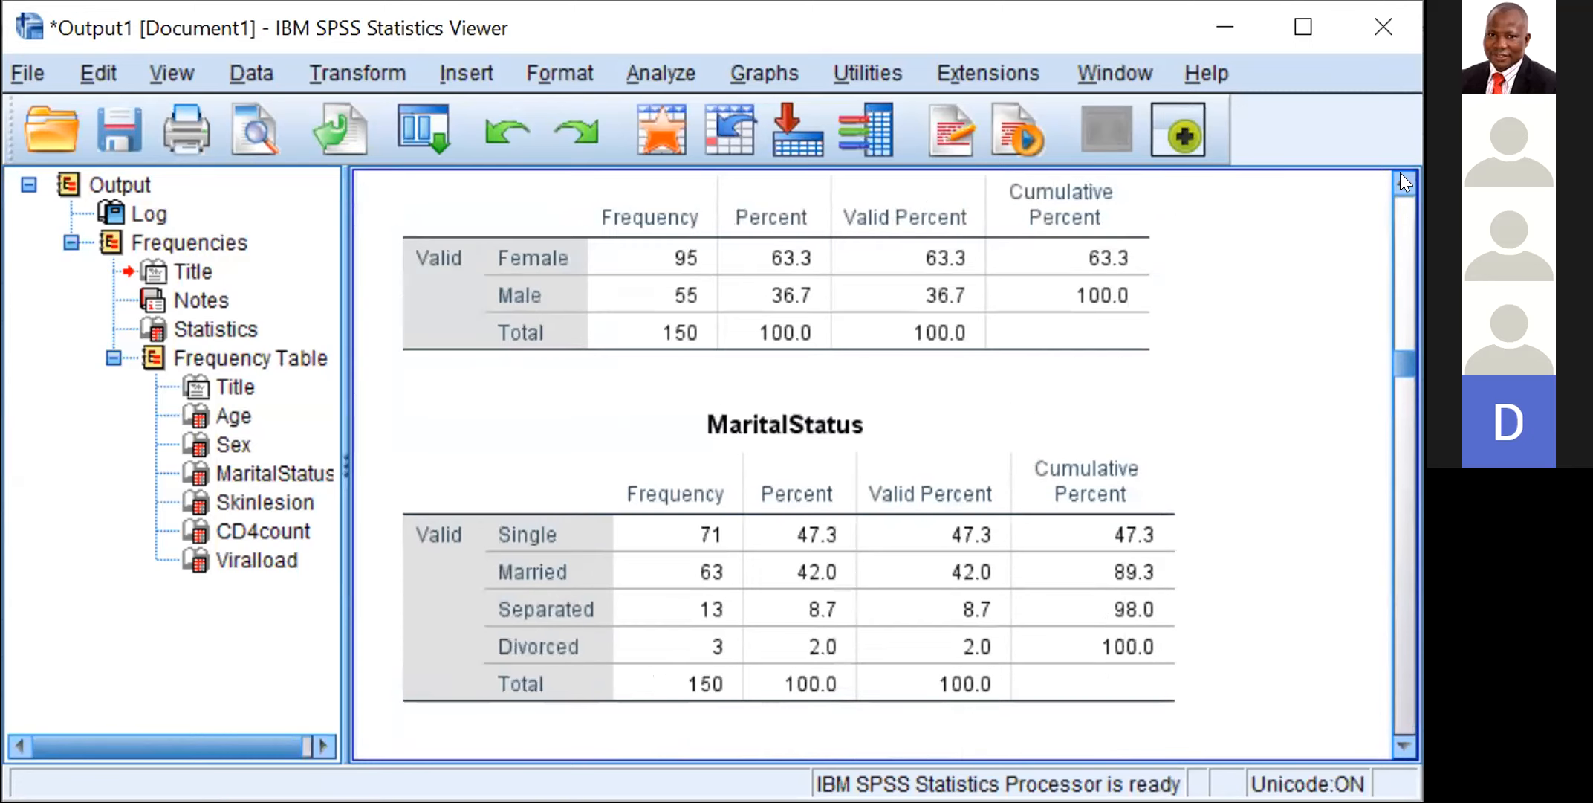
pyautogui.click(1401, 176)
pyautogui.click(1401, 175)
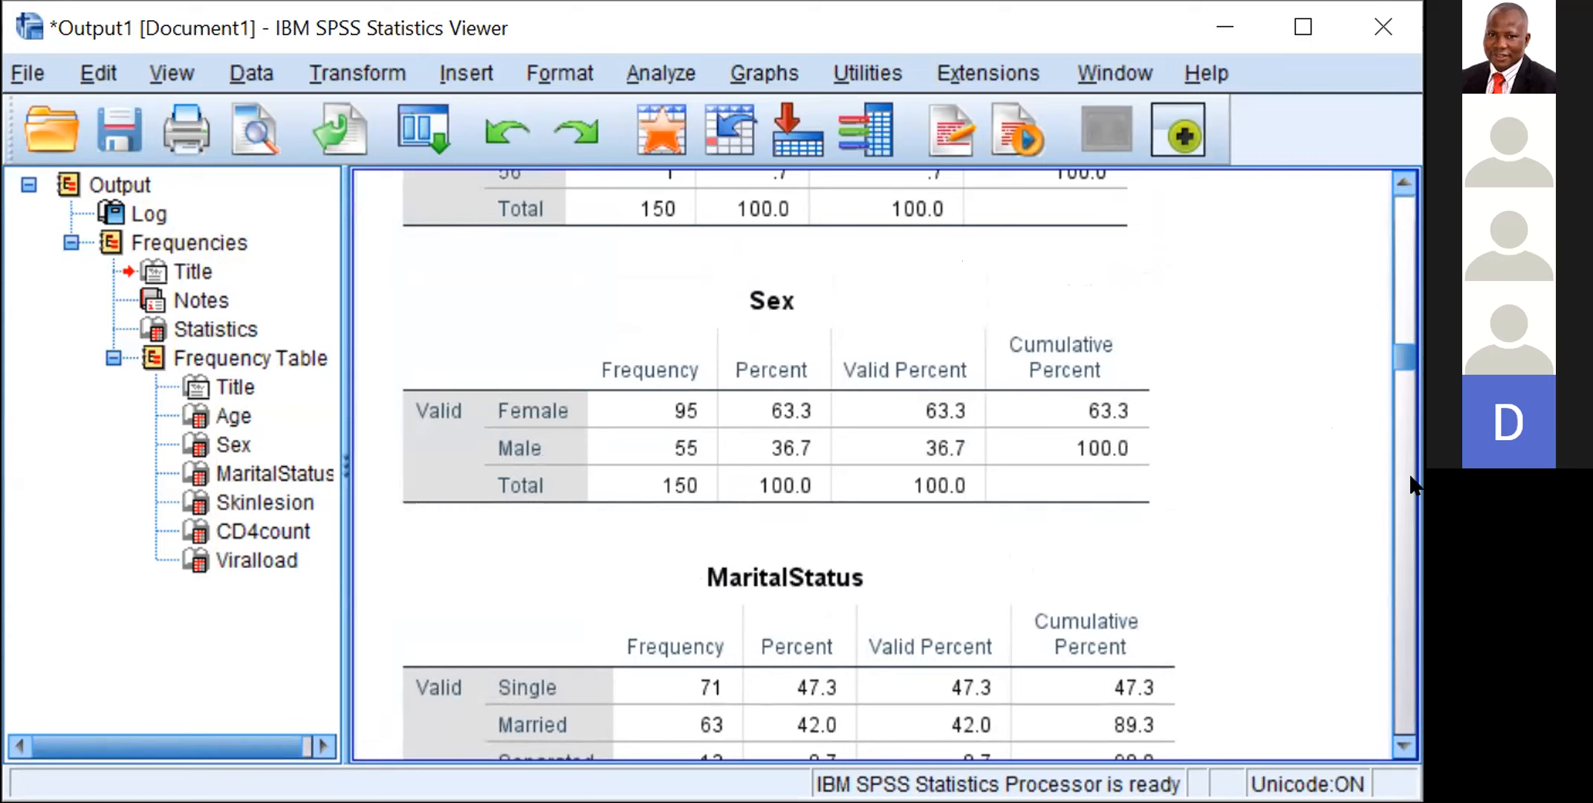
pyautogui.click(1401, 749)
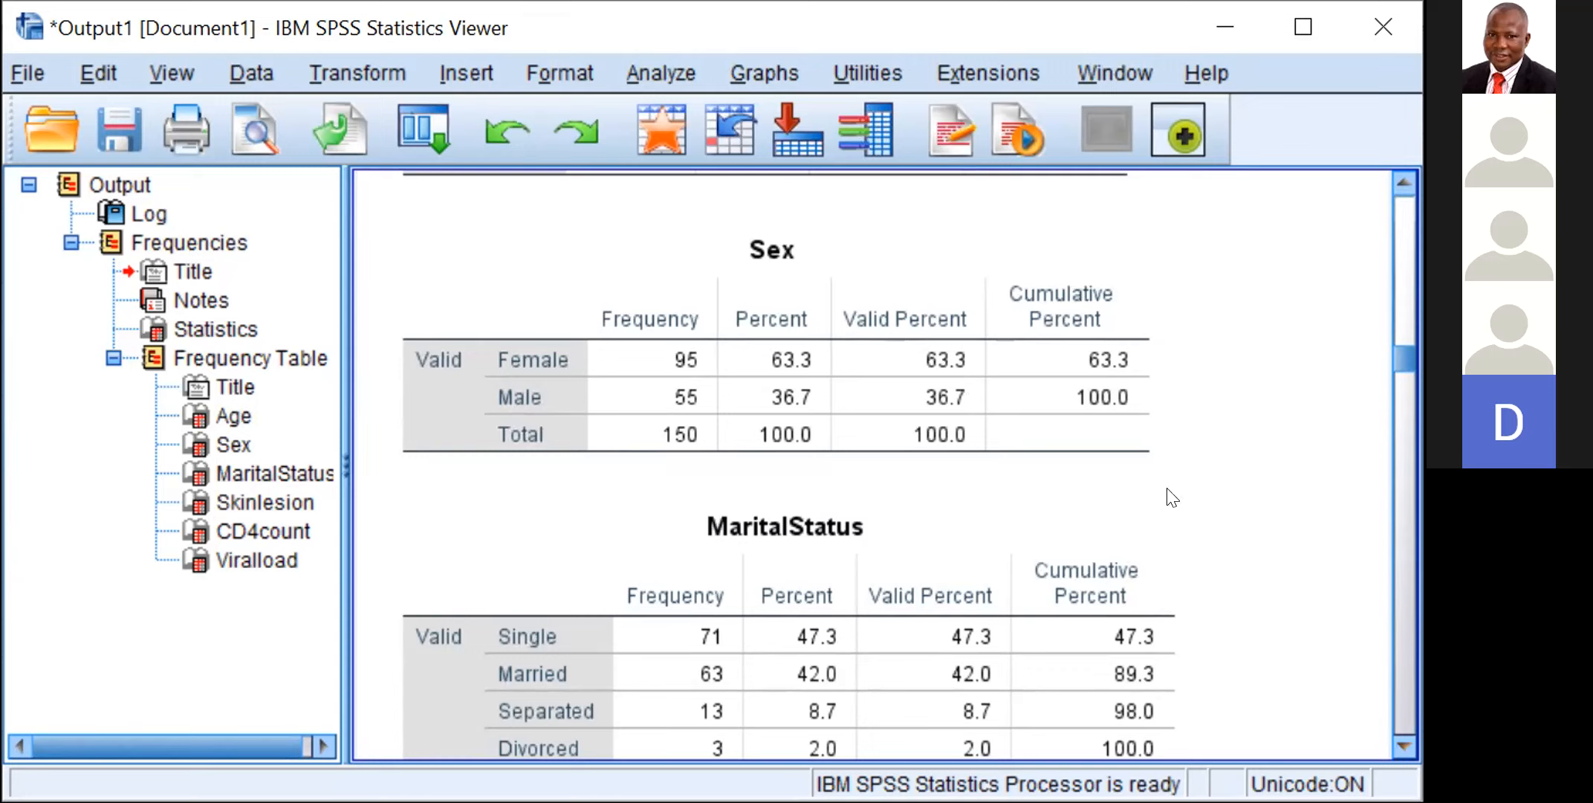
# Step: Start a Descriptives analysis and add all the variables, from SN through Viralload, to its analysis list
pyautogui.click(652, 69)
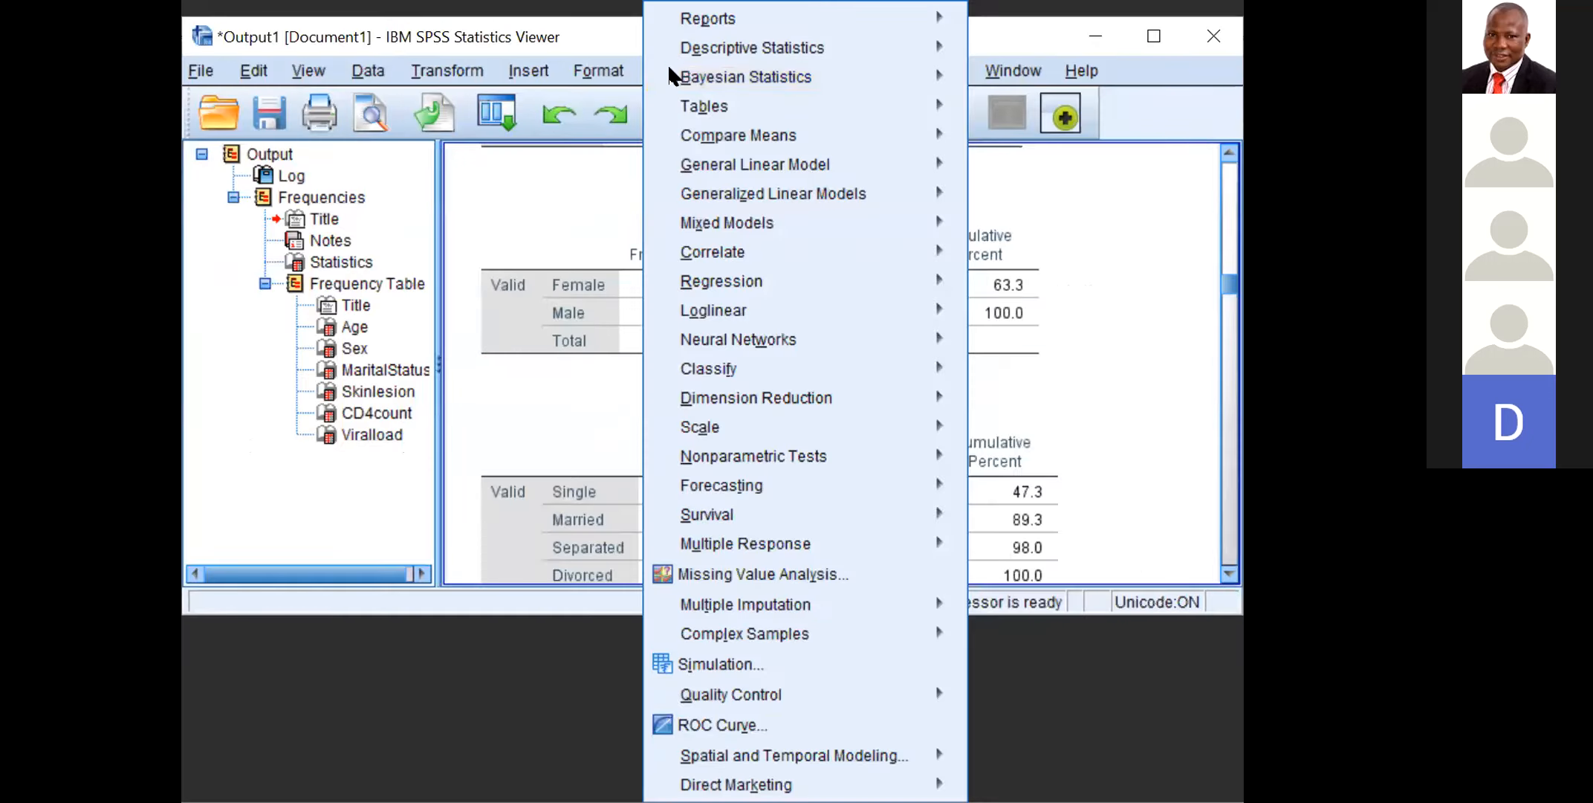
pyautogui.moveTo(668, 58)
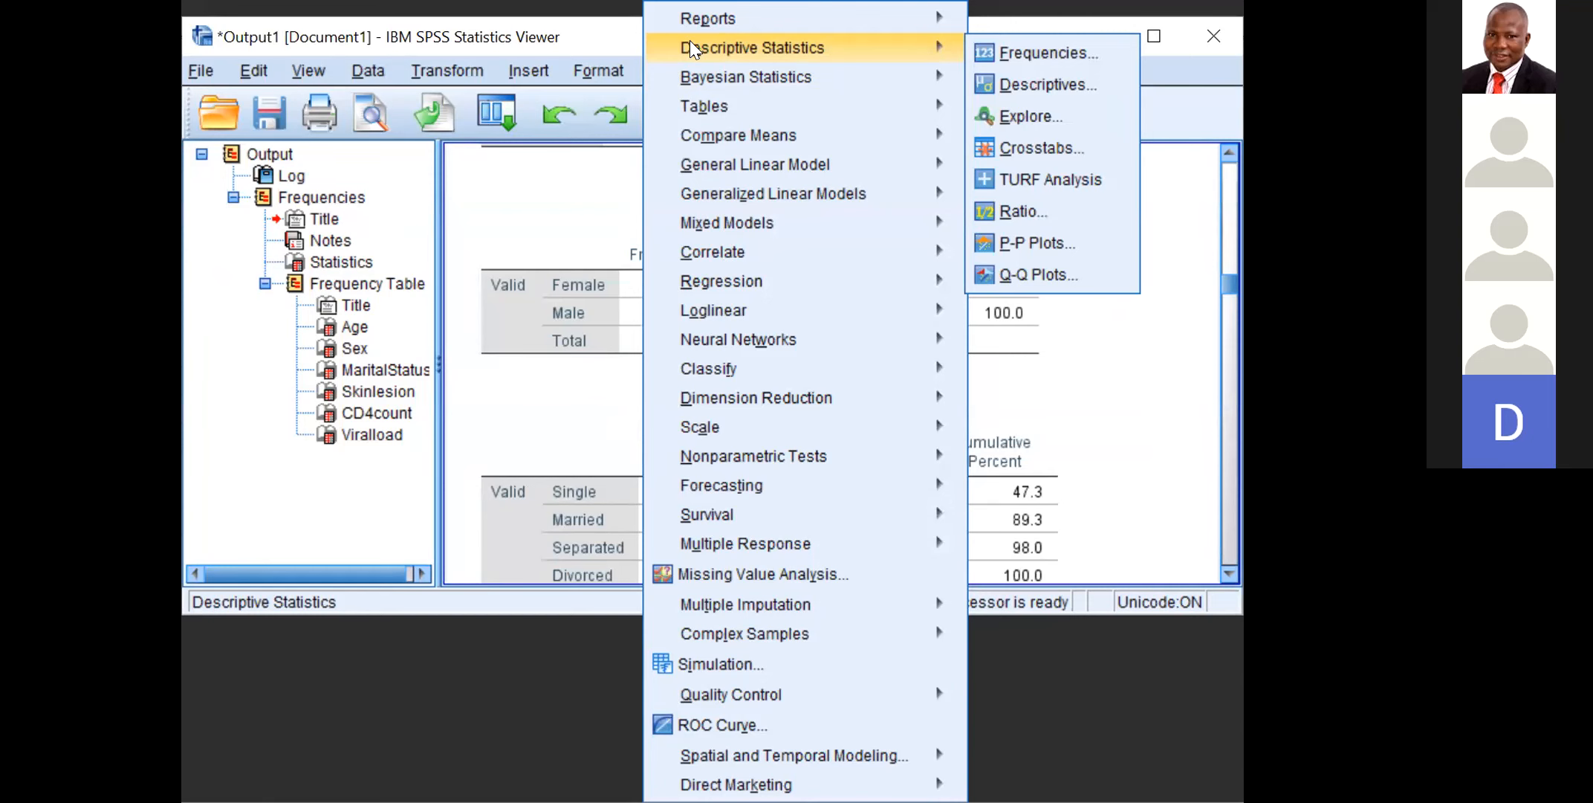
pyautogui.moveTo(1115, 65)
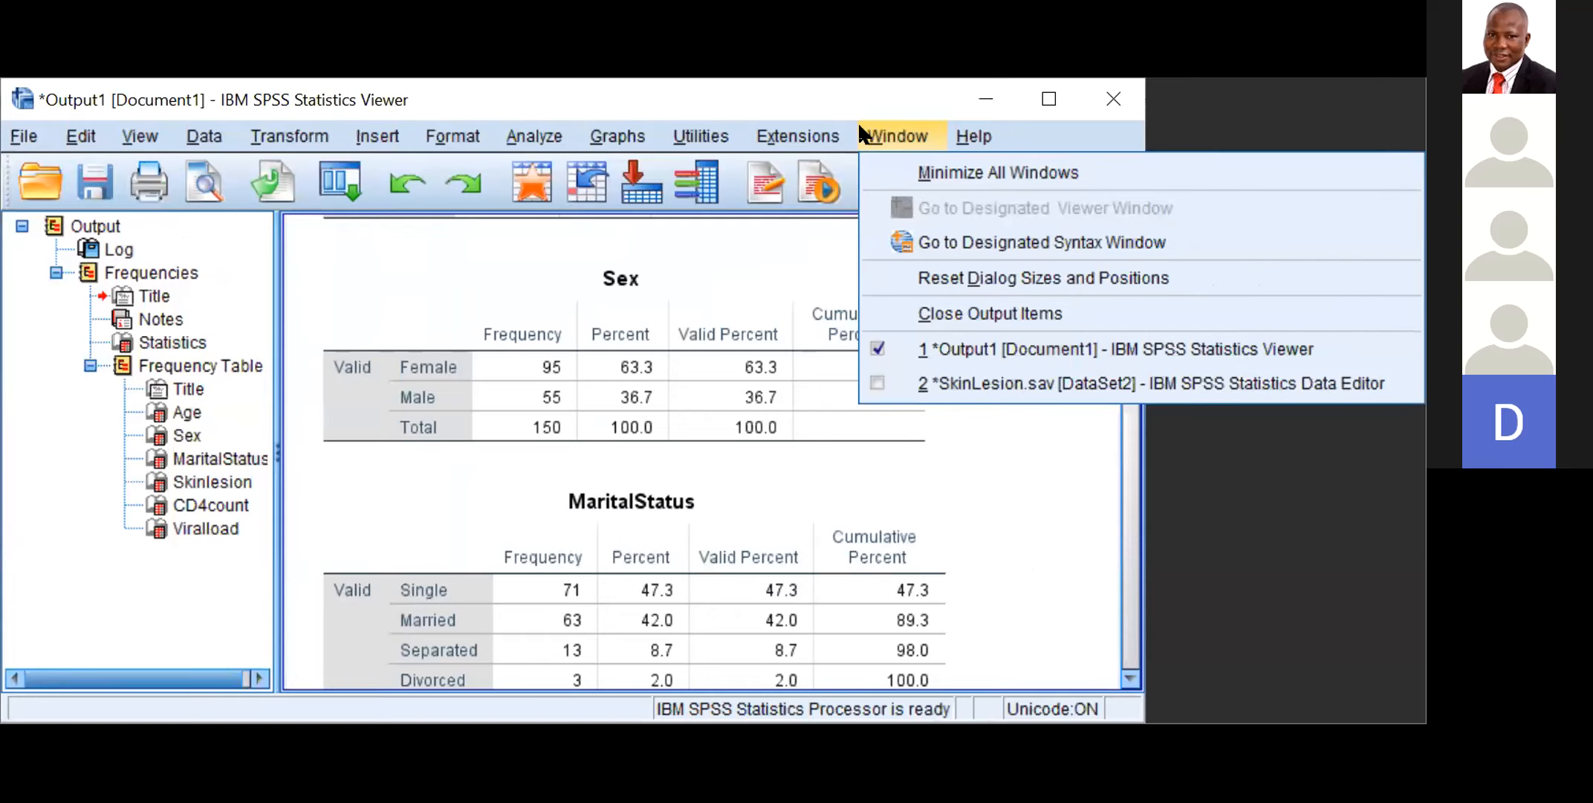
pyautogui.press('Left')
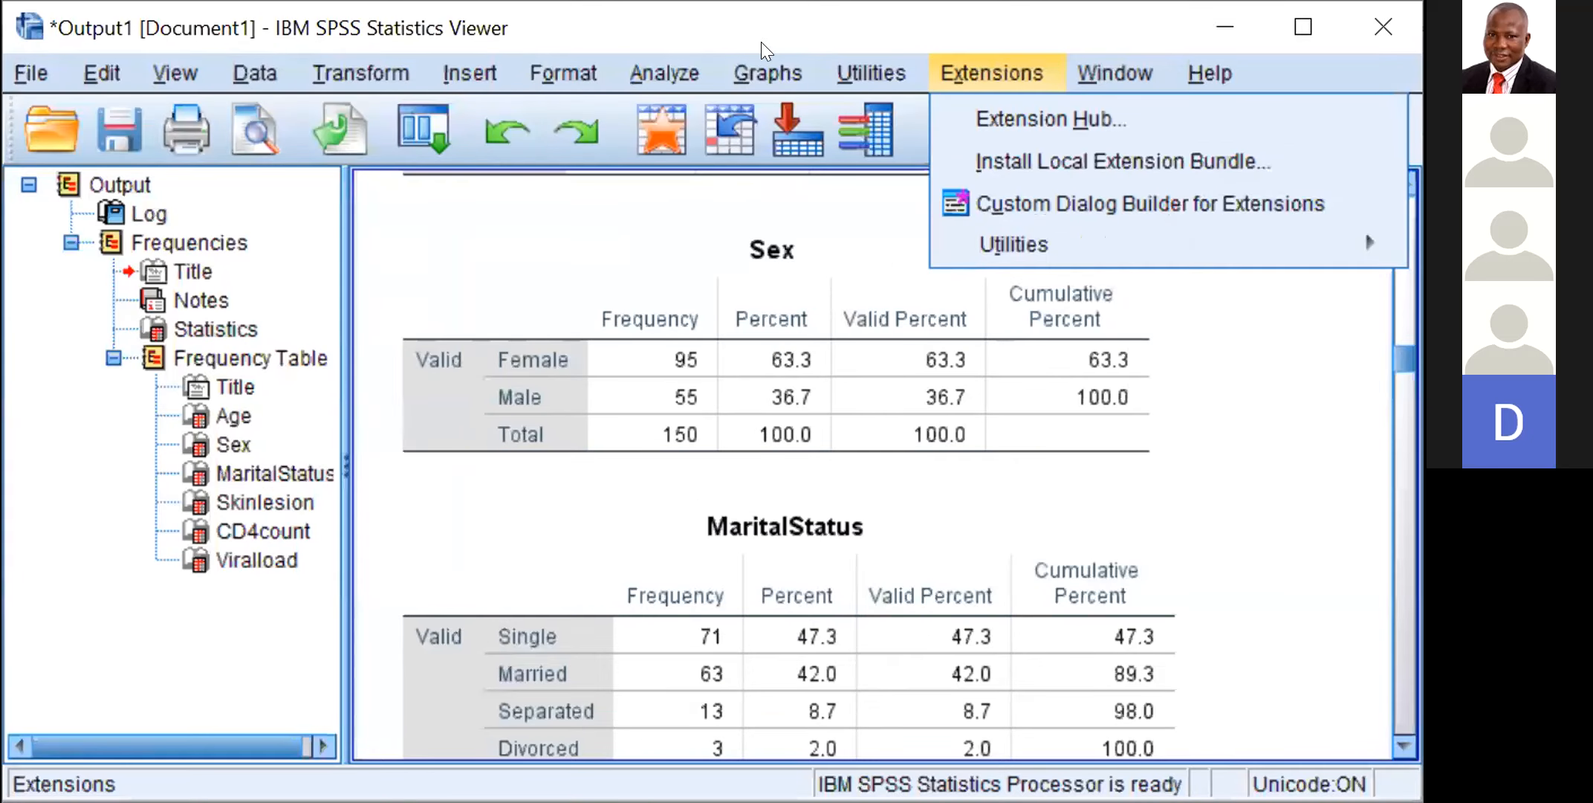
pyautogui.press('Left')
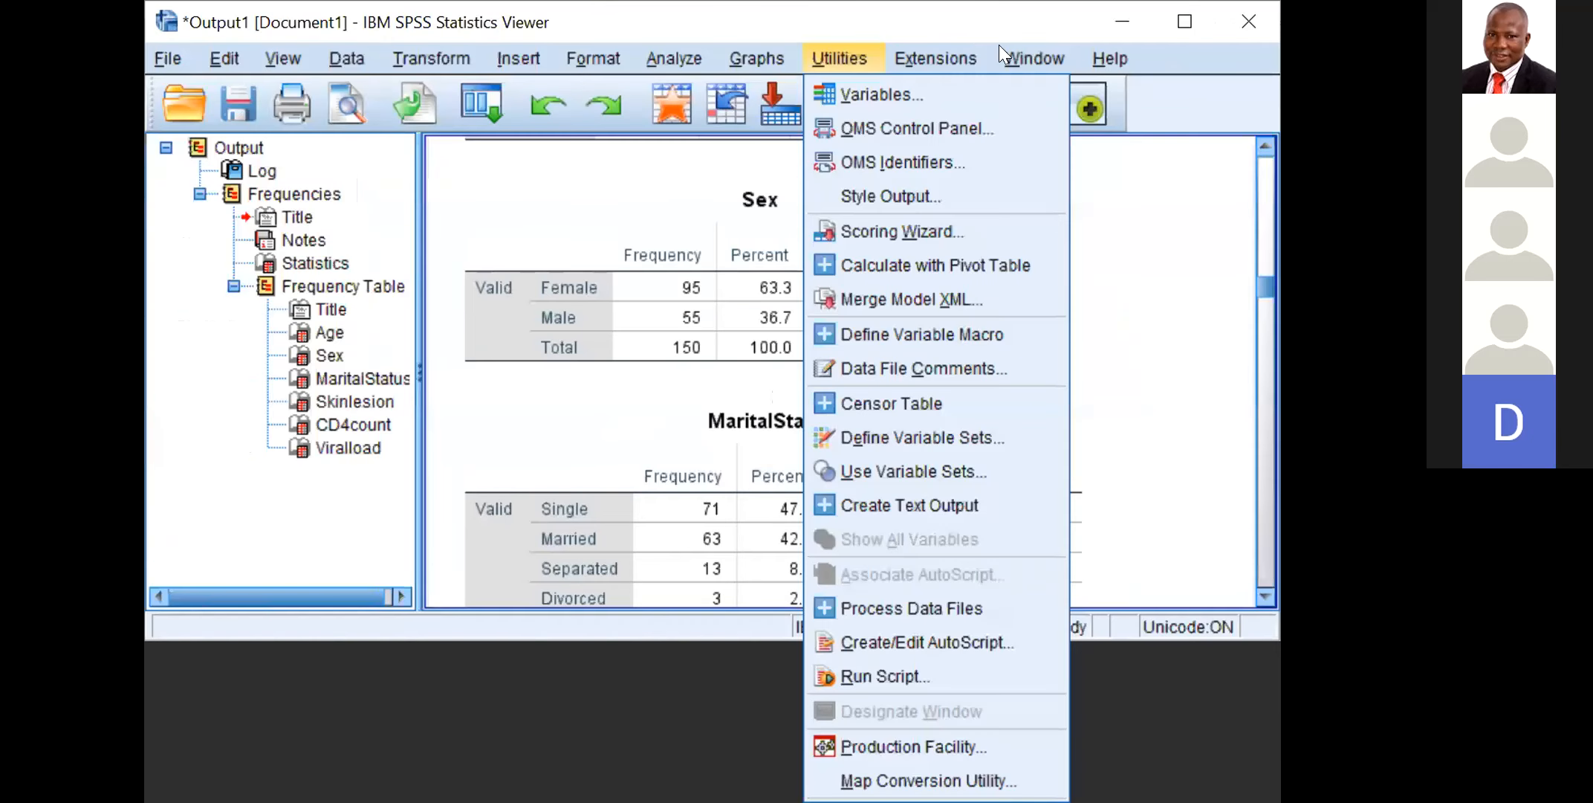
pyautogui.press('Left')
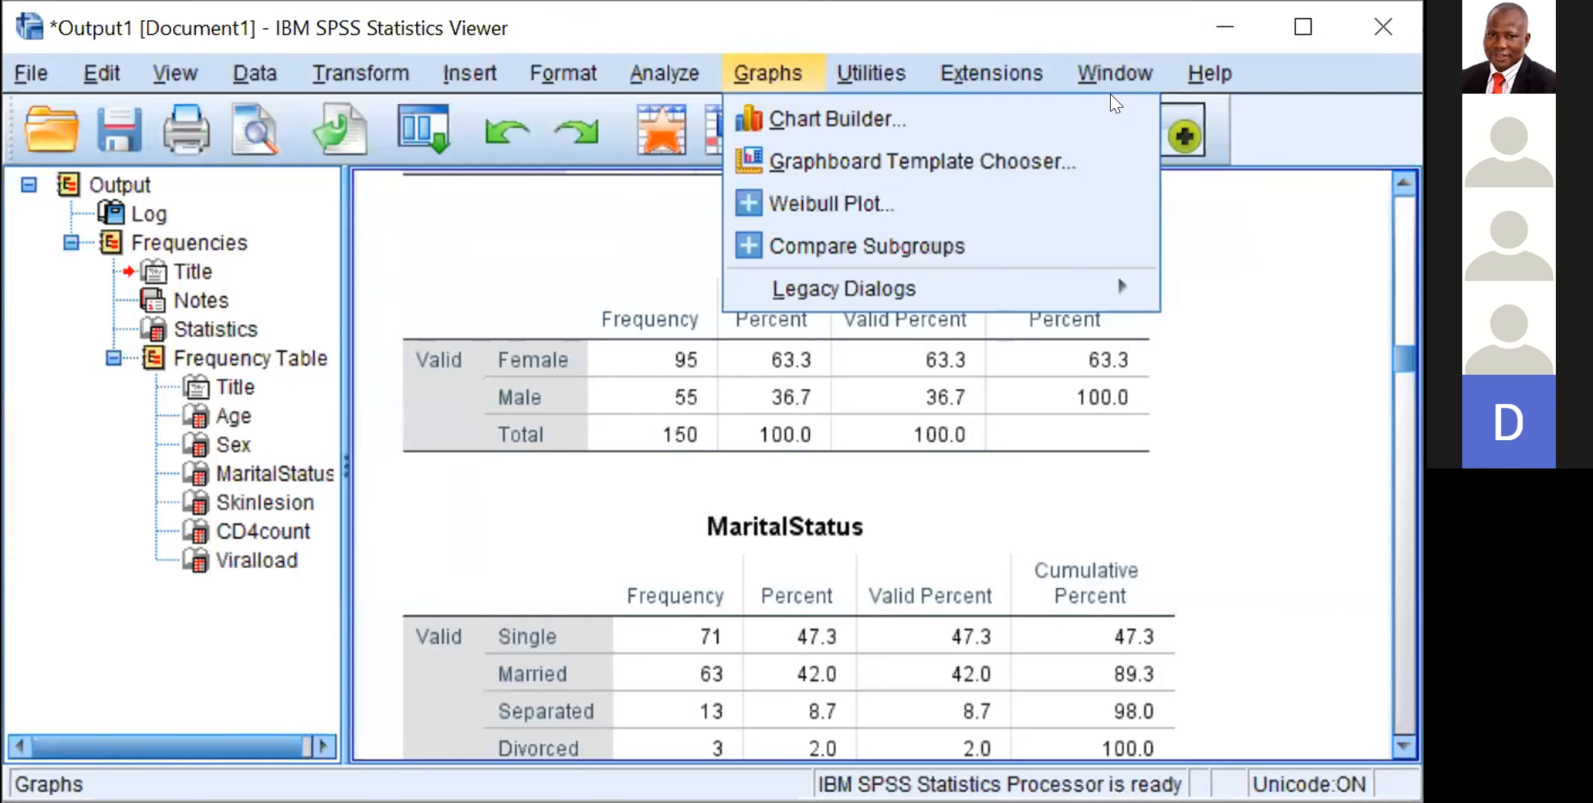
pyautogui.press('Left')
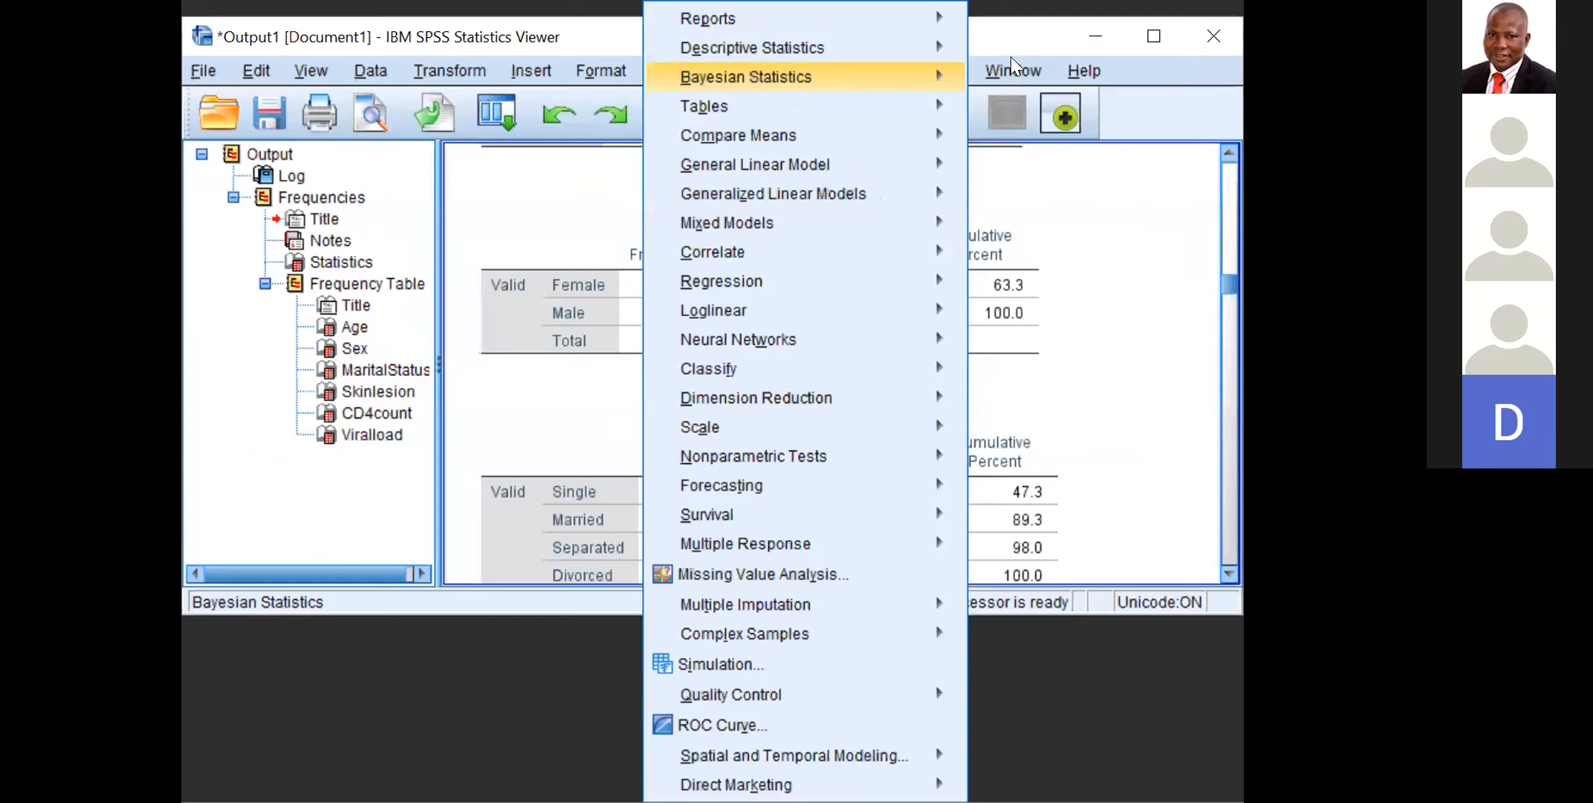
pyautogui.press('Right')
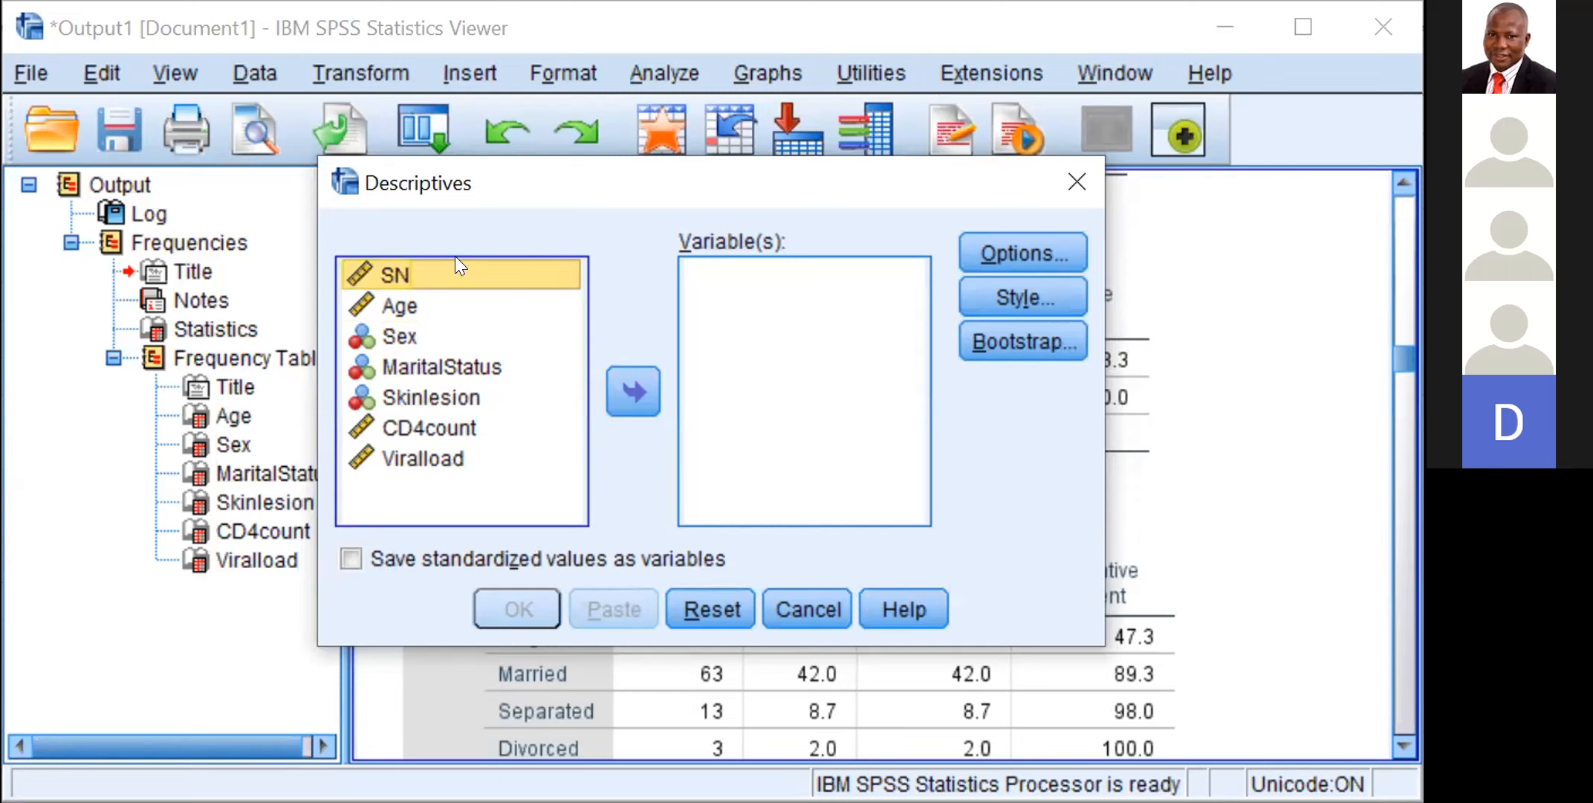
pyautogui.hotkey('ctrl', 'a')
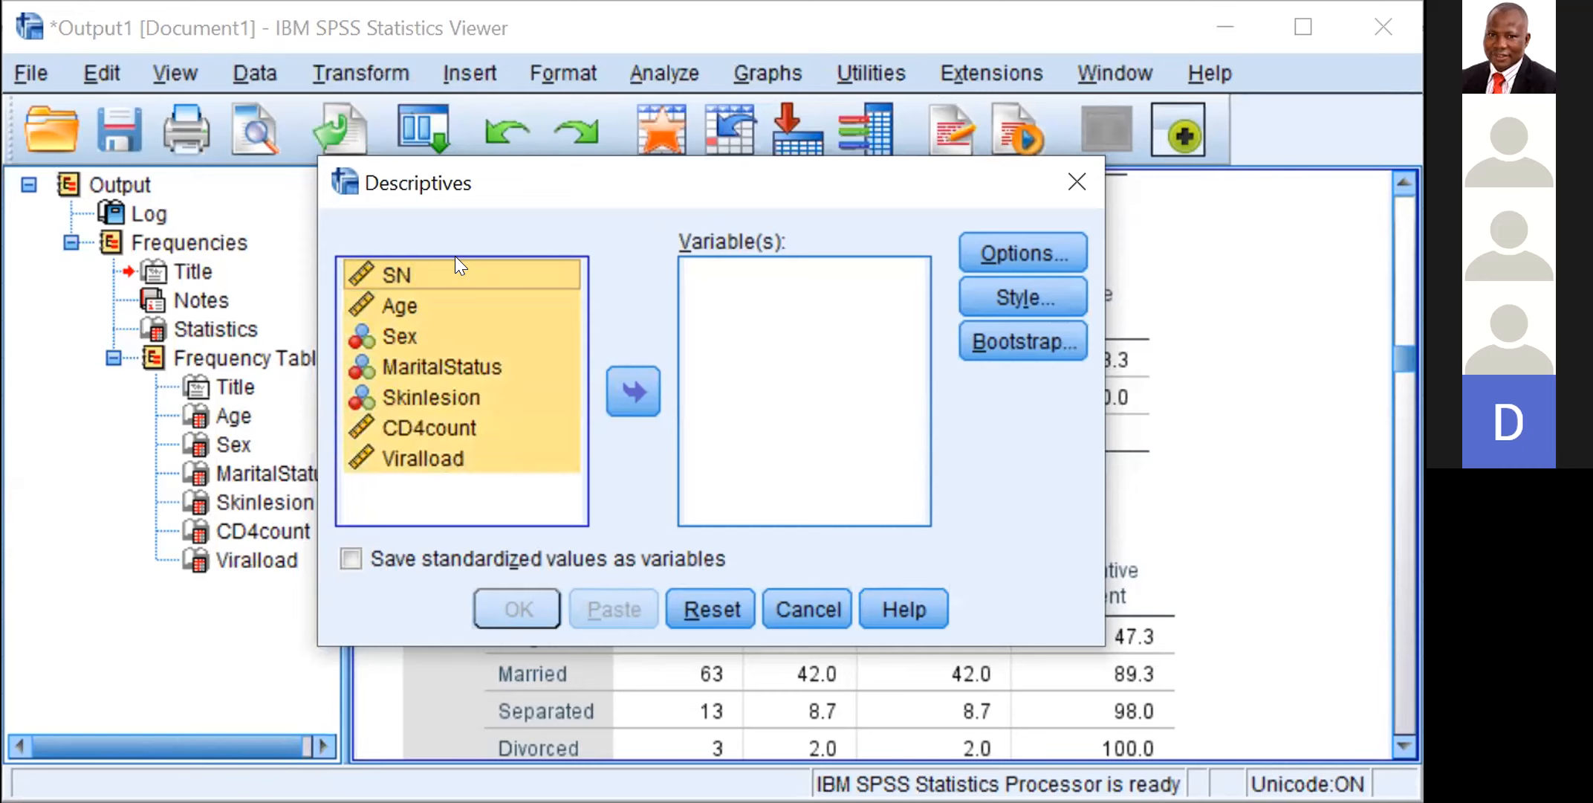
pyautogui.click(643, 373)
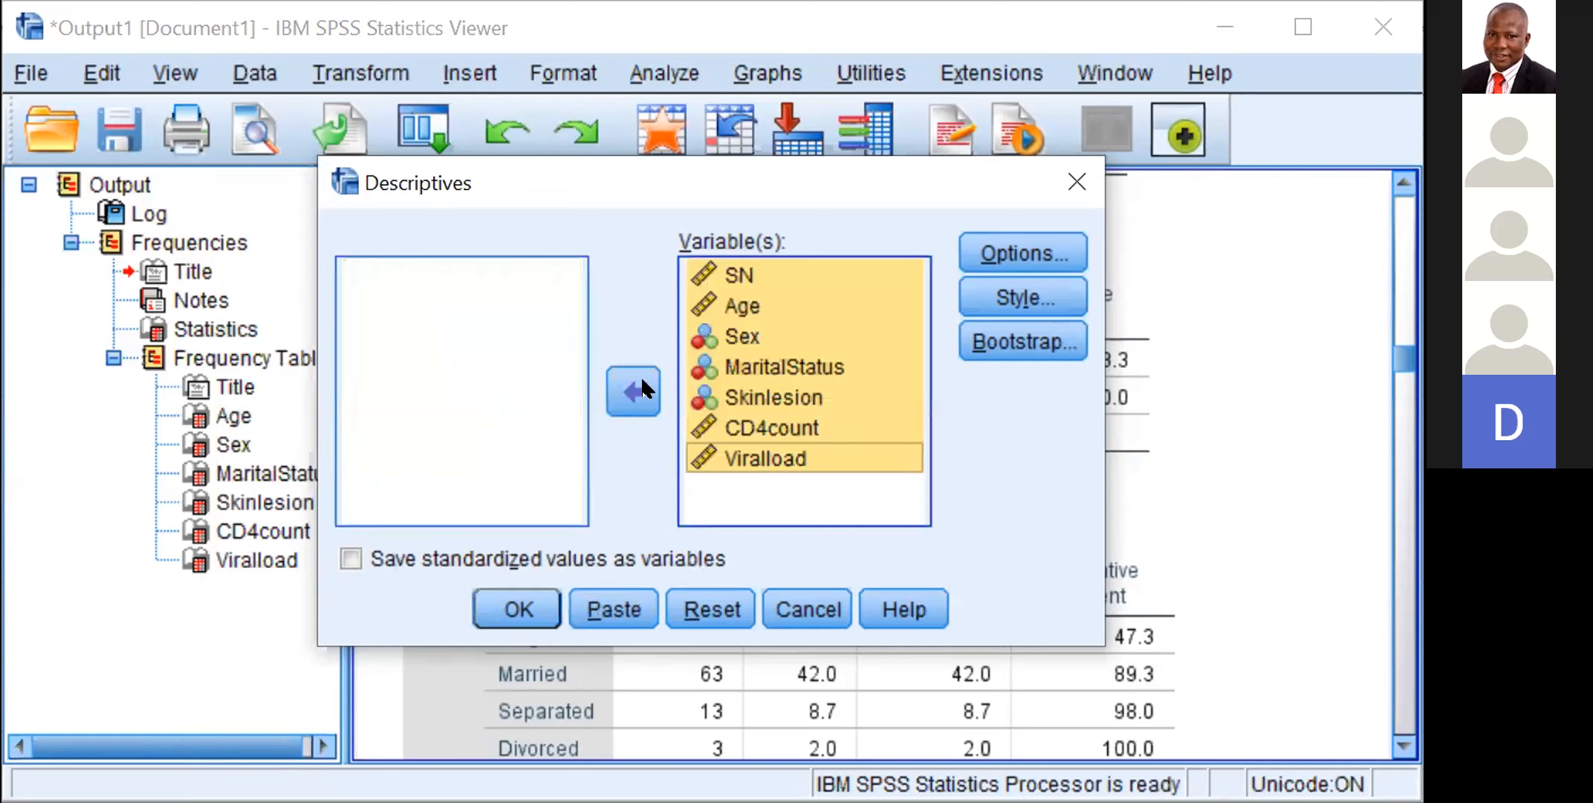
# Step: Remove the SN variable from the Descriptives analysis list, keeping Age, Sex, MaritalStatus, Skinlesion, CD4count and Viralload
pyautogui.click(762, 273)
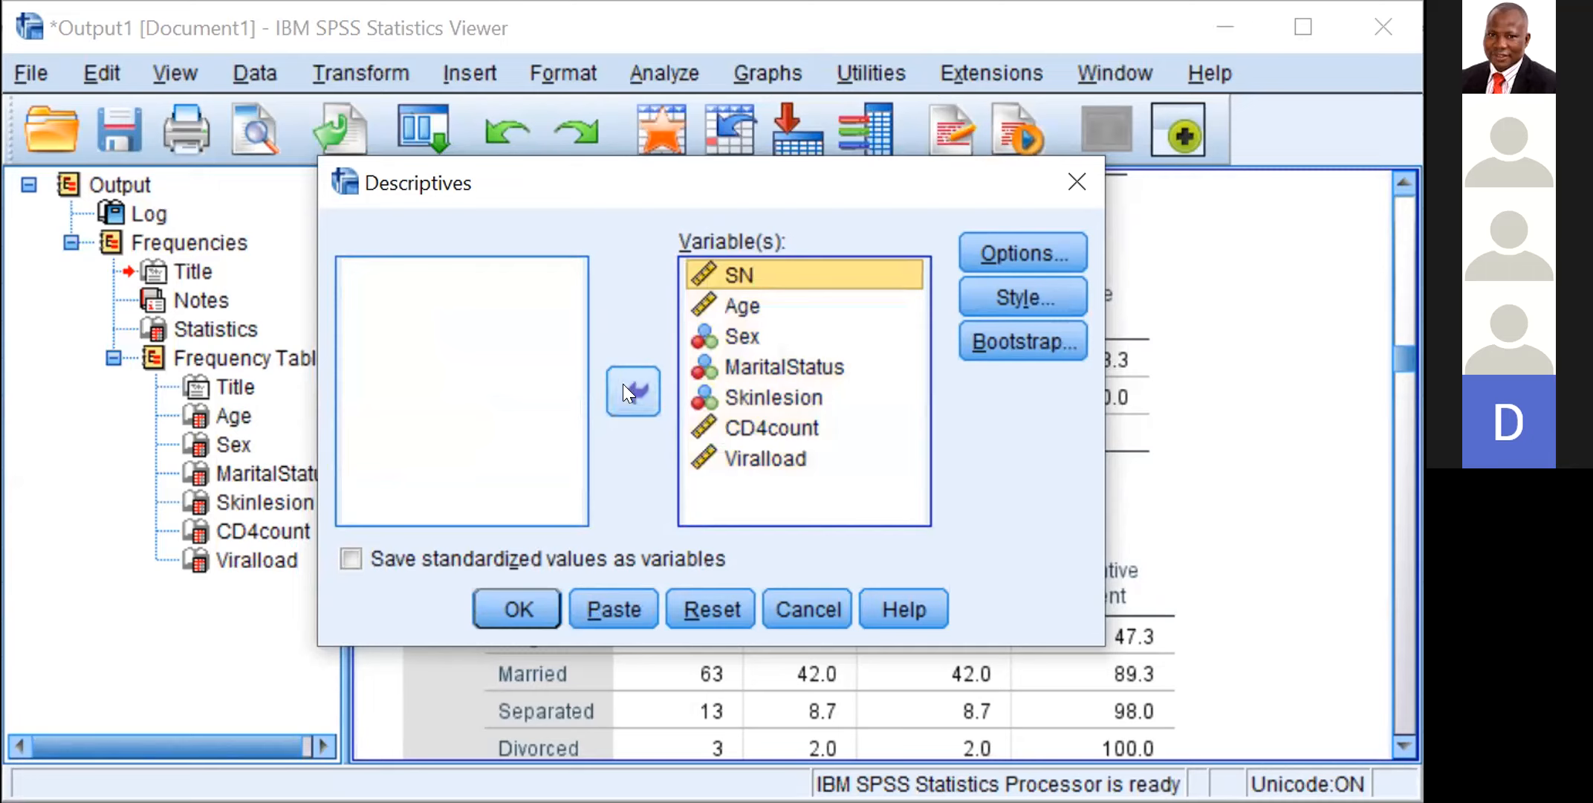
pyautogui.hotkey('ctrl', 'a')
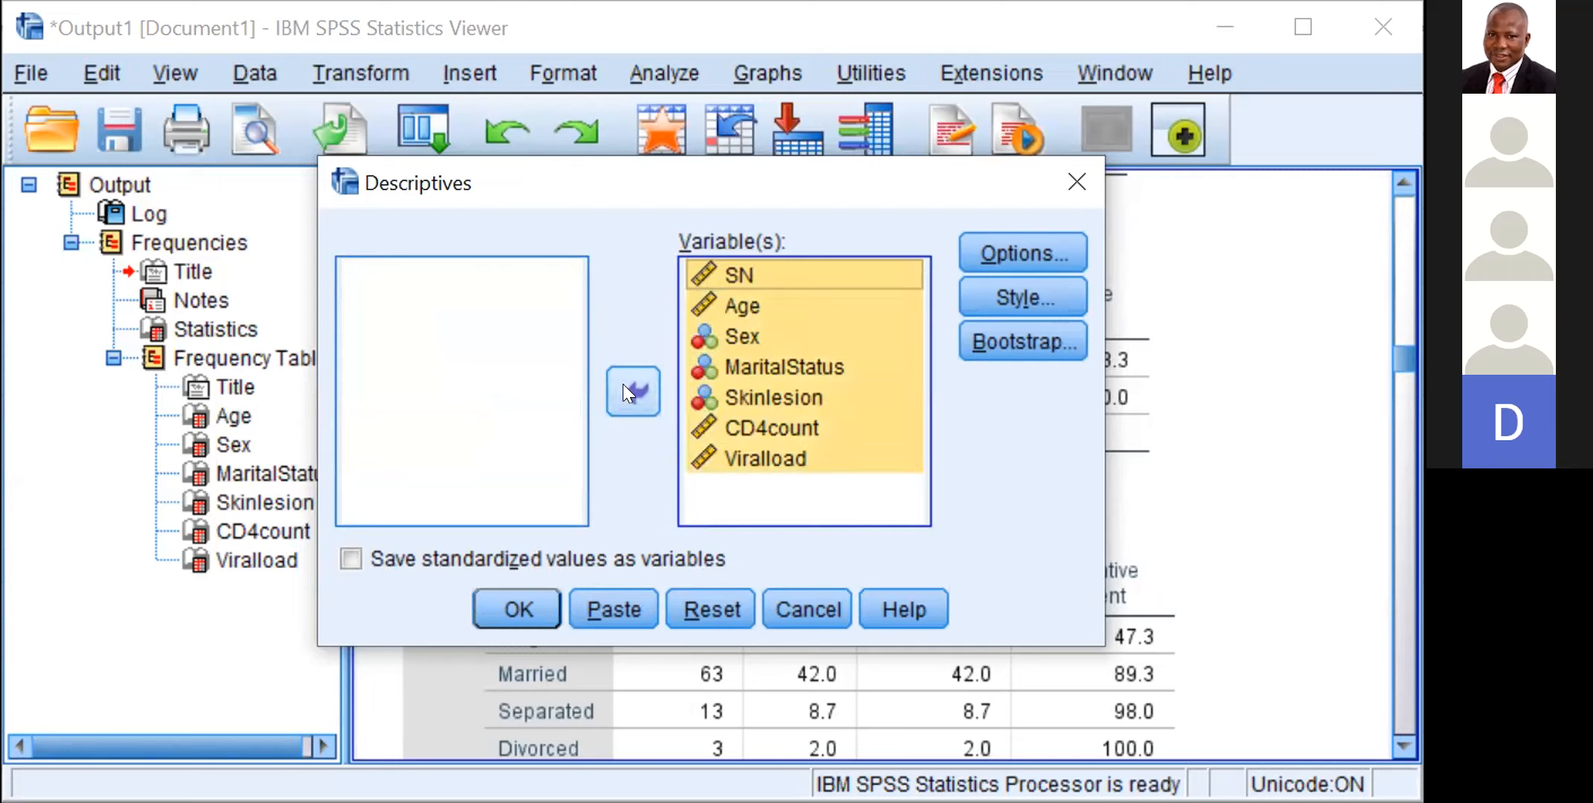
pyautogui.click(743, 275)
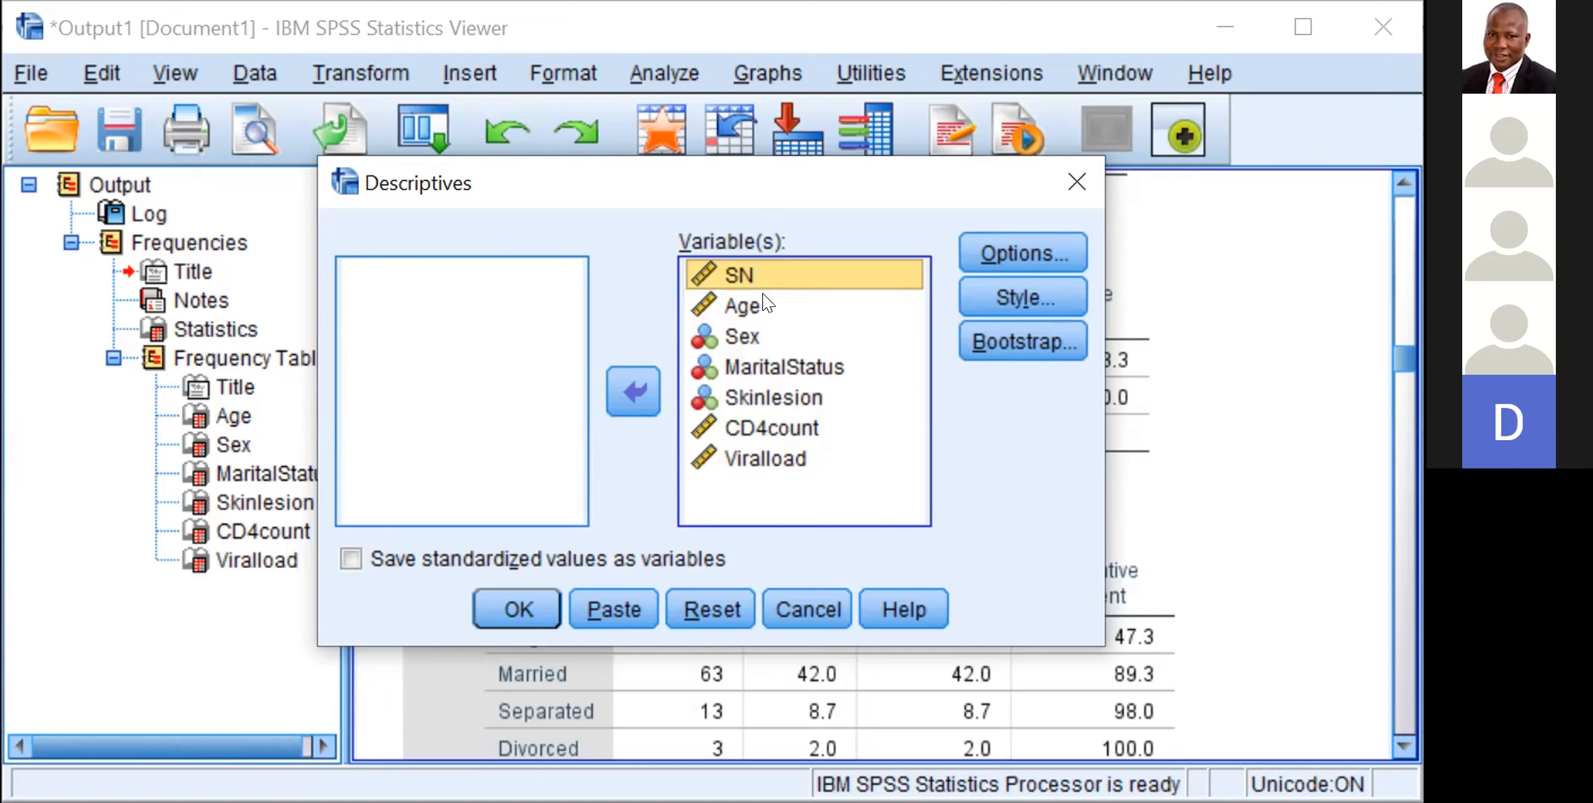
pyautogui.click(763, 274)
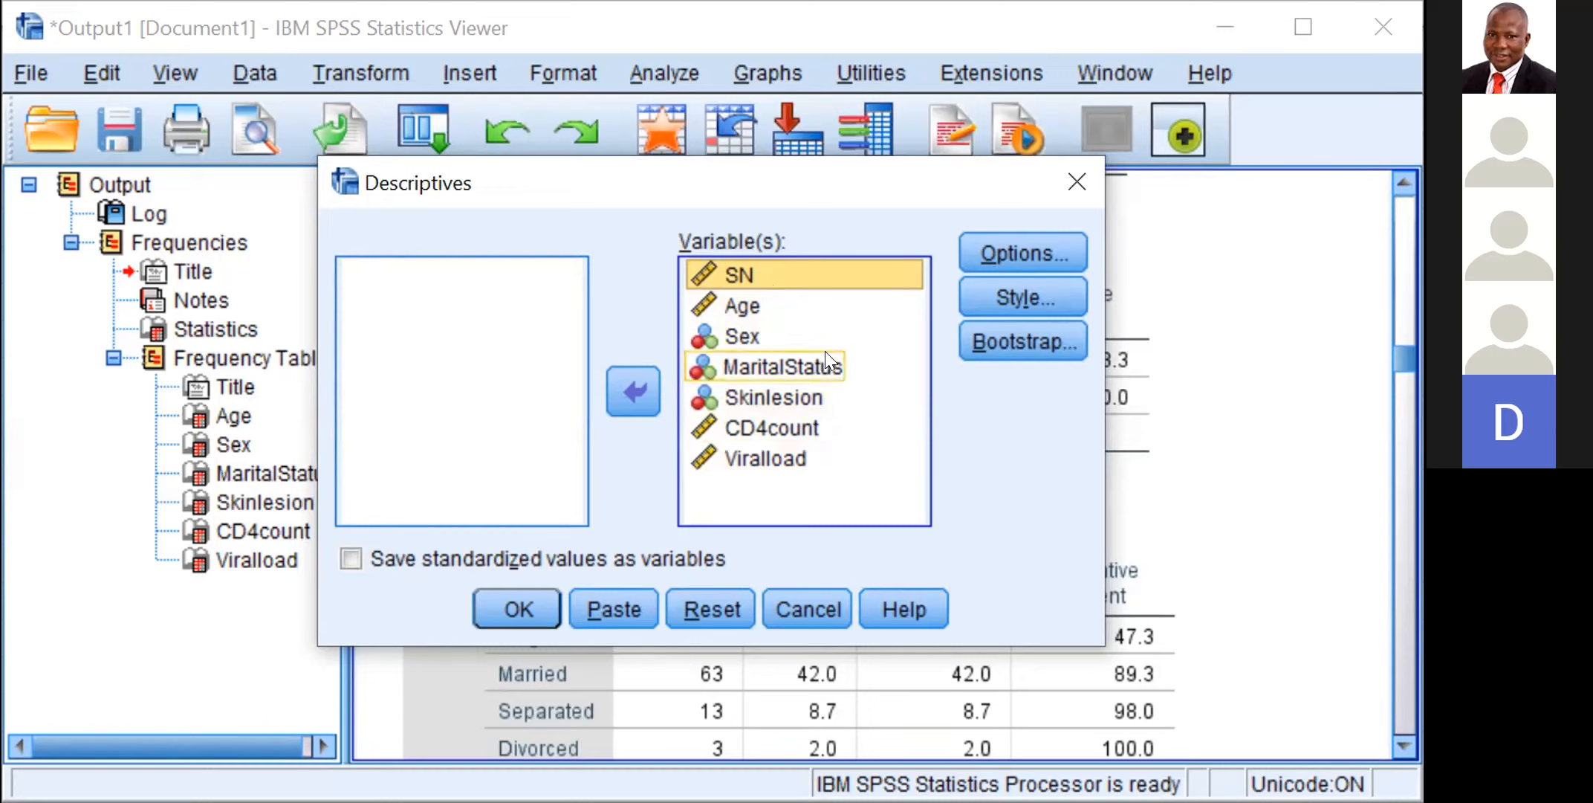
pyautogui.moveTo(826, 357); pyautogui.dragTo(745, 254)
pyautogui.click(745, 260)
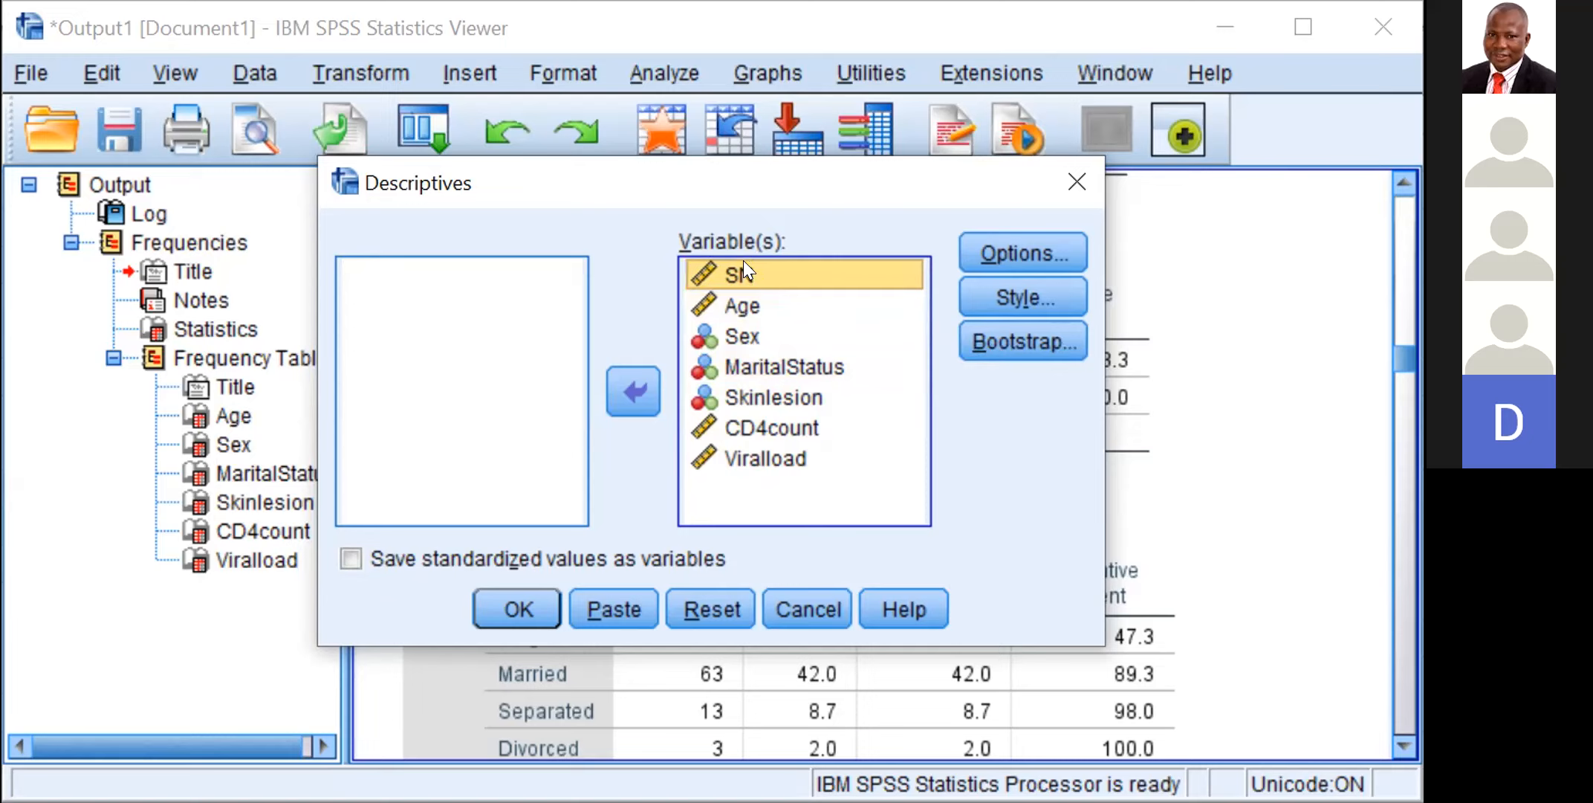
pyautogui.moveTo(743, 262); pyautogui.dragTo(654, 359)
pyautogui.click(618, 382)
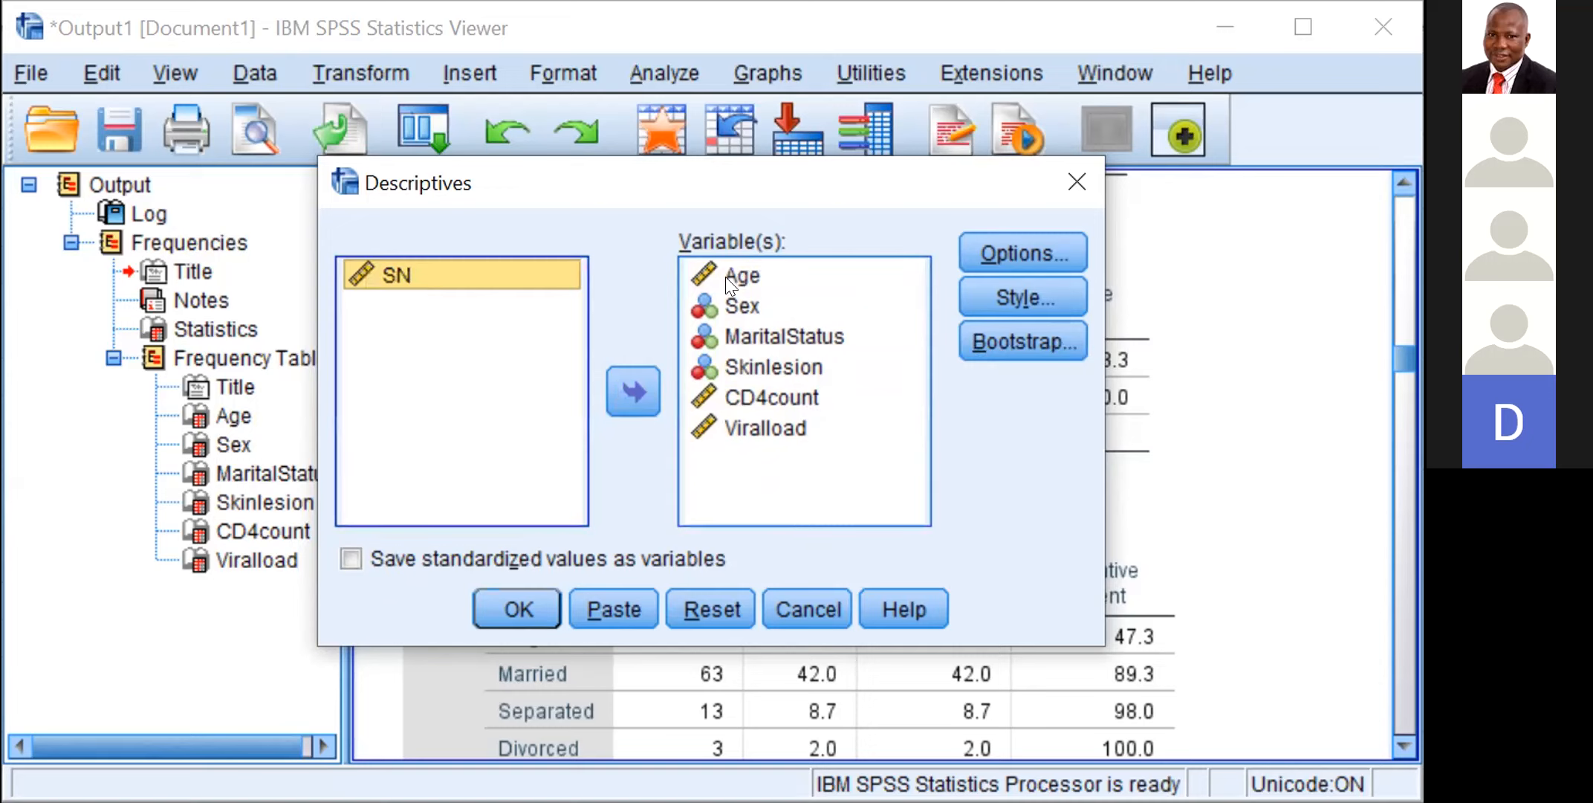
# Step: Remove the Sex and MaritalStatus variables from the Descriptives analysis list
pyautogui.click(751, 304)
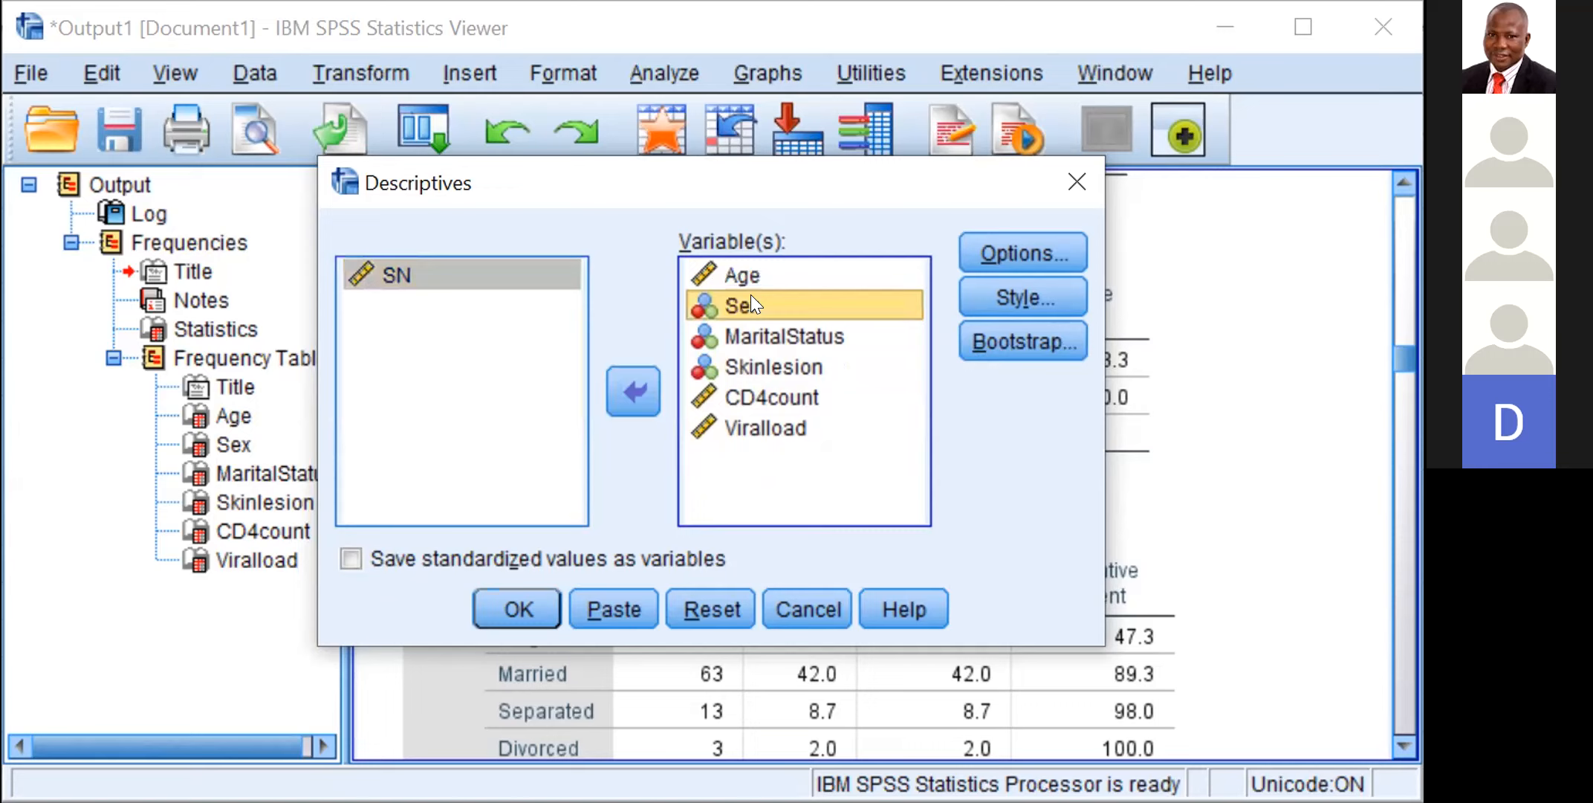
pyautogui.moveTo(751, 293); pyautogui.dragTo(617, 383)
pyautogui.click(617, 383)
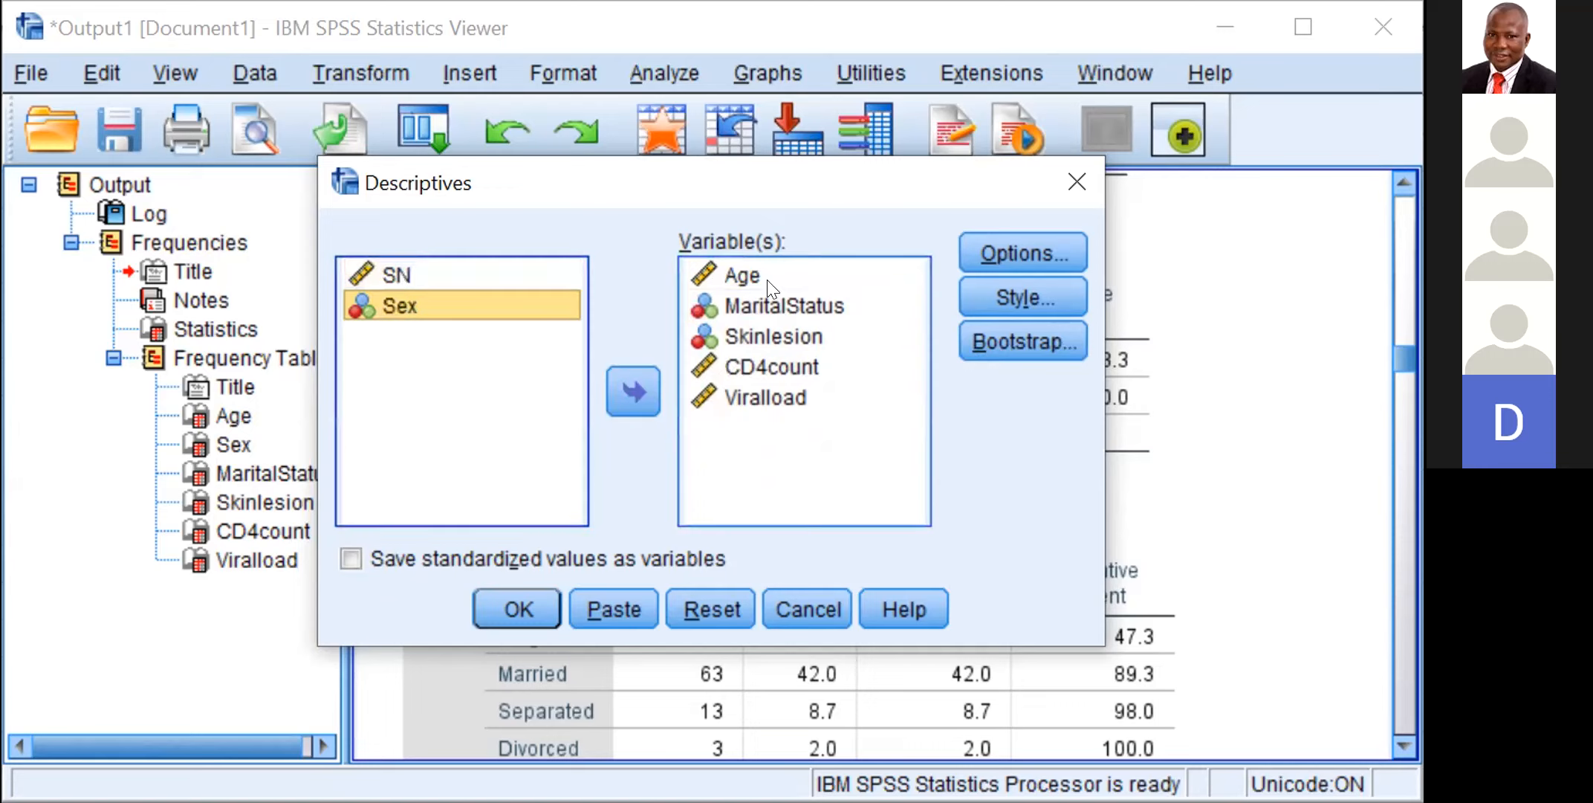
pyautogui.click(805, 297)
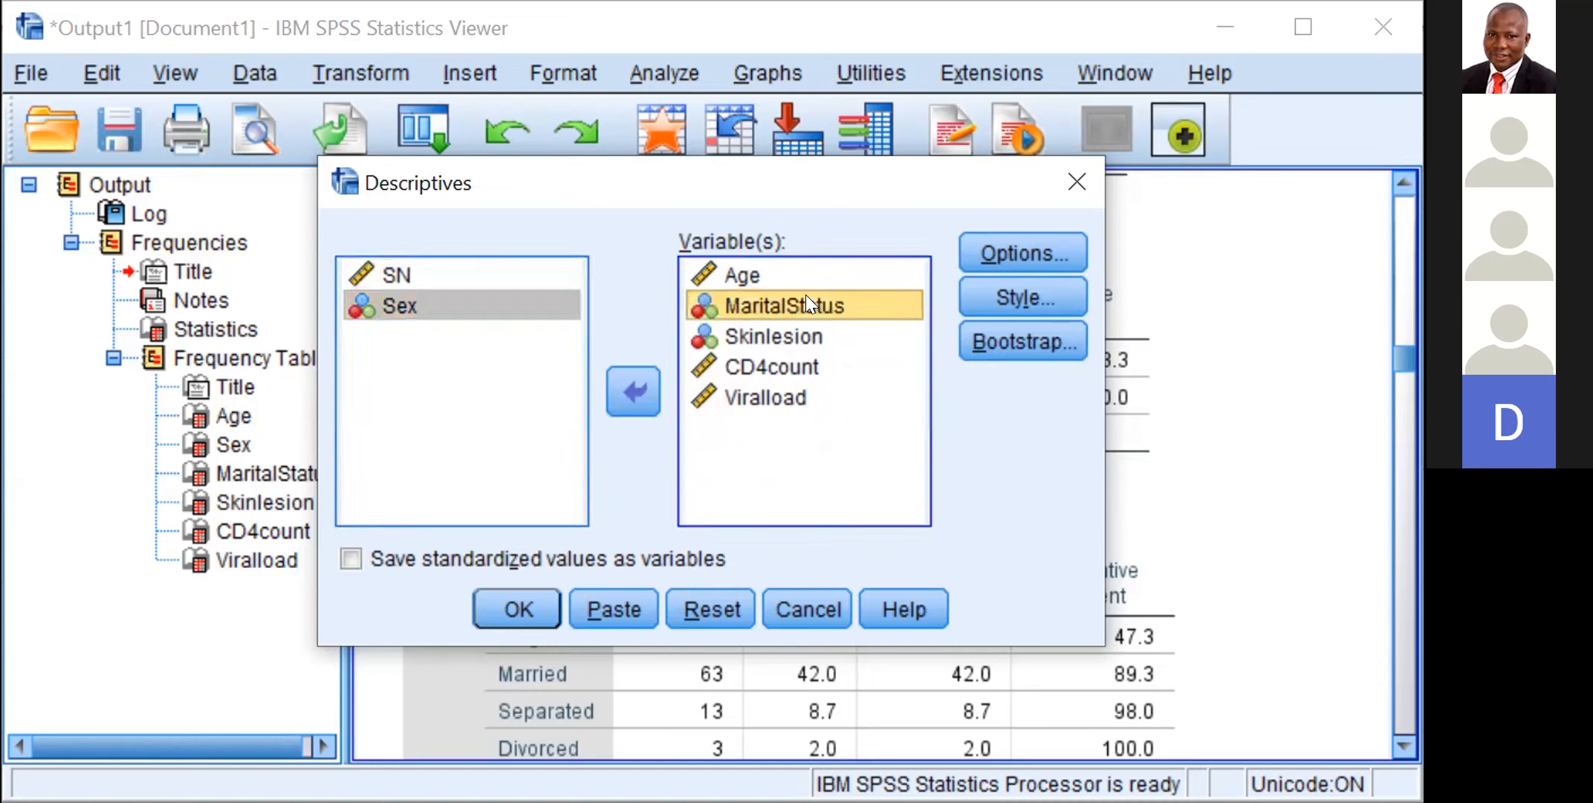
pyautogui.moveTo(805, 294); pyautogui.dragTo(619, 388)
pyautogui.click(620, 389)
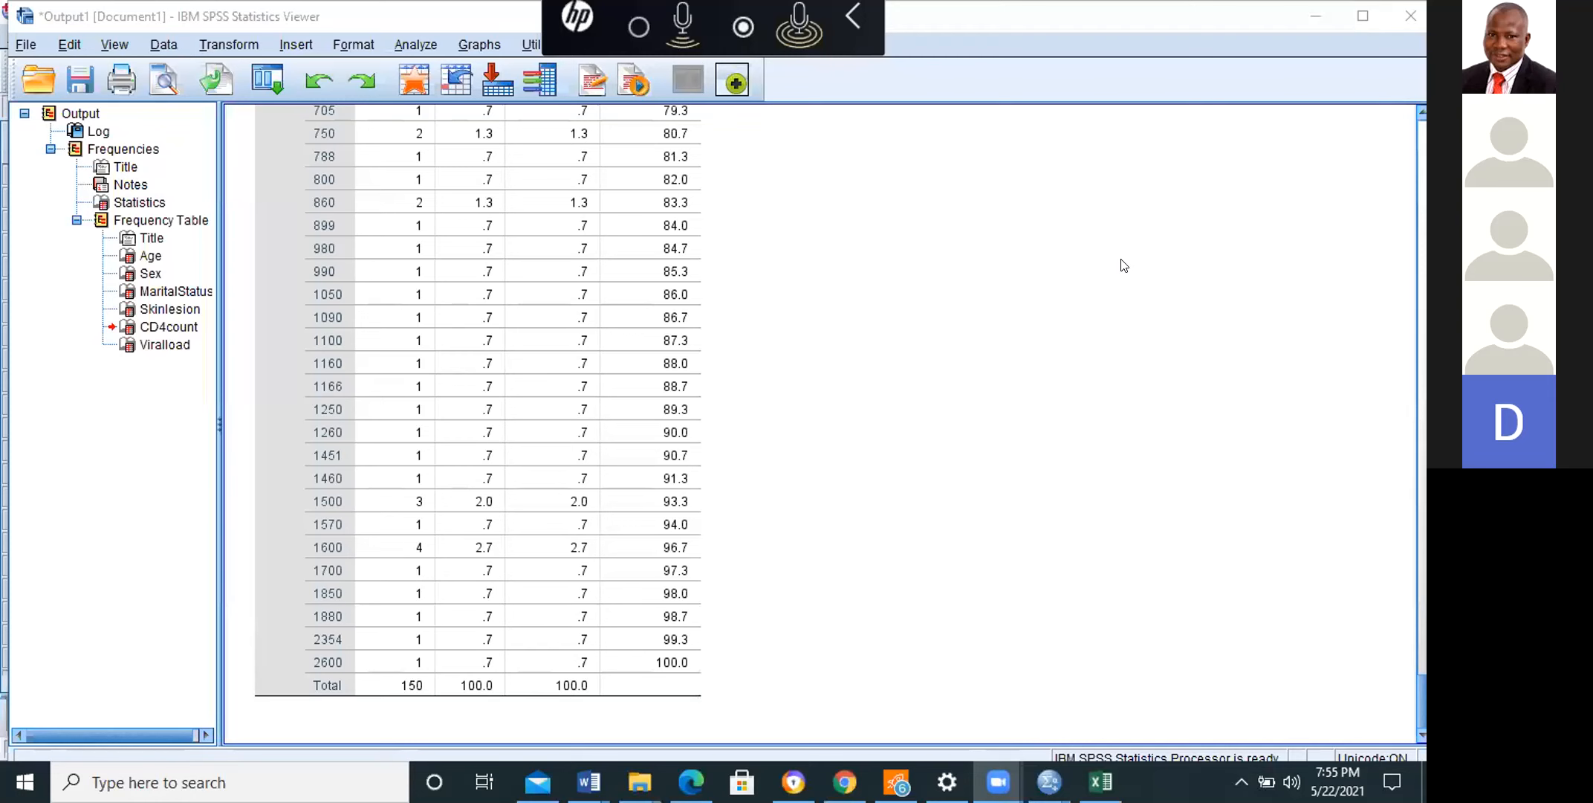
# Step: Review the Frequencies output from the end of the Viralload table back through the MaritalStatus, Sex and Age tables to the start of the log
pyautogui.scroll(10, 1423, 312)
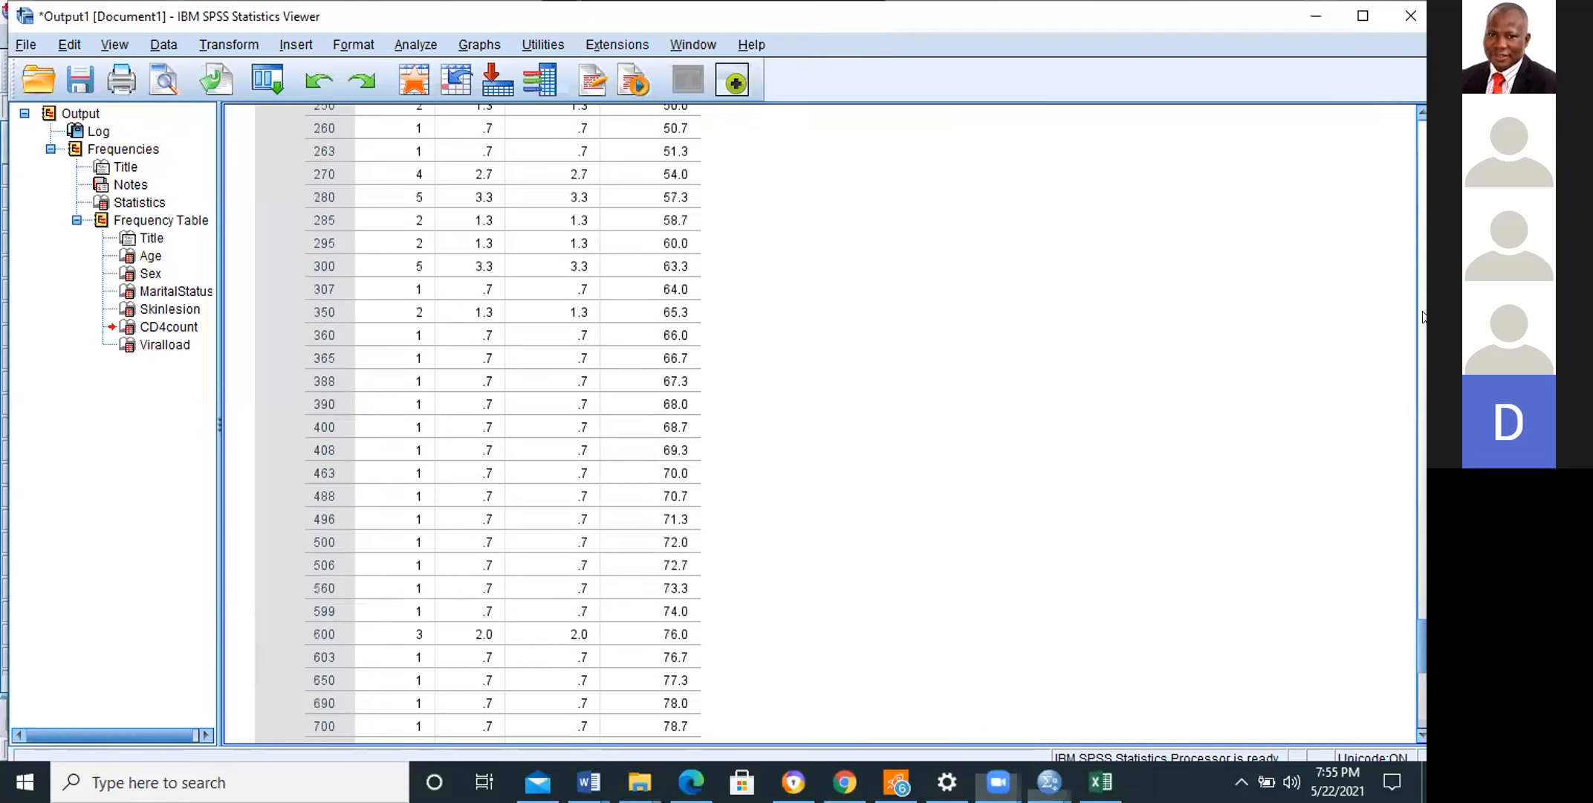
pyautogui.scroll(20, 1423, 317)
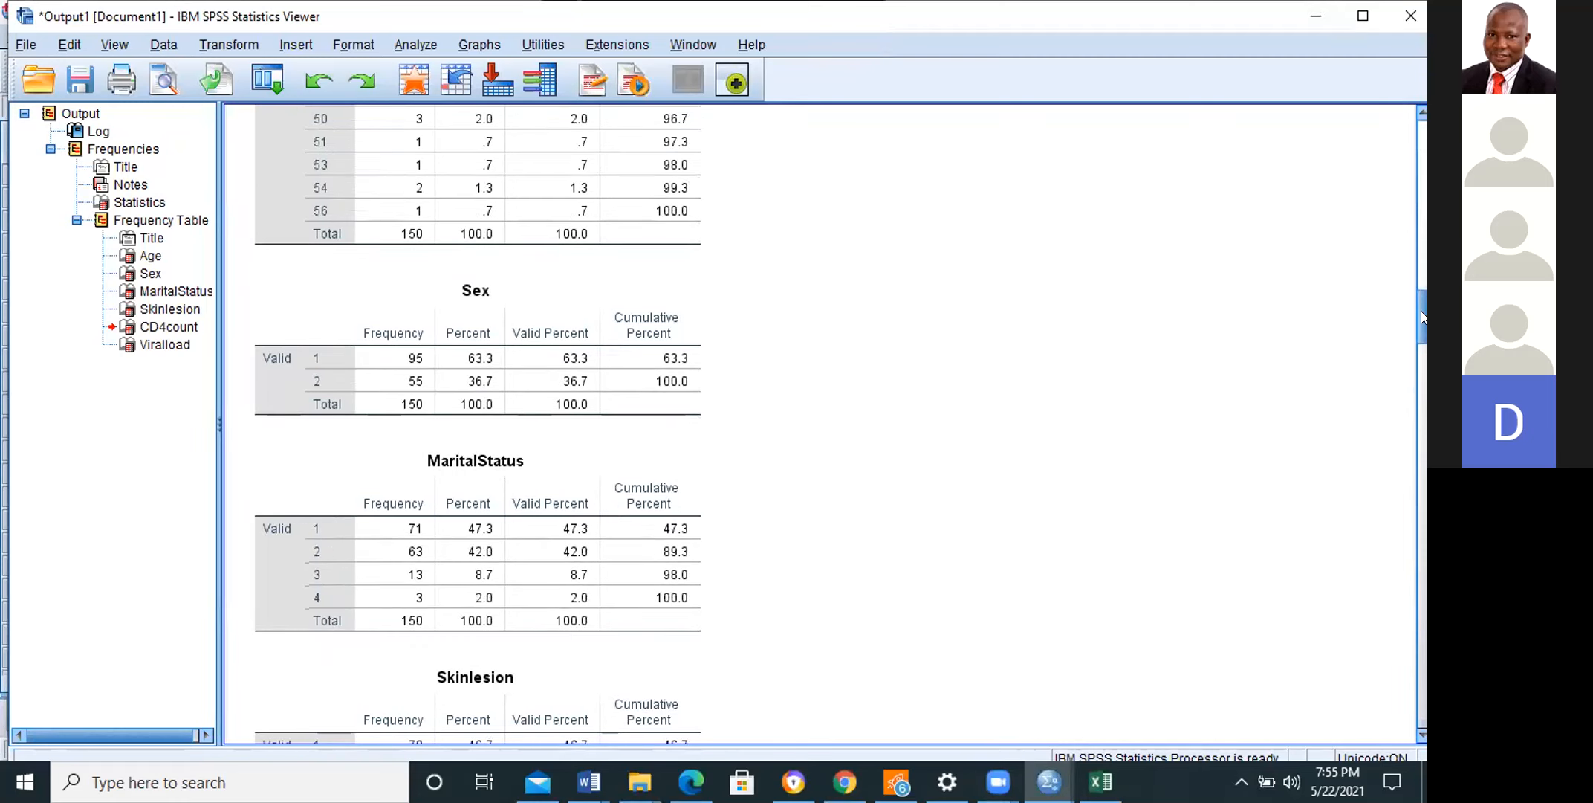
pyautogui.scroll(20, 1420, 318)
pyautogui.scroll(-10, 1406, 297)
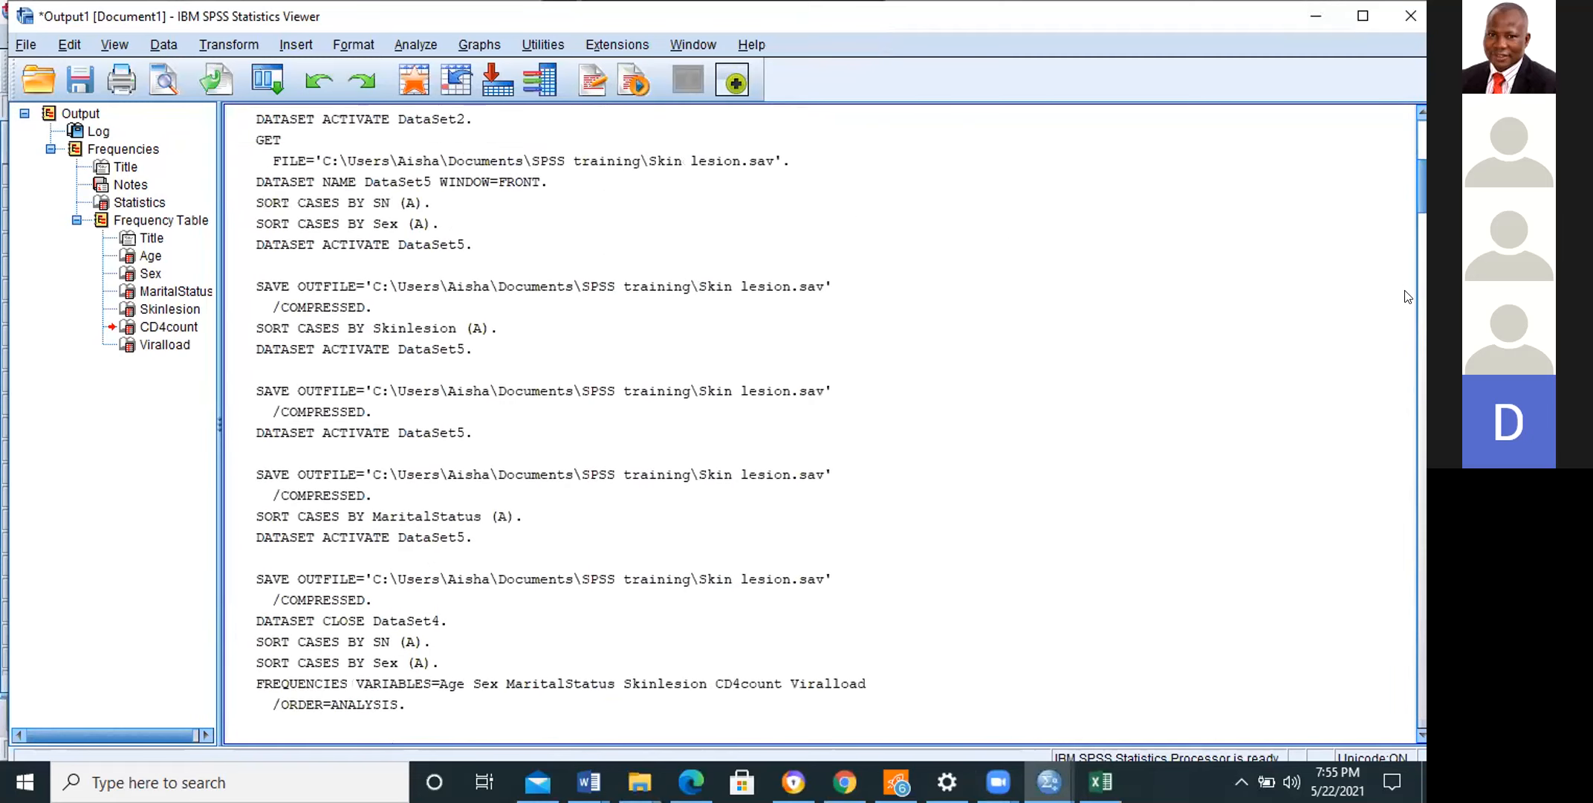
pyautogui.scroll(-20, 1407, 297)
pyautogui.click(291, 614)
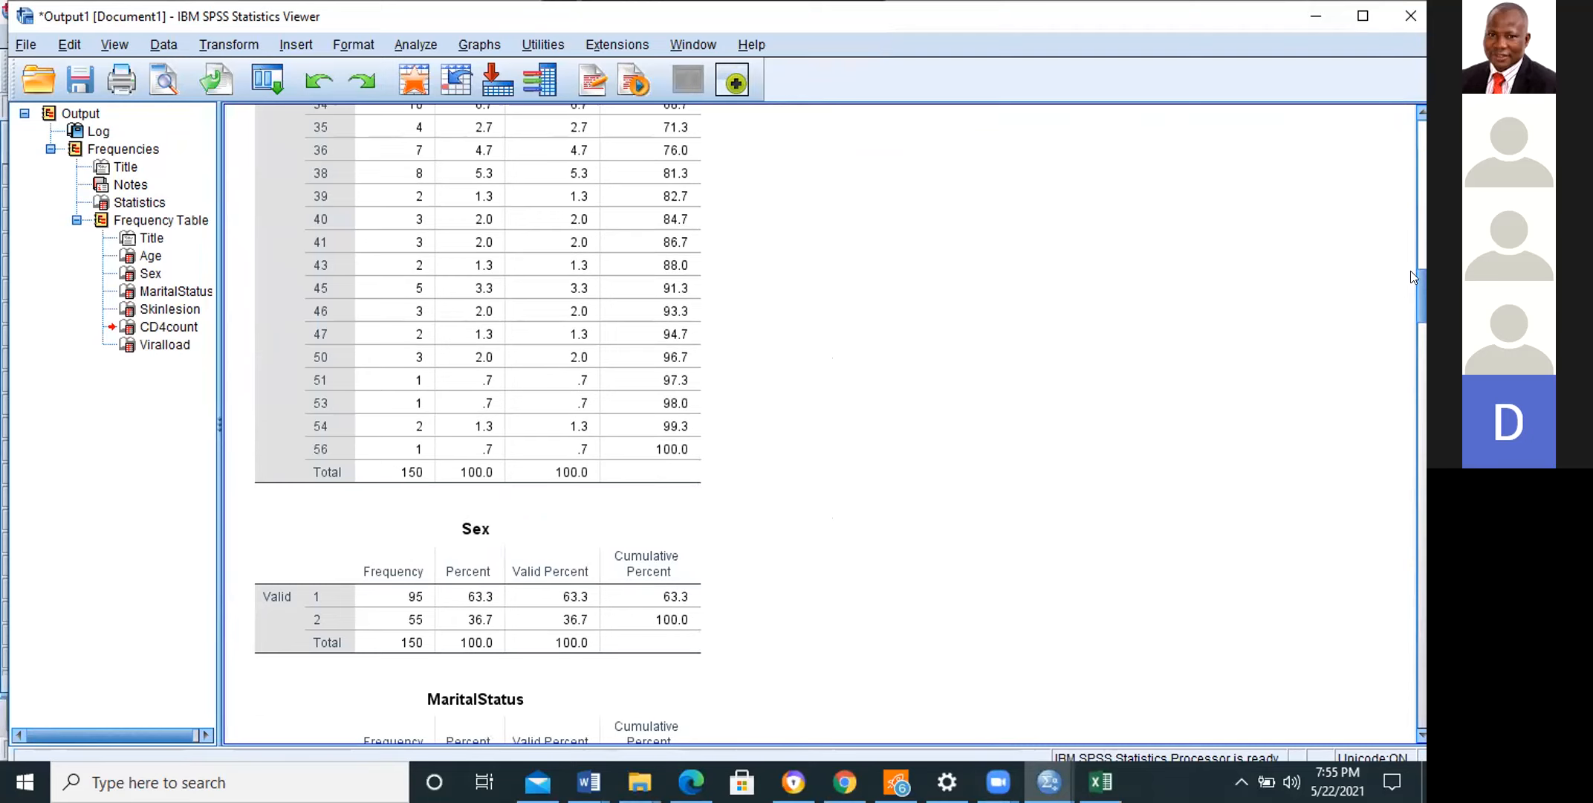
pyautogui.moveTo(1421, 281); pyautogui.dragTo(1393, 24)
pyautogui.click(1392, 20)
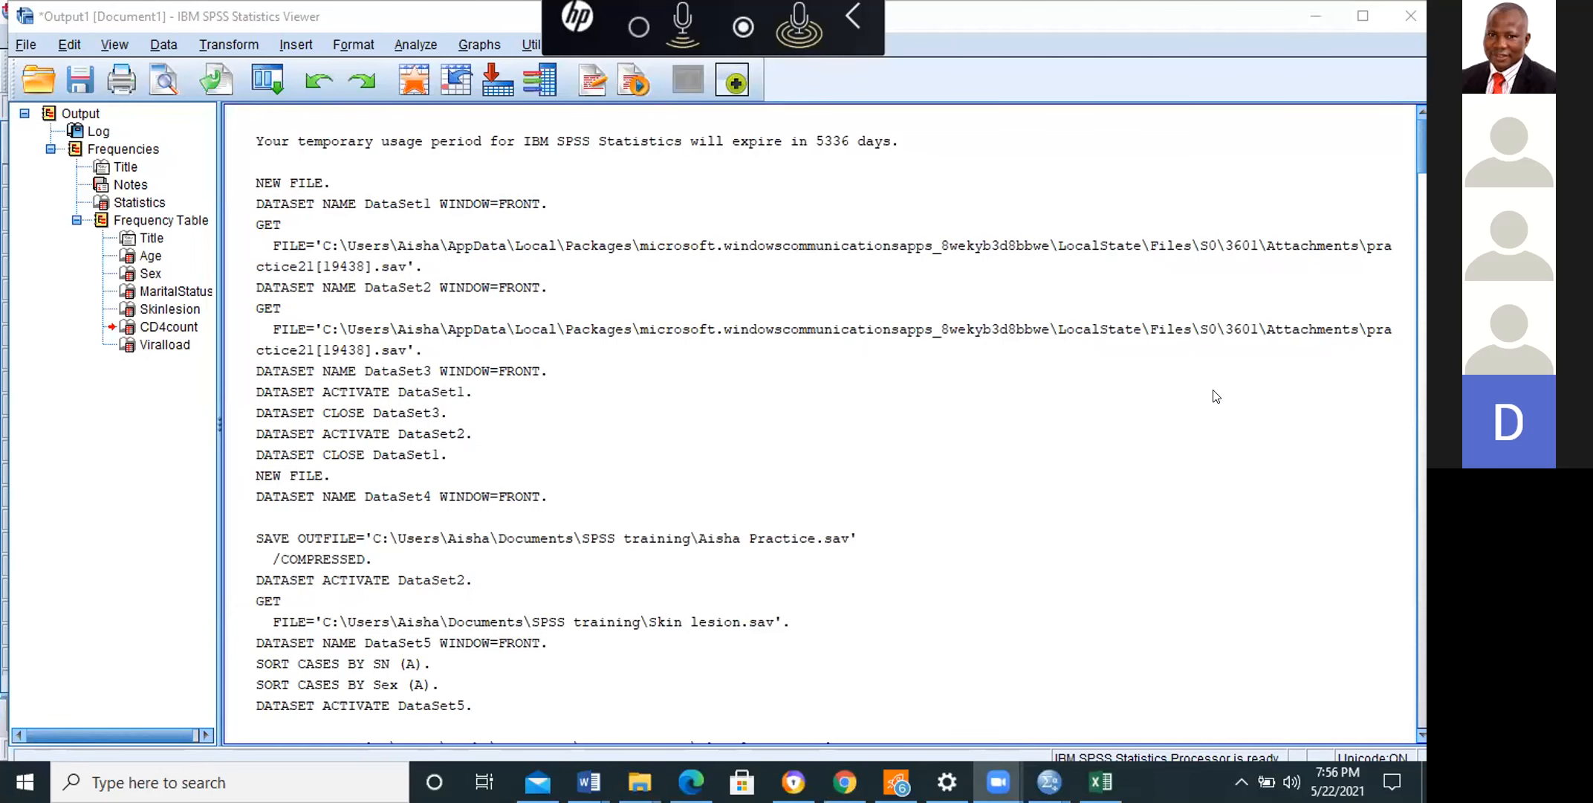
pyautogui.click(1161, 585)
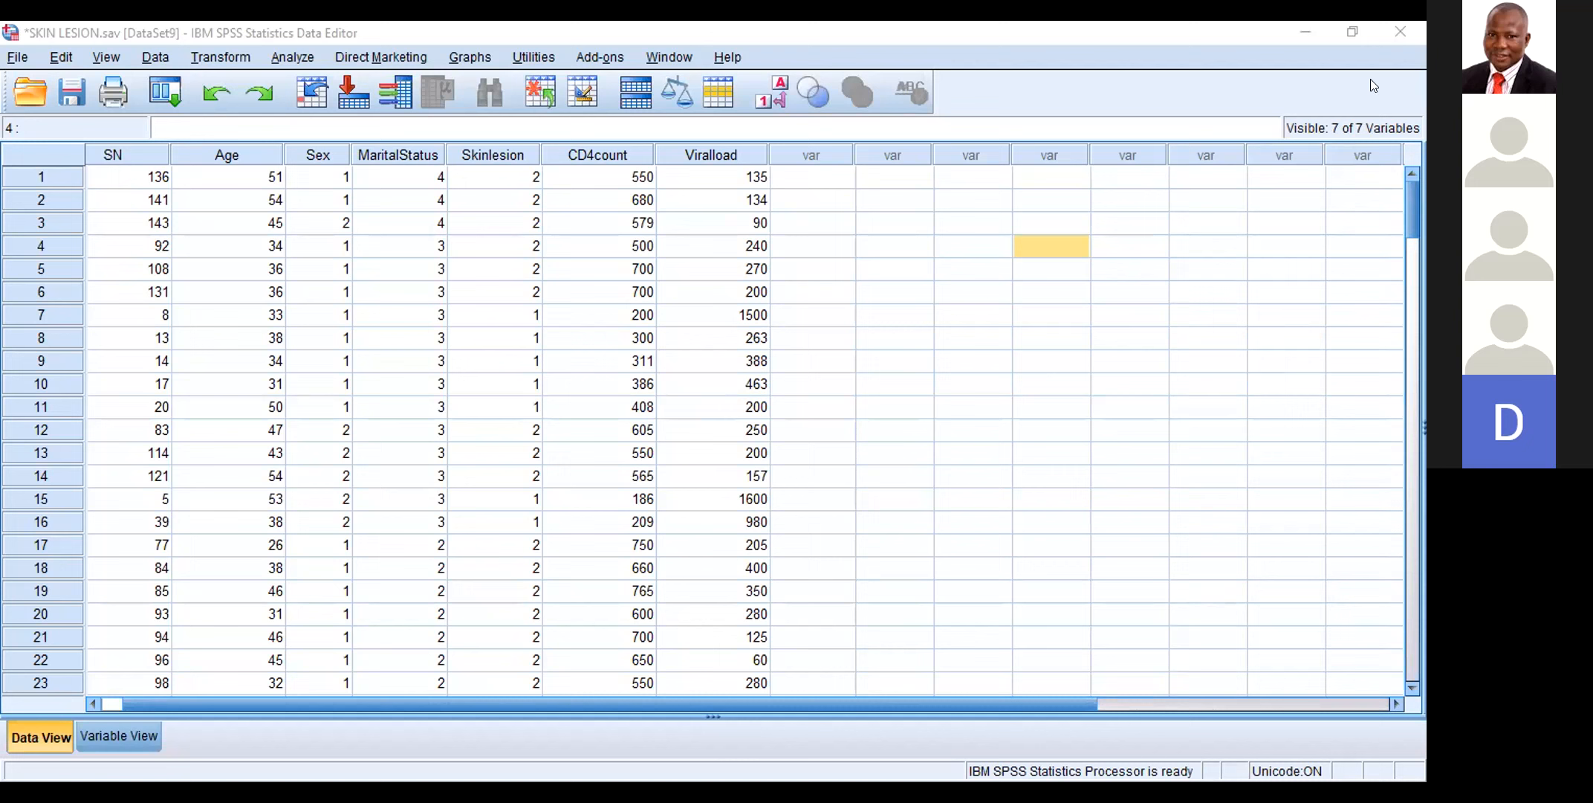
# Step: Go through the SKIN LESION.sav cases to the end of the data and check the list of open windows
pyautogui.scroll(-8, 1219, 345)
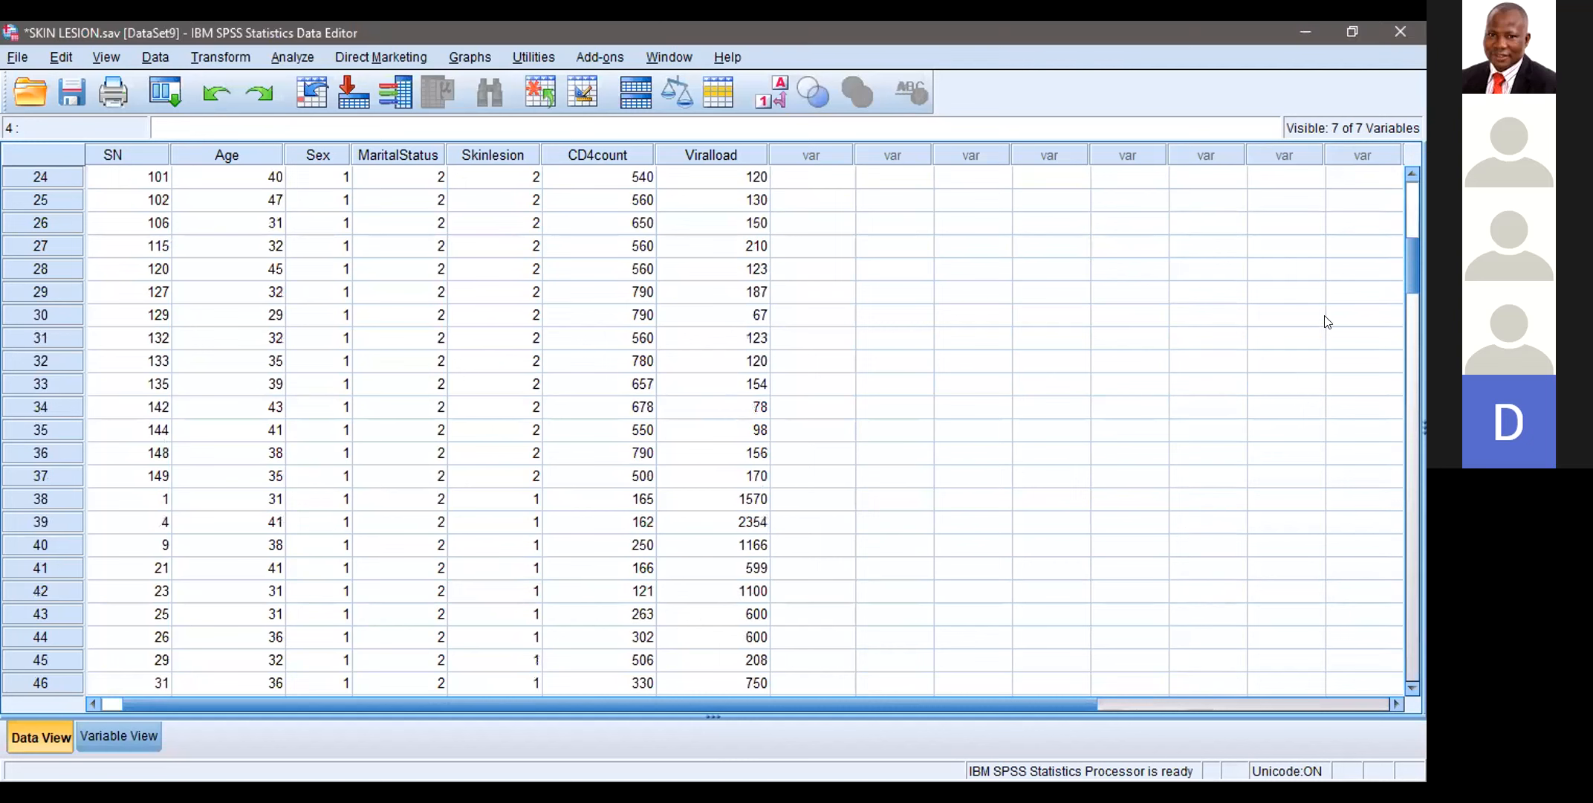
pyautogui.moveTo(1410, 295); pyautogui.dragTo(1412, 508)
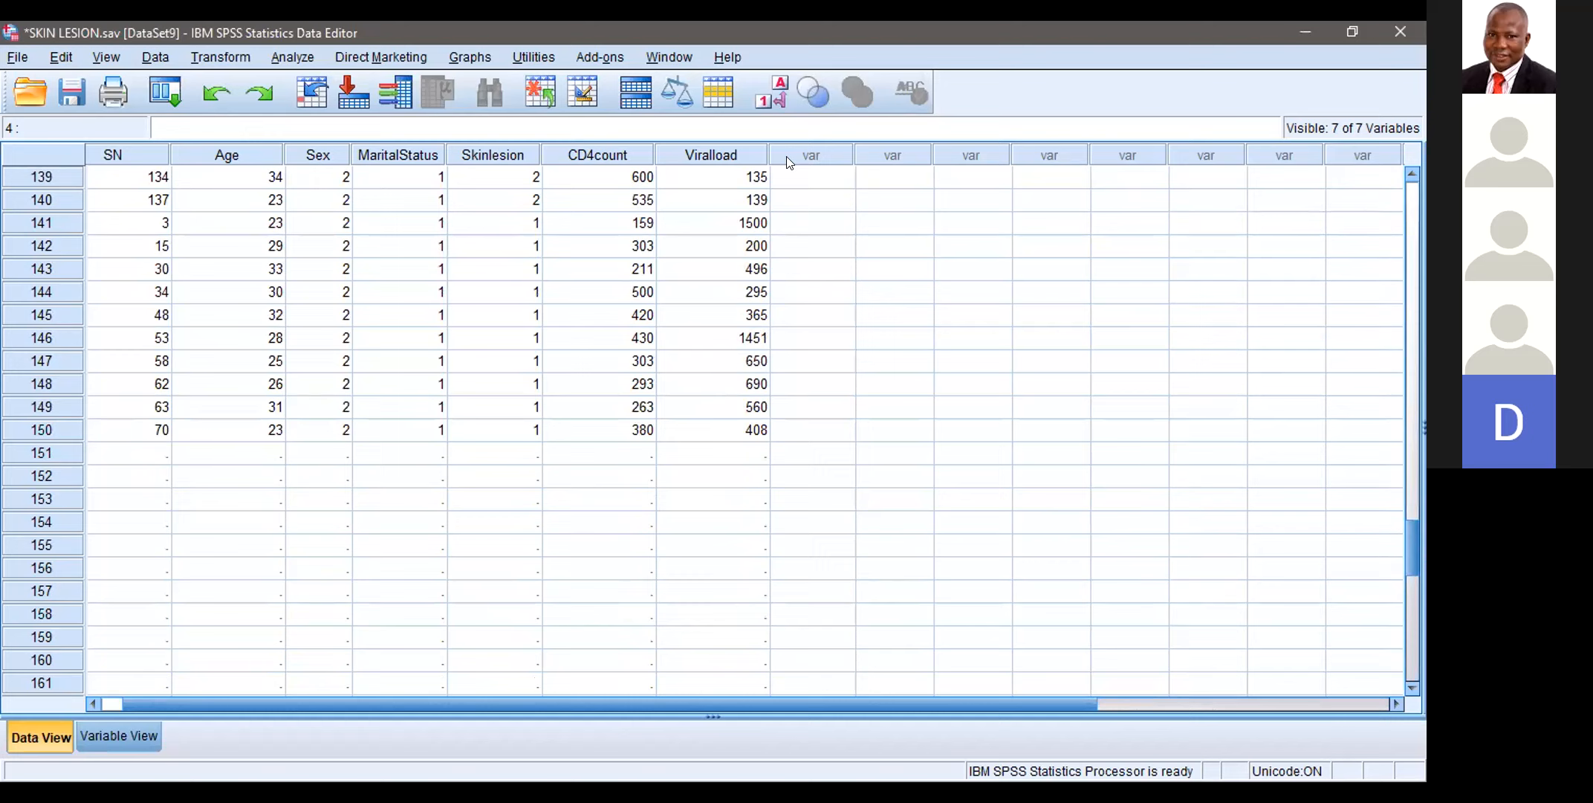
pyautogui.click(664, 60)
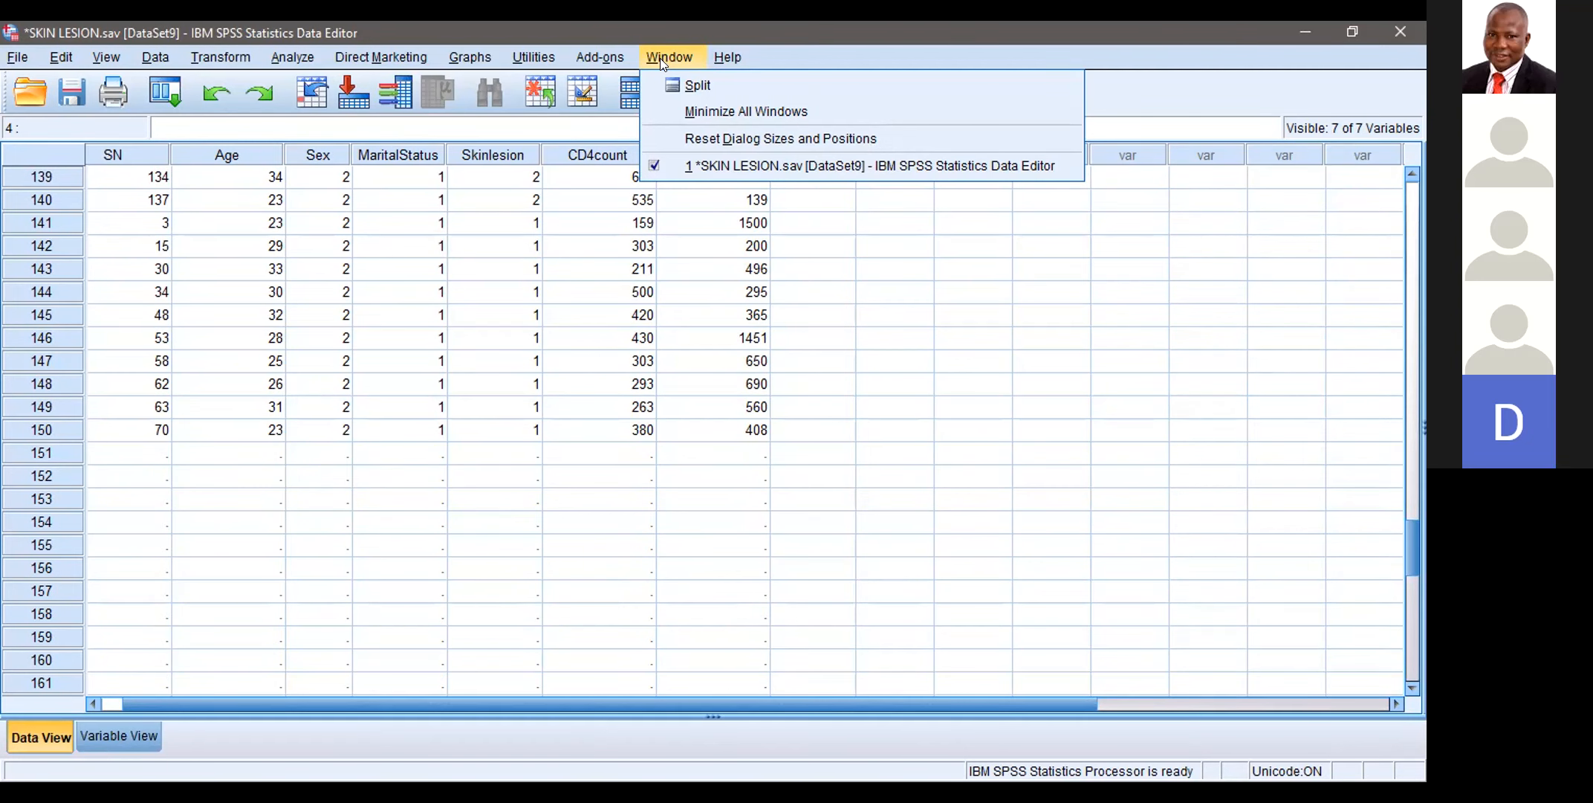
pyautogui.click(291, 60)
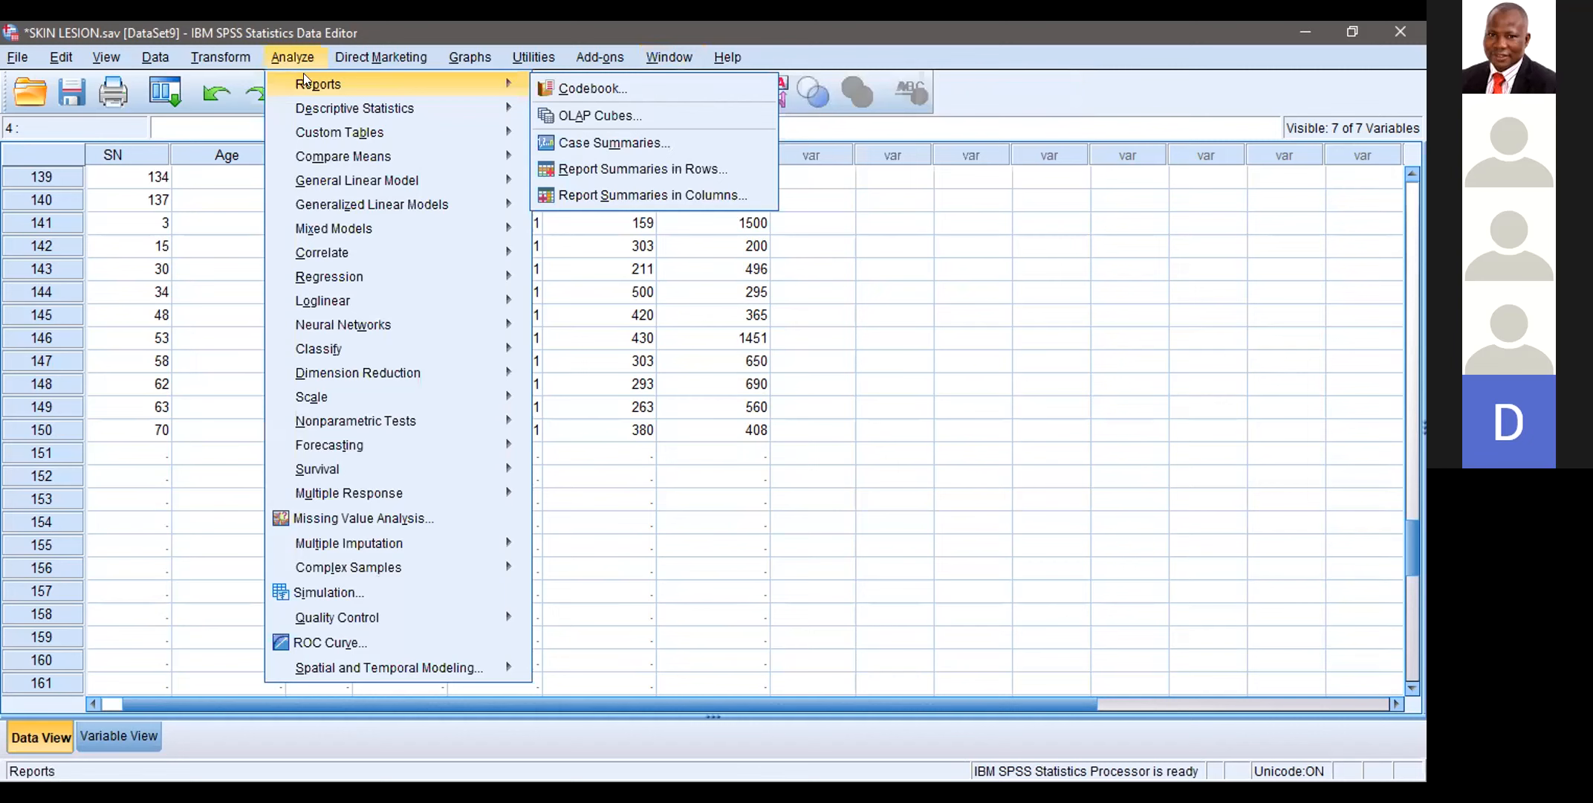
pyautogui.click(41, 741)
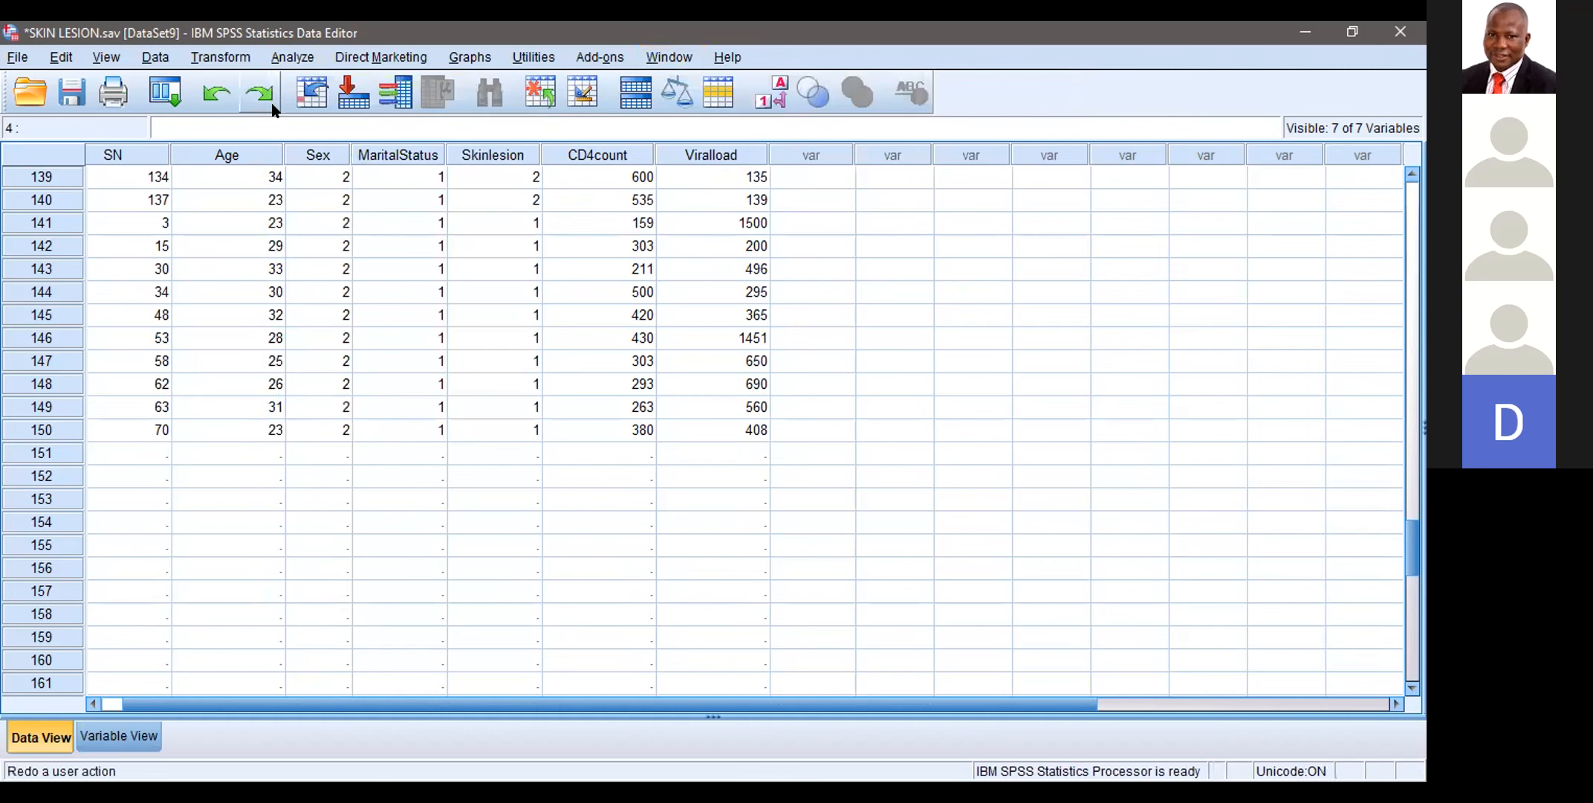
# Step: Run a Frequencies analysis with frequency tables on Age, Sex, MaritalStatus, Skinlesion, CD4count and Viralload
pyautogui.click(292, 52)
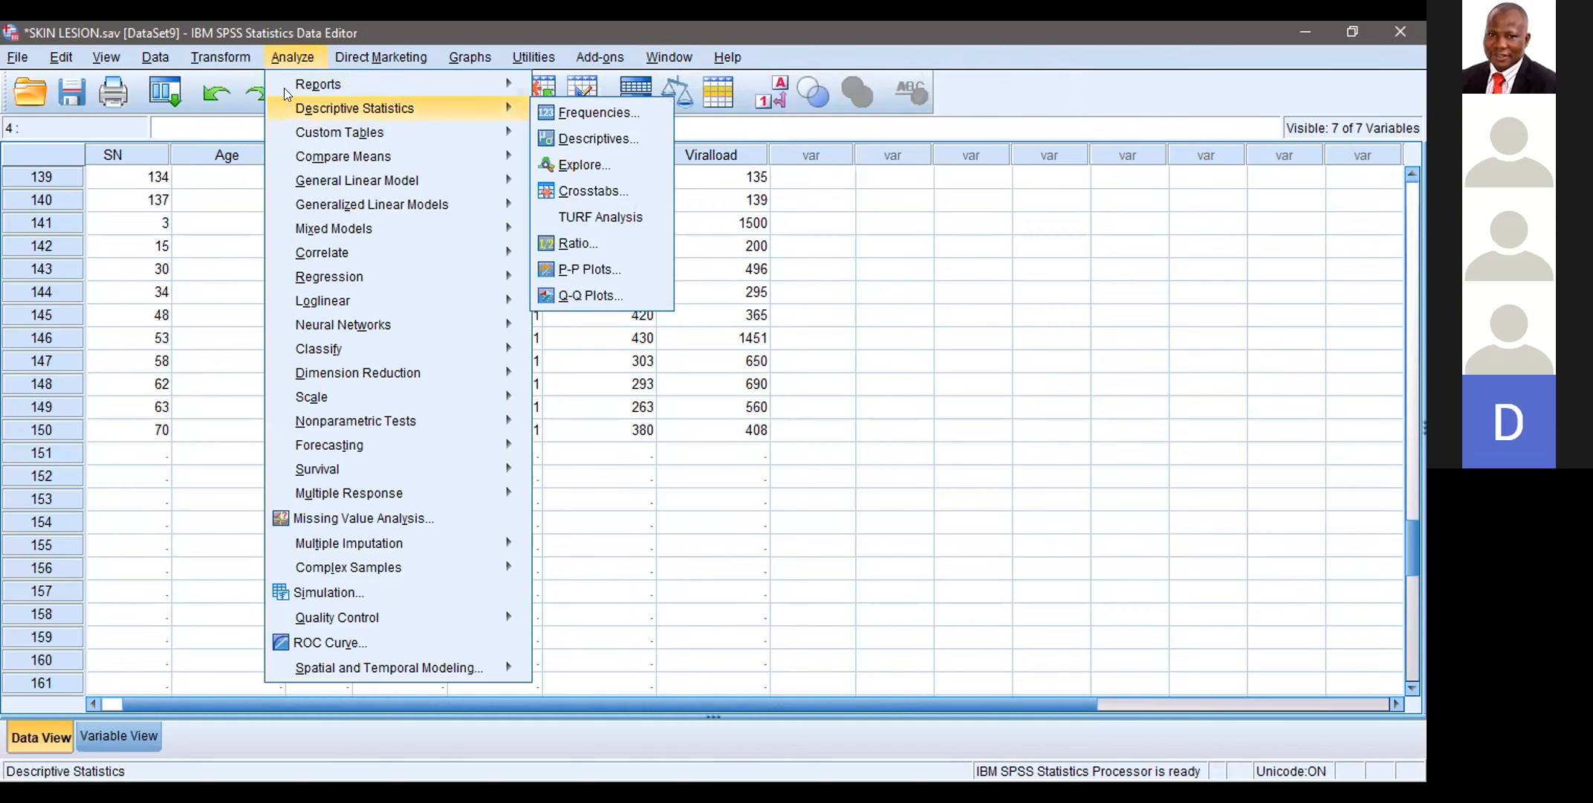
pyautogui.moveTo(306, 110)
pyautogui.moveTo(454, 115)
pyautogui.click(555, 110)
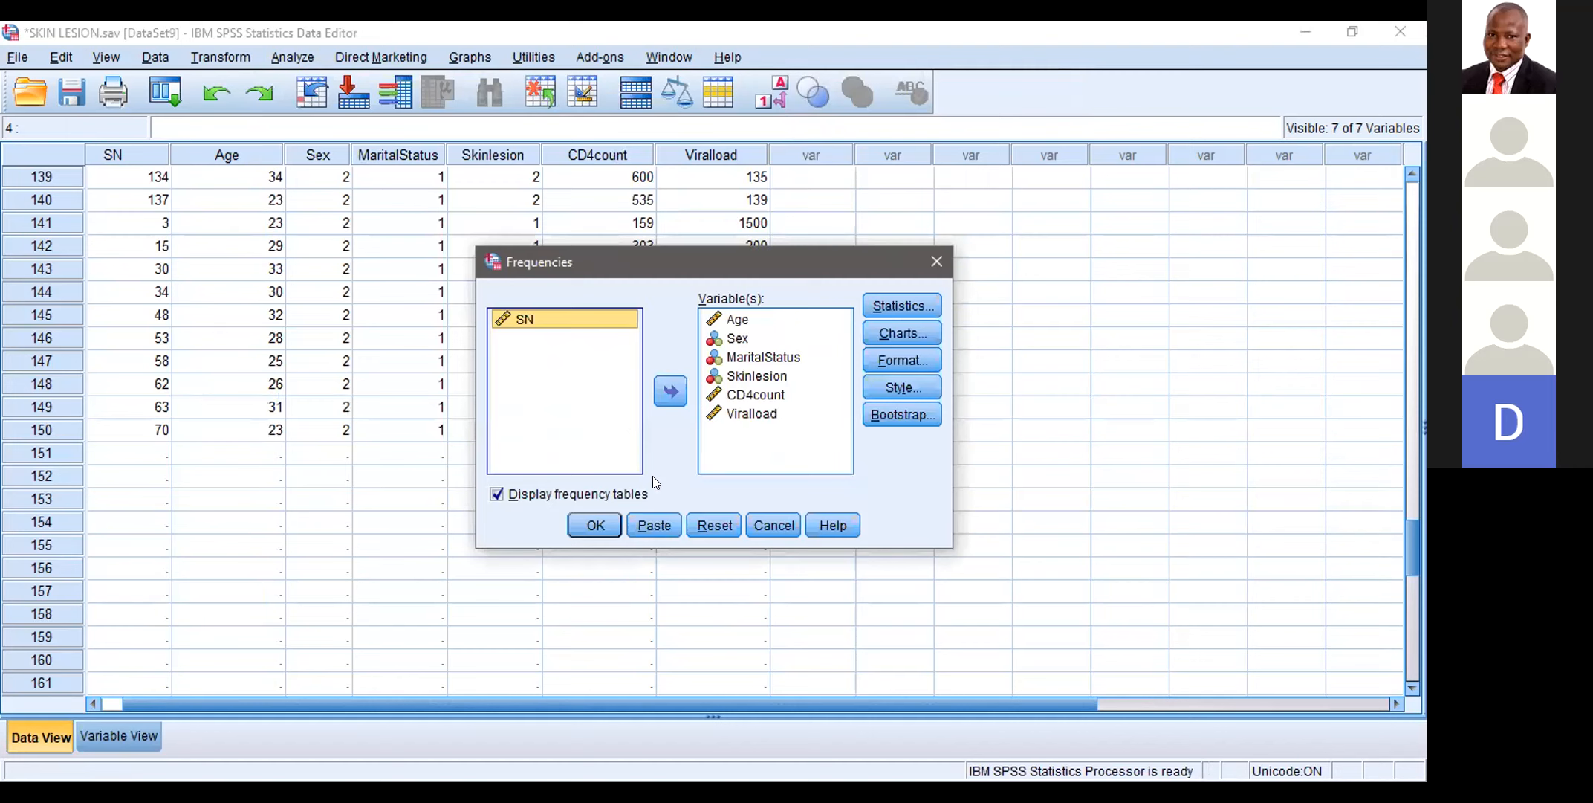
pyautogui.click(588, 526)
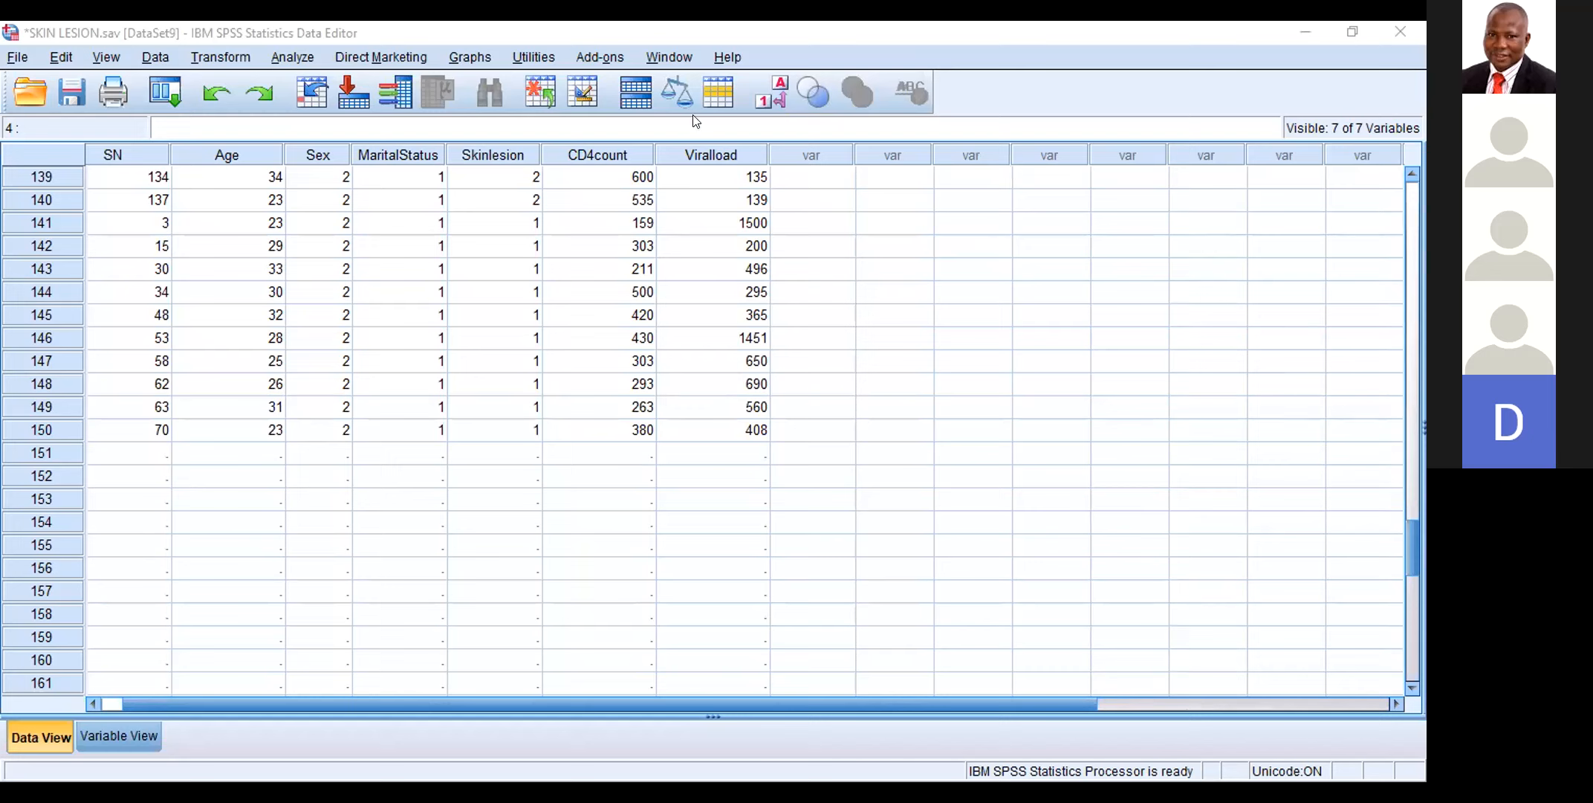
# Step: Check the list of open windows for the Frequencies output and stay on the SKIN LESION.sav data window
pyautogui.click(669, 57)
pyautogui.click(694, 164)
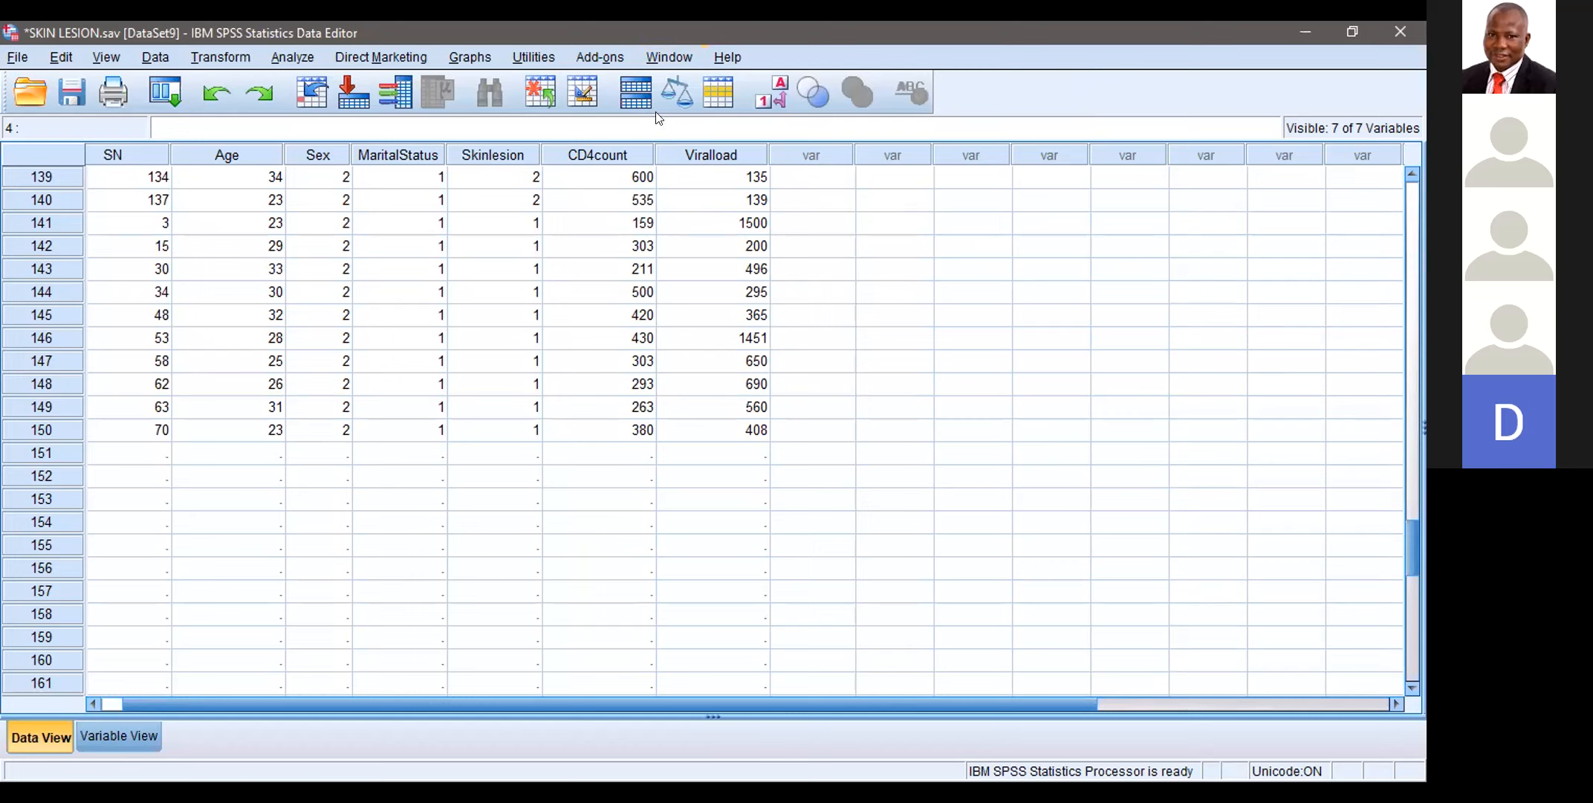
pyautogui.click(671, 58)
pyautogui.click(671, 58)
pyautogui.click(671, 58)
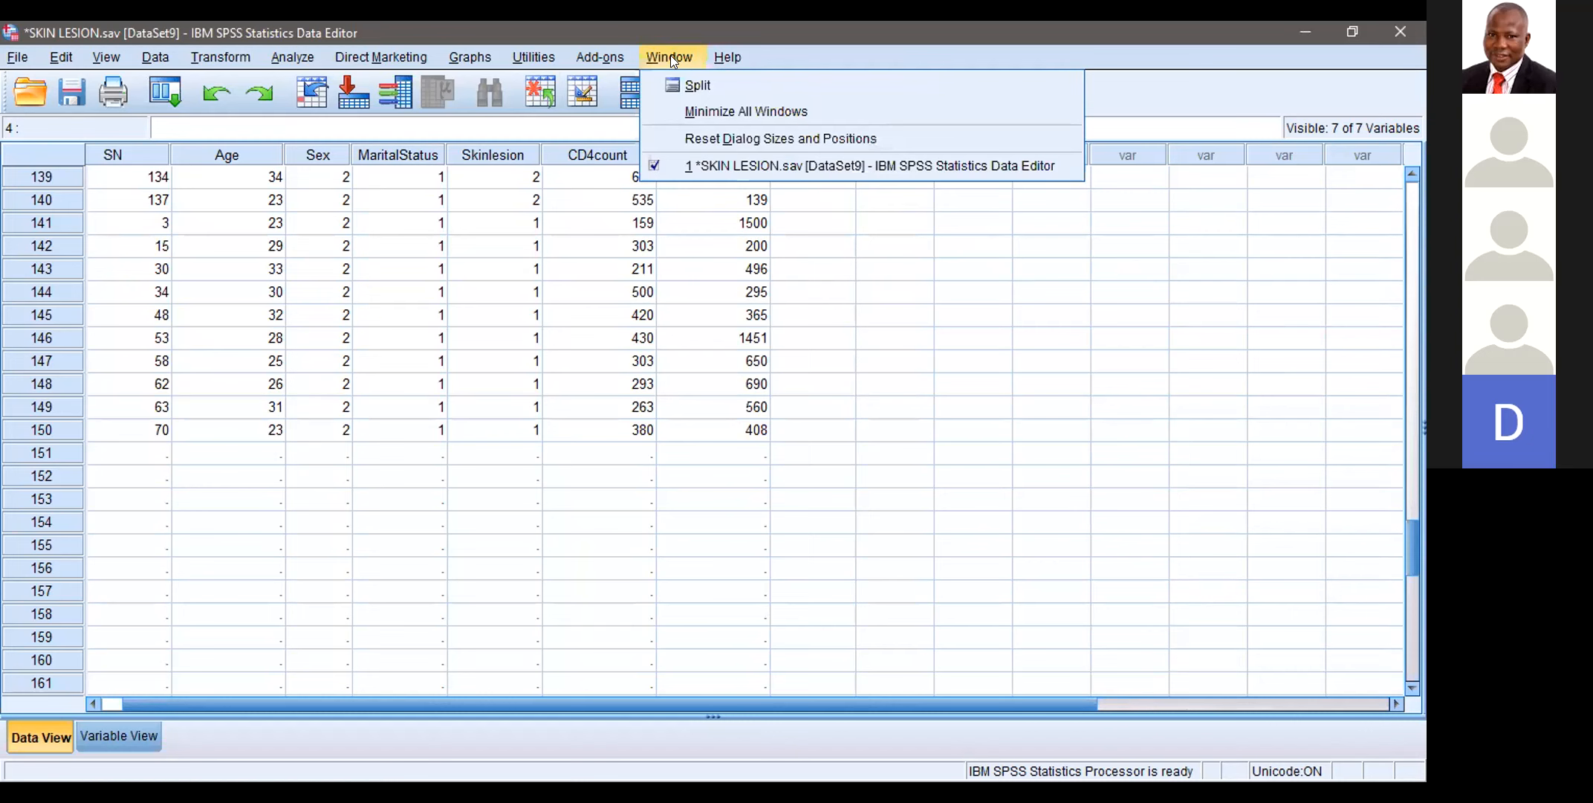
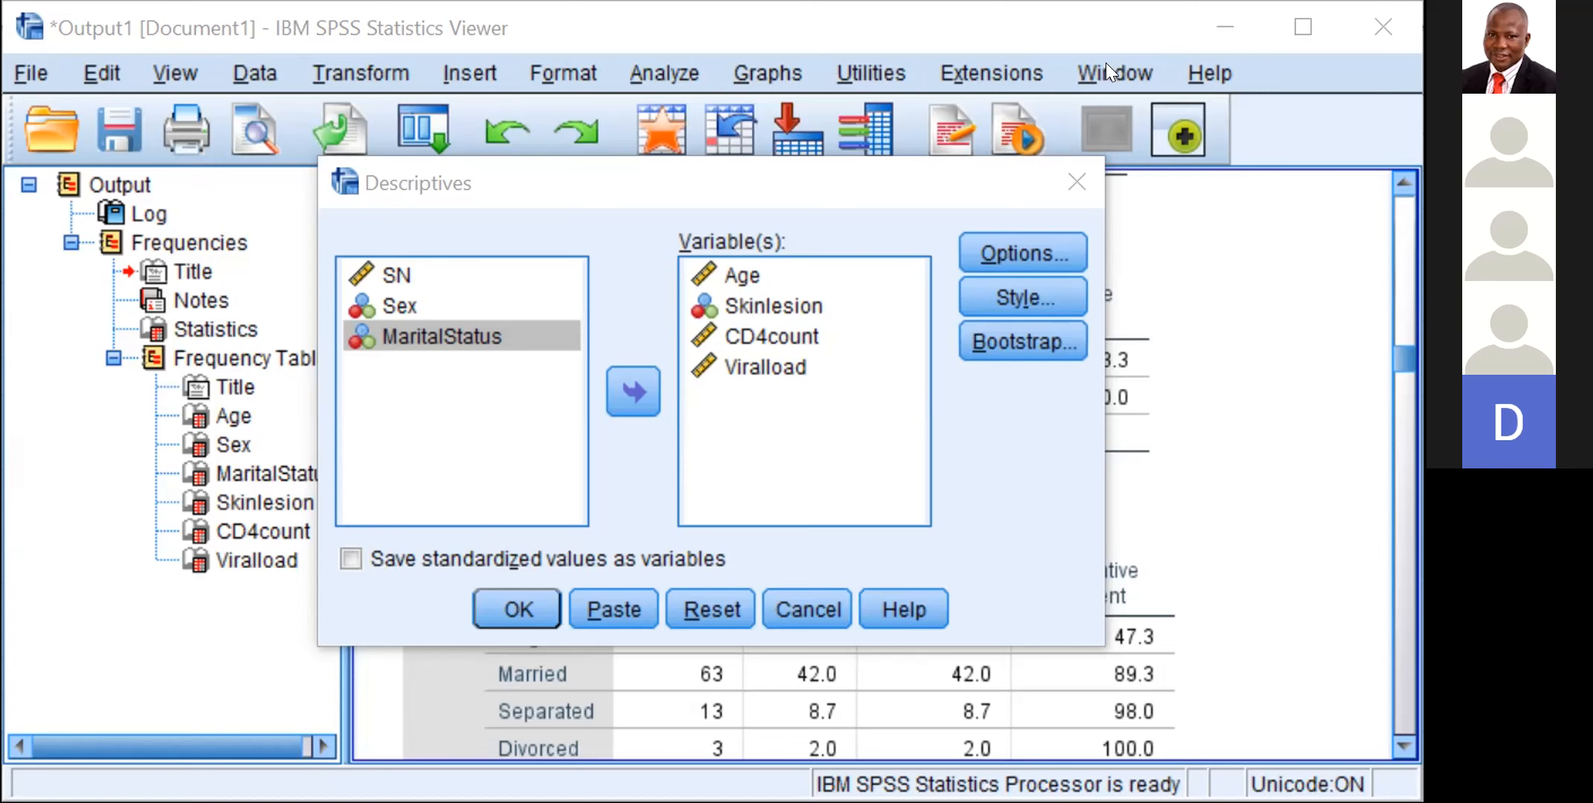
# Step: Review the Frequencies output from the log through the Age, Sex, MaritalStatus, Skinlesion and CD4count tables to the Viralload table
pyautogui.click(1107, 68)
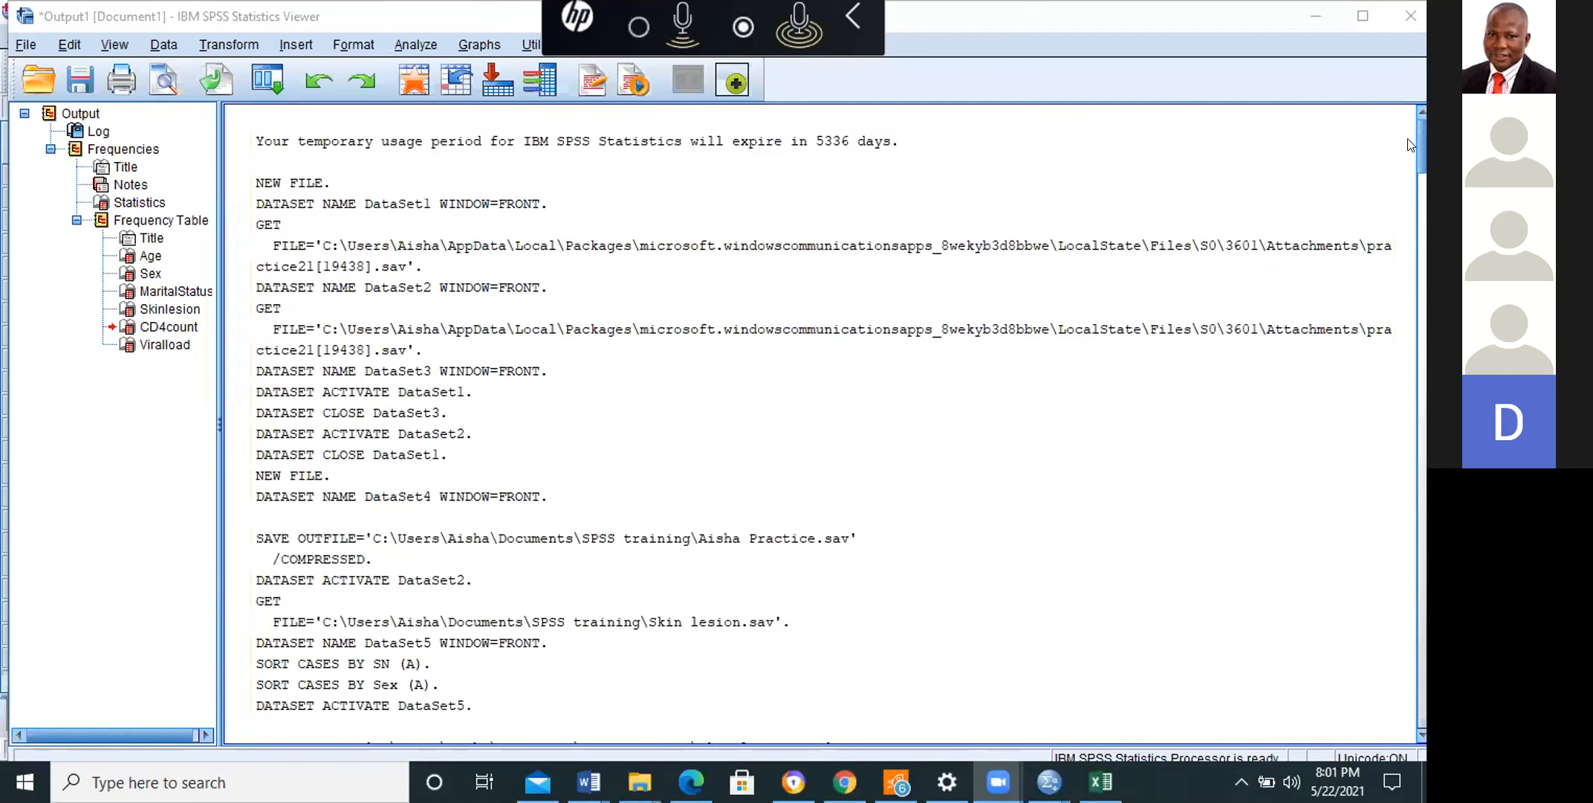
pyautogui.moveTo(1422, 142); pyautogui.dragTo(1420, 222)
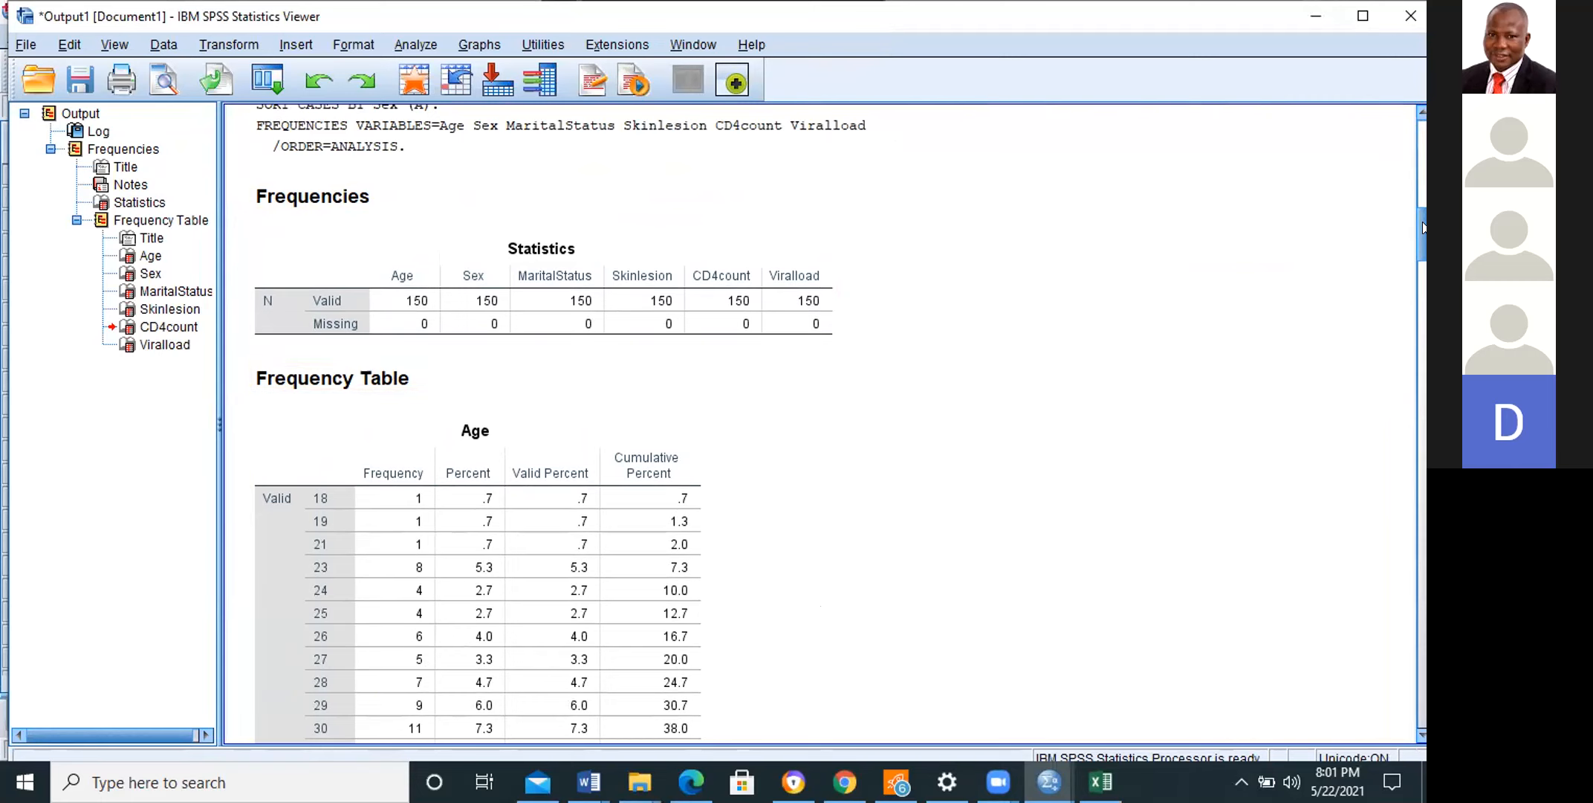
pyautogui.scroll(-3, 1409, 301)
pyautogui.scroll(-20, 1409, 301)
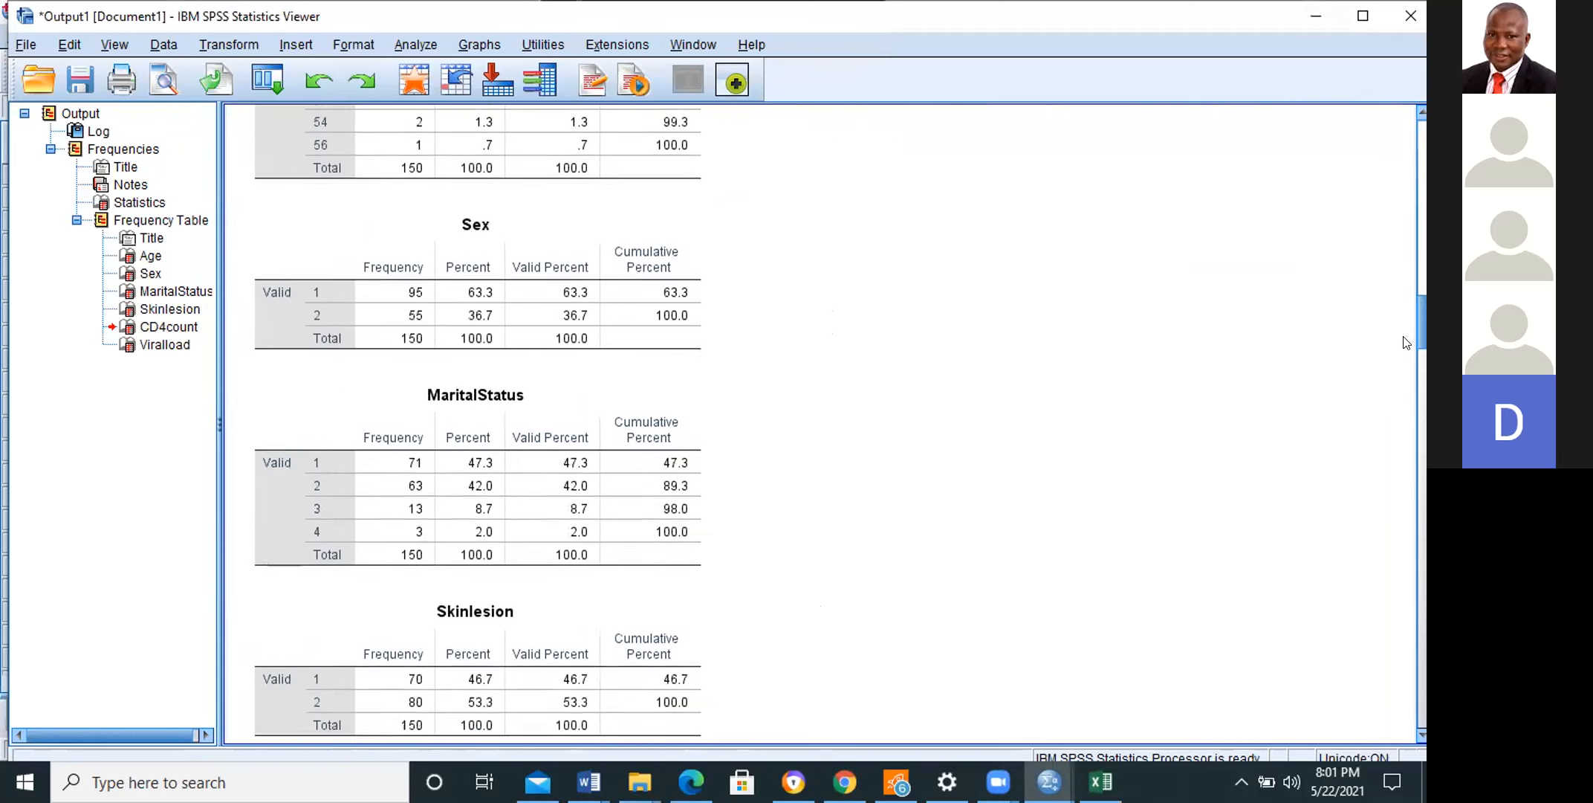
pyautogui.scroll(15, 1419, 445)
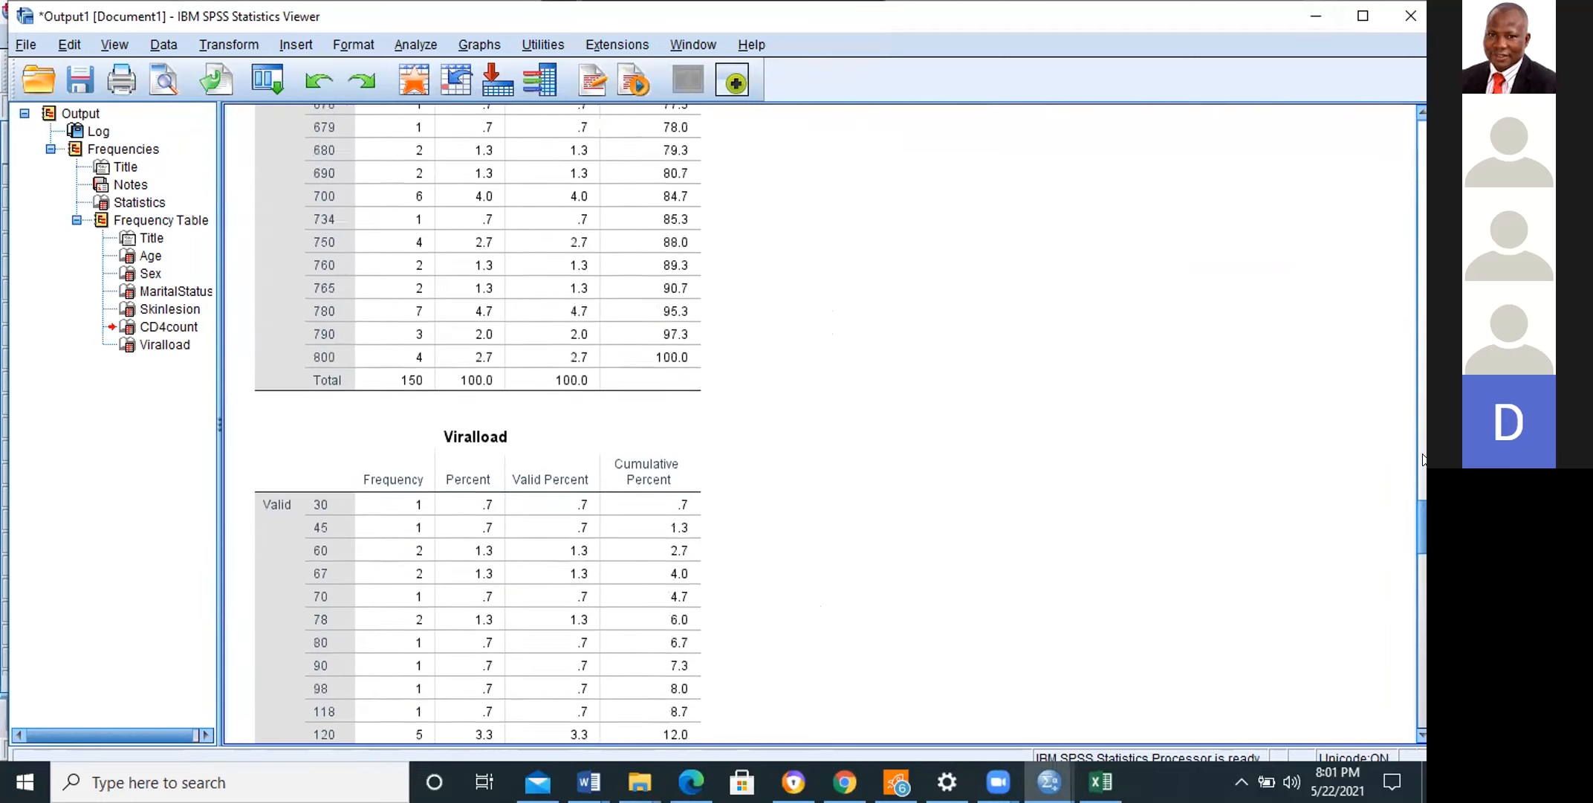
pyautogui.scroll(15, 1413, 415)
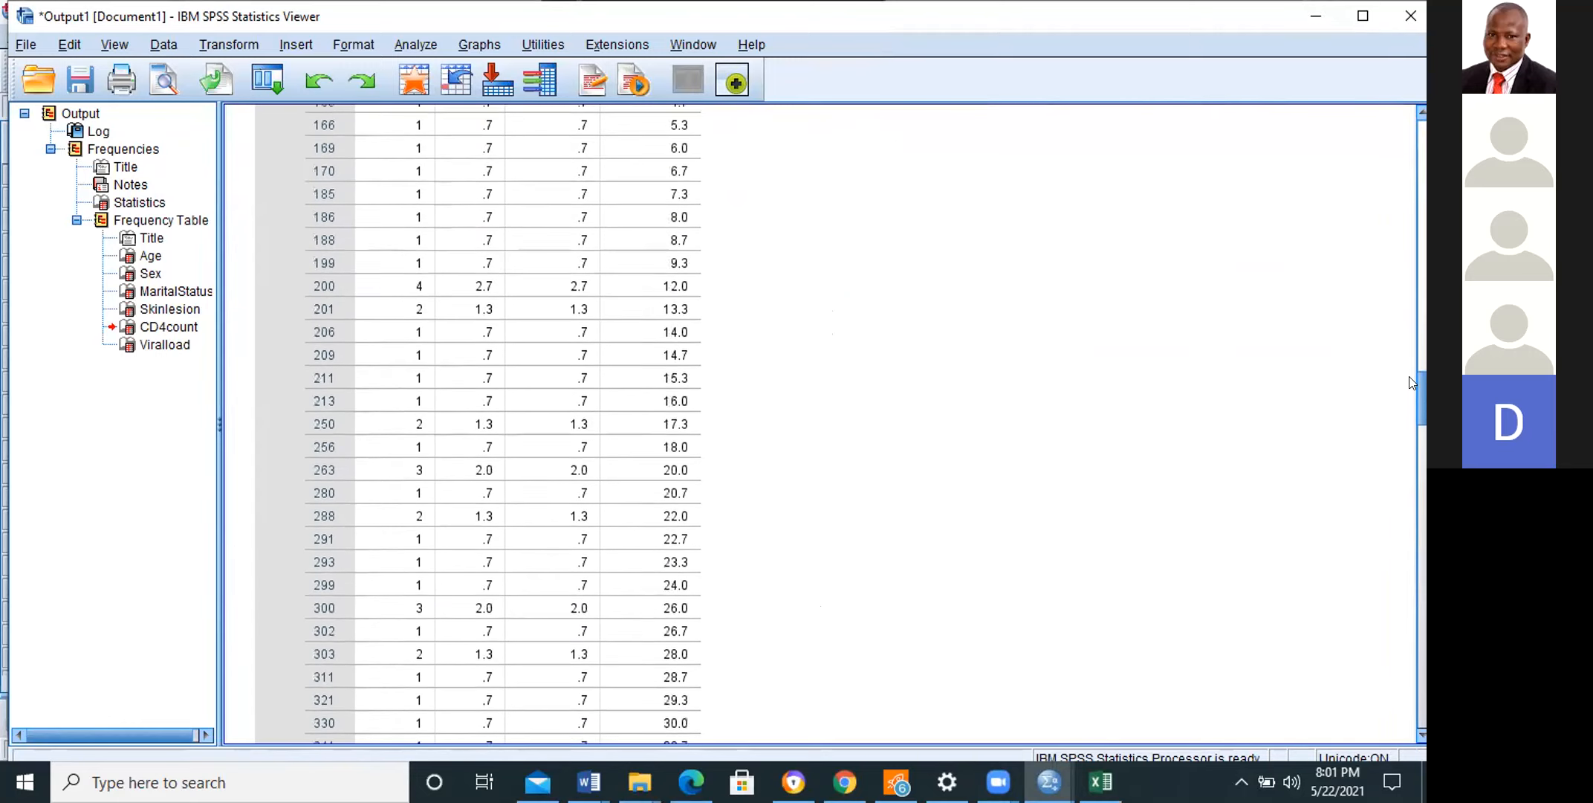
pyautogui.moveTo(1405, 344); pyautogui.dragTo(1421, 612)
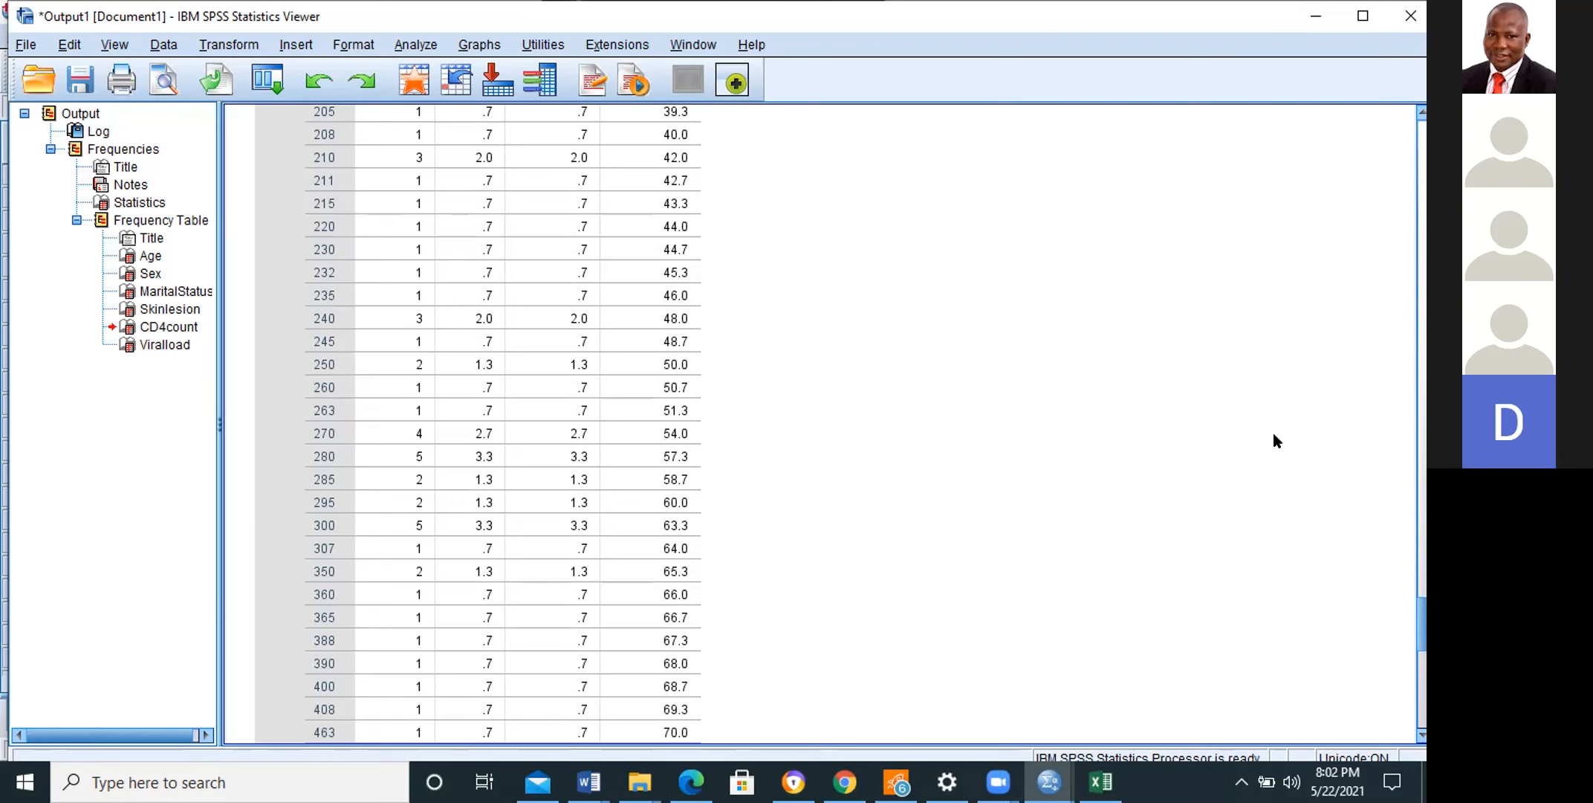
# Step: Run a Descriptives analysis on Age, CD4count and Viralload and view the resulting Descriptive Statistics table
pyautogui.click(409, 42)
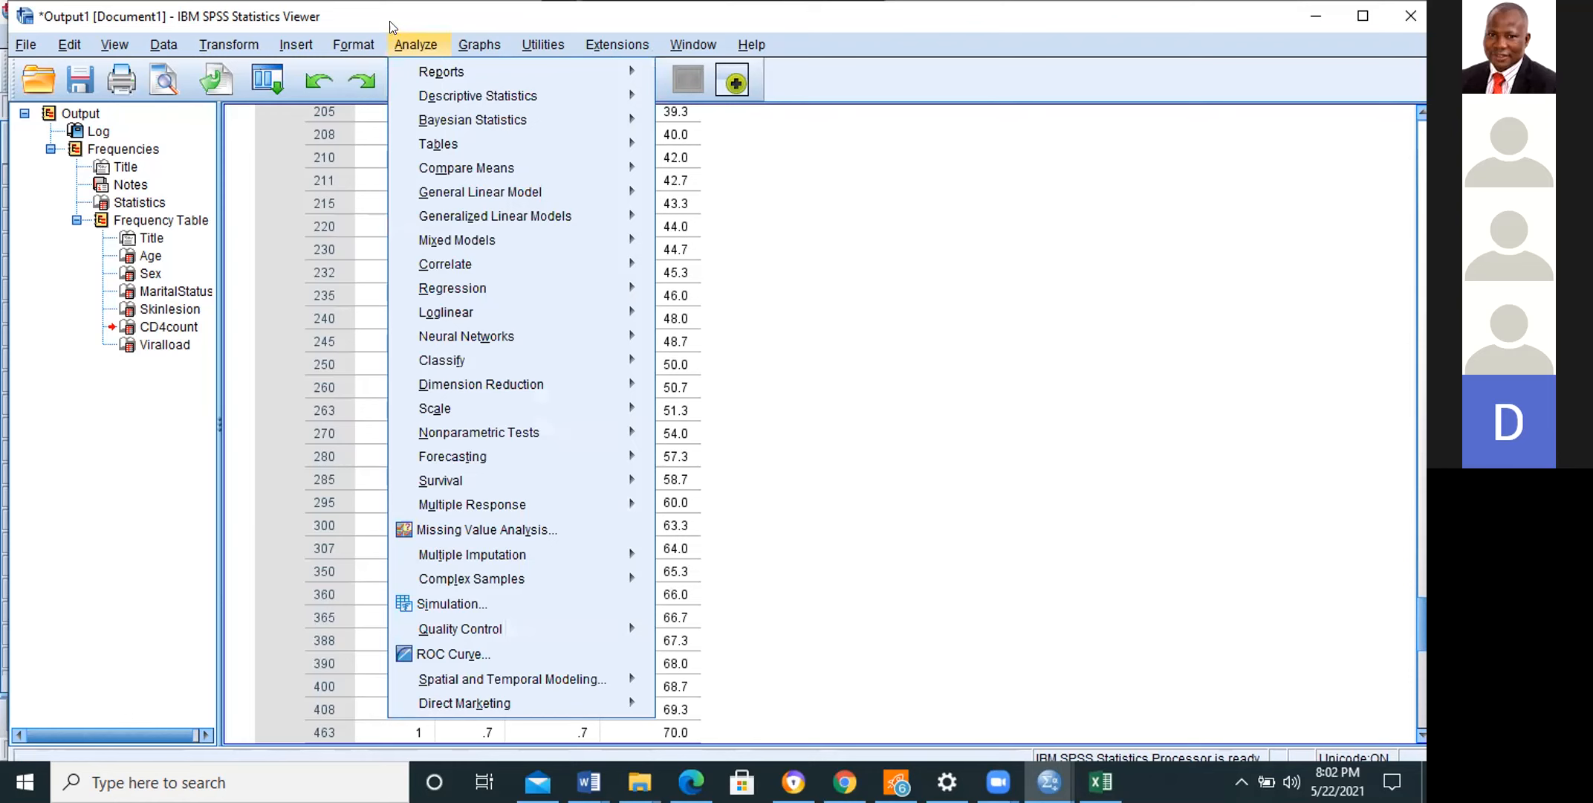
pyautogui.moveTo(455, 94)
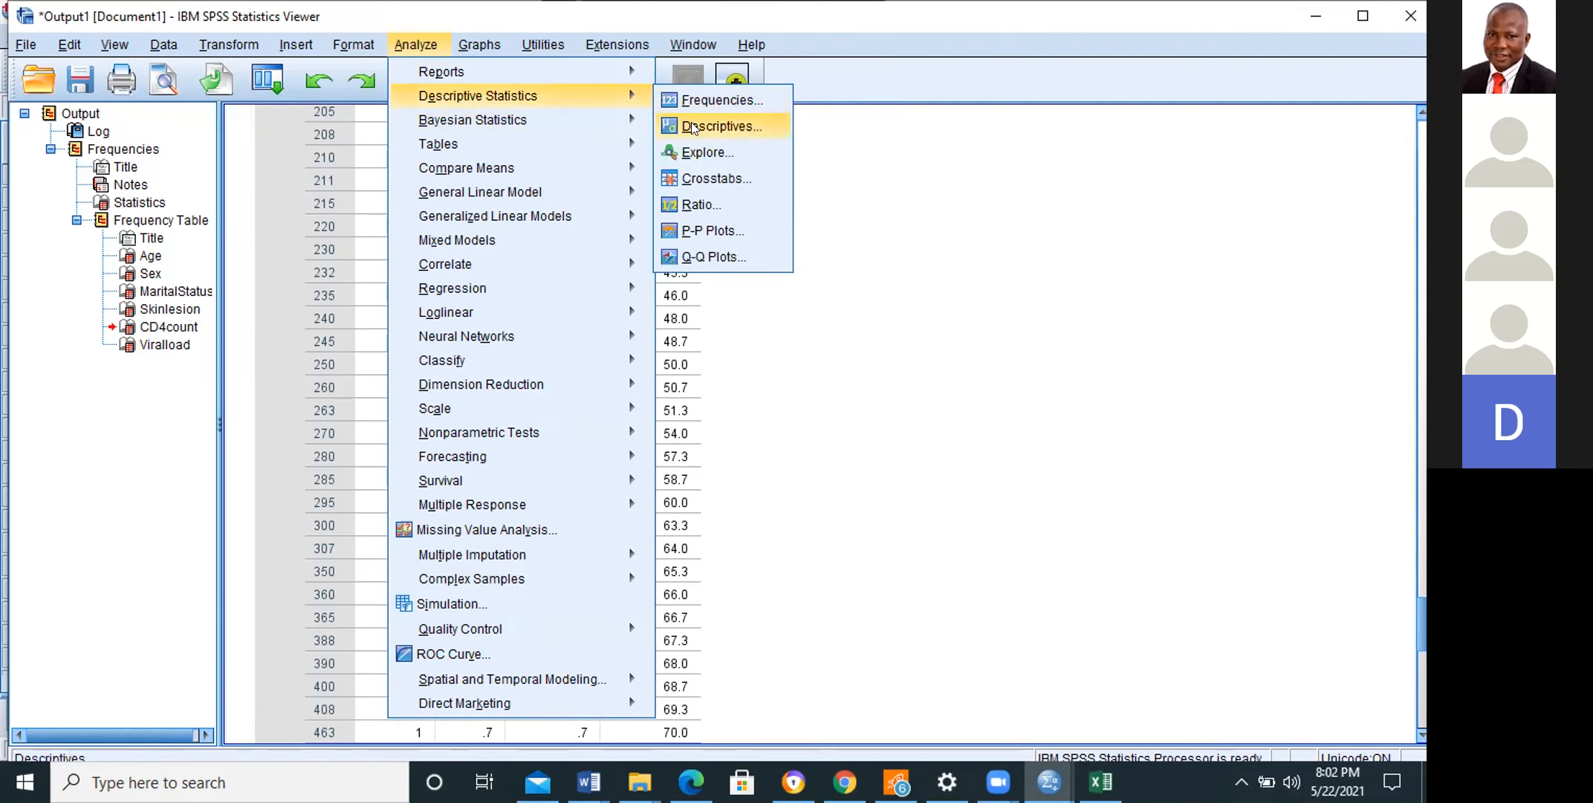
pyautogui.click(693, 128)
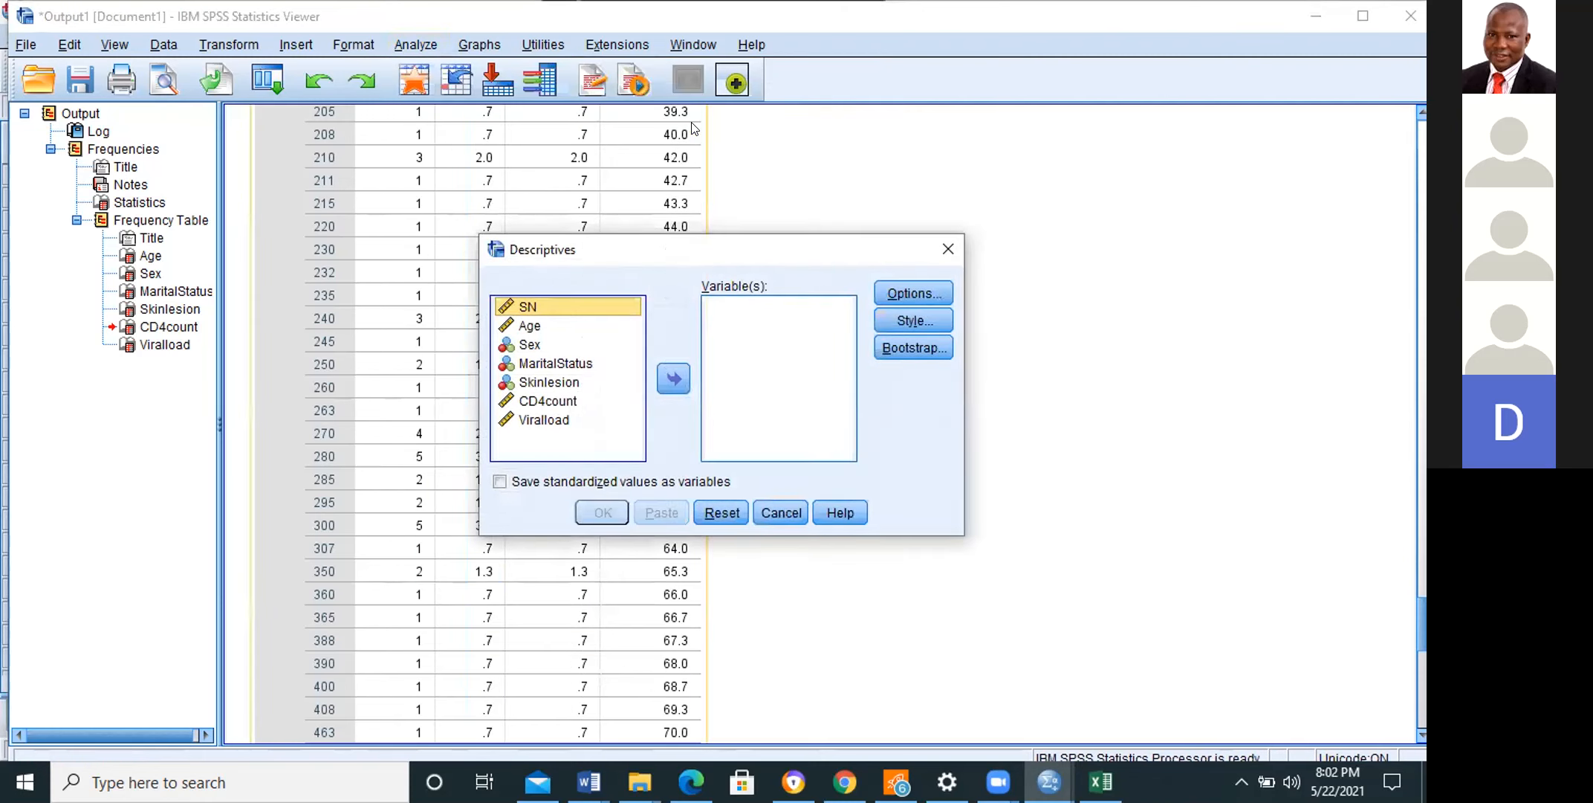
pyautogui.click(538, 329)
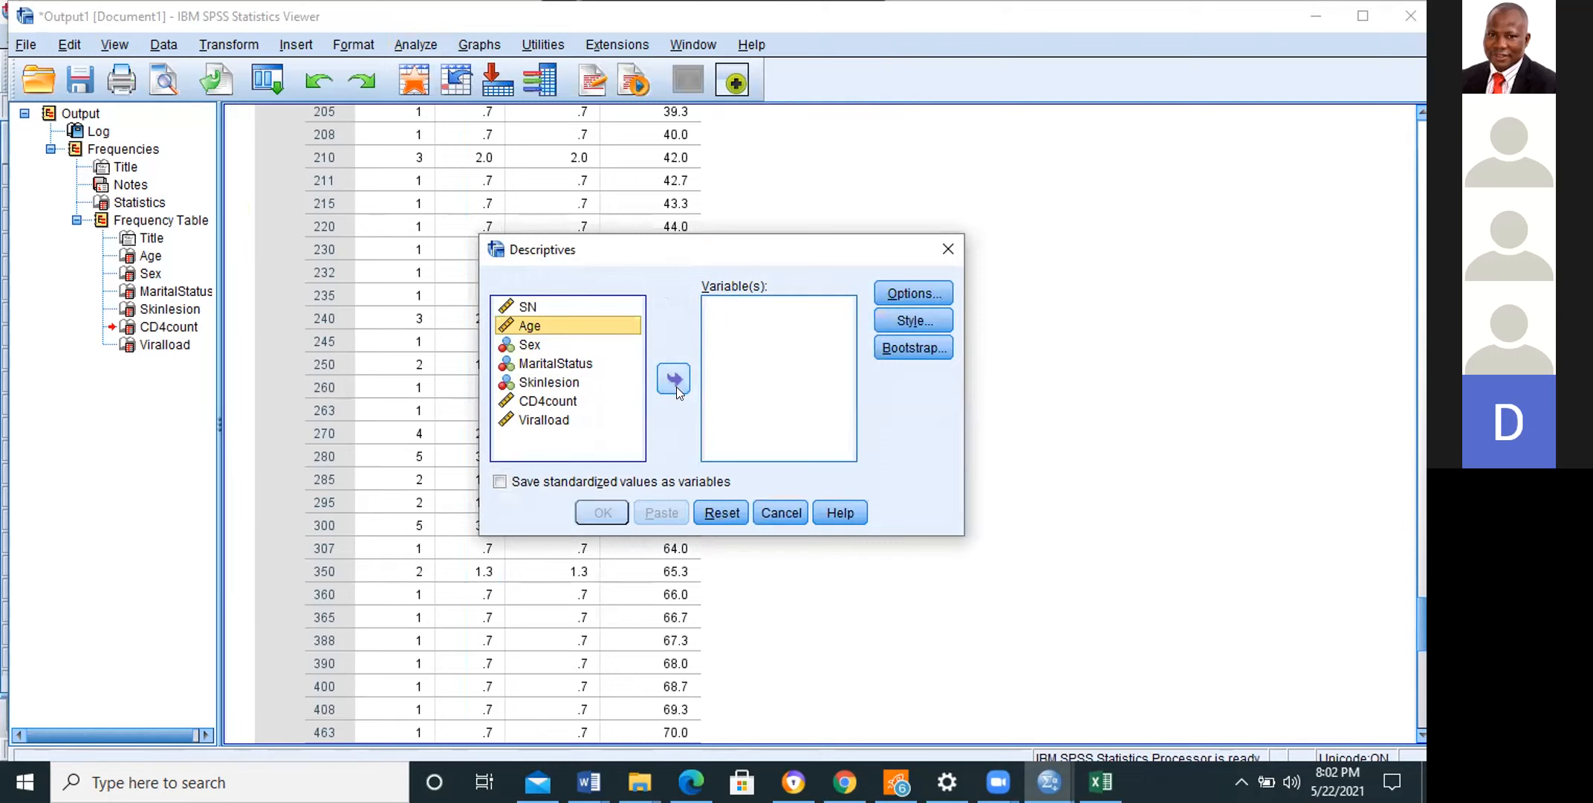
pyautogui.click(675, 381)
pyautogui.click(541, 382)
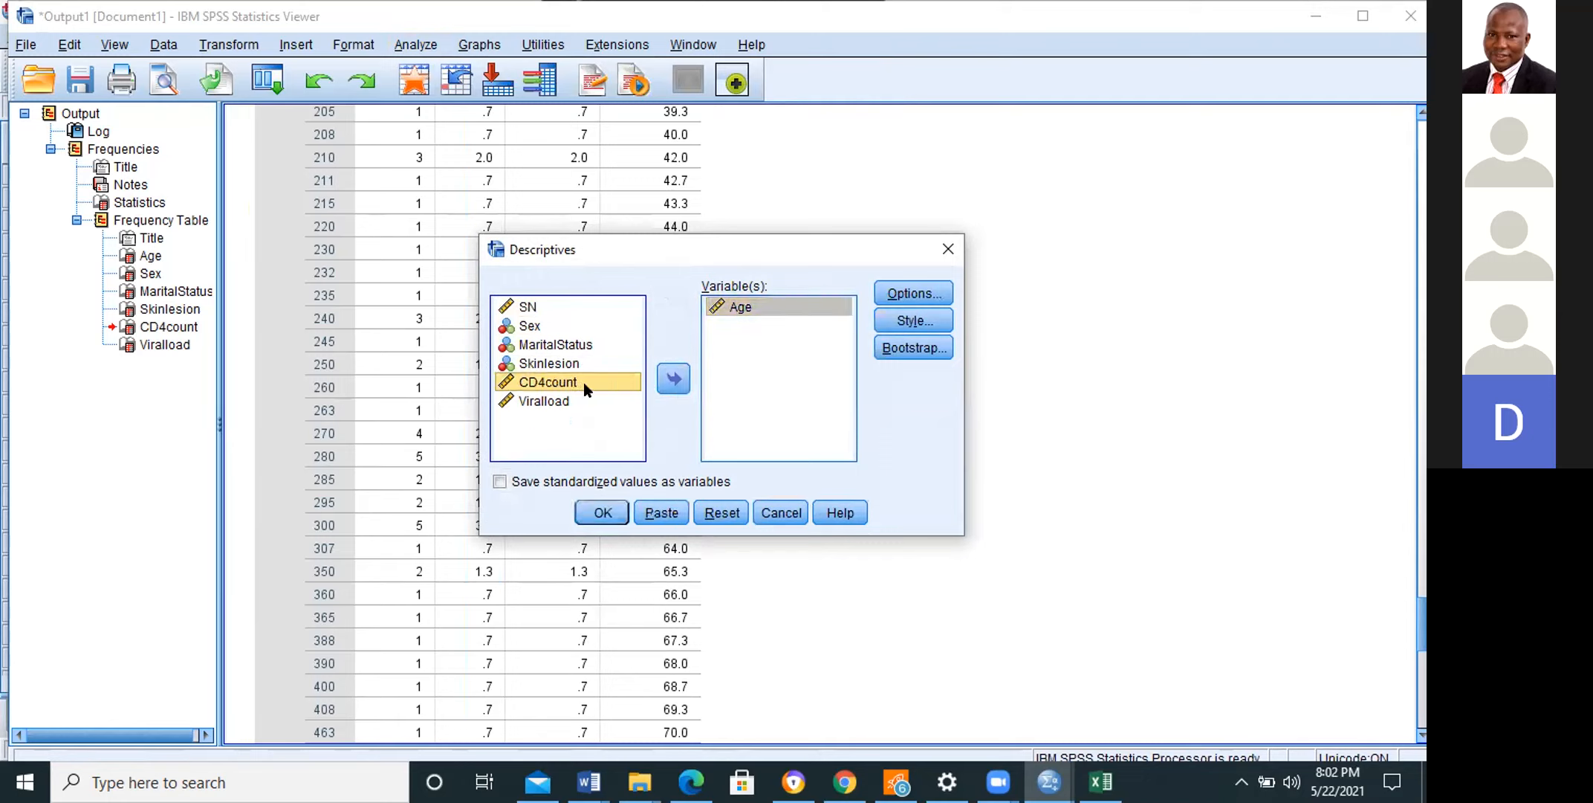
pyautogui.click(659, 381)
pyautogui.click(556, 383)
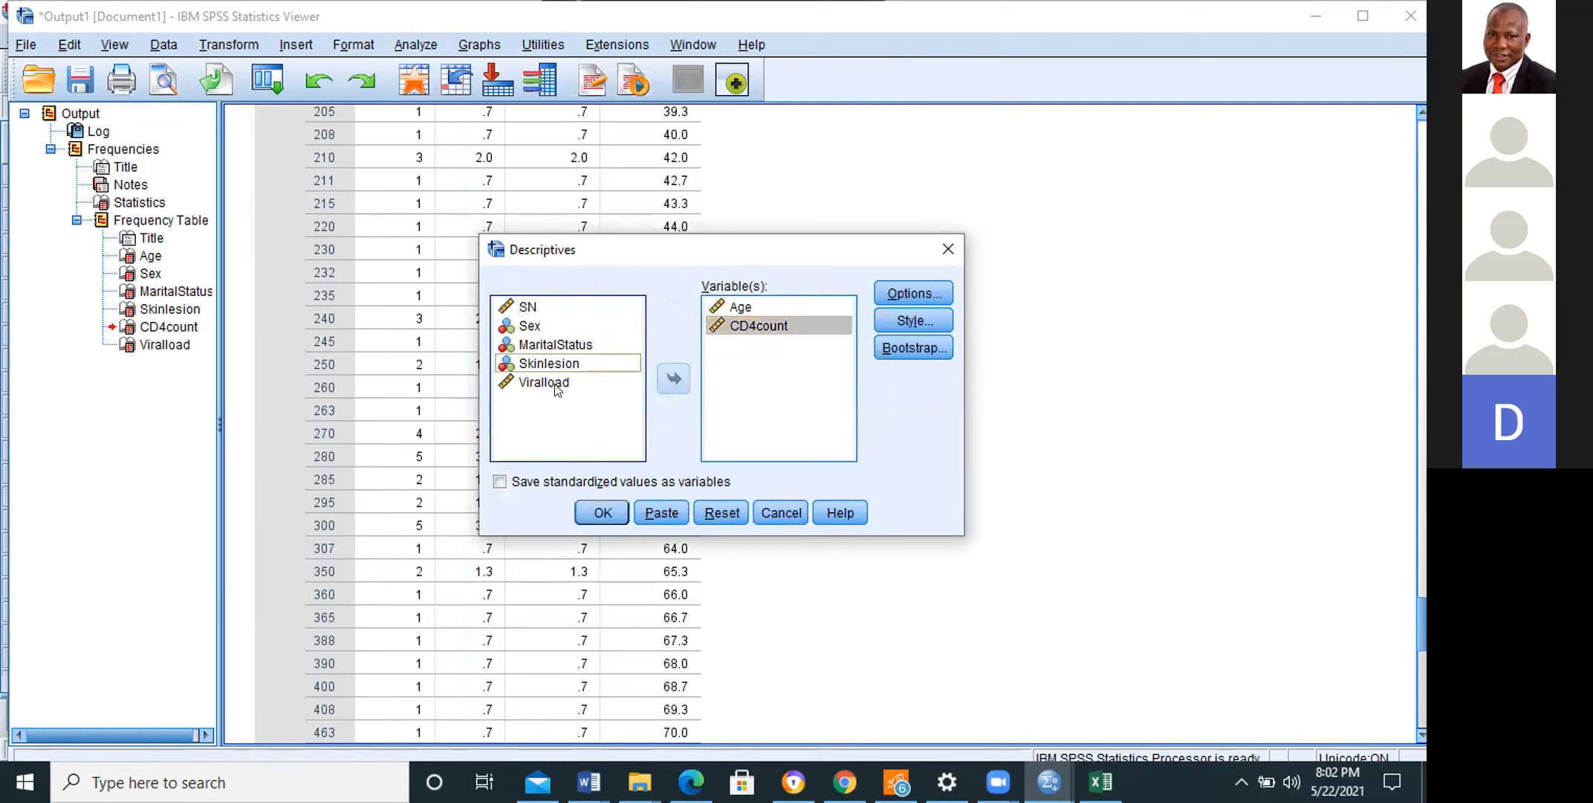
pyautogui.click(675, 379)
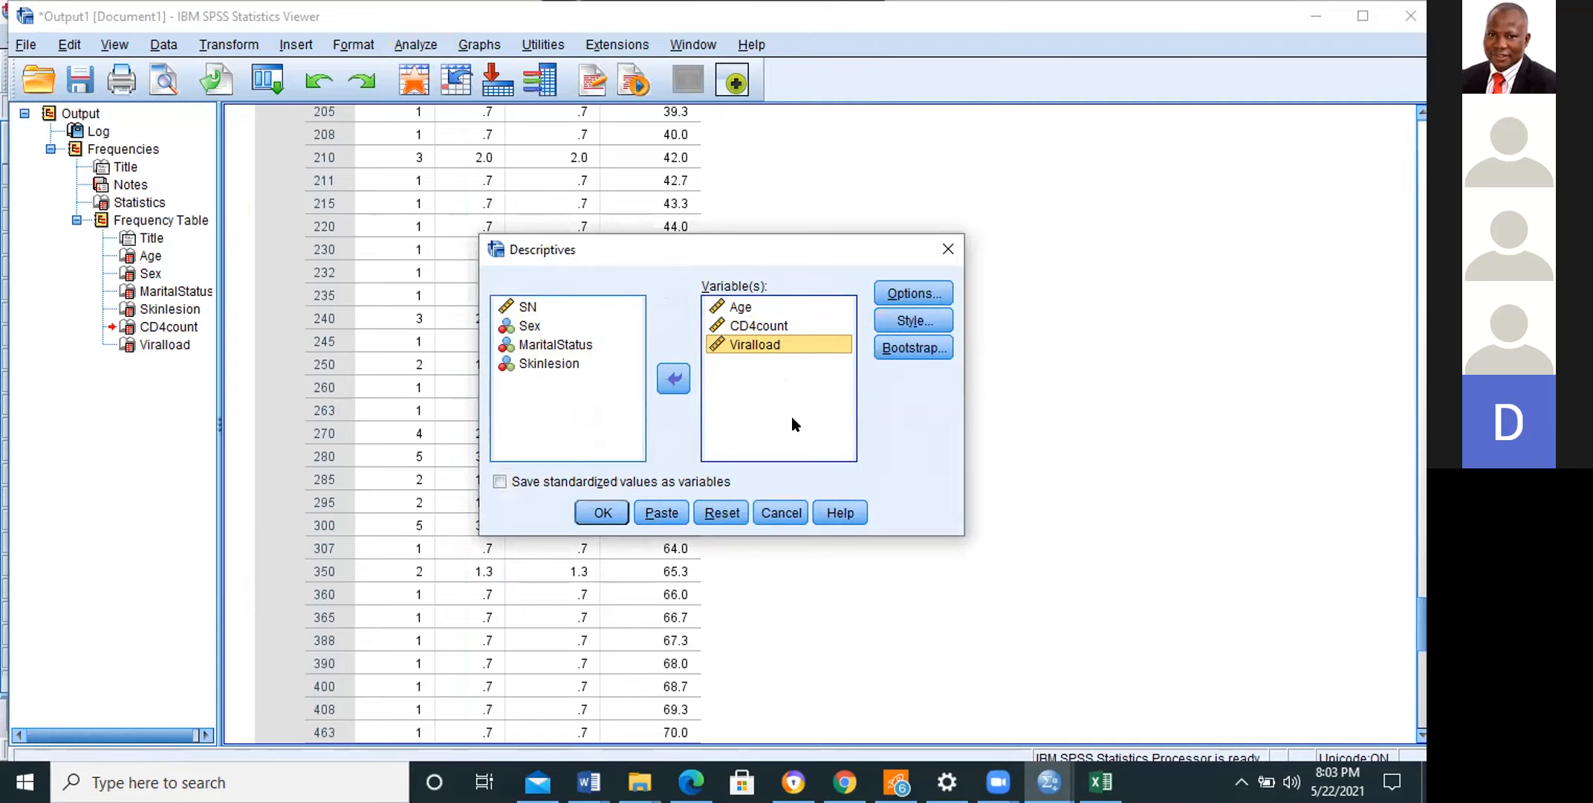
pyautogui.click(603, 514)
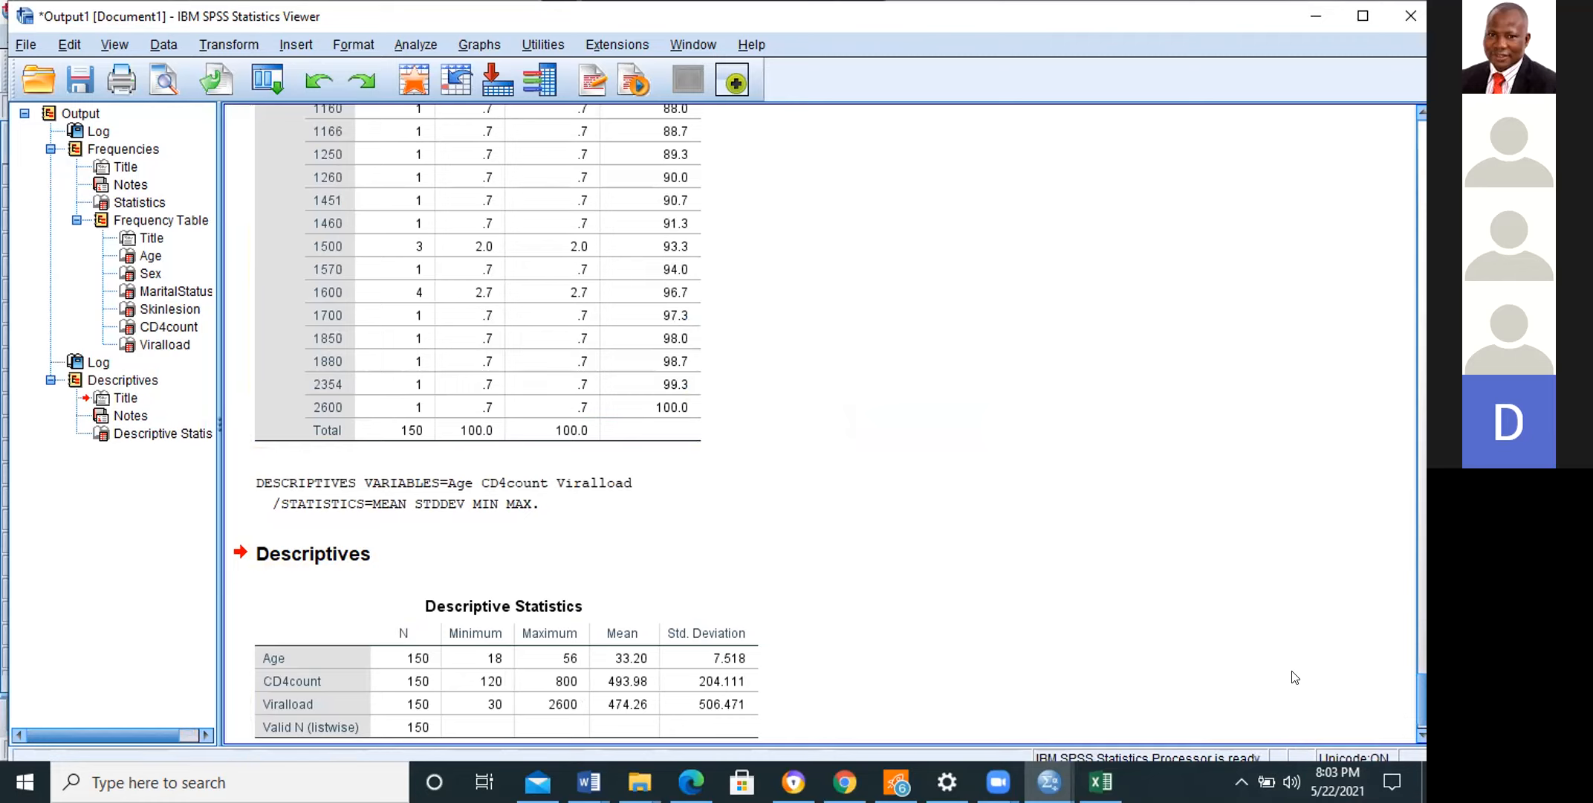
pyautogui.click(1420, 735)
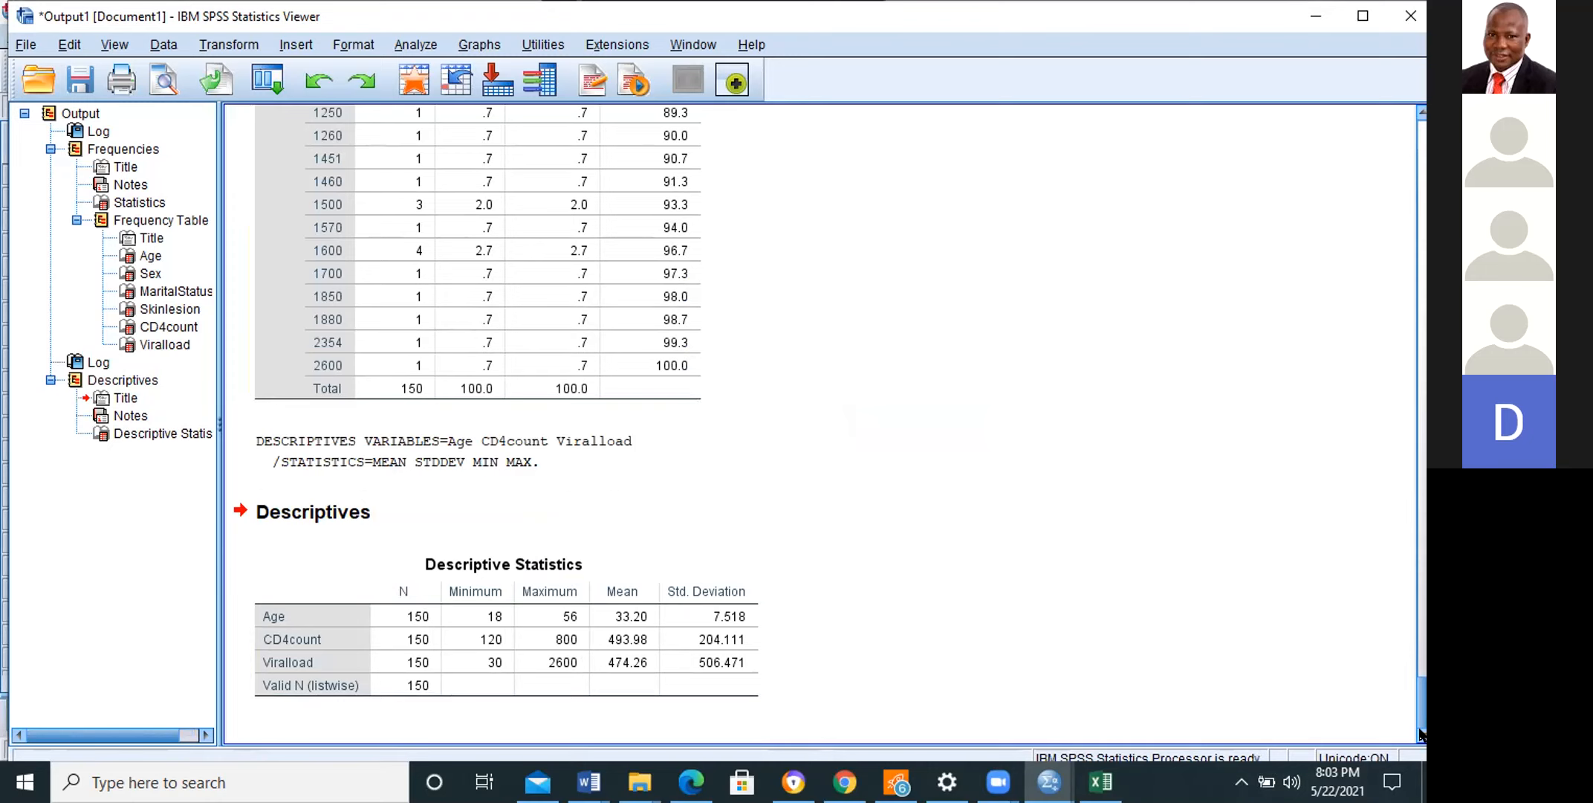
pyautogui.click(403, 562)
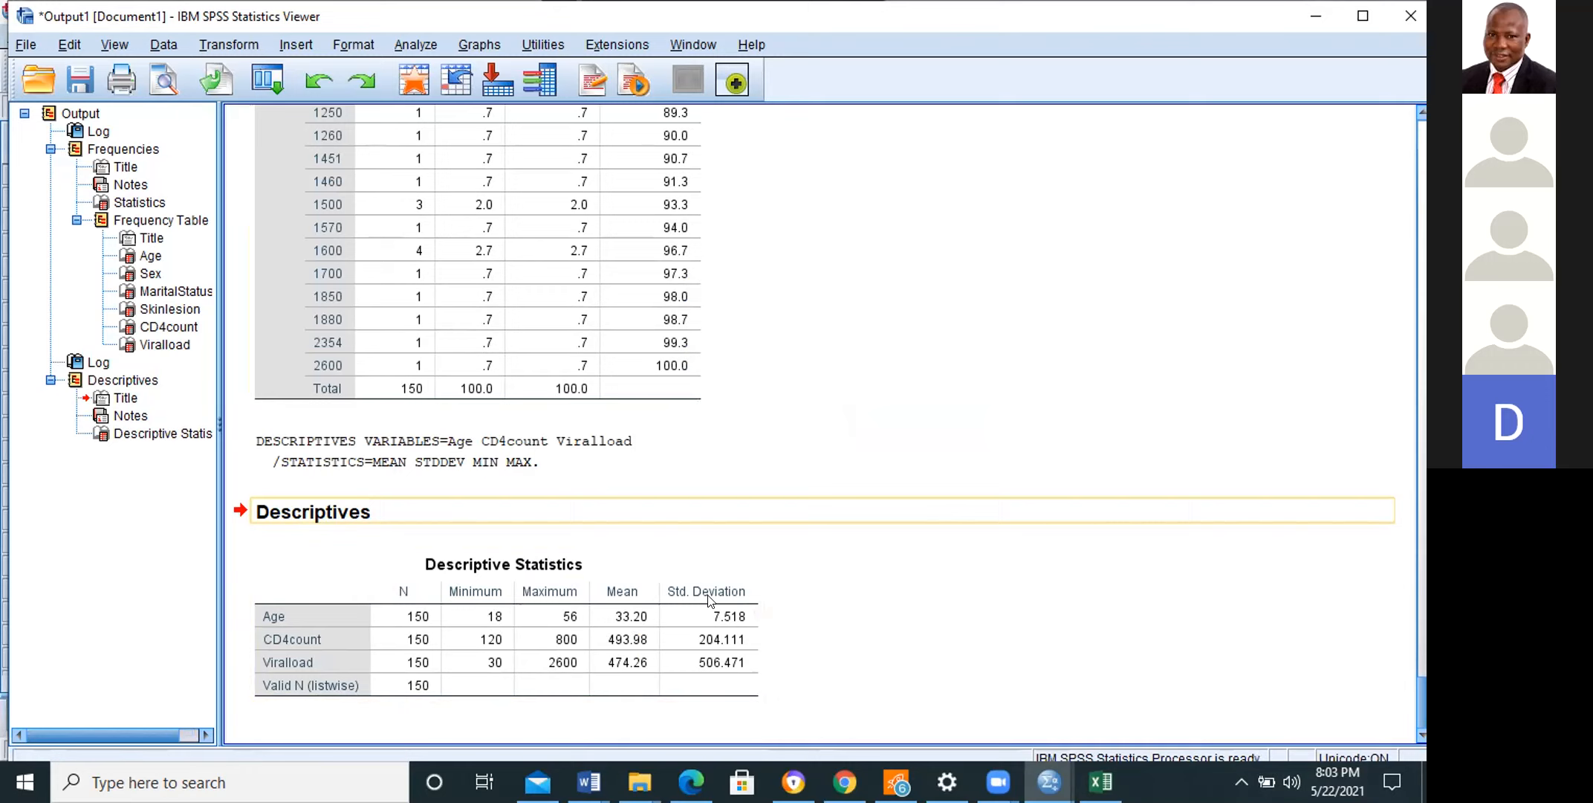
# Step: Reopen the Frequencies analysis and remove MaritalStatus, Sex and Skinlesion, keeping Age, CD4count and Viralload as its variables
pyautogui.click(411, 40)
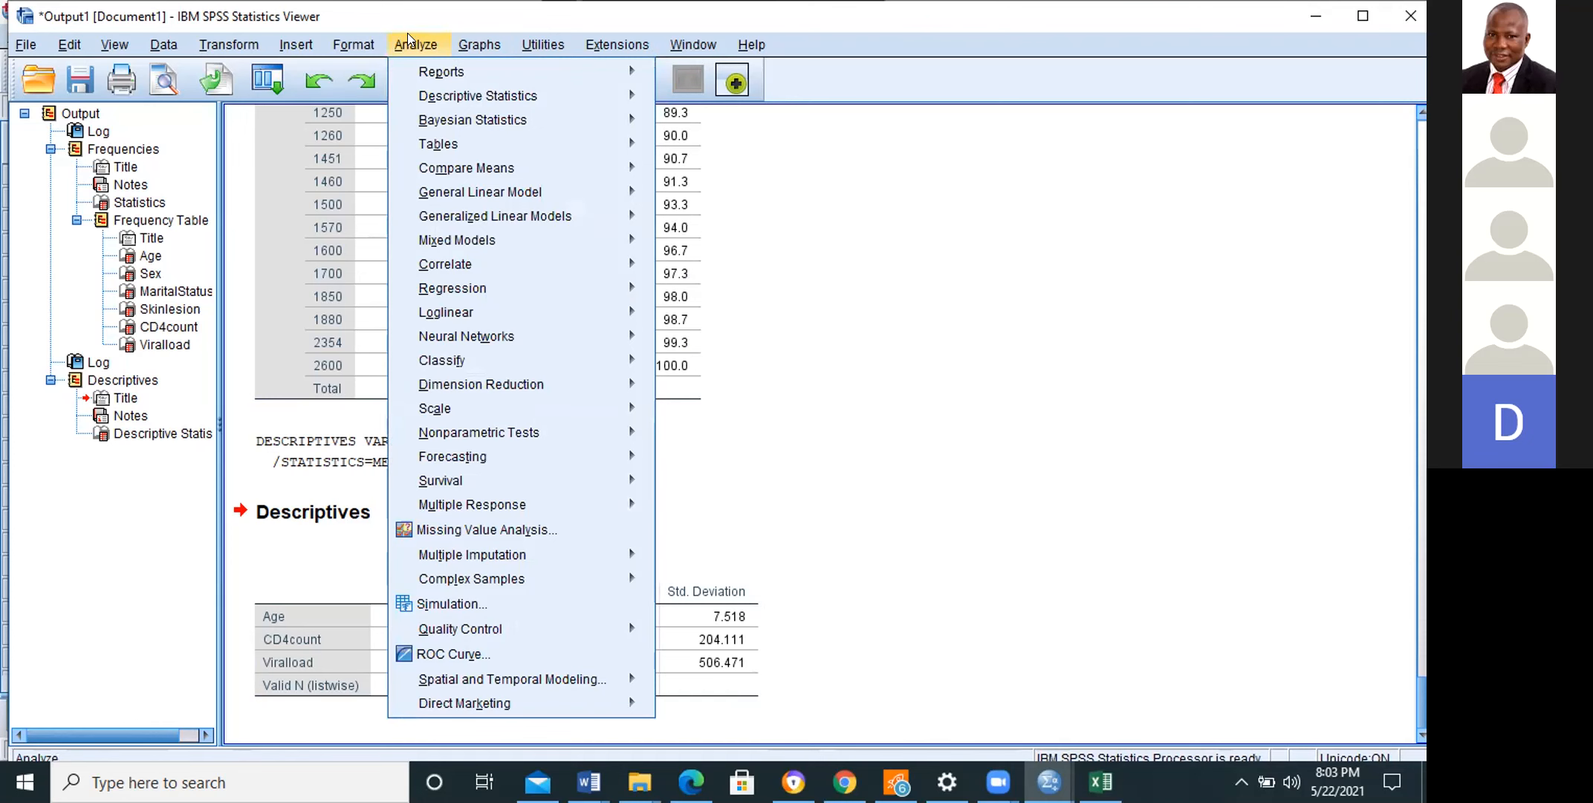
pyautogui.moveTo(429, 104)
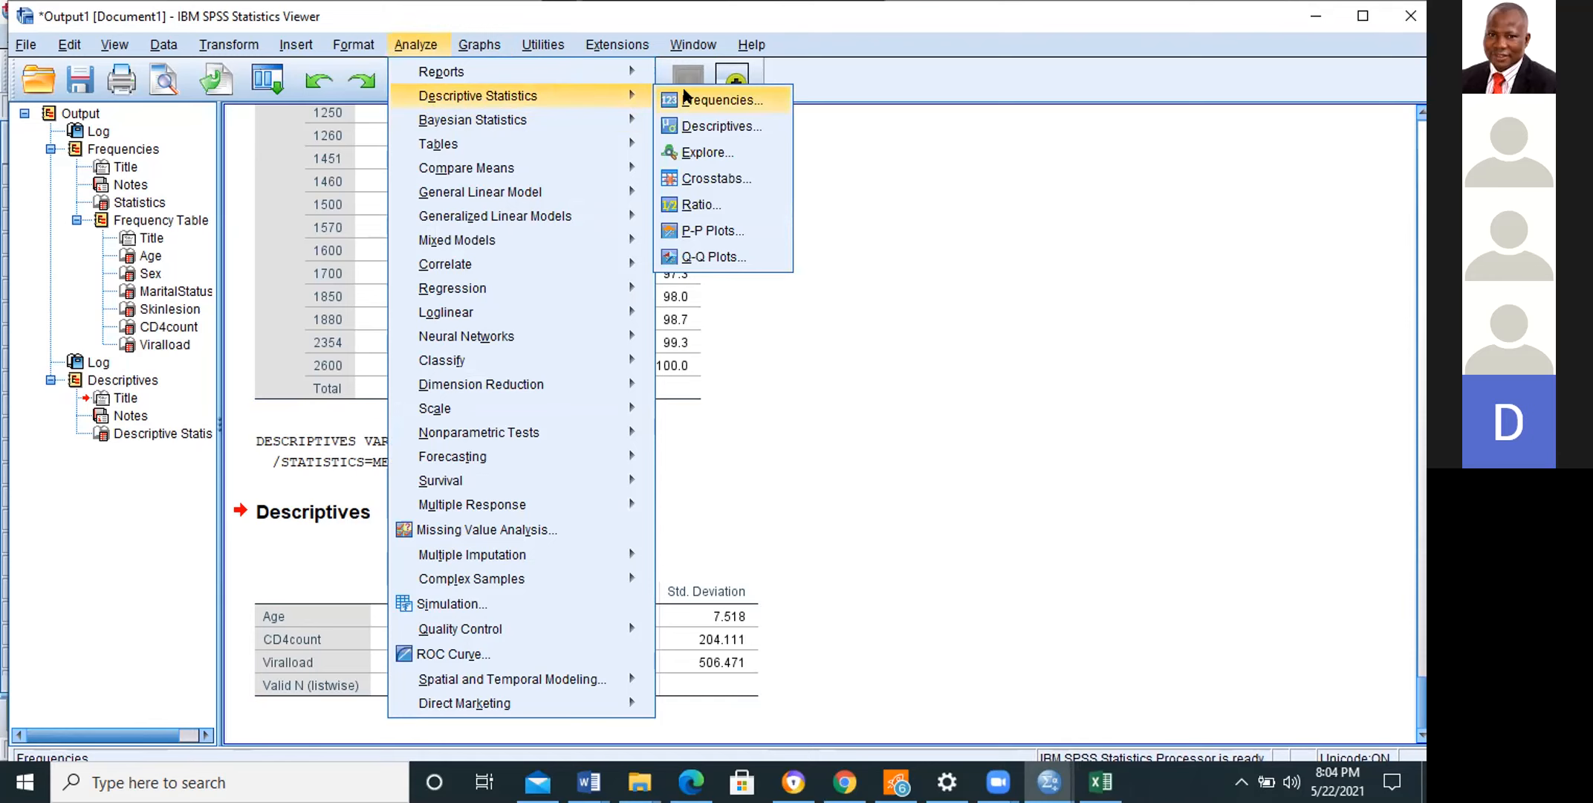
pyautogui.click(683, 97)
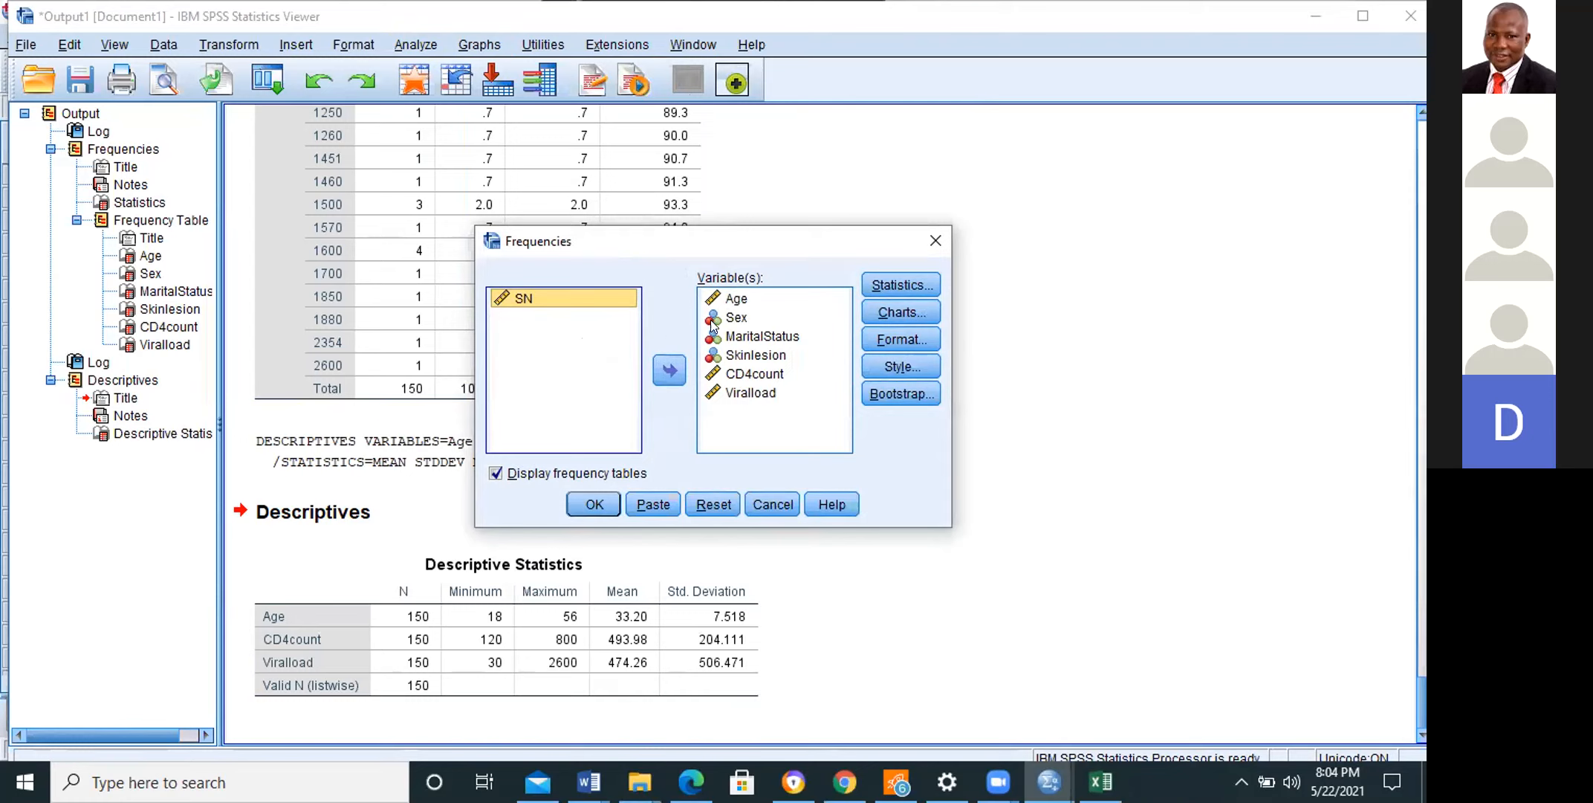
pyautogui.click(721, 339)
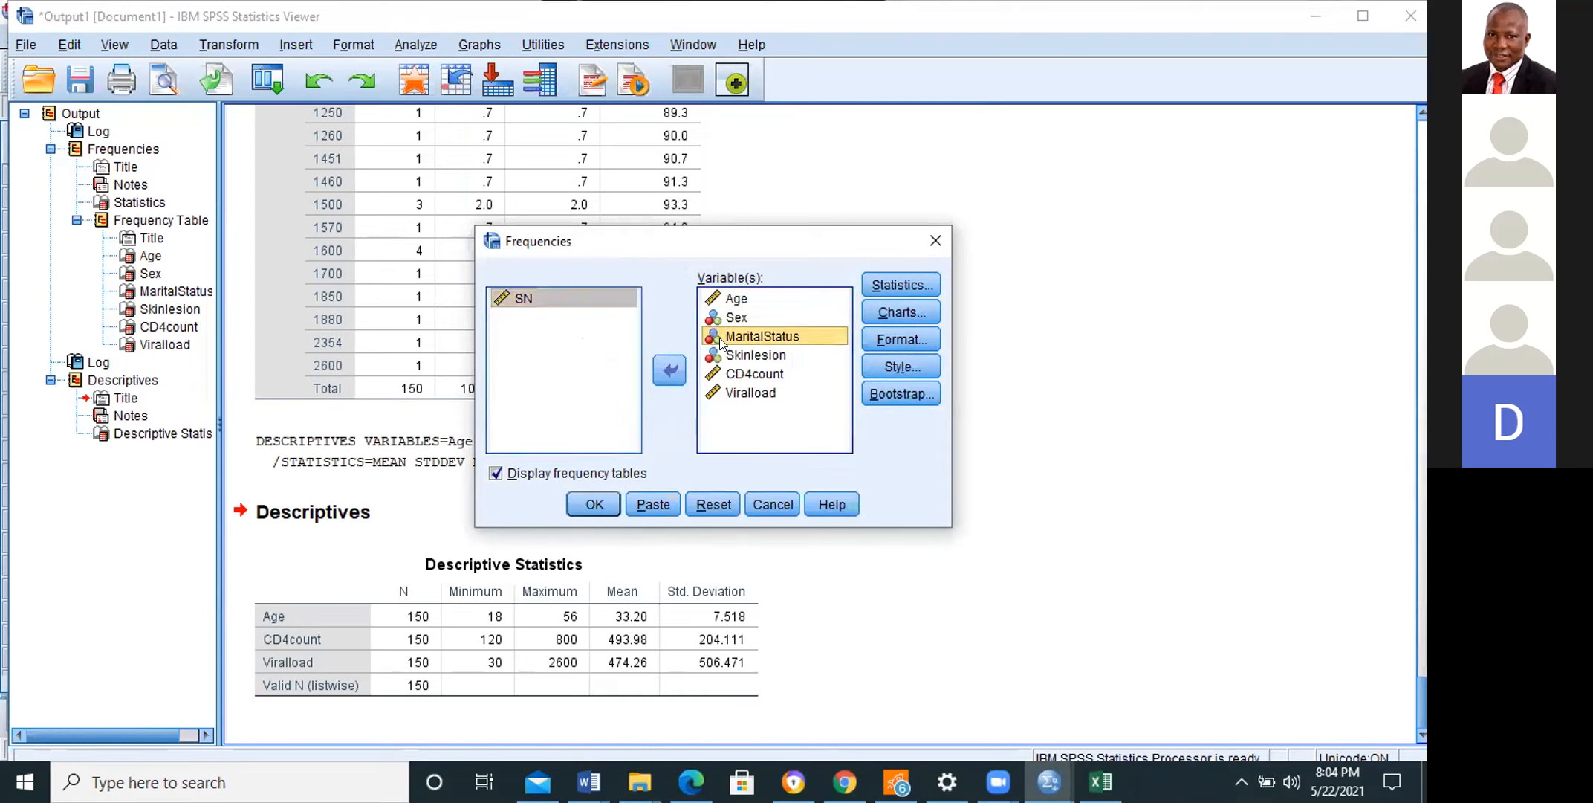
pyautogui.click(675, 369)
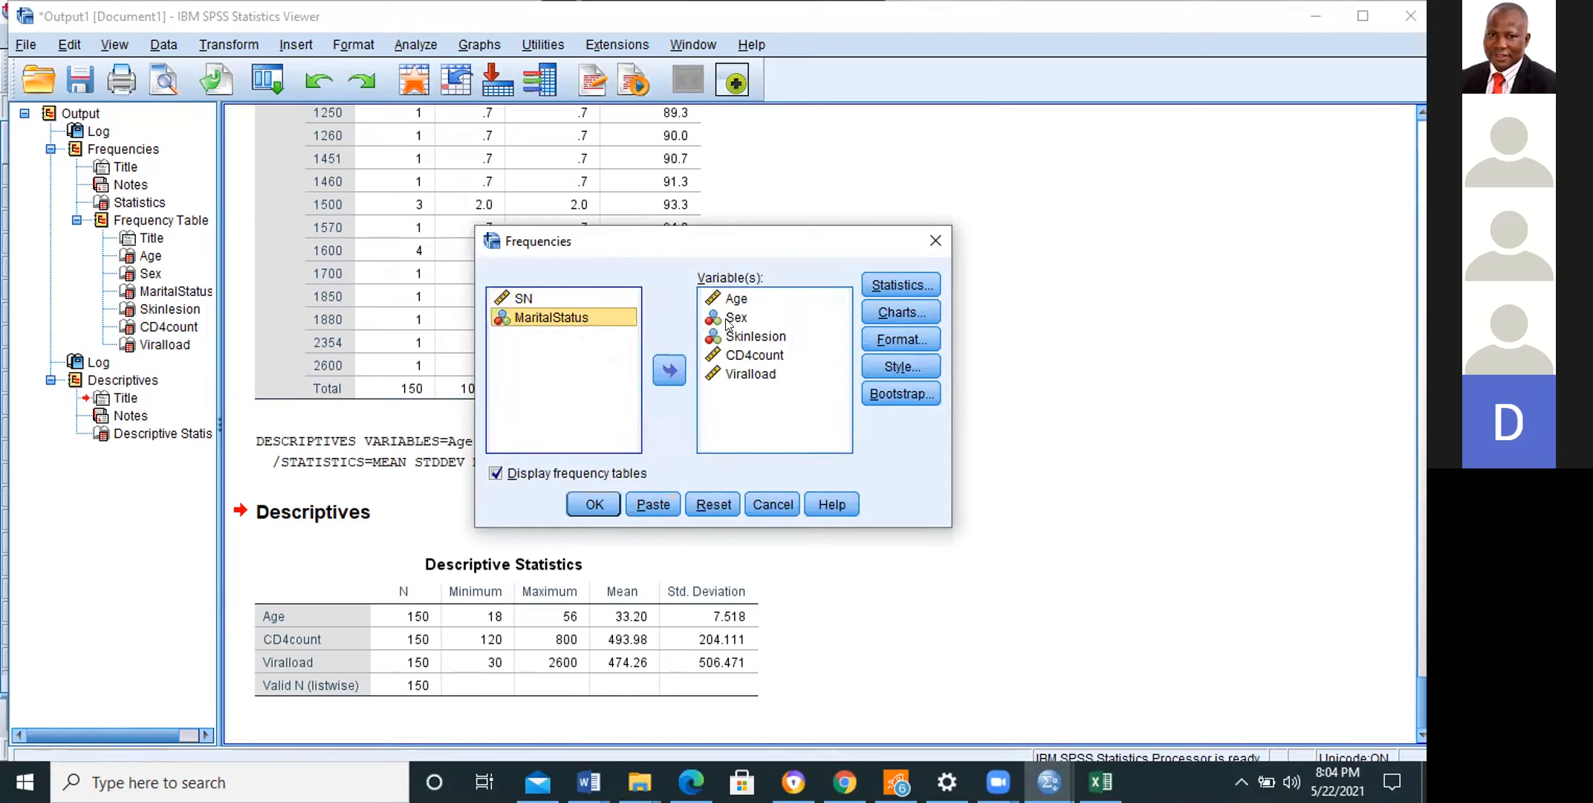
pyautogui.click(669, 370)
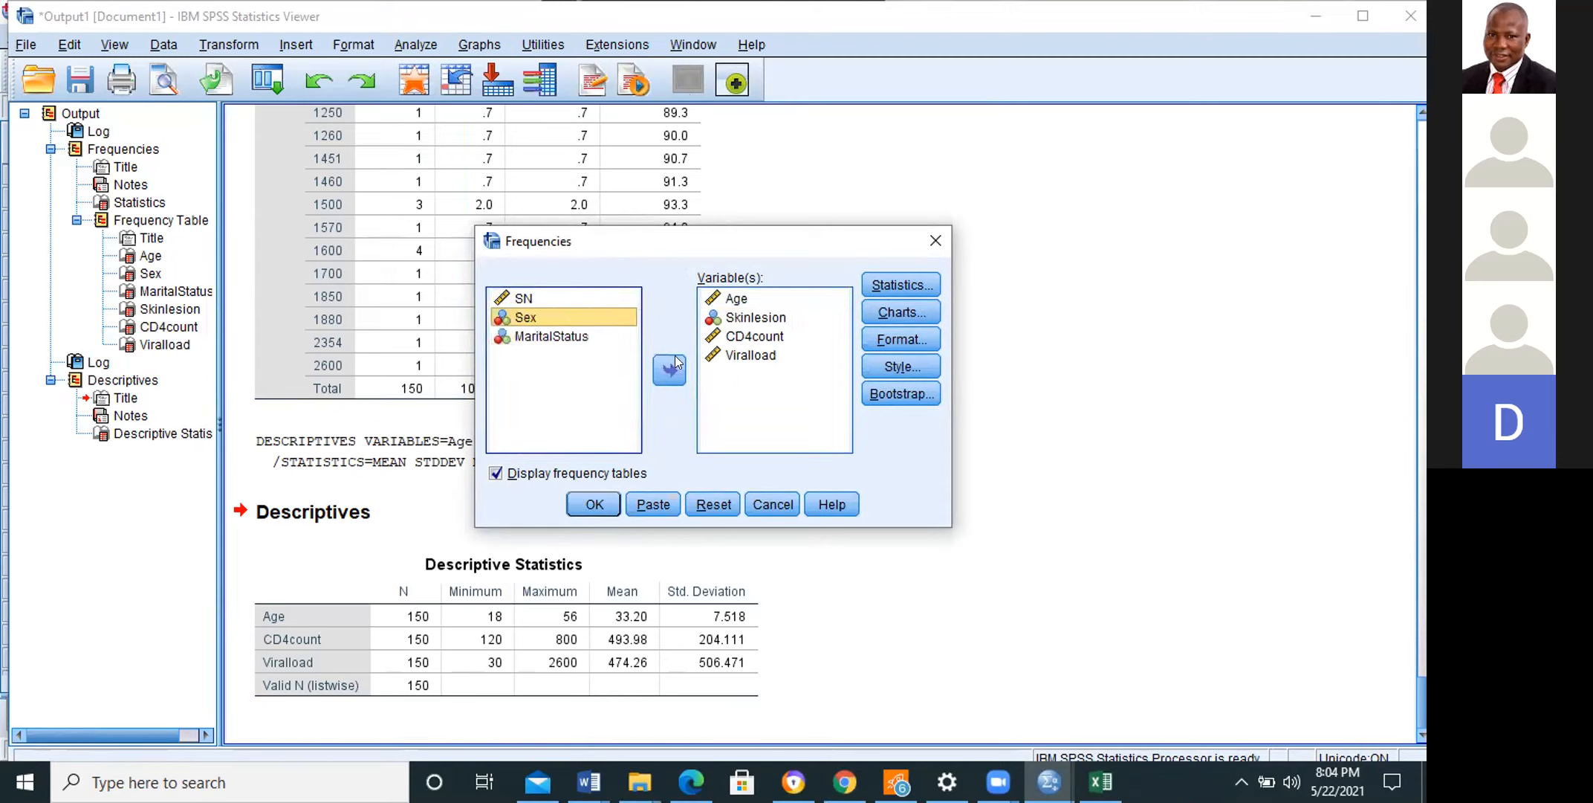
pyautogui.click(668, 370)
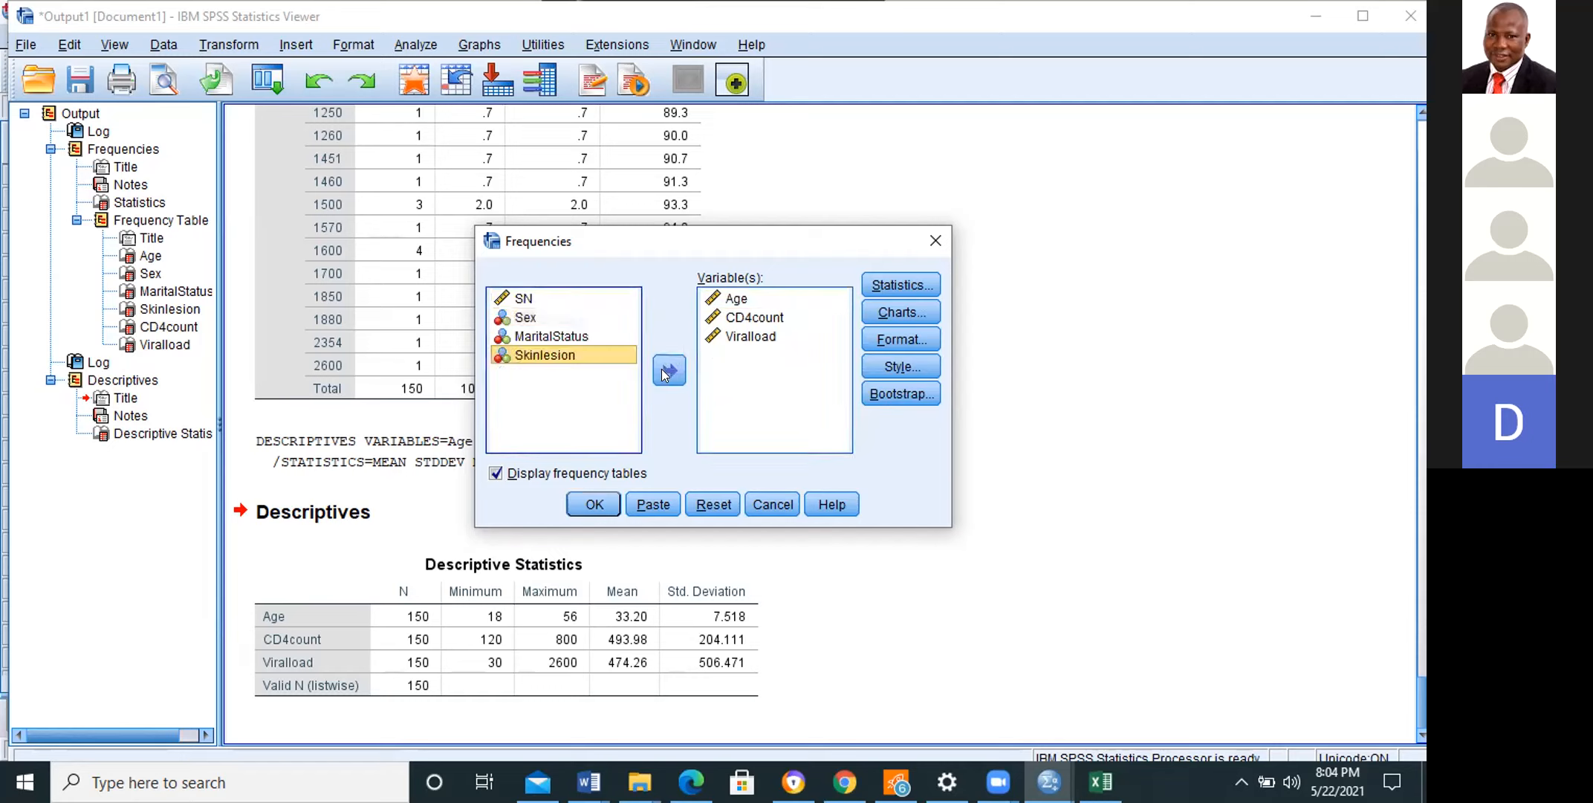
# Step: Set the Frequencies statistics to include the mean, median, standard deviation and quartiles
pyautogui.click(883, 285)
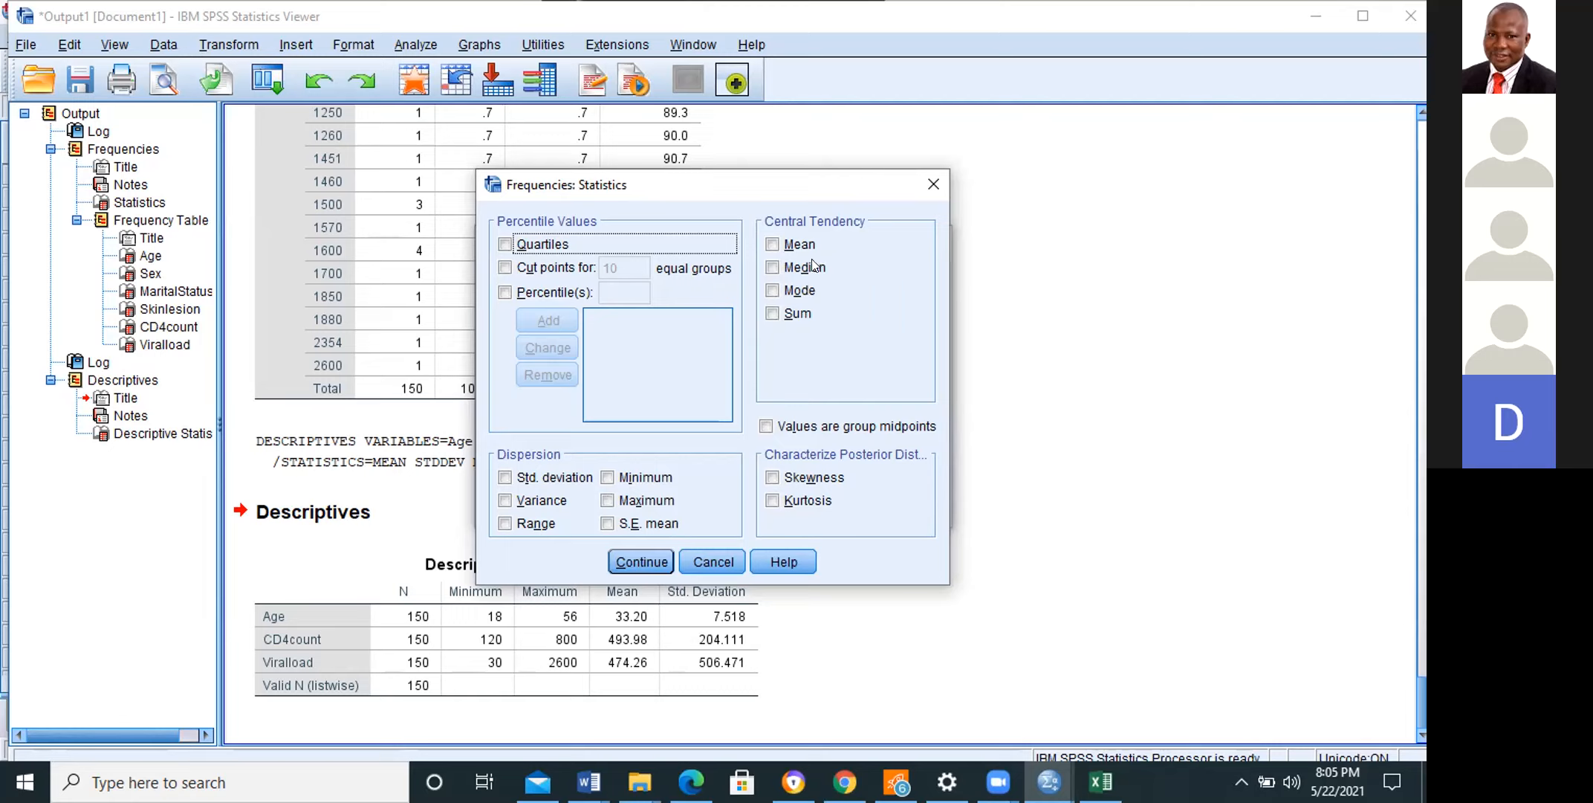
pyautogui.click(773, 243)
pyautogui.click(773, 269)
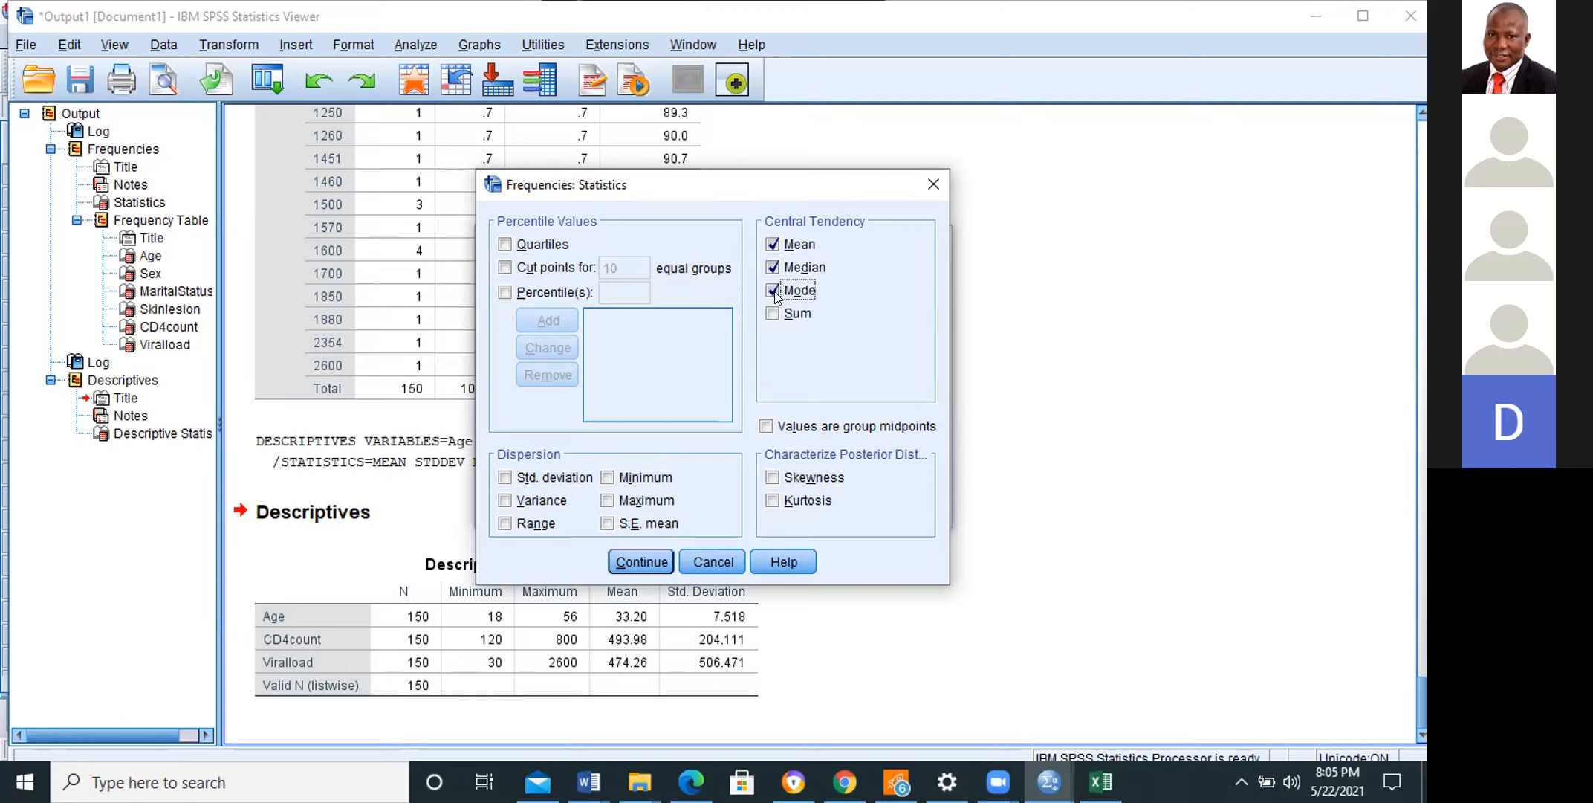
pyautogui.click(775, 295)
pyautogui.click(506, 478)
pyautogui.click(505, 244)
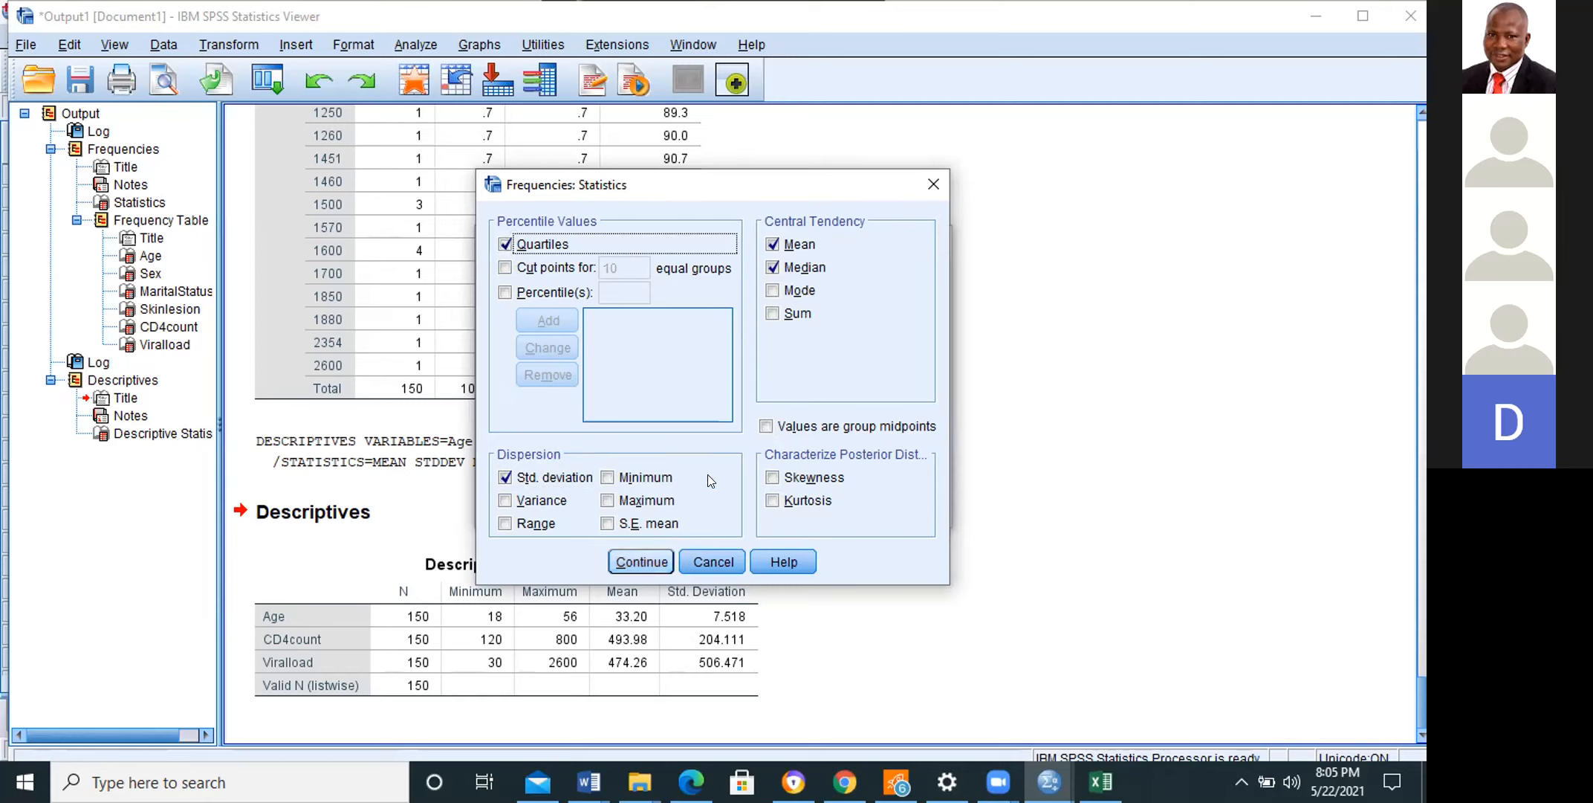
pyautogui.press('Return')
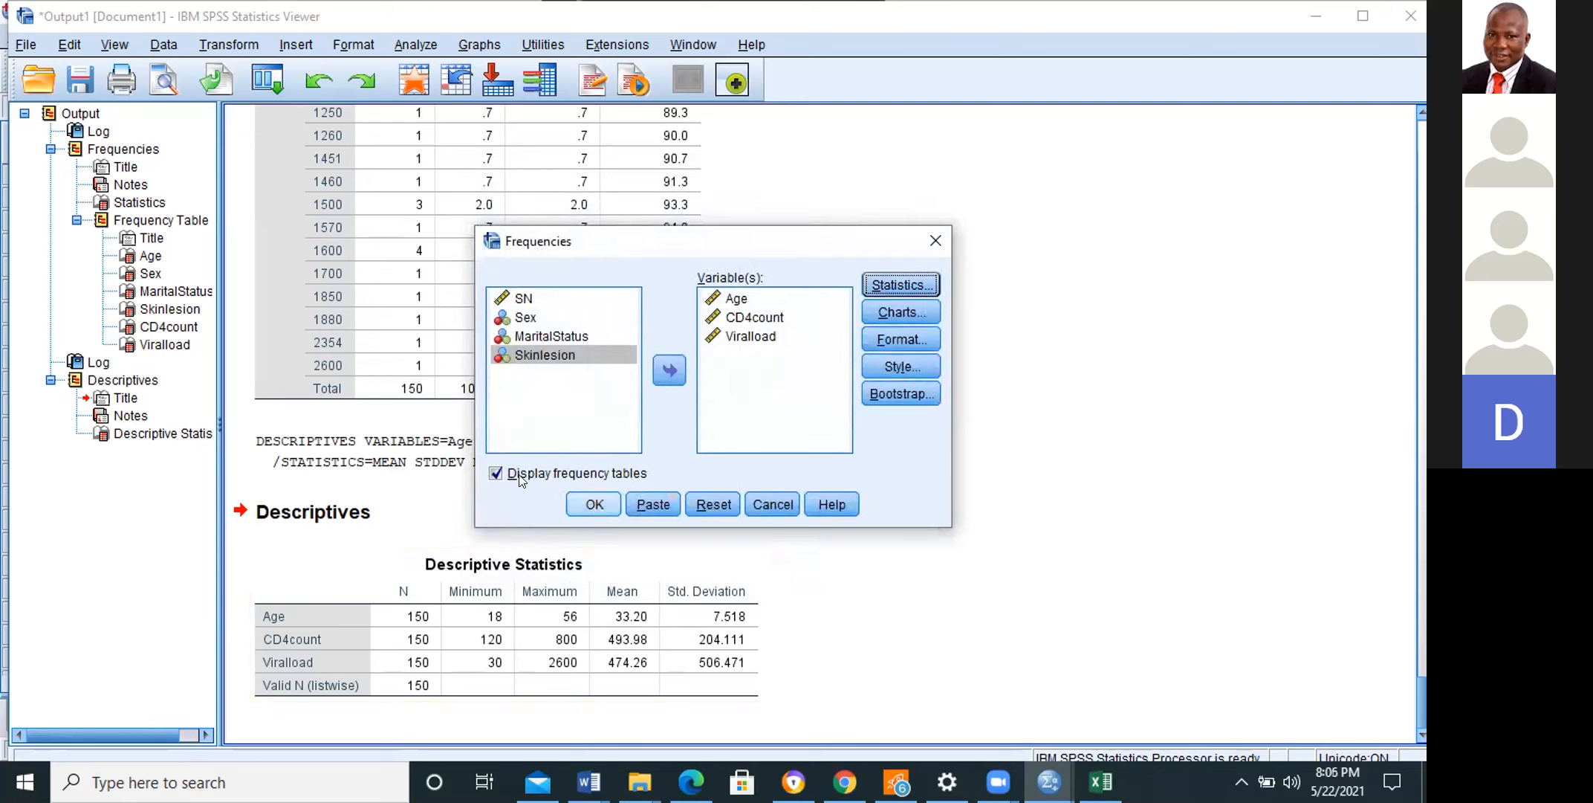
# Step: Turn off the display of frequency tables and run the Frequencies analysis to produce only the Statistics table
pyautogui.click(494, 473)
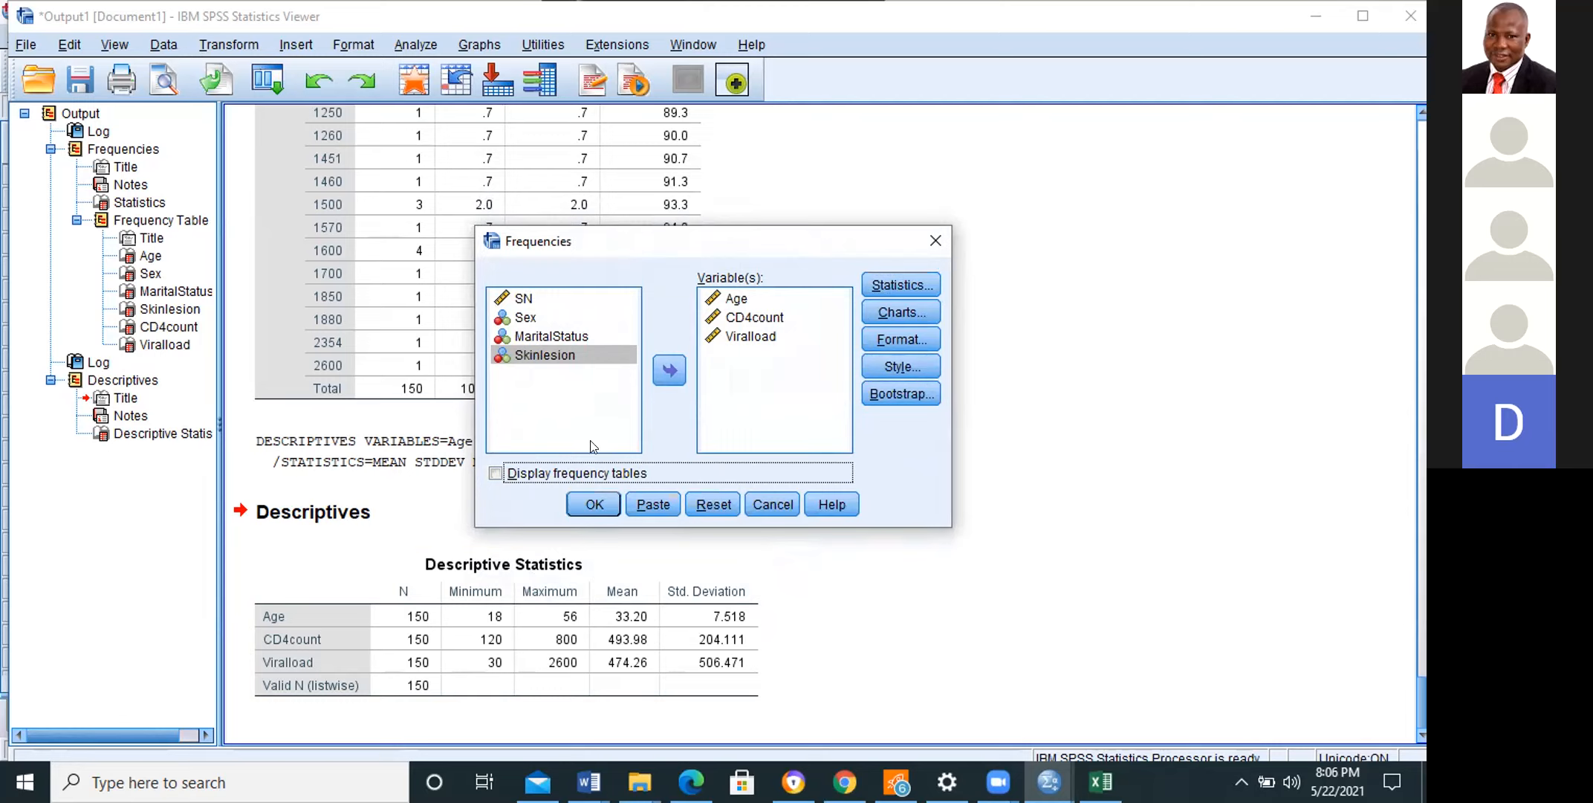
pyautogui.click(575, 507)
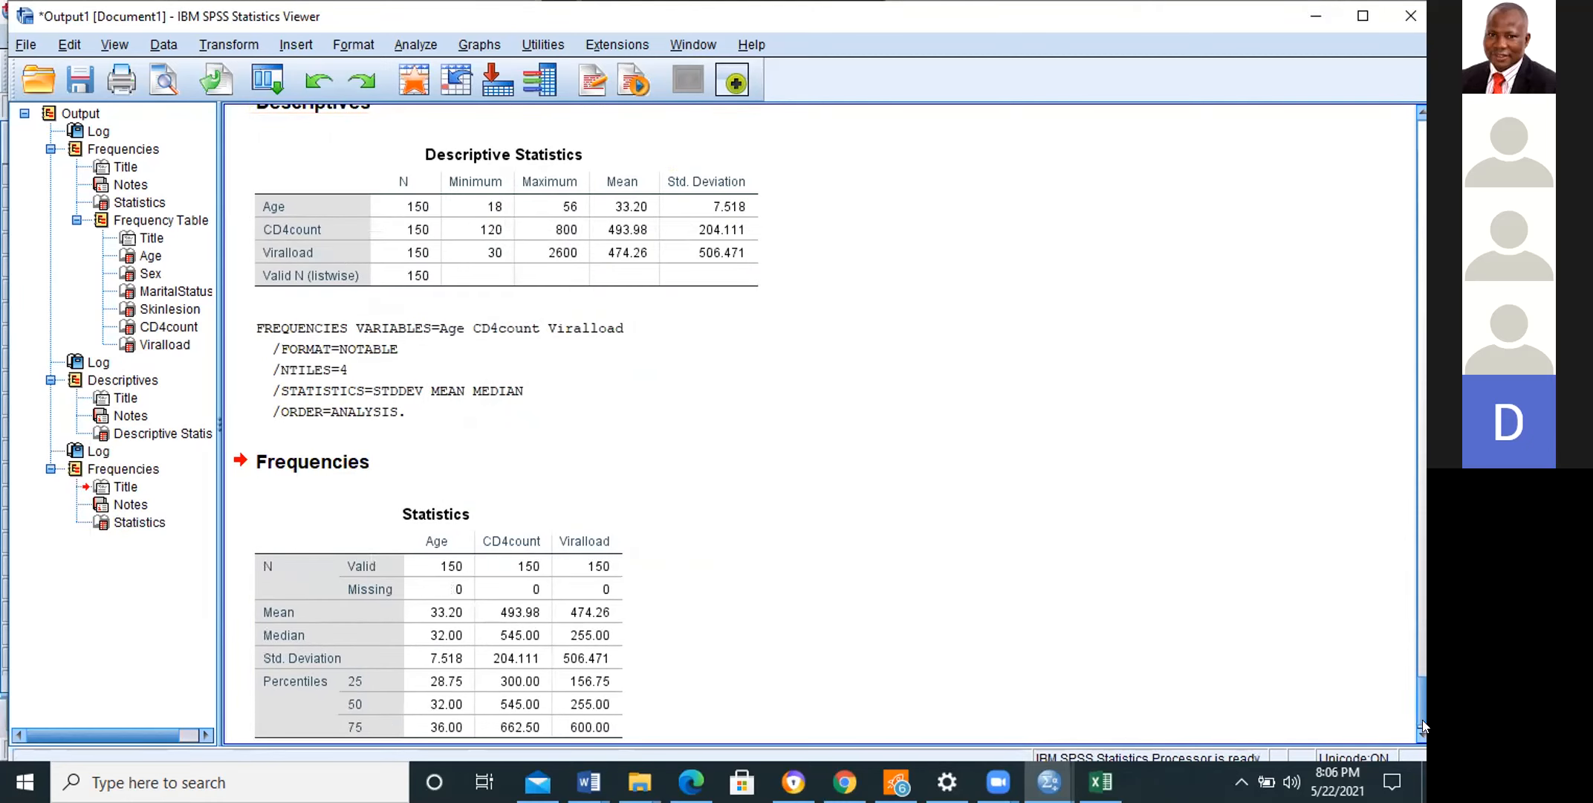
pyautogui.scroll(-1, 1422, 728)
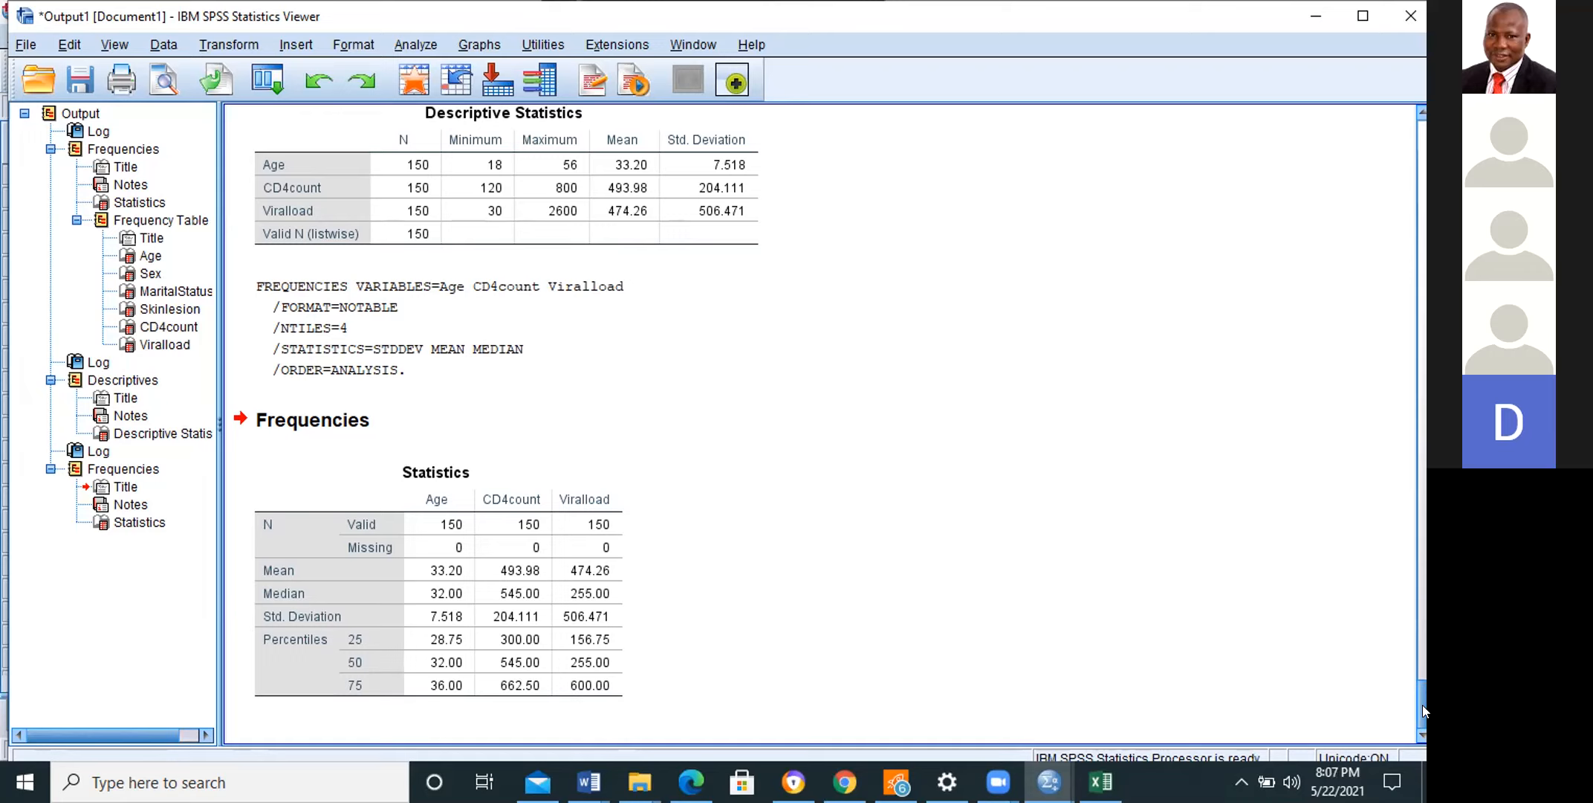
# Step: Start a Recode into Different Variables transformation with Age as the input variable
pyautogui.click(211, 45)
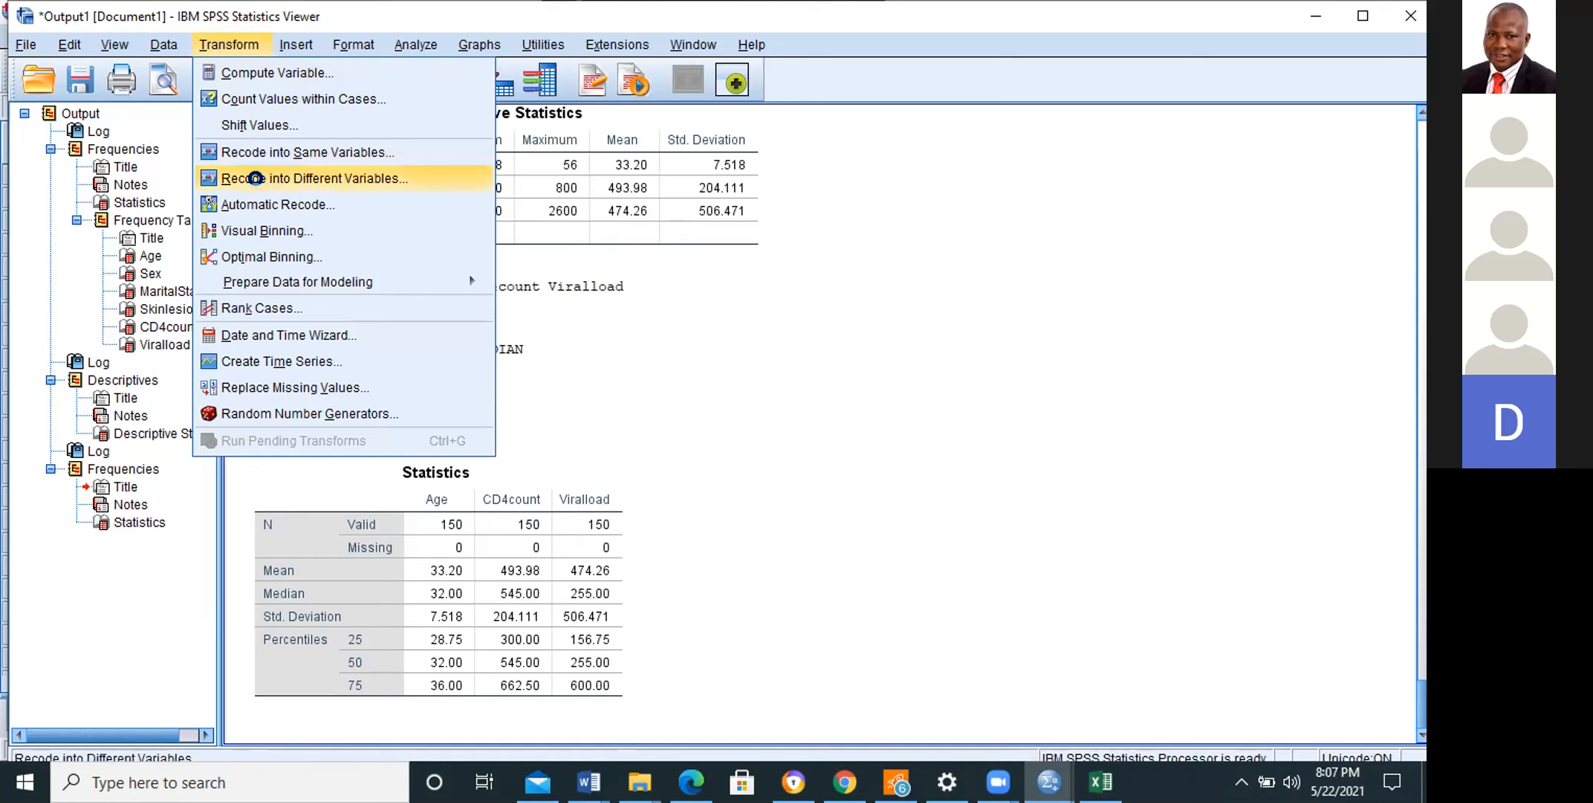
pyautogui.click(262, 187)
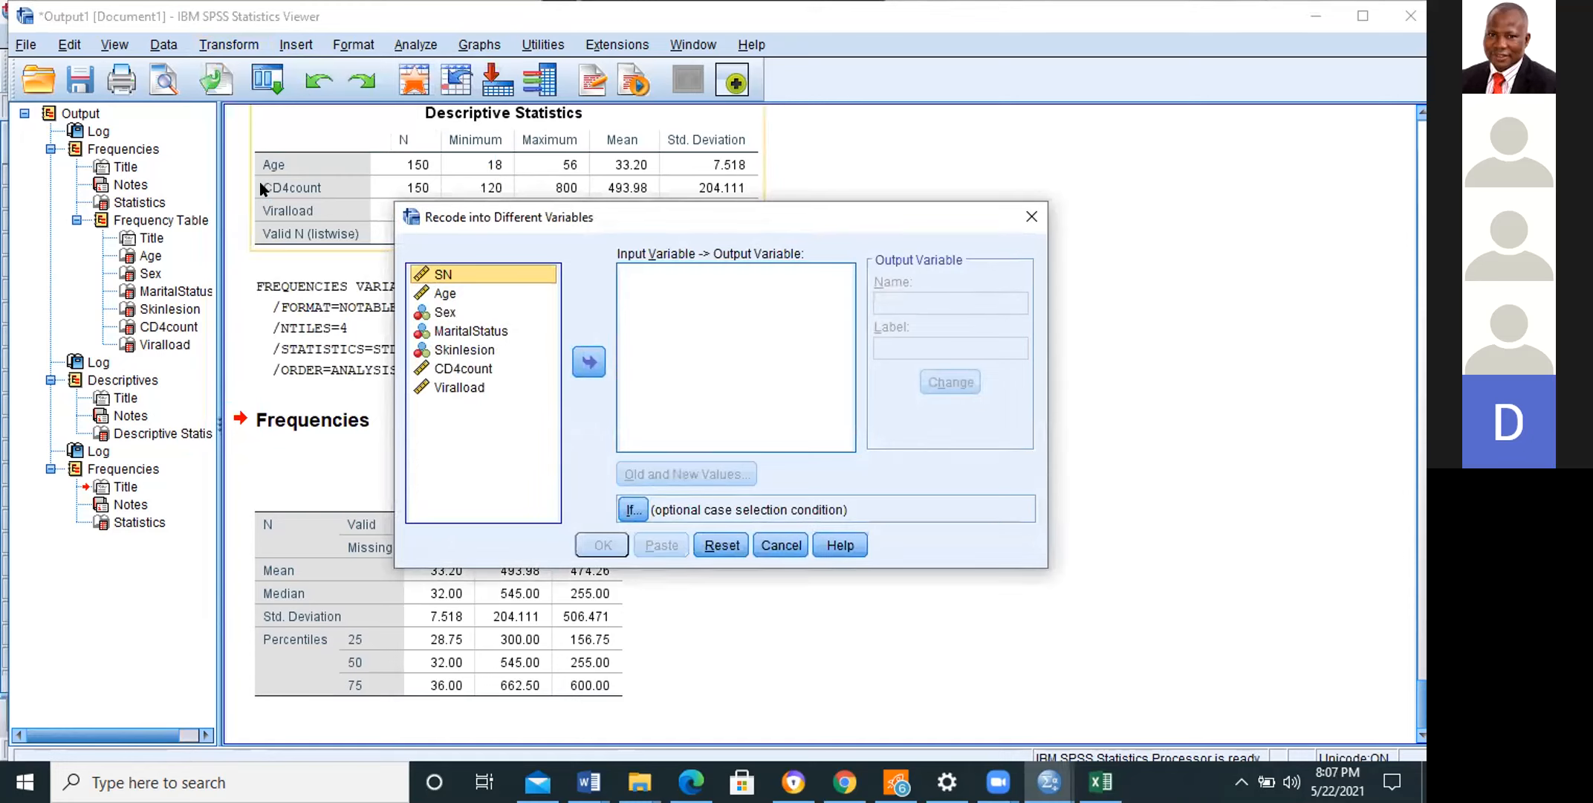
pyautogui.click(445, 294)
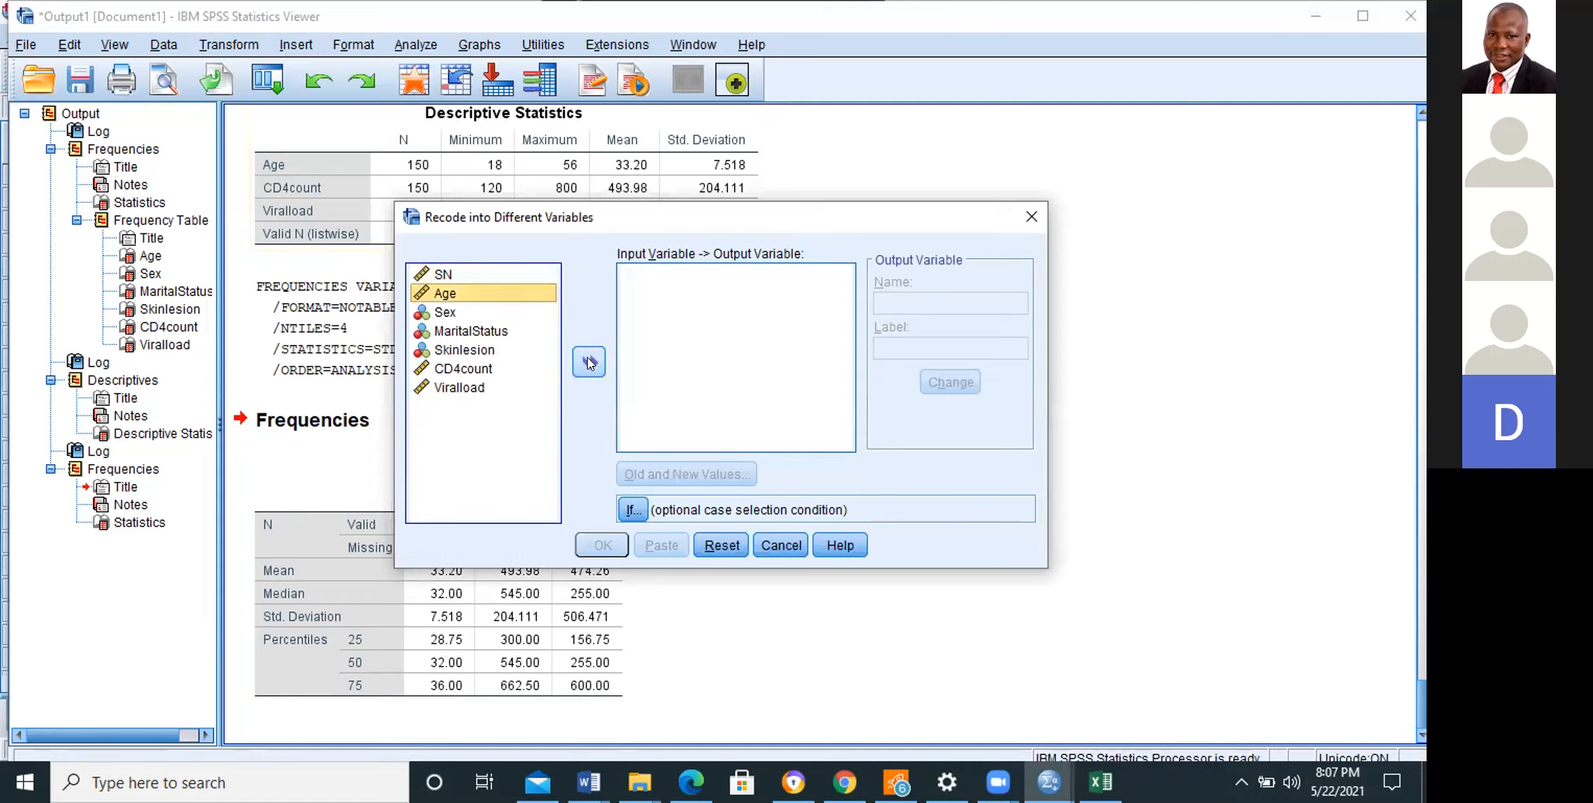
pyautogui.click(590, 362)
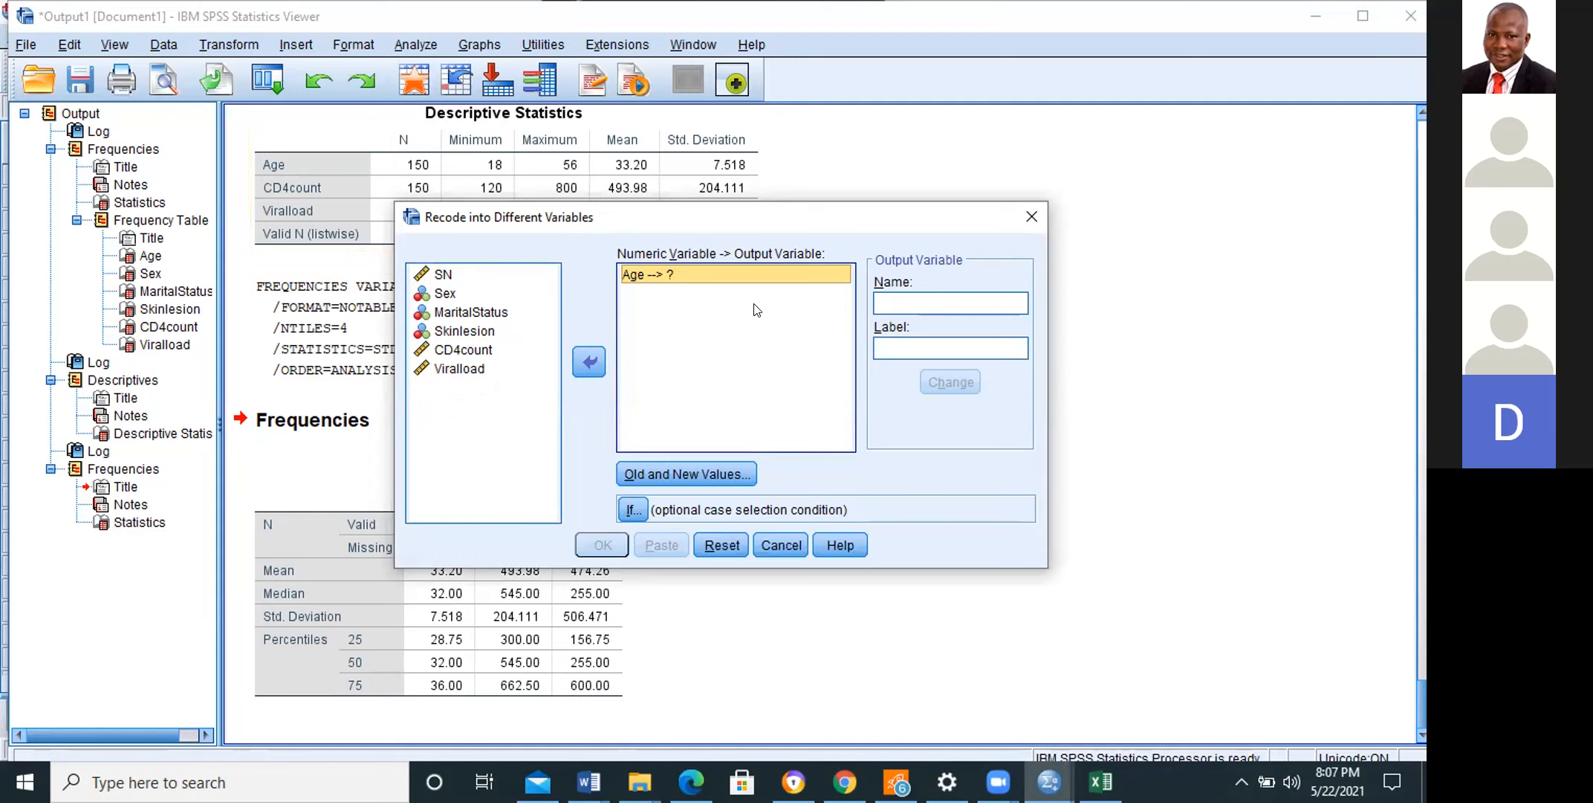
# Step: Name the output variable Agegroup and apply it as the recode target for Age
pyautogui.click(898, 300)
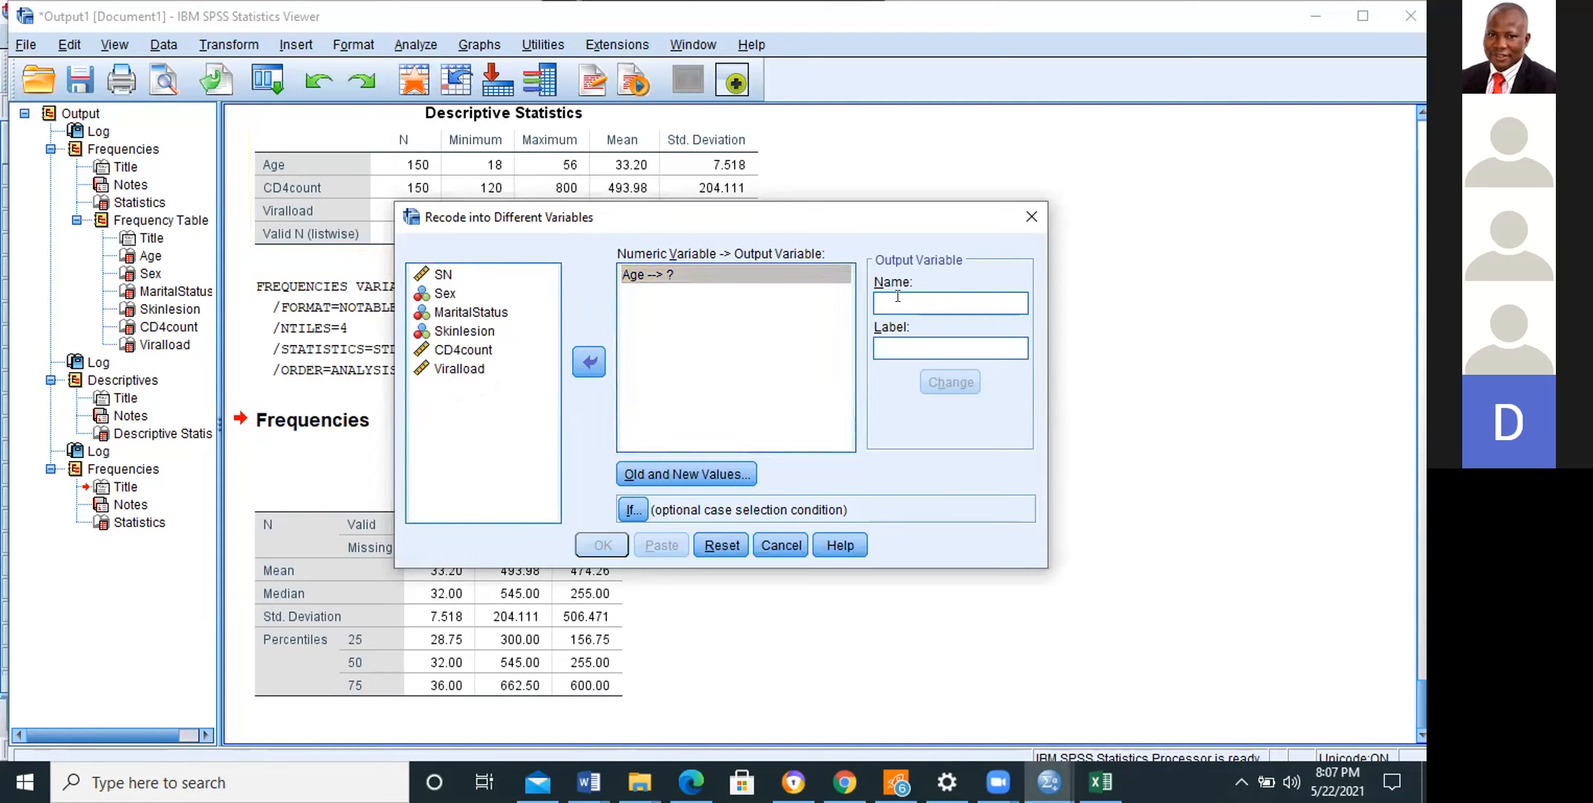
pyautogui.write('Age g')
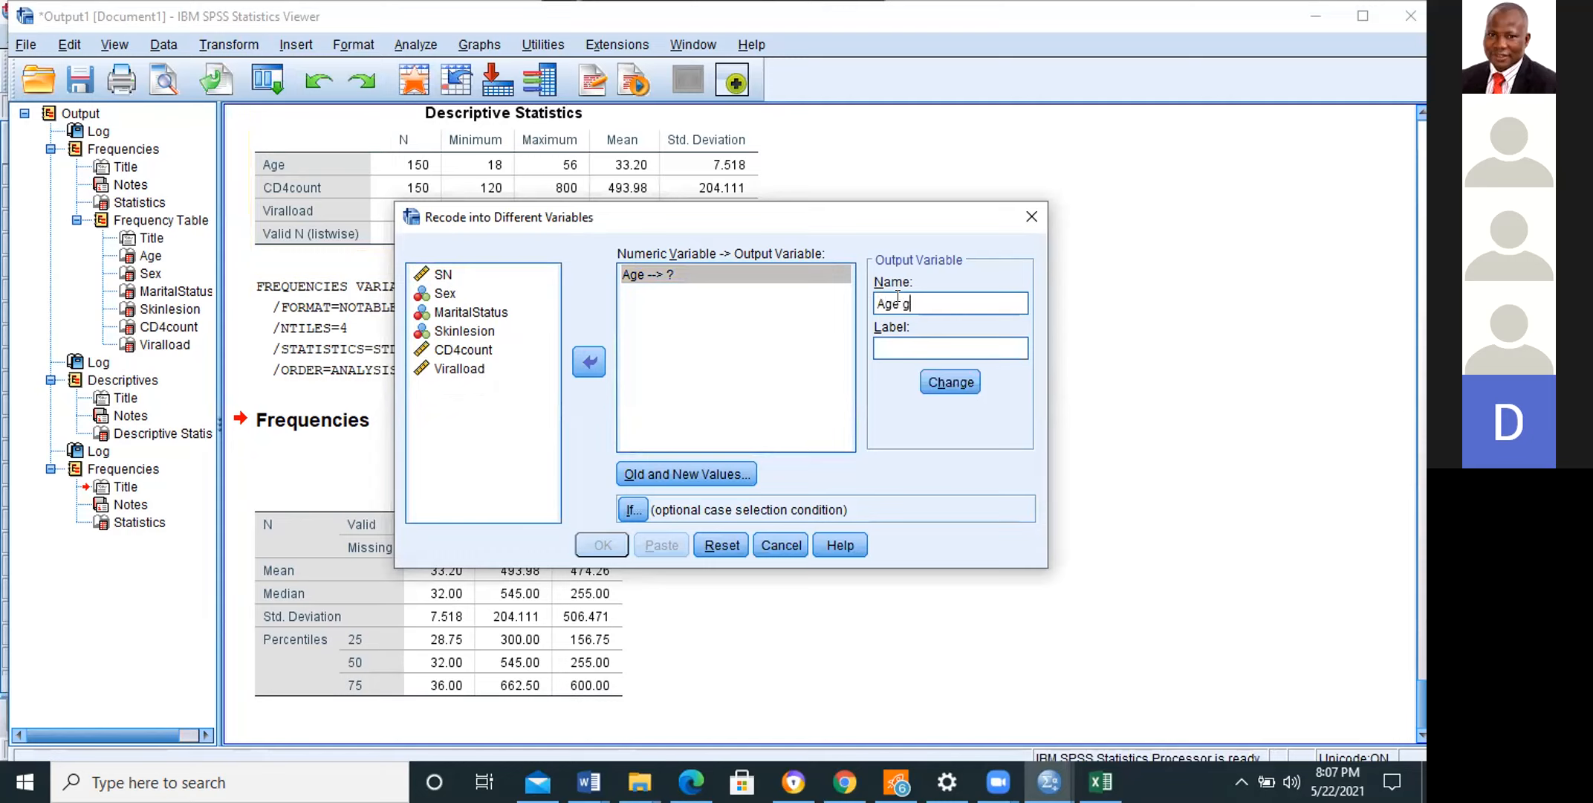
pyautogui.write('roup')
pyautogui.click(899, 302)
pyautogui.press('BackSpace')
pyautogui.click(900, 345)
pyautogui.click(940, 381)
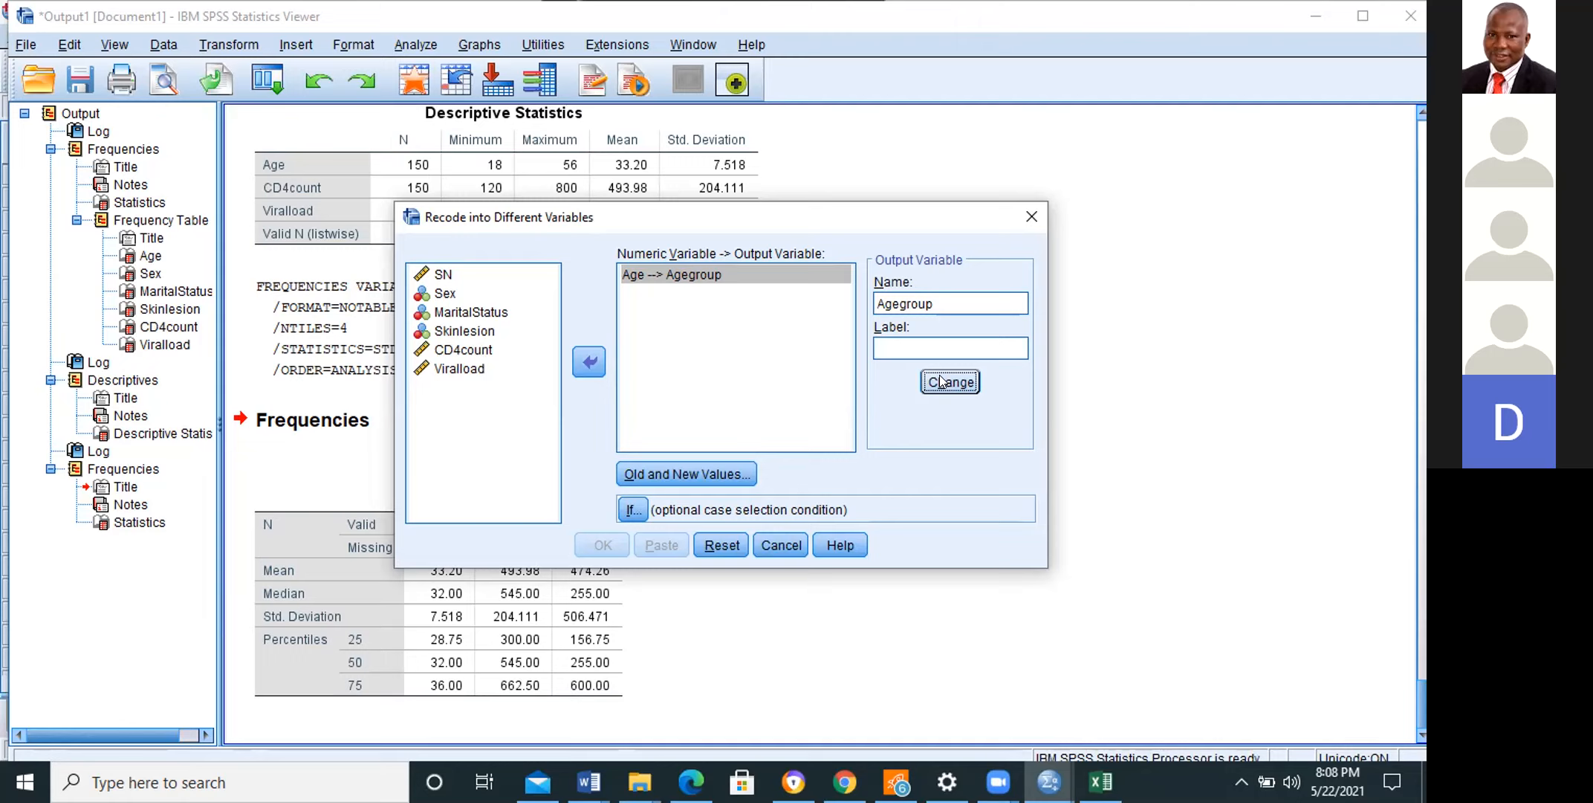
# Step: In the old and new values, add a range rule recoding ages 18 through 19 to 1
pyautogui.click(675, 472)
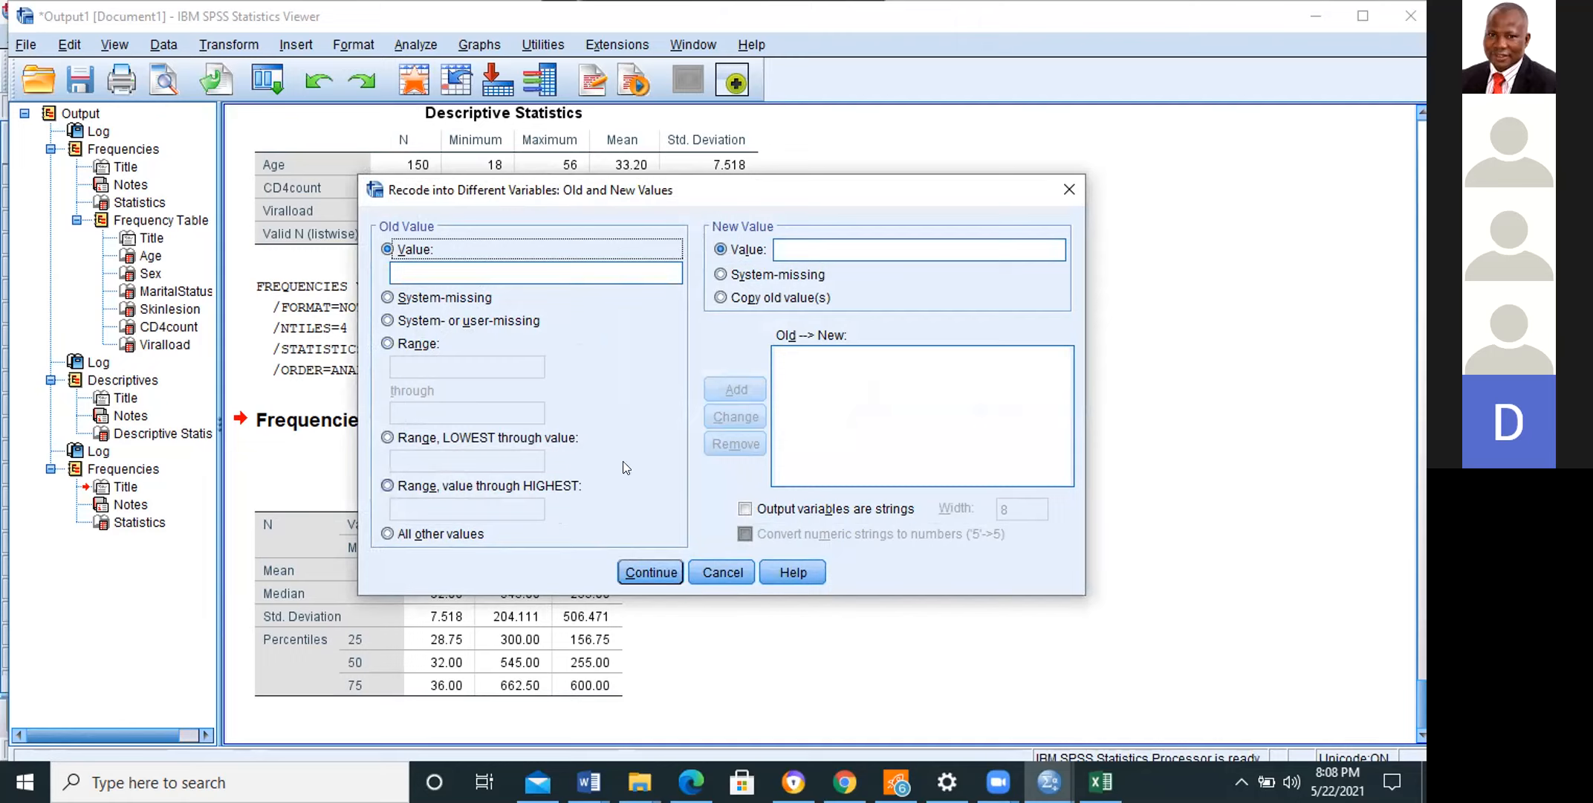
pyautogui.click(387, 344)
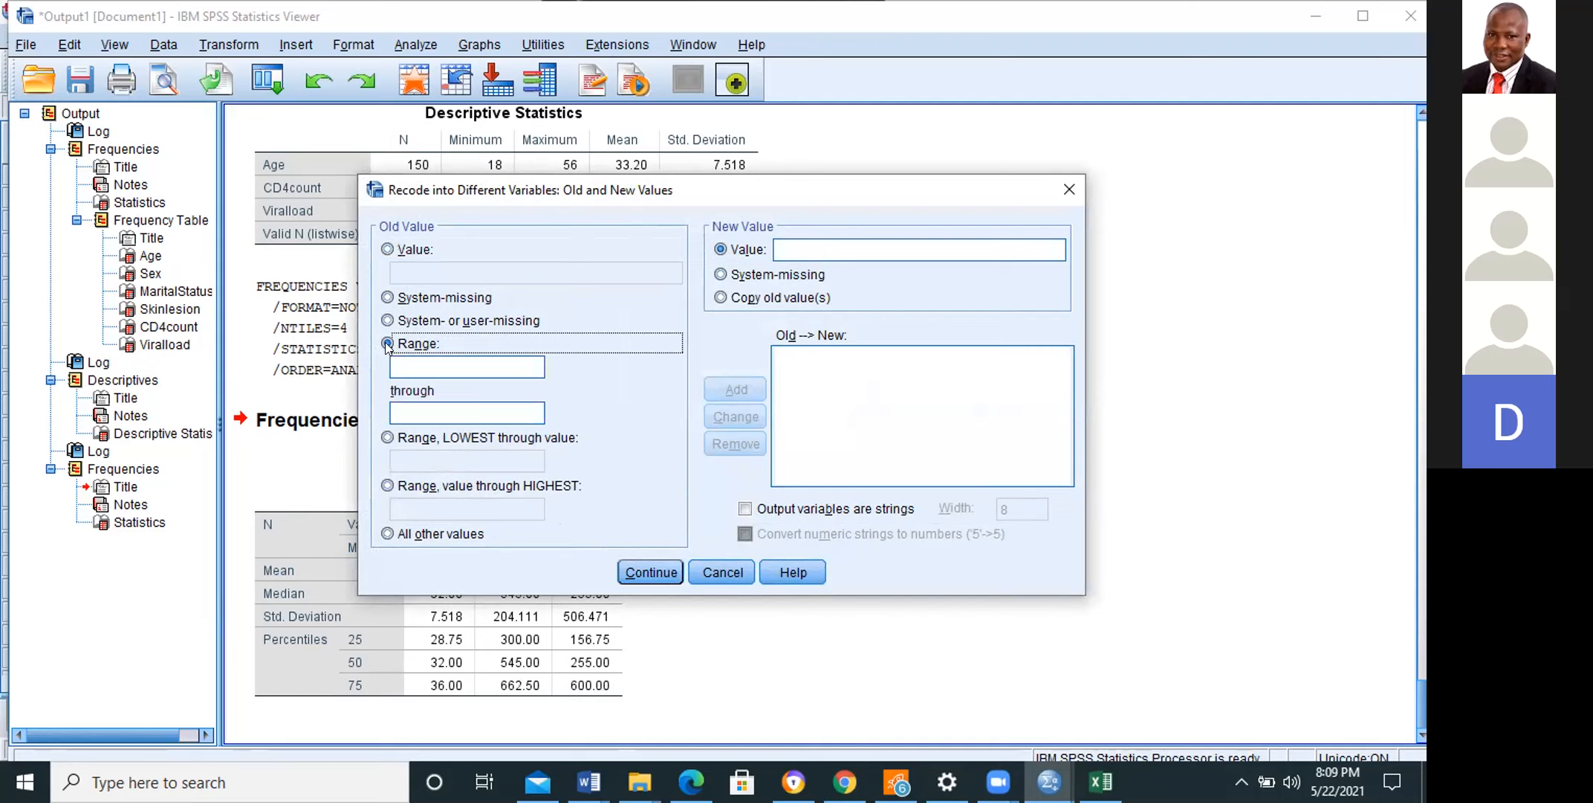
pyautogui.click(434, 364)
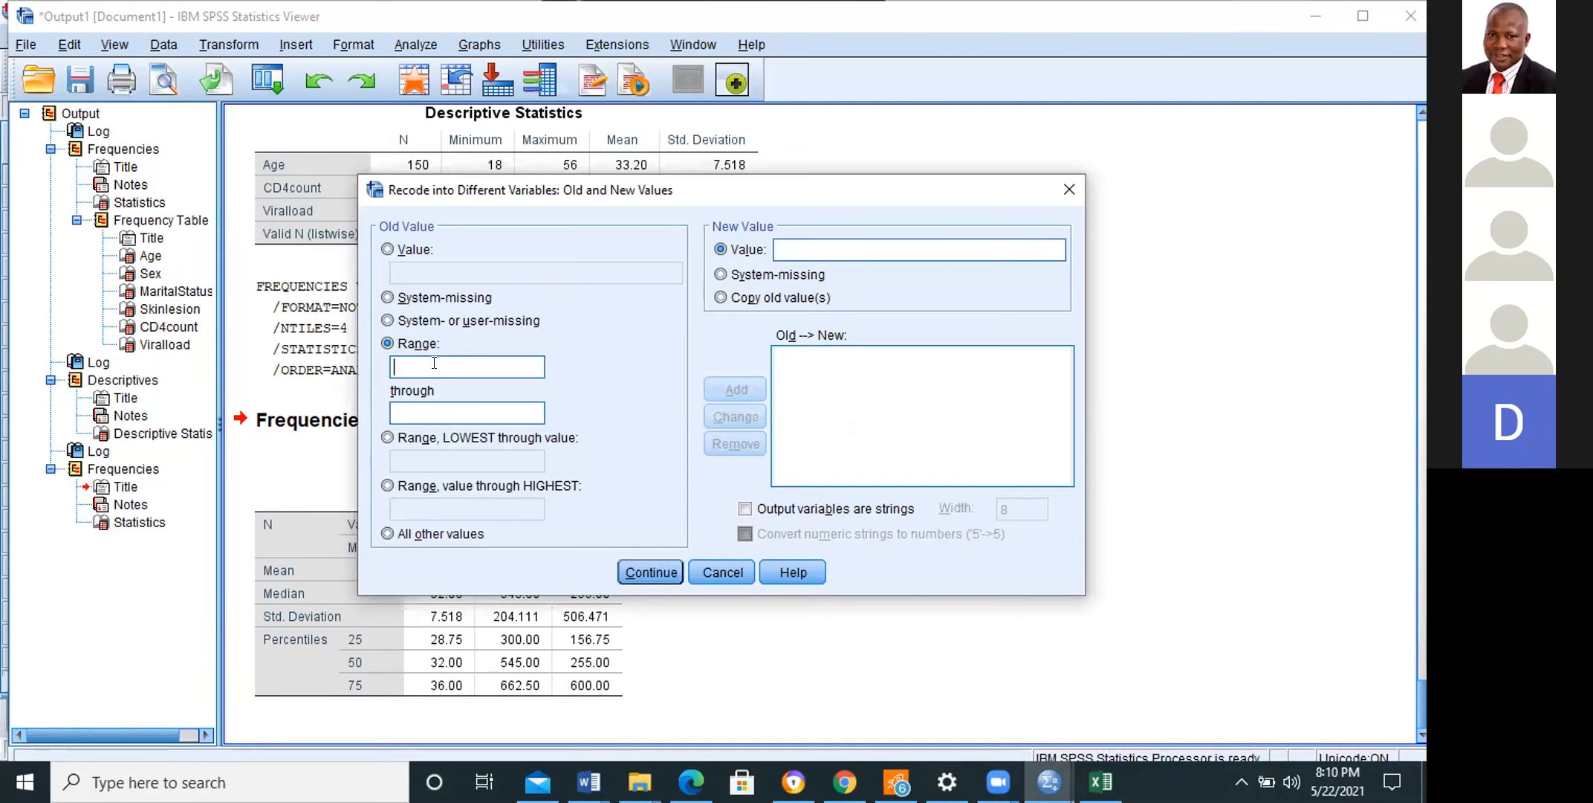
pyautogui.write('18')
pyautogui.write('19')
pyautogui.click(833, 237)
pyautogui.write('1')
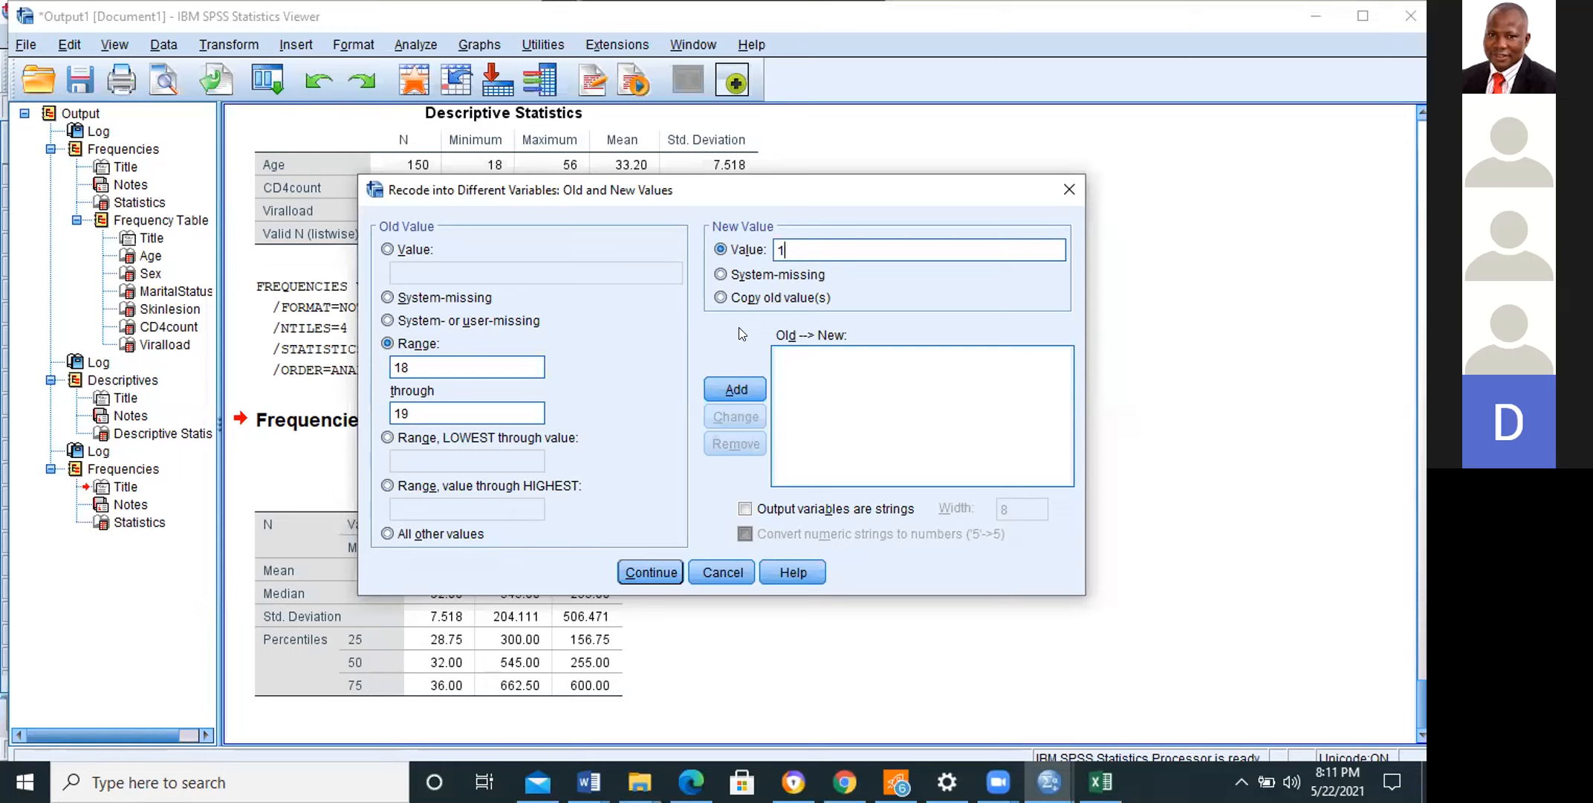
pyautogui.click(737, 389)
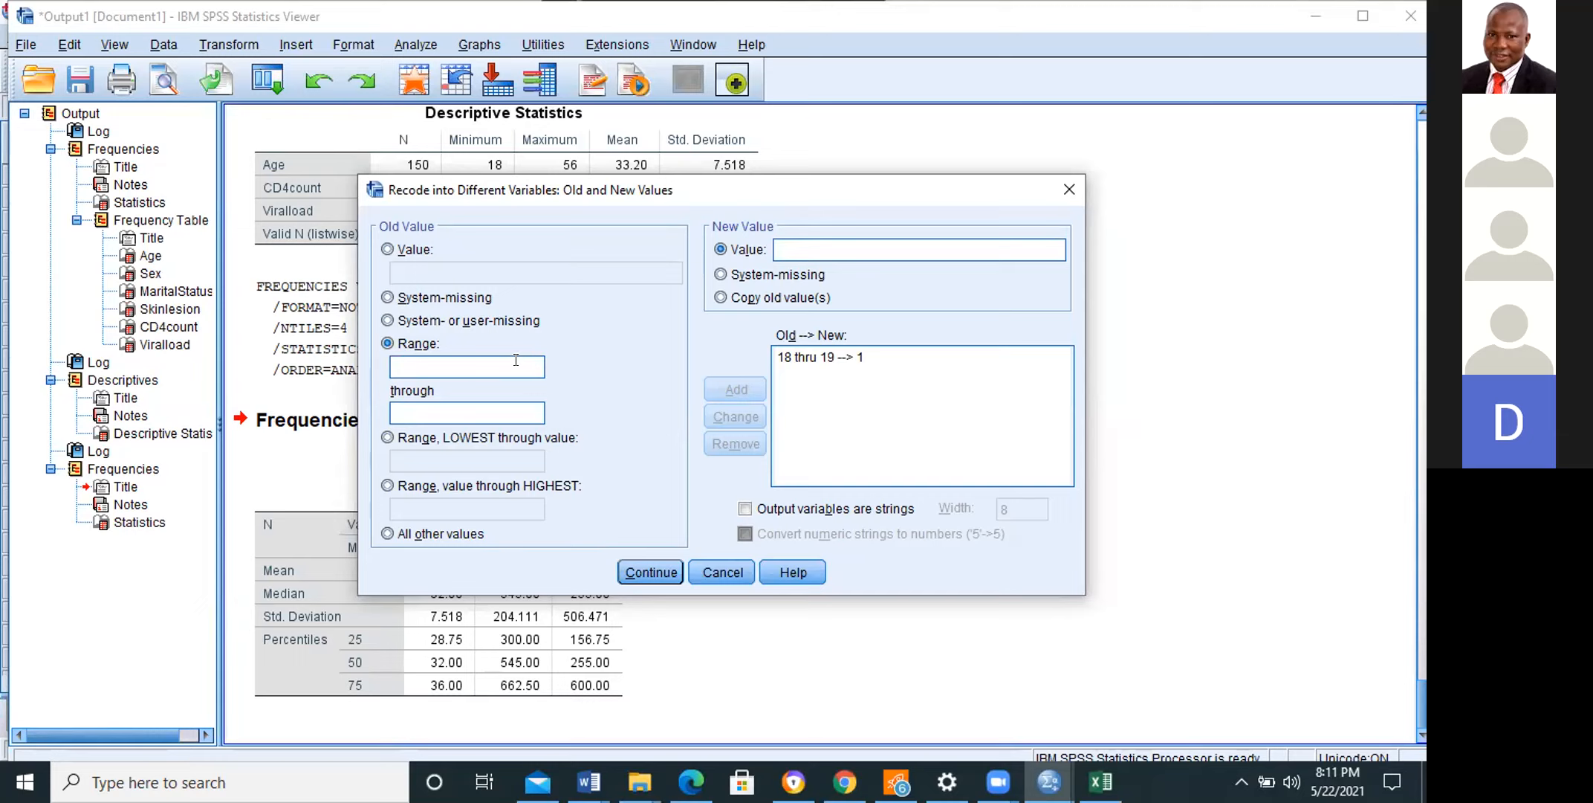
# Step: Add a range rule recoding ages 20 through 29 to 2
pyautogui.write('20')
pyautogui.click(516, 399)
pyautogui.write('29')
pyautogui.click(811, 246)
pyautogui.write('2')
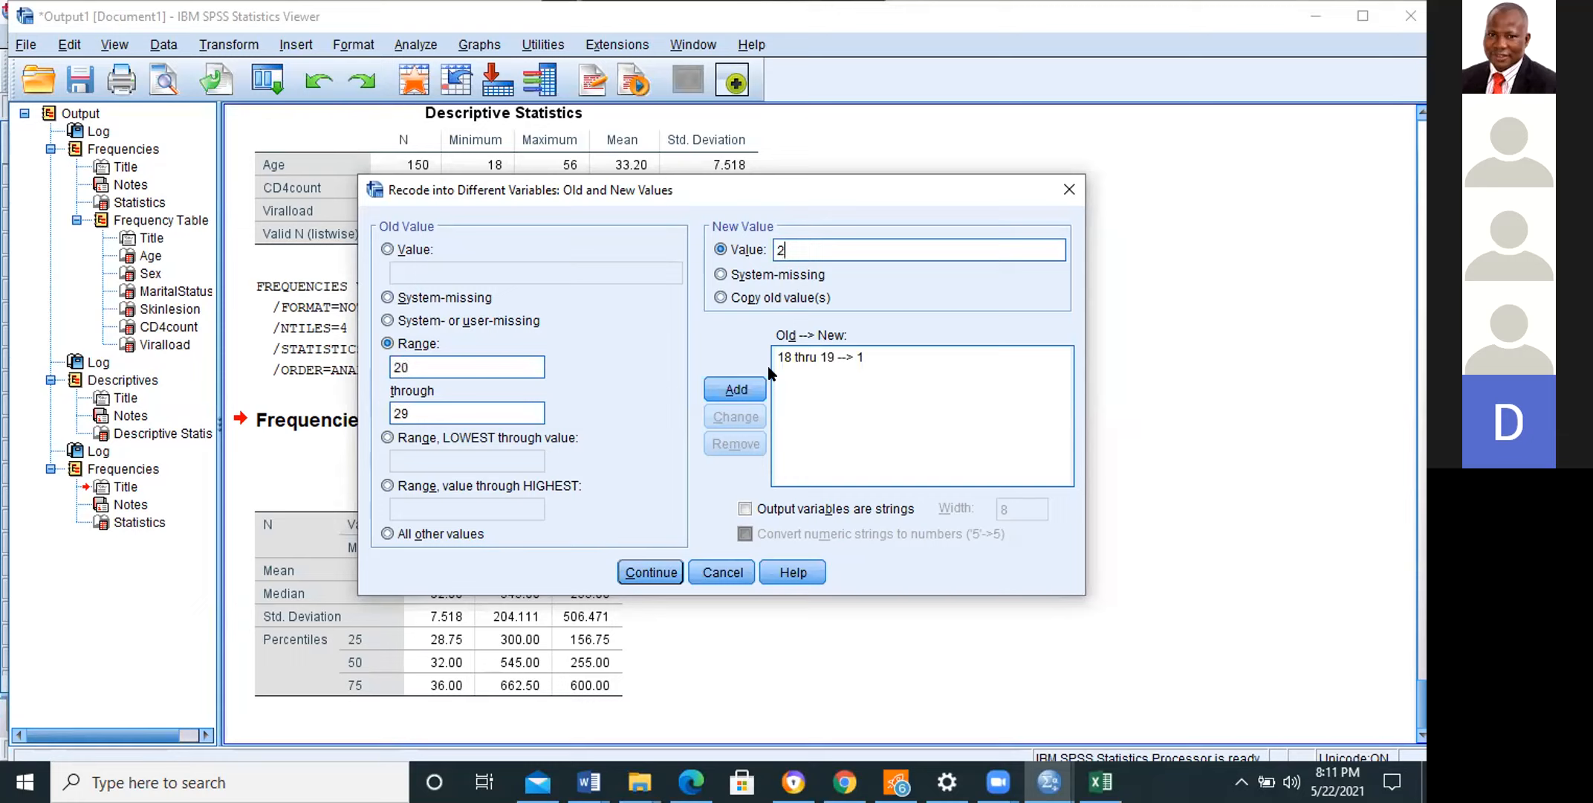
pyautogui.click(755, 391)
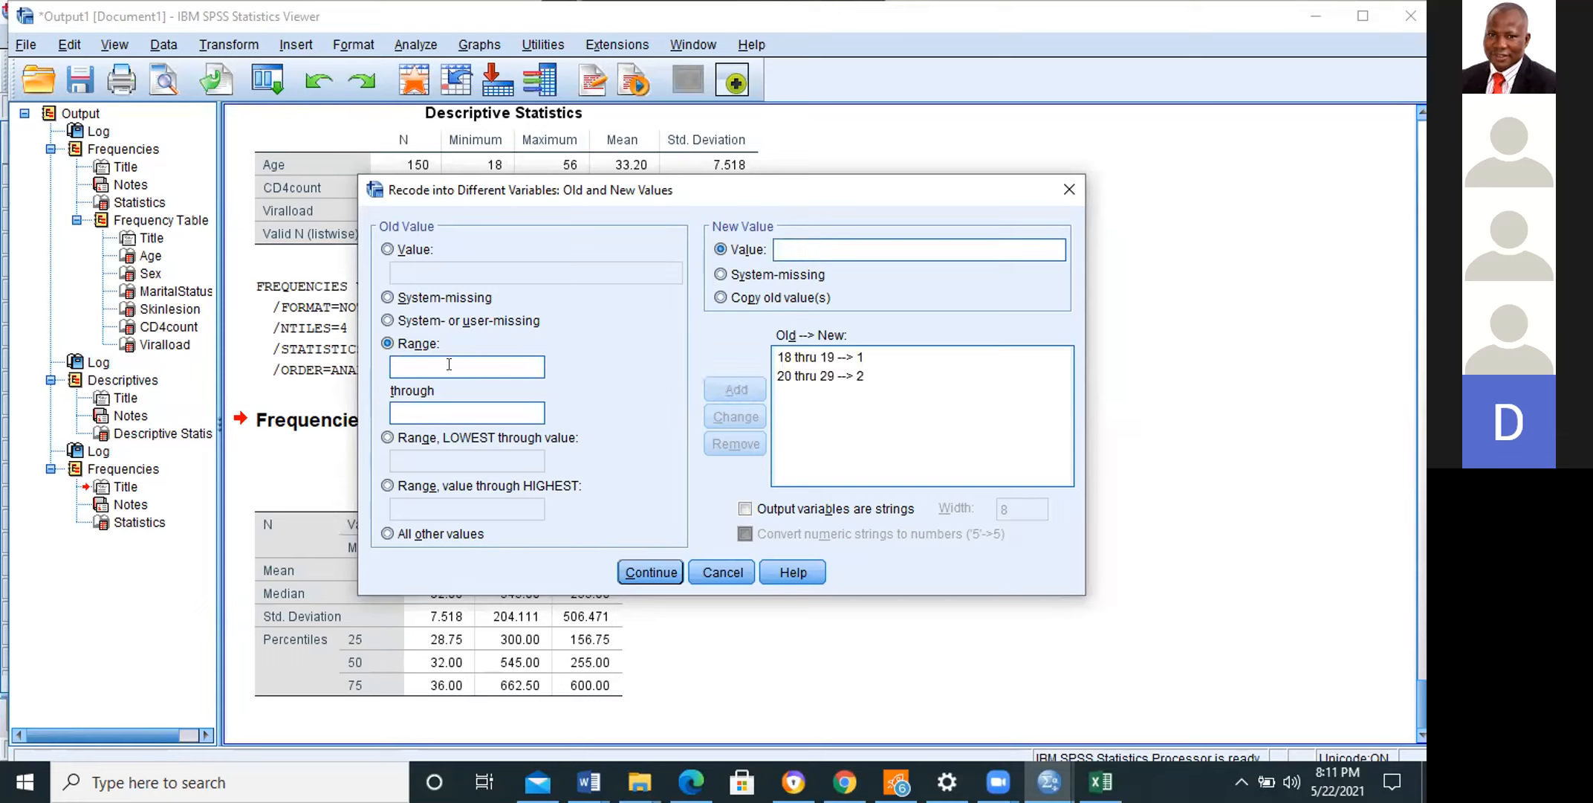
# Step: Add a range rule recoding ages 30 through 39 to 3
pyautogui.write('30')
pyautogui.click(458, 409)
pyautogui.write('39')
pyautogui.write('3')
pyautogui.click(726, 387)
# Step: Add a range rule recoding ages 40 through 49 to 4
pyautogui.write('40')
pyautogui.click(466, 400)
pyautogui.write('49')
pyautogui.click(813, 244)
pyautogui.write('4')
pyautogui.click(743, 391)
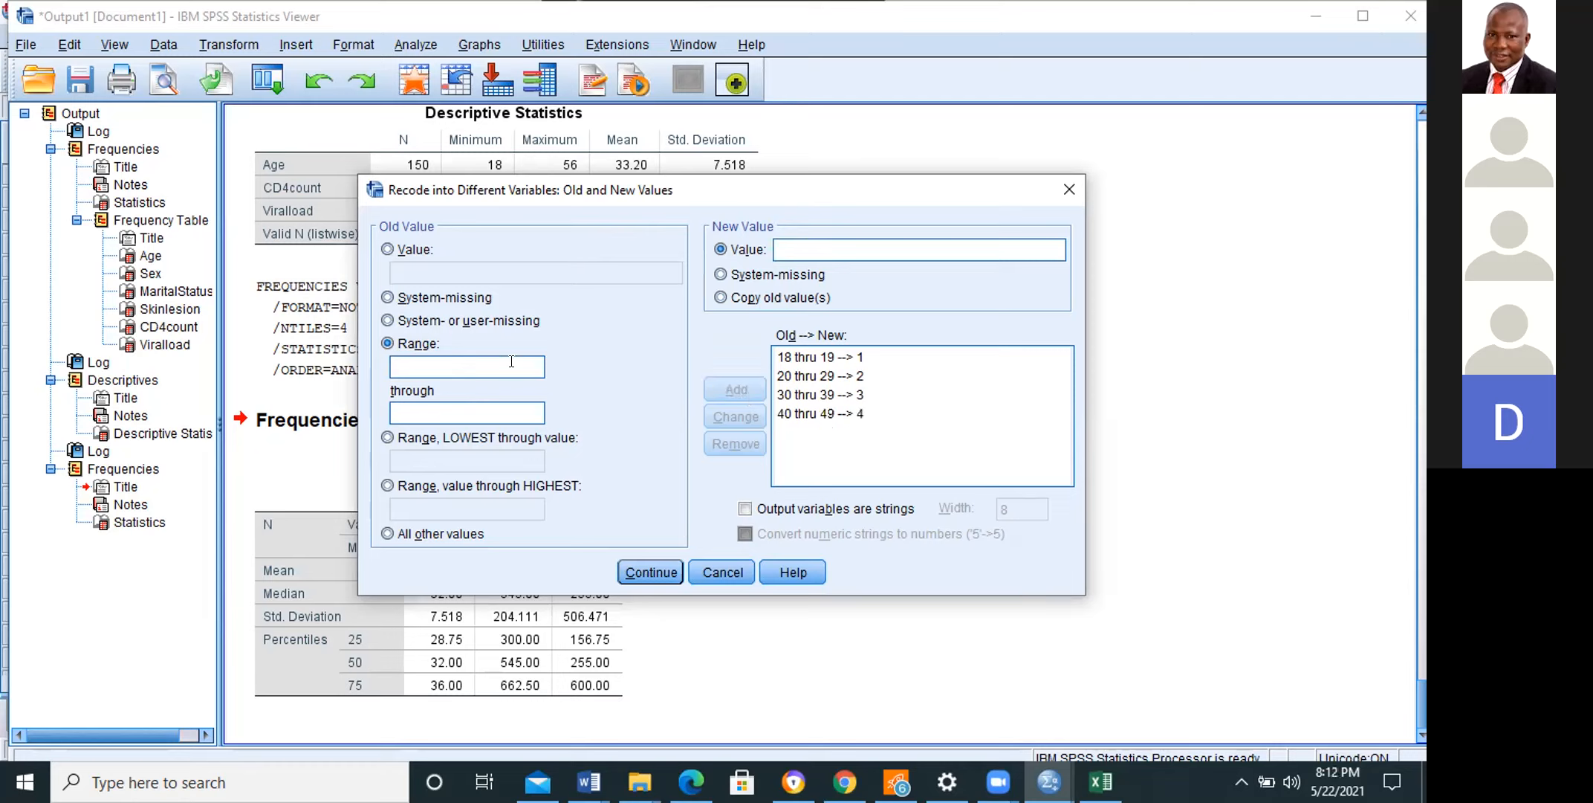
# Step: Add a range rule recoding ages 50 through 59 to 5
pyautogui.write('50')
pyautogui.click(477, 407)
pyautogui.write('59')
pyautogui.write('5')
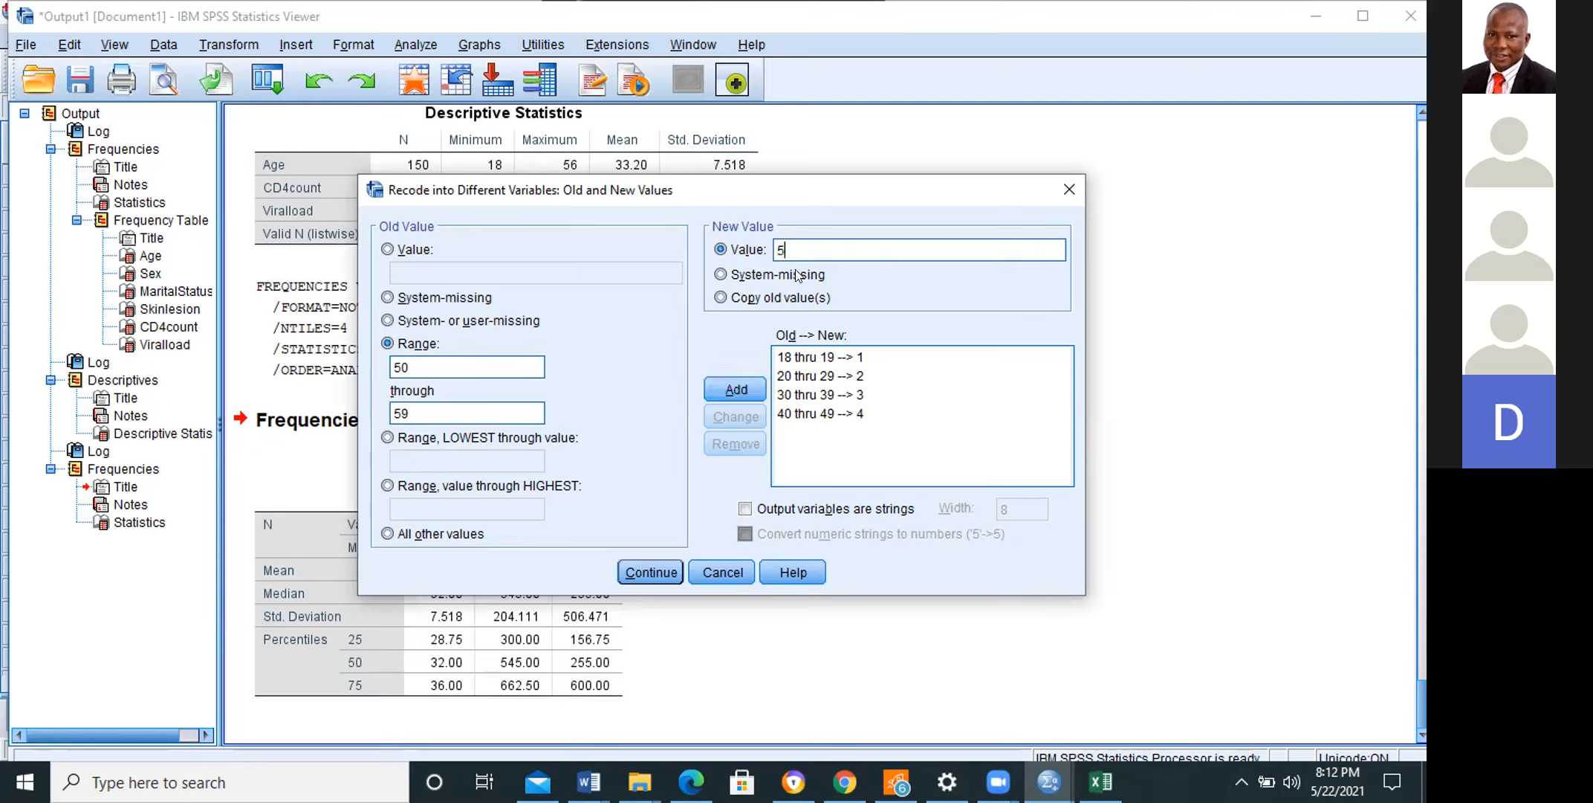
pyautogui.click(739, 390)
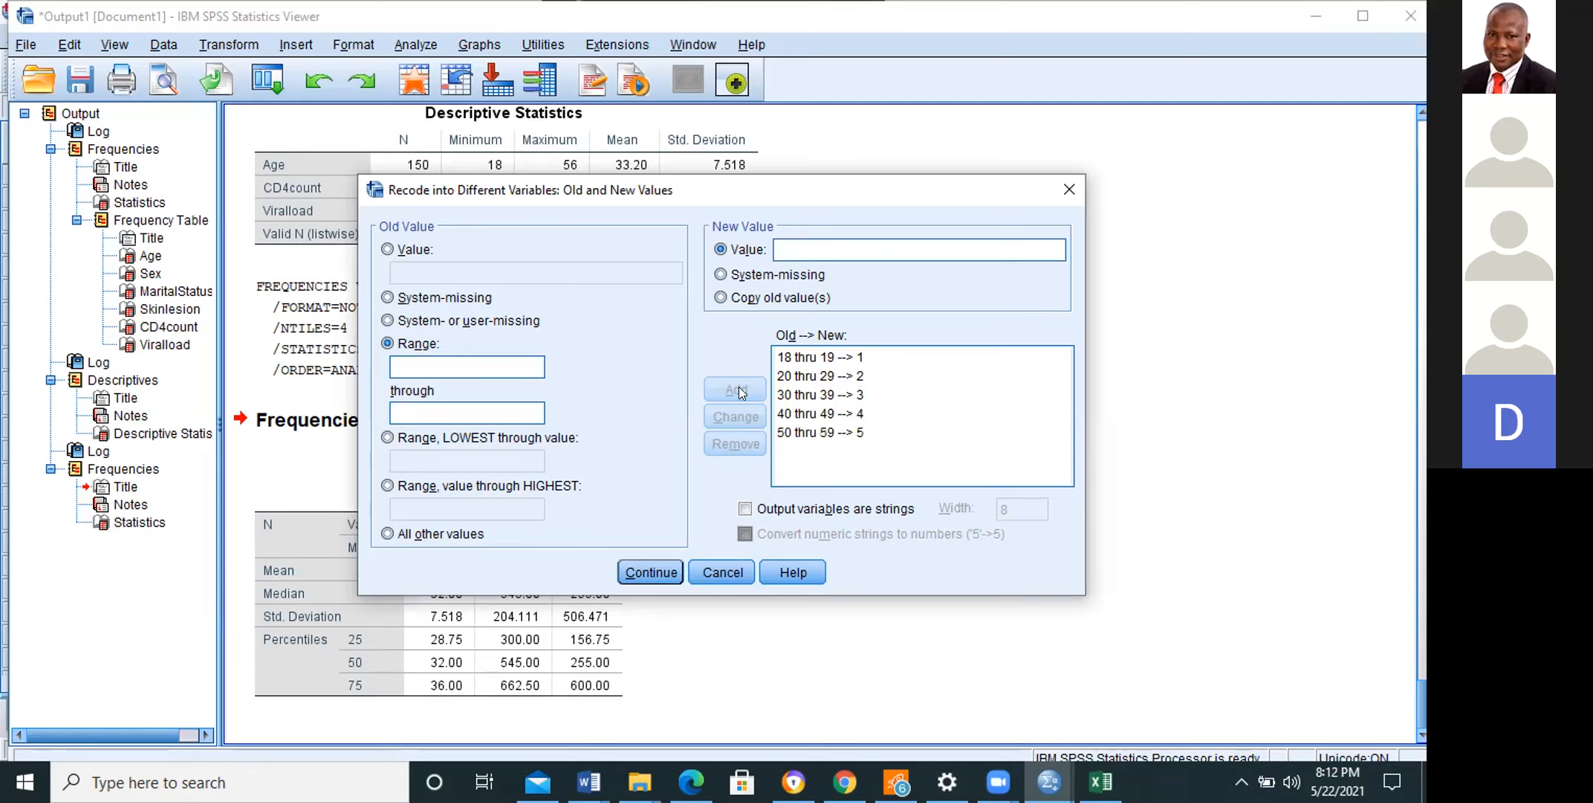
# Step: Add a range rule recoding ages 60 through 69 to 6 and remove it from the rules again
pyautogui.click(501, 364)
pyautogui.write('60')
pyautogui.click(477, 411)
pyautogui.write('69')
pyautogui.click(797, 243)
pyautogui.write('6')
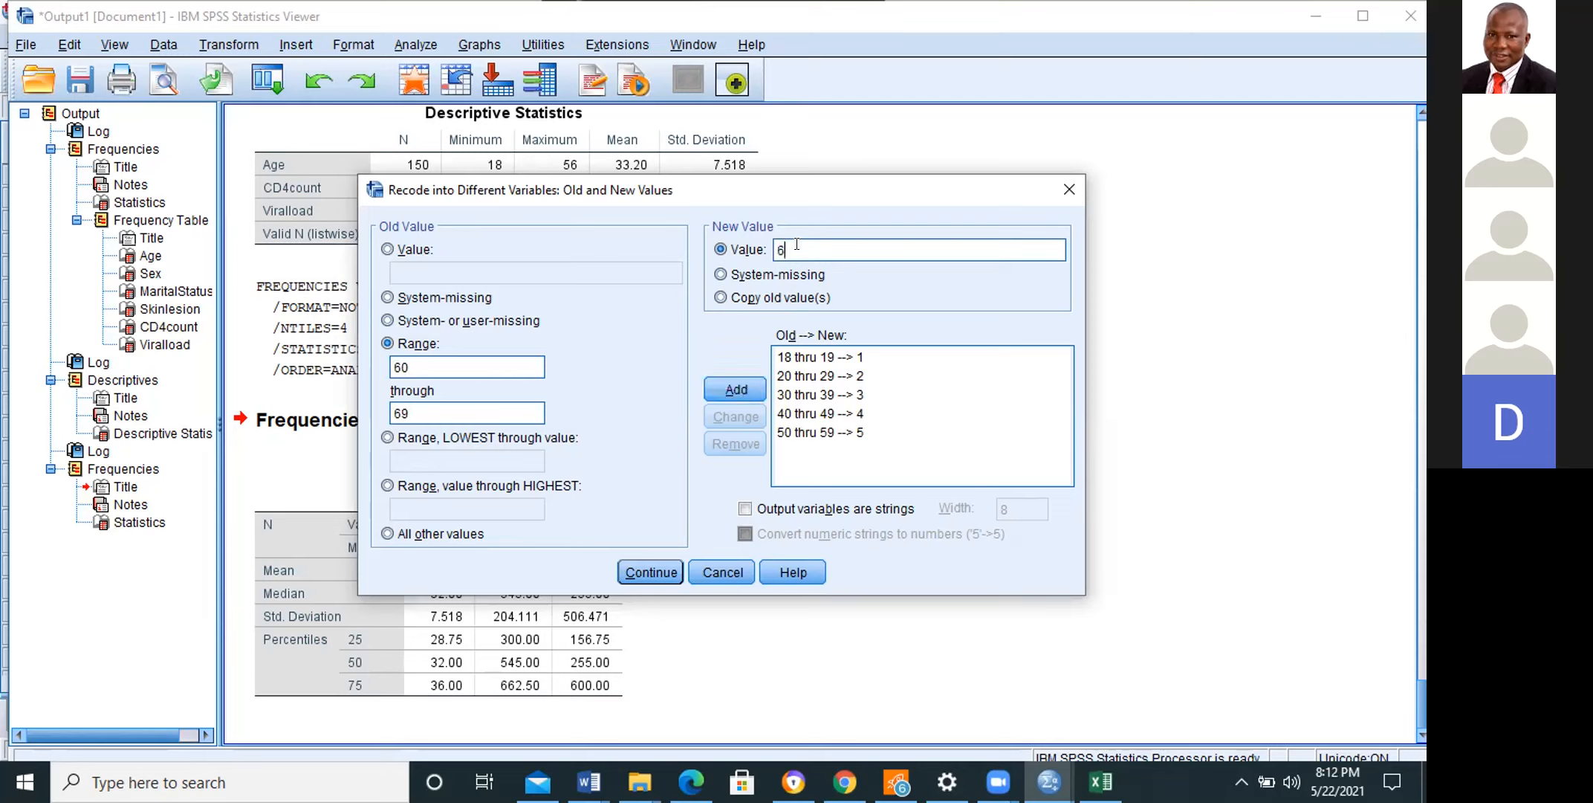
pyautogui.click(742, 385)
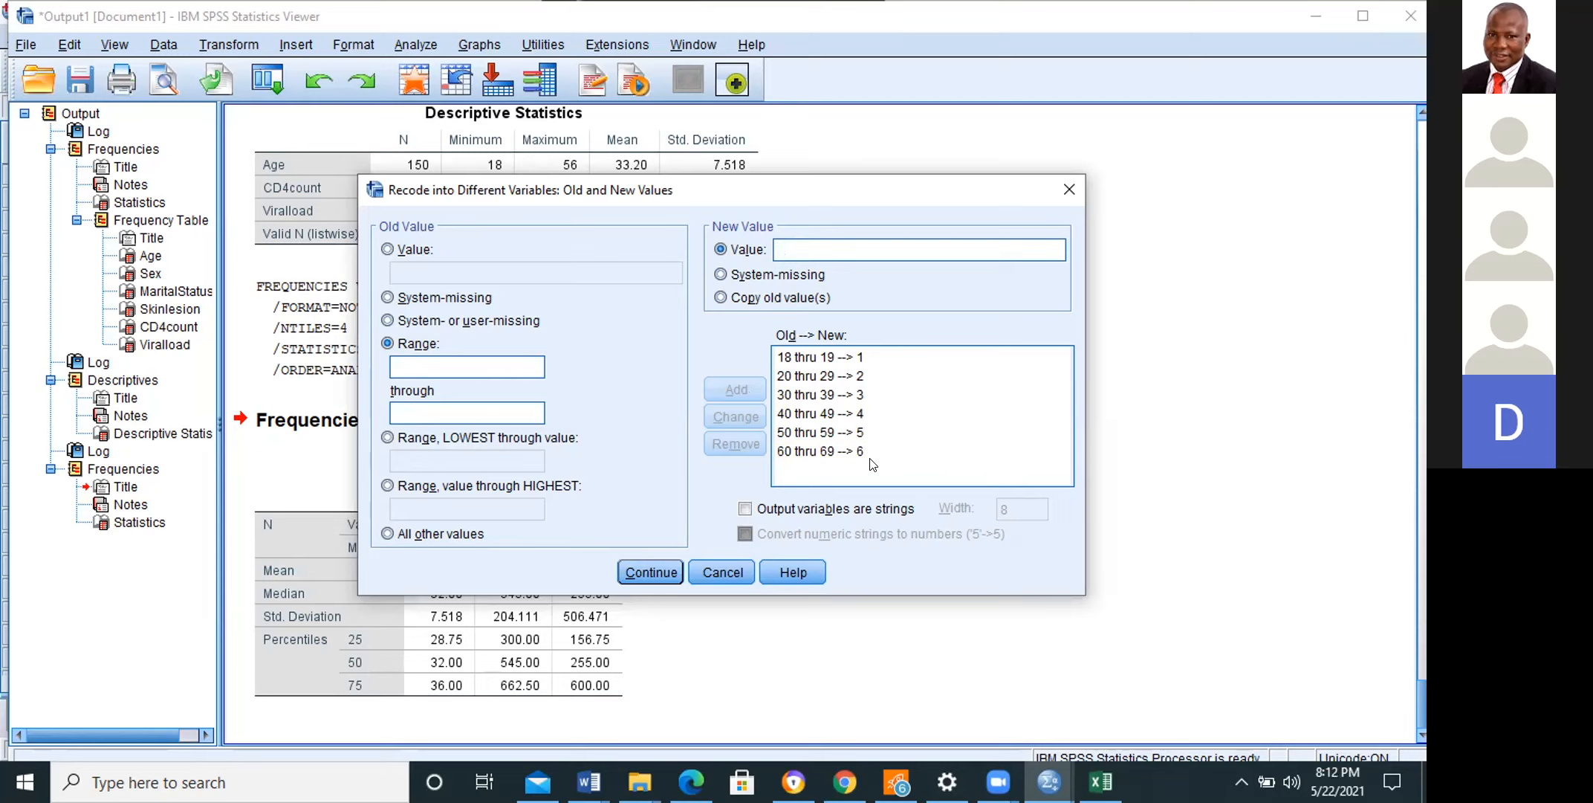
pyautogui.click(848, 454)
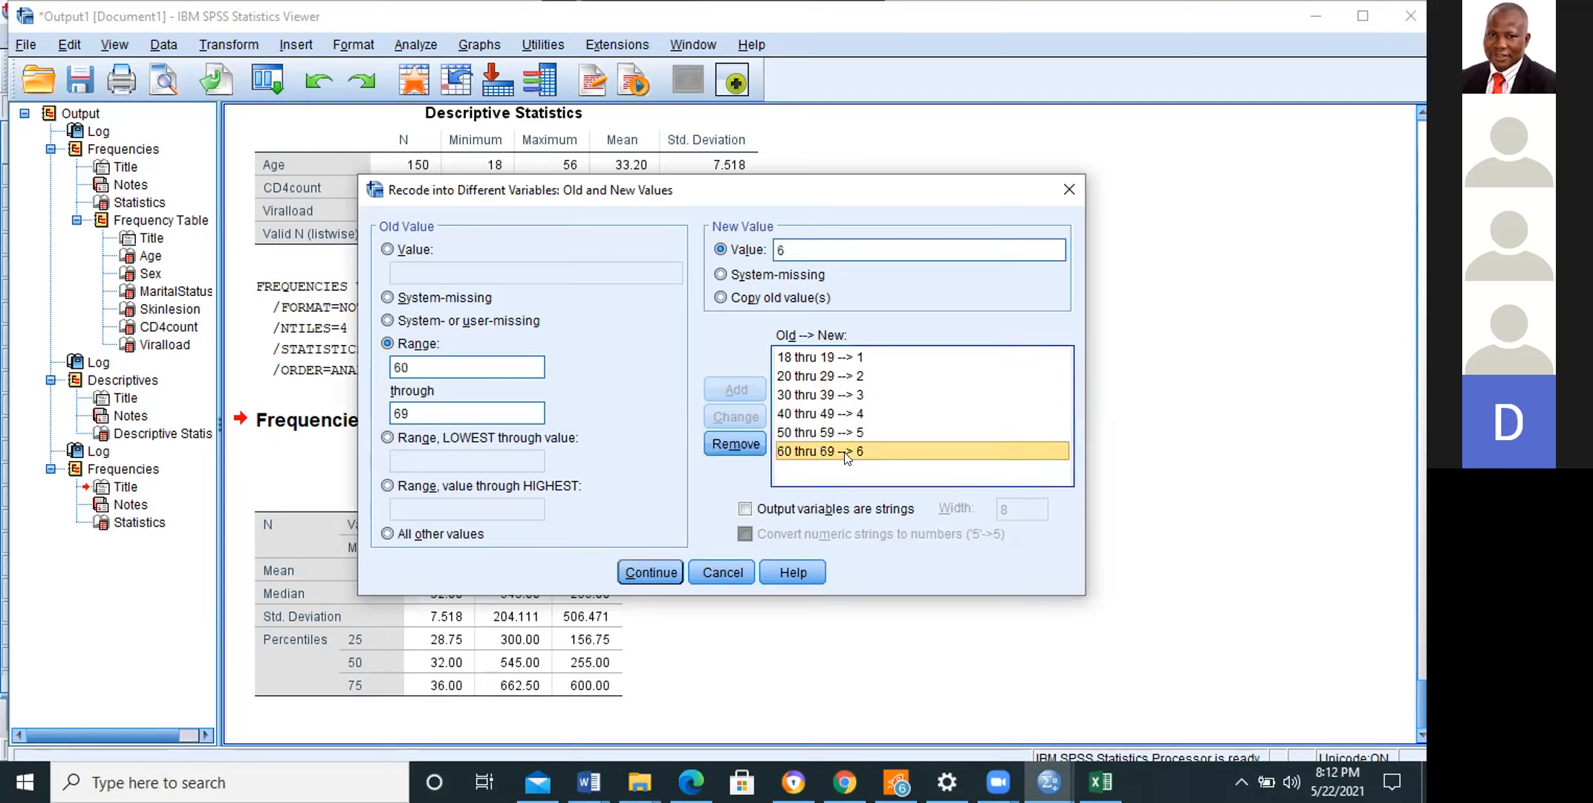
pyautogui.click(728, 443)
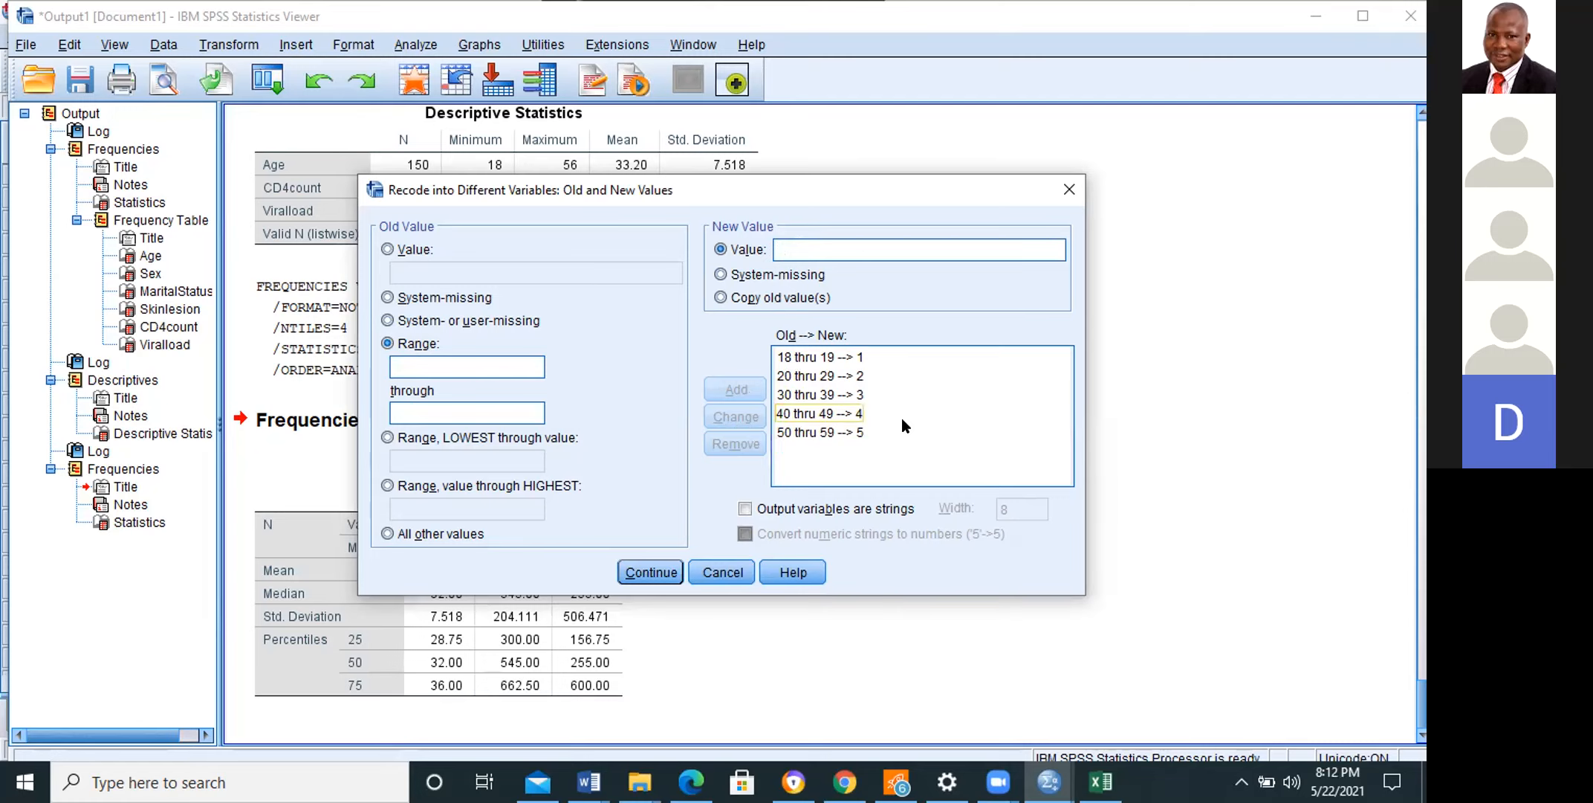
# Step: Confirm the old and new value rules and run the recode of Age into Agegroup
pyautogui.press('Return')
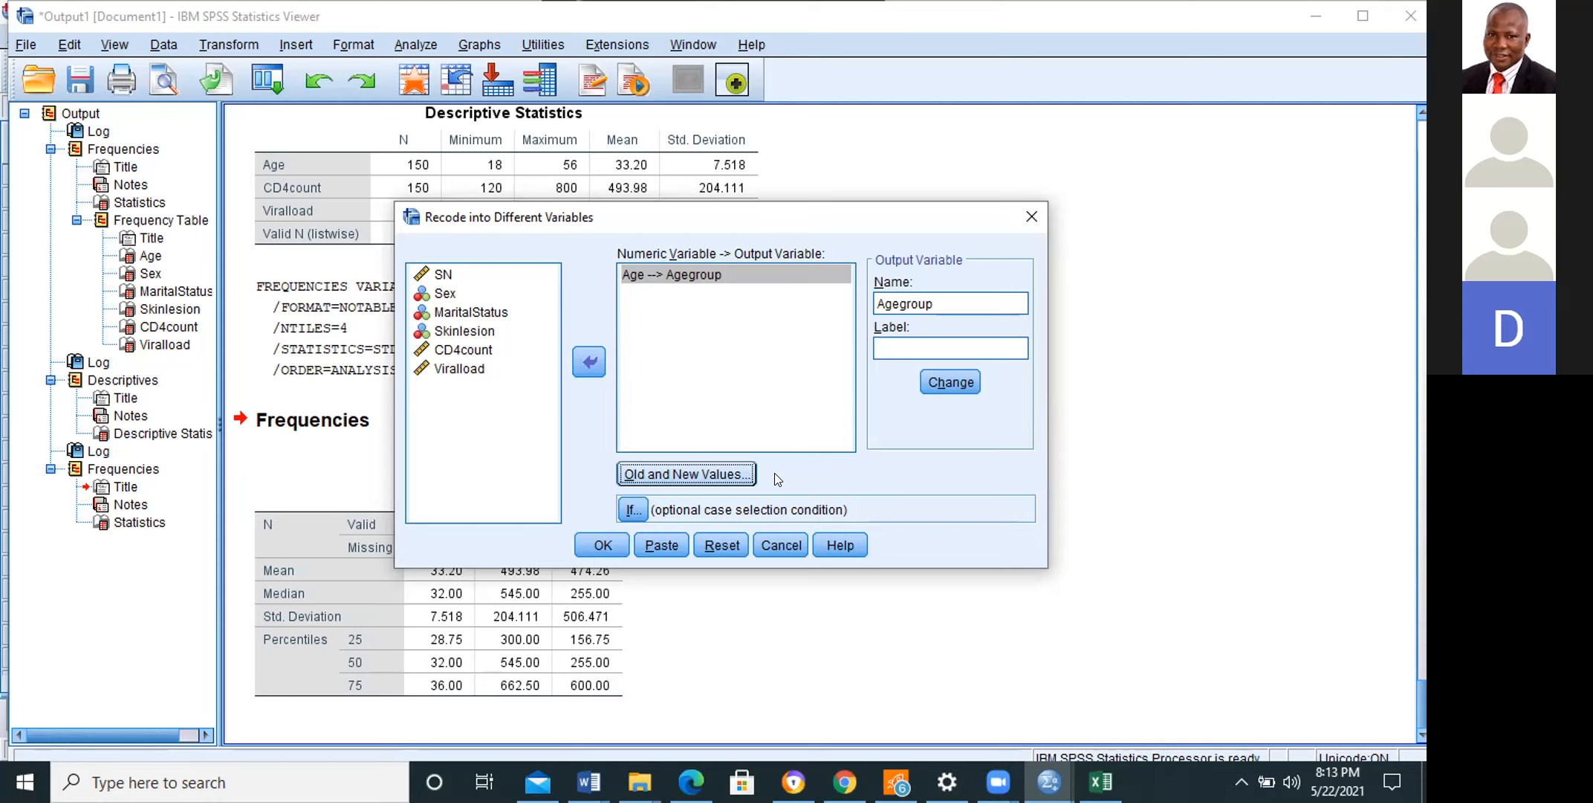
pyautogui.click(676, 474)
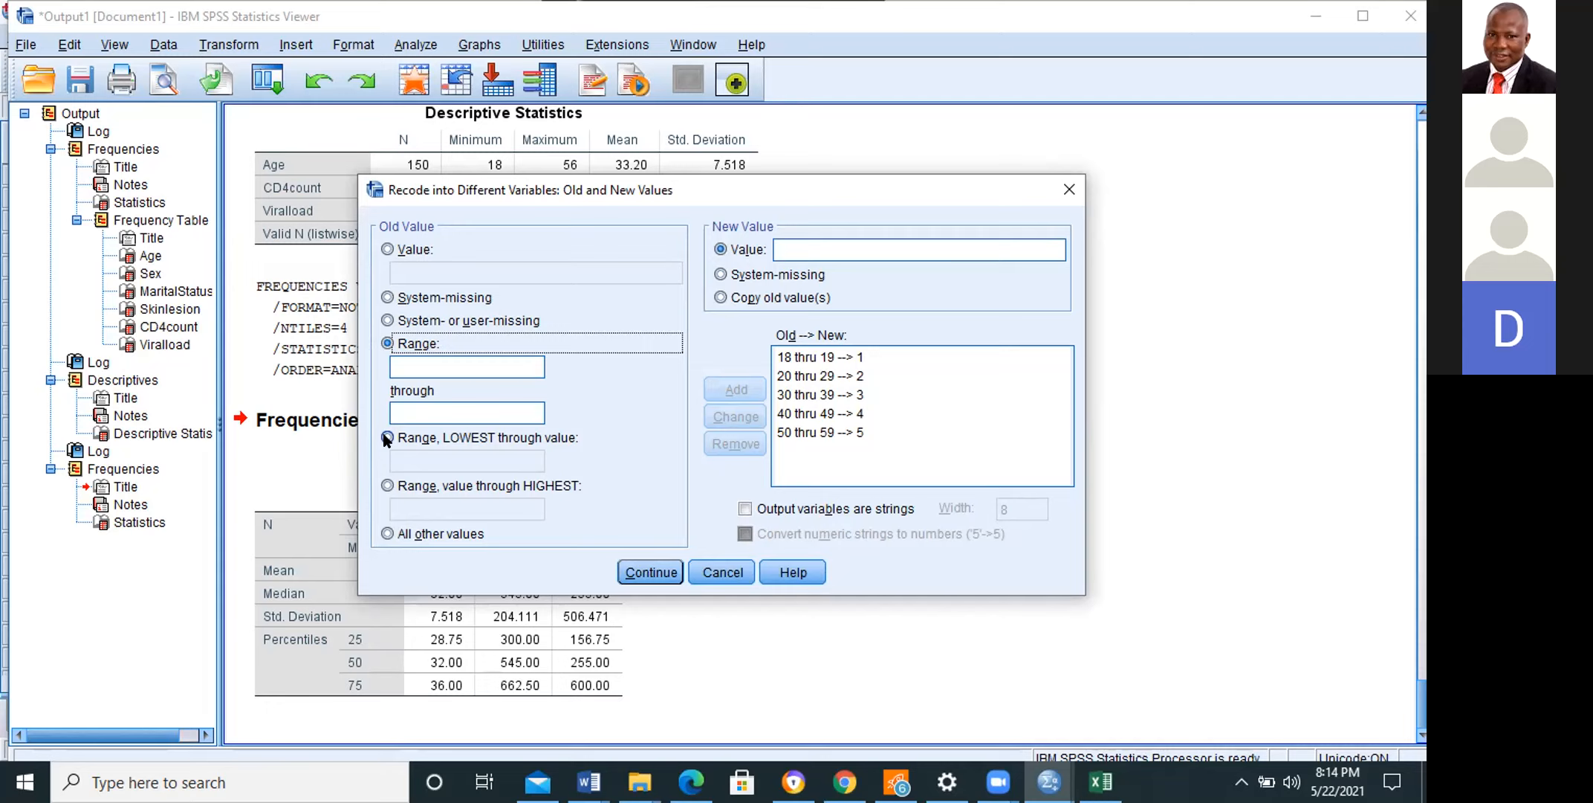
pyautogui.click(641, 572)
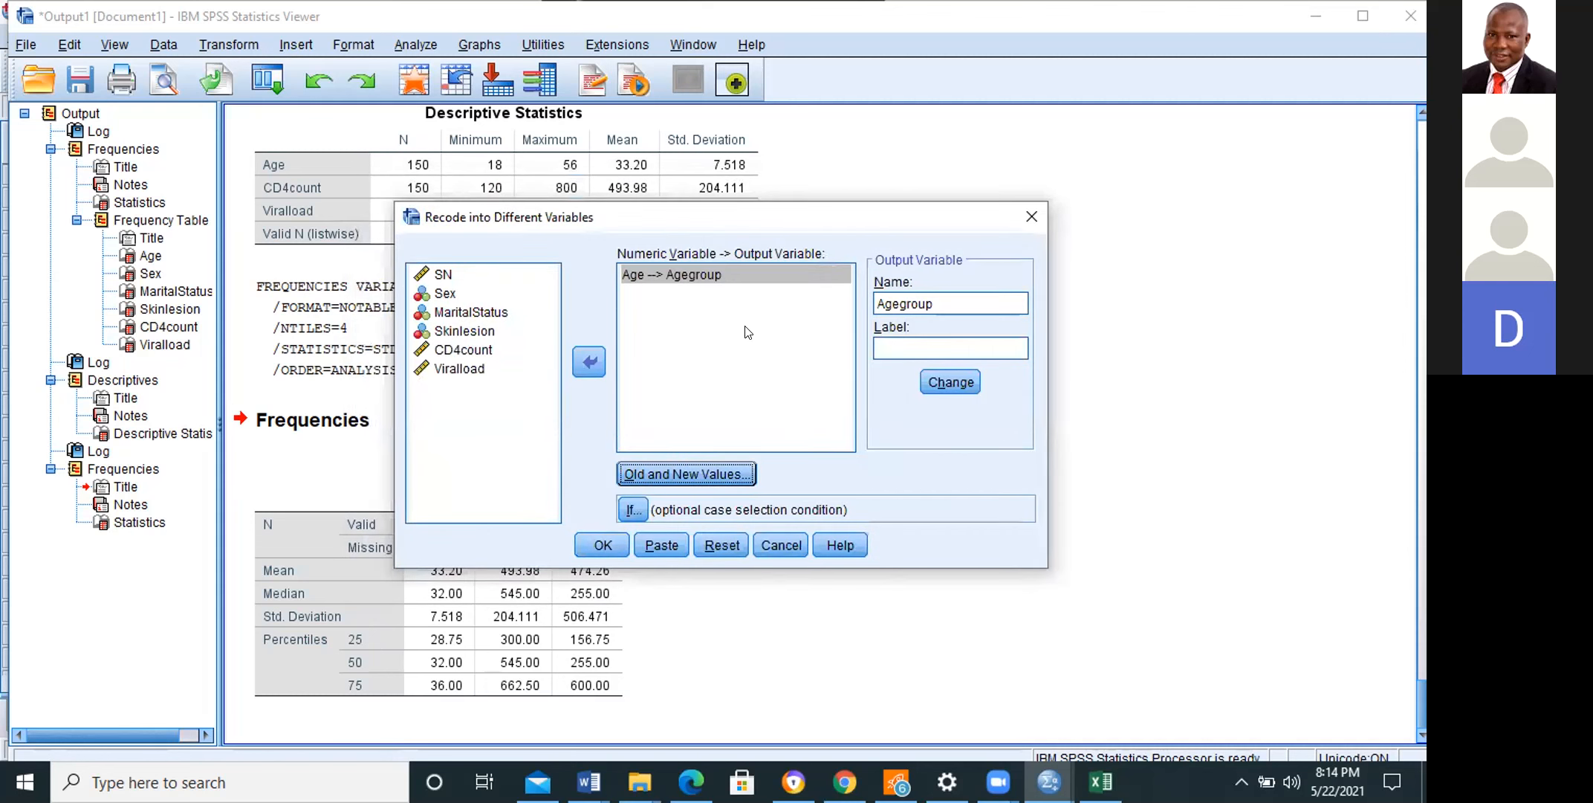
pyautogui.click(599, 543)
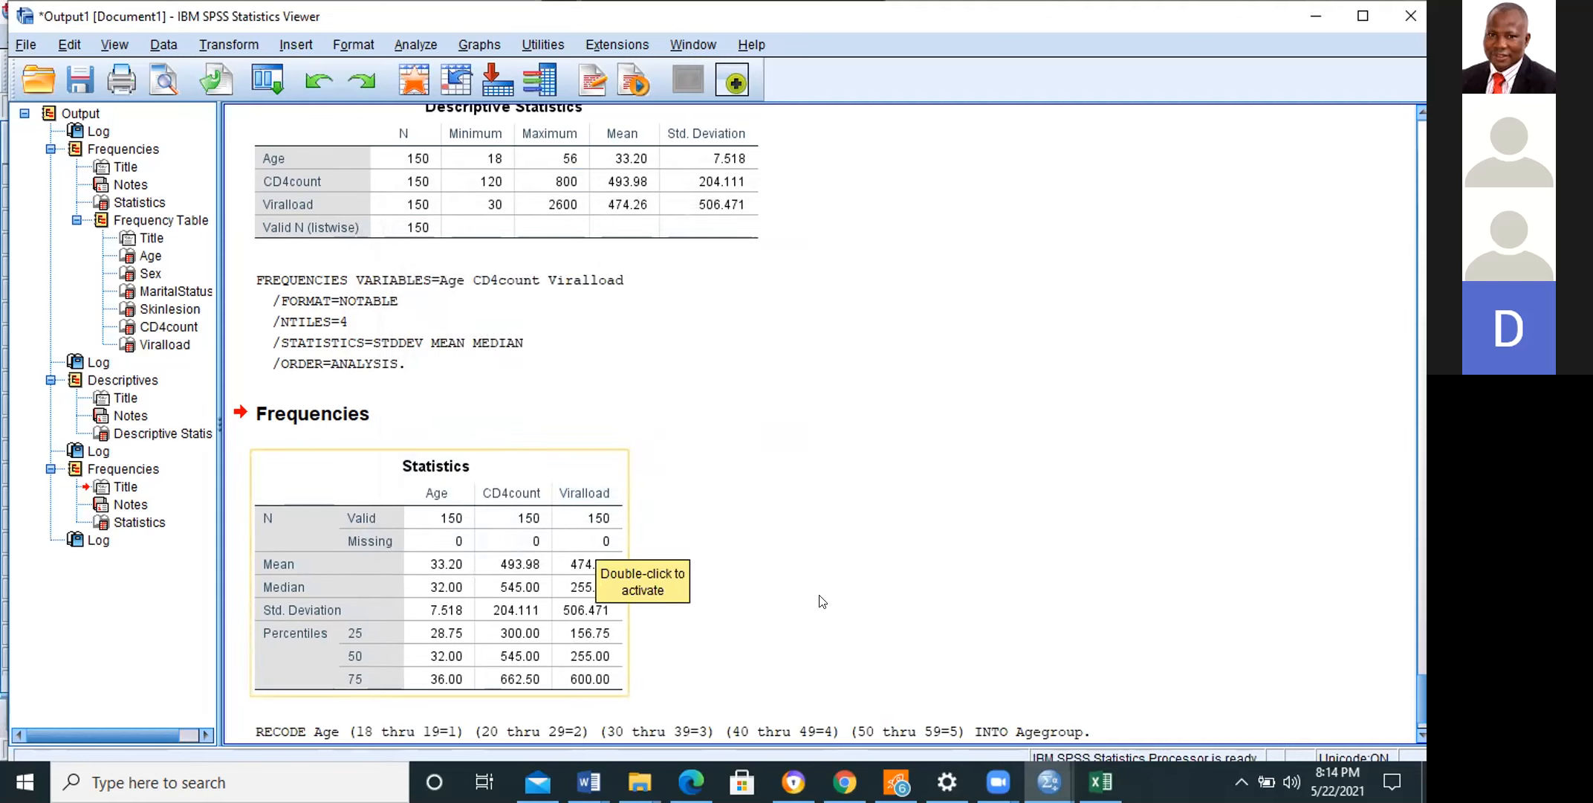
# Step: View the RECODE command in the output log and switch to the Skin lesion.sav data to examine the Agegroup column
pyautogui.click(1421, 733)
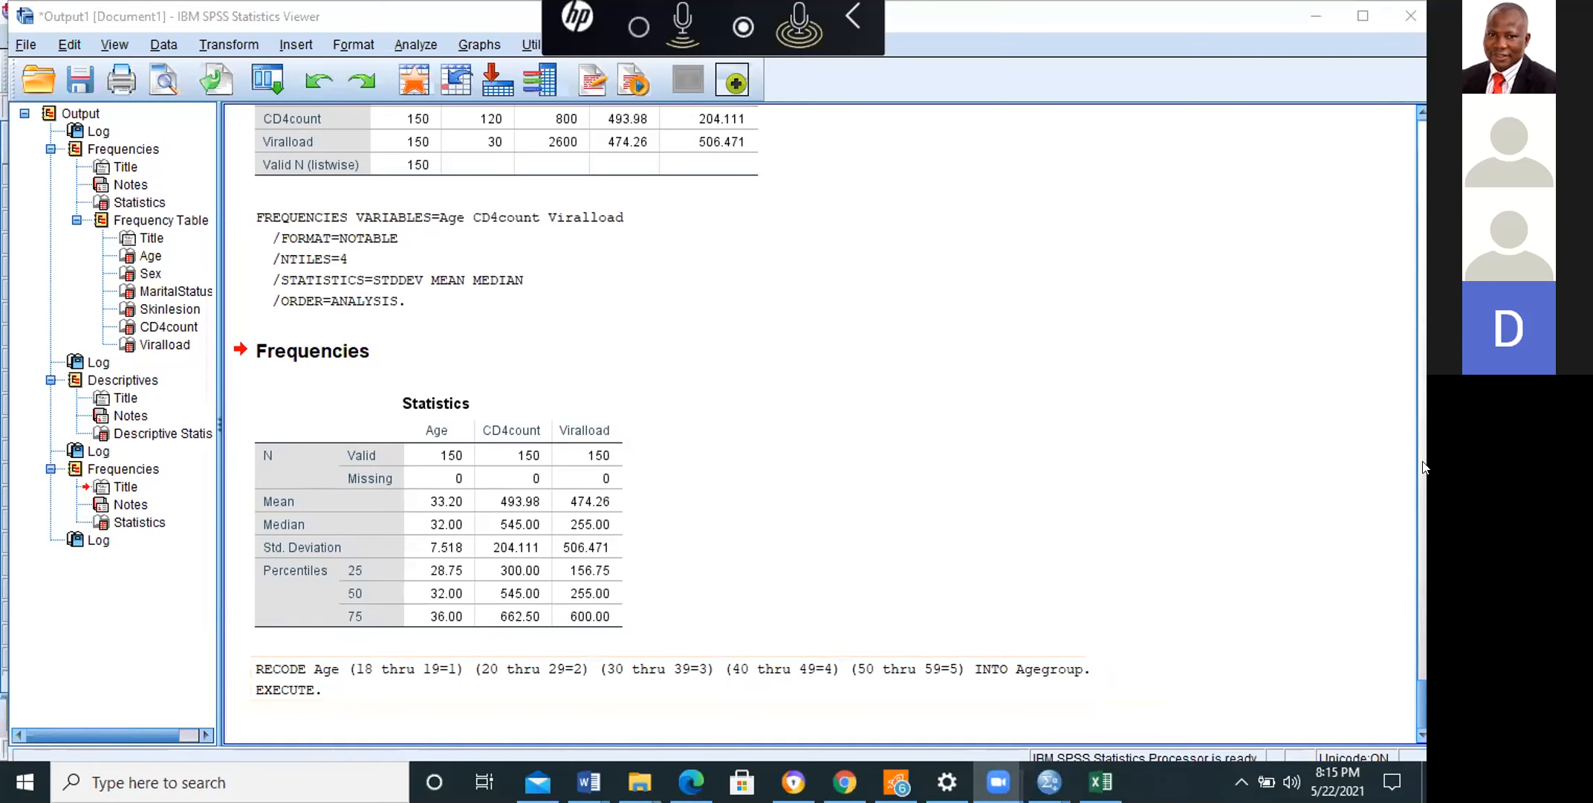
pyautogui.moveTo(1049, 782)
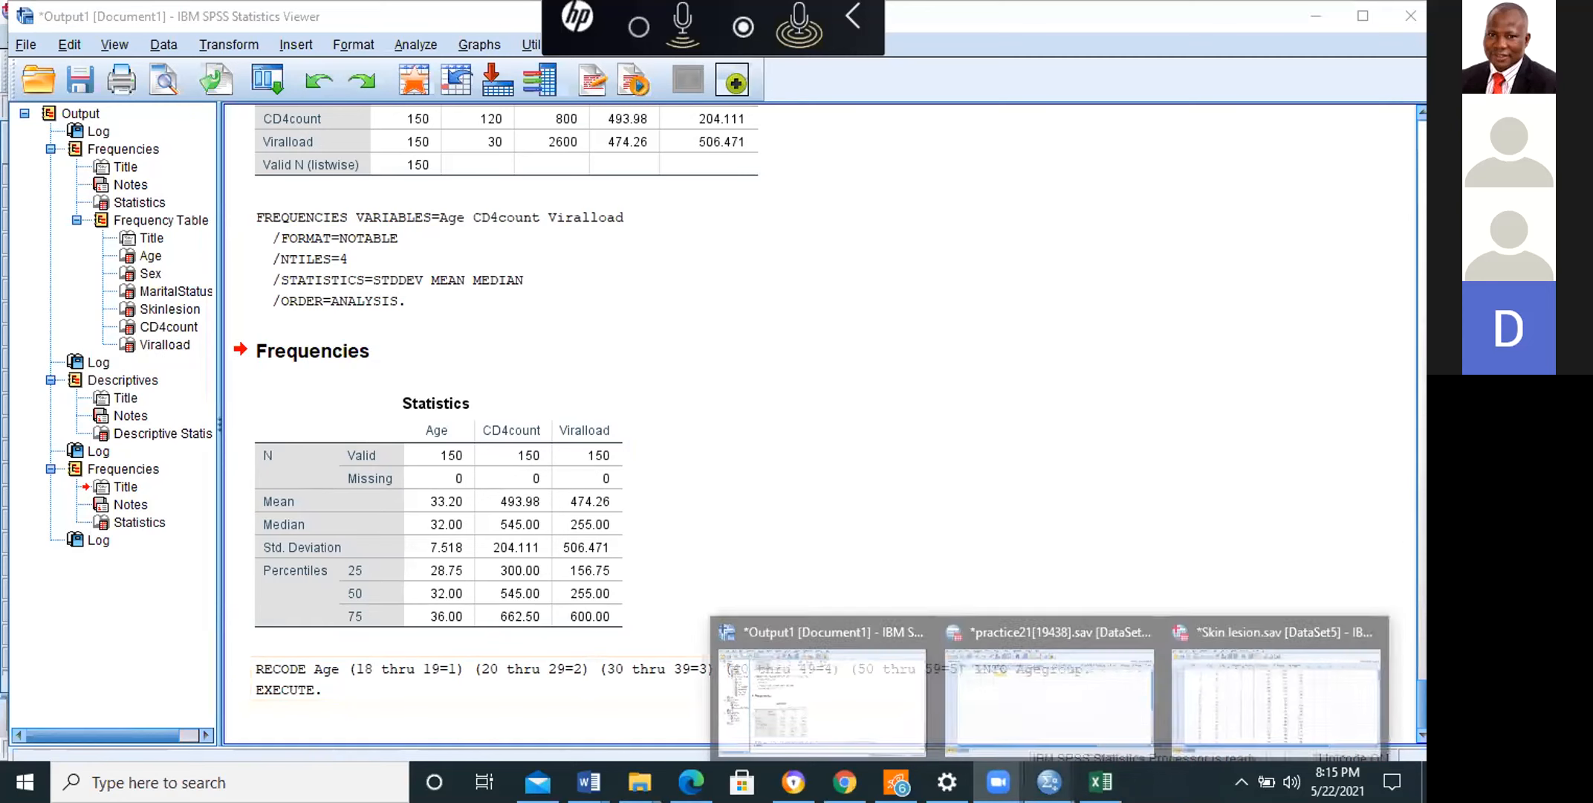
pyautogui.click(1256, 712)
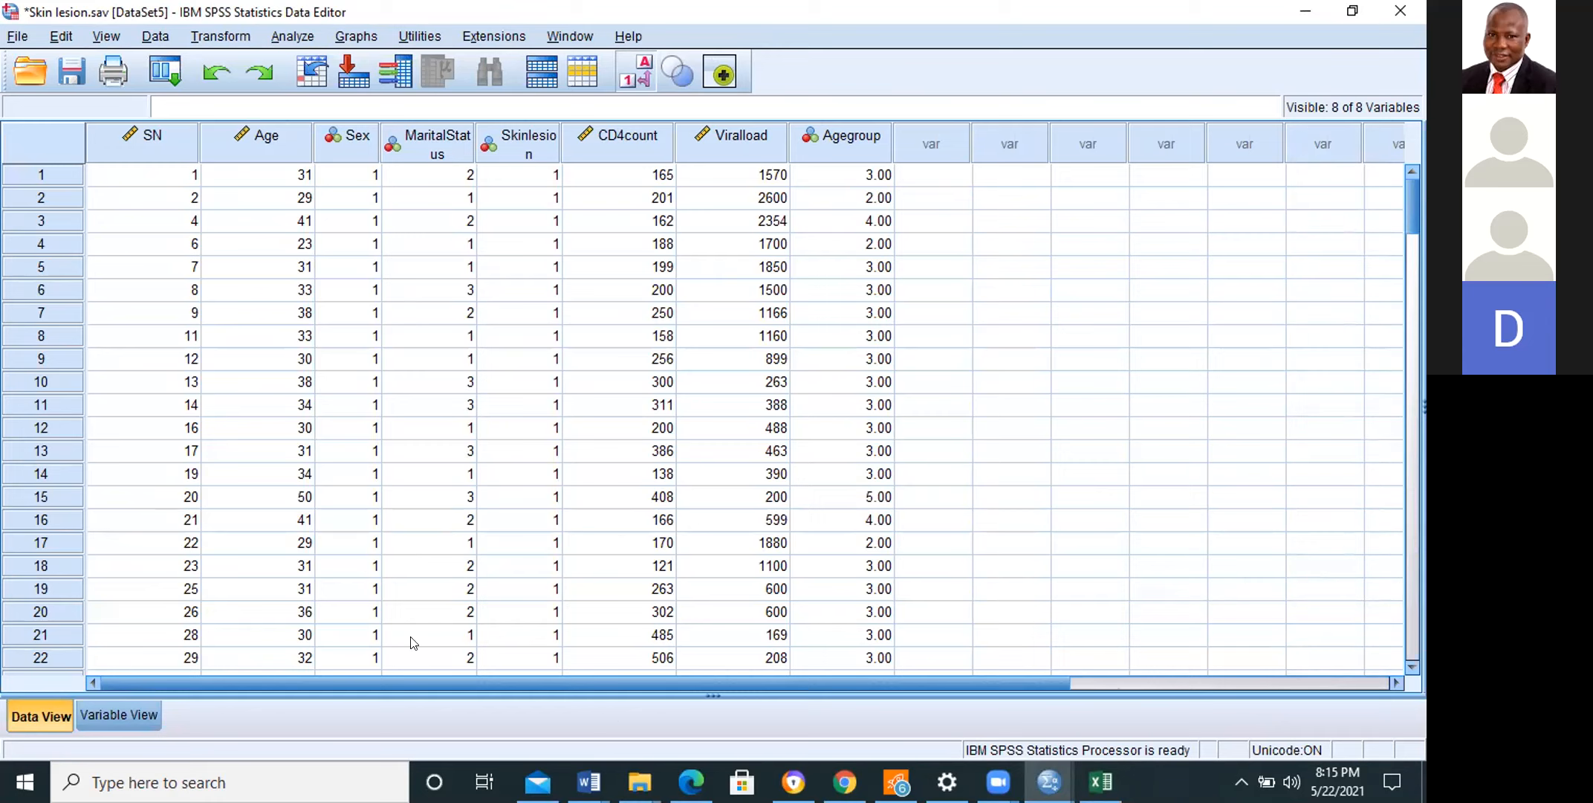
# Step: Set the decimals of the Agegroup variable to 0 and return to the data values to check the column
pyautogui.click(138, 718)
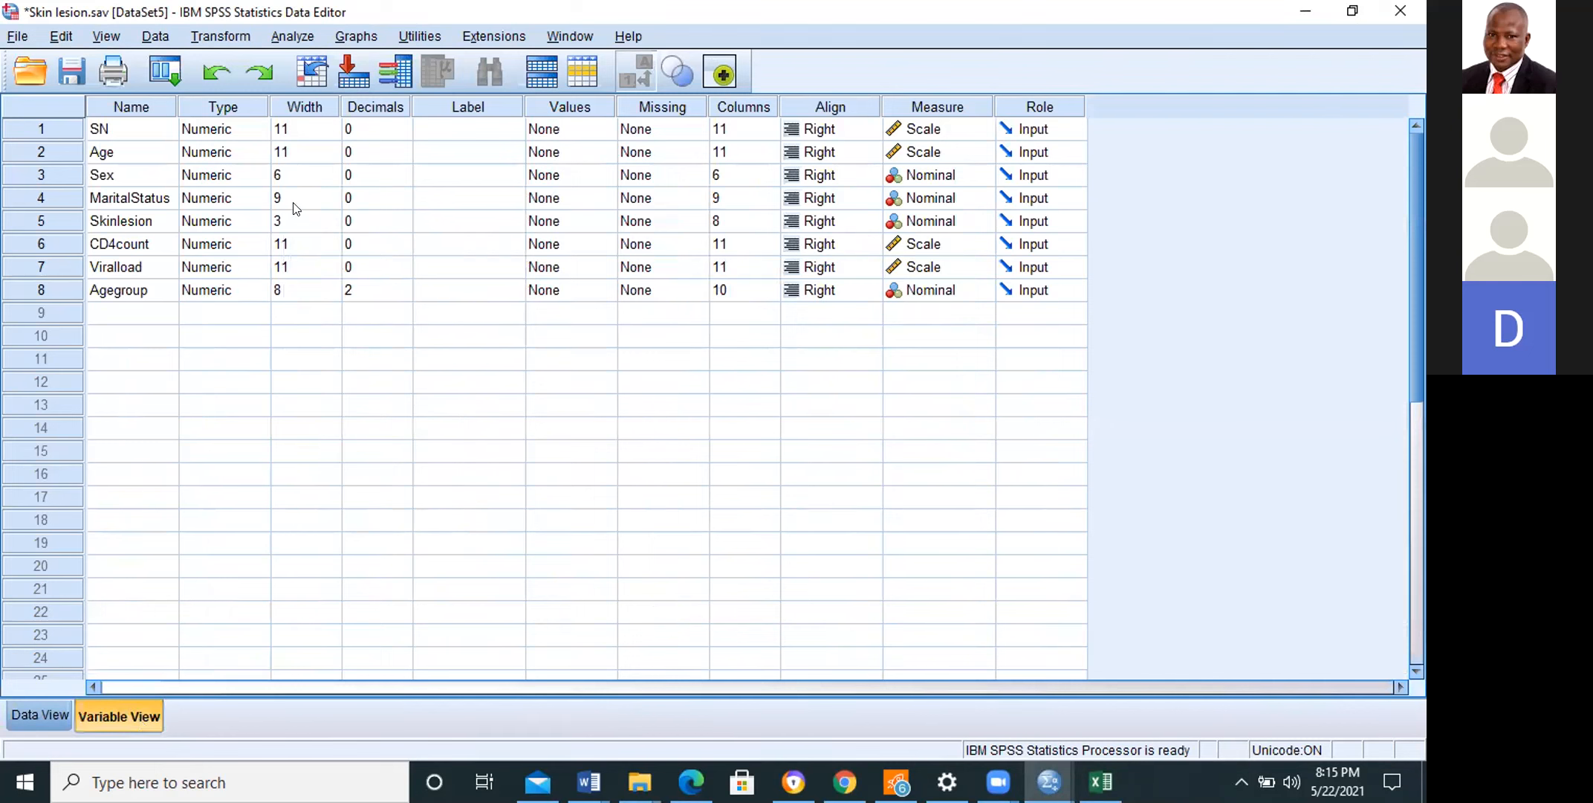
pyautogui.click(353, 294)
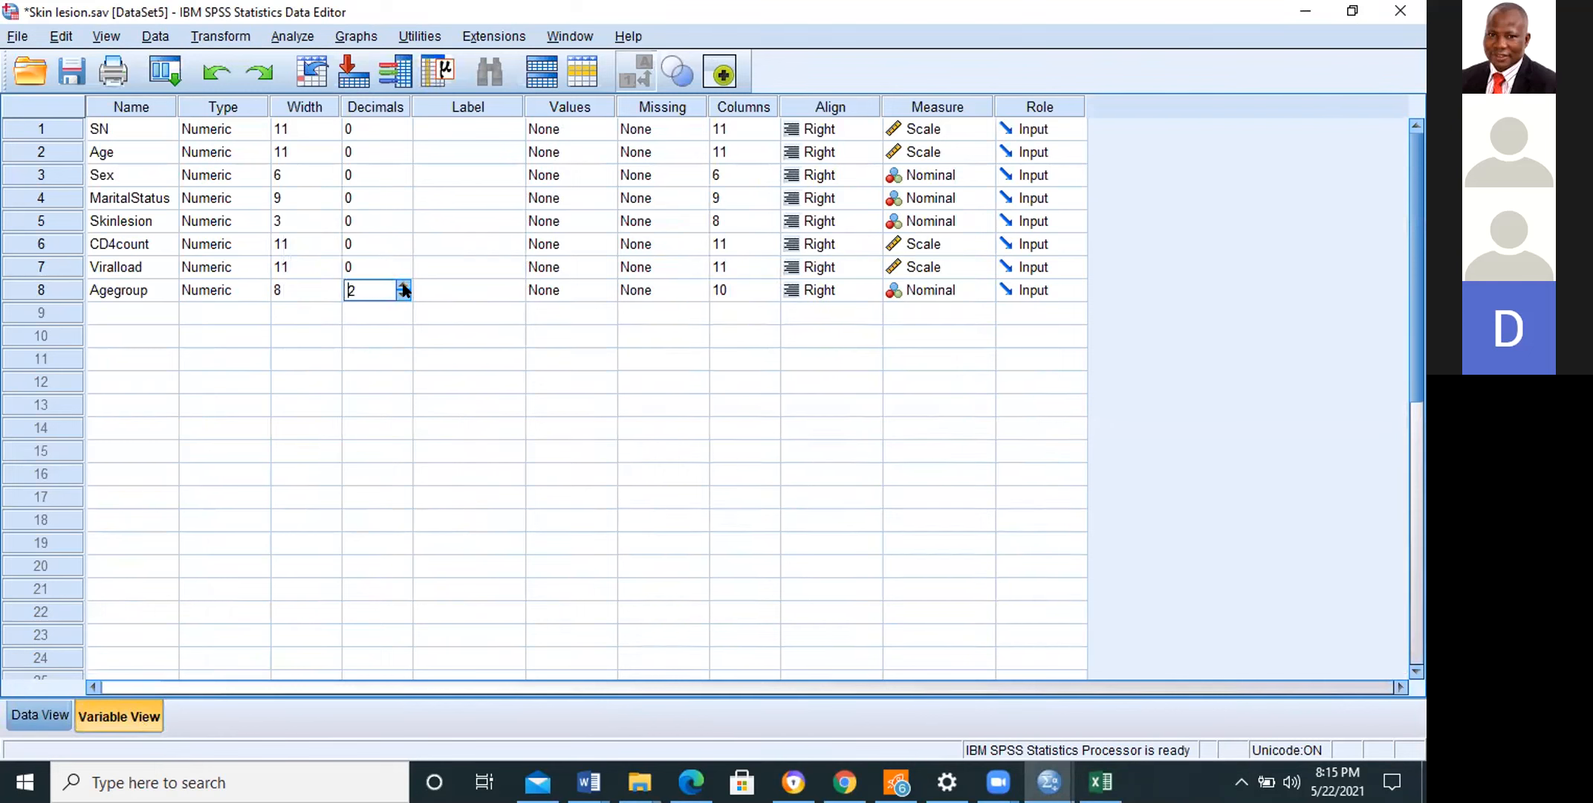
pyautogui.click(403, 288)
pyautogui.click(403, 288)
pyautogui.click(402, 295)
pyautogui.click(402, 295)
pyautogui.click(402, 295)
pyautogui.click(402, 295)
pyautogui.click(386, 312)
pyautogui.click(391, 291)
pyautogui.click(33, 712)
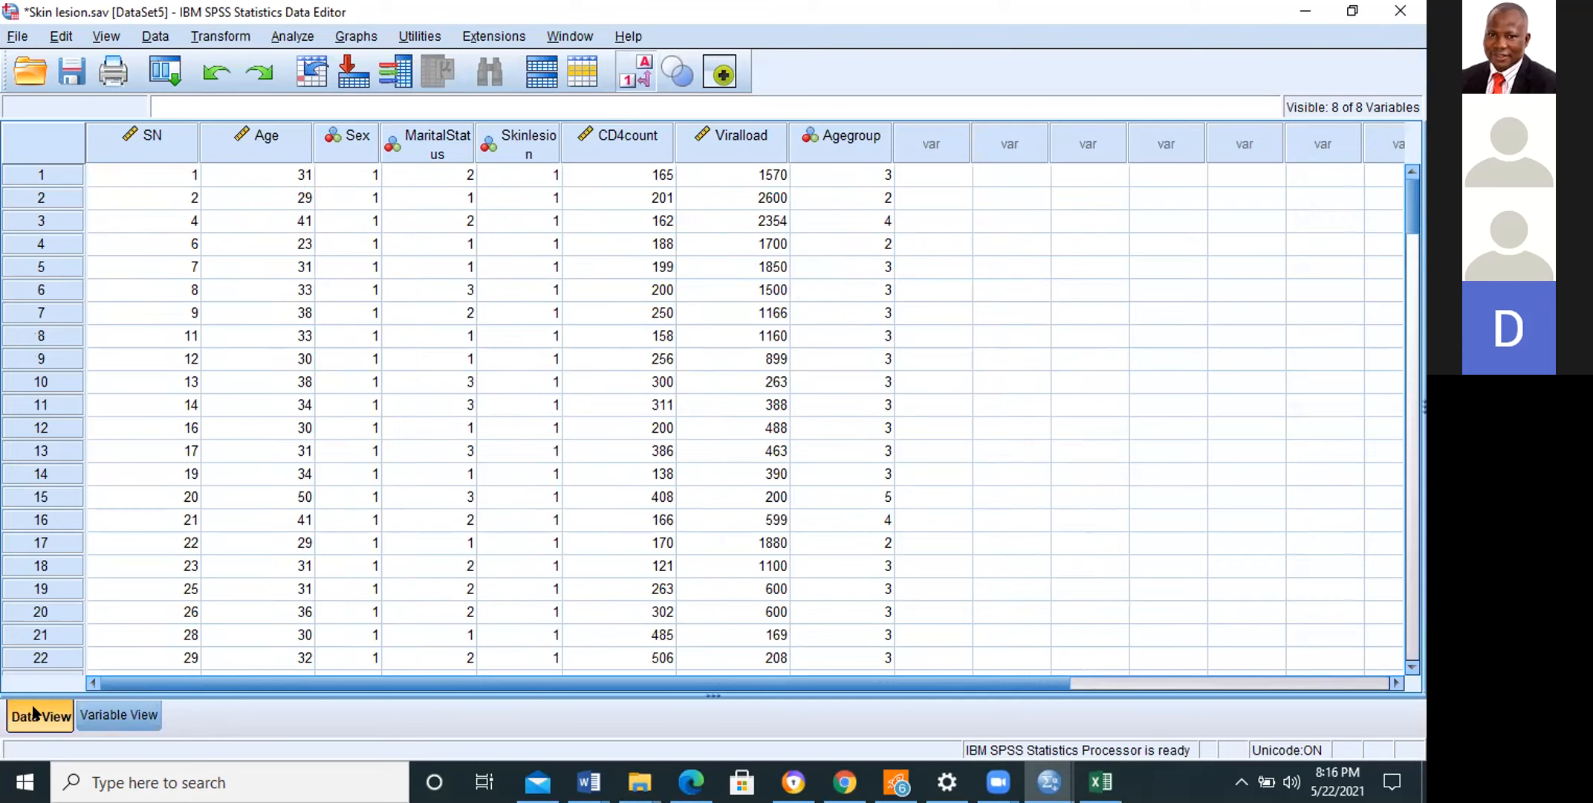
# Step: Open the value labels of Agegroup and add the label "<20" for value 1
pyautogui.click(120, 722)
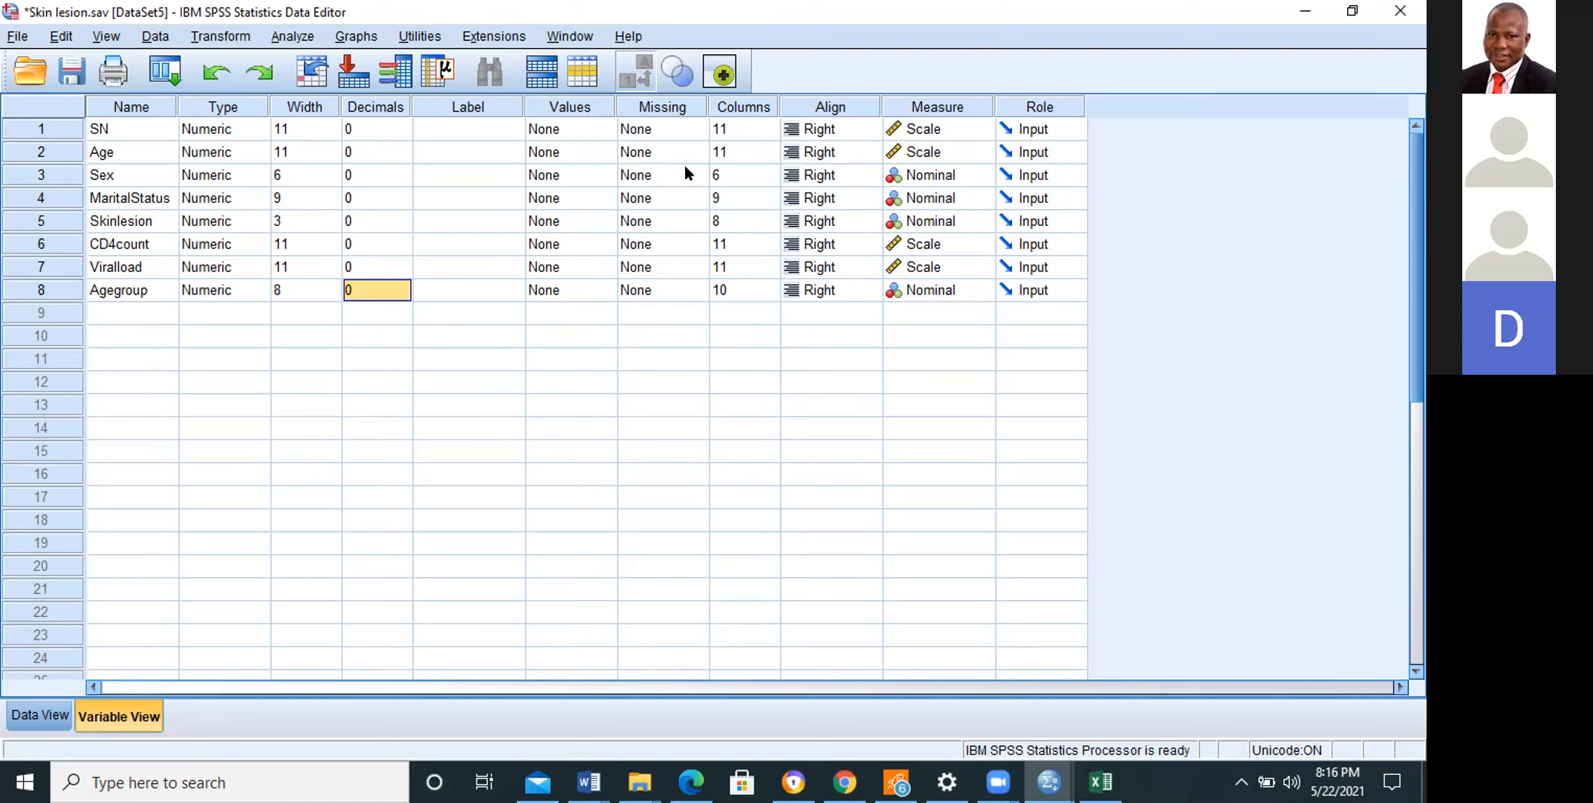
pyautogui.doubleClick(594, 291)
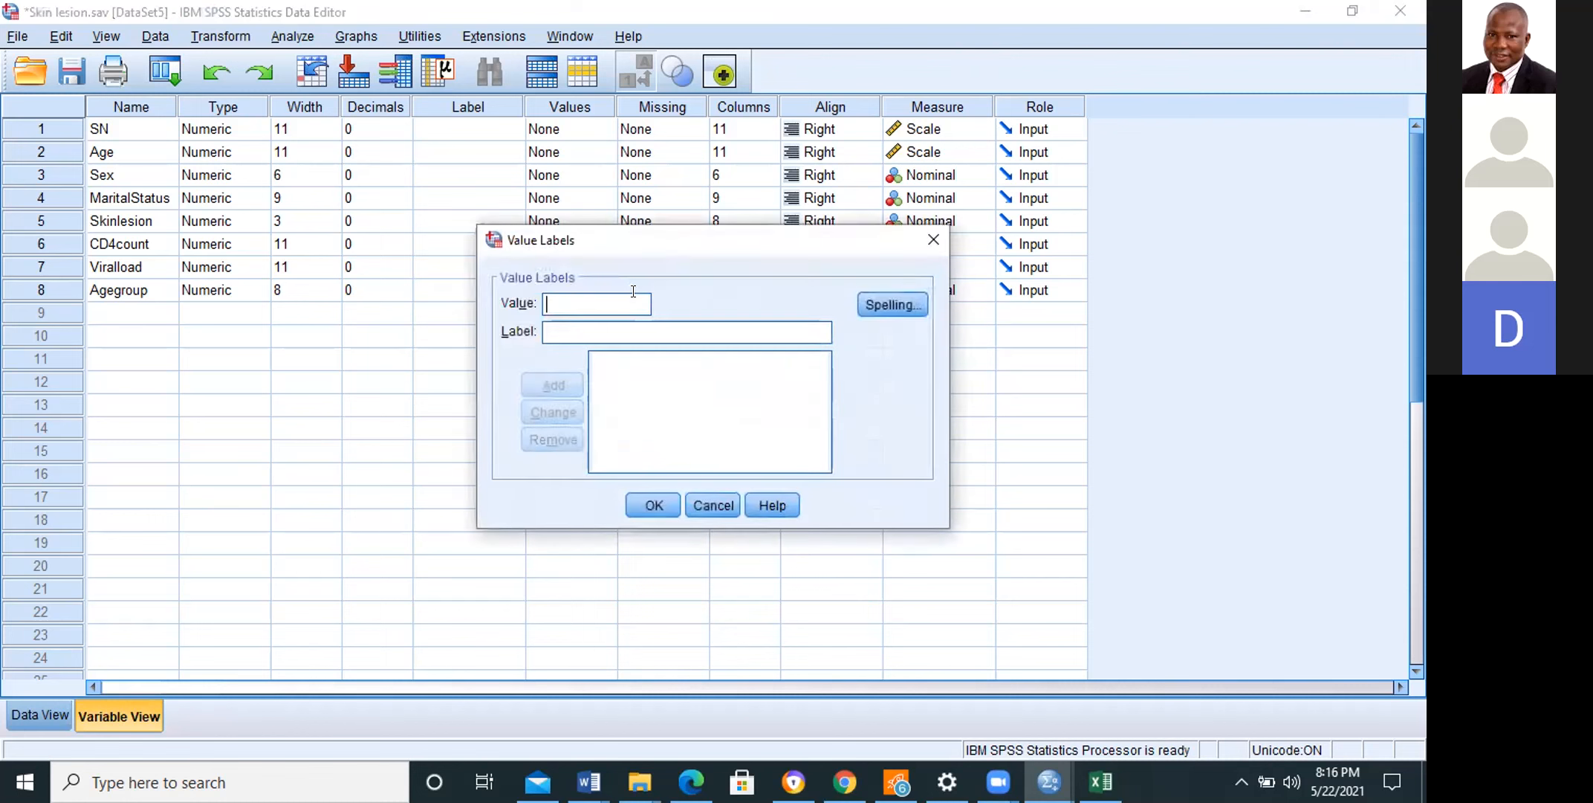
pyautogui.write('1')
pyautogui.write('<')
pyautogui.write('20')
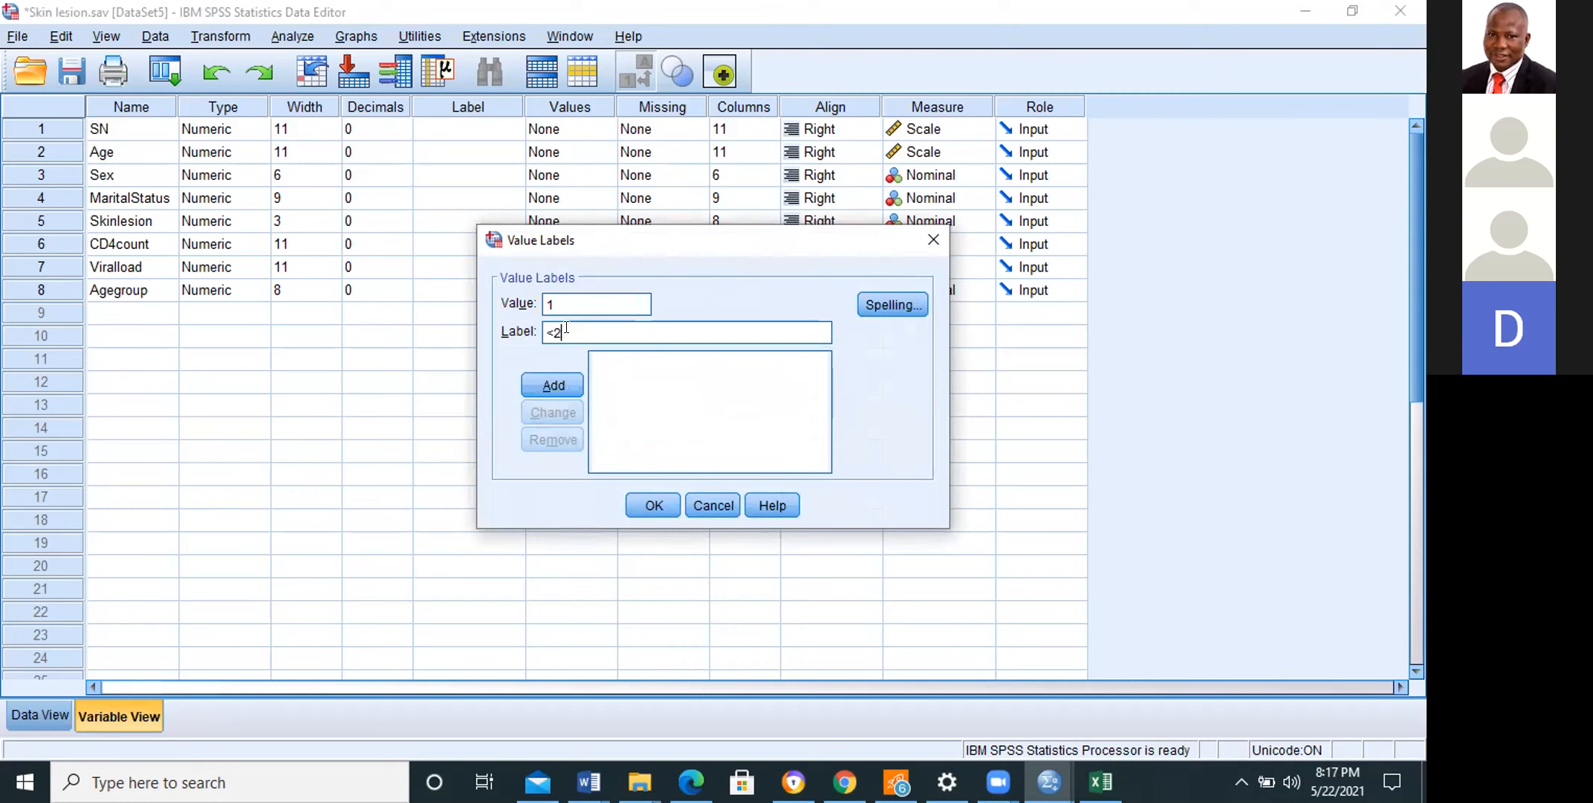
pyautogui.click(557, 385)
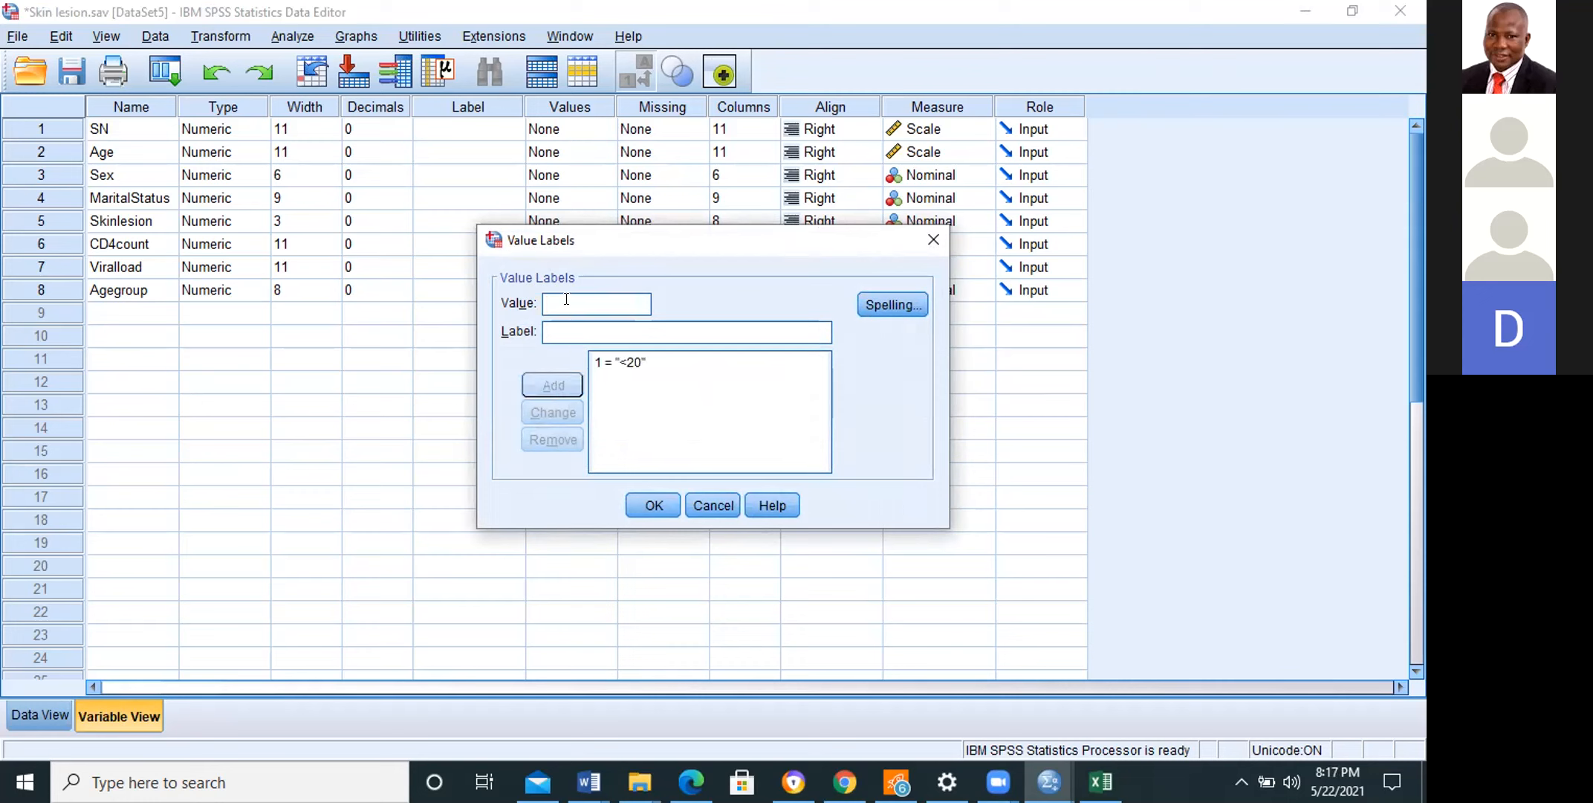
# Step: Add the Agegroup value labels "20-29" for value 2 and "30-39" for value 3
pyautogui.write('2')
pyautogui.click(565, 332)
pyautogui.write('20-29')
pyautogui.click(559, 385)
pyautogui.write('3')
pyautogui.click(547, 332)
pyautogui.write('30-39')
pyautogui.click(554, 385)
# Step: Add the value label "40-49" for value 4 of Agegroup
pyautogui.write('4')
pyautogui.click(559, 331)
pyautogui.write('40')
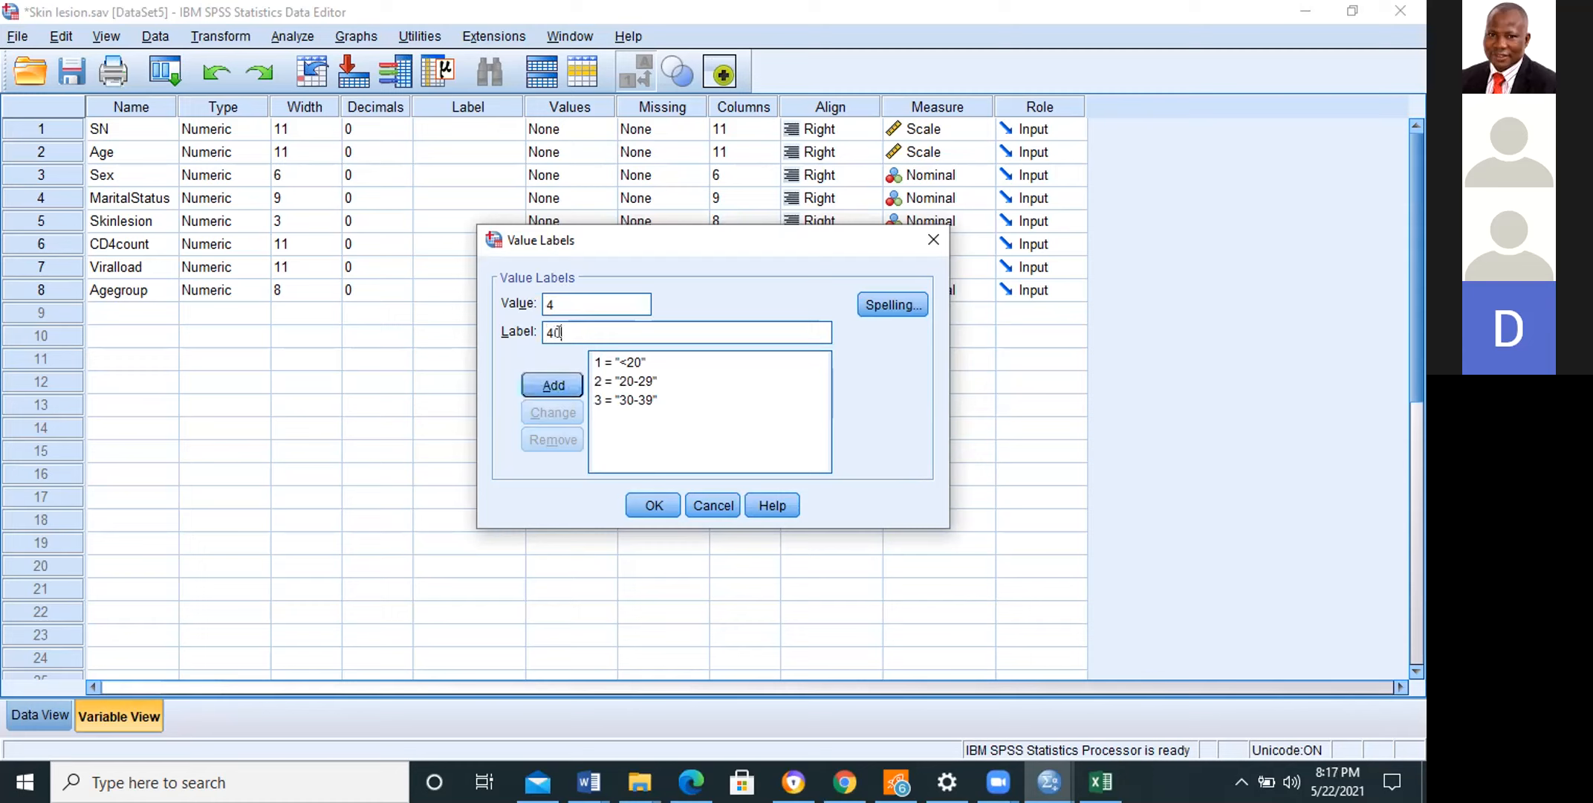
pyautogui.write('-49')
pyautogui.click(554, 384)
# Step: Add the value label "50+" for value 5 and confirm the Agegroup value labels
pyautogui.write('5')
pyautogui.click(561, 331)
pyautogui.write('50')
pyautogui.press('BackSpace')
pyautogui.press('BackSpace')
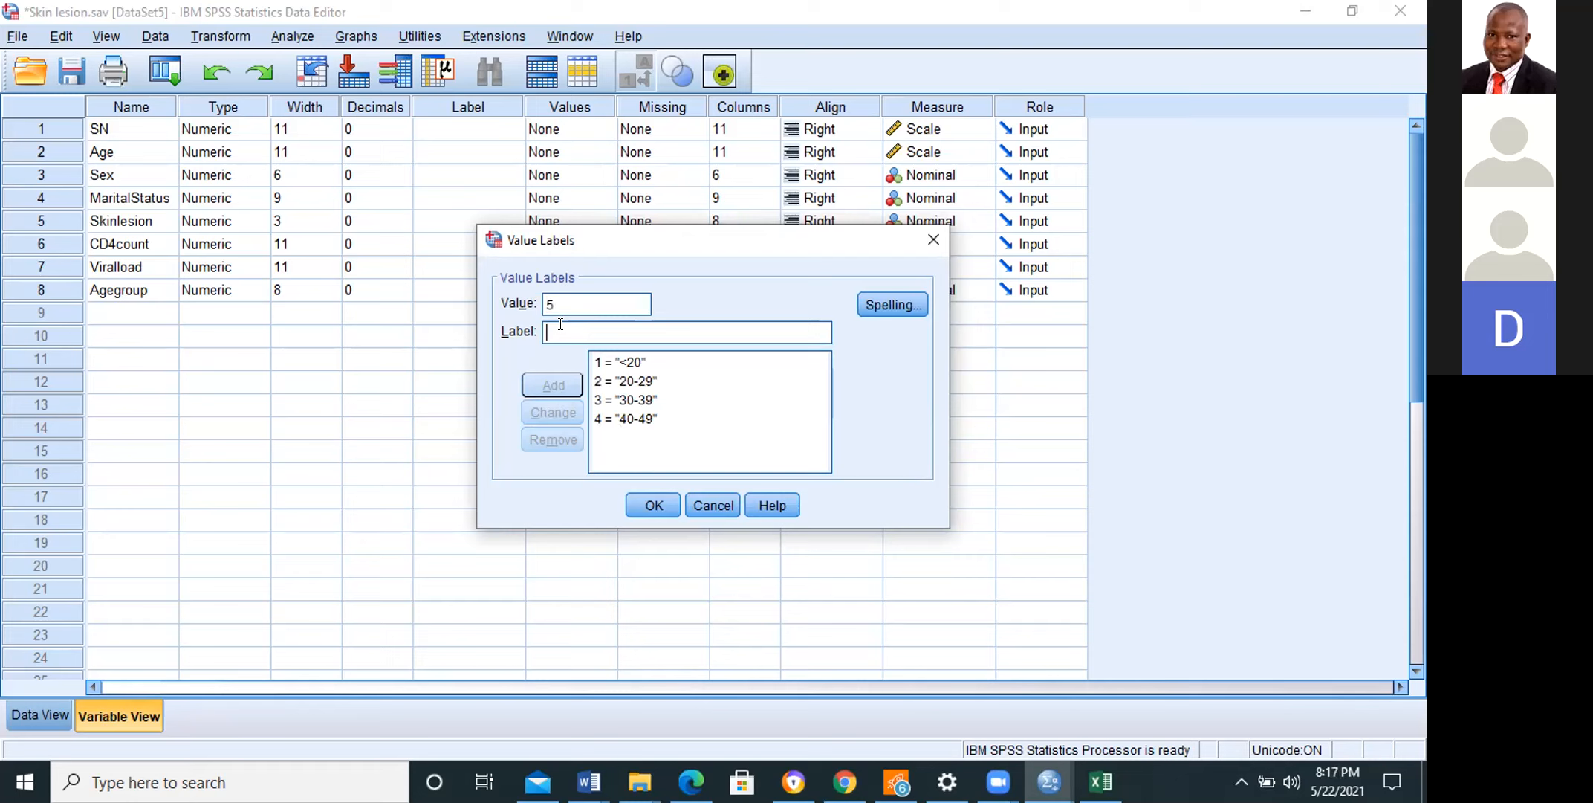
pyautogui.write('50')
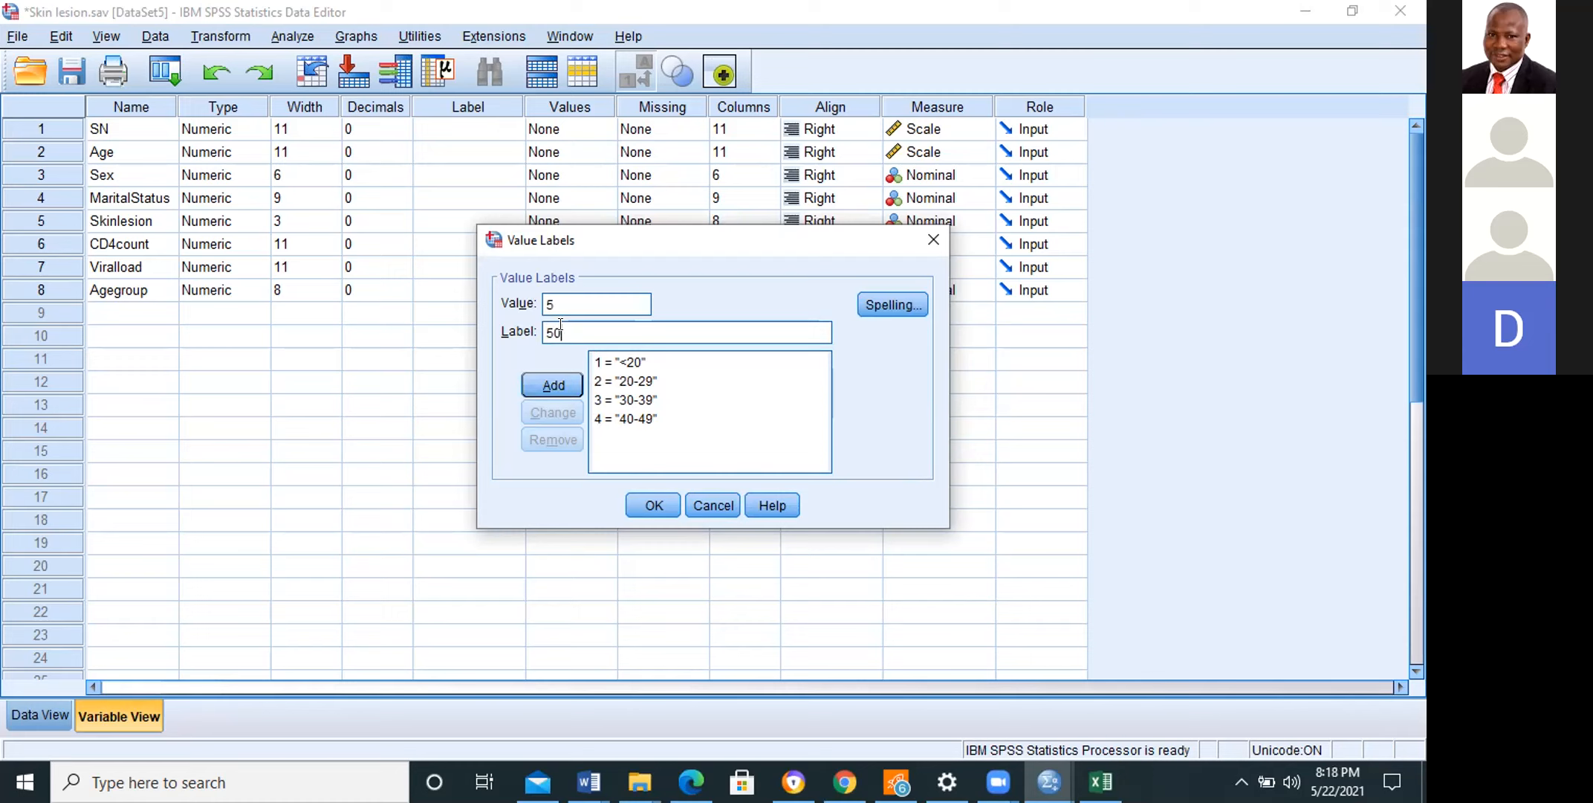
pyautogui.write('+')
pyautogui.click(553, 383)
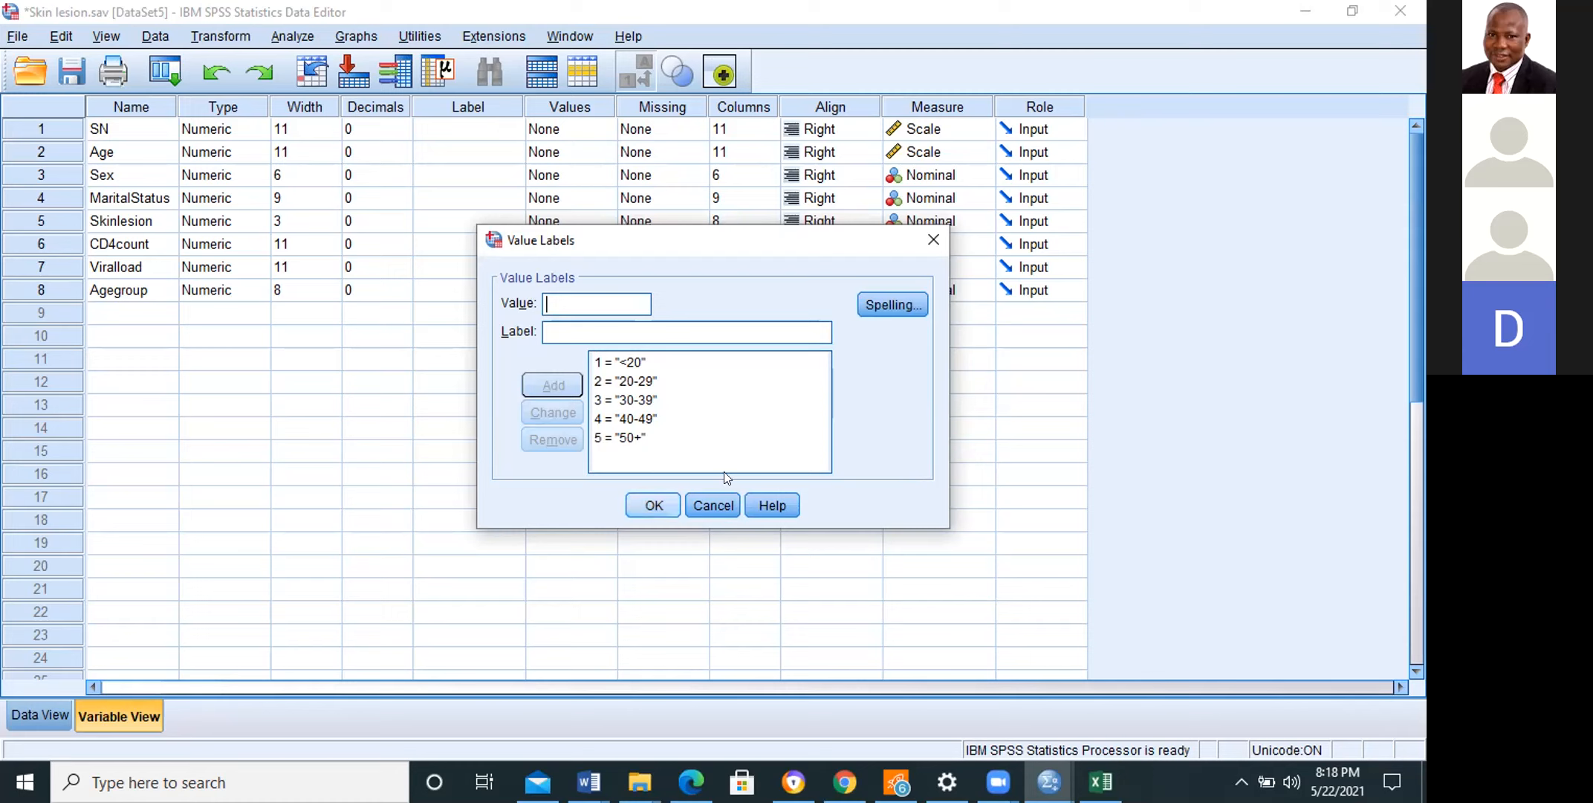
pyautogui.press('Return')
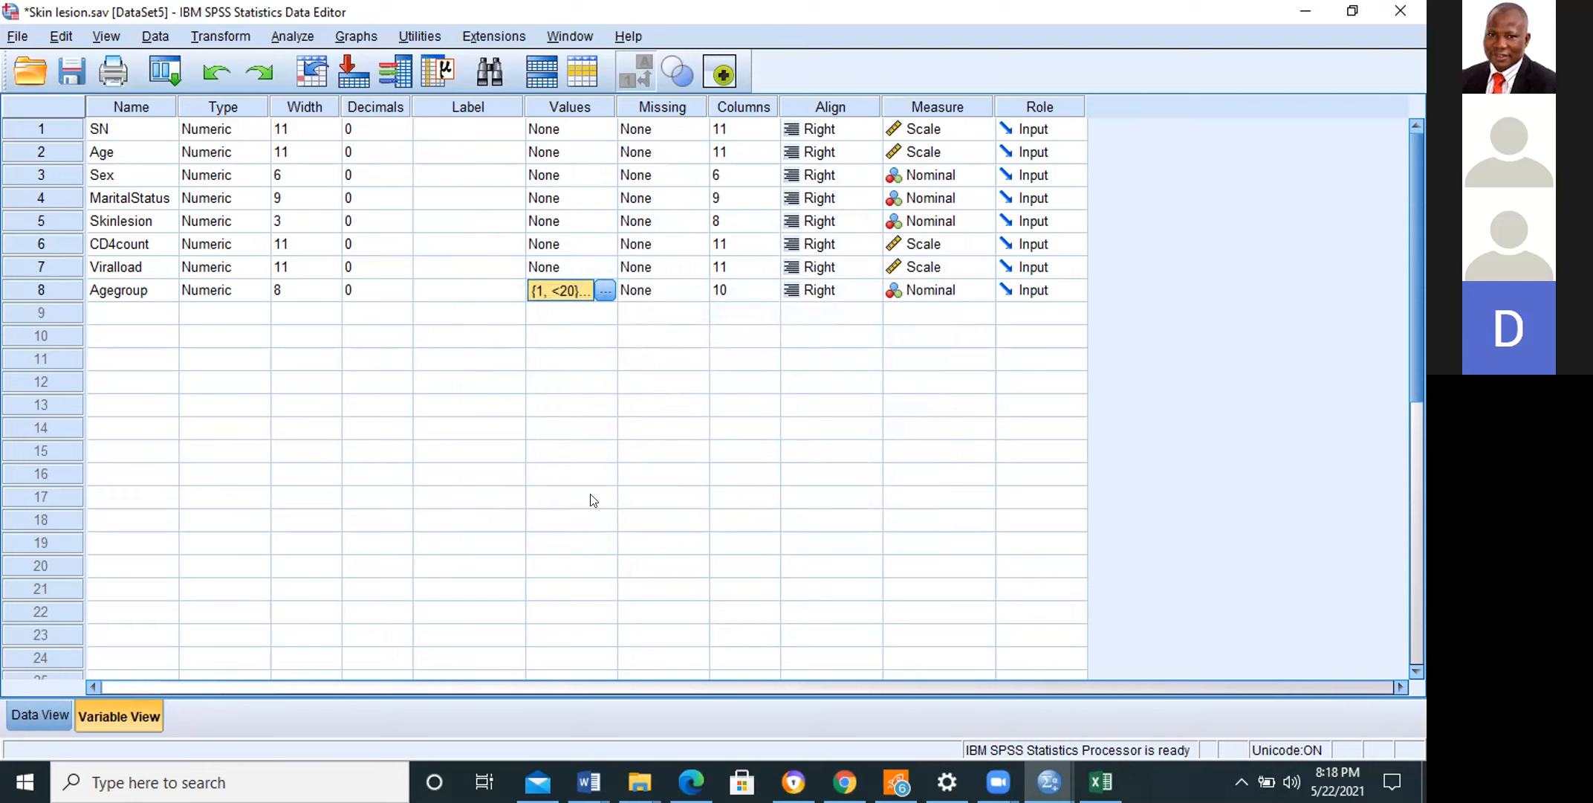
# Step: Set the measurement level of Agegroup to Ordinal and return to the data values
pyautogui.click(927, 292)
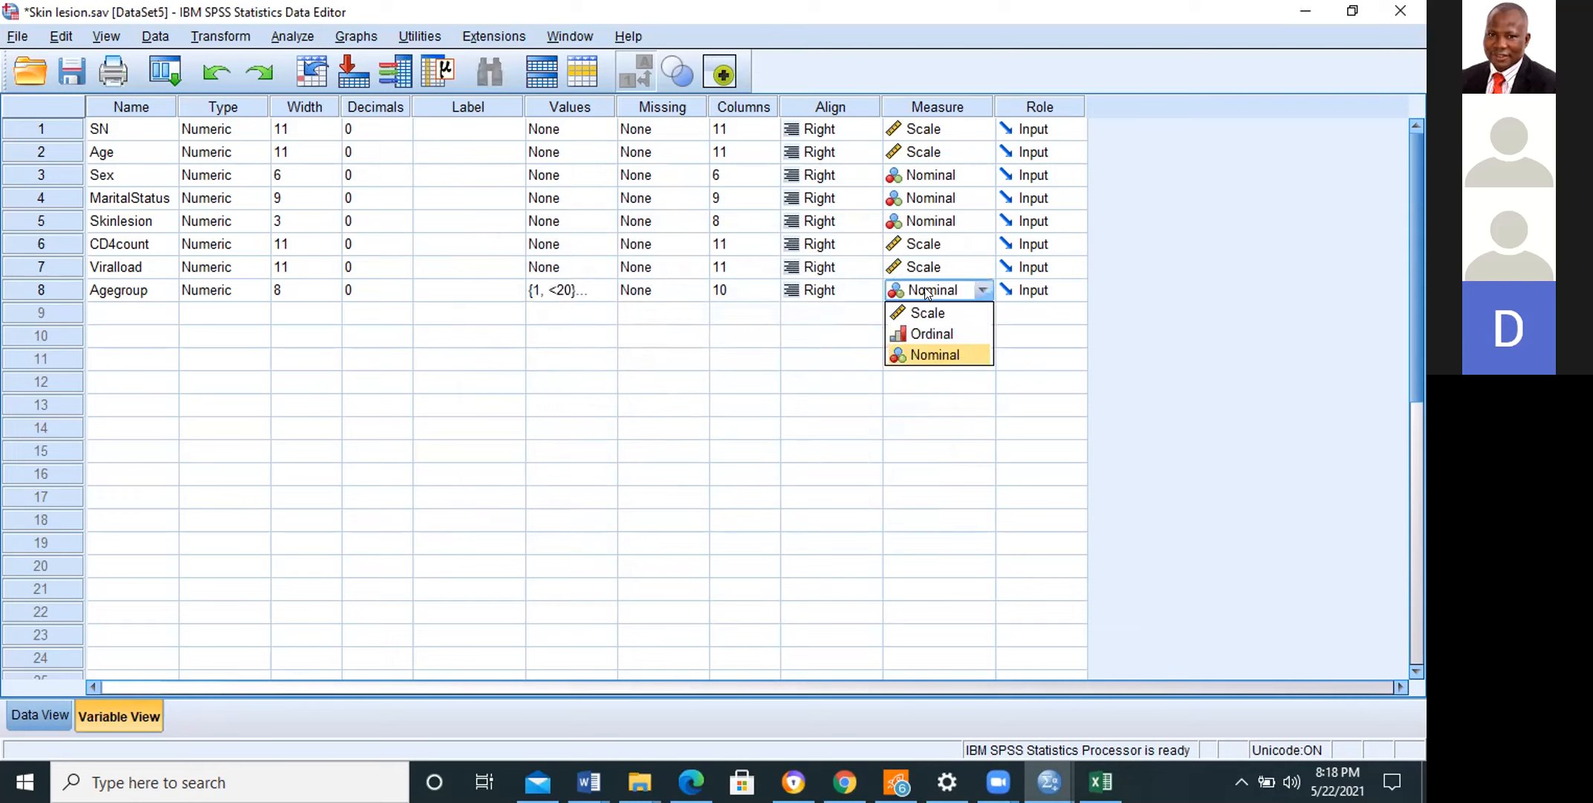
pyautogui.click(926, 333)
pyautogui.click(771, 376)
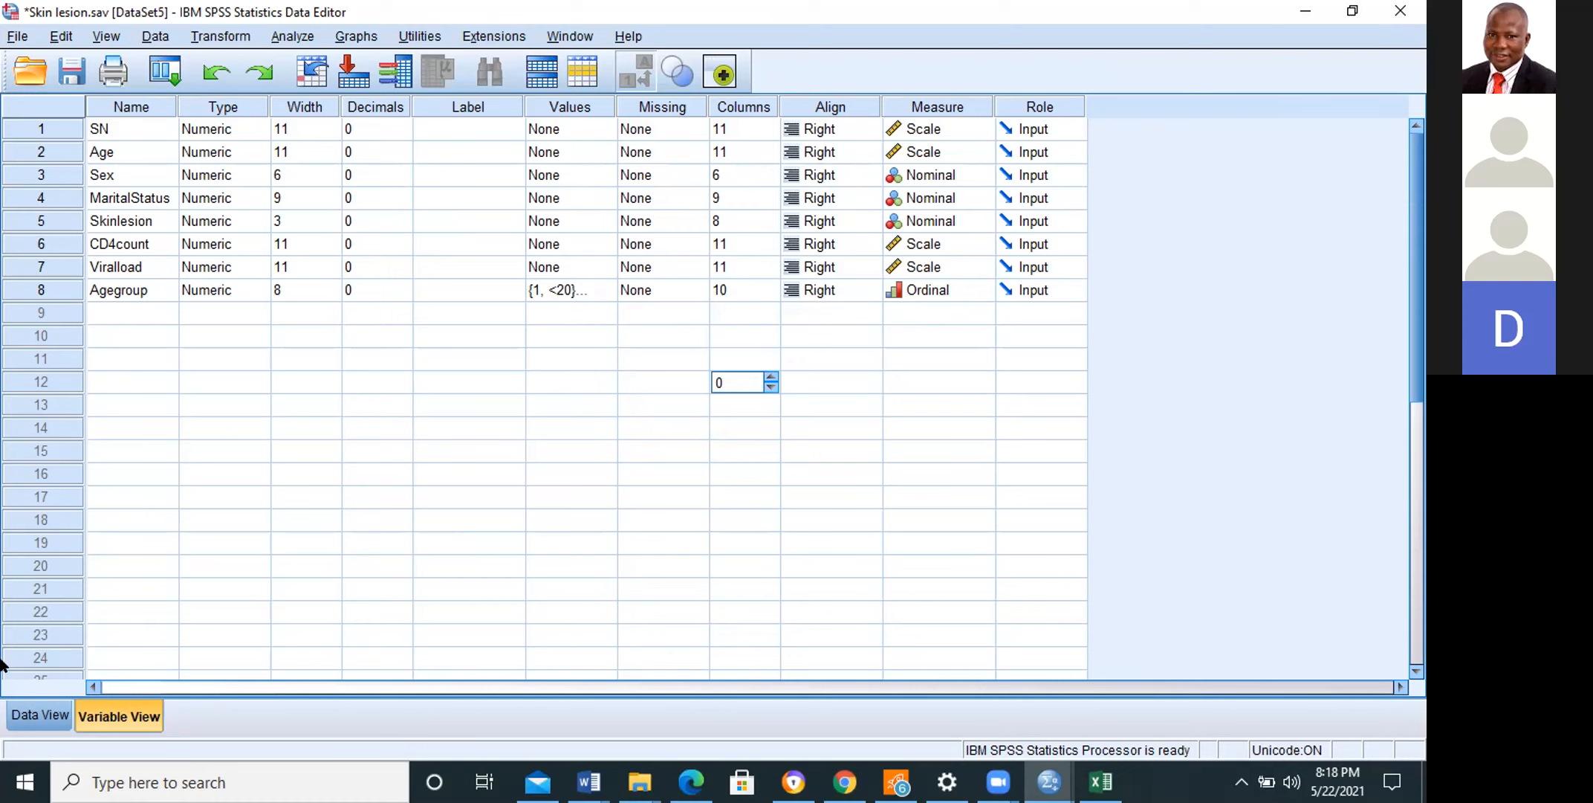
pyautogui.click(38, 712)
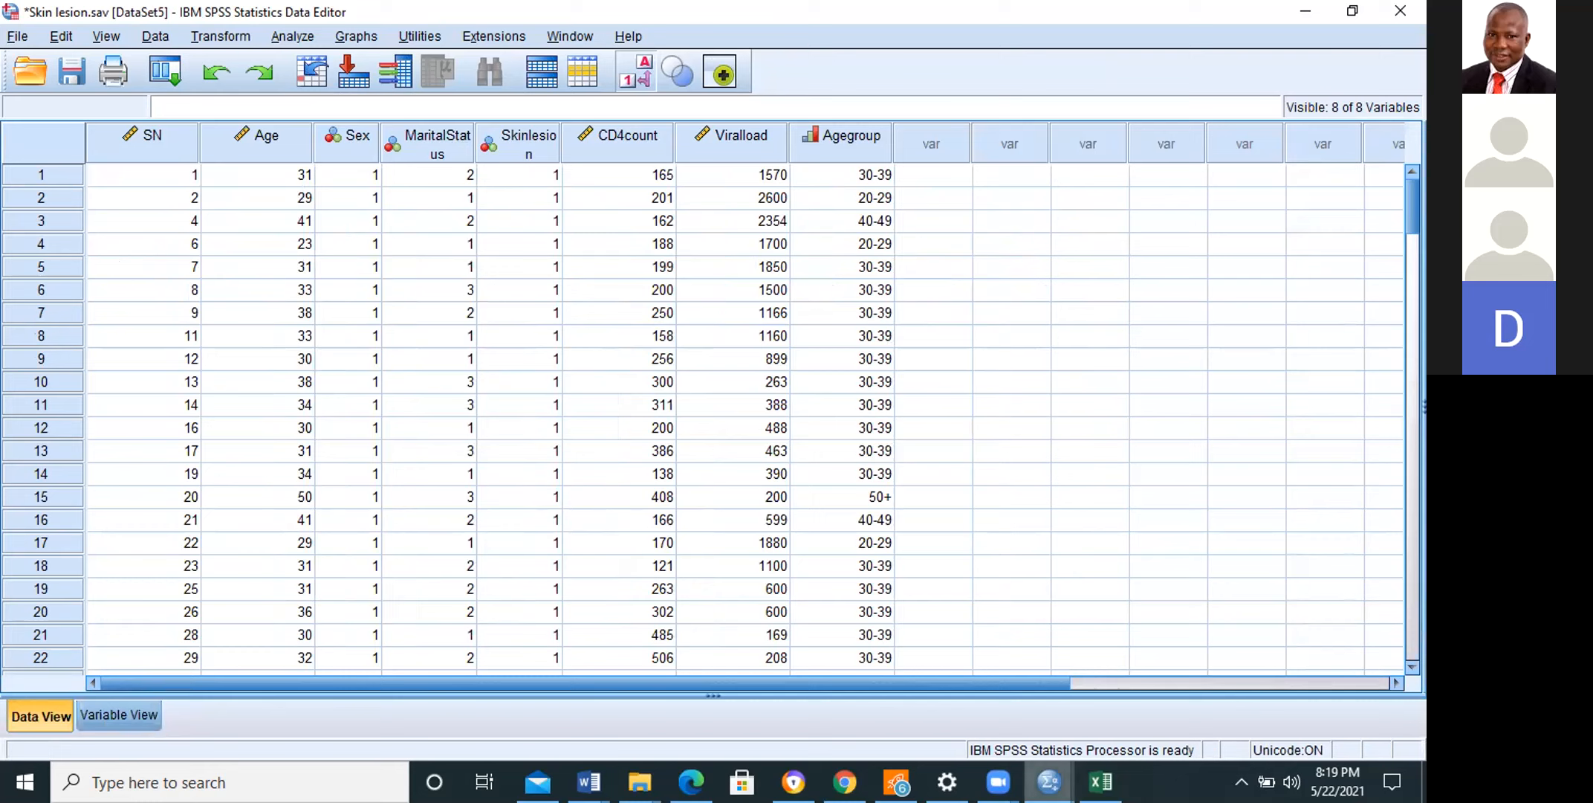
# Step: Start a Frequencies analysis and add Agegroup to the variables to analyse
pyautogui.moveTo(1049, 782)
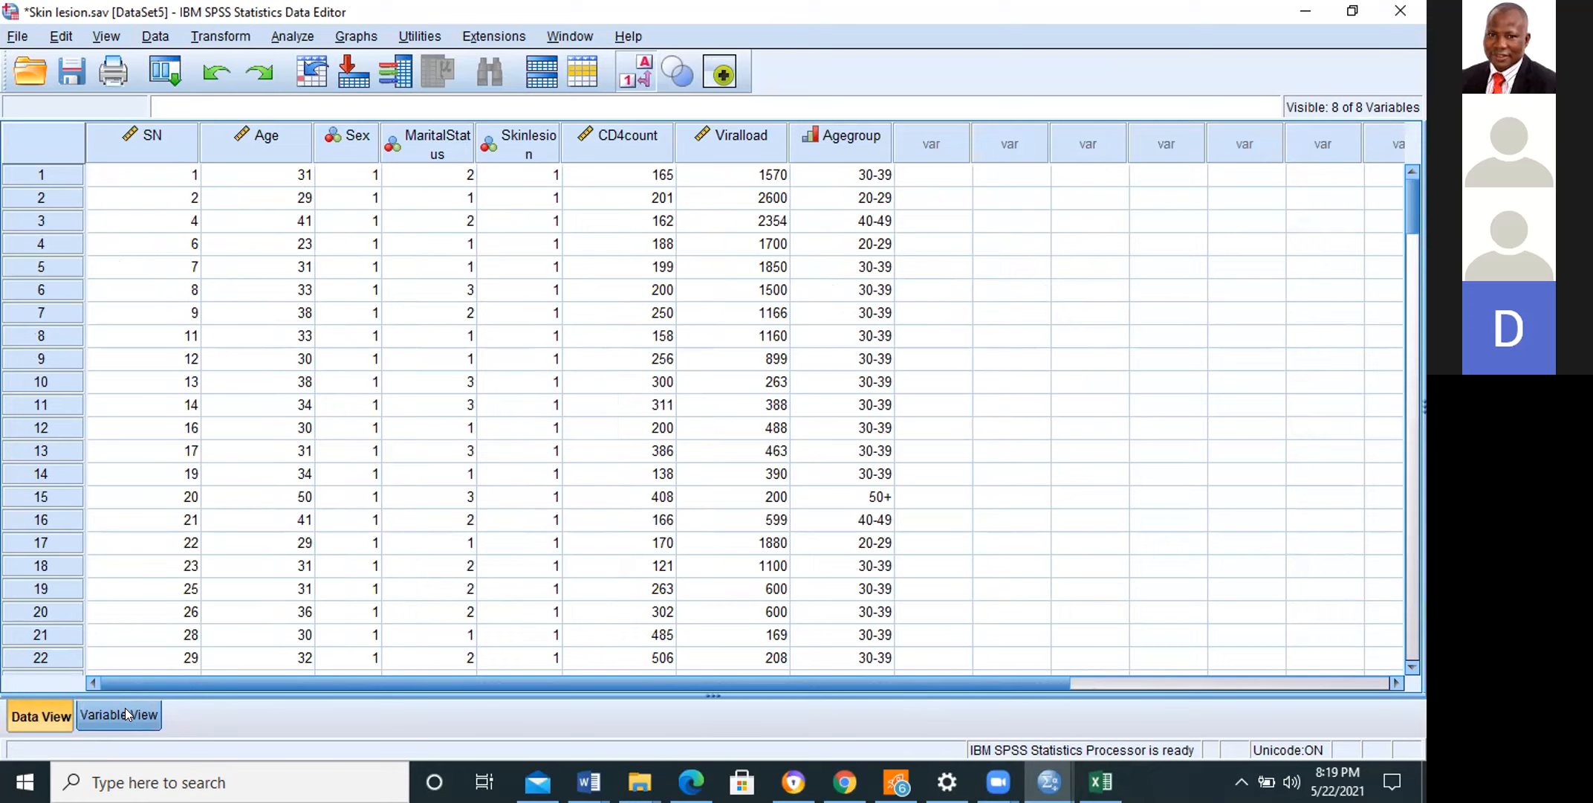
pyautogui.click(287, 32)
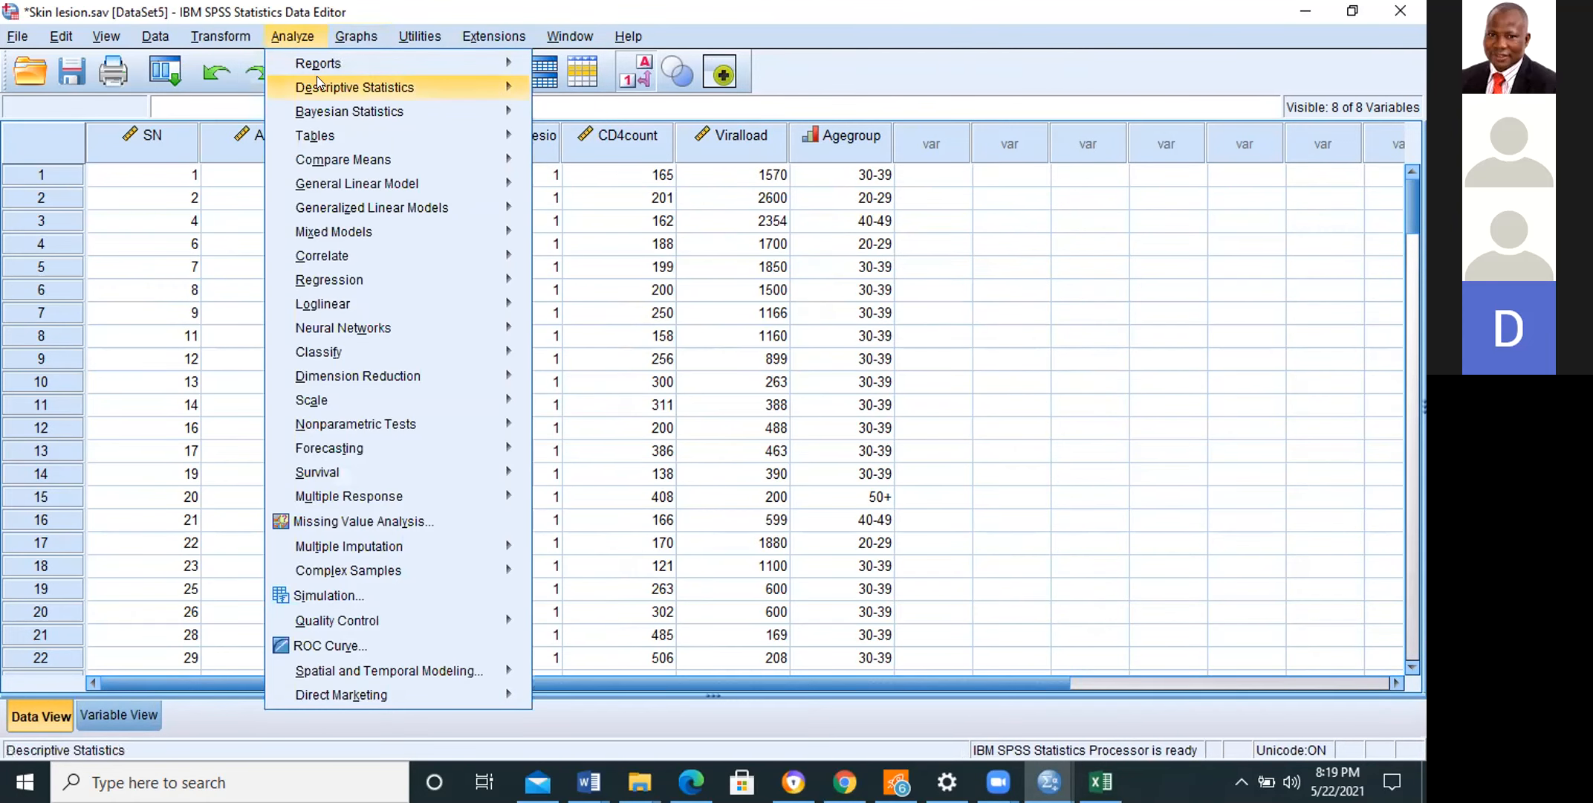
pyautogui.moveTo(319, 83)
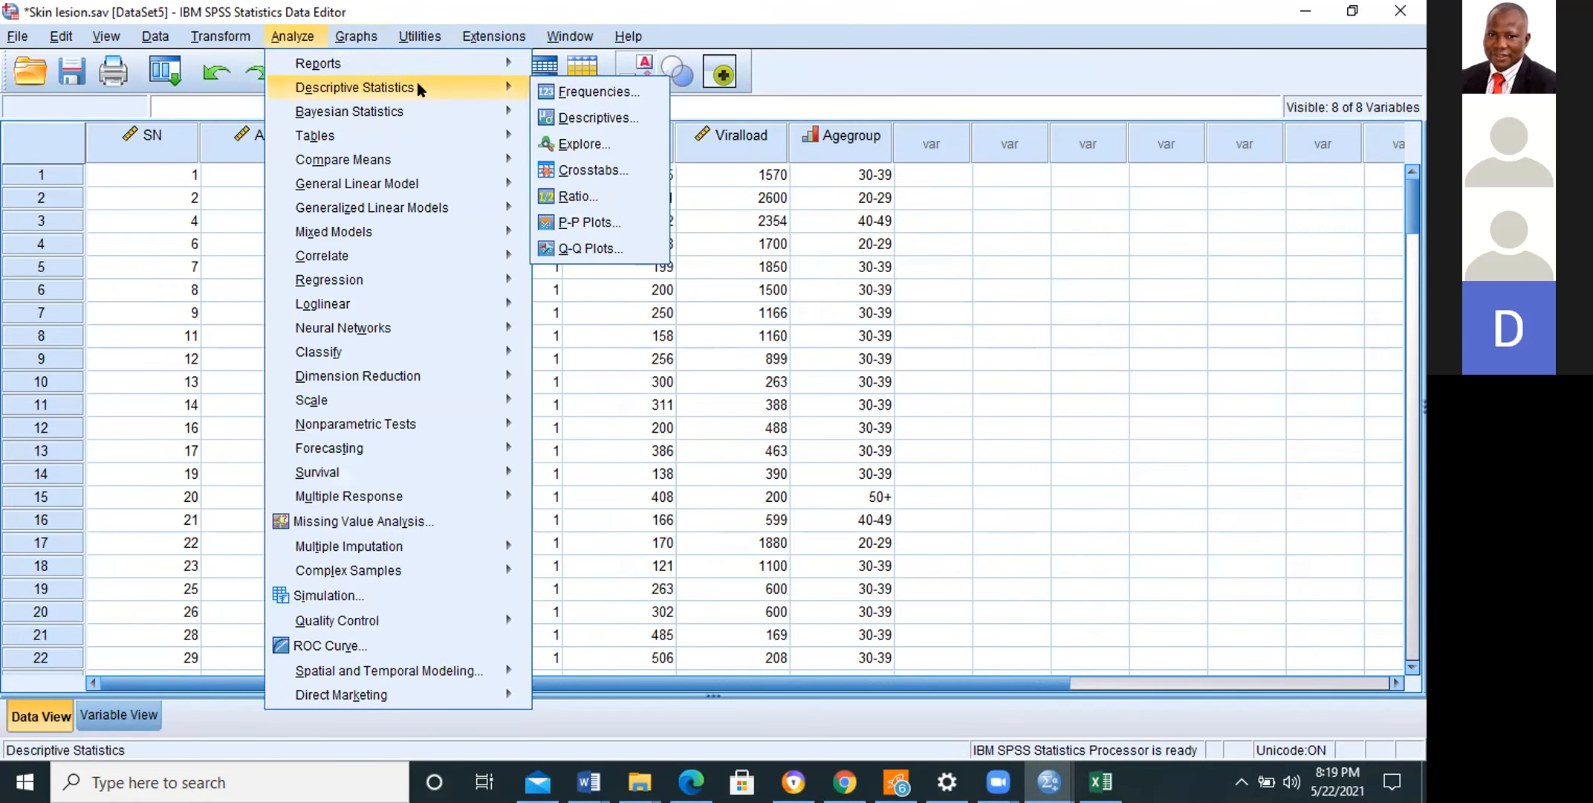
pyautogui.click(561, 93)
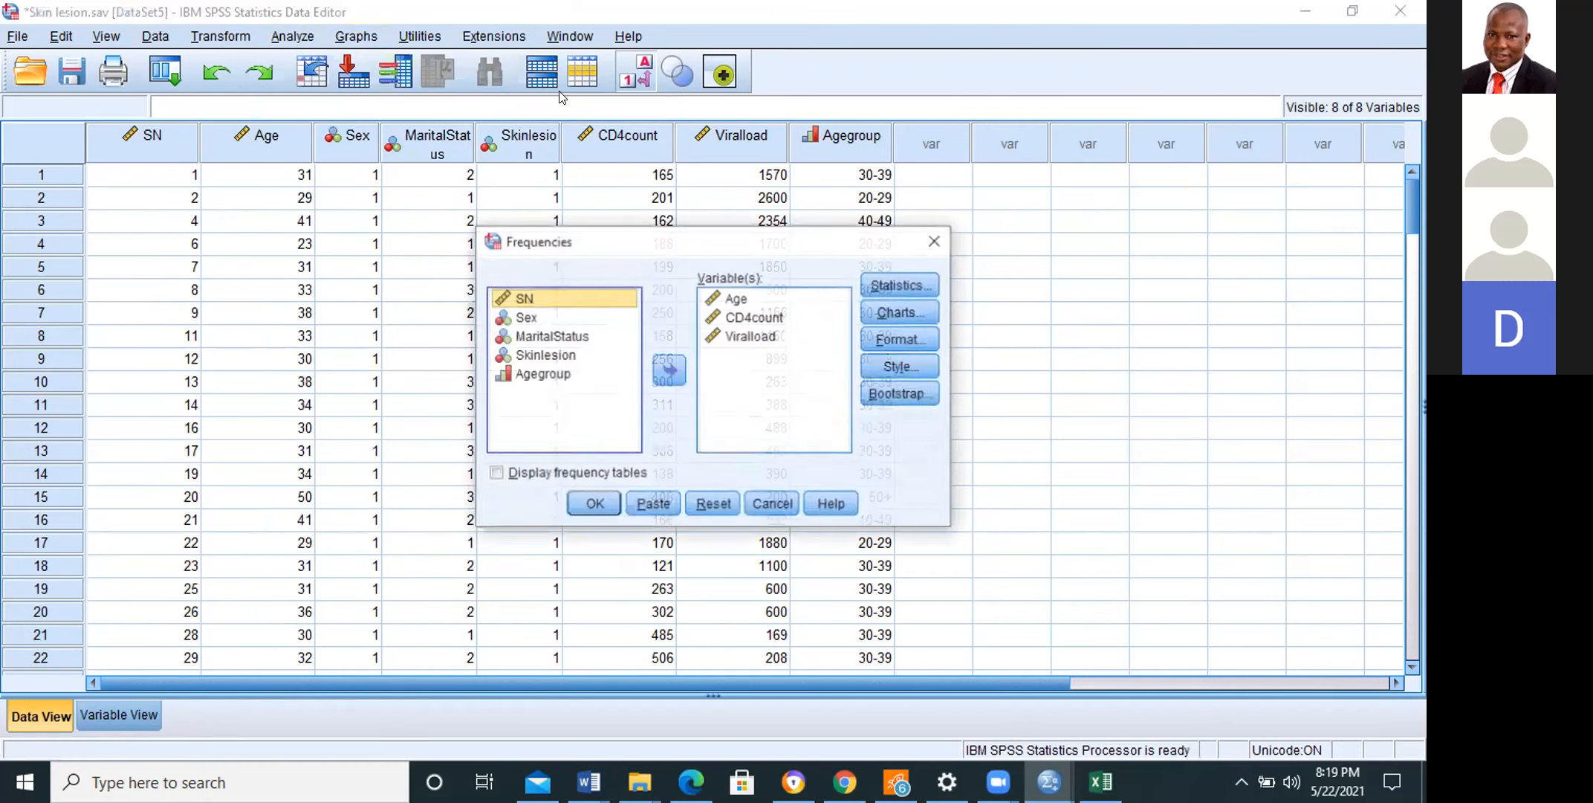
pyautogui.click(539, 375)
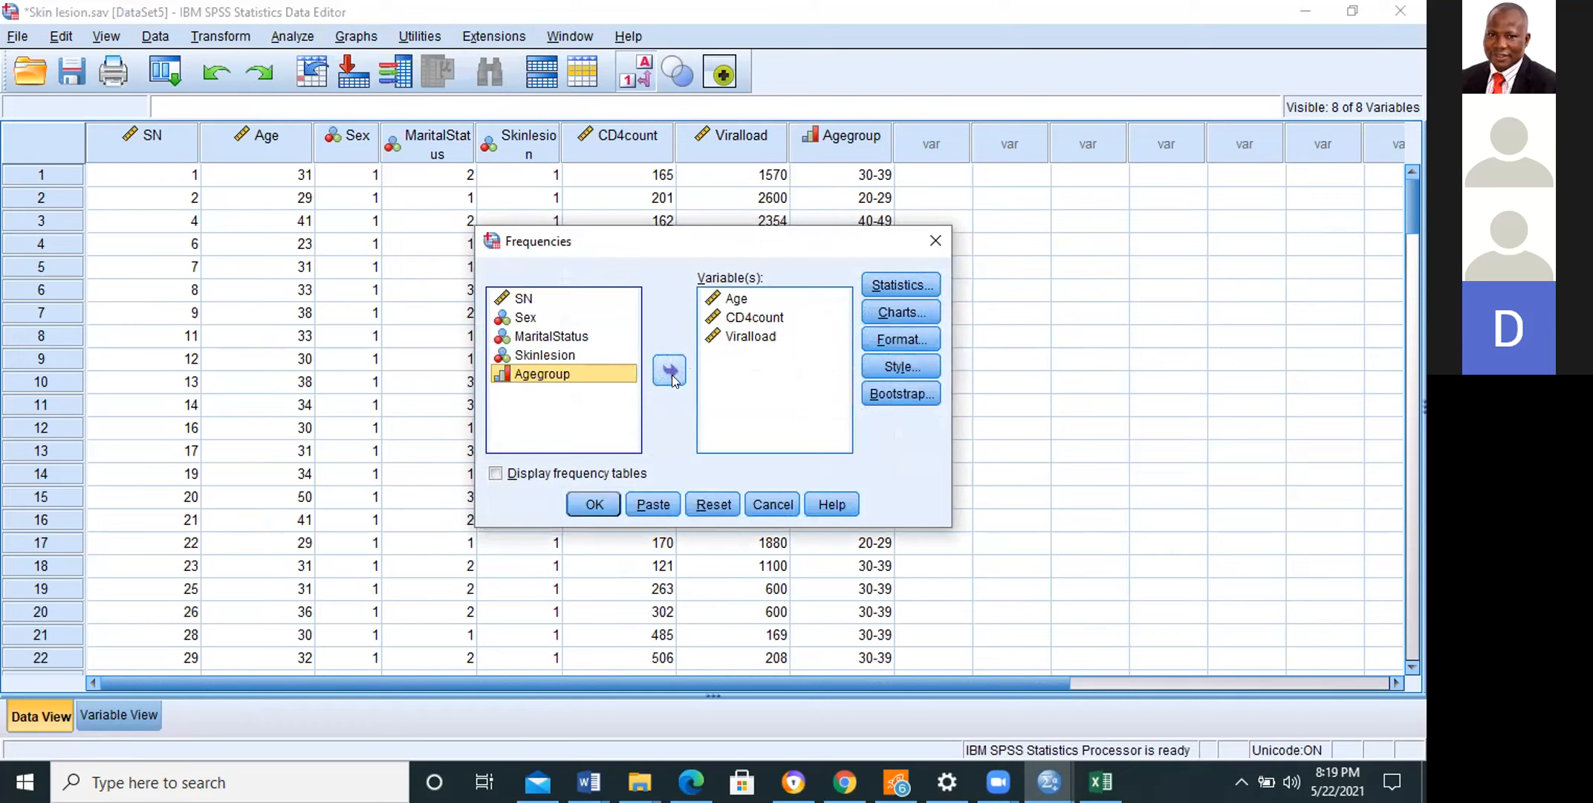
pyautogui.click(670, 371)
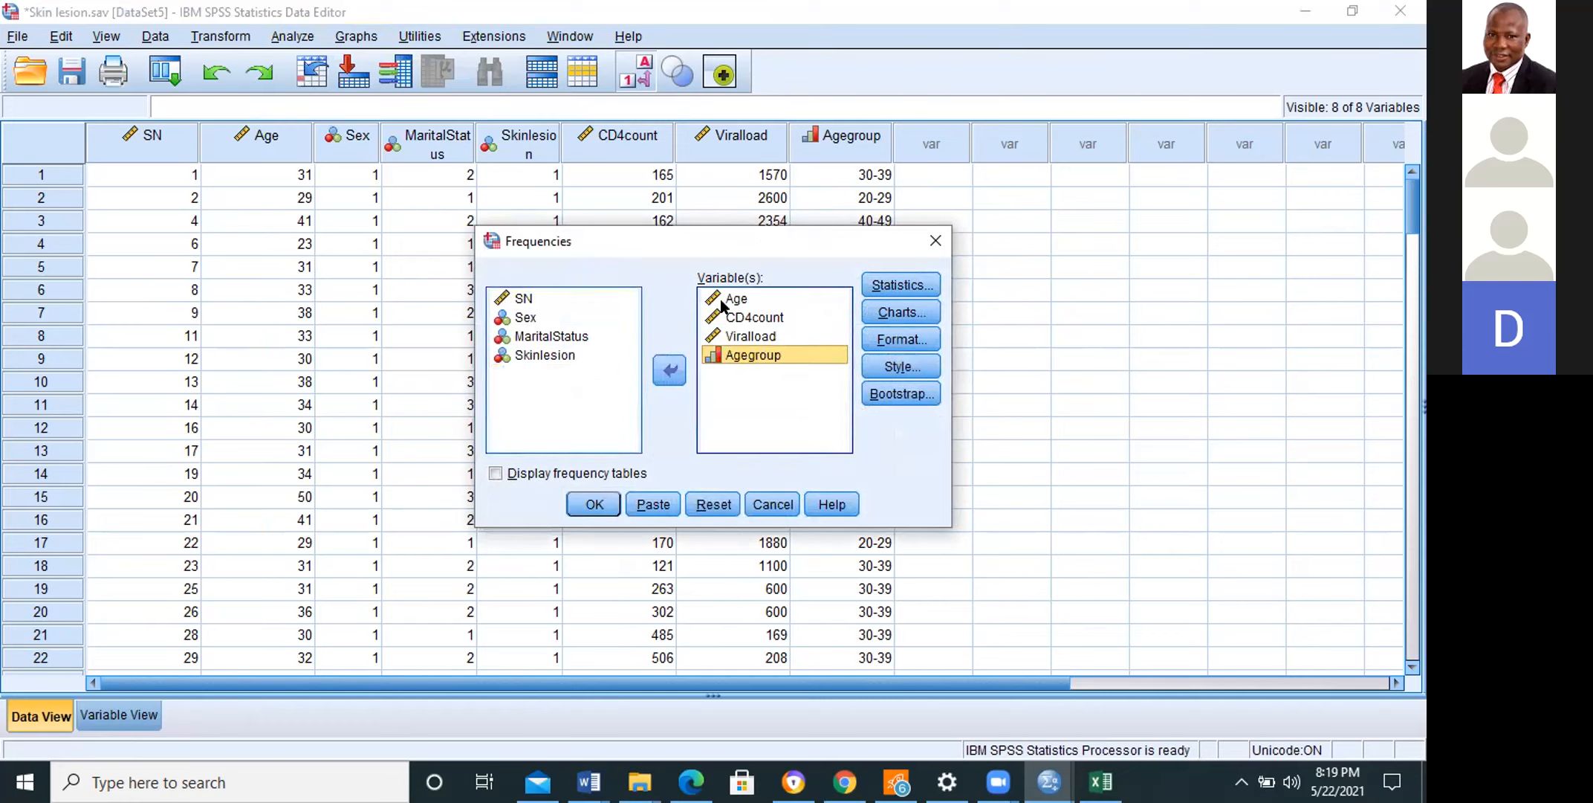
# Step: Remove Age, CD4count and Viralload from the Frequencies variables and enable the display of frequency tables
pyautogui.click(725, 300)
pyautogui.click(670, 370)
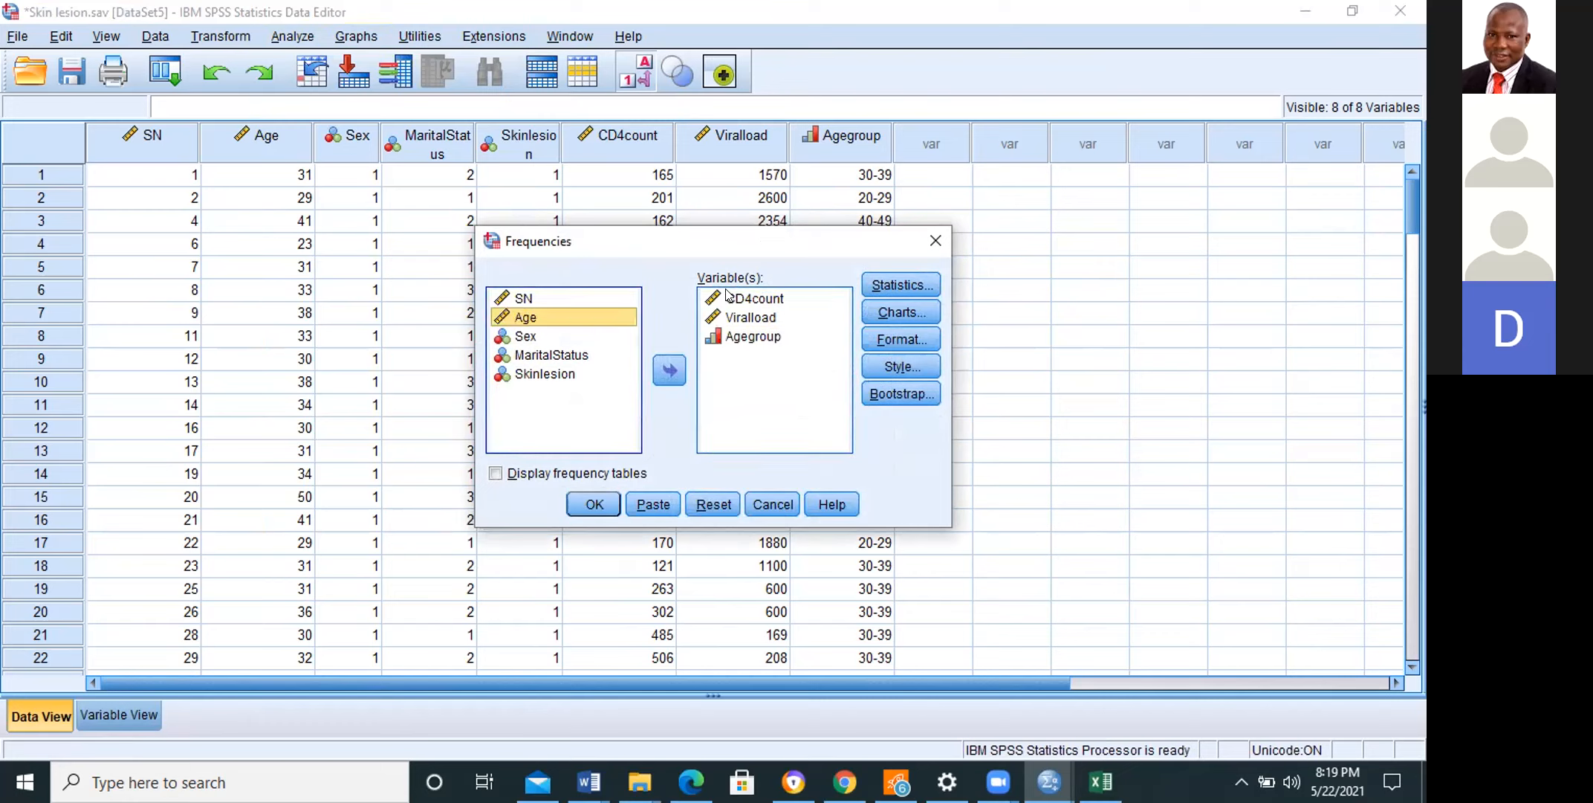
pyautogui.click(750, 298)
pyautogui.click(668, 360)
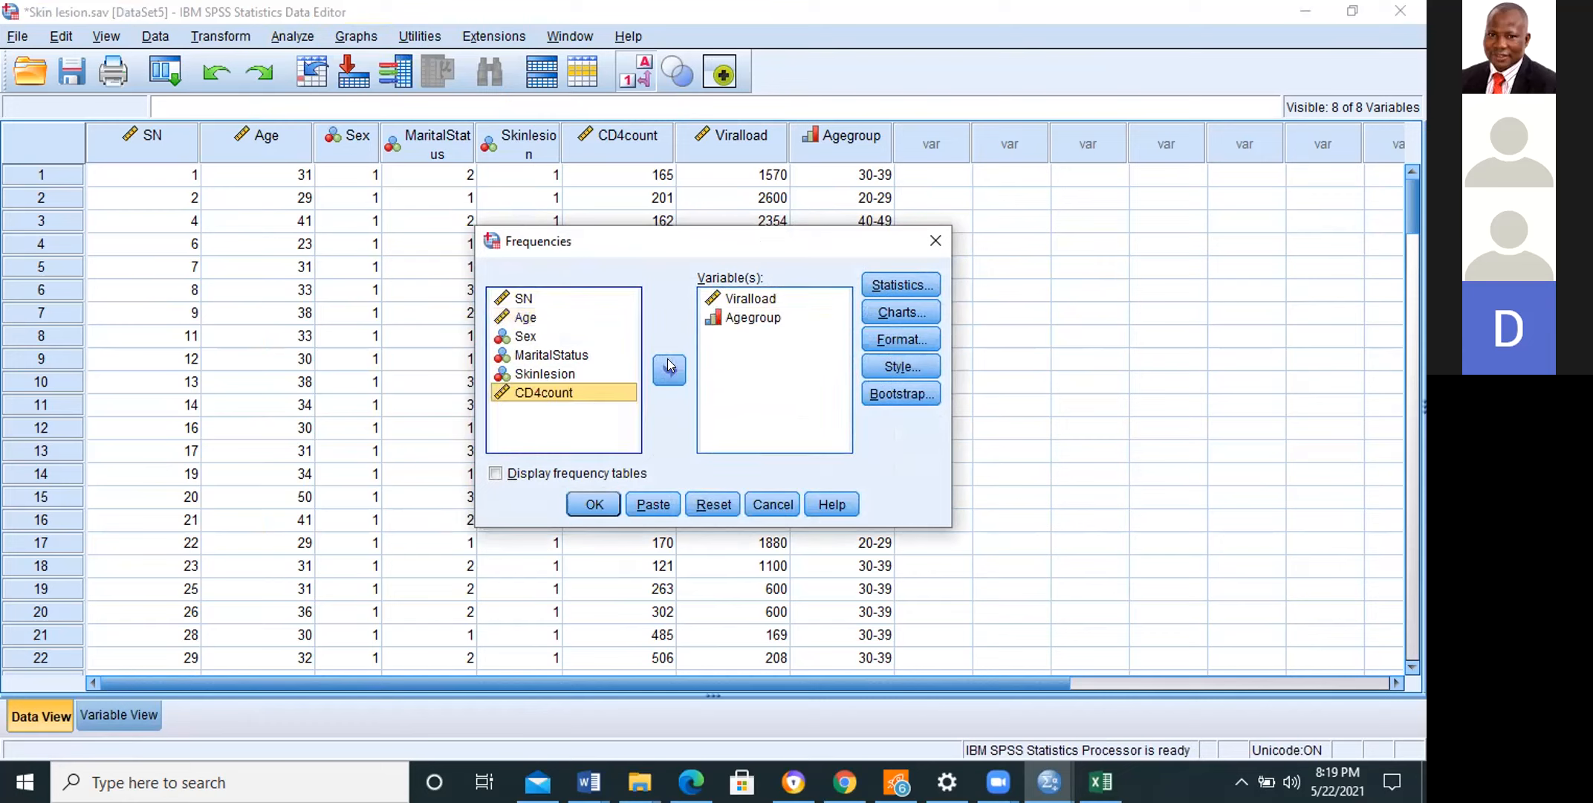
pyautogui.click(732, 299)
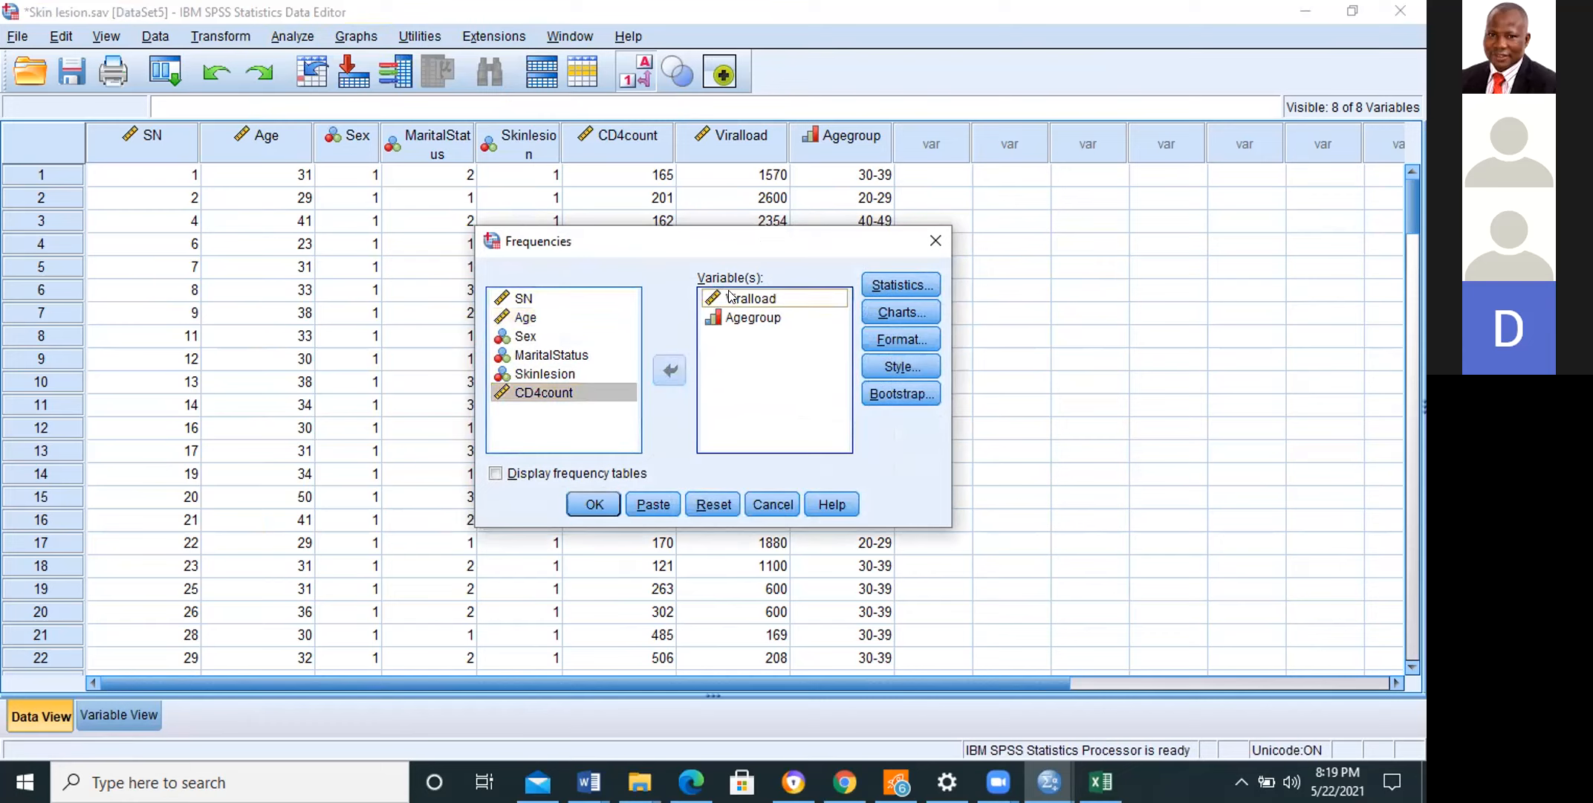
pyautogui.click(668, 365)
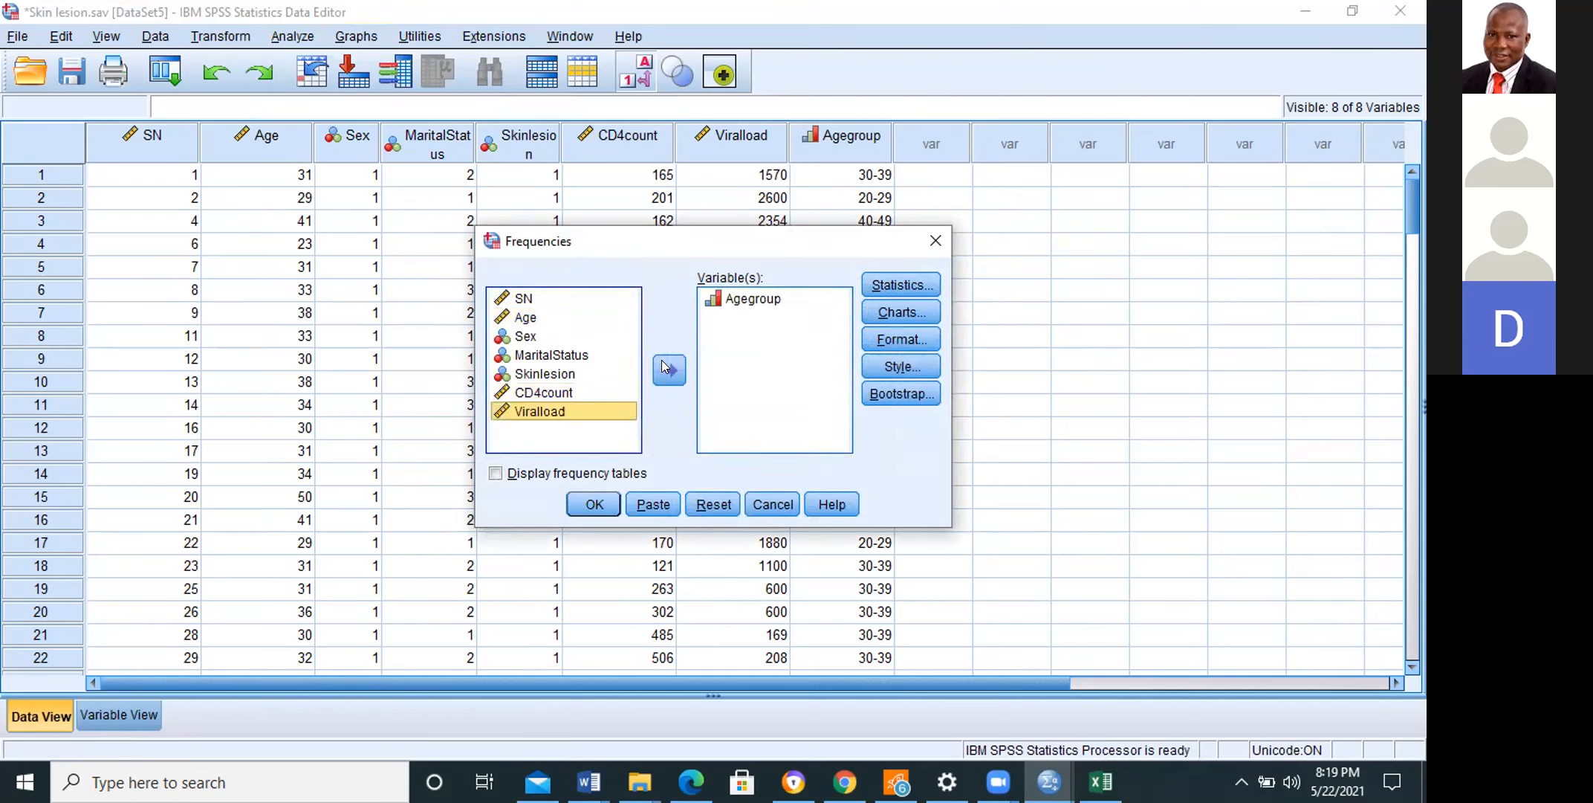
pyautogui.click(496, 473)
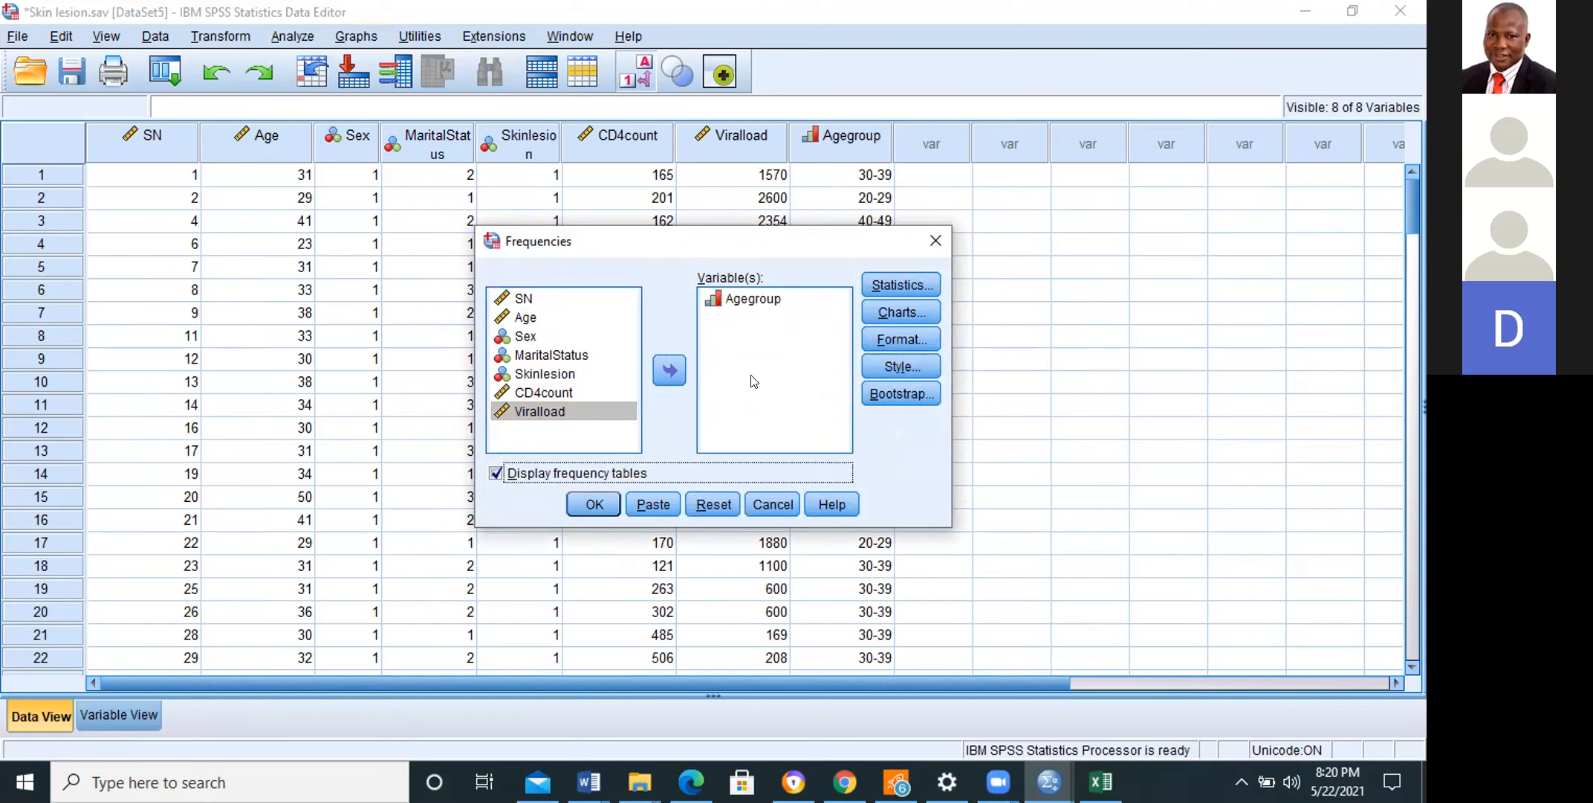
# Step: Deselect the quartiles, mean, median and standard deviation statistics and run the Frequencies analysis for Agegroup
pyautogui.click(893, 282)
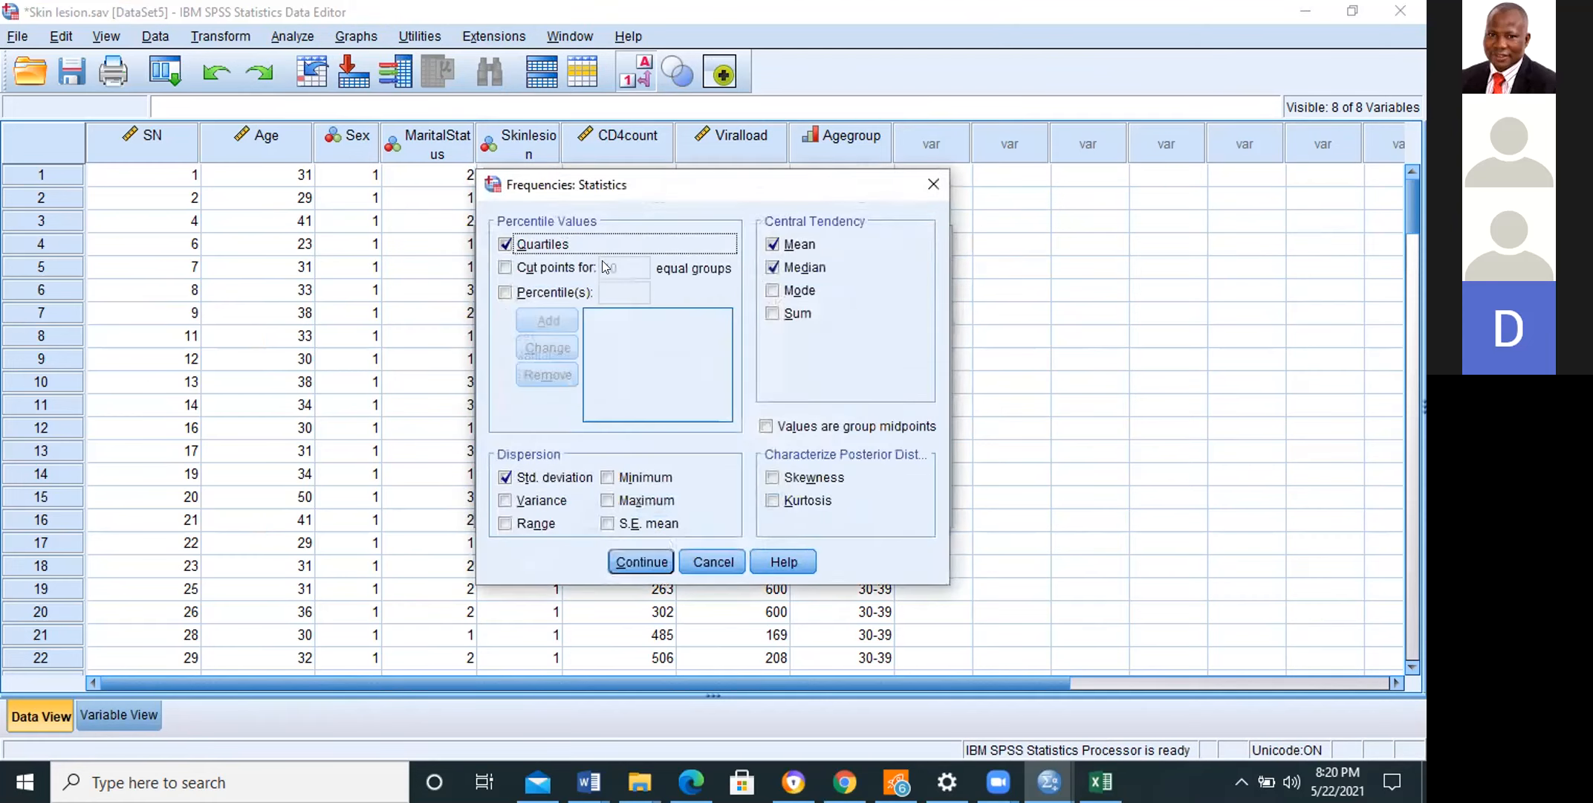
pyautogui.click(506, 244)
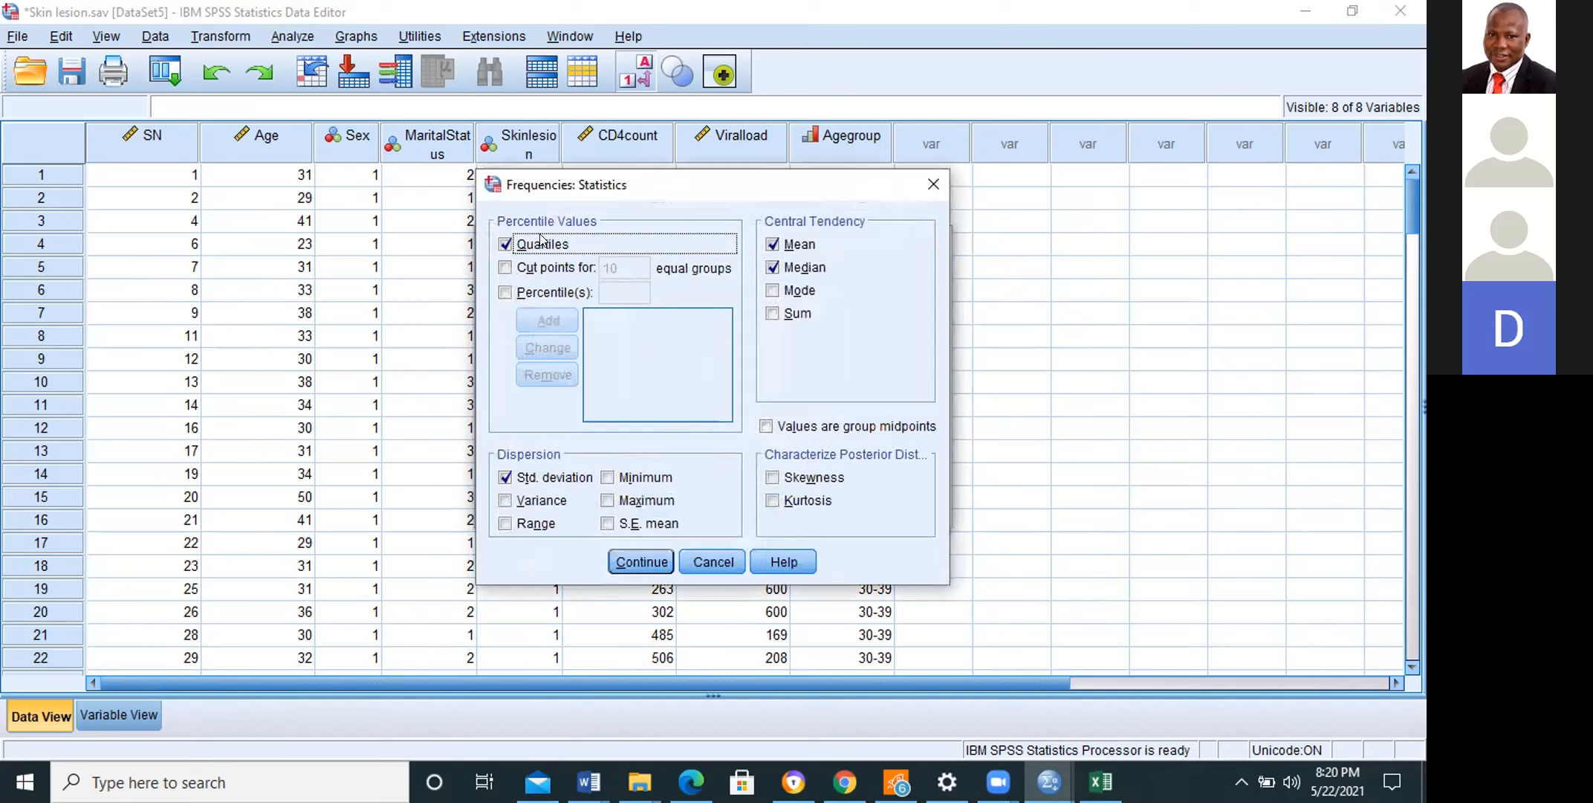
pyautogui.click(773, 243)
pyautogui.click(773, 267)
pyautogui.click(506, 477)
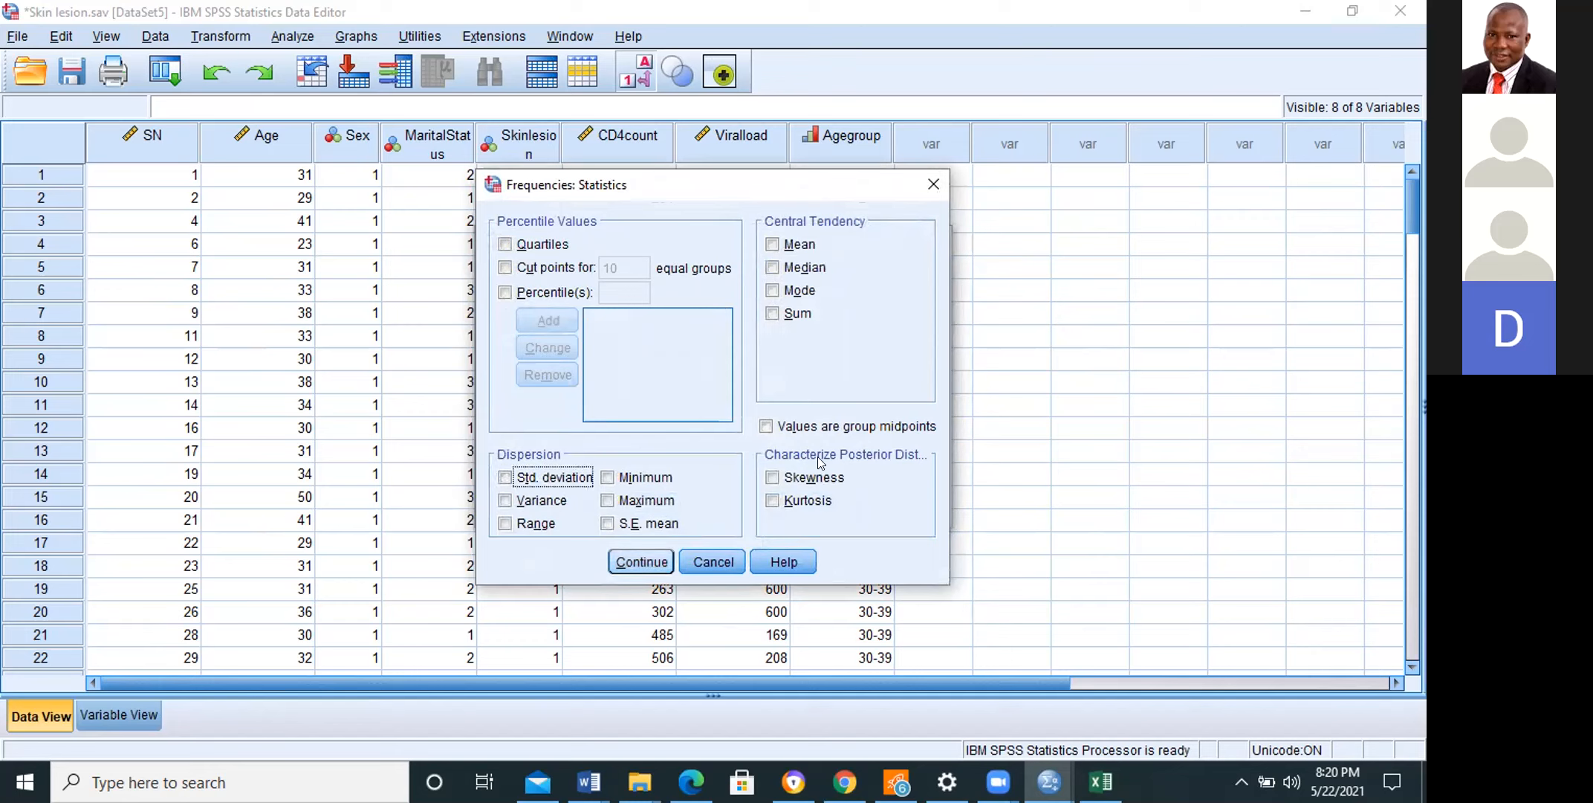
pyautogui.press('Return')
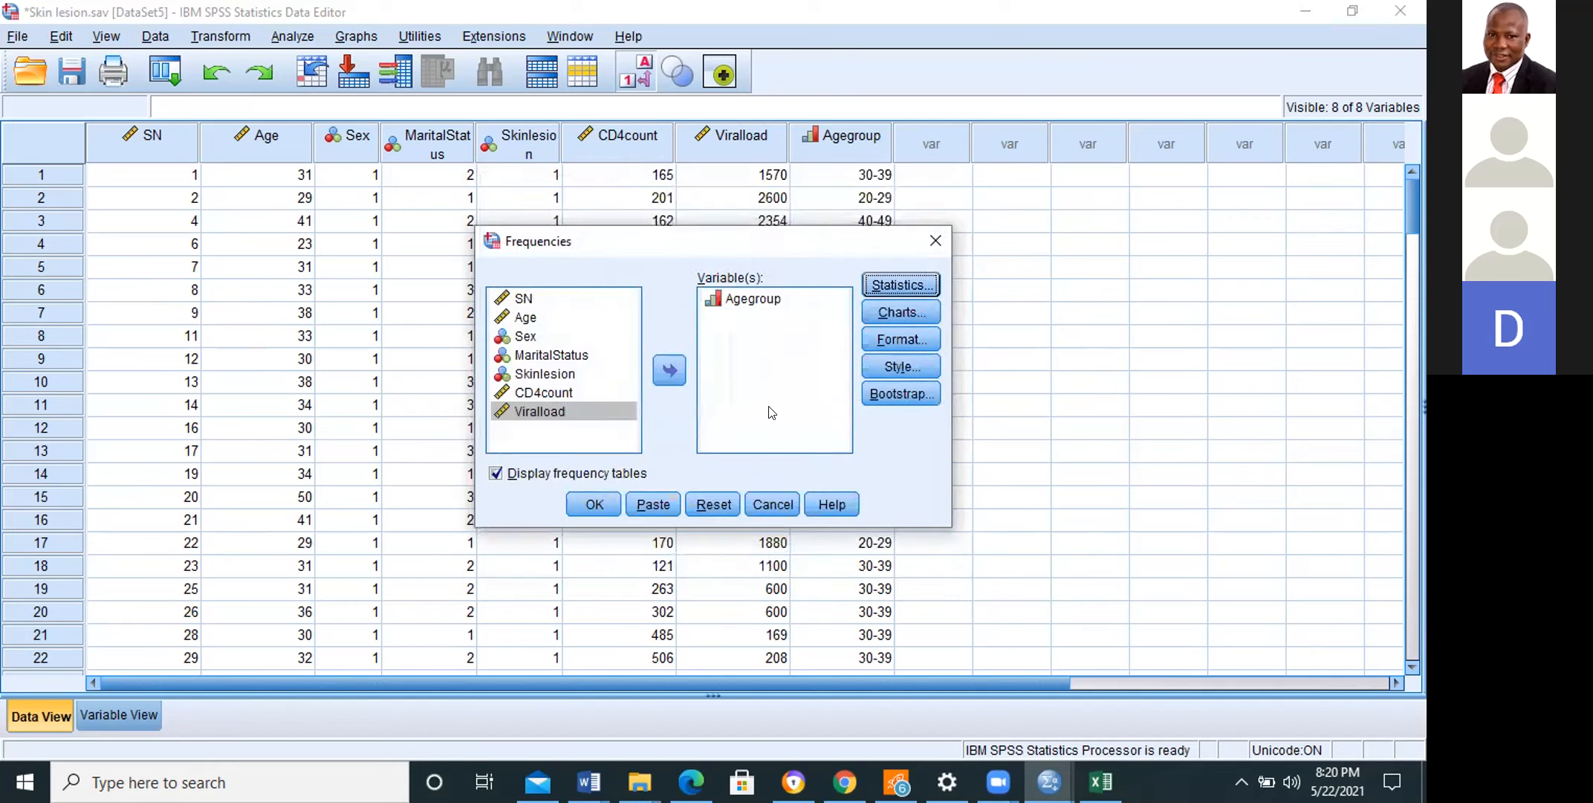
pyautogui.click(592, 503)
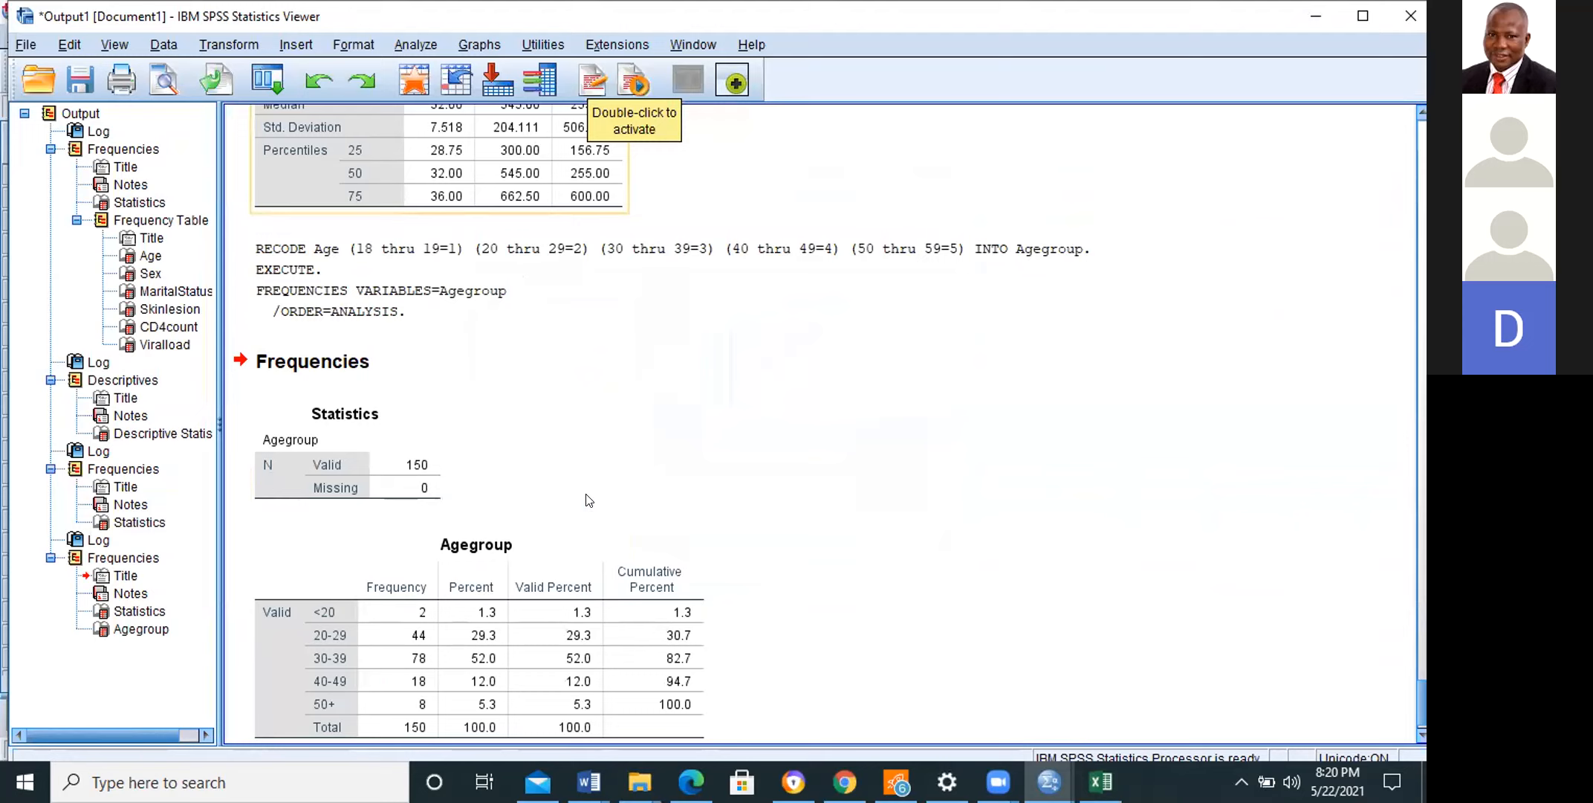
# Step: Examine the Agegroup frequency table and the earlier statistics of the continuous variables in the output
pyautogui.click(1421, 733)
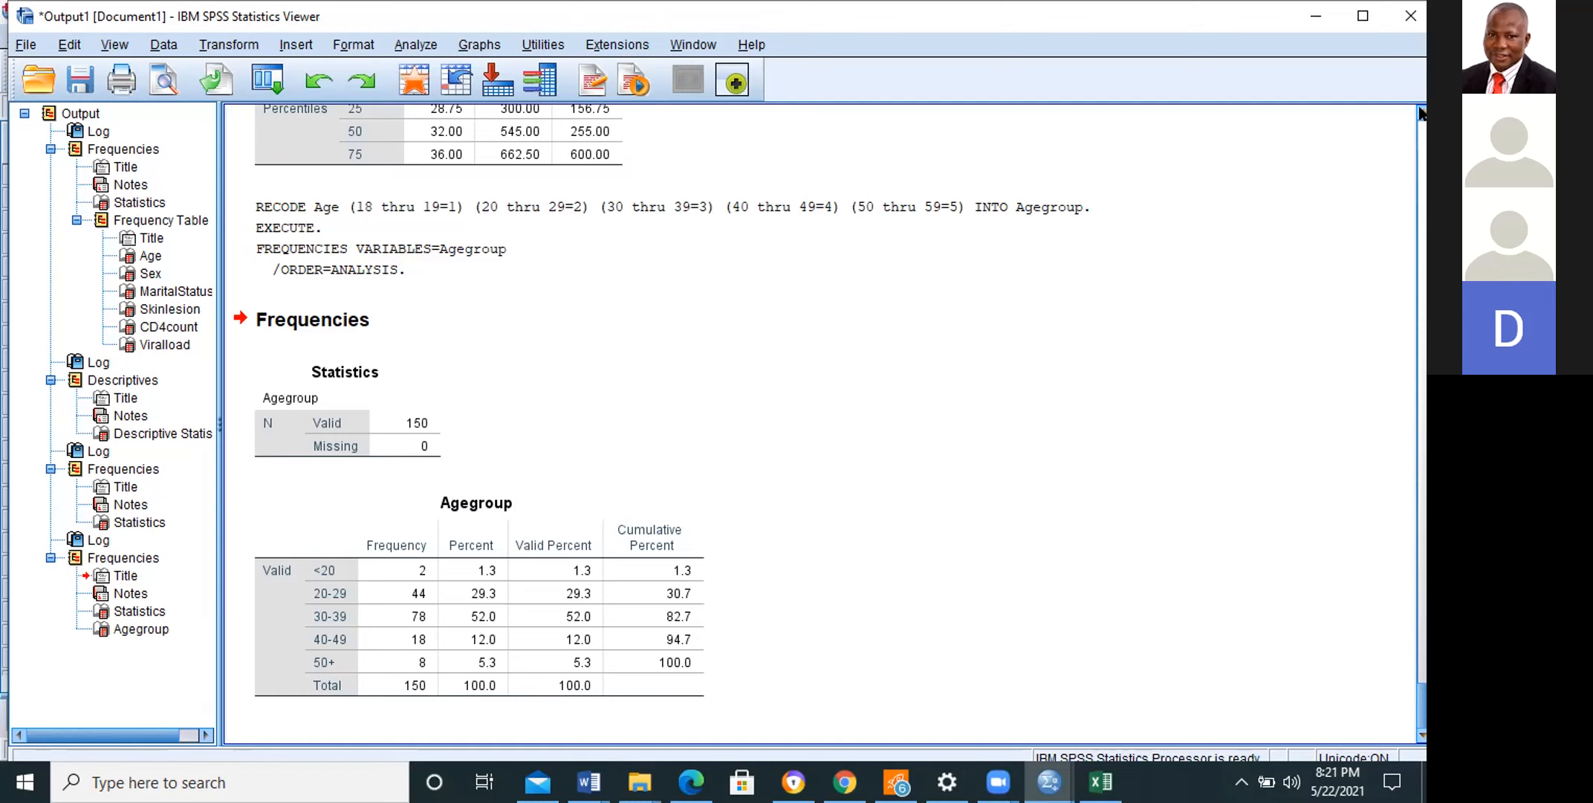
pyautogui.scroll(5, 1421, 113)
pyautogui.scroll(5, 1421, 112)
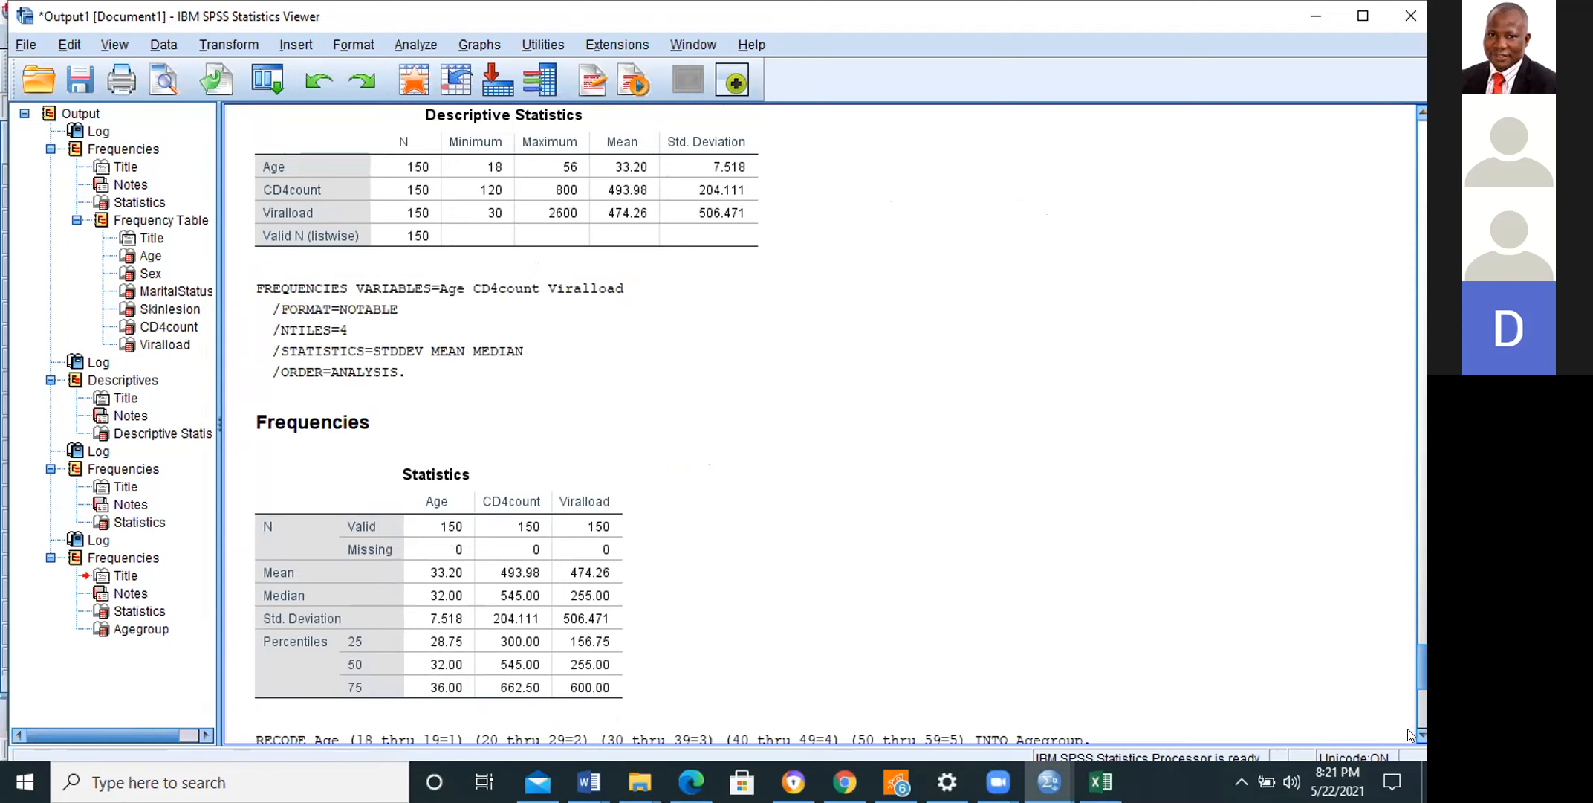
pyautogui.scroll(-8, 1423, 738)
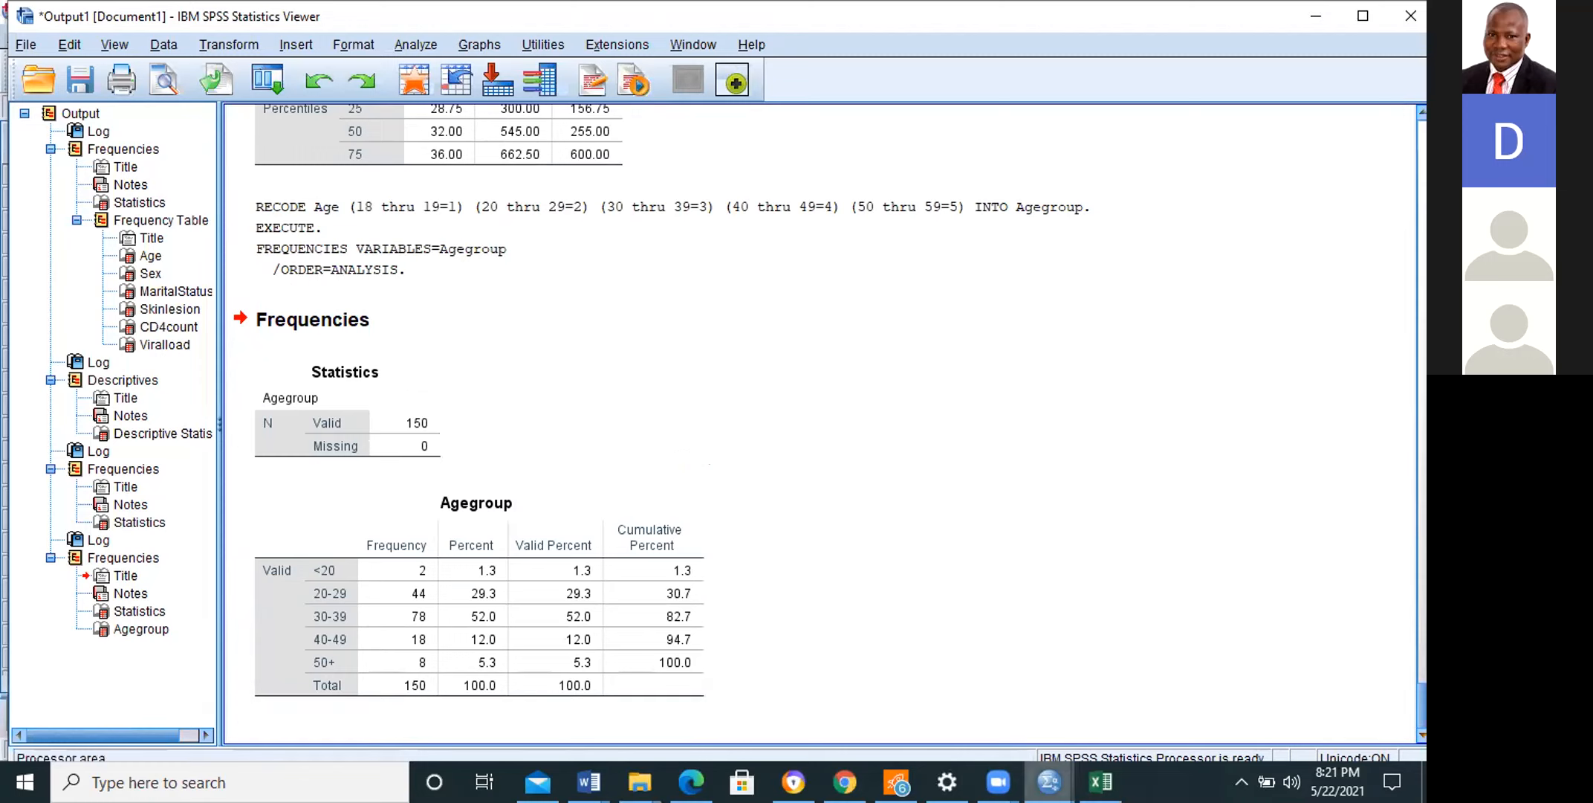
pyautogui.moveTo(998, 782)
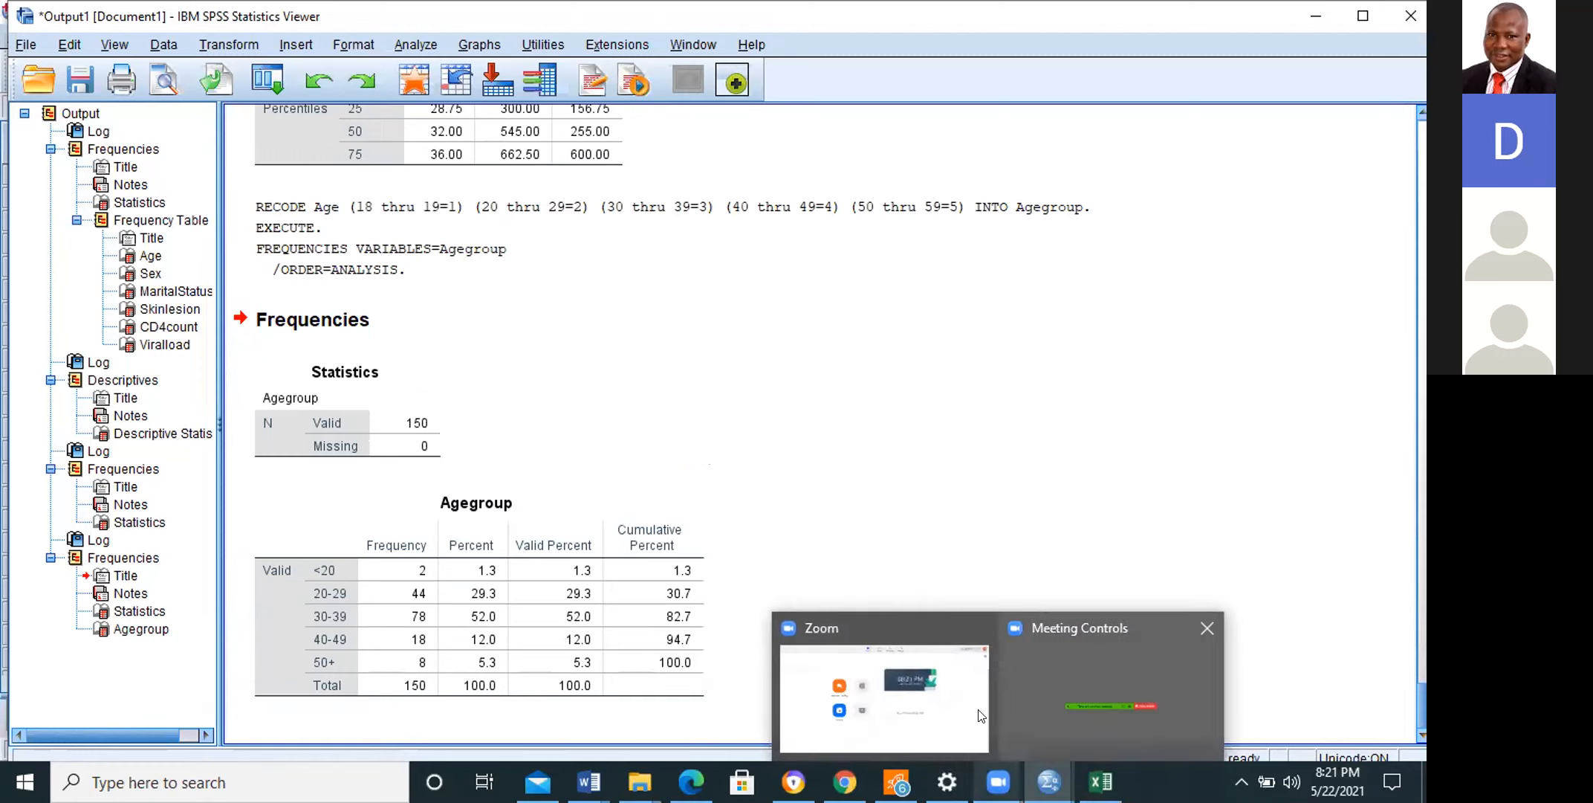
pyautogui.click(1037, 703)
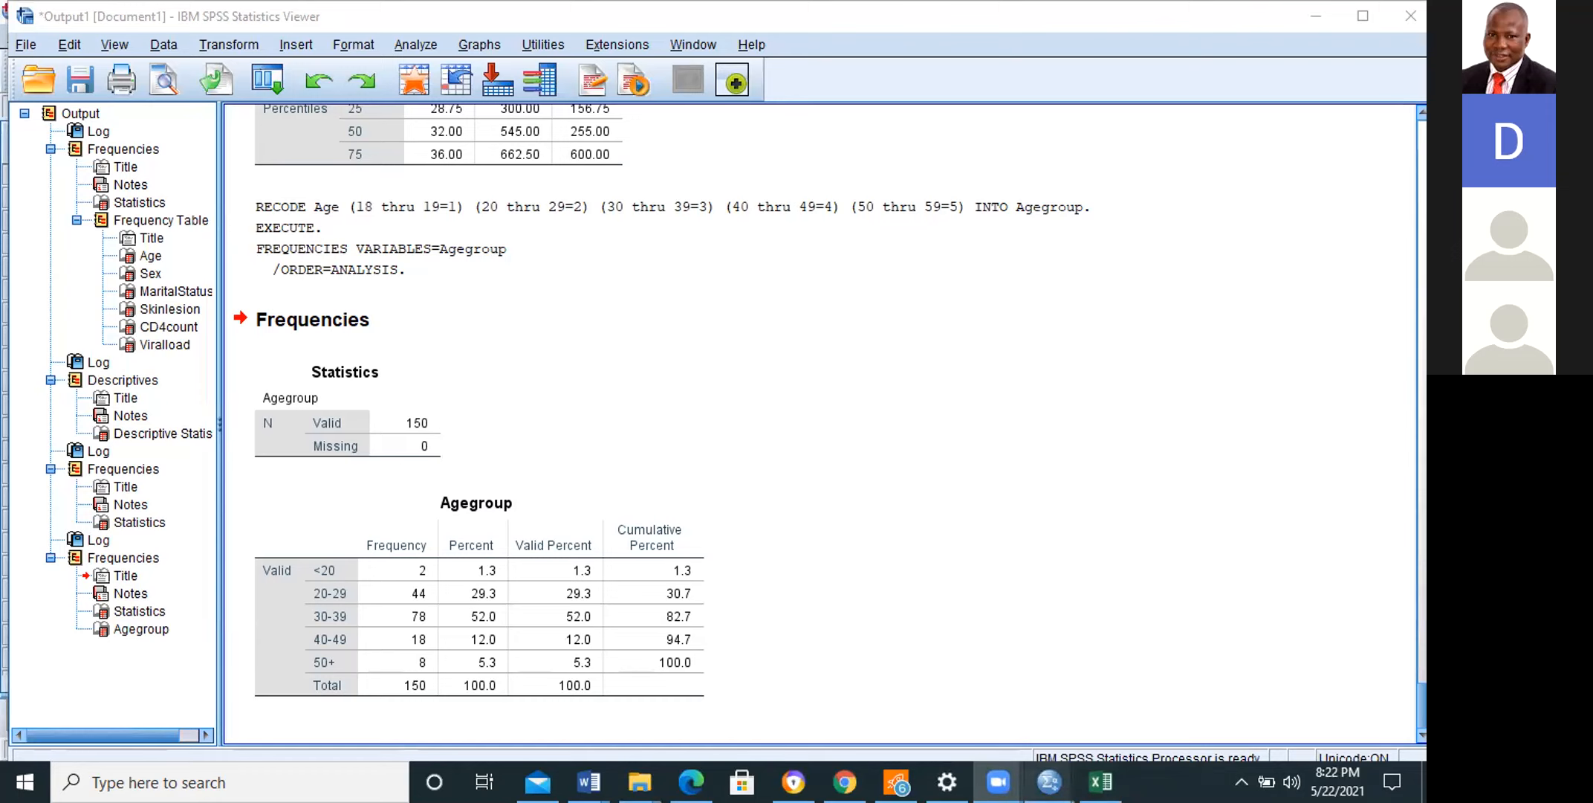
pyautogui.moveTo(1049, 780)
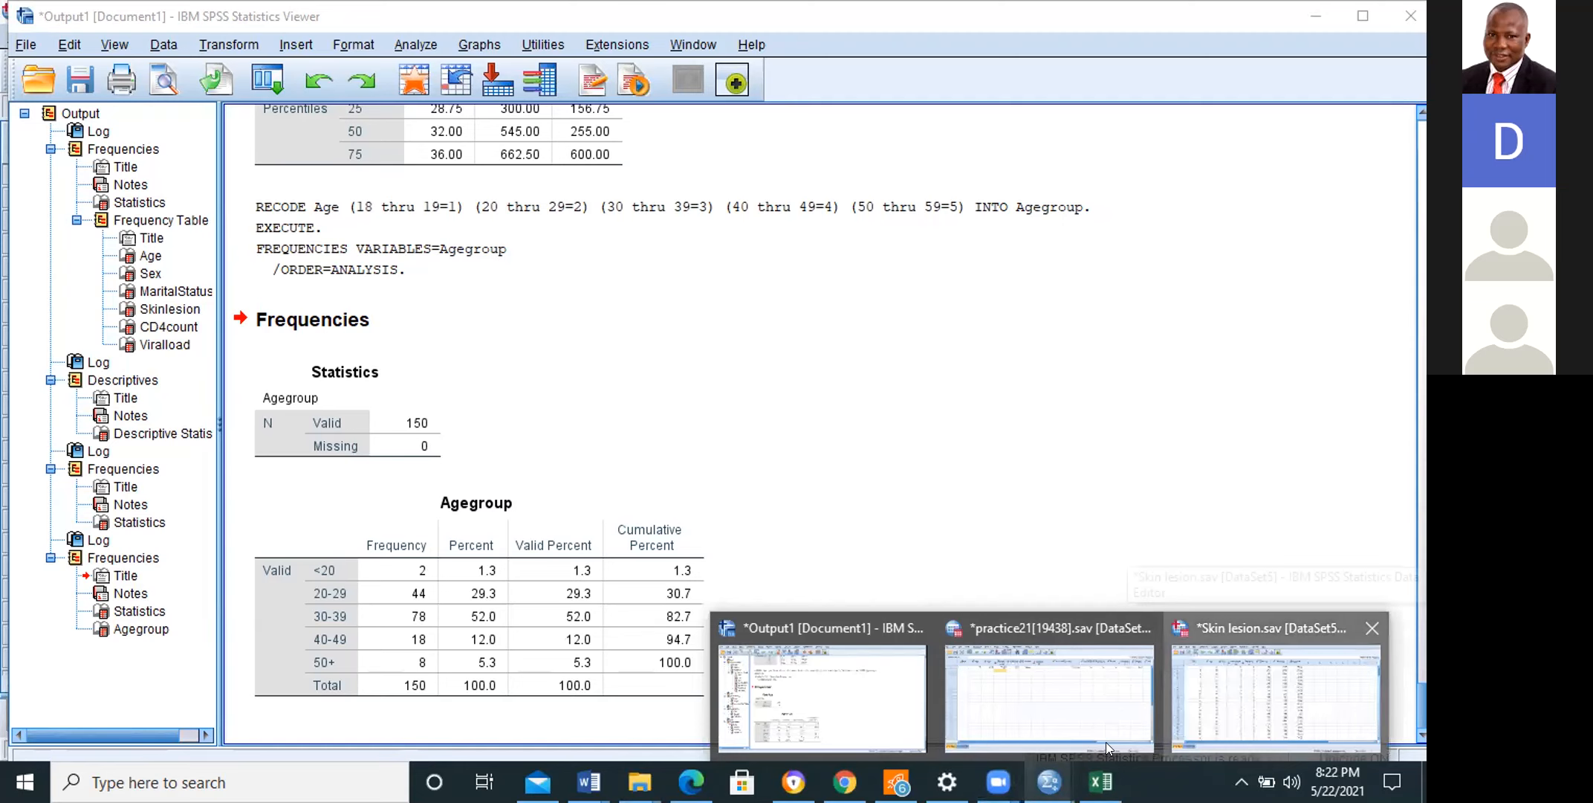
pyautogui.click(1263, 698)
pyautogui.moveTo(998, 781)
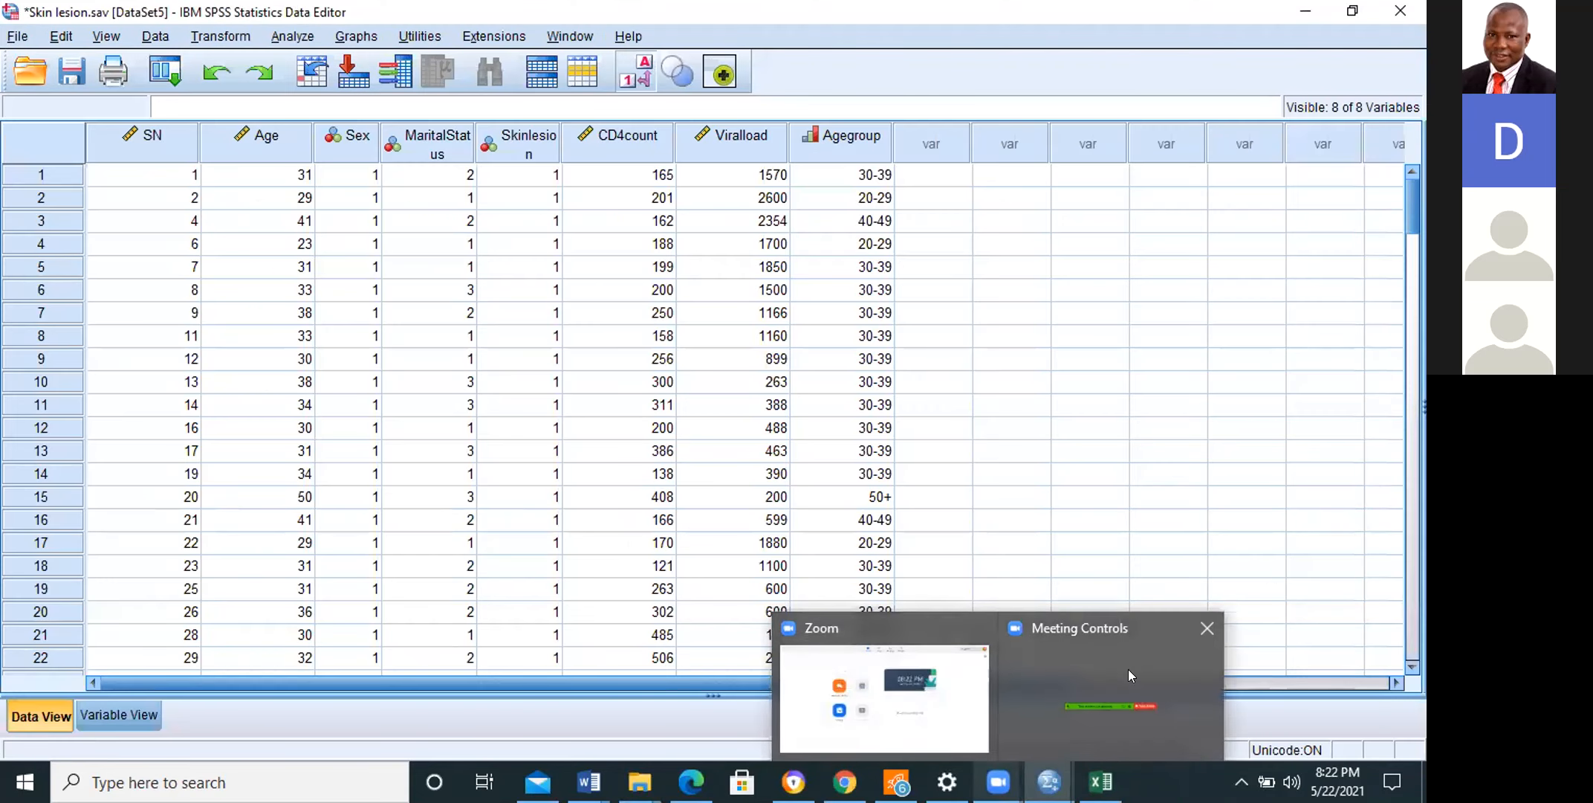
pyautogui.moveTo(1048, 782)
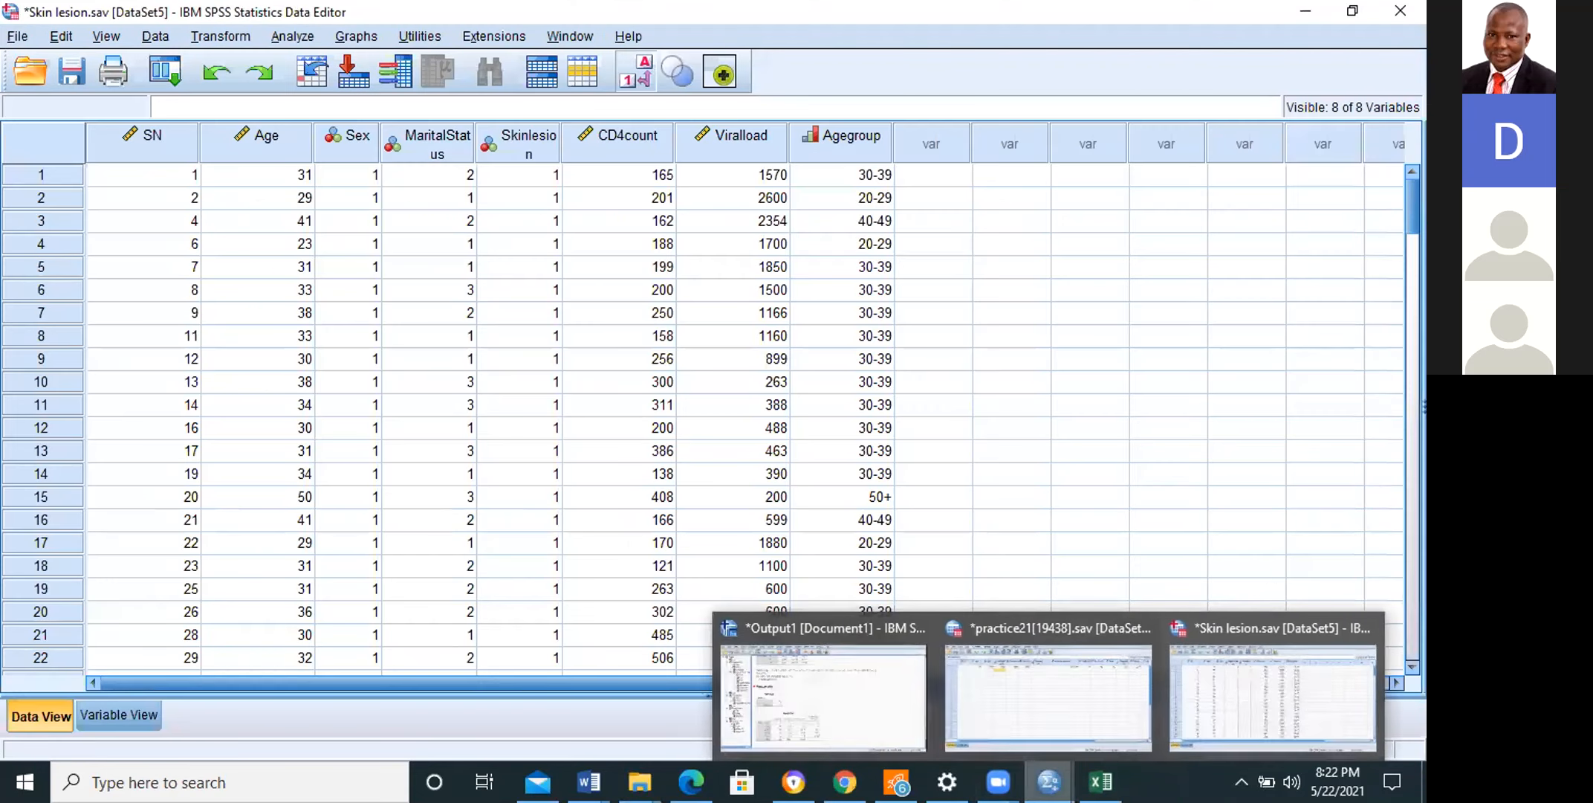
pyautogui.click(815, 734)
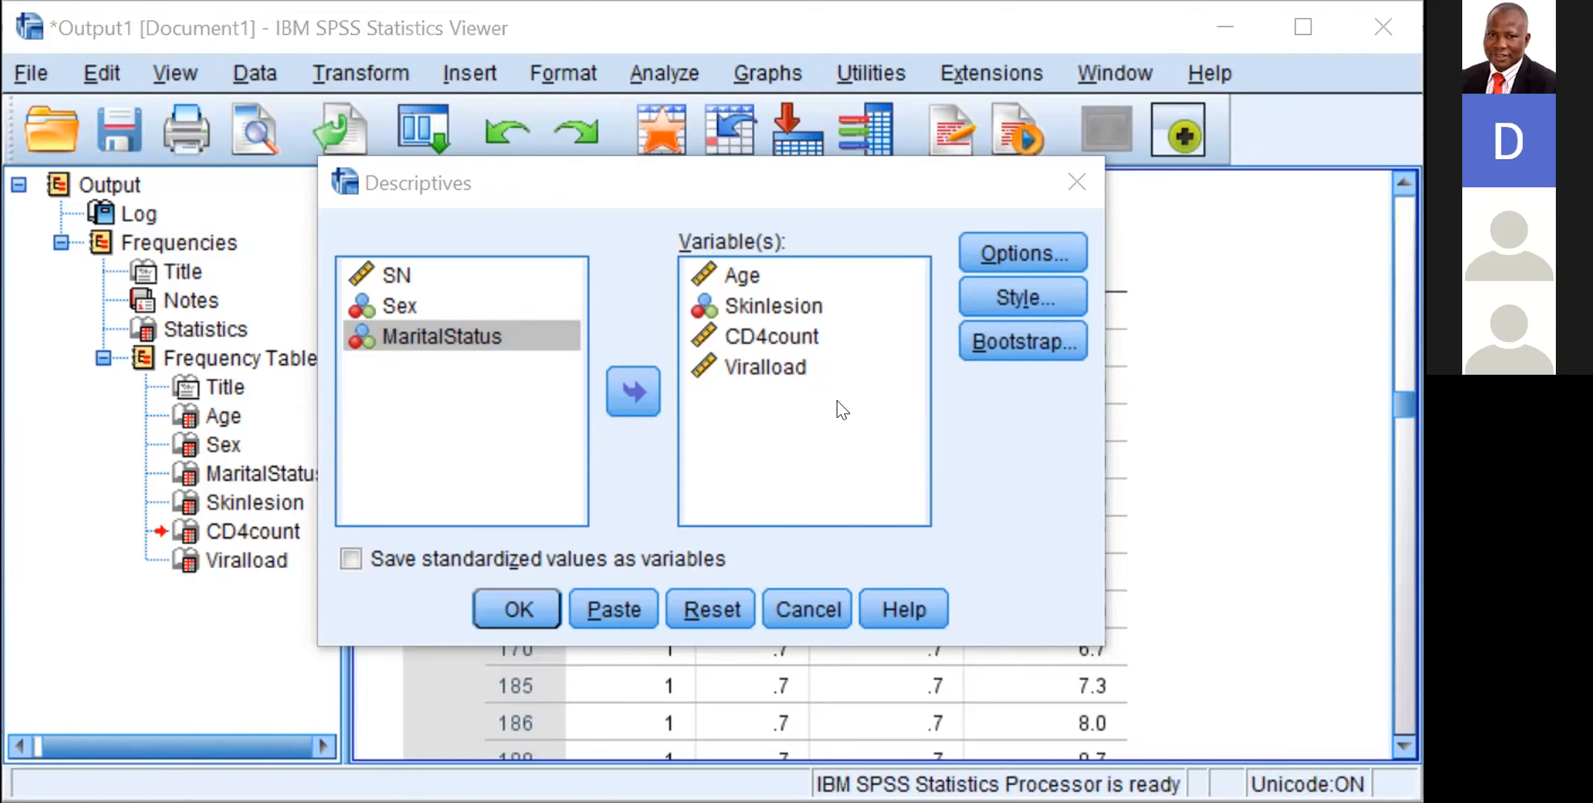
# Step: Run the Descriptives analysis for Age, CD4count and Viralload, leaving out Skinlesion
pyautogui.click(518, 609)
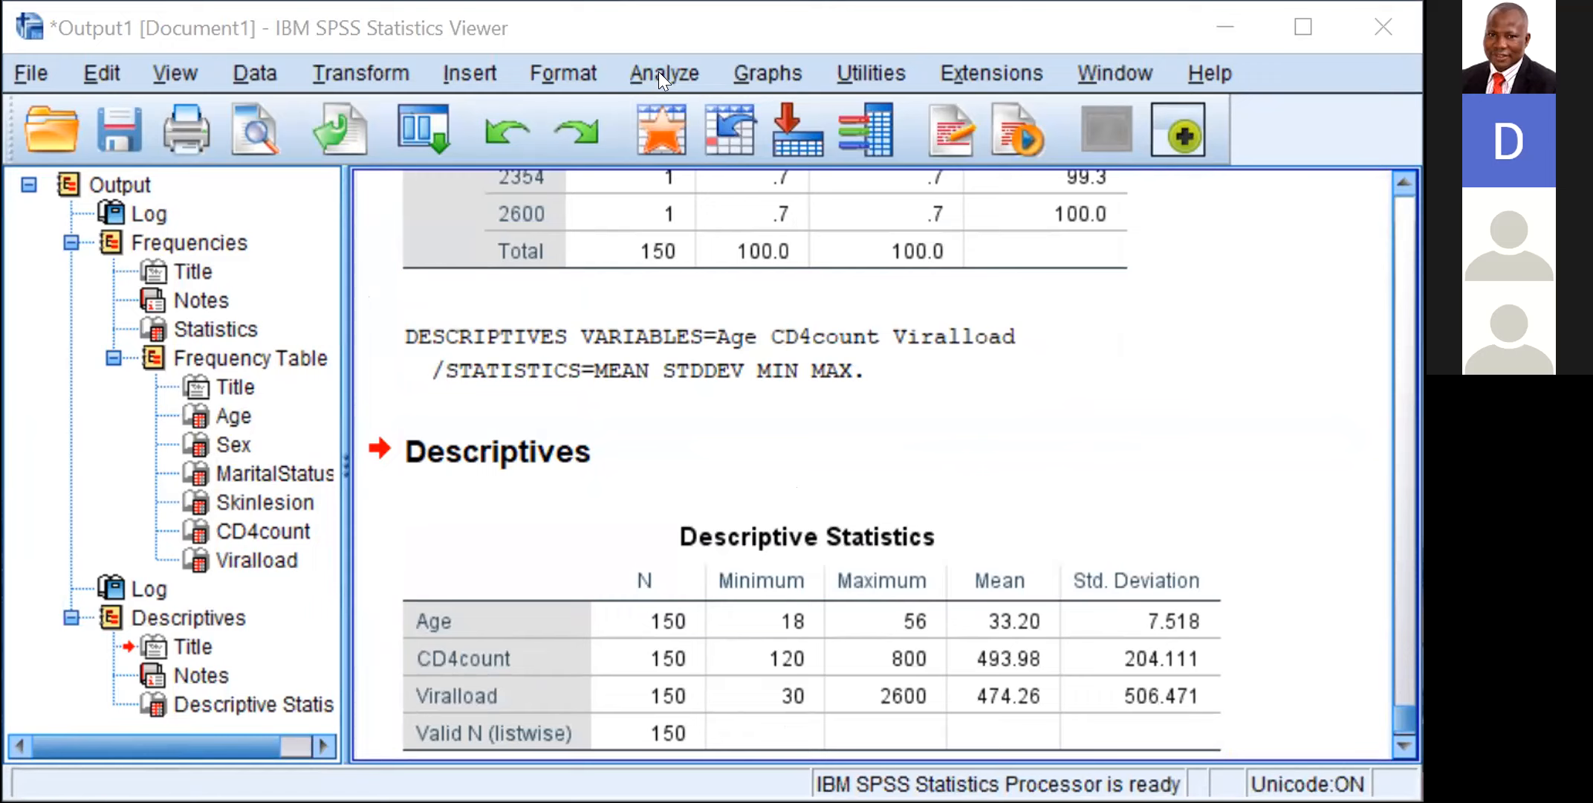
pyautogui.click(658, 70)
pyautogui.moveTo(700, 57)
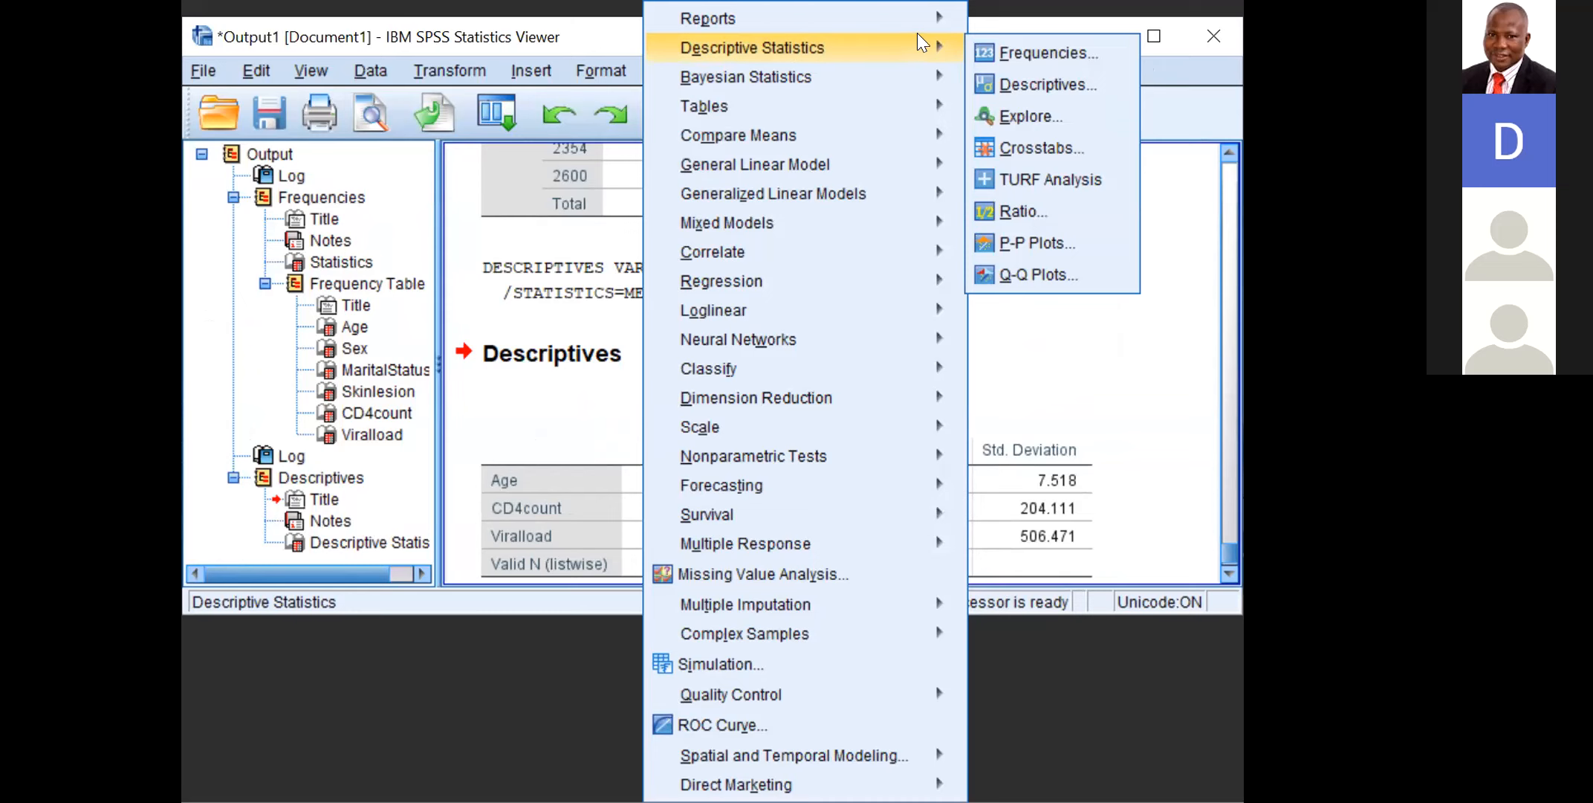
pyautogui.click(995, 48)
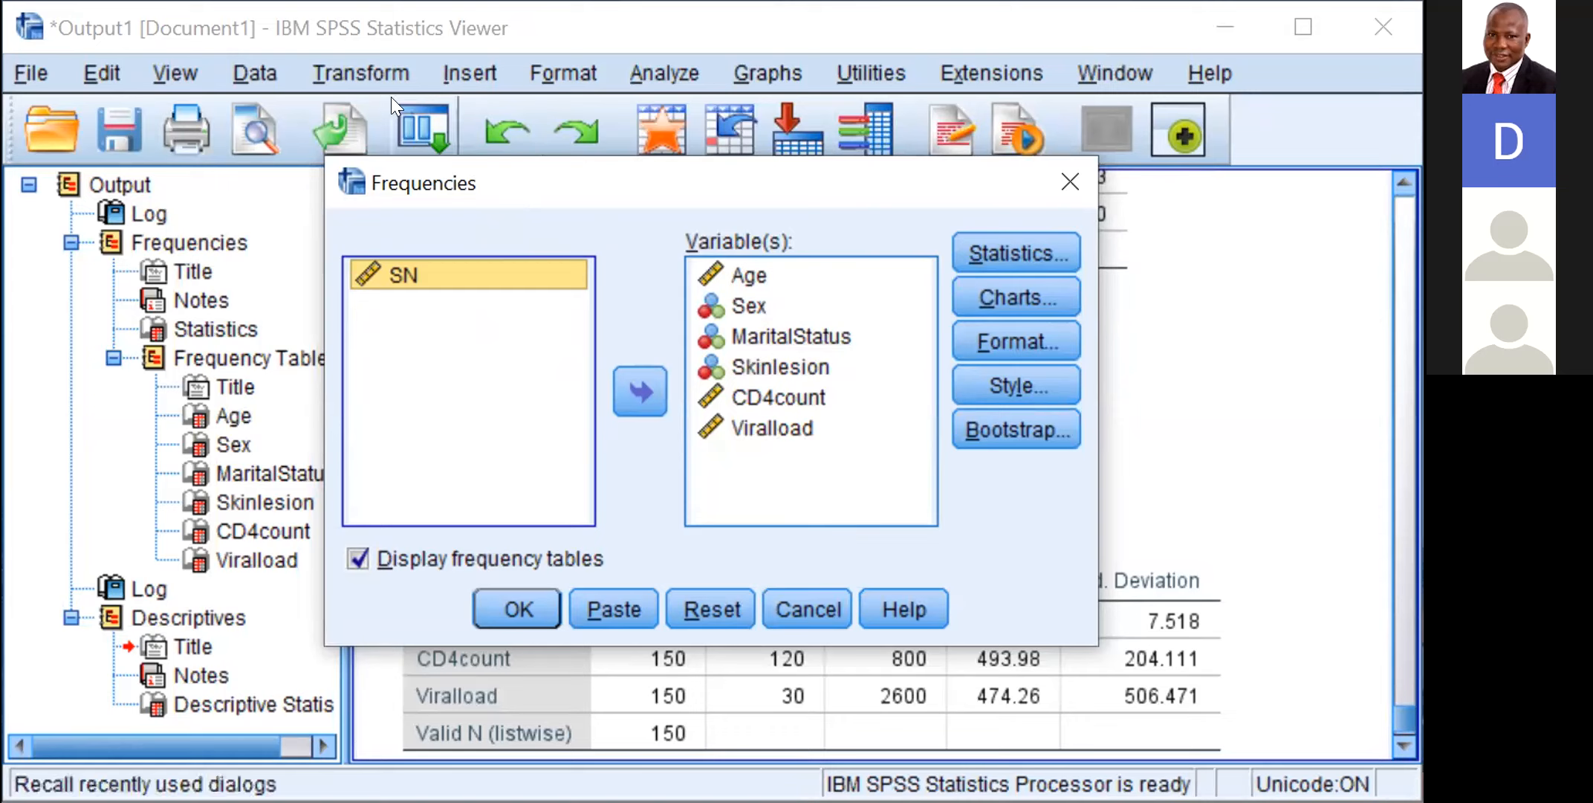
pyautogui.click(465, 74)
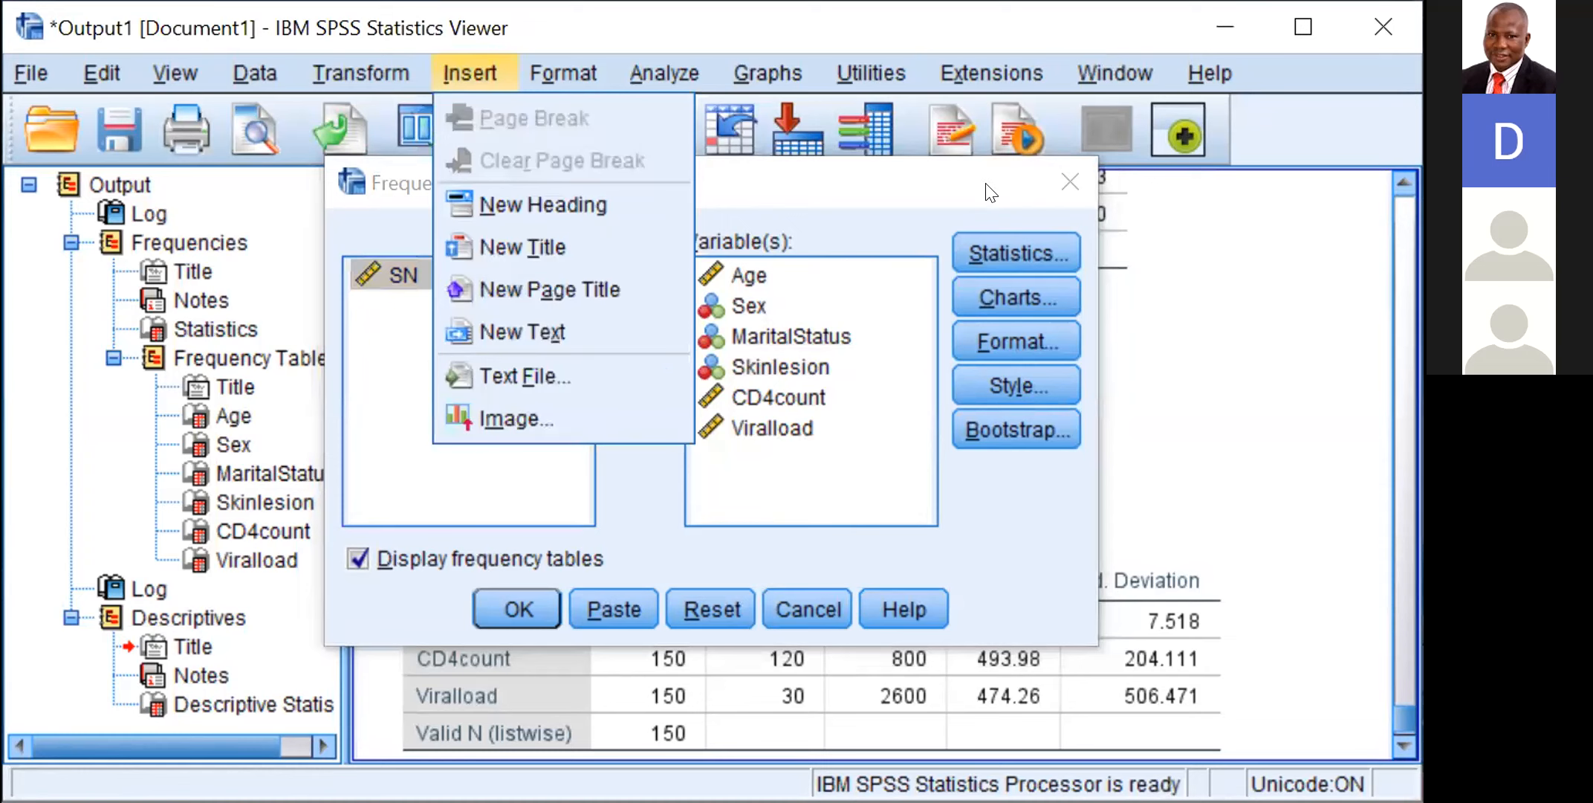
pyautogui.click(382, 54)
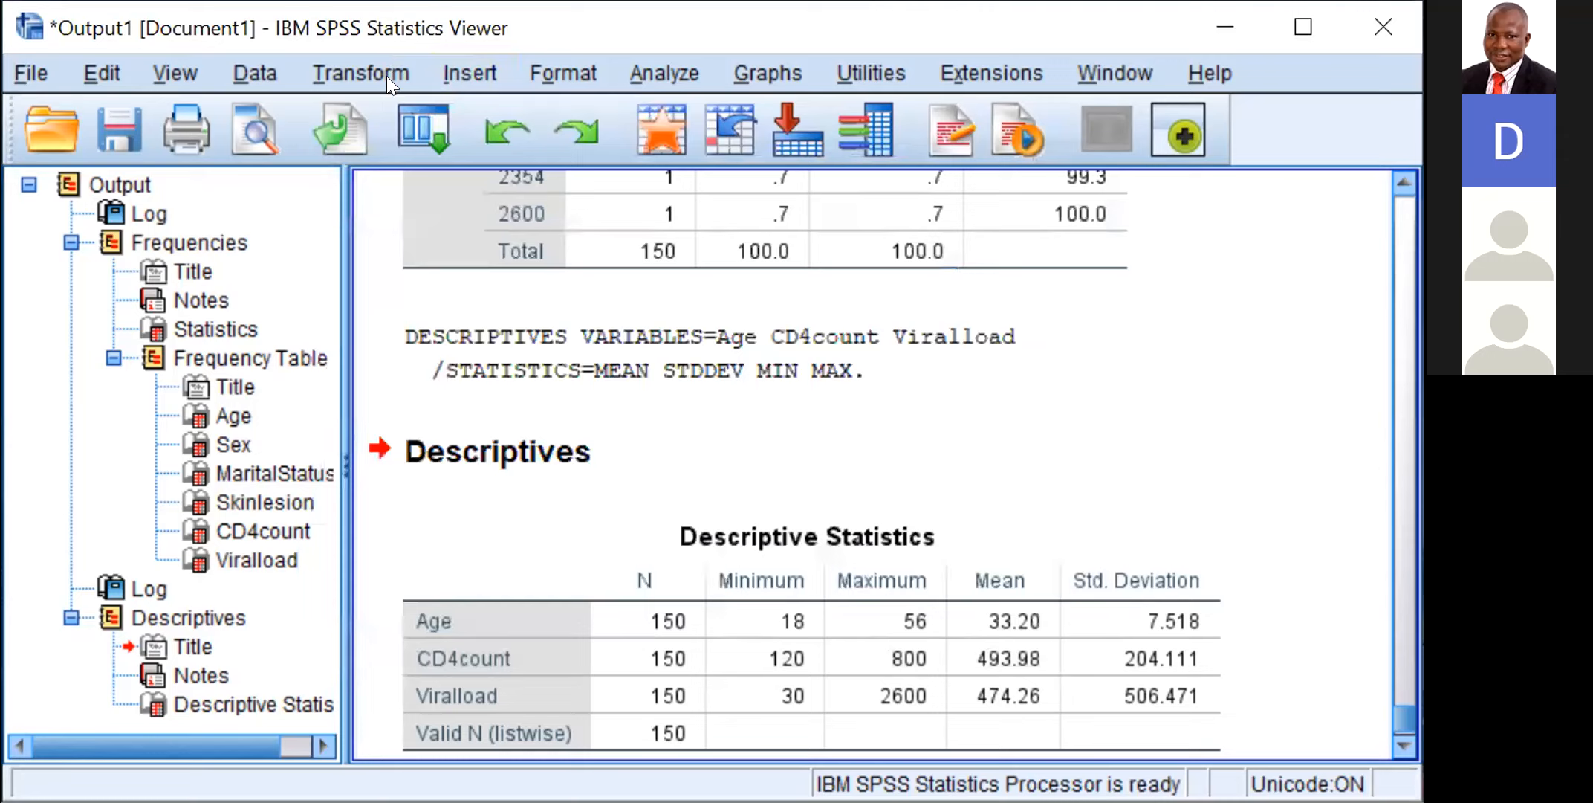
# Step: Start a Recode into Different Variables transformation with Age as the input variable
pyautogui.click(385, 76)
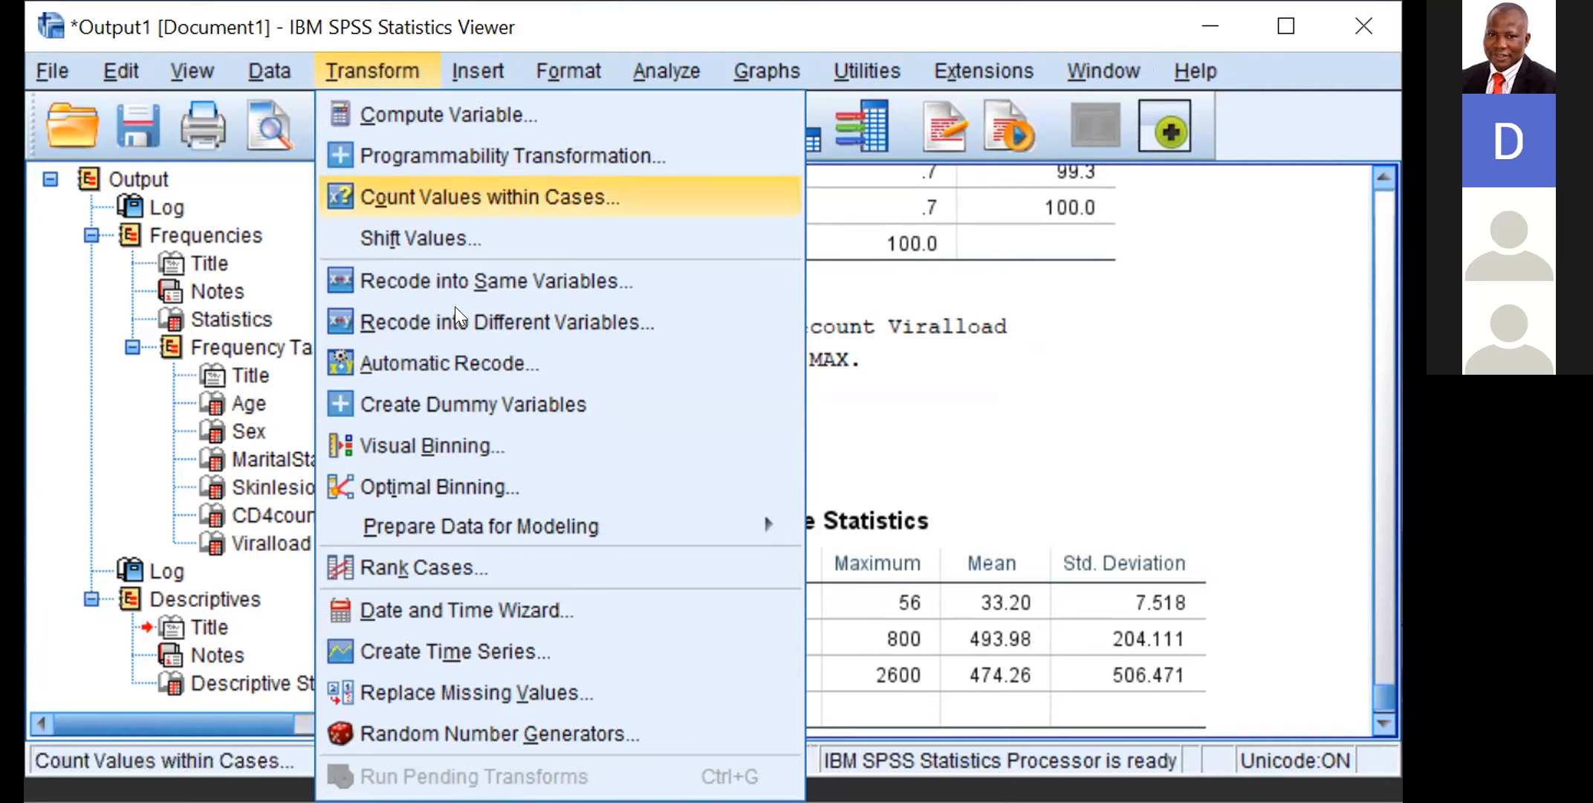
pyautogui.click(363, 317)
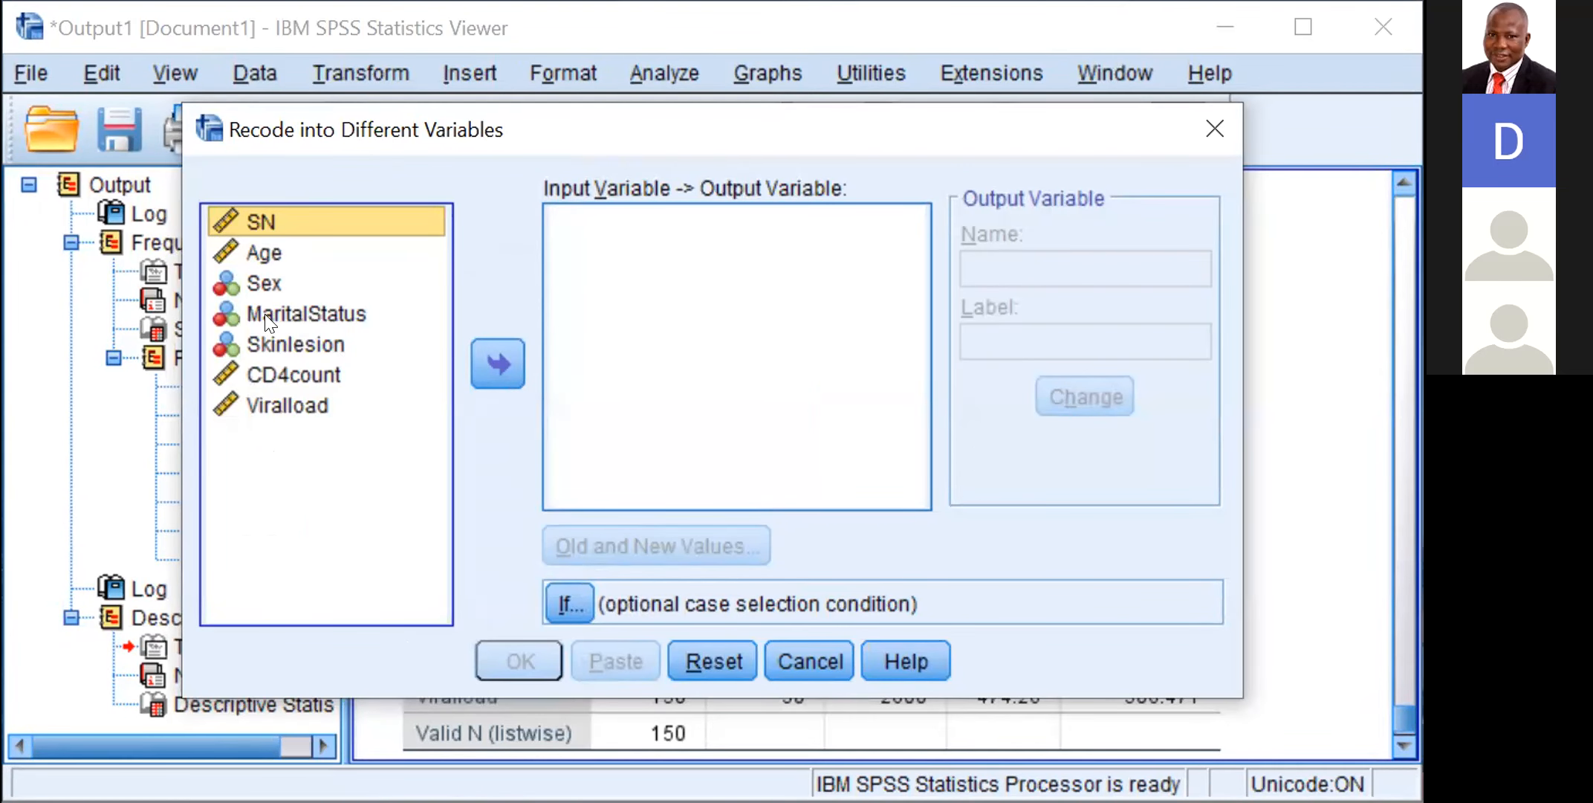
pyautogui.click(293, 253)
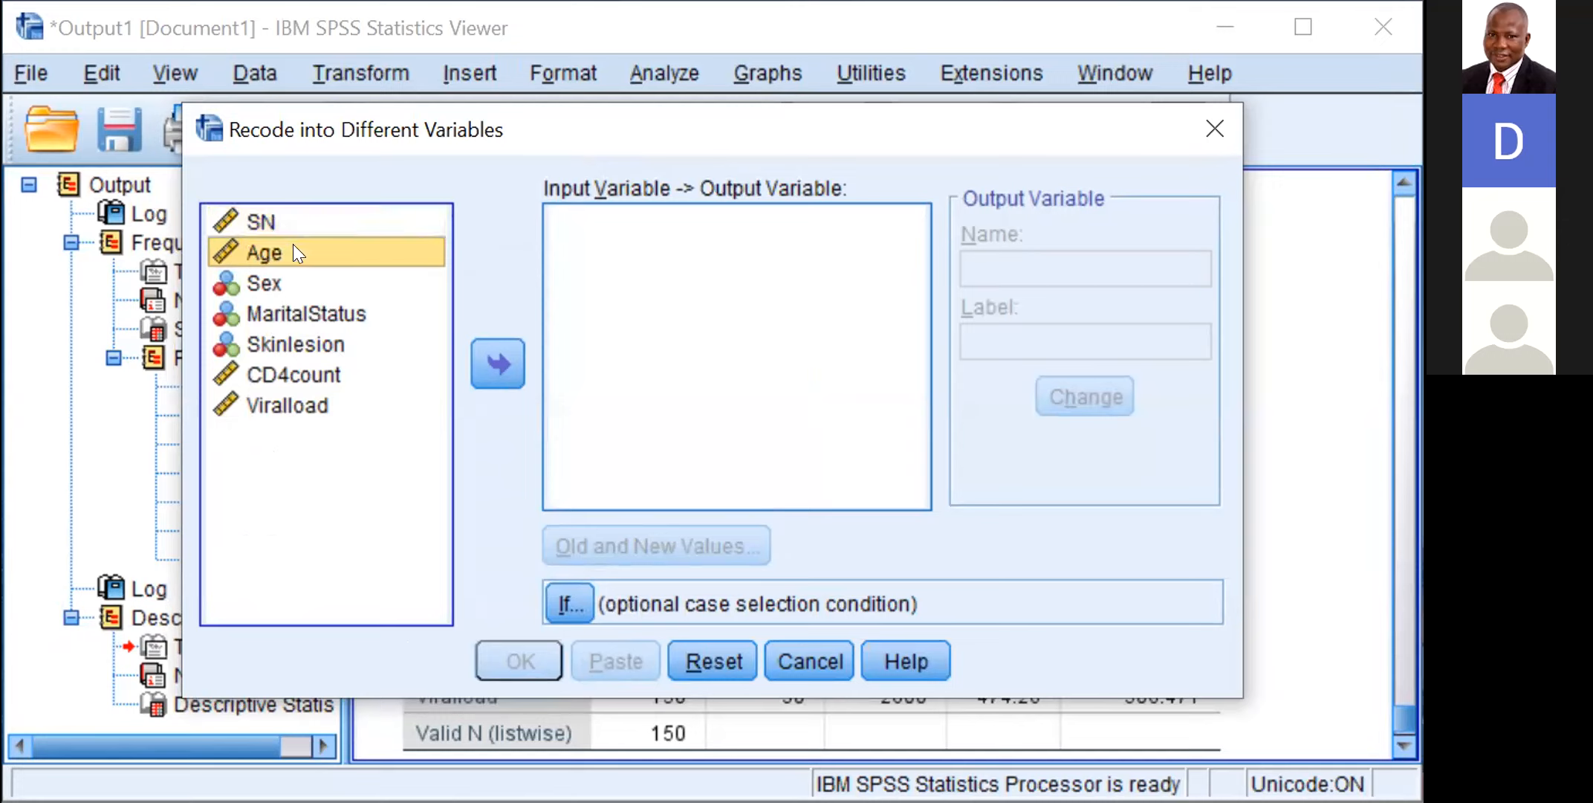
pyautogui.moveTo(294, 245); pyautogui.dragTo(478, 366)
pyautogui.click(478, 366)
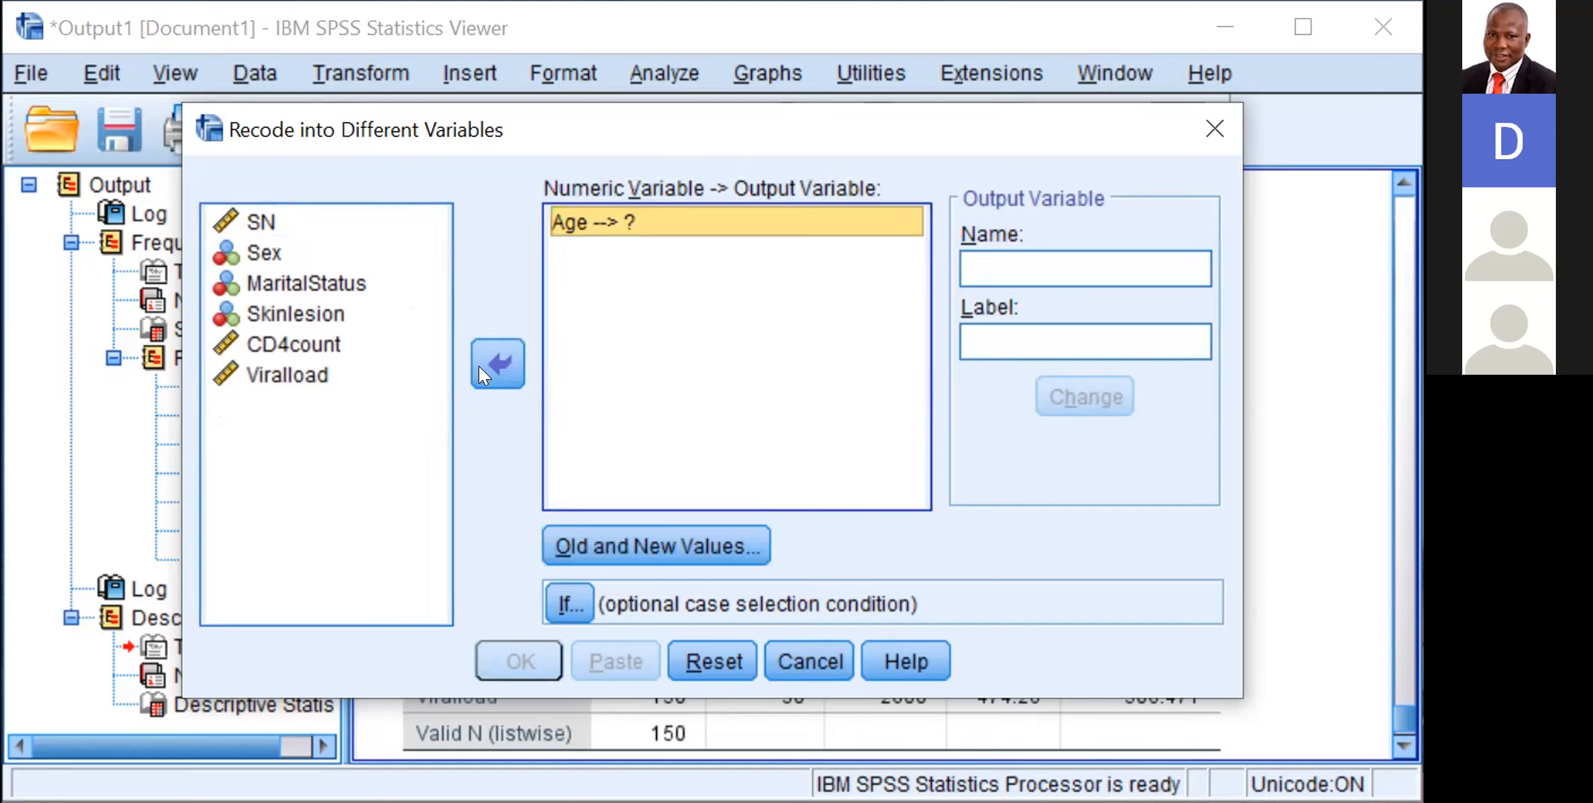
# Step: Name the output variable Agegroup, apply it to Age, and open the old and new values definition
pyautogui.click(998, 257)
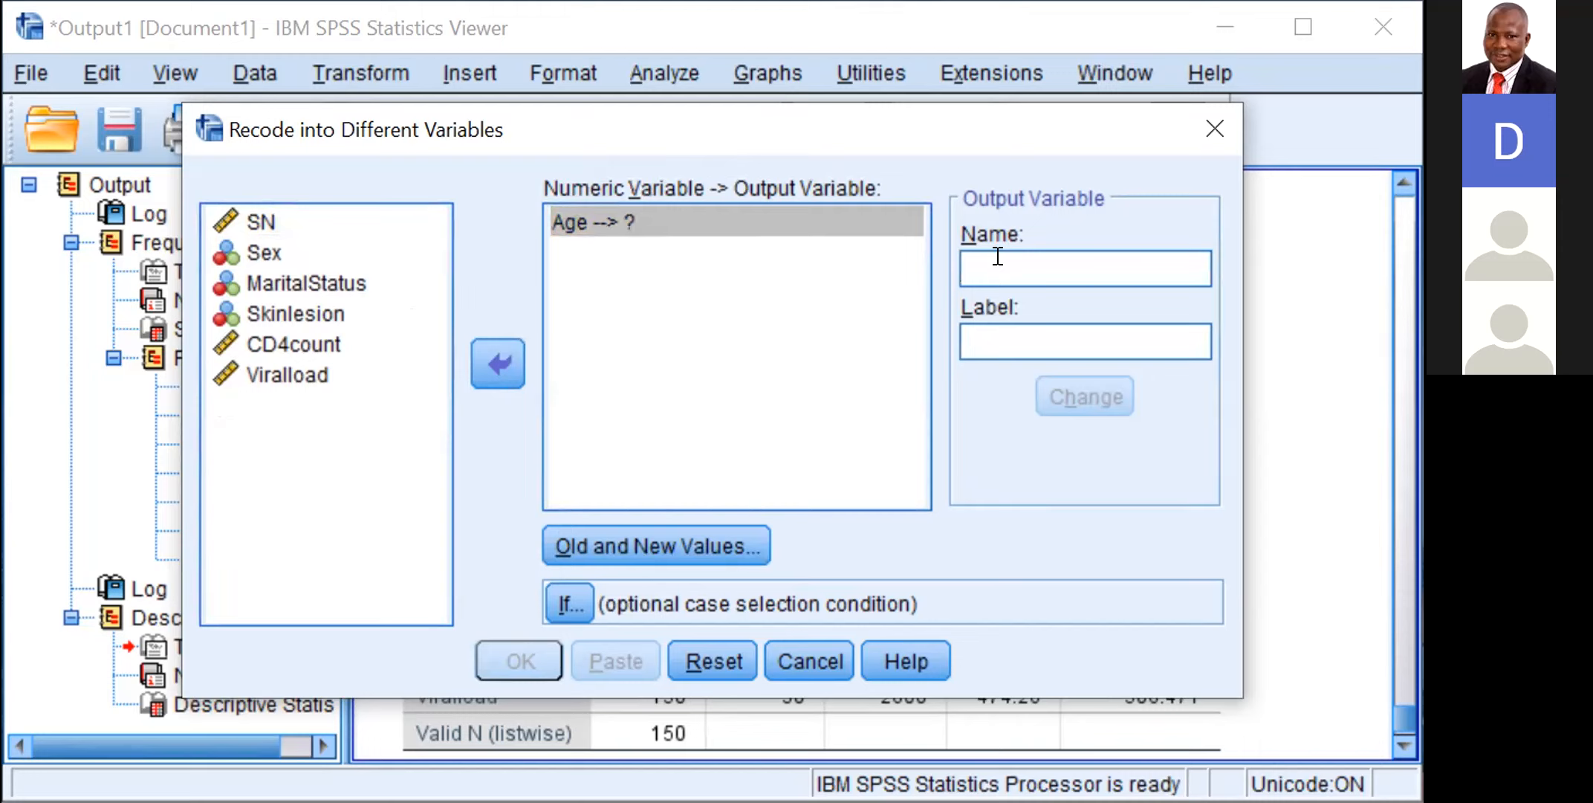
pyautogui.write('Age')
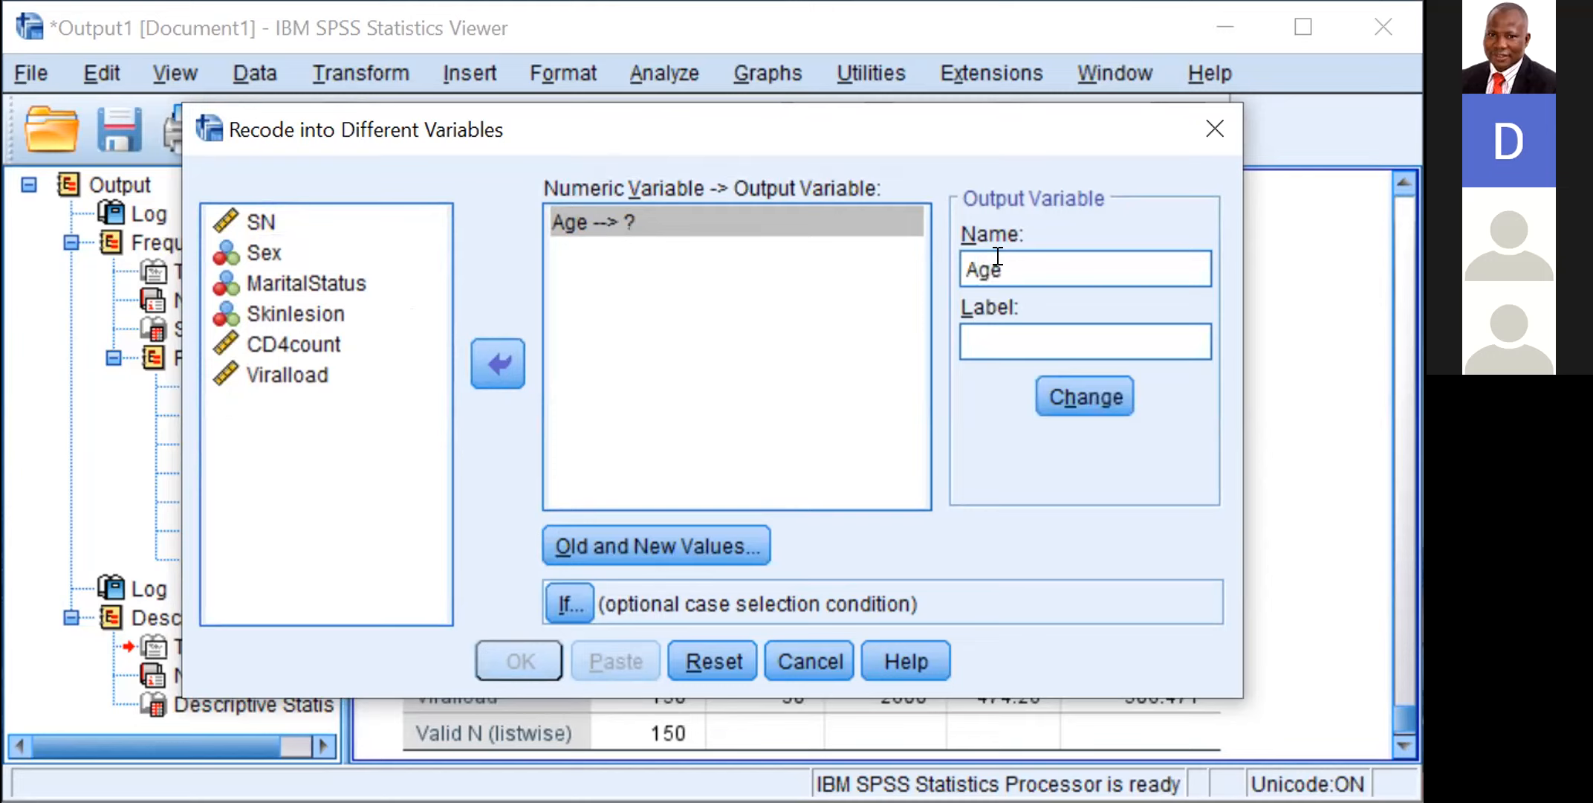
pyautogui.write('group')
pyautogui.click(1088, 372)
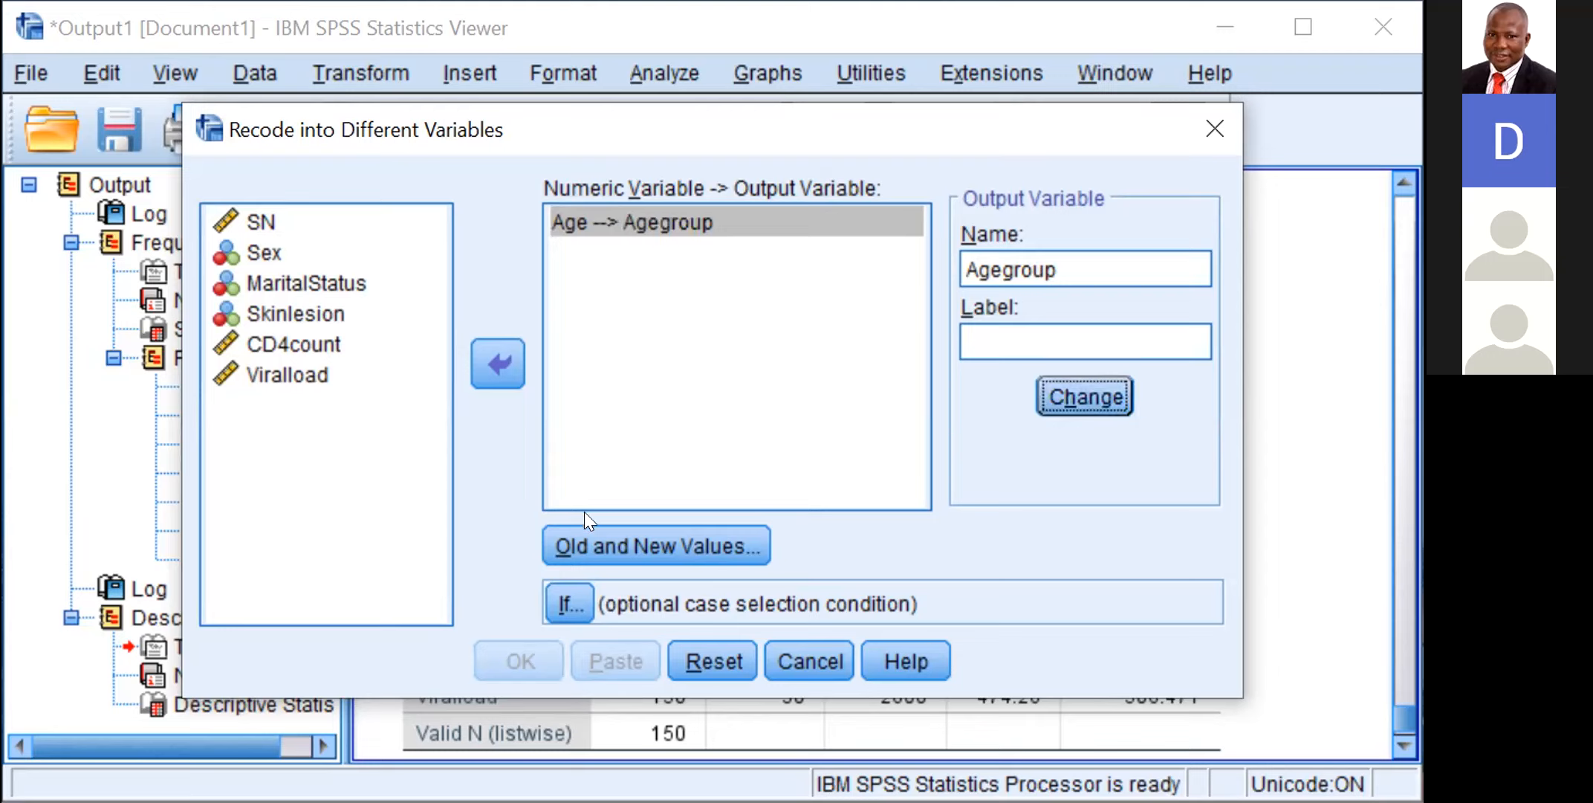
pyautogui.click(608, 530)
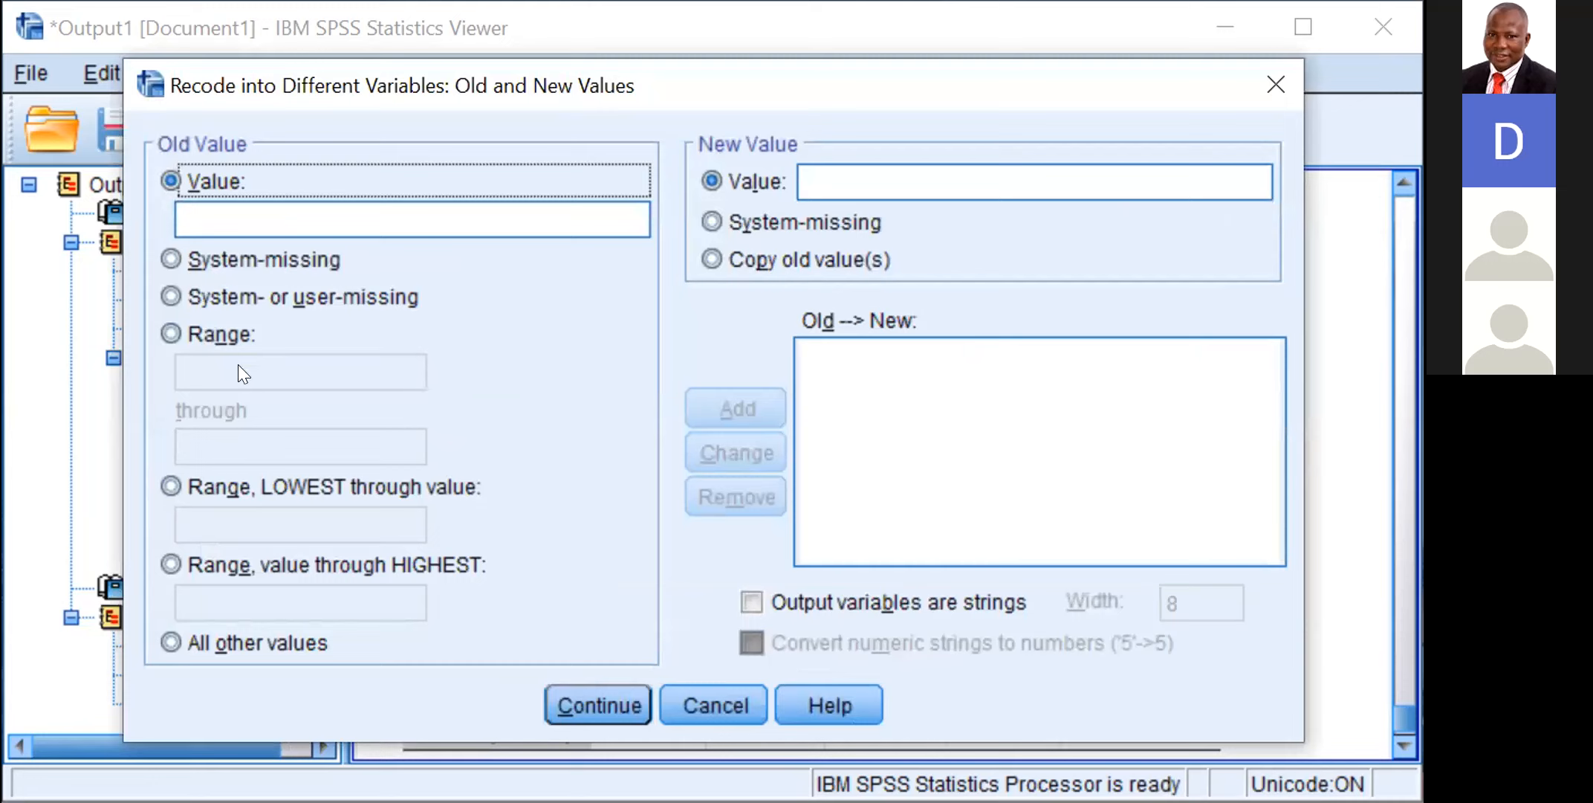
pyautogui.click(206, 334)
pyautogui.click(202, 346)
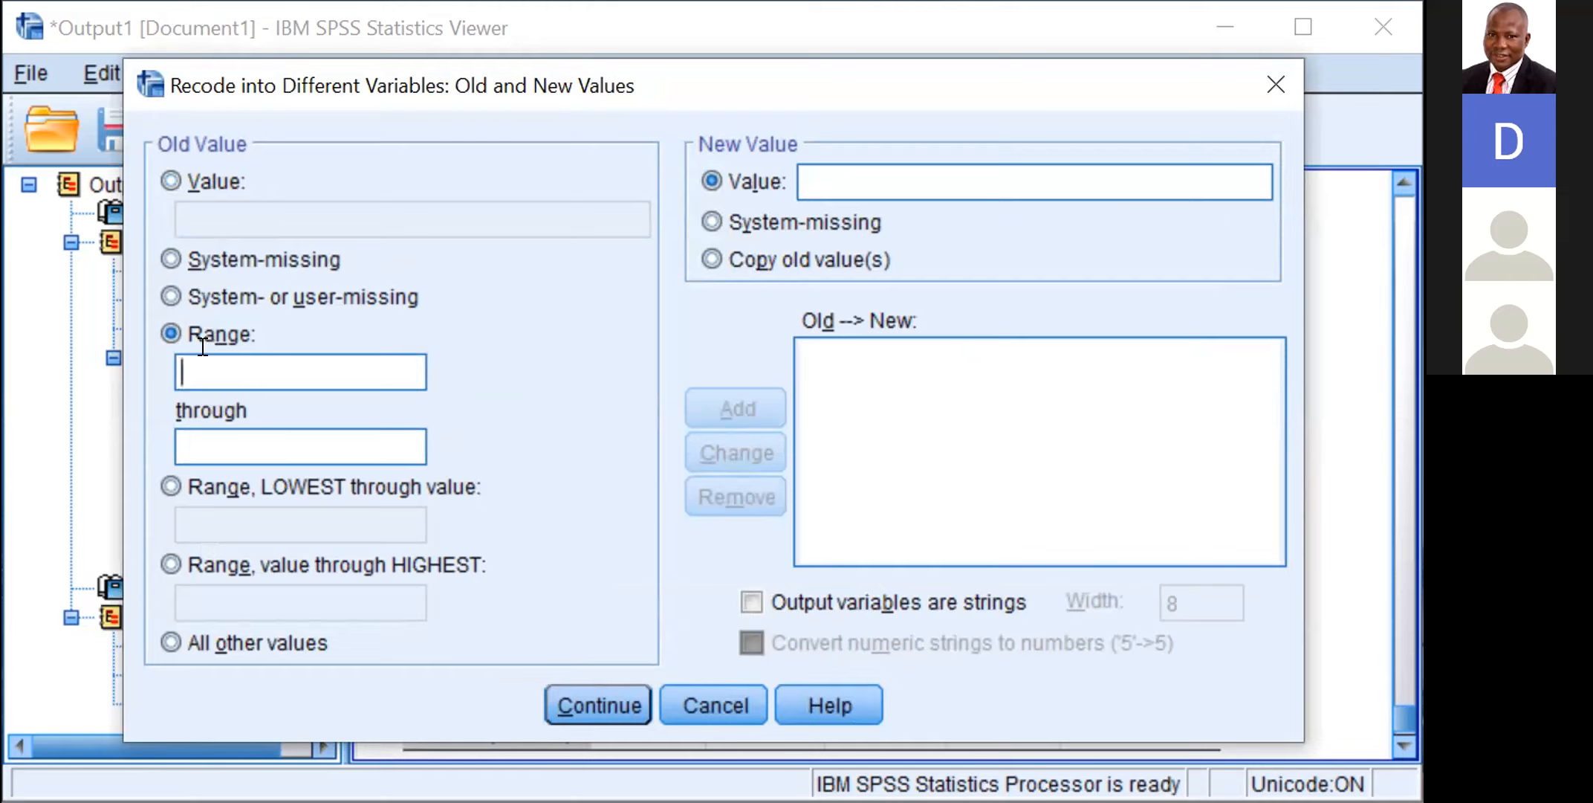
pyautogui.write('18')
pyautogui.click(204, 431)
pyautogui.write('19')
# Step: Add a recode rule that maps the lowest age through 19 to the new value 1
pyautogui.click(206, 486)
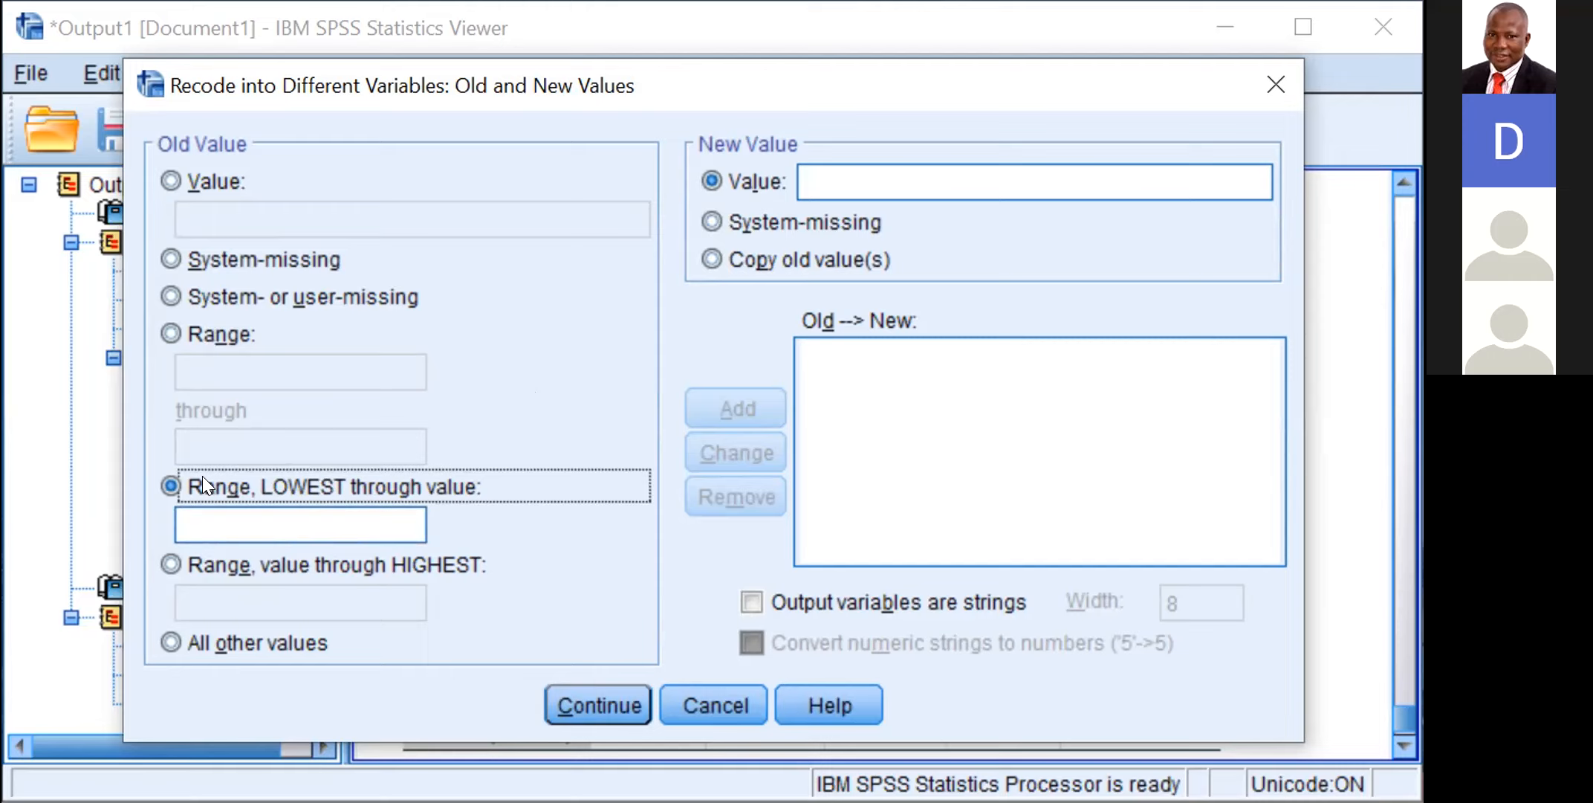
pyautogui.click(204, 520)
pyautogui.write('19')
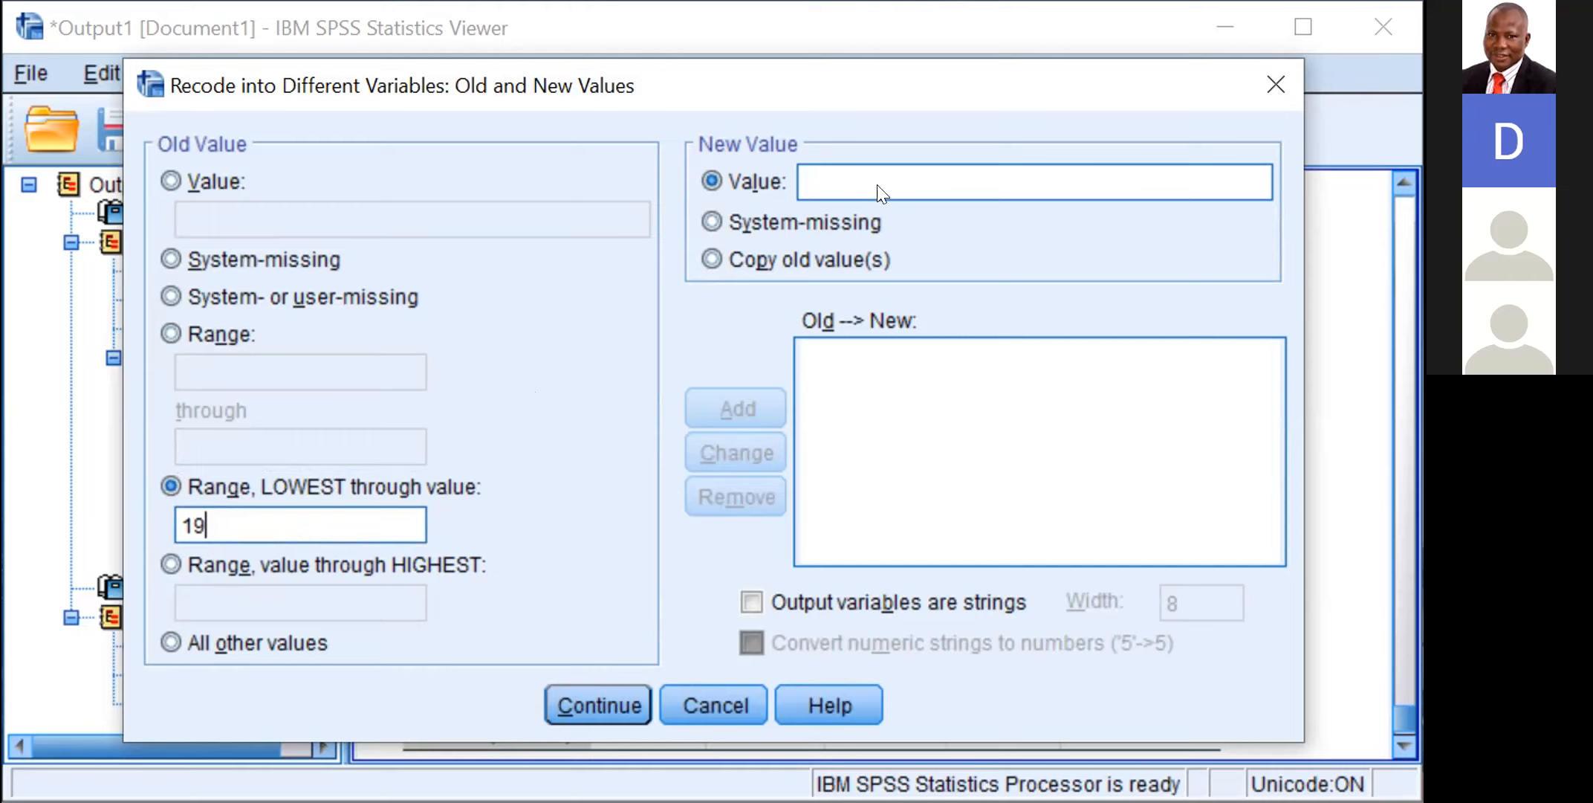
pyautogui.click(831, 166)
pyautogui.write('1')
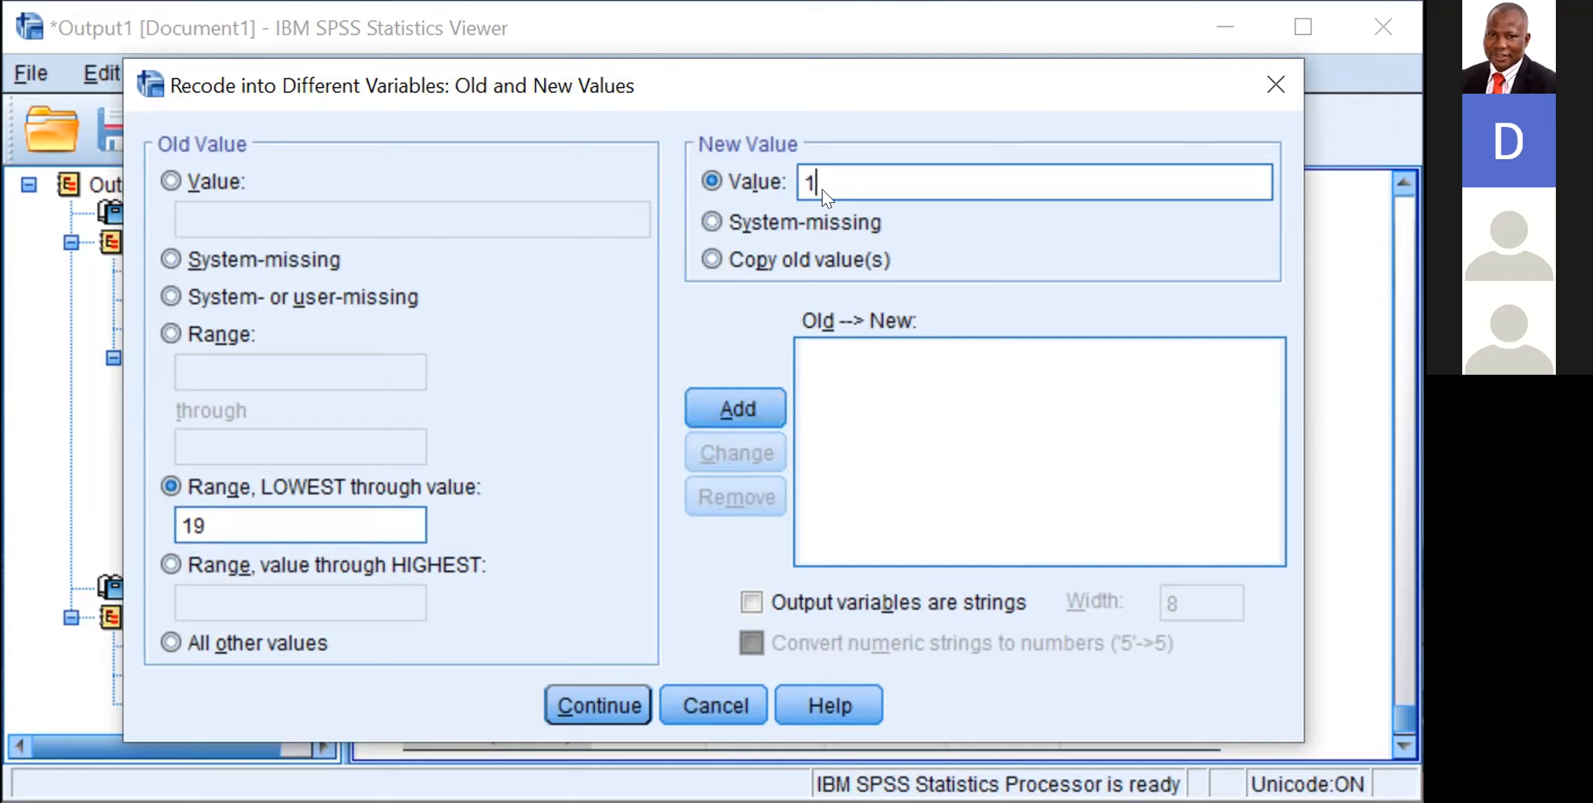
pyautogui.click(724, 390)
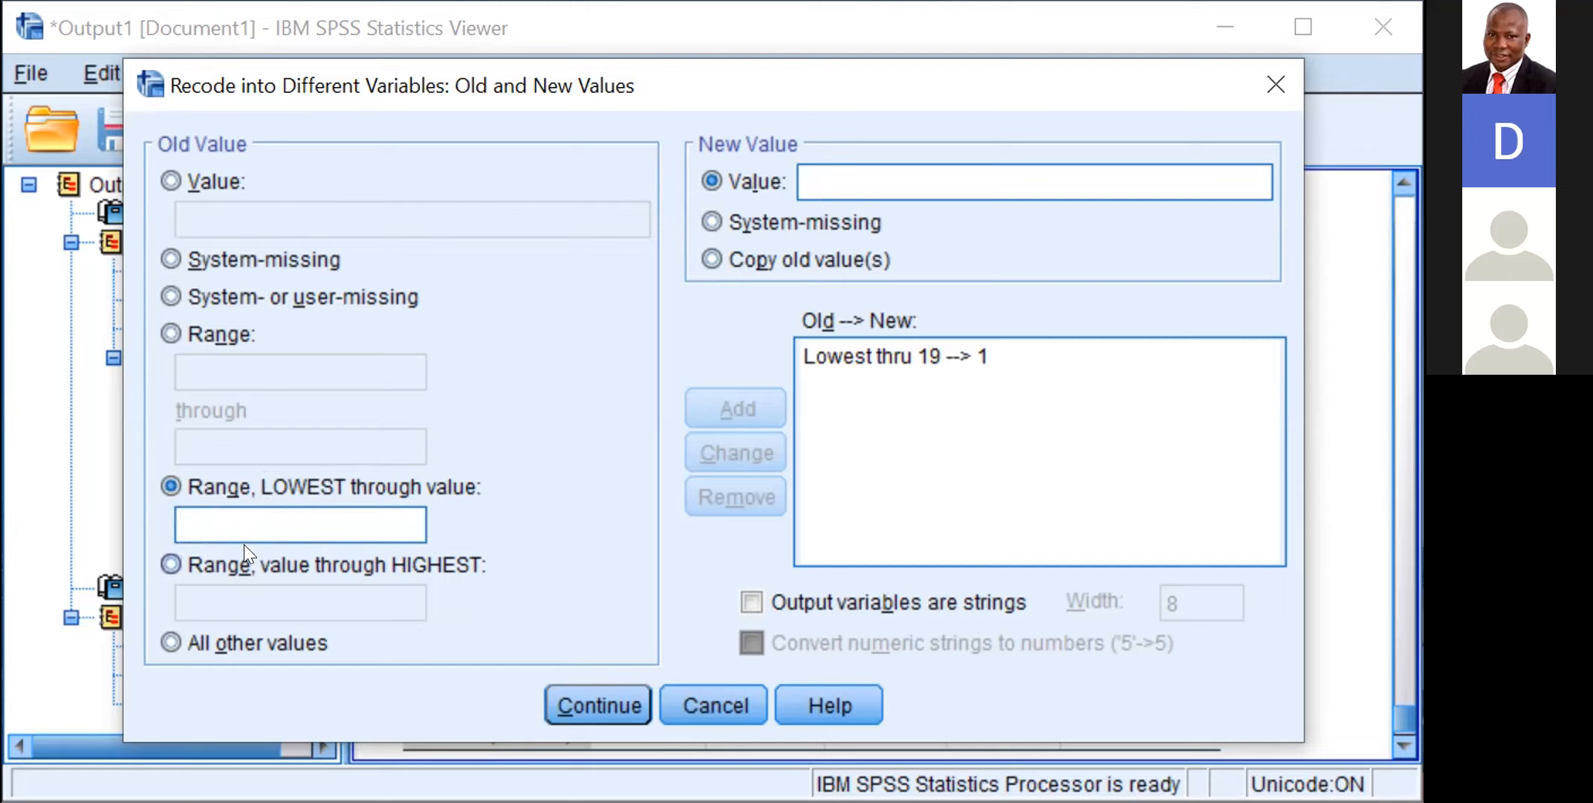
# Step: Add a recode rule that maps the age range 20 through 29 to the new value 2
pyautogui.click(202, 329)
pyautogui.click(196, 362)
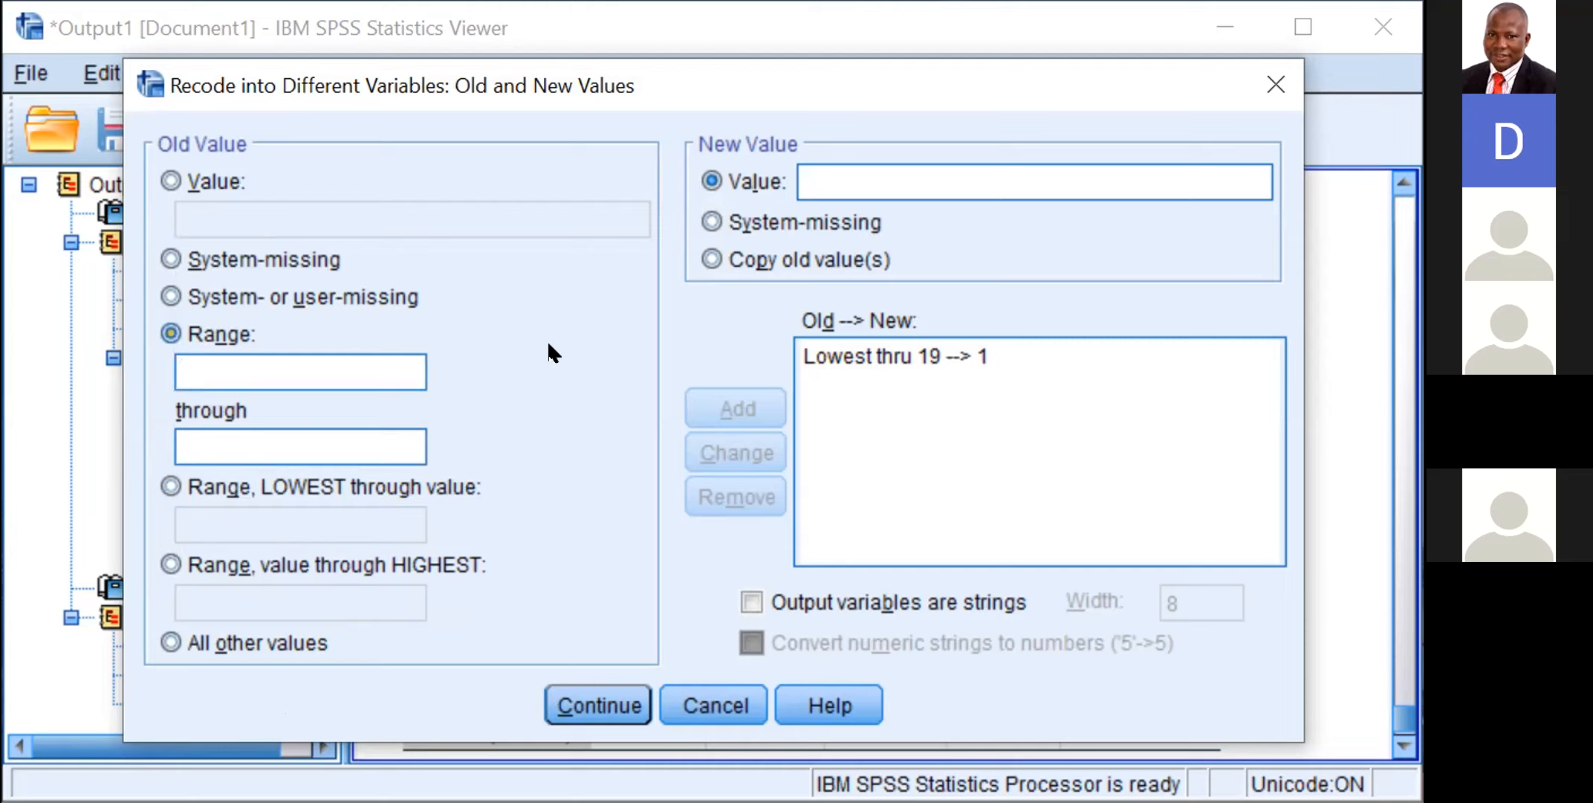
pyautogui.write('20')
pyautogui.click(322, 446)
pyautogui.write('29')
pyautogui.click(835, 175)
pyautogui.write('2')
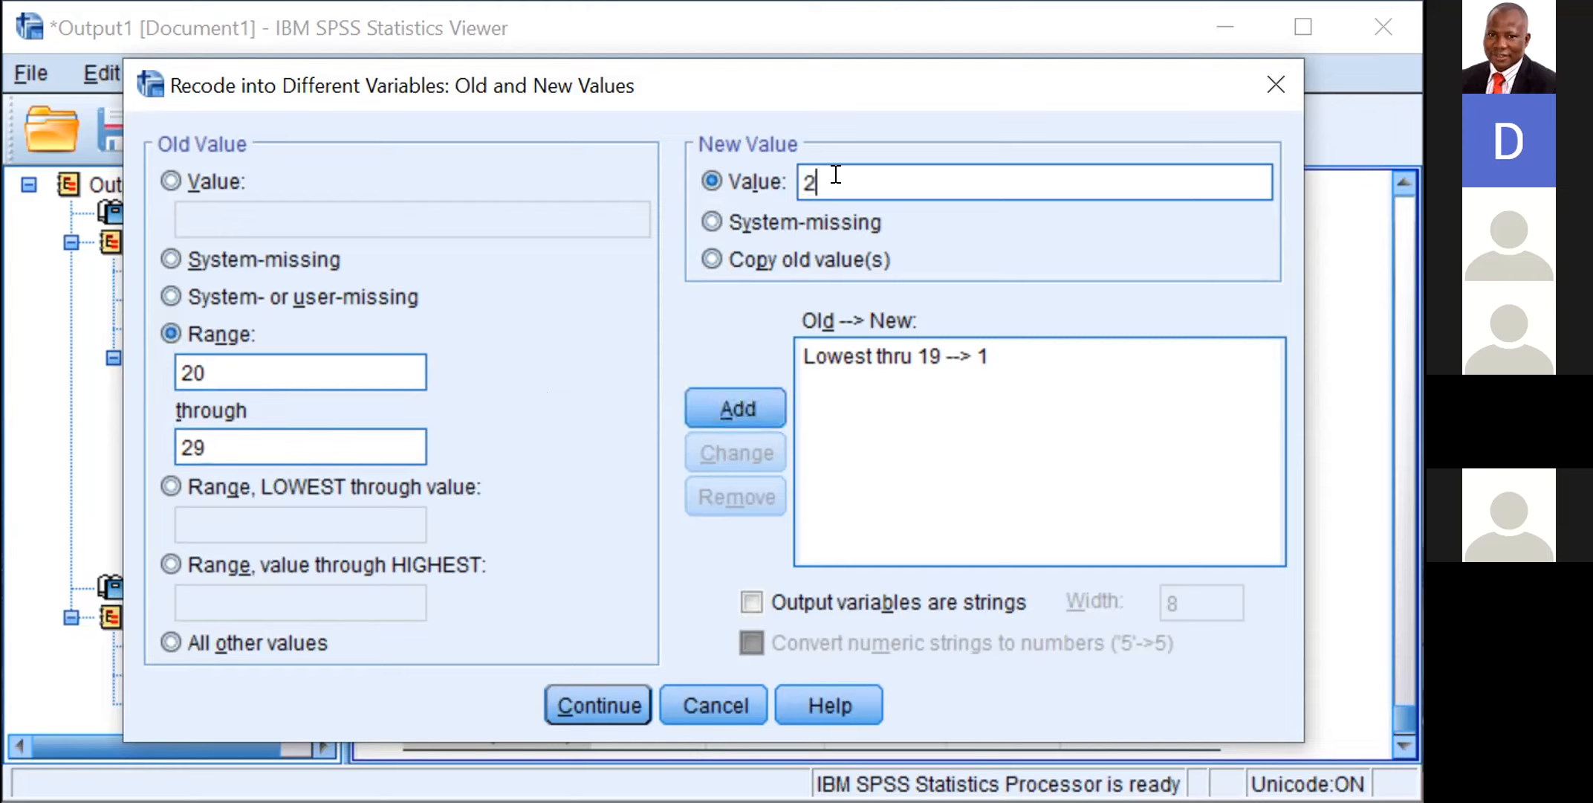
pyautogui.click(734, 397)
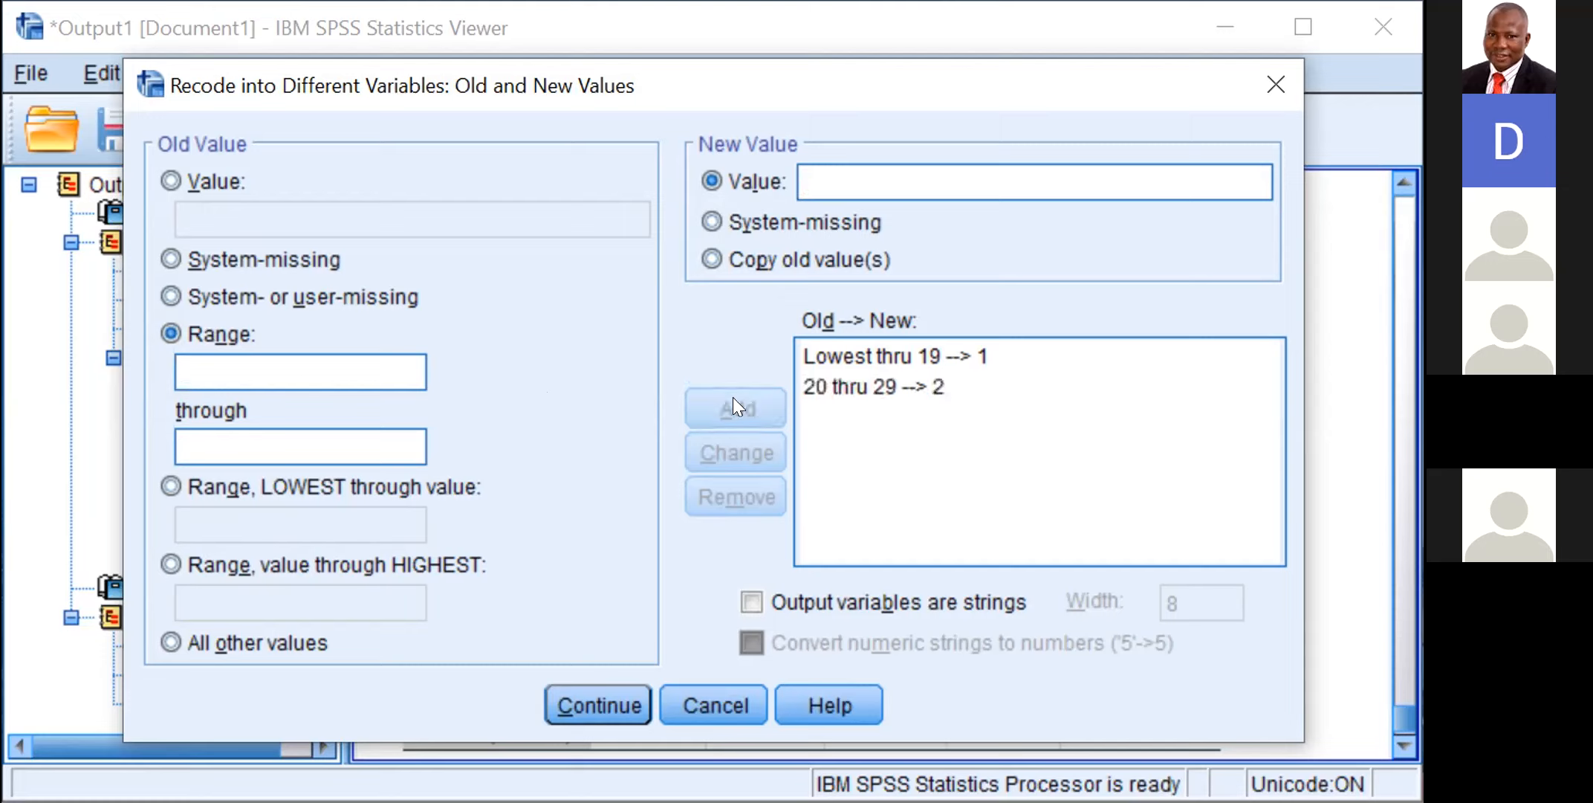
# Step: Add a recode rule that maps the age range 30 through 39 to the new value 3
pyautogui.click(290, 373)
pyautogui.write('30')
pyautogui.click(261, 437)
pyautogui.write('39')
pyautogui.click(811, 166)
pyautogui.write('3')
pyautogui.click(728, 388)
# Step: Add a recode rule that maps the age range 40 through 49 to the new value 4
pyautogui.click(378, 356)
pyautogui.write('40')
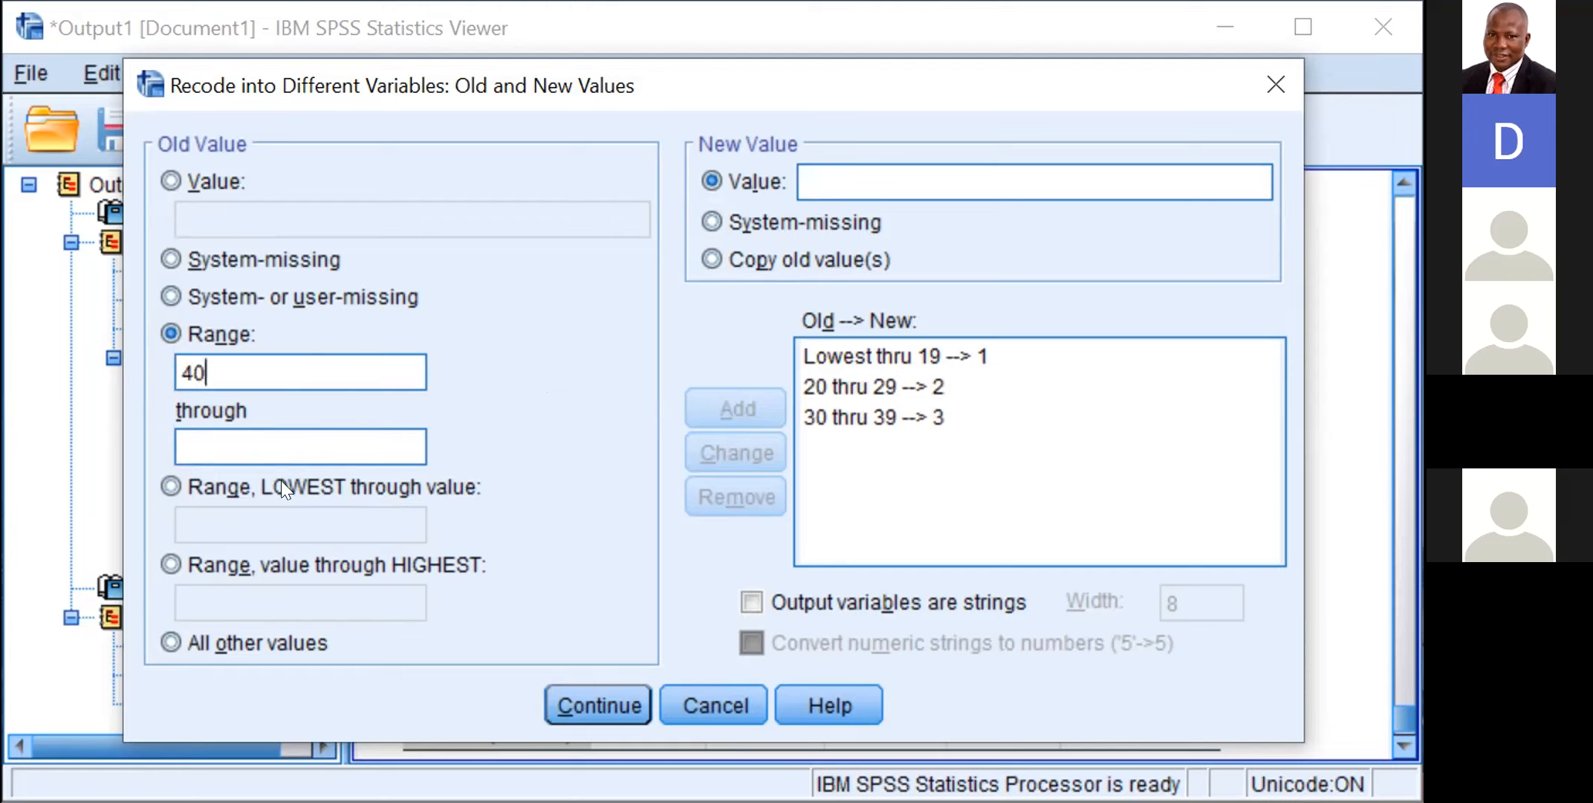
pyautogui.click(324, 445)
pyautogui.write('49')
pyautogui.click(854, 168)
pyautogui.write('4')
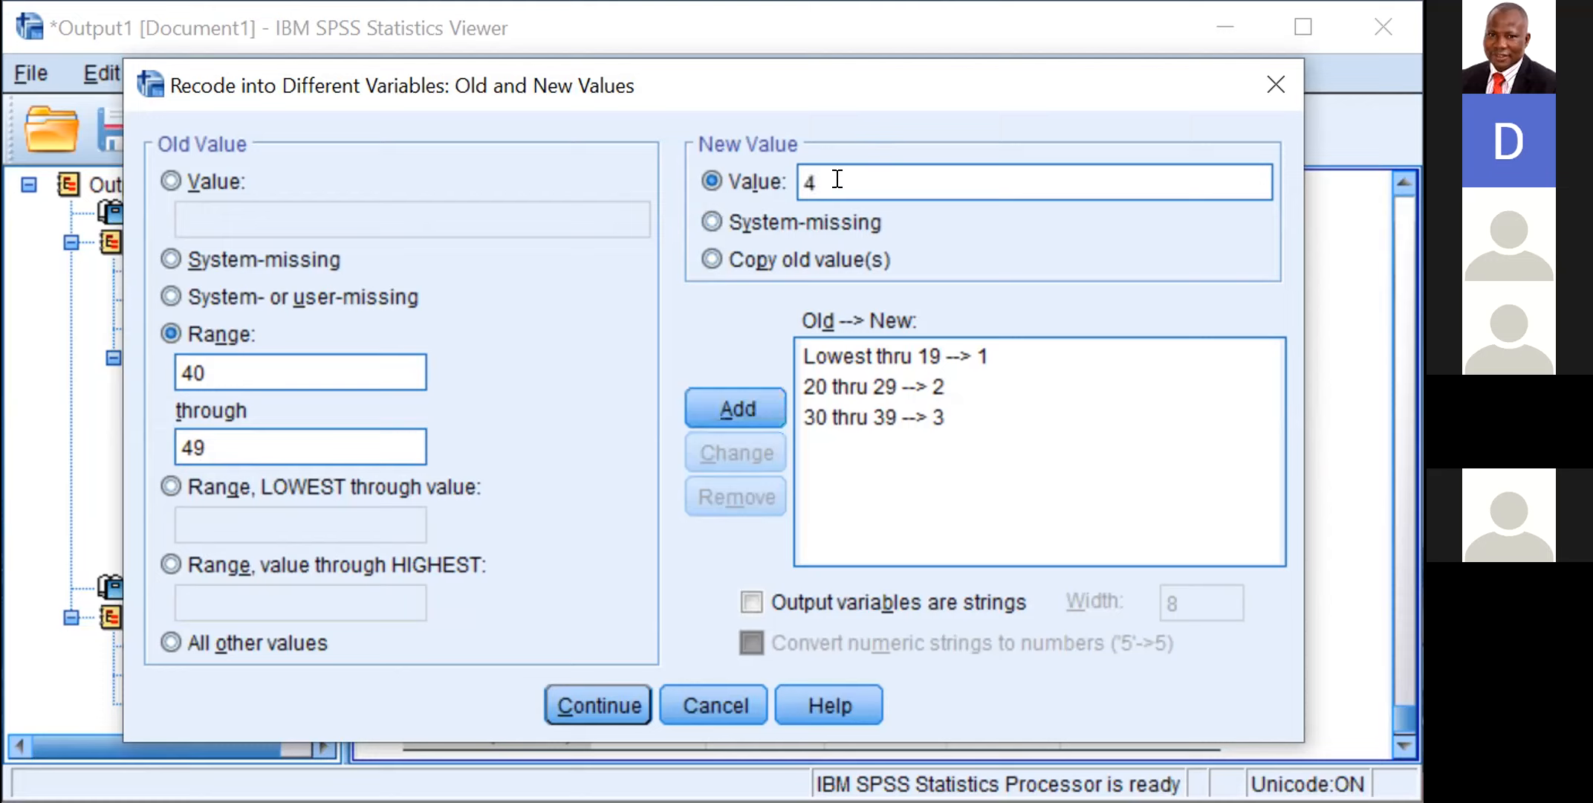
pyautogui.click(728, 389)
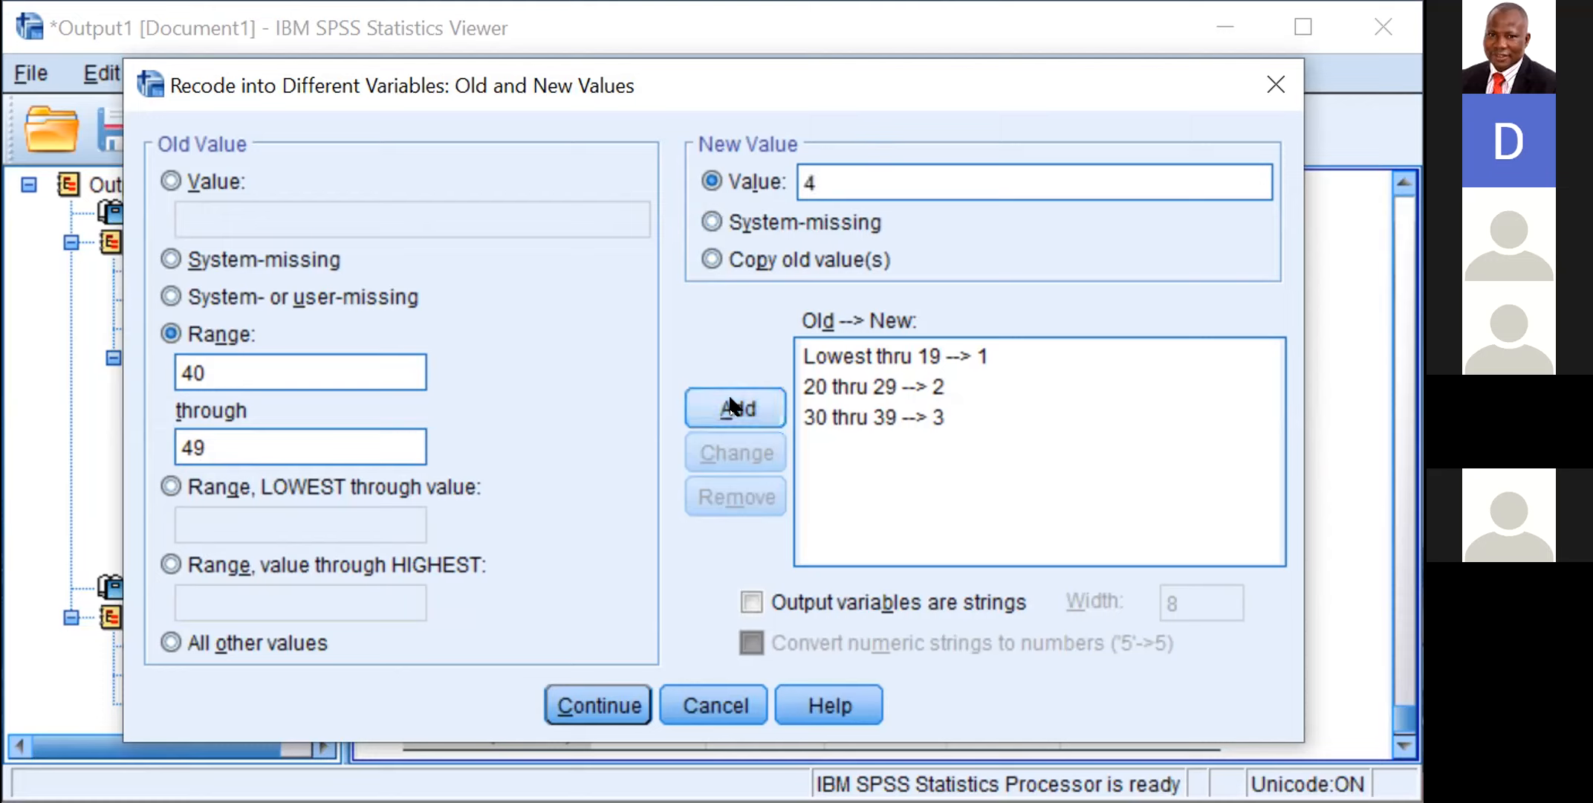
# Step: Add a recode rule that maps the age range 50 through 59 to the new value 5
pyautogui.click(257, 354)
pyautogui.write('50')
pyautogui.click(238, 429)
pyautogui.write('59')
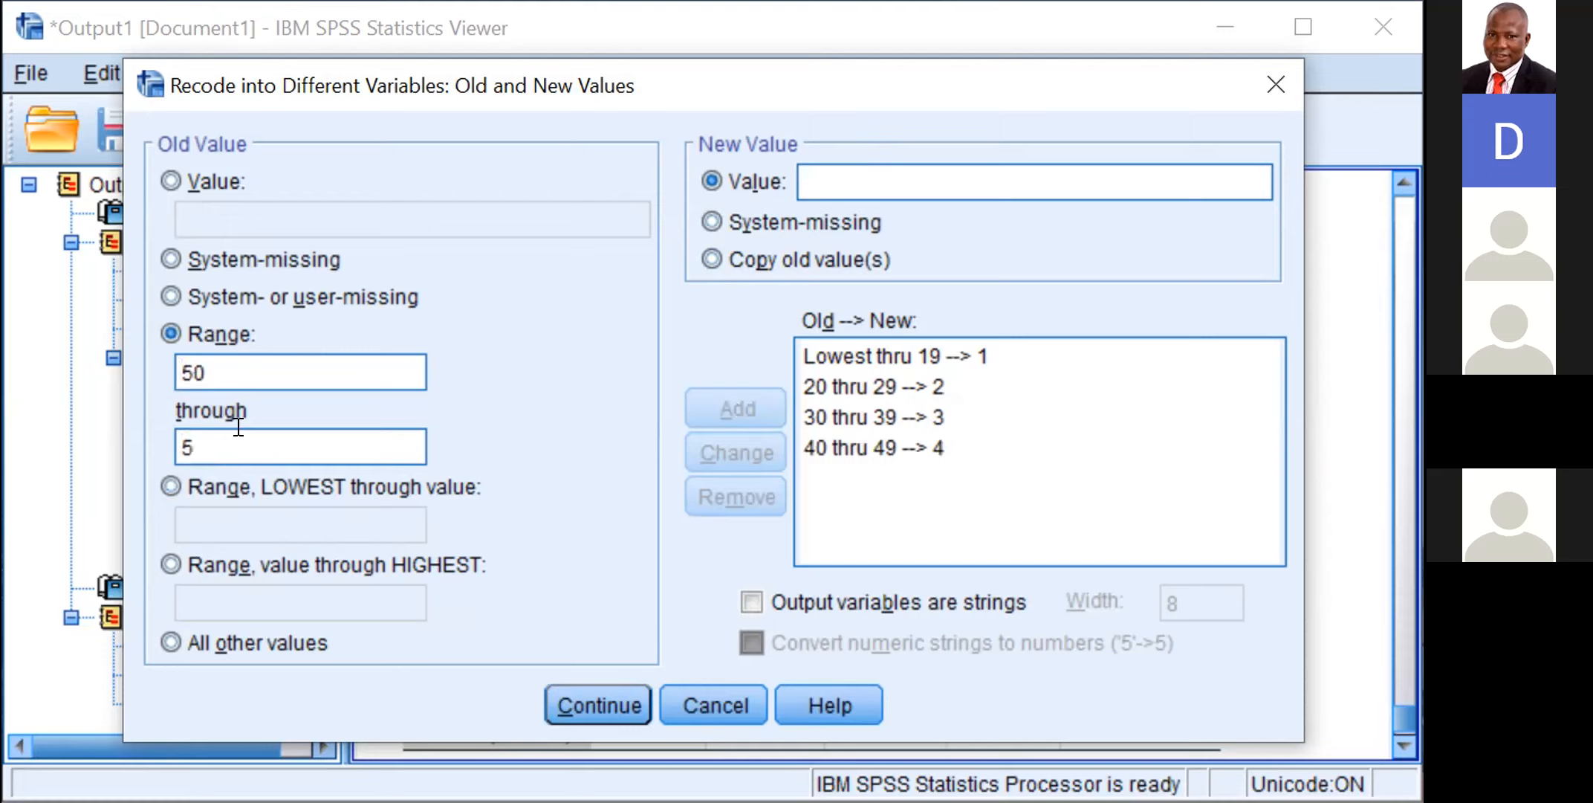
pyautogui.click(920, 165)
pyautogui.write('5')
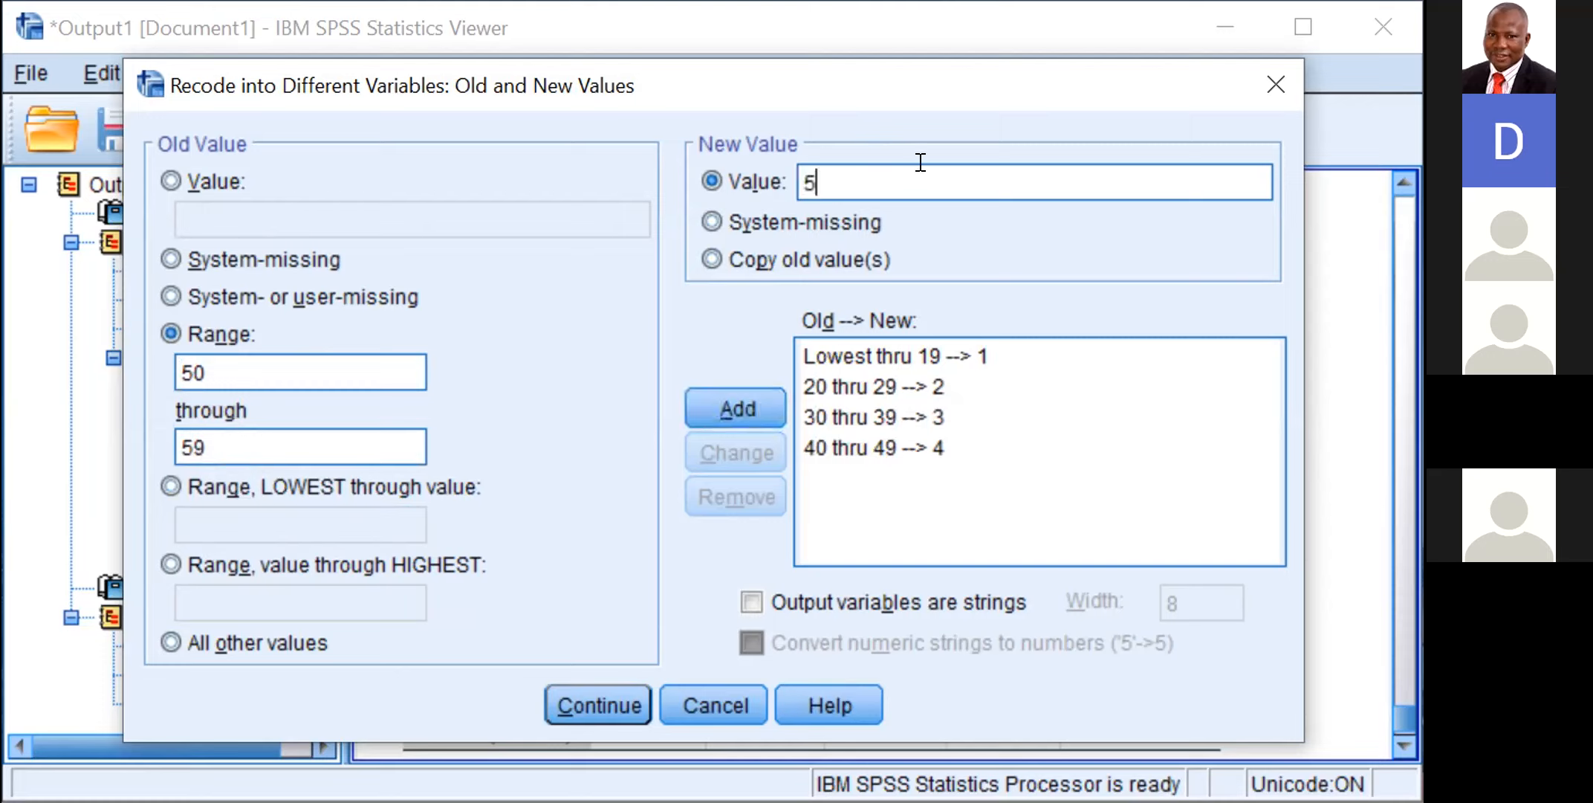
pyautogui.click(760, 385)
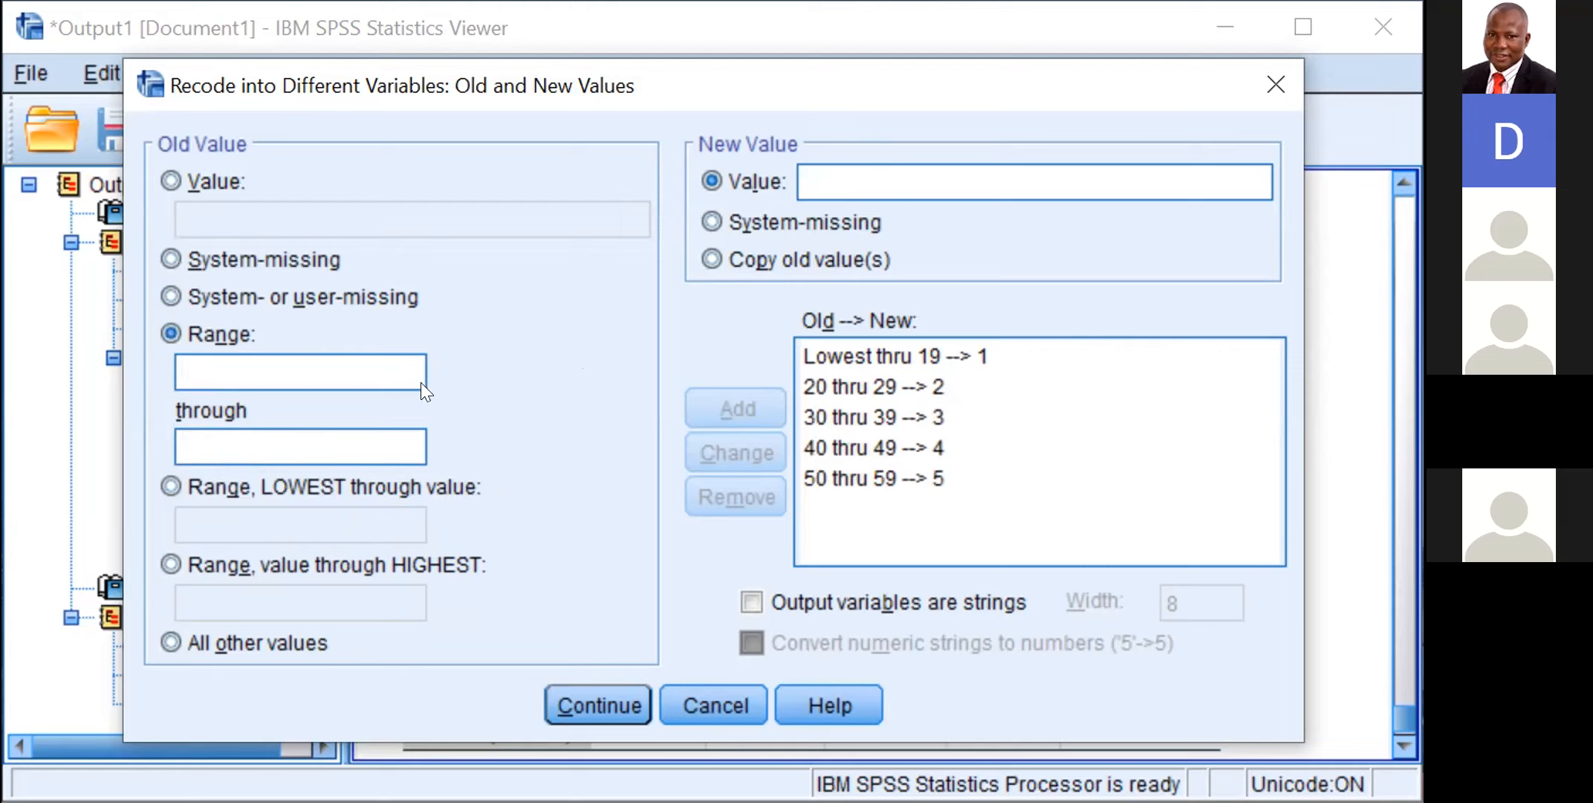
# Step: Remove the recode rule for the age range 50 through 59
pyautogui.click(358, 359)
pyautogui.write('60')
pyautogui.press('BackSpace')
pyautogui.press('BackSpace')
pyautogui.click(945, 476)
pyautogui.click(944, 476)
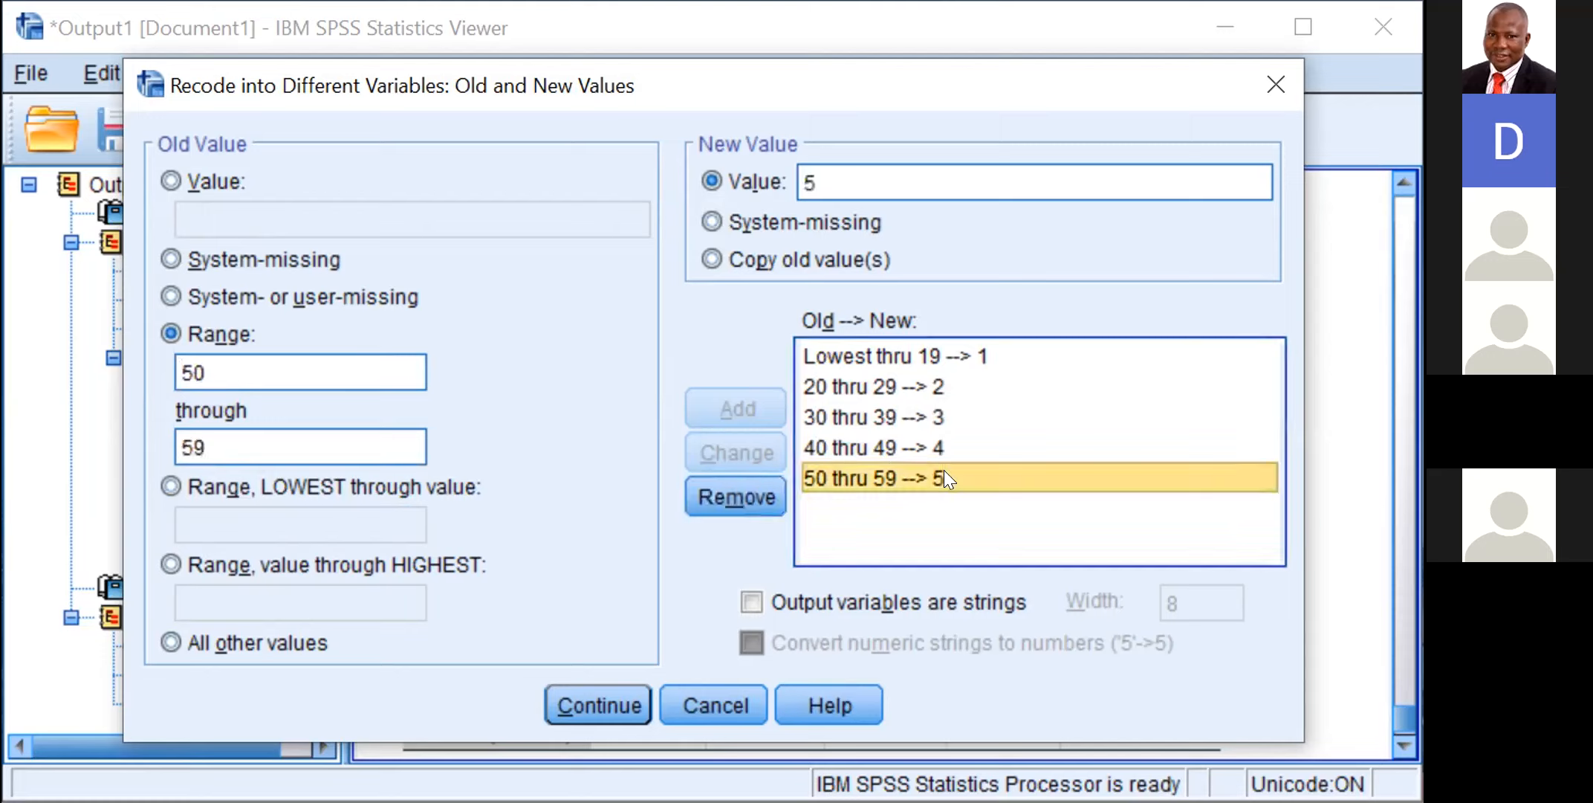
pyautogui.click(746, 493)
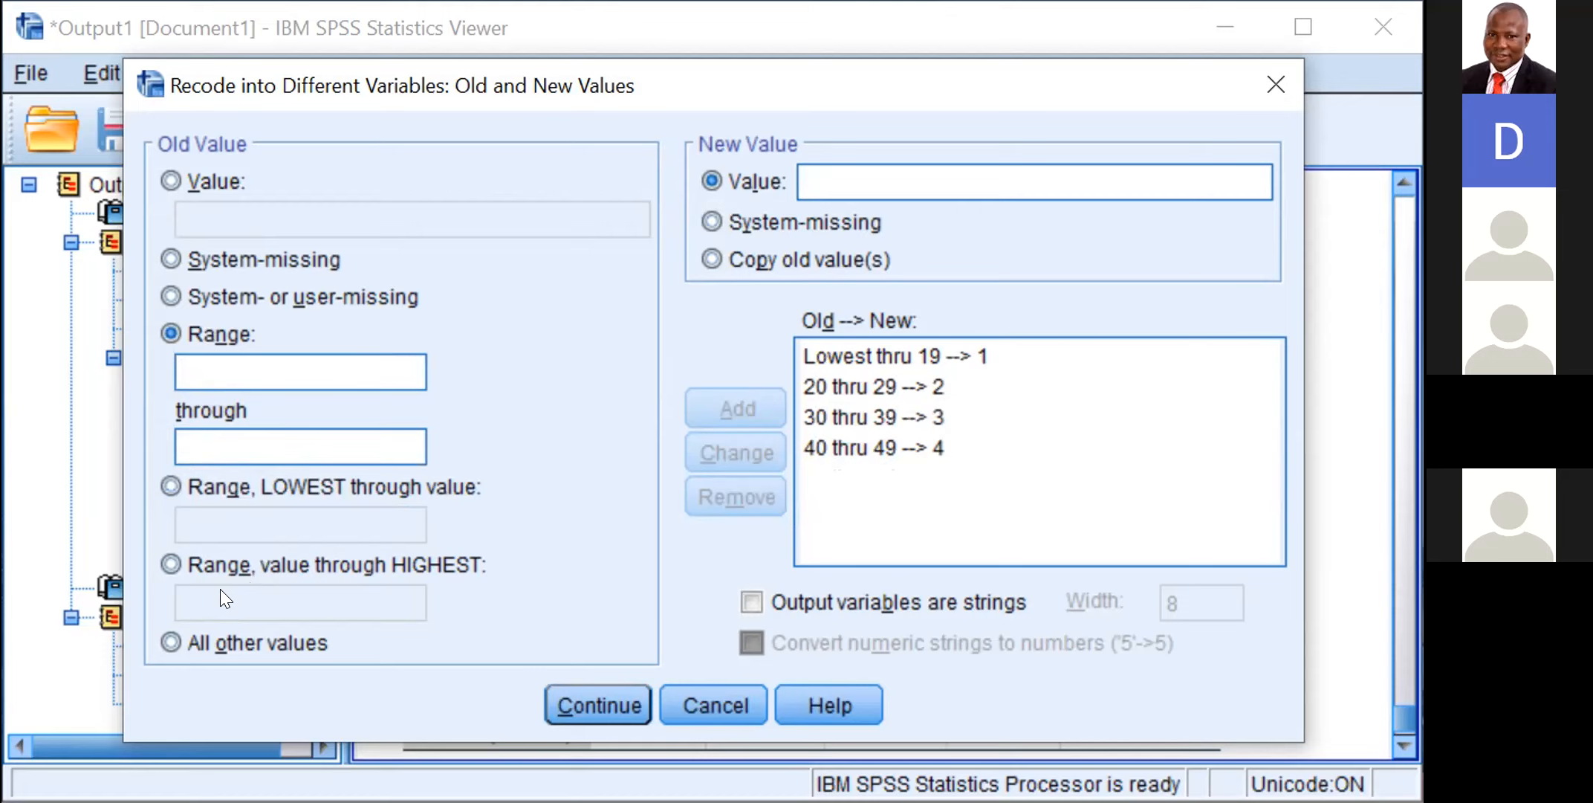
# Step: Add a recode rule that maps age 50 through the highest value to 5 and accept the old and new values
pyautogui.click(220, 566)
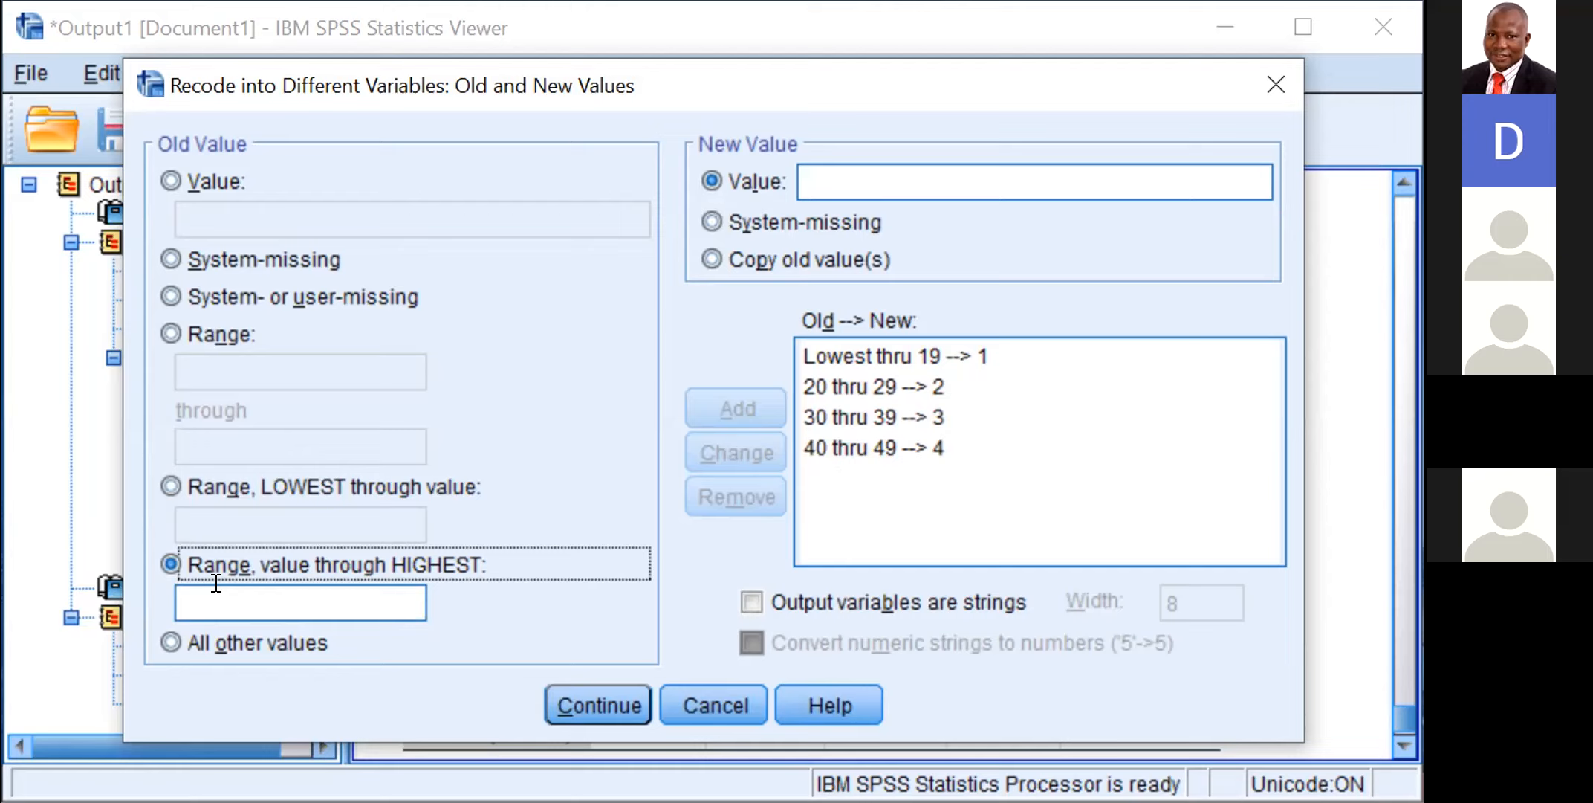
pyautogui.click(201, 598)
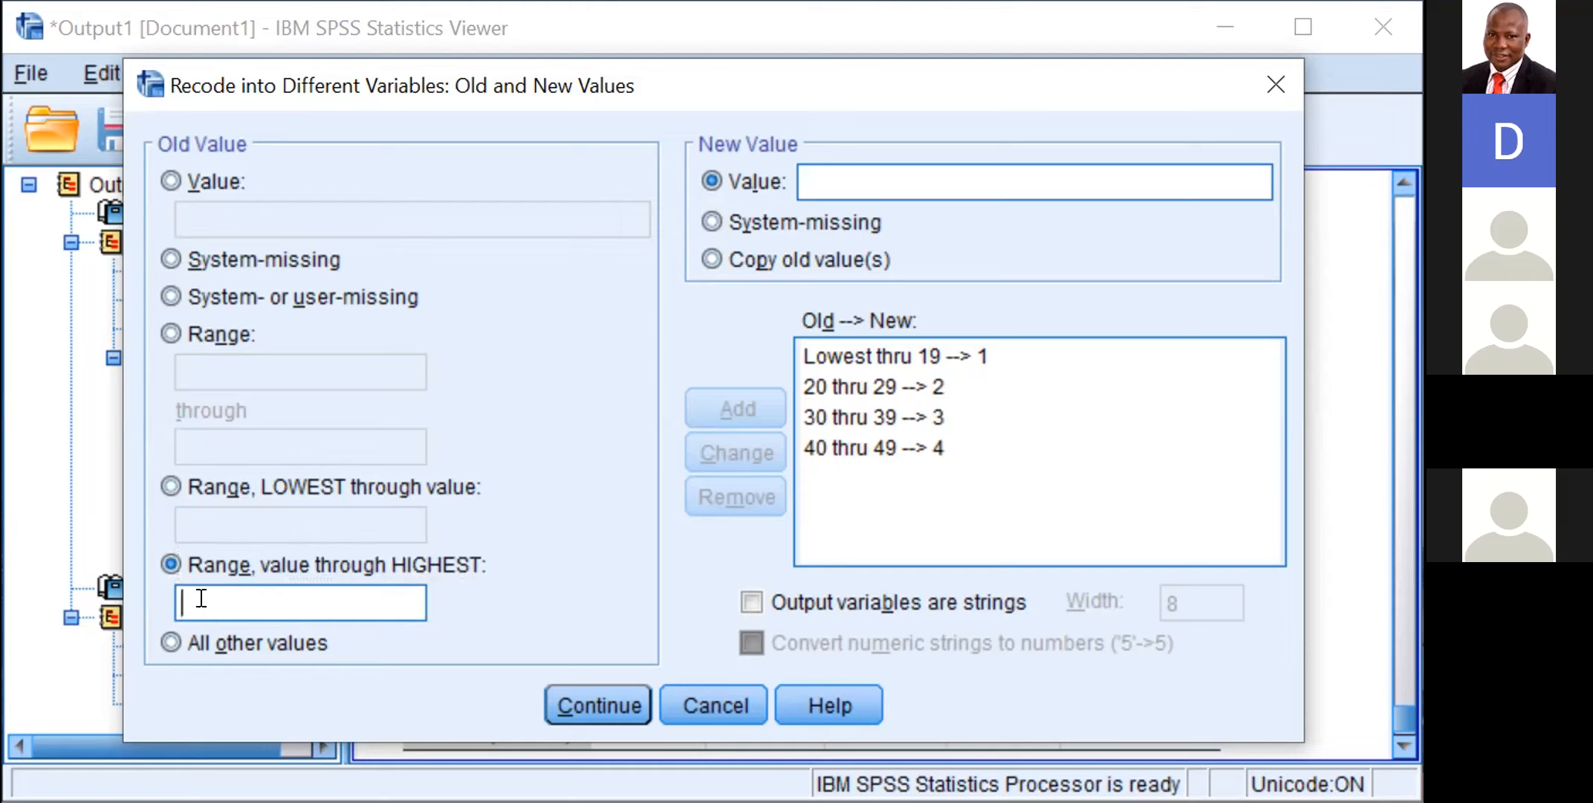
pyautogui.write('50')
pyautogui.click(814, 167)
pyautogui.write('5')
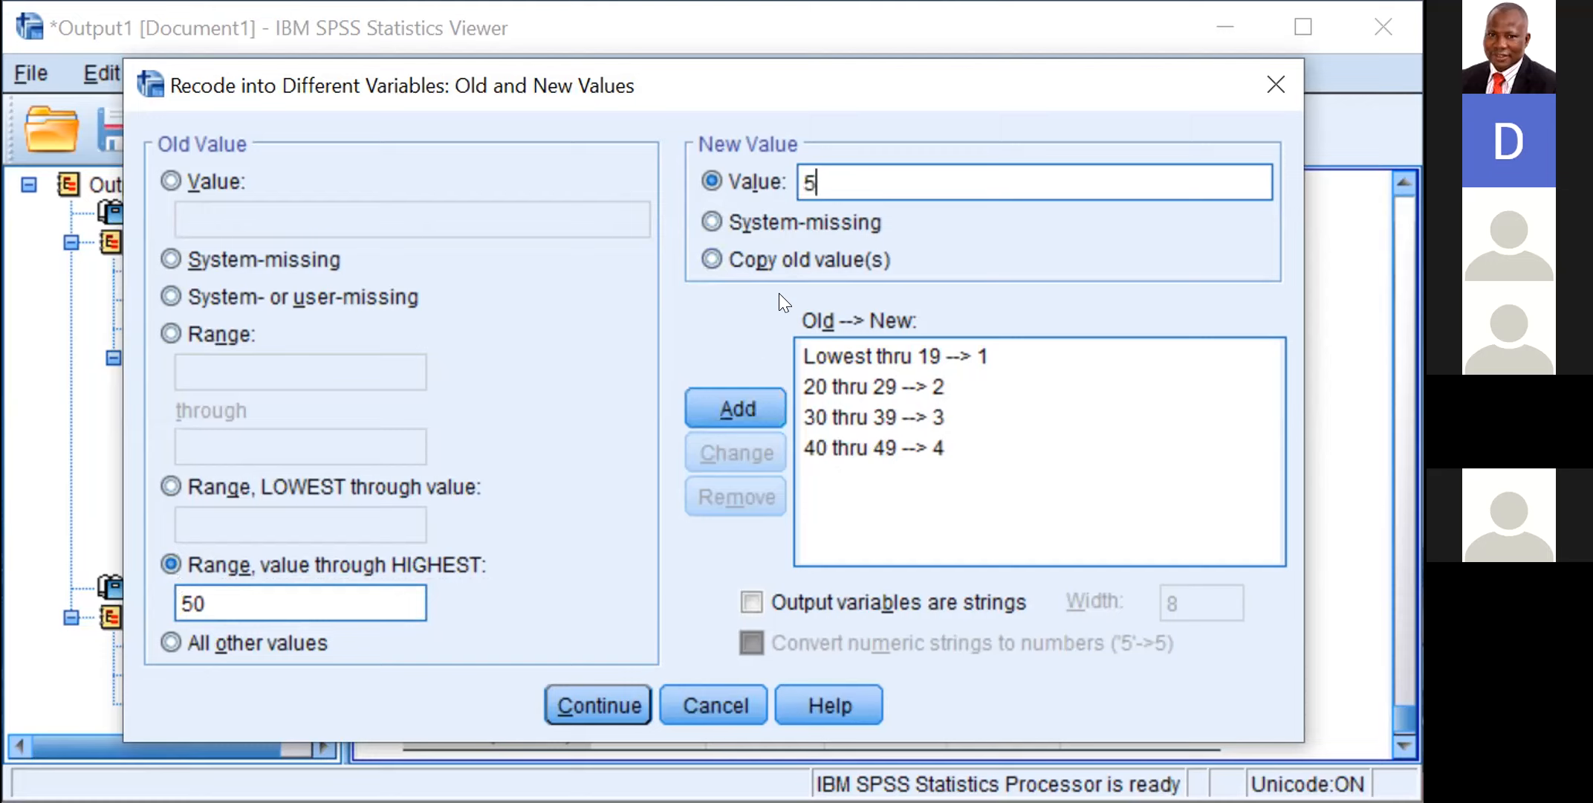
pyautogui.click(734, 400)
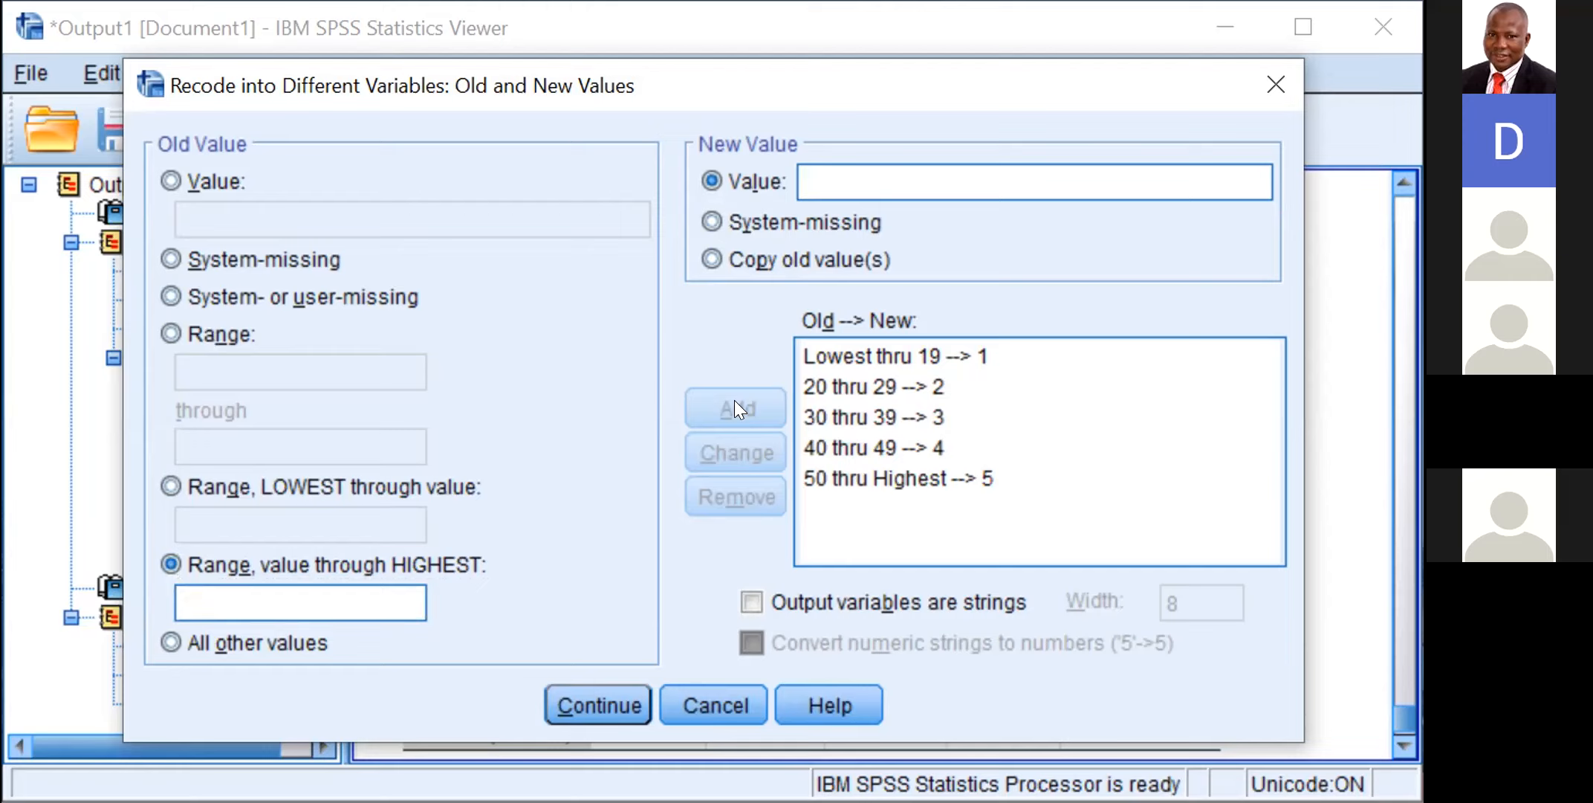
pyautogui.click(599, 691)
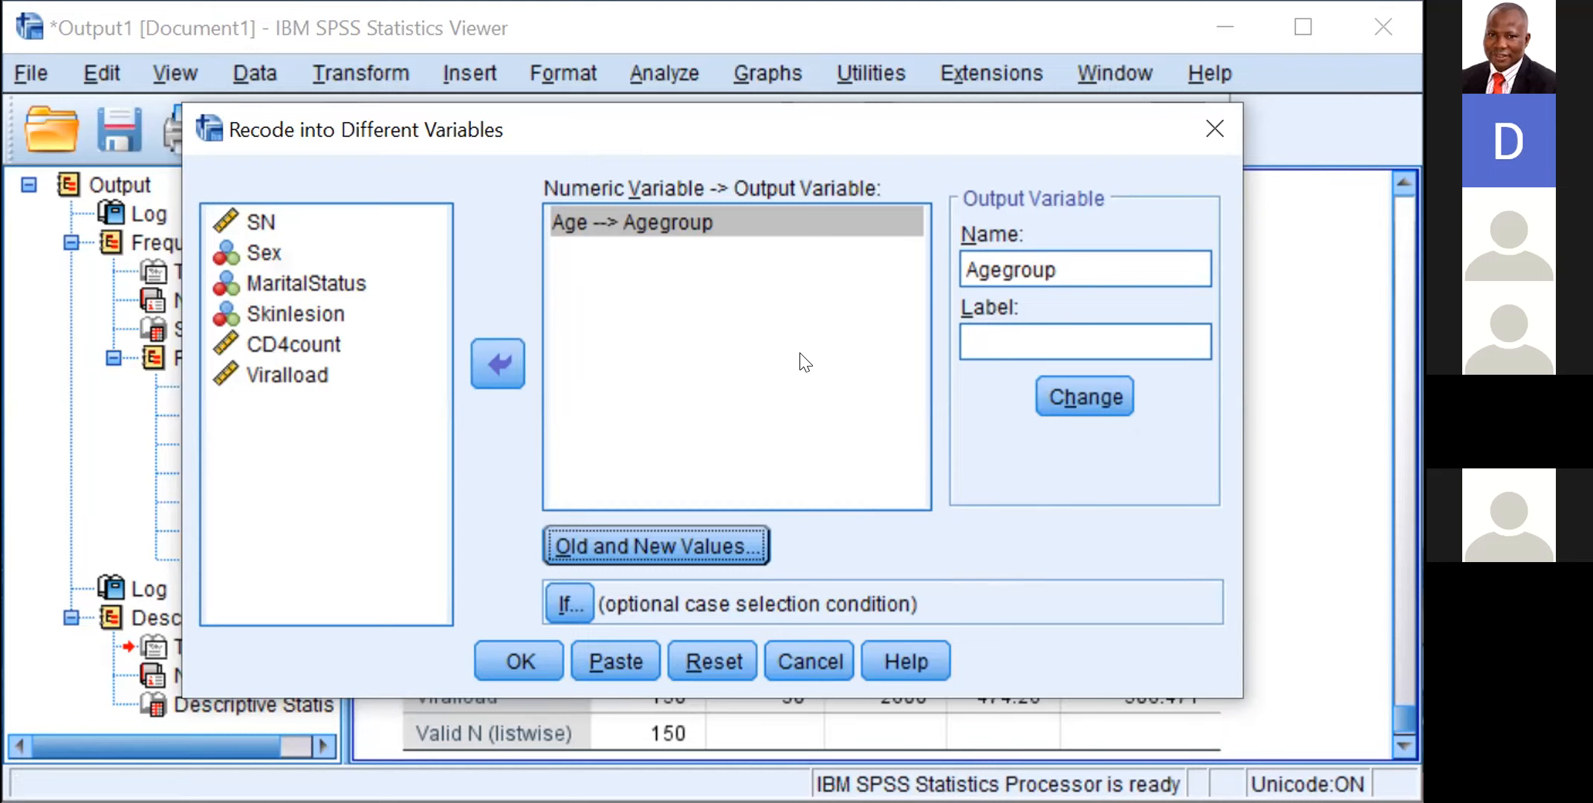
# Step: Run the recode of Age into Agegroup and check the RECODE syntax logged below the Descriptive Statistics table
pyautogui.click(520, 645)
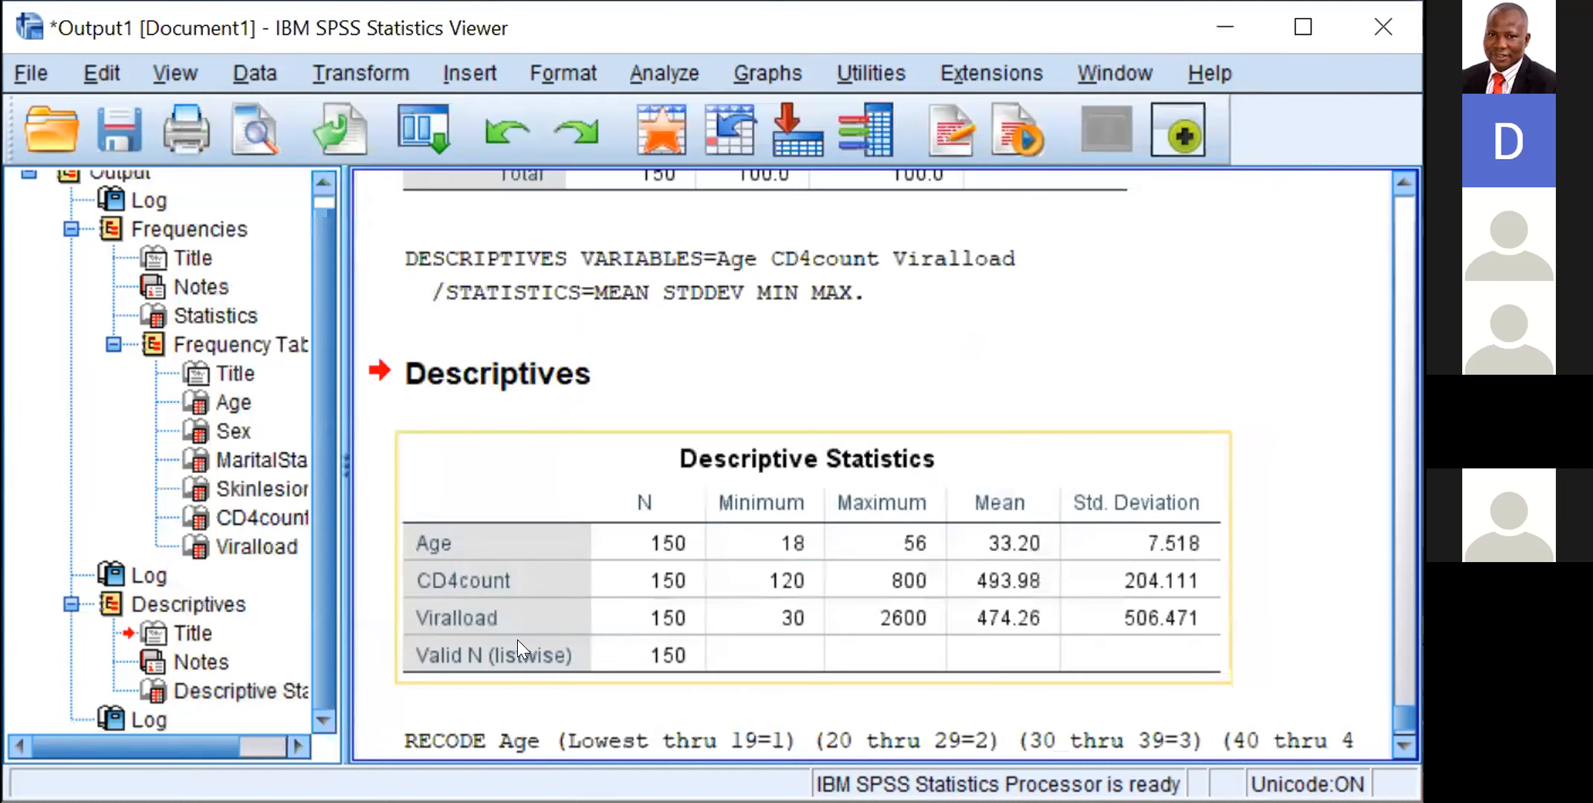
pyautogui.moveTo(518, 642); pyautogui.dragTo(1299, 595)
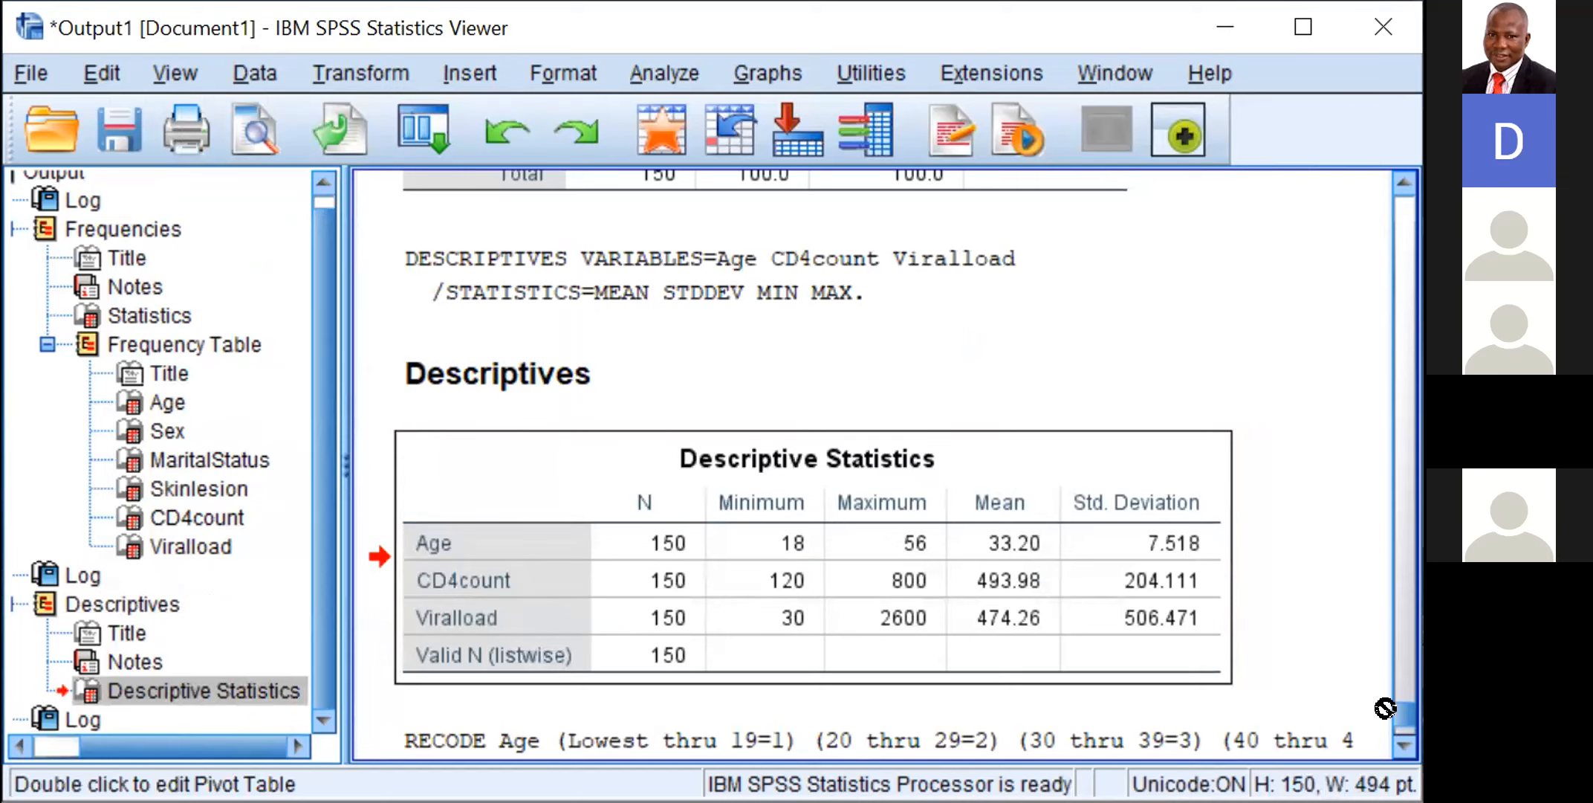
pyautogui.click(1402, 739)
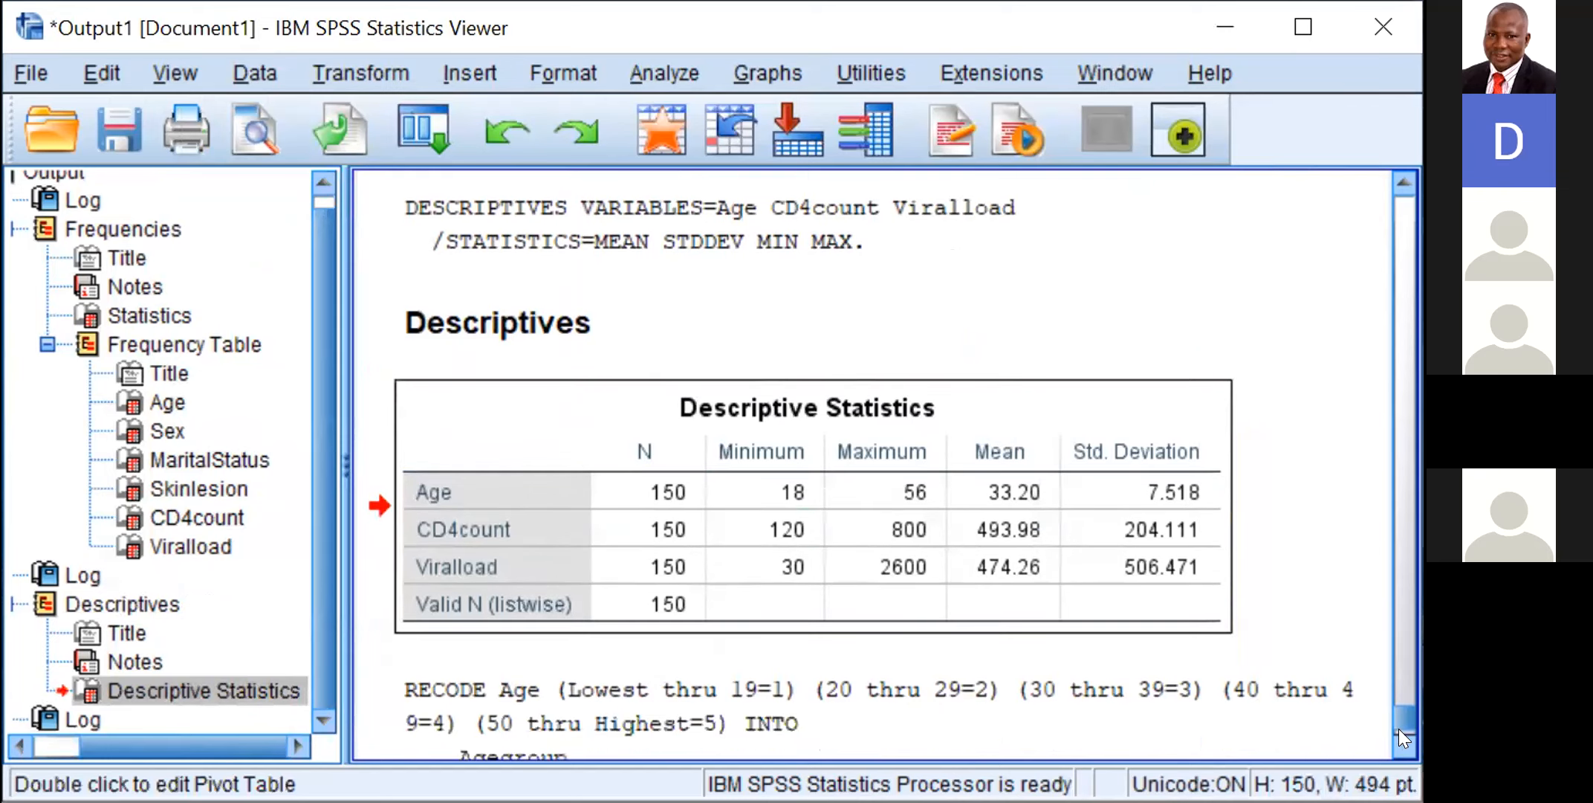
pyautogui.click(1401, 740)
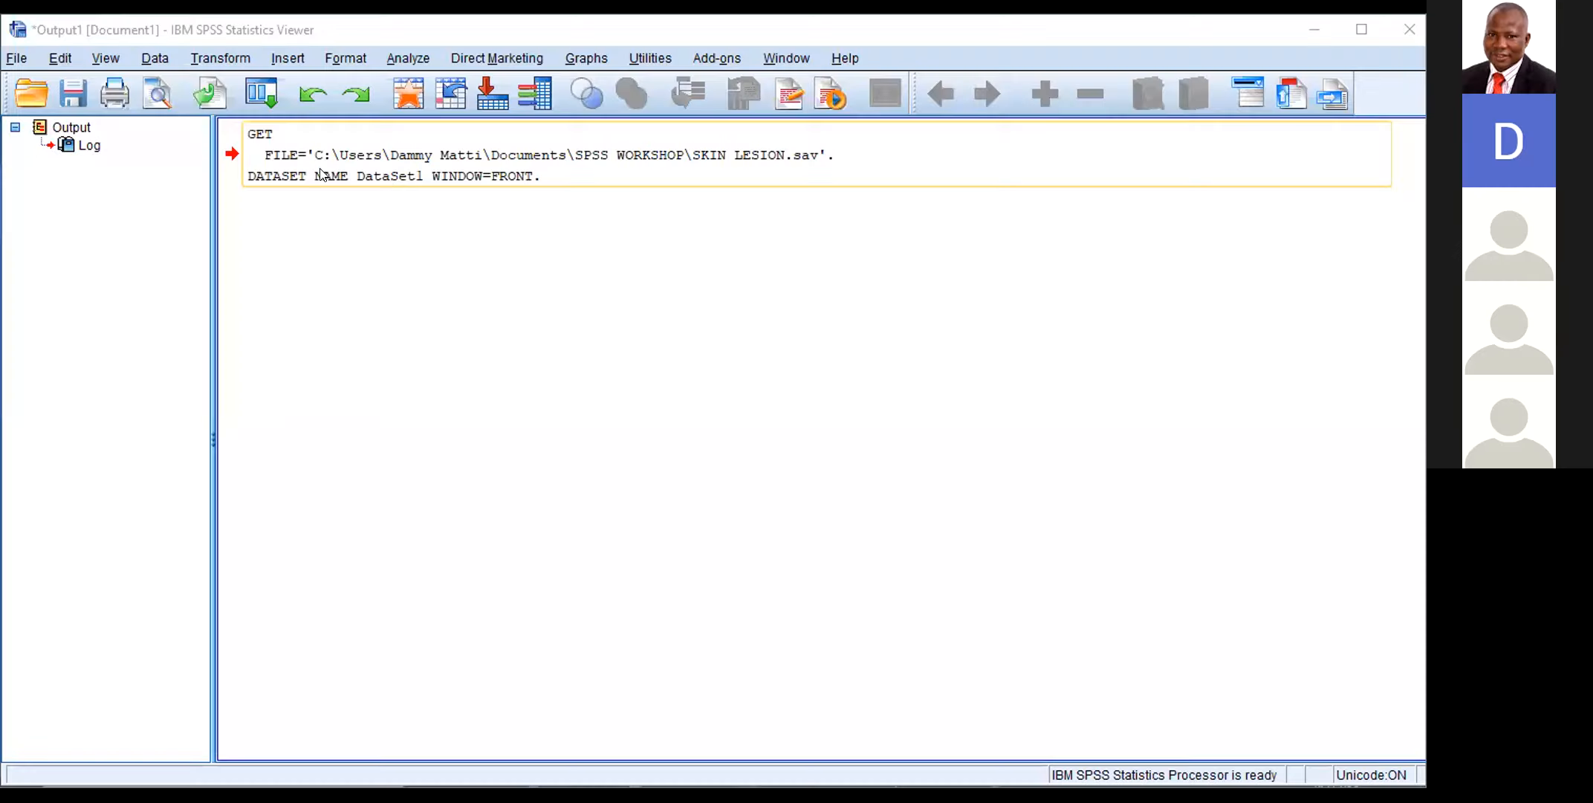
# Step: Display the list of open windows to reach the SKIN LESION.sav Data Editor from the output viewer
pyautogui.click(374, 195)
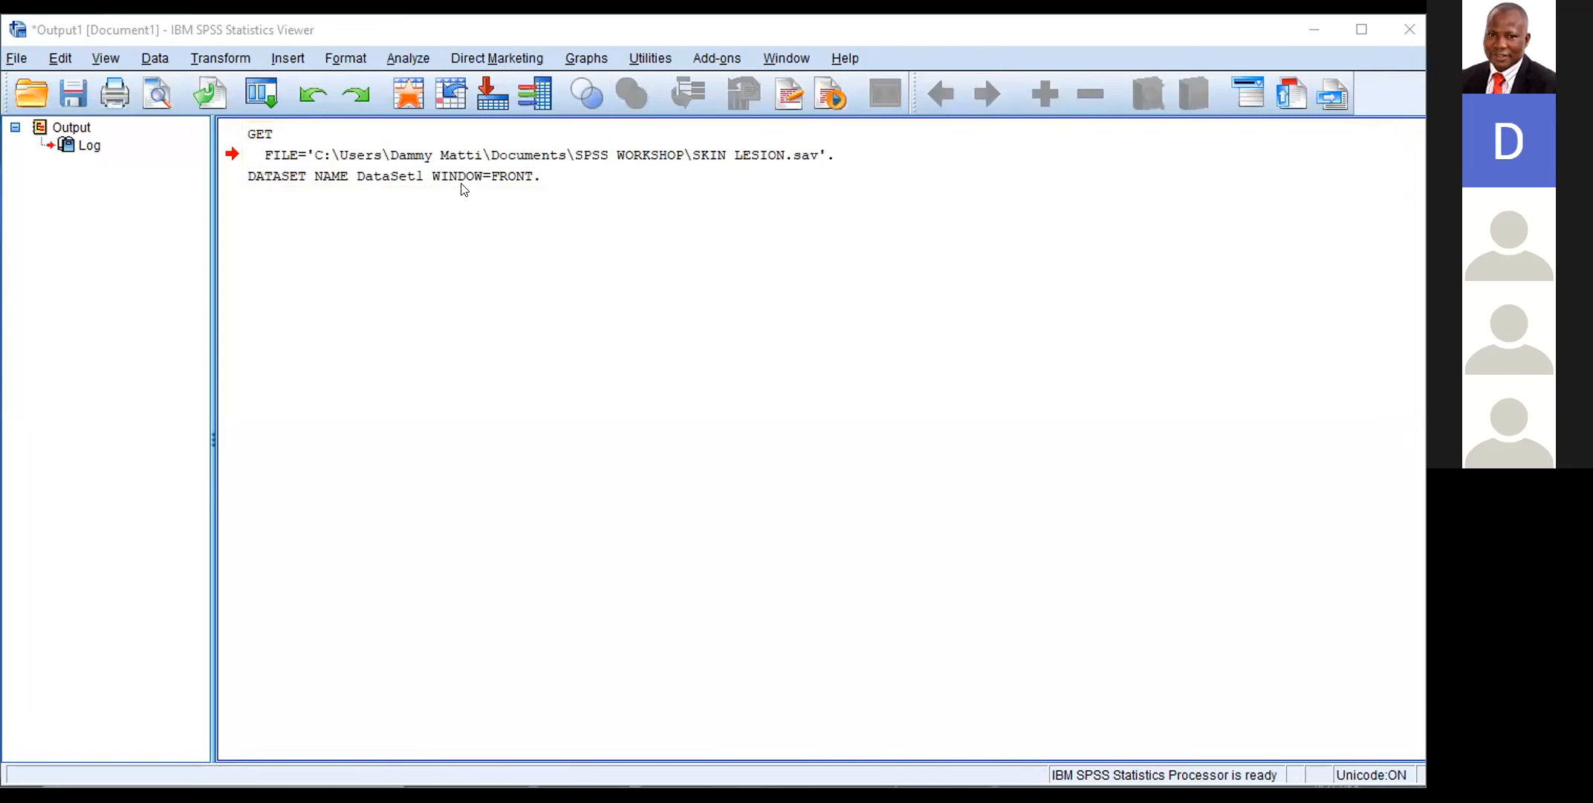
pyautogui.click(747, 180)
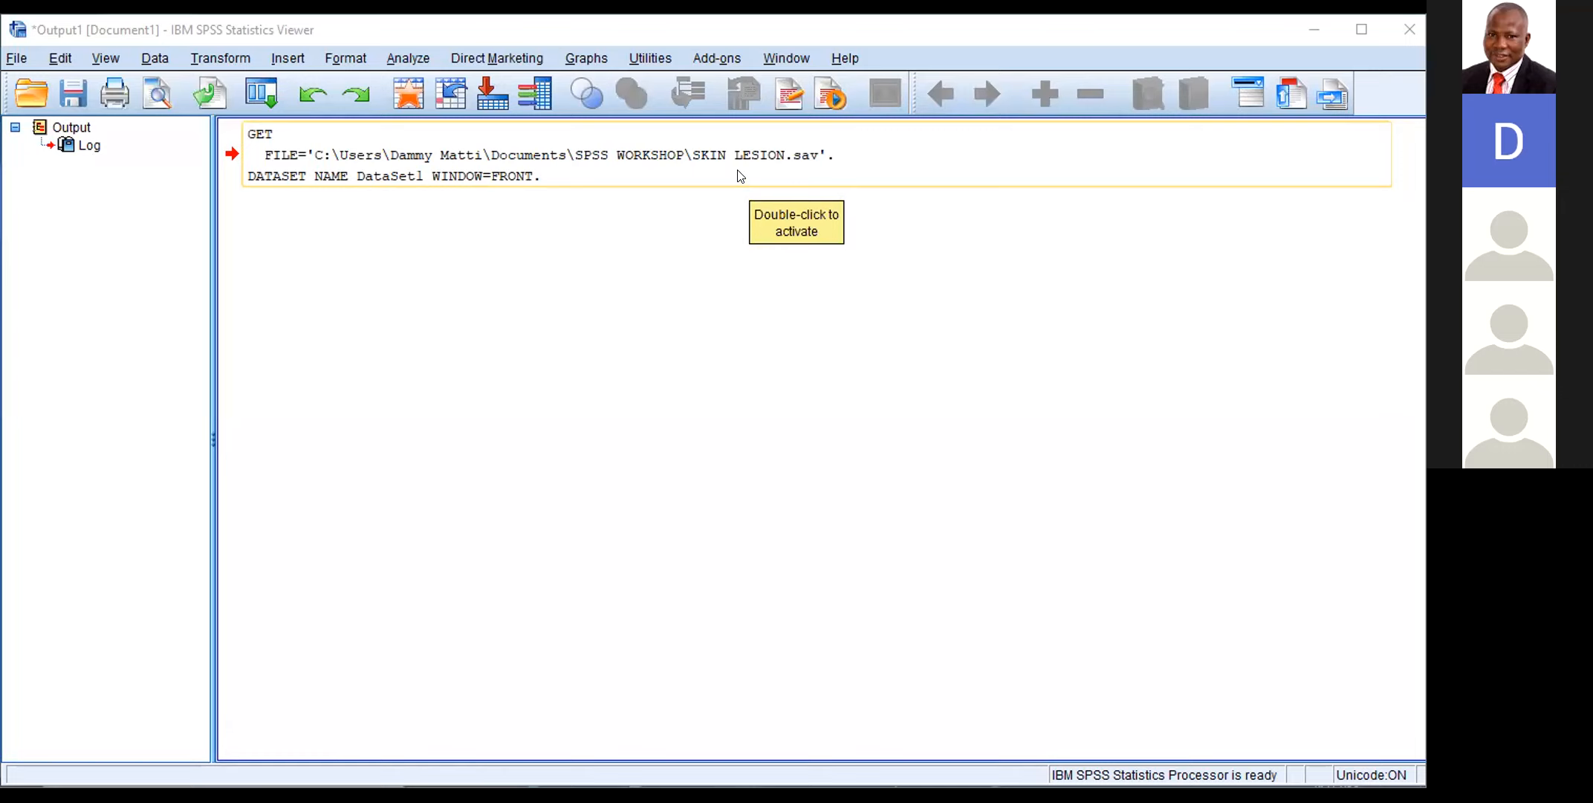
pyautogui.click(778, 60)
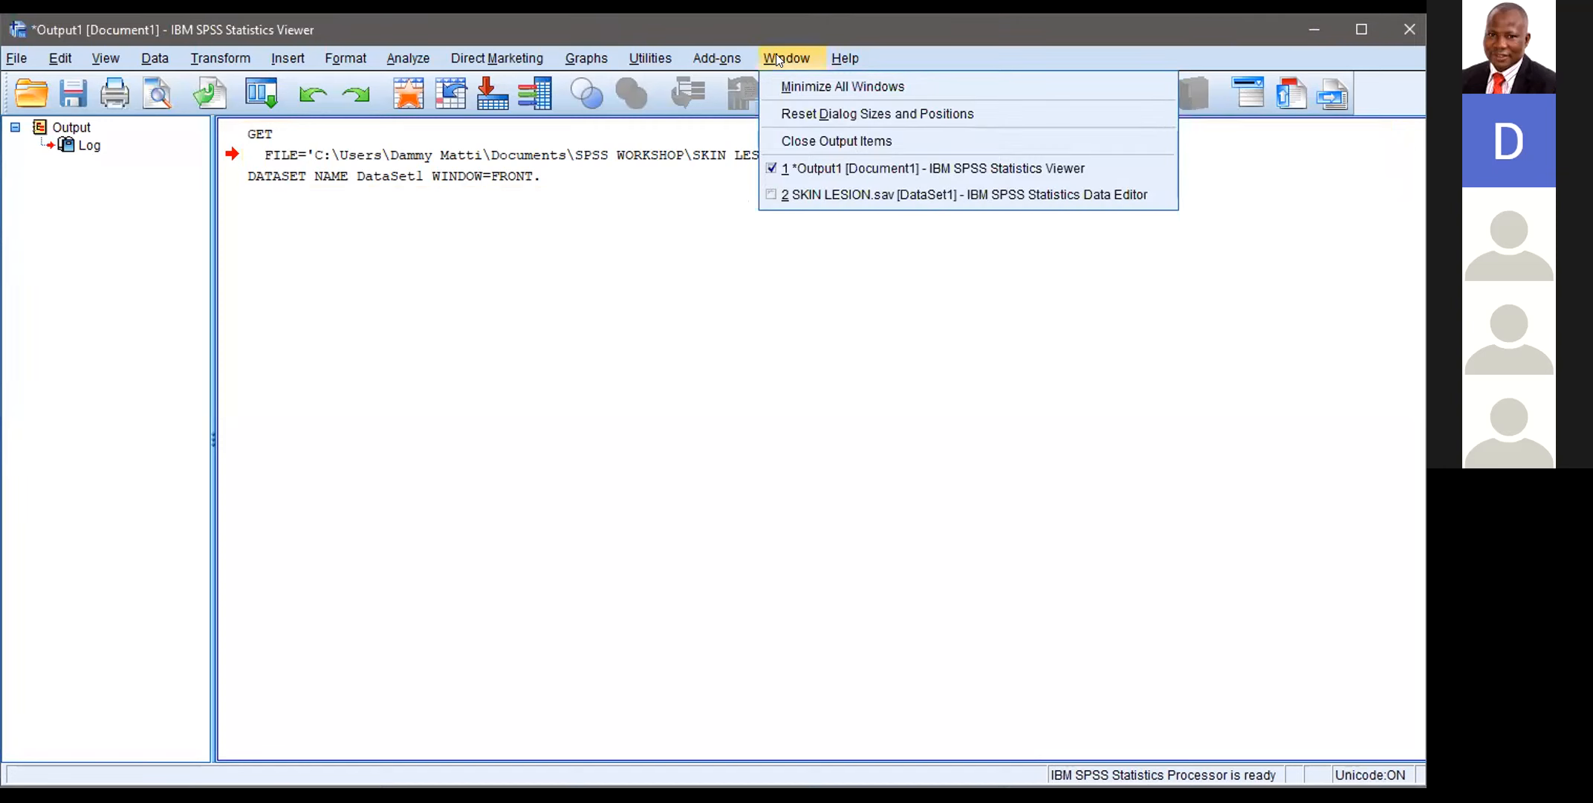
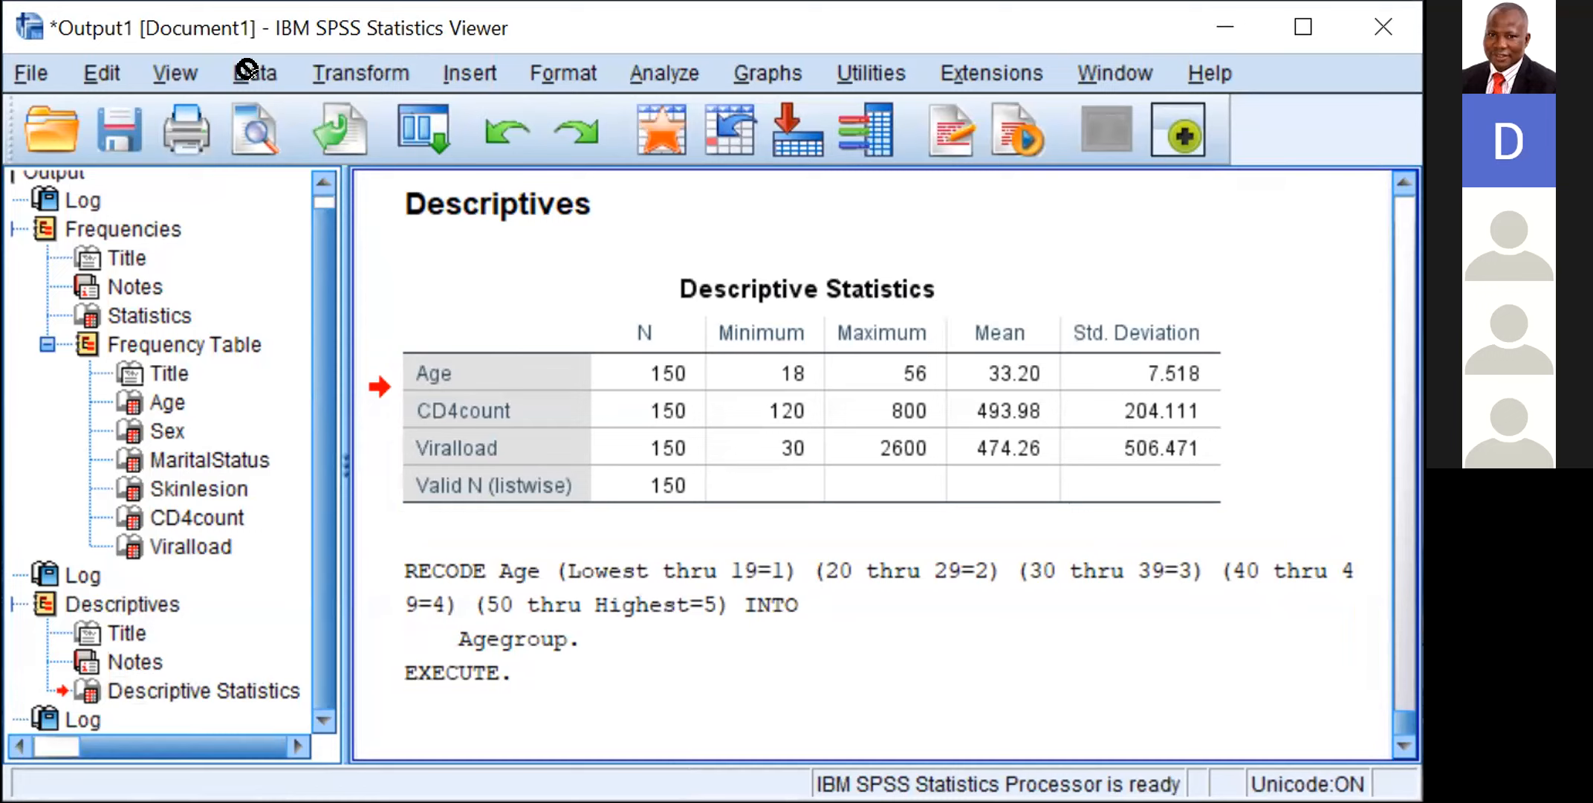
pyautogui.click(255, 74)
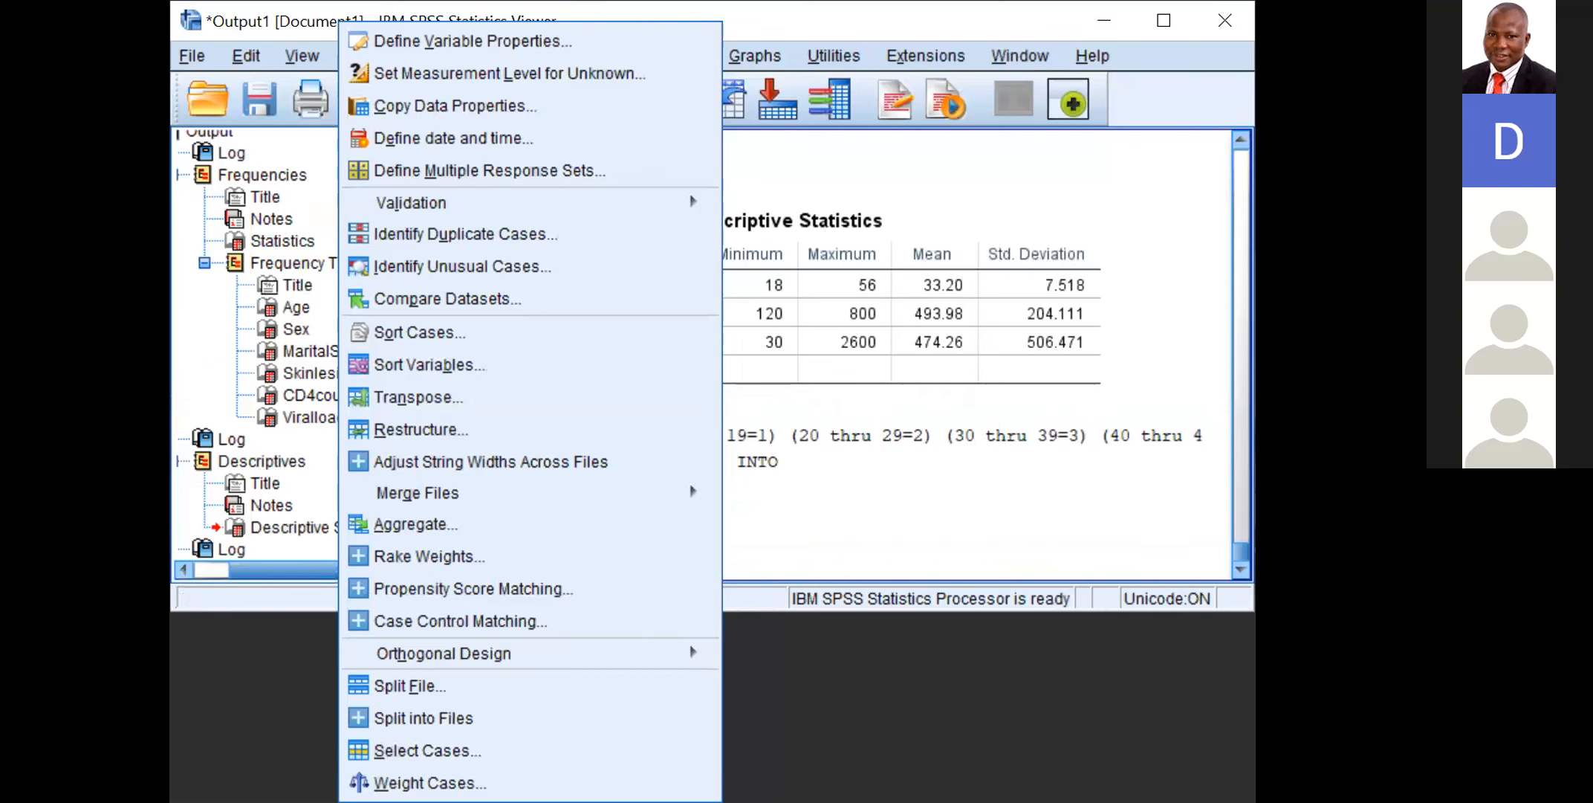
pyautogui.press('Escape')
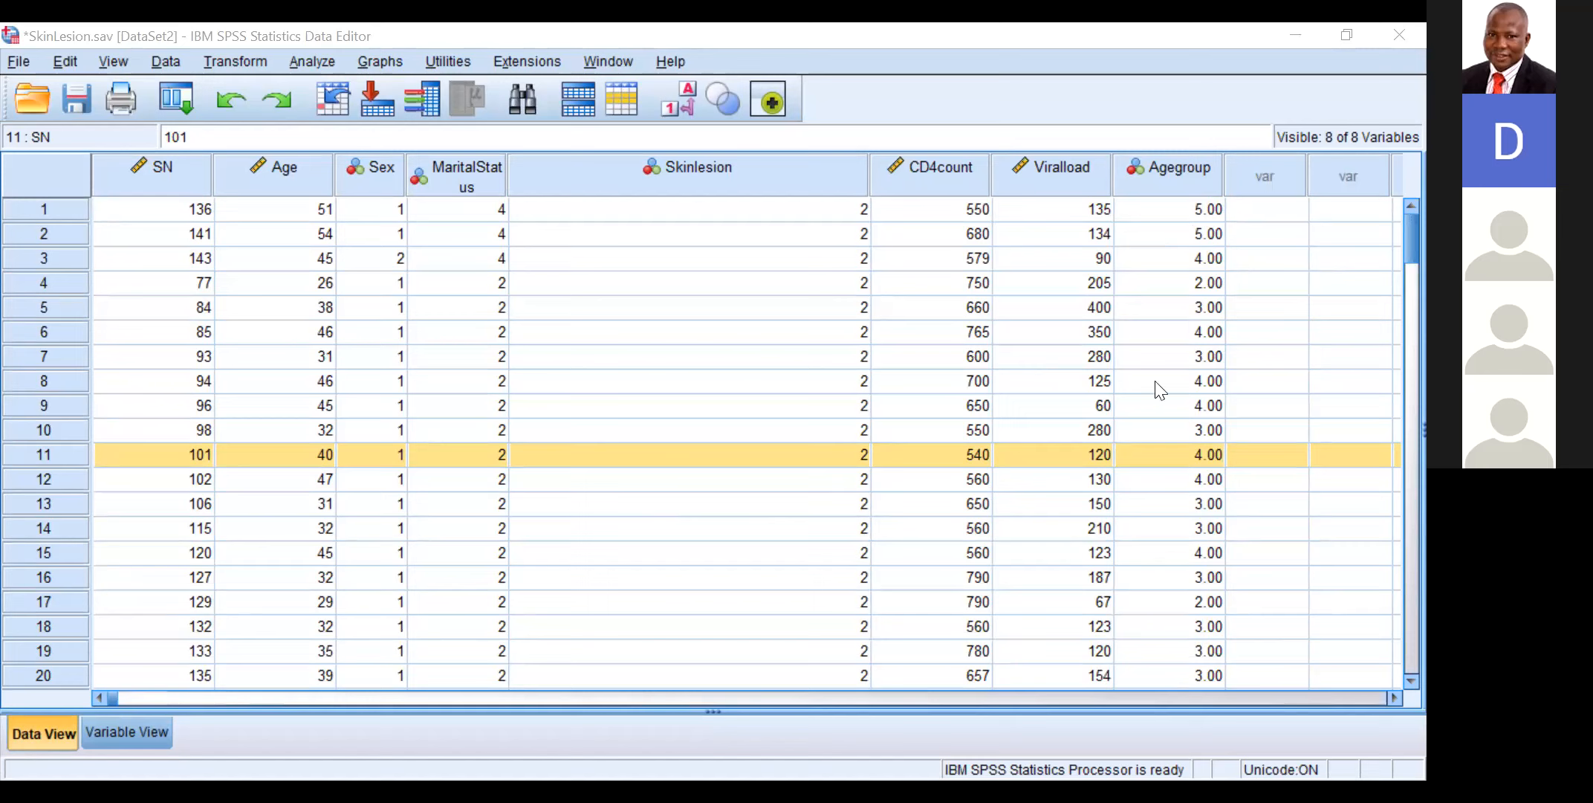
# Step: In the variable definitions, set Agegroup's measurement level to Ordinal and its decimals to 0
pyautogui.click(129, 730)
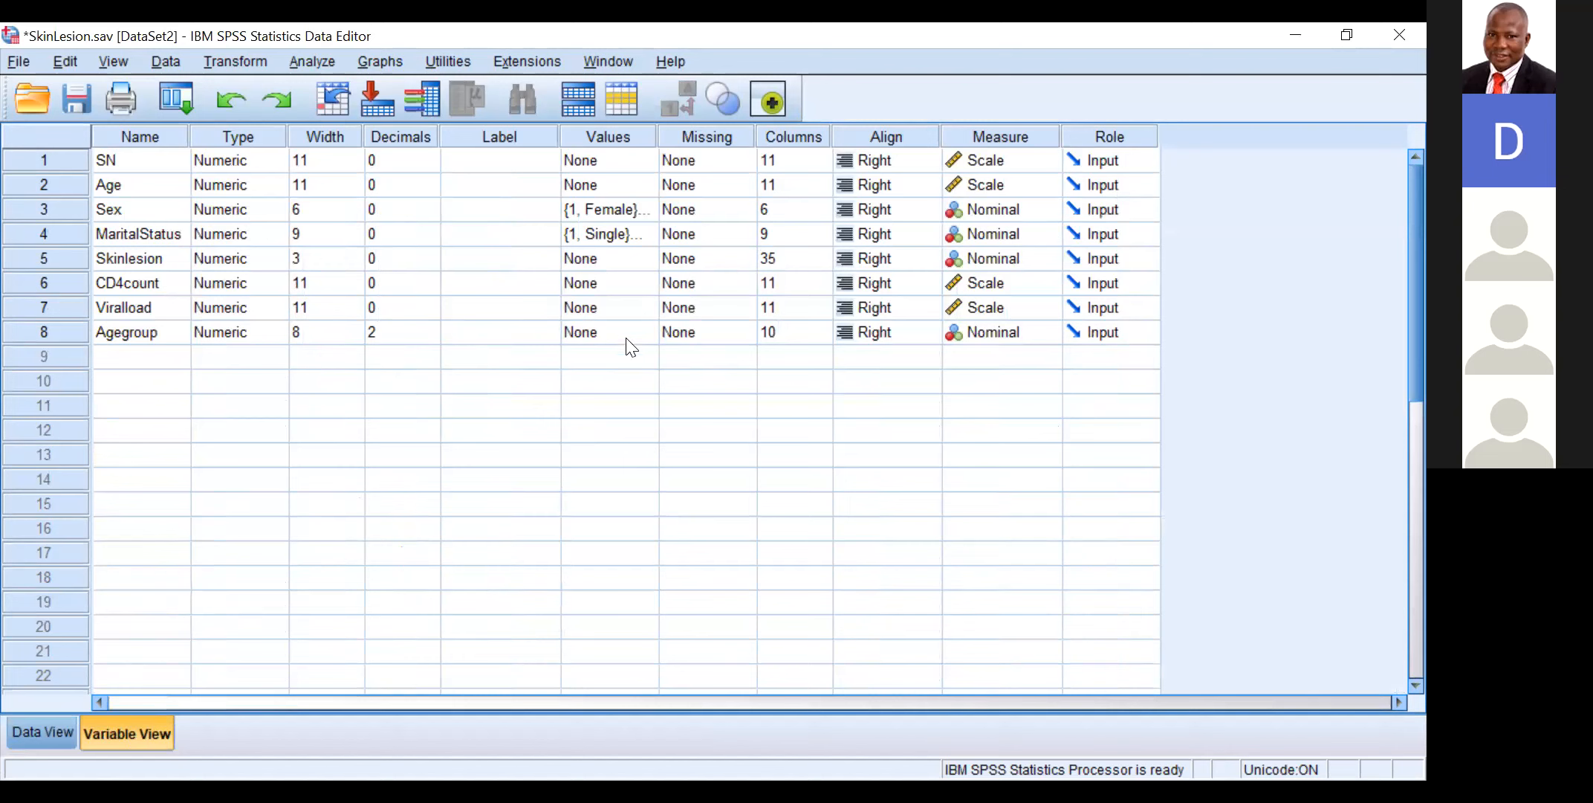
pyautogui.click(1035, 330)
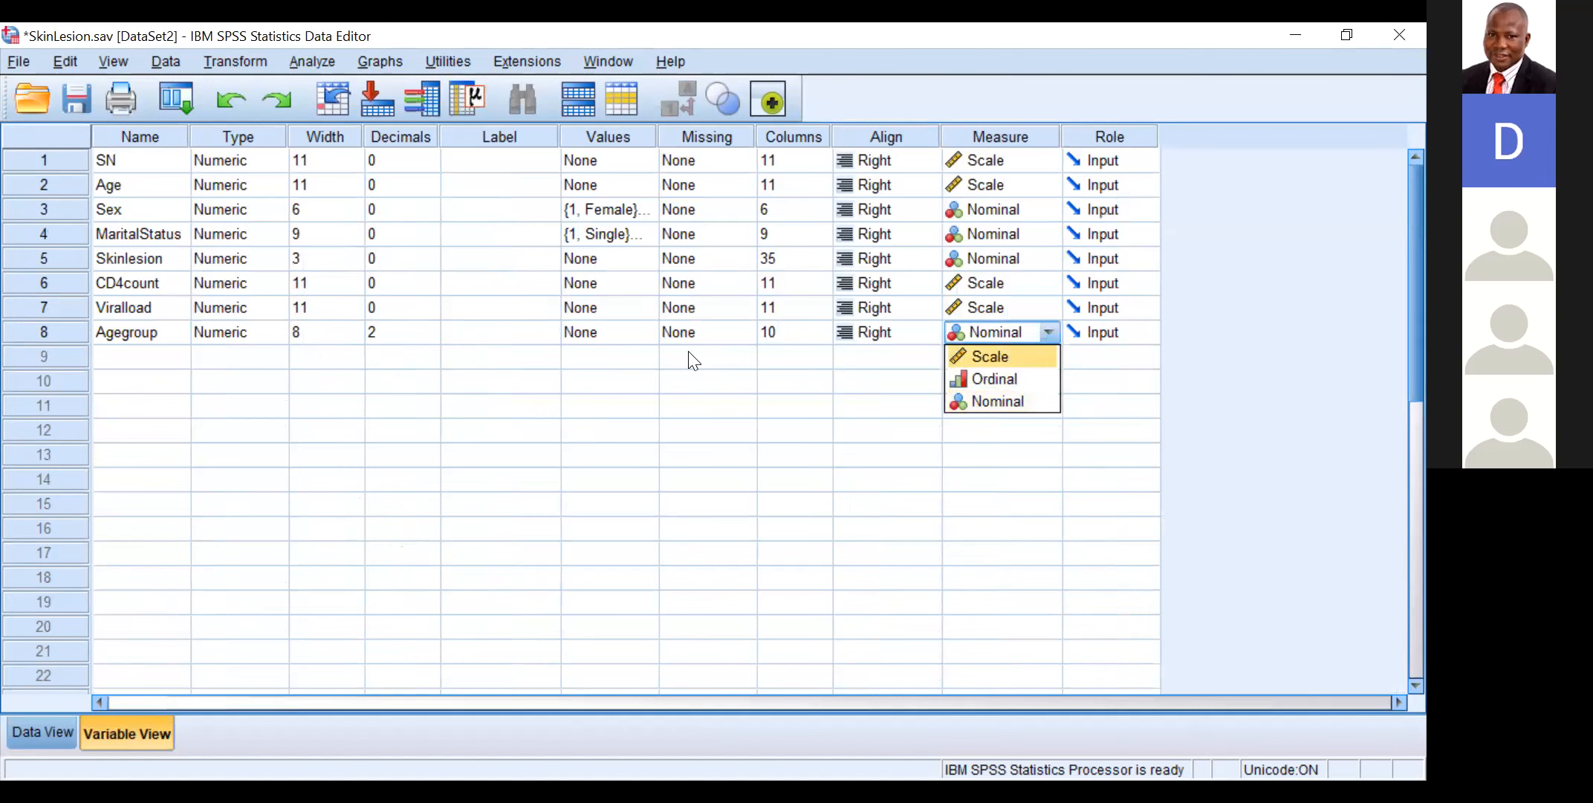
pyautogui.click(1007, 381)
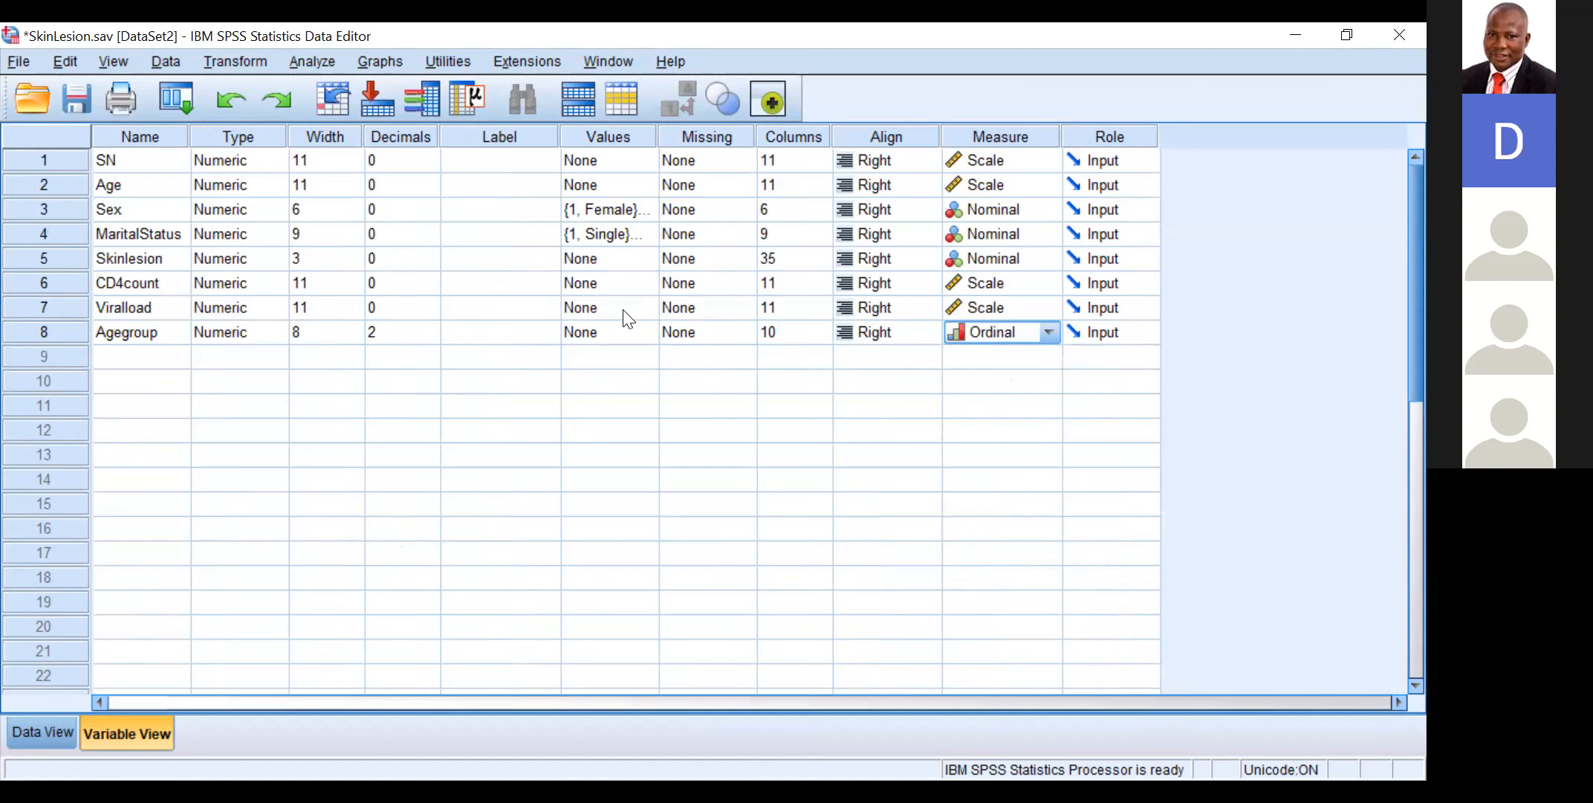
pyautogui.click(401, 333)
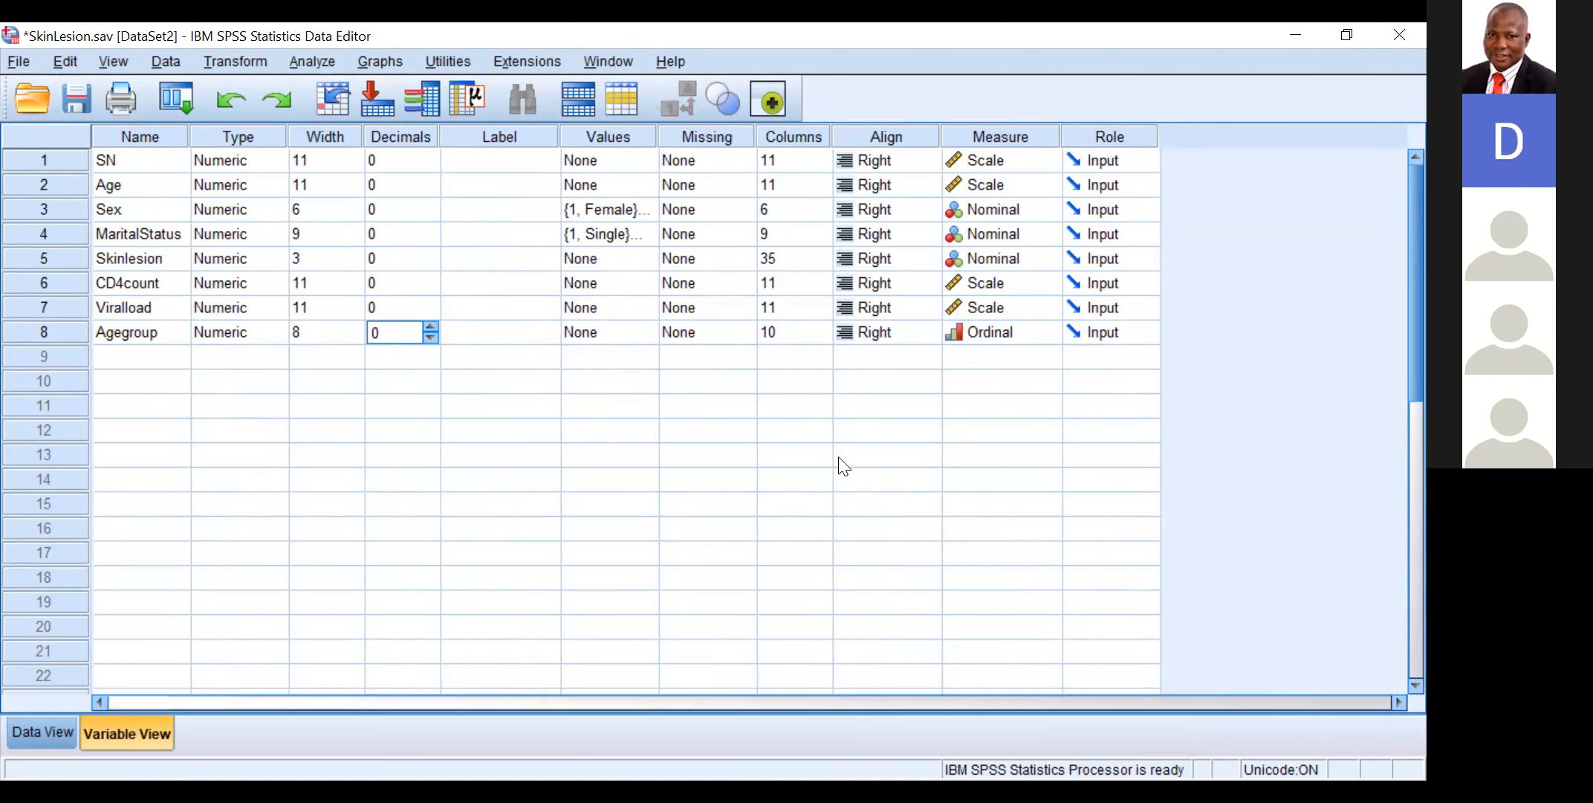
# Step: Start a Frequencies analysis and remove Age, Sex, MaritalStatus, Skinlesion, CD4count and Viralload from the variables to analyse
pyautogui.click(308, 61)
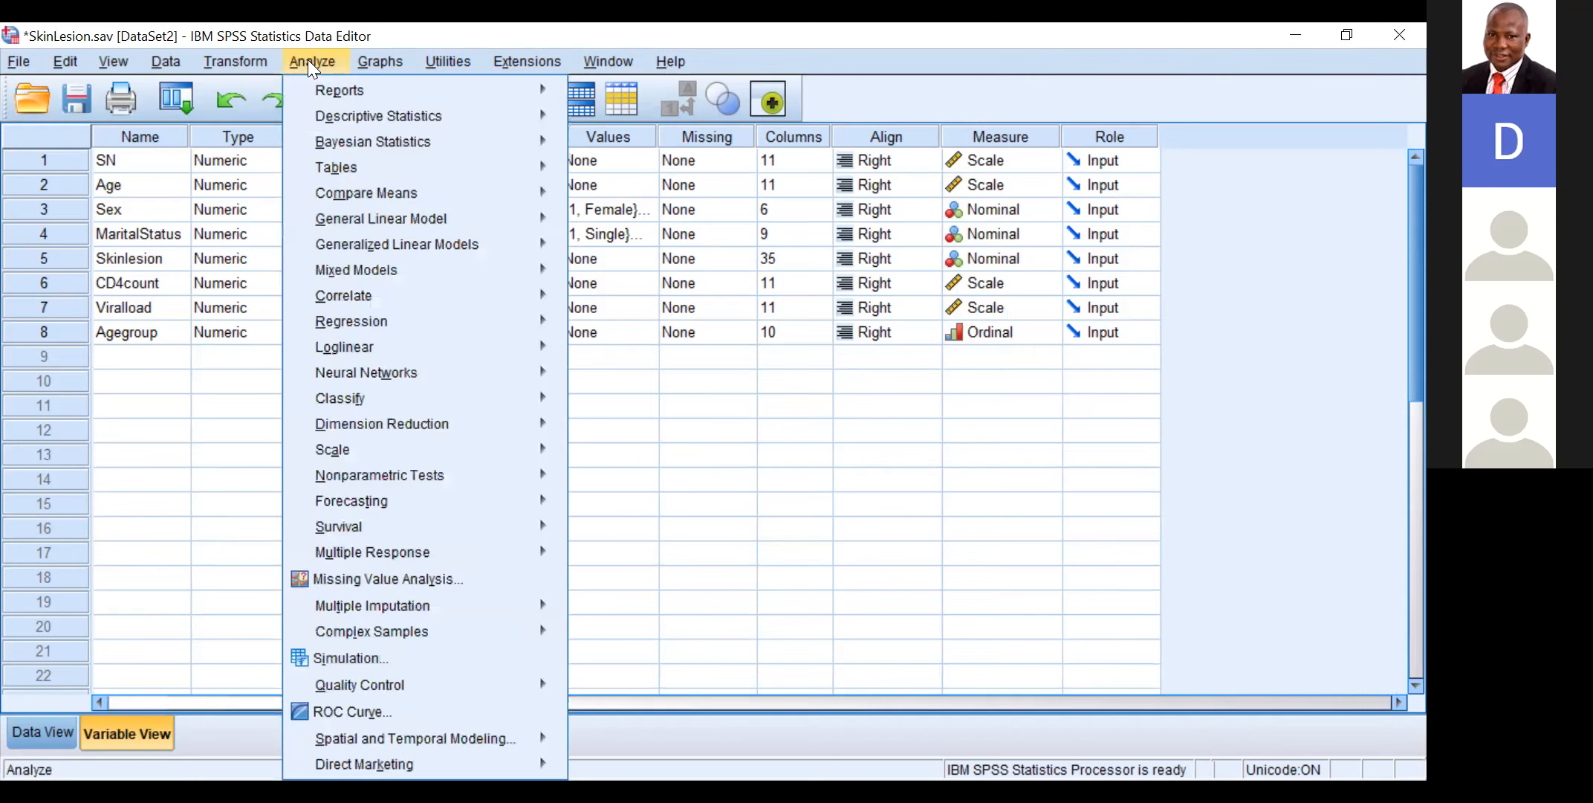
pyautogui.moveTo(331, 104)
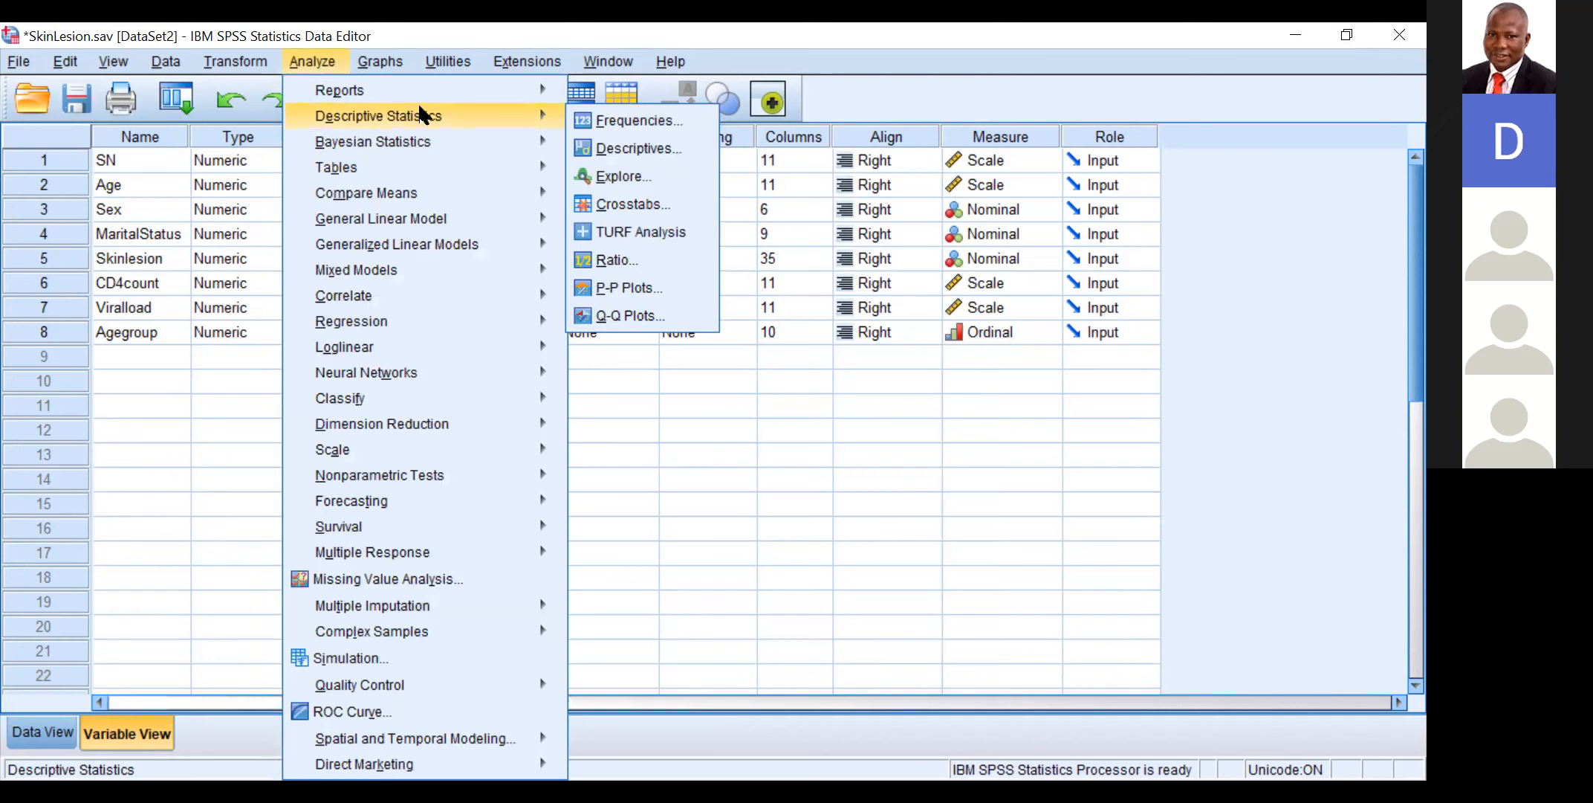
pyautogui.click(606, 121)
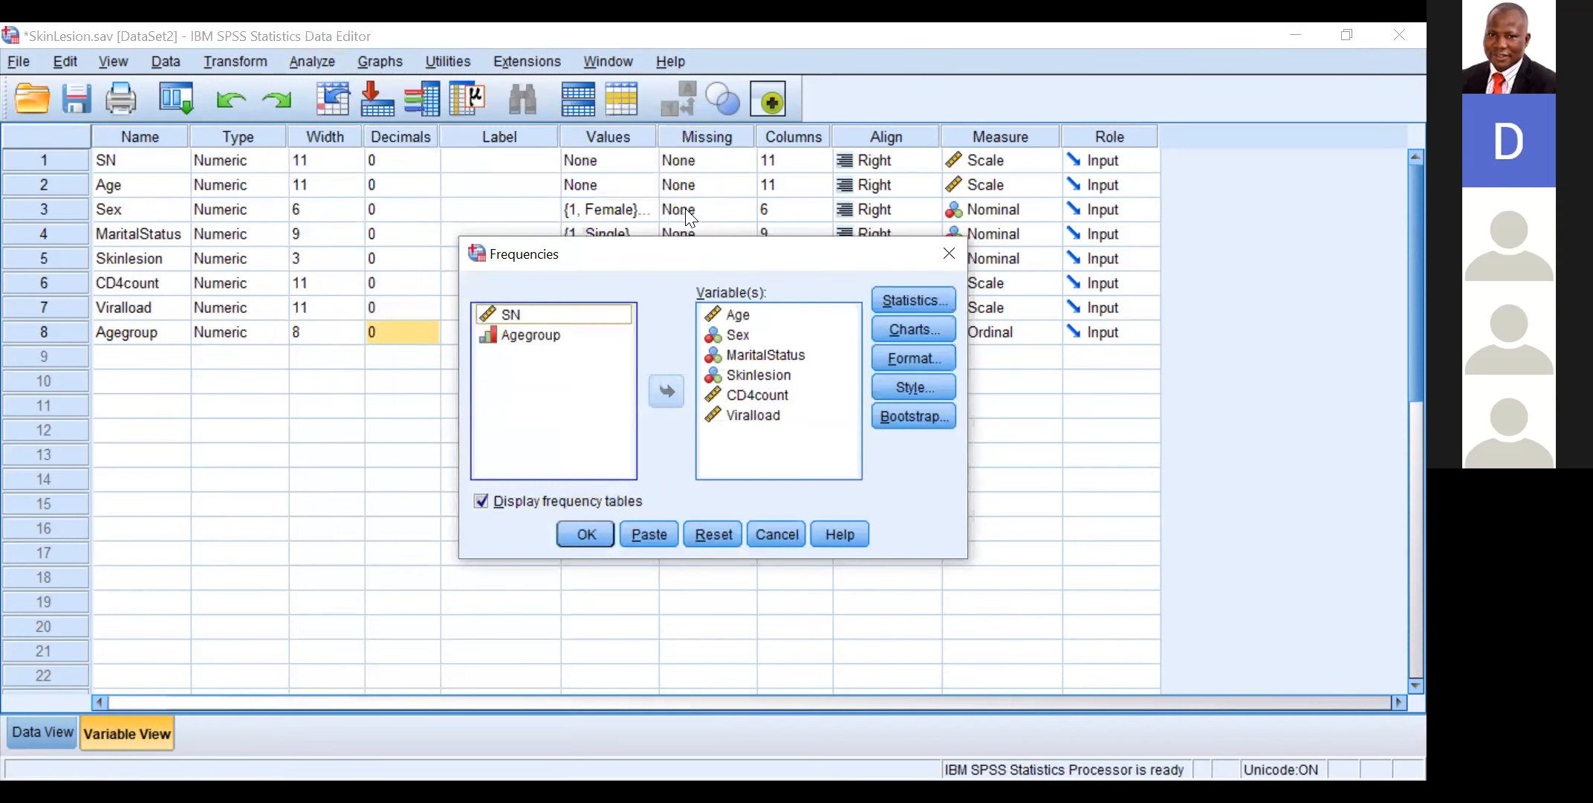
pyautogui.click(741, 315)
pyautogui.moveTo(741, 315); pyautogui.dragTo(657, 383)
pyautogui.click(657, 383)
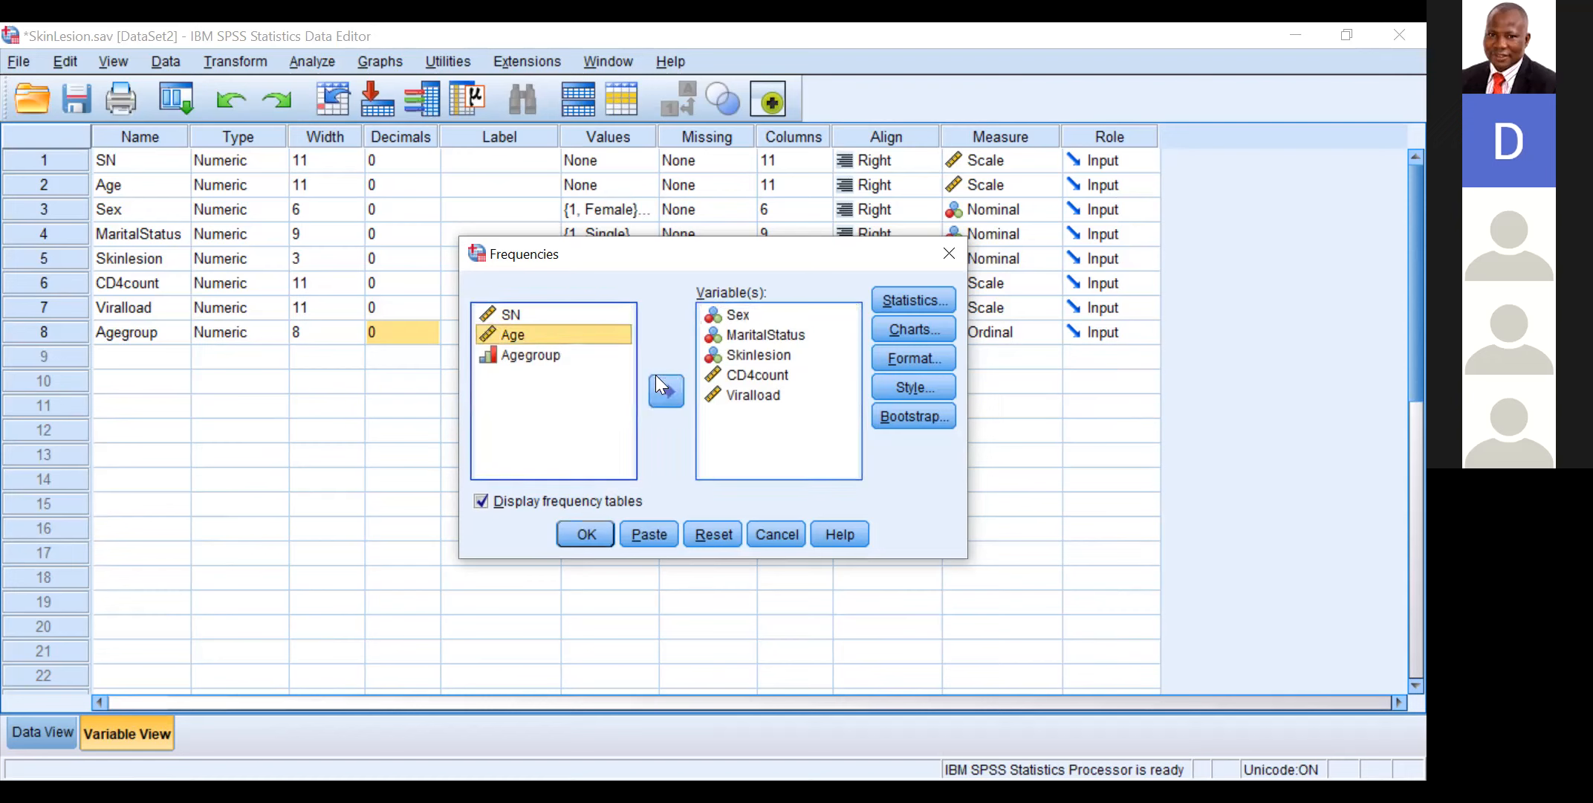
pyautogui.click(754, 311)
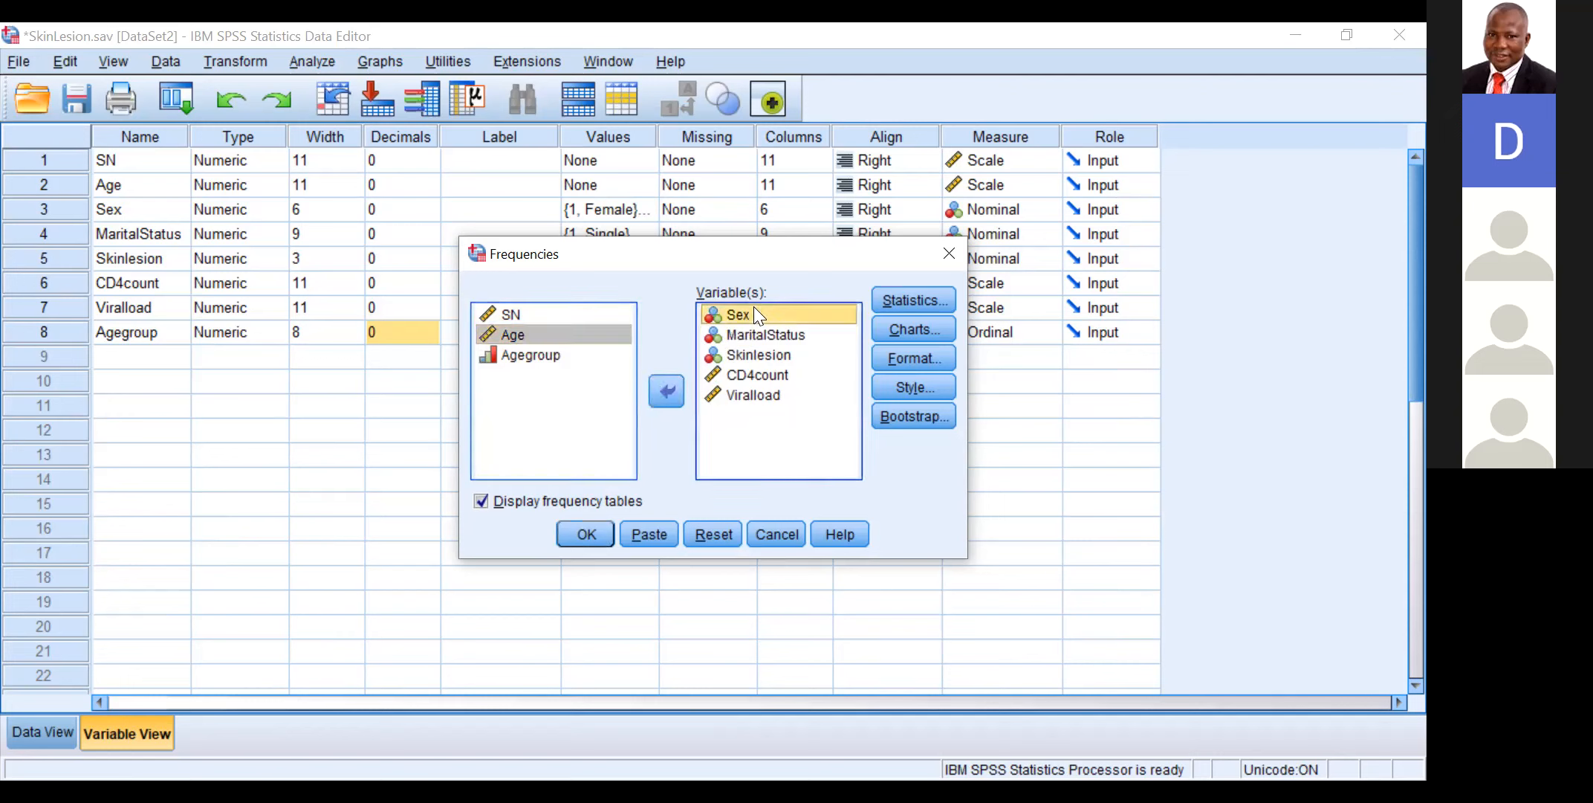
pyautogui.click(669, 386)
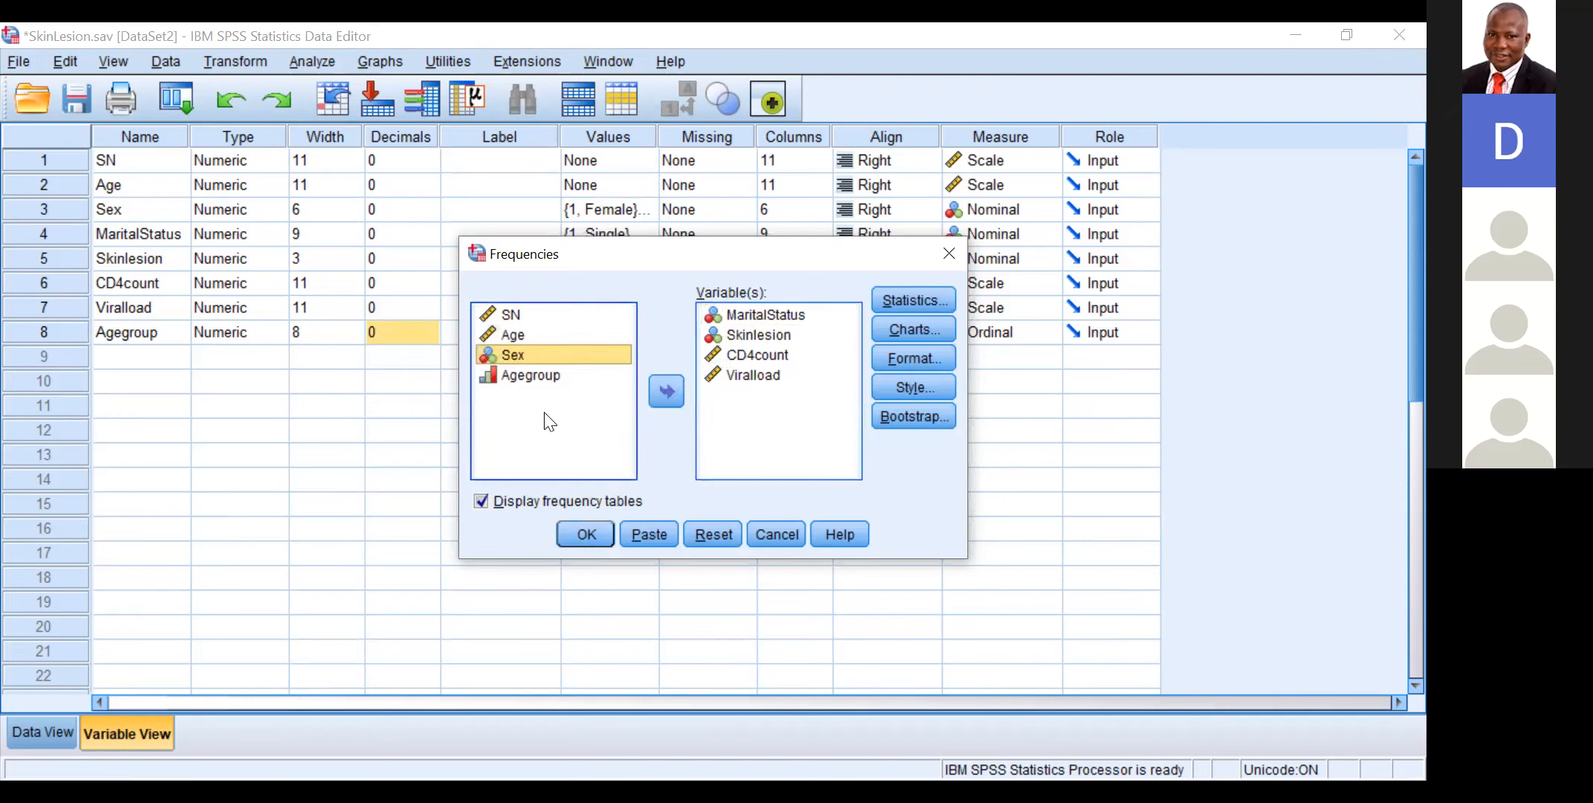
pyautogui.click(760, 312)
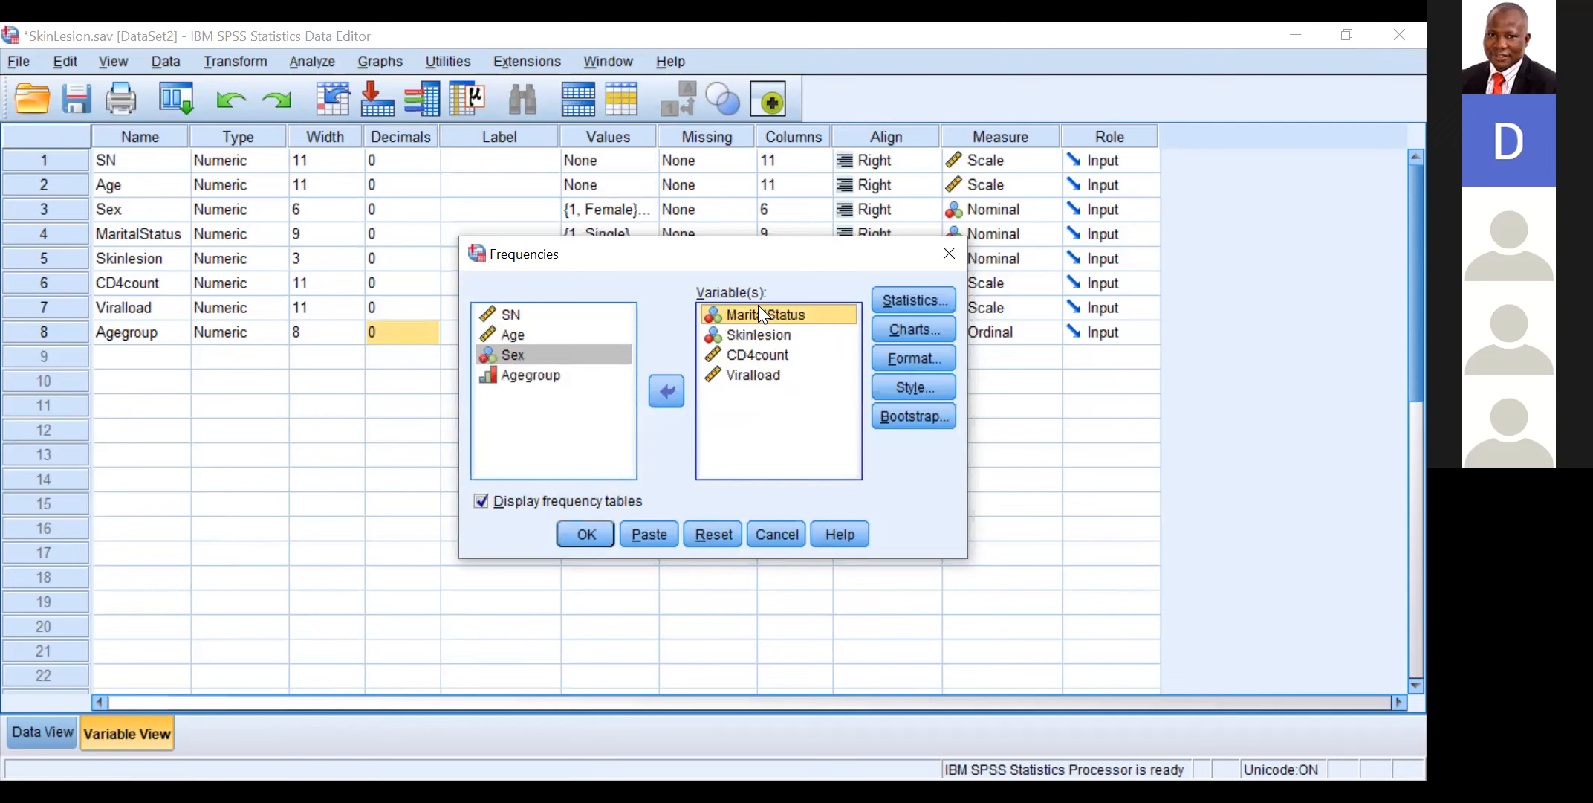
pyautogui.hotkey('shift', 'End')
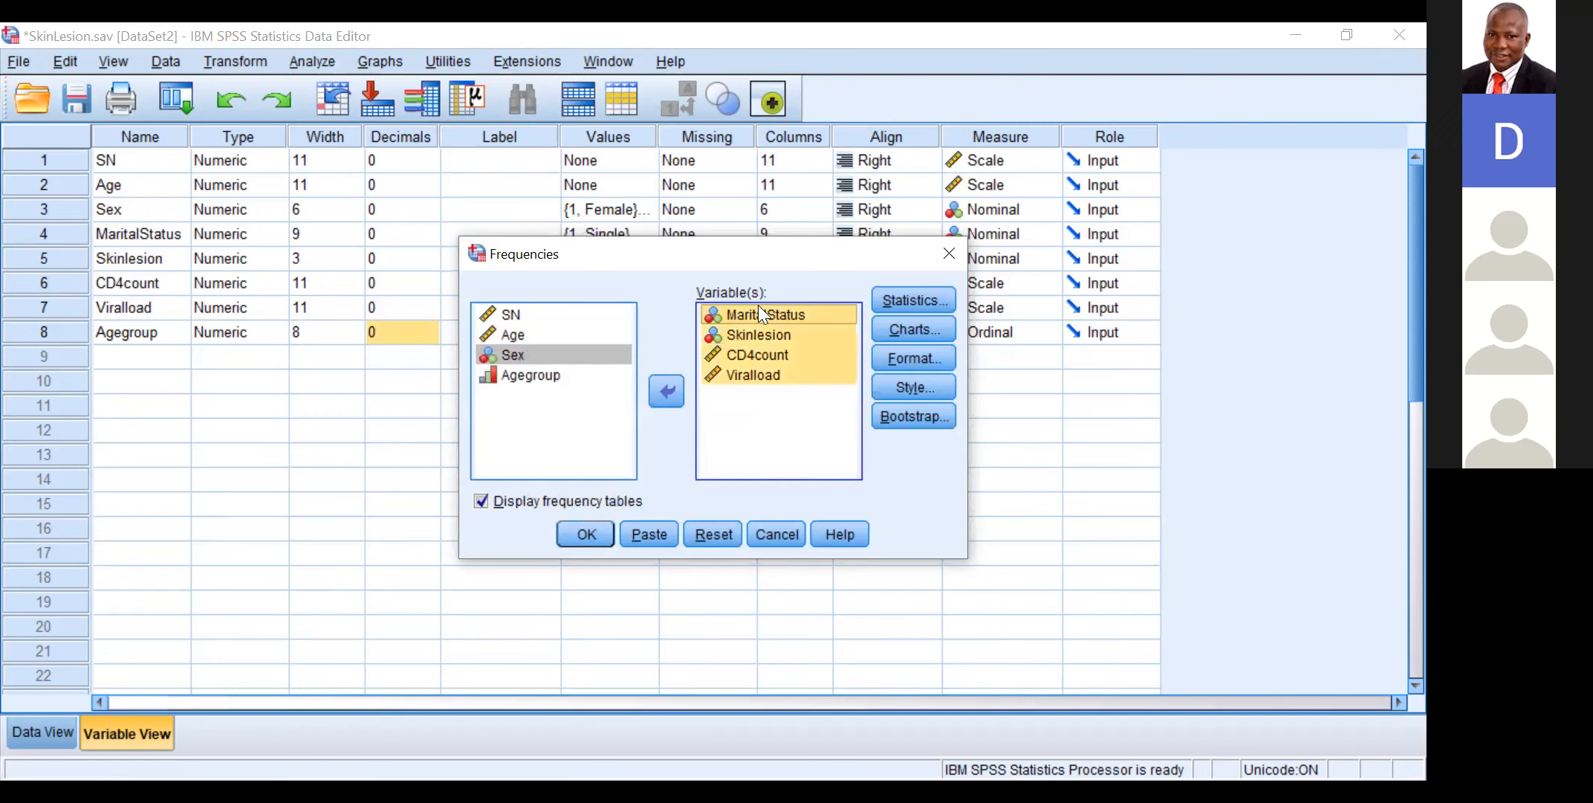
pyautogui.click(666, 389)
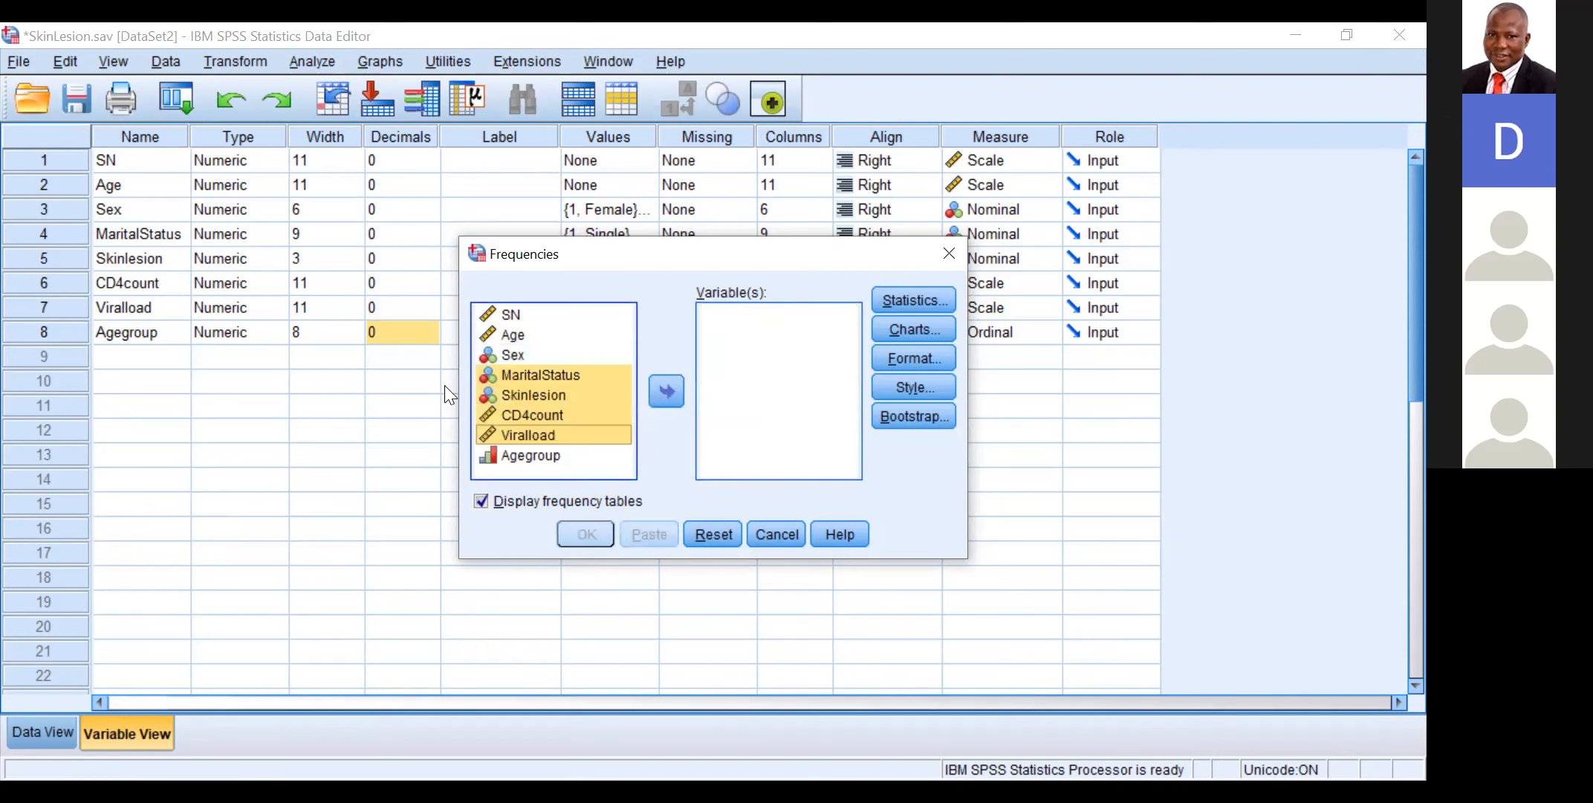
# Step: Add Agegroup as the only analysis variable and run its frequency table without any additional statistics
pyautogui.click(549, 454)
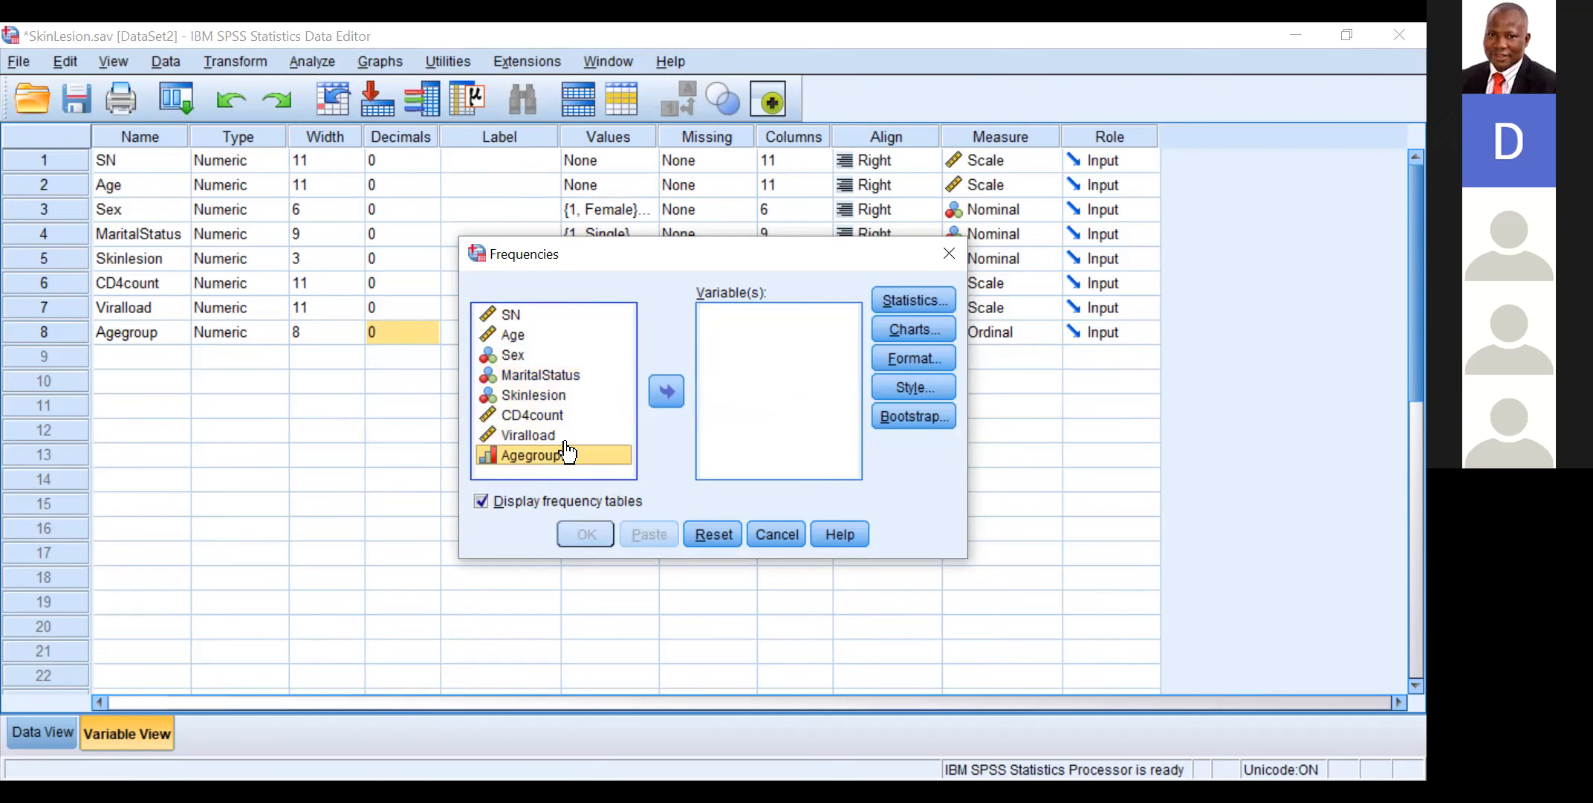
pyautogui.click(666, 386)
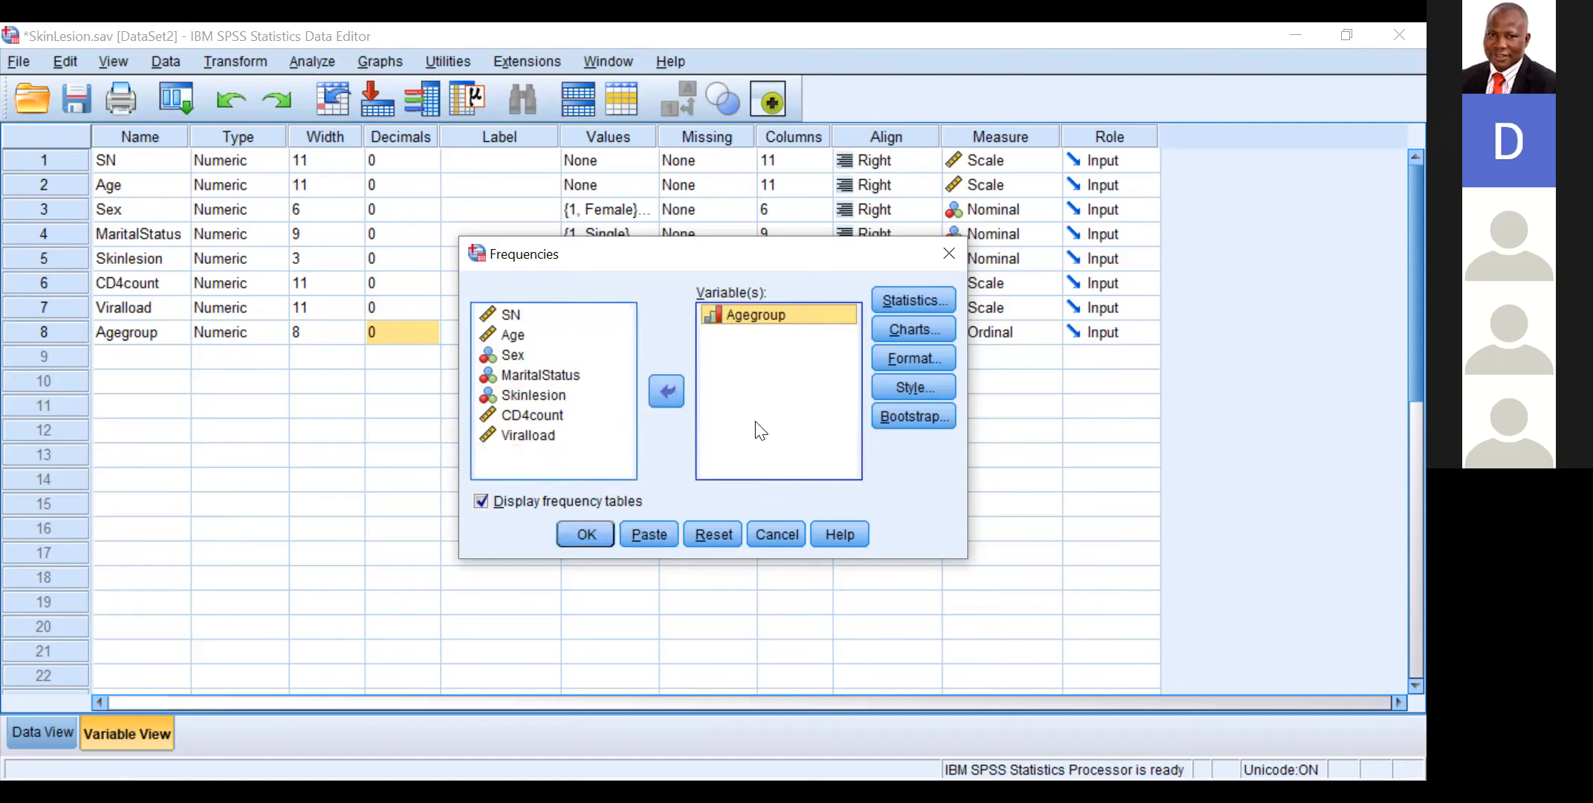
pyautogui.click(901, 297)
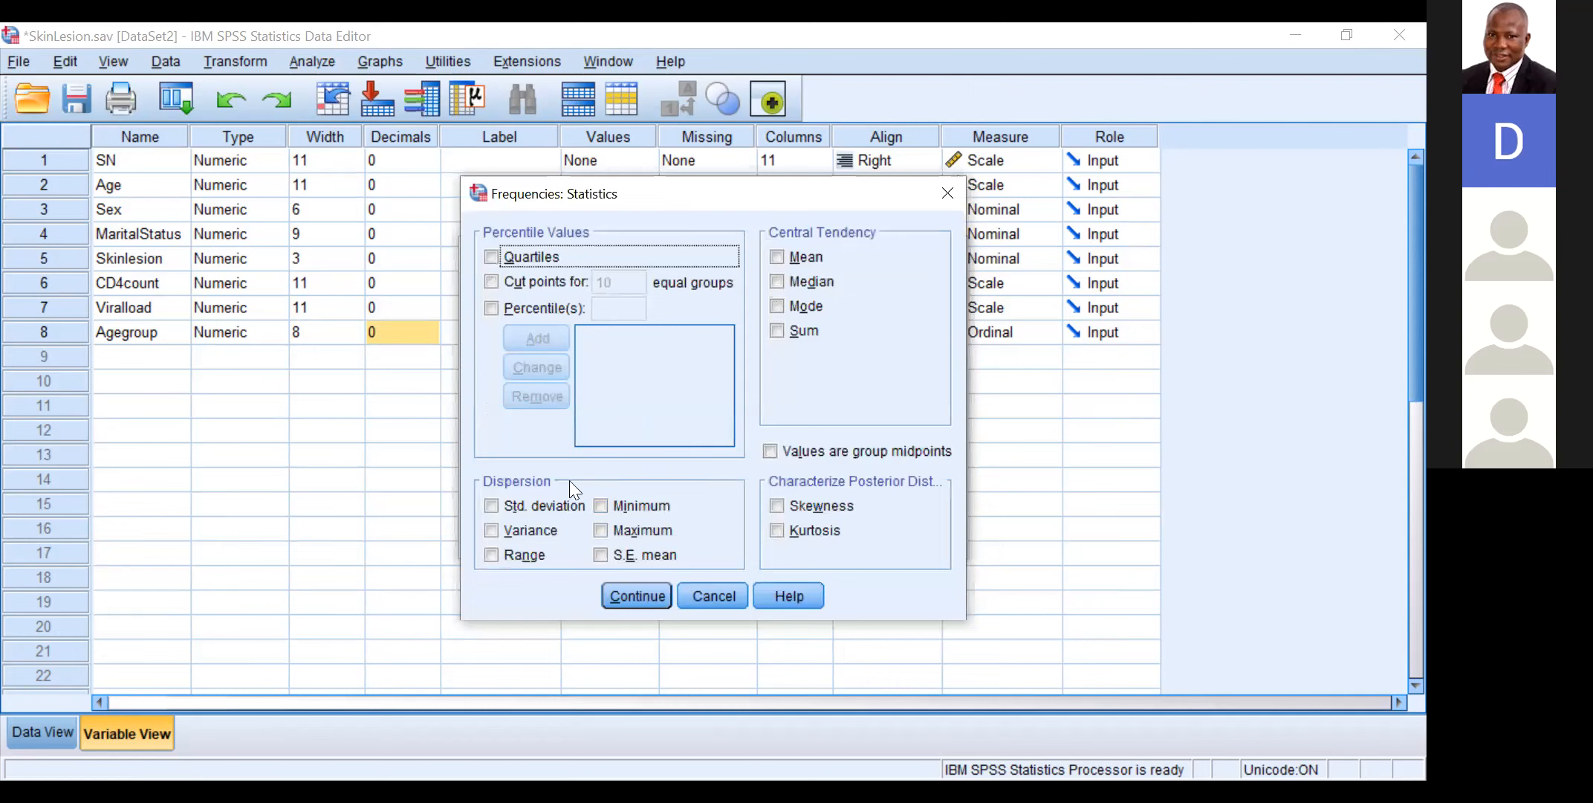
pyautogui.click(635, 595)
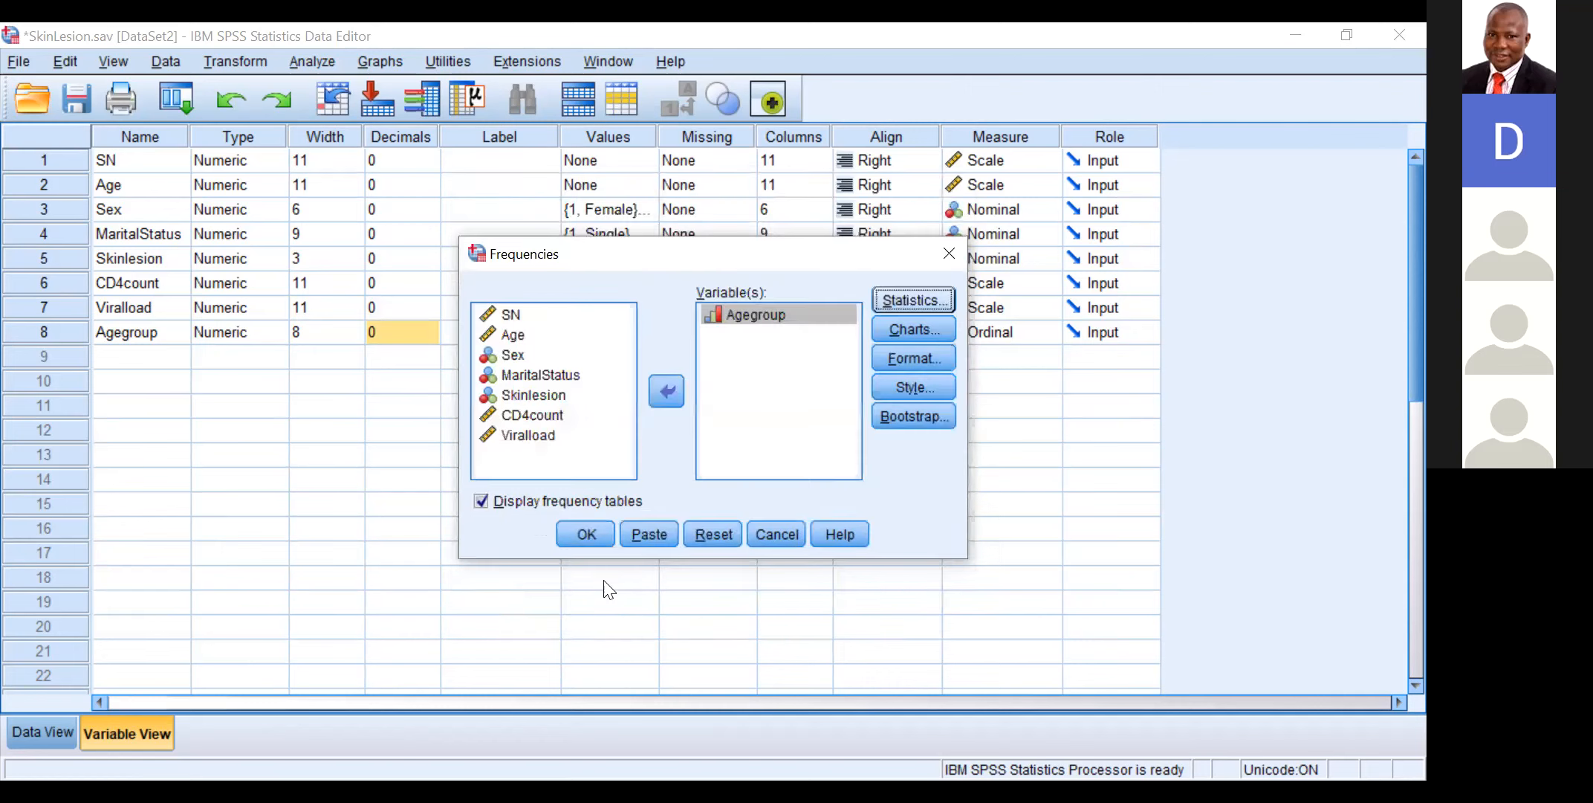
pyautogui.click(581, 531)
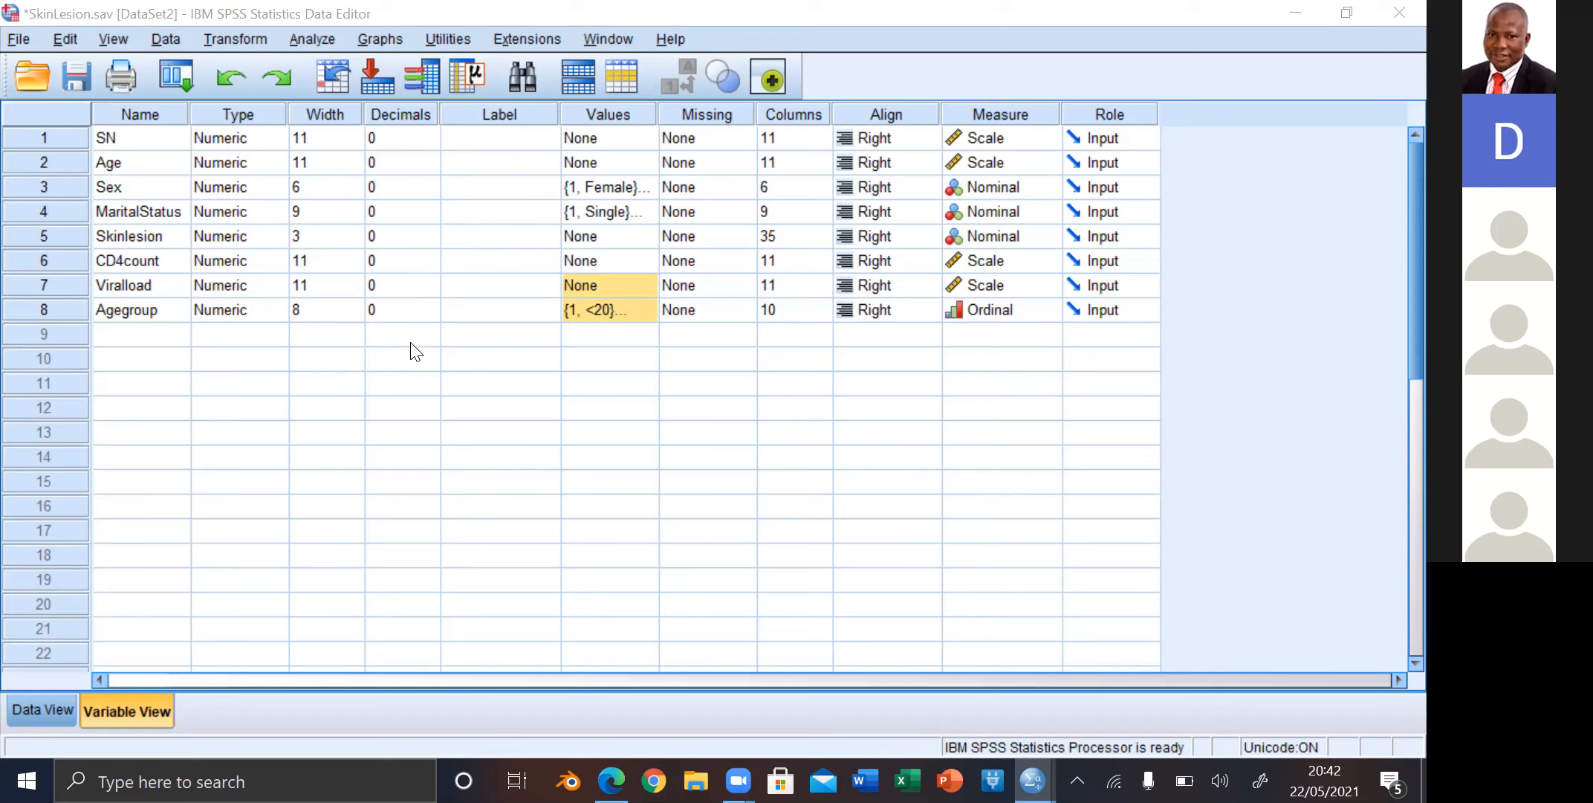
# Step: Review the value labels defined for the Agegroup variable
pyautogui.click(631, 308)
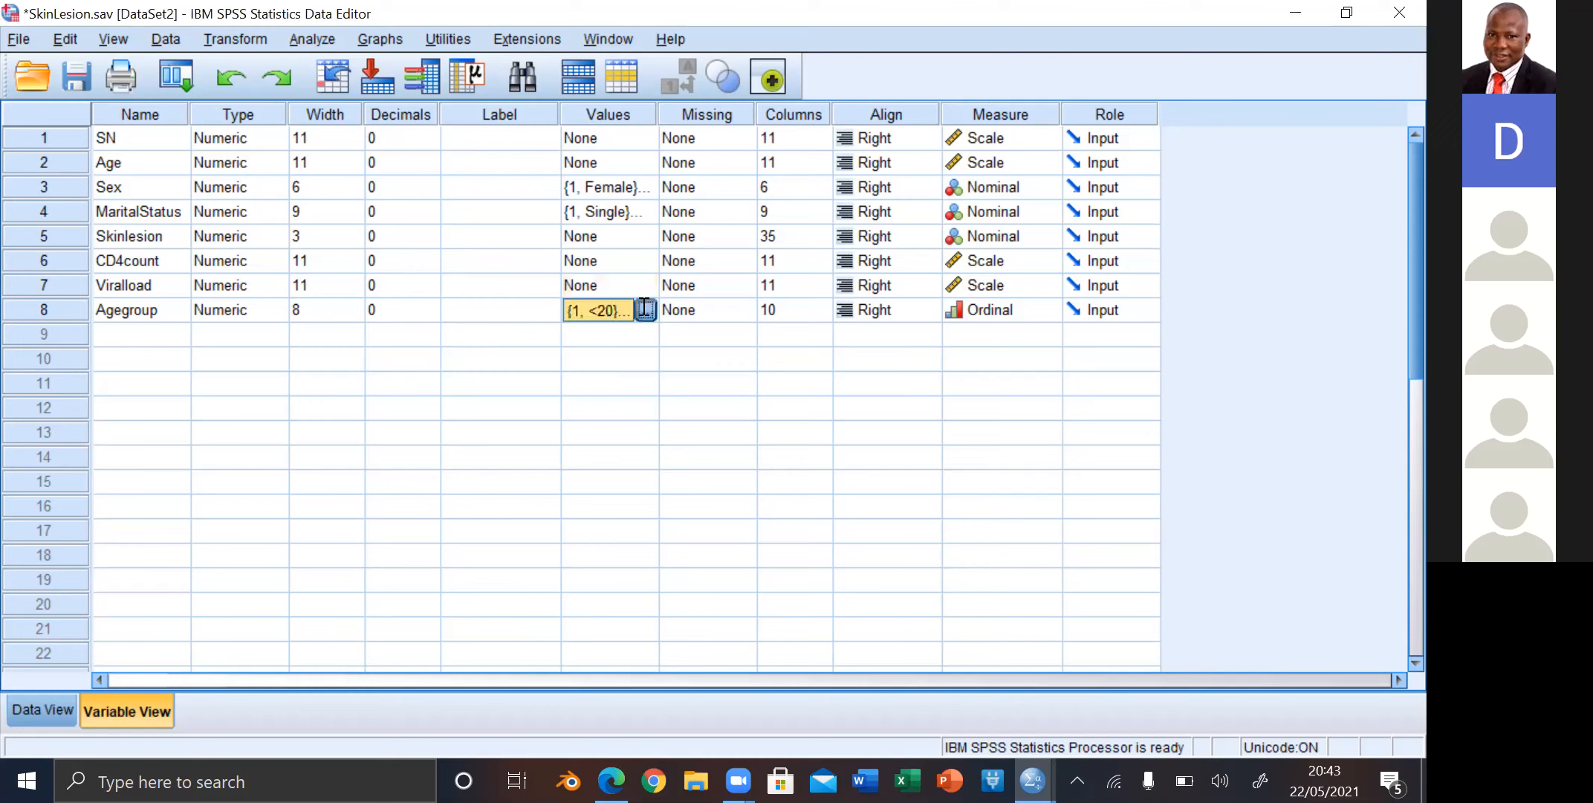
pyautogui.click(645, 309)
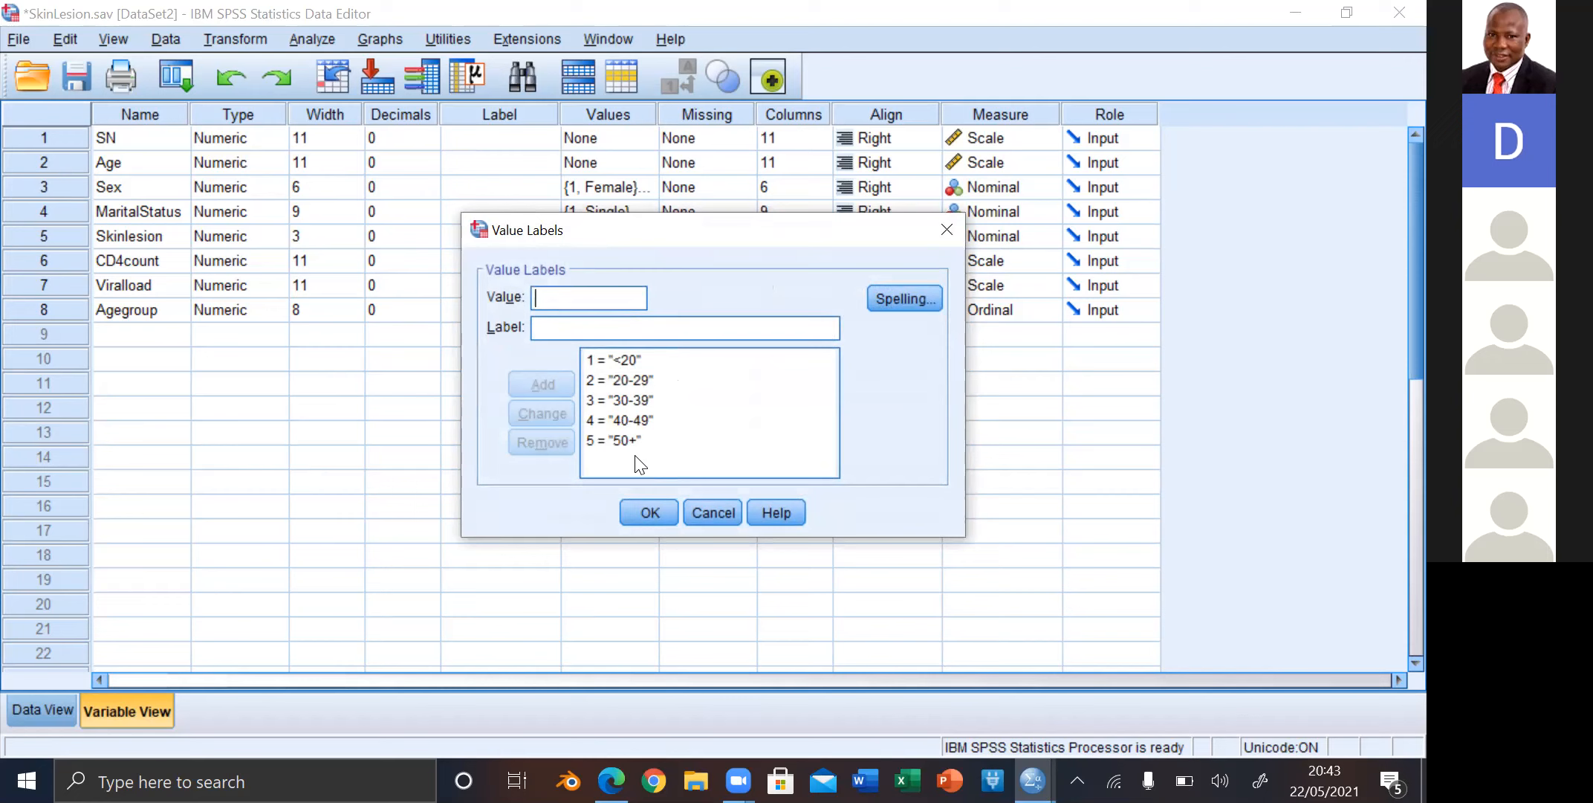
pyautogui.click(644, 510)
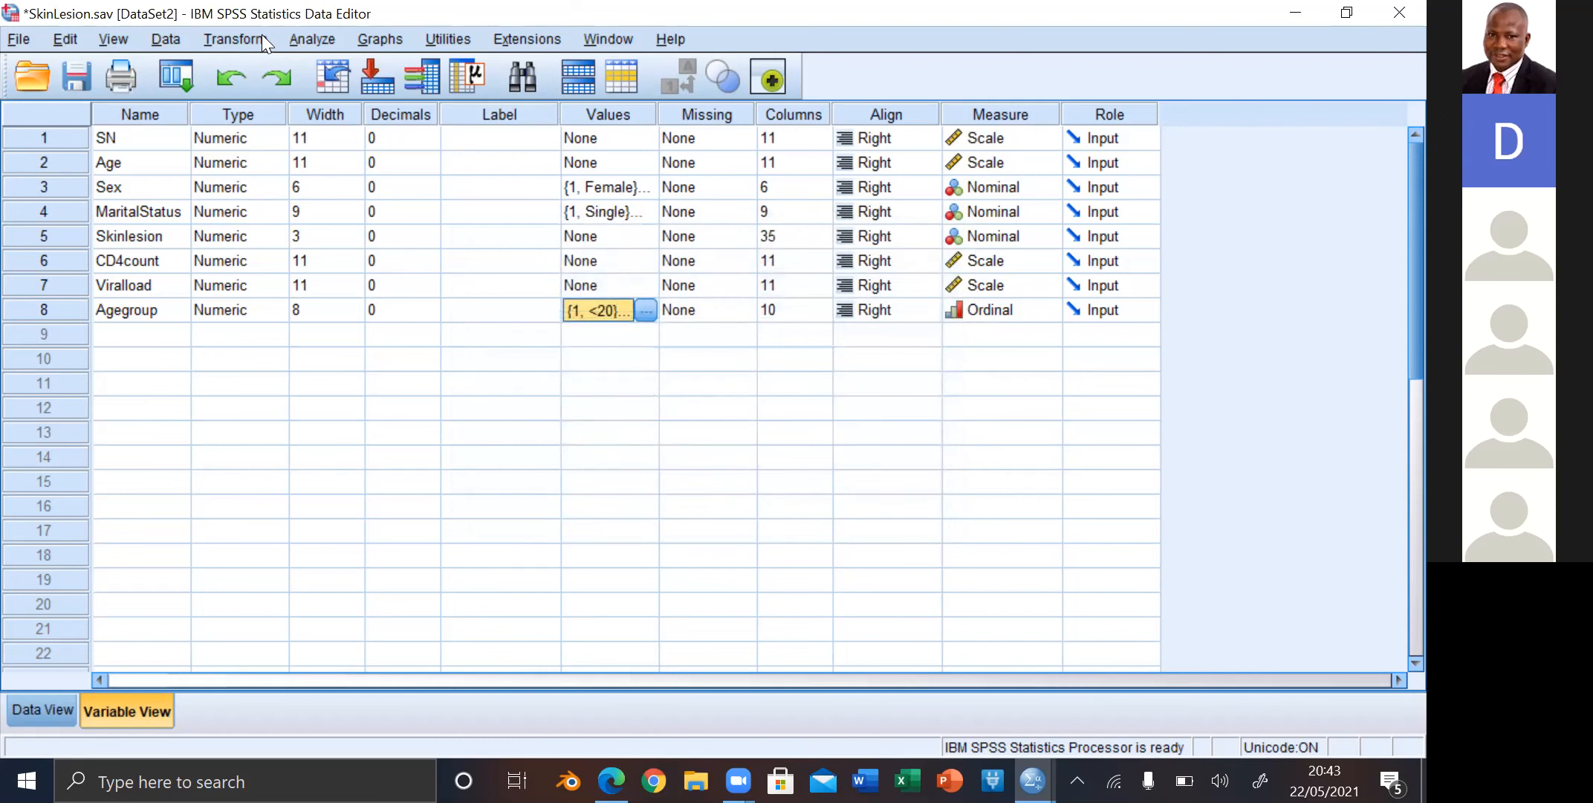
pyautogui.click(310, 42)
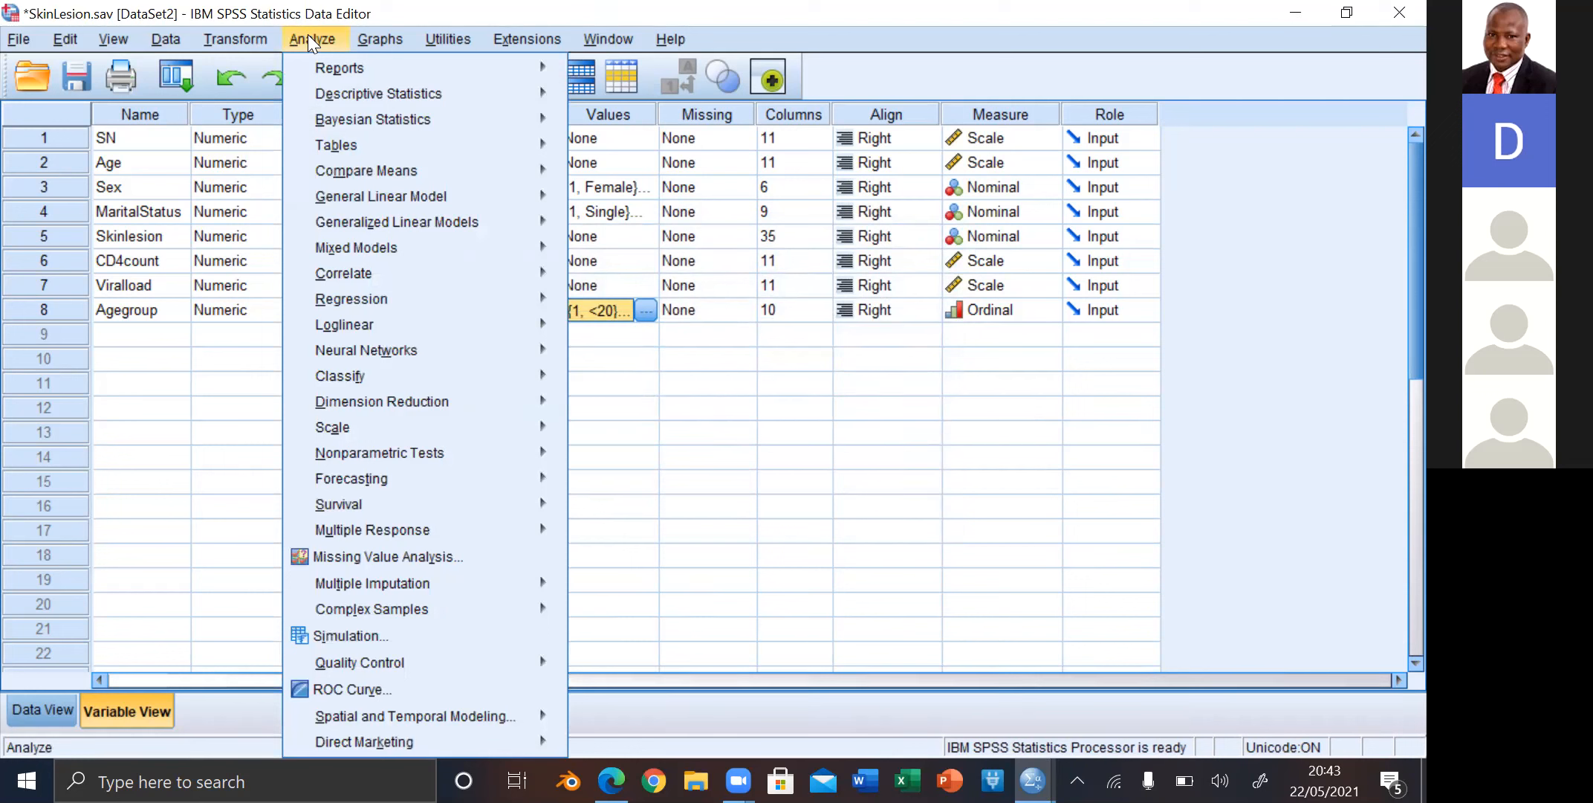
pyautogui.moveTo(445, 92)
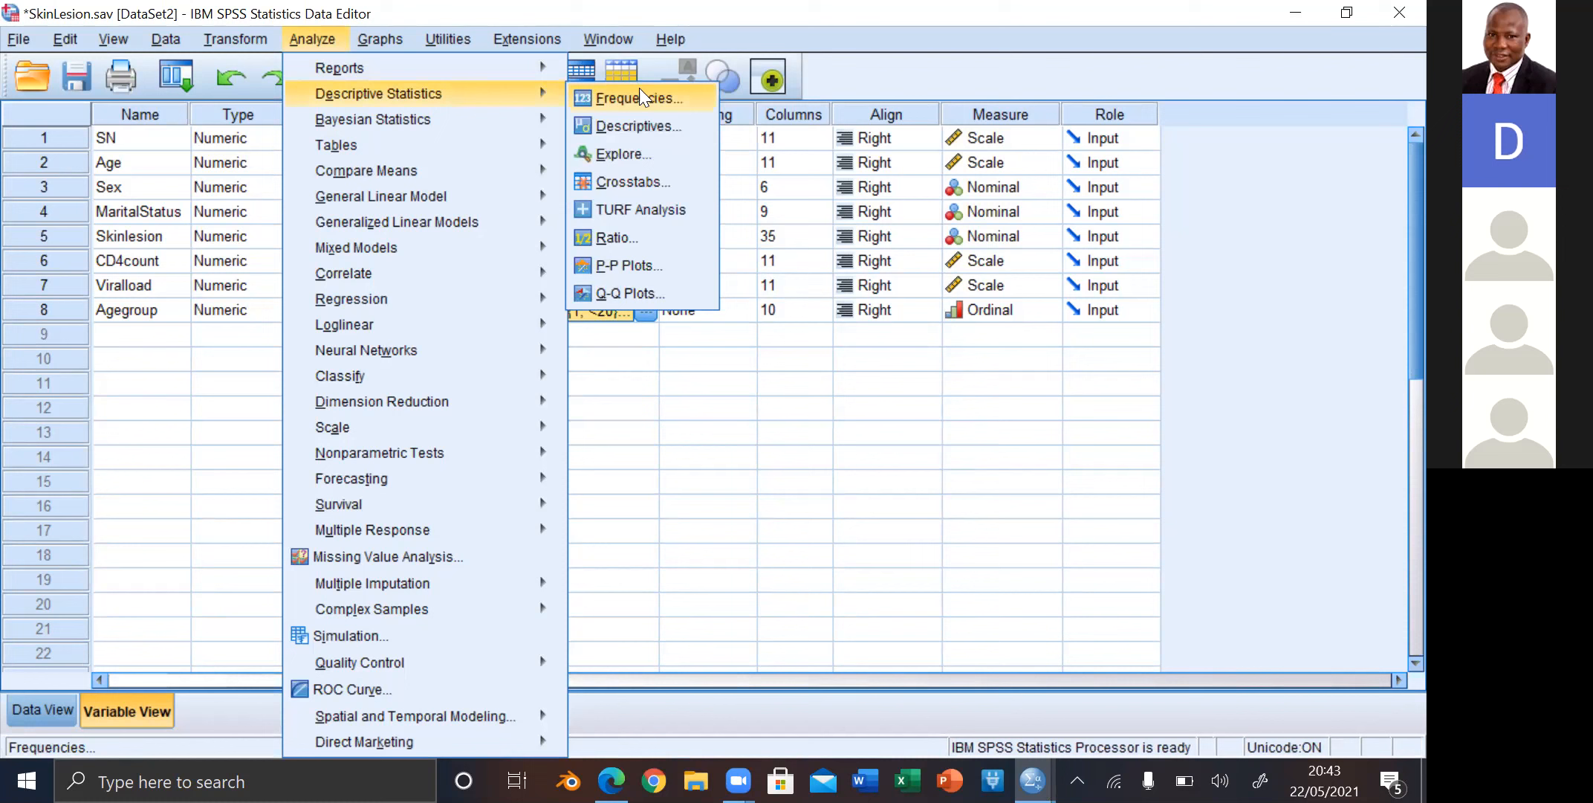
pyautogui.click(644, 127)
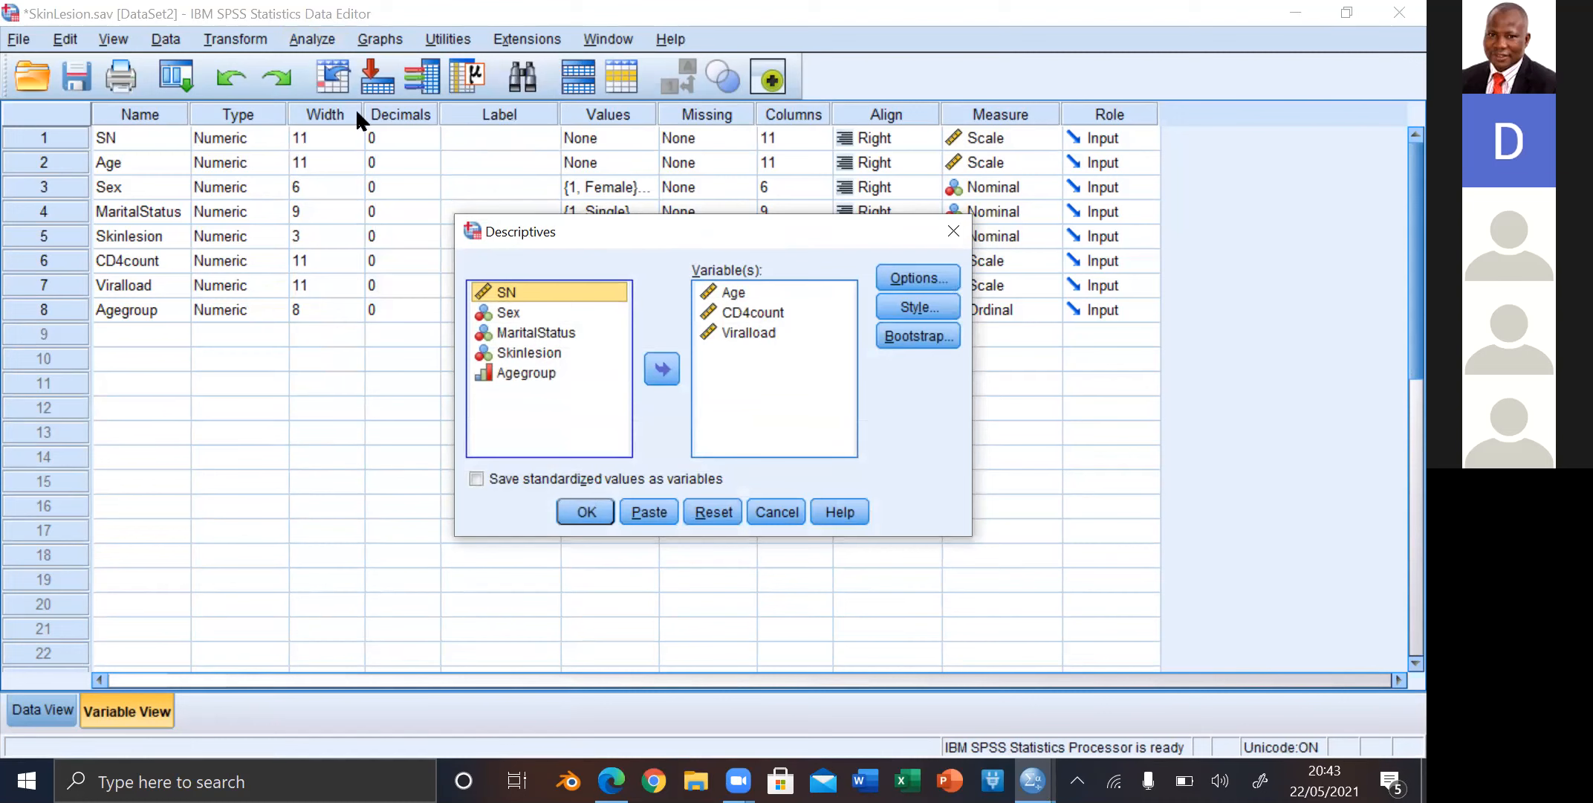
# Step: Rerun the Frequencies analysis for Agegroup without extra statistics and bring the new labelled table into view in the output
pyautogui.click(308, 33)
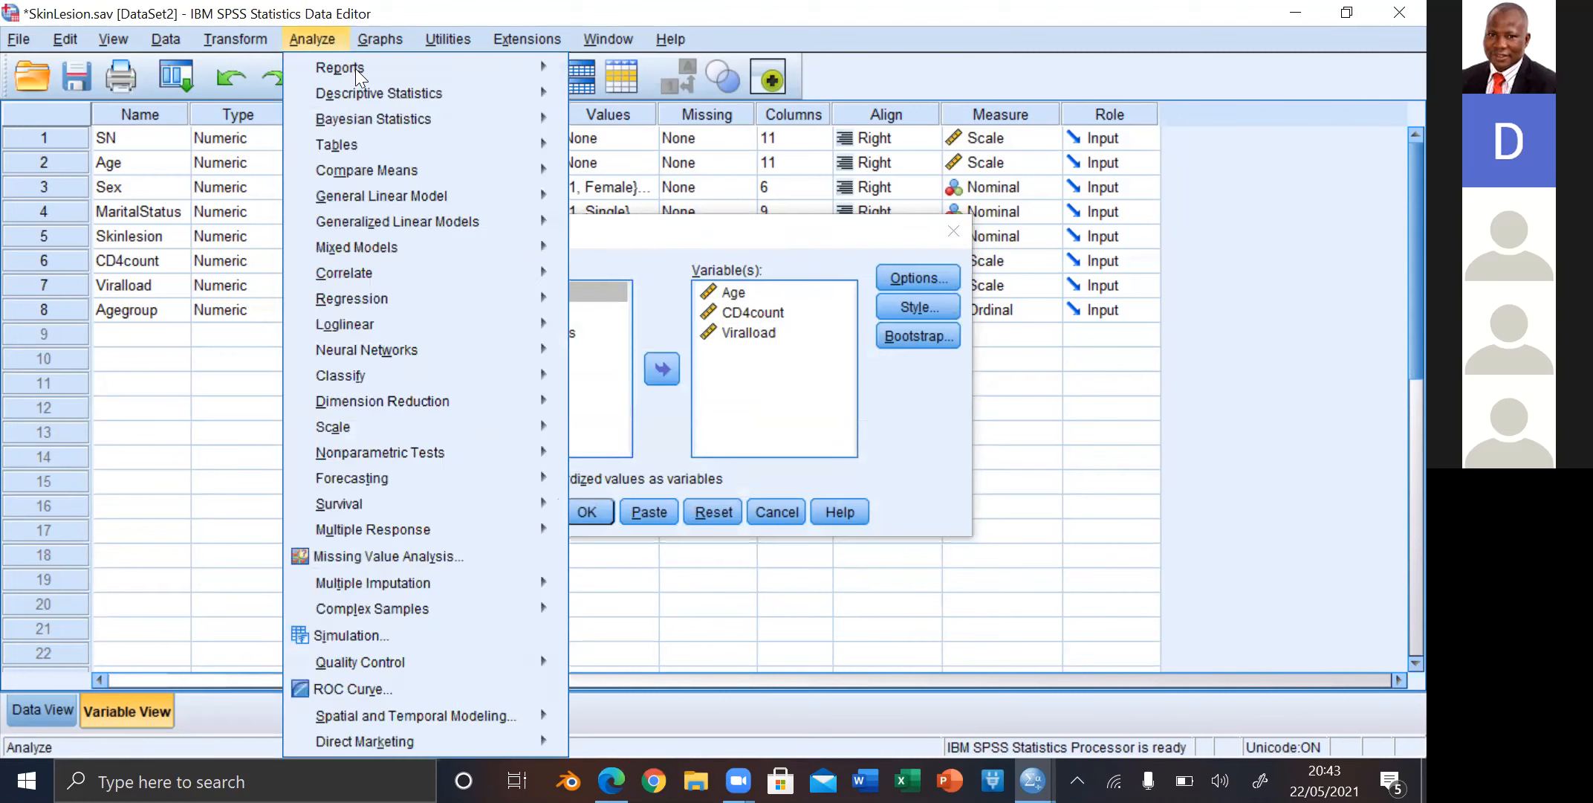
pyautogui.moveTo(485, 92)
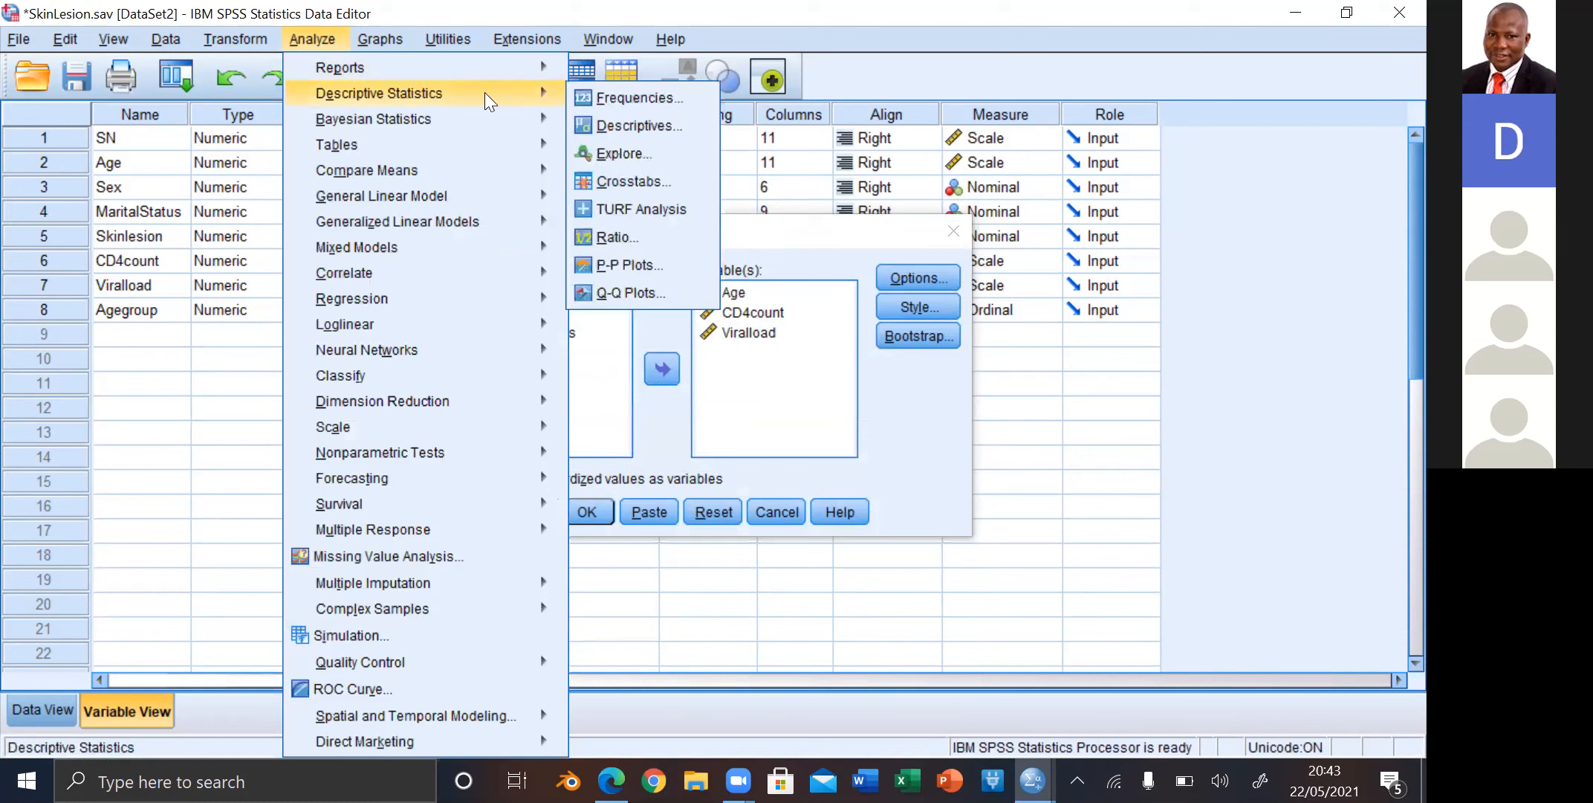
pyautogui.click(618, 93)
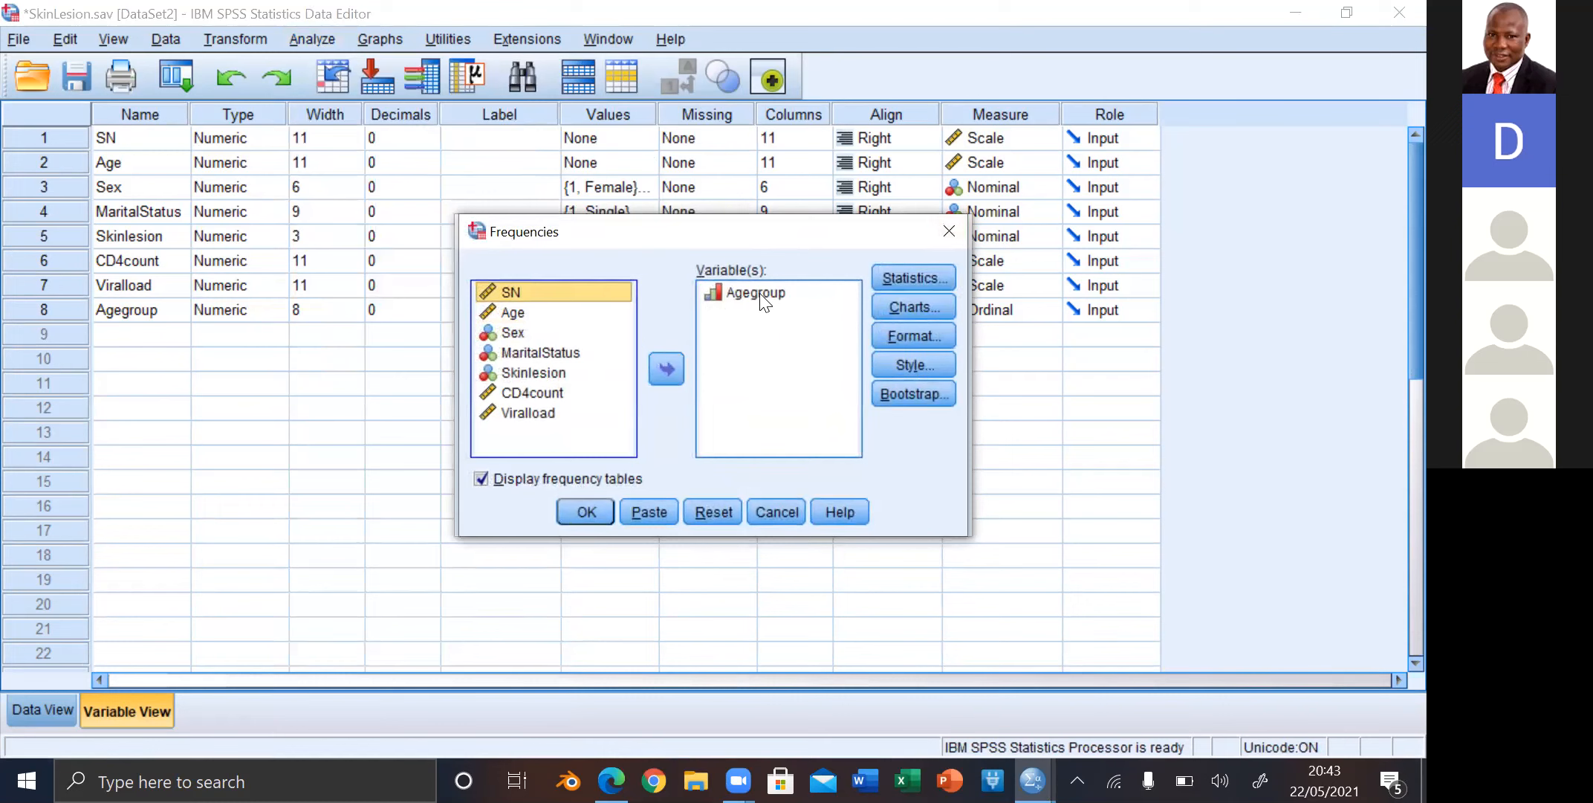
pyautogui.click(918, 270)
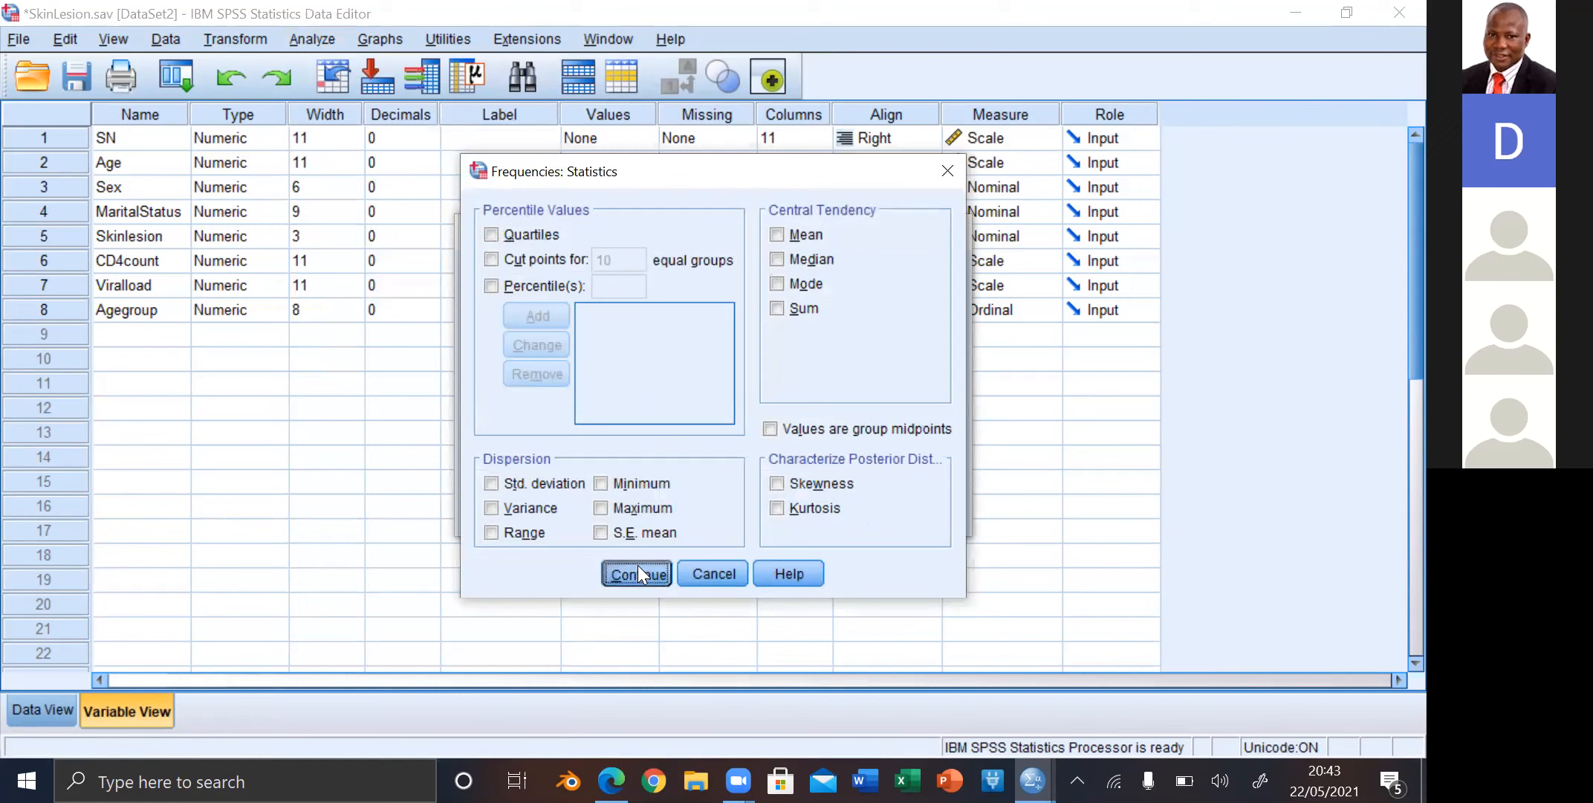
pyautogui.click(605, 569)
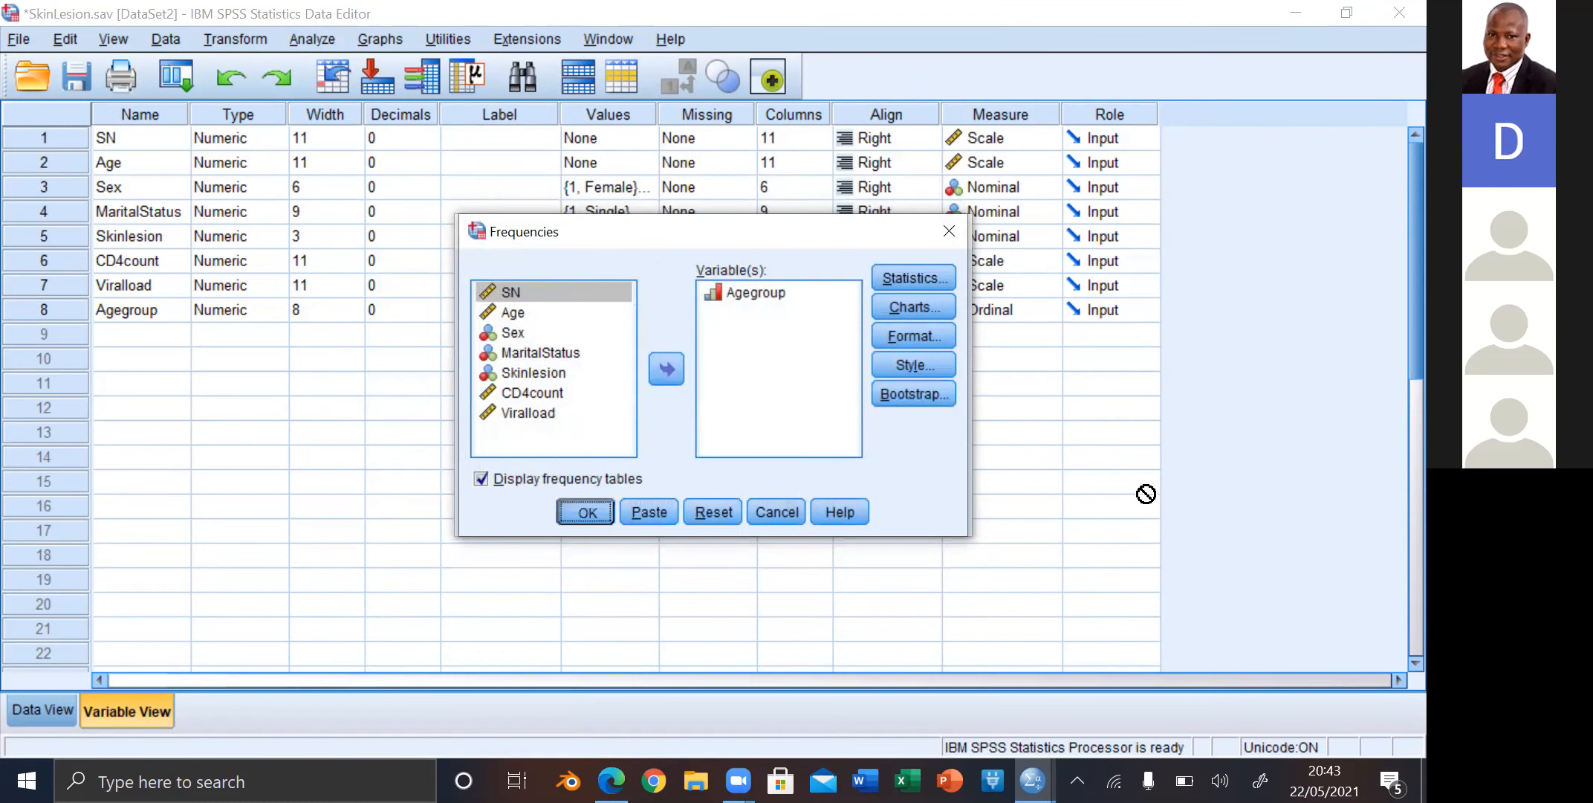
pyautogui.press('Return')
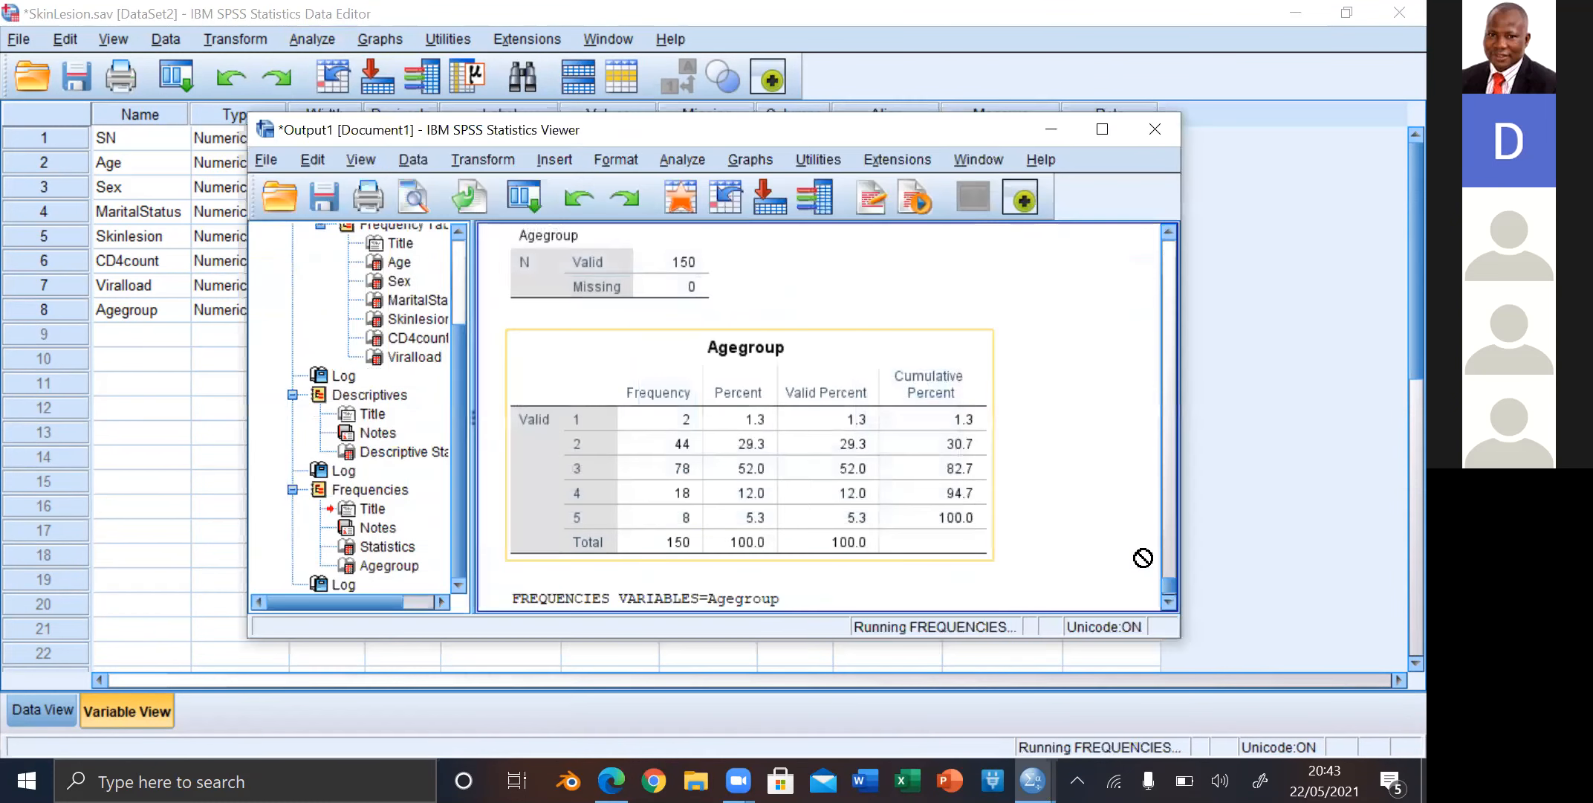
pyautogui.click(1169, 604)
pyautogui.click(1169, 604)
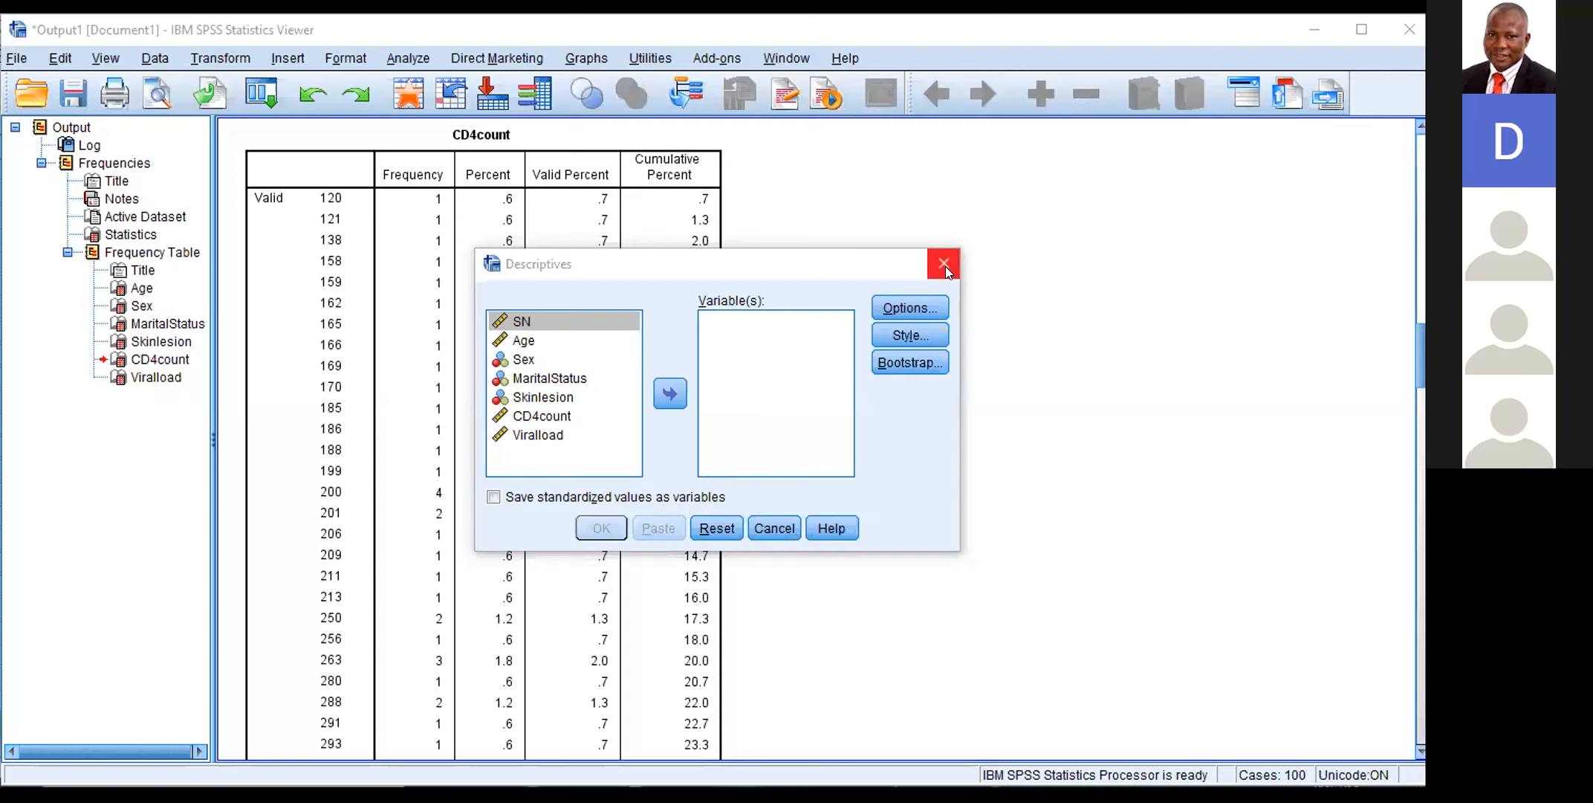
# Step: Close the Descriptives dialog and go back to the Statistics table at the start of the frequencies output
pyautogui.click(946, 272)
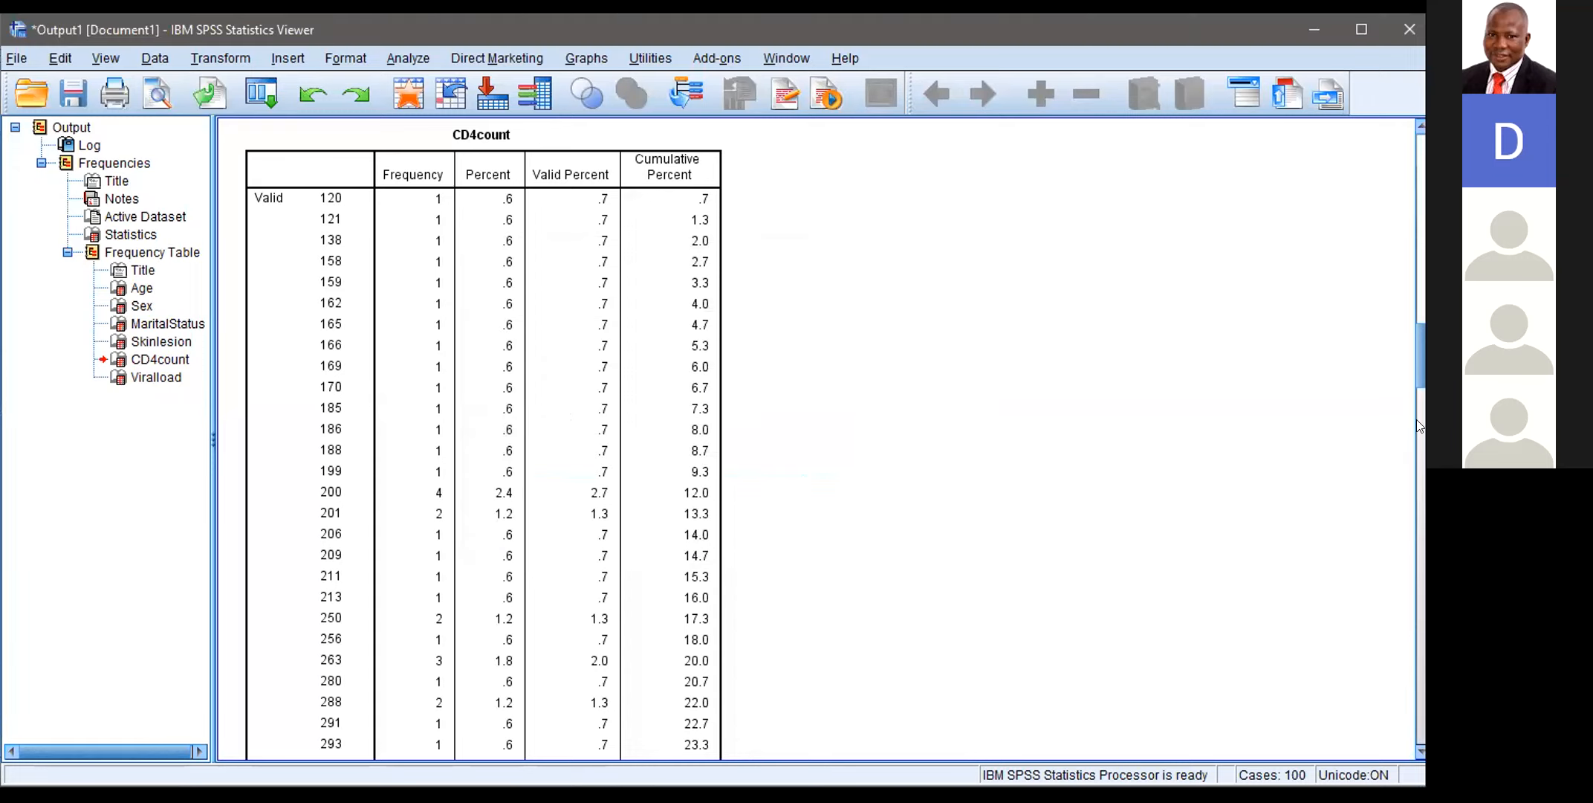
pyautogui.moveTo(1416, 369); pyautogui.dragTo(1416, 91)
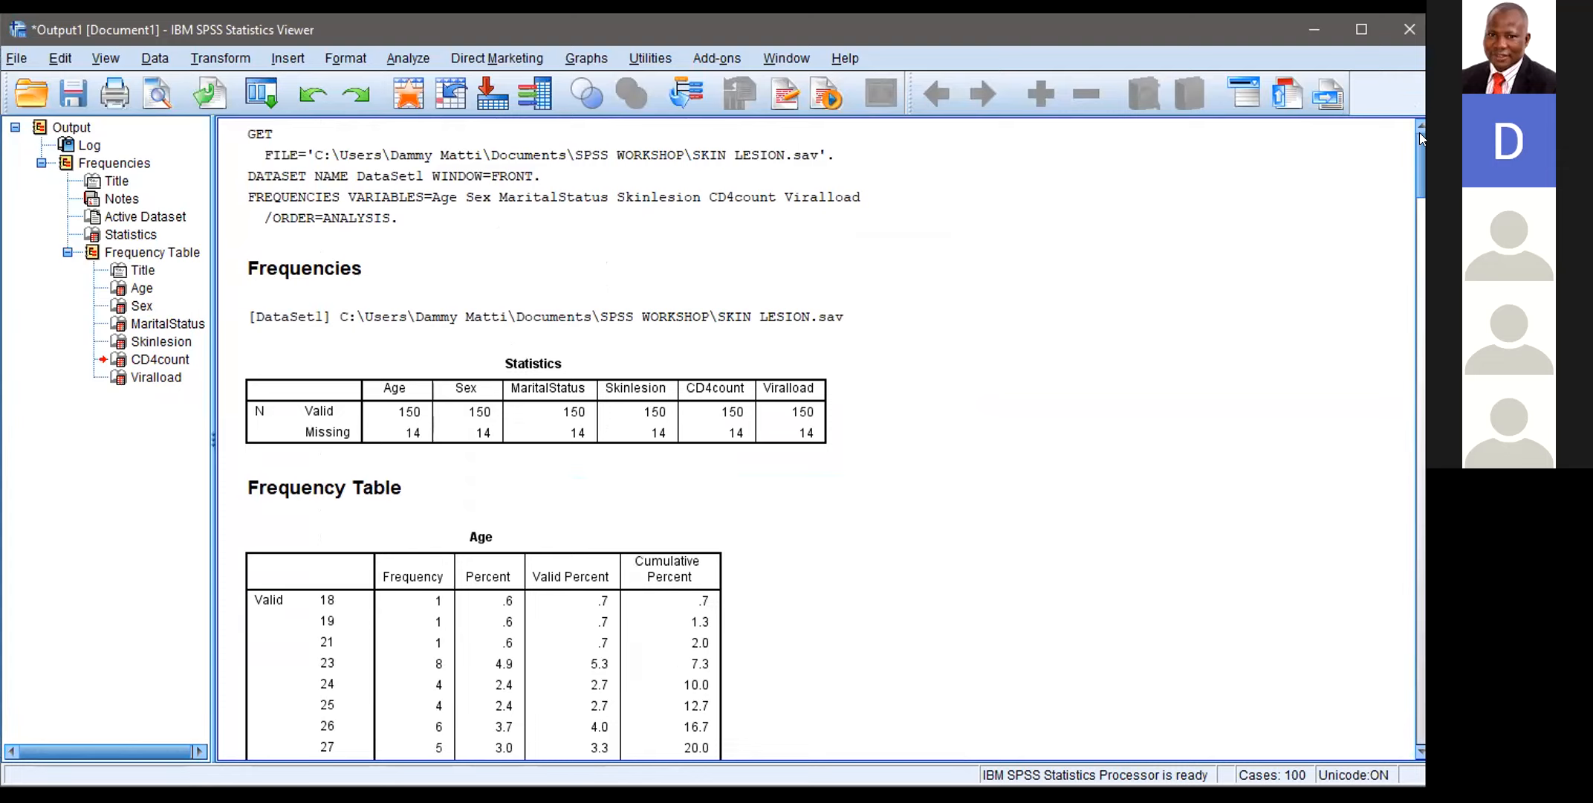
# Step: Set up a Descriptives analysis with Age, CD4count and Viralload as the variables
pyautogui.moveTo(1420, 168); pyautogui.dragTo(1421, 34)
pyautogui.click(408, 58)
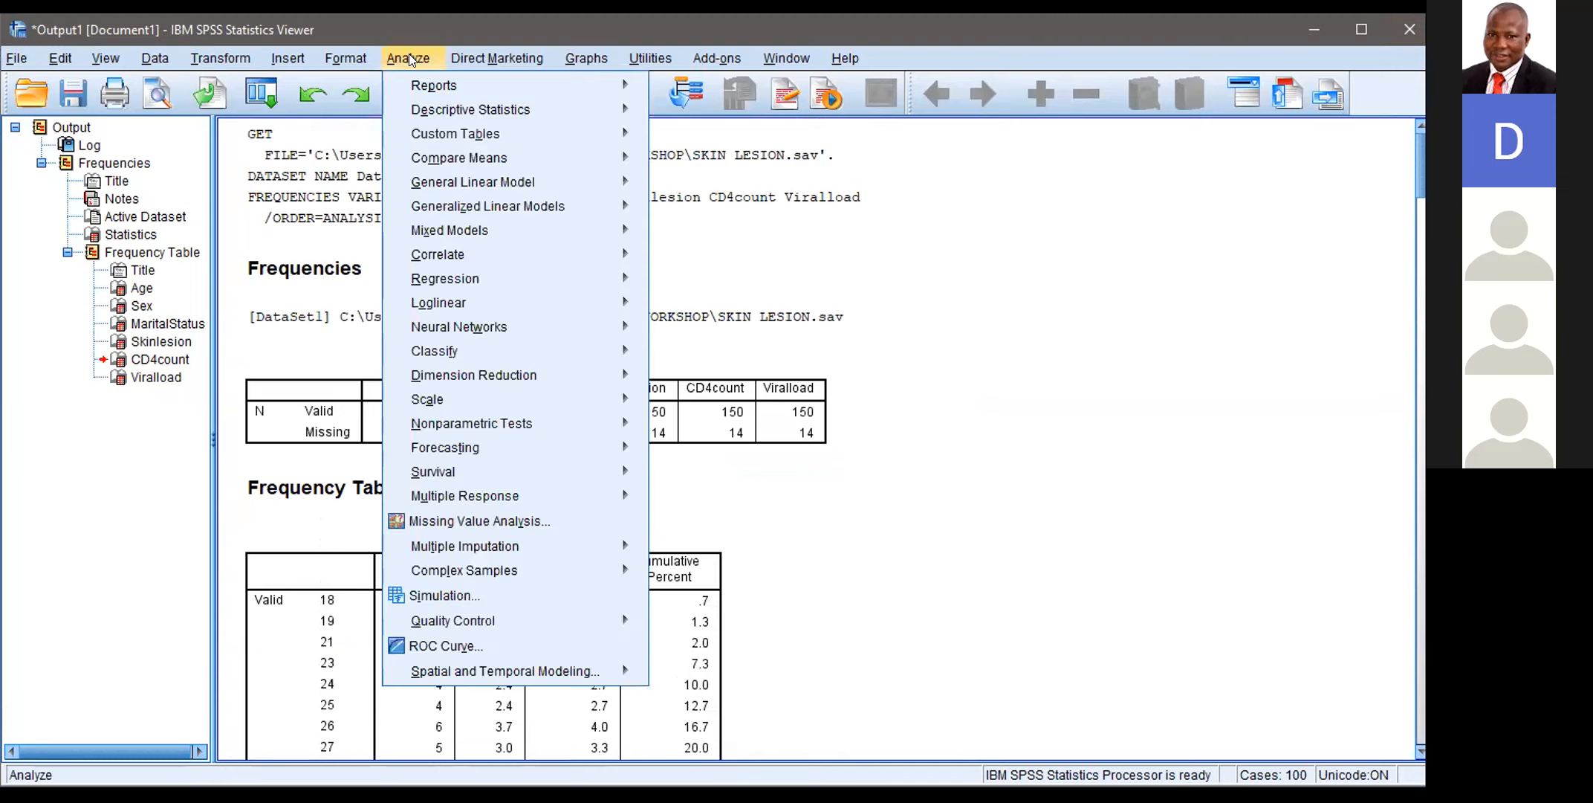
pyautogui.moveTo(462, 110)
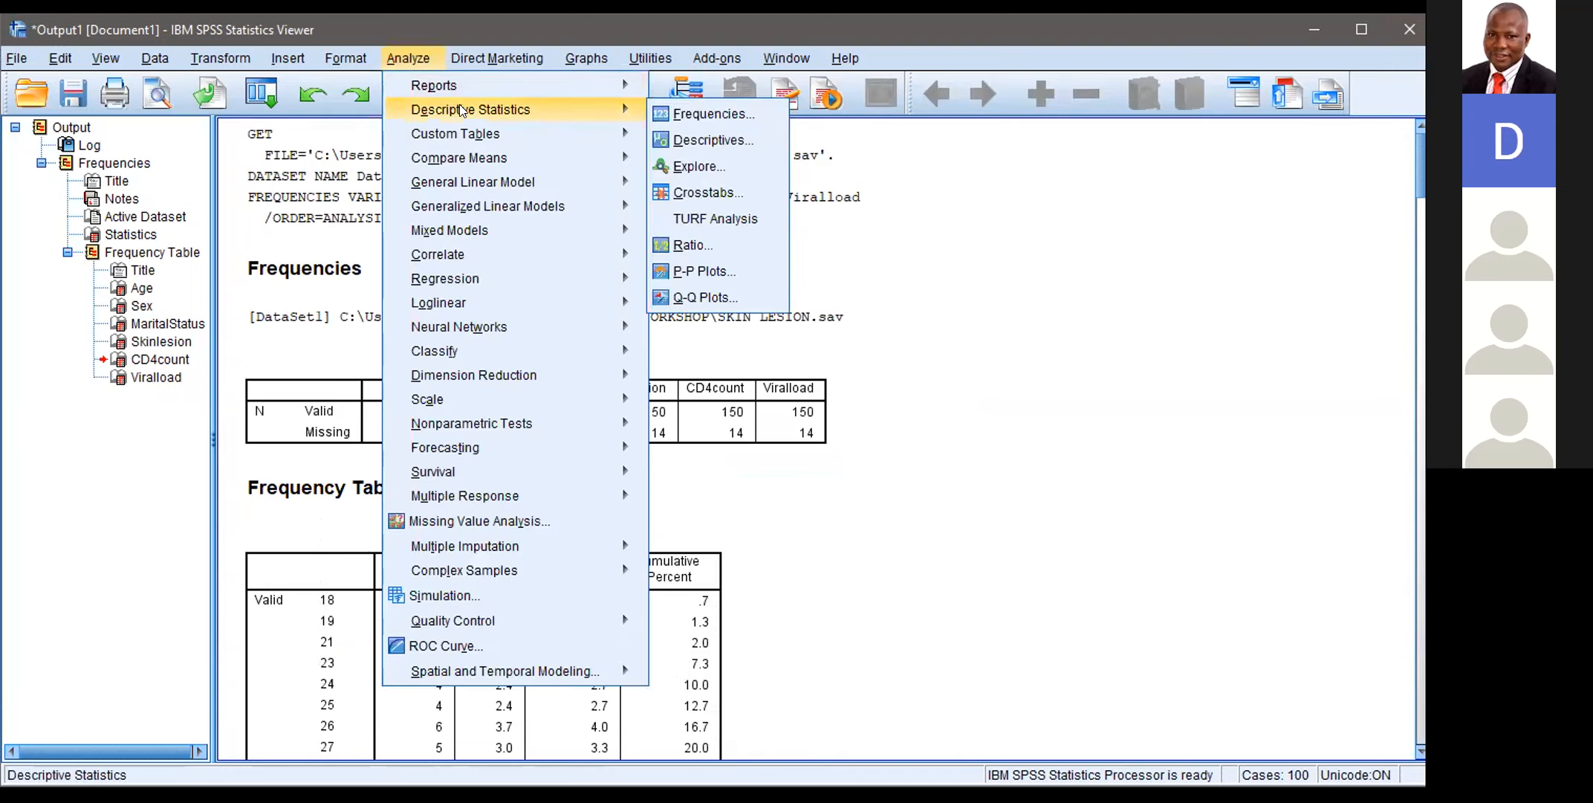
pyautogui.click(714, 139)
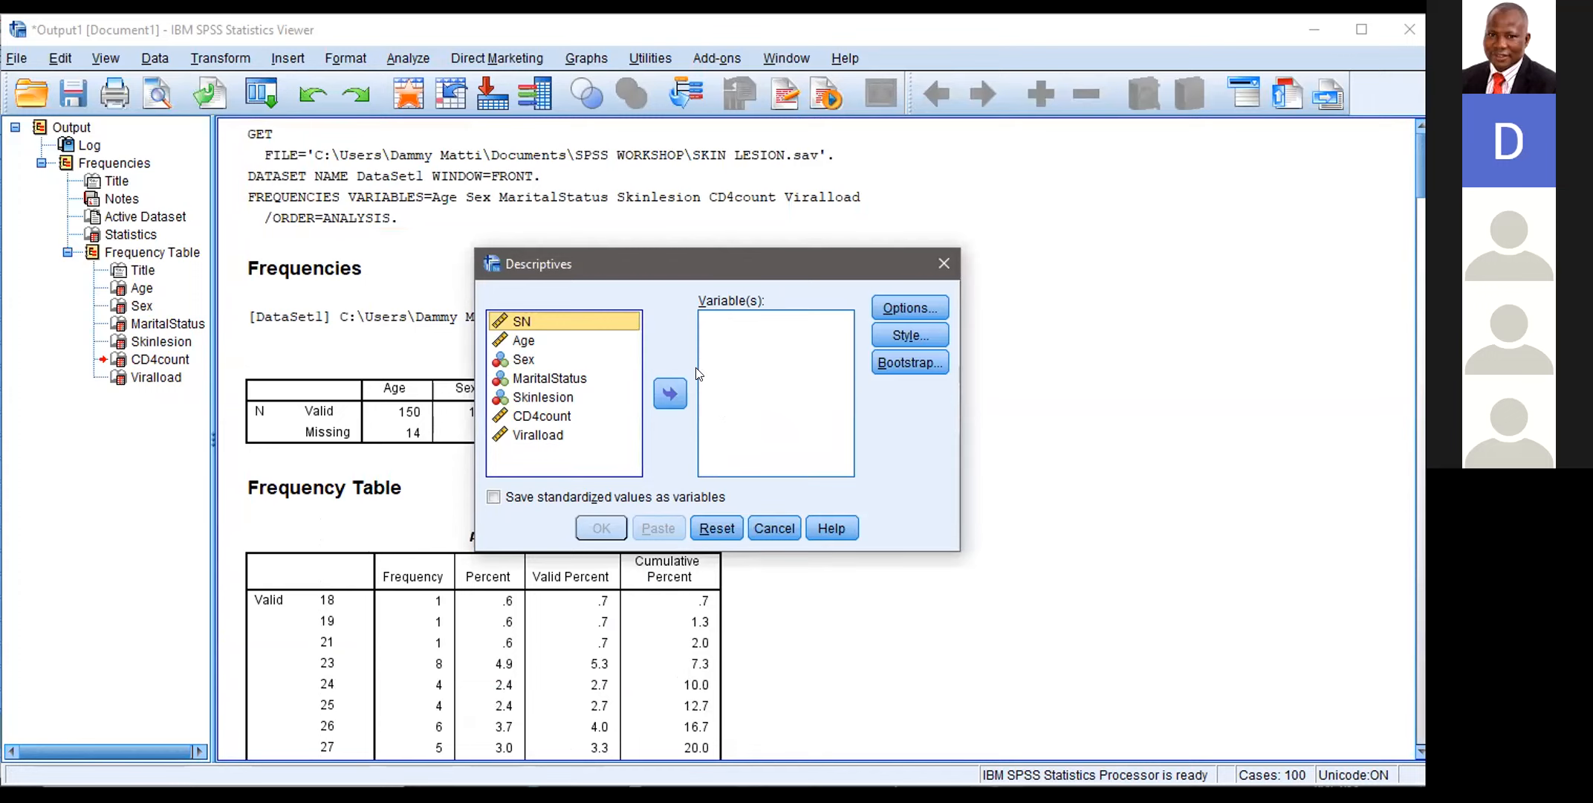
pyautogui.click(563, 342)
pyautogui.click(666, 394)
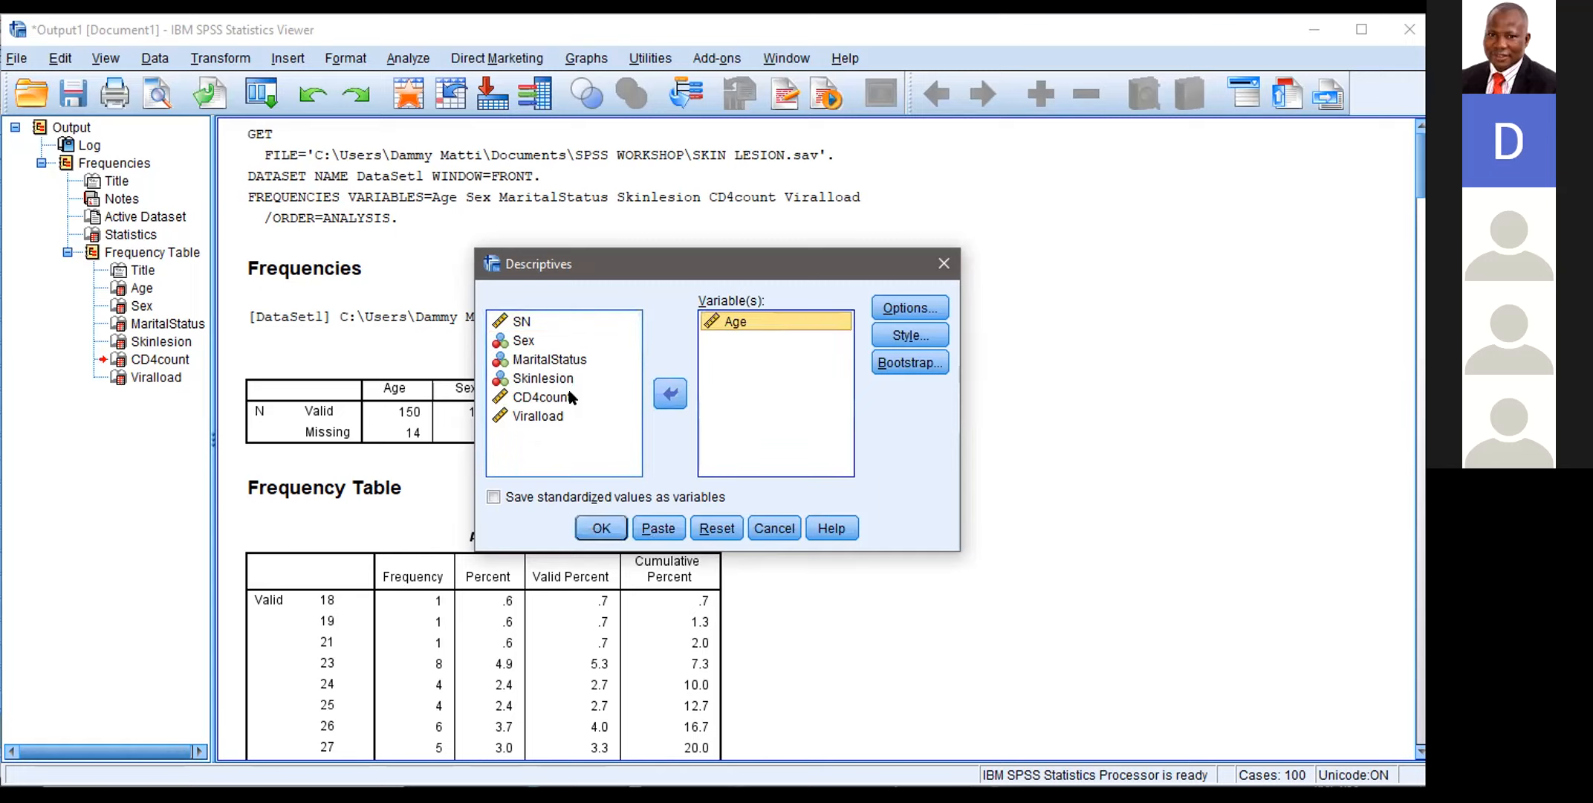
pyautogui.click(569, 397)
pyautogui.click(653, 391)
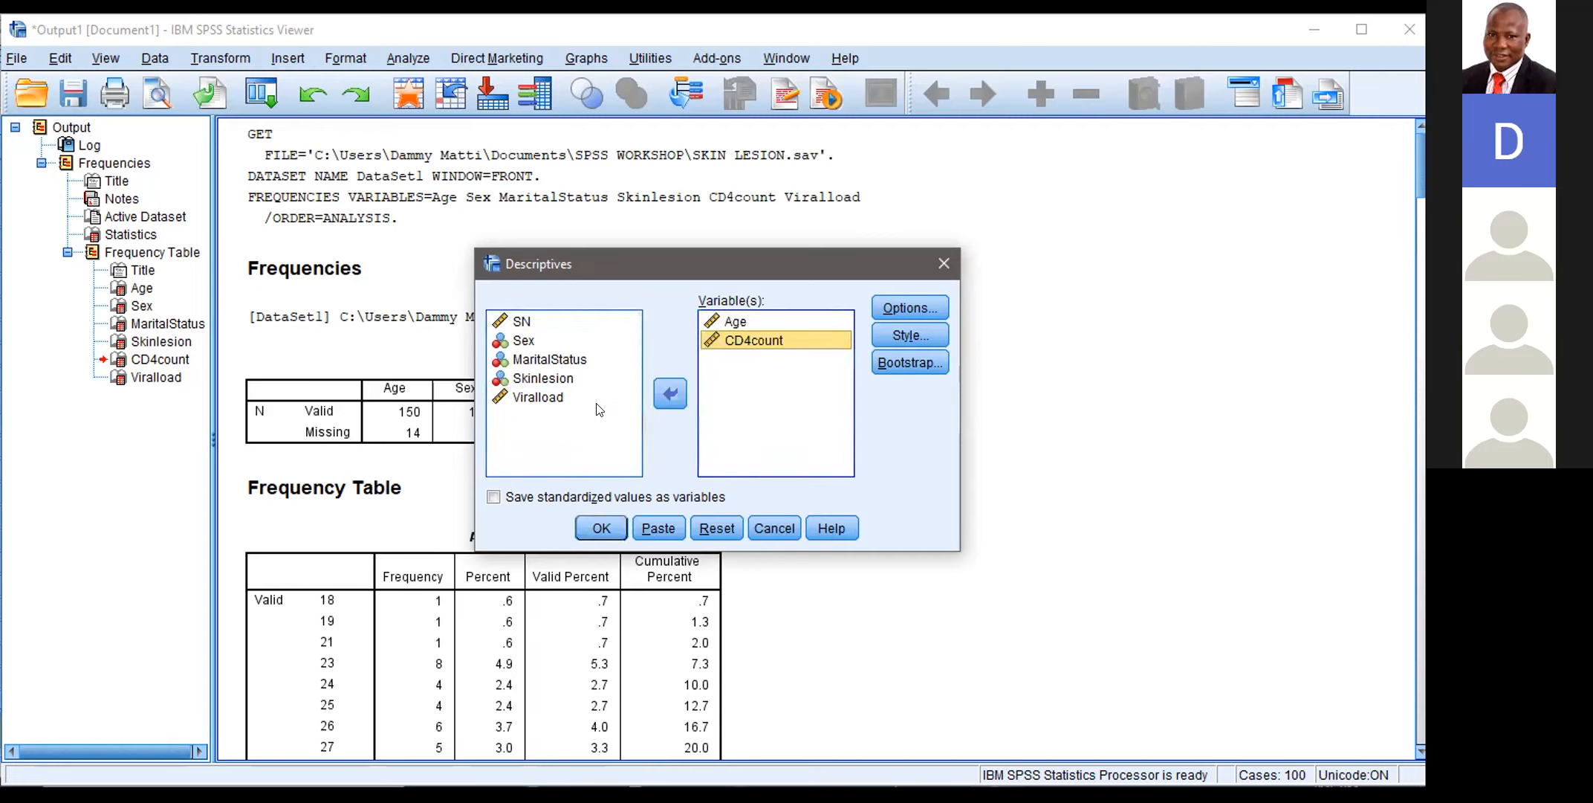
pyautogui.click(558, 395)
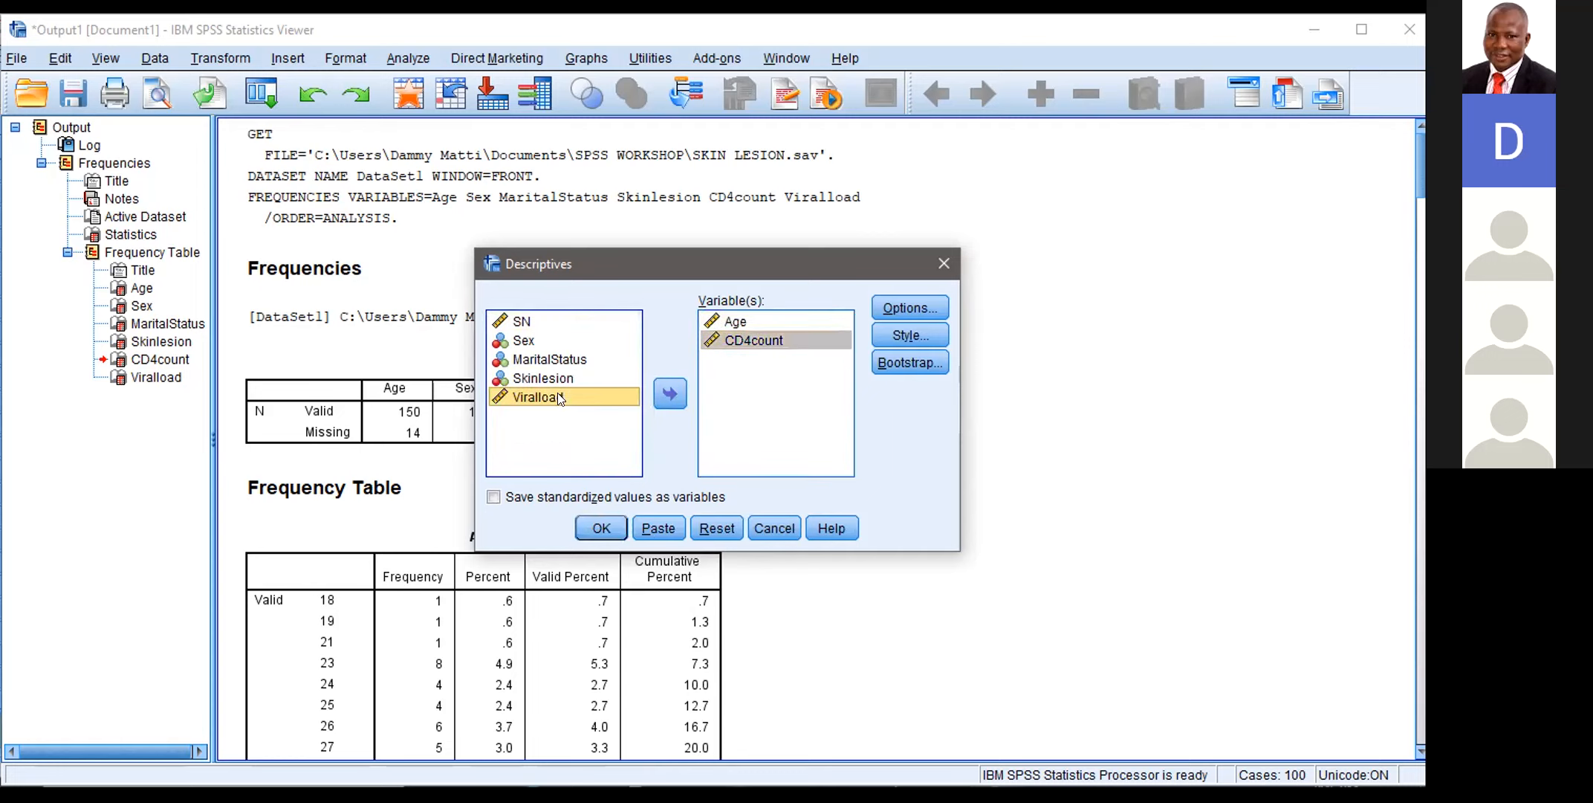
pyautogui.click(655, 394)
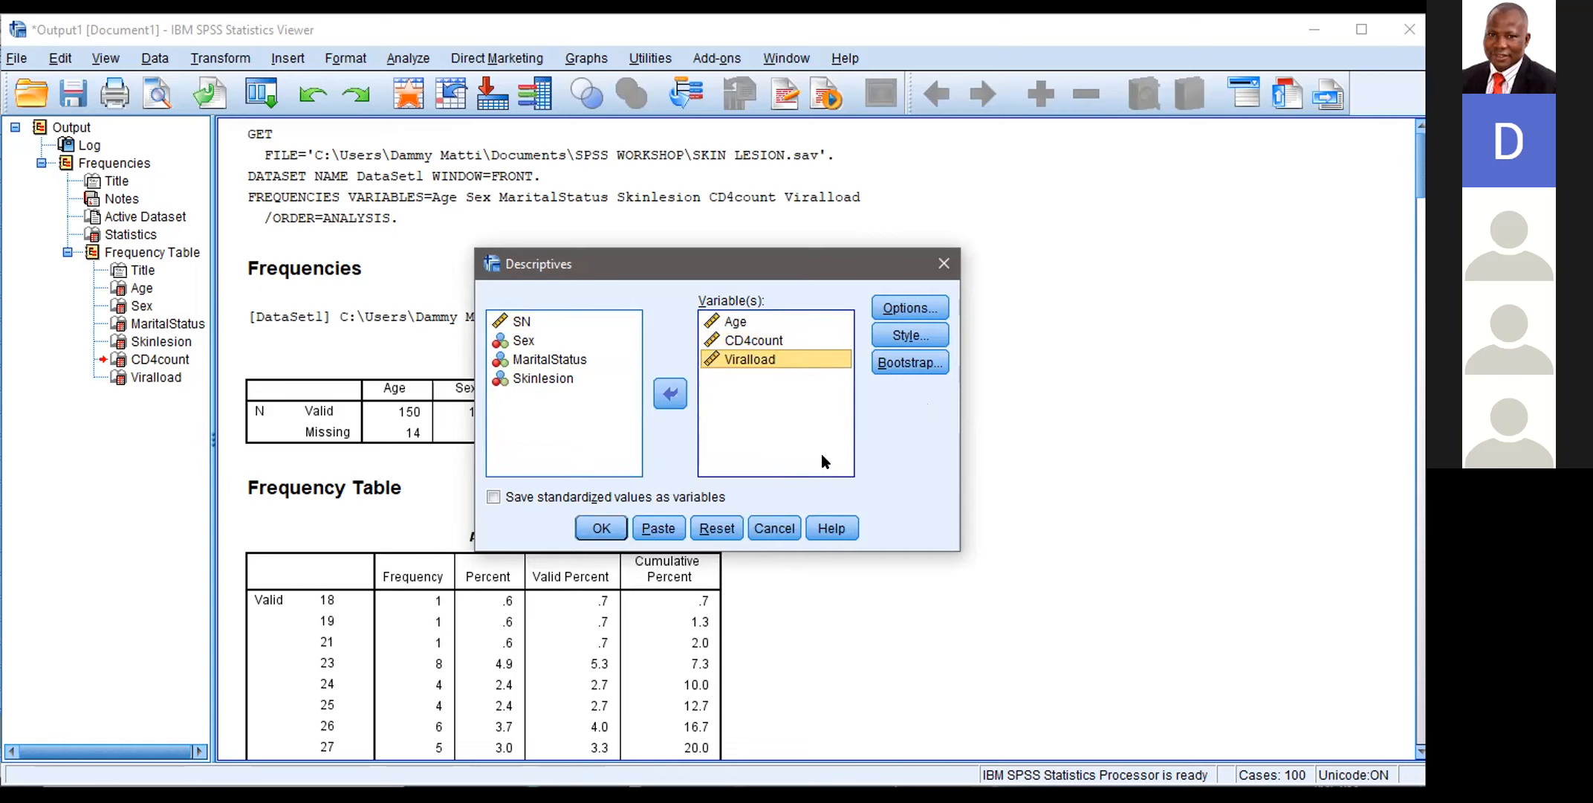
# Step: Keep mean, standard deviation, minimum and maximum as the descriptive options and run the analysis
pyautogui.click(822, 322)
pyautogui.click(907, 304)
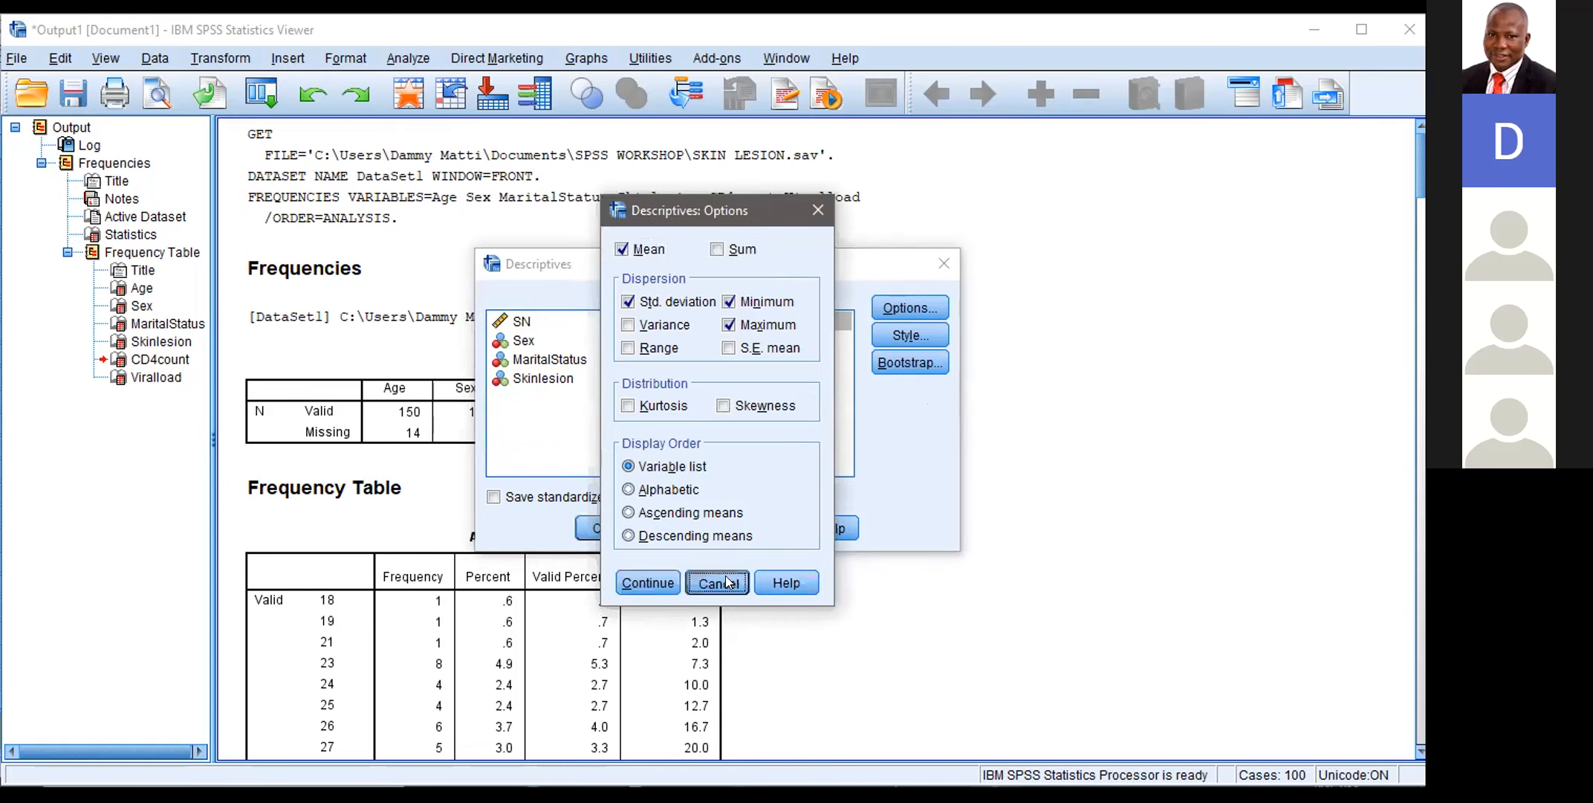
pyautogui.click(648, 582)
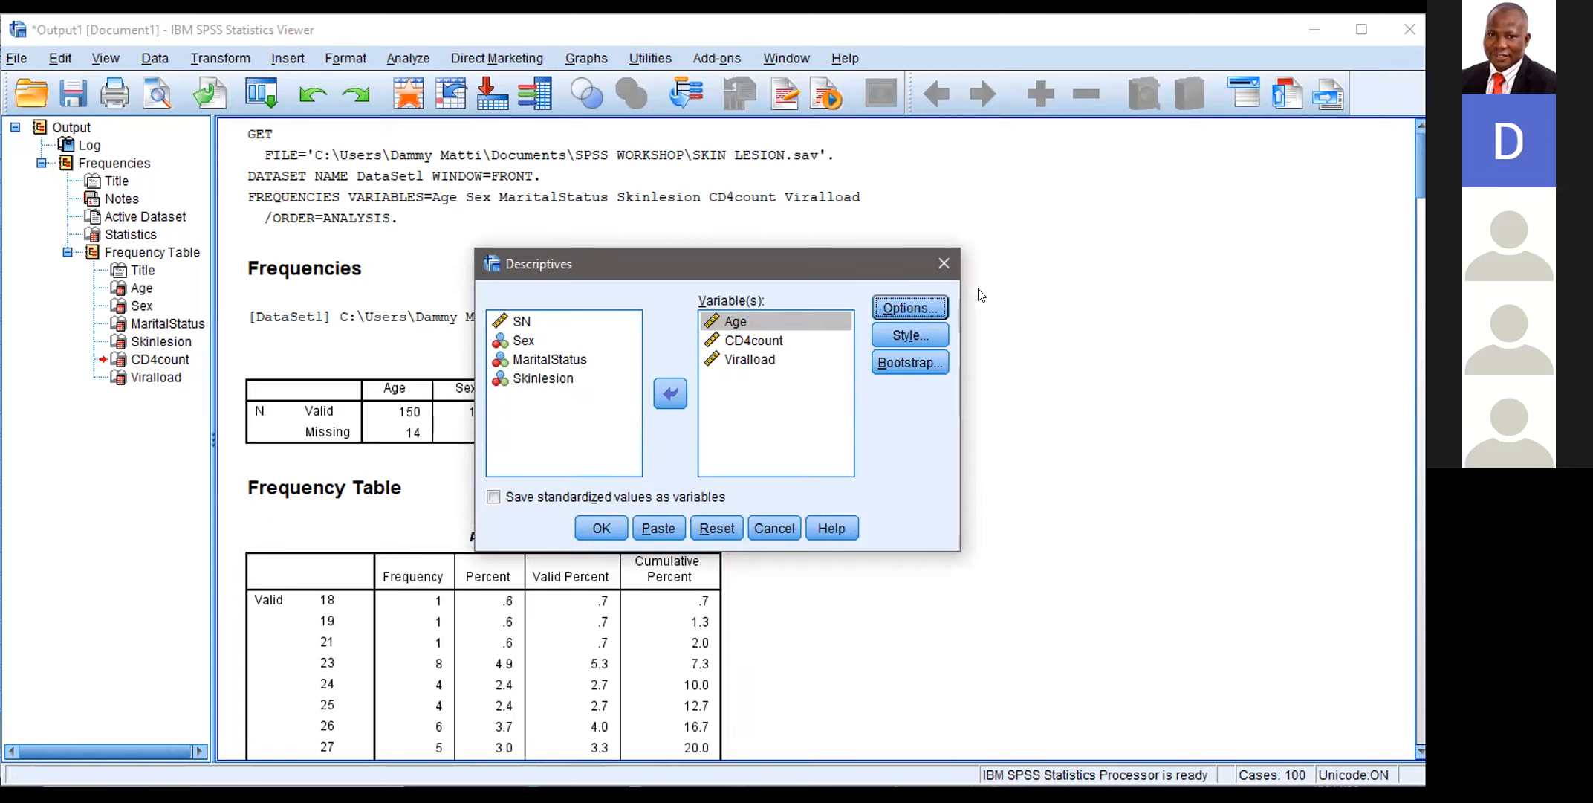
pyautogui.click(600, 527)
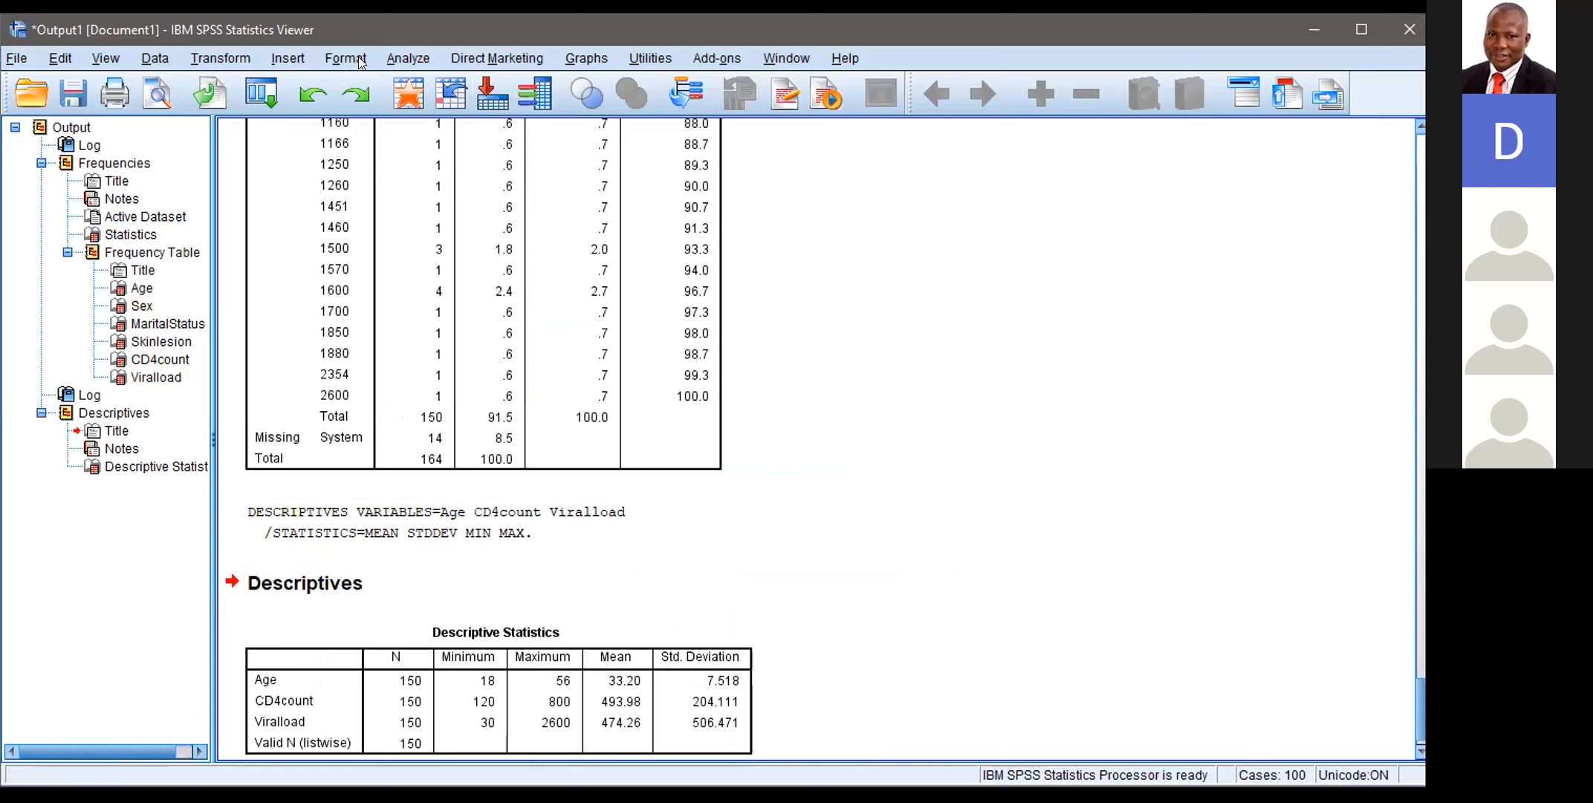
# Step: Rerun the Descriptives analysis for Age, CD4count and Viralload with the same options
pyautogui.click(395, 60)
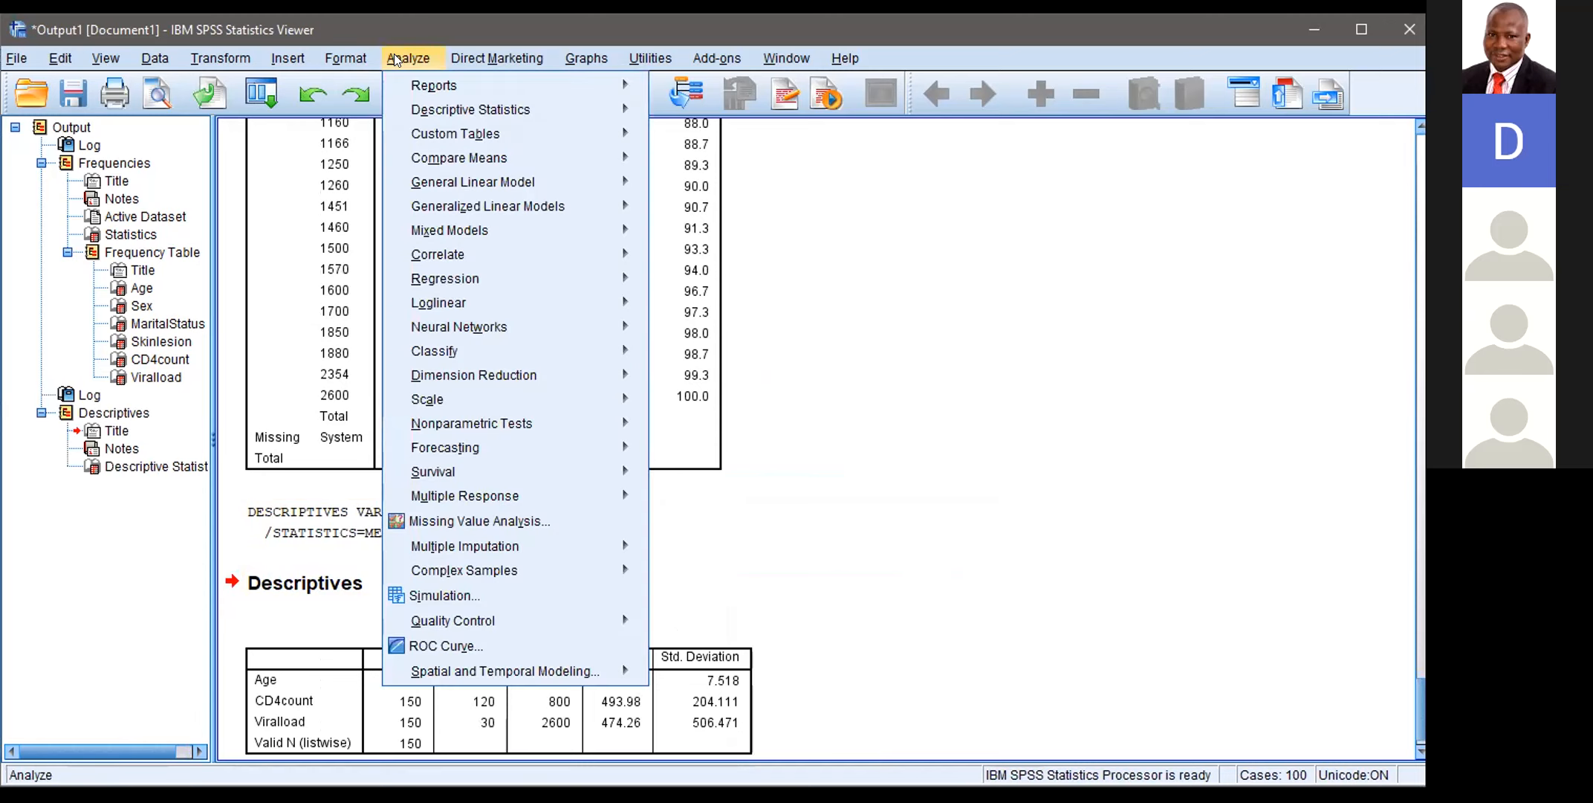
pyautogui.moveTo(446, 110)
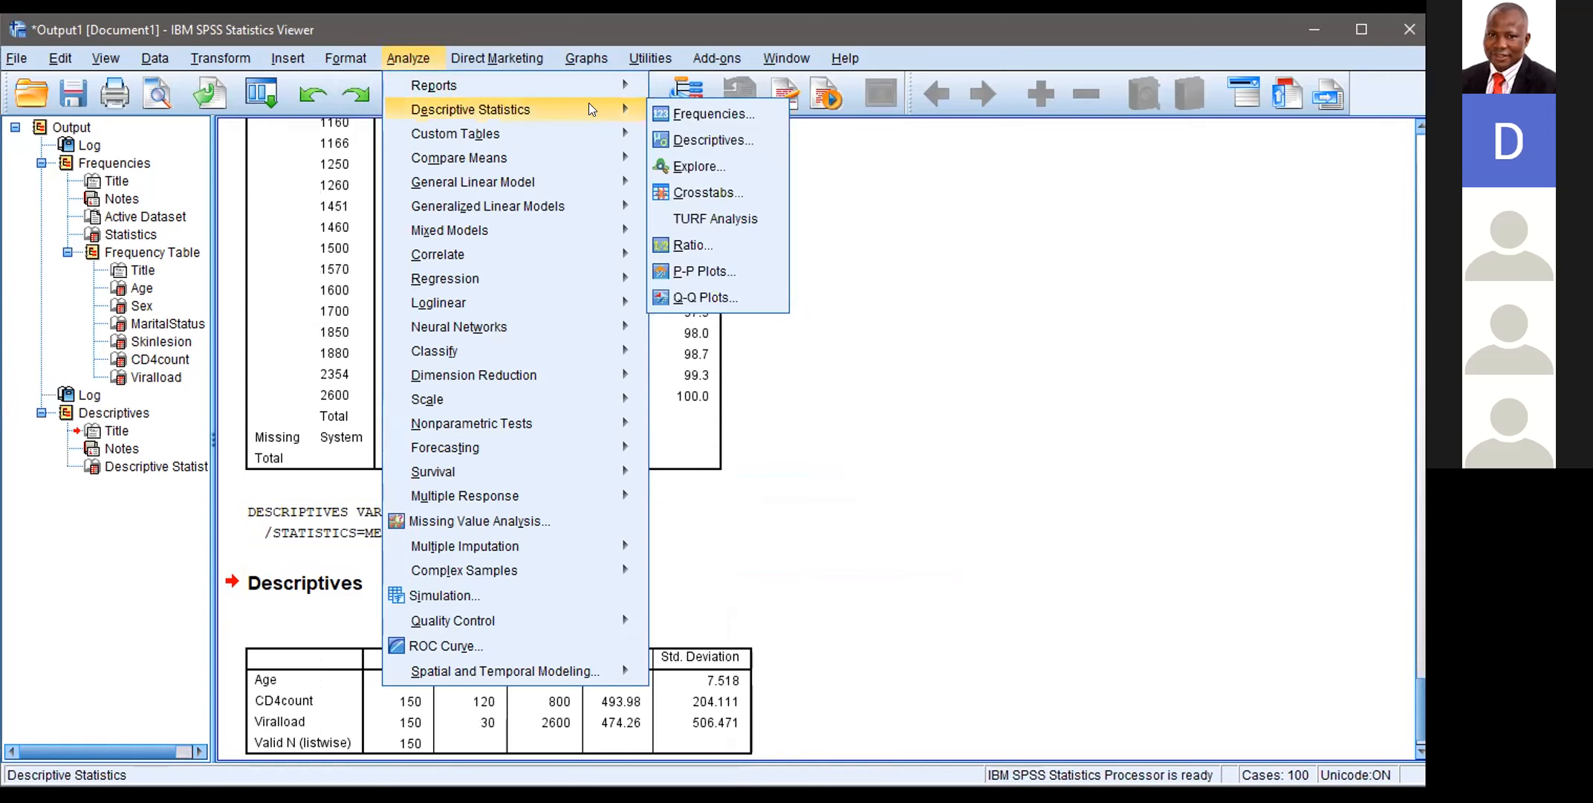
pyautogui.click(678, 140)
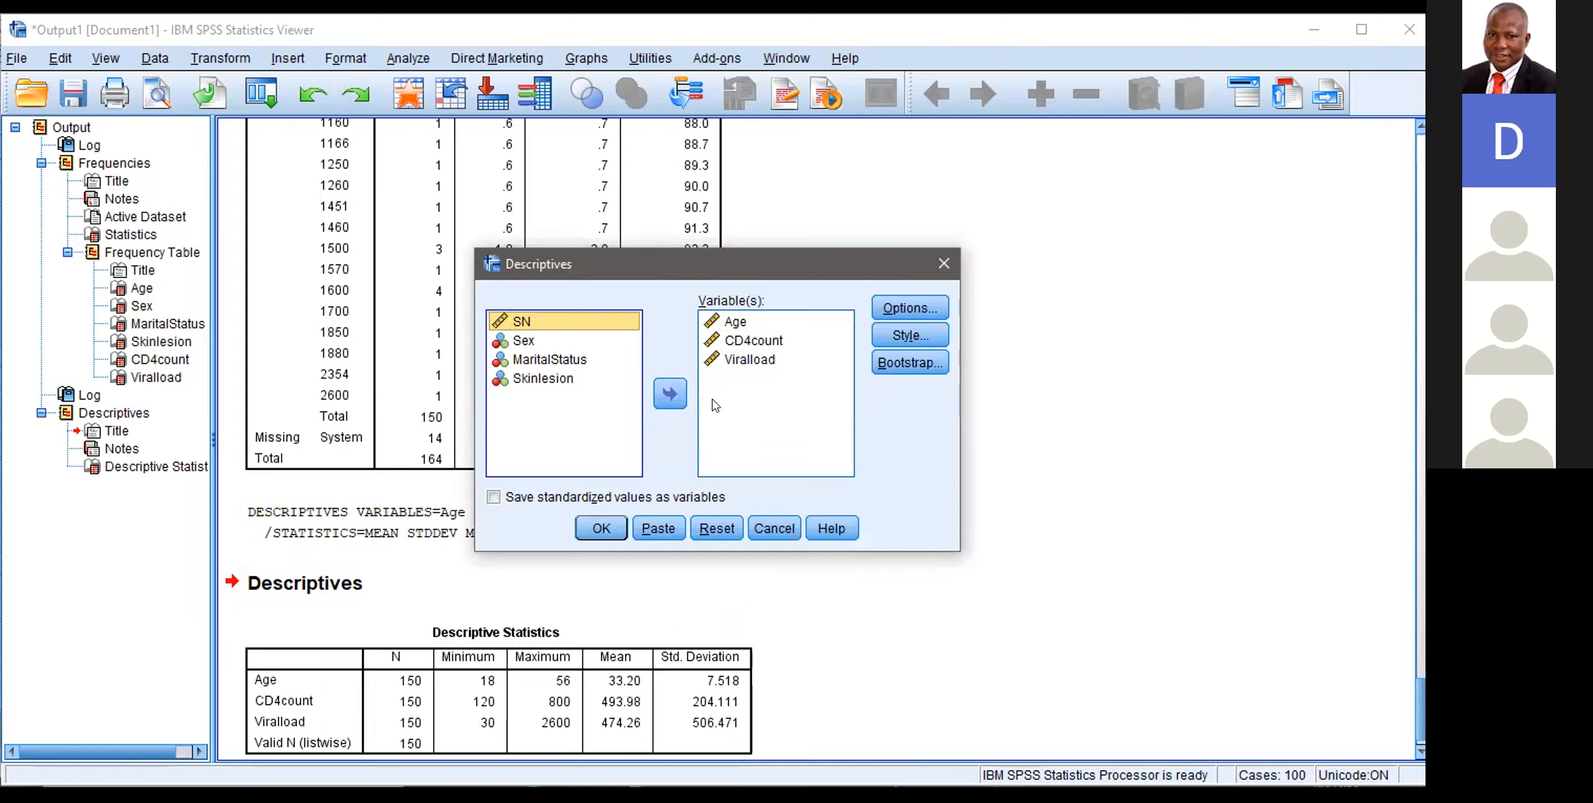
pyautogui.click(781, 361)
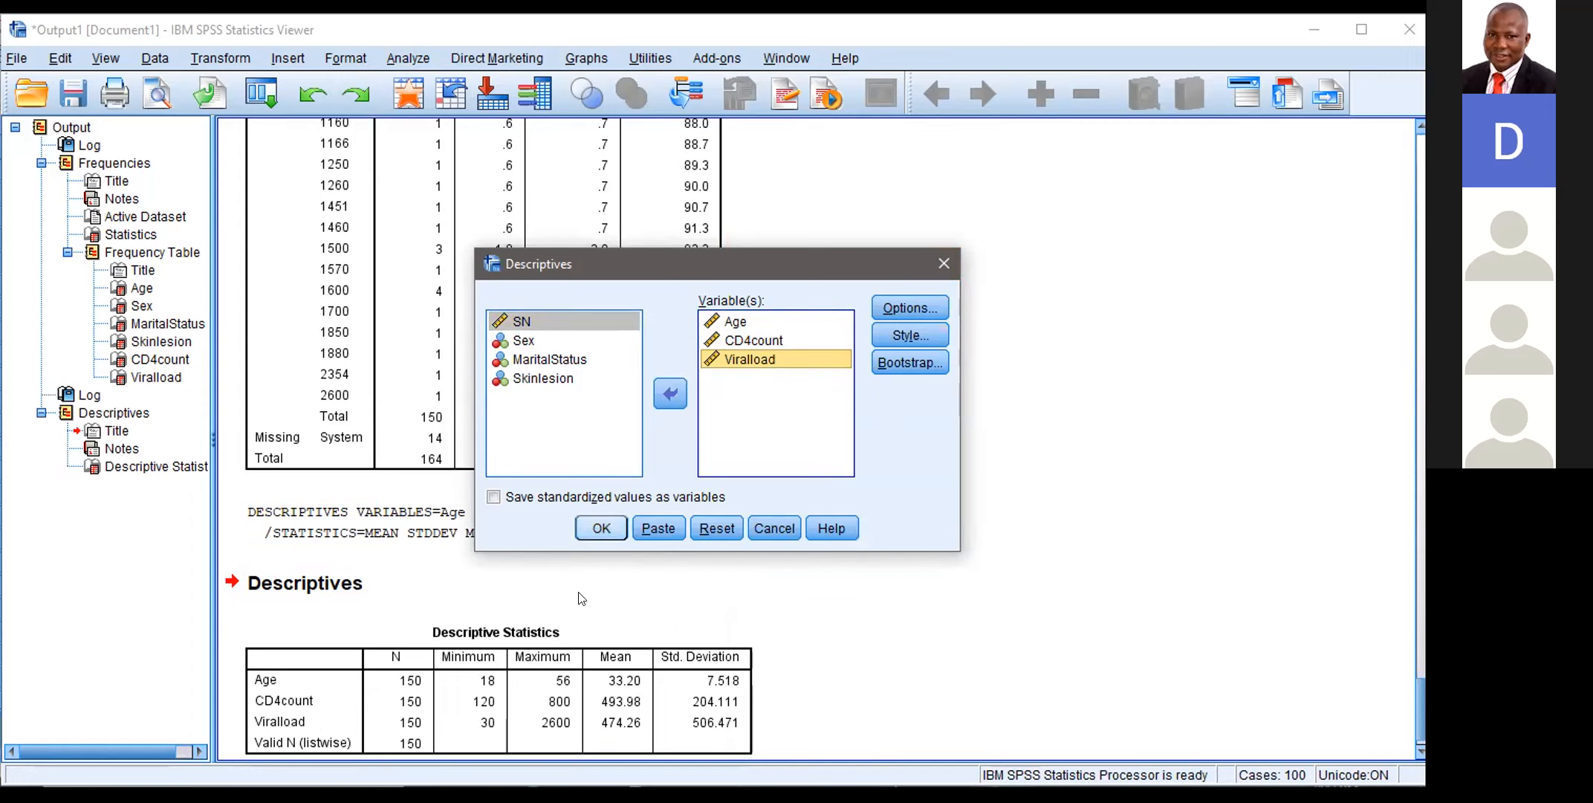
pyautogui.click(595, 528)
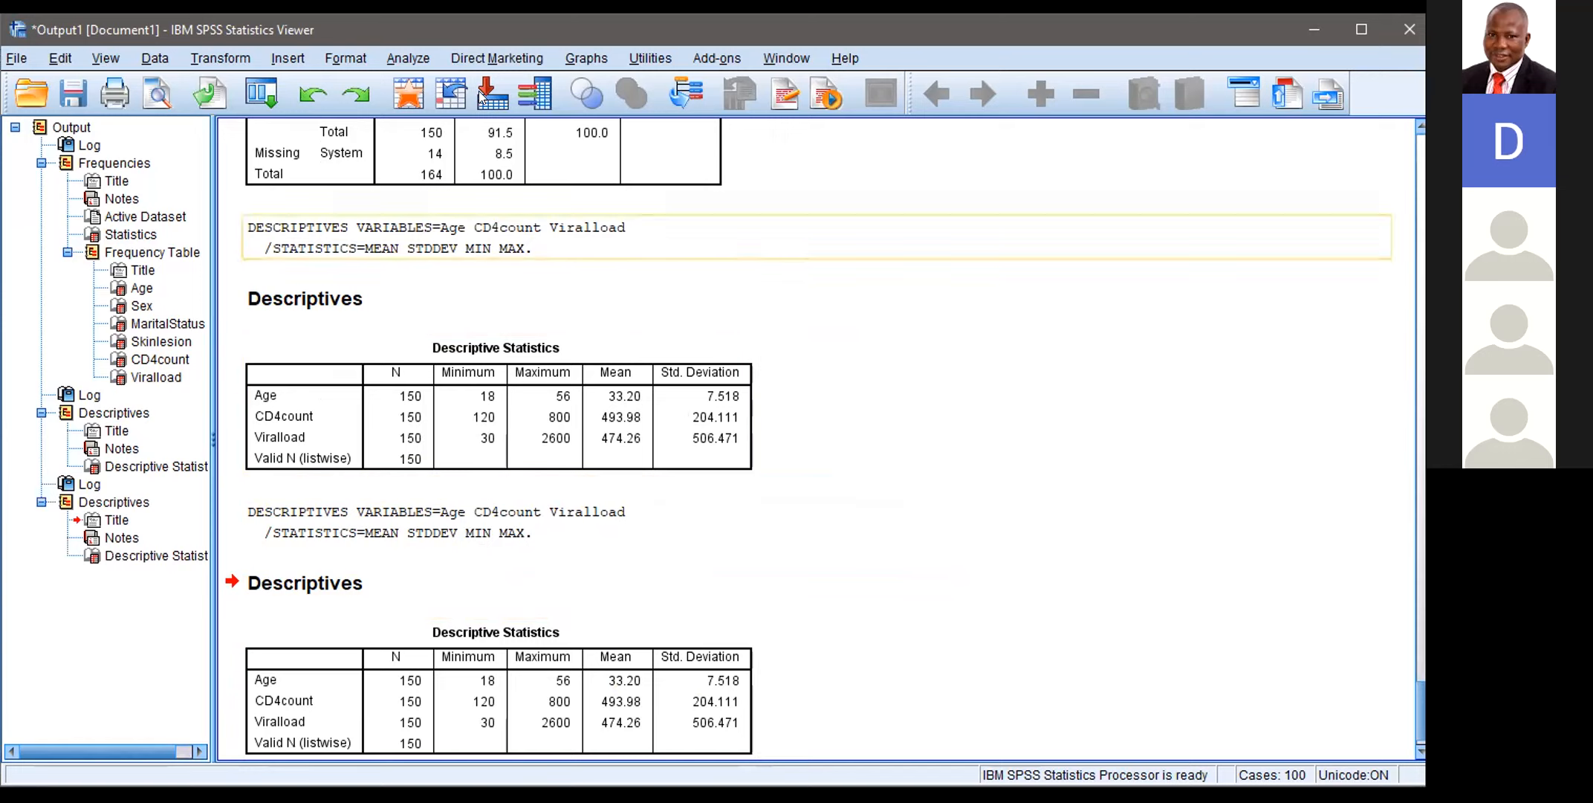
# Step: Remove Sex, MaritalStatus and Skinlesion from the Frequencies analysis, keeping only Age, CD4count and Viralload
pyautogui.click(409, 56)
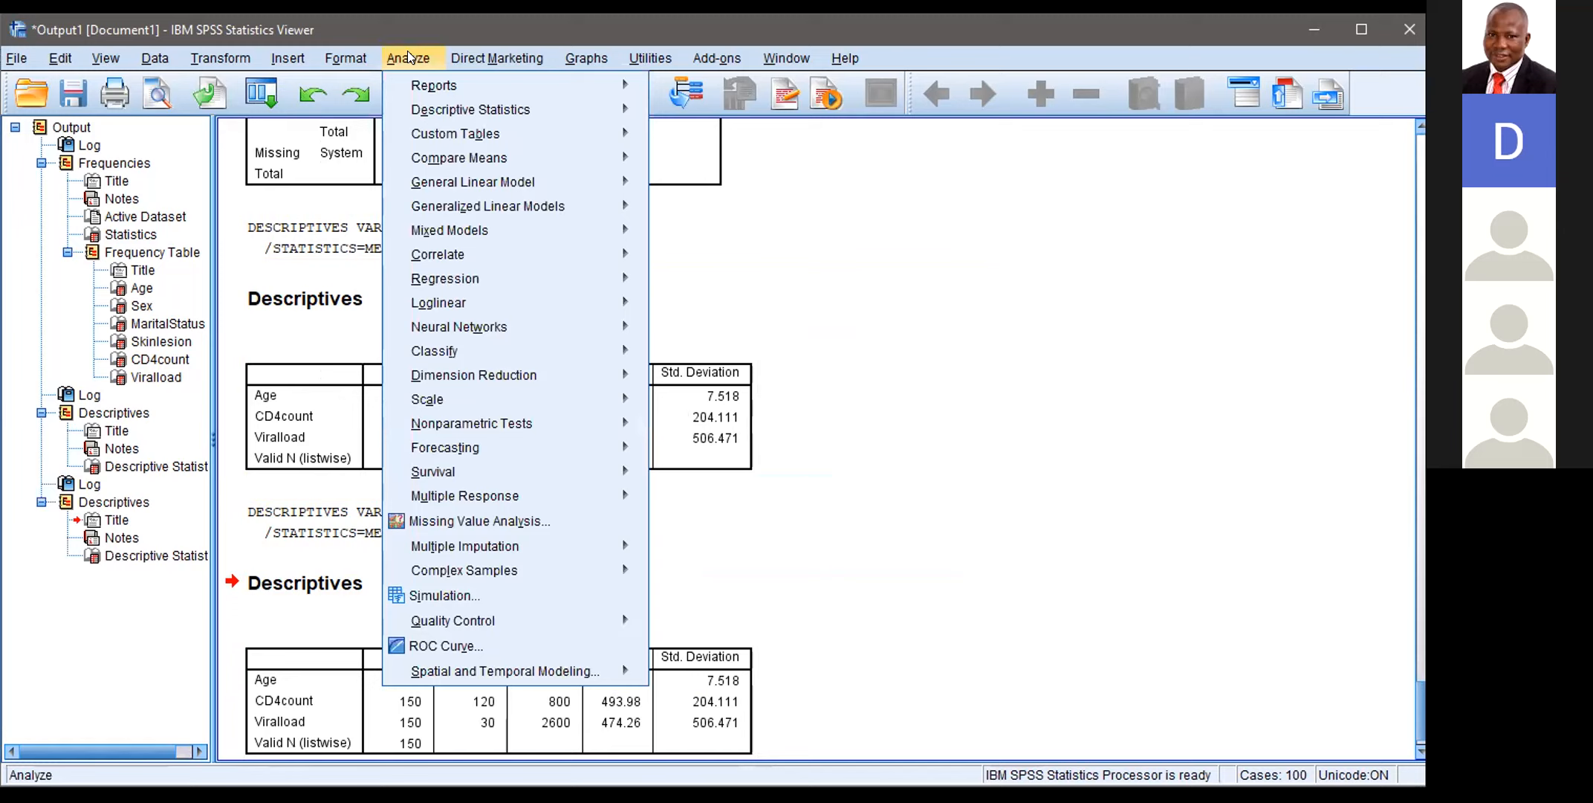
pyautogui.moveTo(450, 109)
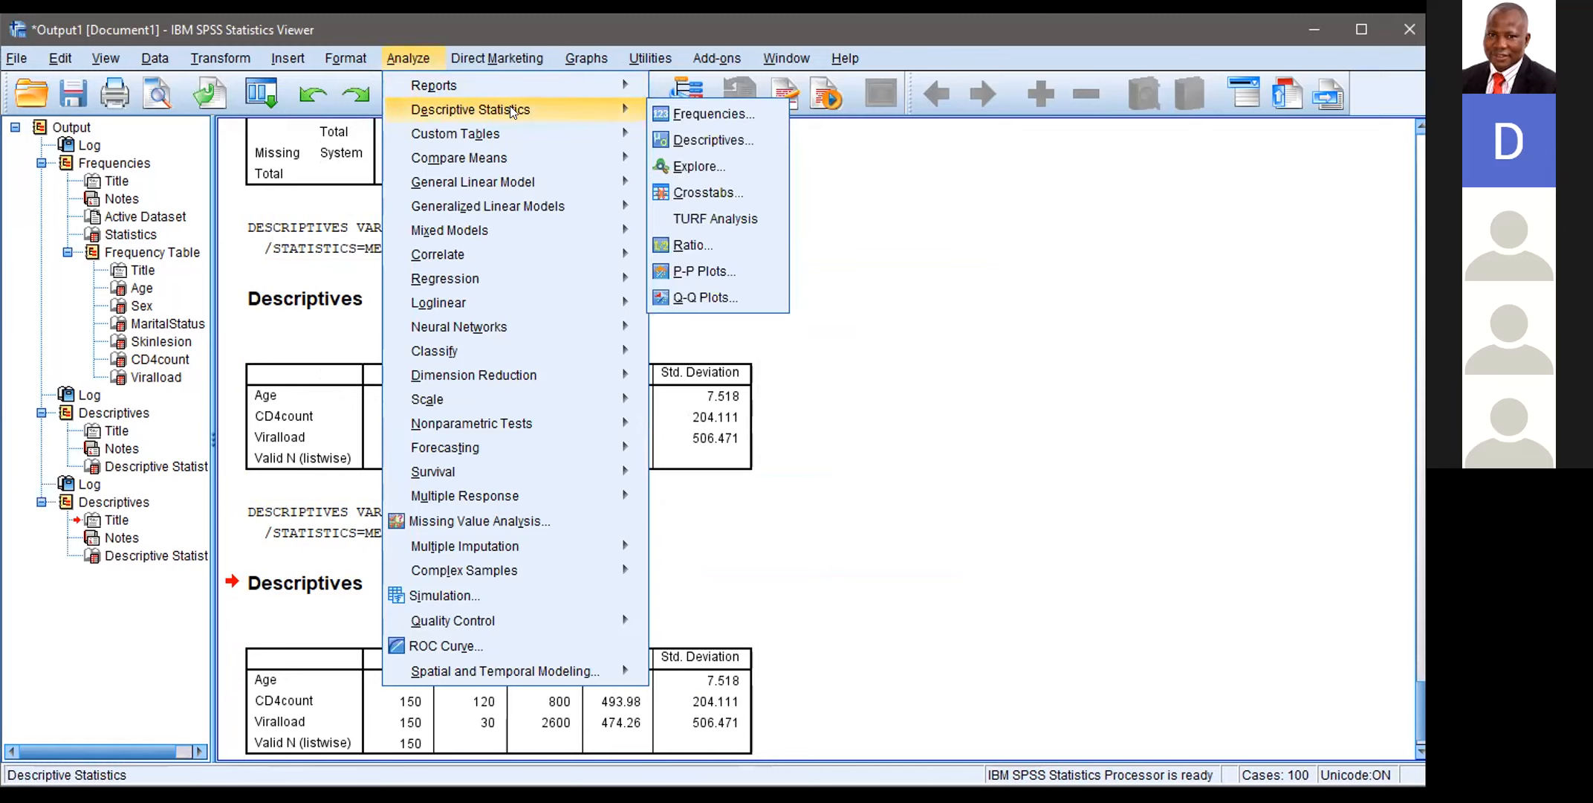
pyautogui.click(693, 113)
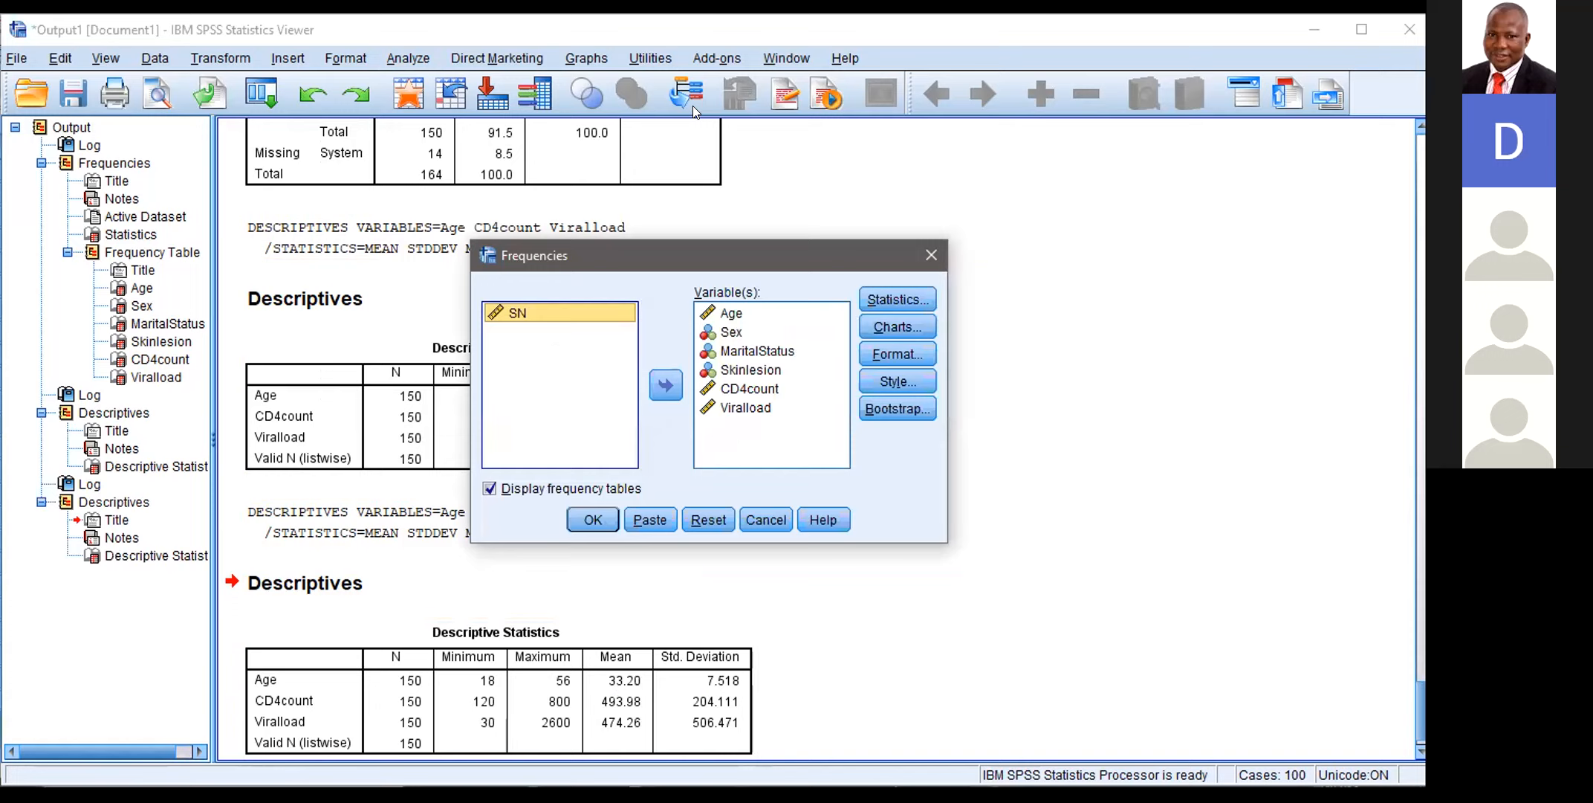
pyautogui.click(730, 336)
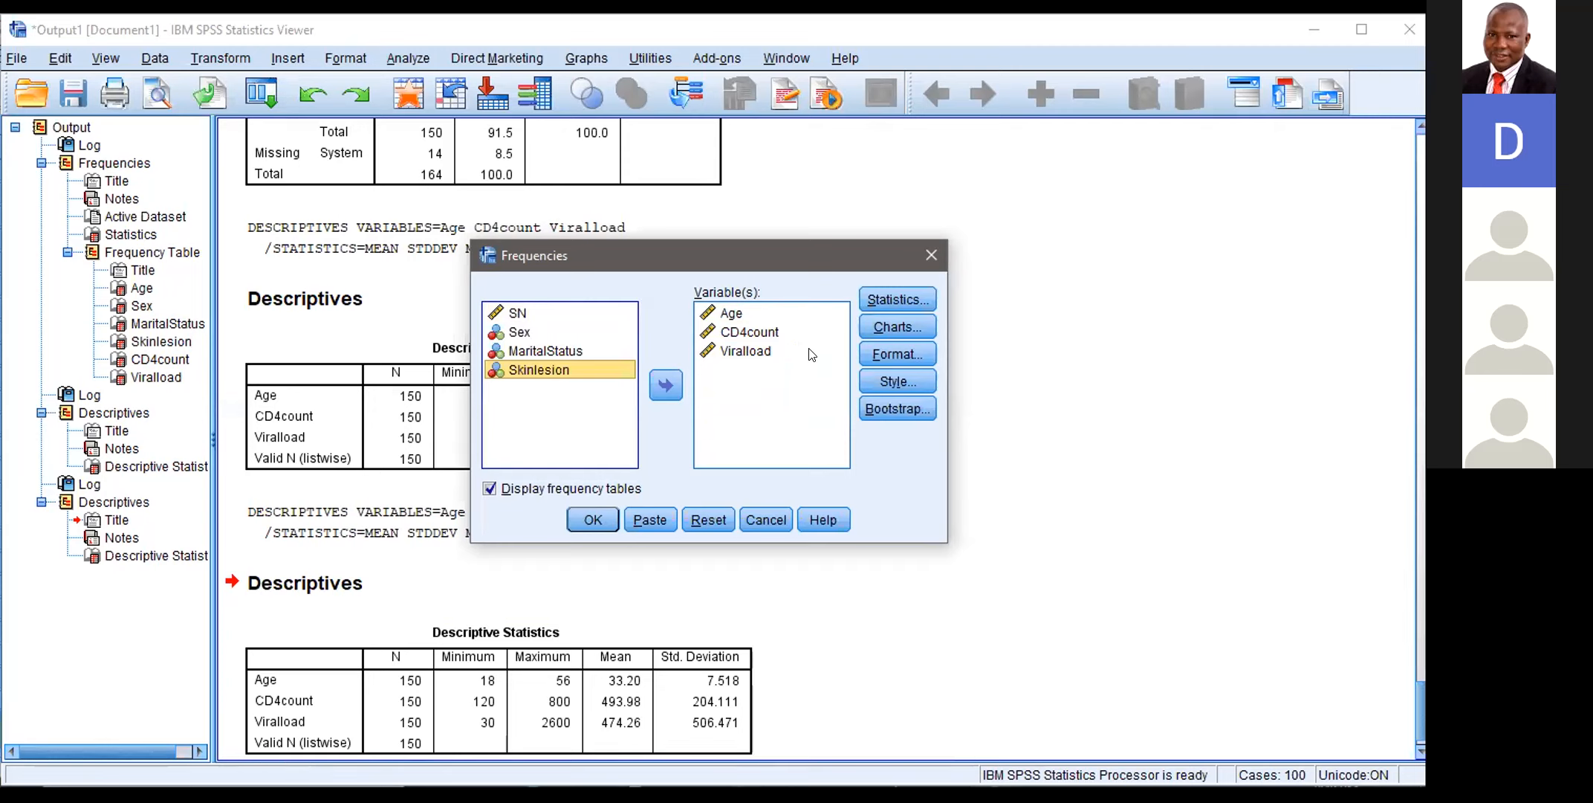
# Step: Add mean, median, quartiles and standard deviation to the Frequencies analysis, run it and review the resulting tables
pyautogui.click(899, 300)
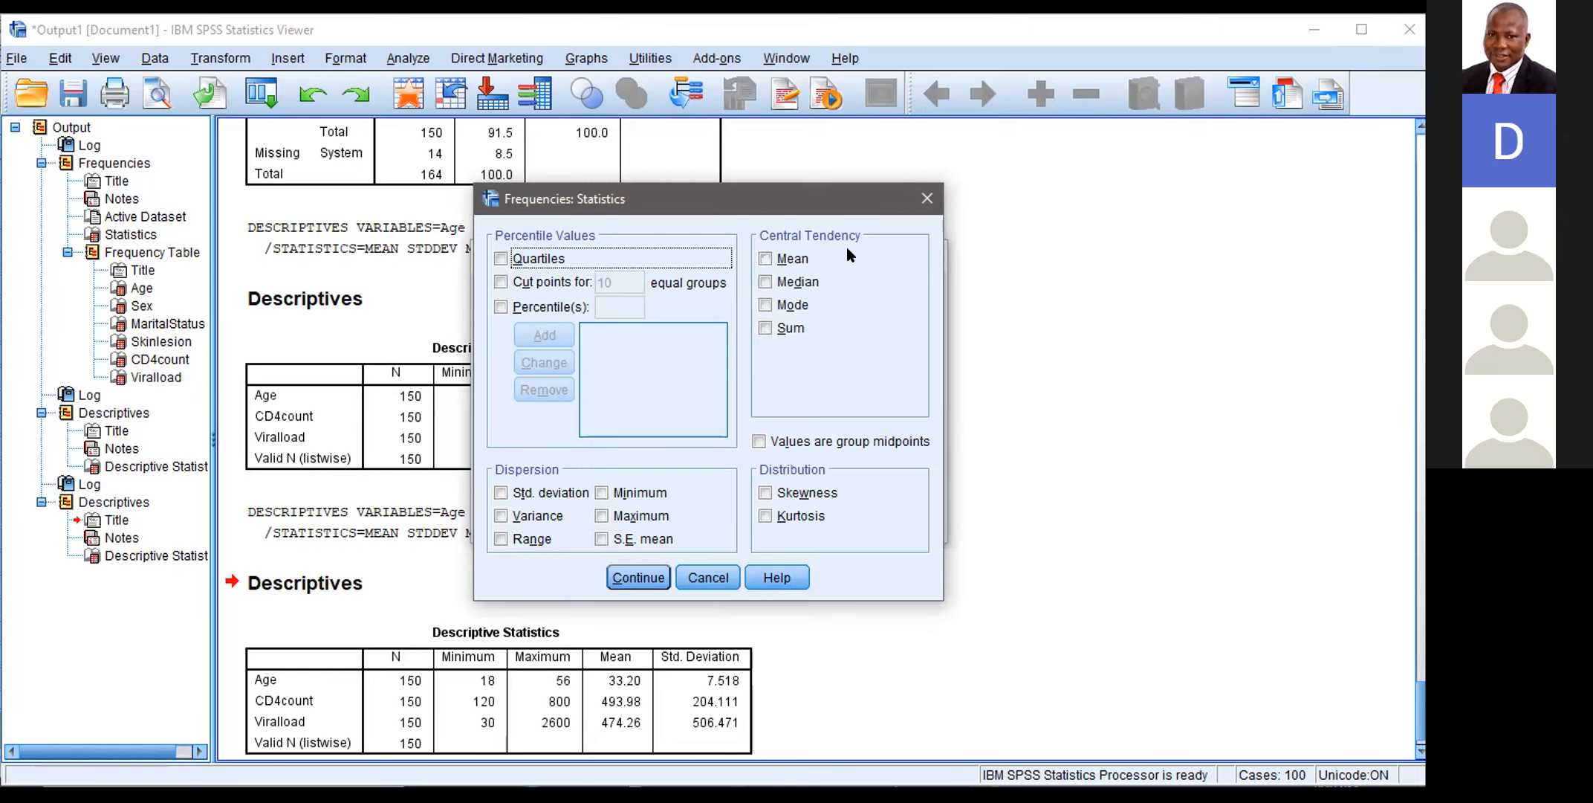
pyautogui.click(766, 259)
pyautogui.click(765, 281)
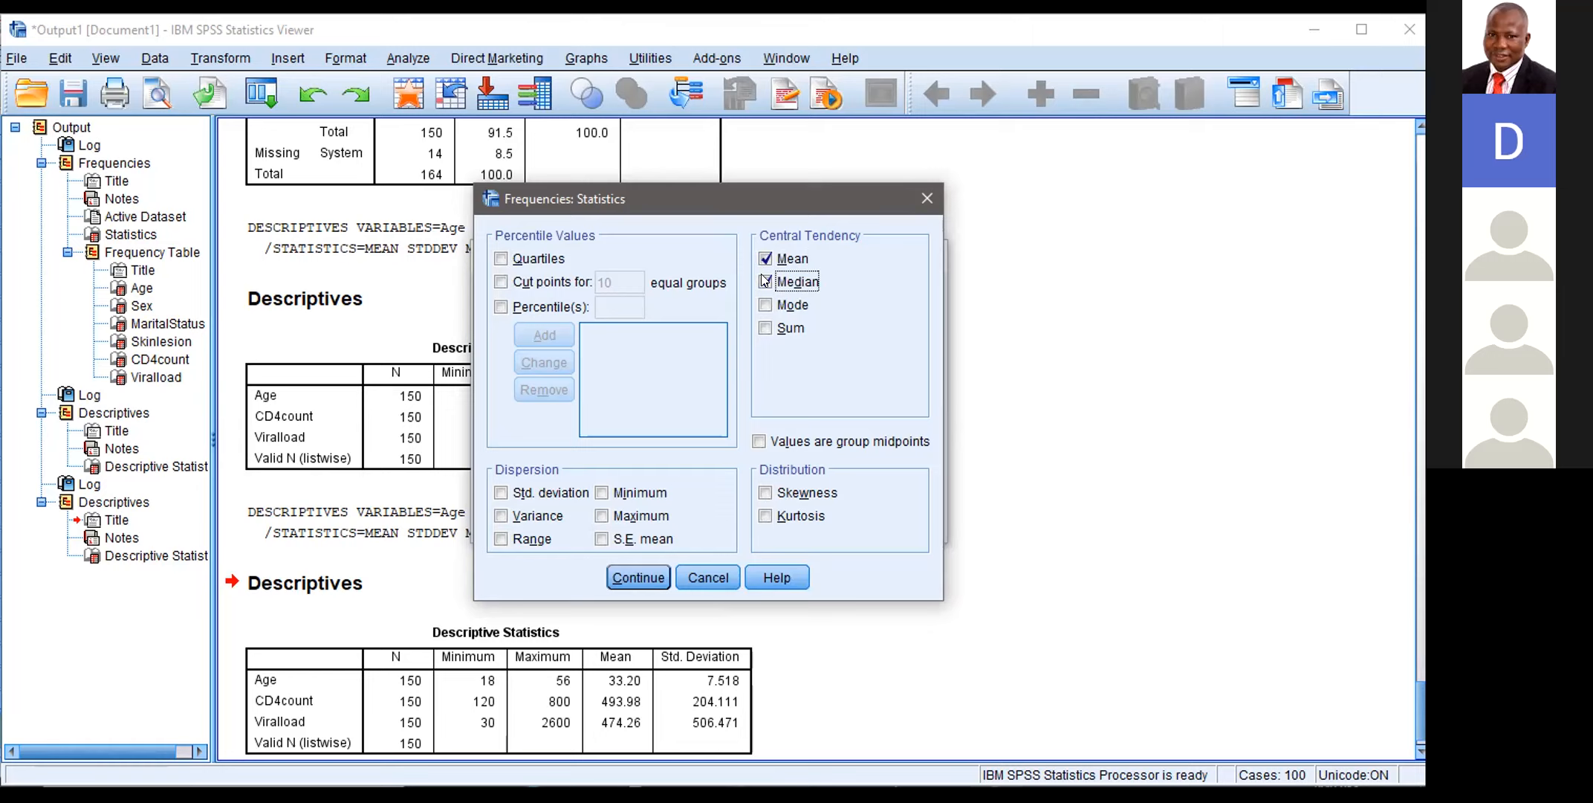
pyautogui.click(502, 258)
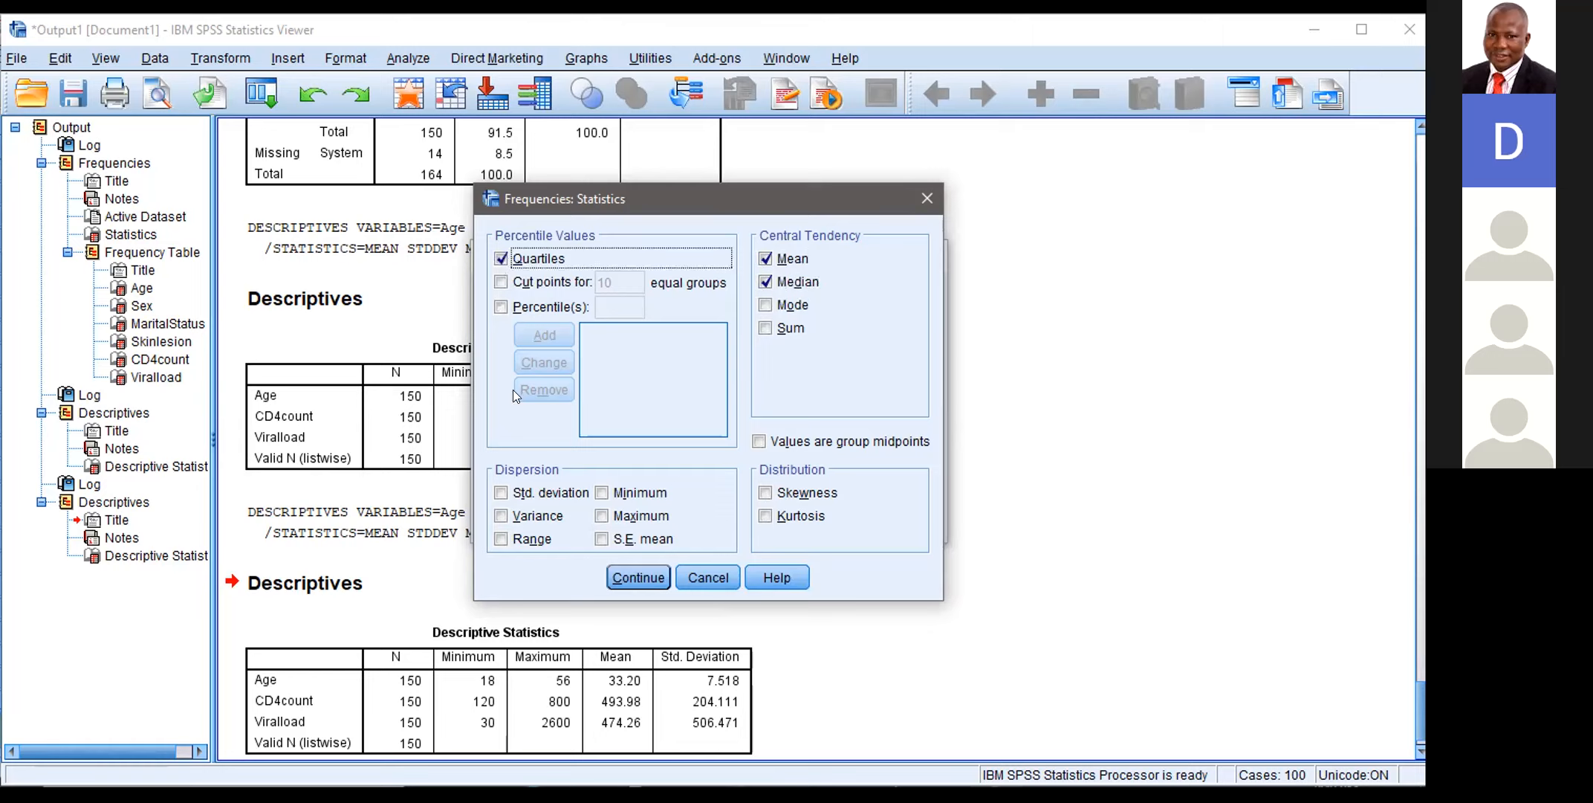
pyautogui.click(501, 492)
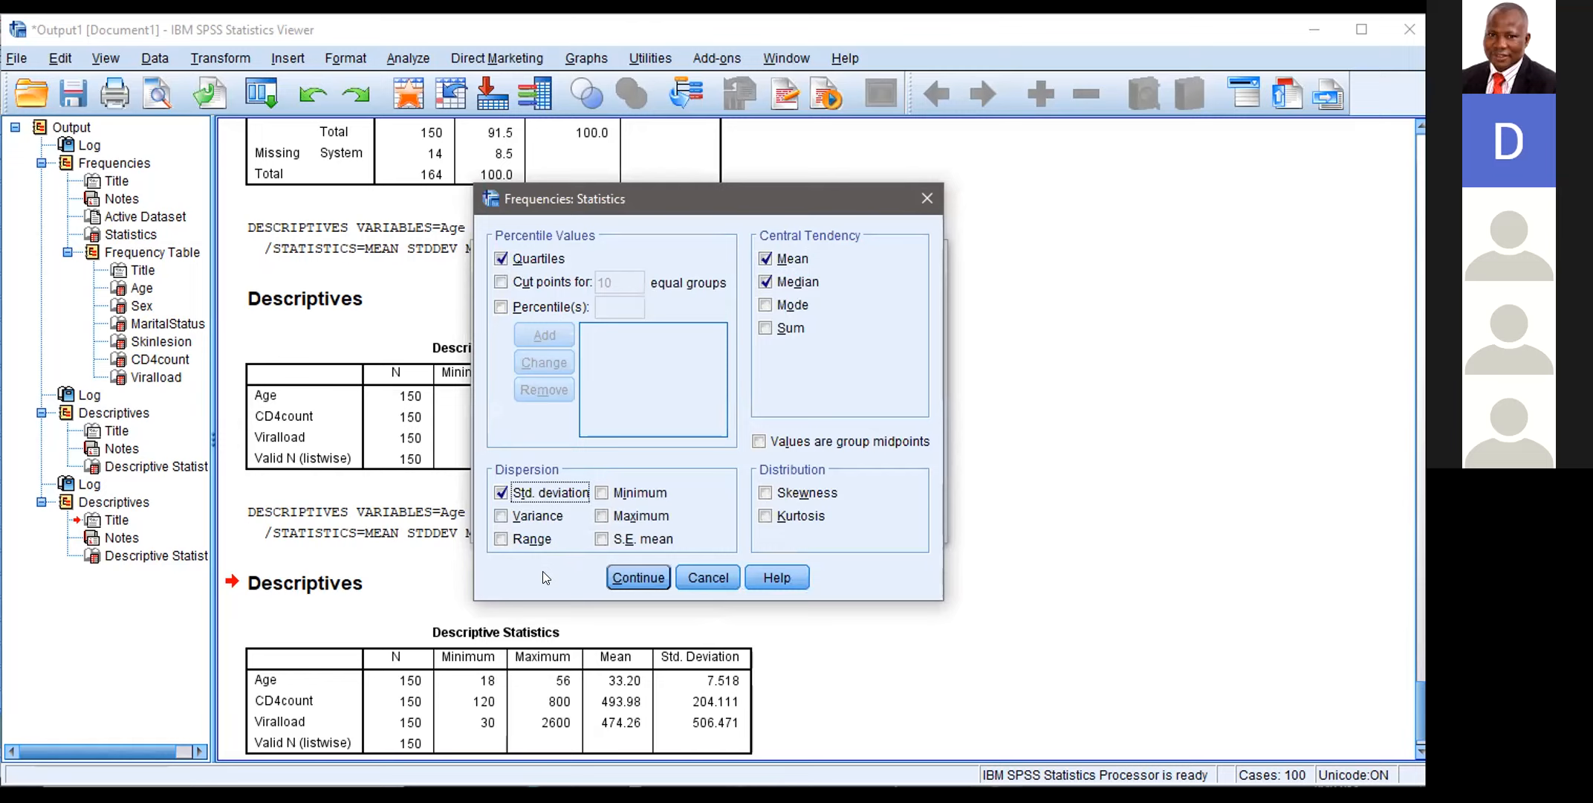
pyautogui.click(629, 577)
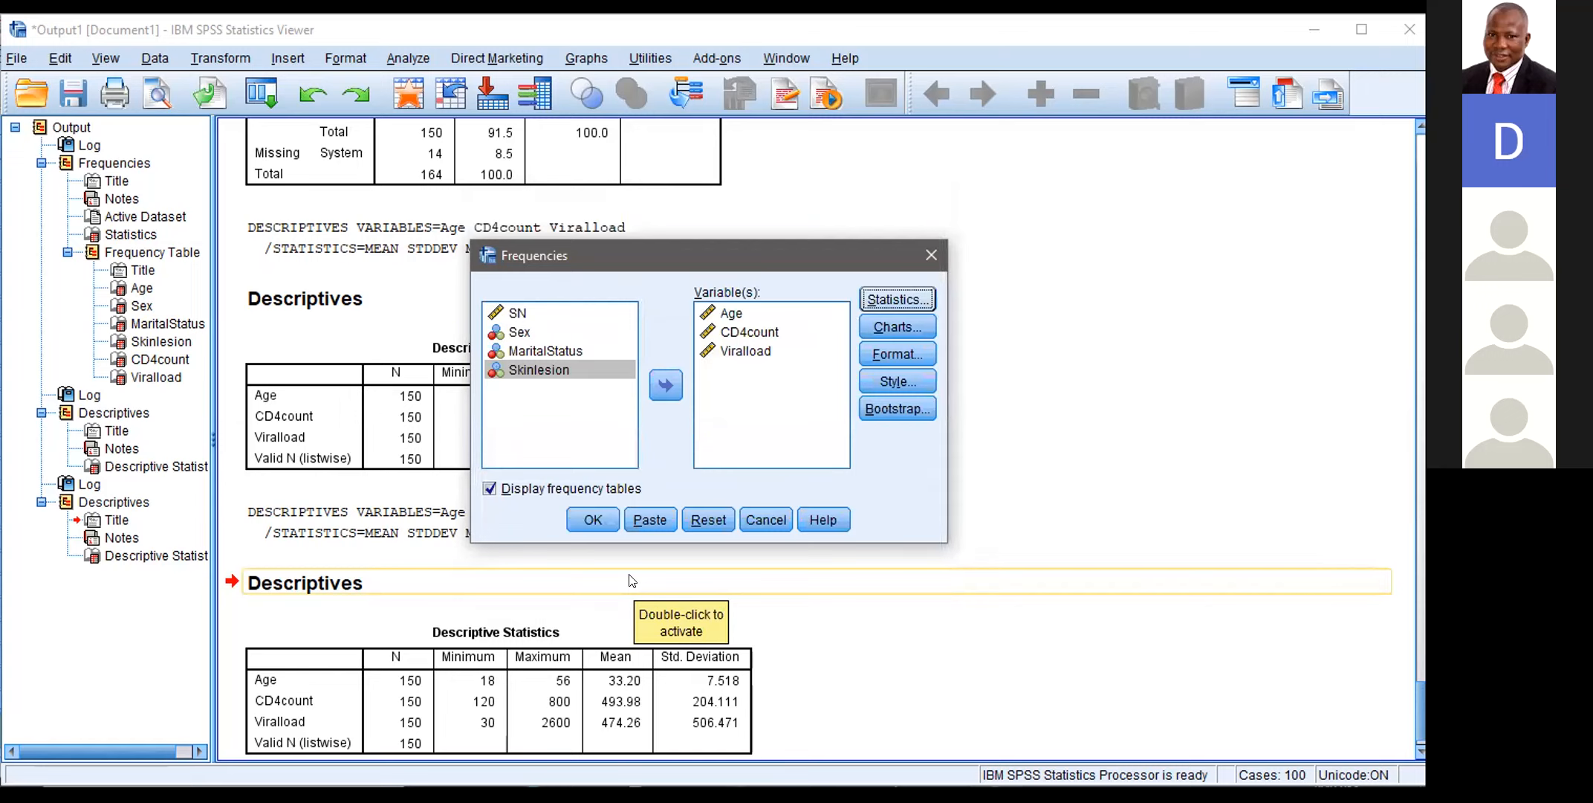
pyautogui.click(594, 519)
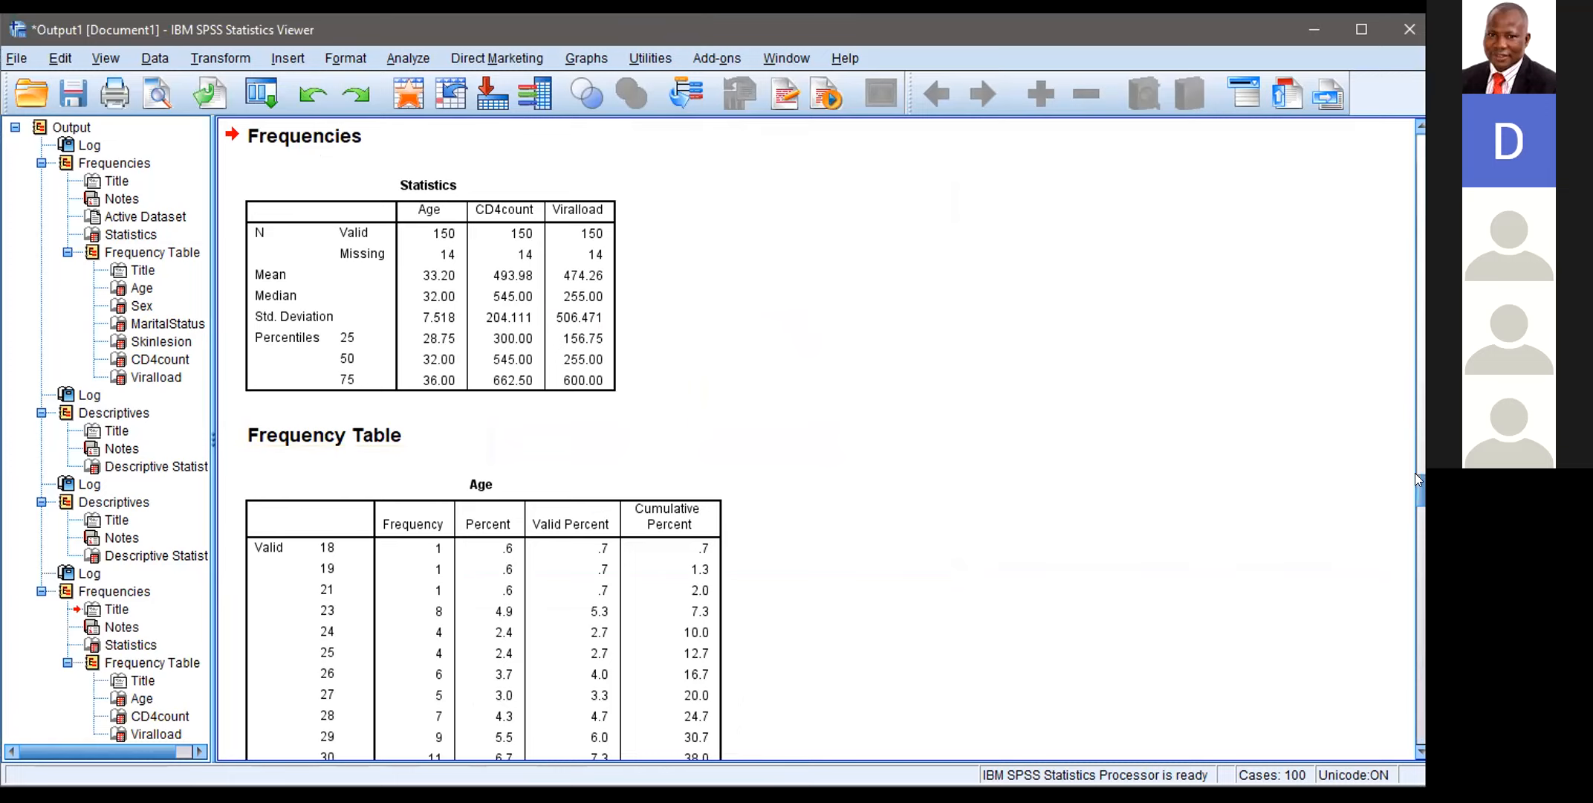
pyautogui.scroll(-15, 1415, 487)
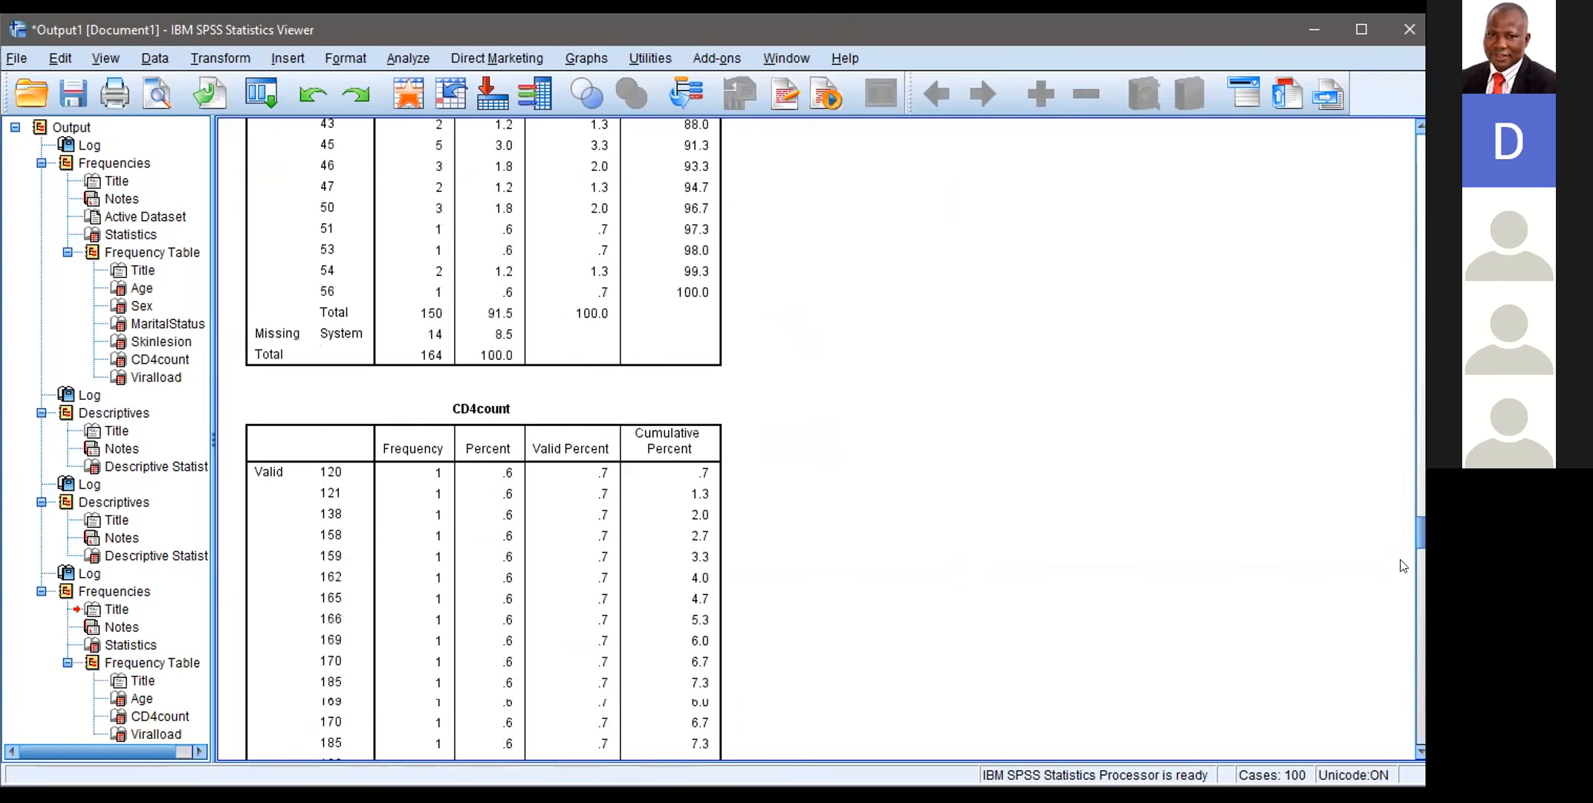
pyautogui.scroll(-15, 1412, 587)
pyautogui.moveTo(1419, 600); pyautogui.dragTo(1419, 488)
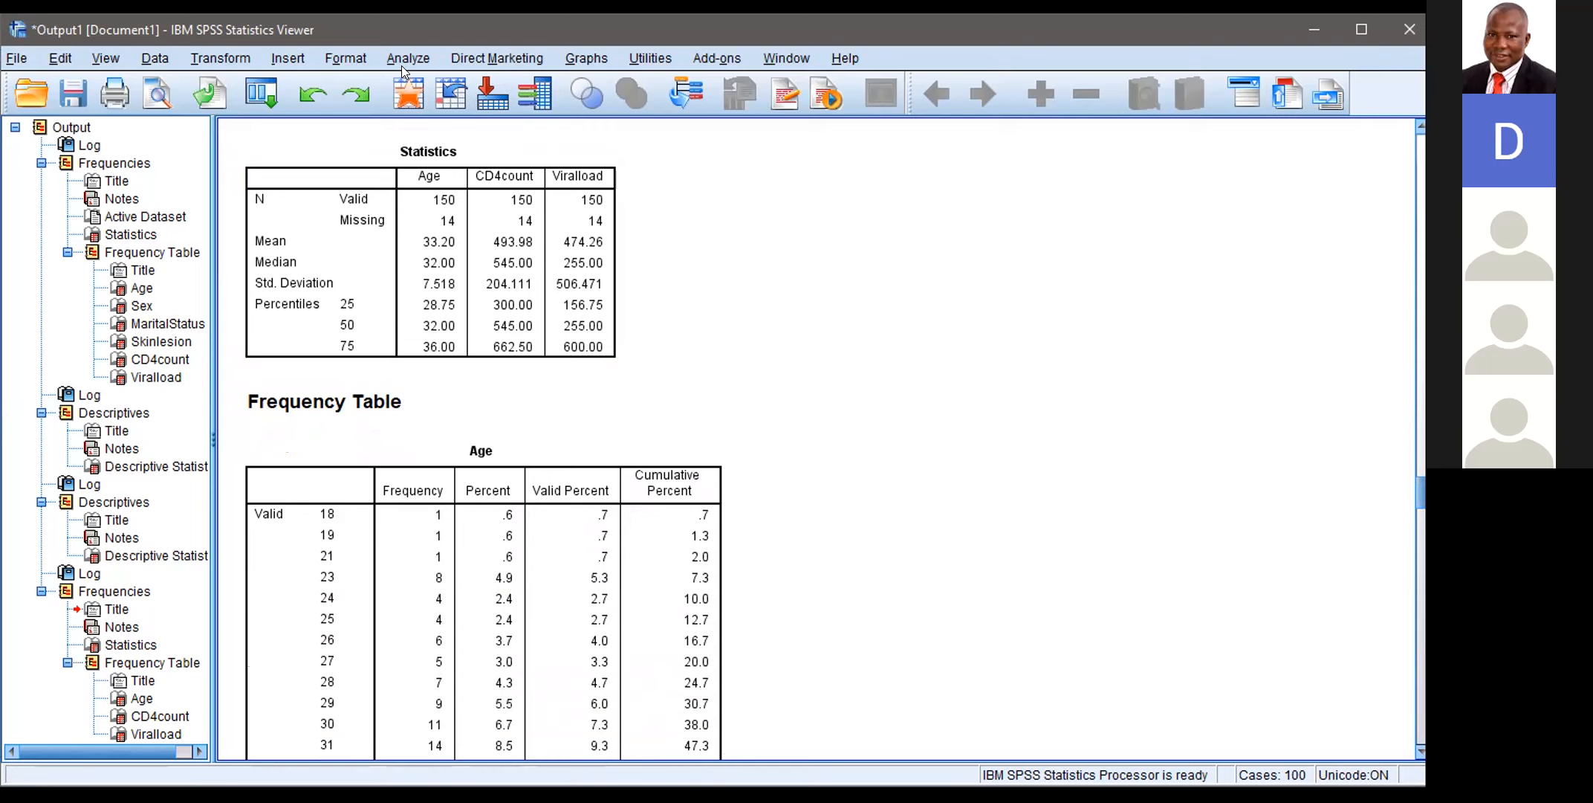
pyautogui.click(221, 59)
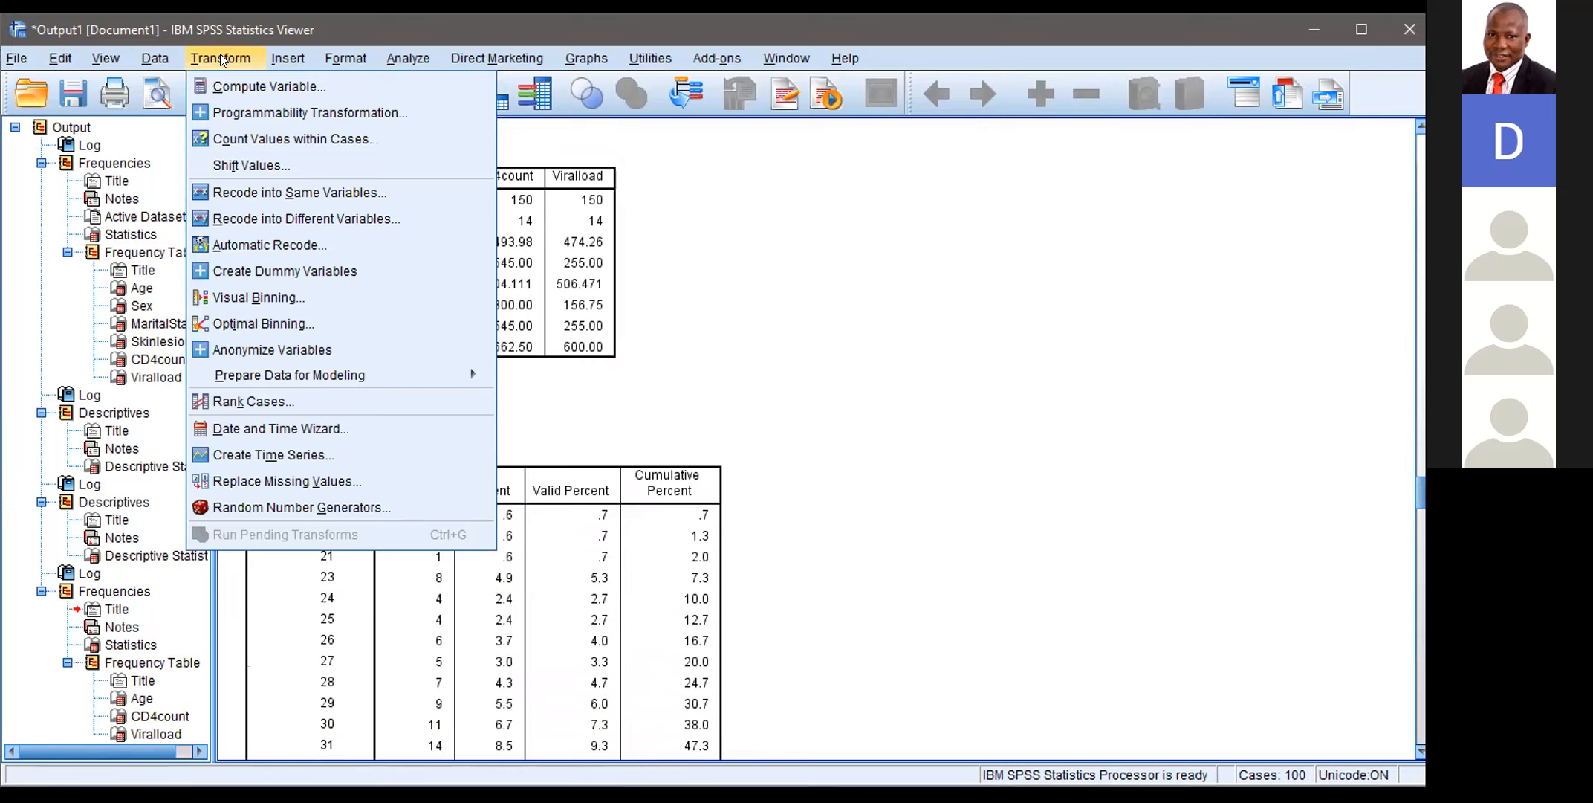
pyautogui.click(665, 228)
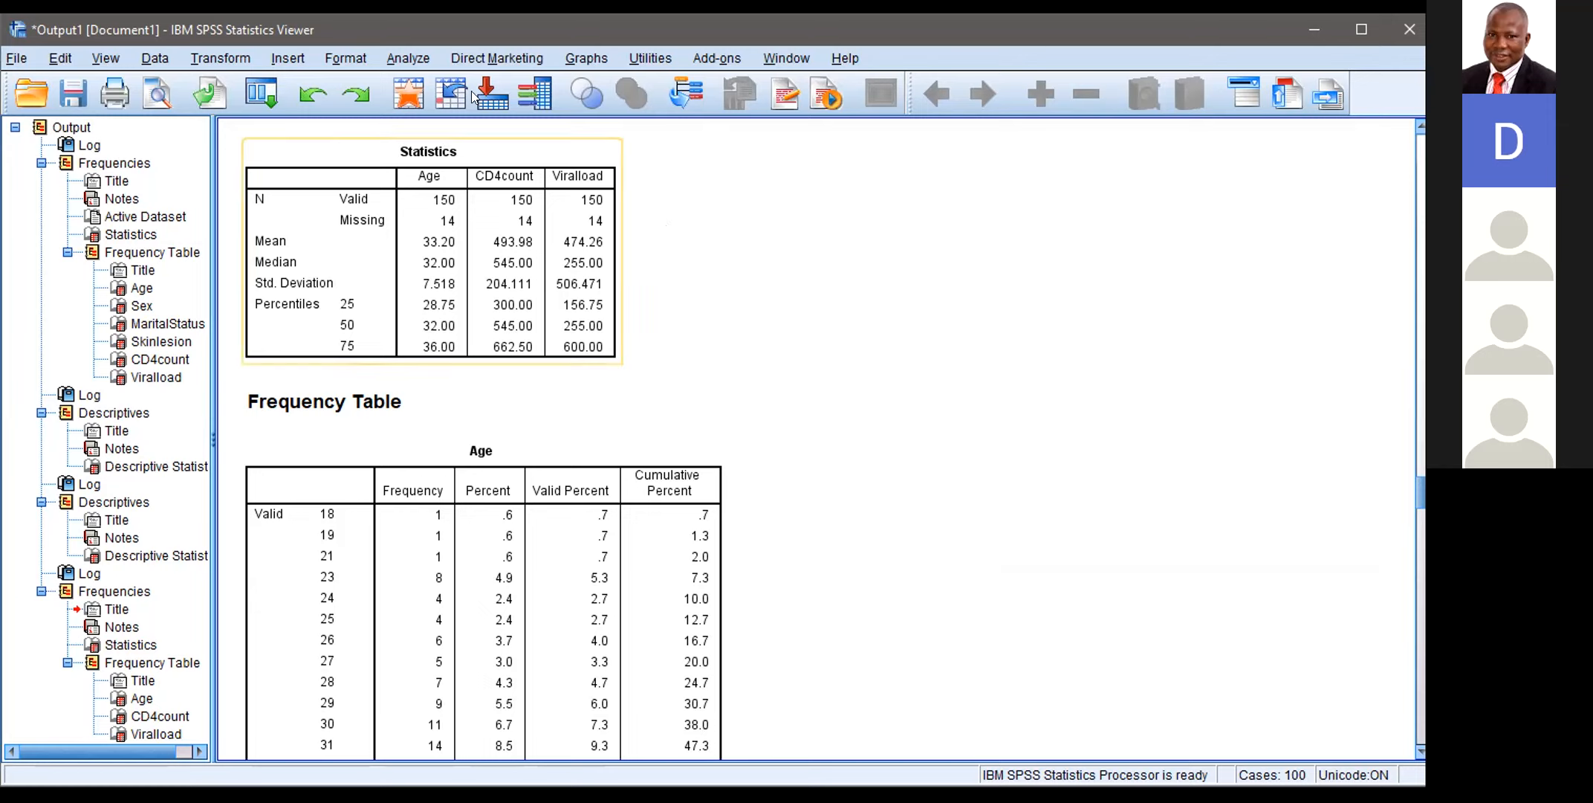
pyautogui.click(396, 61)
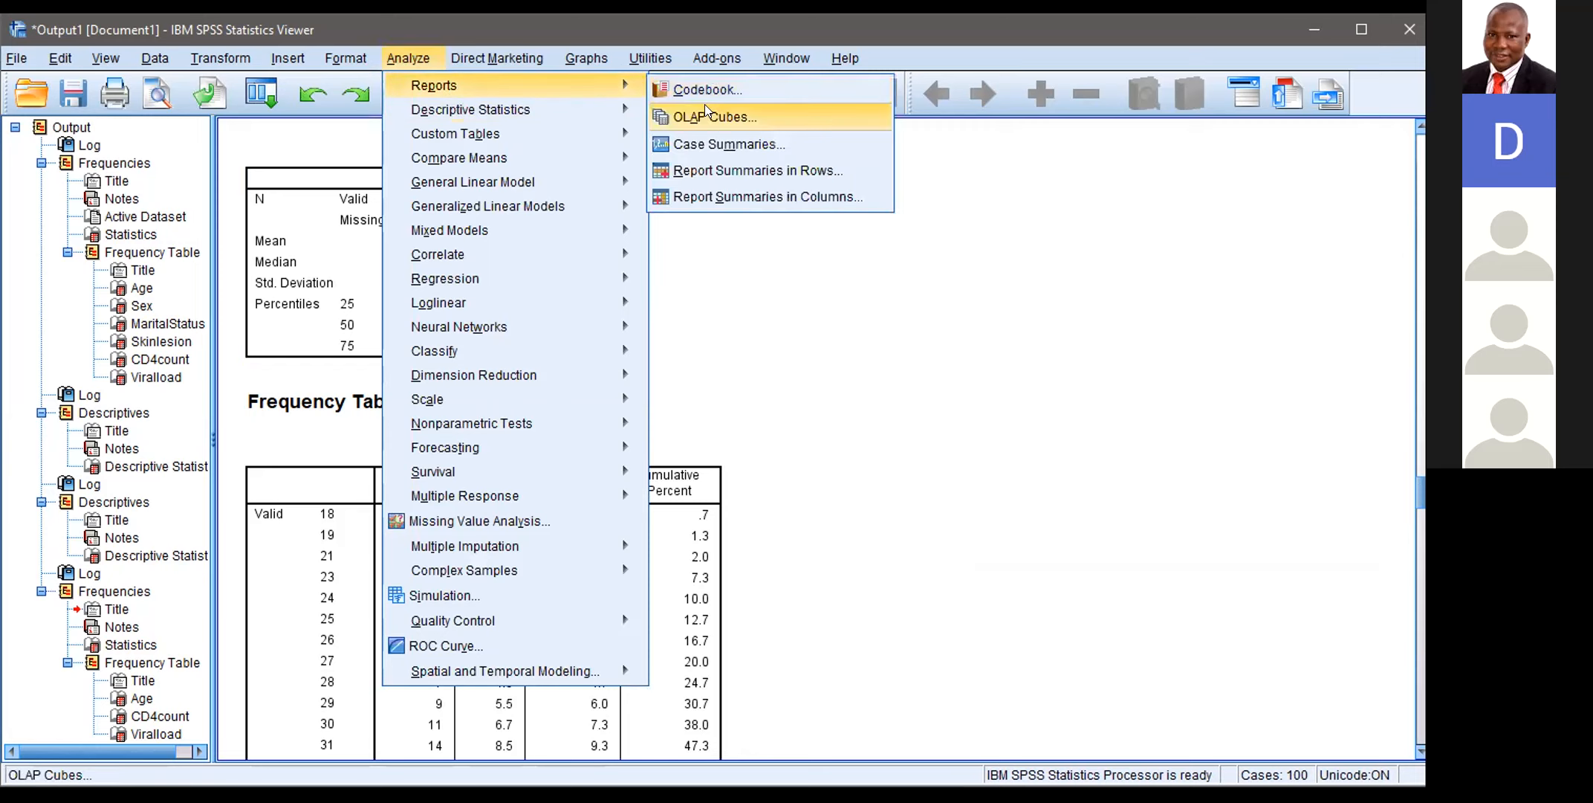
pyautogui.moveTo(630, 110)
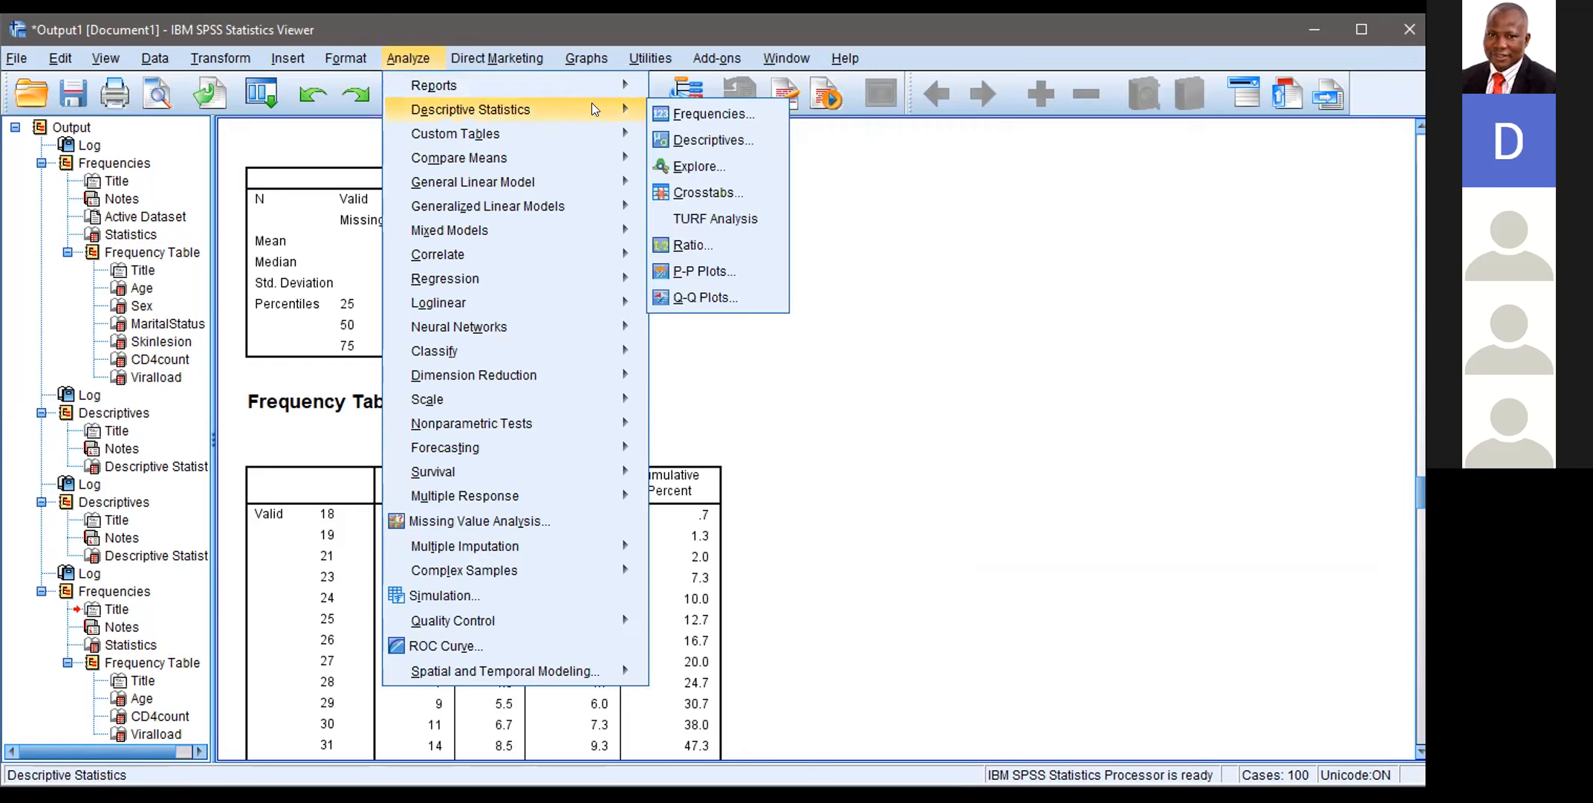
pyautogui.click(692, 111)
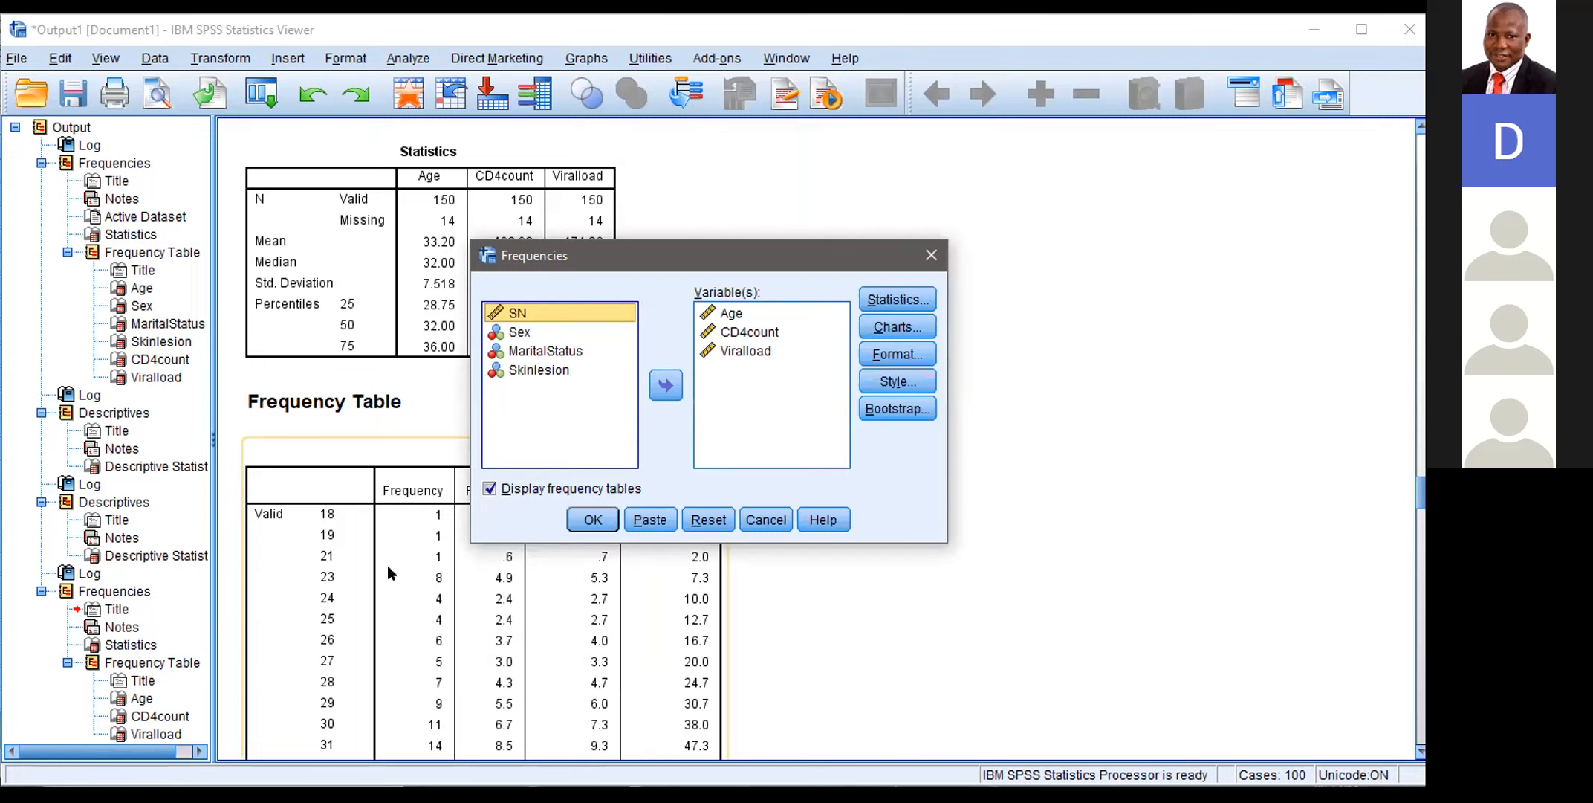
pyautogui.click(490, 488)
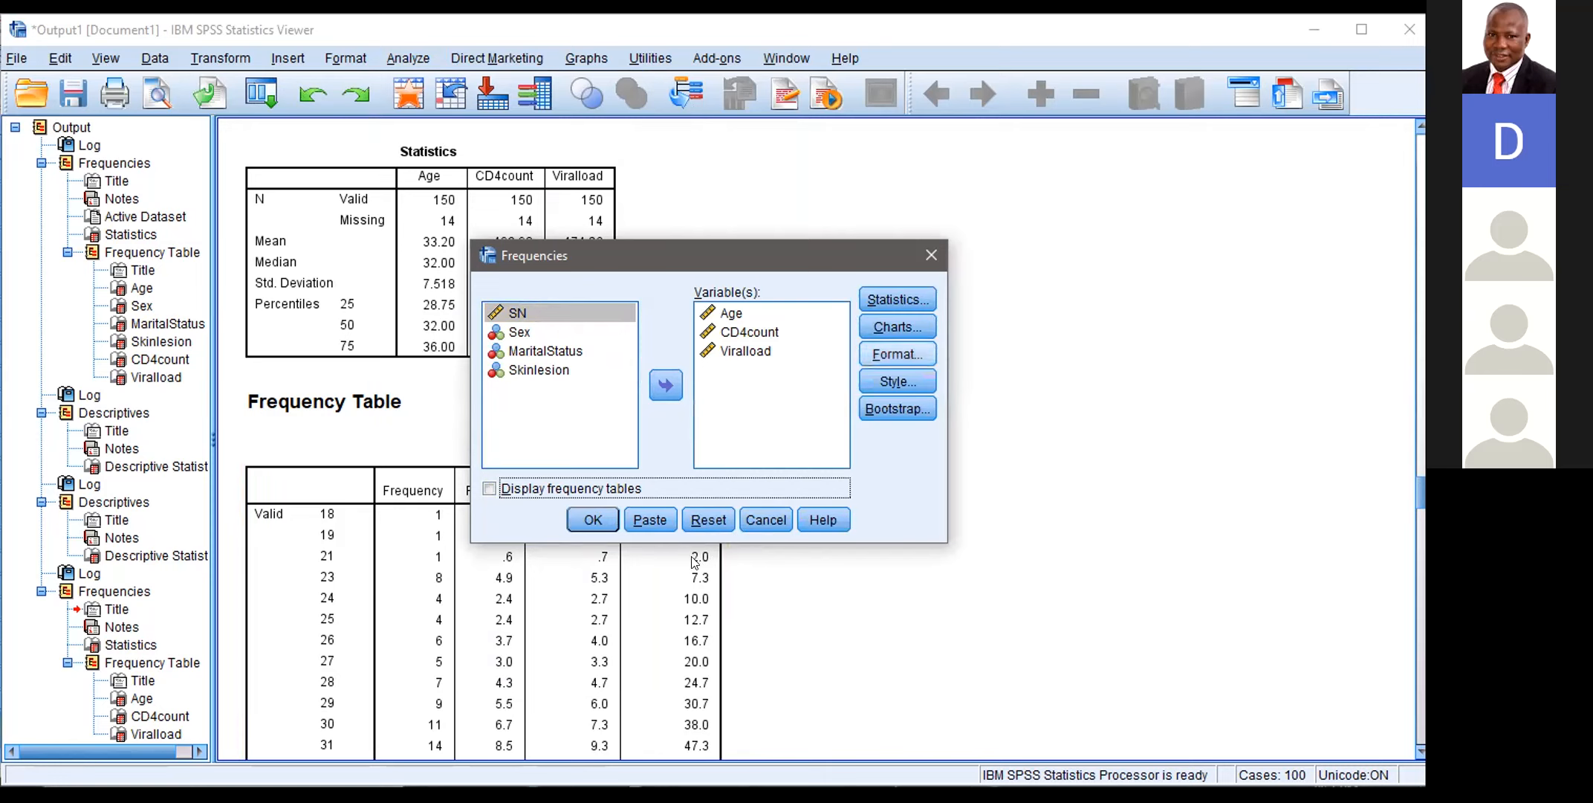
pyautogui.click(907, 296)
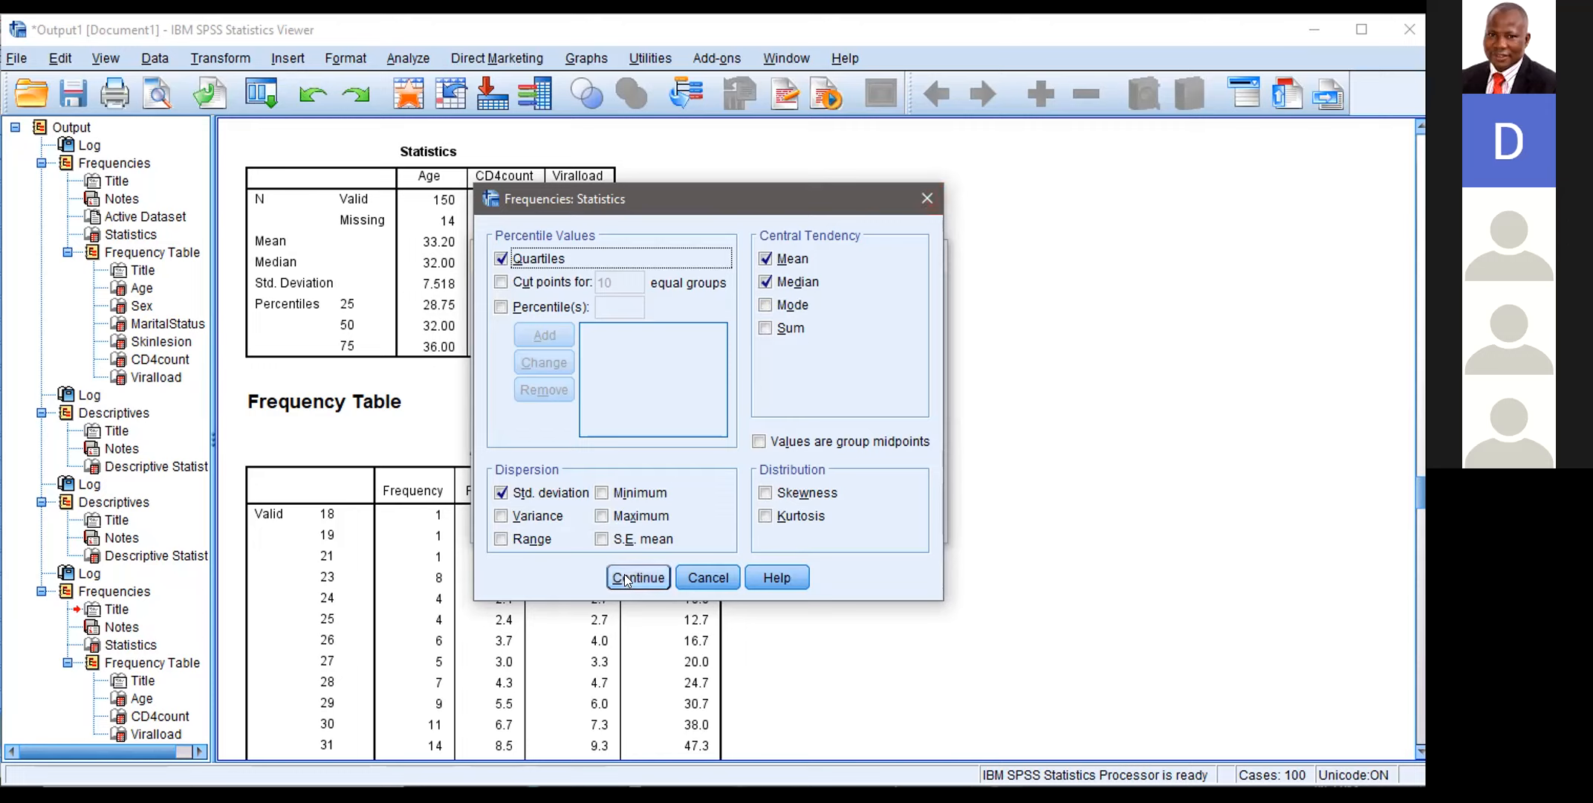
pyautogui.click(926, 200)
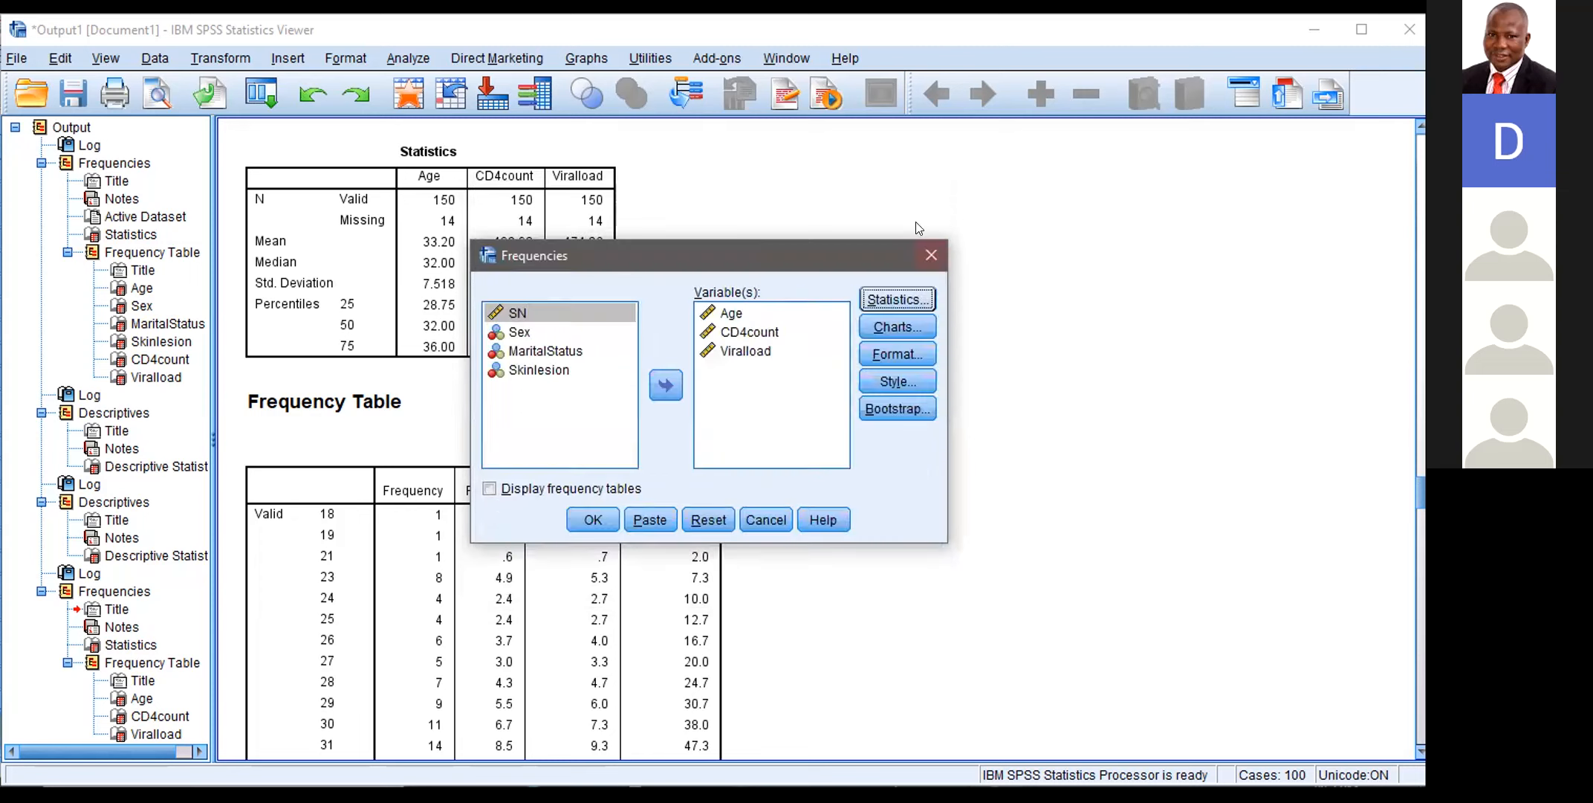
pyautogui.click(927, 256)
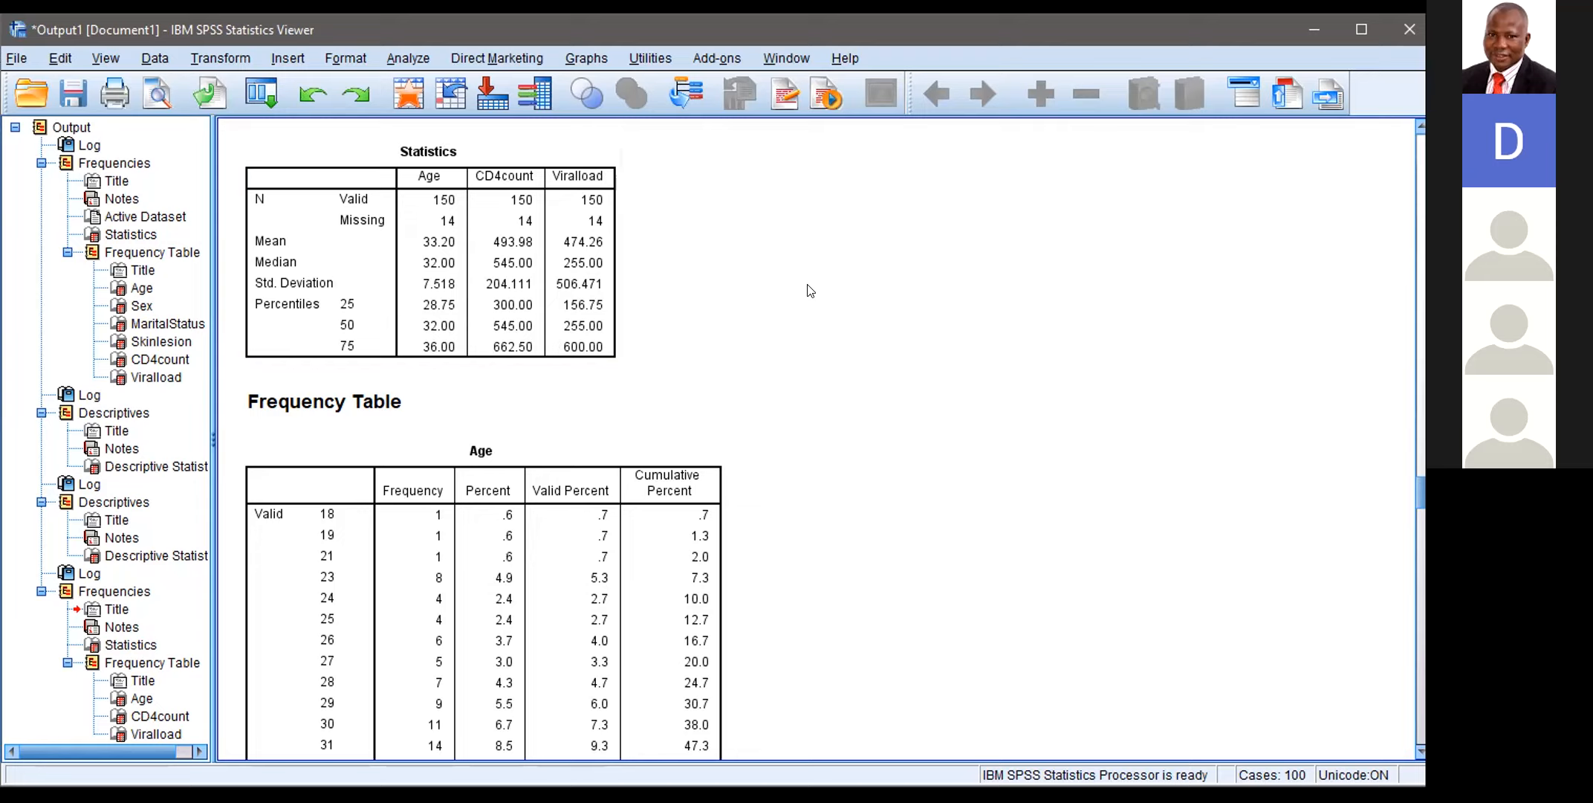
# Step: Start a recode of Age into a different variable and name the output variable agegroup
pyautogui.click(237, 59)
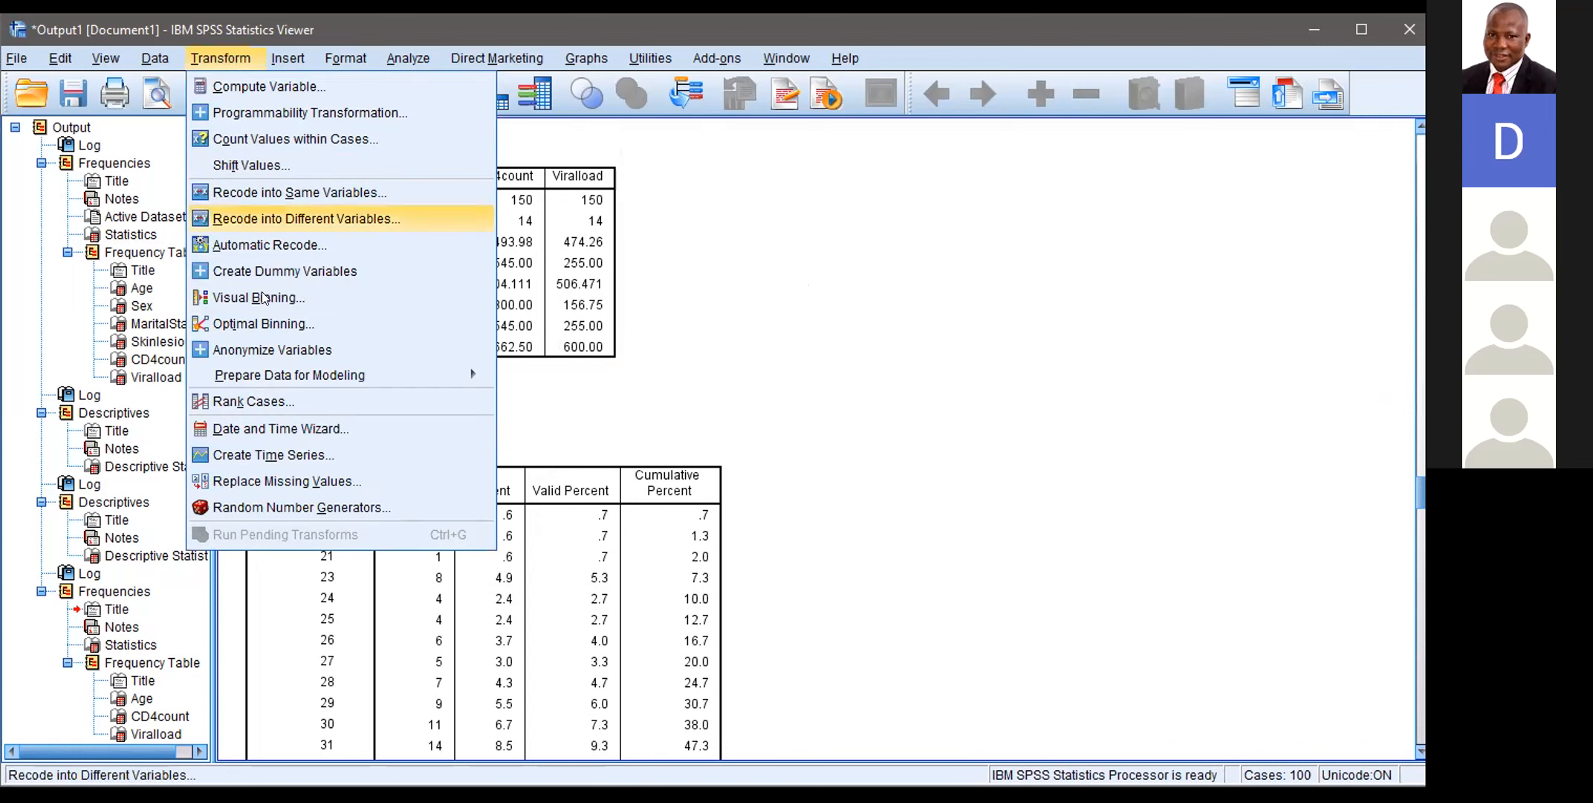
pyautogui.click(291, 221)
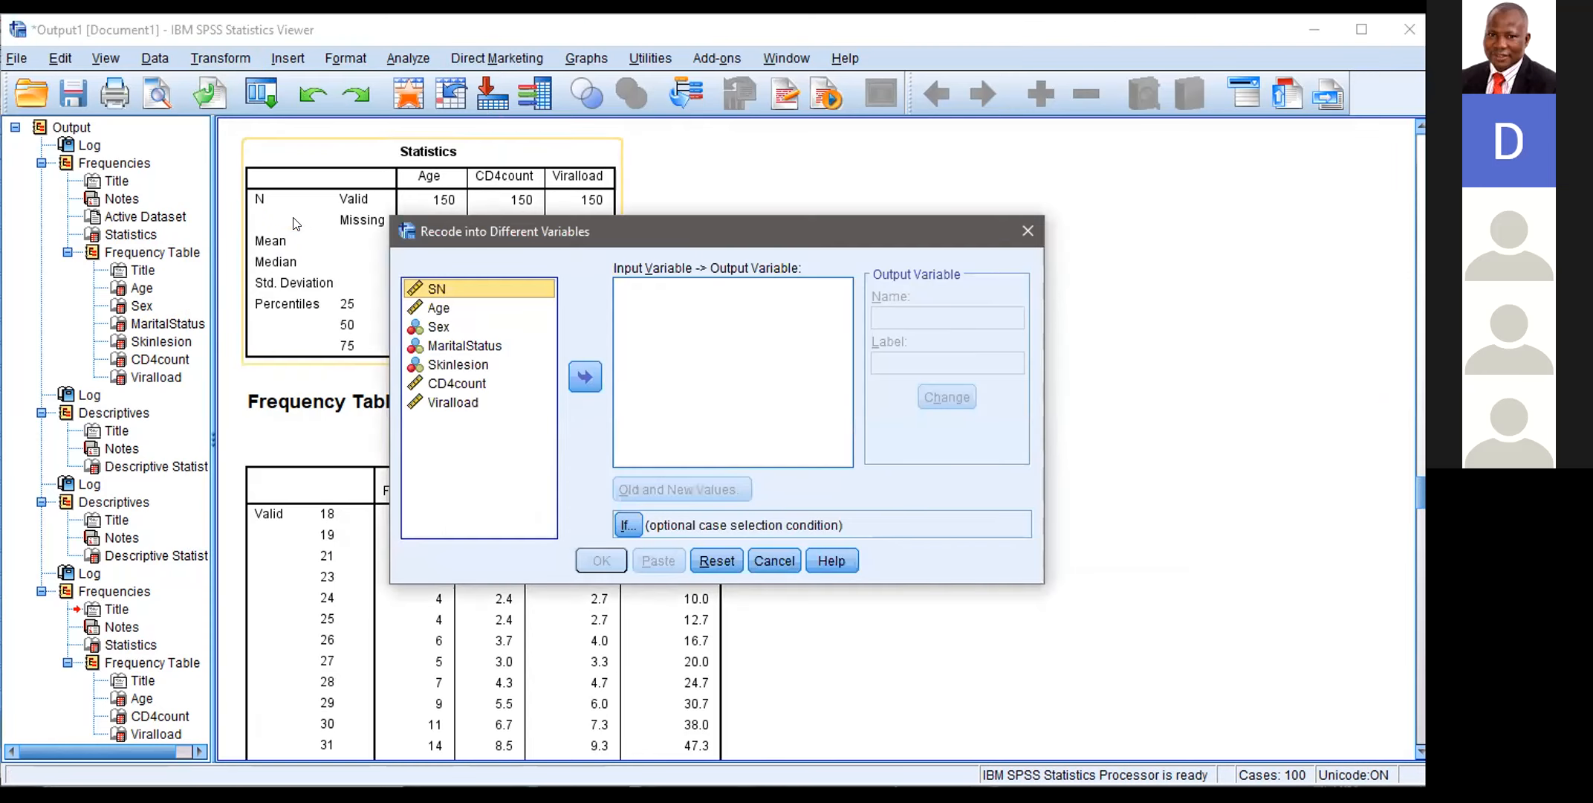
pyautogui.click(478, 310)
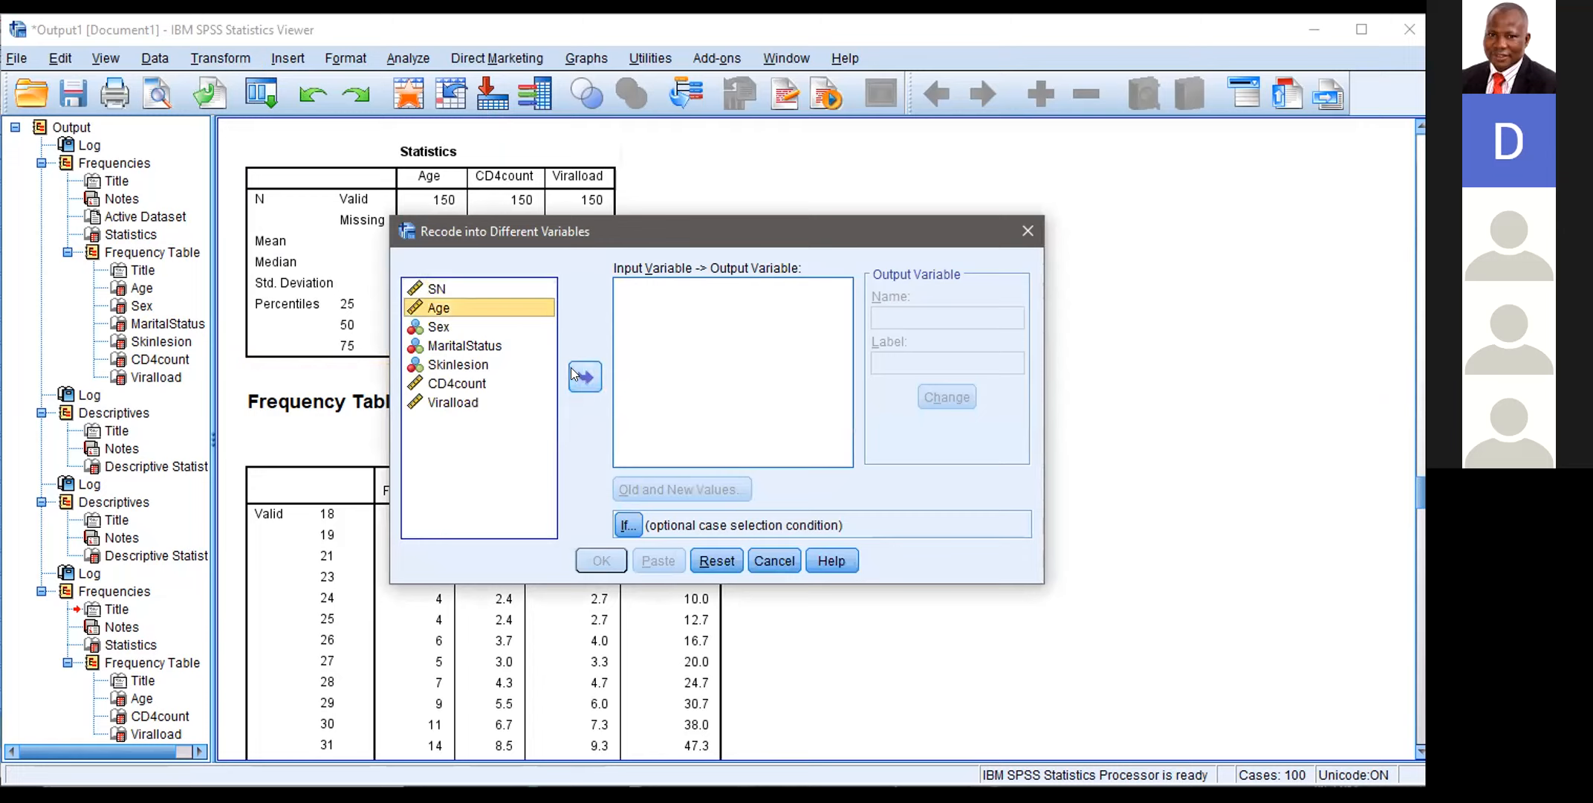
pyautogui.click(571, 371)
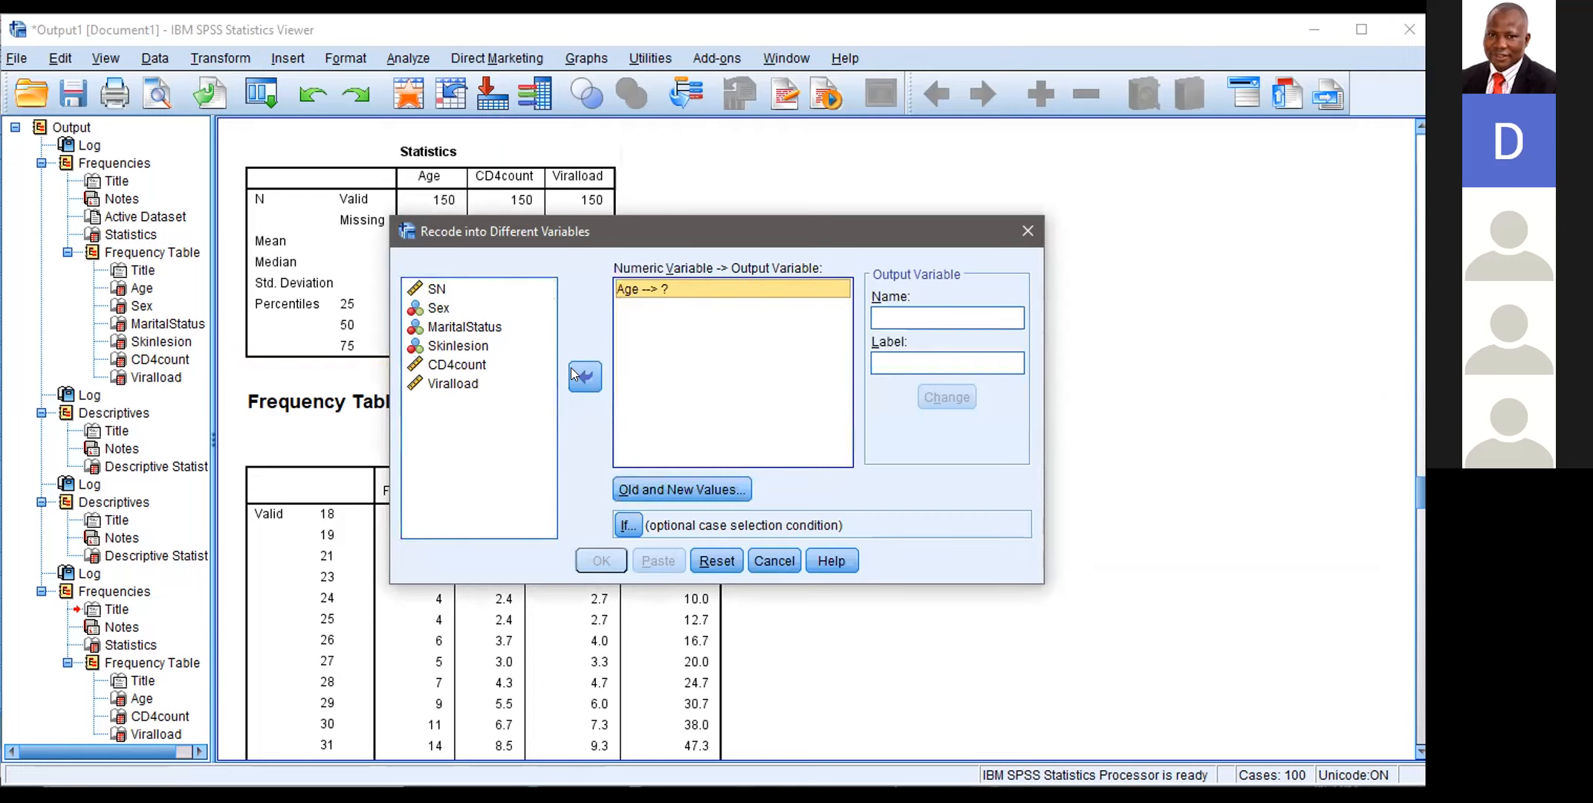
pyautogui.click(922, 307)
pyautogui.write('age ')
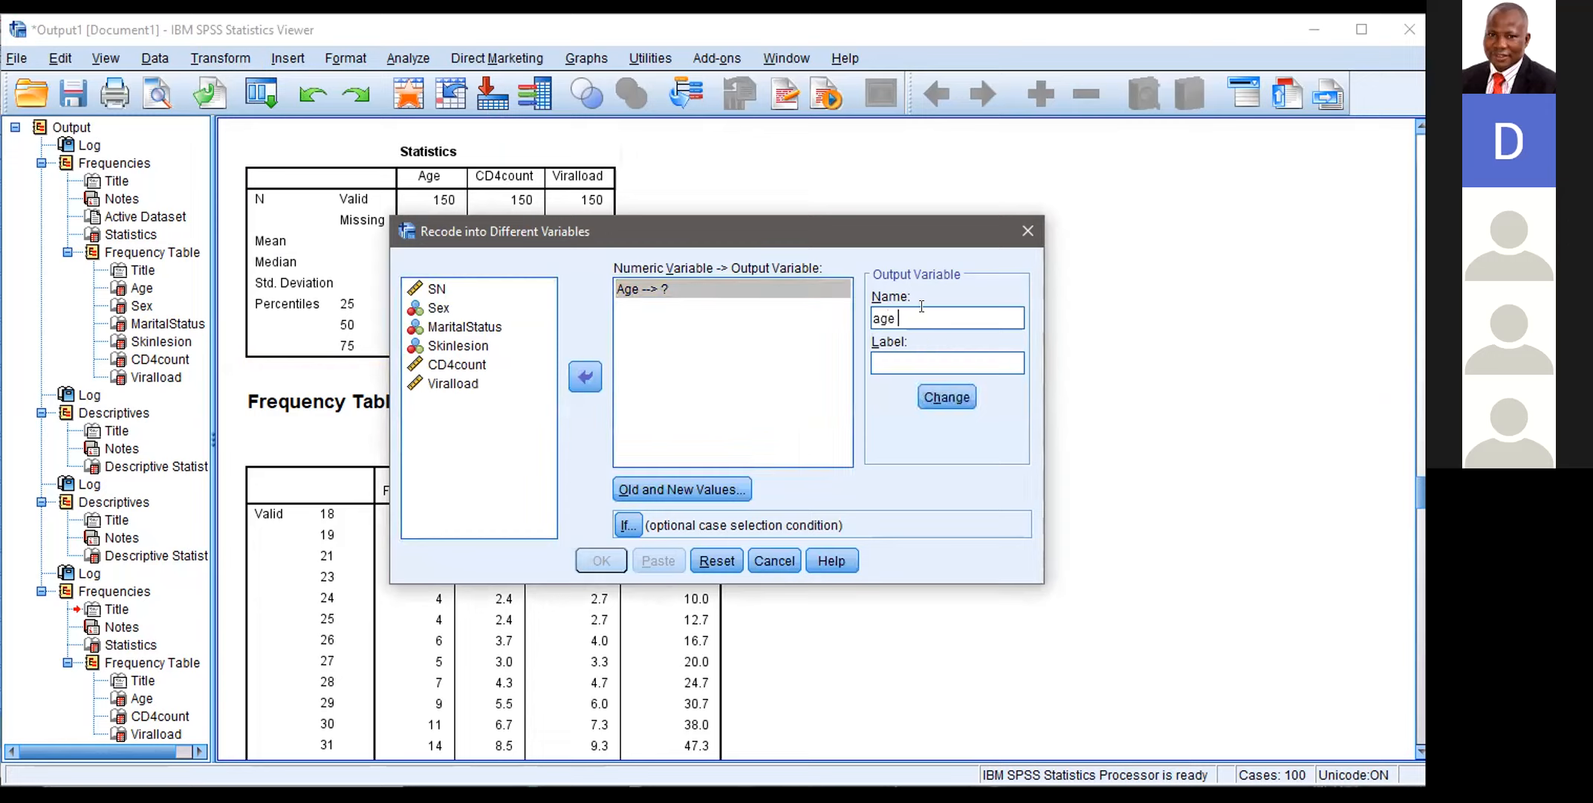
pyautogui.write('group')
pyautogui.click(897, 314)
pyautogui.press('BackSpace')
pyautogui.click(948, 393)
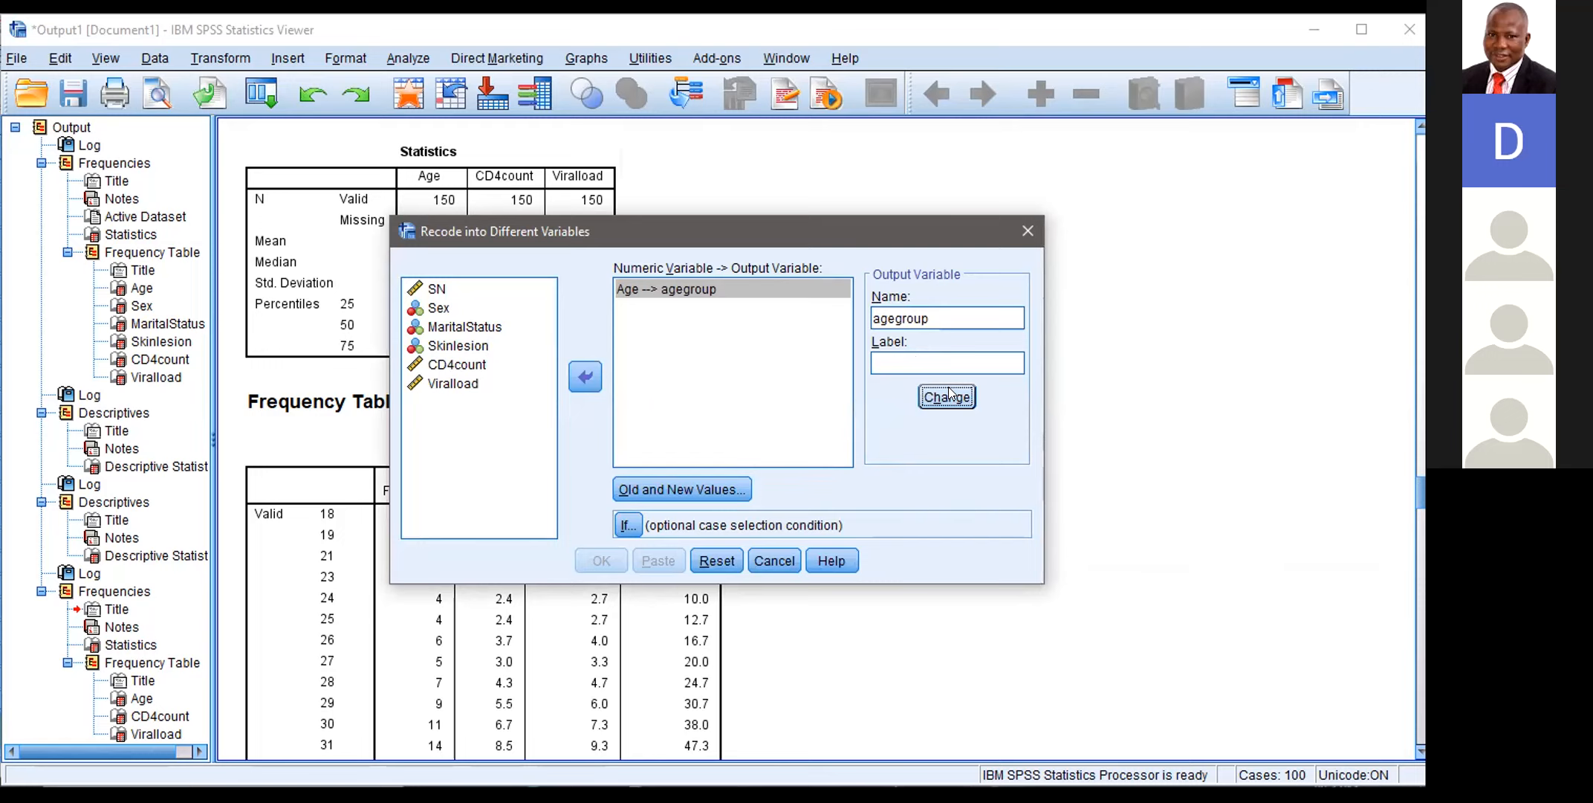
# Step: Add a recode rule that turns Age values from the lowest through 19 into 1
pyautogui.click(692, 488)
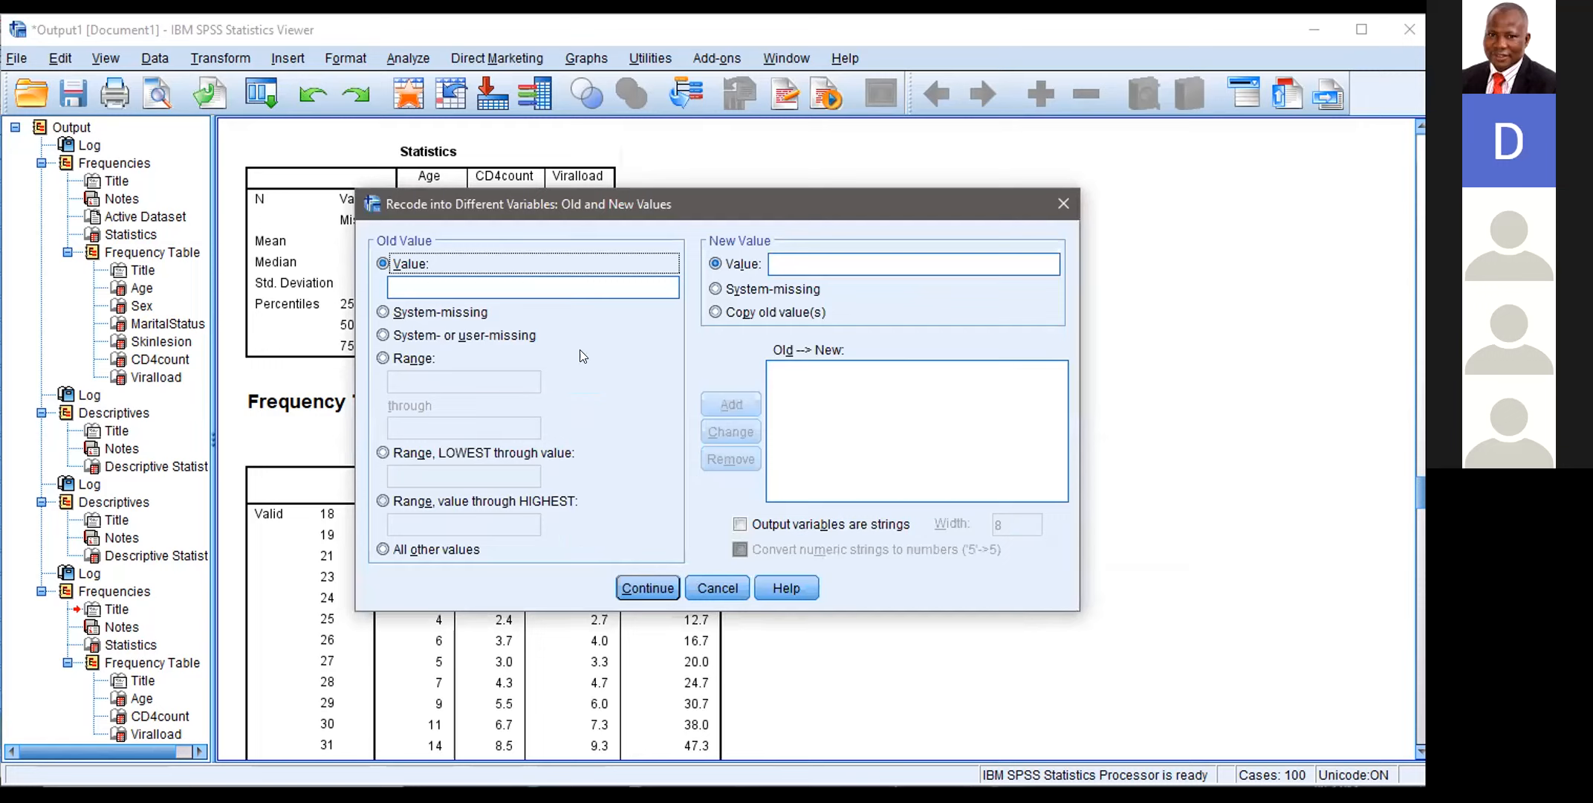
pyautogui.click(442, 455)
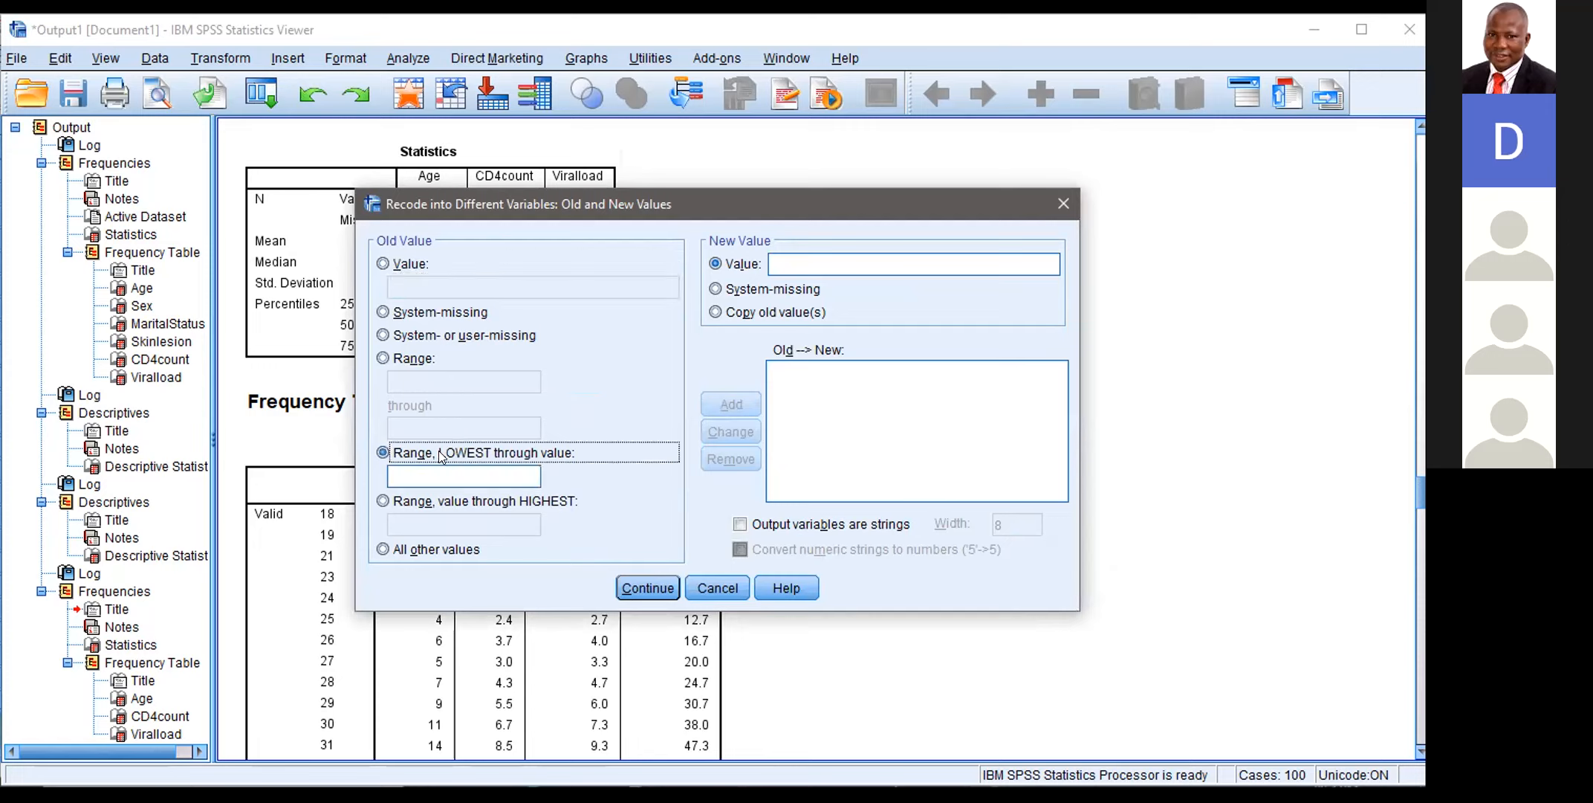
pyautogui.click(435, 476)
pyautogui.write('19')
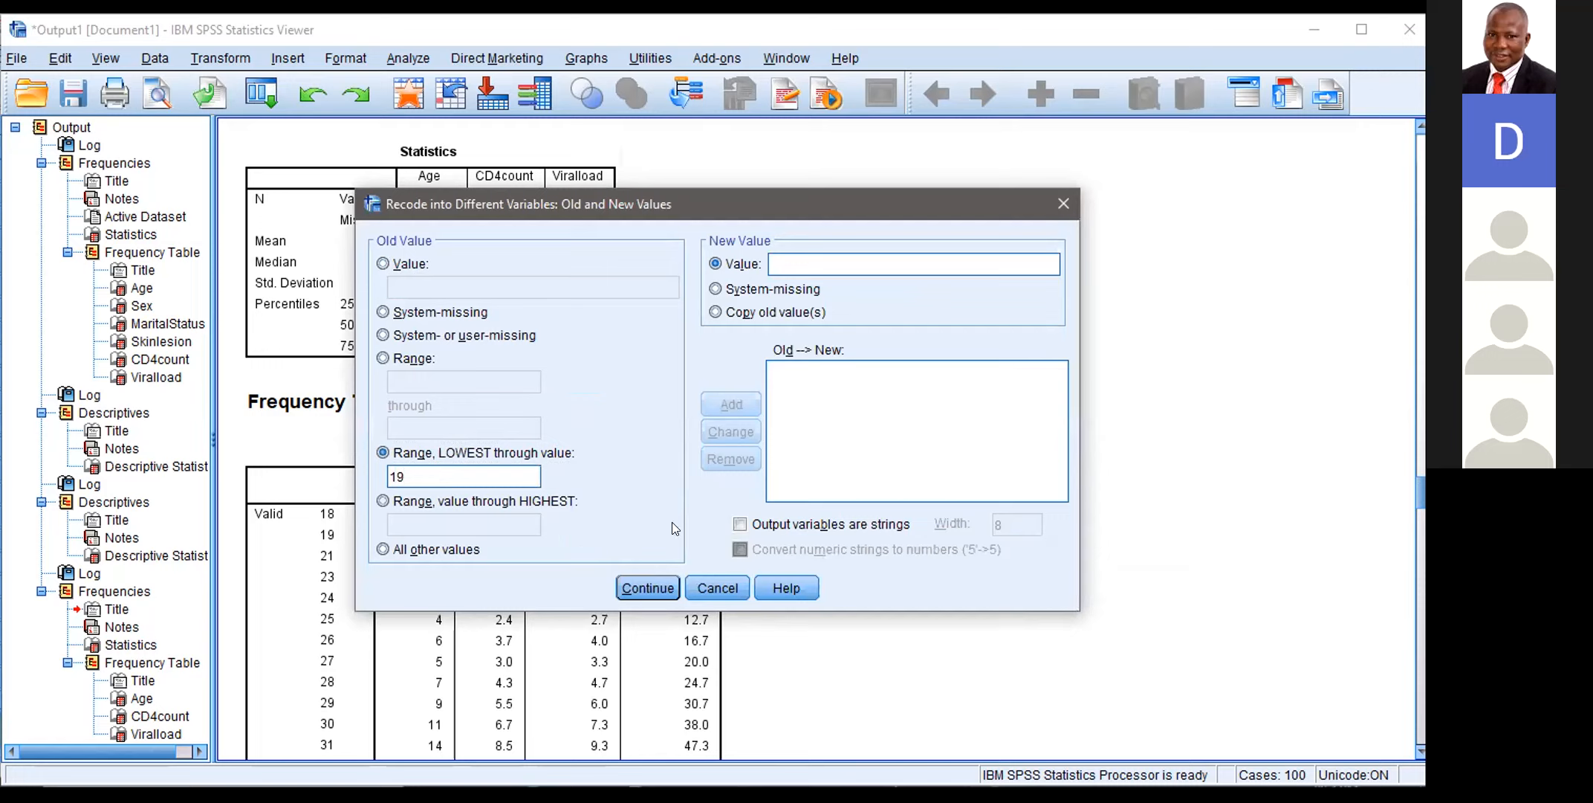
pyautogui.click(804, 265)
pyautogui.write('1')
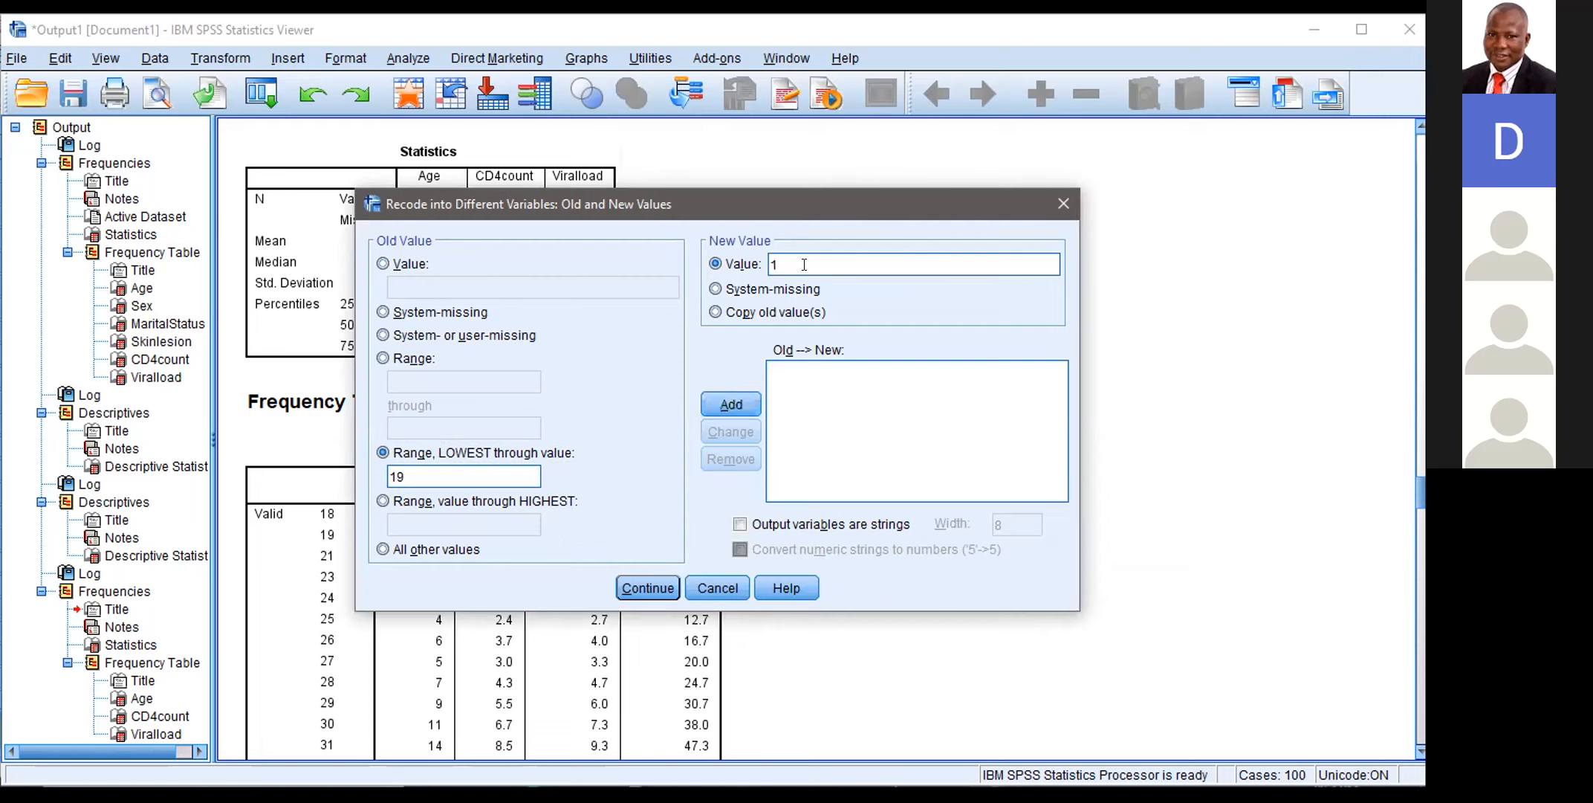
pyautogui.click(731, 401)
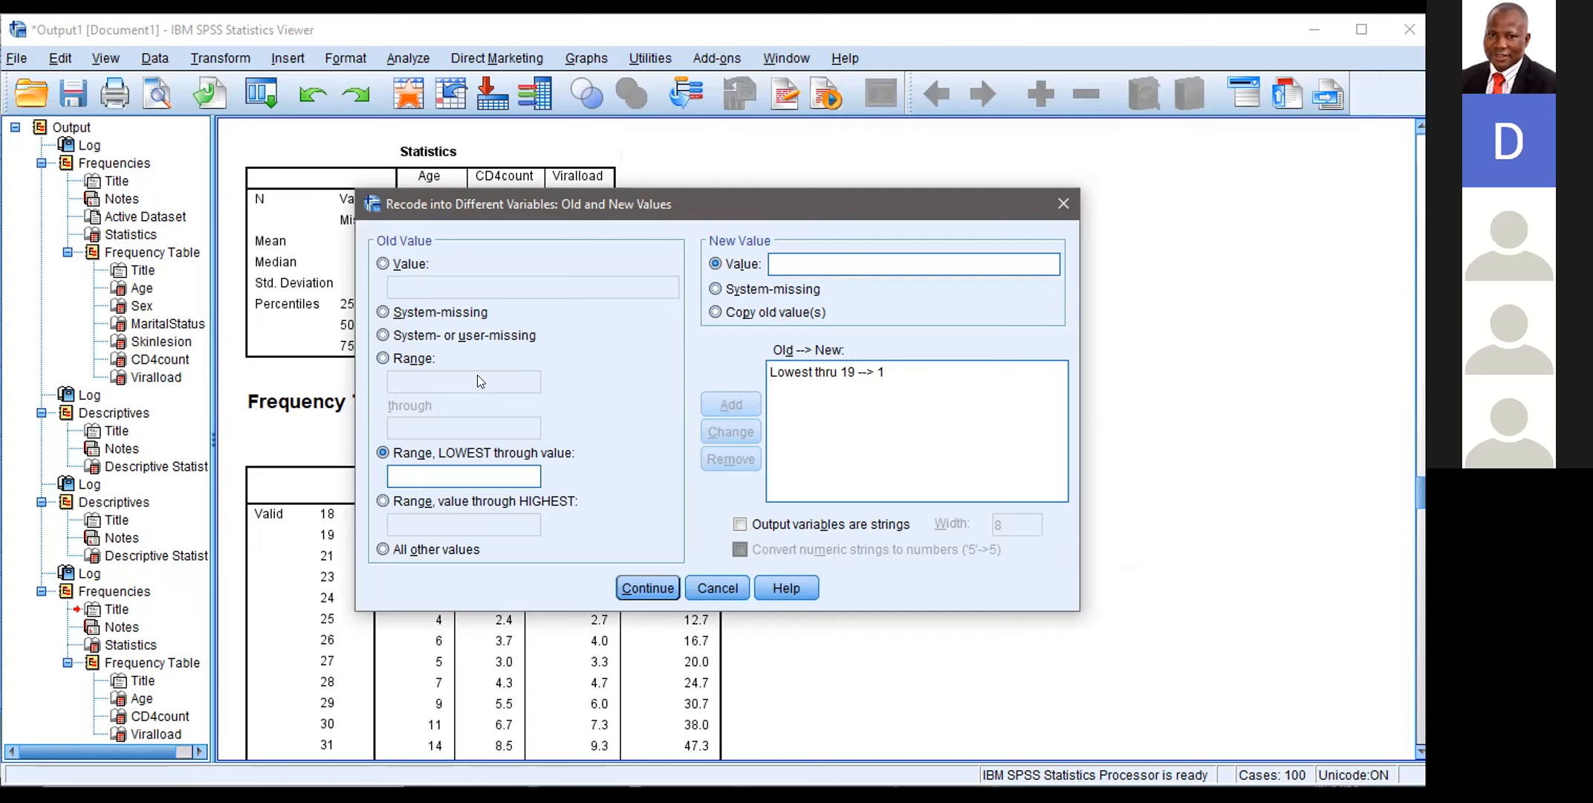
# Step: Add a recode rule that turns the Age range 20 through 29 into 2
pyautogui.click(384, 359)
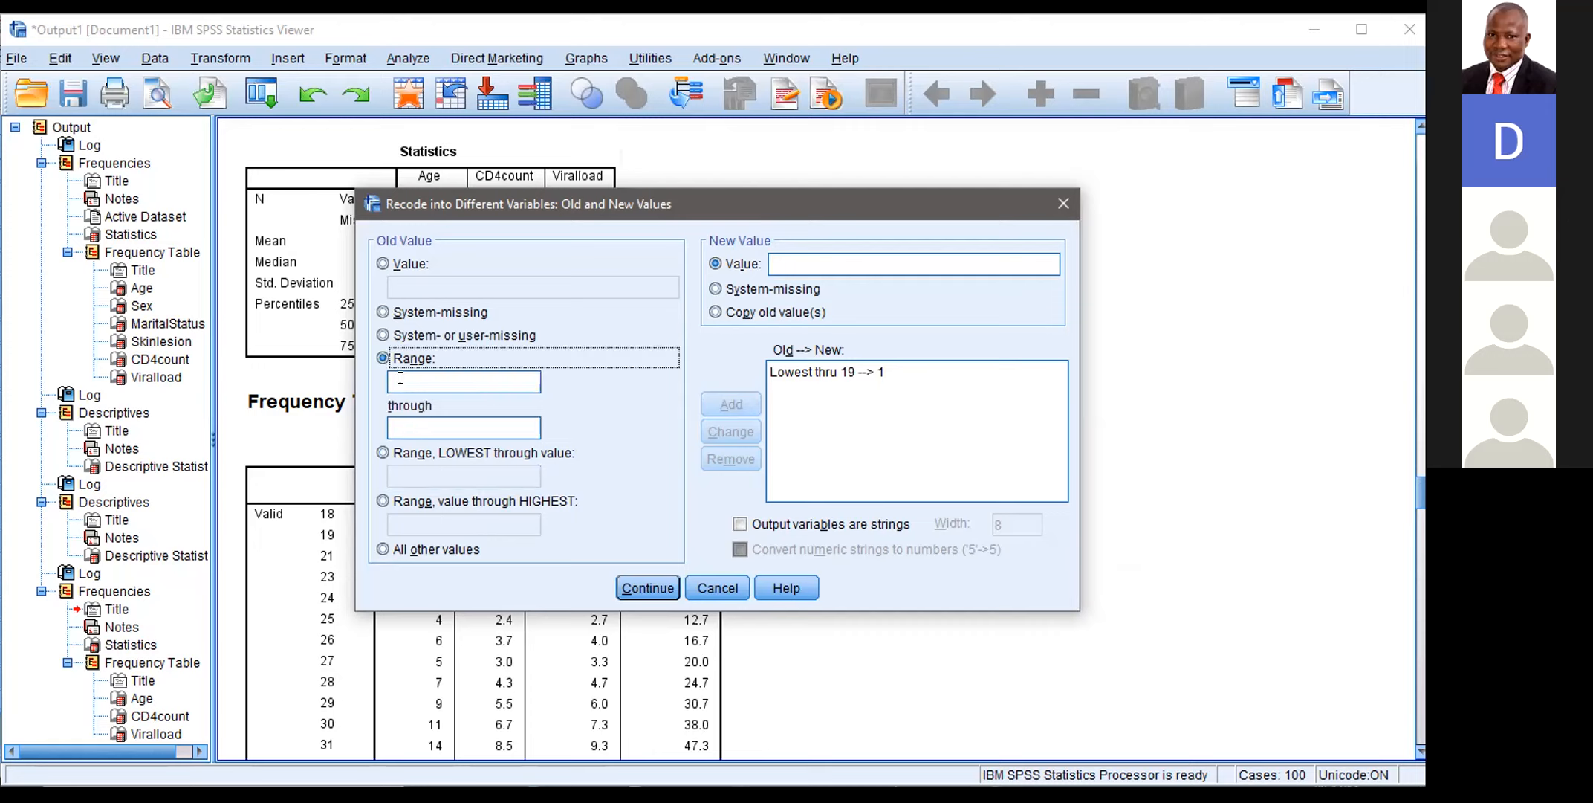
pyautogui.click(401, 379)
pyautogui.write('20')
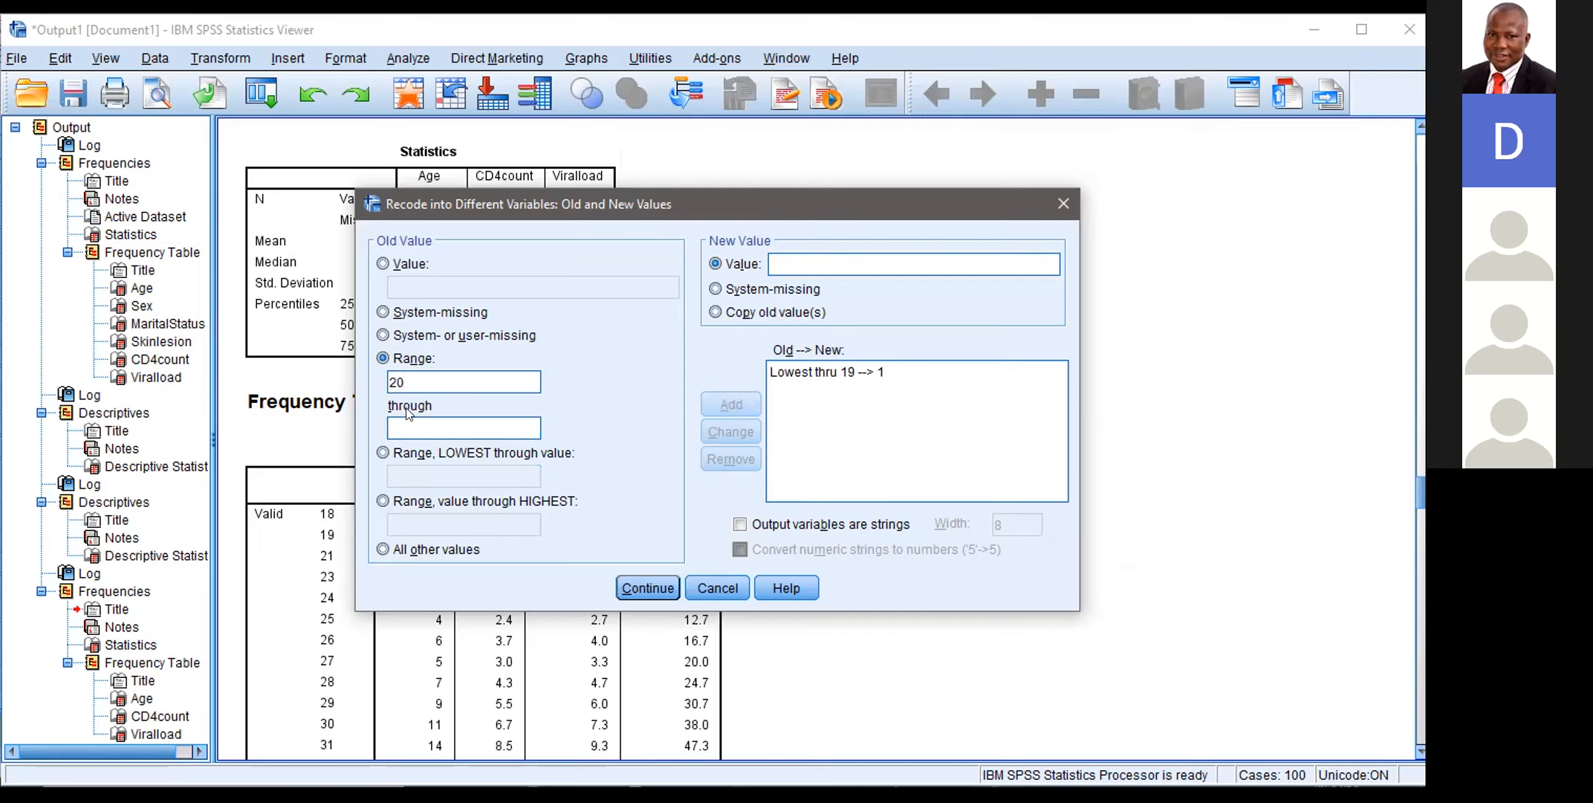
pyautogui.write('29')
pyautogui.click(819, 256)
pyautogui.write('2')
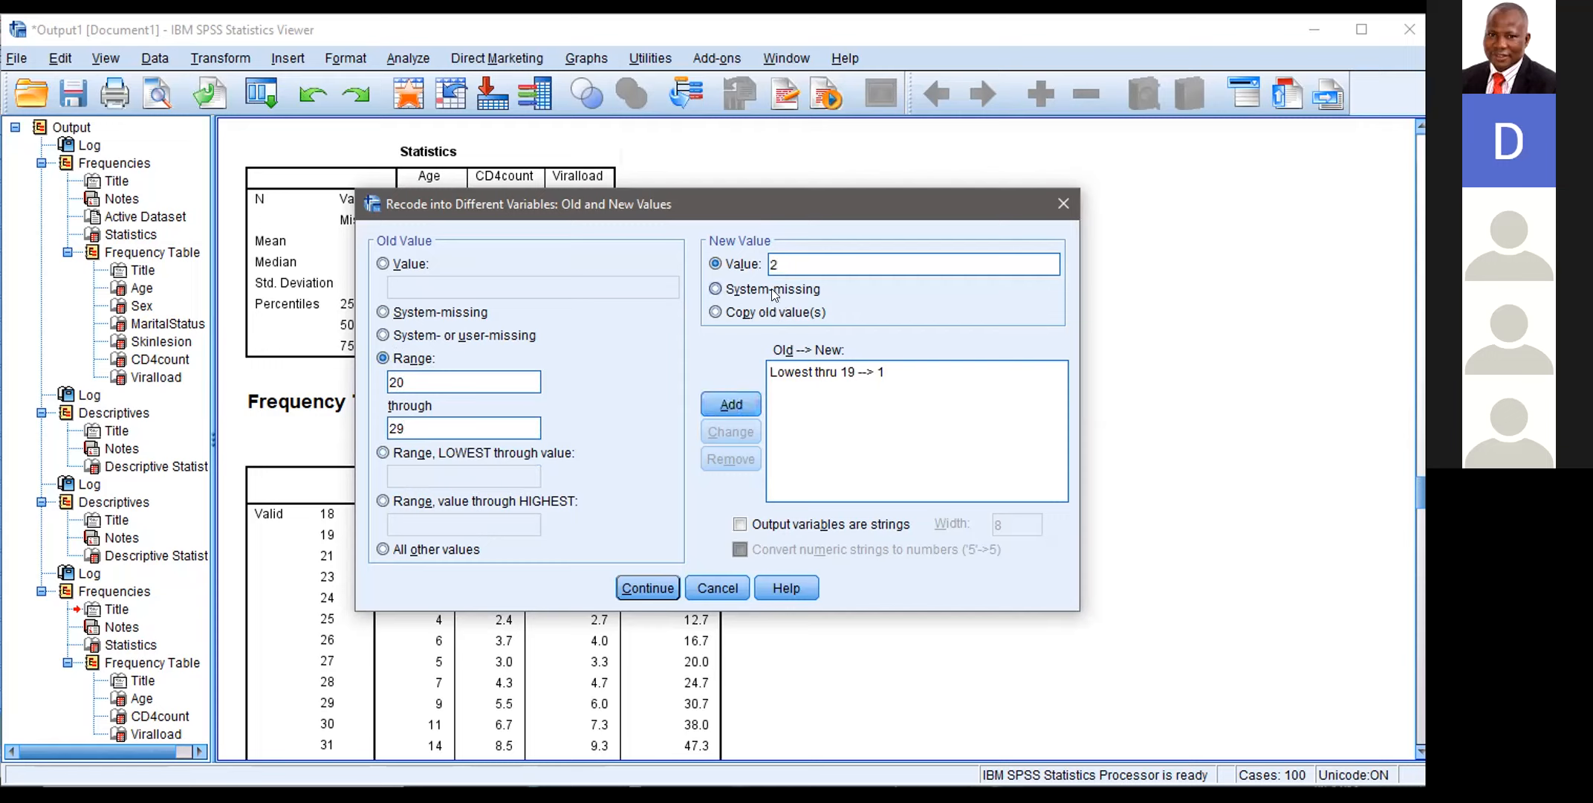
pyautogui.click(725, 406)
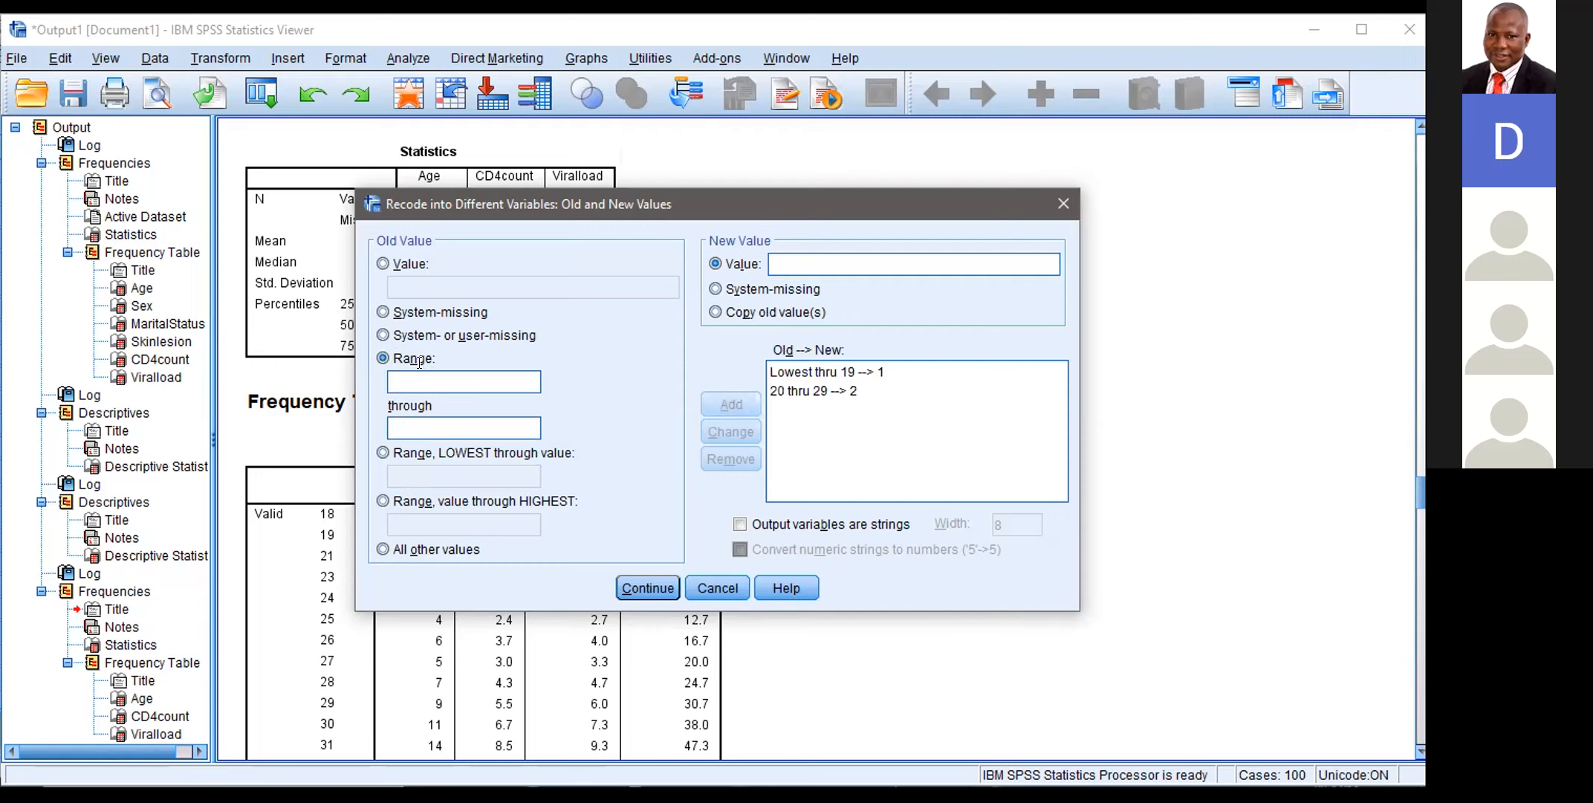
# Step: Add a recode rule that turns the Age range 30 through 39 into 3
pyautogui.write('30')
pyautogui.write('39')
pyautogui.write('3')
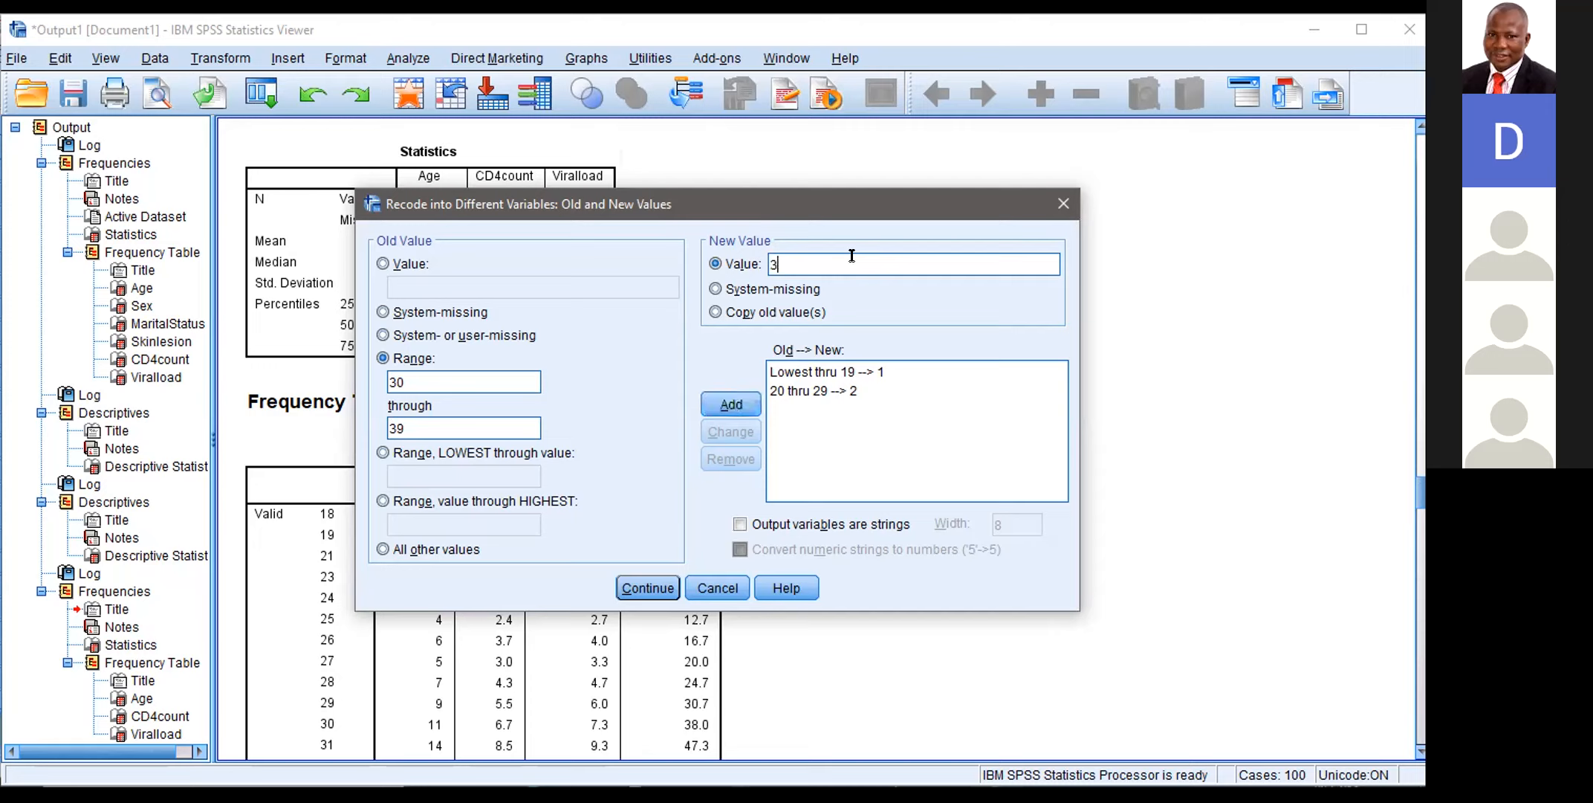
pyautogui.click(715, 405)
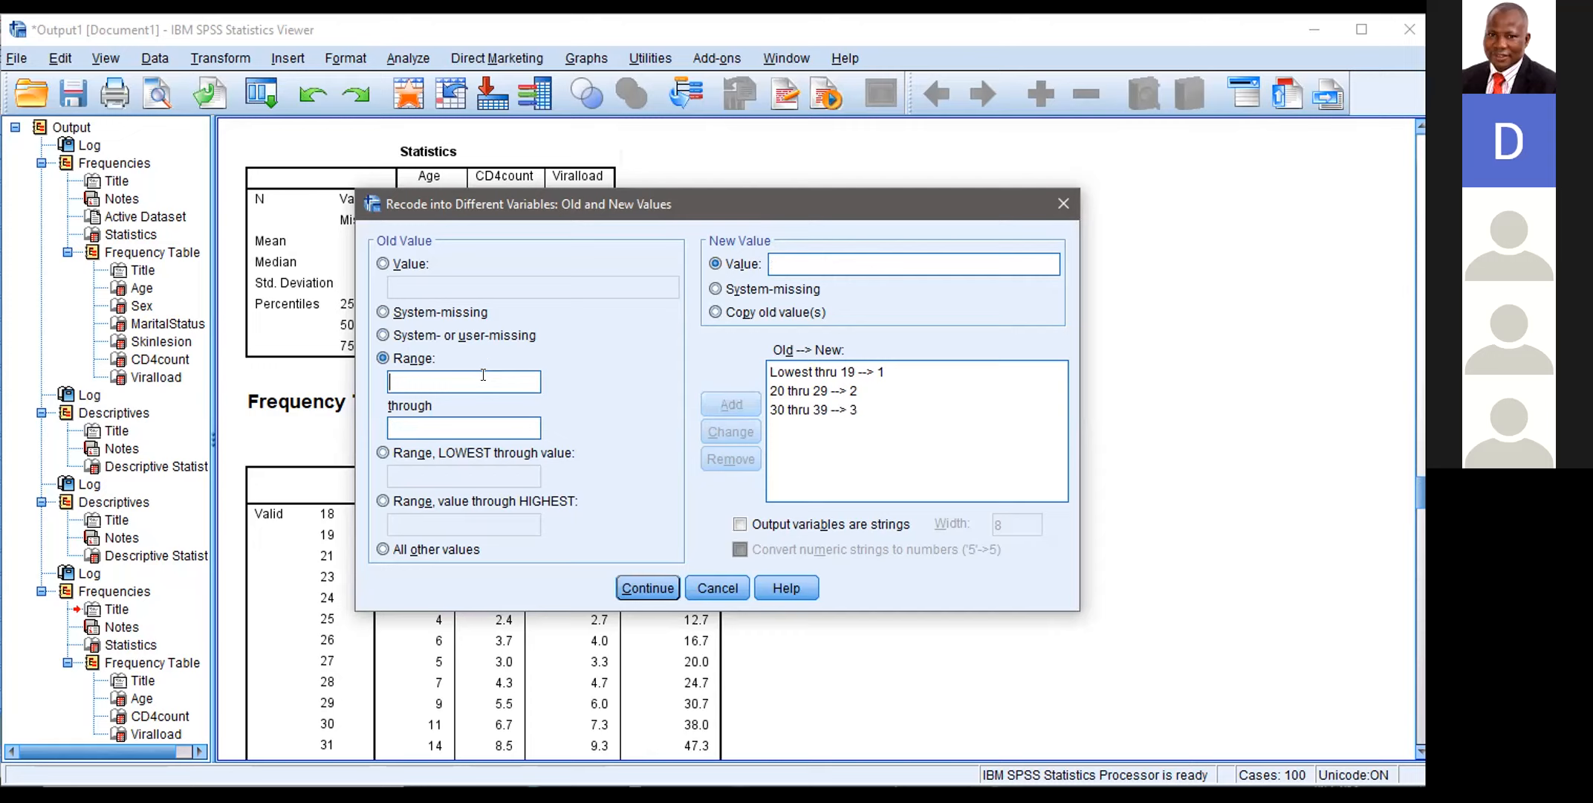
pyautogui.write('40')
# Step: Add a recode rule that turns the Age range 40 through 49 into 4
pyautogui.click(445, 425)
pyautogui.write('49')
pyautogui.click(798, 261)
pyautogui.write('4')
pyautogui.click(729, 406)
pyautogui.write('50')
pyautogui.write('59')
# Step: Add a recode rule that turns the Age range 50 through 59 into 5 and run the recode
pyautogui.click(836, 261)
pyautogui.write('5')
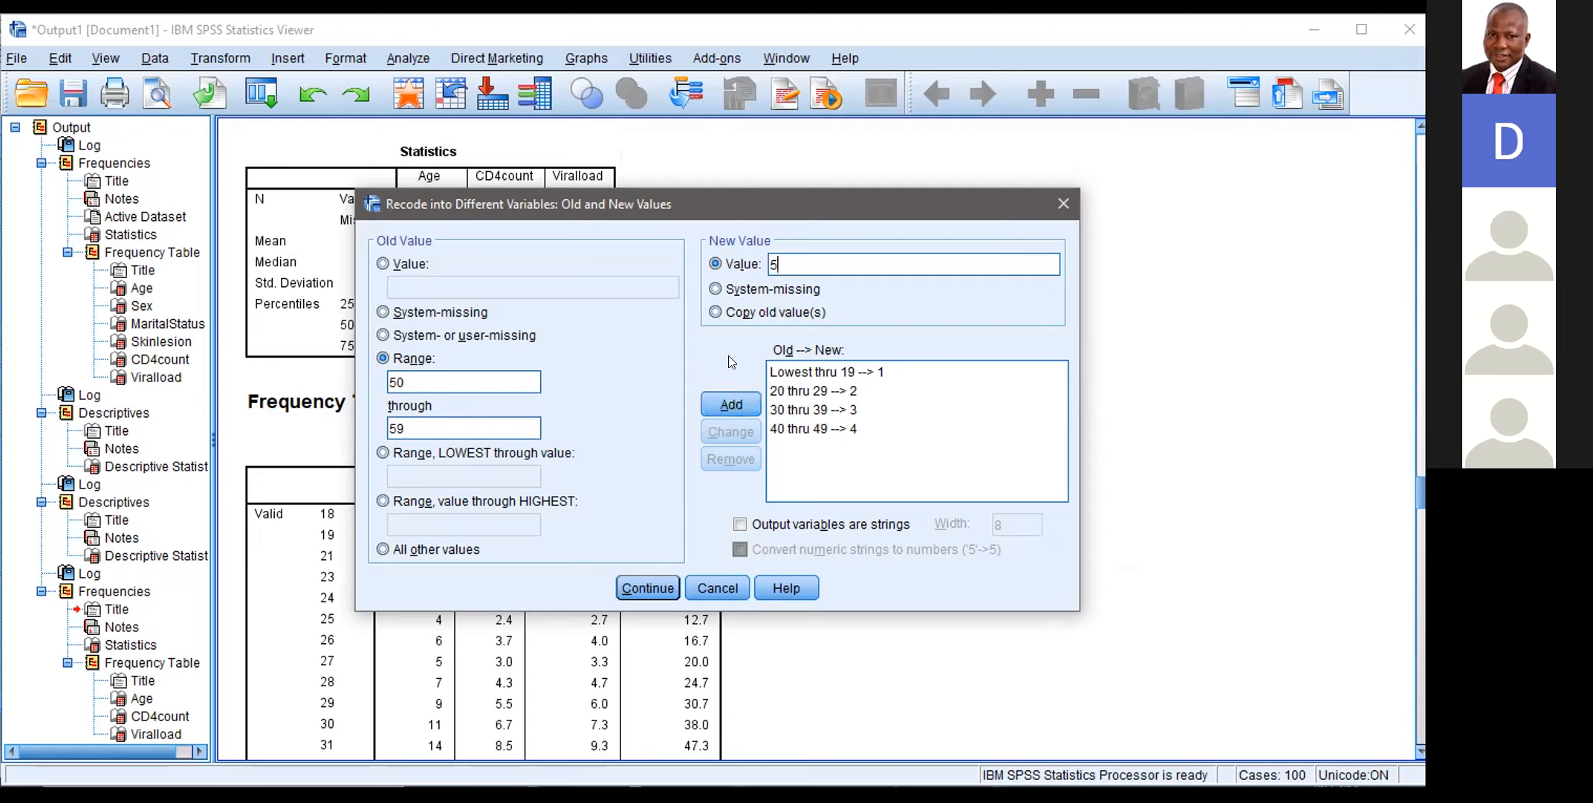
pyautogui.click(715, 394)
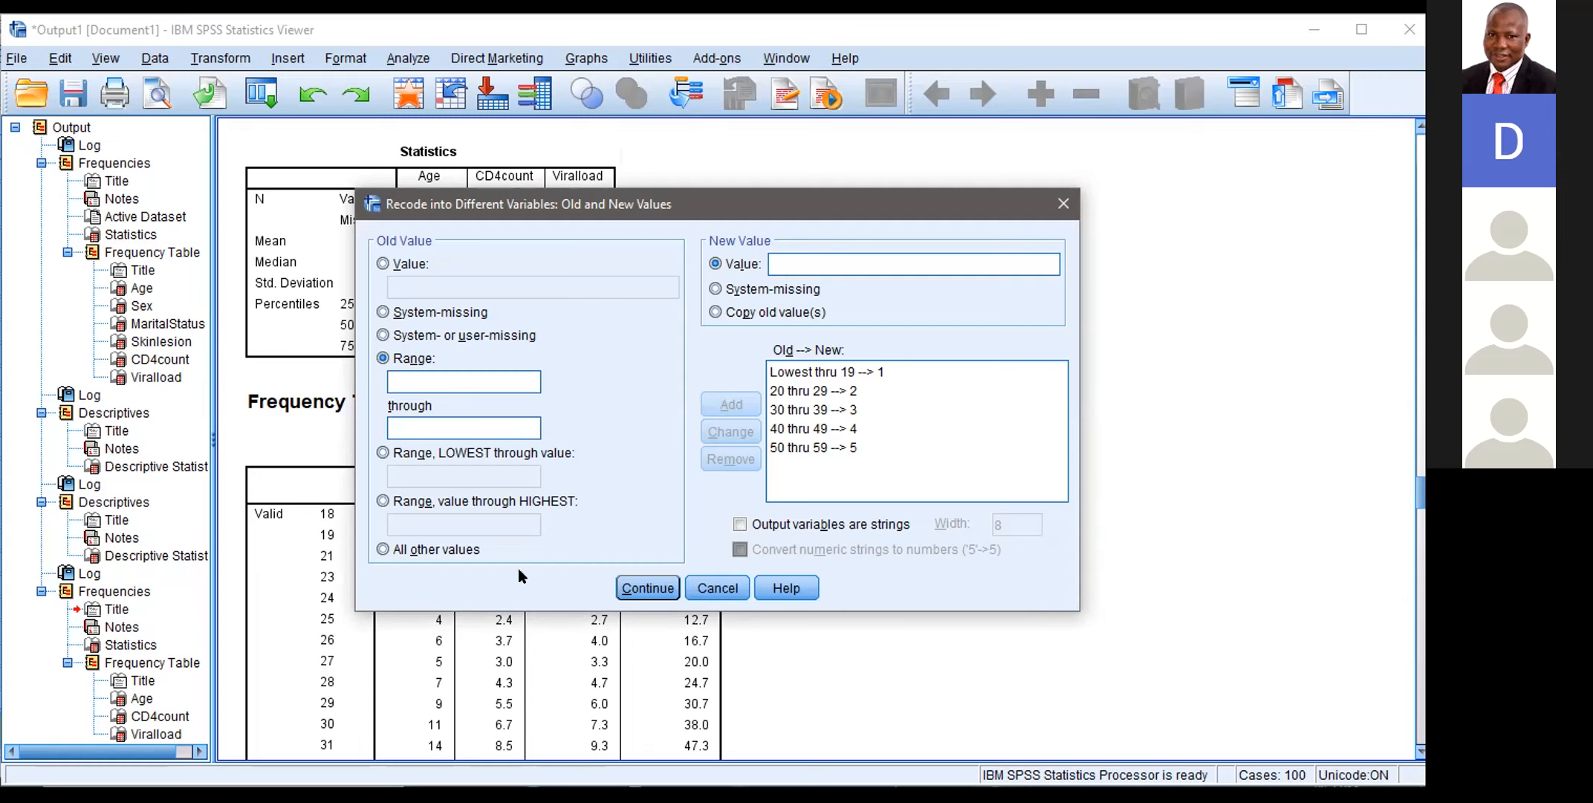
pyautogui.click(646, 588)
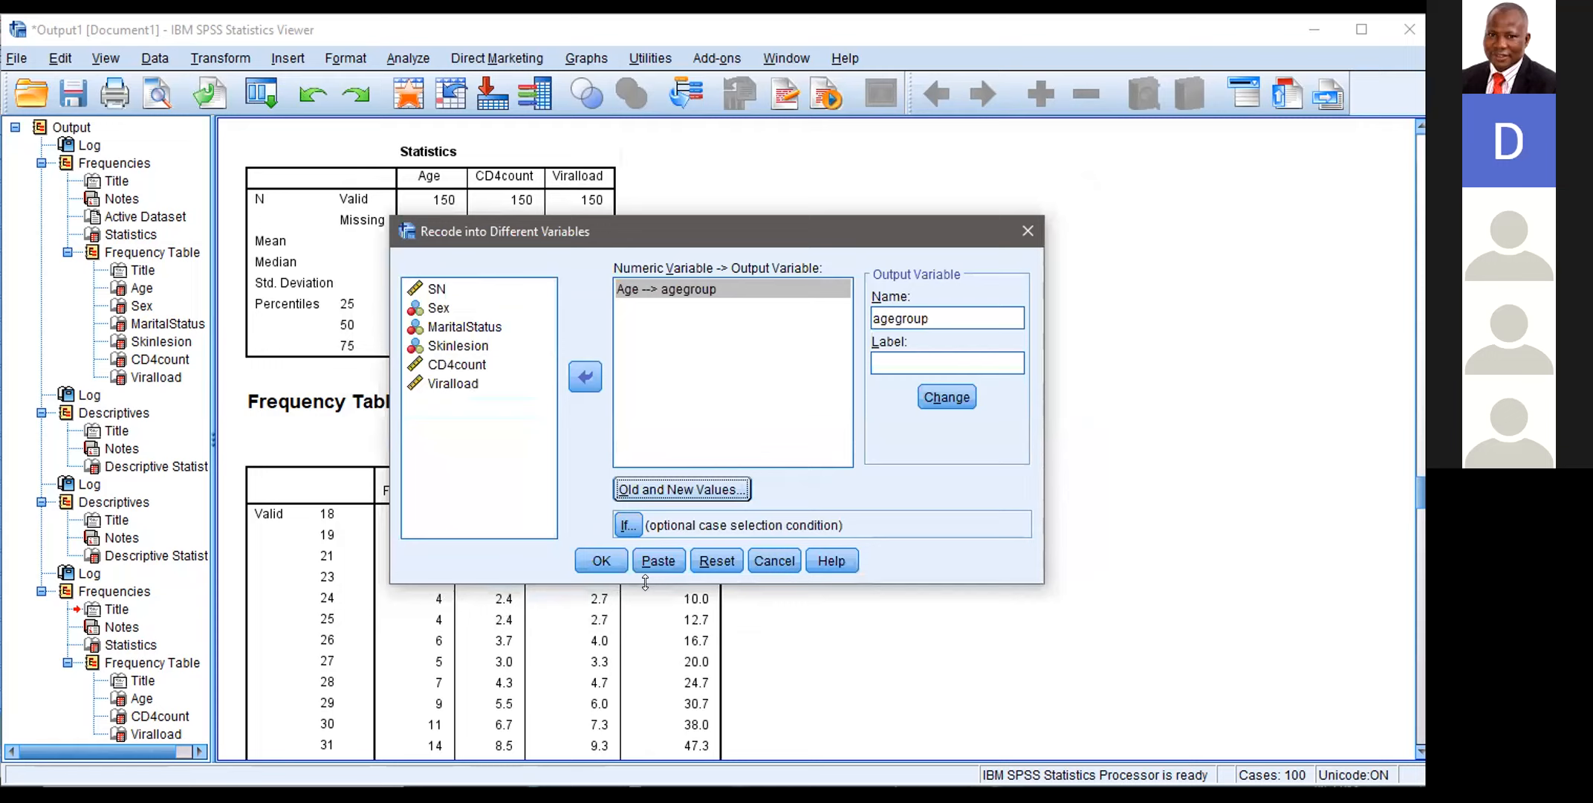
pyautogui.click(595, 567)
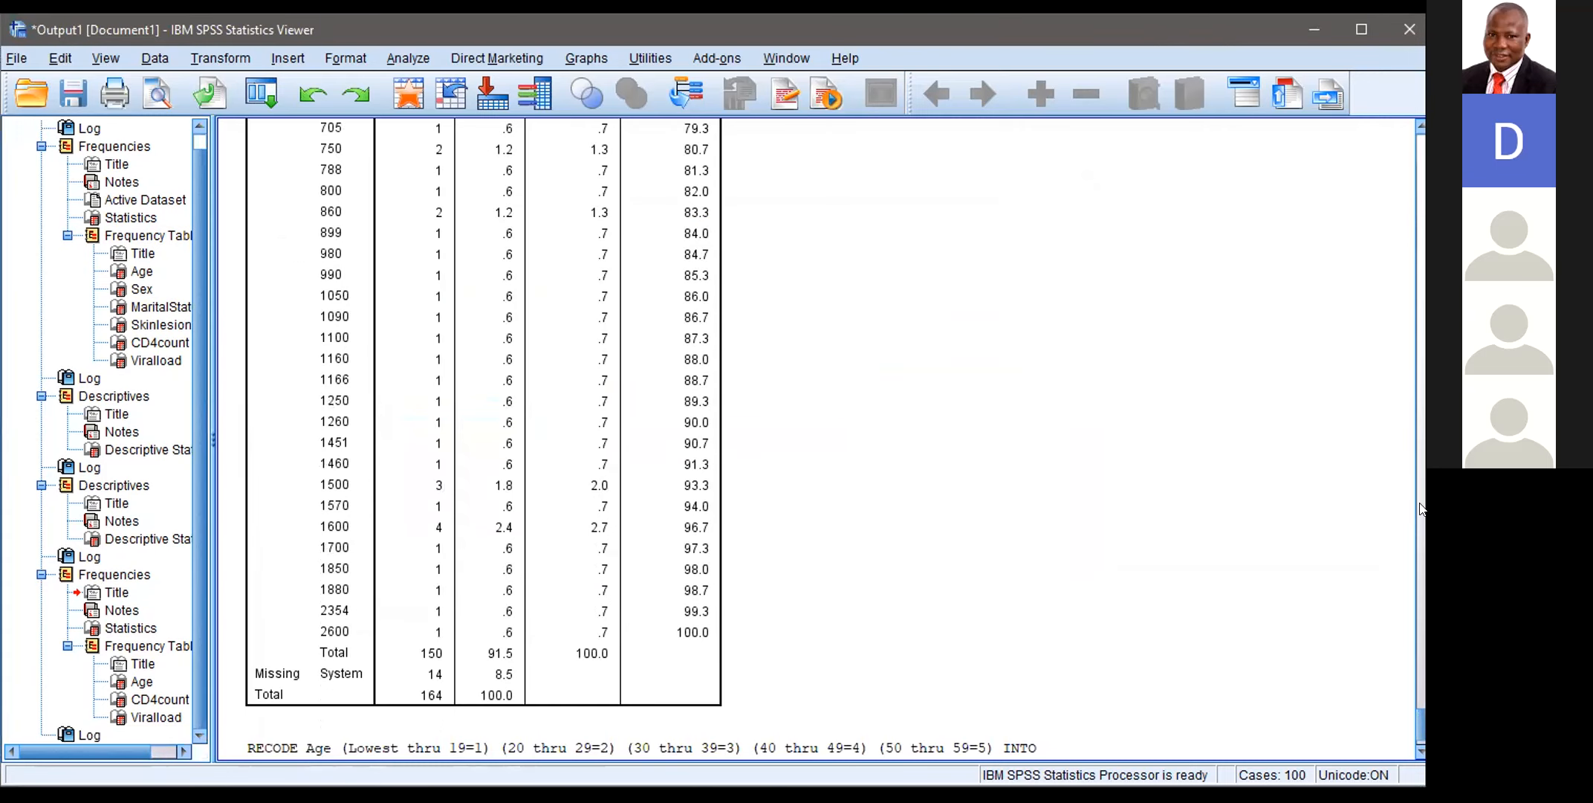
# Step: Switch to the SKIN LESION.sav dataset and show its variable definitions
pyautogui.click(1418, 690)
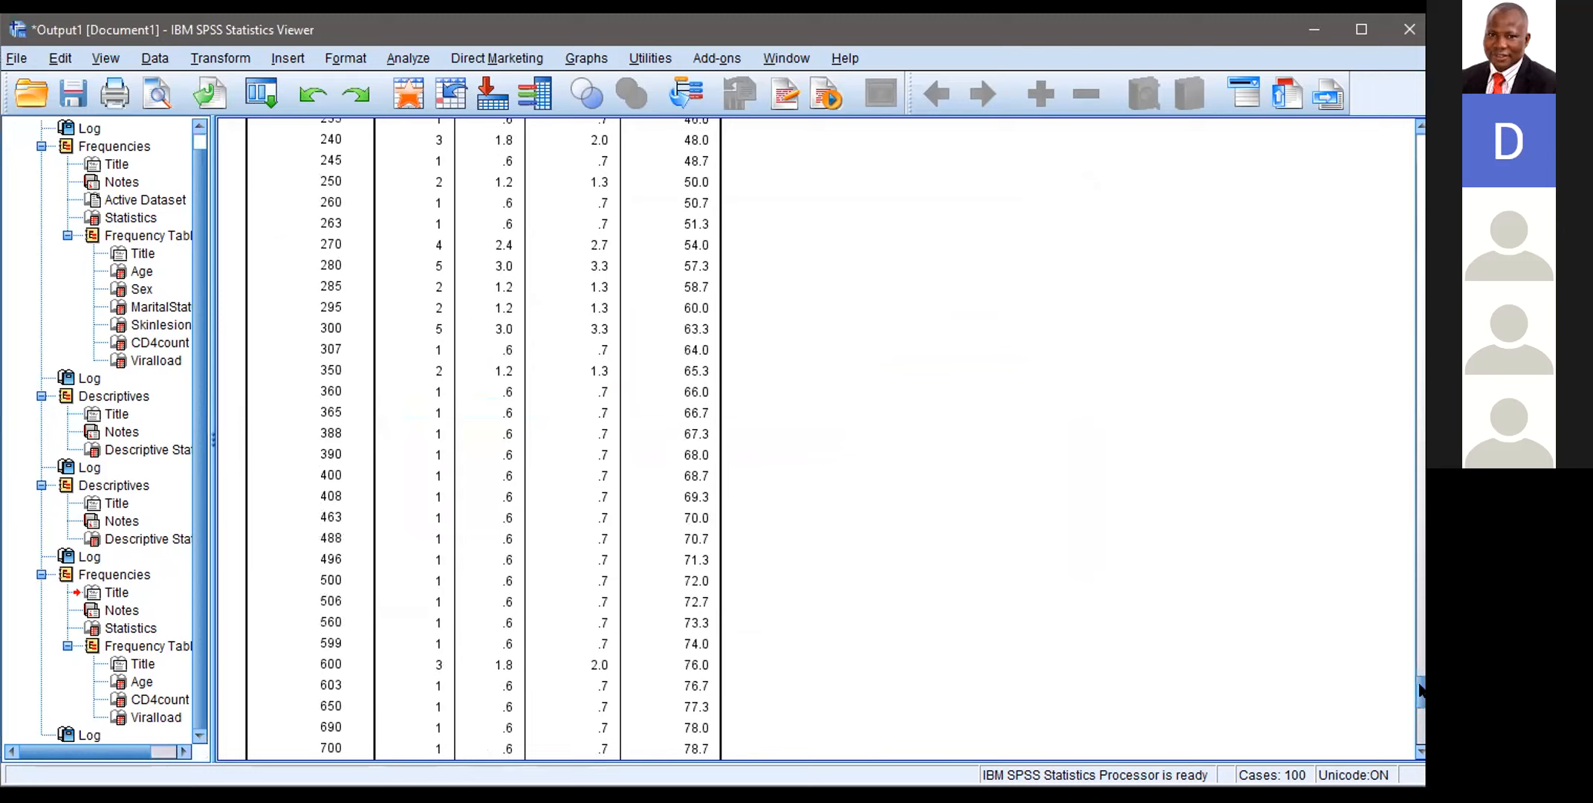
pyautogui.moveTo(1418, 690); pyautogui.dragTo(1415, 624)
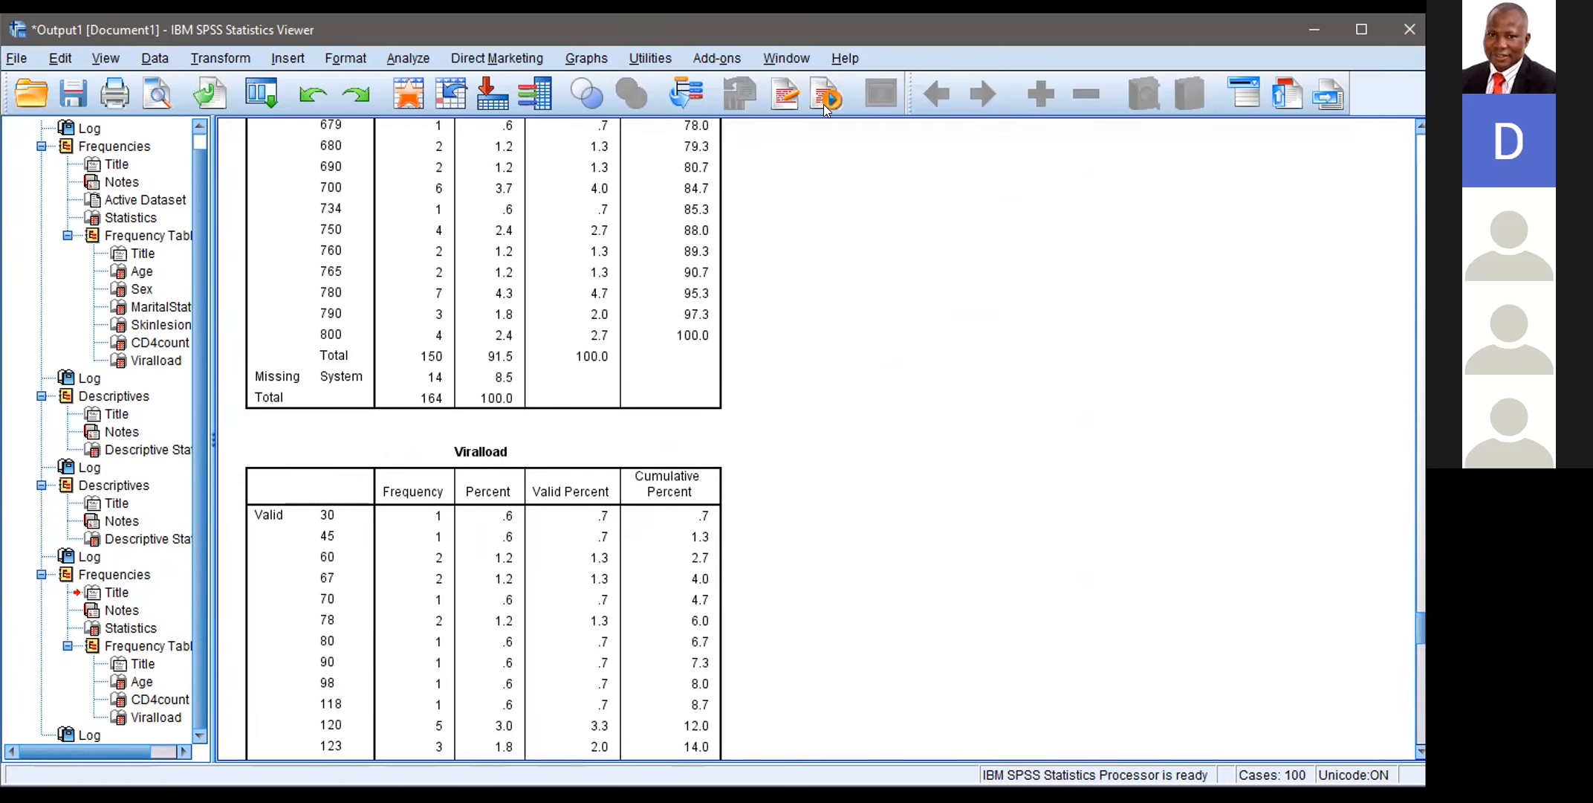
pyautogui.click(773, 57)
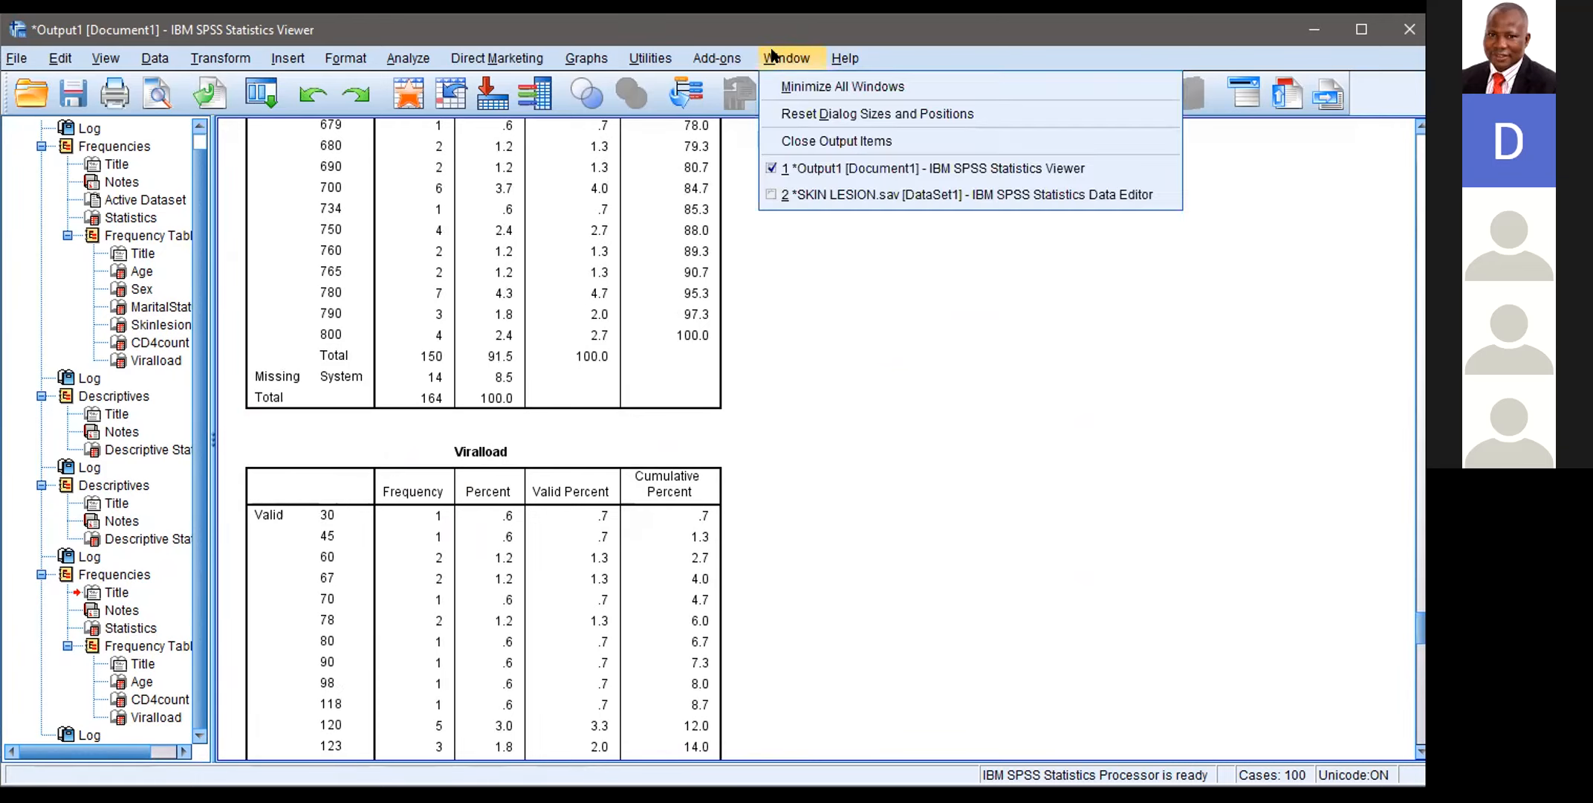
pyautogui.click(812, 194)
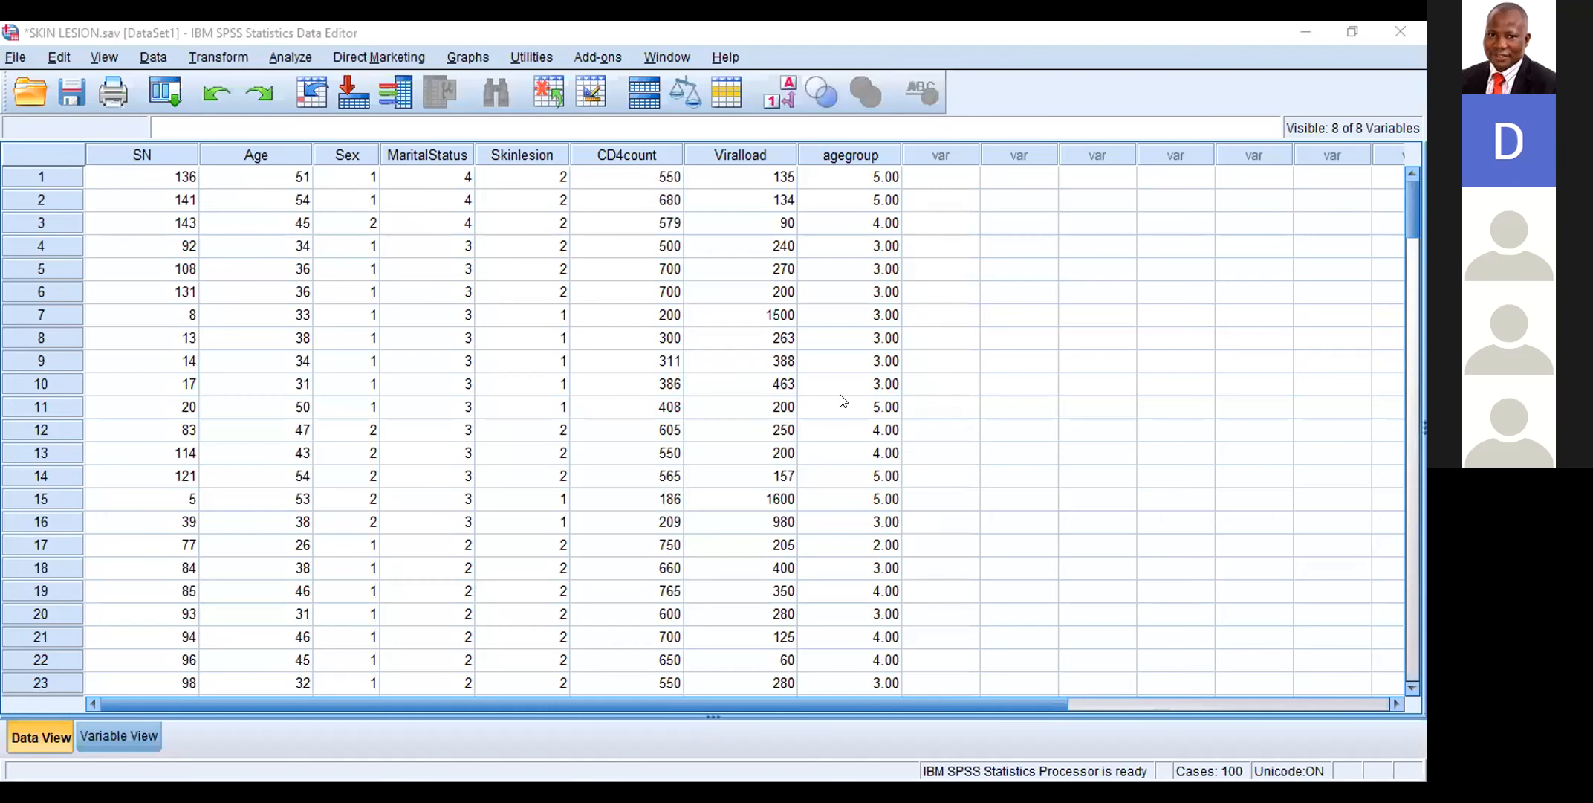
pyautogui.click(51, 741)
pyautogui.click(87, 730)
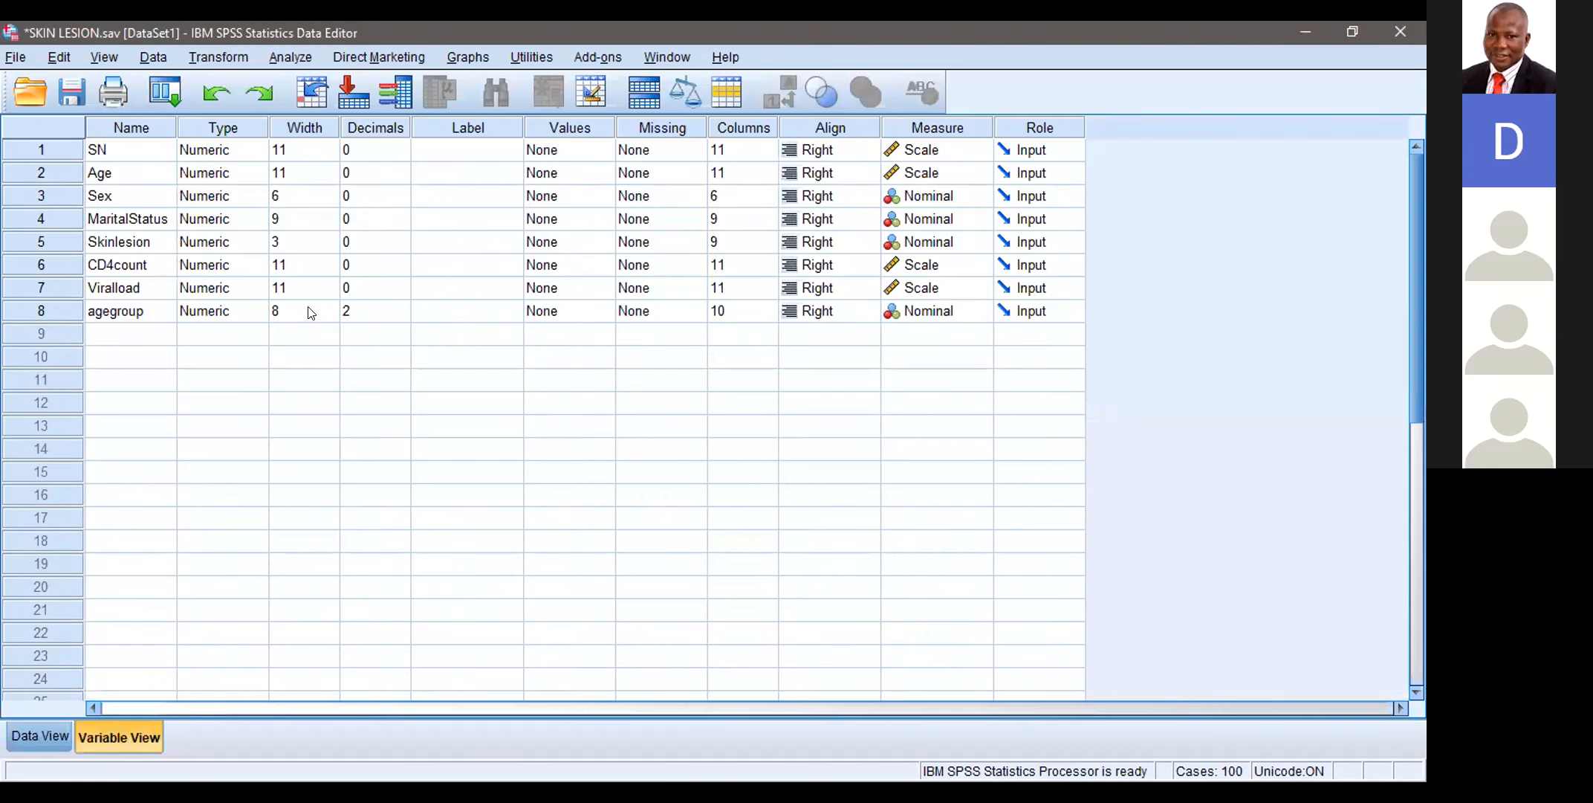
# Step: Set the decimals of the agegroup variable to 0 and select its value labels setting
pyautogui.click(351, 303)
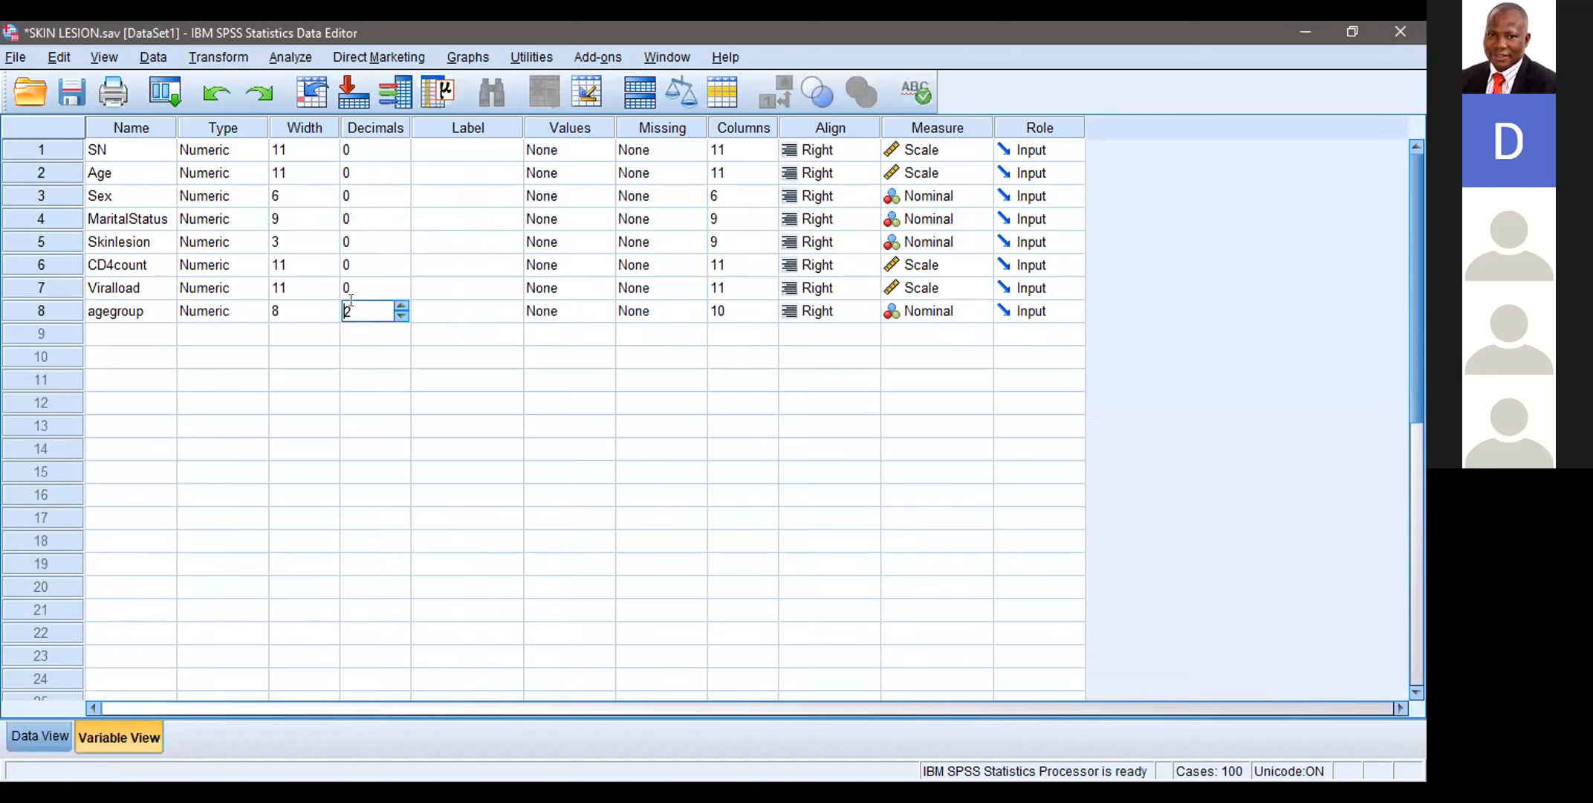
pyautogui.click(361, 306)
pyautogui.press('BackSpace')
pyautogui.write('0')
pyautogui.click(563, 313)
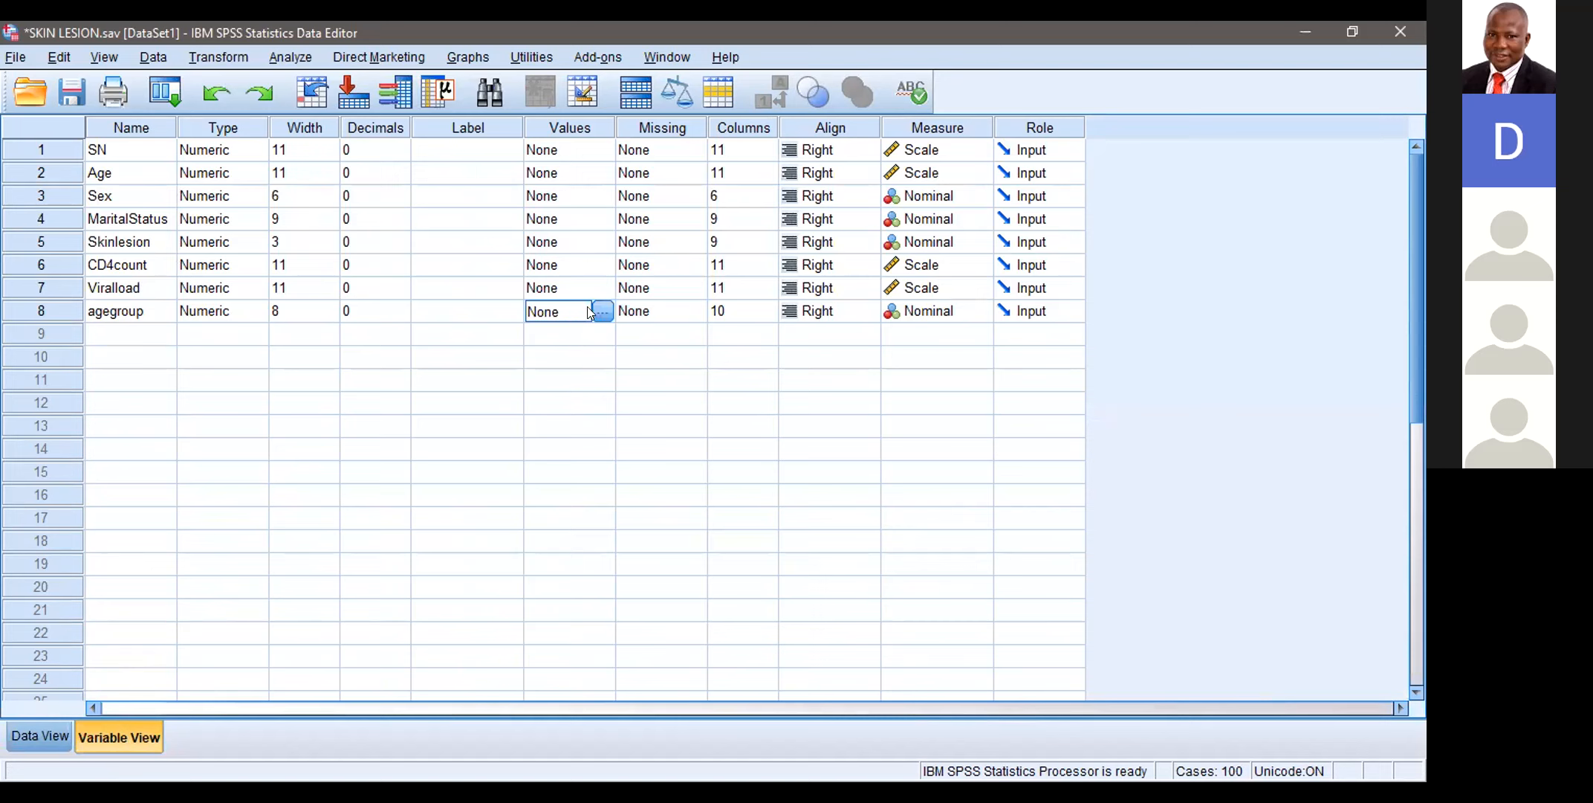
# Step: Open the value label definitions of the agegroup variable
pyautogui.click(603, 315)
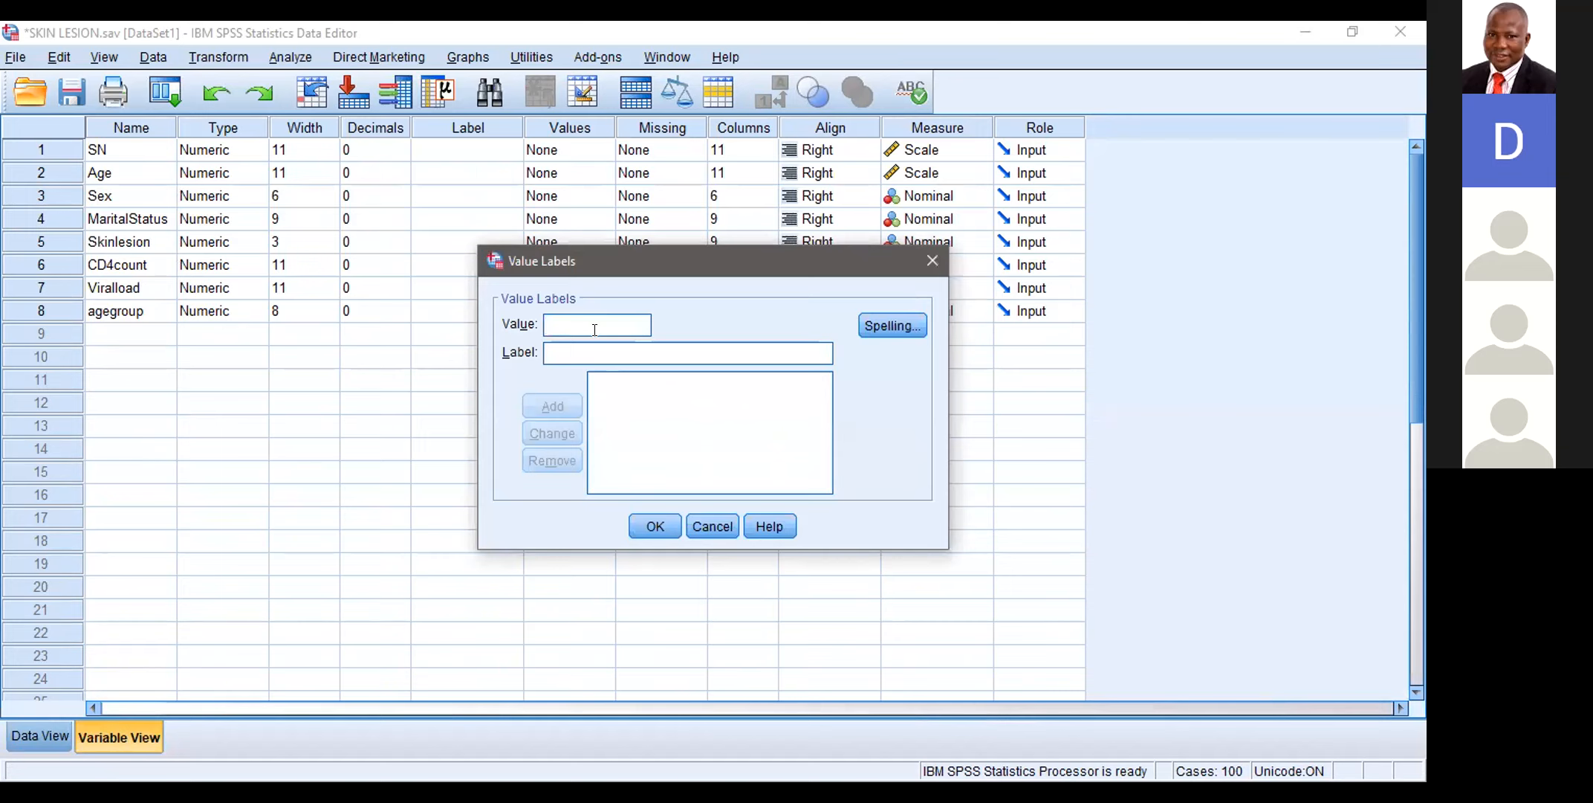
pyautogui.write('1')
pyautogui.click(591, 349)
pyautogui.write('>20')
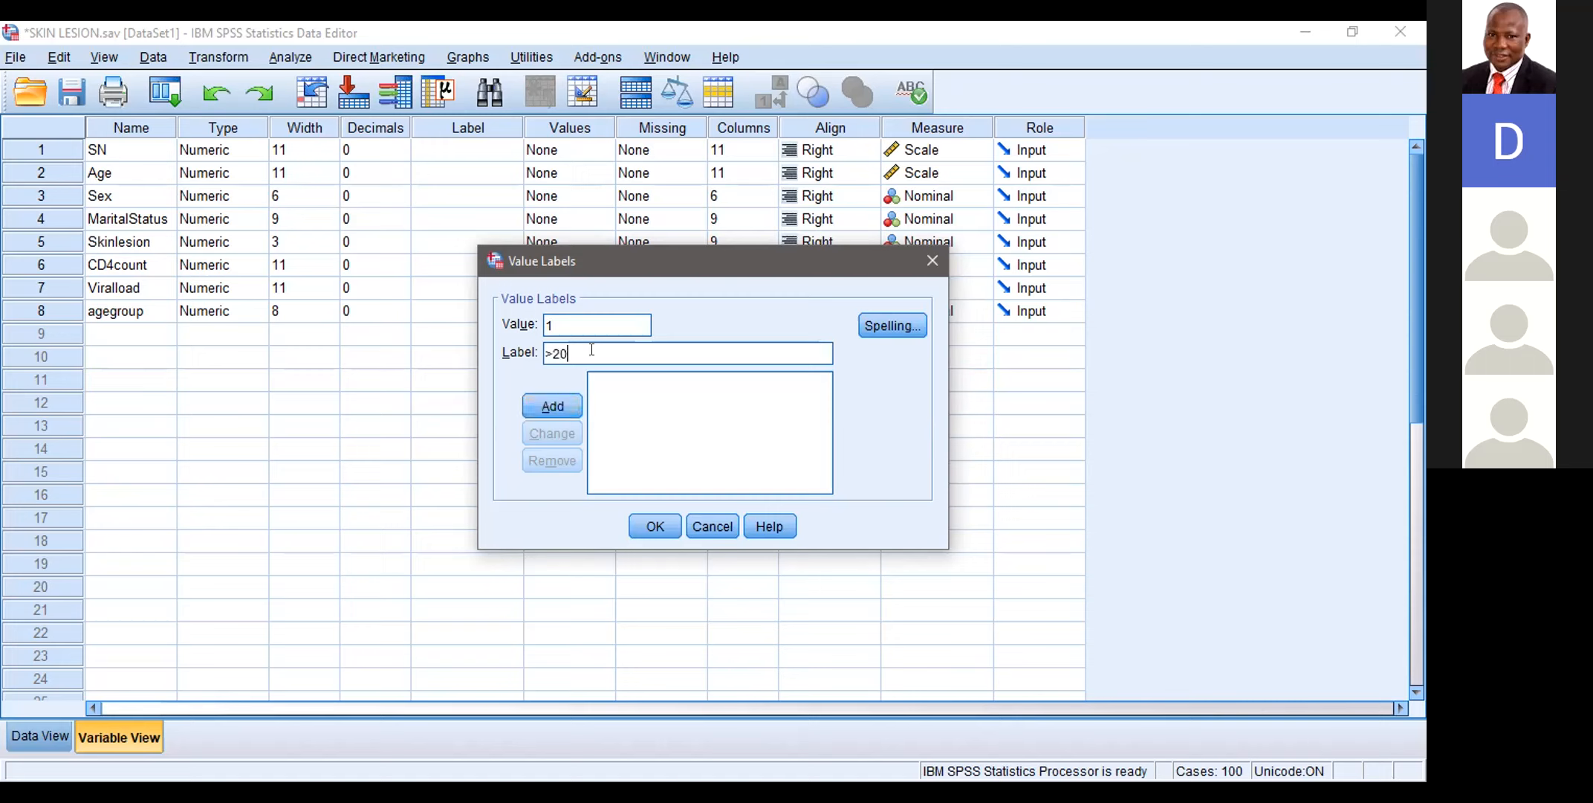
pyautogui.click(574, 402)
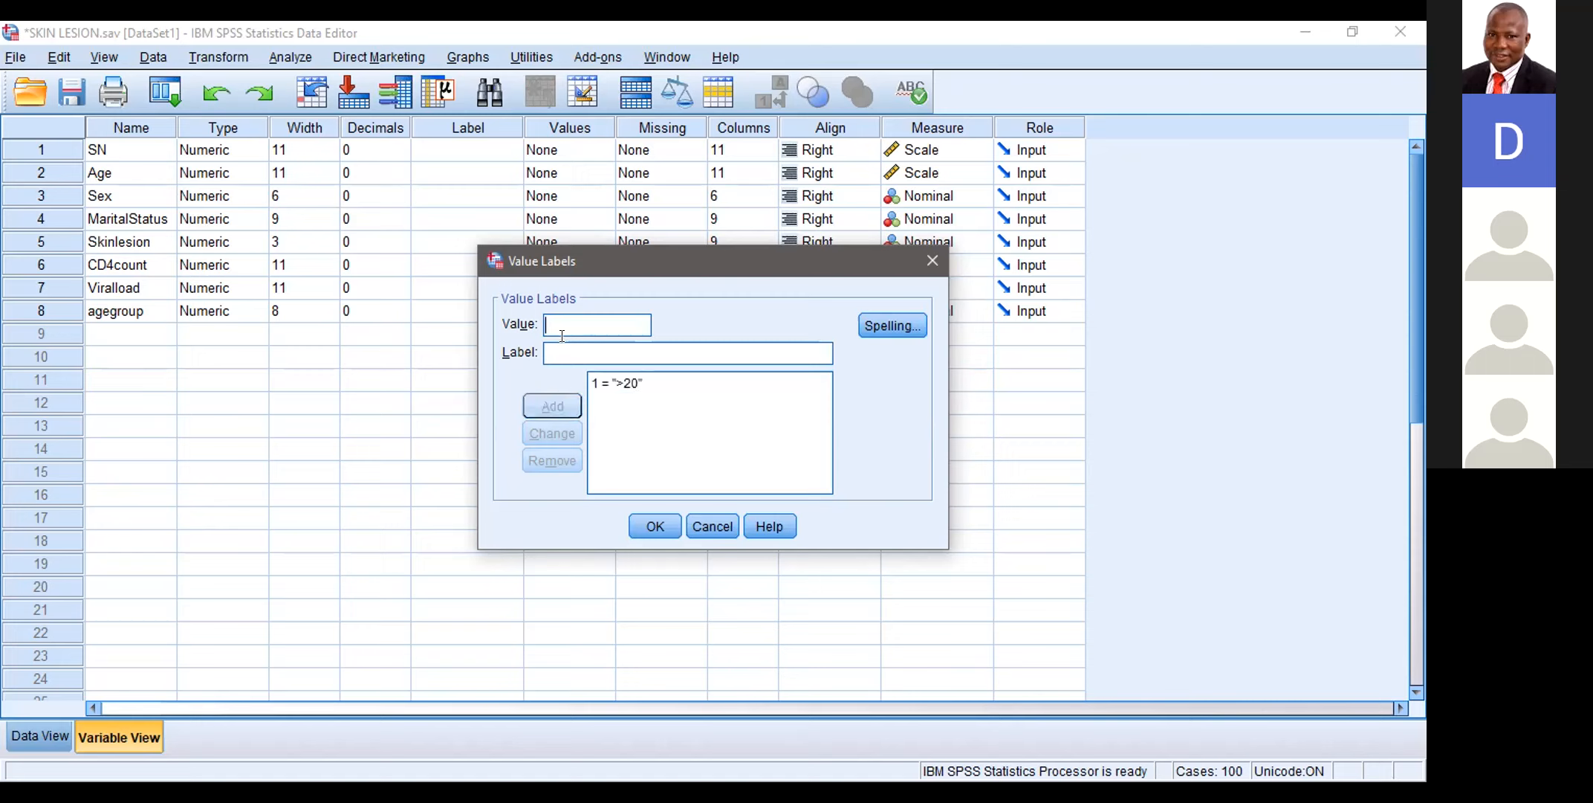
pyautogui.write('2')
pyautogui.click(567, 352)
pyautogui.write('20-')
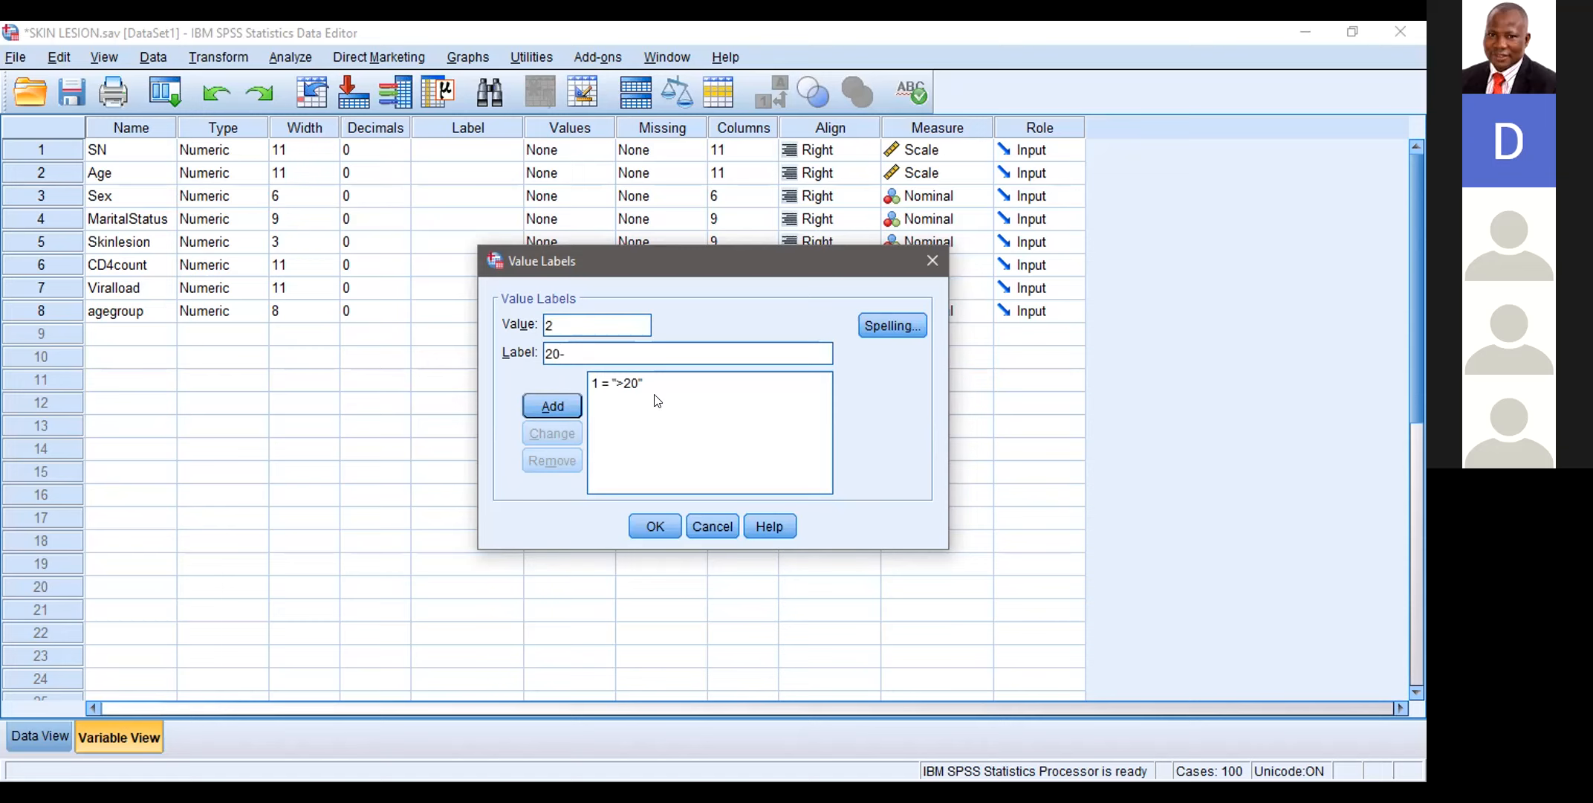
pyautogui.click(635, 382)
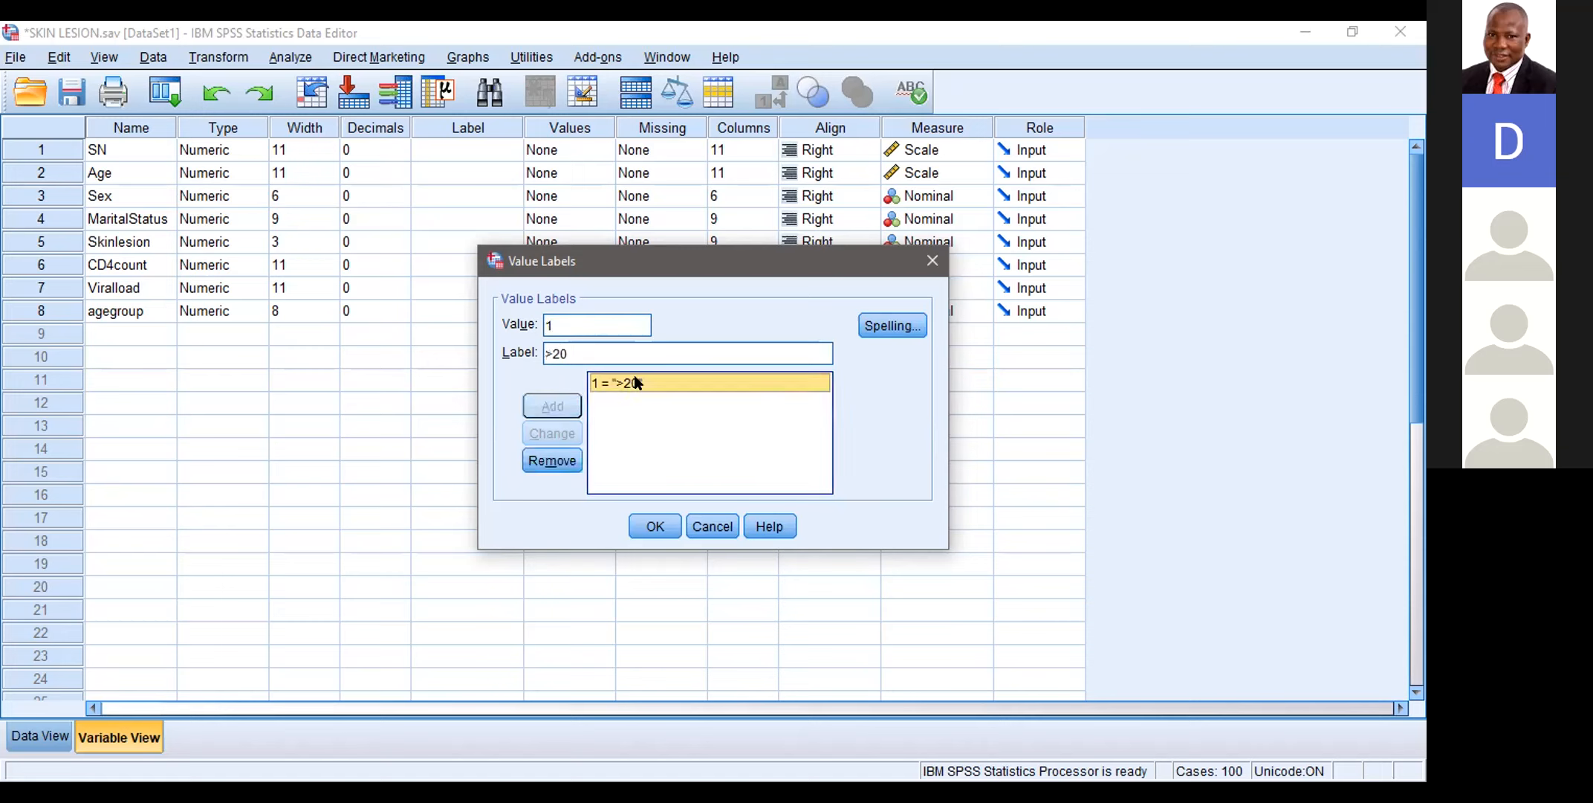
pyautogui.click(552, 460)
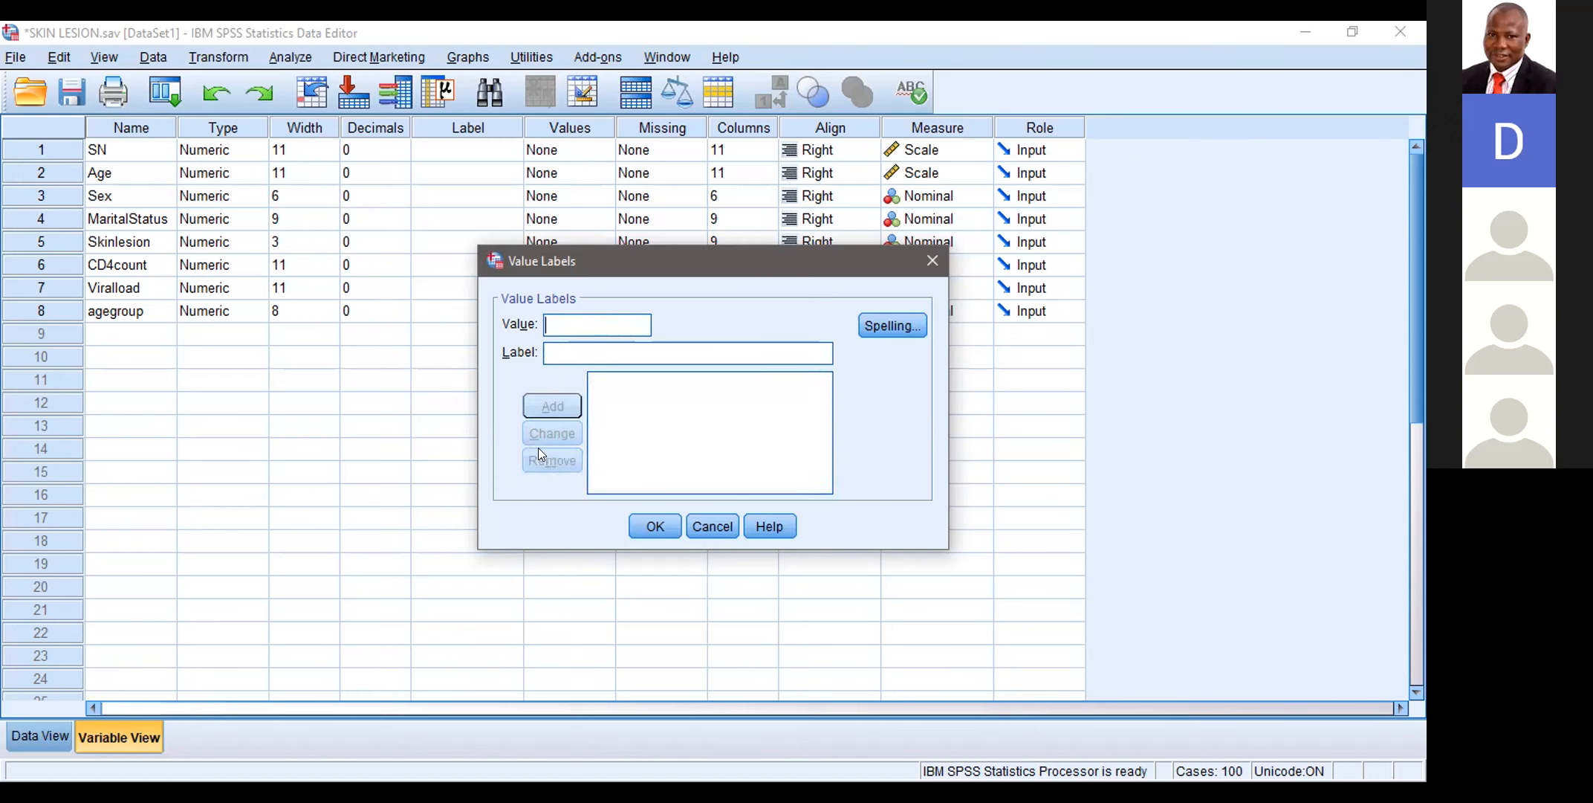
# Step: Add the label <20 for value 1 of the agegroup variable
pyautogui.click(575, 318)
pyautogui.write('1')
pyautogui.click(563, 346)
pyautogui.write('<')
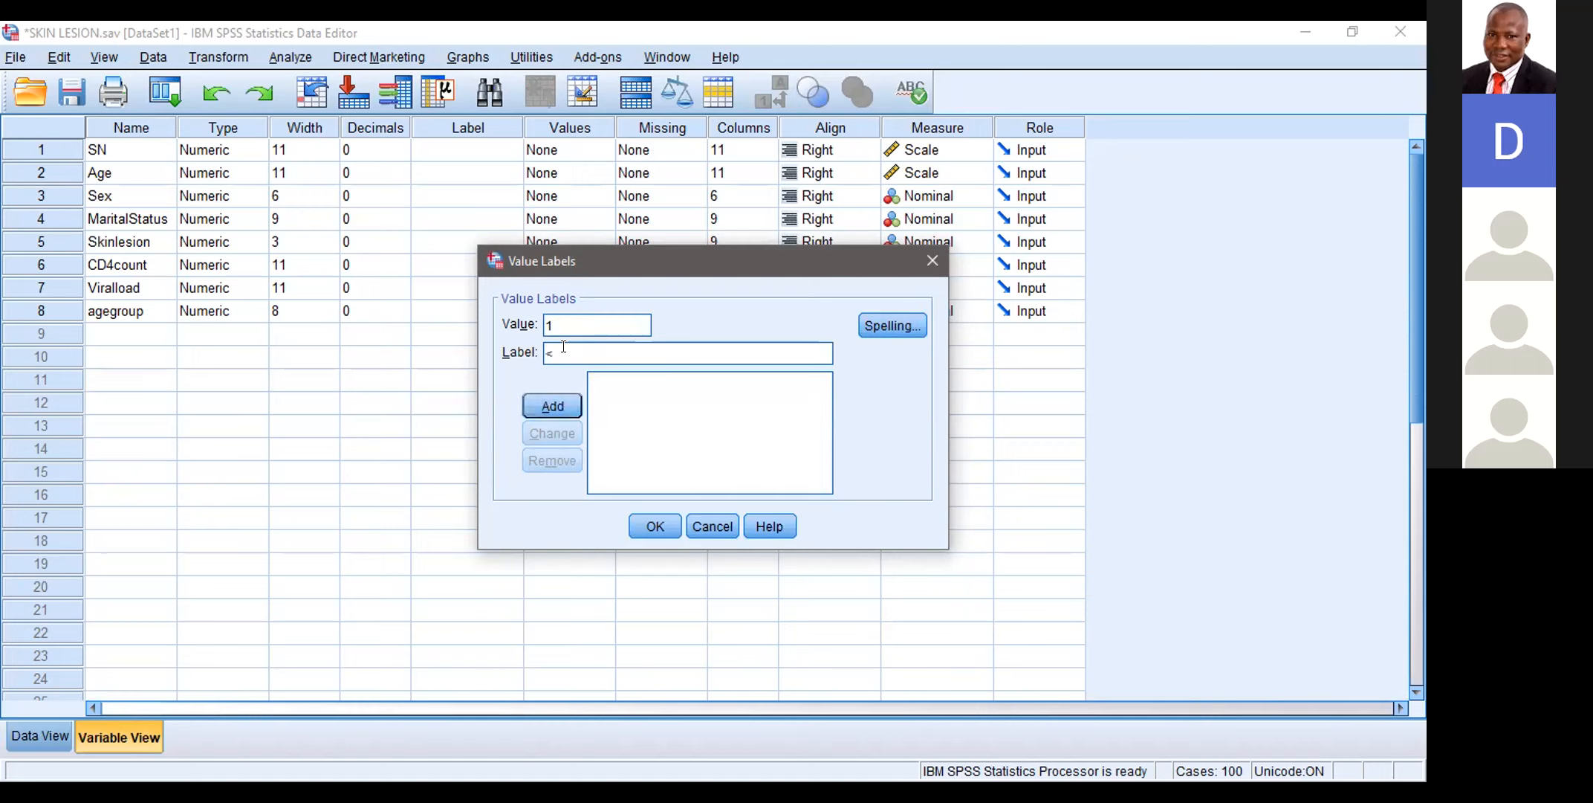
pyautogui.write('20')
pyautogui.click(551, 406)
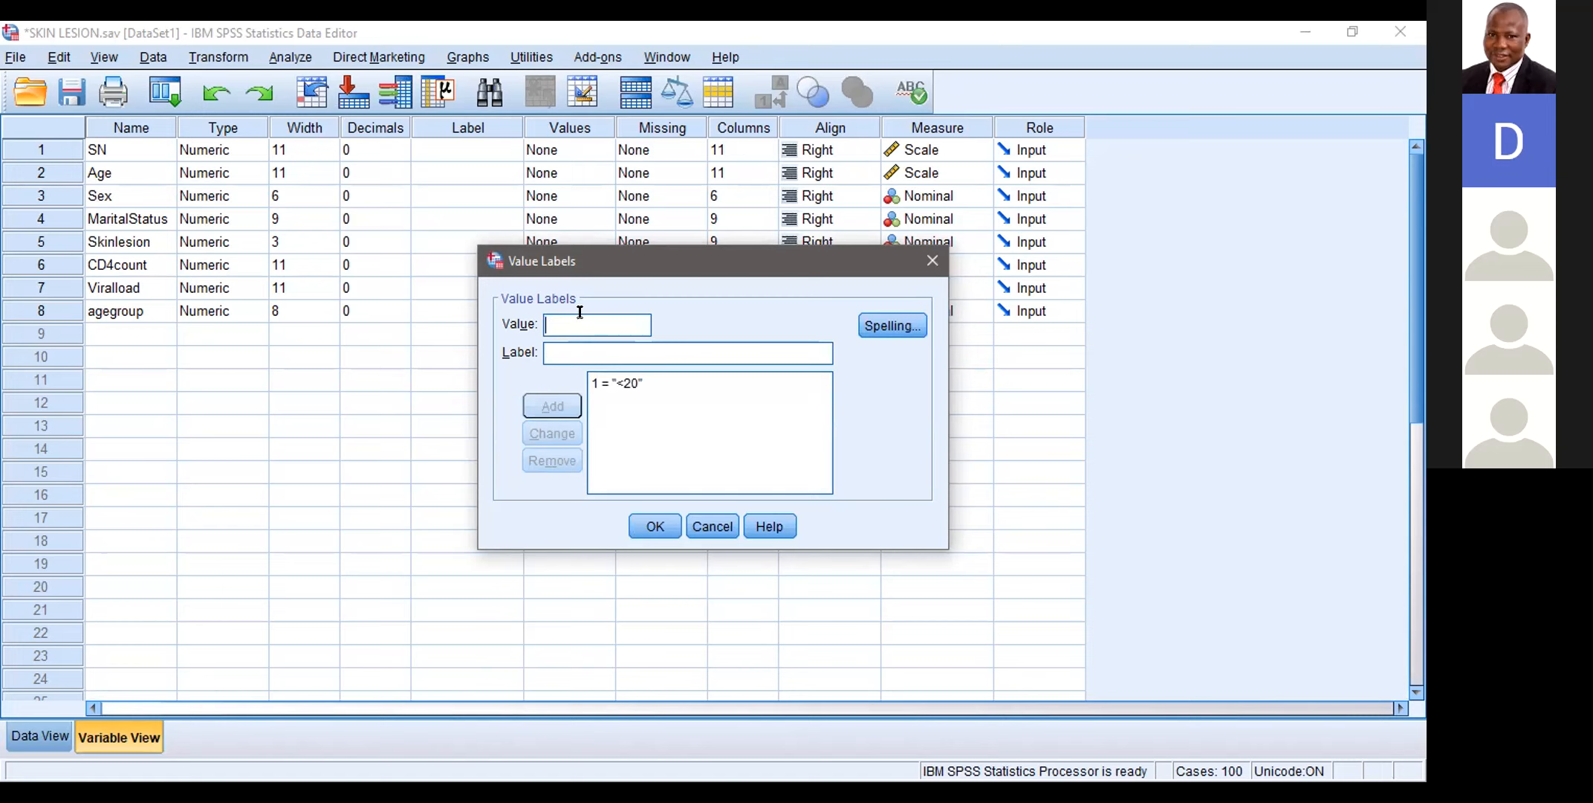
# Step: Add the label 20-29 for value 2 of the agegroup variable
pyautogui.write('2')
pyautogui.click(568, 347)
pyautogui.write('20')
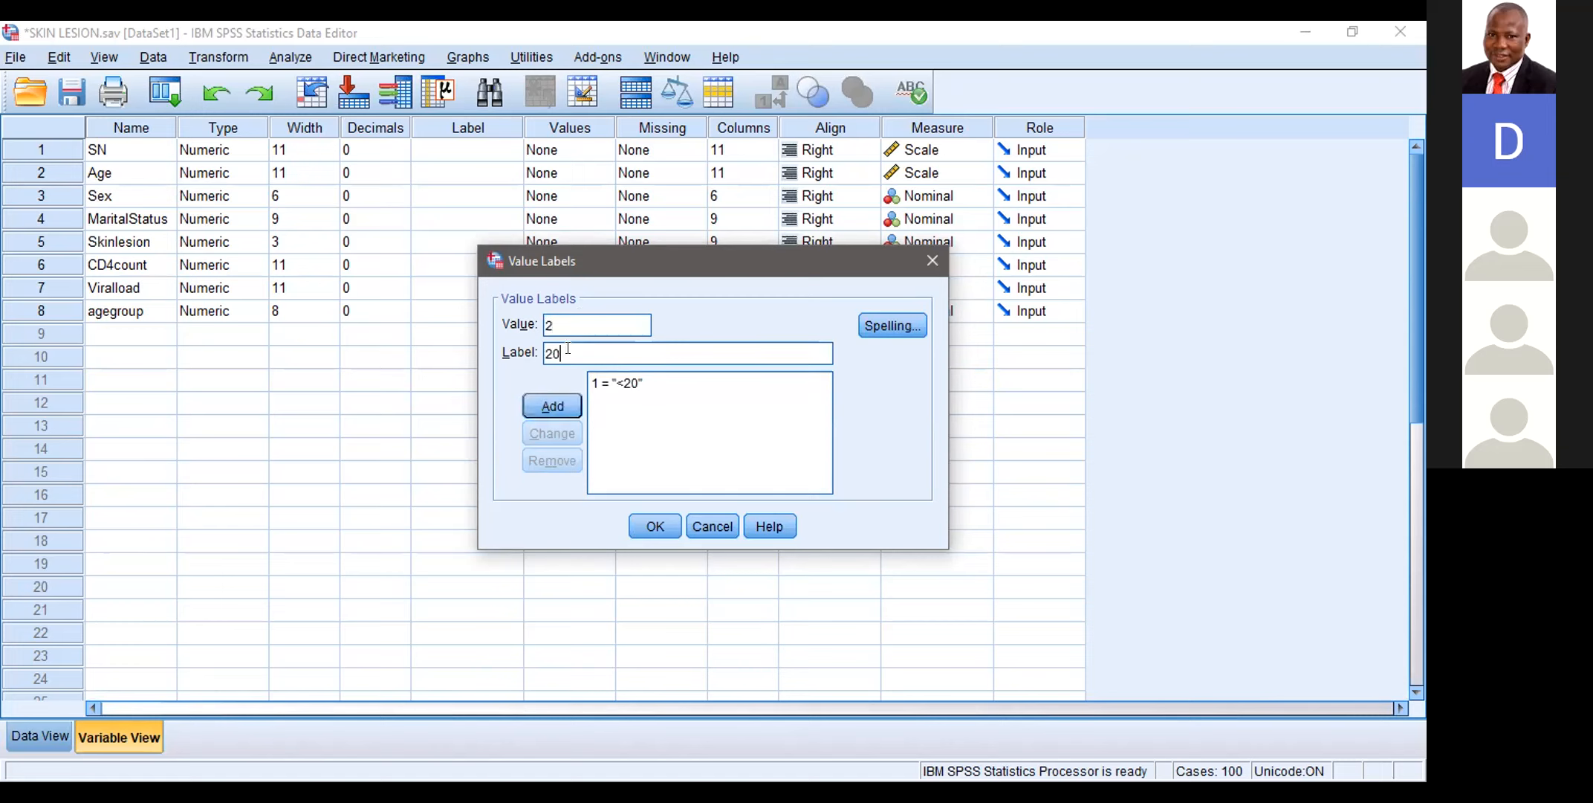
pyautogui.write('-29')
pyautogui.click(553, 401)
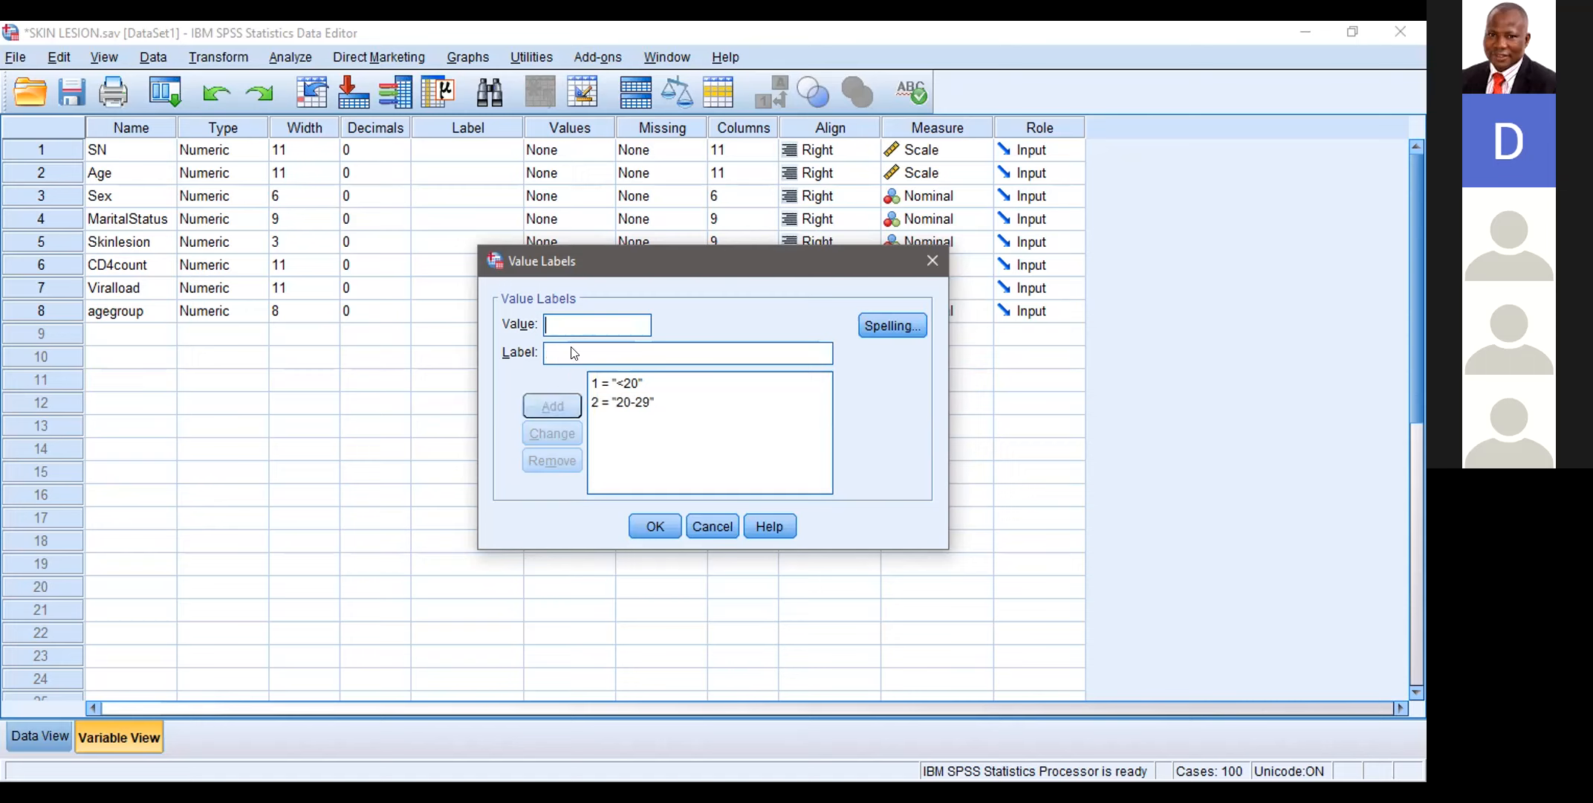
# Step: Add the label 30-39 for value 3 of the agegroup variable
pyautogui.write('3')
pyautogui.press('Tab')
pyautogui.write('30-')
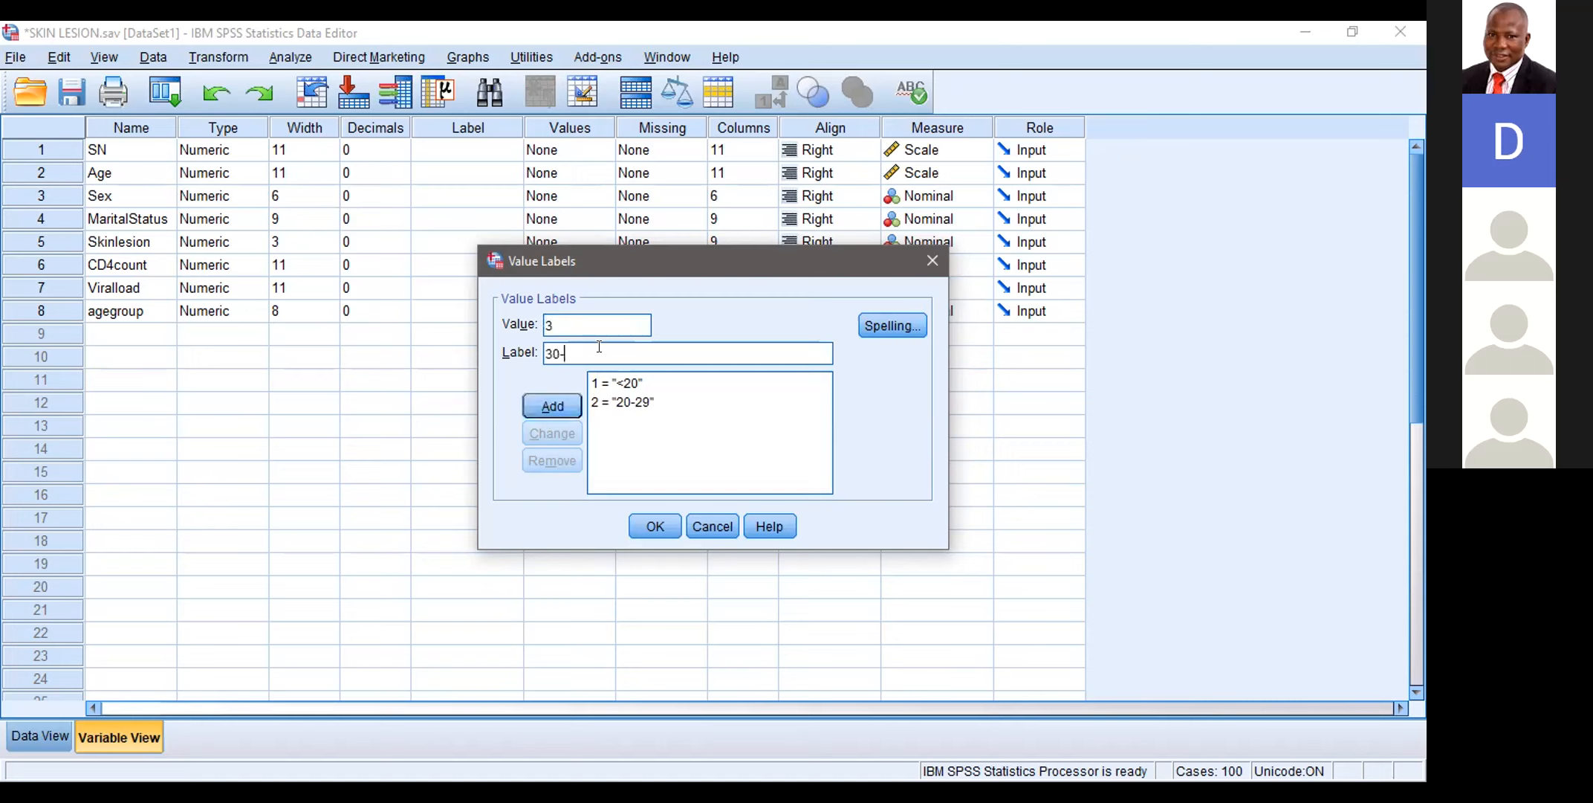
pyautogui.write('39')
pyautogui.click(551, 405)
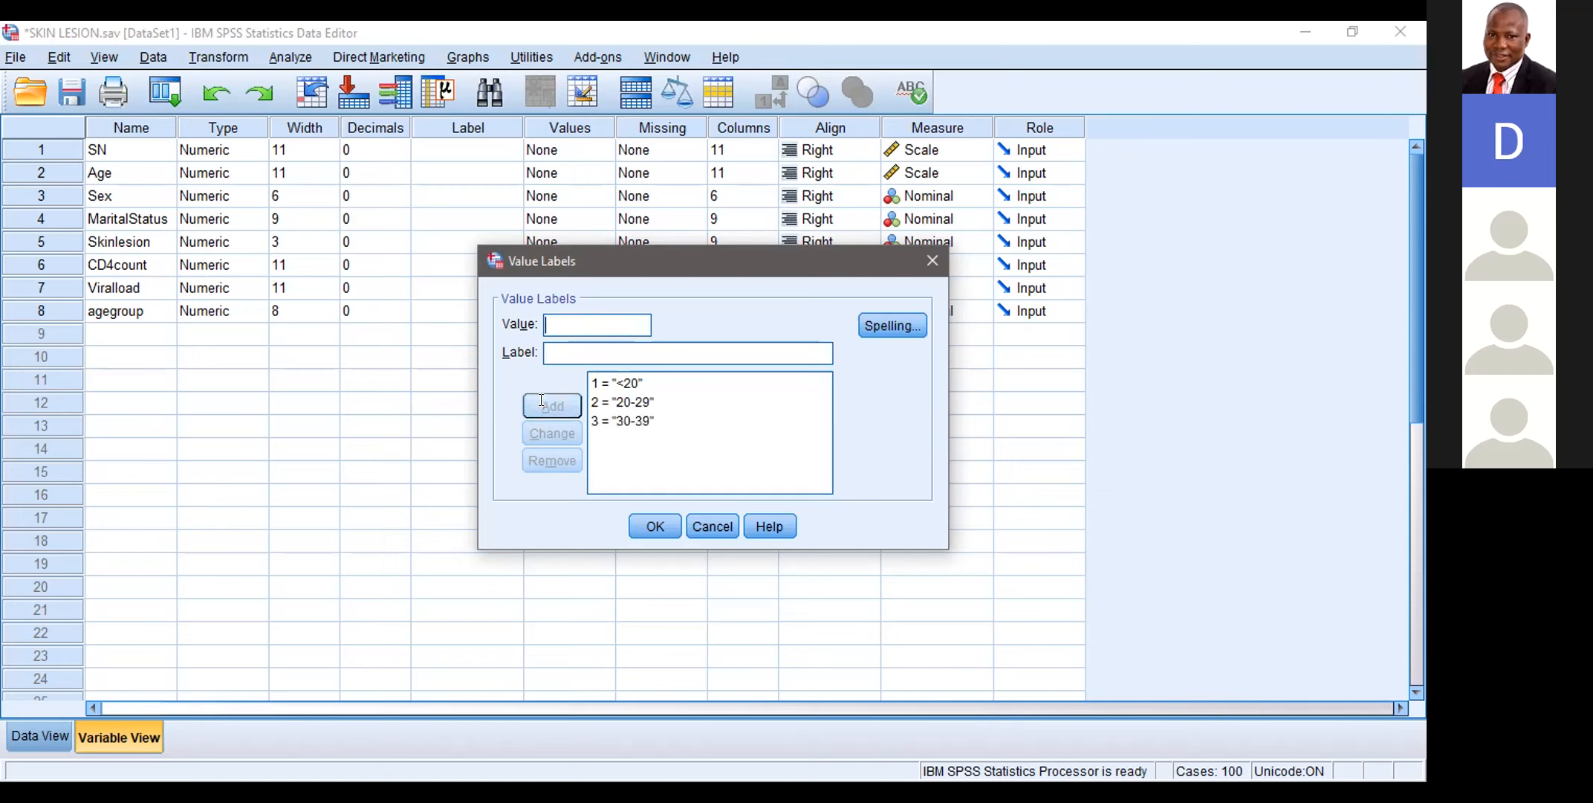
# Step: Add the label 40-49 for value 4 of the agegroup variable
pyautogui.click(551, 324)
pyautogui.write('4')
pyautogui.click(548, 353)
pyautogui.write('40-49')
pyautogui.click(544, 398)
# Step: Add the label 50-59 for value 5 and apply the value labels to agegroup
pyautogui.write('5')
pyautogui.press('Tab')
pyautogui.write('50-59')
pyautogui.click(558, 404)
pyautogui.click(656, 527)
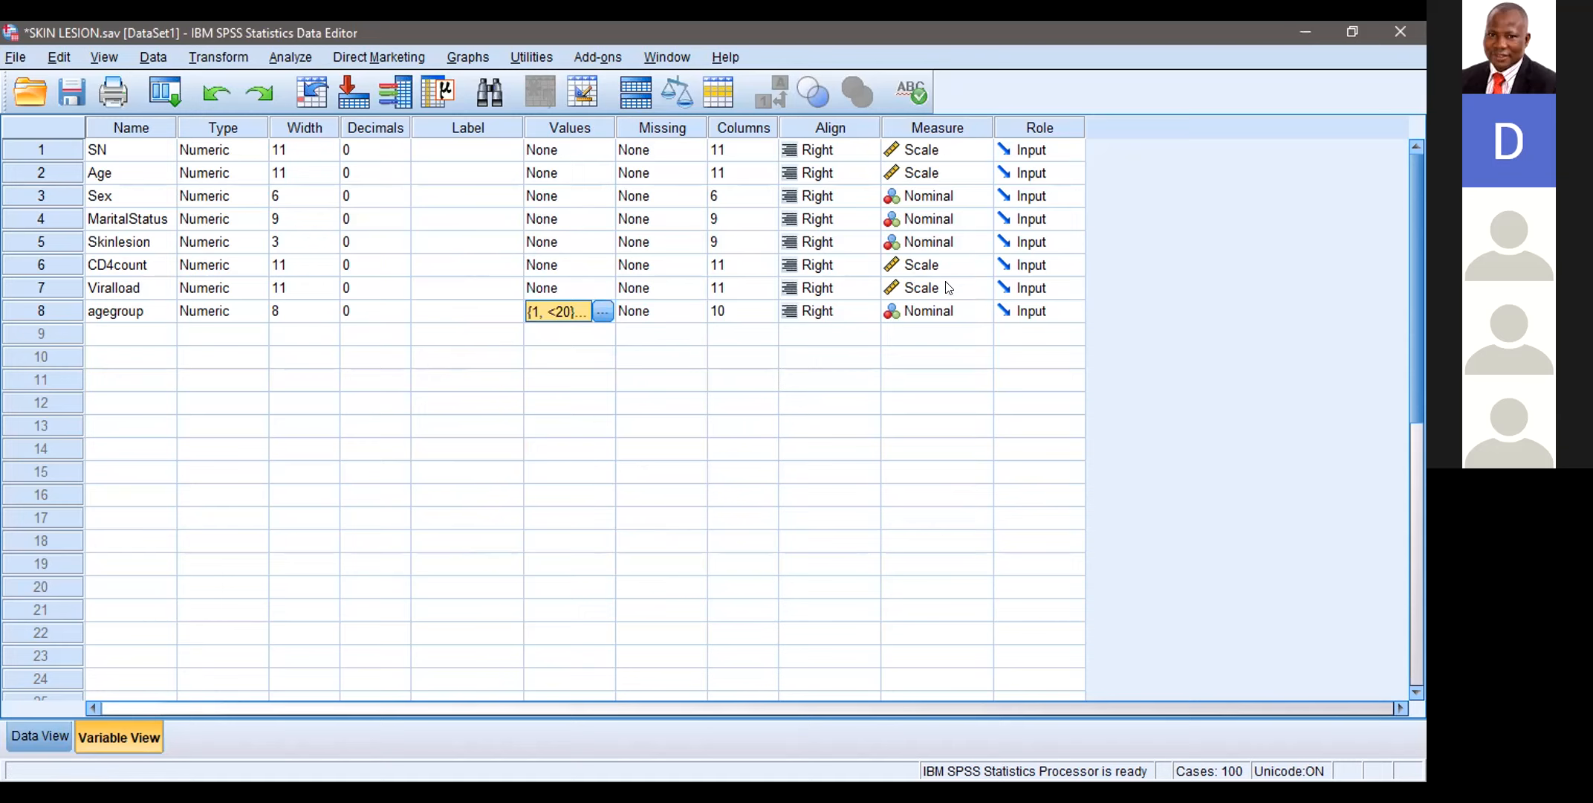
# Step: Set the measurement level of the agegroup variable to Ordinal
pyautogui.click(948, 318)
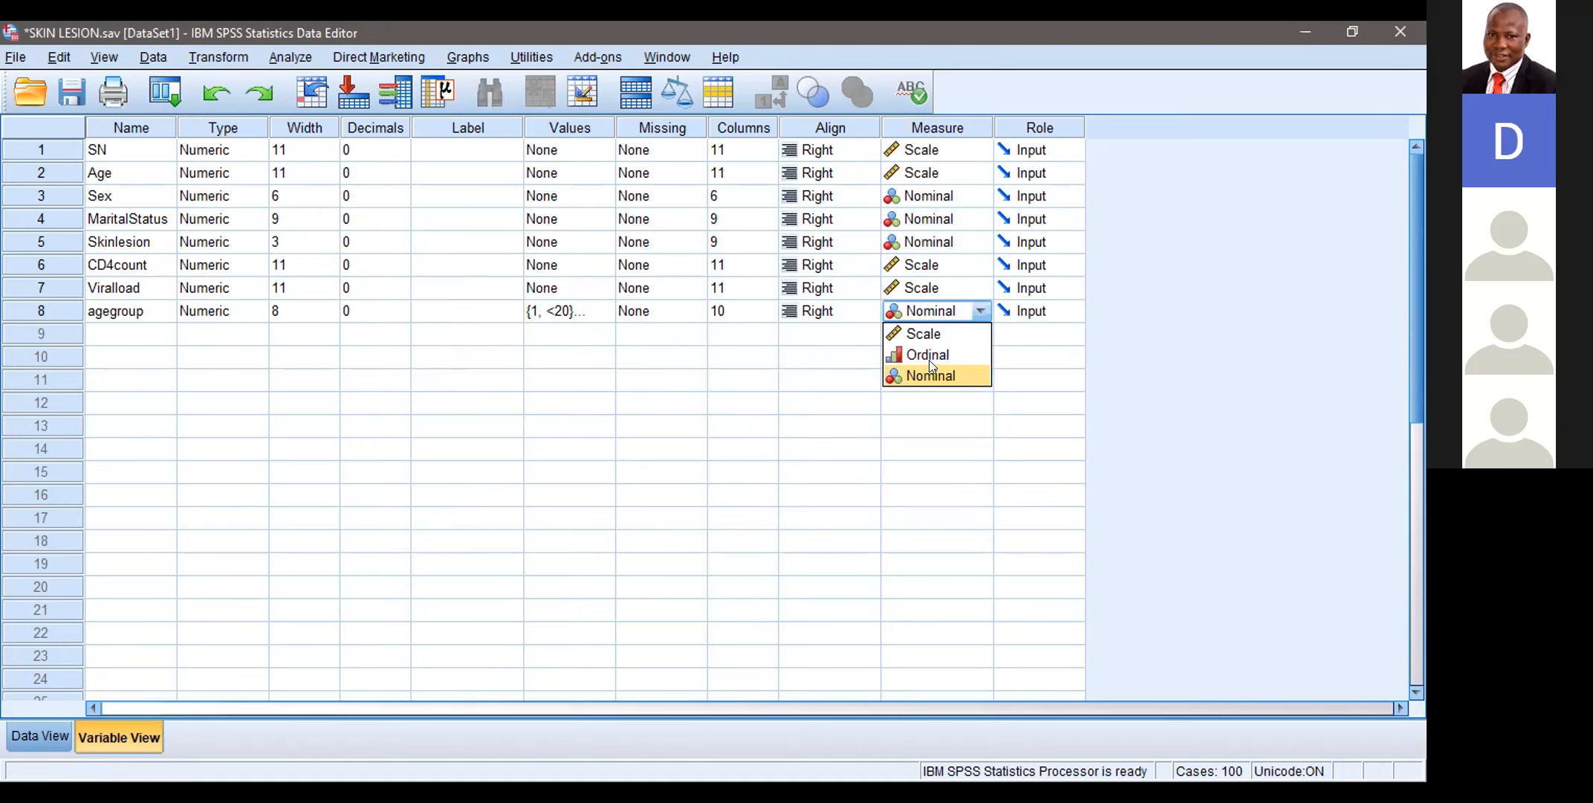
pyautogui.click(927, 358)
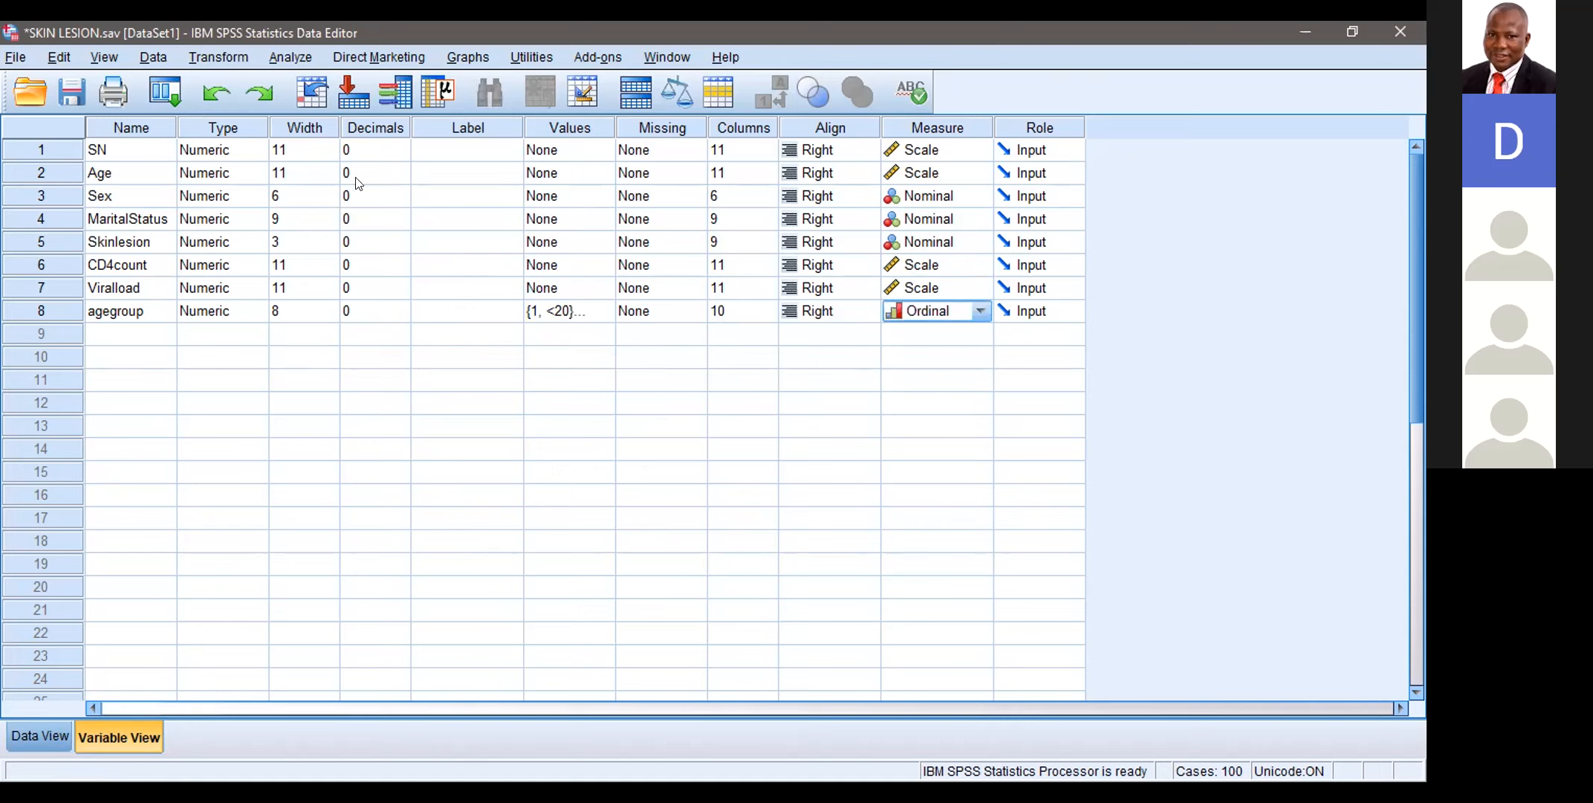
# Step: Set up a Frequencies analysis with agegroup replacing Age, CD4count and Viralload as the analysed variable
pyautogui.click(293, 56)
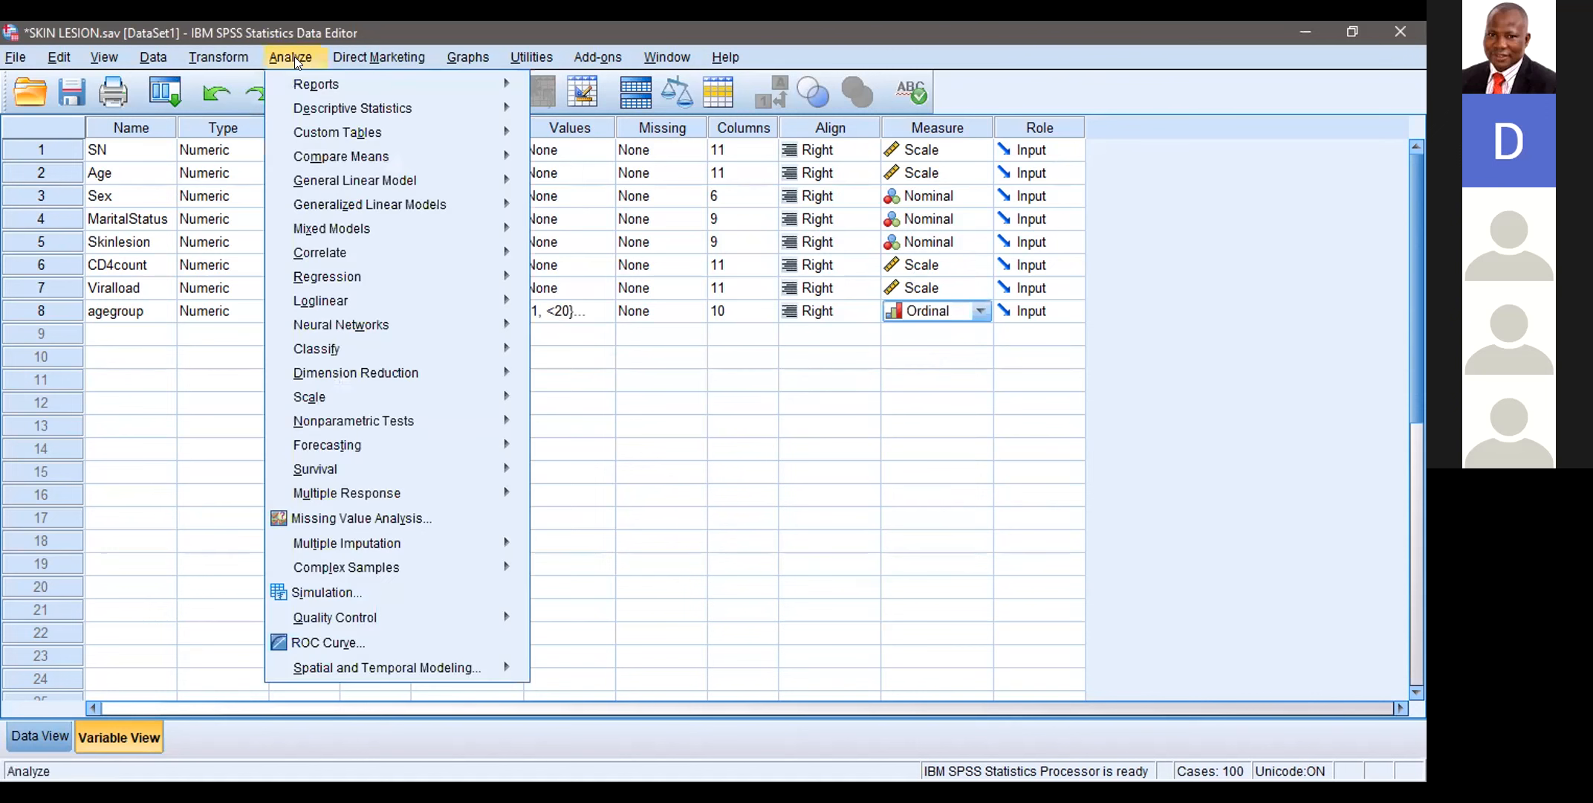
pyautogui.moveTo(337, 96)
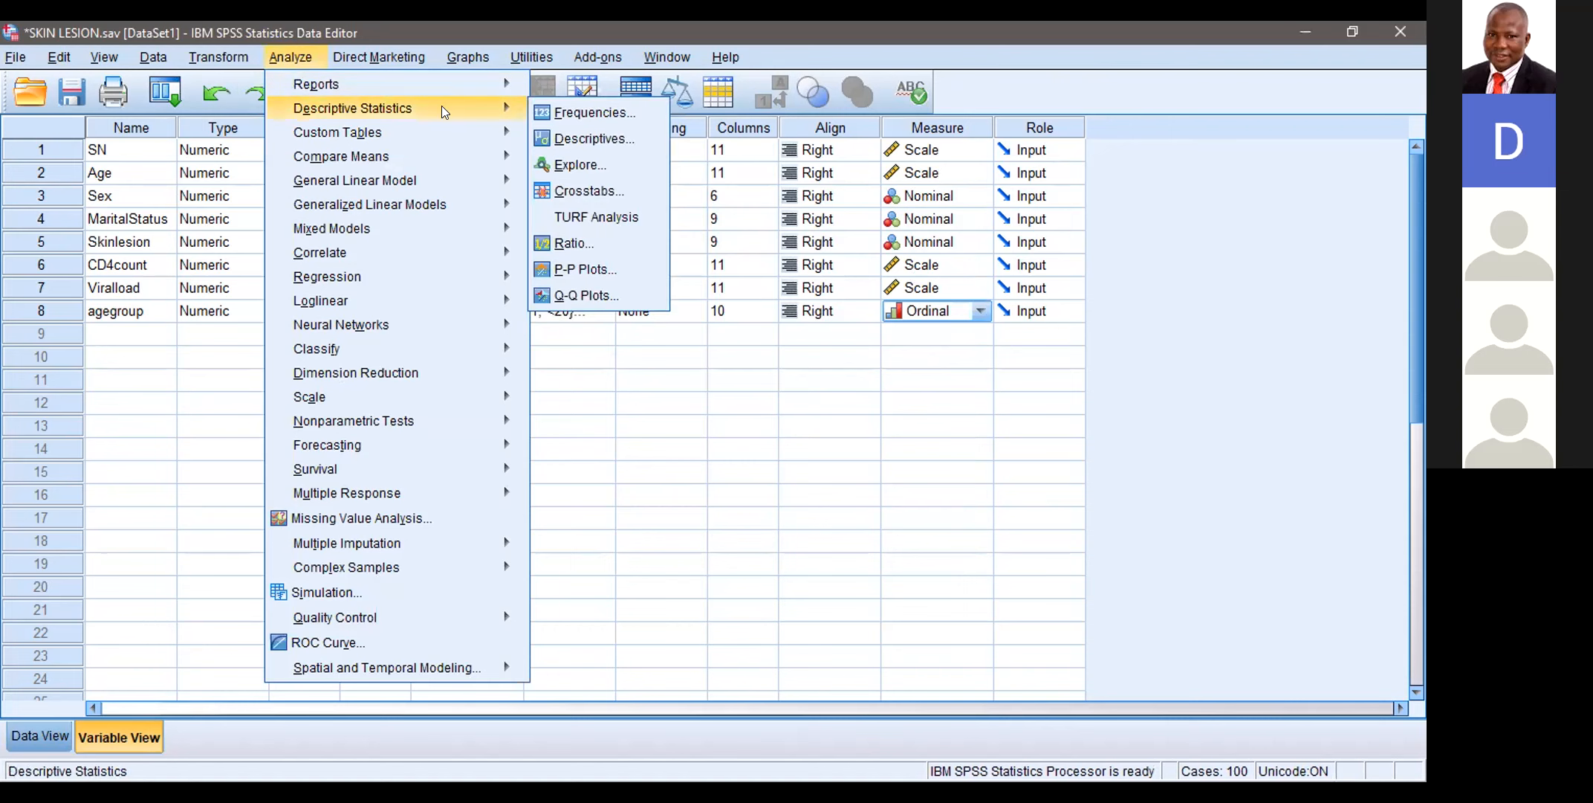
pyautogui.click(577, 113)
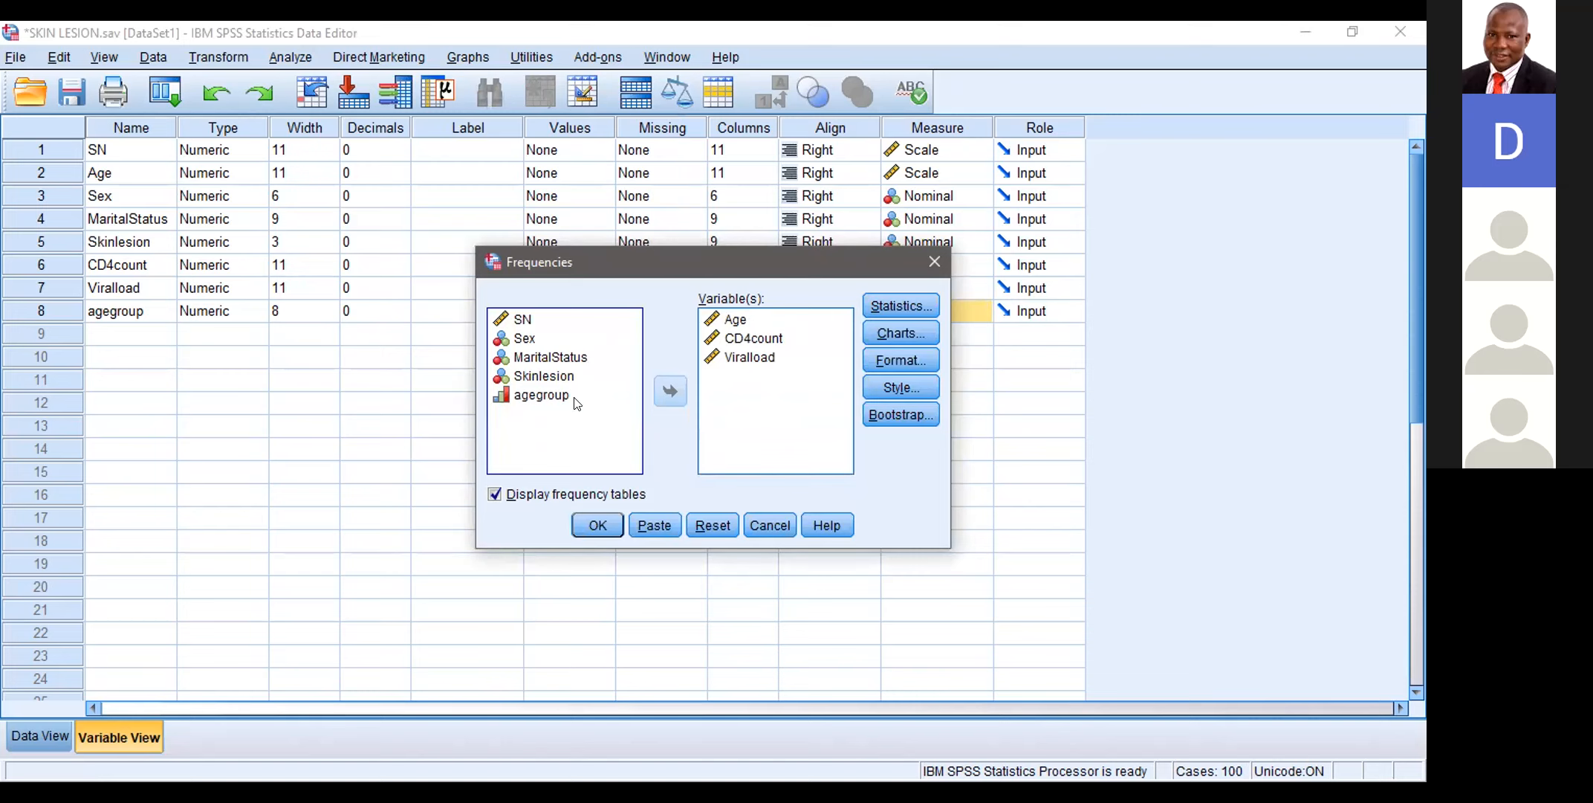
pyautogui.click(731, 320)
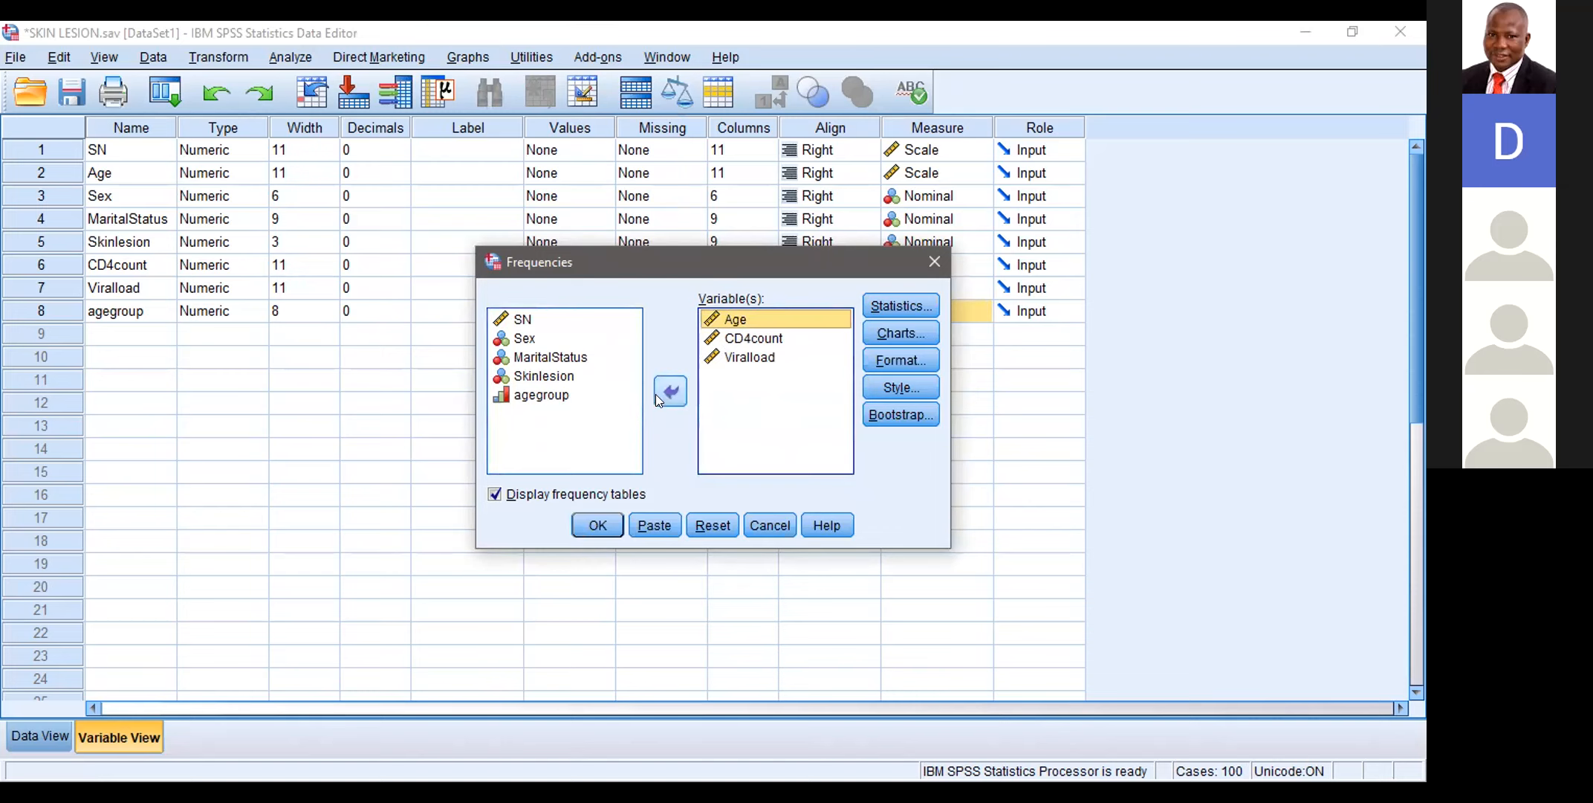
pyautogui.keyDown('shift'); pyautogui.click(710, 388); pyautogui.keyUp('shift')
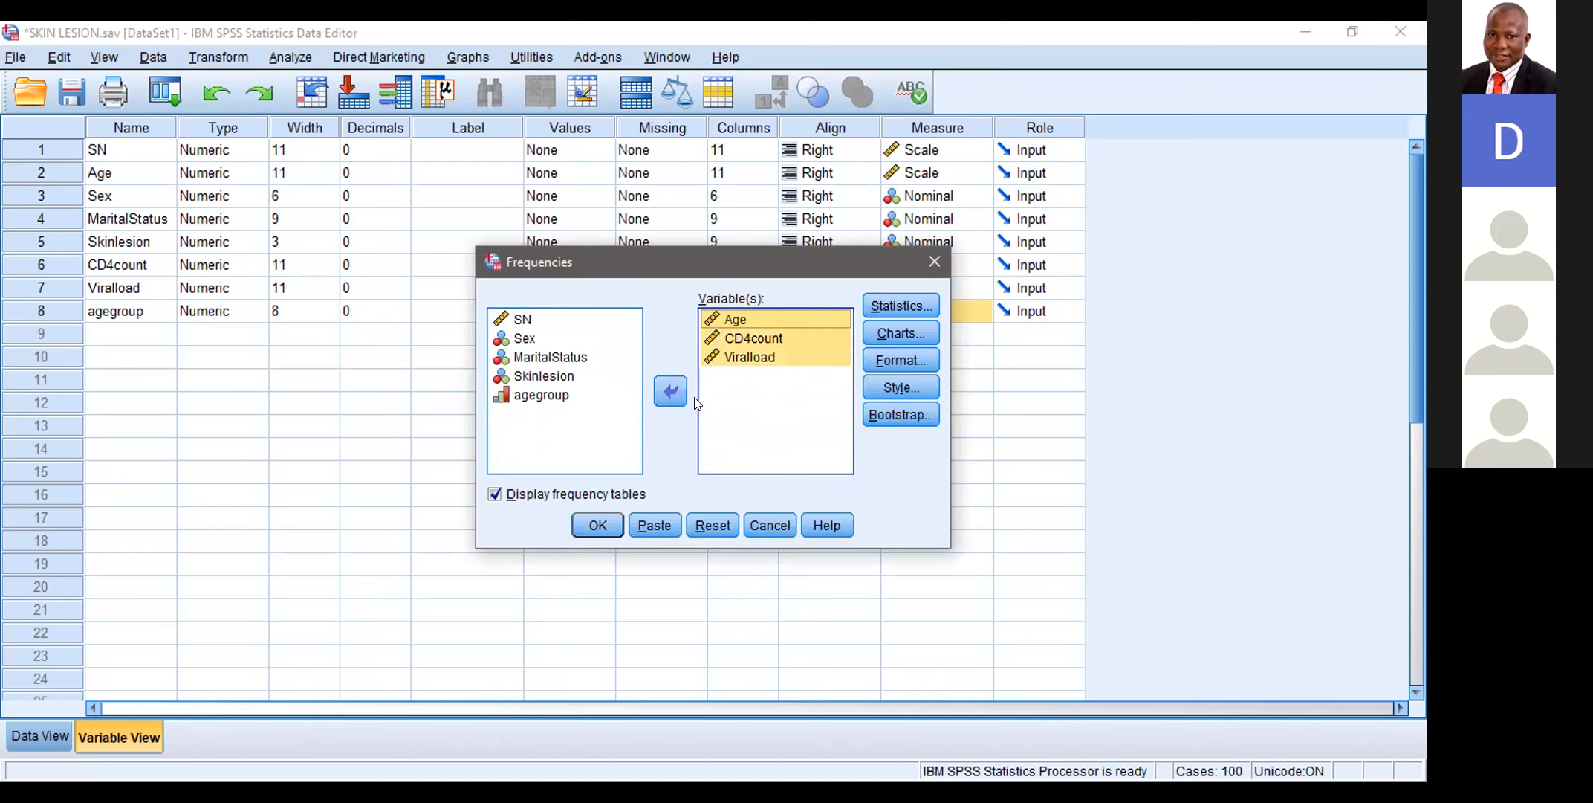
pyautogui.click(671, 390)
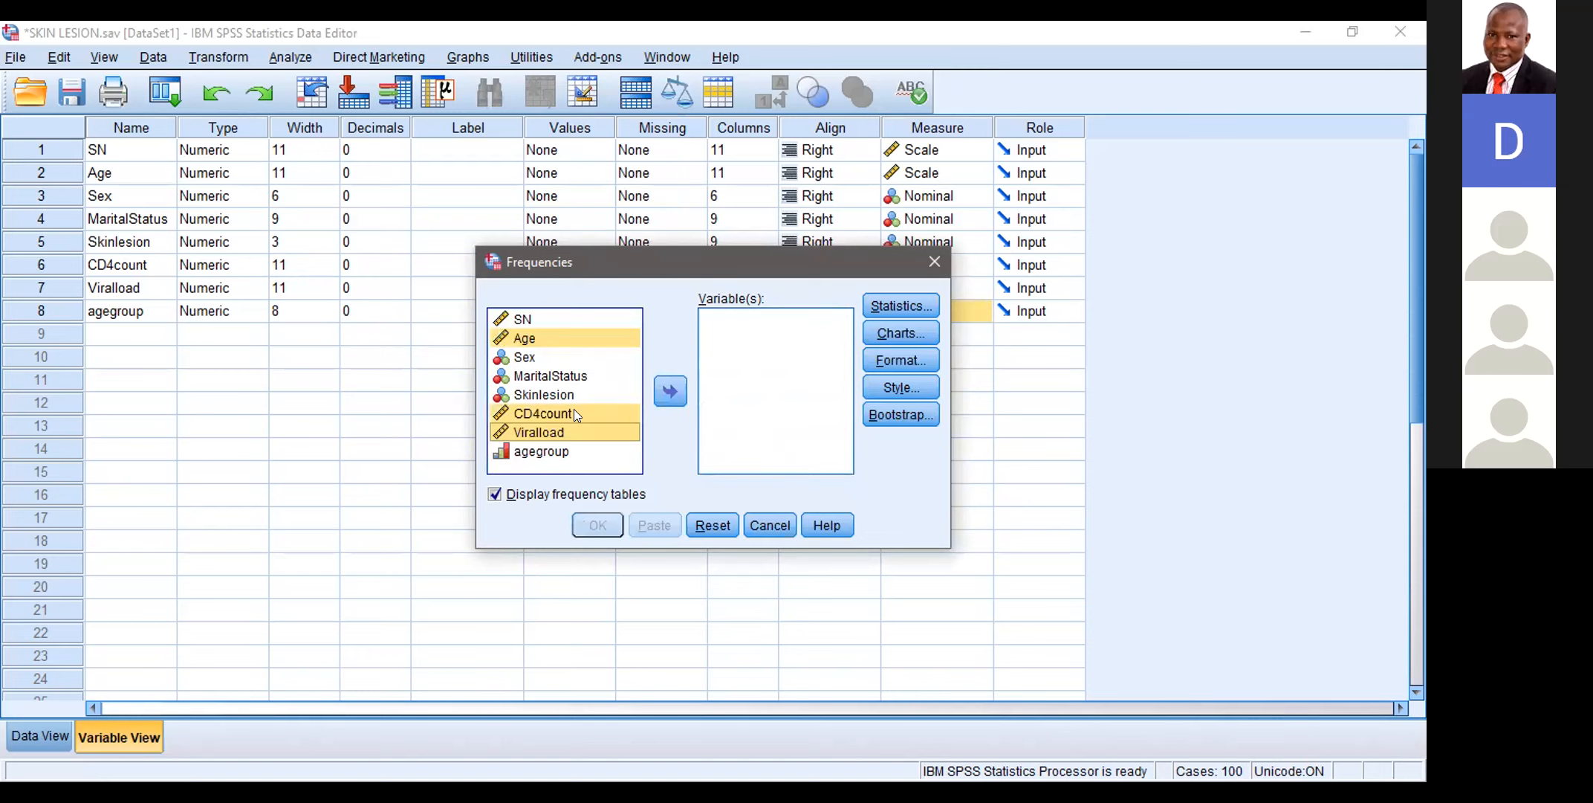
pyautogui.click(553, 451)
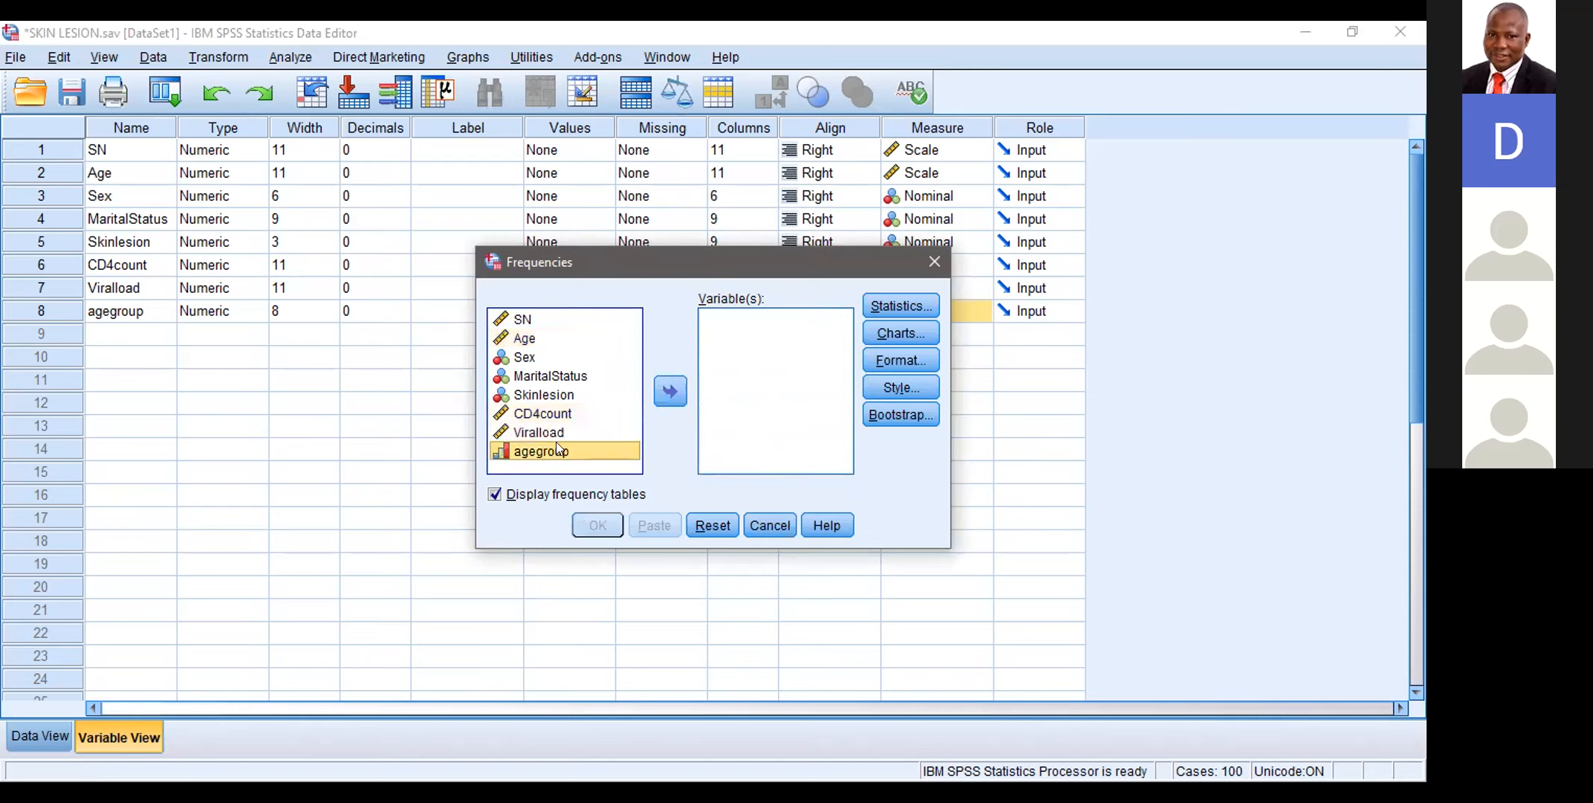
pyautogui.click(671, 391)
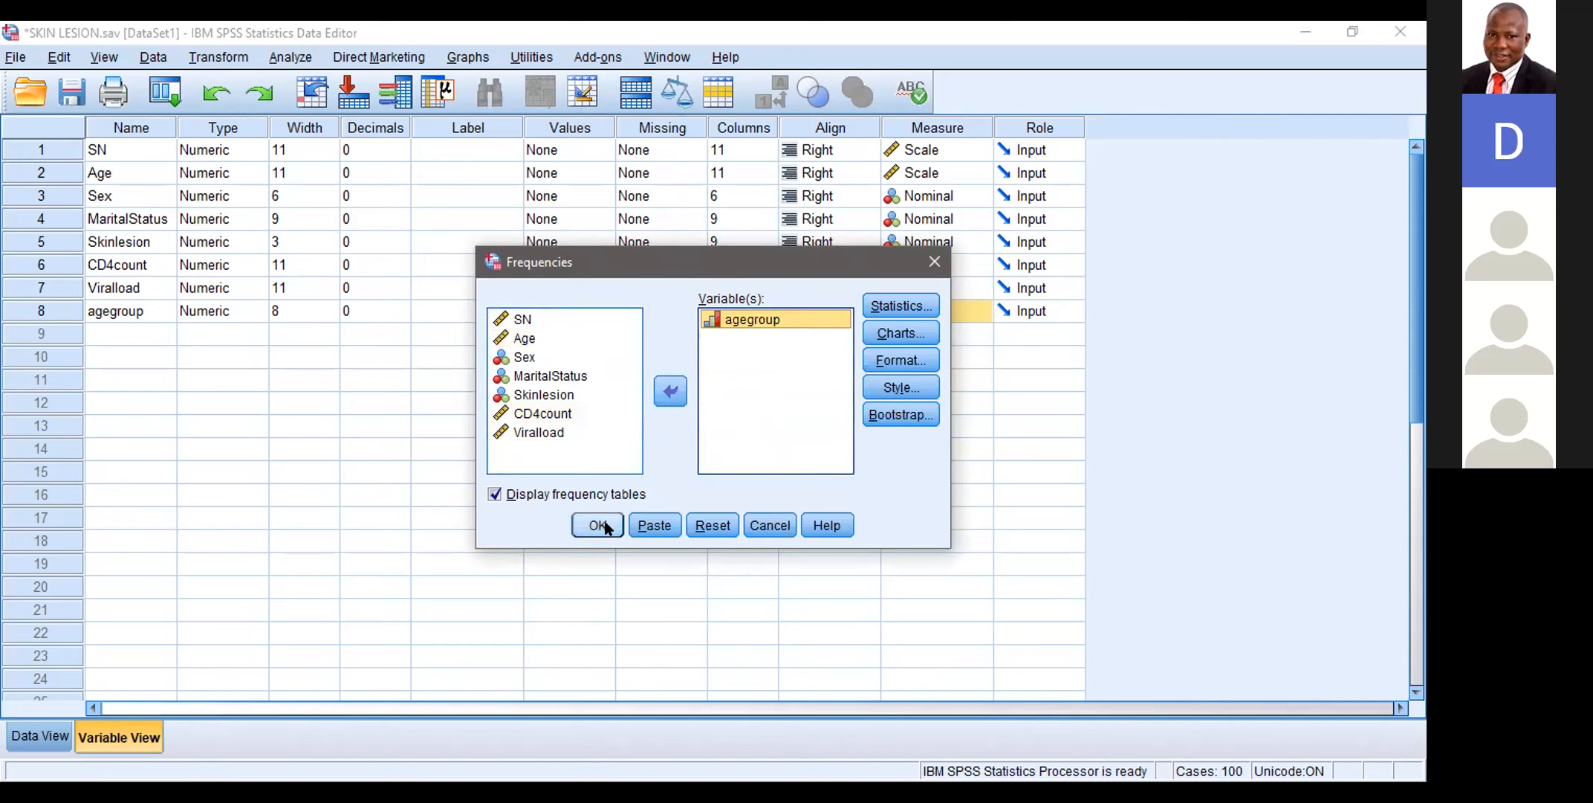
# Step: Exclude the mean, median, quartiles and standard deviation from the Frequencies statistics
pyautogui.click(914, 305)
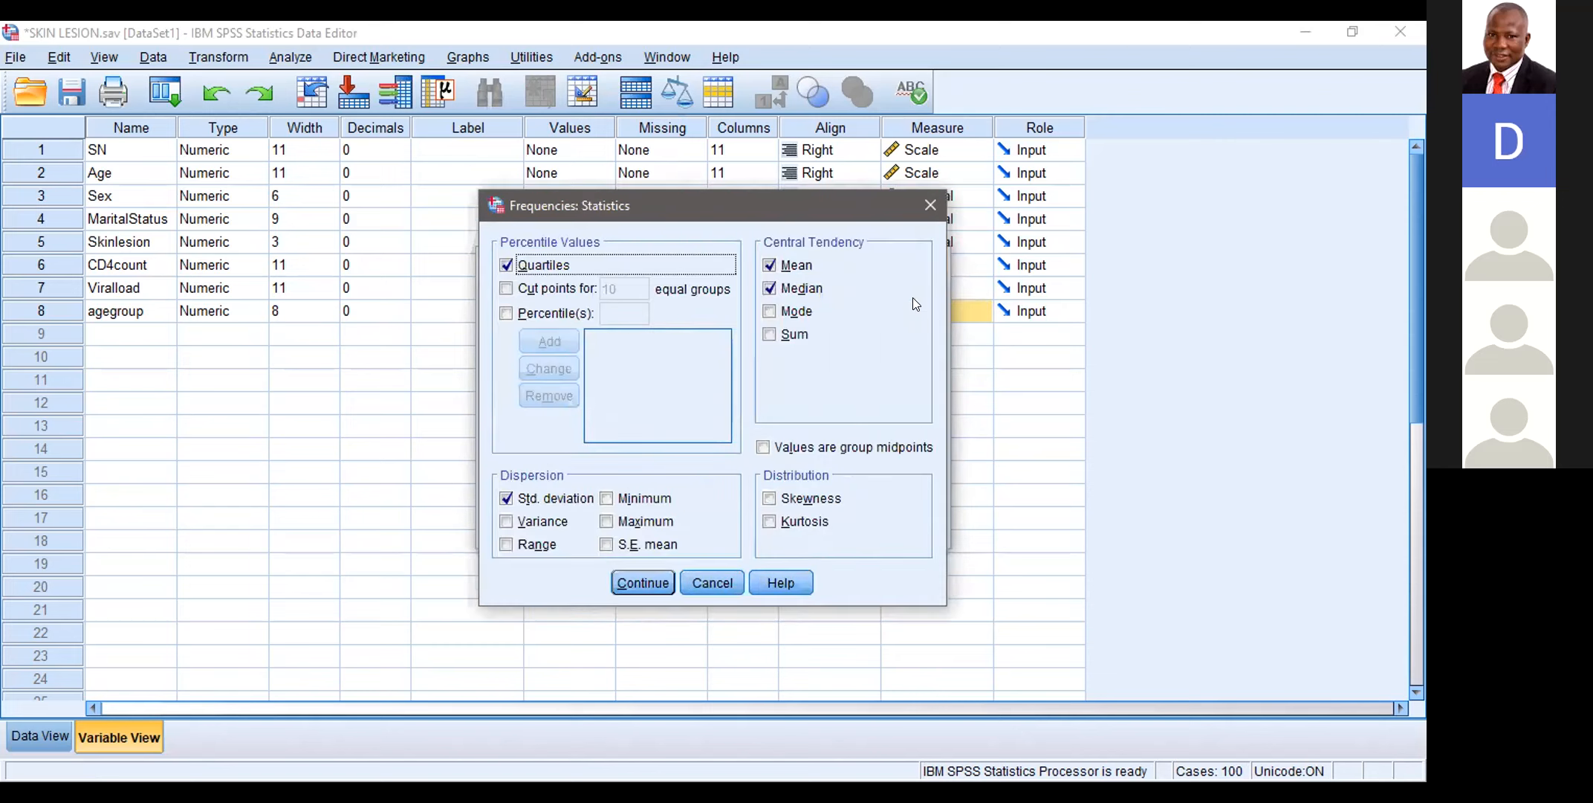
pyautogui.click(770, 266)
pyautogui.click(771, 289)
pyautogui.click(505, 266)
pyautogui.click(506, 498)
pyautogui.click(645, 583)
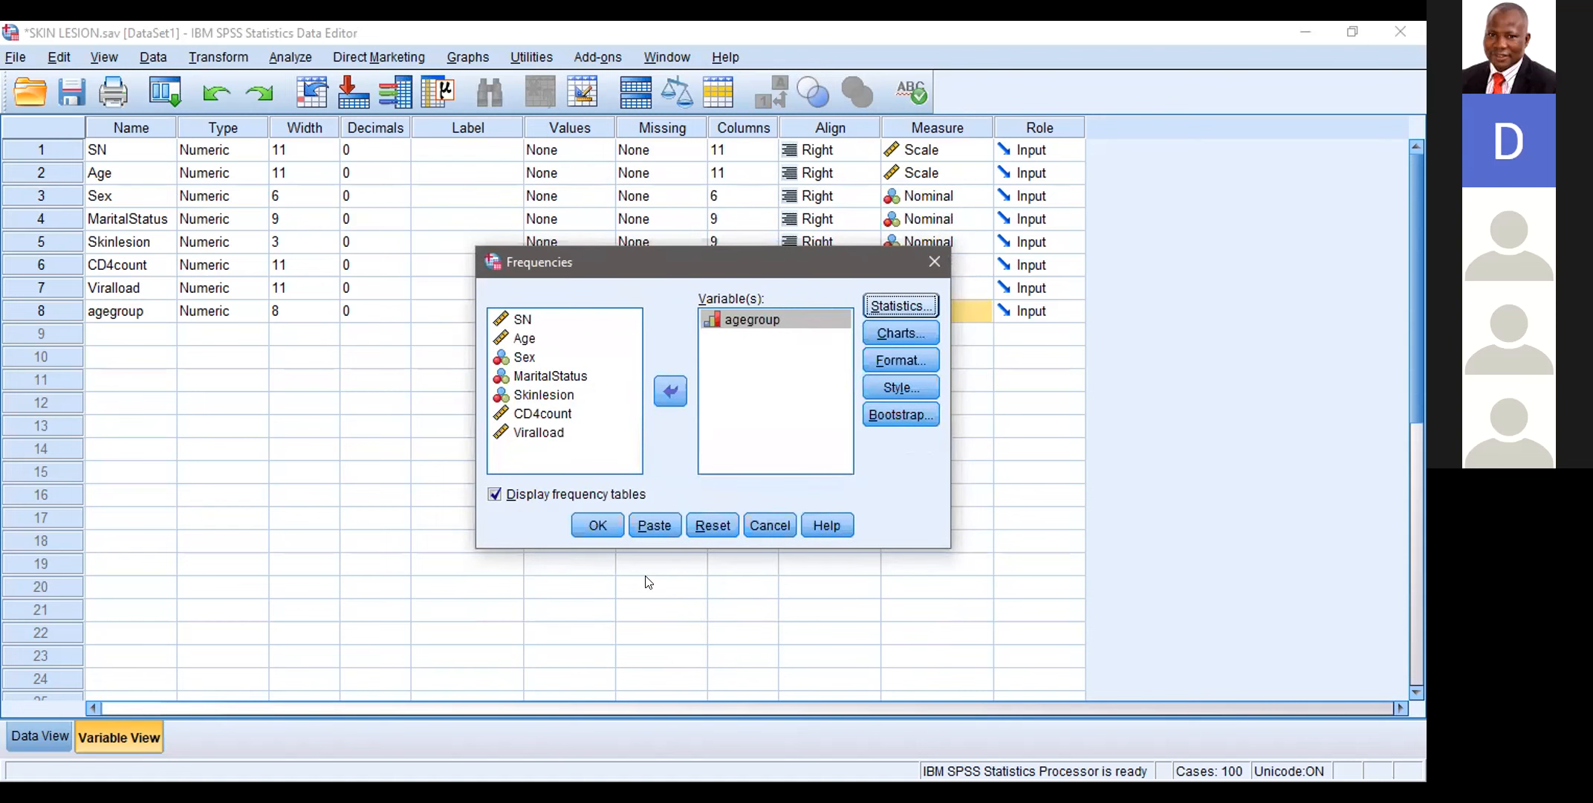
# Step: Run the Frequencies analysis for agegroup with the frequency table displayed
pyautogui.click(628, 583)
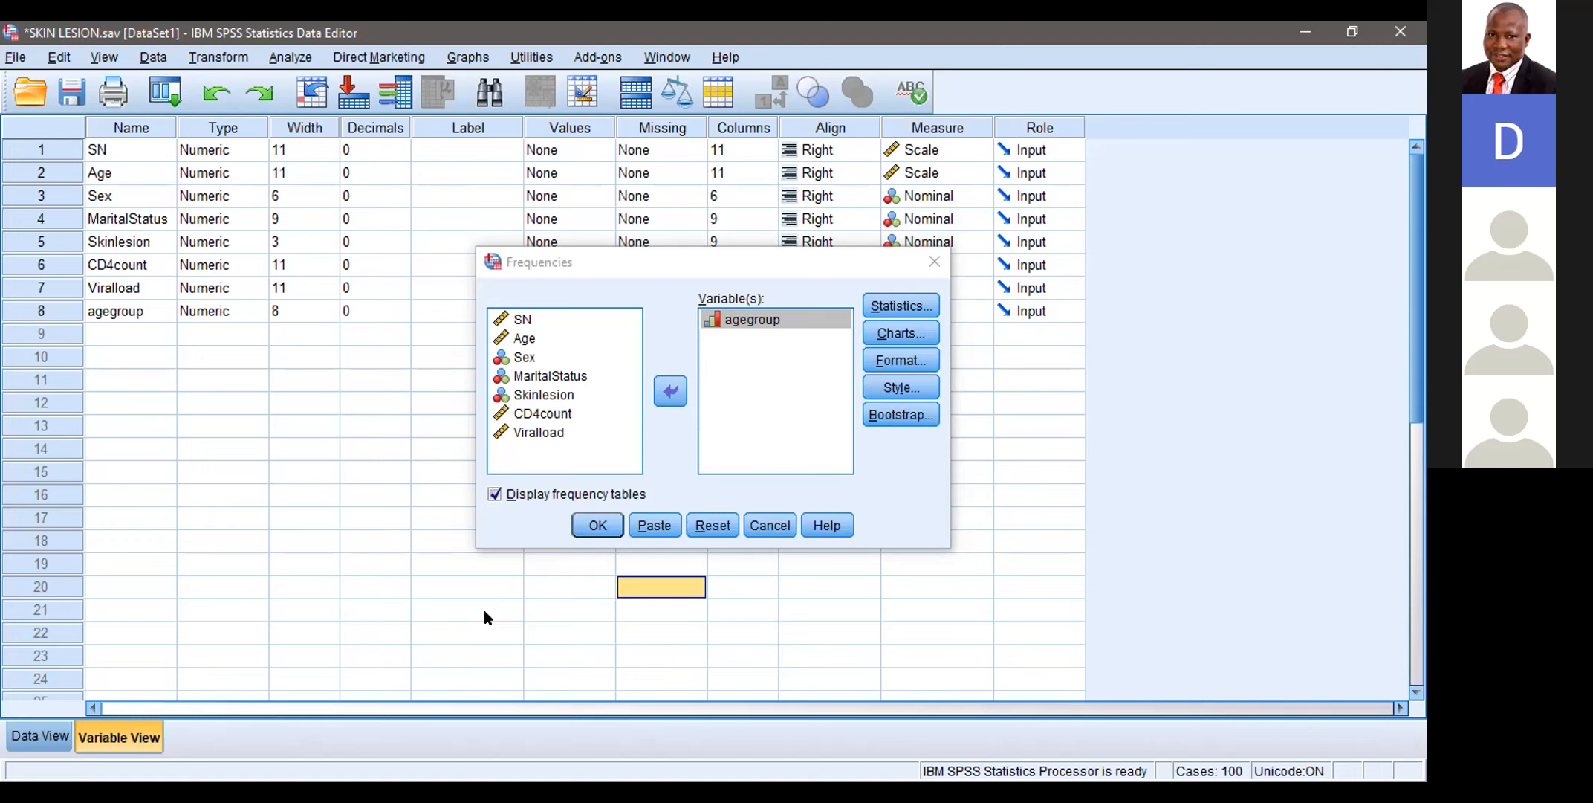
pyautogui.click(514, 566)
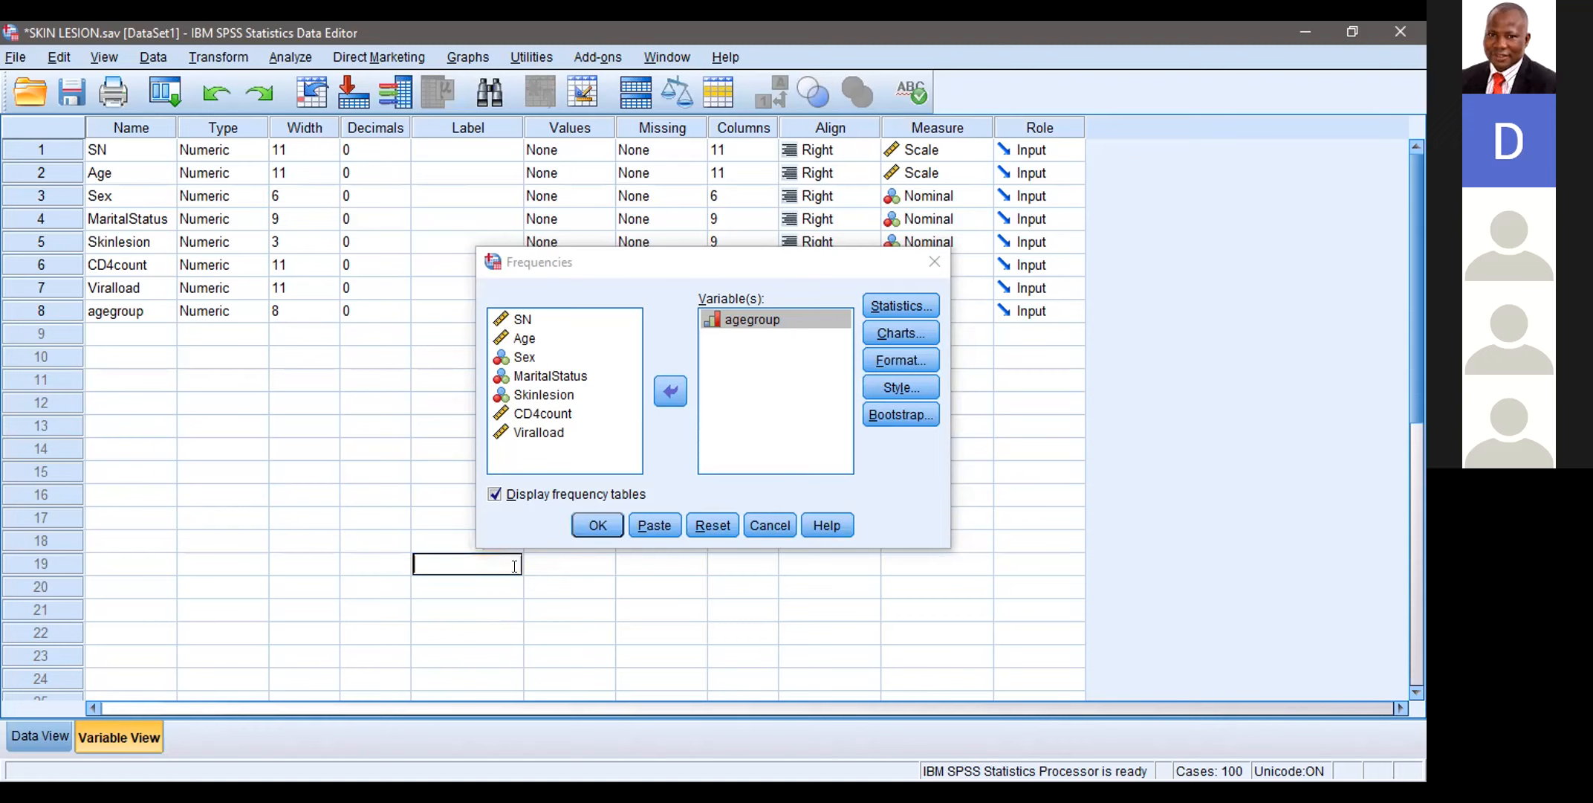
pyautogui.click(539, 535)
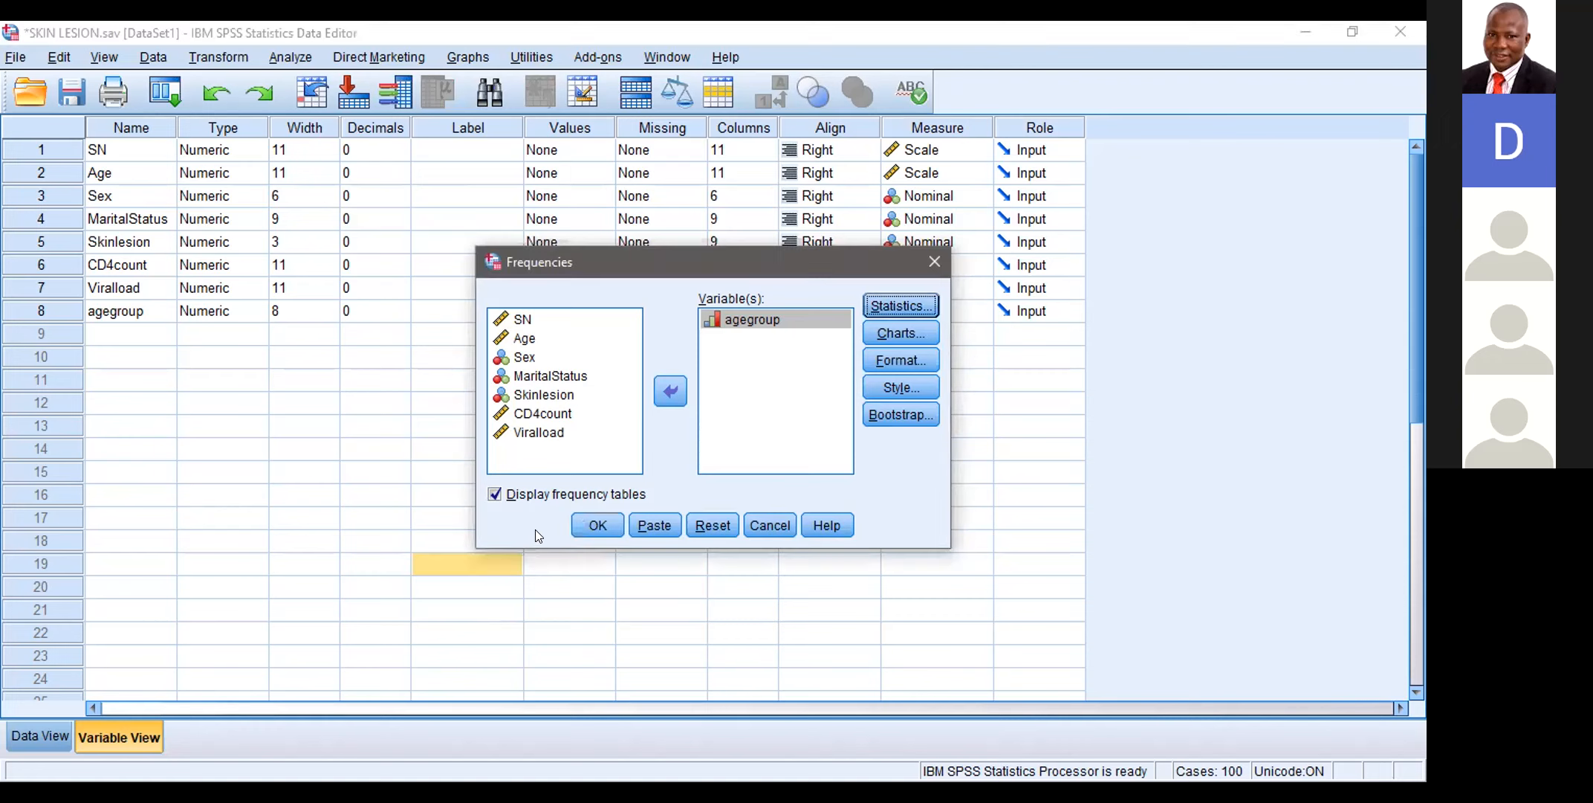
pyautogui.click(592, 527)
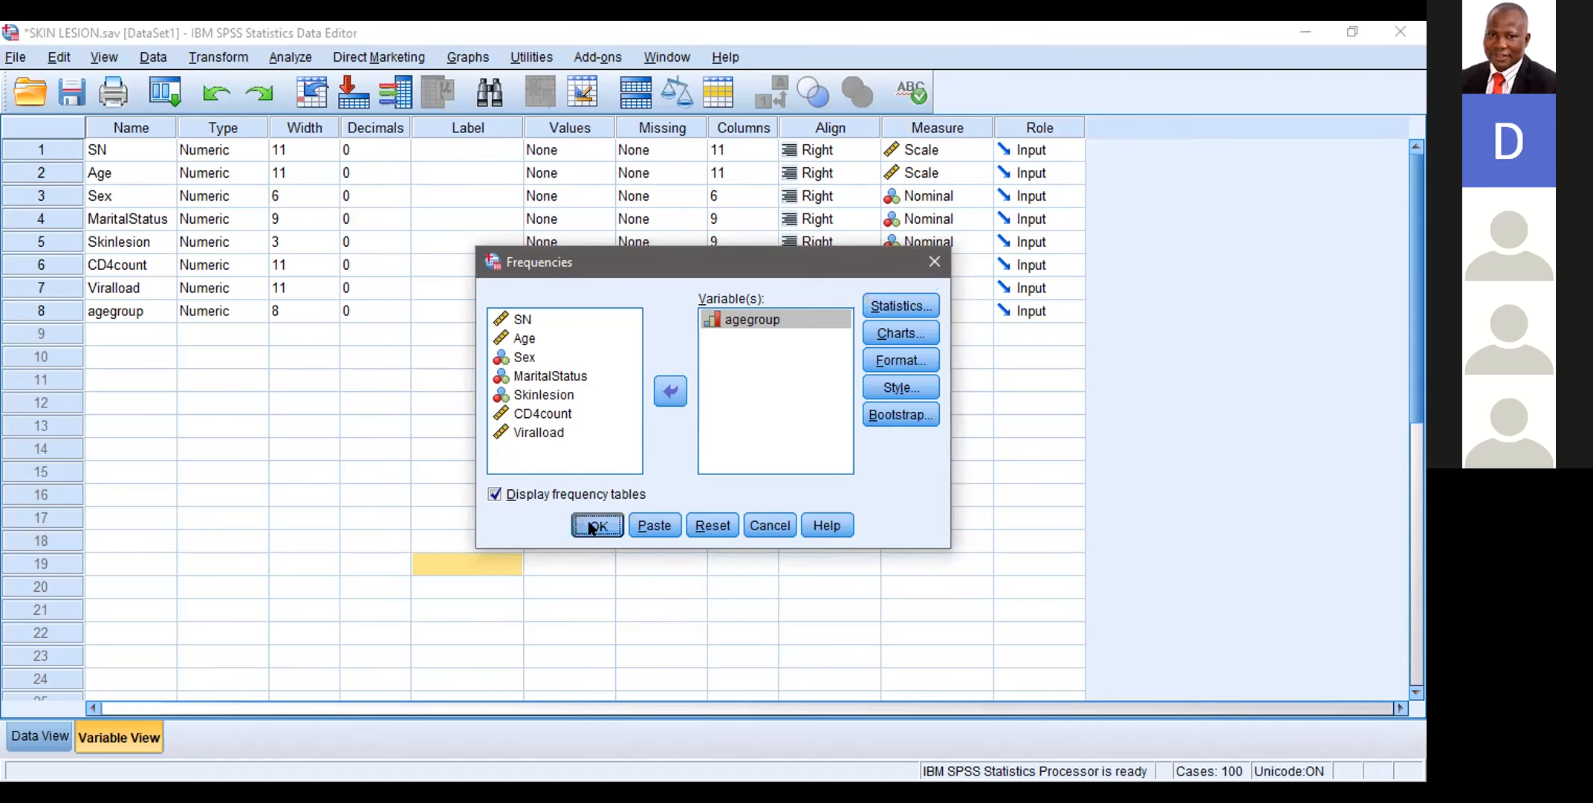
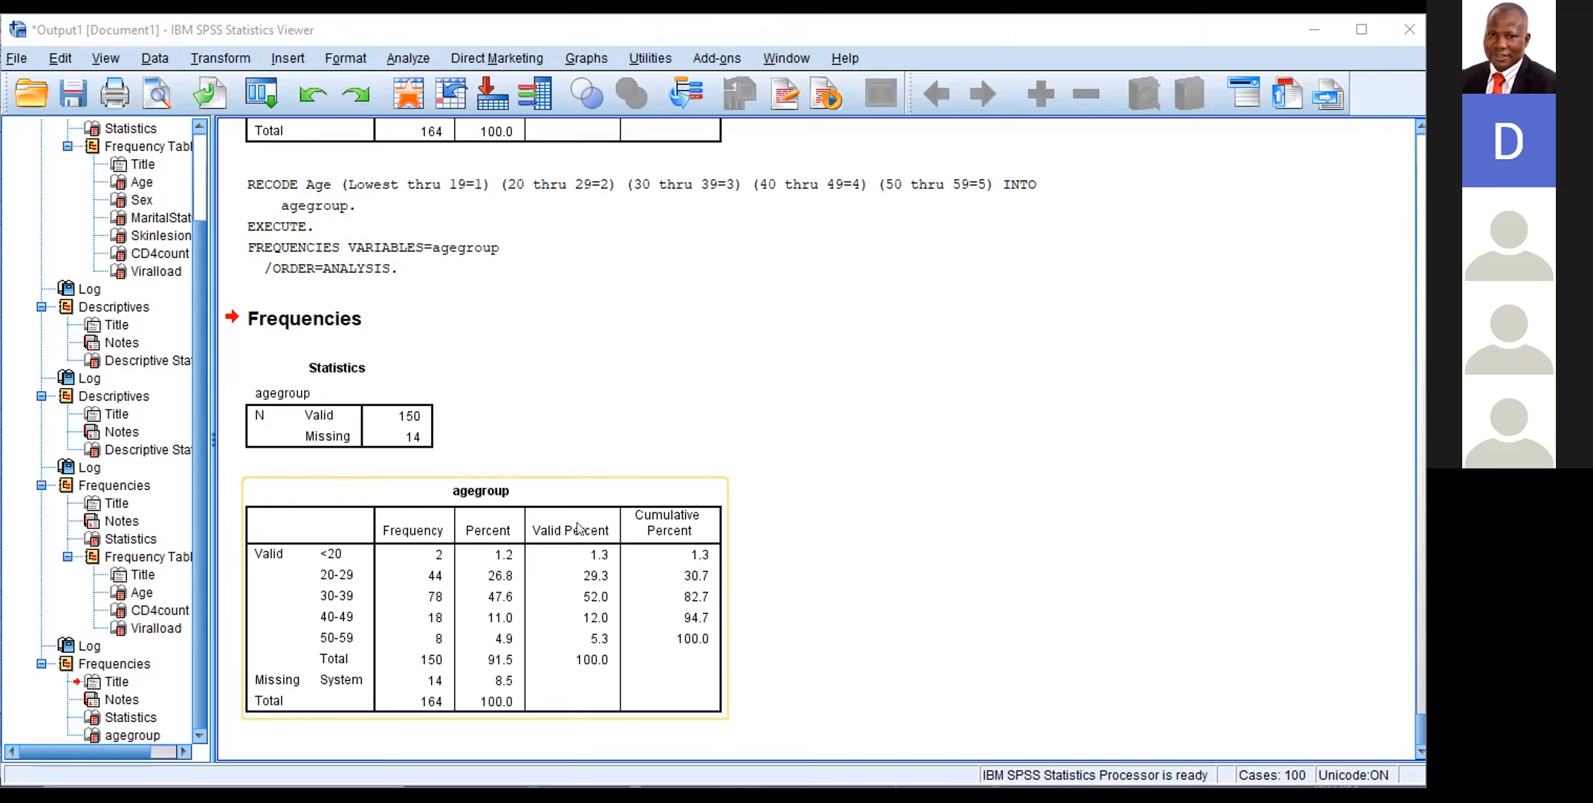
# Step: Switch from the output to the SKIN LESION.sav data
pyautogui.click(912, 373)
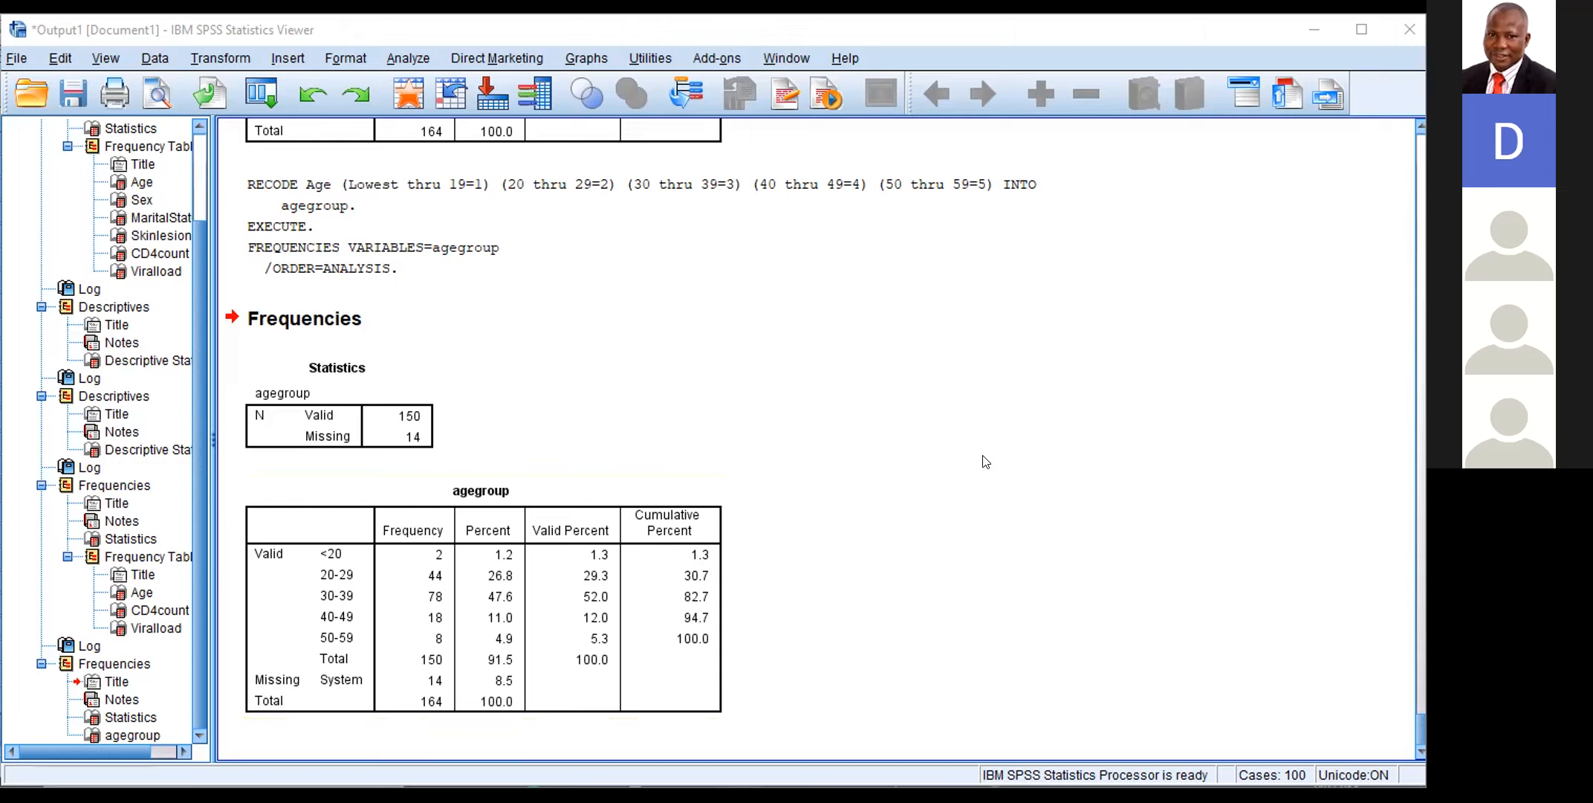
pyautogui.click(674, 610)
pyautogui.click(791, 51)
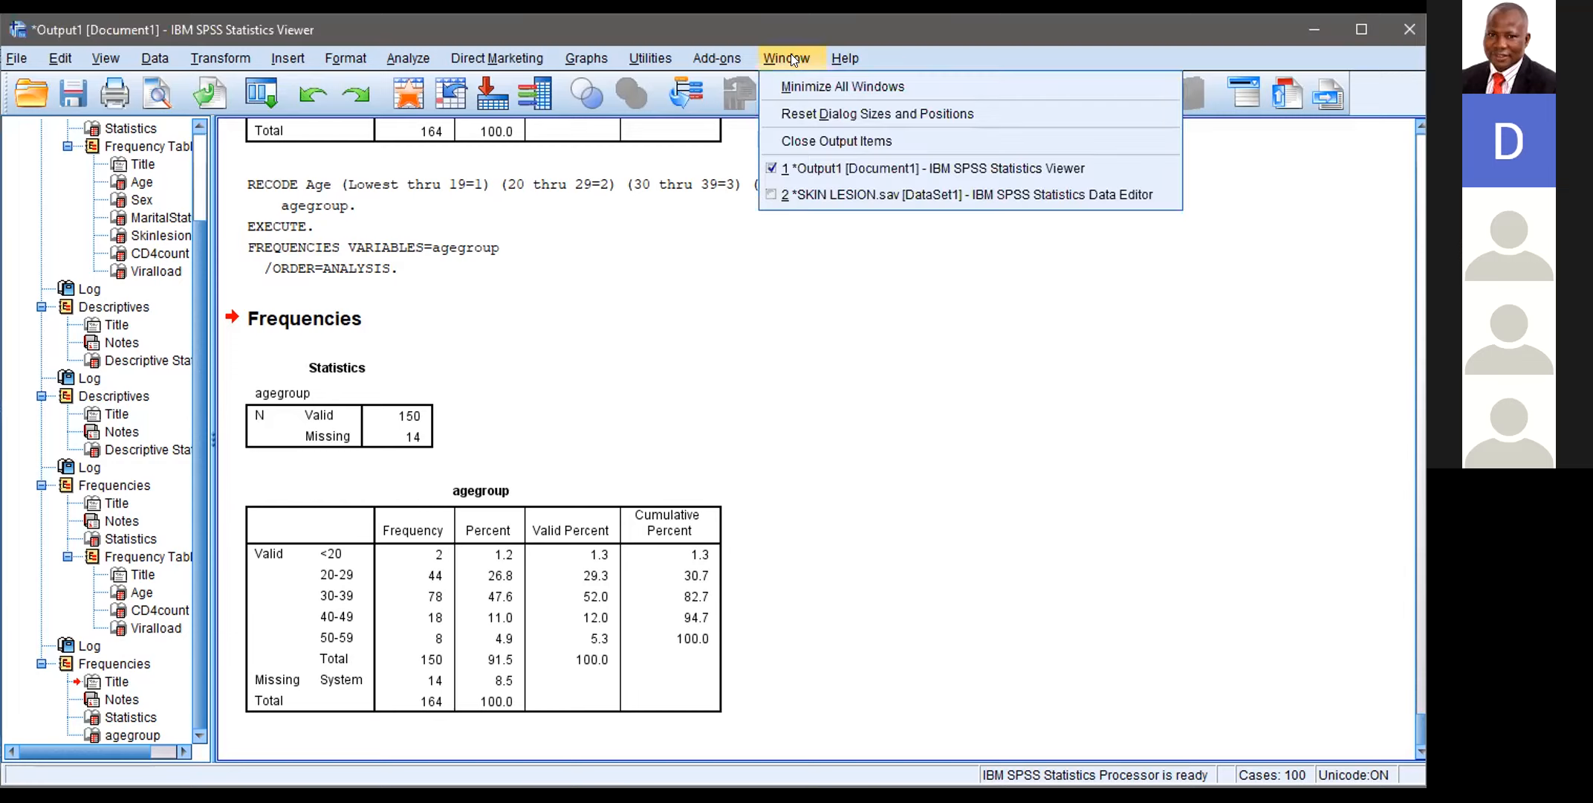
pyautogui.click(805, 195)
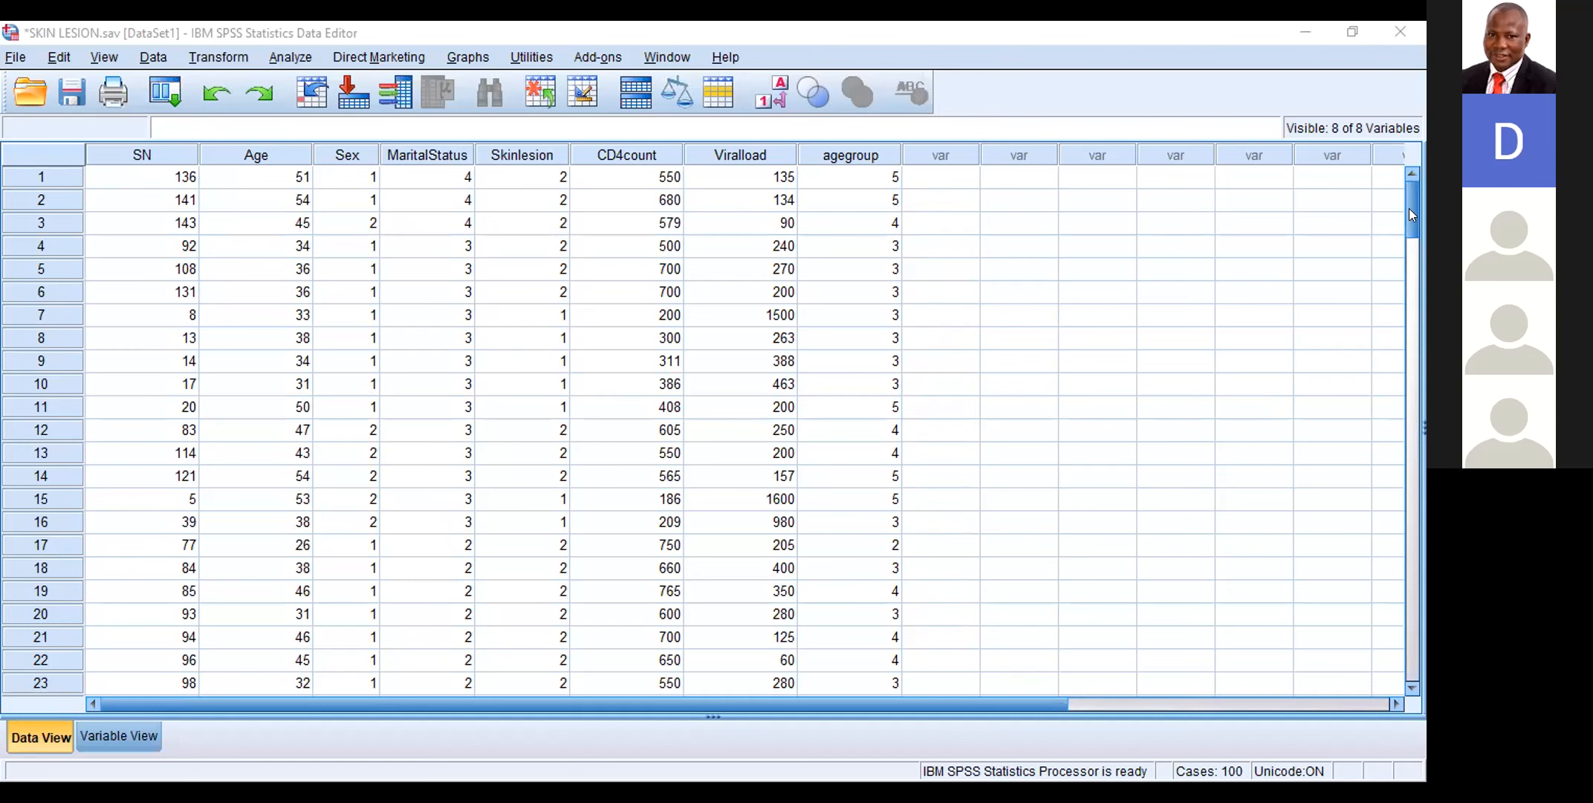
# Step: Examine the final rows of the skin lesion dataset for cases without data
pyautogui.click(1414, 390)
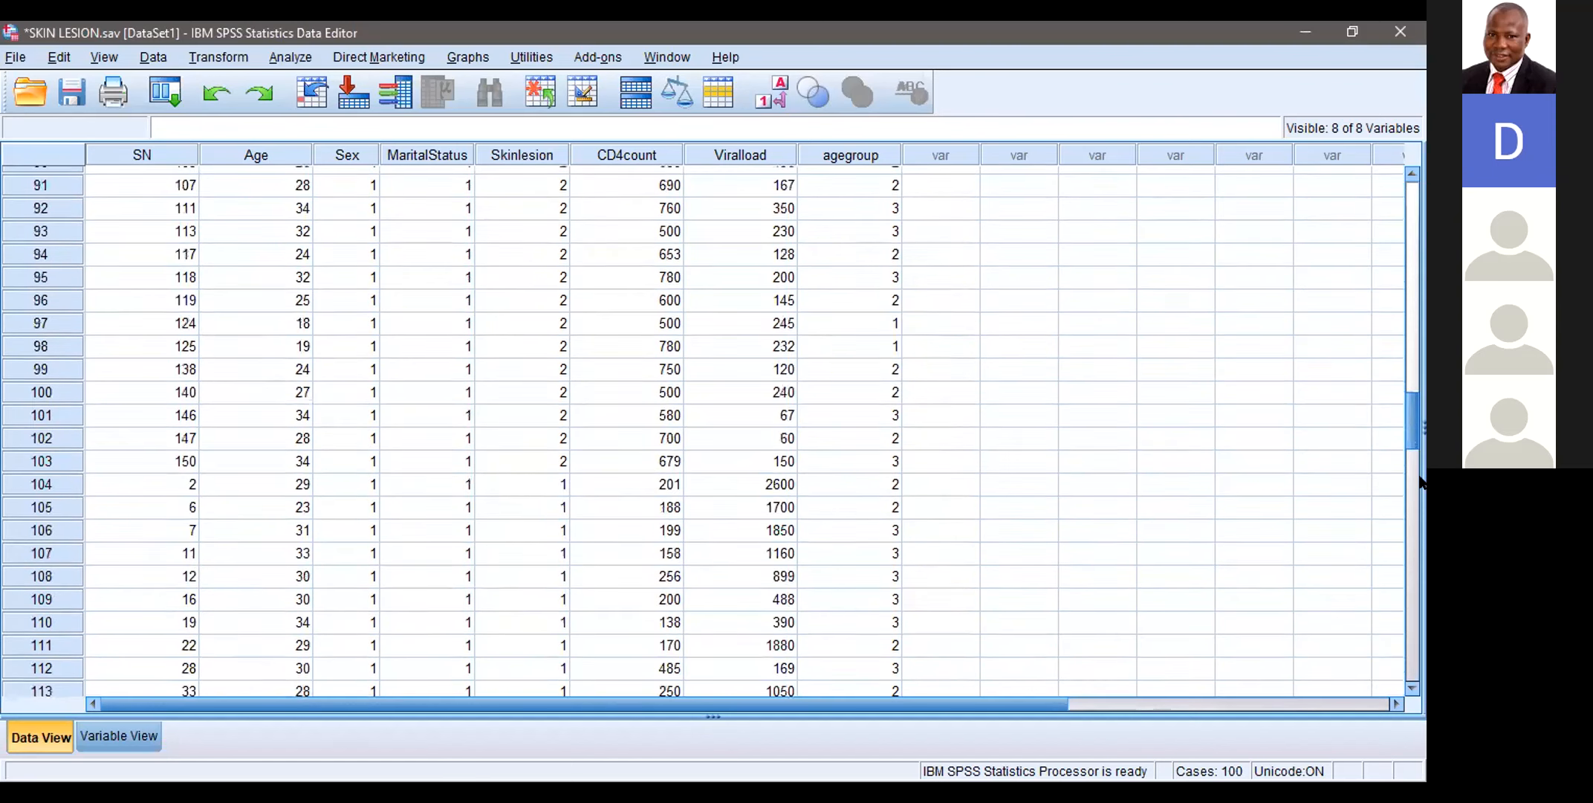
pyautogui.scroll(-3, 1412, 507)
pyautogui.scroll(-3, 1409, 497)
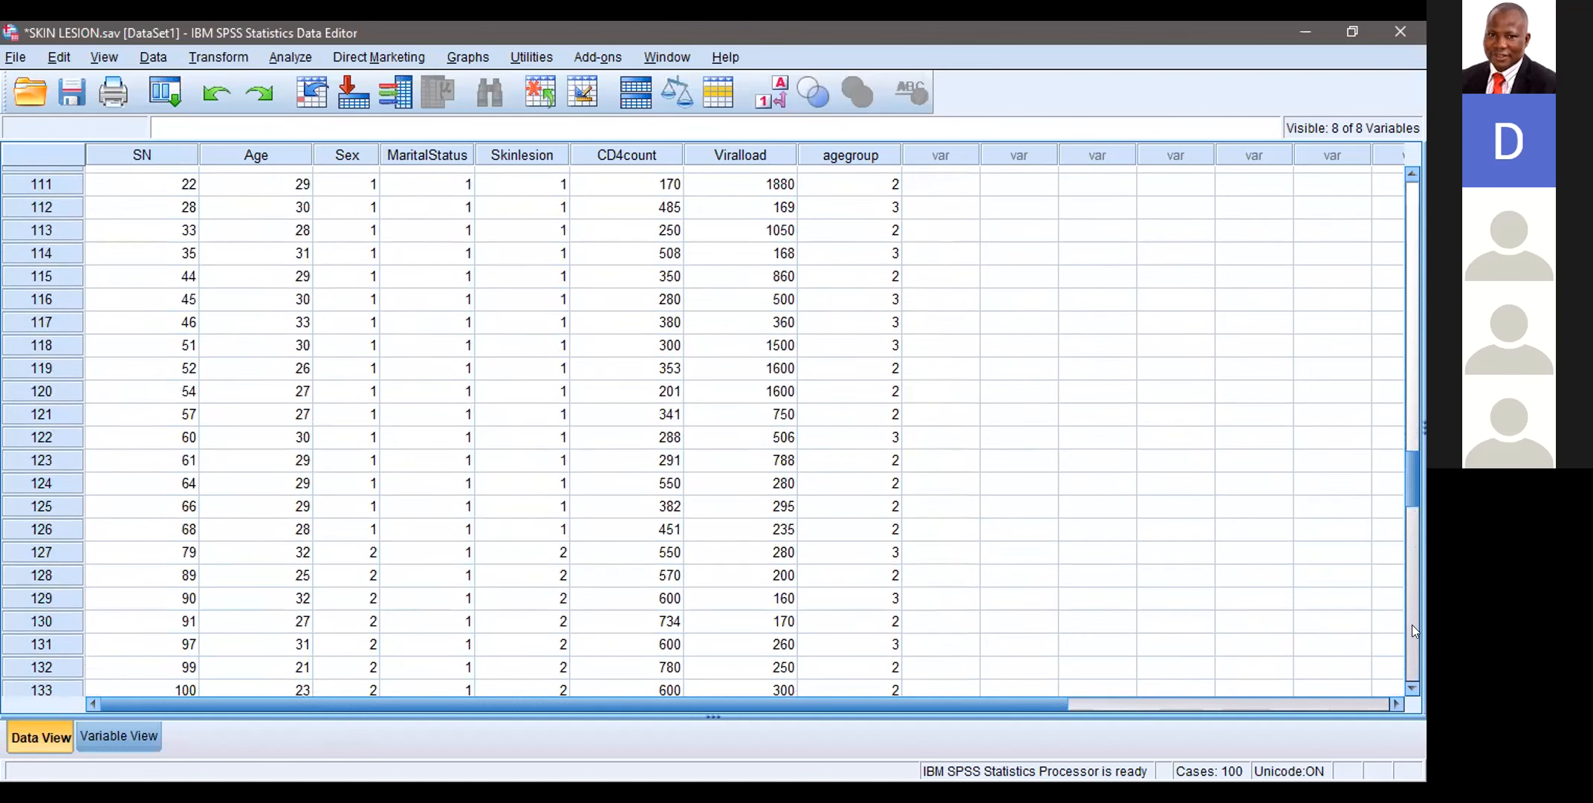
pyautogui.scroll(-2, 1411, 587)
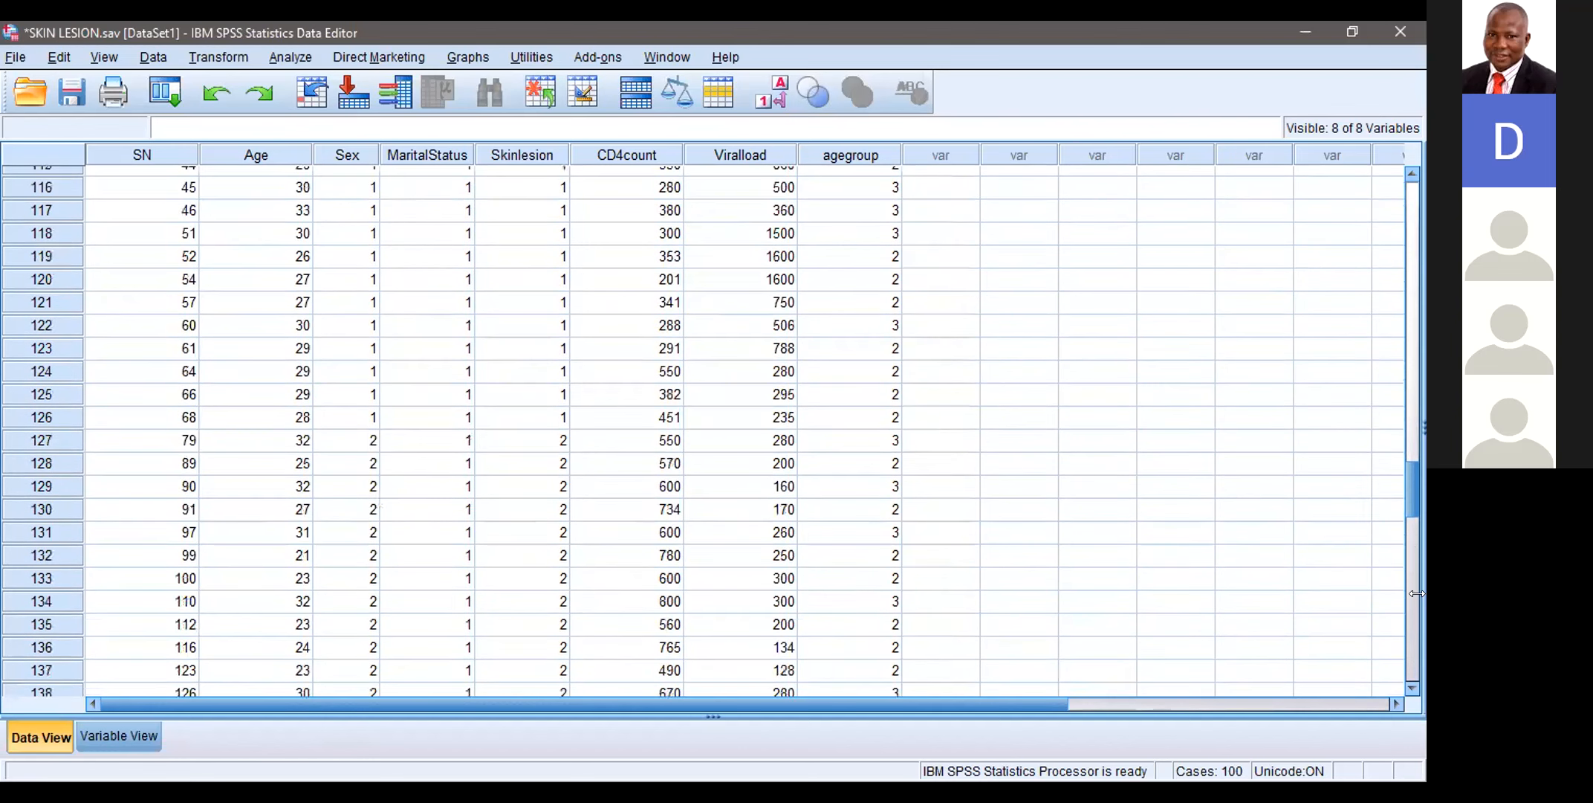
pyautogui.scroll(-3, 1416, 588)
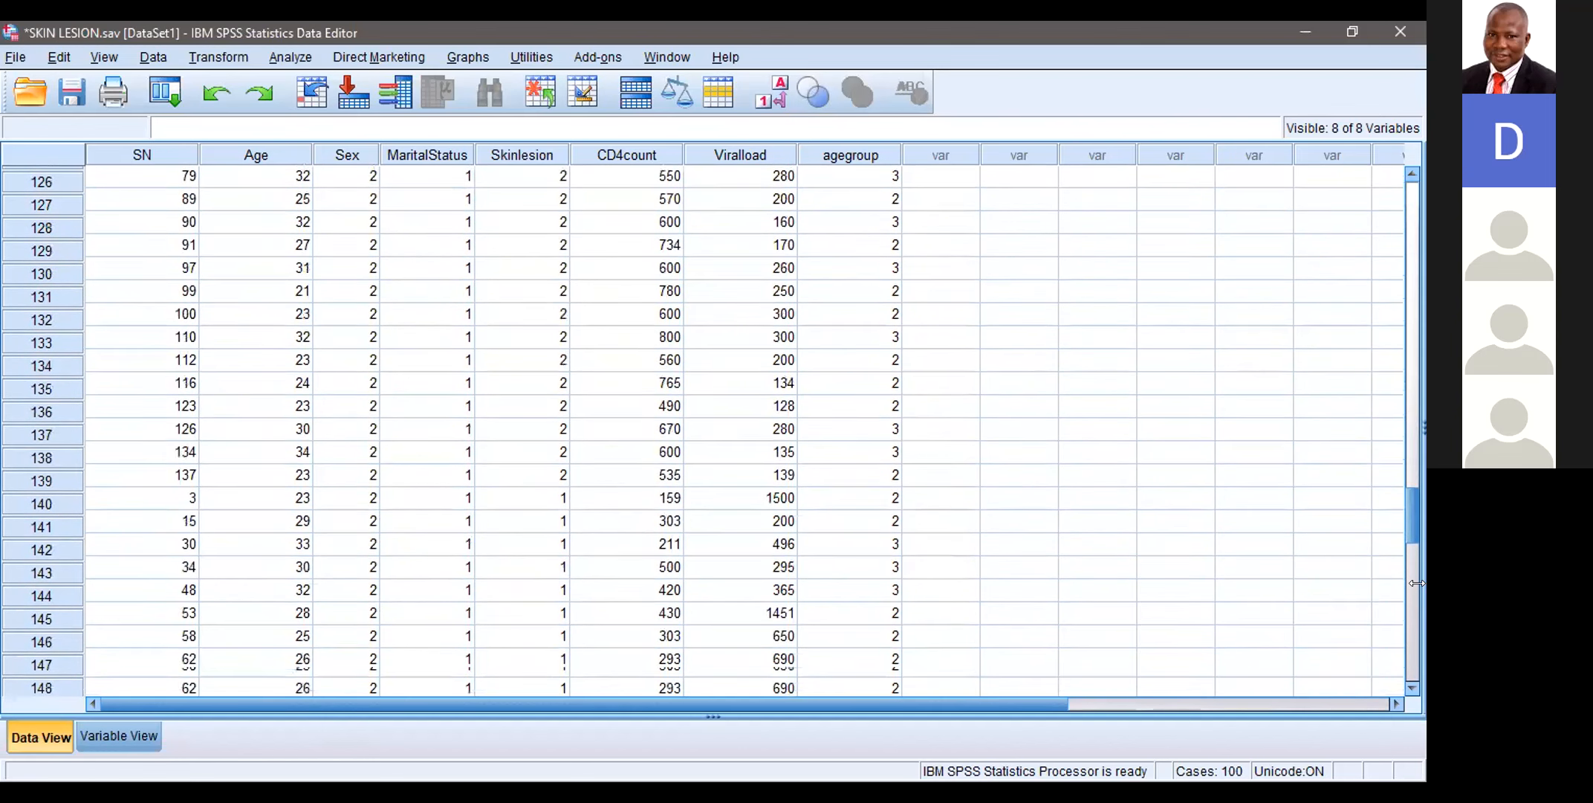
pyautogui.scroll(-18, 1417, 582)
pyautogui.scroll(5, 1417, 602)
pyautogui.scroll(3, 1418, 636)
pyautogui.scroll(4, 1417, 592)
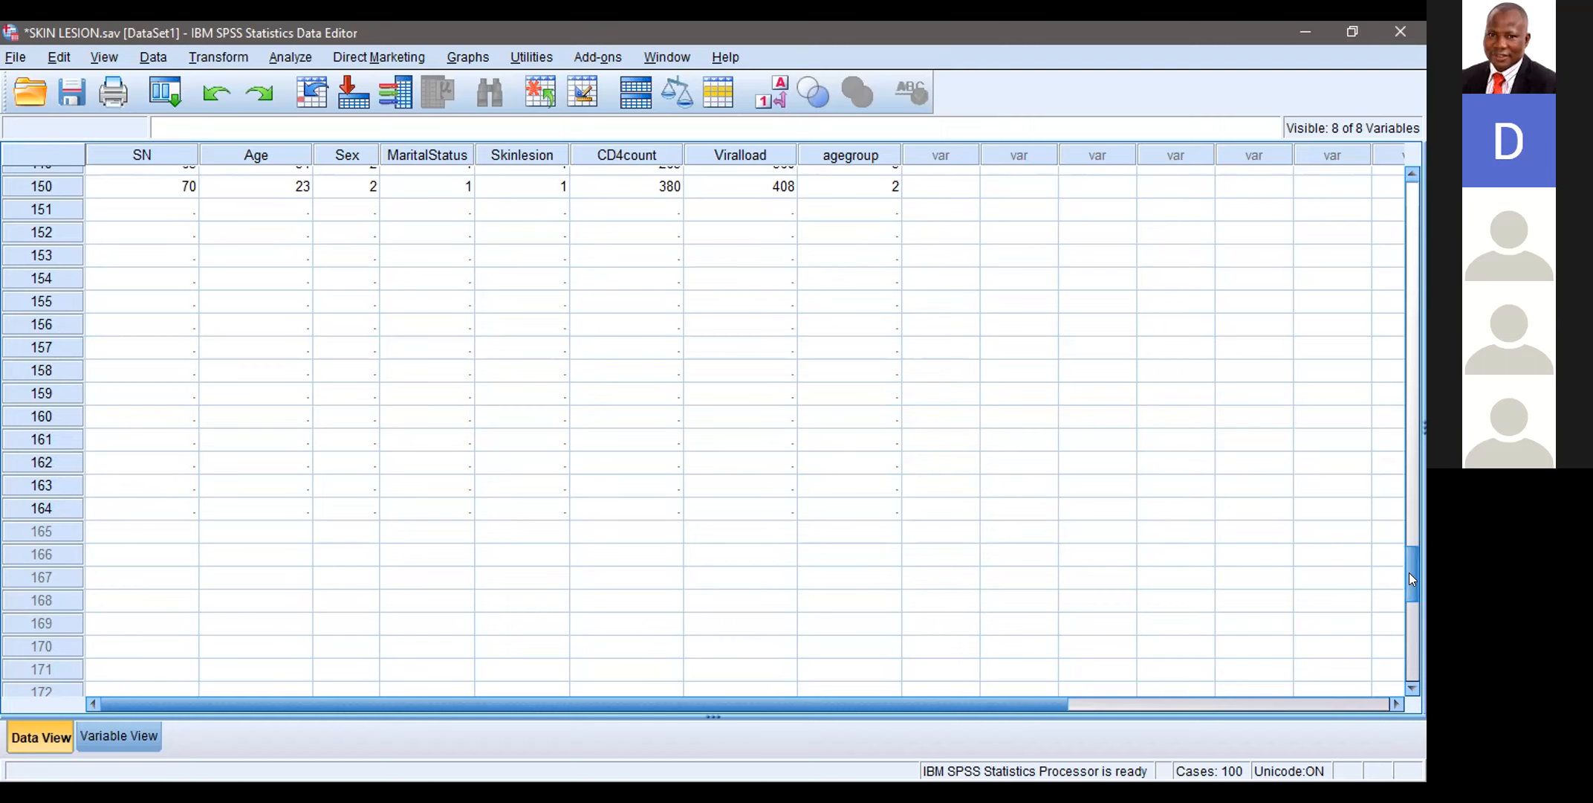
pyautogui.scroll(-1, 1412, 579)
pyautogui.scroll(-1, 1410, 576)
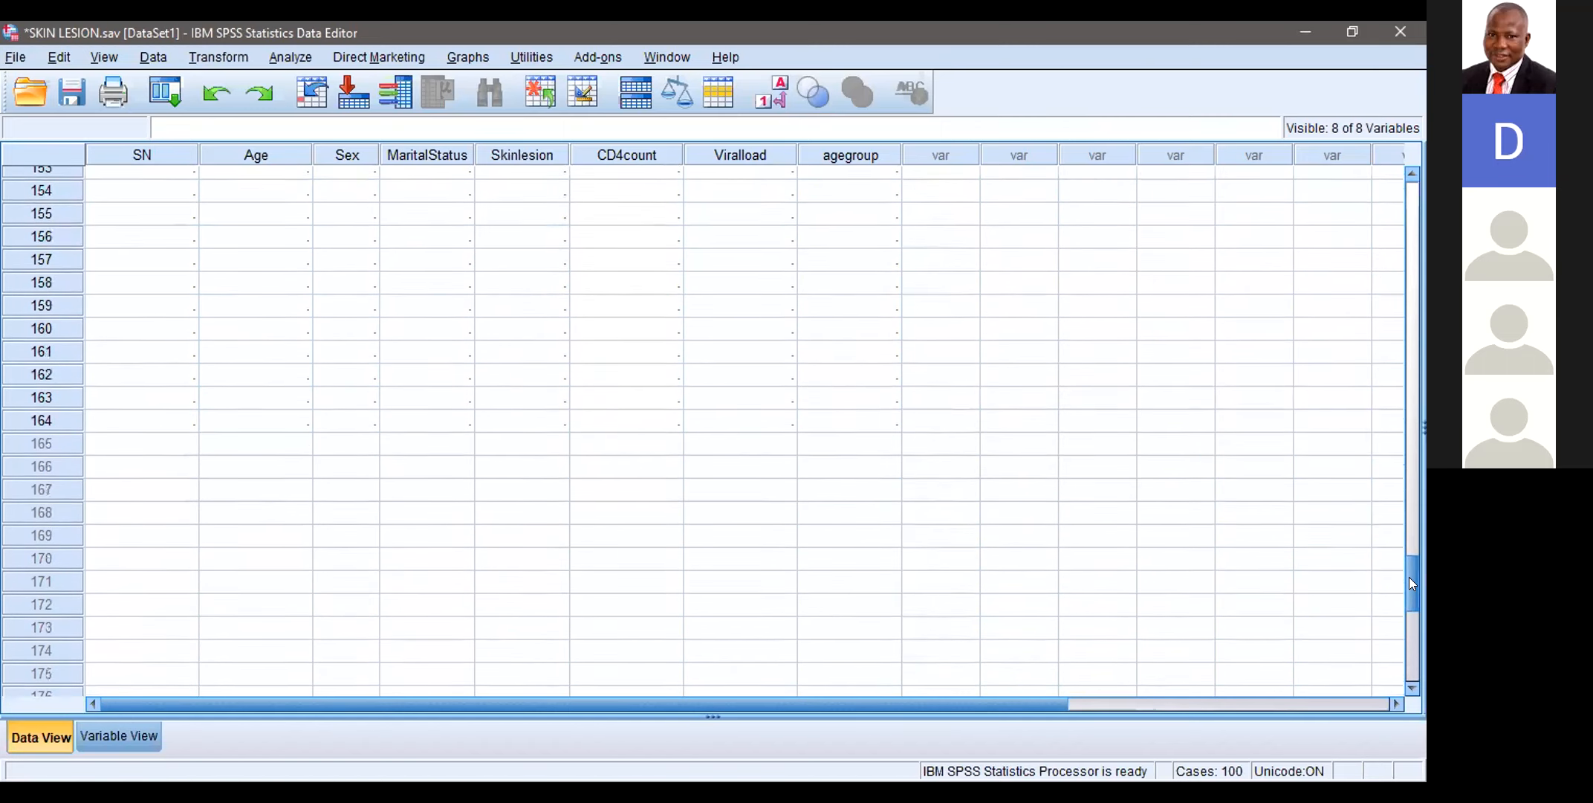
pyautogui.moveTo(1409, 577); pyautogui.dragTo(1403, 559)
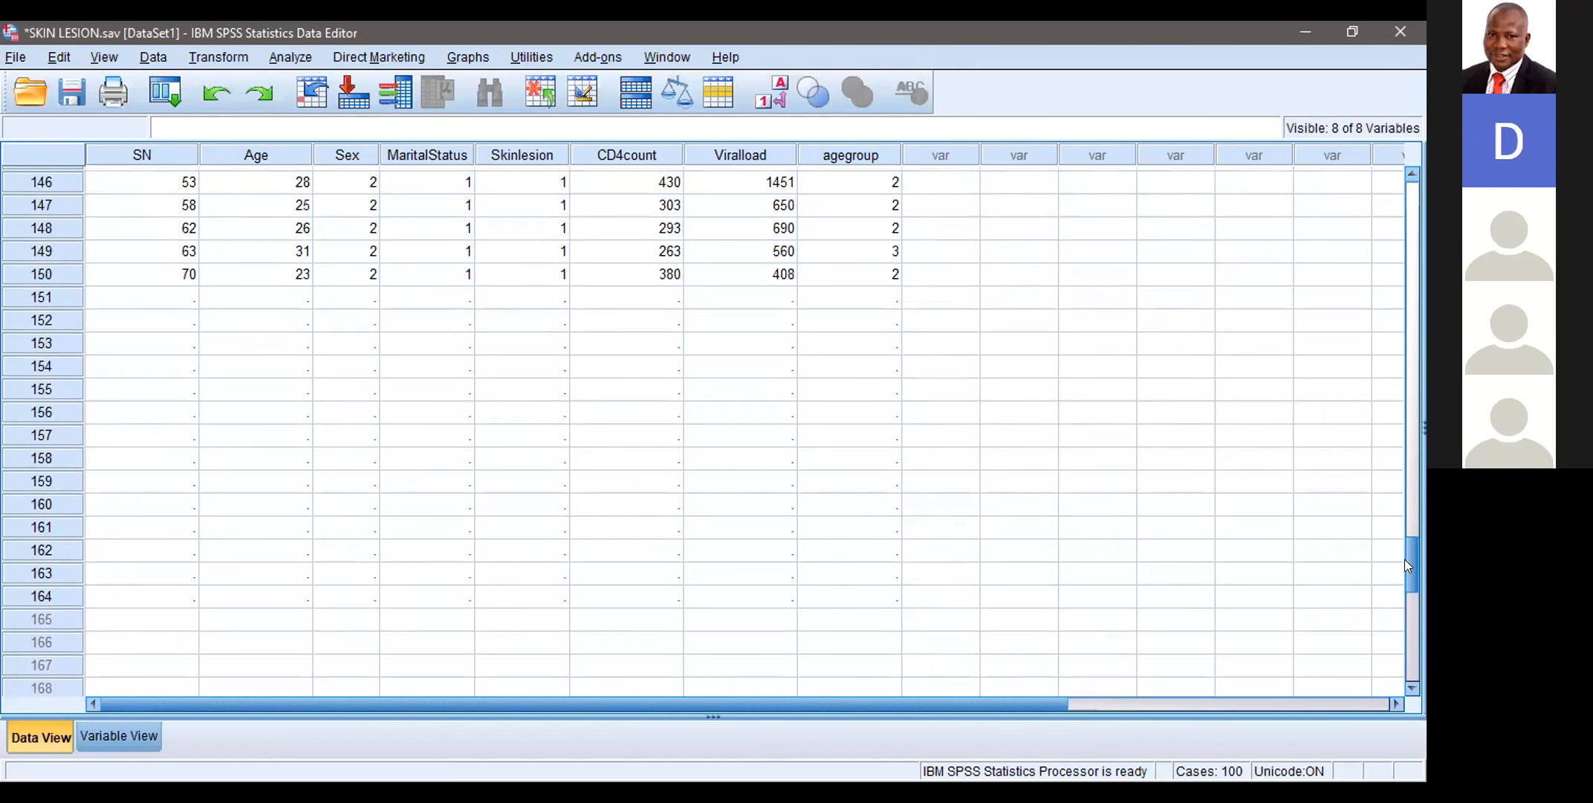
pyautogui.moveTo(1404, 560); pyautogui.dragTo(1405, 563)
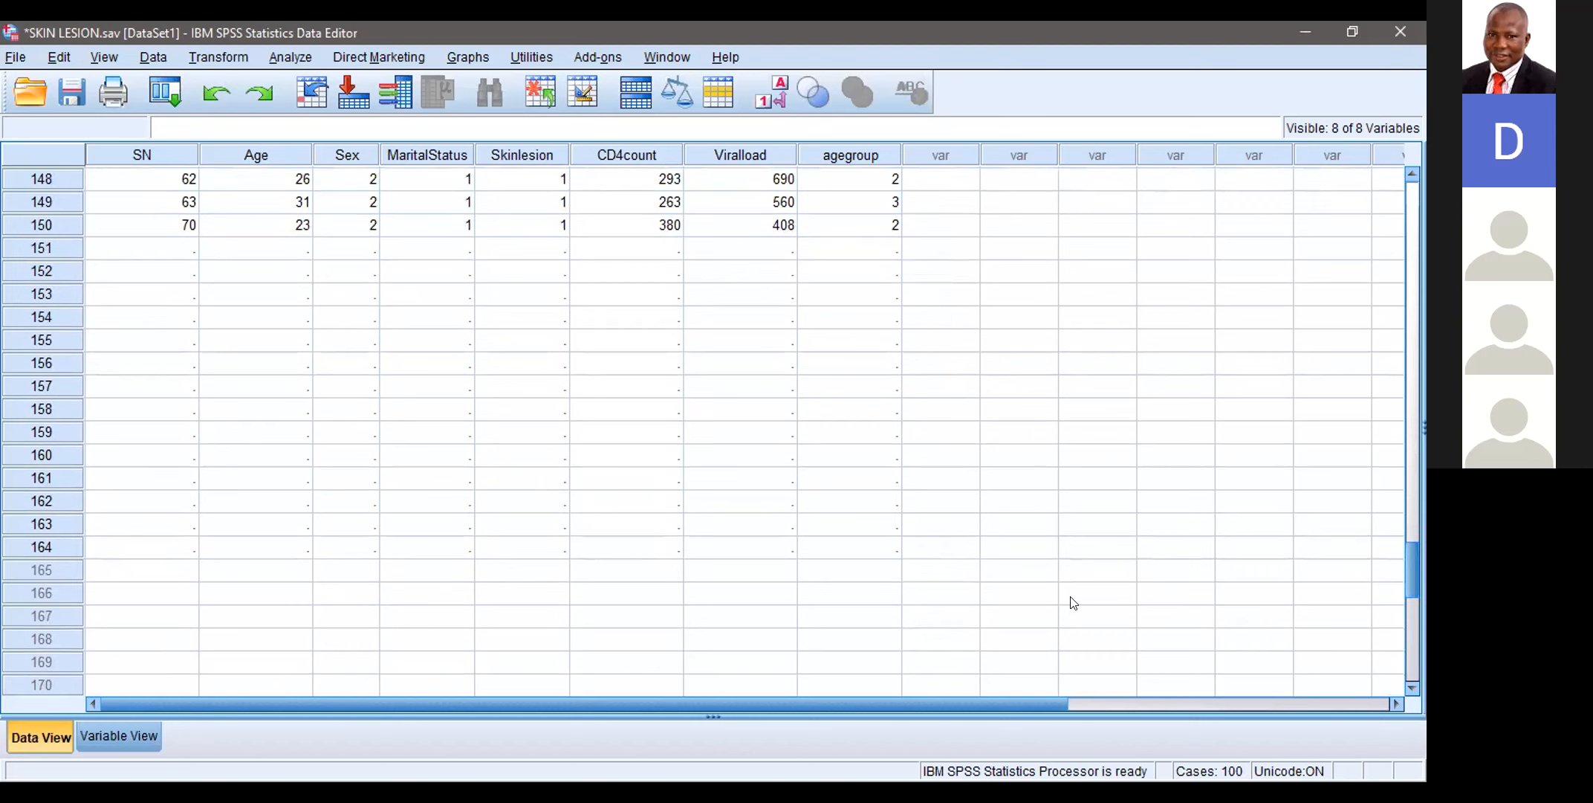
# Step: Select the empty cells of cases 151 to 164 across all variables from SN to agegroup
pyautogui.moveTo(137, 251); pyautogui.dragTo(462, 553)
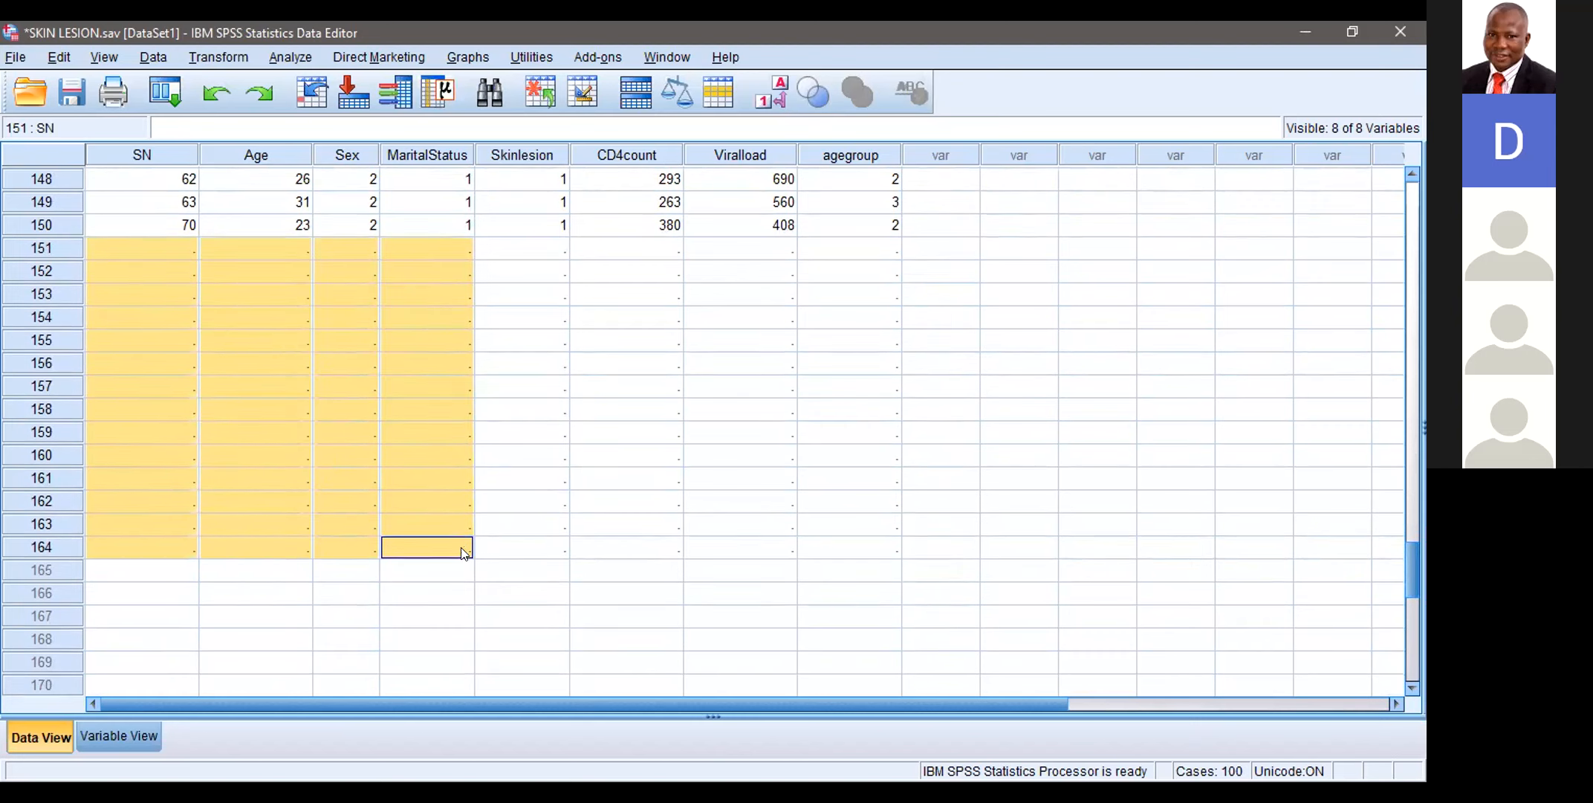
pyautogui.hotkey('shift', 'Right')
pyautogui.hotkey('shift', 'Right')
pyautogui.hotkey('shift', 'Right')
pyautogui.hotkey('shift', 'Right')
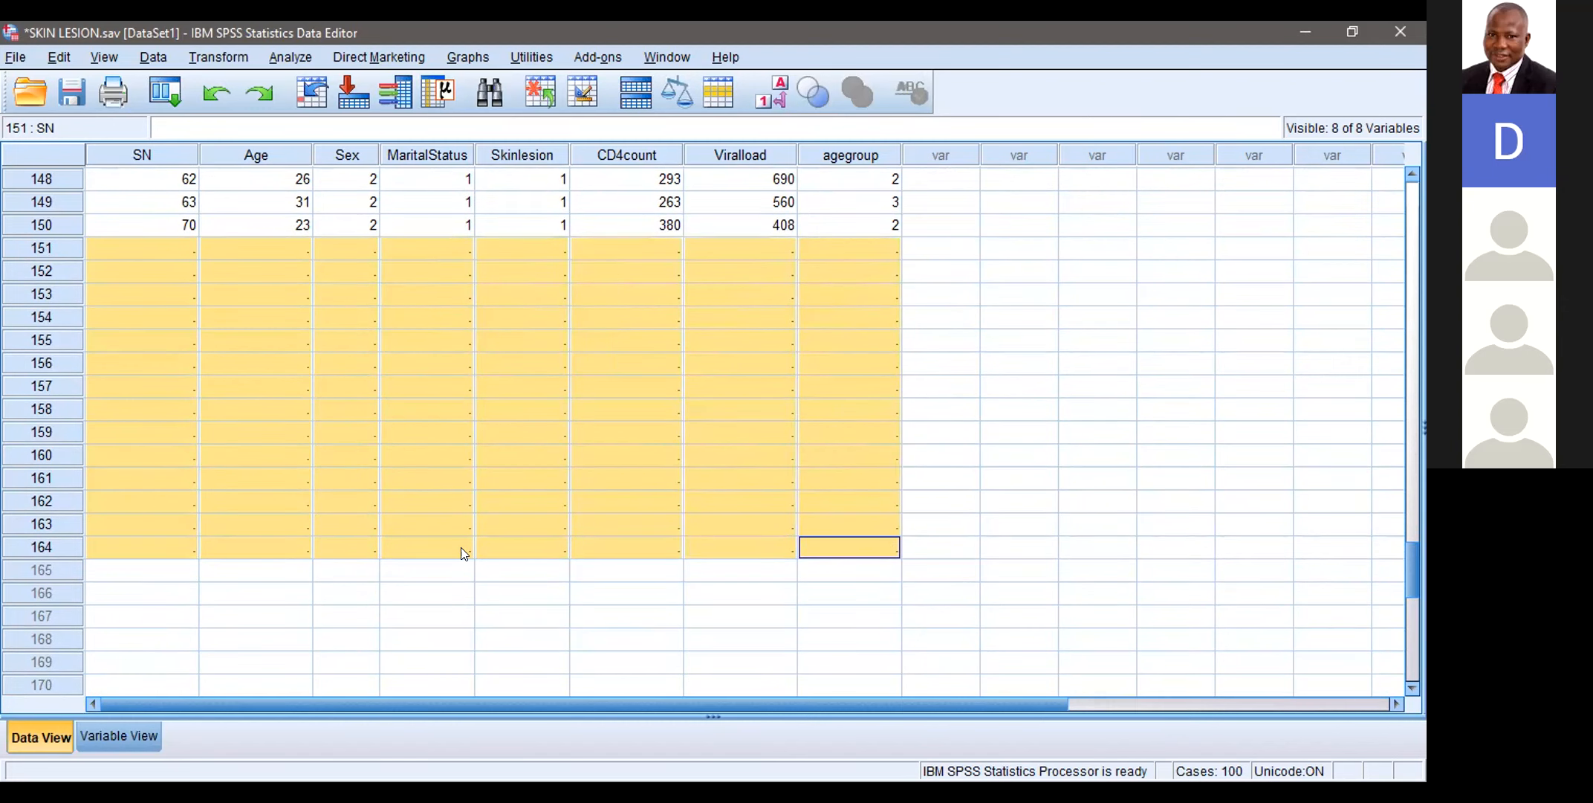
# Step: Select the entire rows of the empty cases 151 to 164
pyautogui.click(53, 251)
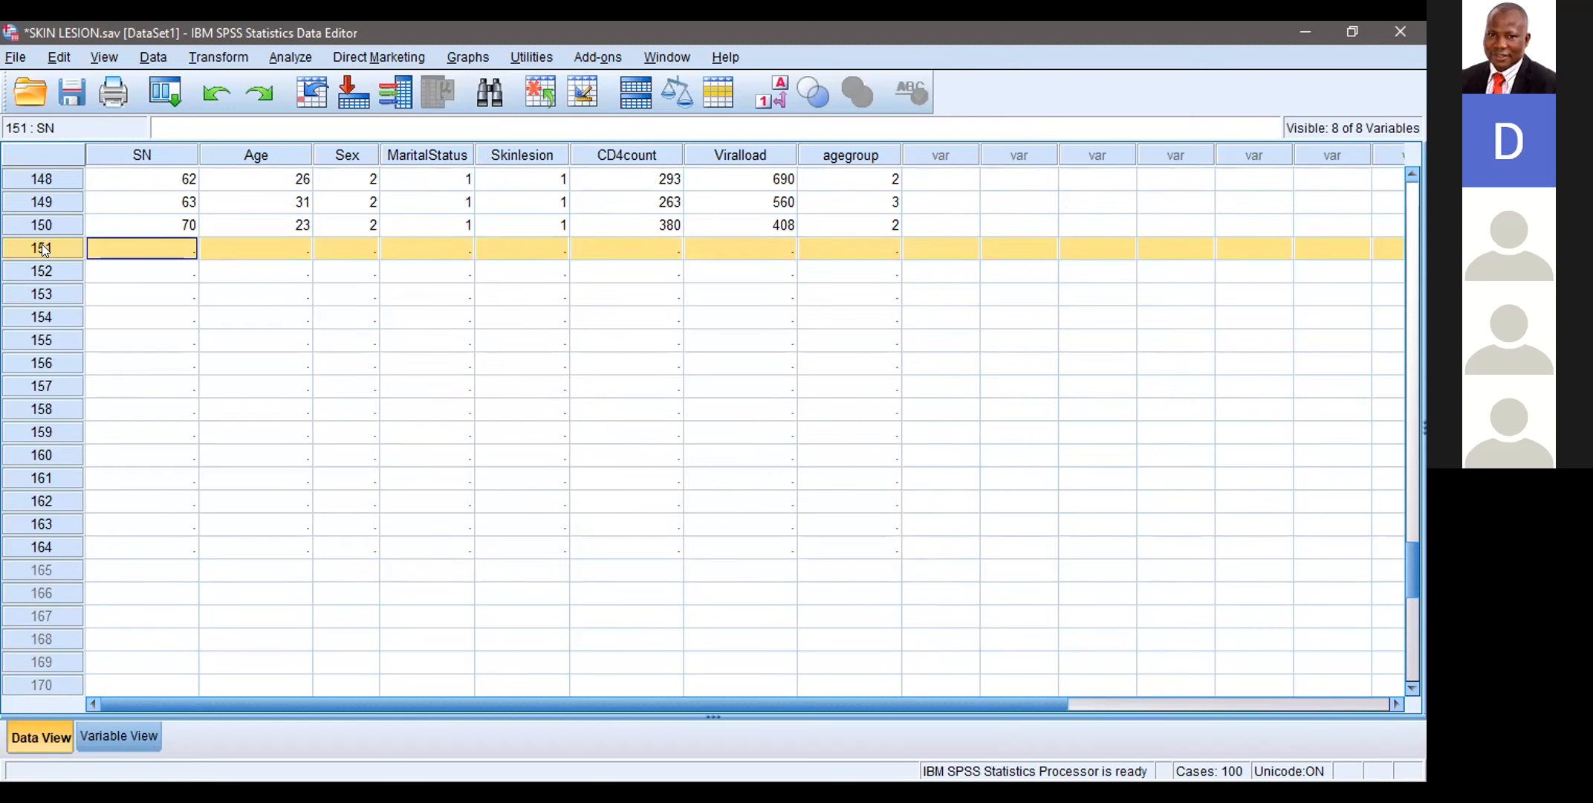
pyautogui.hotkey('shift', 'Down')
pyautogui.hotkey('shift', 'Down')
pyautogui.hotkey('shift', 'Down')
pyautogui.hotkey('shift', 'Down')
pyautogui.hotkey('shift', 'Down')
pyautogui.hotkey('shift', 'Down')
pyautogui.hotkey('shift', 'Down')
pyautogui.hotkey('shift', 'Down')
pyautogui.hotkey('shift', 'Down')
pyautogui.hotkey('shift', 'Down')
pyautogui.hotkey('shift', 'Down')
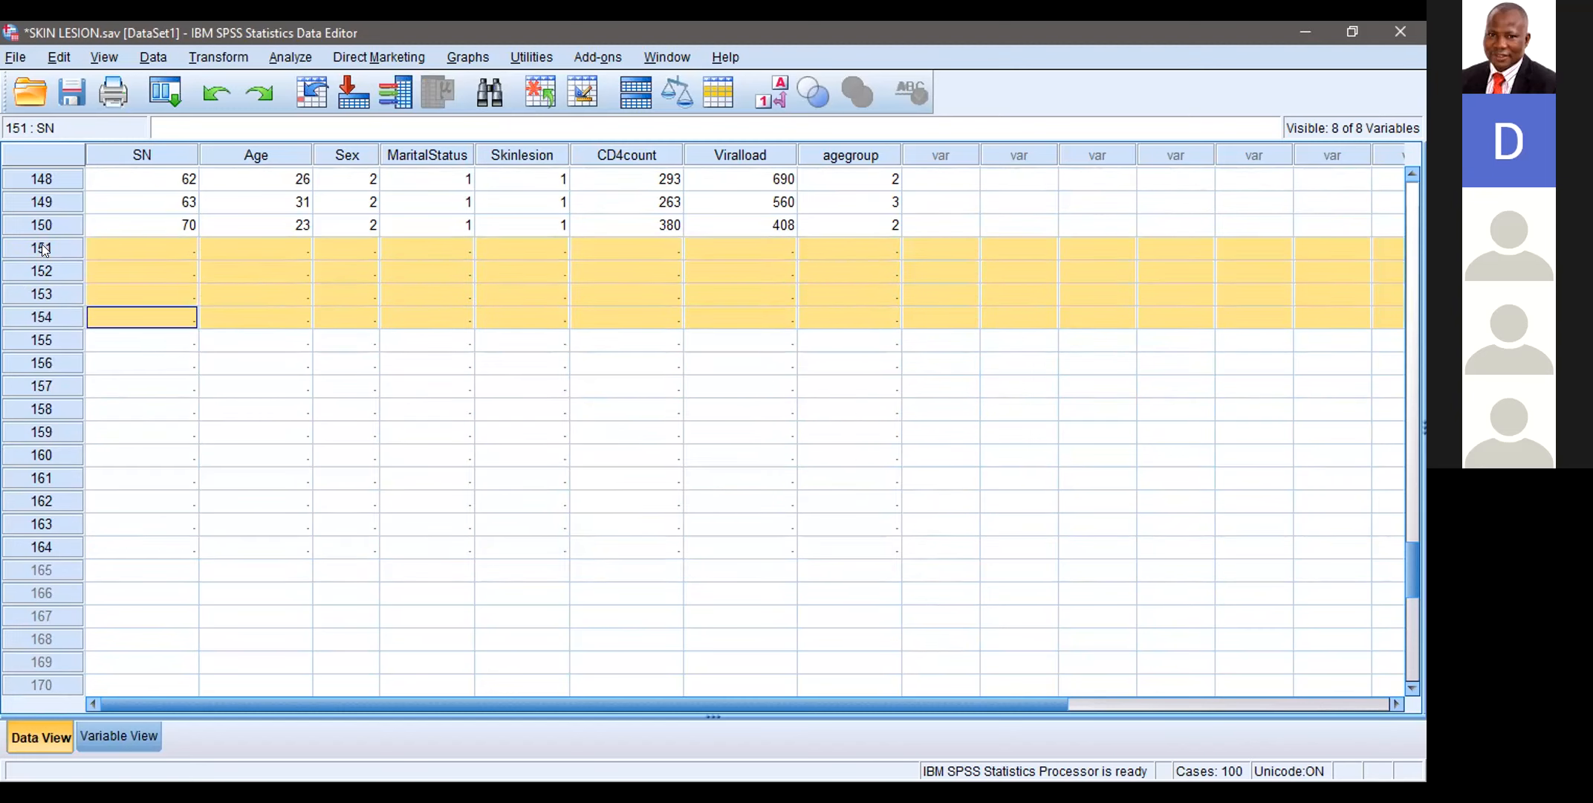
pyautogui.hotkey('shift', 'Down')
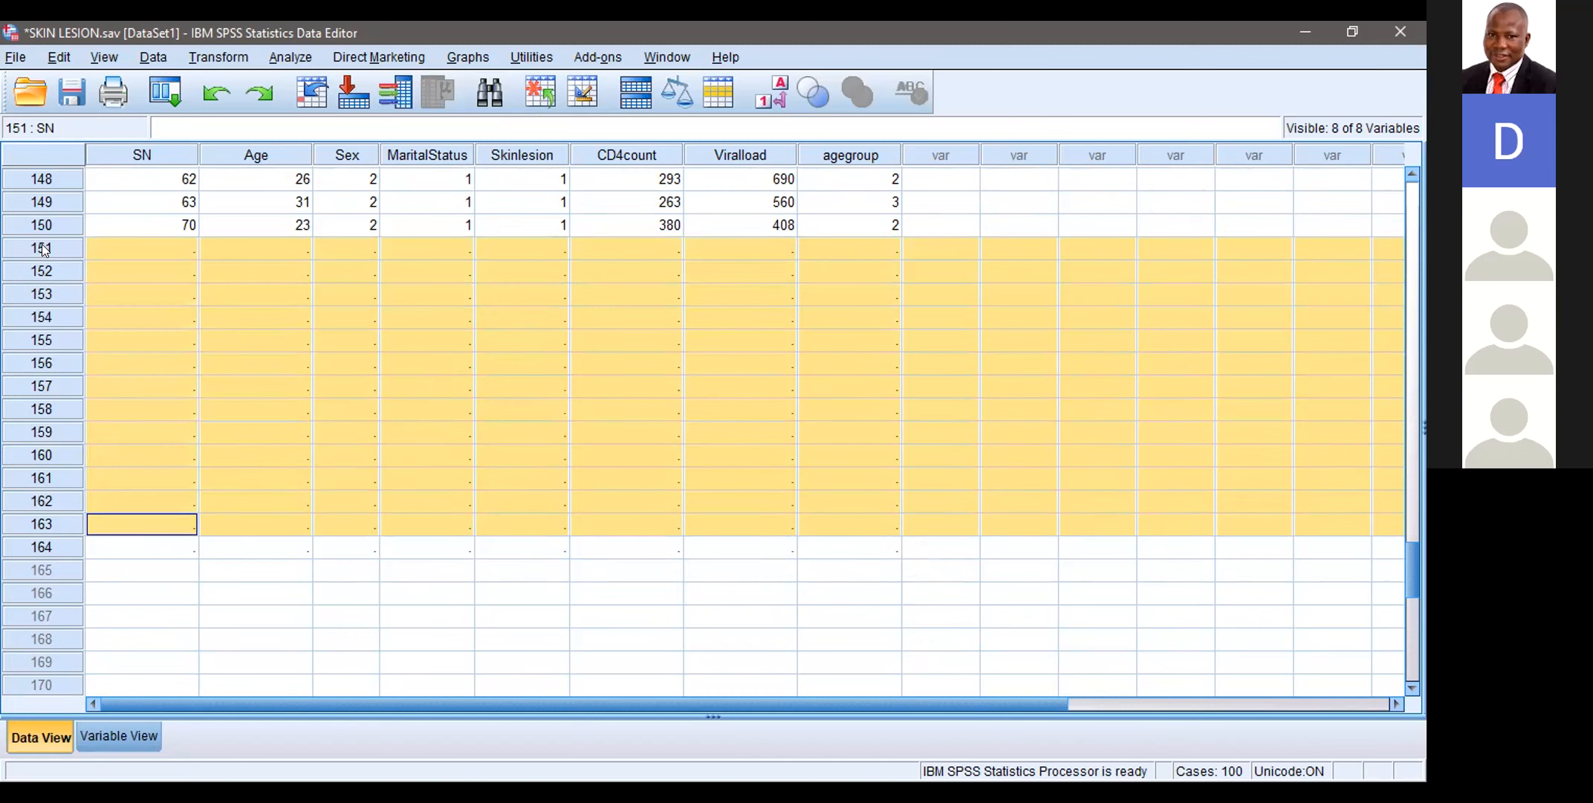
pyautogui.hotkey('shift', 'Down')
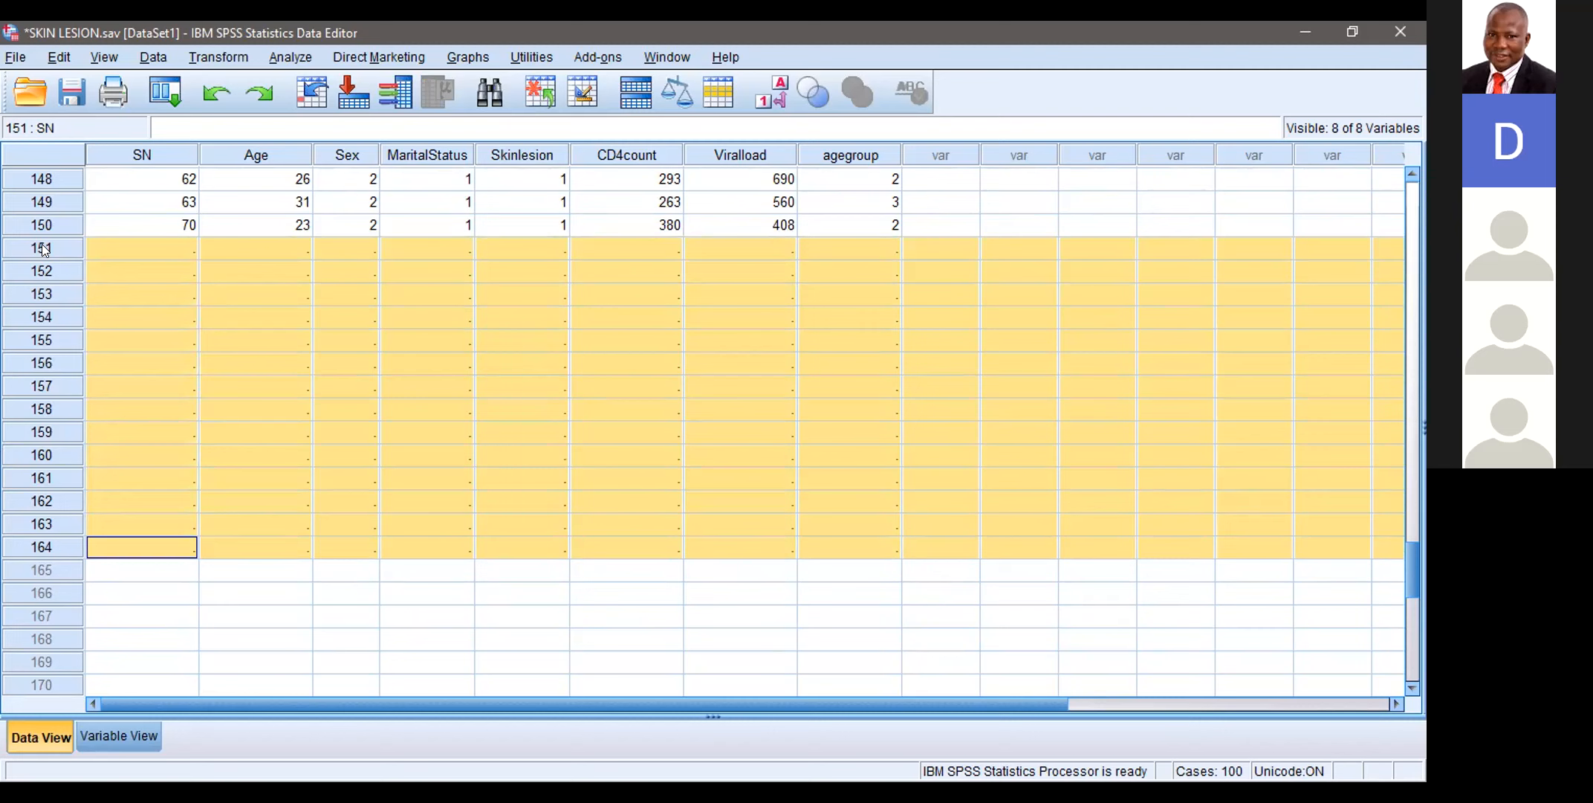
pyautogui.click(45, 249)
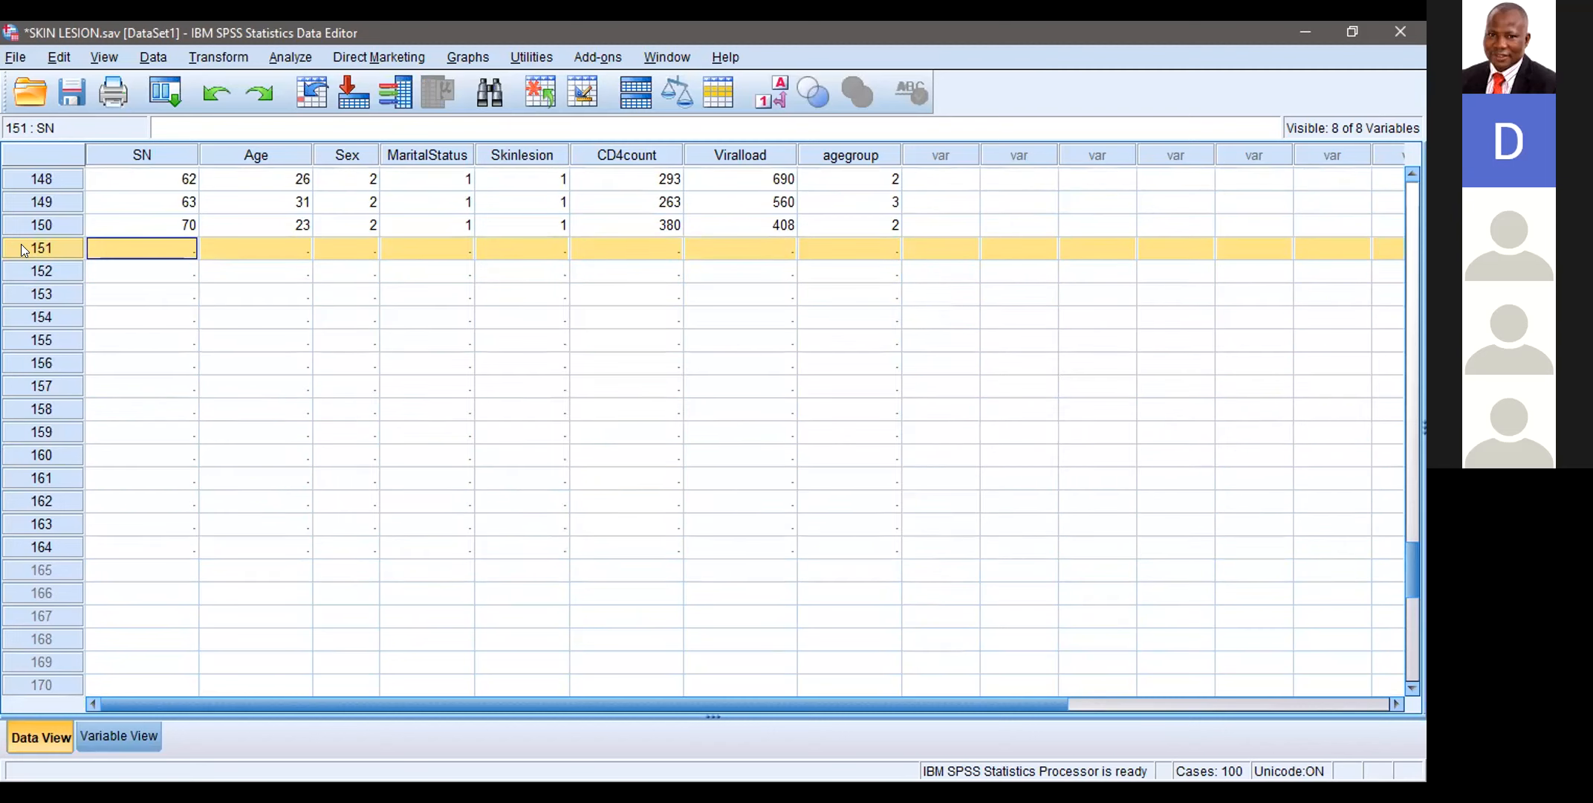
pyautogui.click(35, 231)
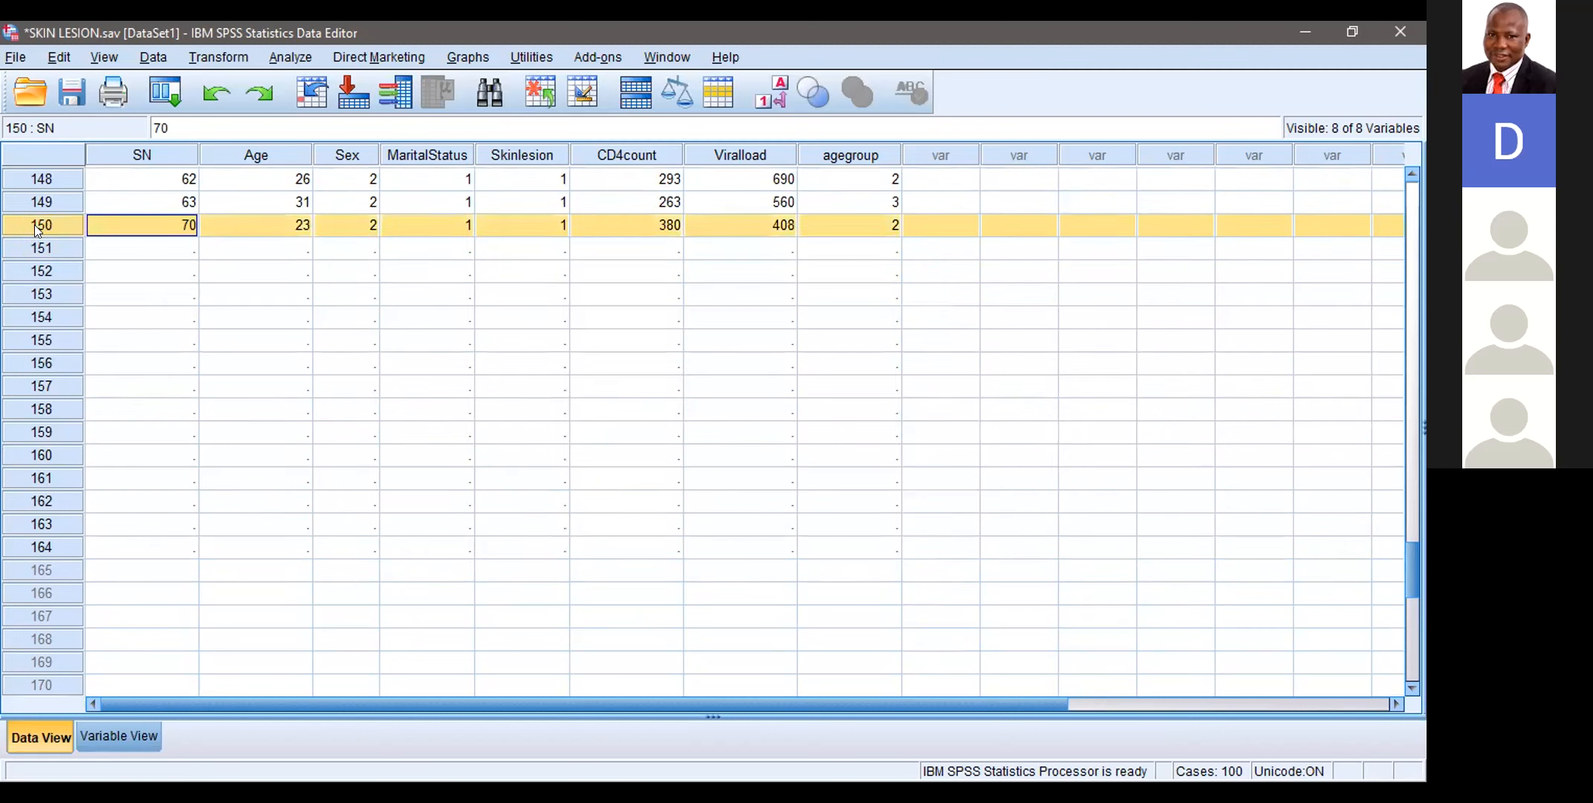
pyautogui.click(27, 246)
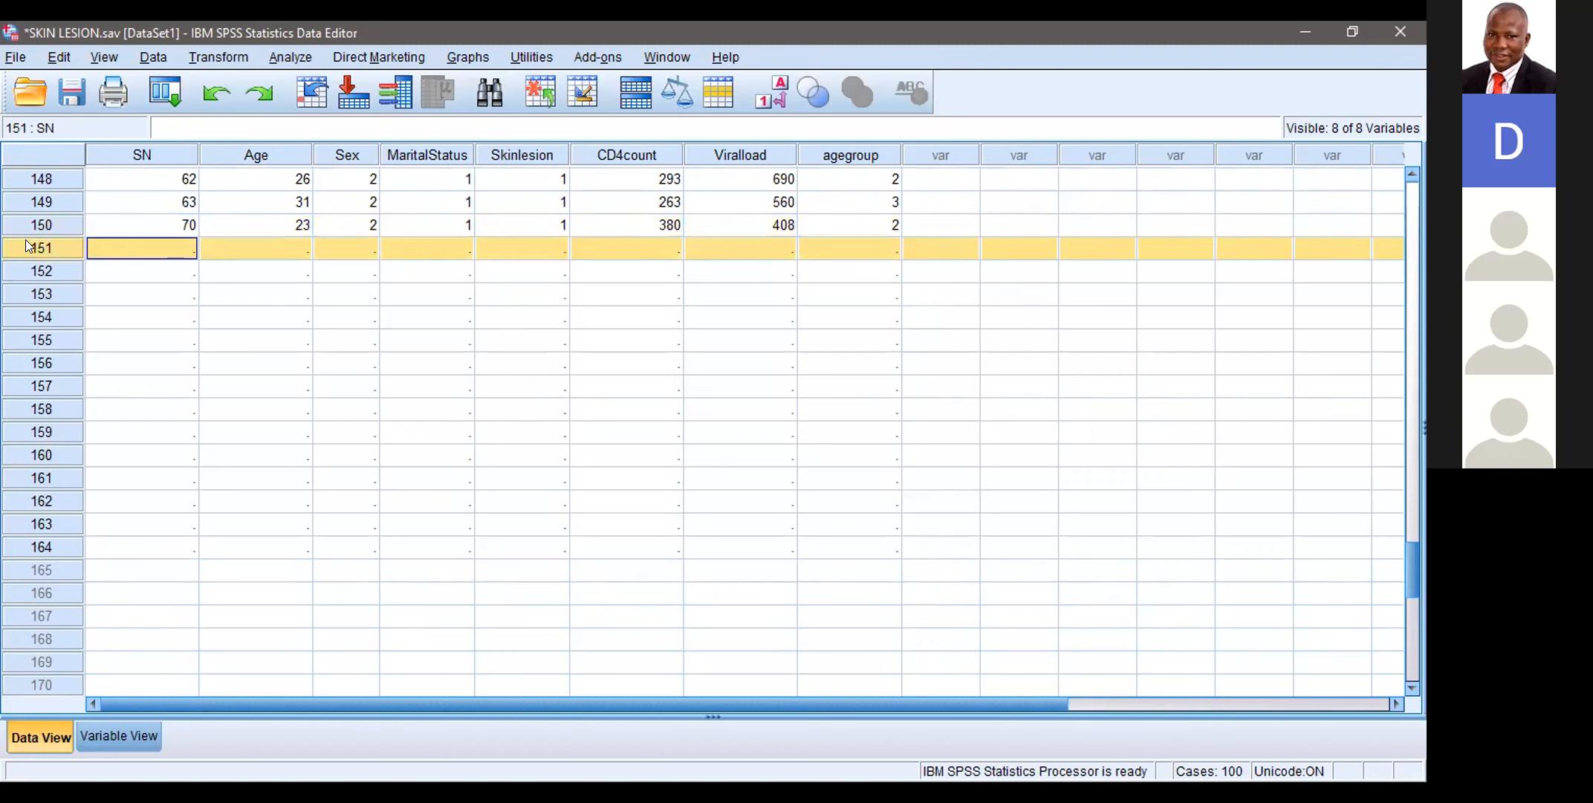
pyautogui.rightClick(27, 246)
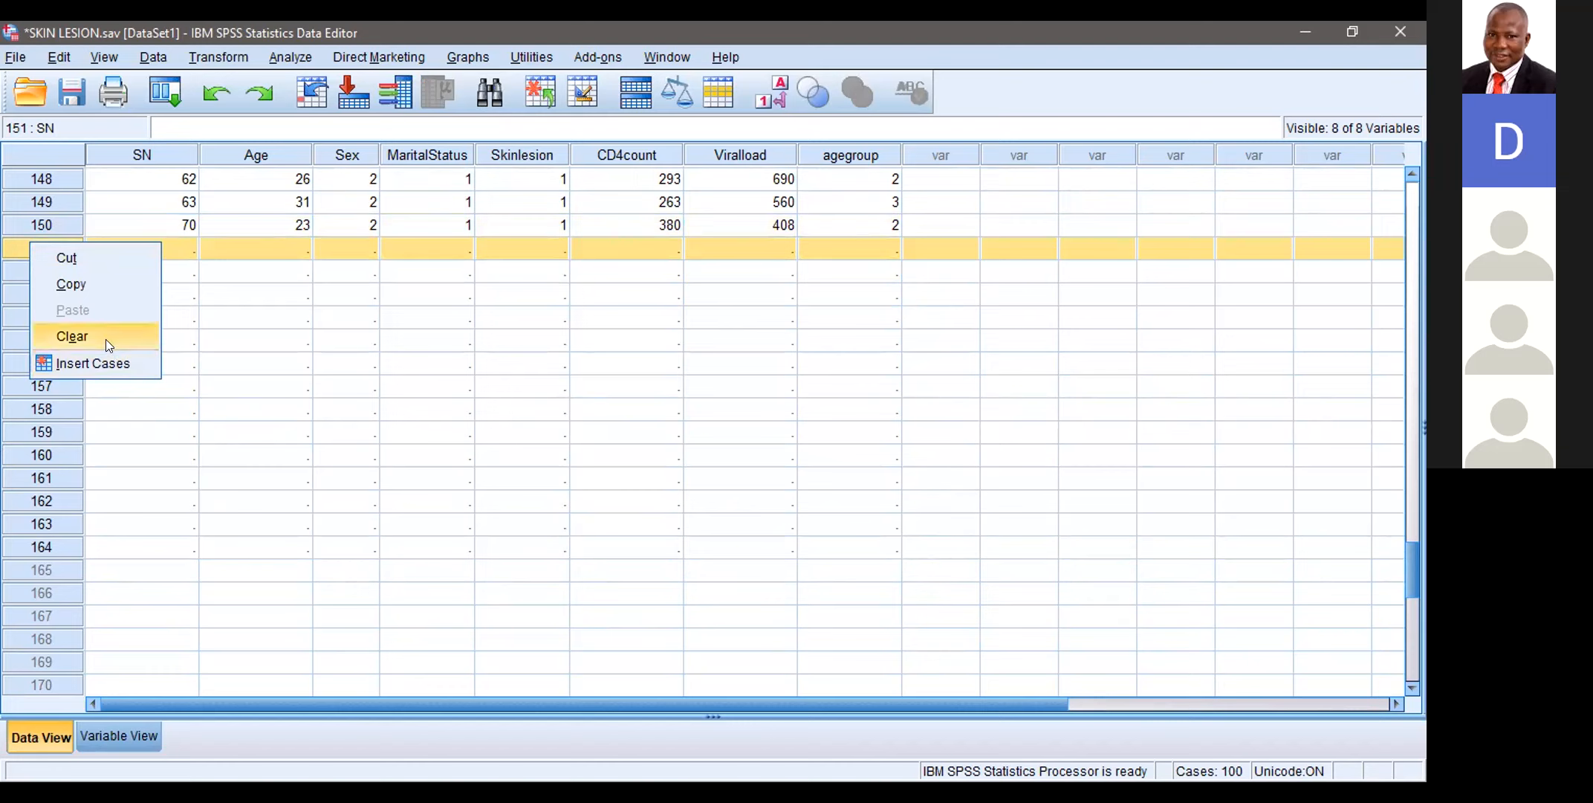
pyautogui.click(321, 364)
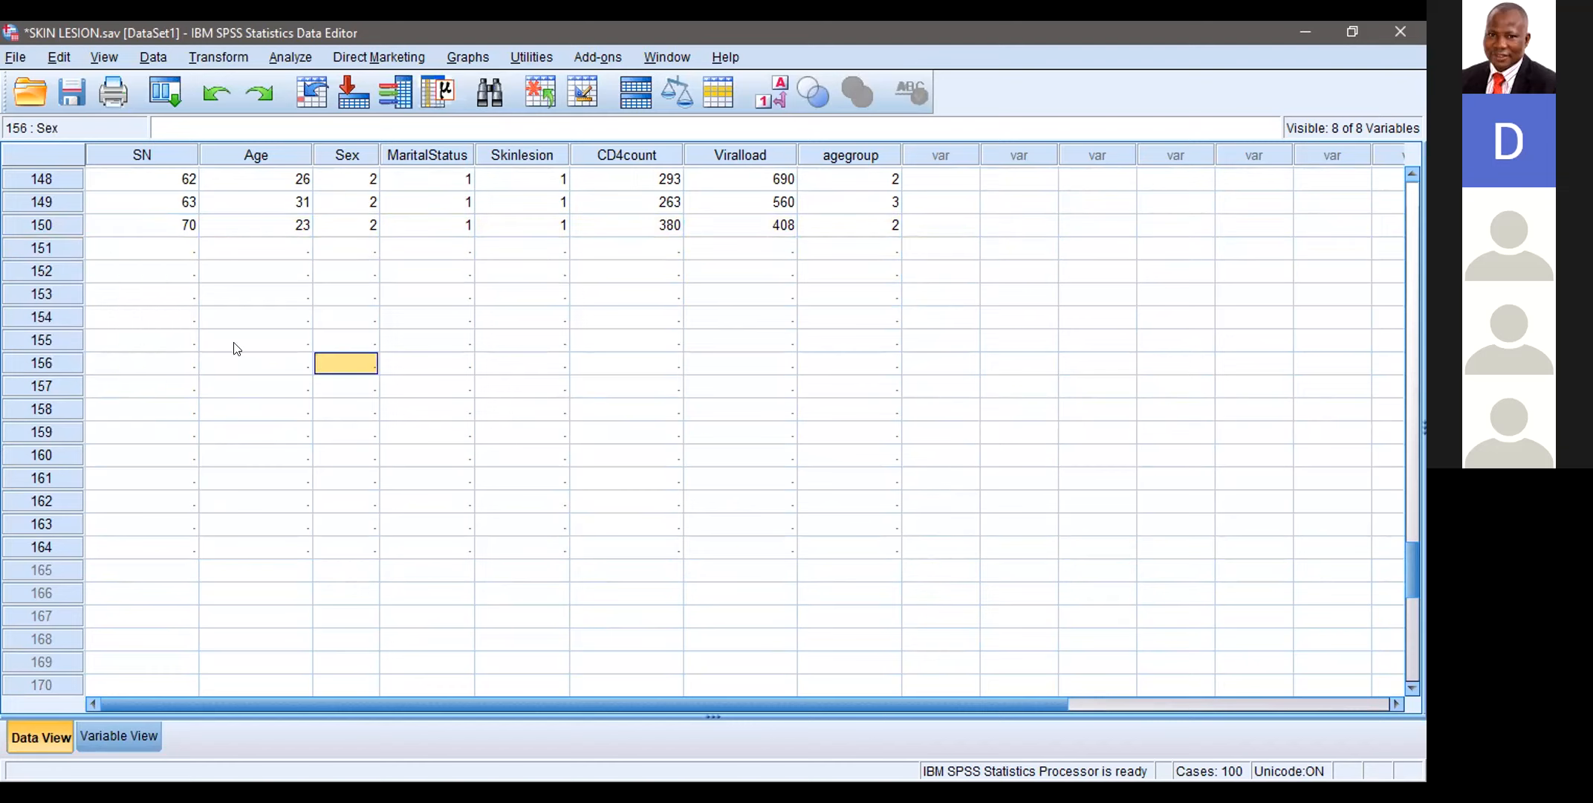
# Step: Try to delete the empty cases 151 to 164 together by clearing their rows
pyautogui.click(24, 250)
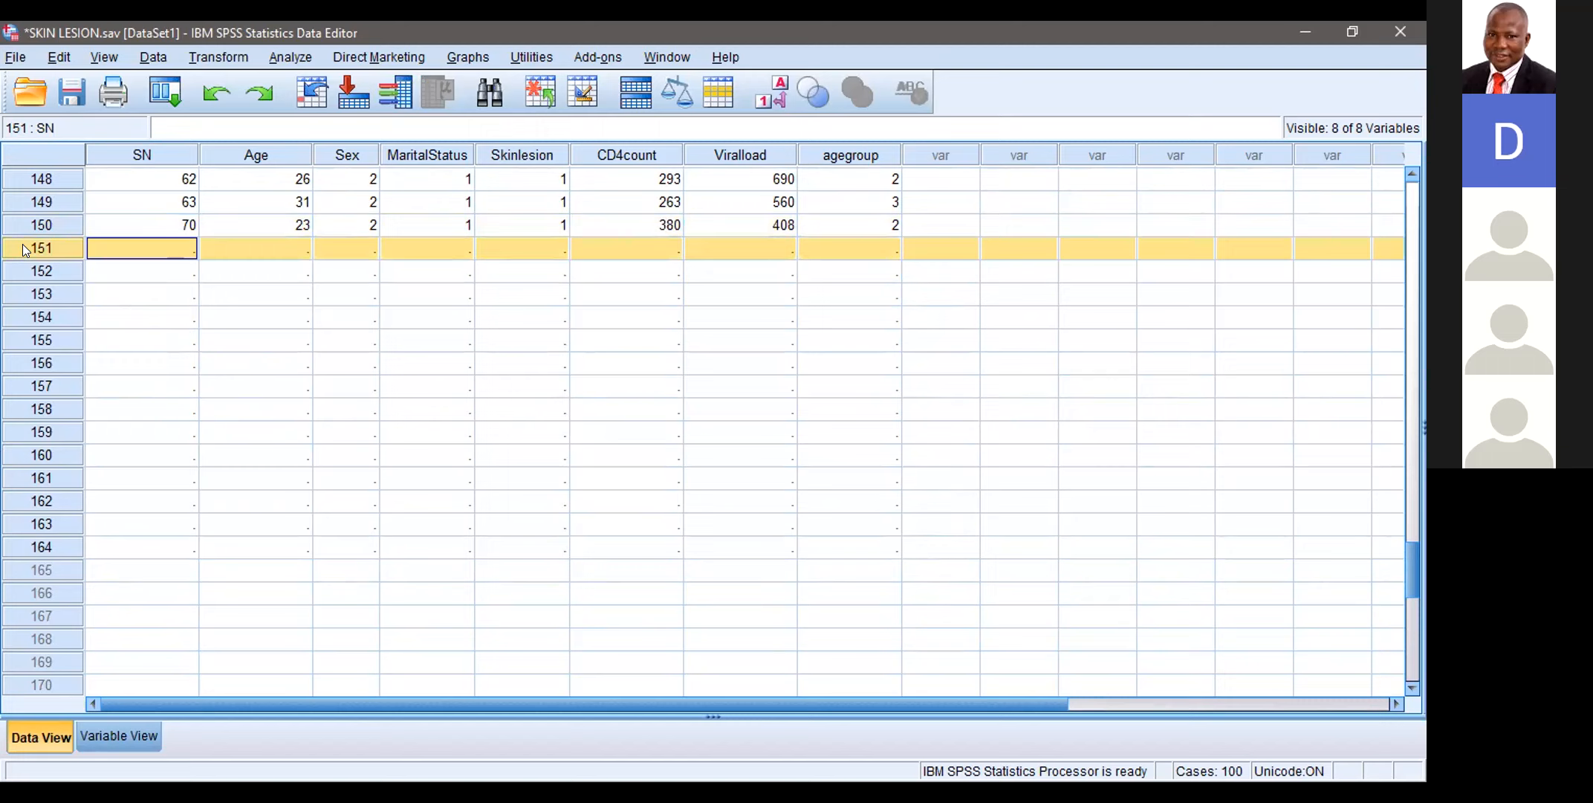
pyautogui.hotkey('shift', 'Down')
pyautogui.hotkey('shift', 'Down')
pyautogui.hotkey('shift', 'Down')
pyautogui.hotkey('shift', 'Down')
pyautogui.hotkey('shift', 'Down')
pyautogui.hotkey('shift', 'Down')
pyautogui.hotkey('shift', 'Down')
pyautogui.hotkey('shift', 'Down')
pyautogui.hotkey('shift', 'Down')
pyautogui.hotkey('shift', 'Down')
pyautogui.hotkey('shift', 'Down')
pyautogui.hotkey('shift', 'Down')
pyautogui.hotkey('shift', 'Down')
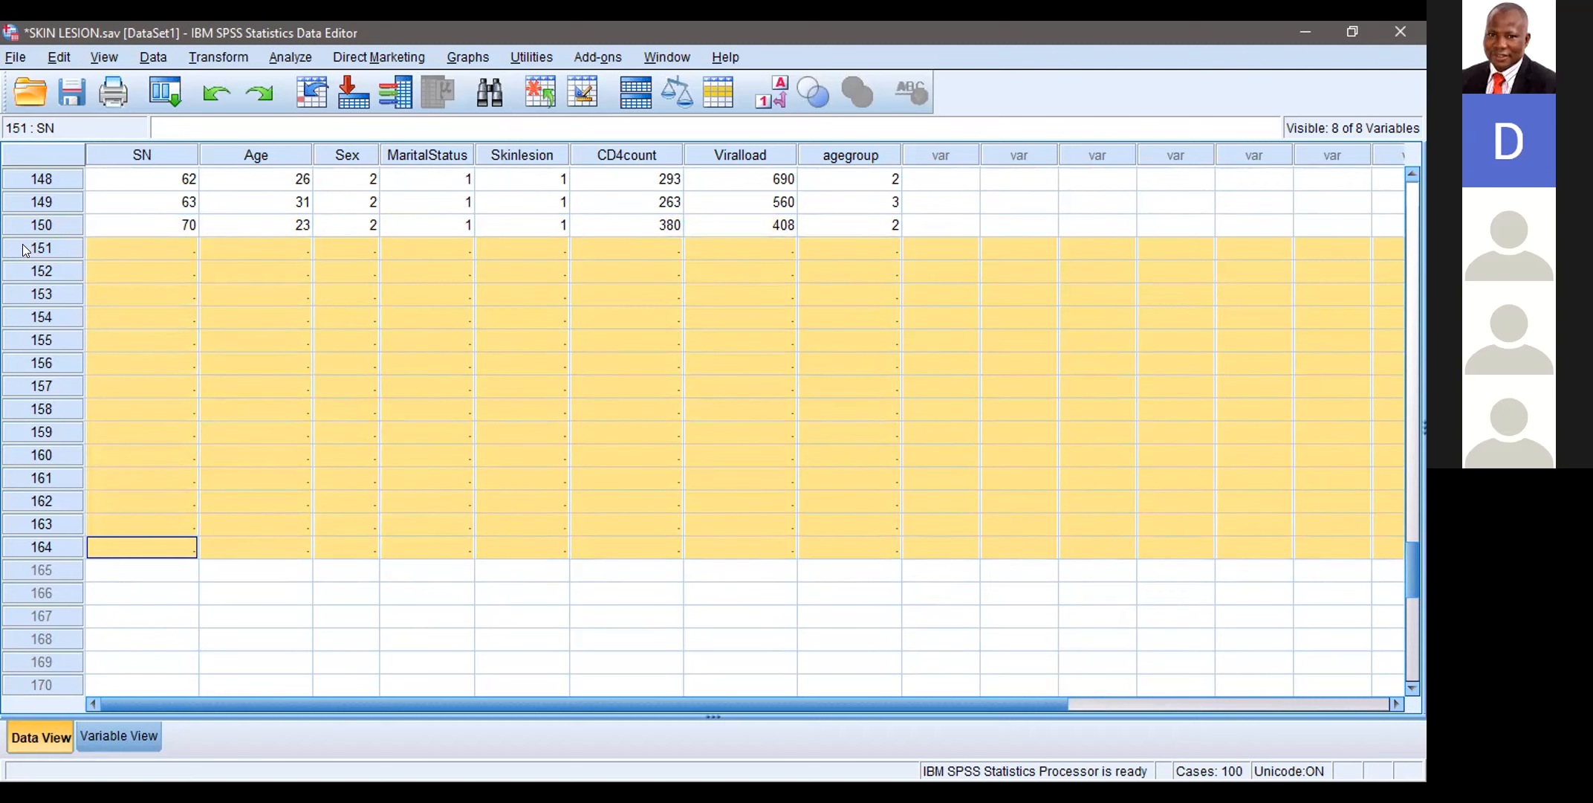
pyautogui.rightClick(24, 249)
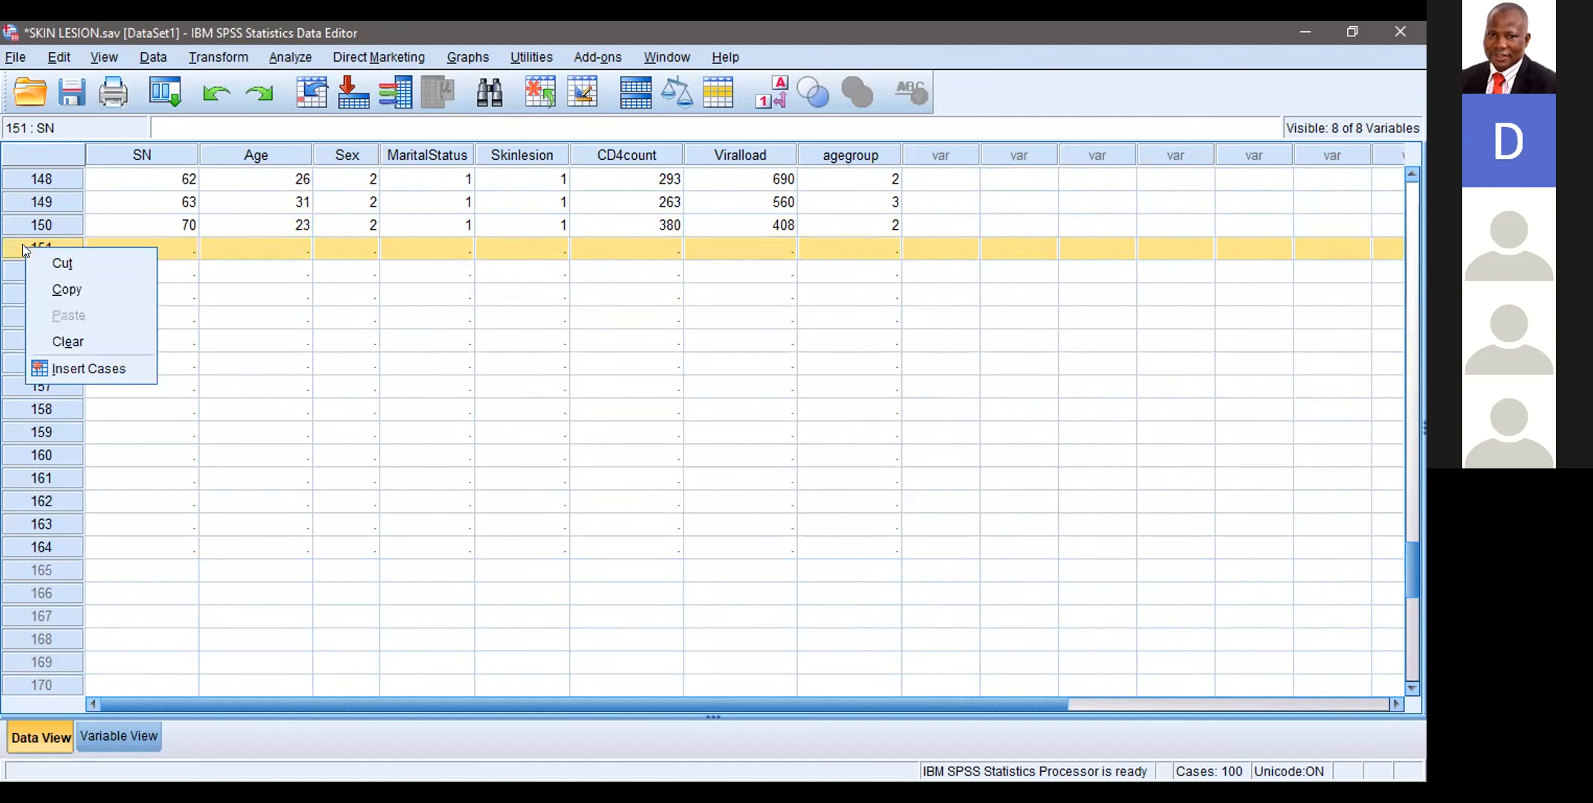
pyautogui.click(68, 342)
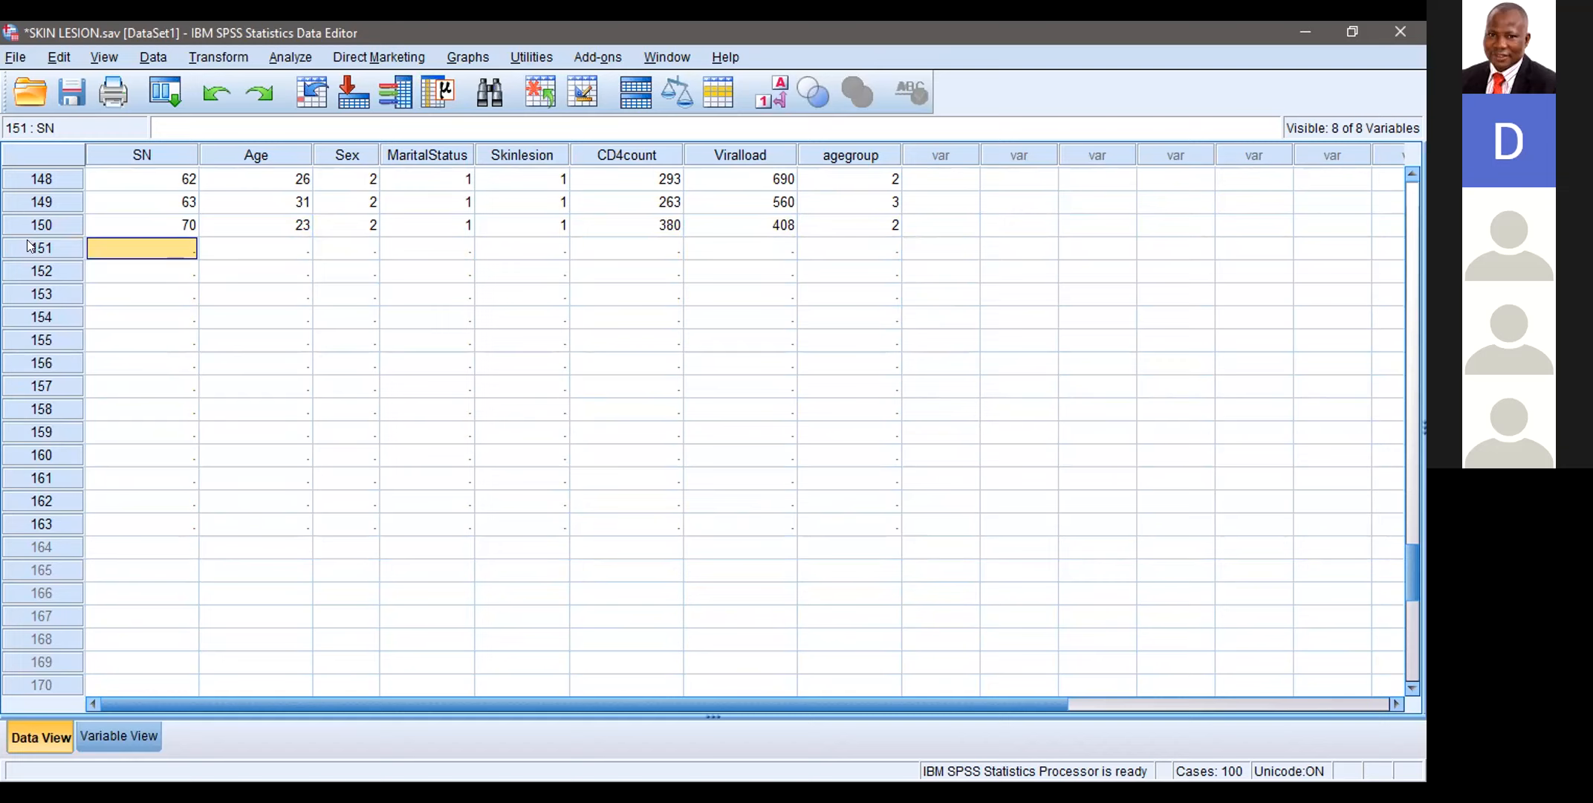
# Step: Delete two more empty cases one at a time by clearing row 151 each time
pyautogui.click(56, 249)
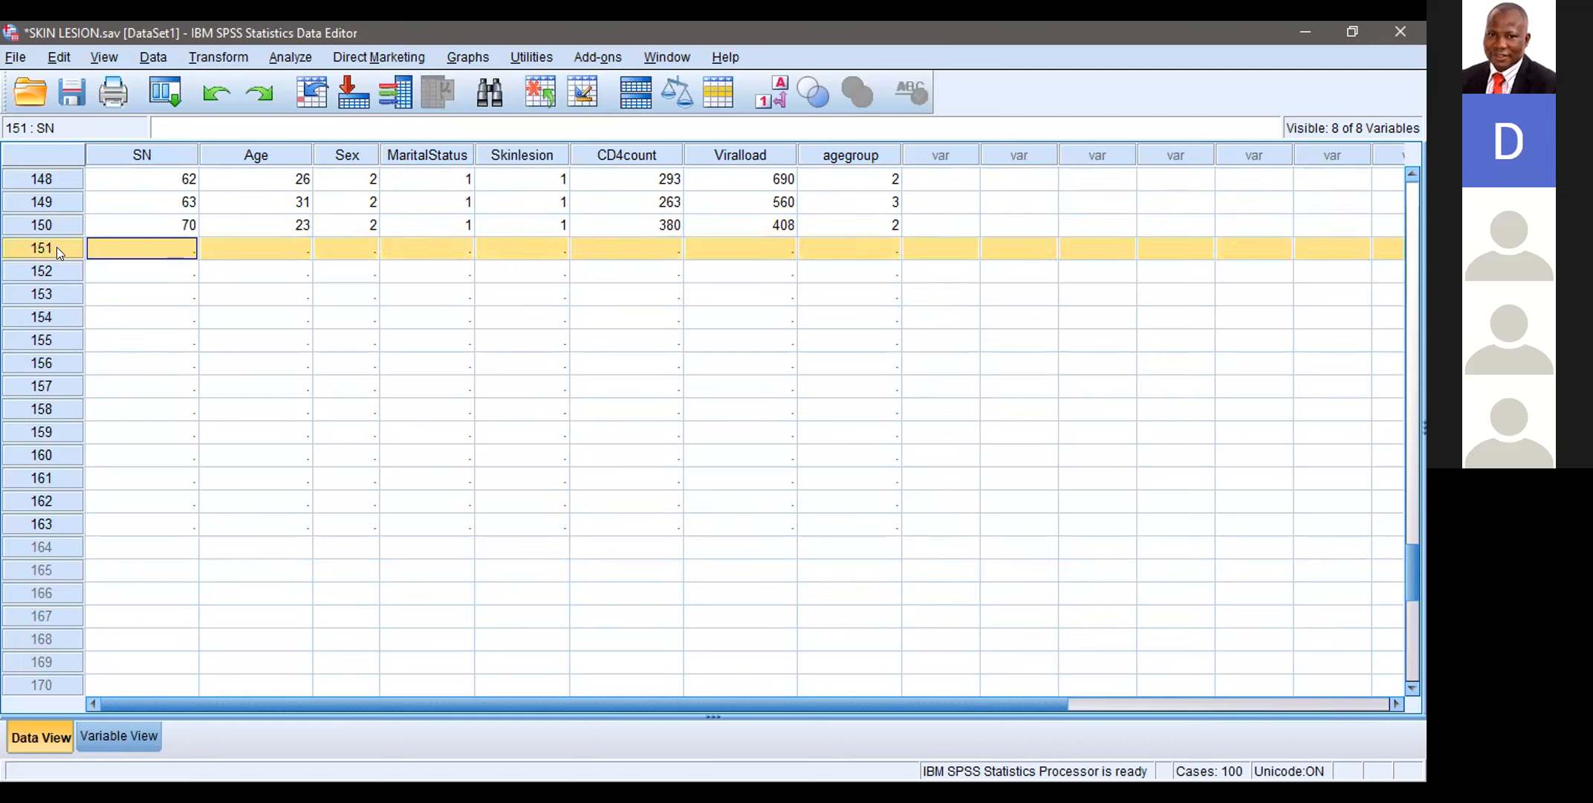
pyautogui.rightClick(56, 247)
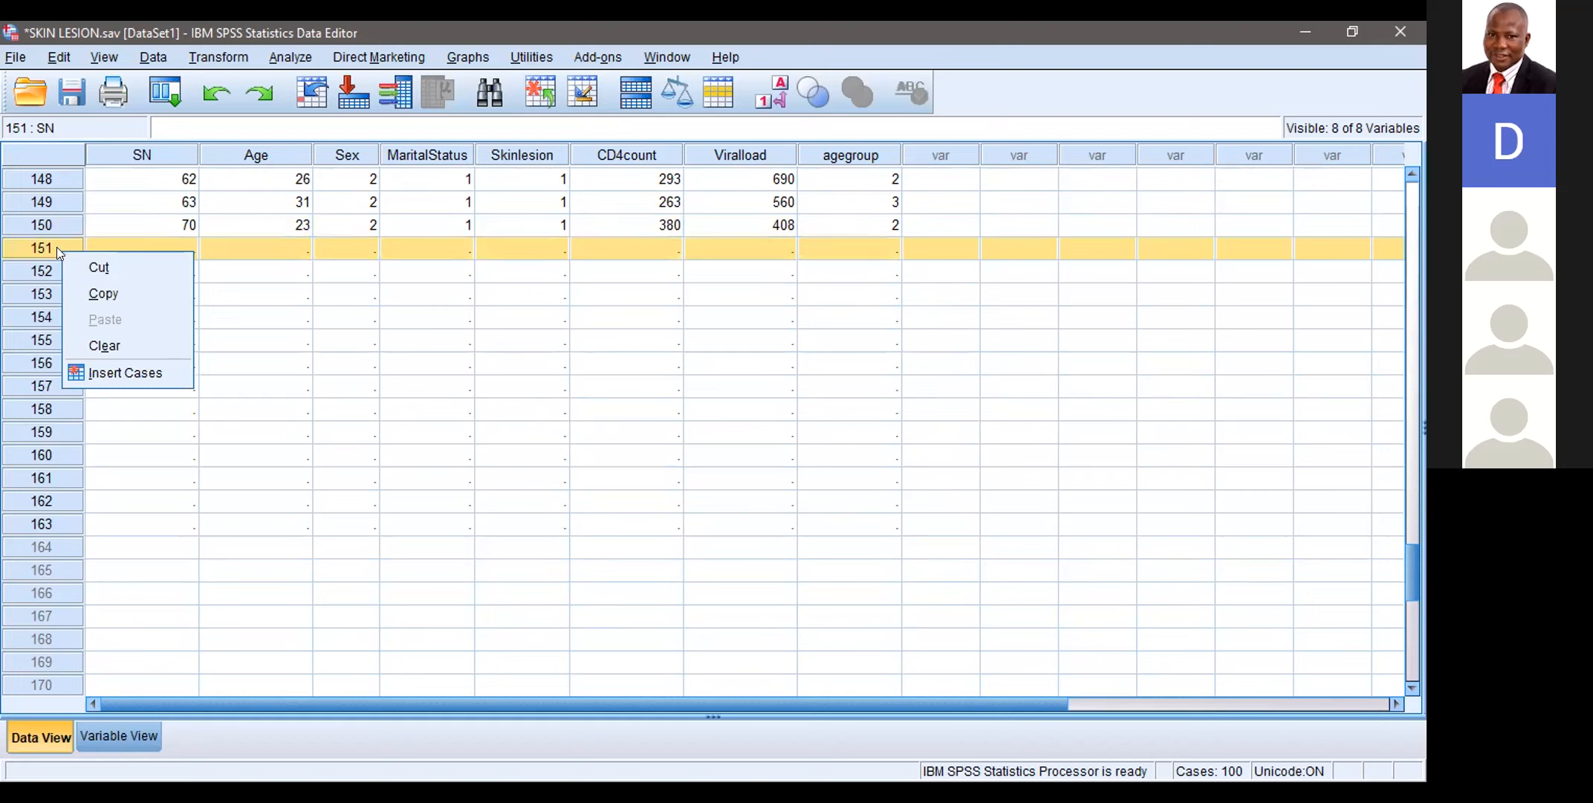
pyautogui.click(87, 344)
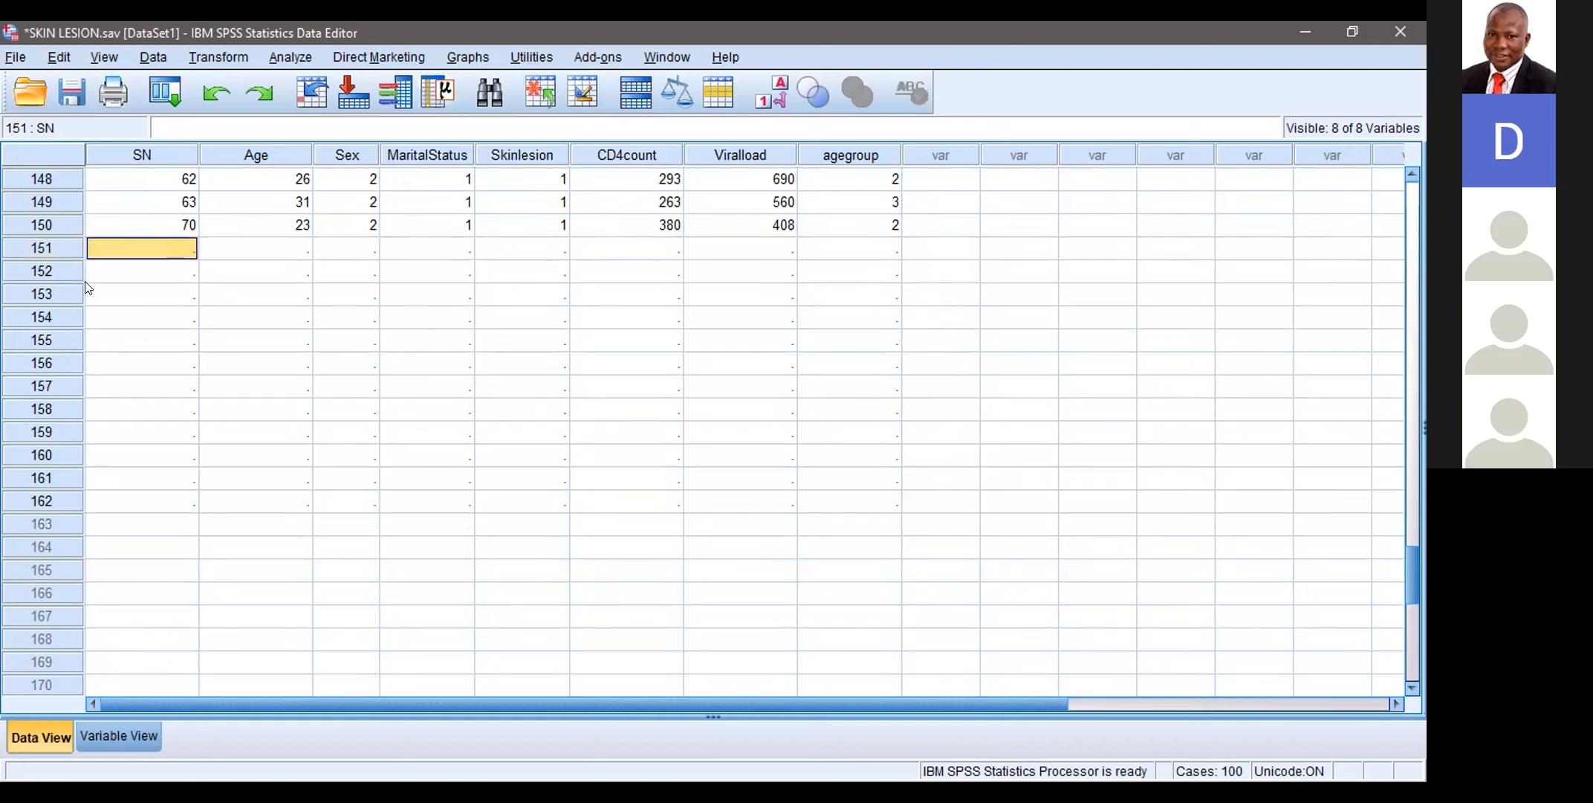
pyautogui.click(59, 248)
pyautogui.rightClick(59, 248)
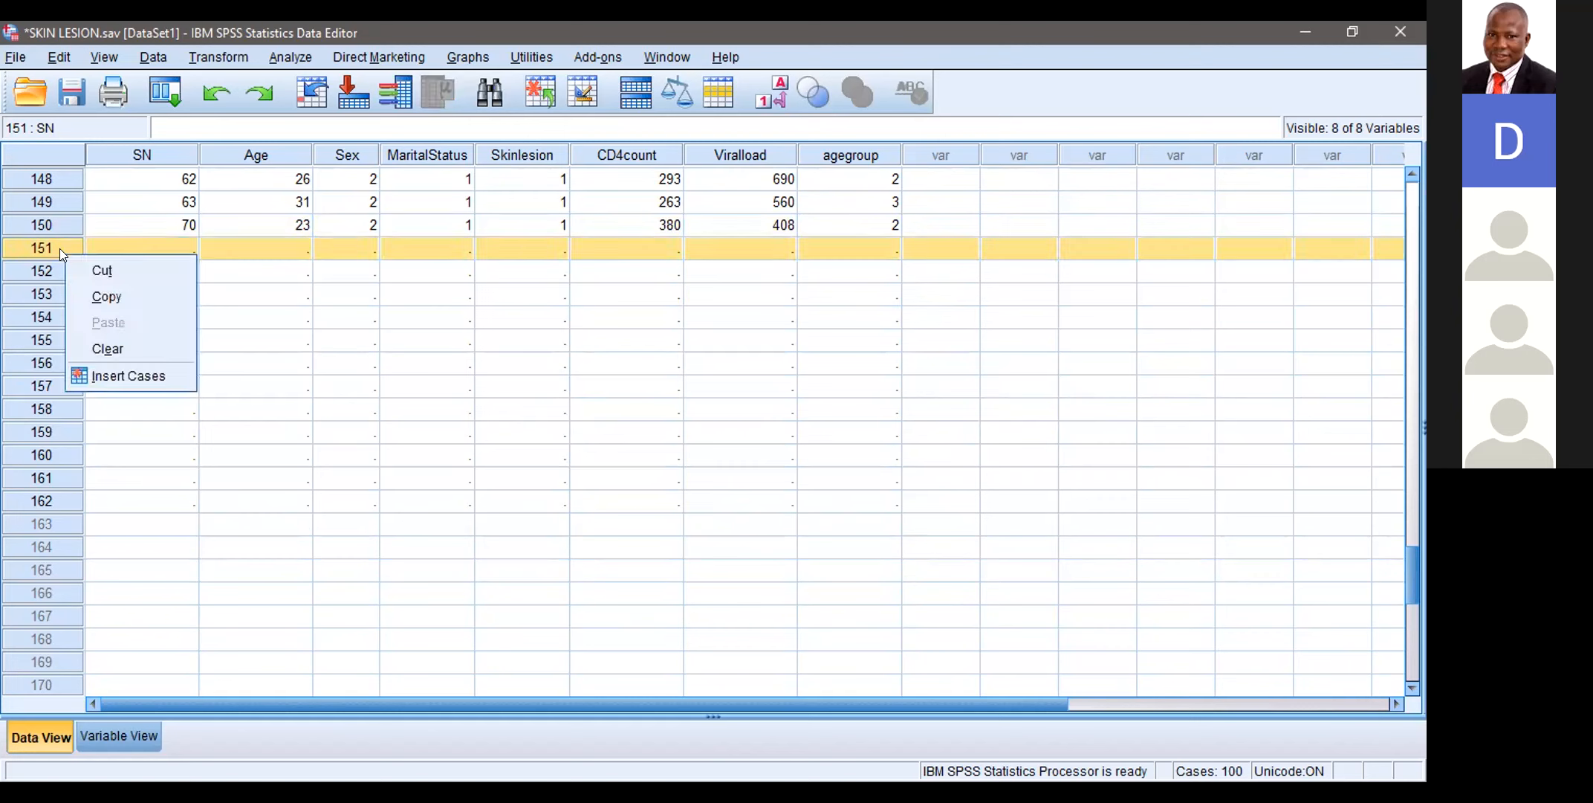
pyautogui.click(104, 348)
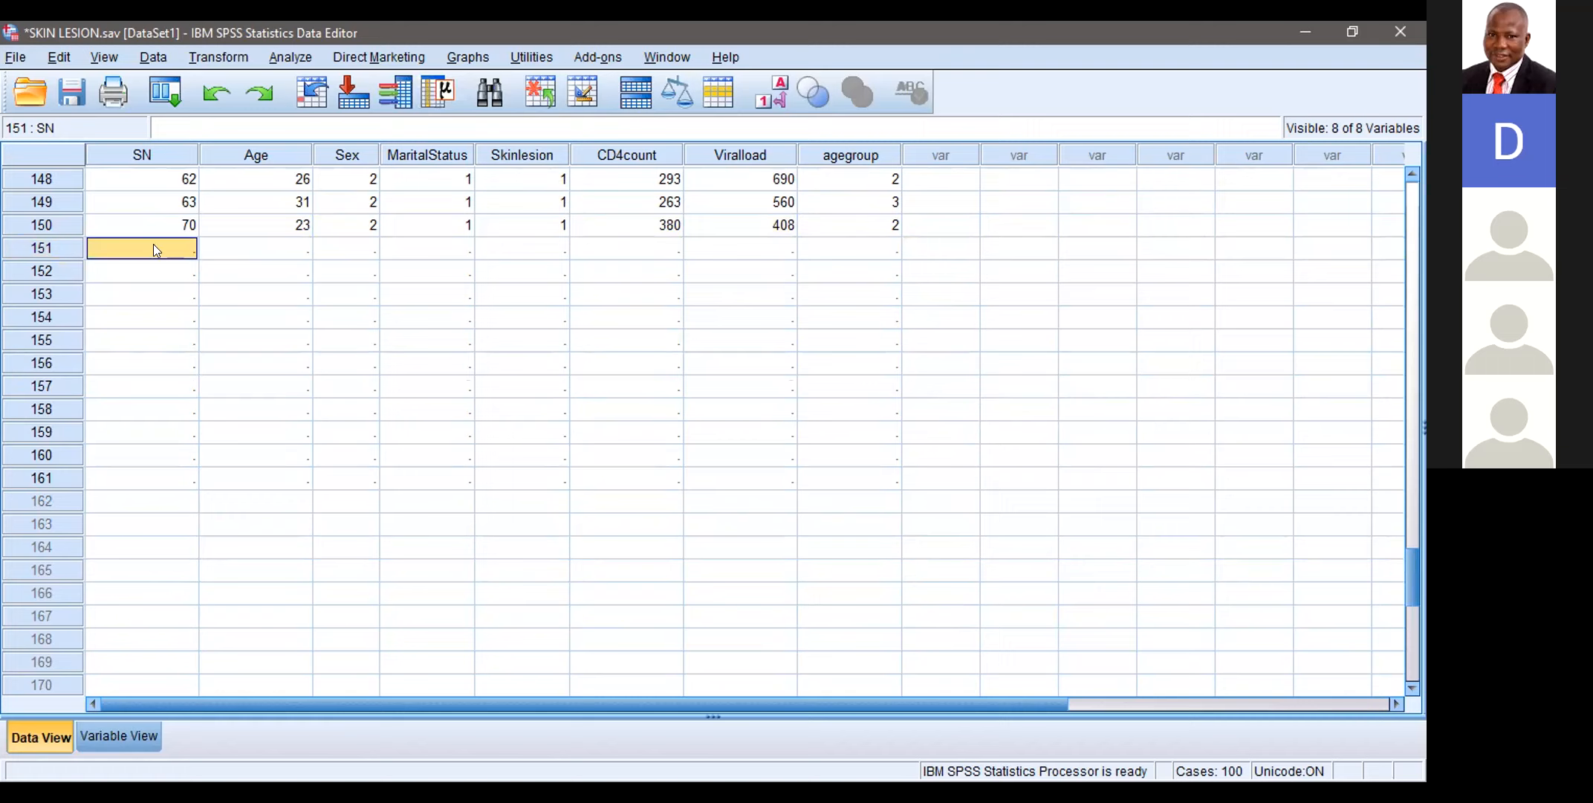
pyautogui.click(39, 251)
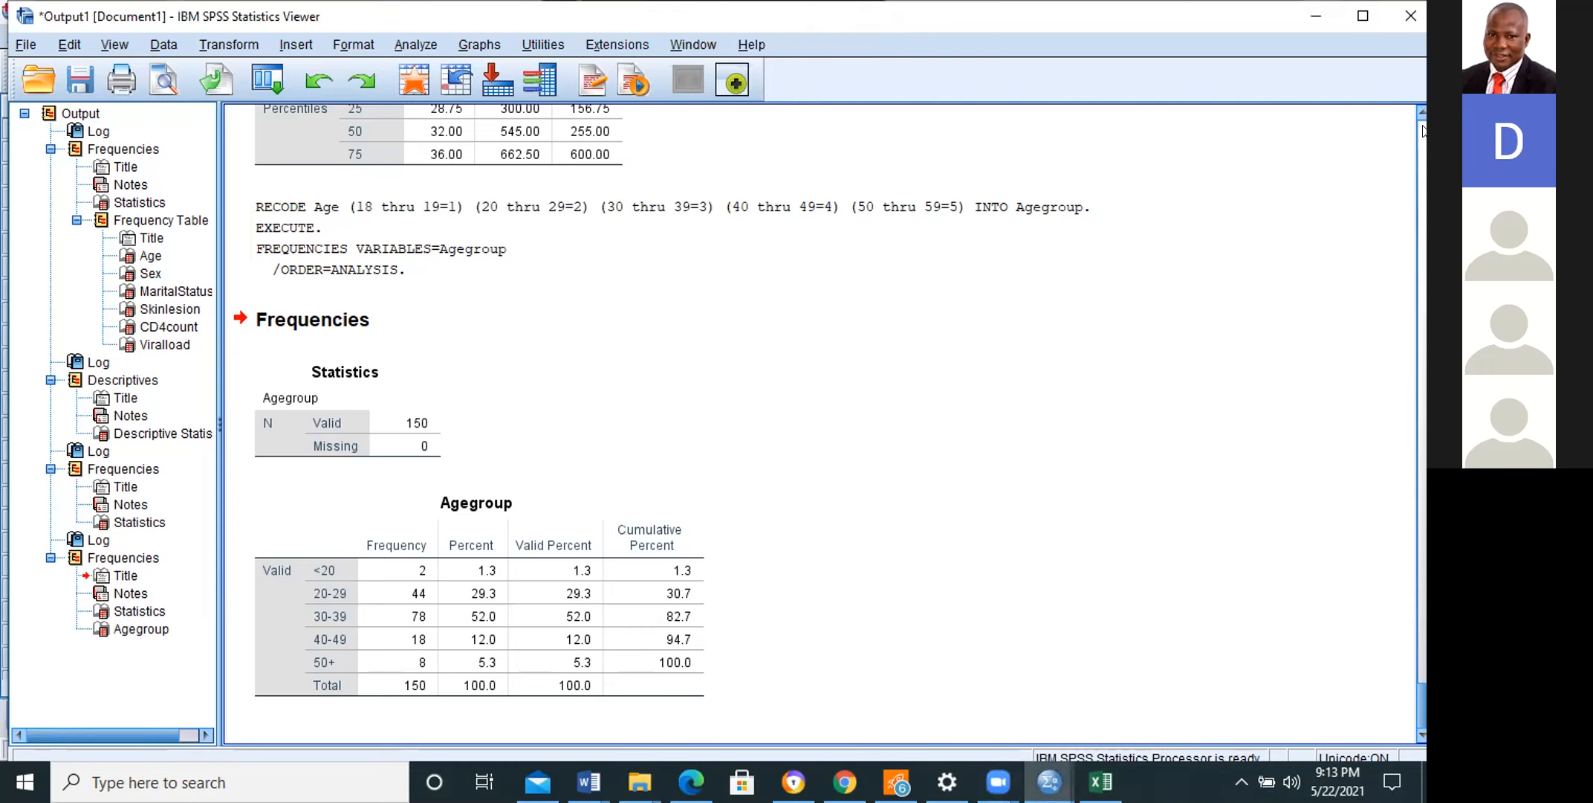
# Step: Examine the Frequencies and Descriptives results in the output, including the Agegroup frequency table
pyautogui.scroll(4, 1421, 116)
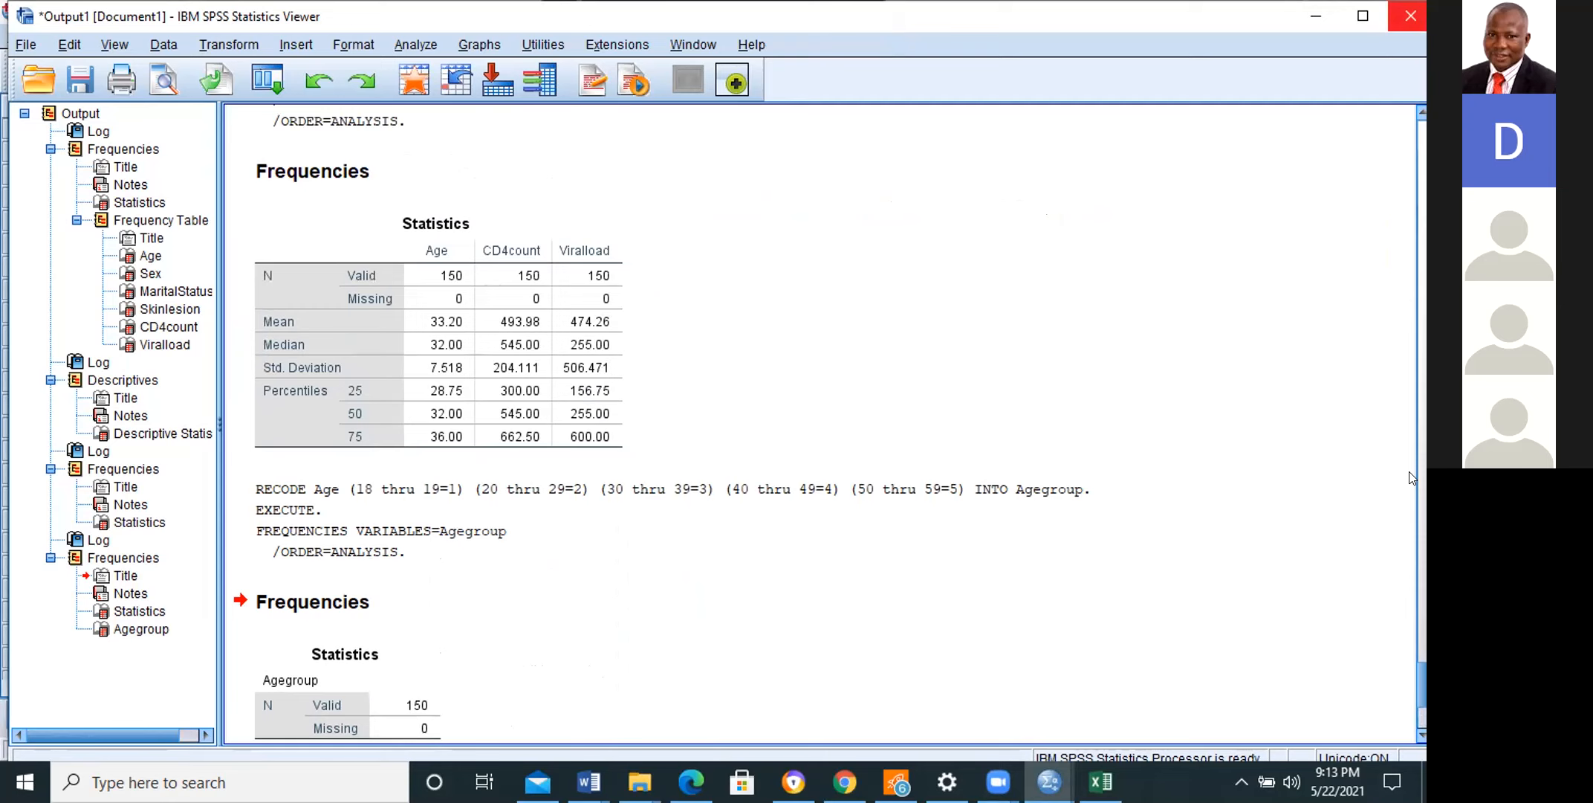
pyautogui.scroll(9, 1413, 477)
pyautogui.scroll(20, 1423, 605)
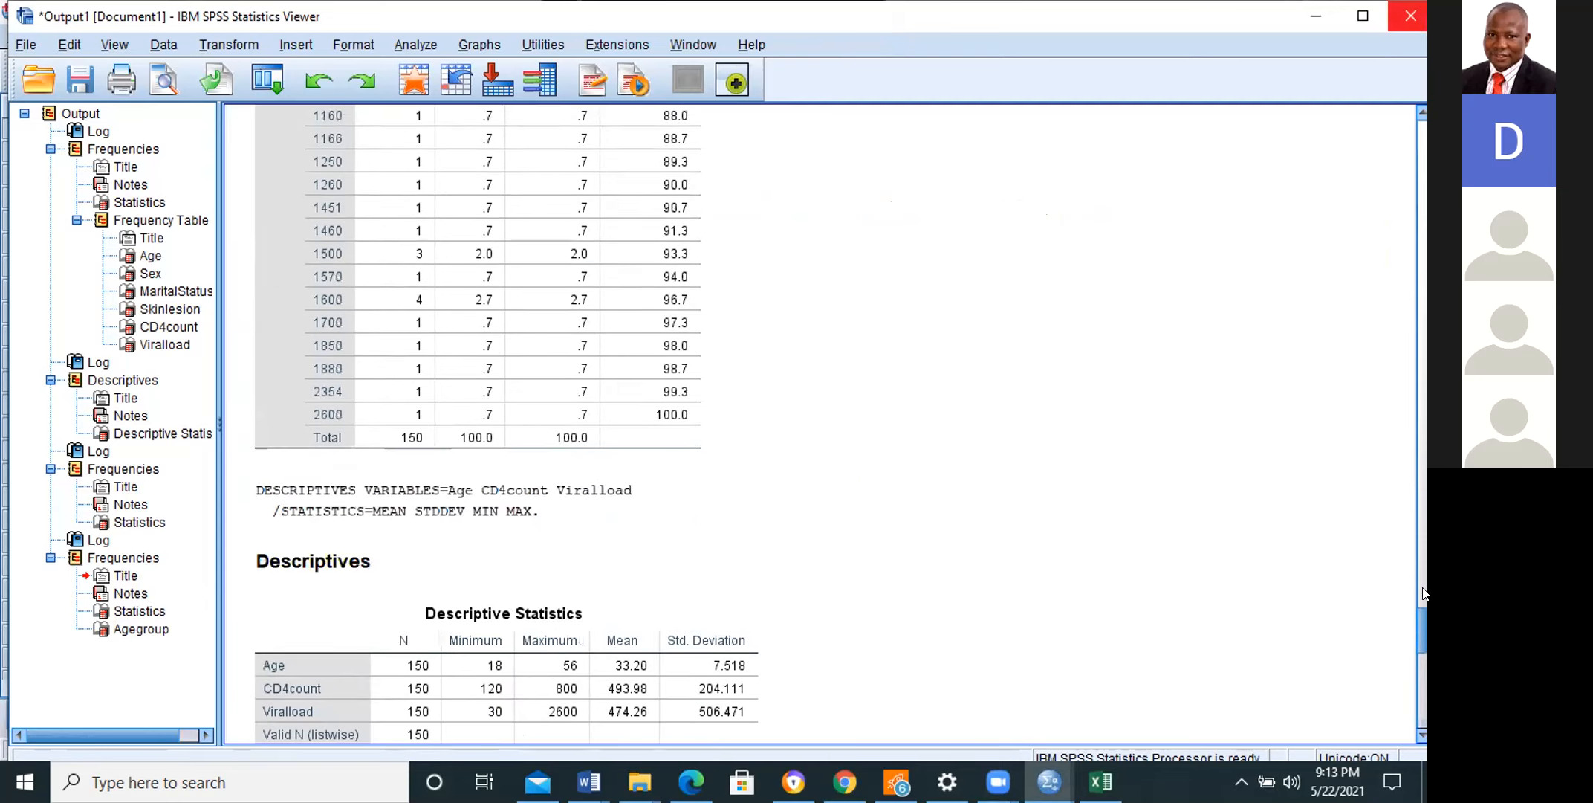
pyautogui.scroll(-20, 1421, 595)
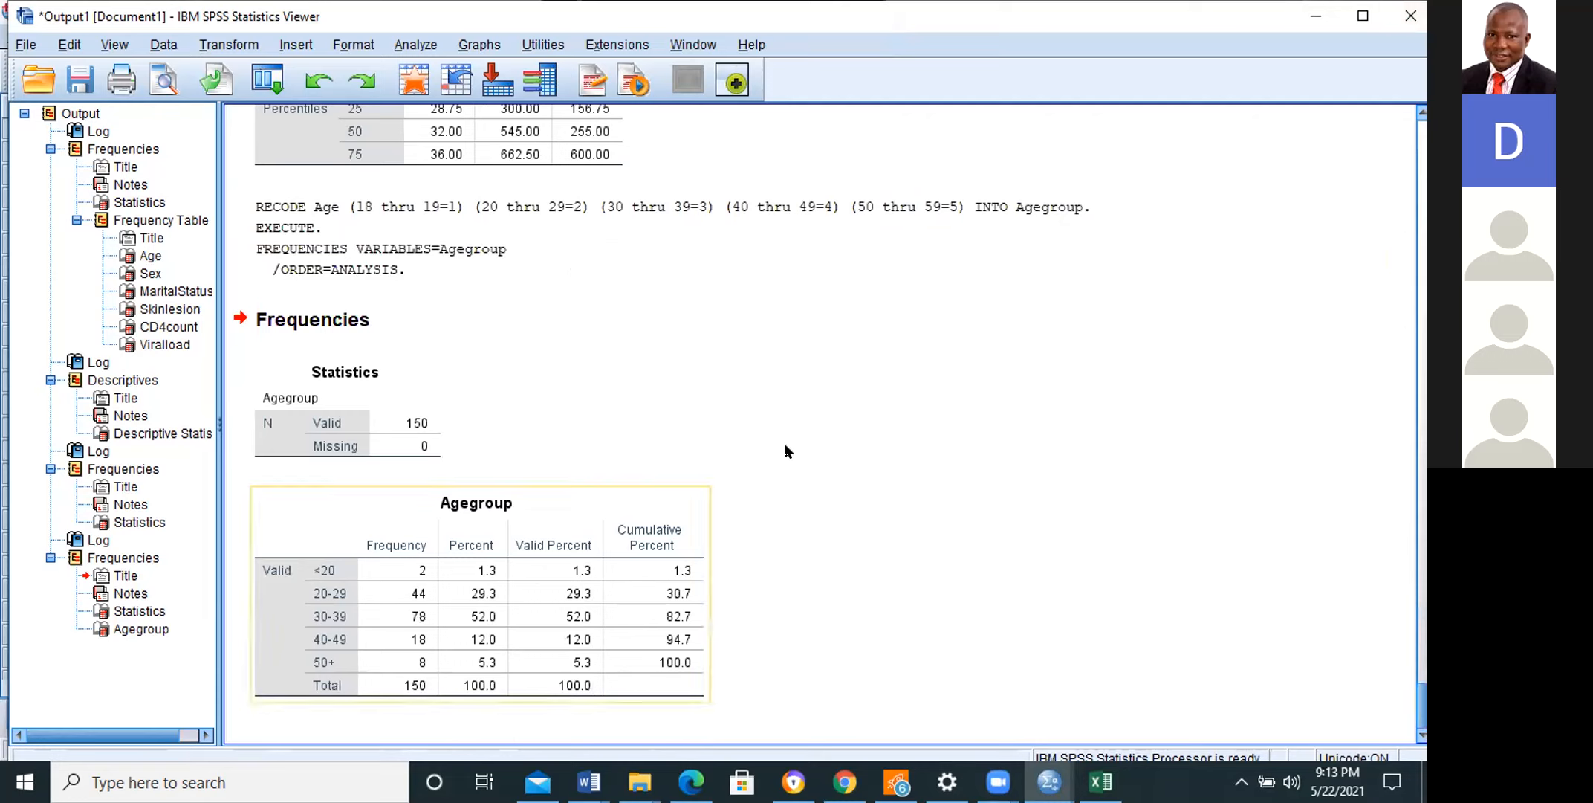
pyautogui.click(338, 658)
pyautogui.click(927, 734)
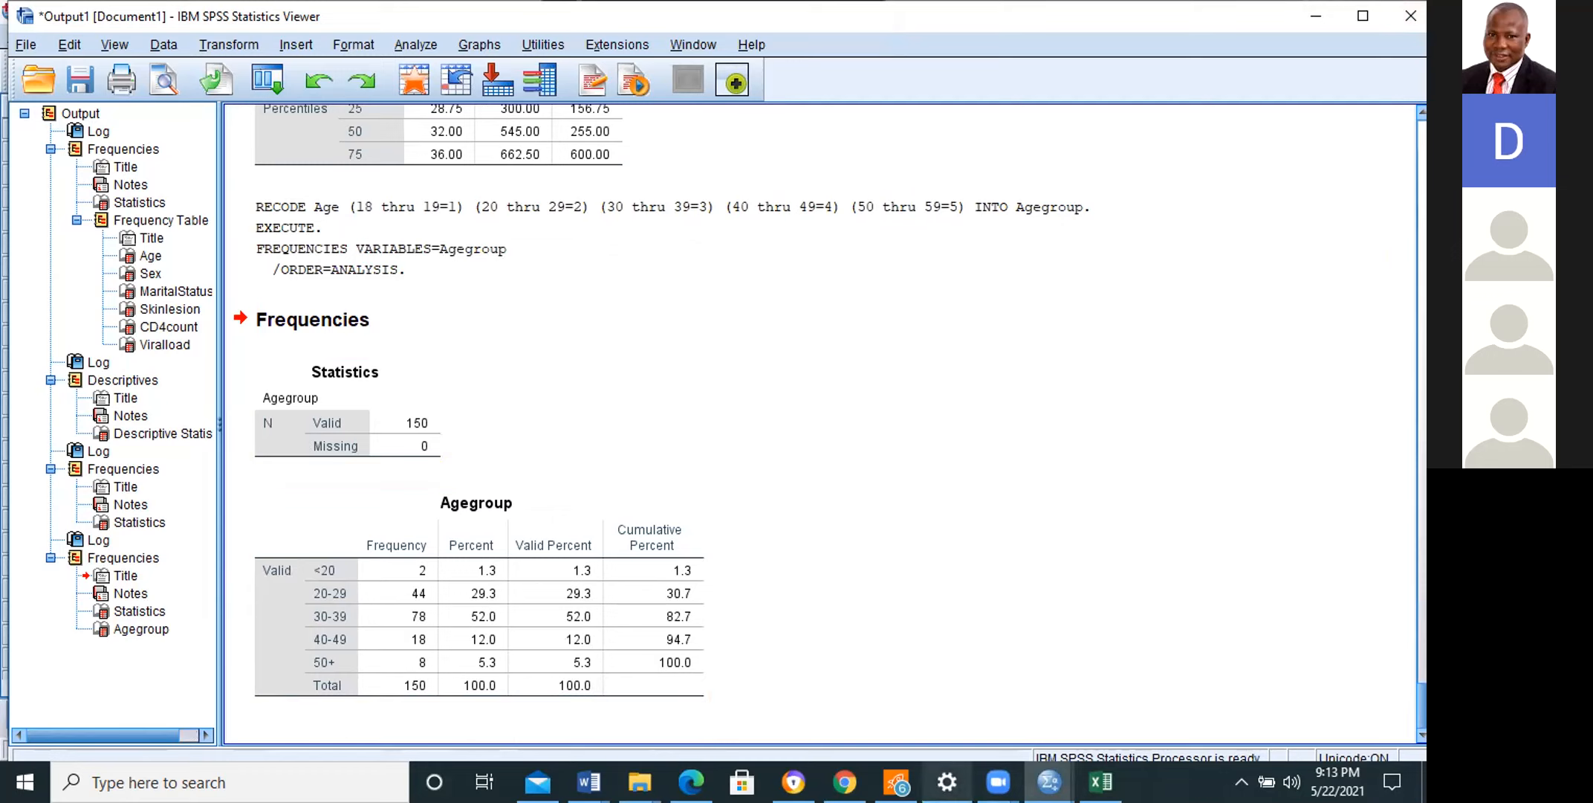
pyautogui.moveTo(999, 782)
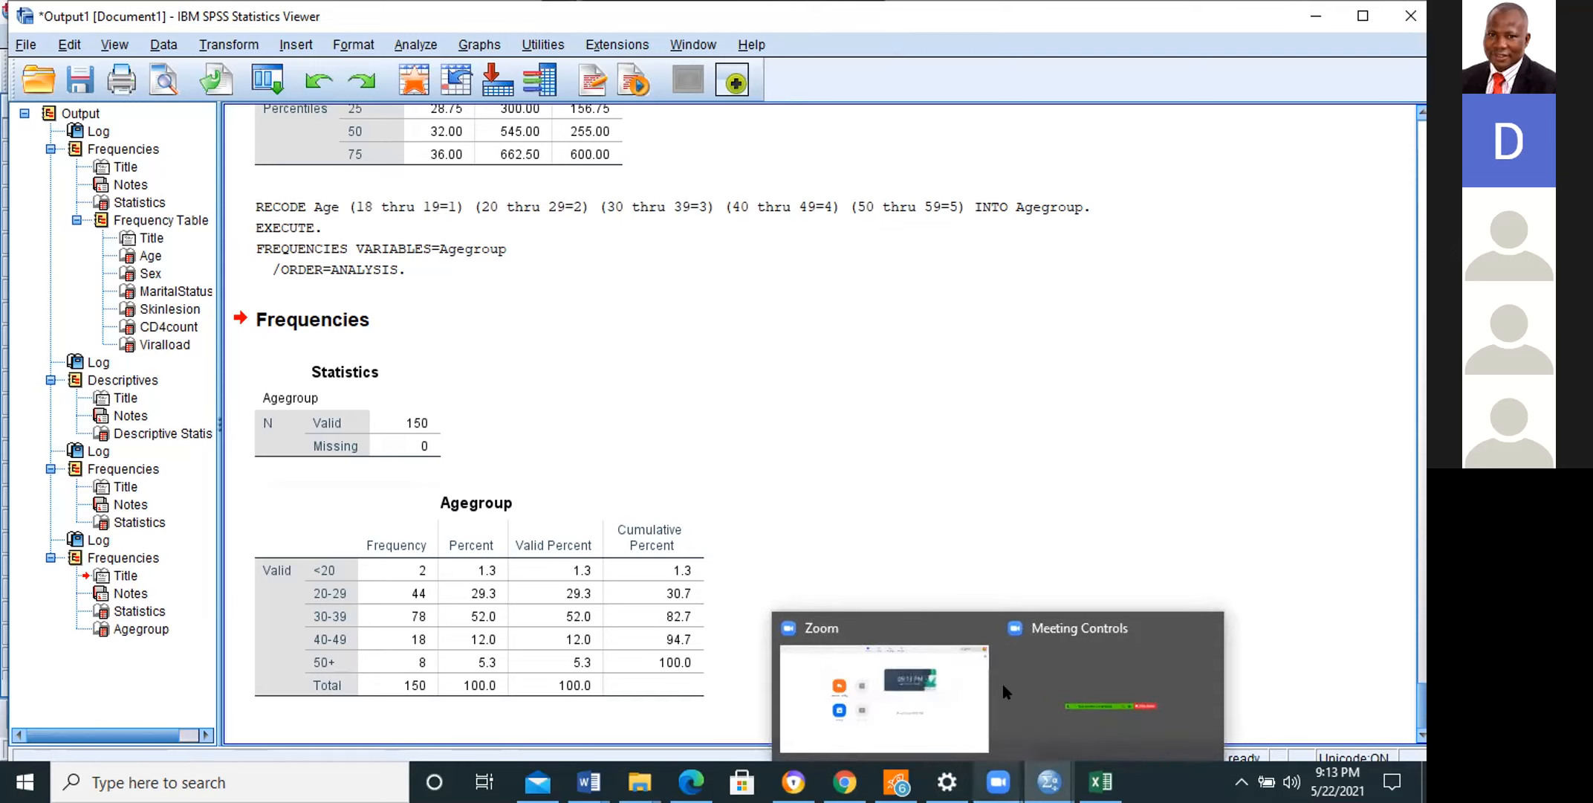